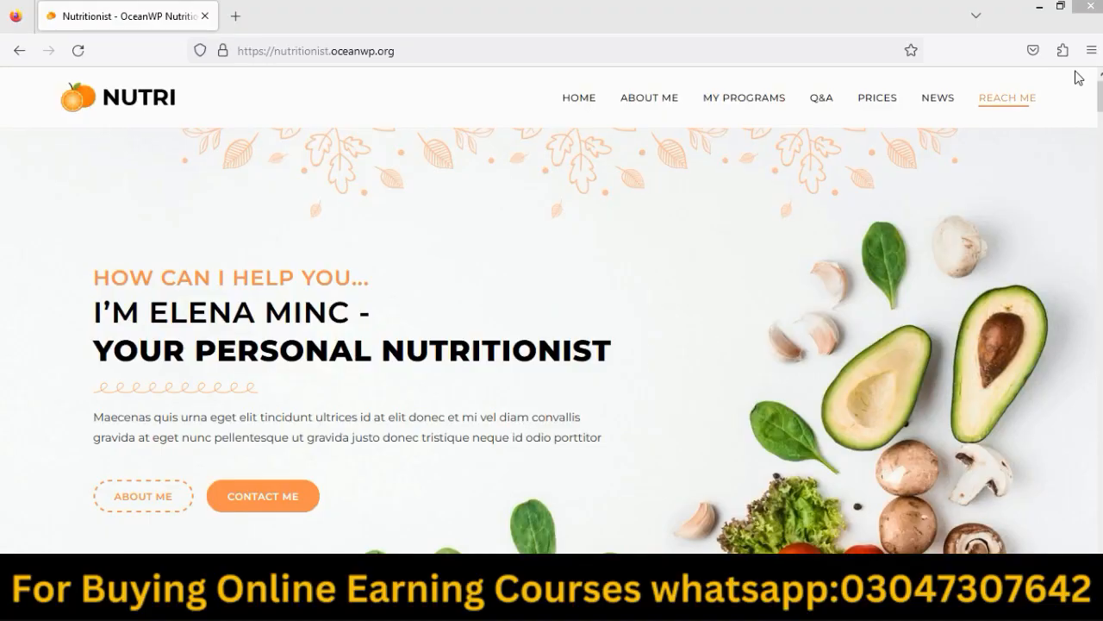
Look through the Nutritionist demo homepage down to the Fitness Training section and return to its beginning.
scroll(552, 327, "down", 6)
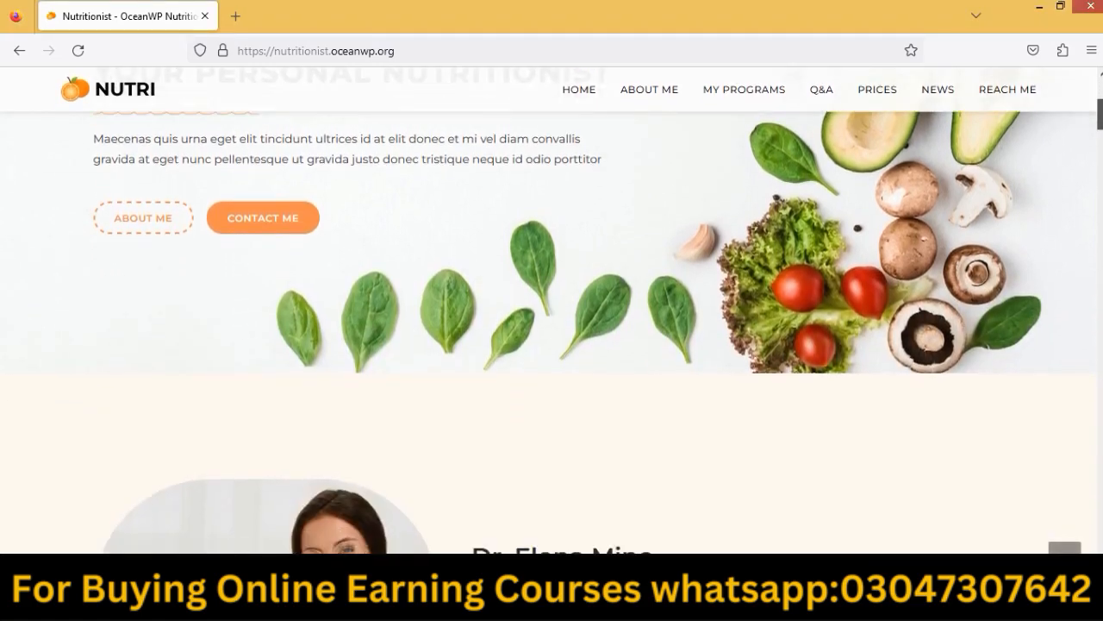
scroll(551, 328, "down", 8)
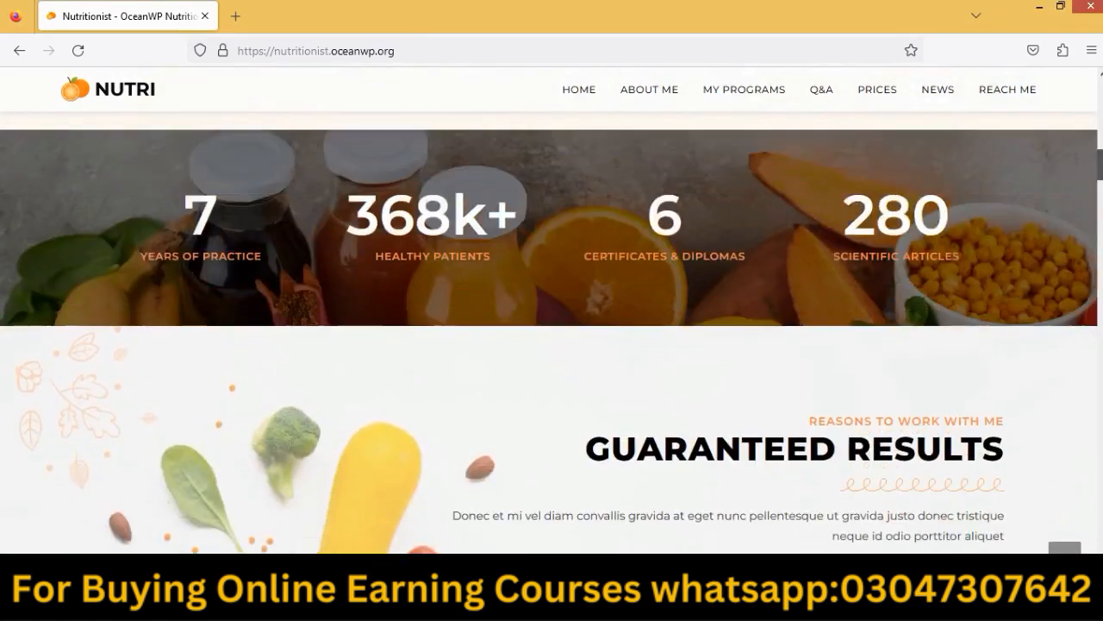
scroll(1099, 272, "down", 12)
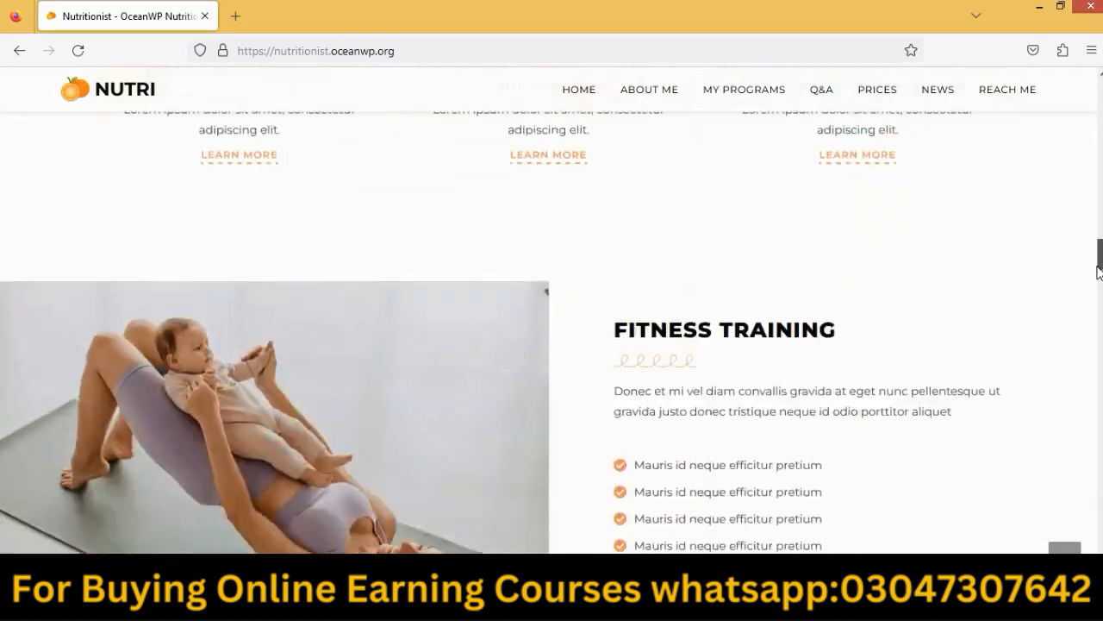
left_click_drag(1099, 273, 1099, 93)
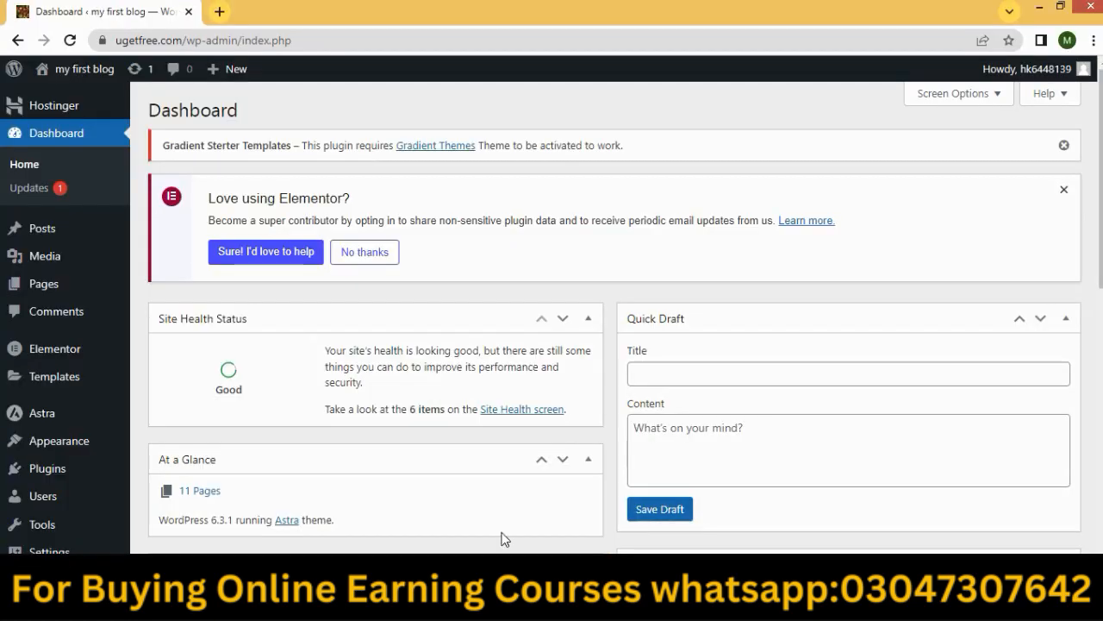
Switch to the WordPress dashboard in Chrome, open the Themes page and review the installed themes.
scroll(53, 209, "down", 1)
scroll(52, 207, "down", 1)
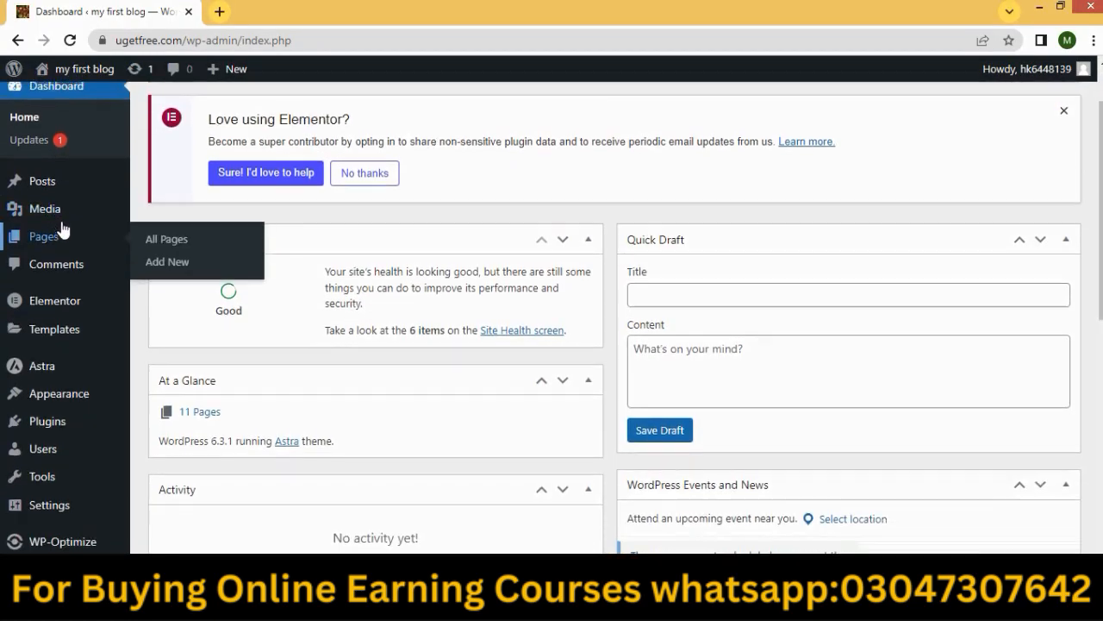
scroll(58, 228, "up", 2)
mouse_move(62, 228)
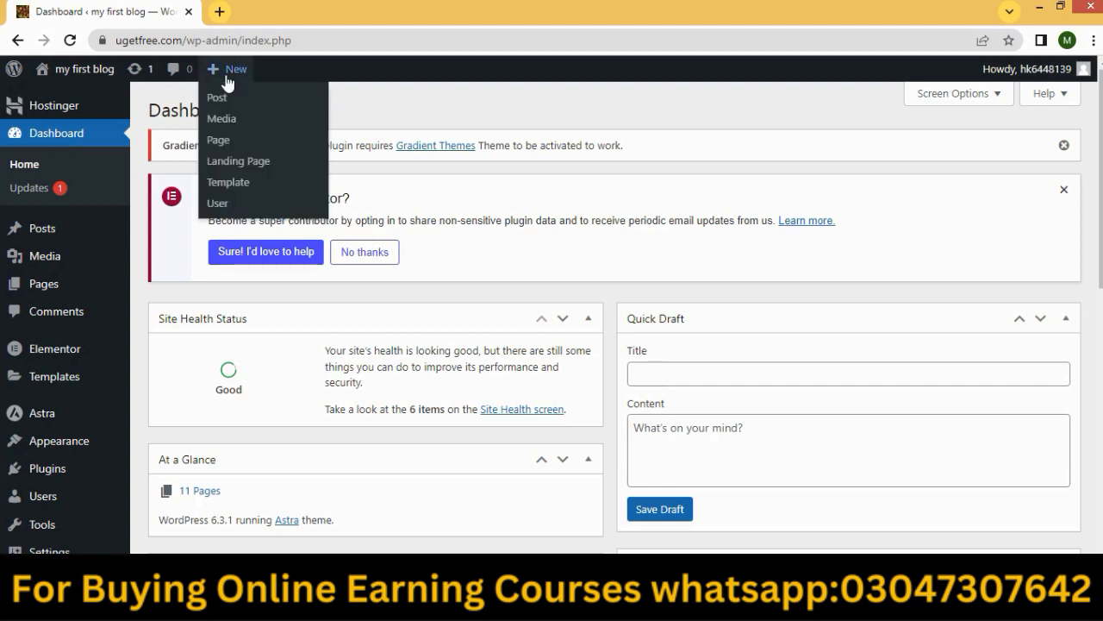
mouse_move(91, 447)
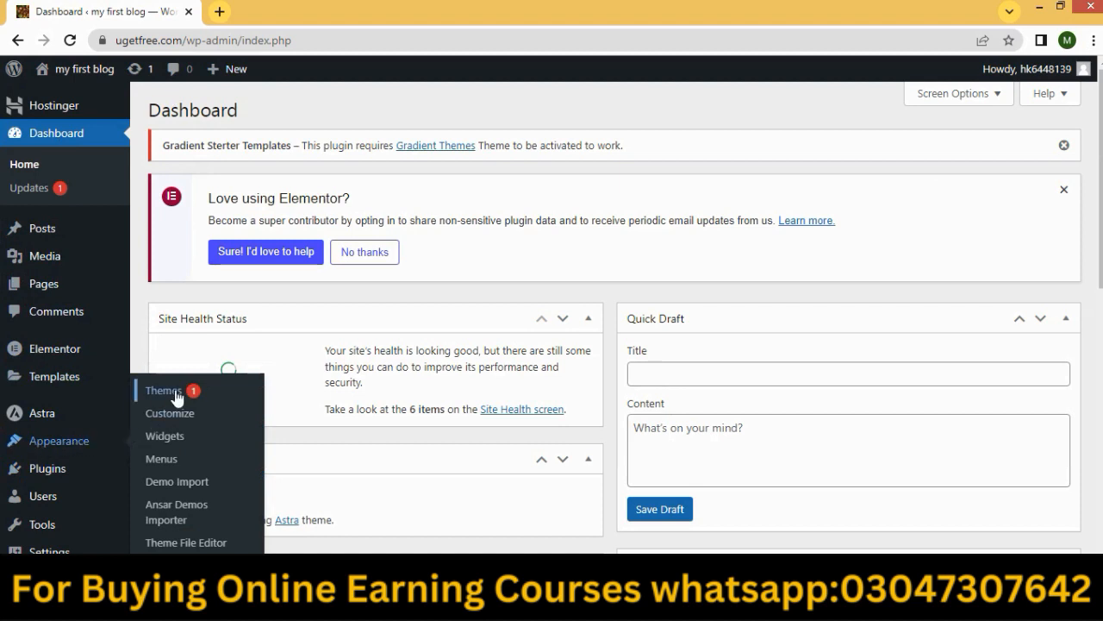
left_click(175, 395)
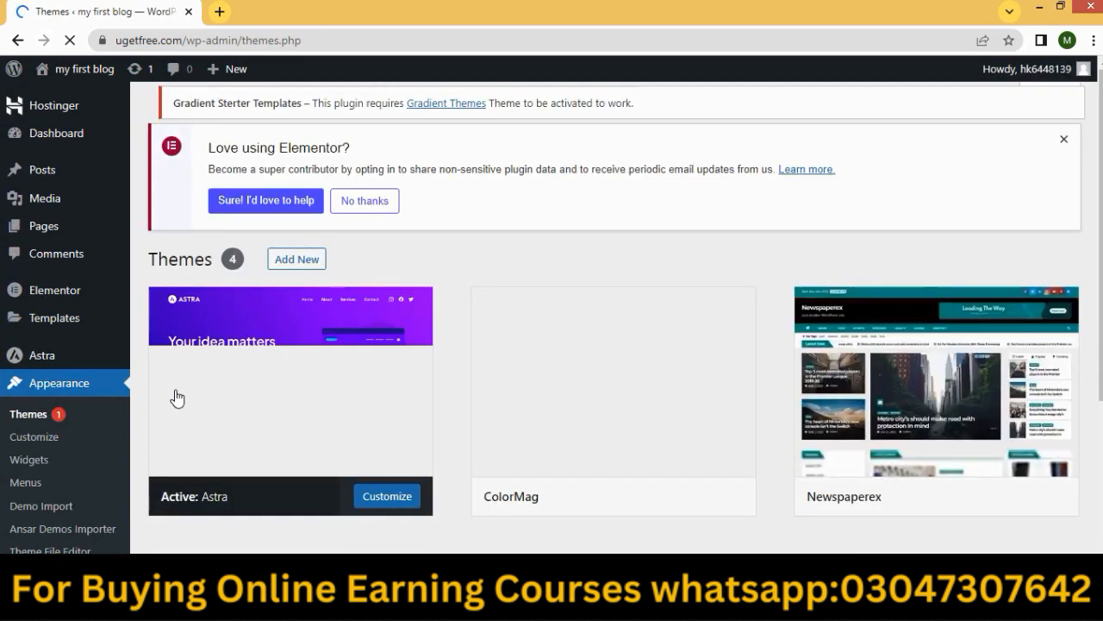
mouse_move(954, 371)
scroll(914, 386, "down", 1)
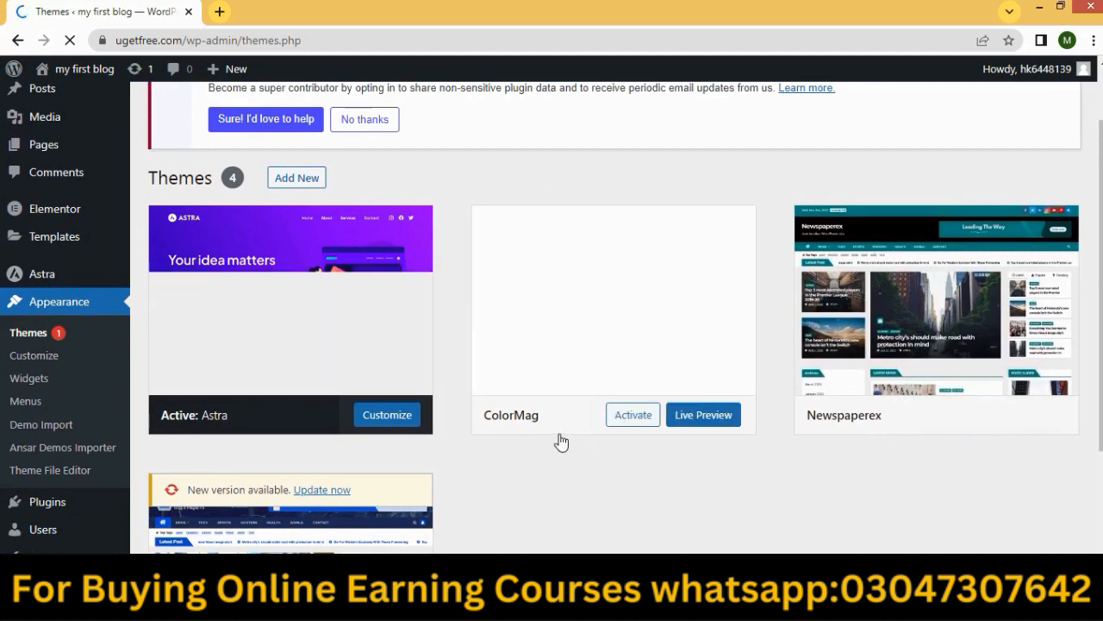
scroll(561, 441, "down", 2)
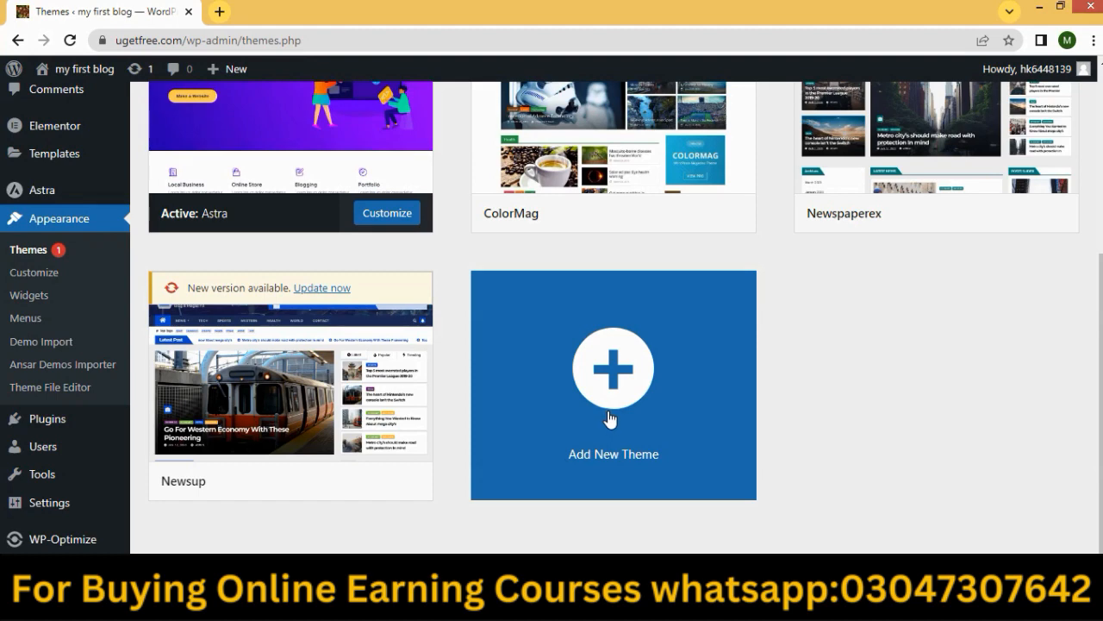
scroll(344, 290, "up", 3)
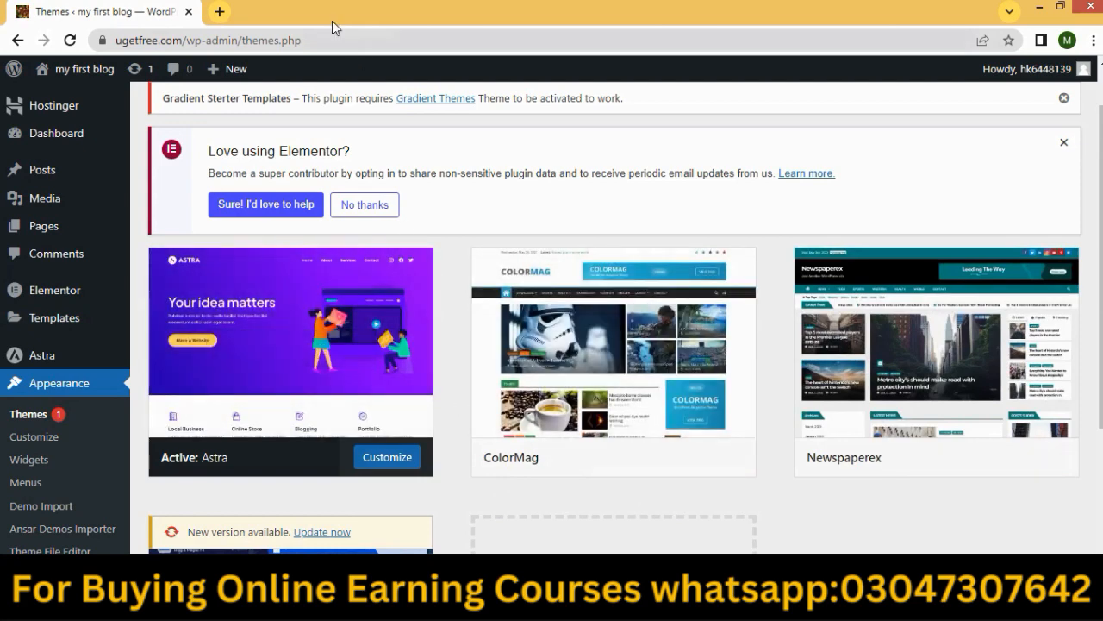
Open the live site ugetfree.com in a new browser tab to view its front page.
left_click(220, 12)
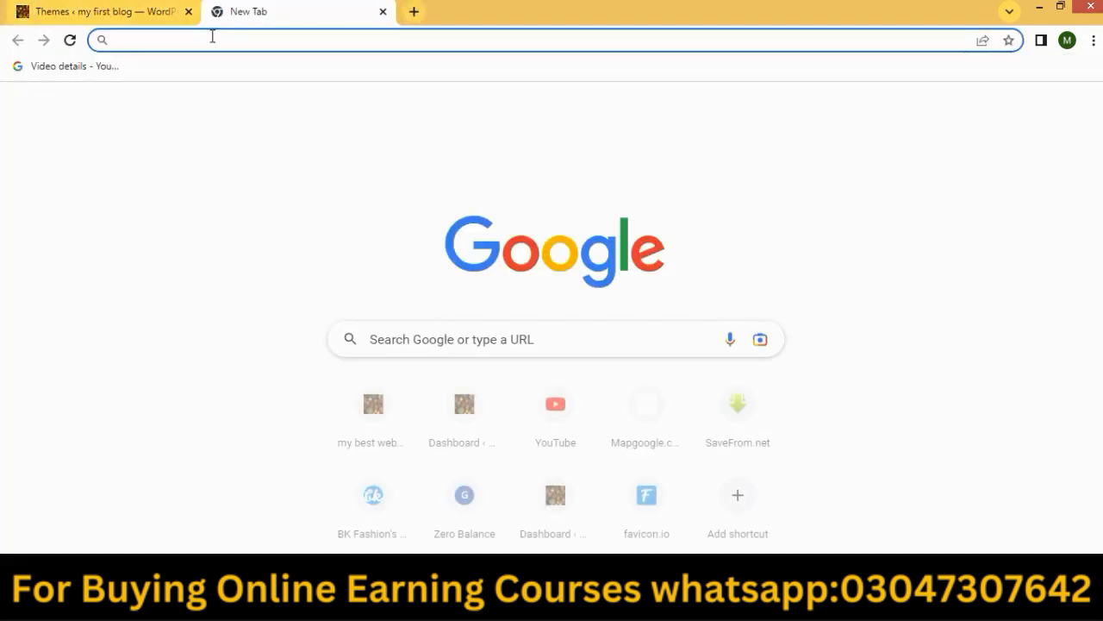
left_click(207, 39)
type("ugetfree.com")
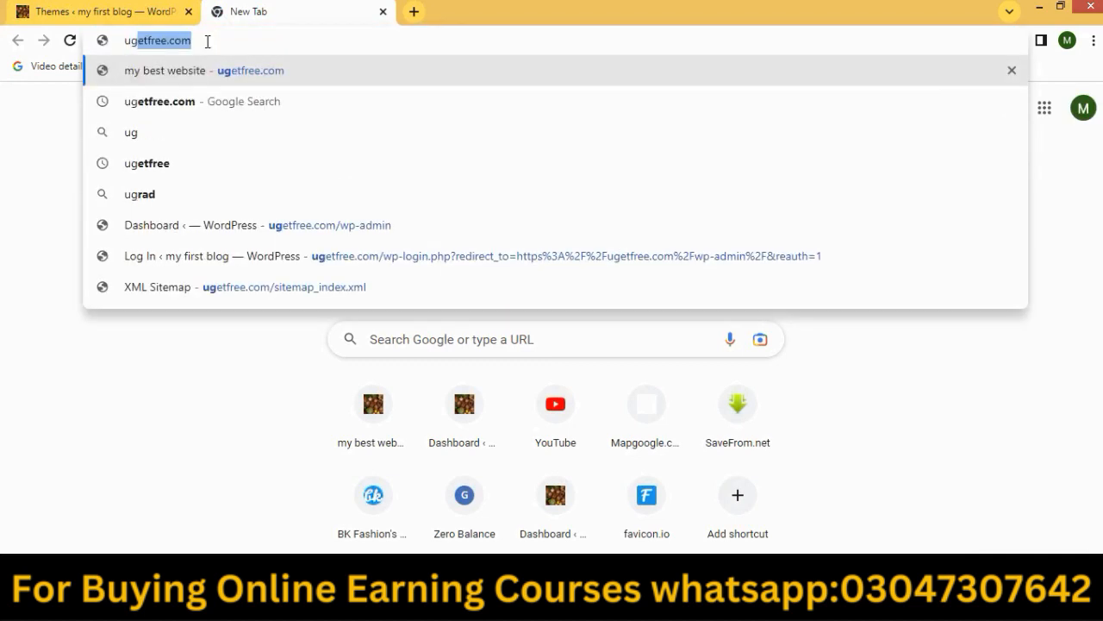
key("Return")
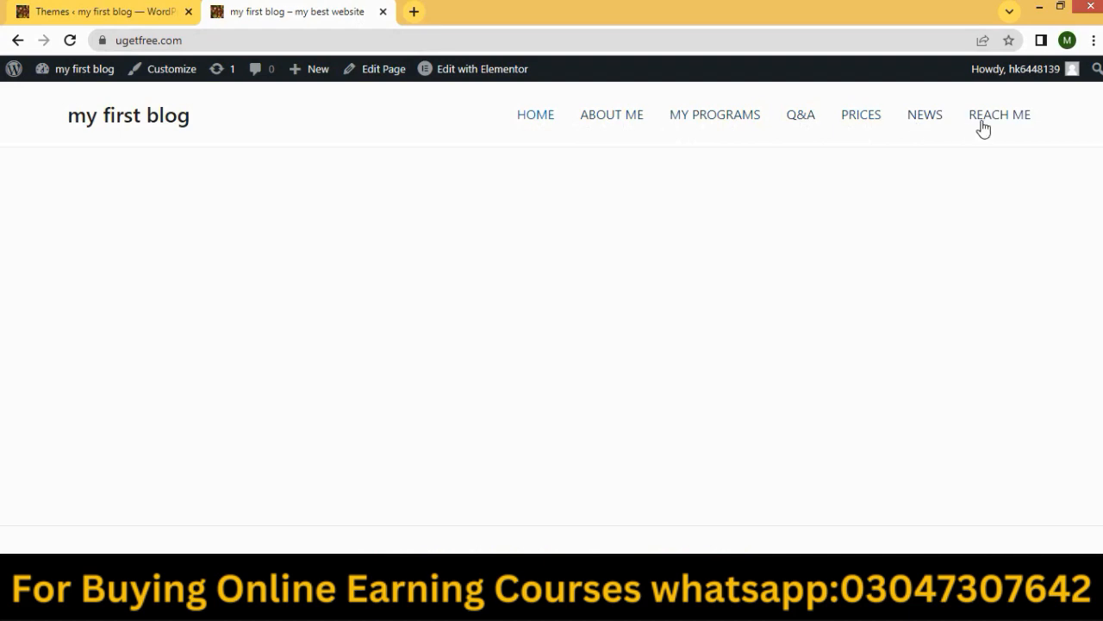
Return to the WordPress admin and review the full list of installed plugins.
left_click(102, 7)
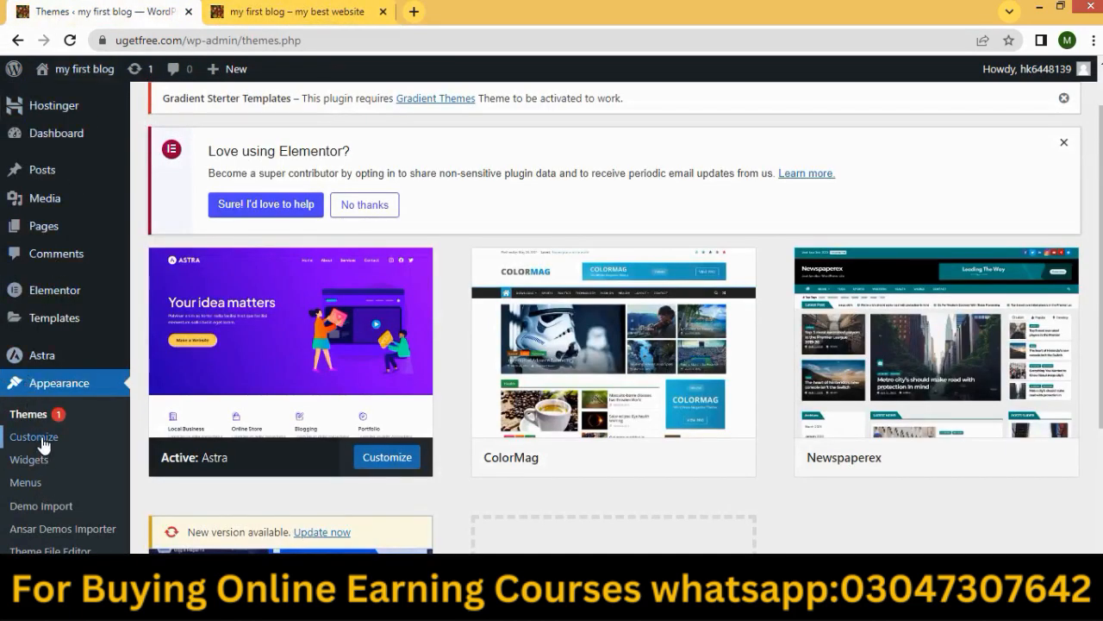
scroll(42, 470, "down", 2)
mouse_move(37, 428)
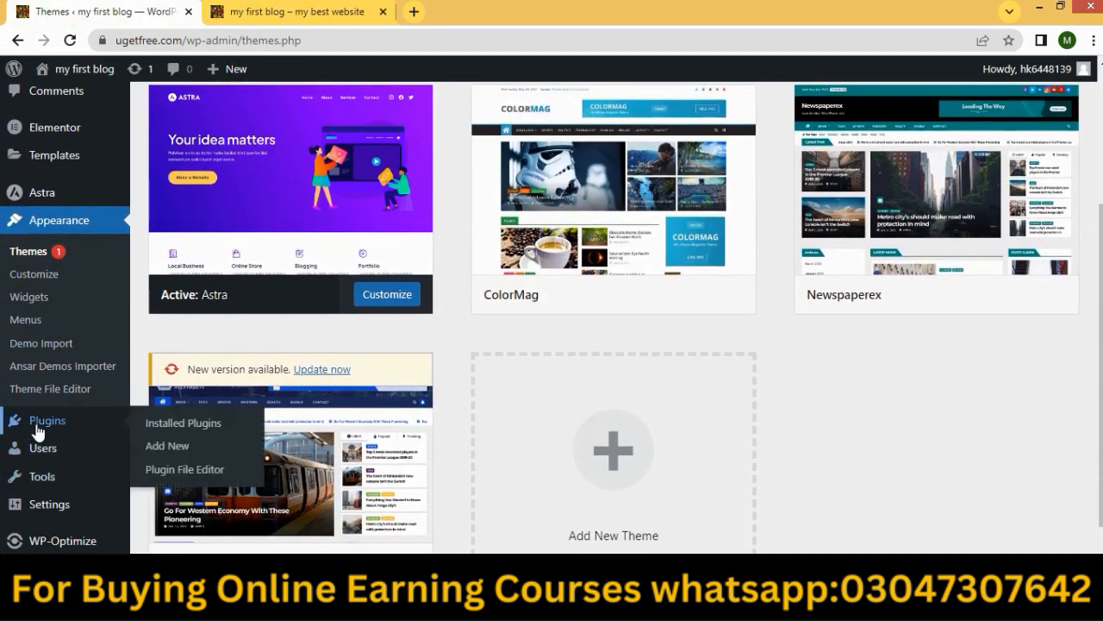
left_click(151, 424)
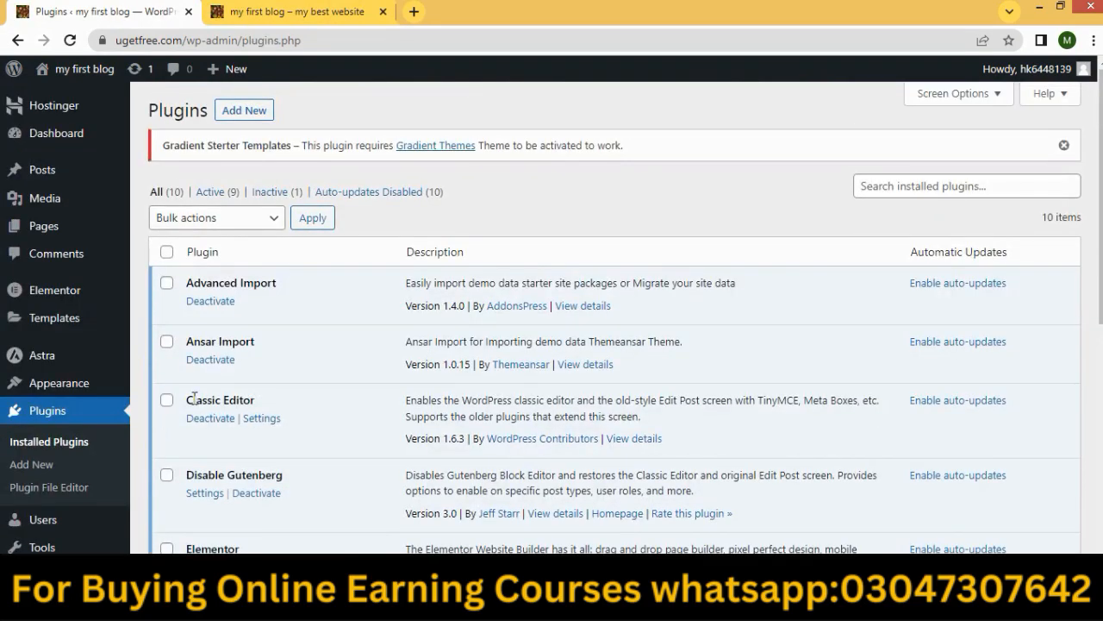
scroll(193, 397, "down", 3)
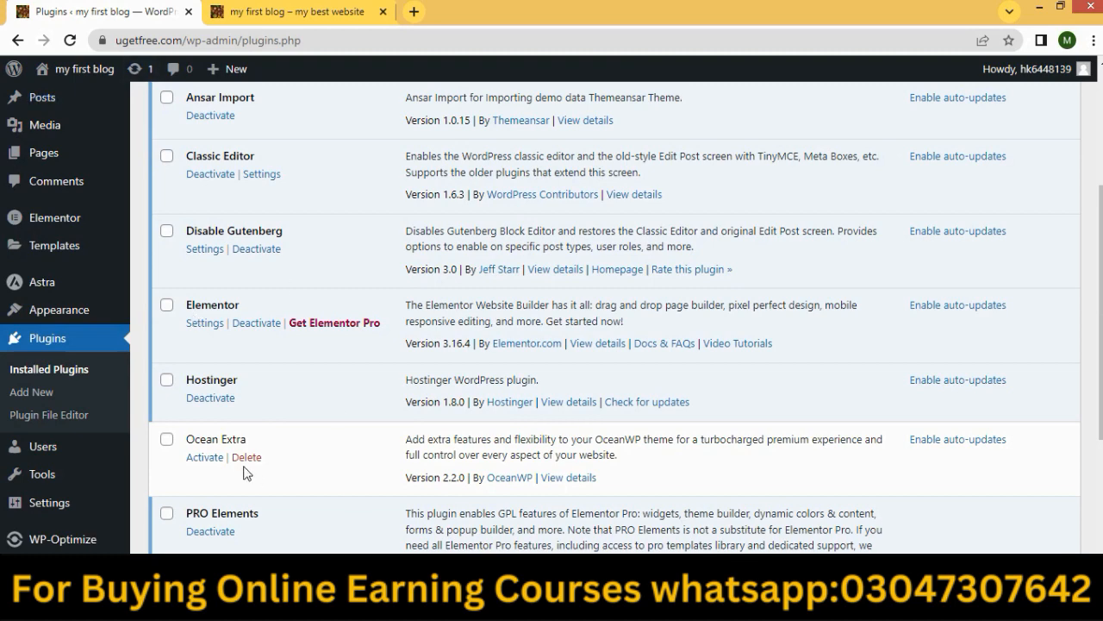
scroll(194, 438, "down", 2)
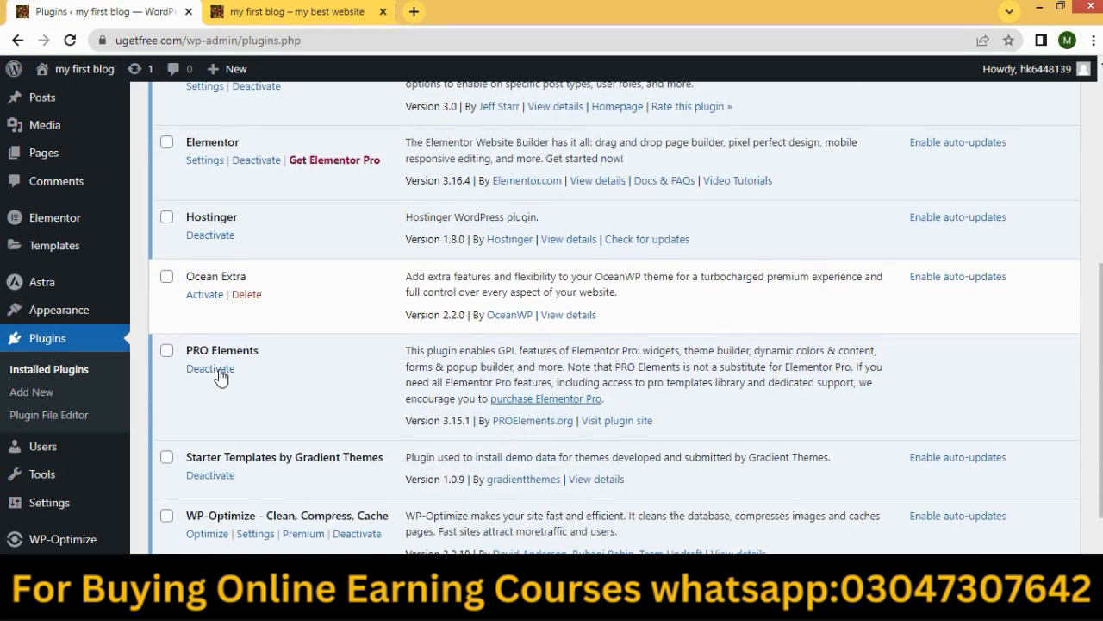
scroll(267, 405, "down", 2)
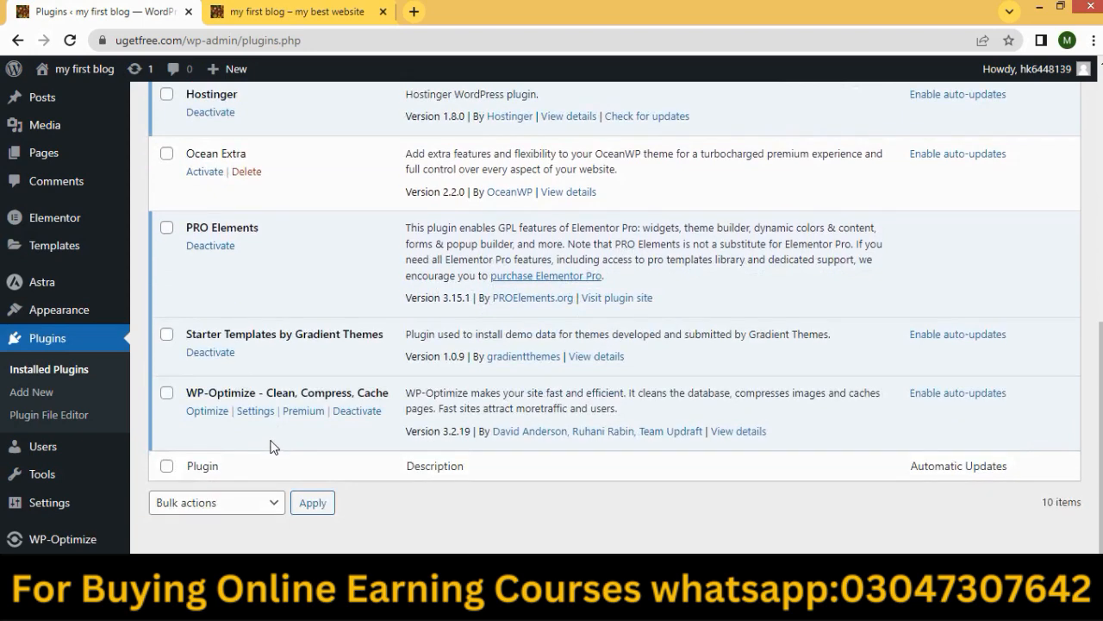
scroll(269, 439, "up", 6)
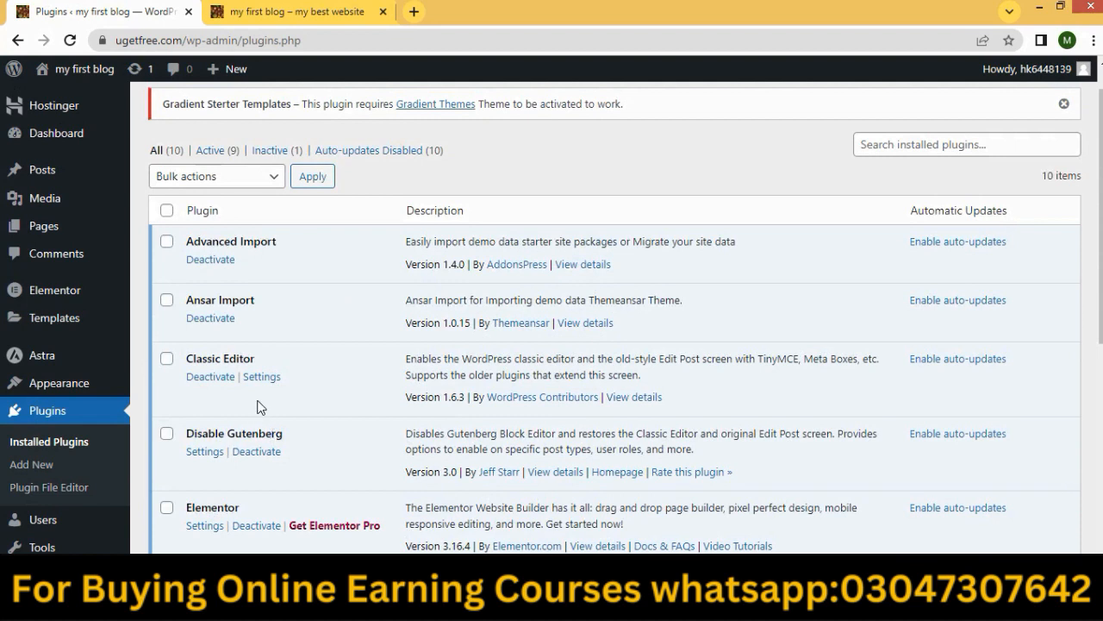
Open the page for adding plugins and search it for "elementor".
left_click(35, 466)
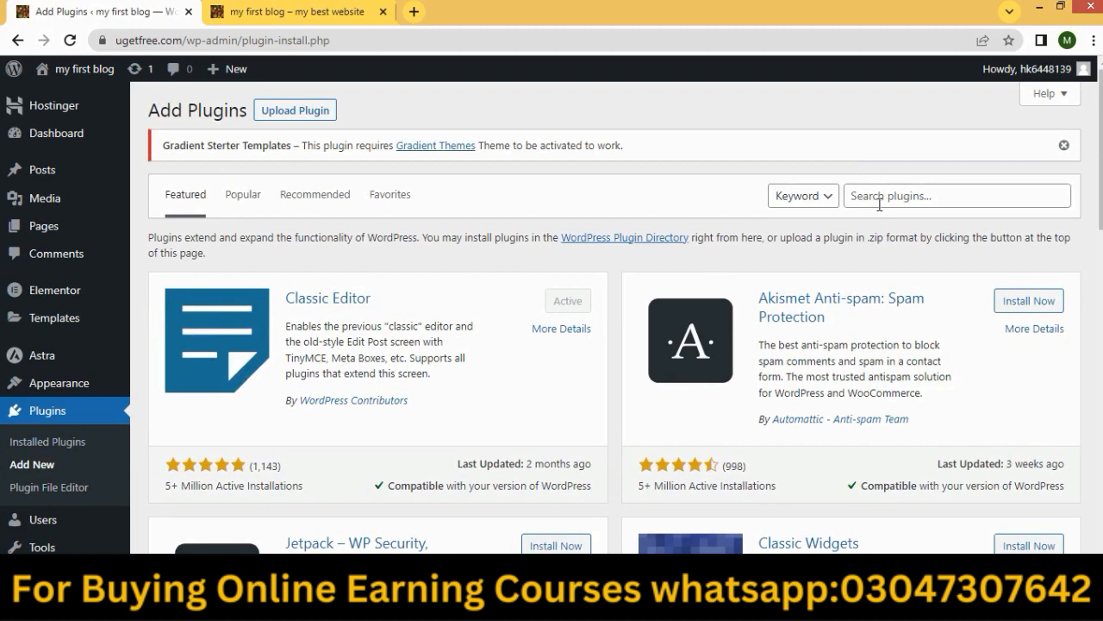
left_click(880, 204)
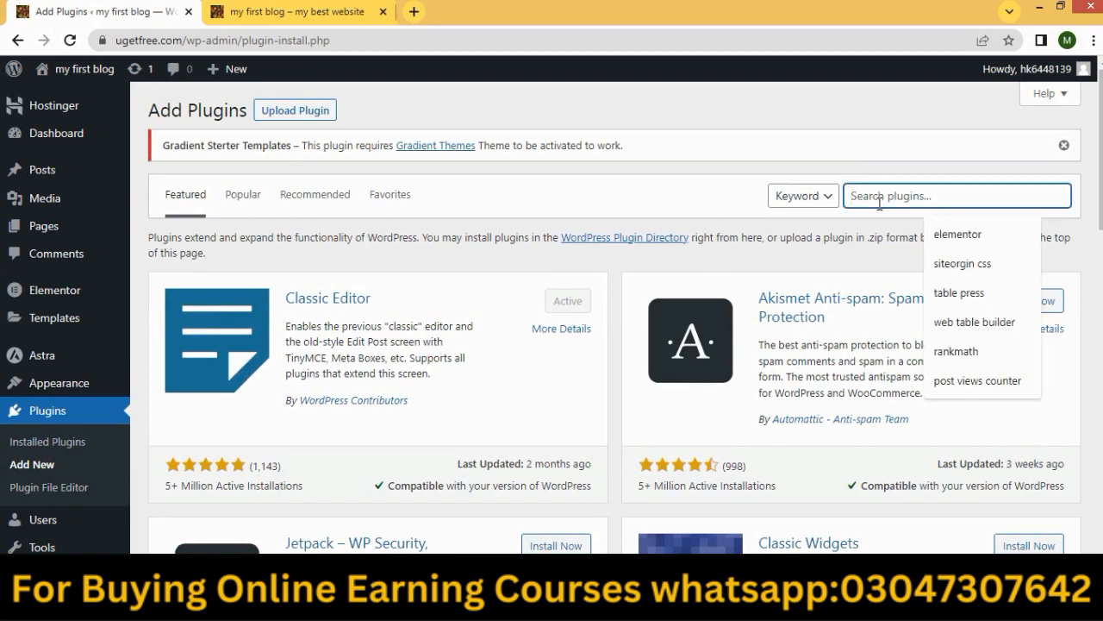
left_click(941, 238)
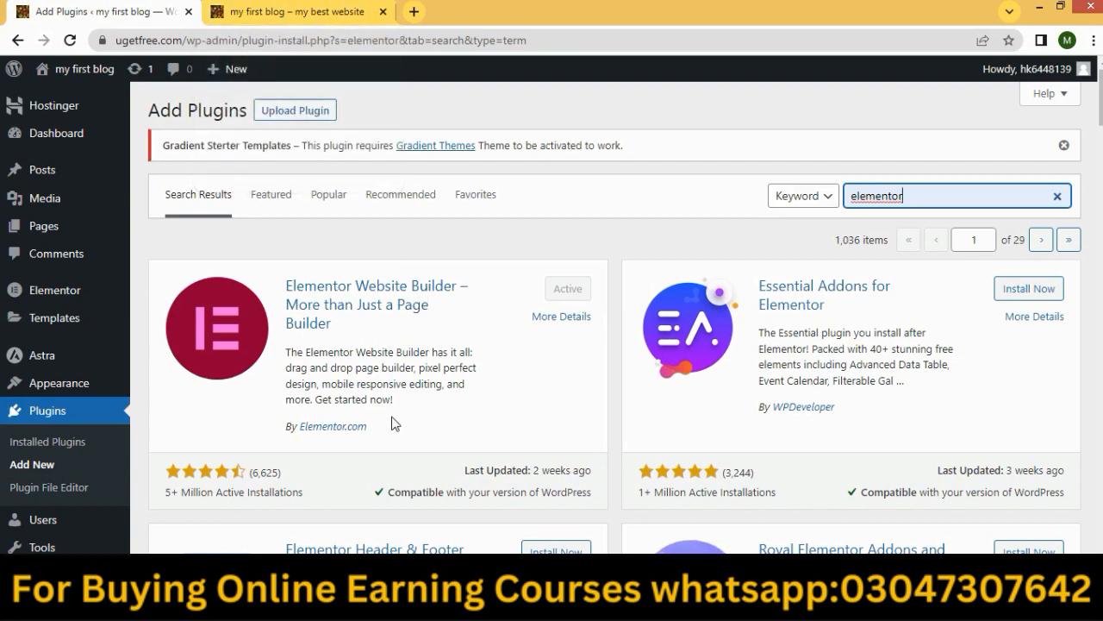
Open the list of all site pages, check the Nutritionist demo site in Firefox for comparison, and review the page titles.
mouse_move(54, 239)
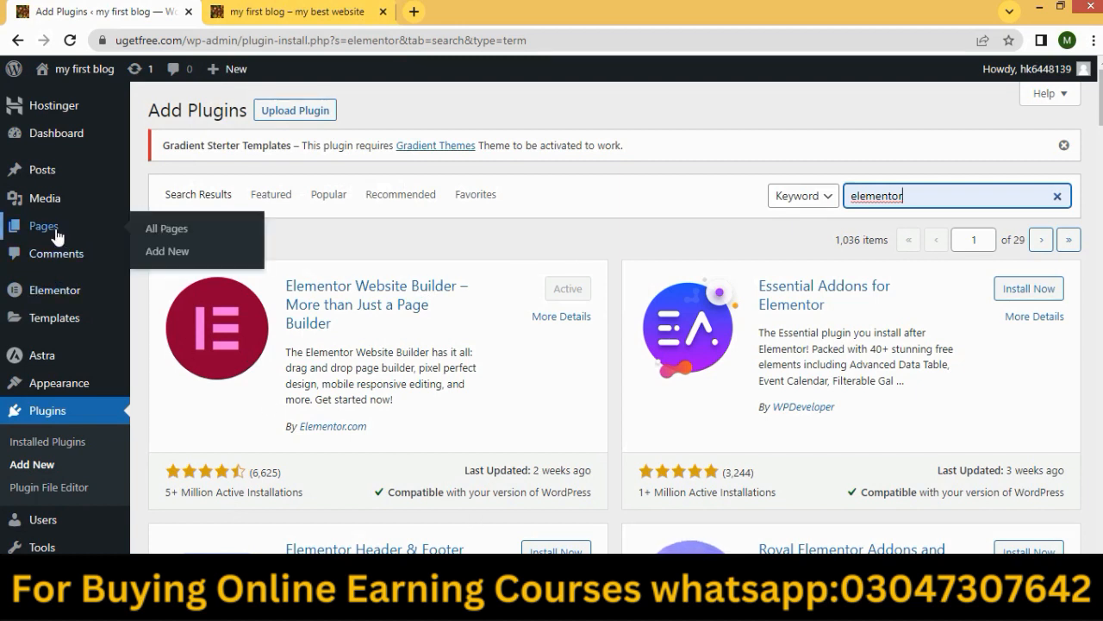
left_click(151, 233)
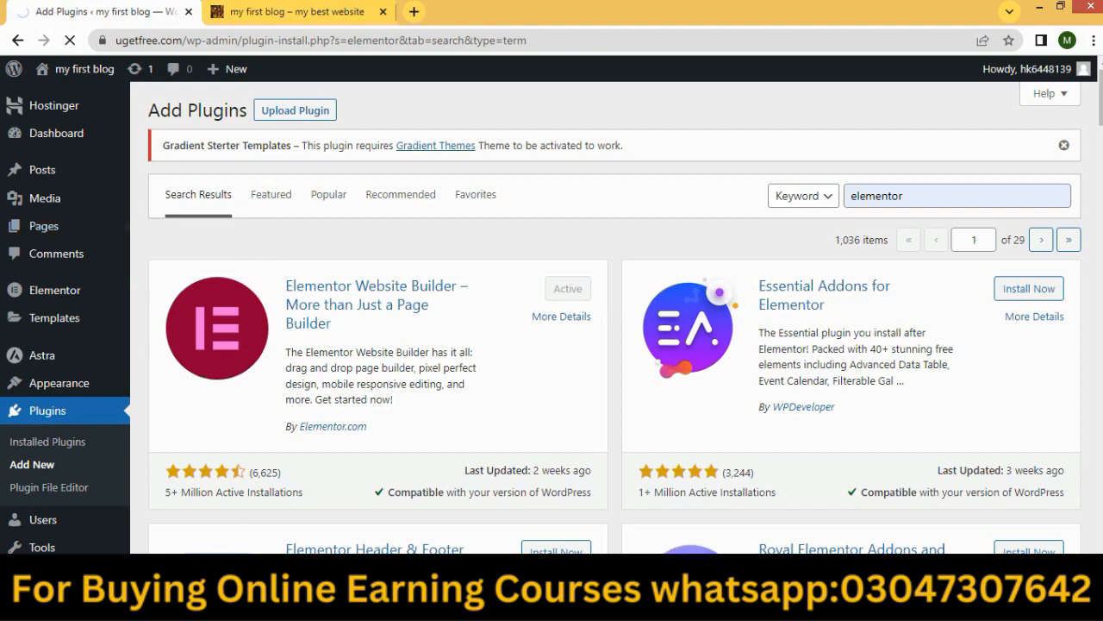
left_click(568, 608)
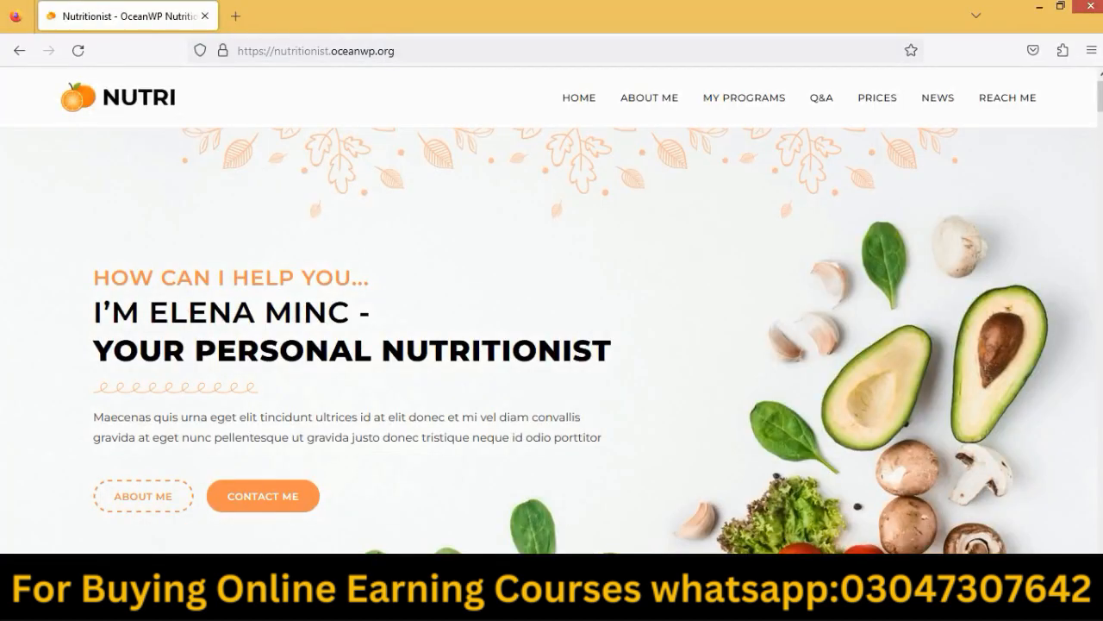
key("alt+Tab")
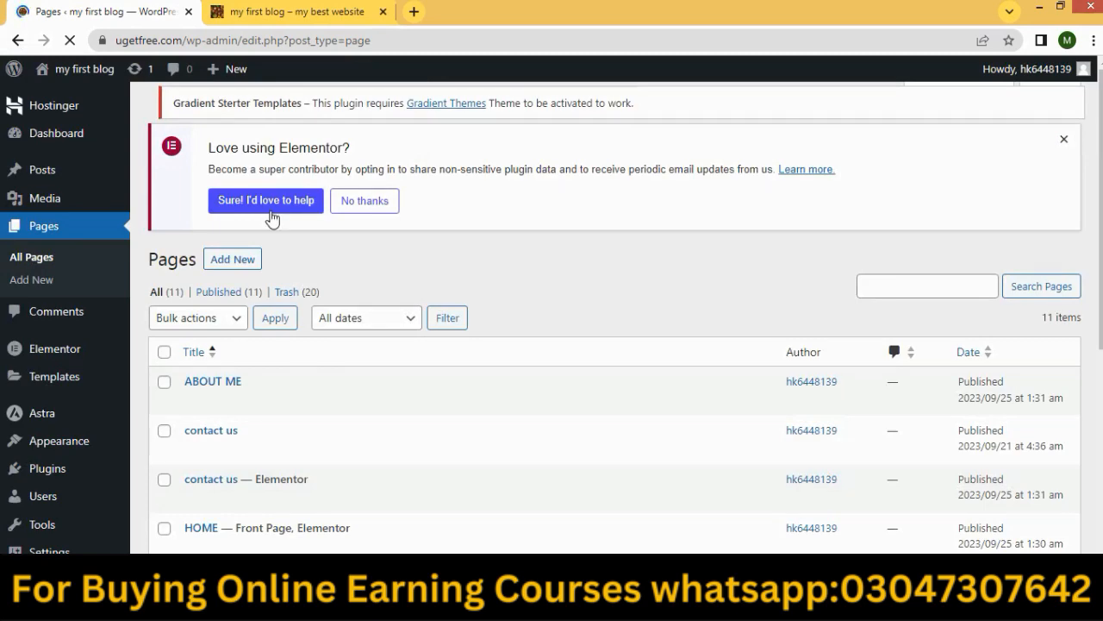
scroll(429, 288, "down", 3)
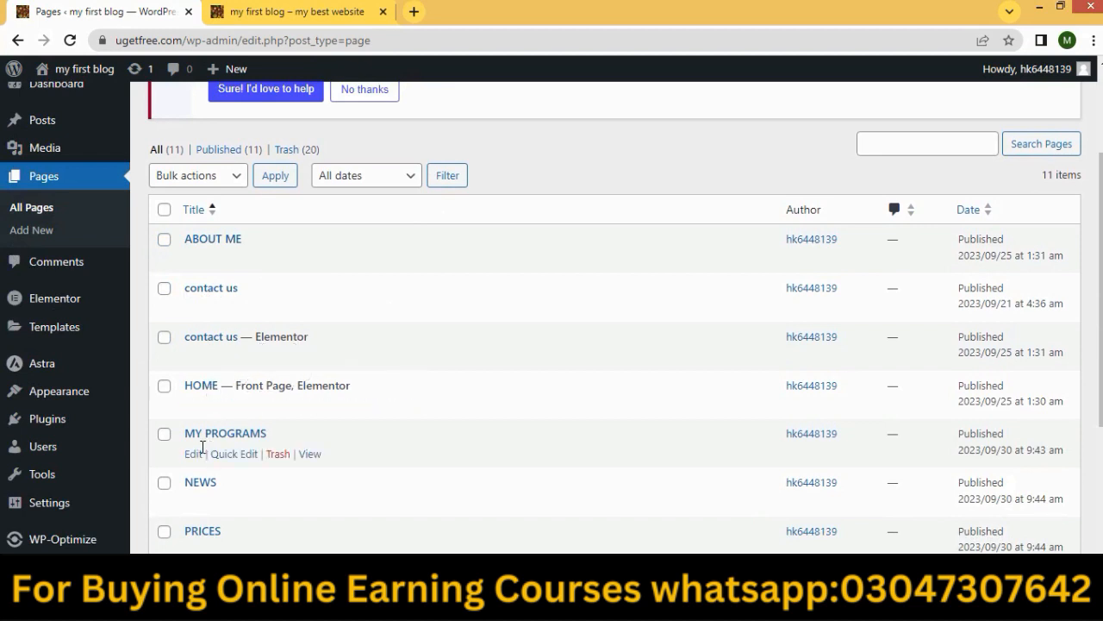
scroll(257, 441, "down", 2)
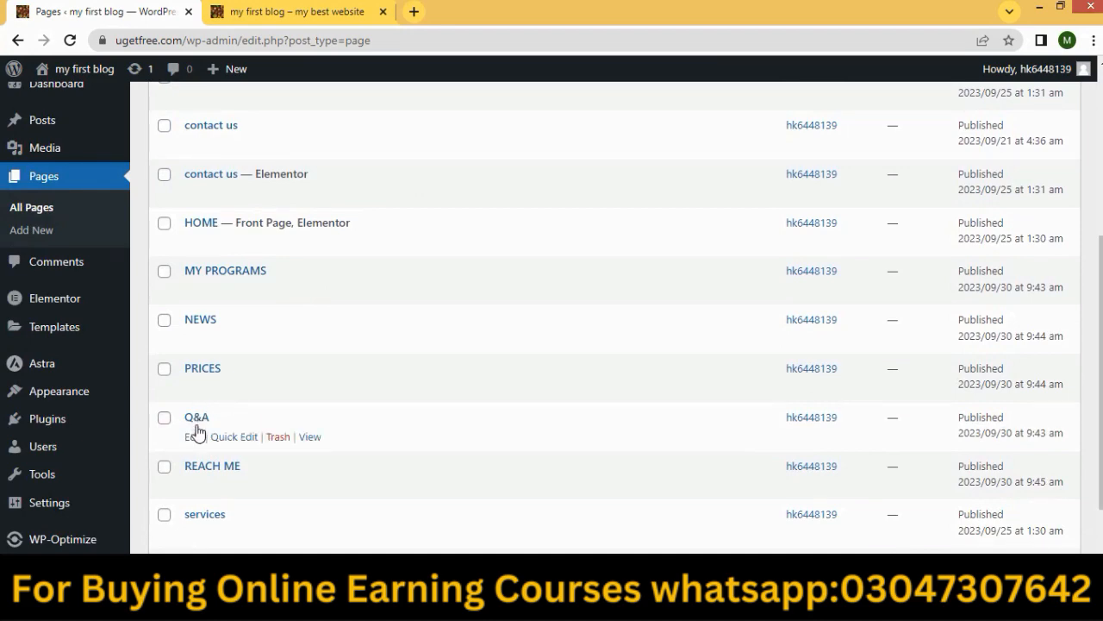
scroll(236, 535, "down", 2)
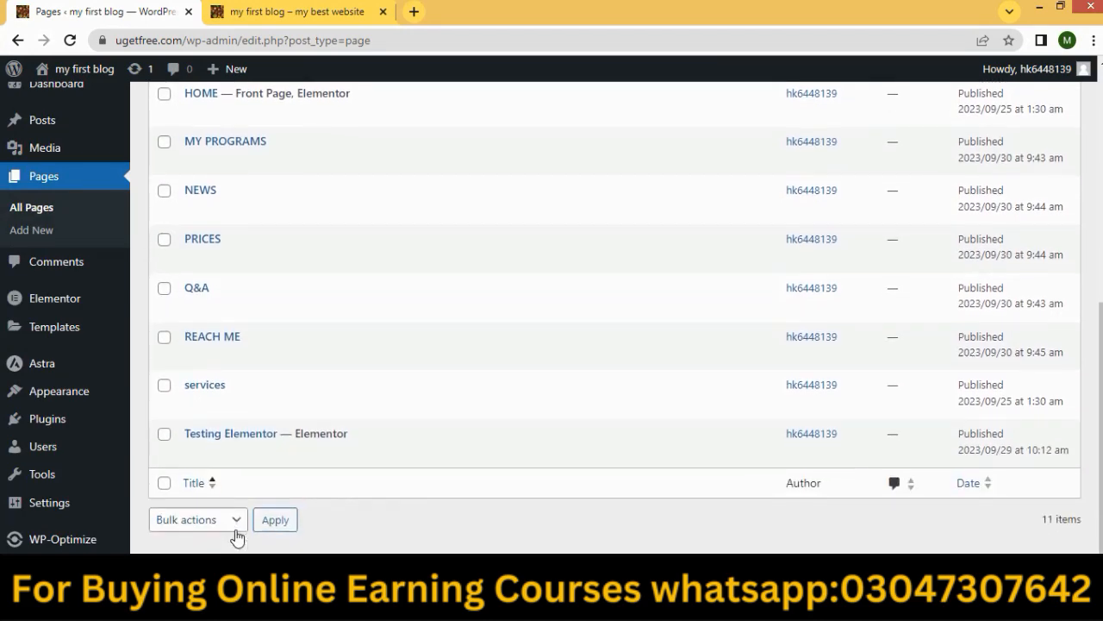
scroll(298, 438, "up", 1)
scroll(237, 413, "up", 1)
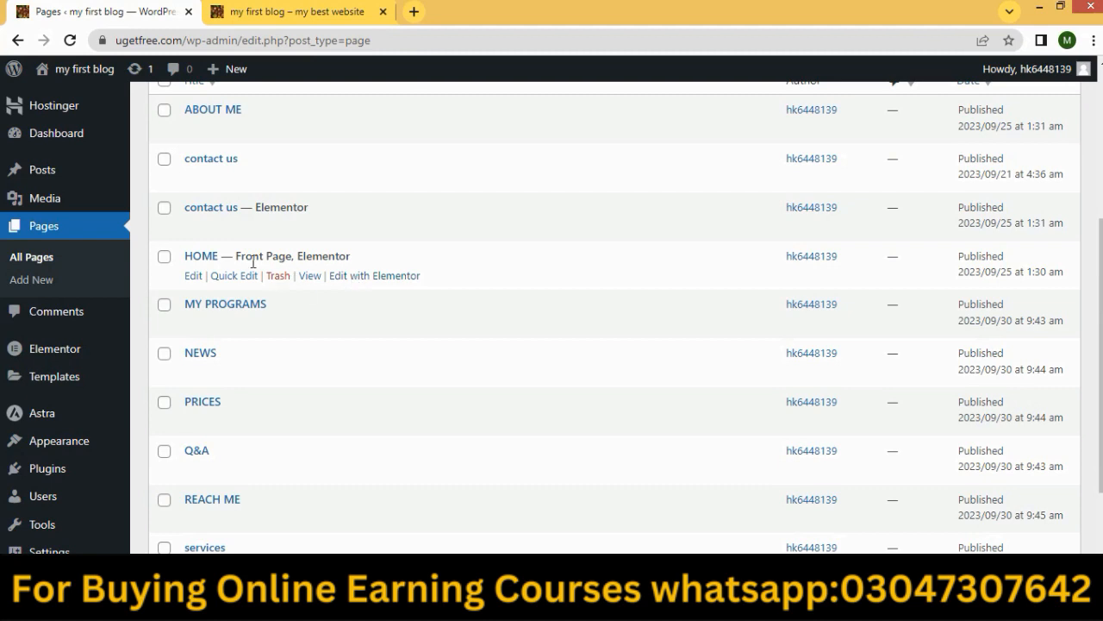
Open the HOME page for editing with Elementor and bring up the structure choices for a new section.
left_click(356, 285)
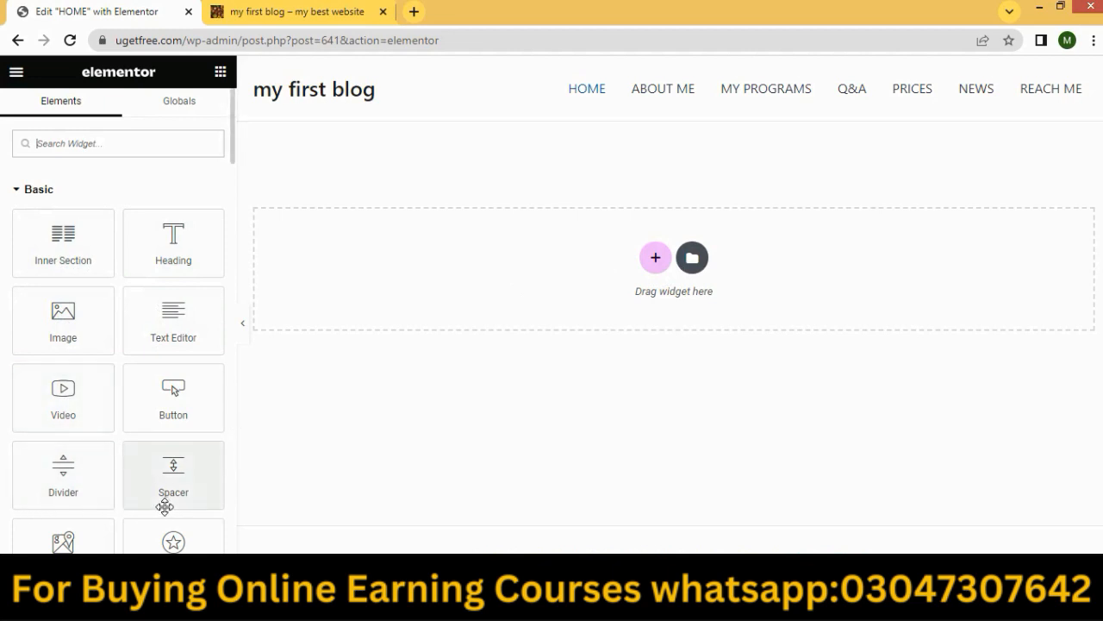
scroll(162, 498, "down", 1)
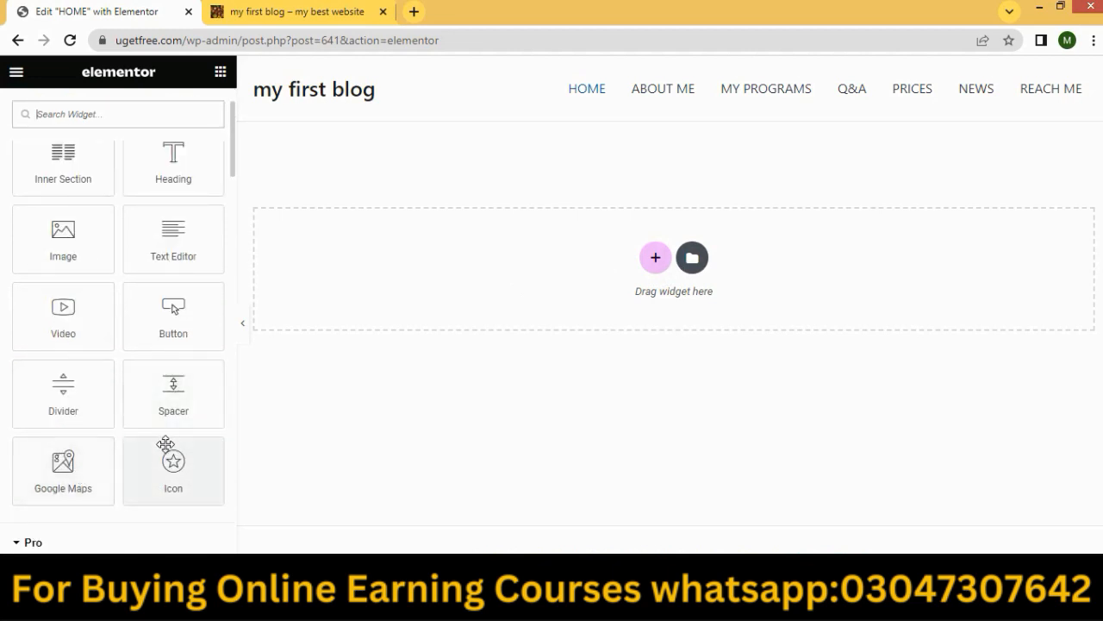
left_click(655, 259)
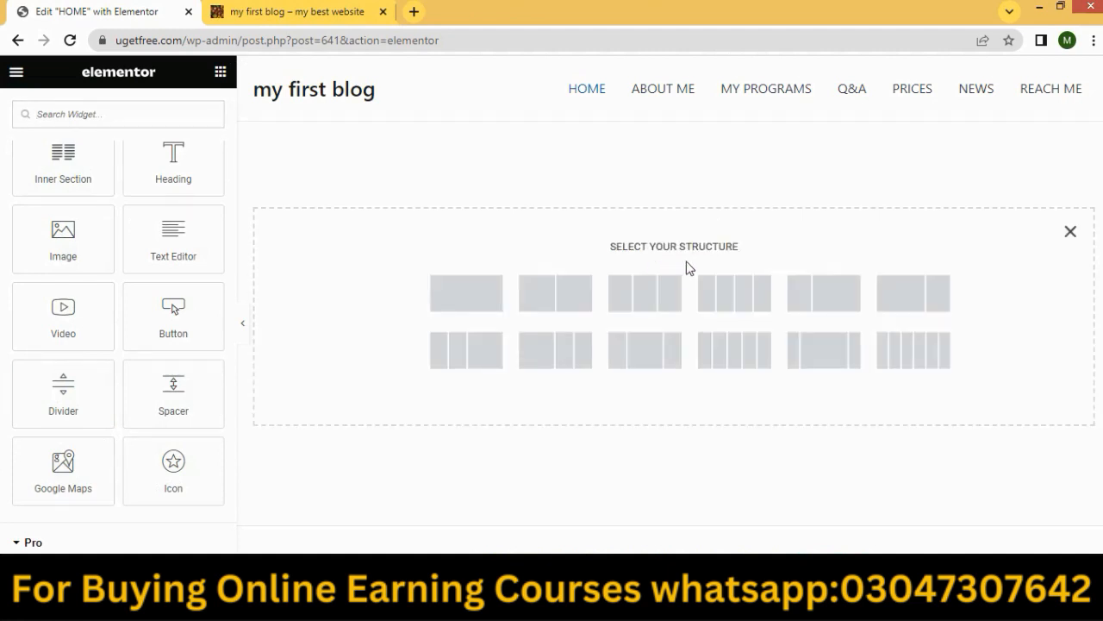
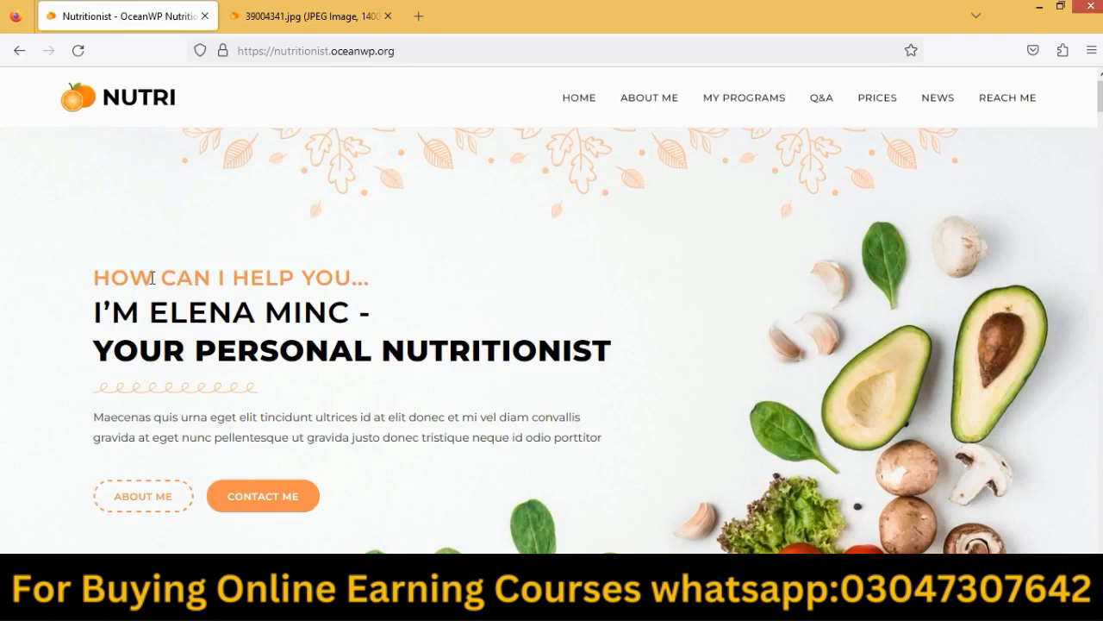
Copy the "How can I help you..." text from the Nutritionist demo in Firefox and use it as the new heading's title in Elementor.
left_click_drag(93, 278, 350, 284)
right_click(326, 277)
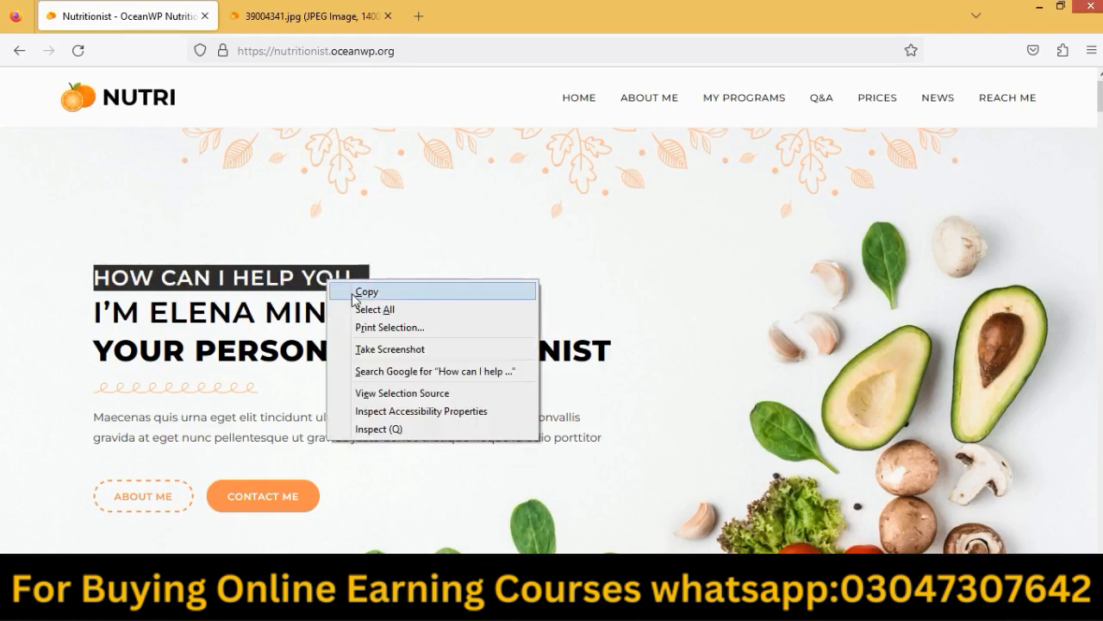
left_click(353, 290)
key("alt+Tab")
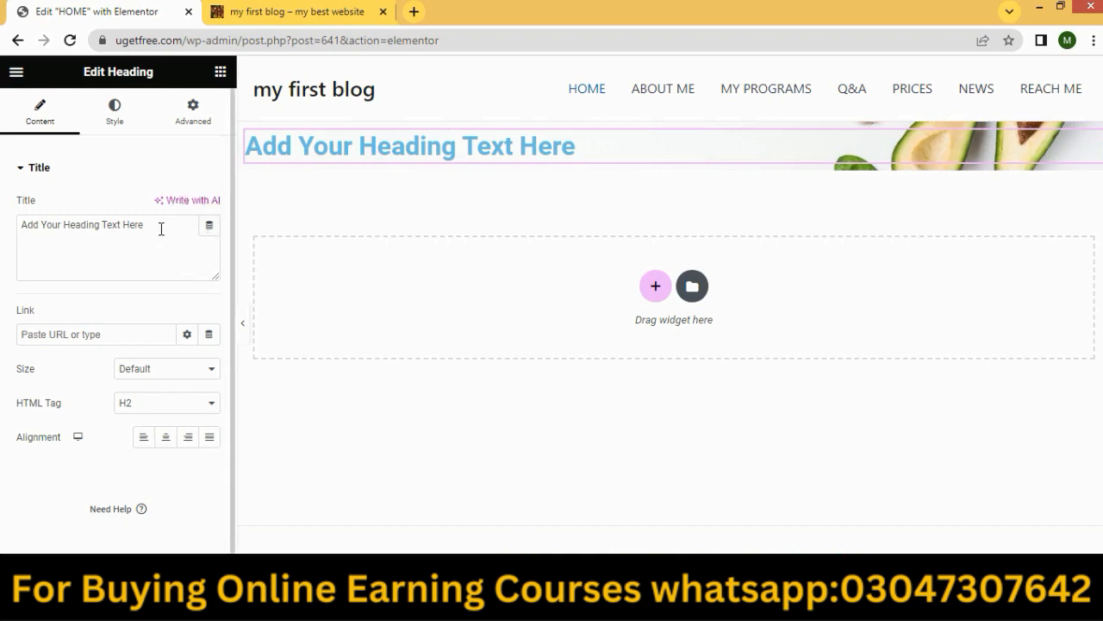
left_click_drag(160, 228, 4, 243)
key("BackSpace")
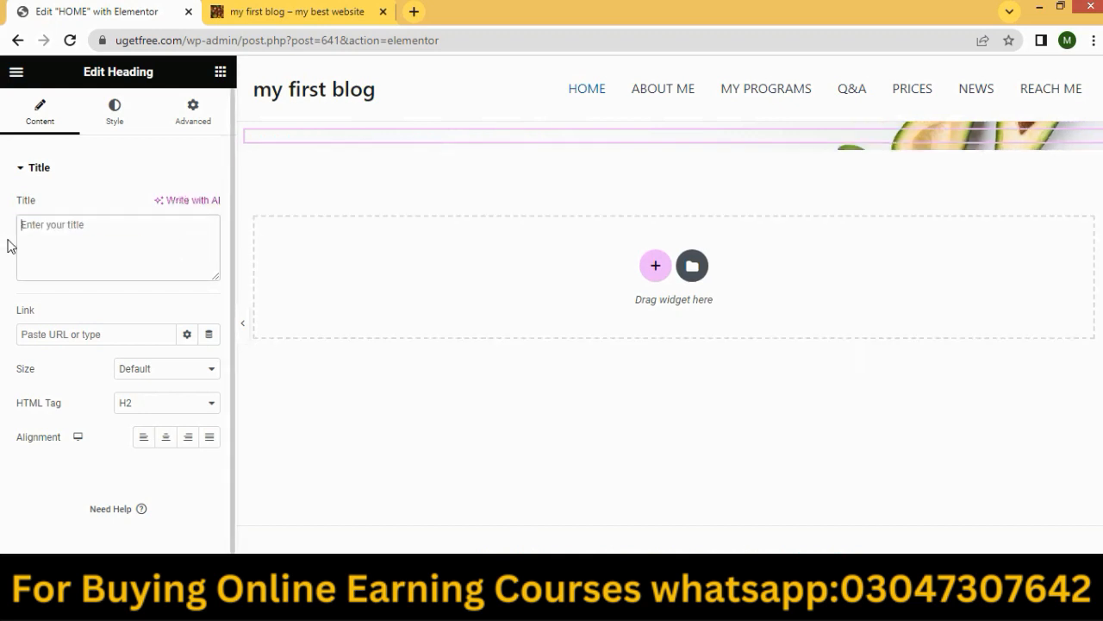
key("ctrl+v")
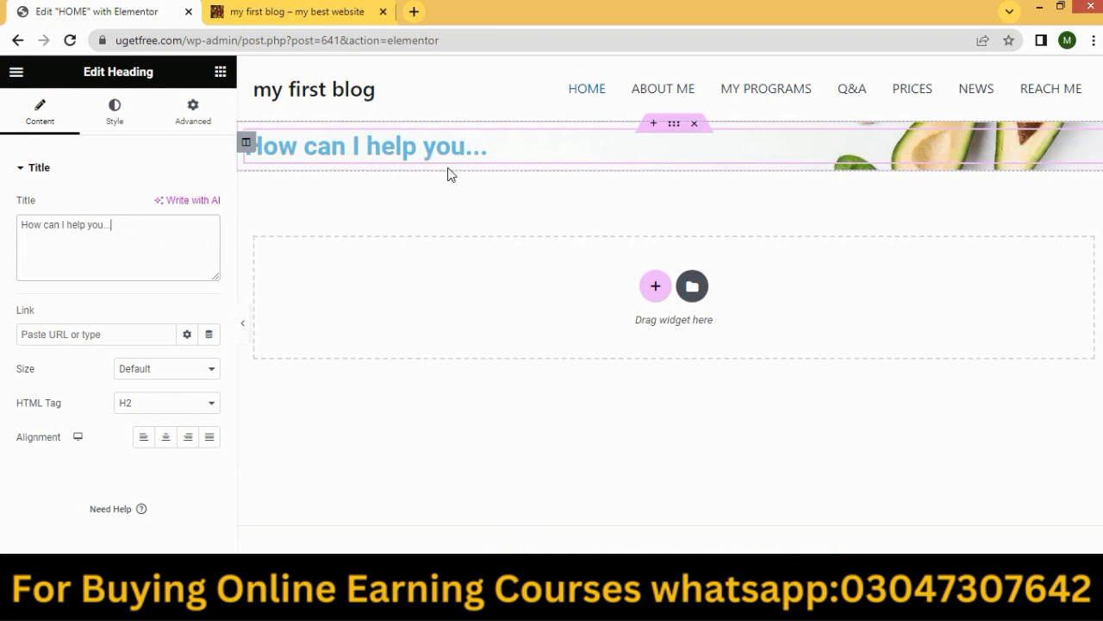
Open the heading's style settings, then sample the orange of the demo site's CONTACT ME button with Firefox's page eyedropper.
left_click(117, 125)
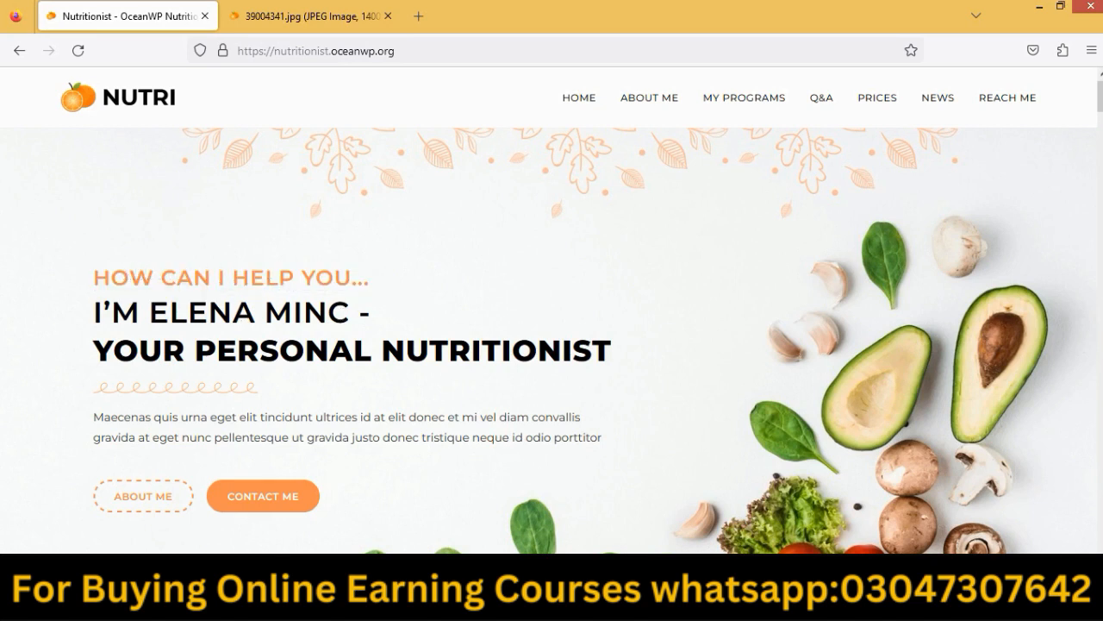
mouse_move(569, 604)
right_click(624, 257)
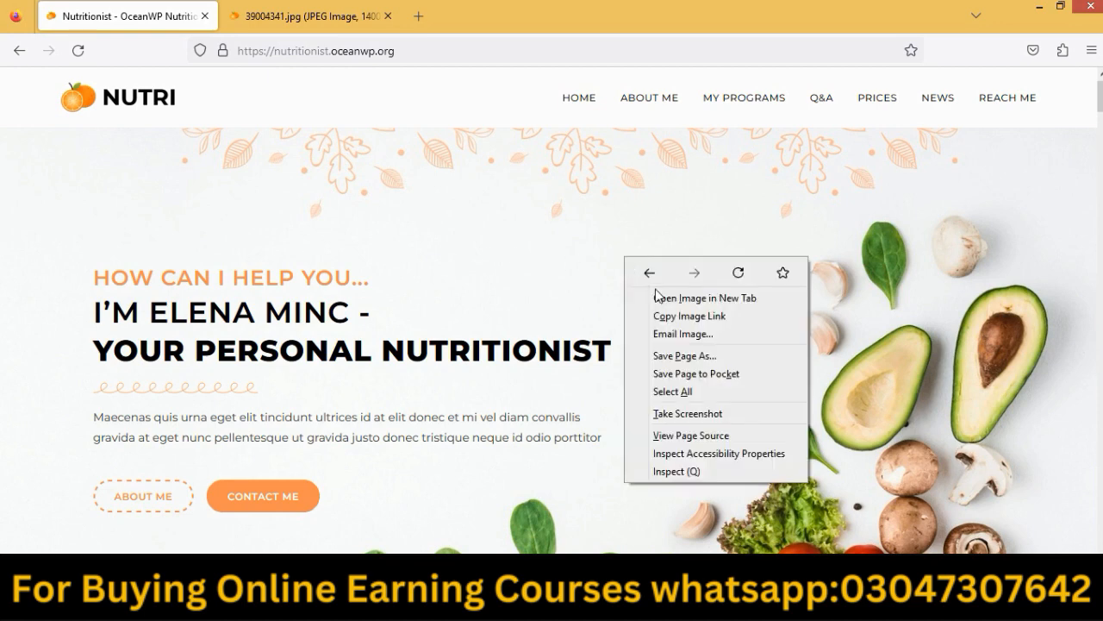
left_click(705, 473)
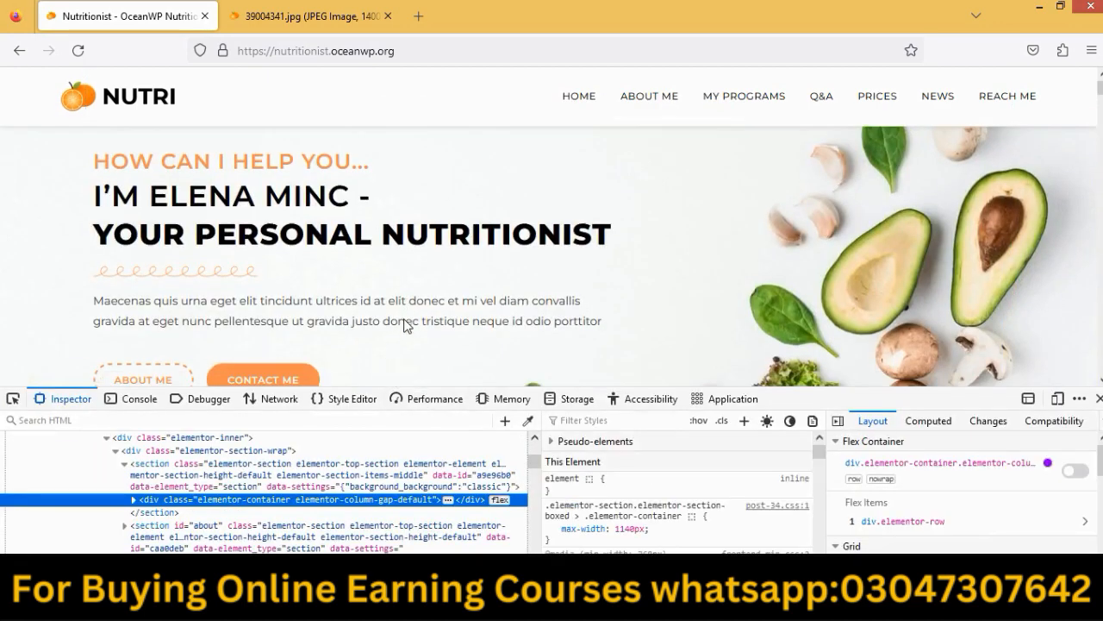
scroll(406, 322, "down", 1)
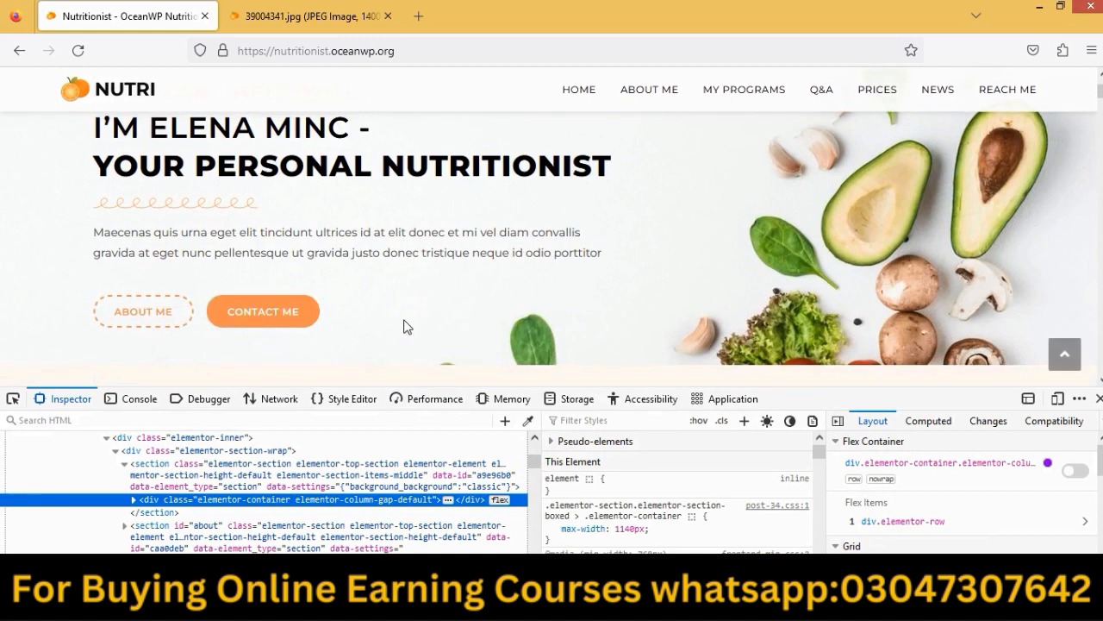
left_click(528, 426)
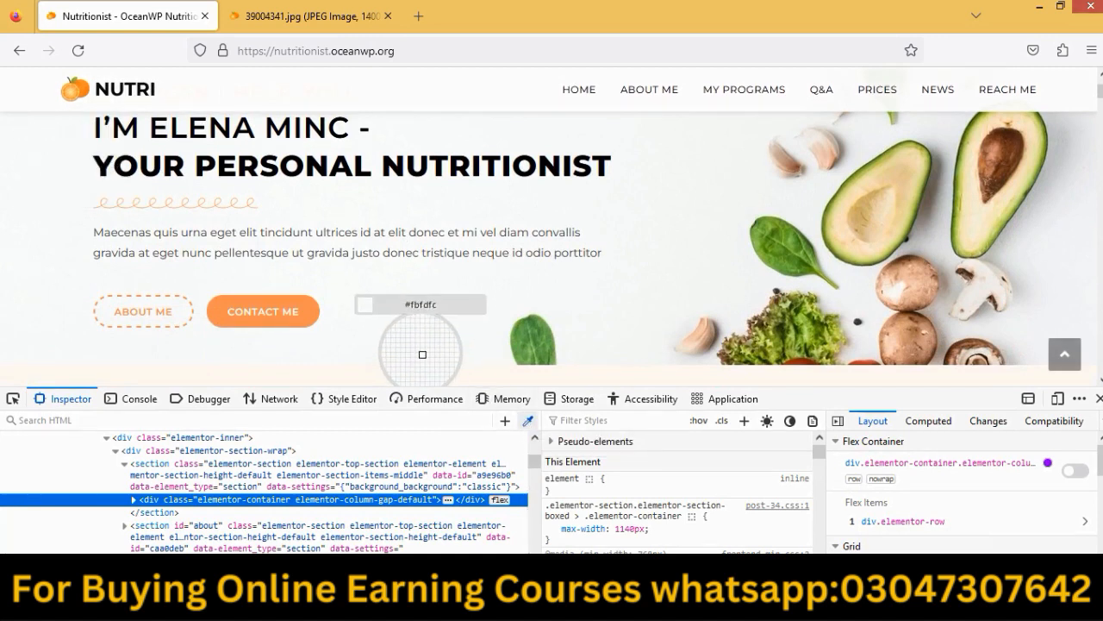
left_click(307, 315)
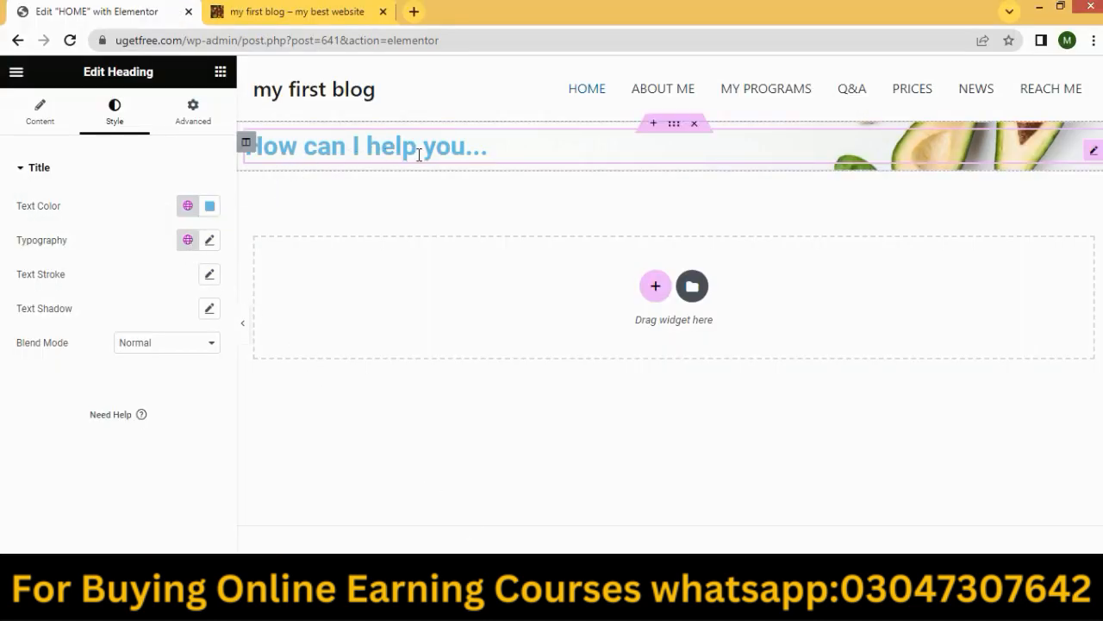
Set the text color of the "How can I help you..." heading in Elementor to #ff9454.
left_click(209, 207)
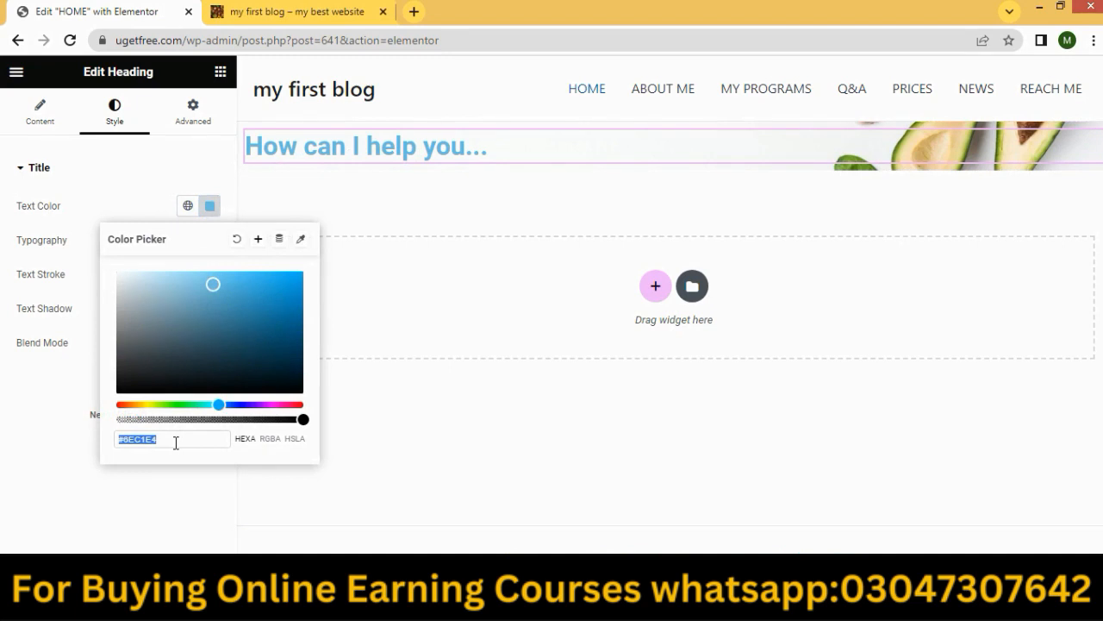
key("ctrl+v")
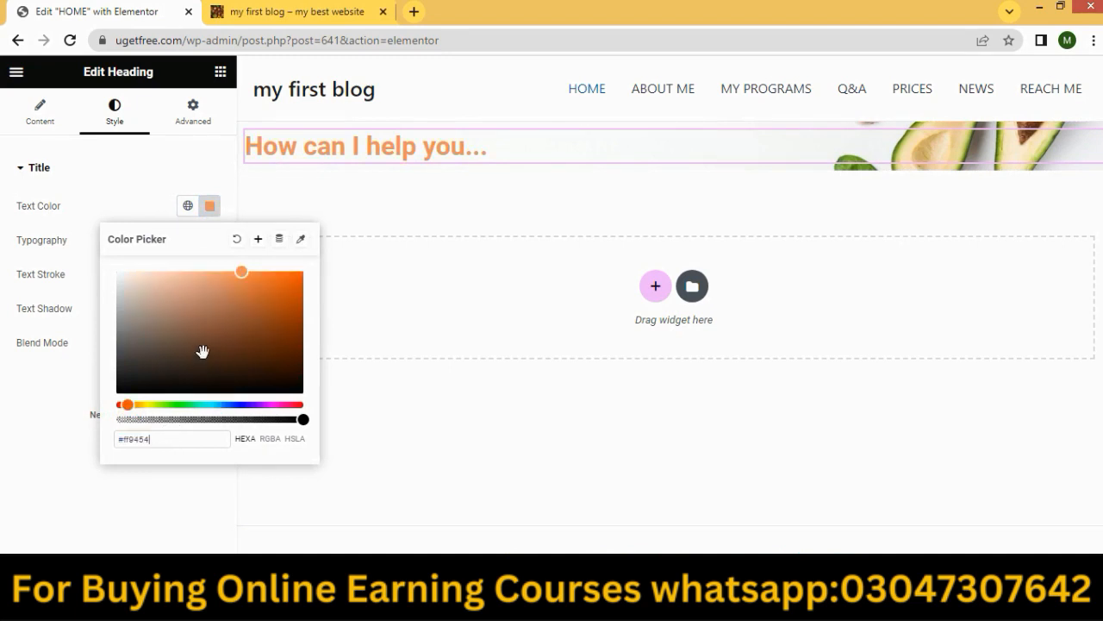
left_click(365, 308)
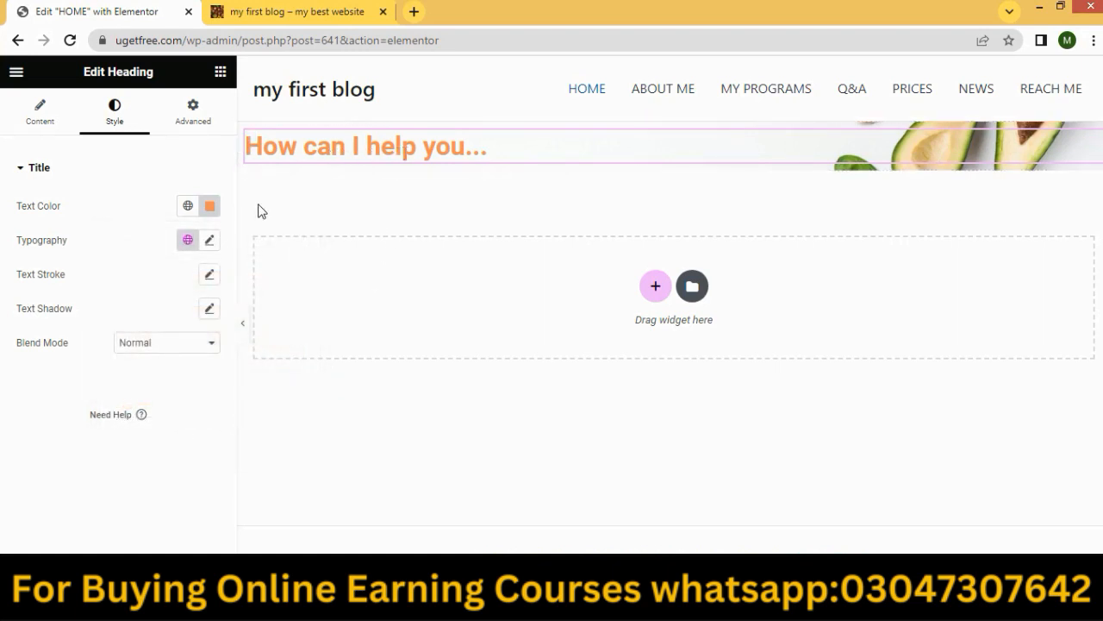
Set the heading's font size to 25 px and close the developer tools on the demo site in Firefox.
left_click(208, 244)
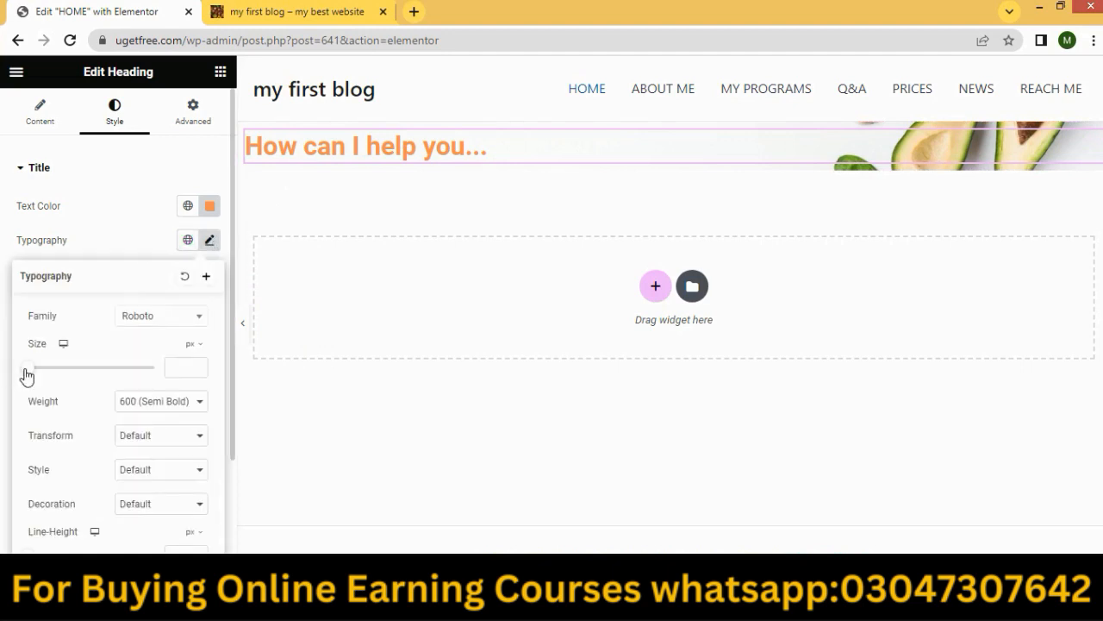
left_click_drag(25, 368, 42, 377)
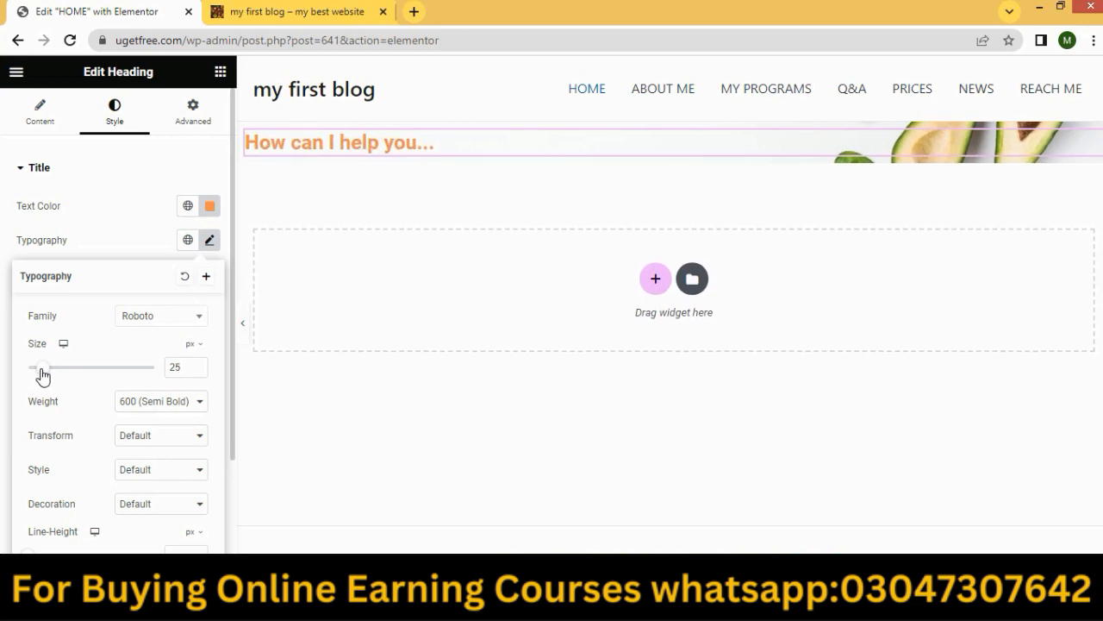
scroll(86, 382, "down", 1)
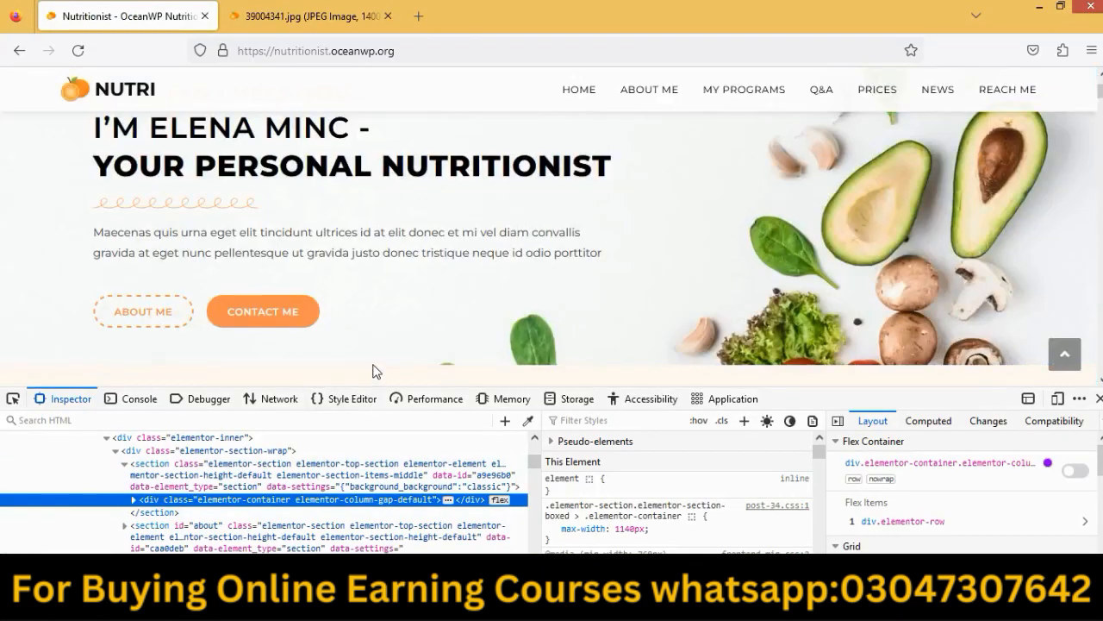
scroll(363, 327, "up", 2)
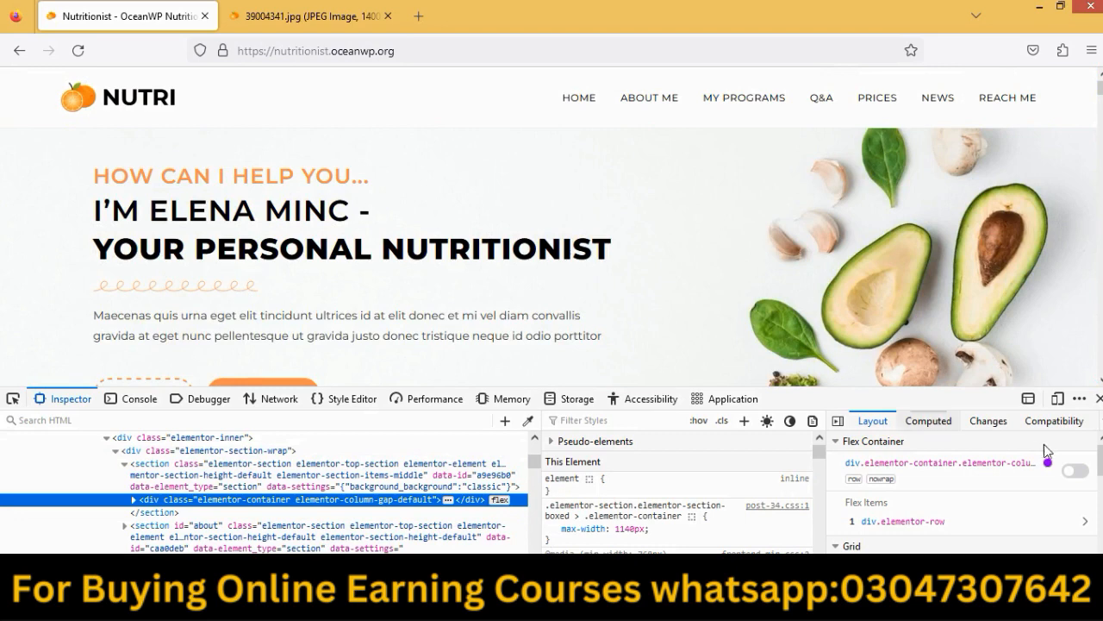
key("F12")
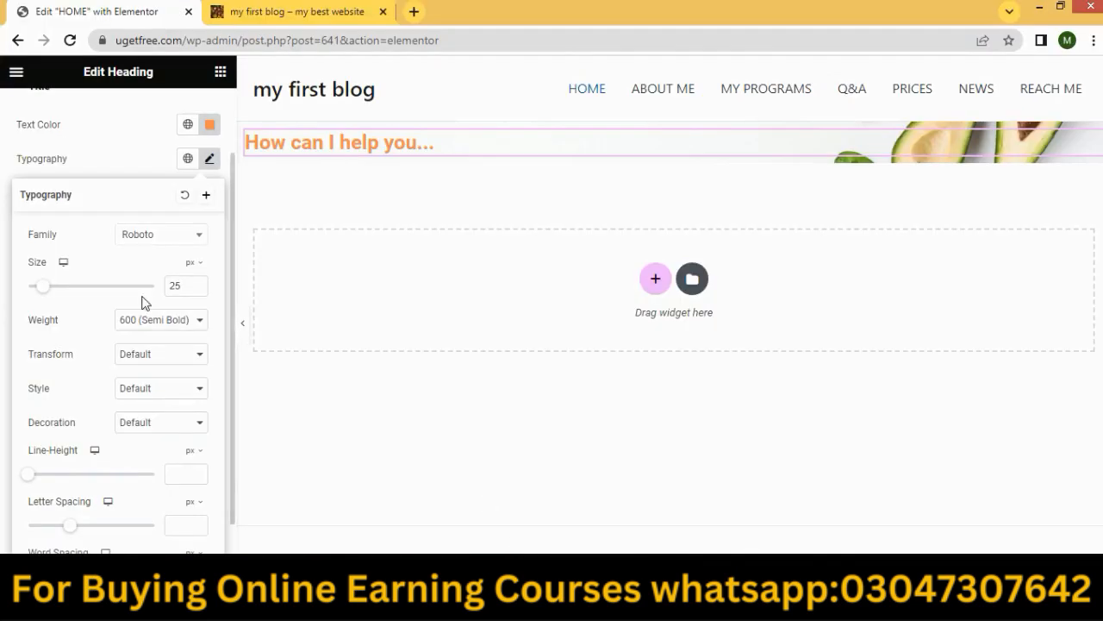
Try the 500 (Medium) font weight on the heading and settle on 400 (Normal).
left_click(159, 320)
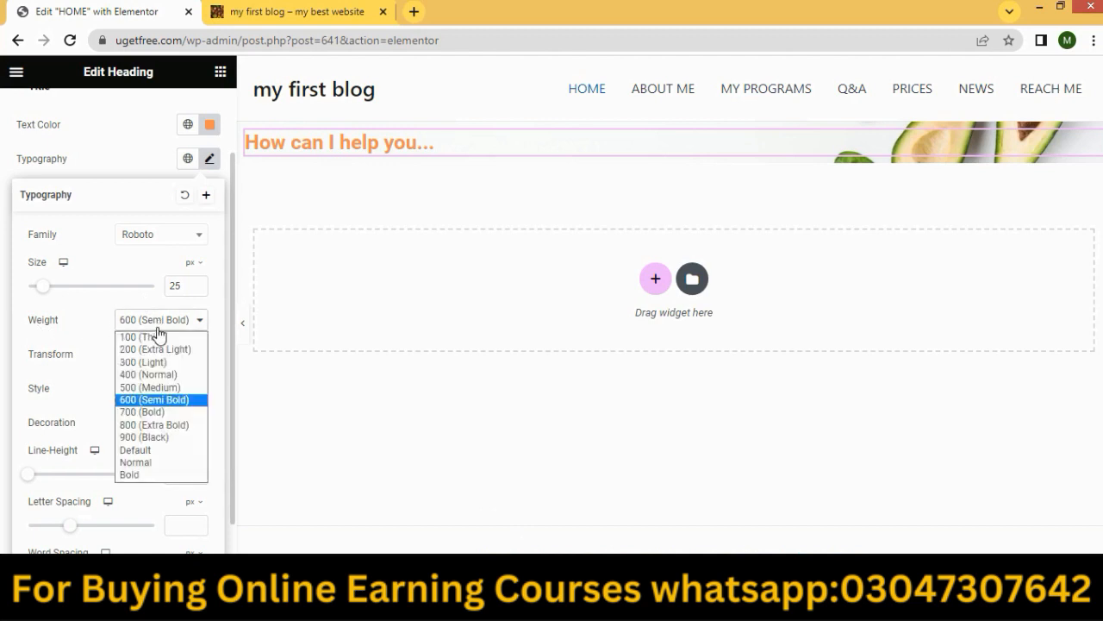
left_click(151, 374)
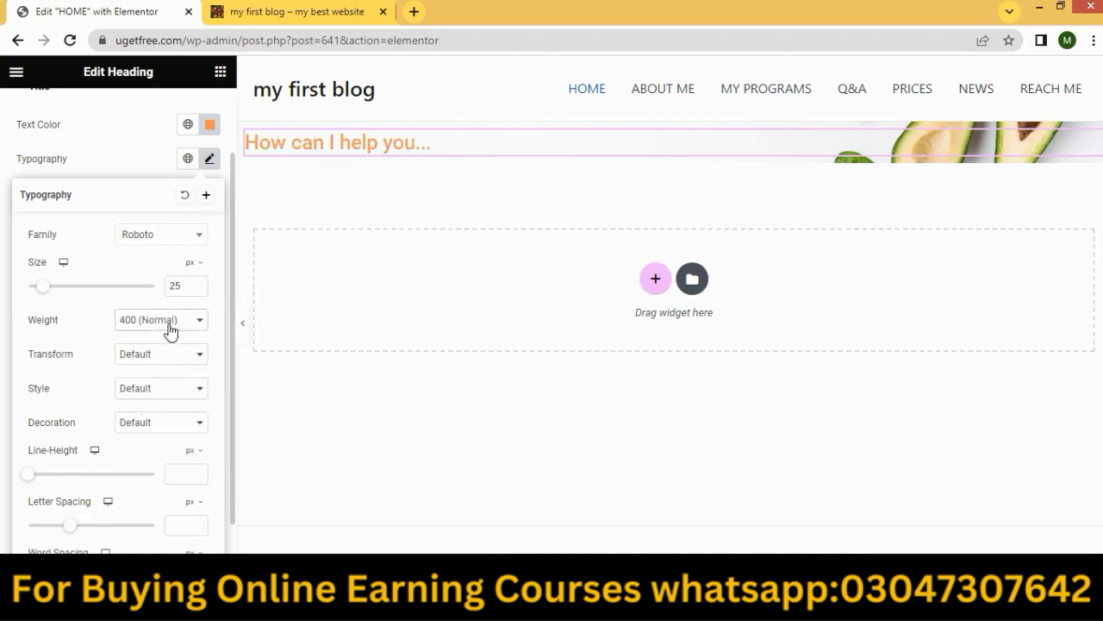
left_click(170, 326)
left_click(160, 388)
left_click(169, 321)
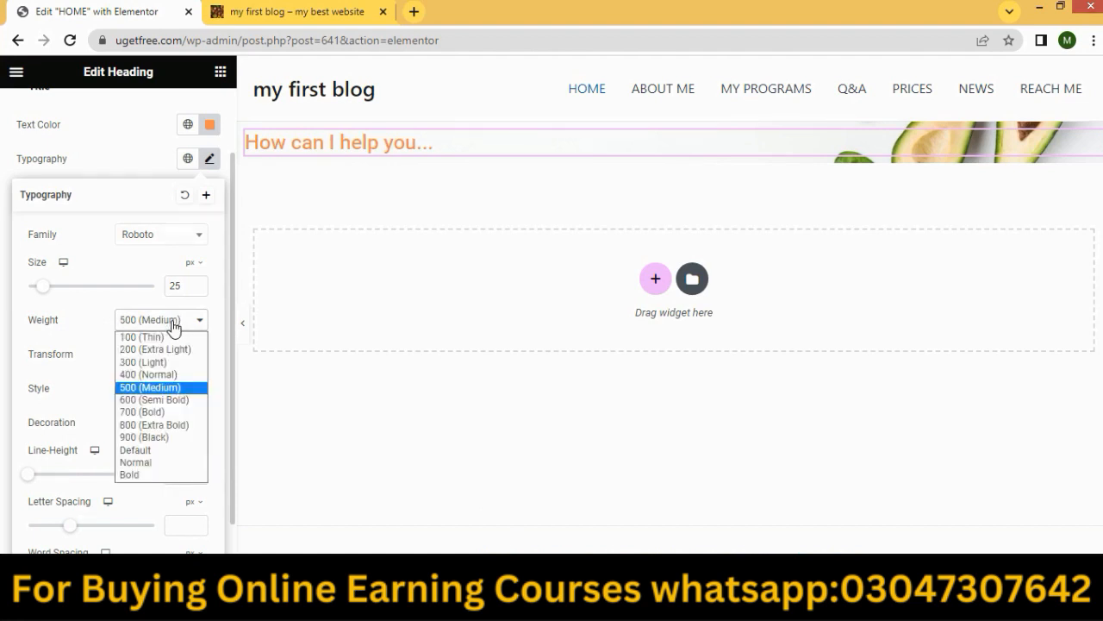
left_click(157, 375)
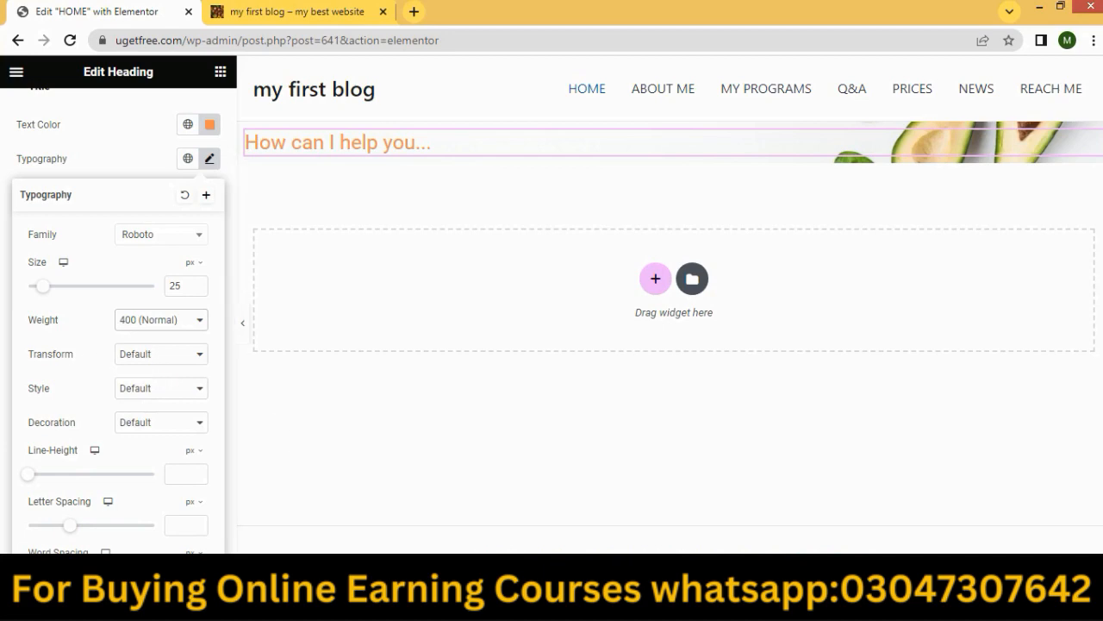
Check the first heading line's lettering on the demo site in Firefox and set the Elementor heading's text transform to Uppercase.
key("alt+Tab")
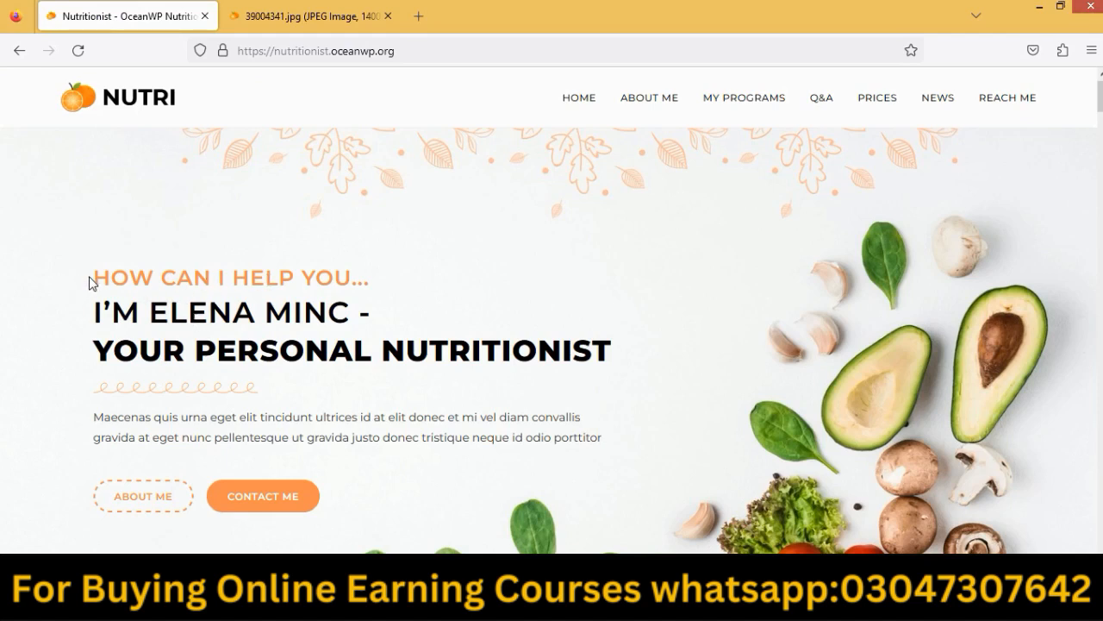
left_click_drag(91, 284, 352, 278)
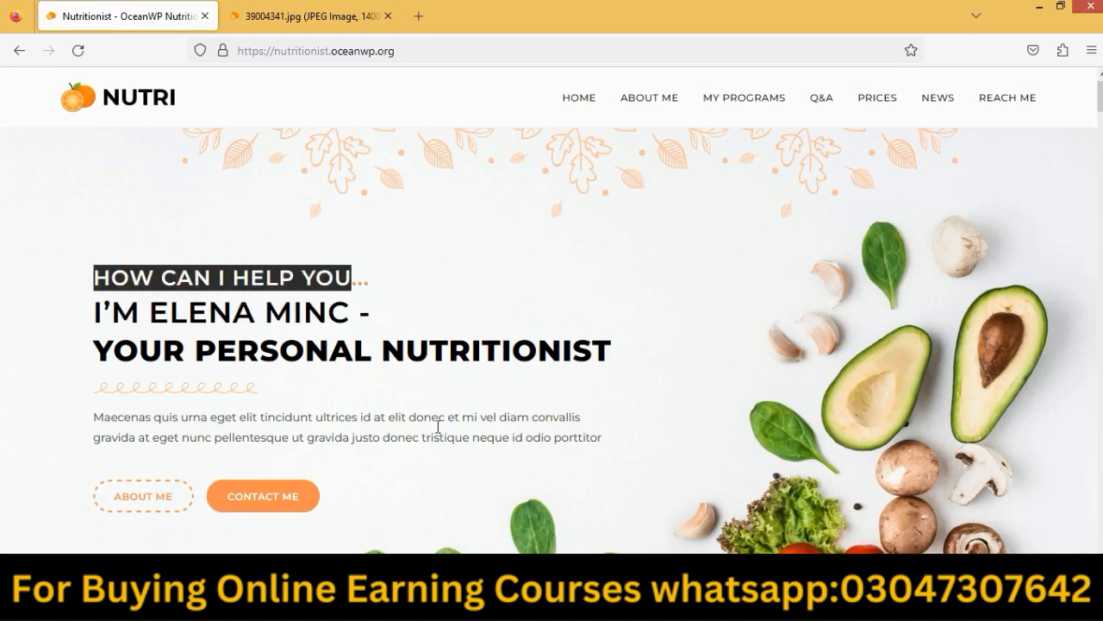
mouse_move(570, 603)
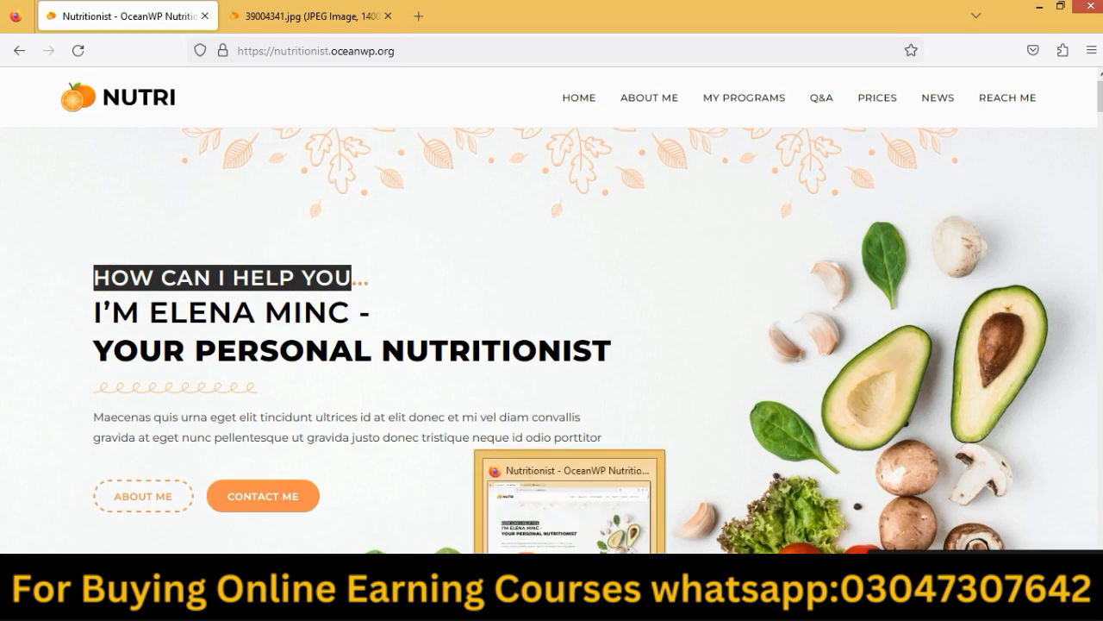
left_click(517, 603)
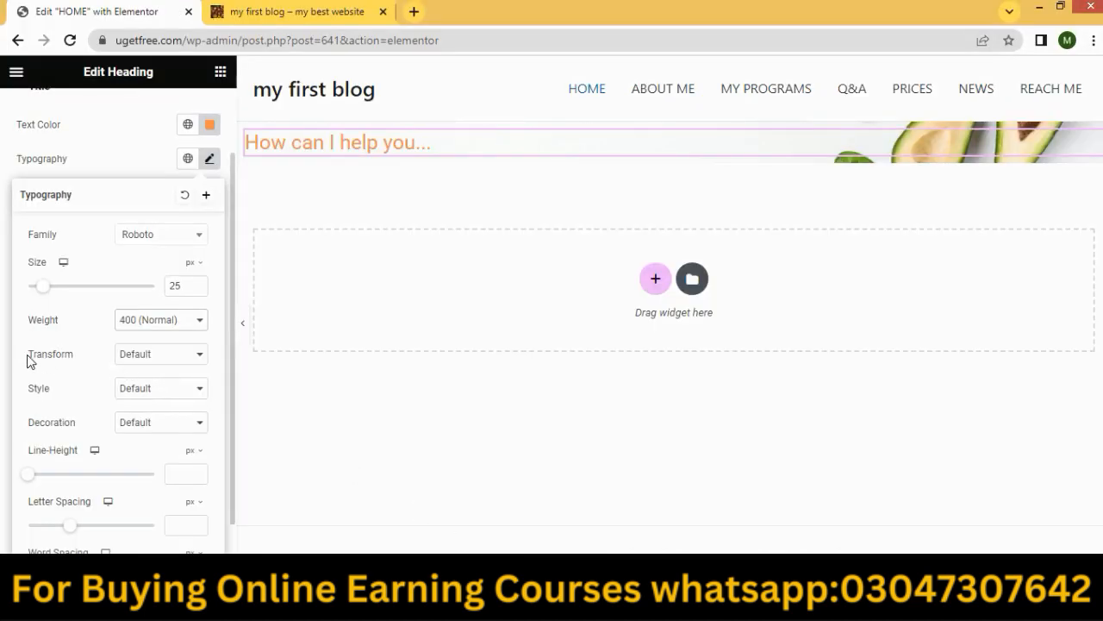
left_click(148, 361)
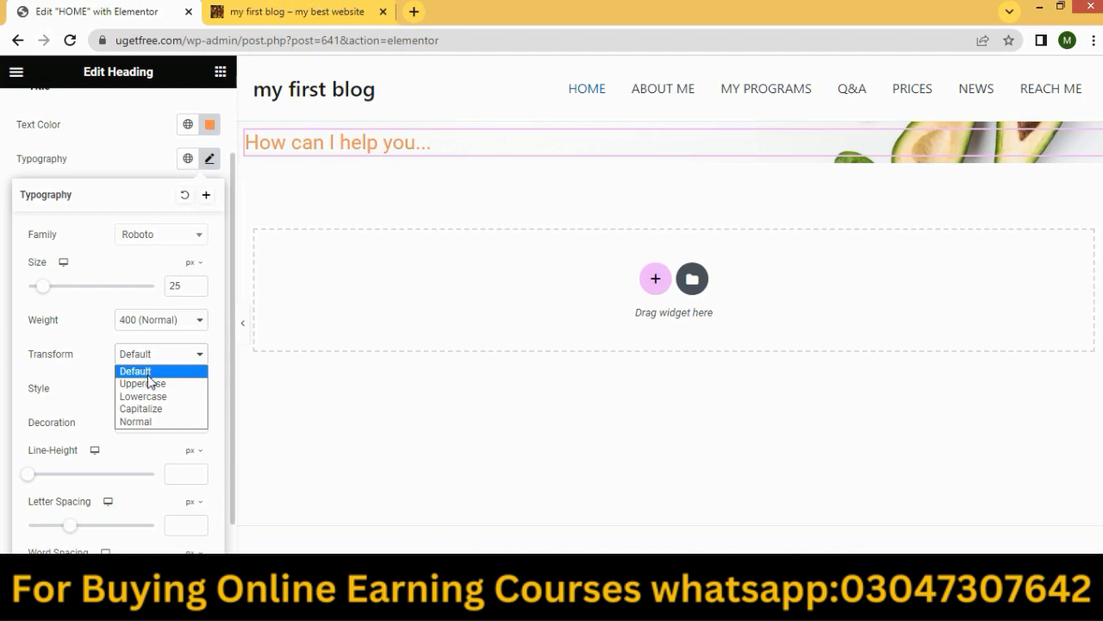
left_click(149, 383)
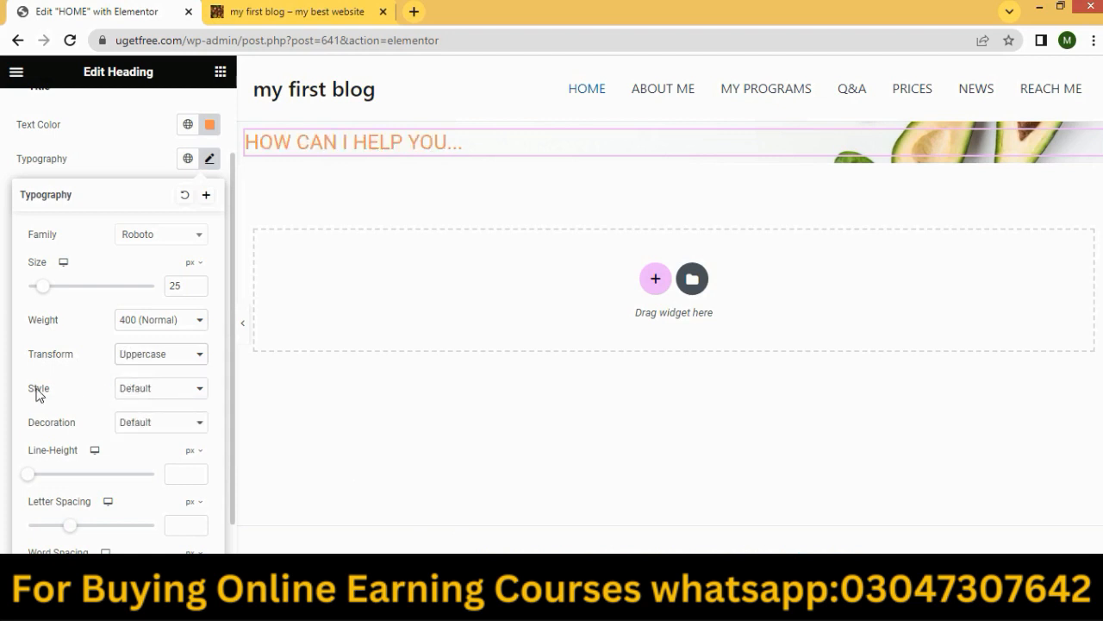
left_click(186, 393)
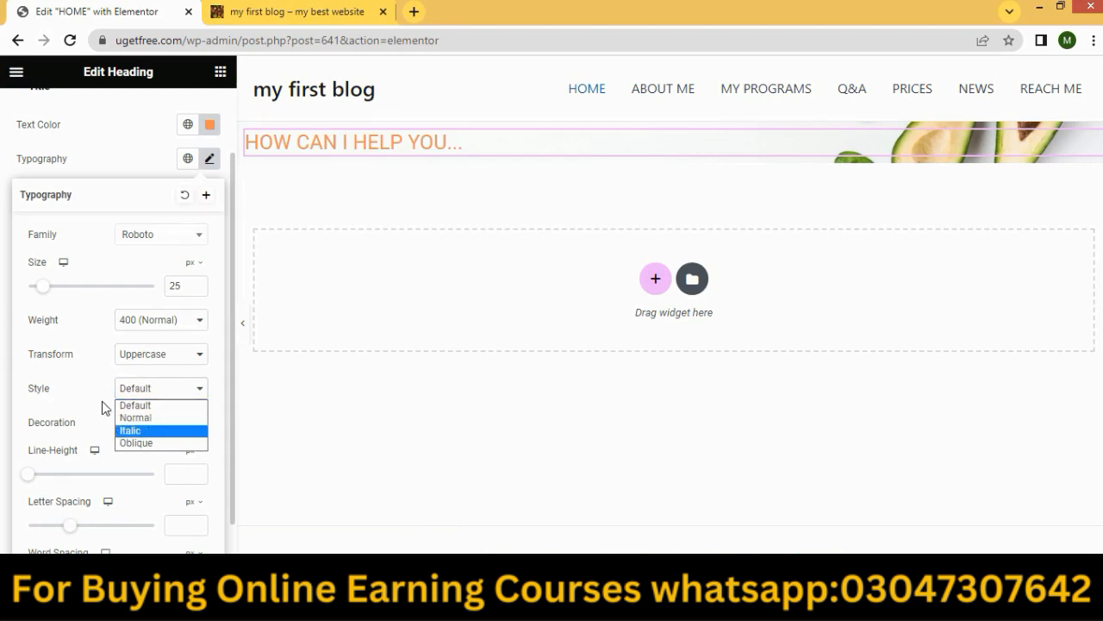
left_click(256, 441)
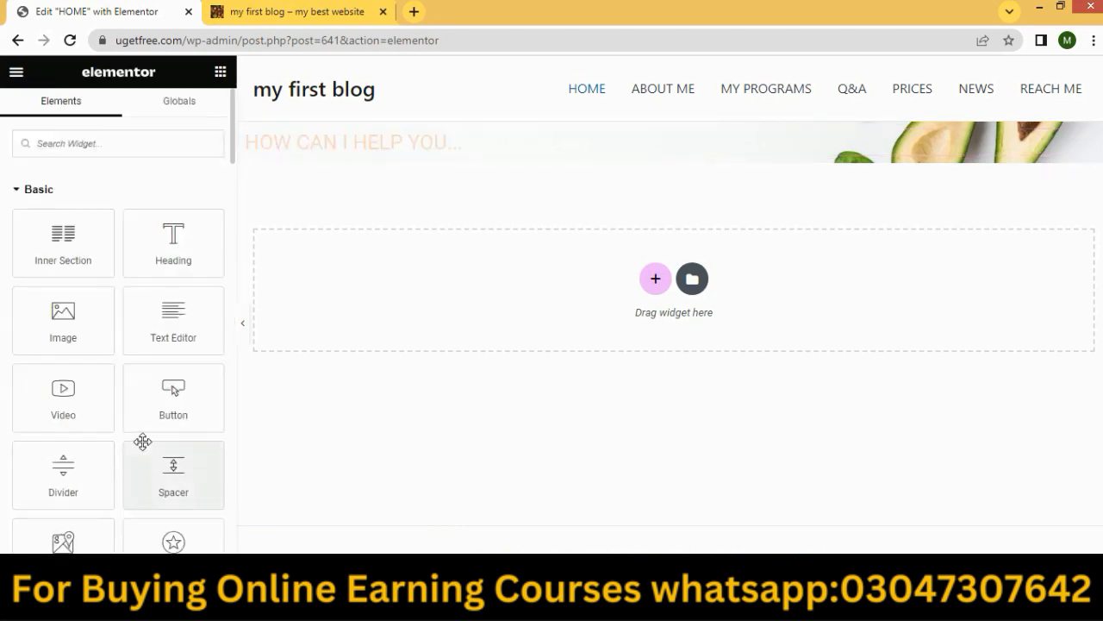
left_click(285, 135)
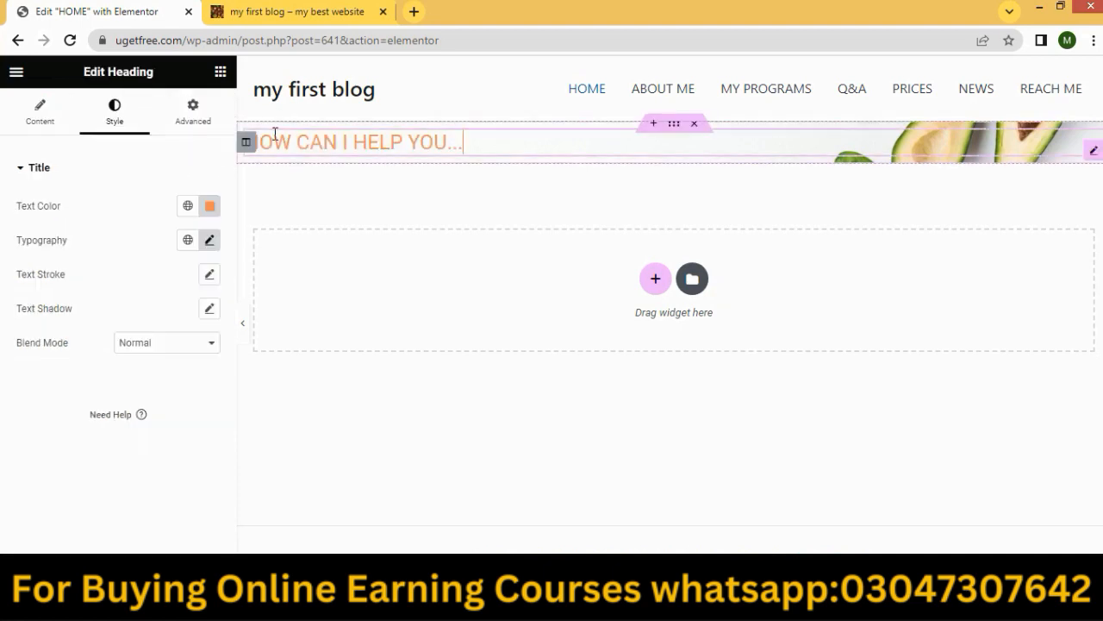
Set the word spacing of the "How can I help you..." heading to 3 px in its typography settings.
left_click(209, 241)
scroll(92, 429, "down", 1)
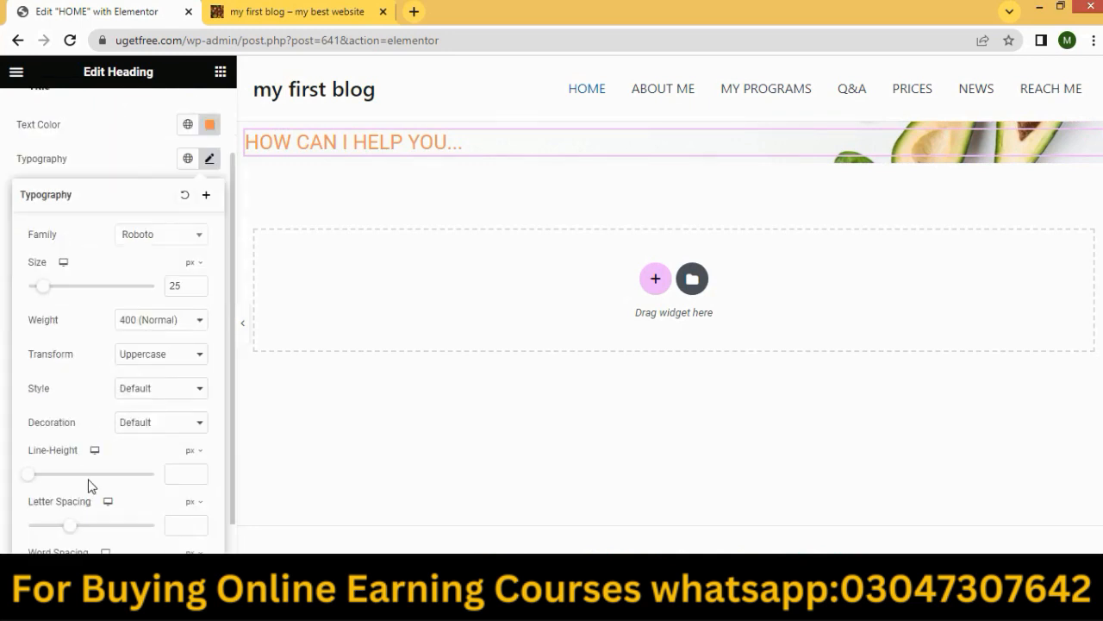
scroll(92, 483, "down", 1)
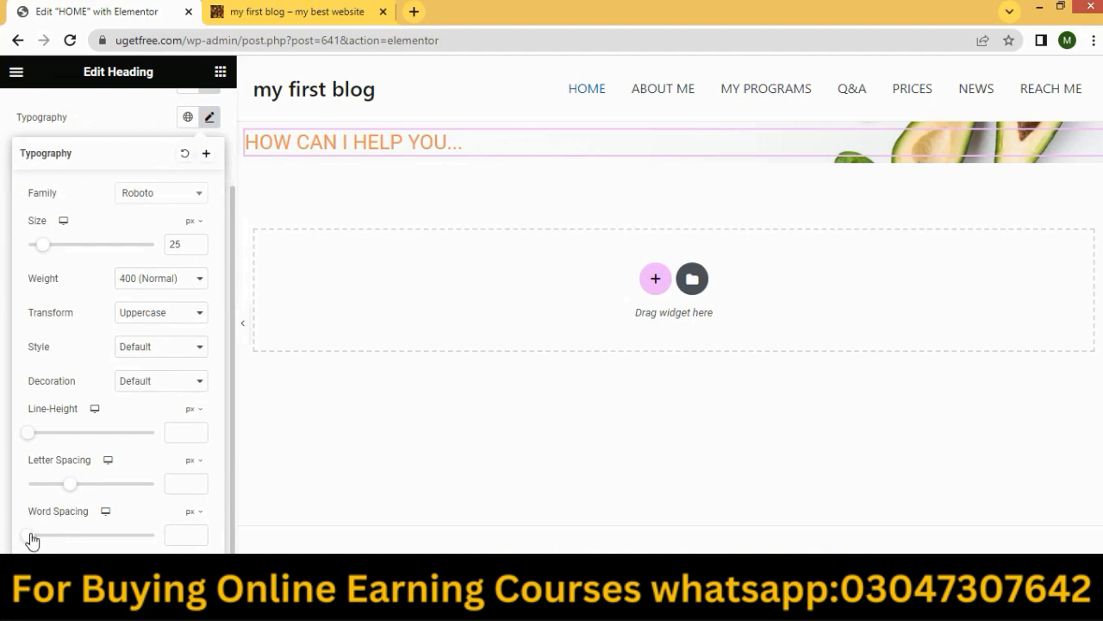
left_click_drag(32, 539, 36, 539)
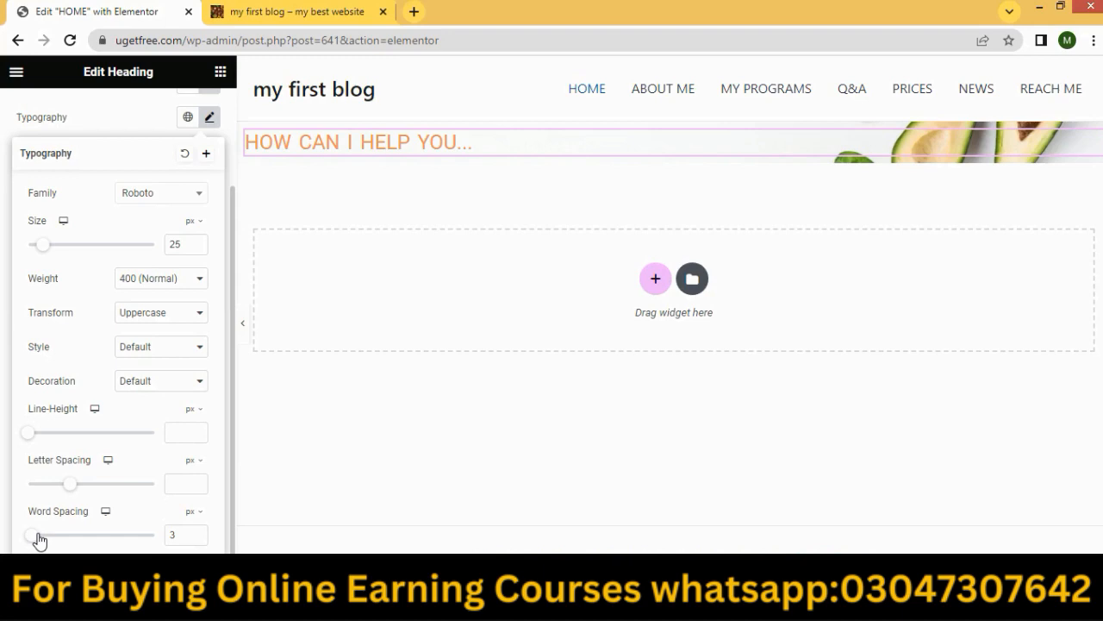
left_click(447, 460)
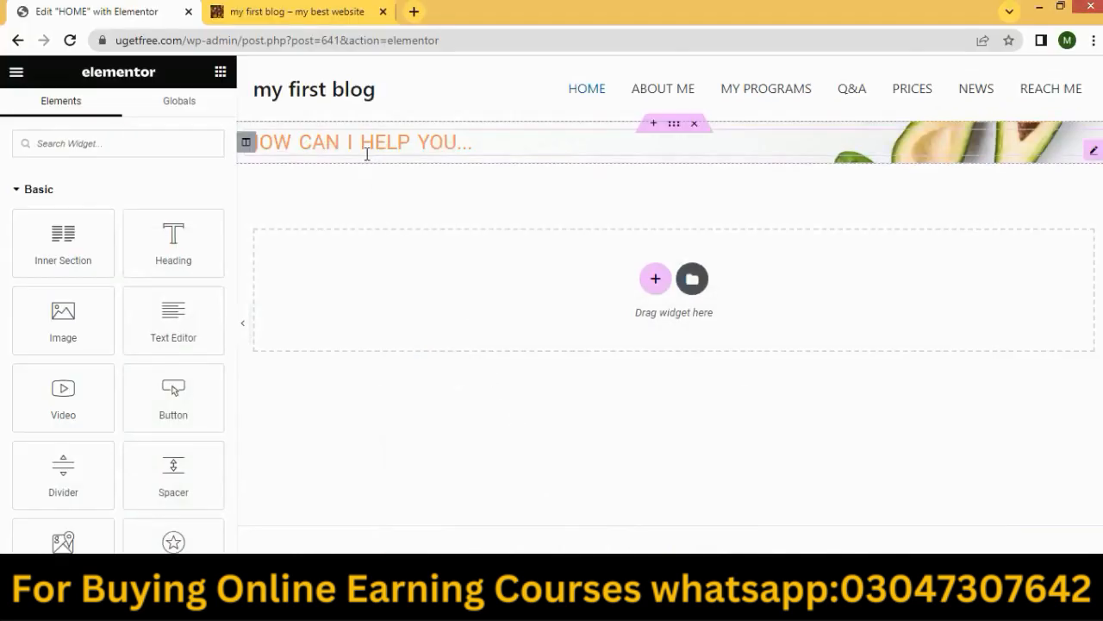
Duplicate the "How can I help you..." heading twice so three copies are stacked in the hero section.
left_click(367, 153)
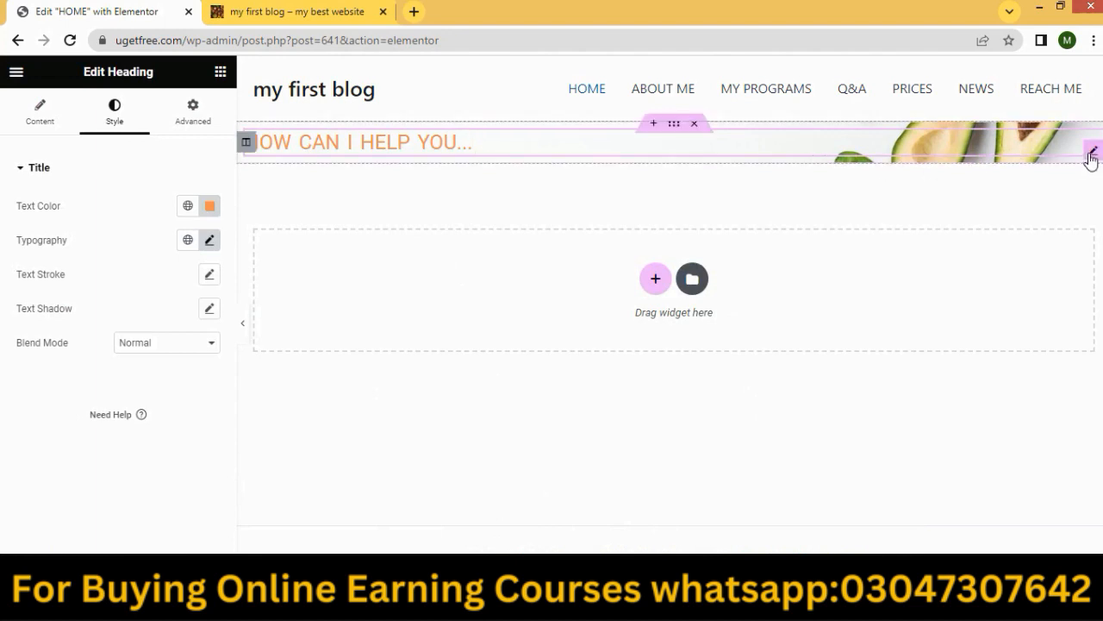
right_click(1091, 160)
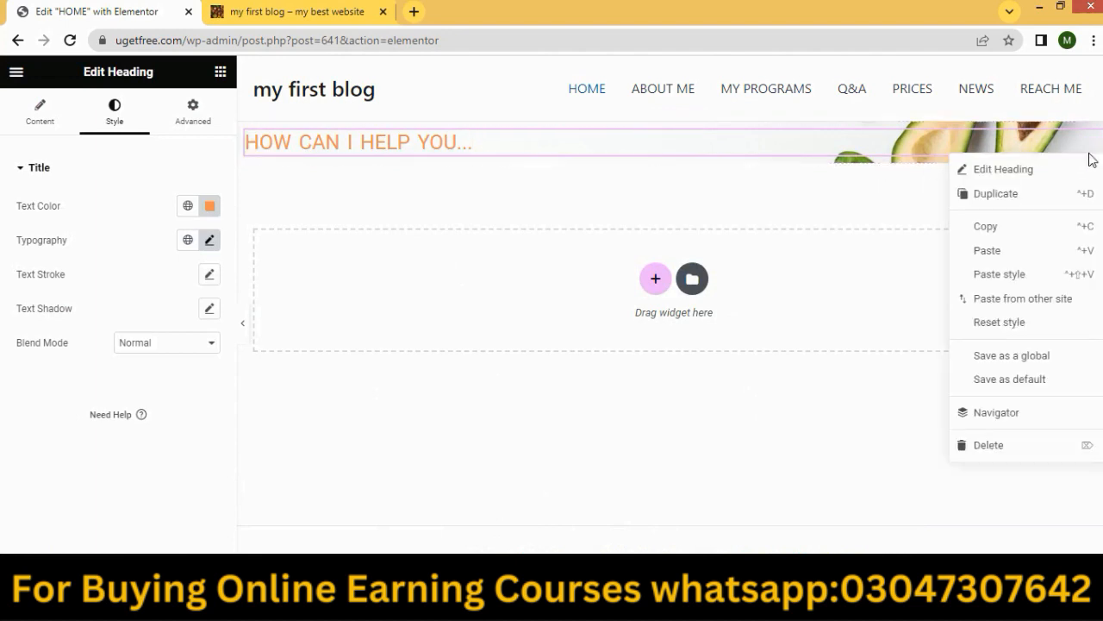
left_click(991, 193)
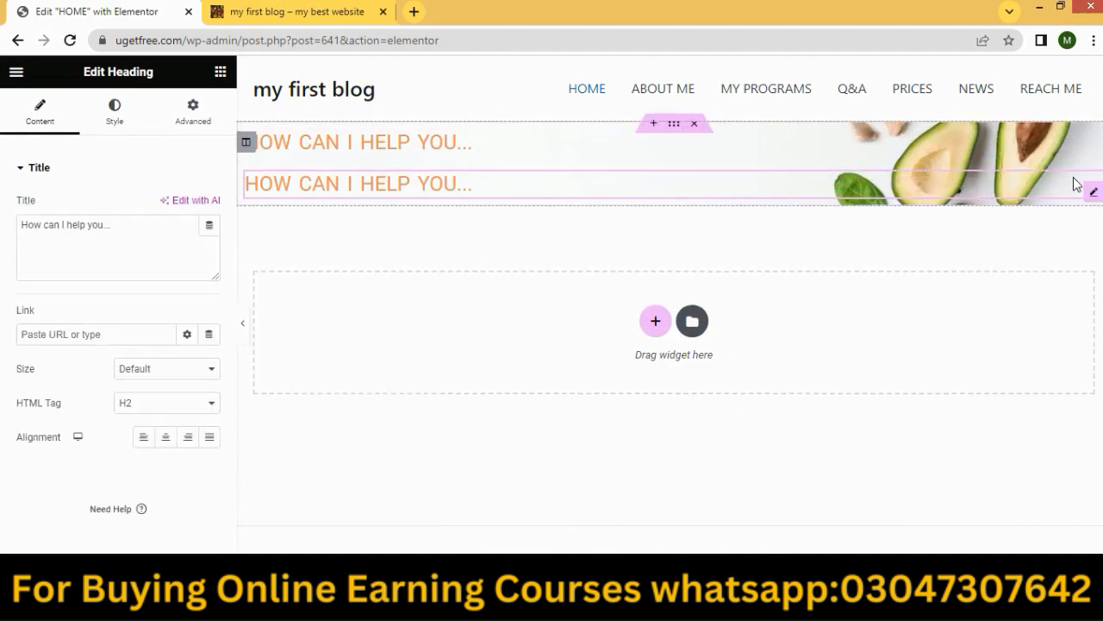
right_click(1099, 197)
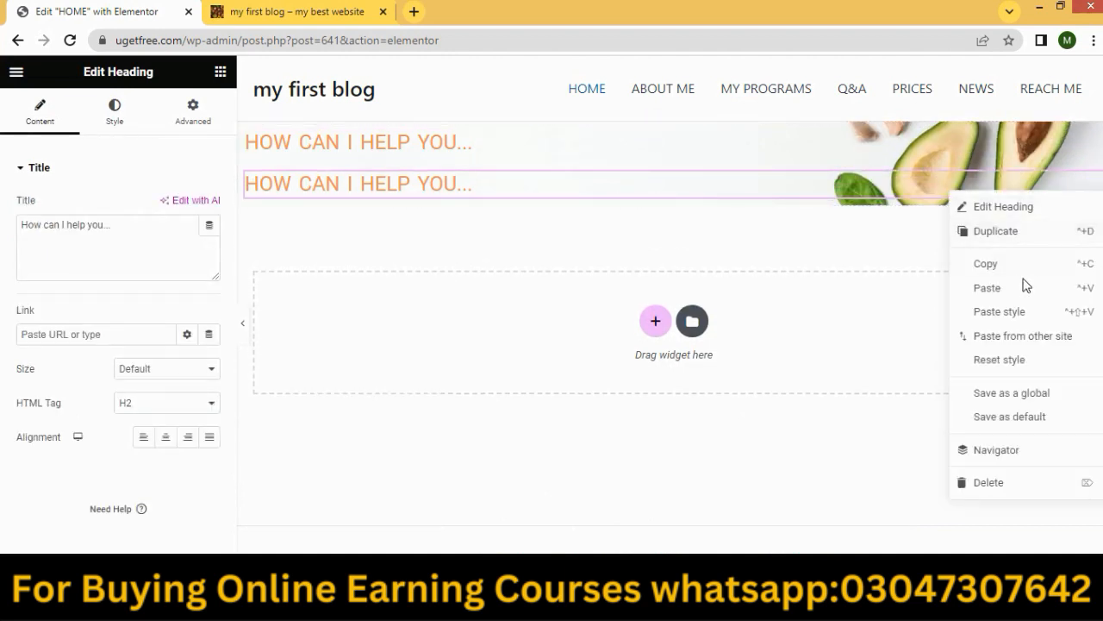
left_click(991, 232)
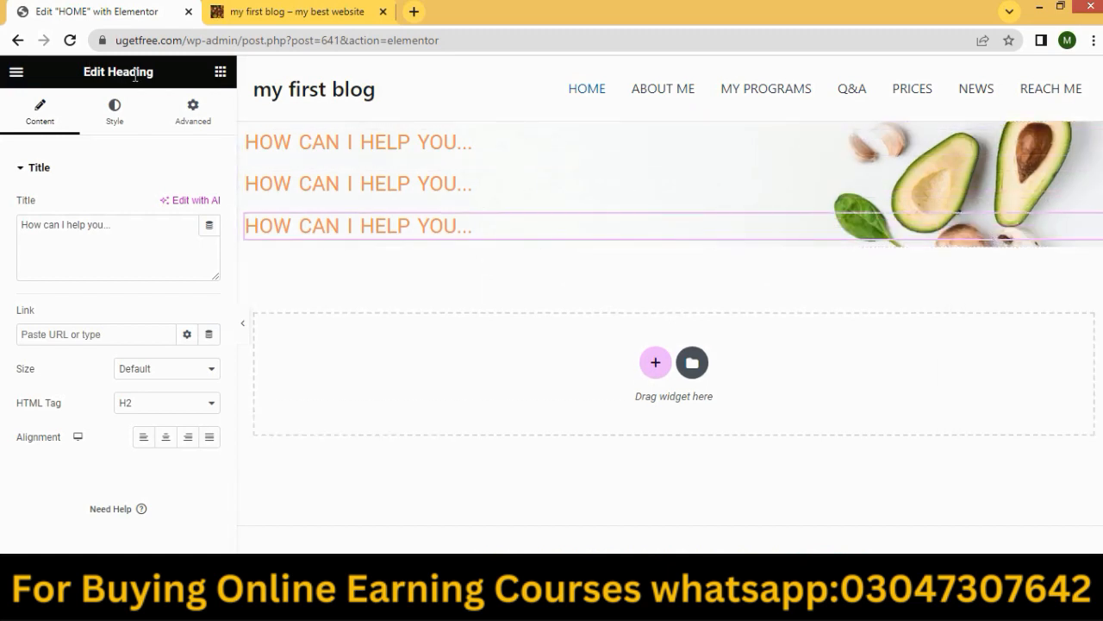
Copy the hero's second line introducing the nutritionist by name from the demo site in Firefox and use it as the middle Elementor heading's title.
left_click(219, 74)
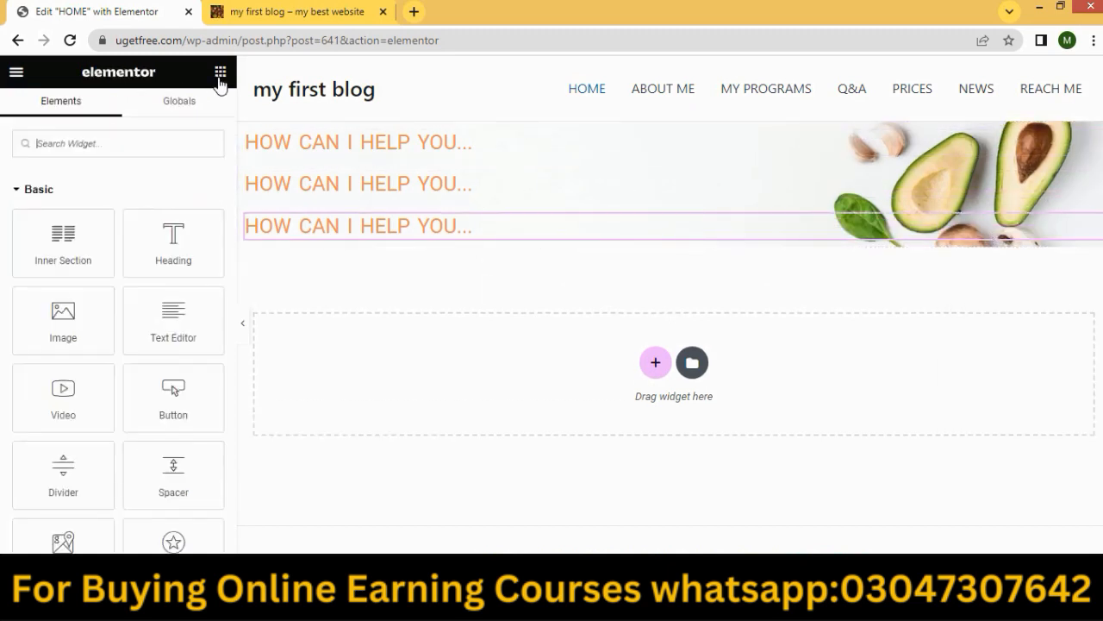
left_click(461, 183)
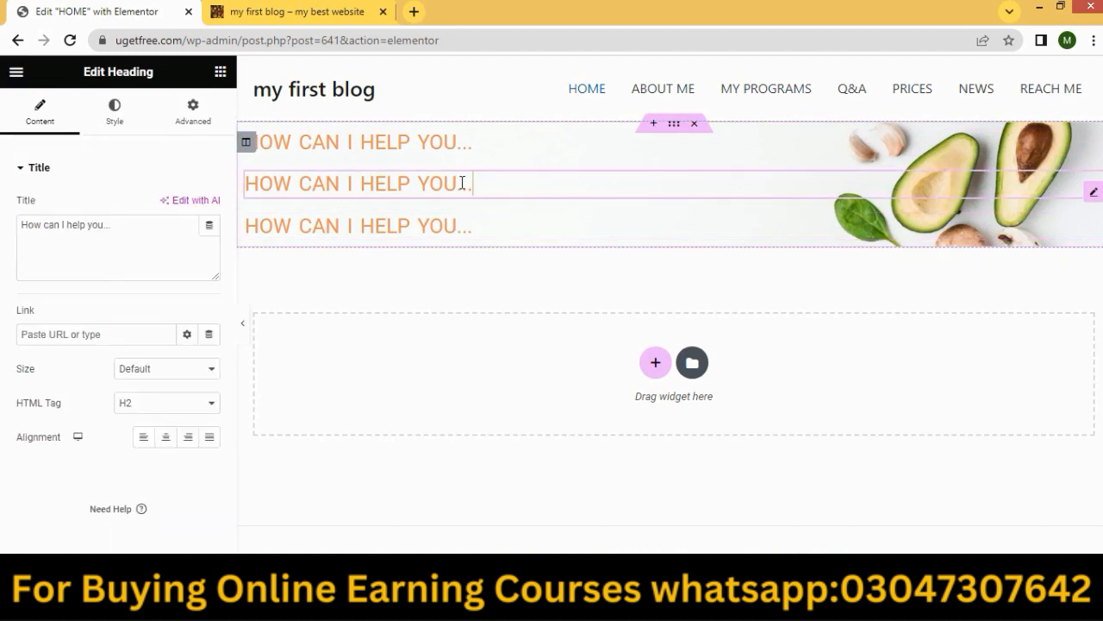
left_click_drag(479, 183, 252, 193)
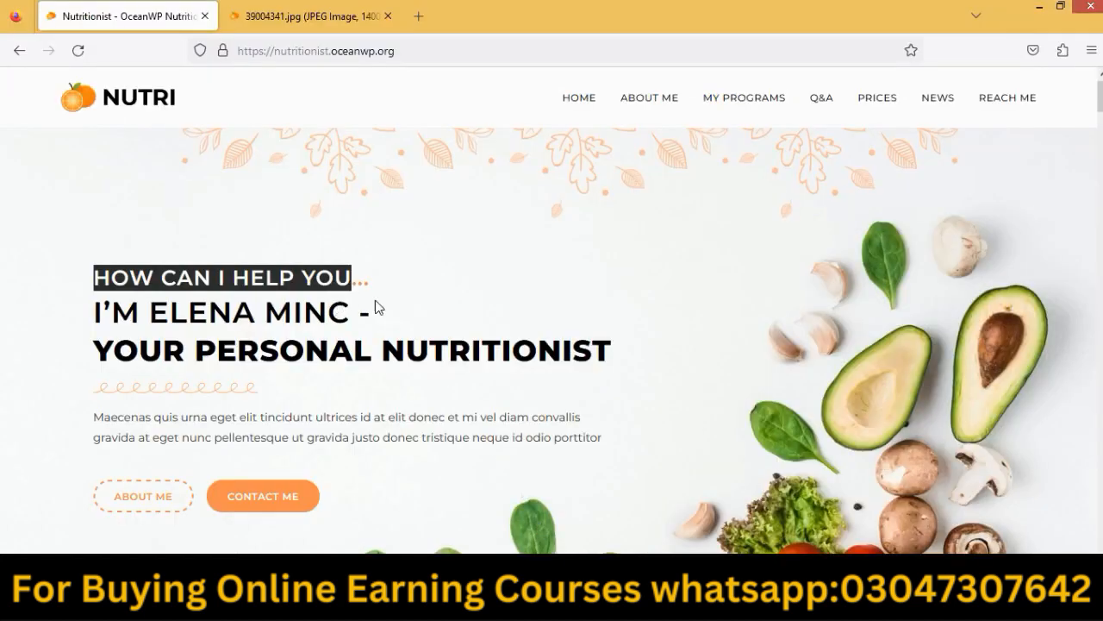
left_click(386, 314)
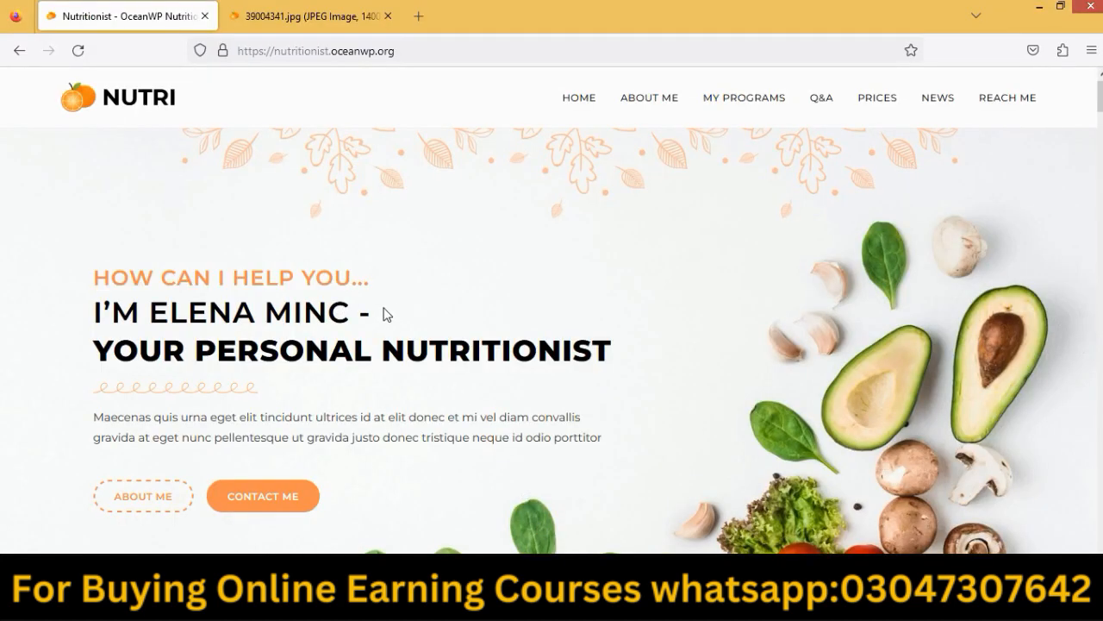
left_click_drag(385, 315, 91, 312)
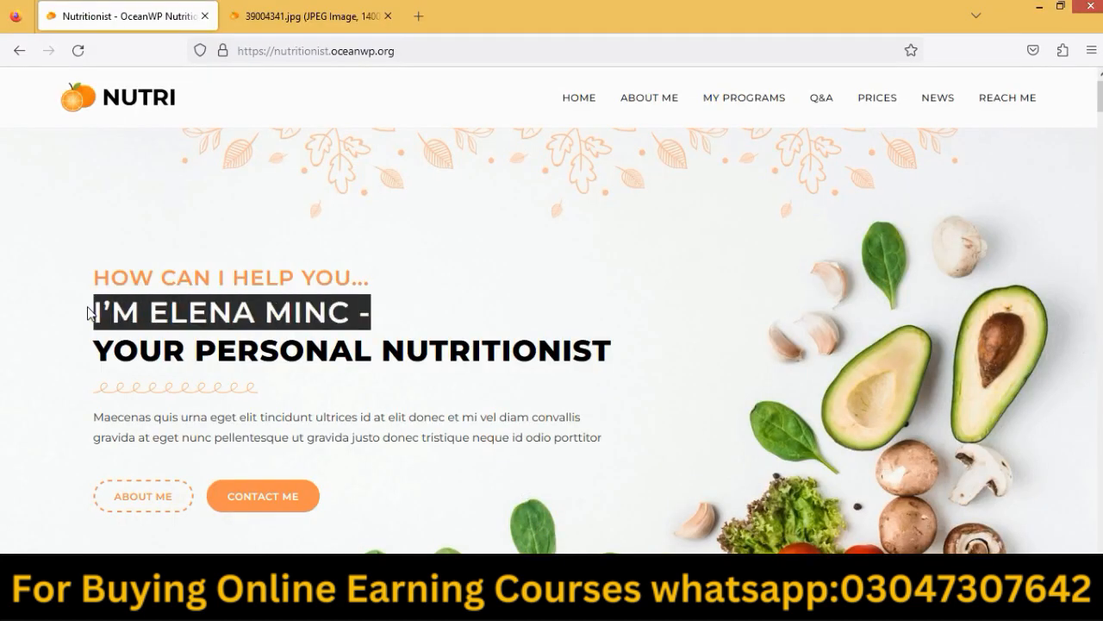
right_click(153, 313)
left_click(184, 328)
mouse_move(570, 605)
key("alt+Tab")
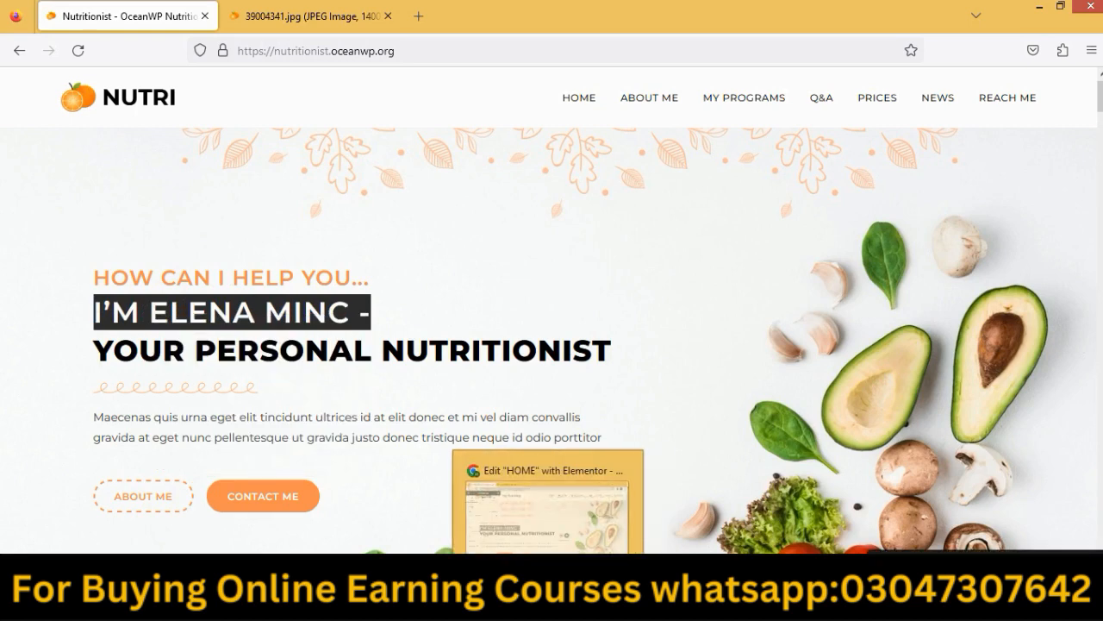
left_click_drag(165, 225, 2, 237)
key("BackSpace")
type("I'm Elena Minc -")
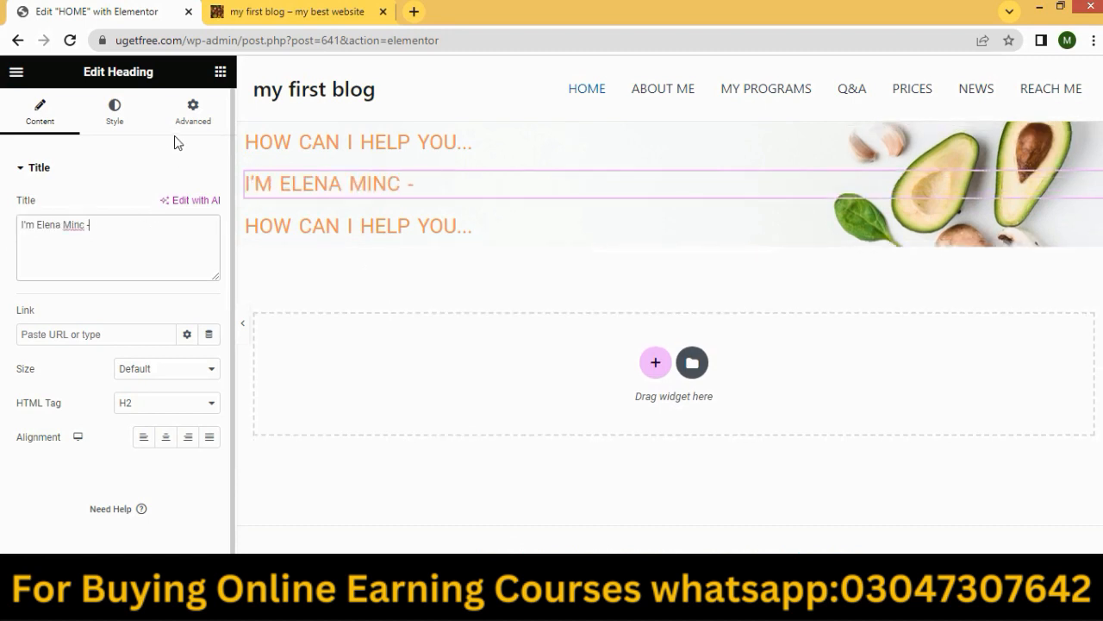
Change the text color of the middle heading to black.
left_click(114, 120)
left_click(209, 207)
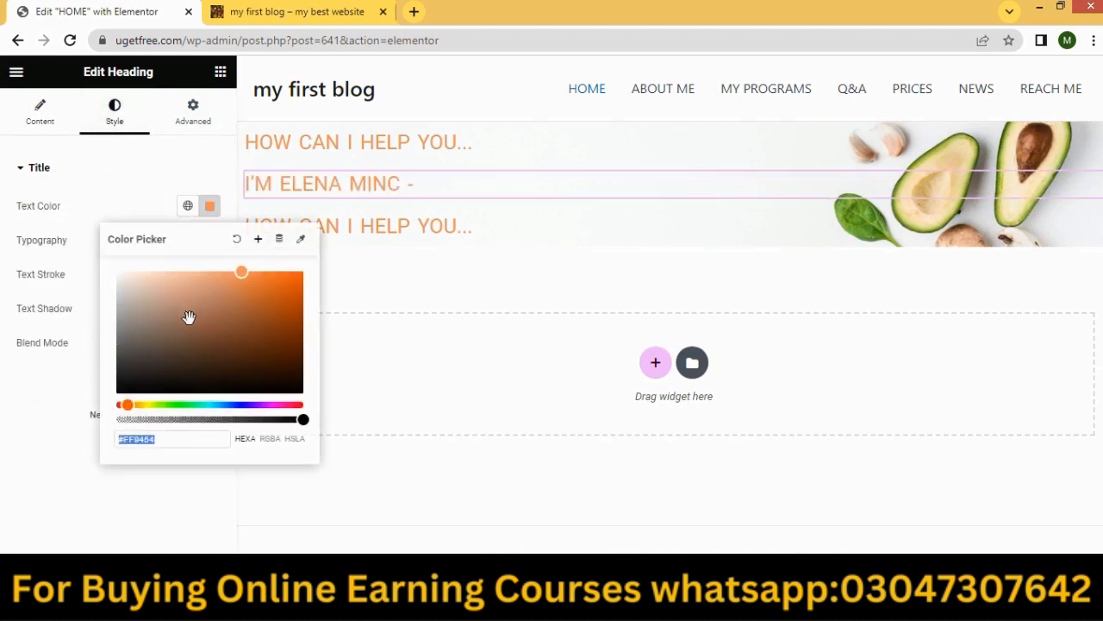
left_click_drag(238, 279, 123, 386)
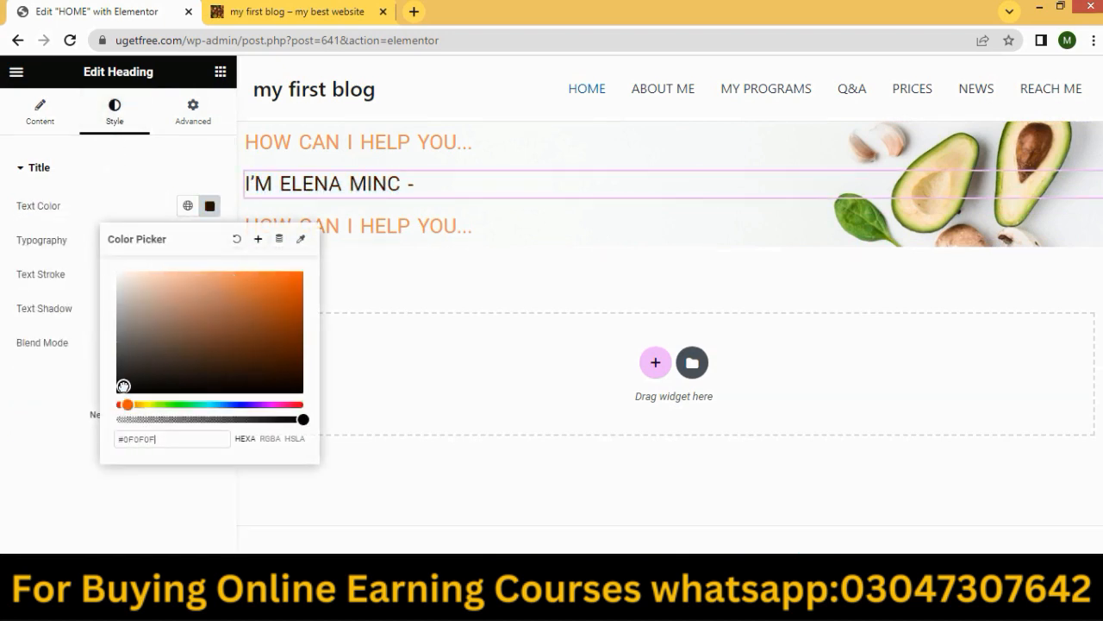
left_click(32, 522)
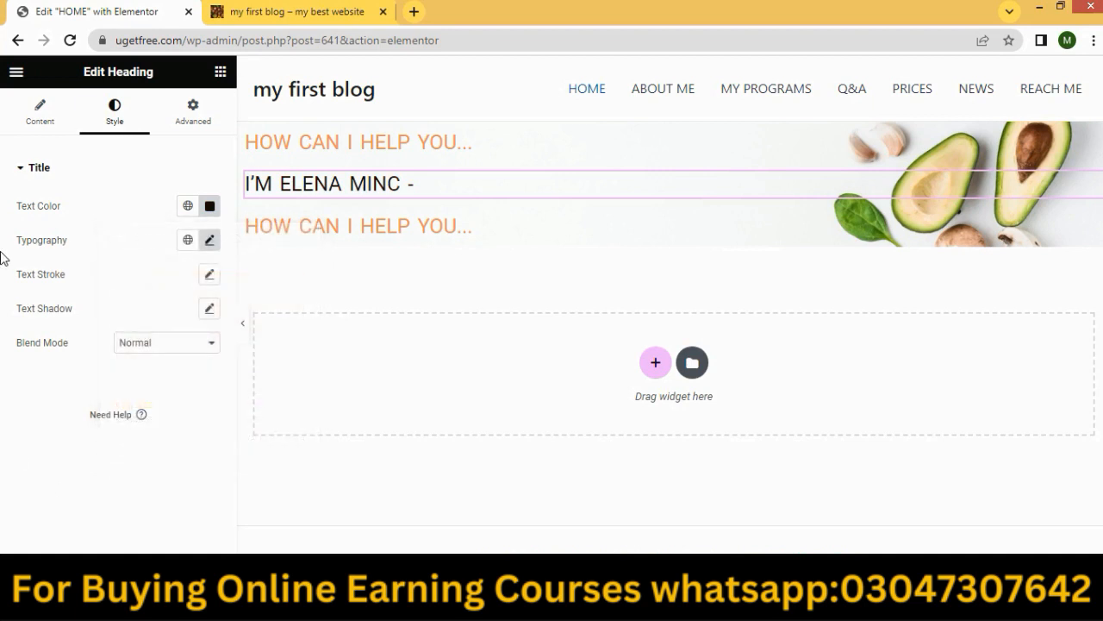
Try several larger font sizes on the middle heading and settle on 39 px.
left_click(209, 243)
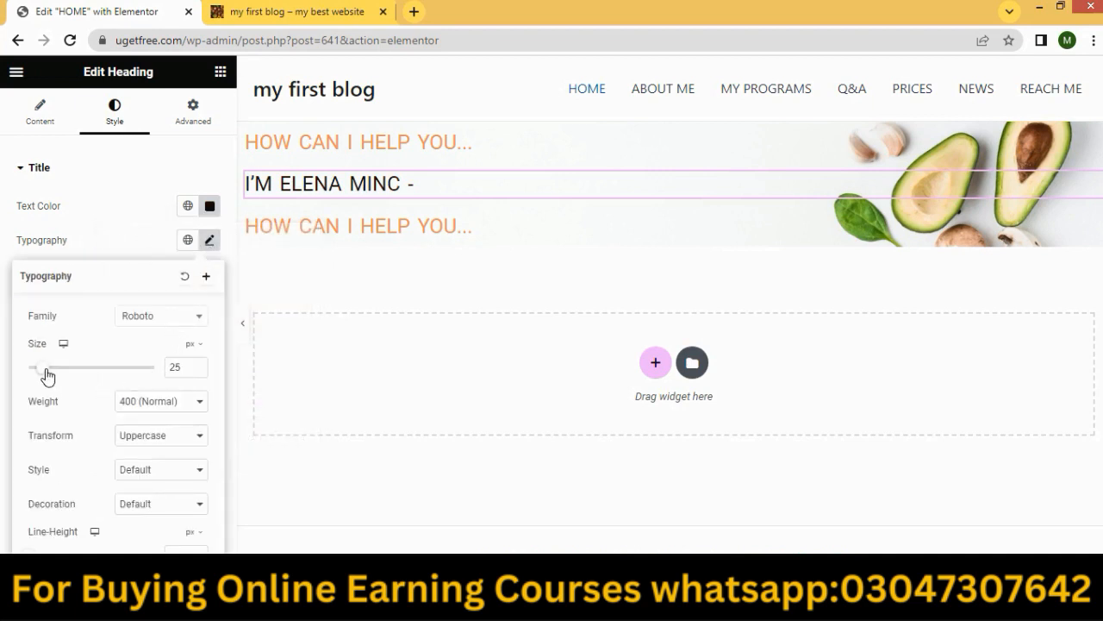
left_click_drag(47, 376, 51, 376)
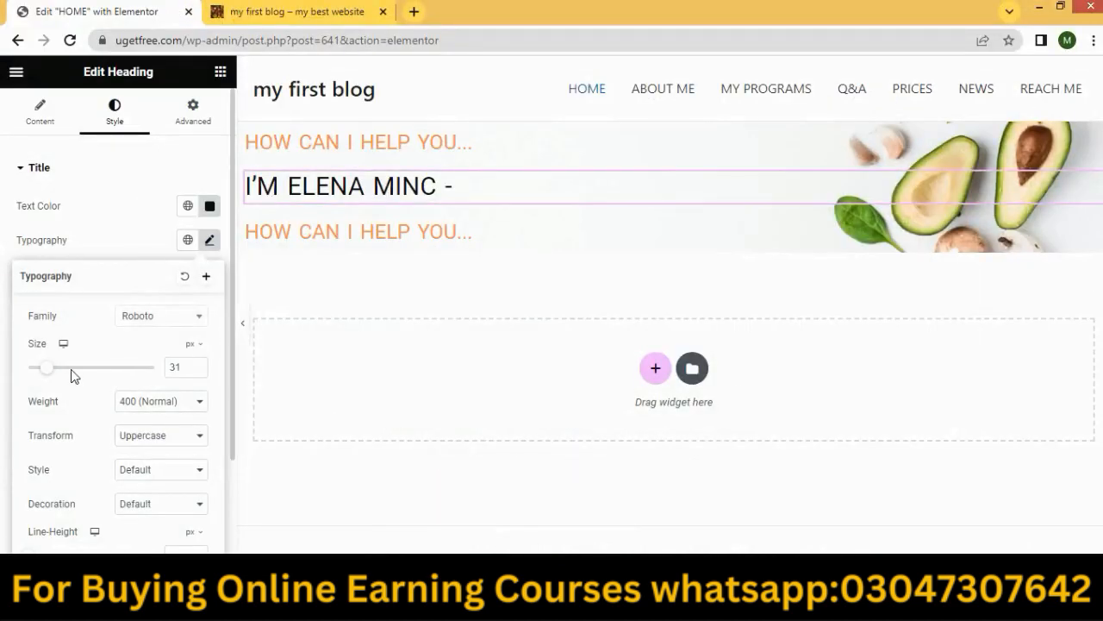
left_click(58, 369)
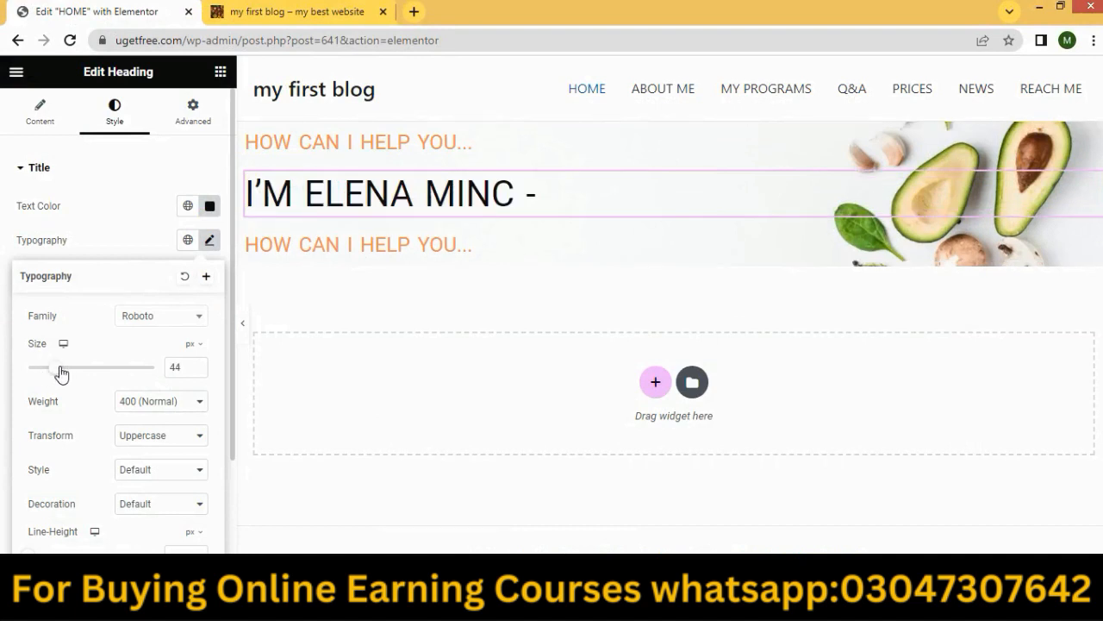
left_click_drag(54, 372, 49, 367)
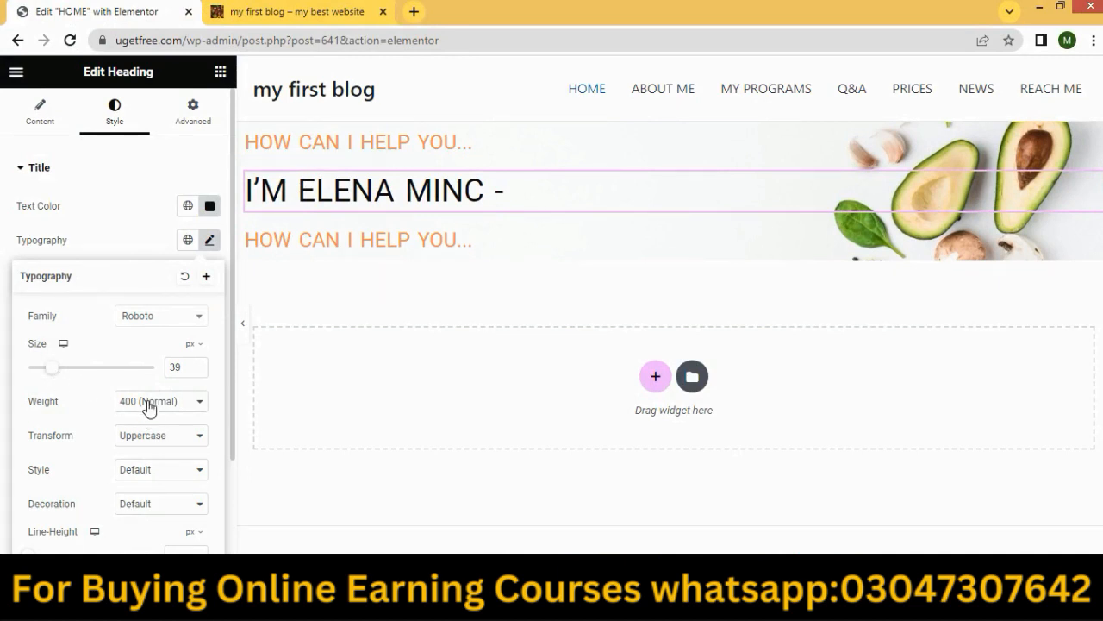
Copy "your personal nutritionist" from the demo site in Firefox and replace the third Elementor heading's title with it.
left_click(329, 248)
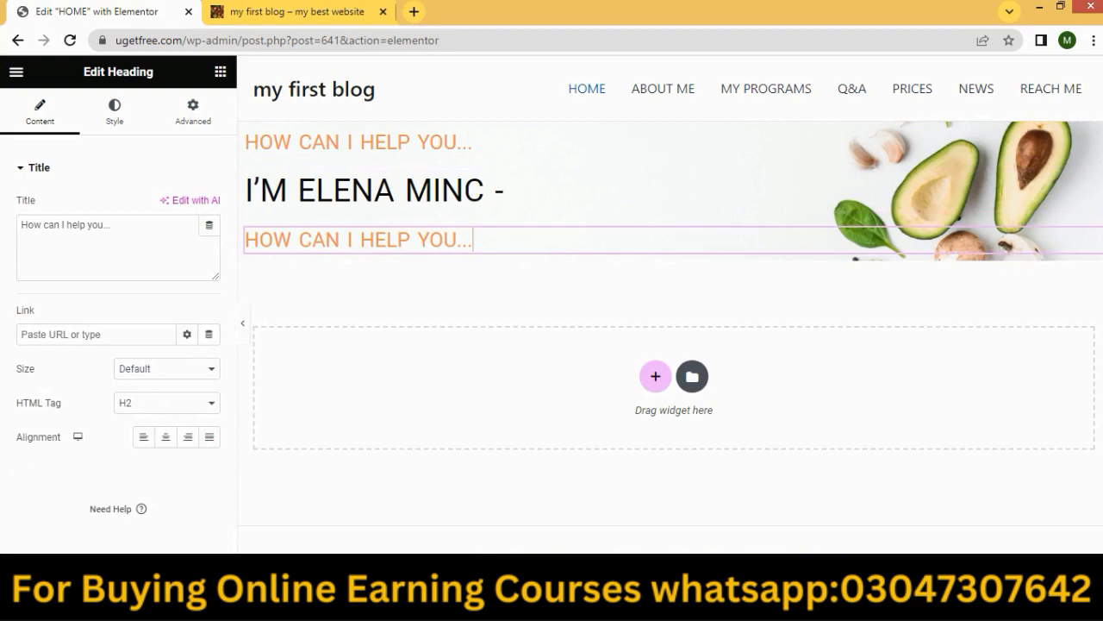
left_click(571, 603)
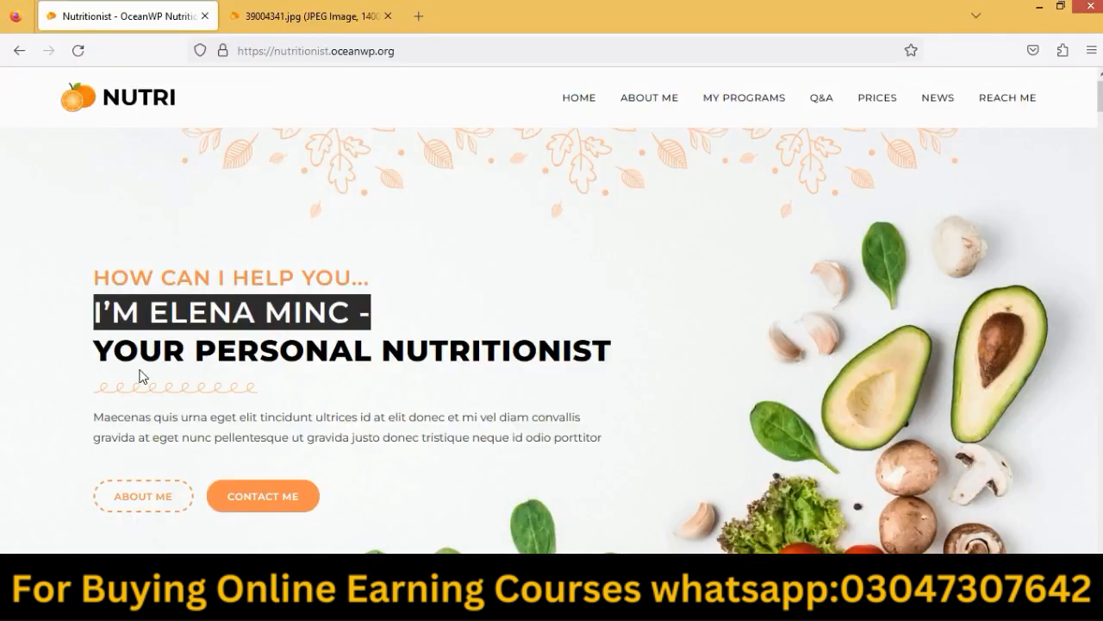
left_click(74, 354)
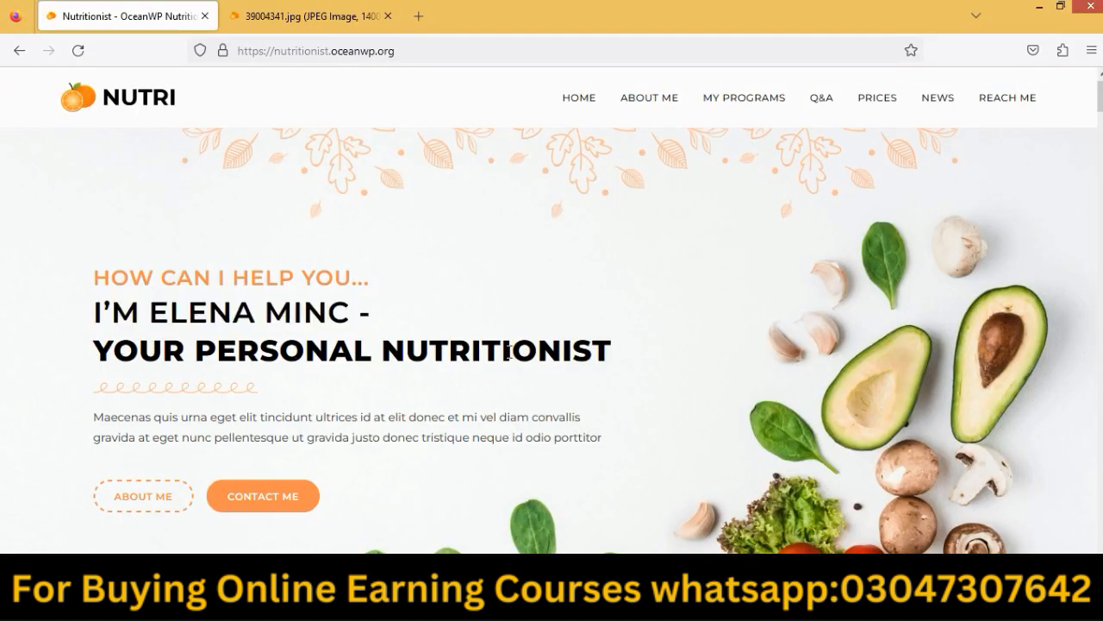
mouse_move(569, 603)
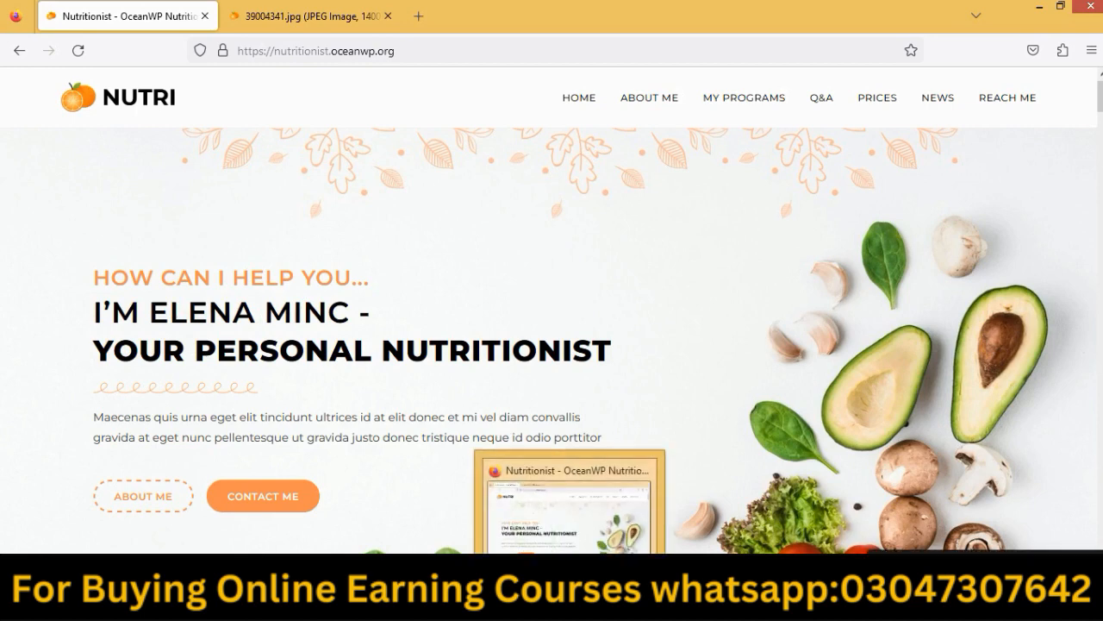
left_click_drag(609, 350, 55, 345)
right_click(138, 347)
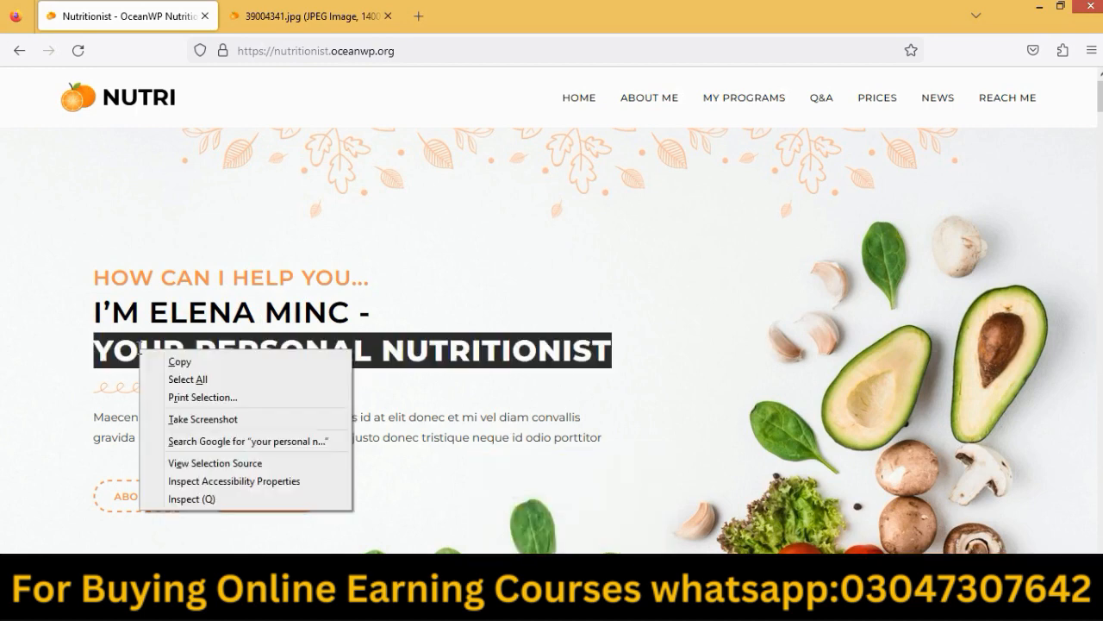
left_click(183, 360)
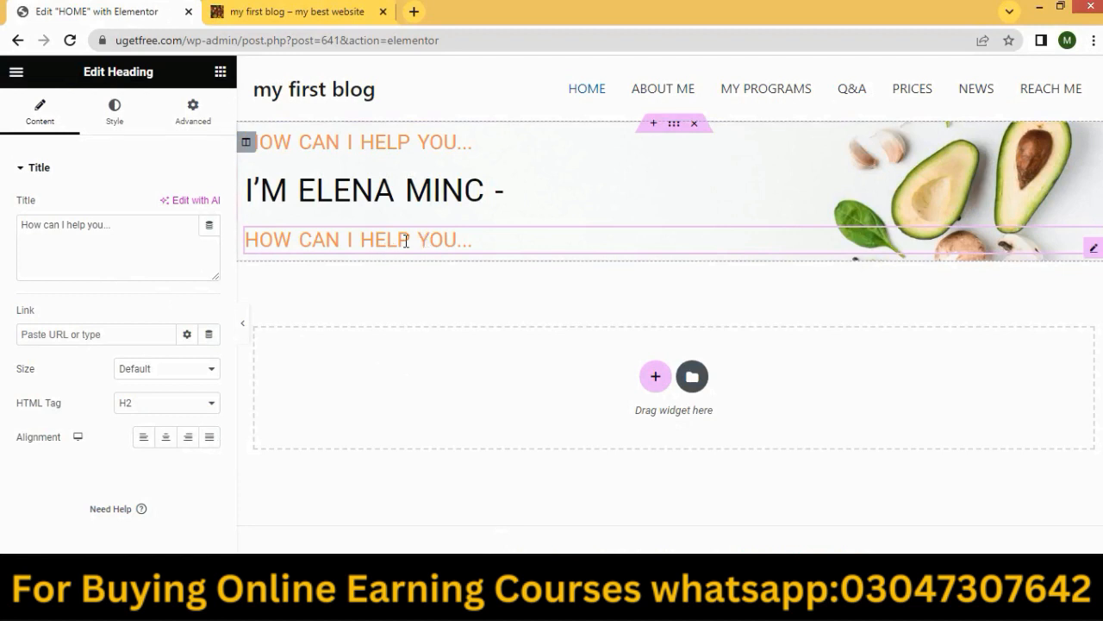
left_click_drag(128, 229, 3, 239)
key("BackSpace")
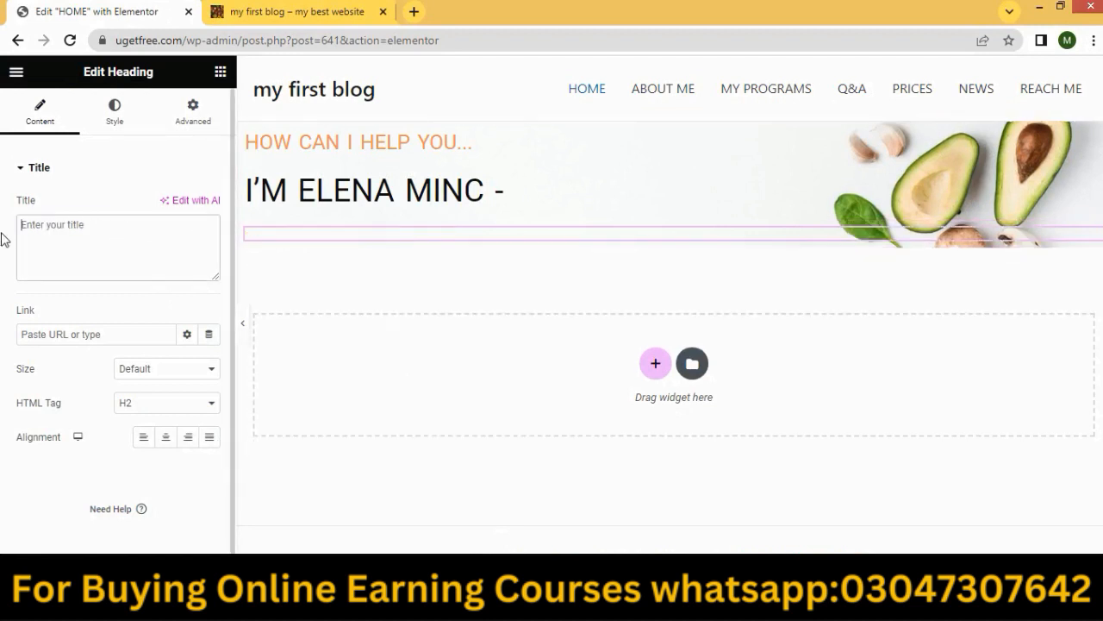
key("ctrl+v")
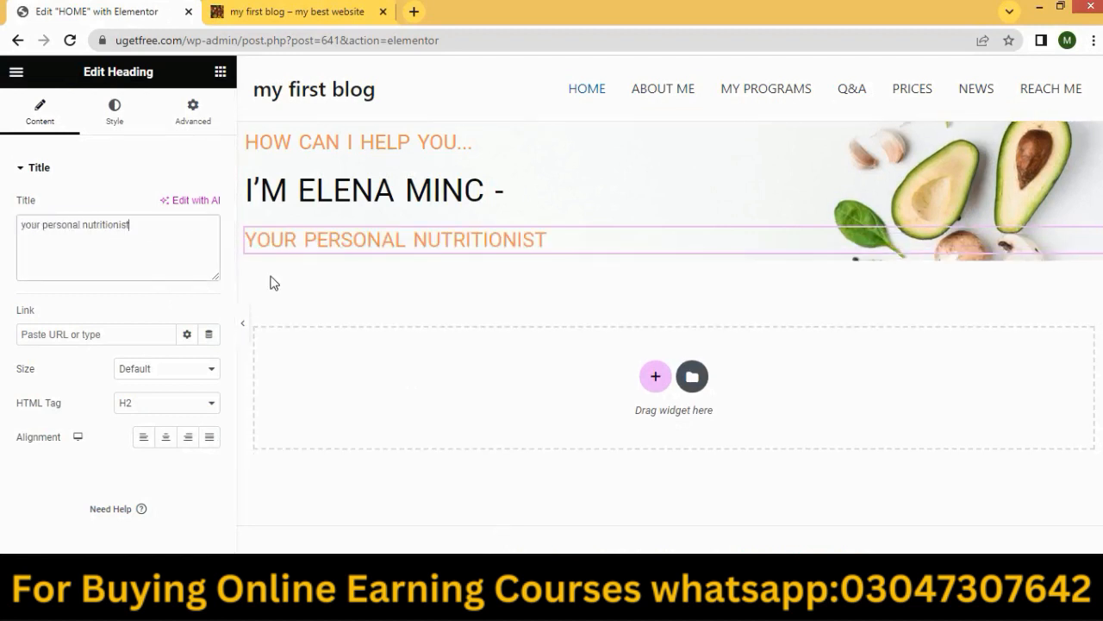
Change the text color of the "your personal nutritionist" heading to near-black #020202.
left_click(121, 128)
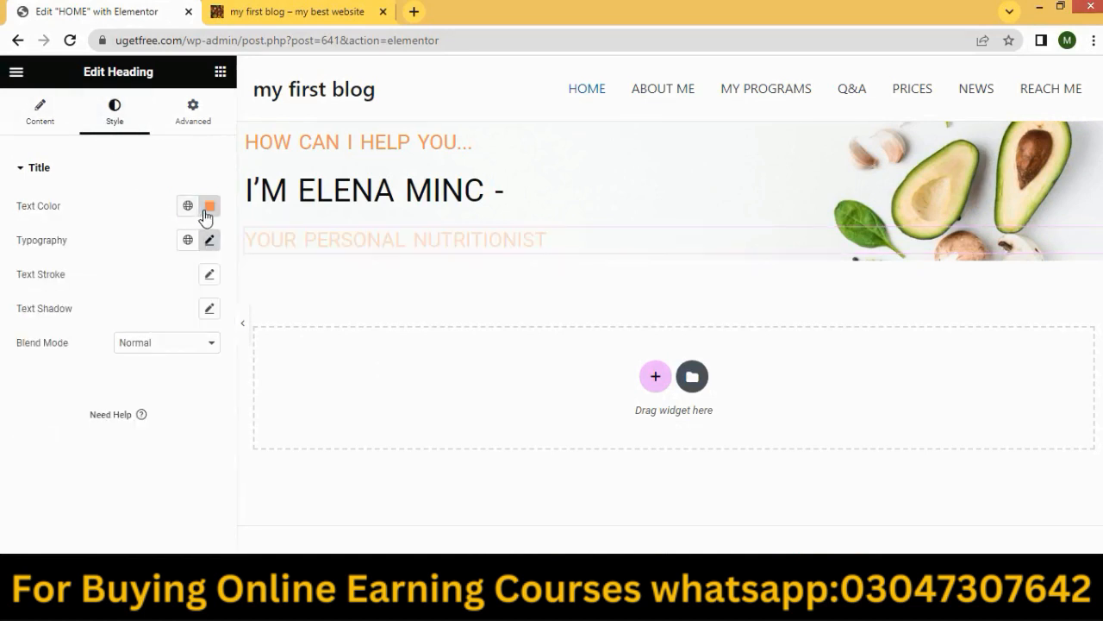
left_click(210, 206)
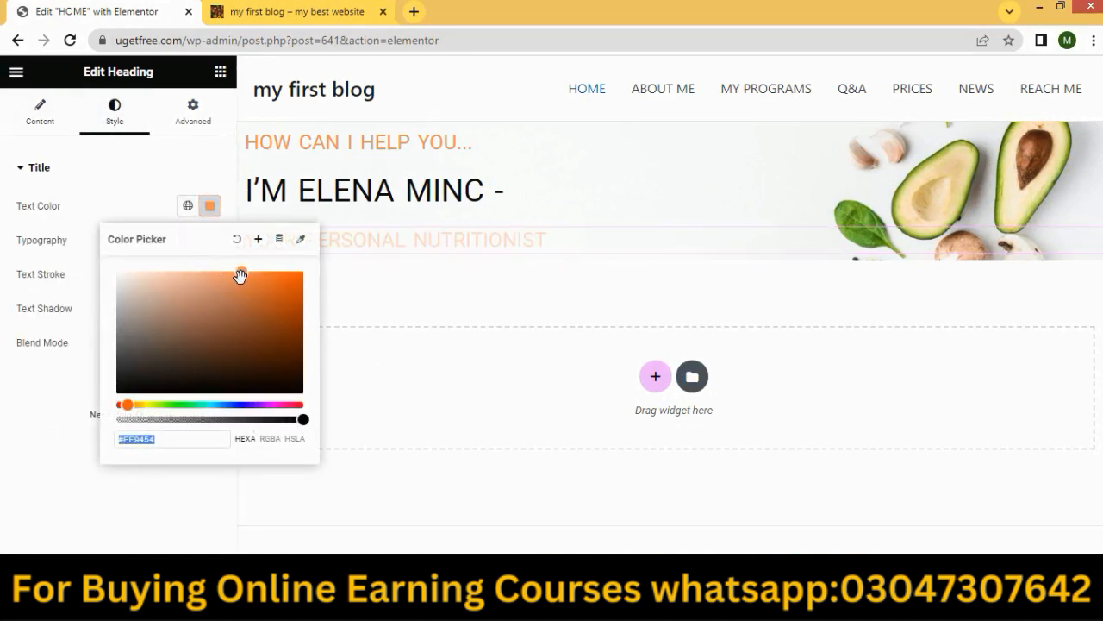
mouse_move(242, 273)
left_mouse_down()
mouse_move(121, 377)
mouse_move(122, 389)
left_mouse_up()
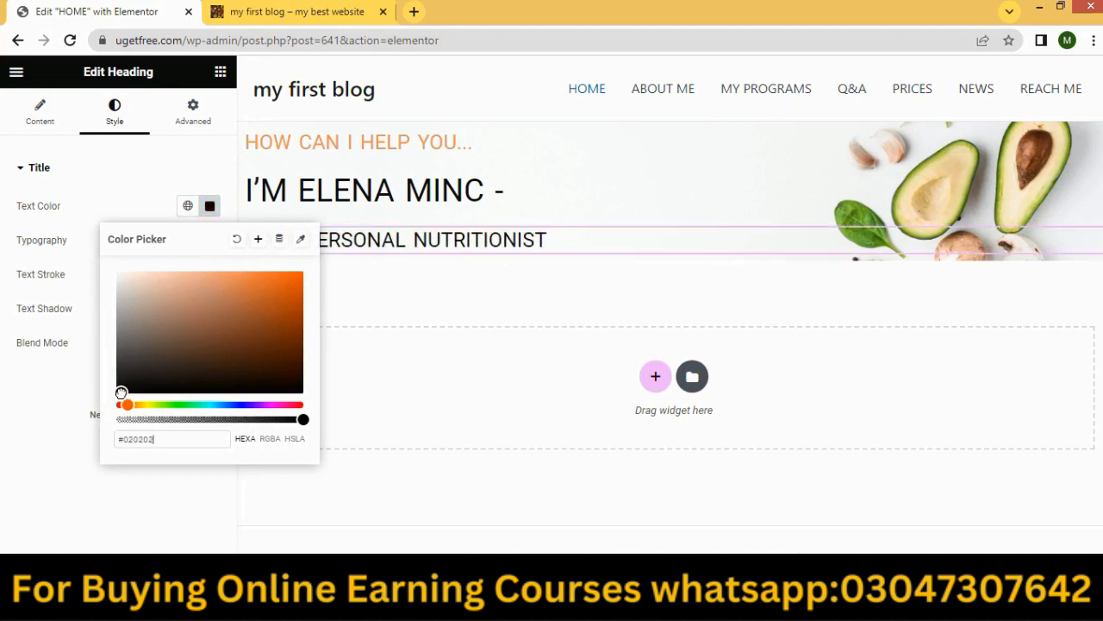
left_click(38, 496)
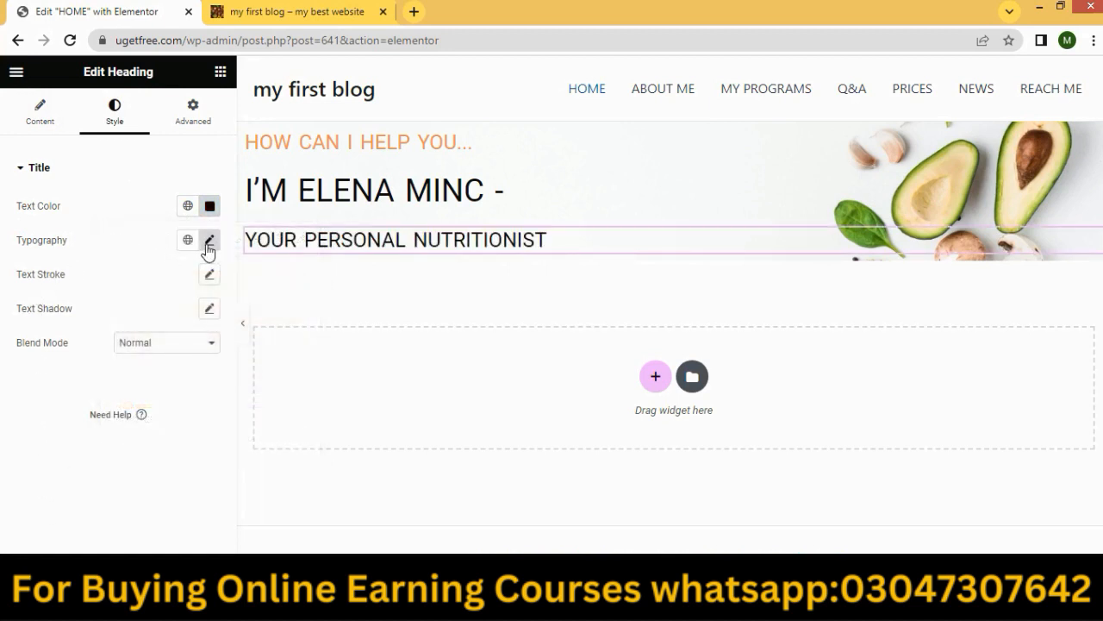
Set the "your personal nutritionist" heading's font size to 33 px and weight to 600 (Semi Bold), and compare it with the demo site.
left_click(209, 245)
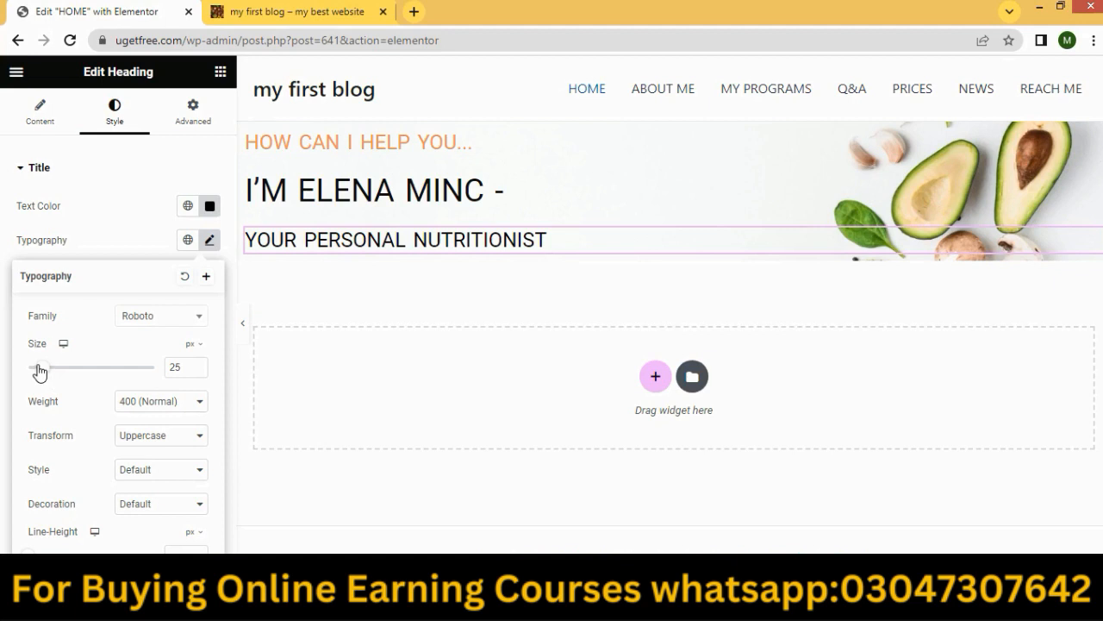
left_click_drag(38, 371, 44, 372)
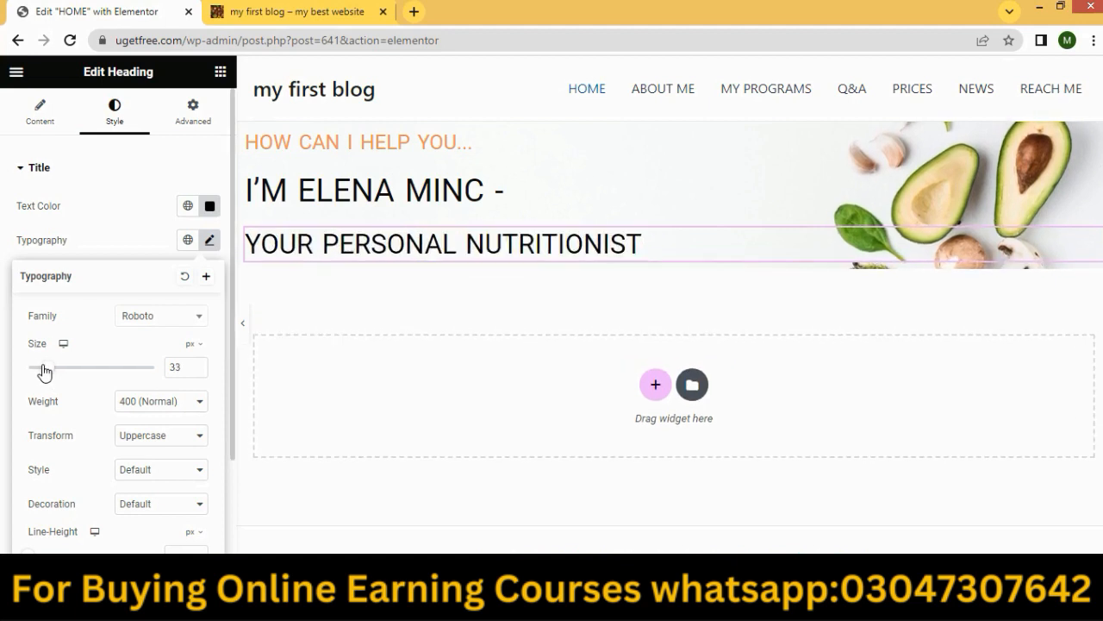
left_click(143, 401)
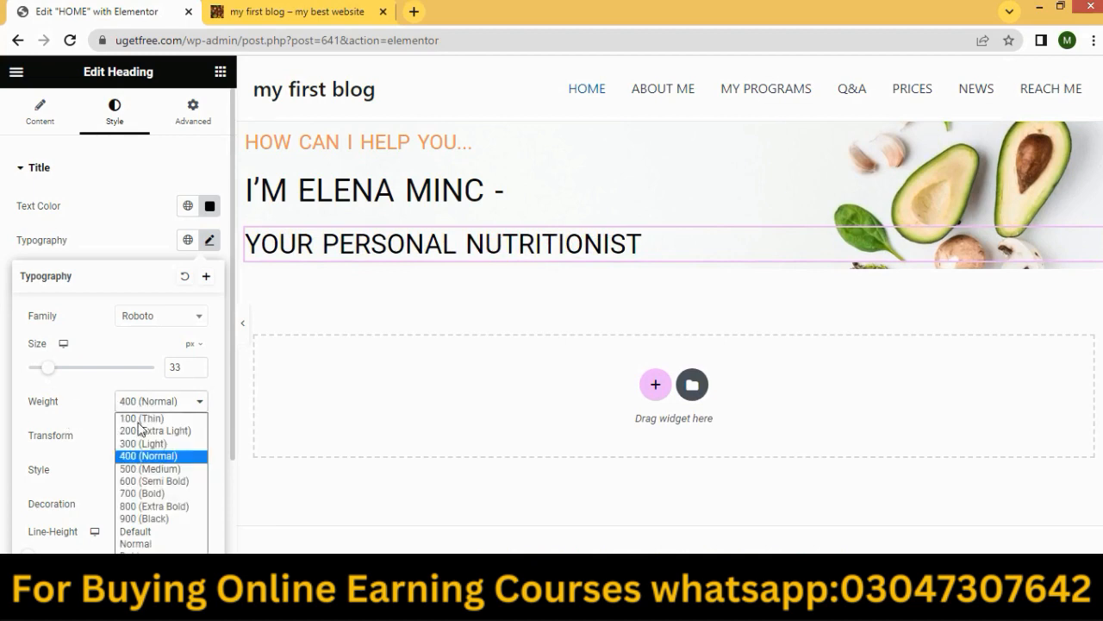
left_click(139, 481)
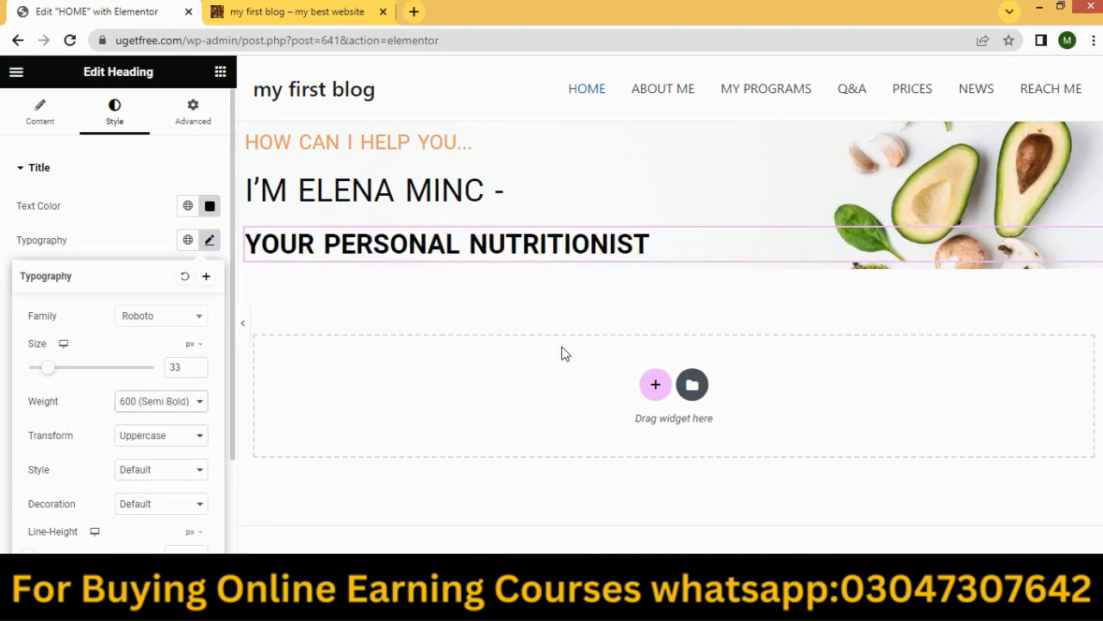
key("alt+Tab")
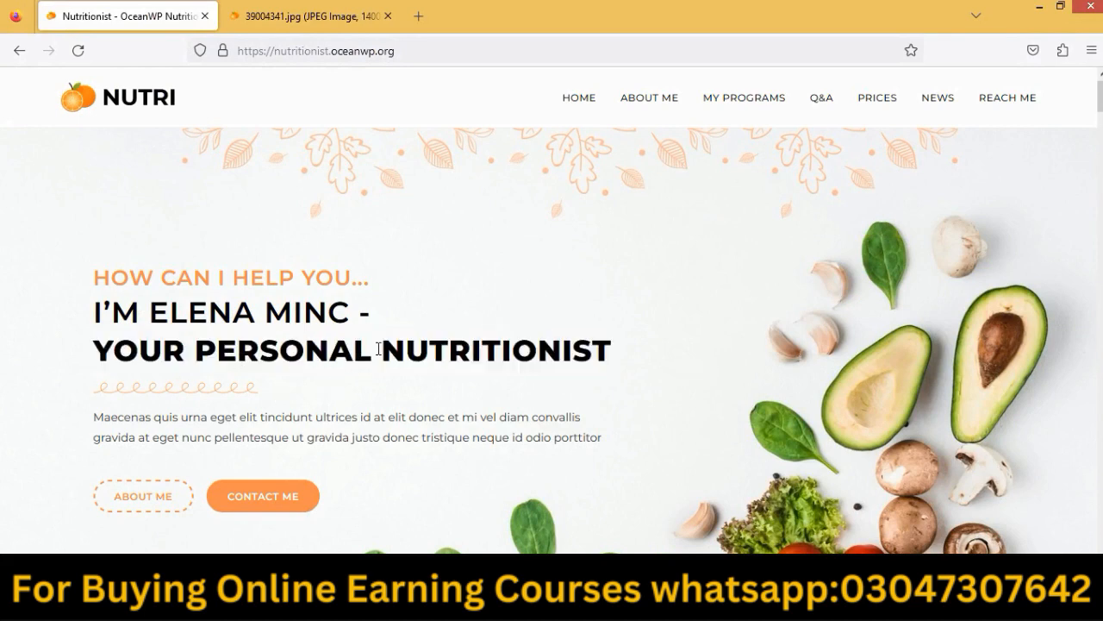
key("alt+Tab")
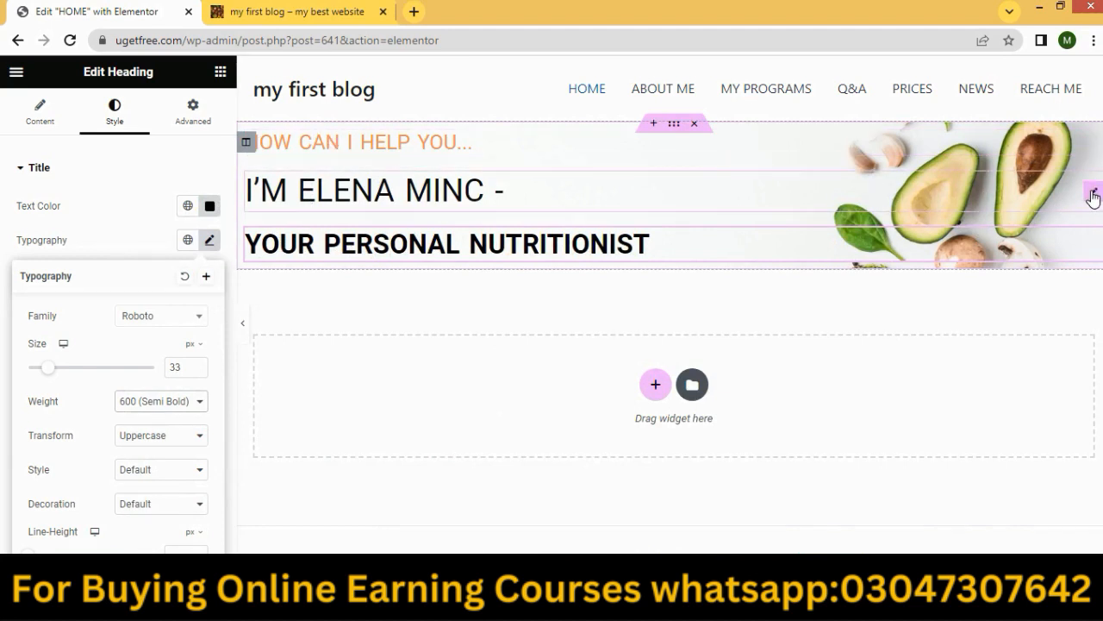
Set the middle heading's margin to -9 px on all sides, and compare the line spacing with the demo site.
left_click(1092, 197)
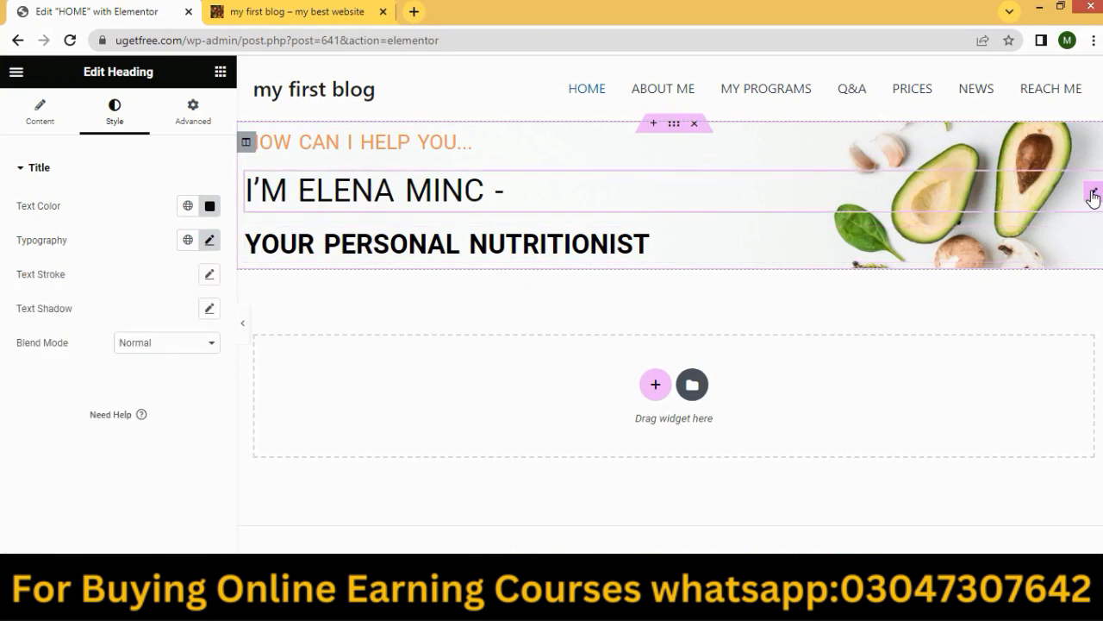
left_click(207, 117)
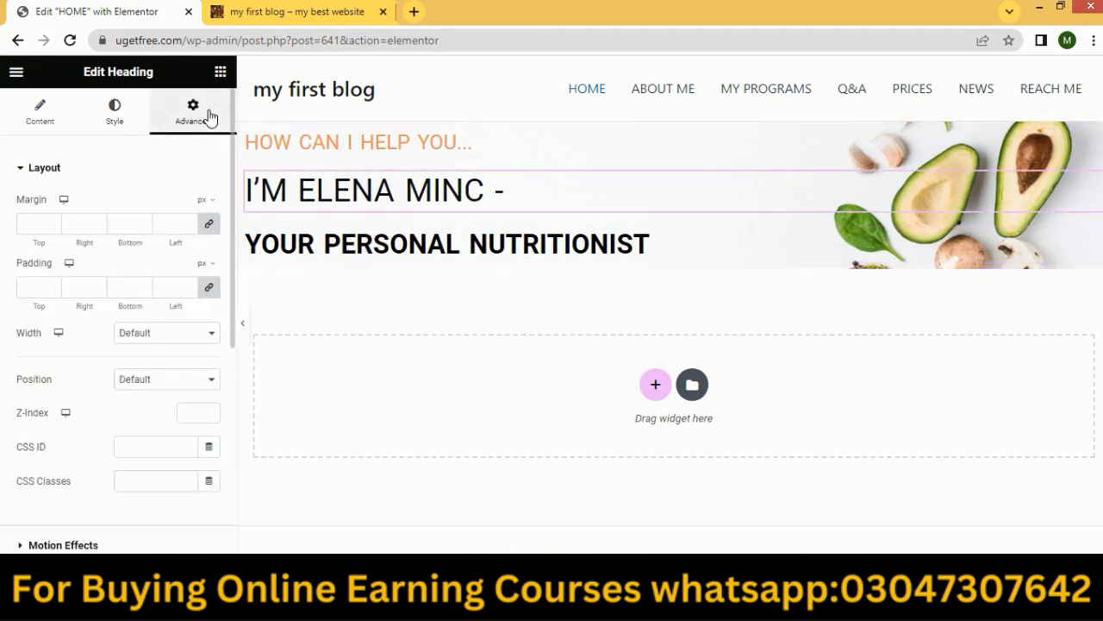
left_click(52, 220)
left_click(52, 220)
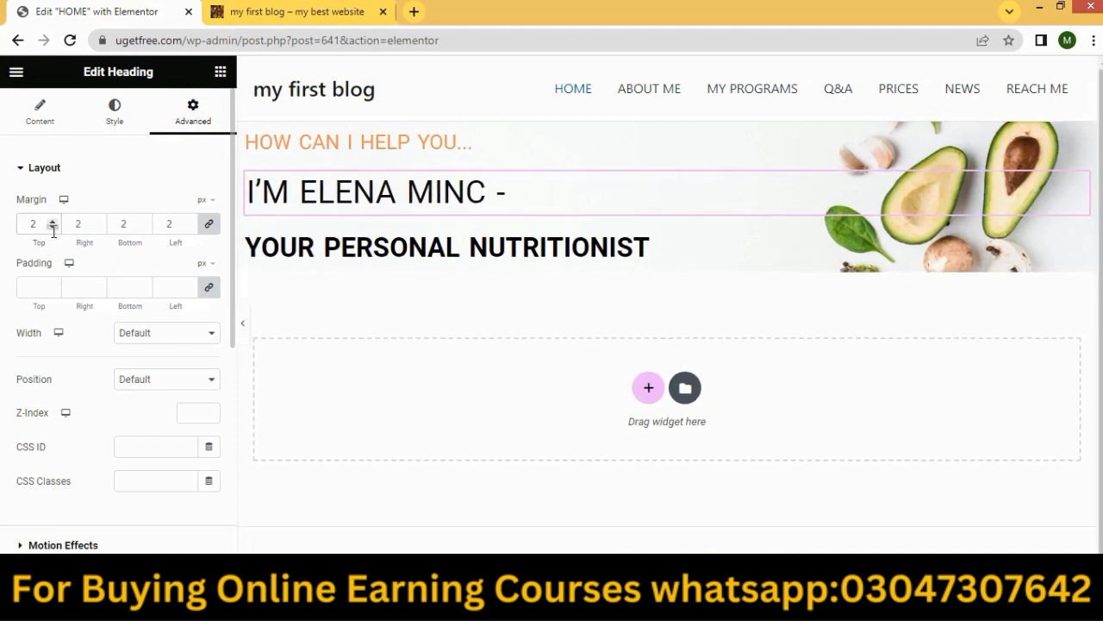
left_click_drag(52, 228, 53, 228)
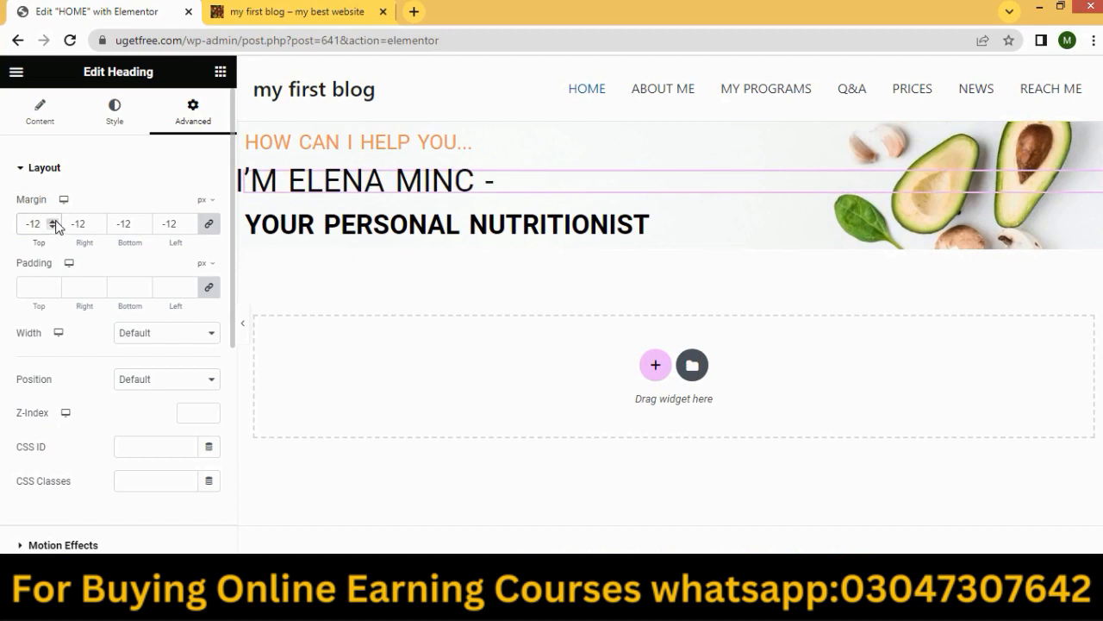
left_click(52, 221)
left_click(53, 221)
left_click(53, 221)
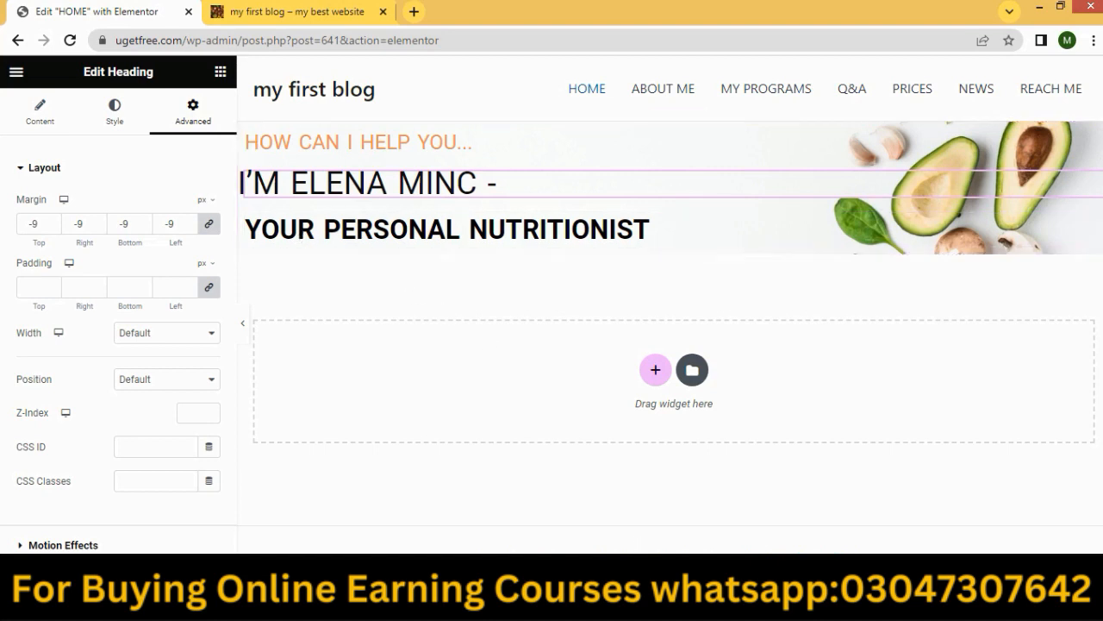
left_click(569, 508)
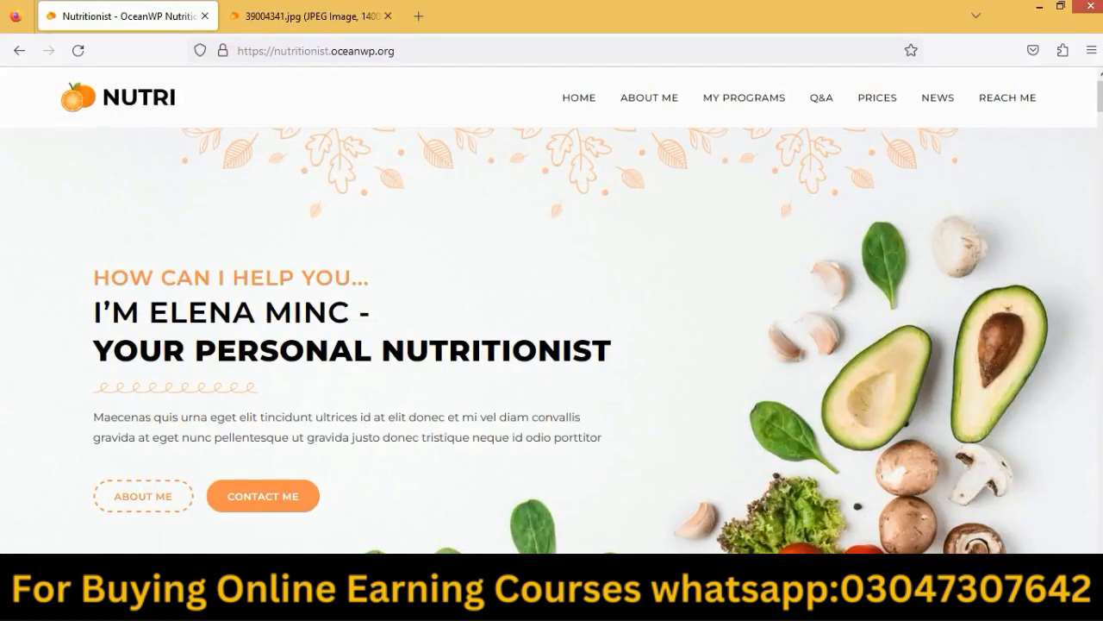
left_click(528, 505)
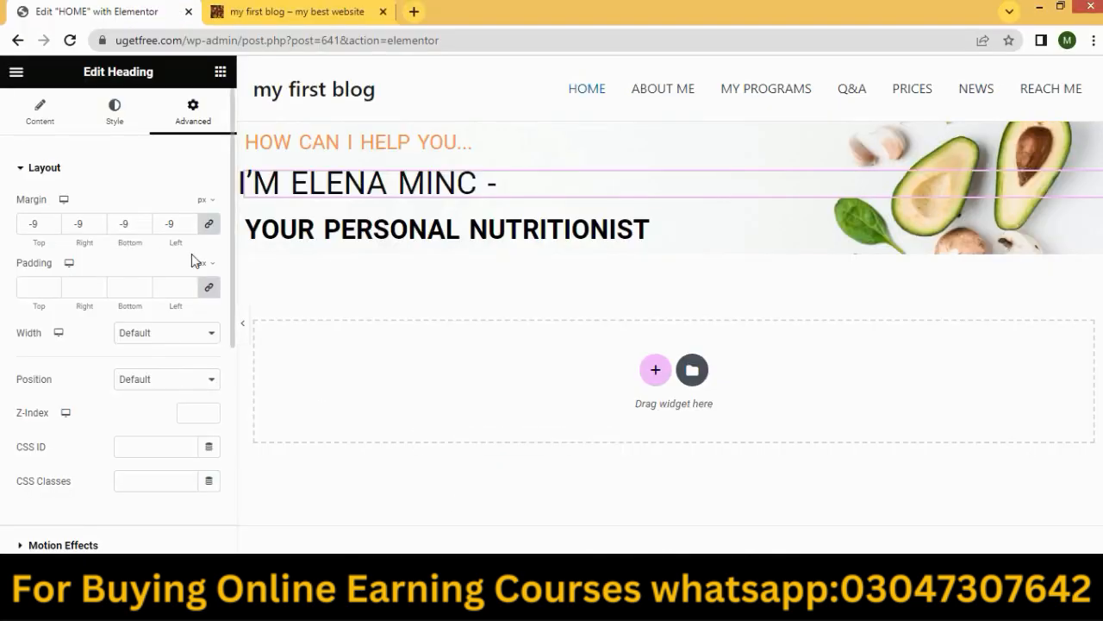
Add a Divider widget below the "your personal nutritionist" heading and set its style to Curly.
left_click(221, 73)
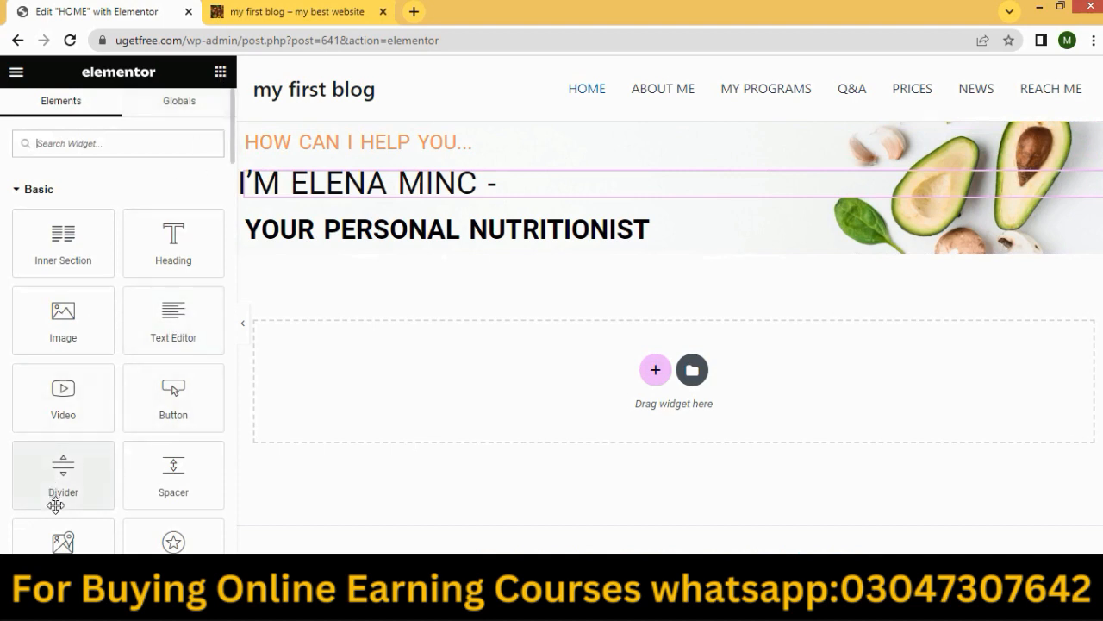
left_click_drag(55, 490, 439, 241)
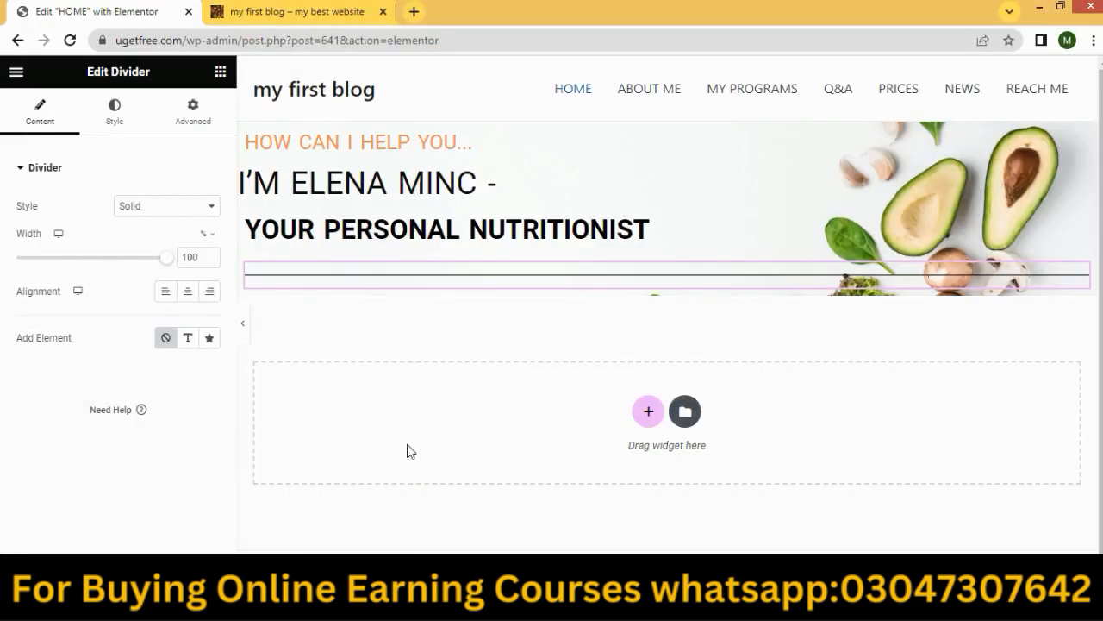
left_click(133, 213)
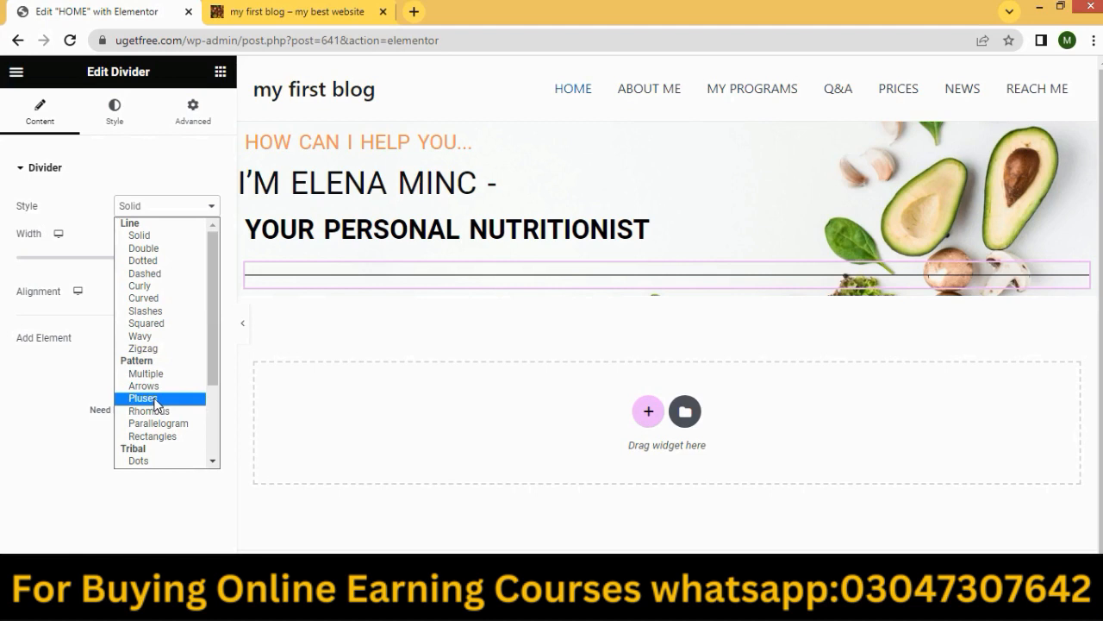
left_click(140, 286)
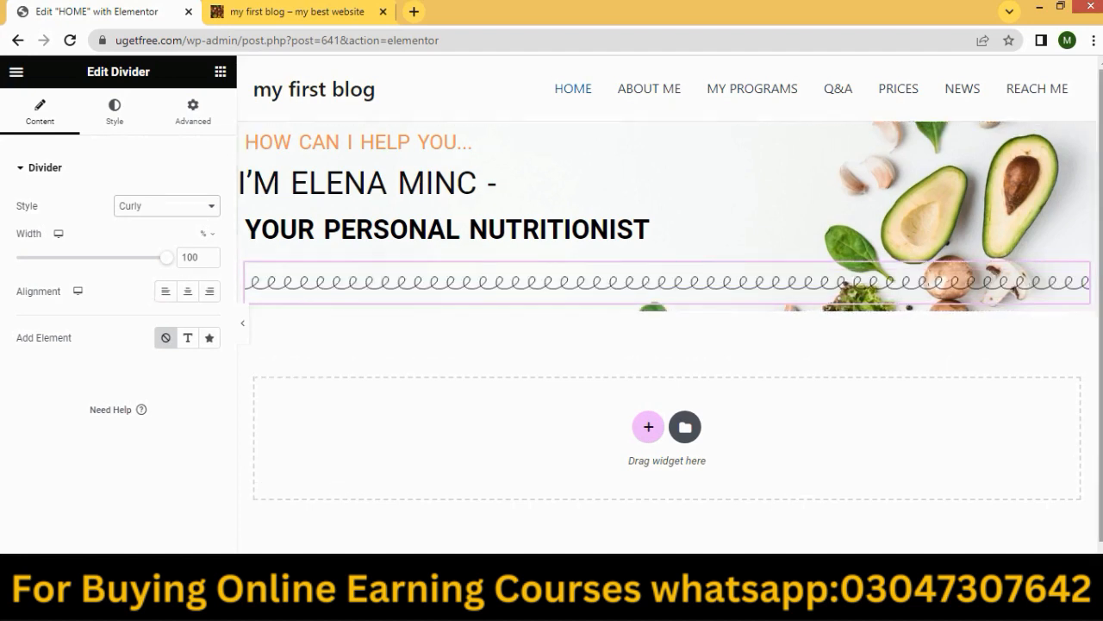
Shorten the curly divider's width to match the one on the demo site, and open its color picker.
key("alt+Tab")
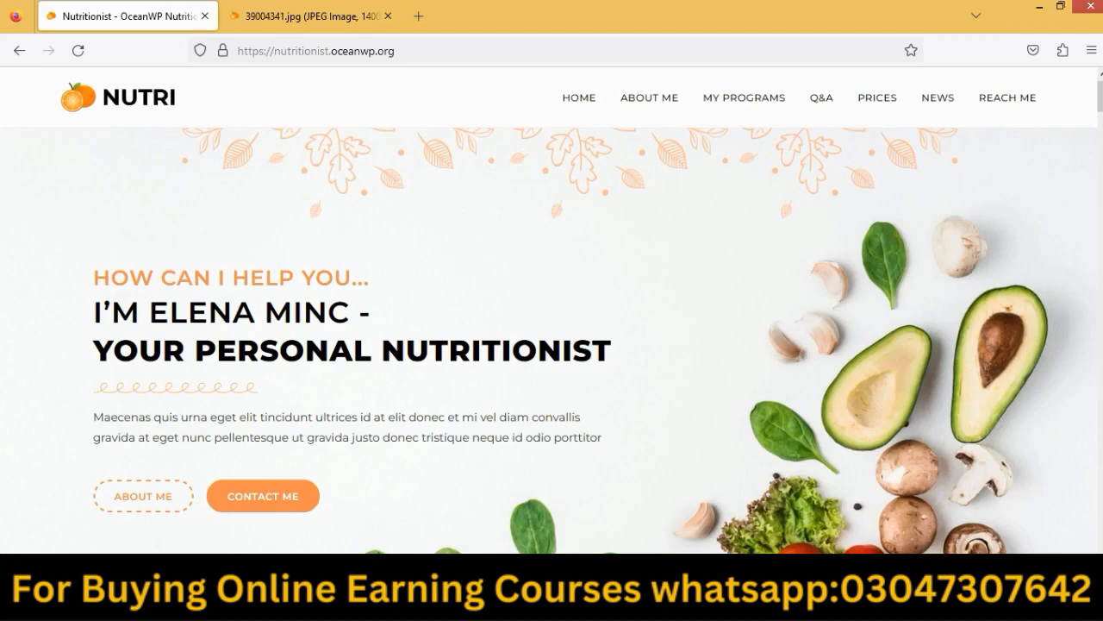
key("alt+Tab")
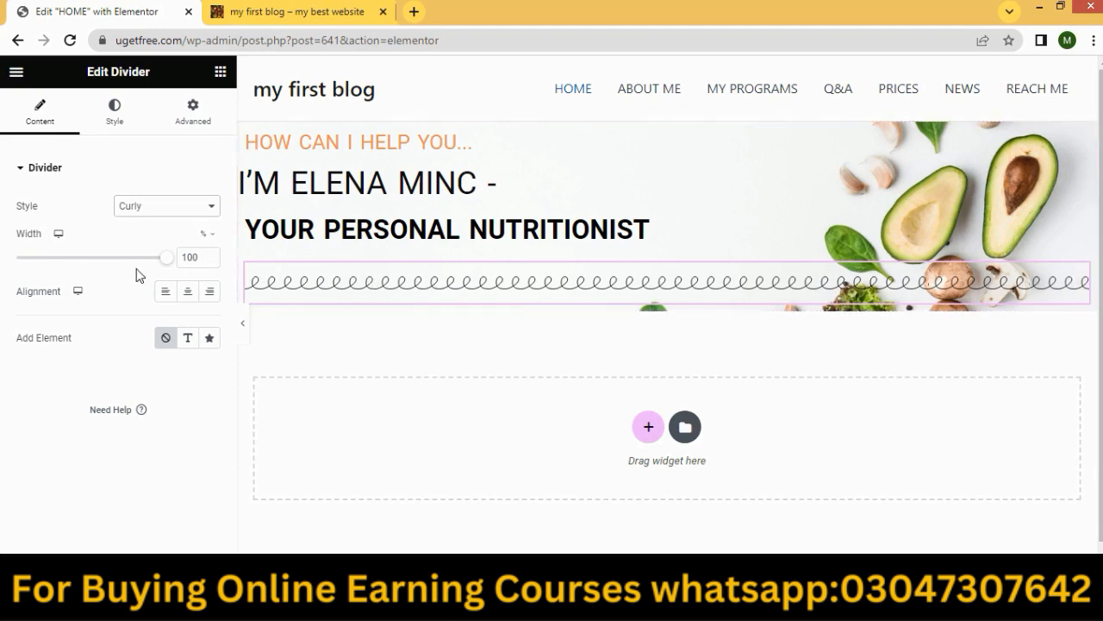
left_click_drag(168, 262, 44, 267)
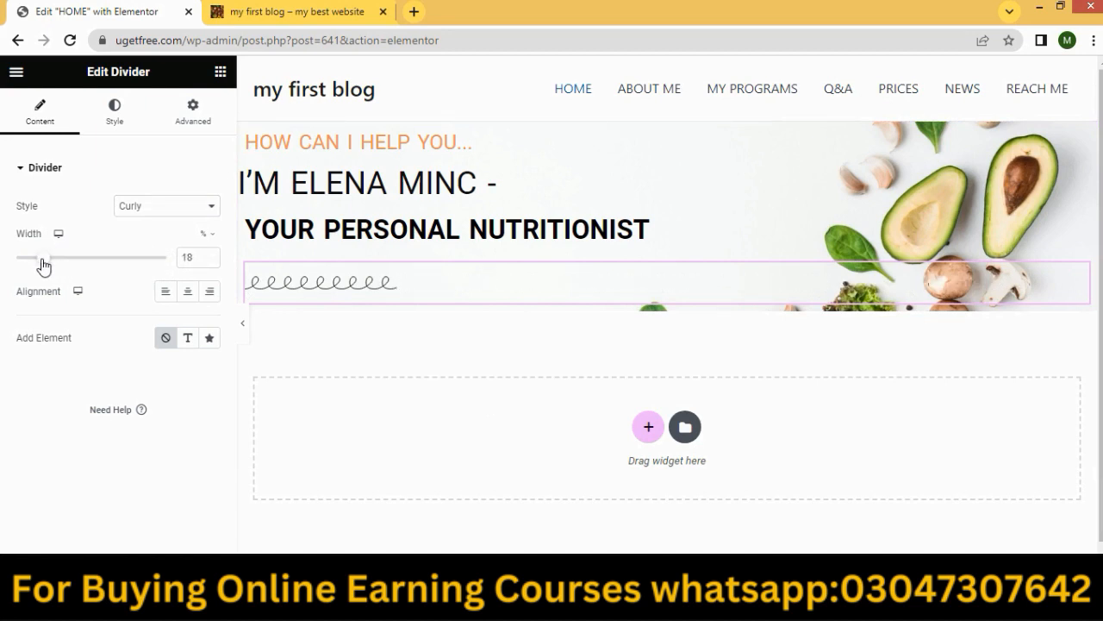
left_click_drag(44, 266, 49, 268)
left_click(118, 122)
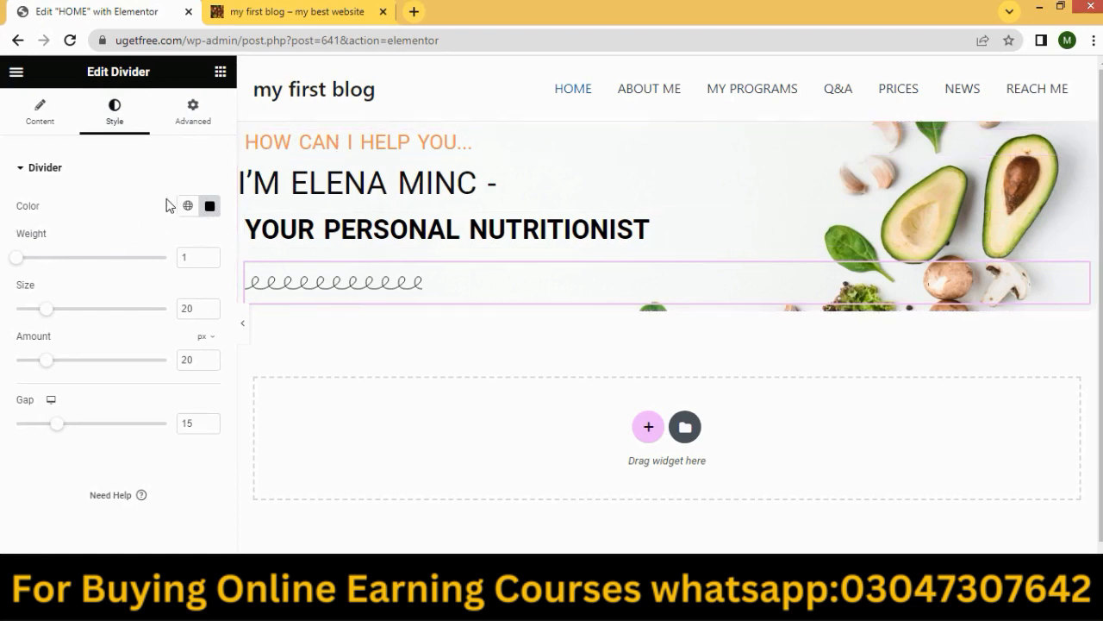
left_click(210, 207)
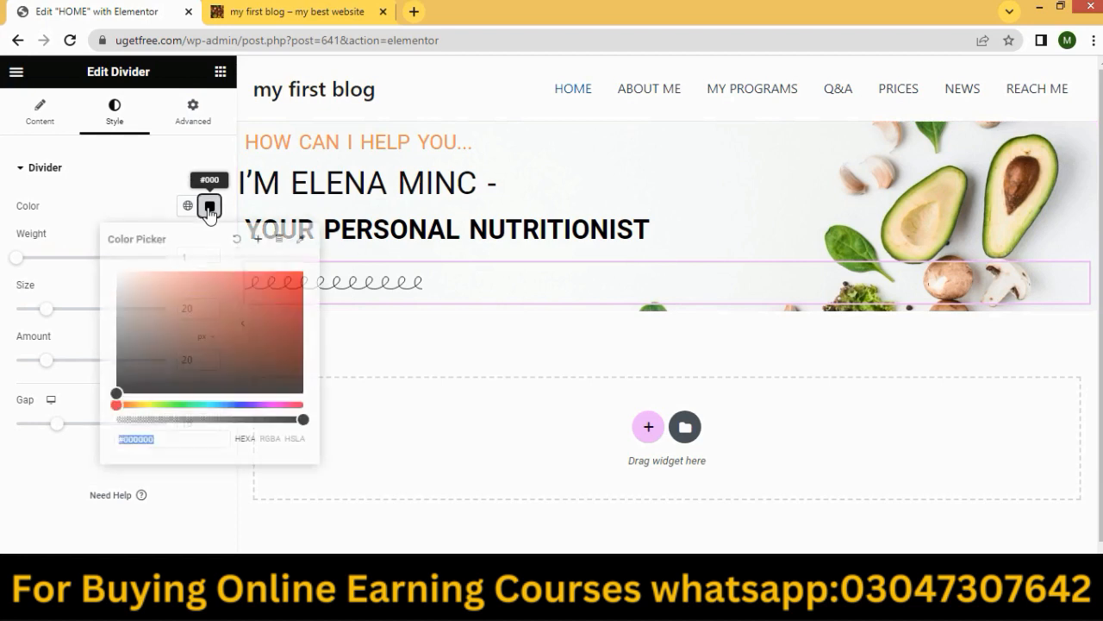
left_click(168, 440)
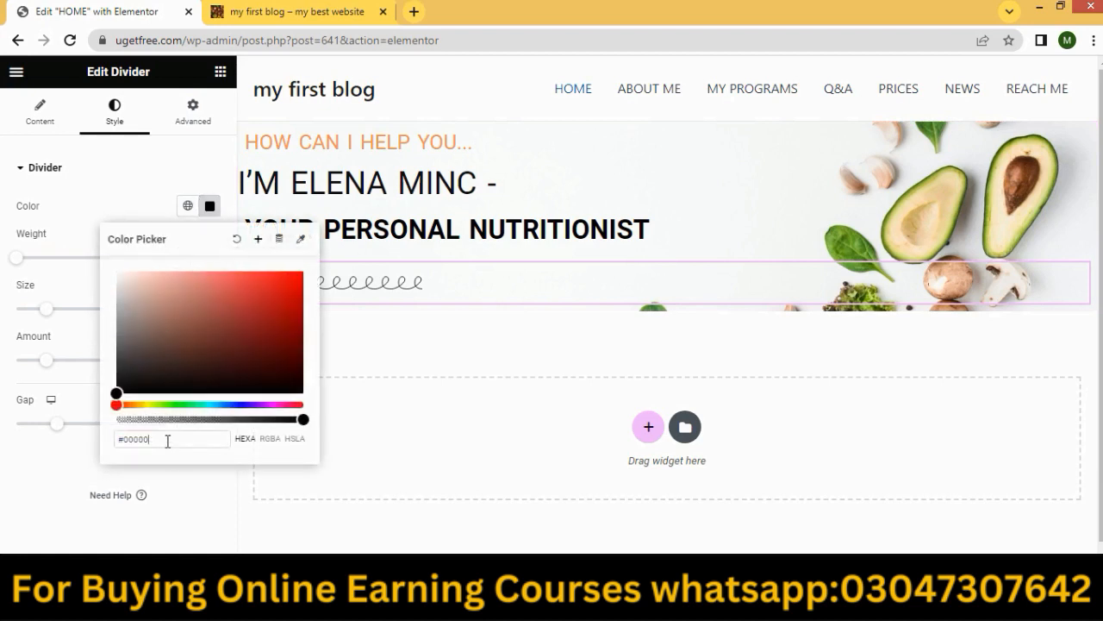
key("BackSpace")
key("BackSpace")
key("BackSpace")
key("BackSpace")
key("BackSpace")
key("BackSpace")
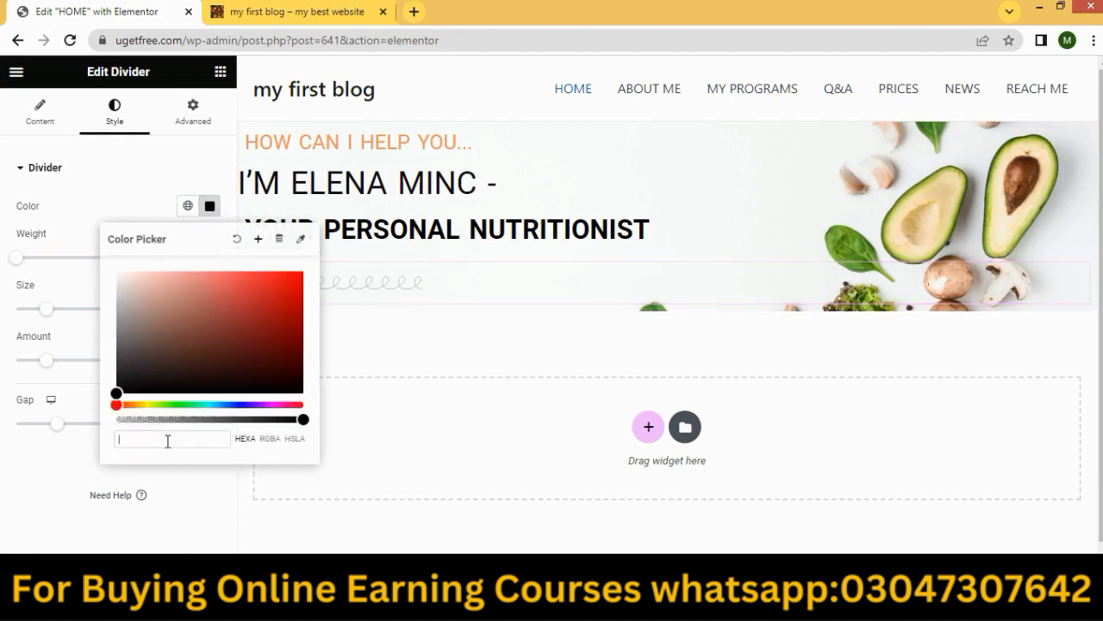
type("your personal nutritionist")
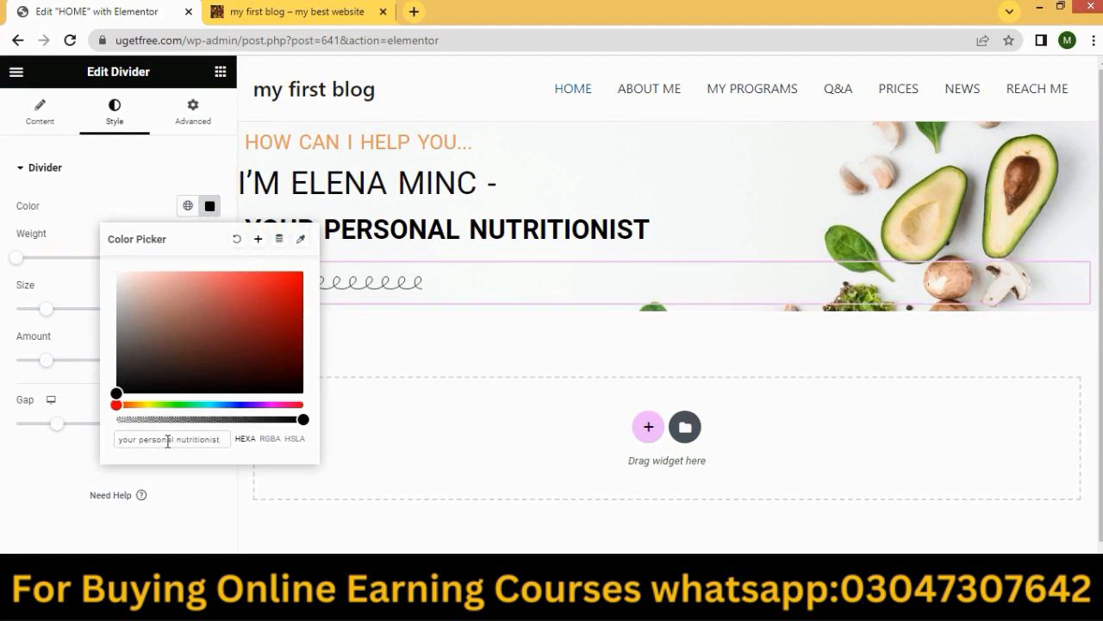
key("BackSpace")
key("BackSpace")
key("BackSpace")
key("BackSpace")
key("BackSpace")
key("BackSpace")
key("BackSpace")
key("BackSpace")
key("BackSpace")
key("BackSpace")
key("BackSpace")
key("BackSpace")
key("BackSpace")
key("BackSpace")
key("BackSpace")
key("BackSpace")
key("BackSpace")
key("BackSpace")
key("BackSpace")
key("BackSpace")
Switch to the demo site in Firefox and copy the CONTACT ME button's orange with the page inspector's eyedropper.
left_click(517, 604)
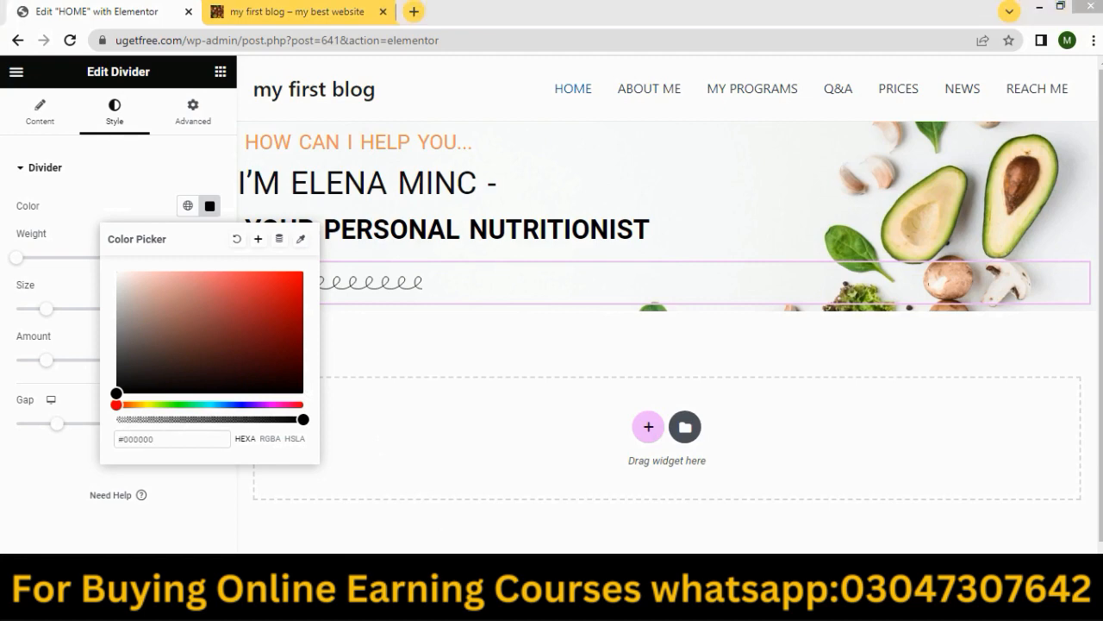
right_click(656, 376)
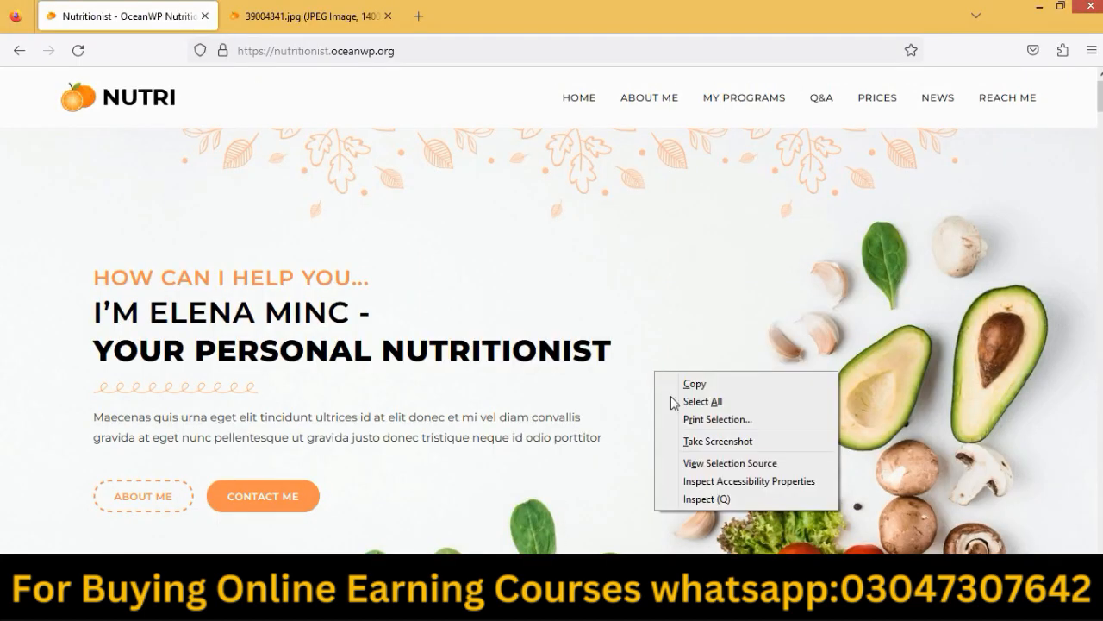
left_click(696, 499)
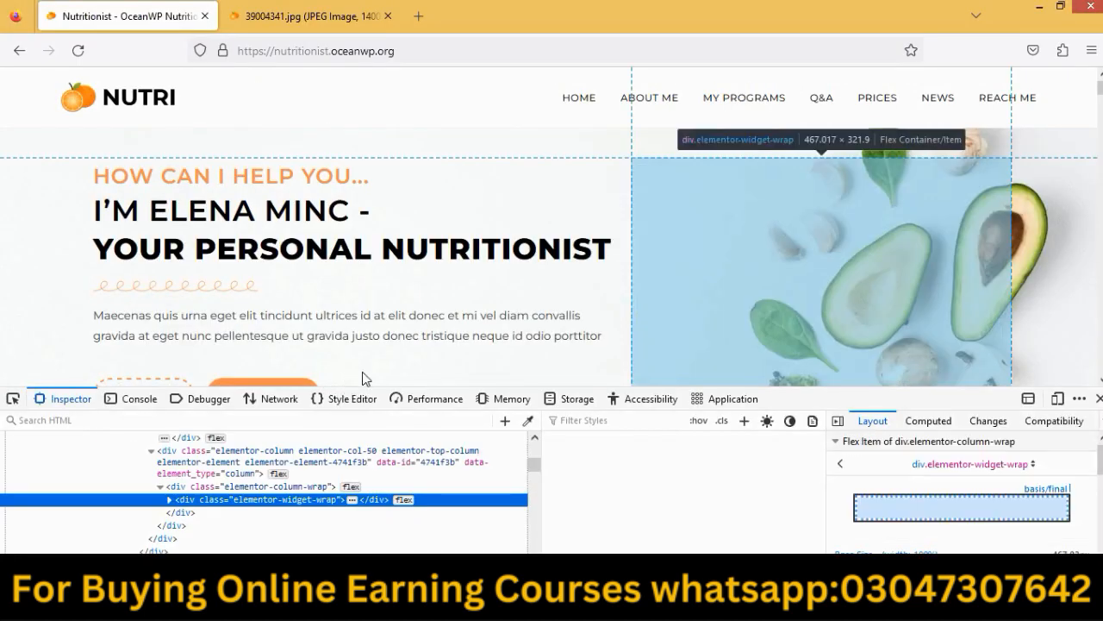
left_click(528, 421)
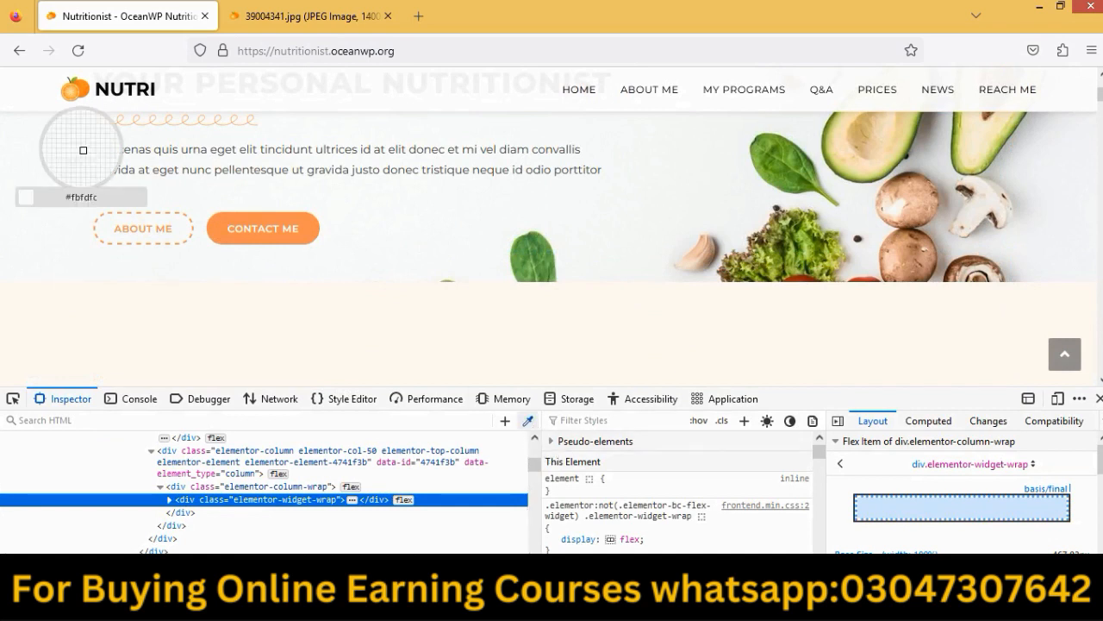
left_click(293, 238)
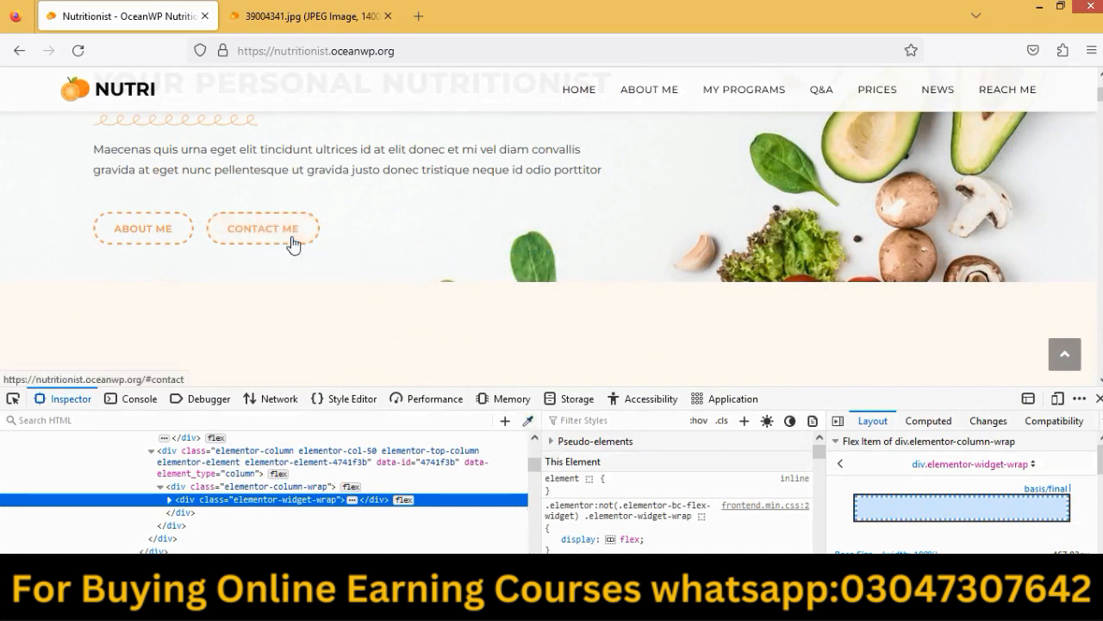
Return to the Elementor editor in Chrome and set the divider's color to #ff9454.
mouse_move(518, 603)
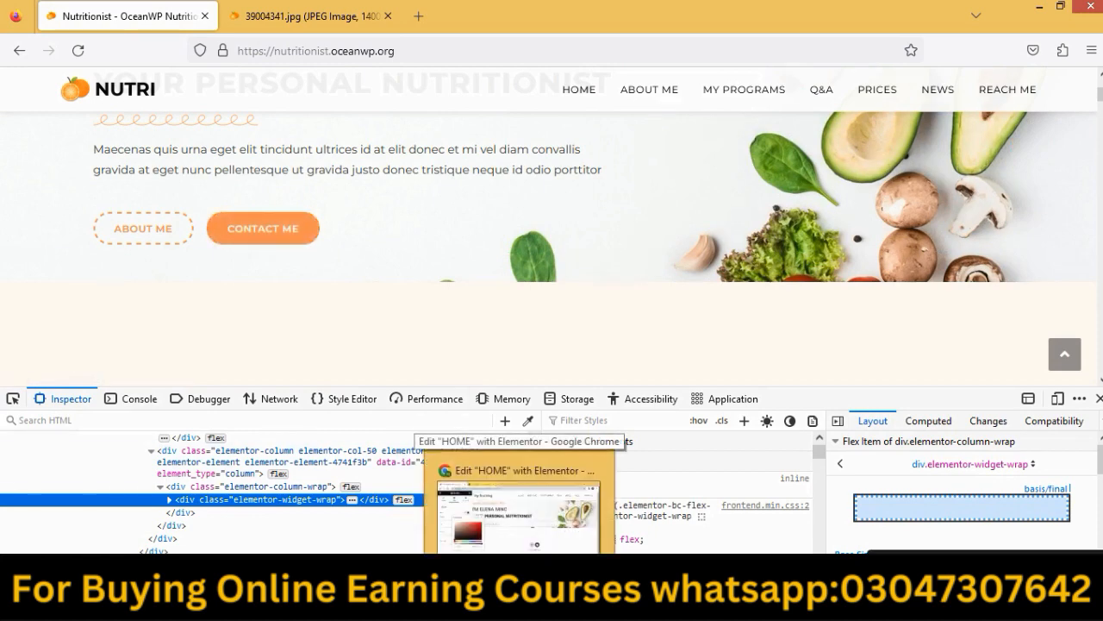
left_click(518, 509)
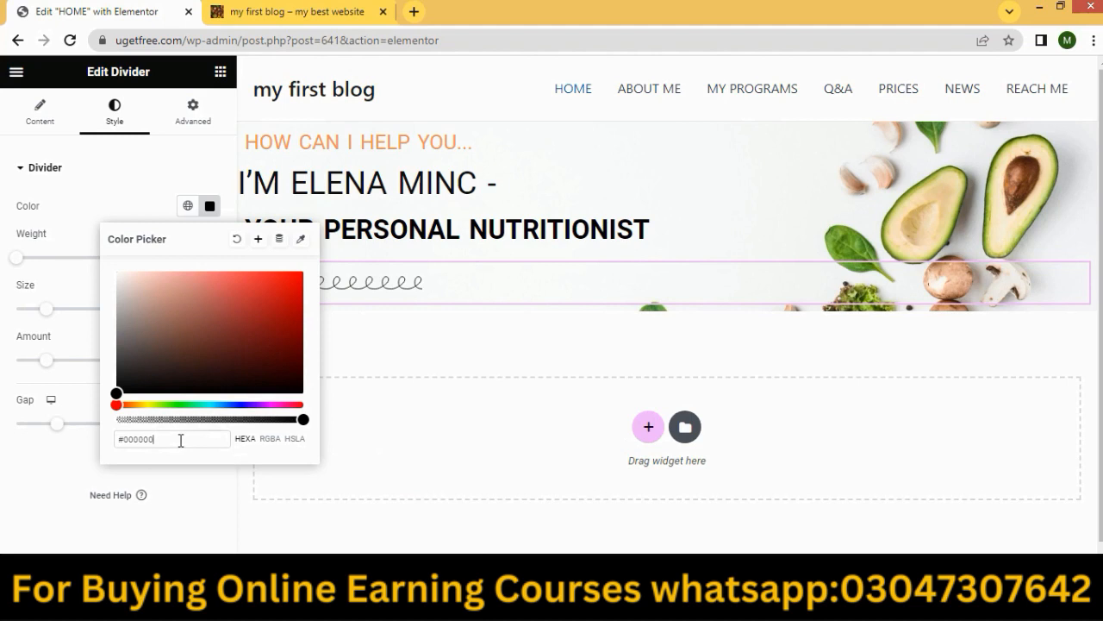
key("BackSpace")
key("BackSpace")
key("BackSpace")
key("BackSpace")
key("BackSpace")
key("BackSpace")
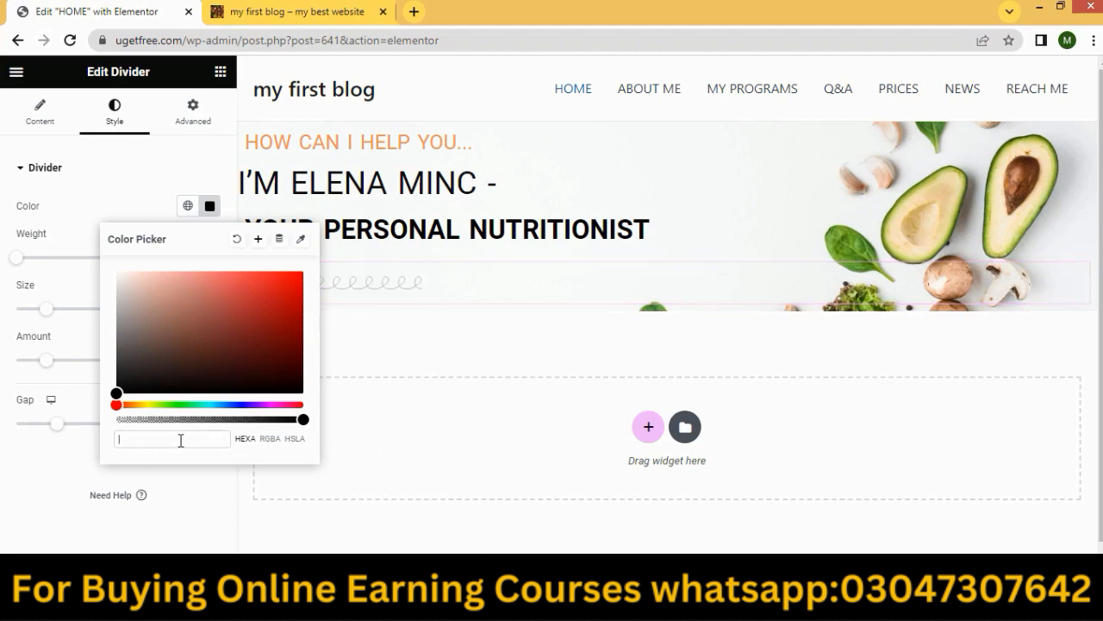
type("#ff9454")
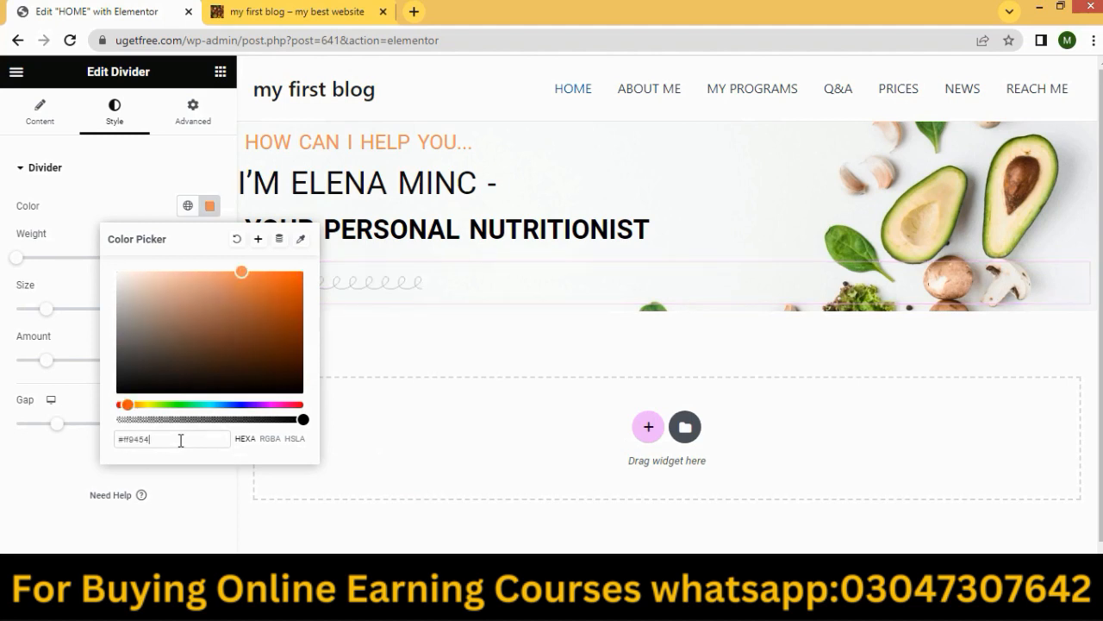
left_click(353, 448)
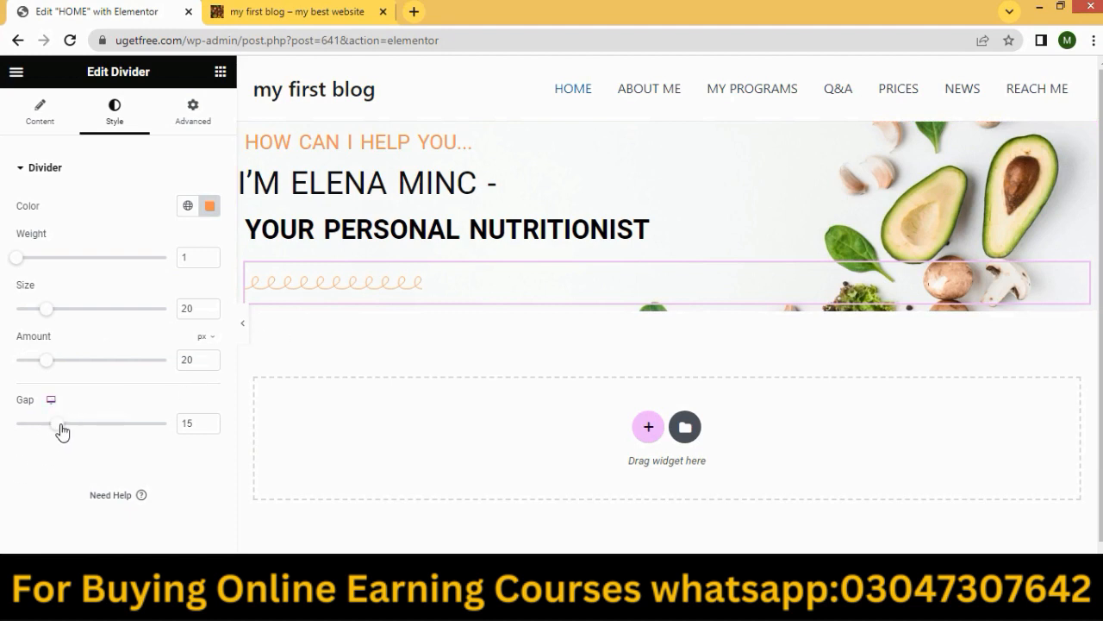
Reduce the curly divider's gap to 2 and its size to 17.3.
left_click_drag(55, 430, 3, 437)
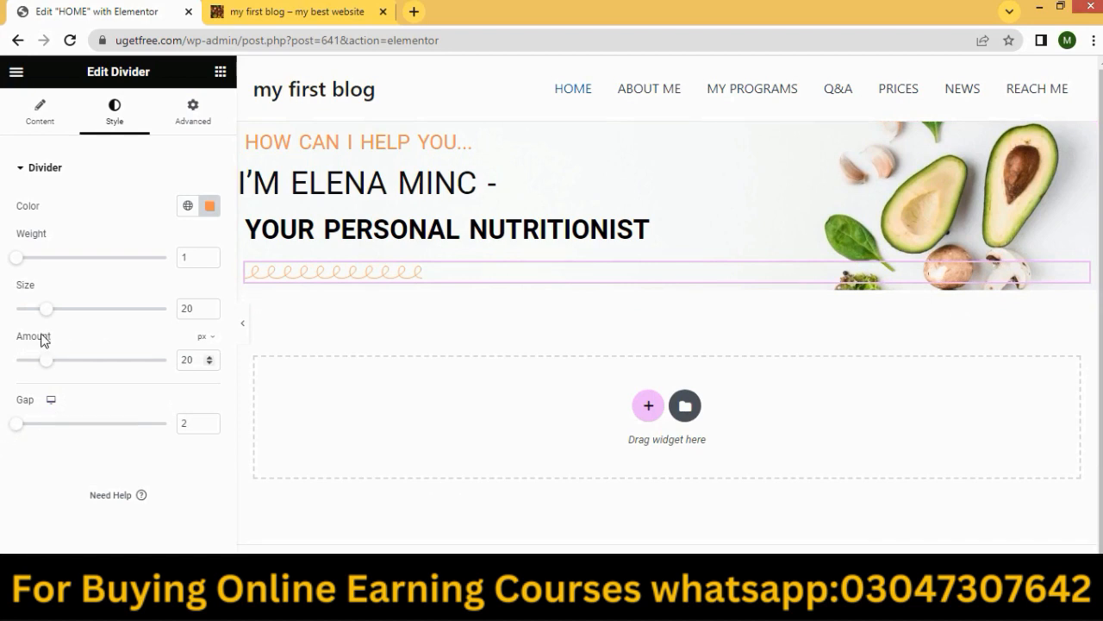
left_click_drag(44, 312, 43, 318)
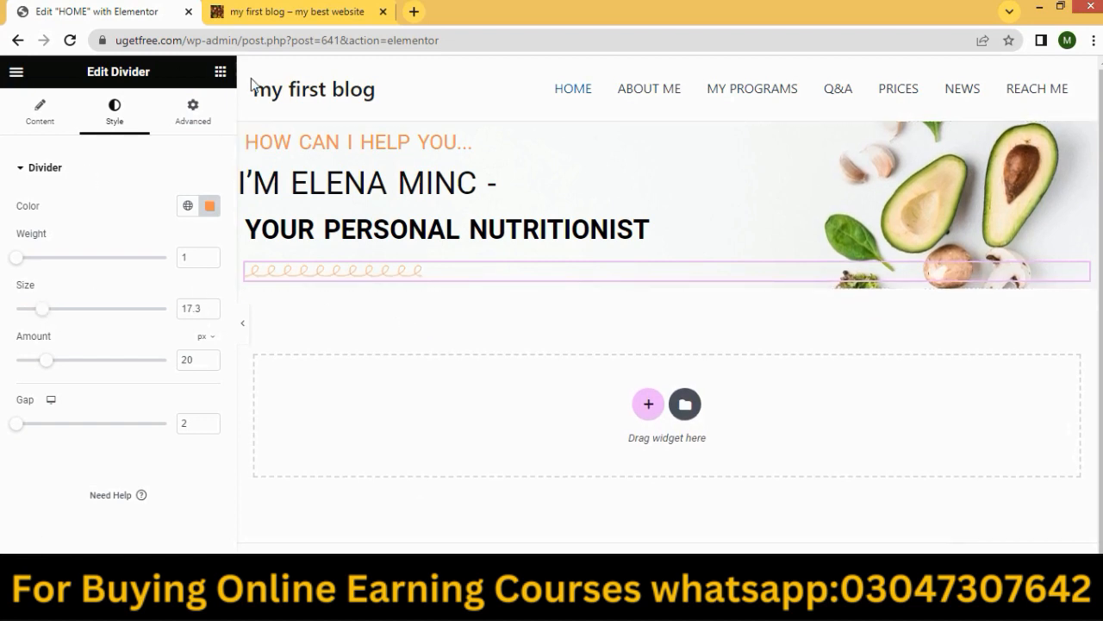
Switch to the demo site in Firefox and copy the two-line Maecenas paragraph below the hero's curly divider.
left_click(569, 509)
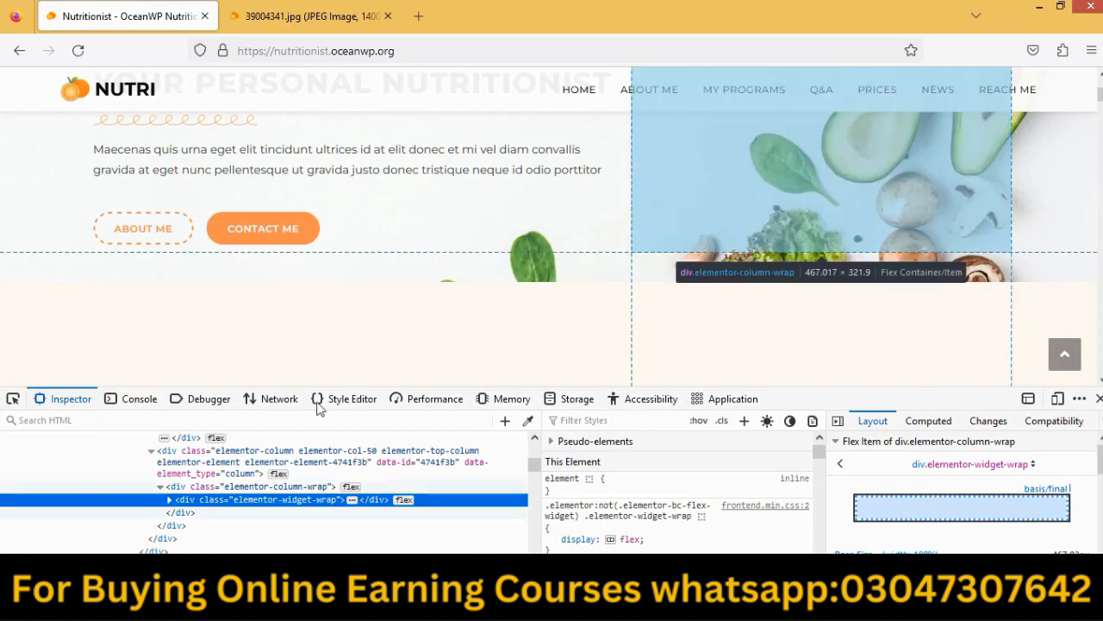
scroll(312, 344, "up", 2)
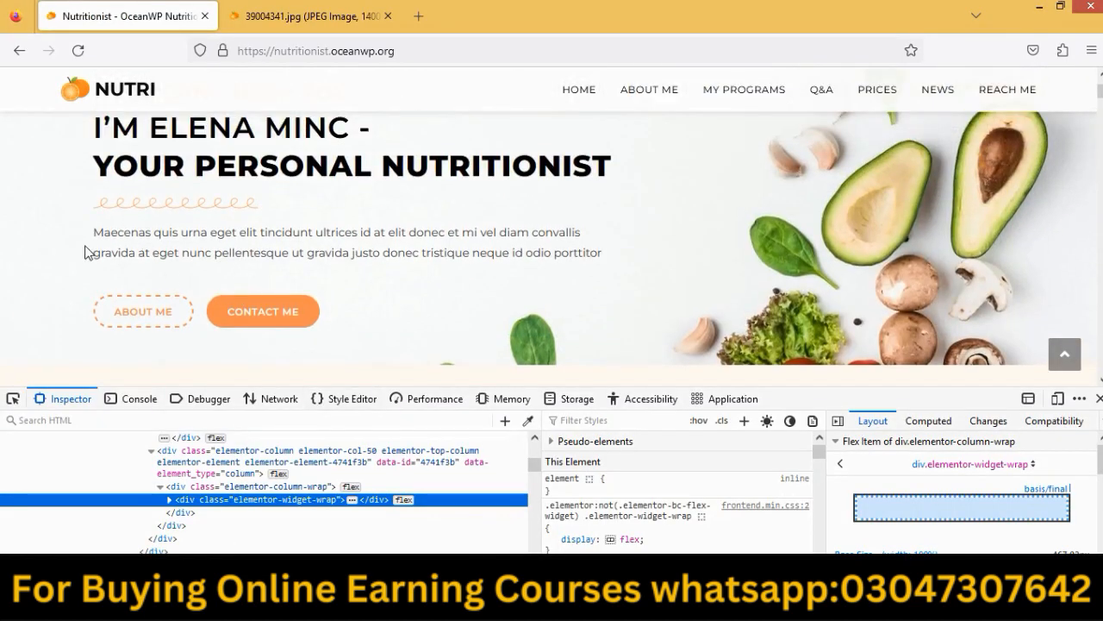
left_click_drag(89, 233, 616, 267)
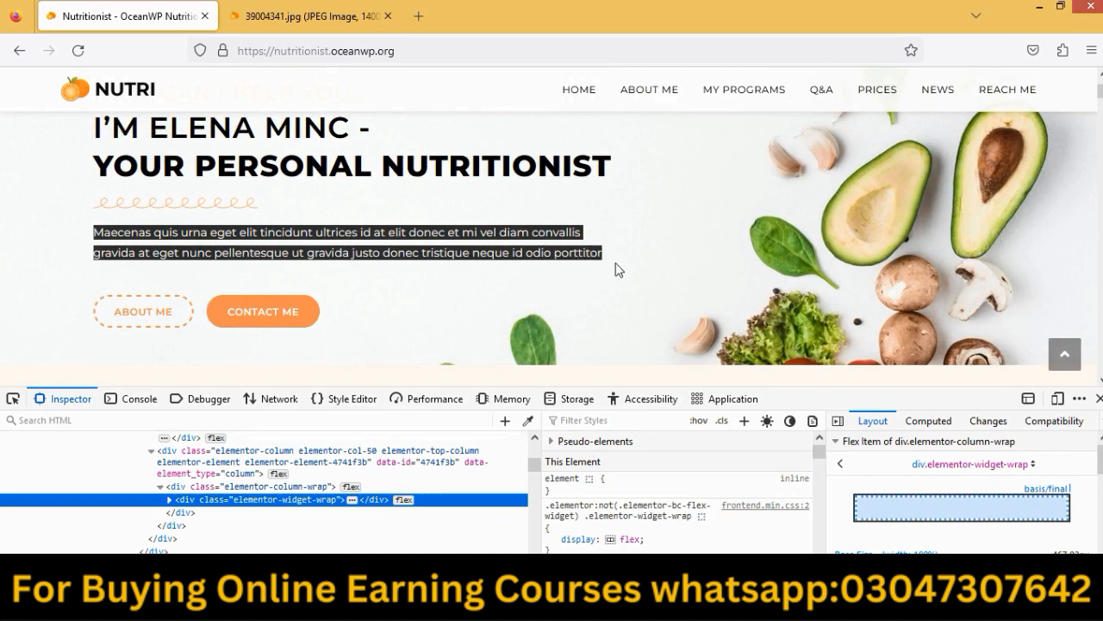
right_click(344, 247)
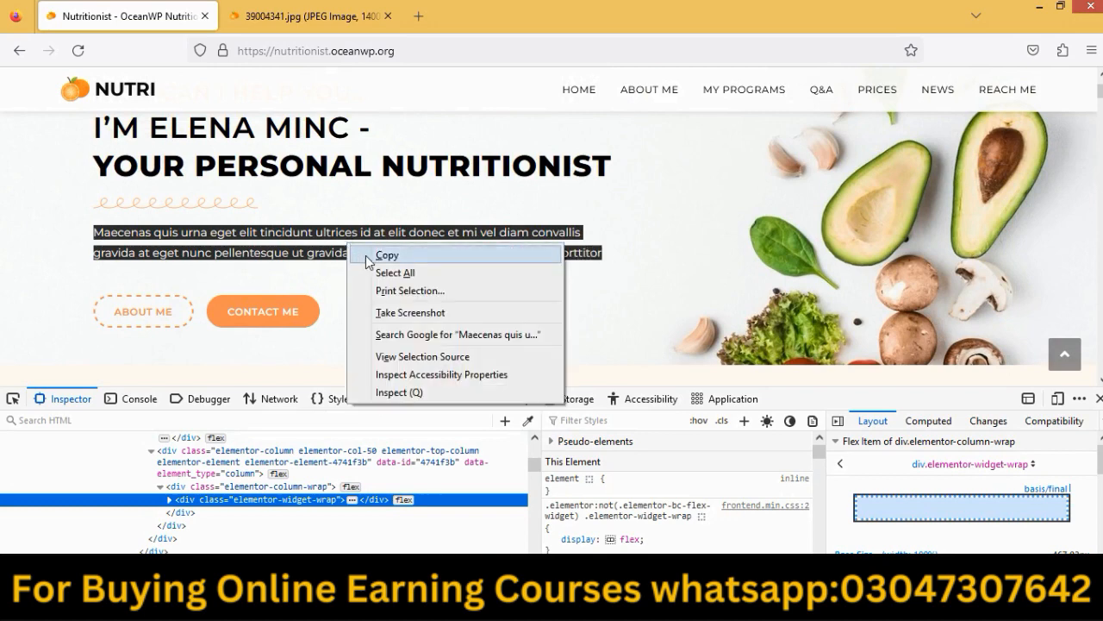
left_click(369, 254)
Return to the Elementor editor in Chrome, add a Text Editor widget below the divider, and replace its placeholder text with the copied paragraph.
key("alt+Tab")
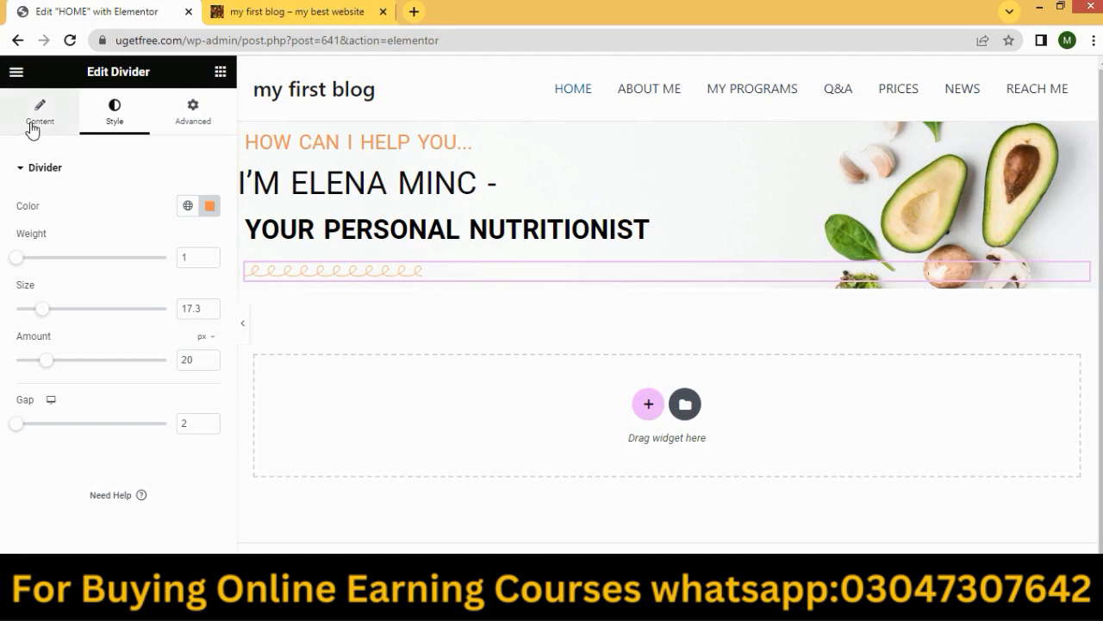
left_click(221, 73)
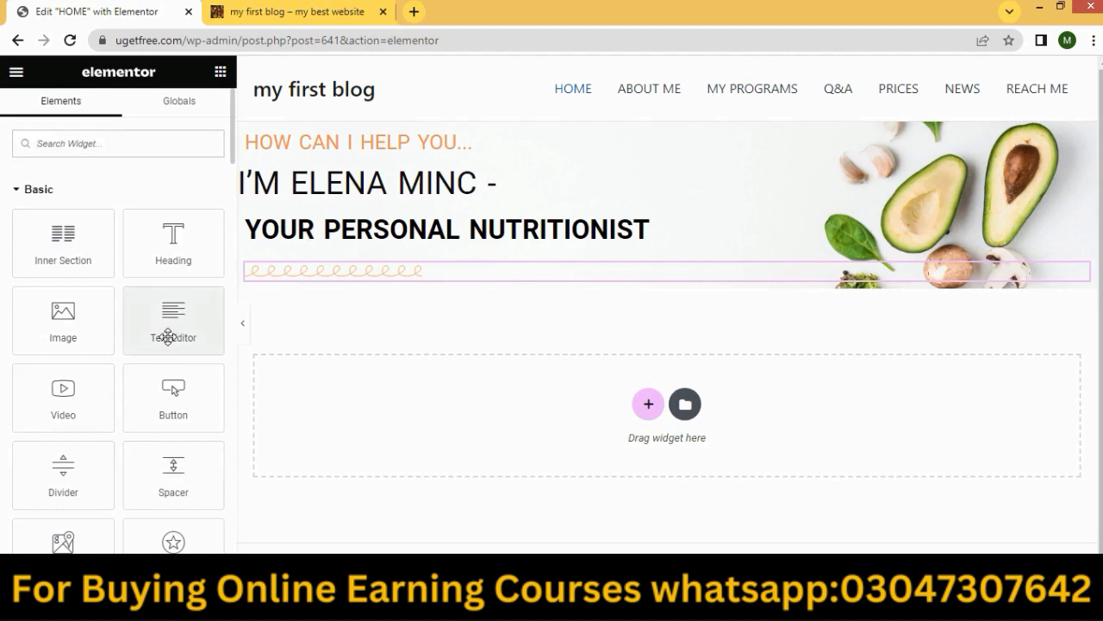
left_click_drag(168, 336, 322, 273)
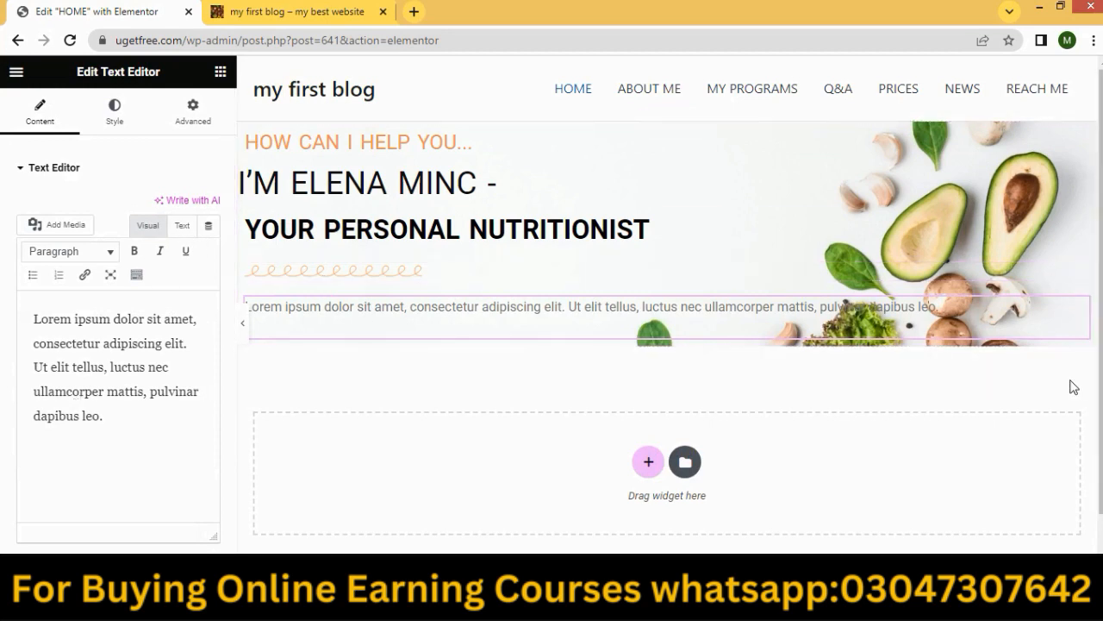
left_click_drag(141, 451, 3, 297)
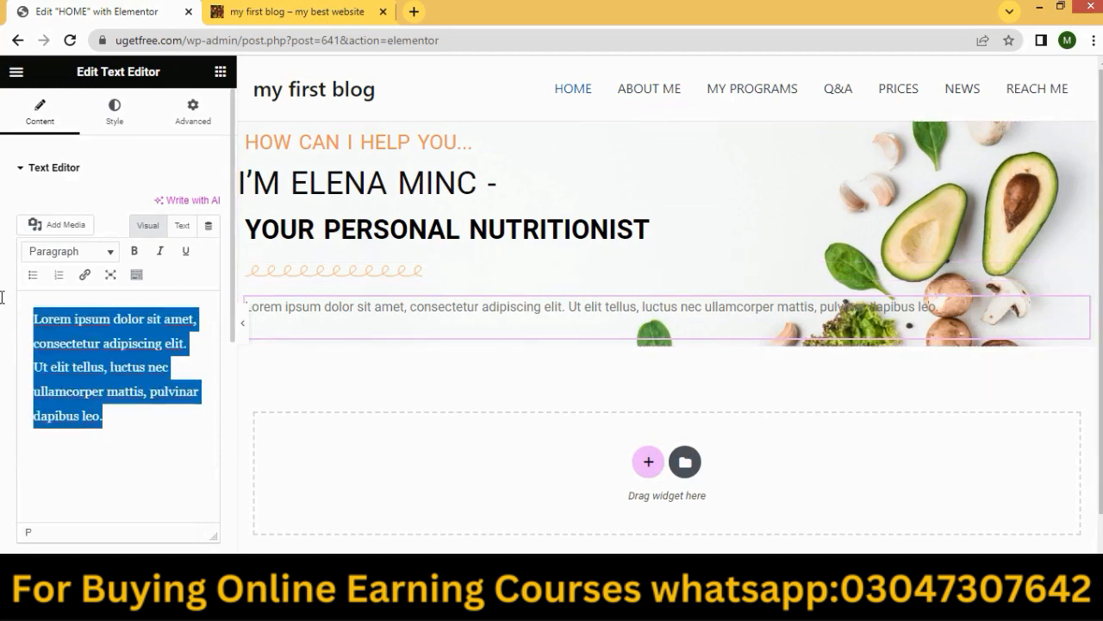
key("BackSpace")
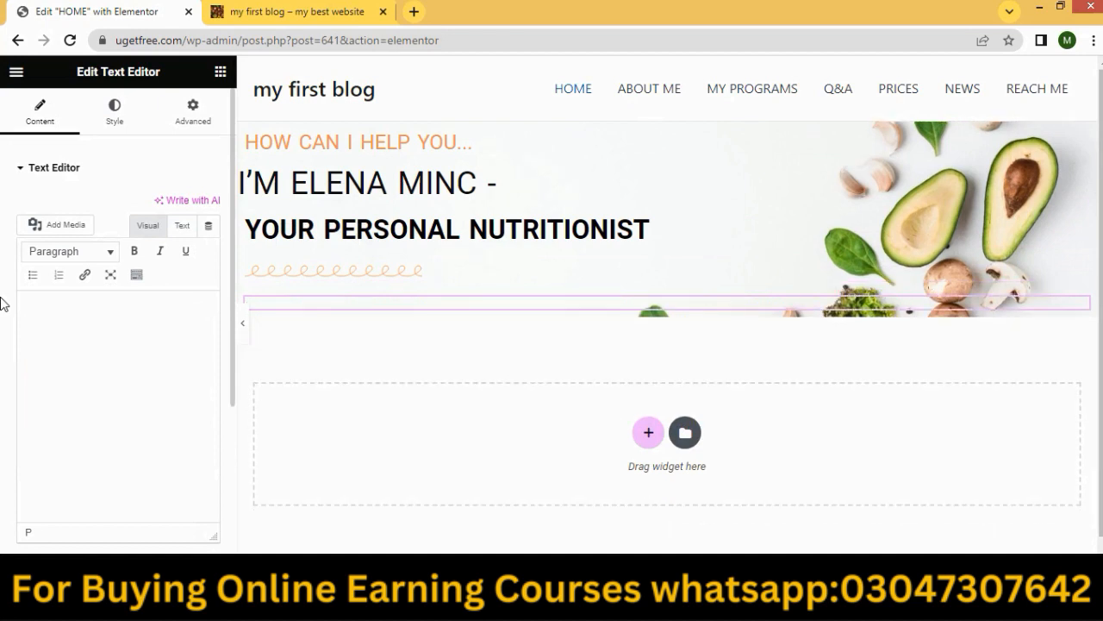
key("ctrl+v")
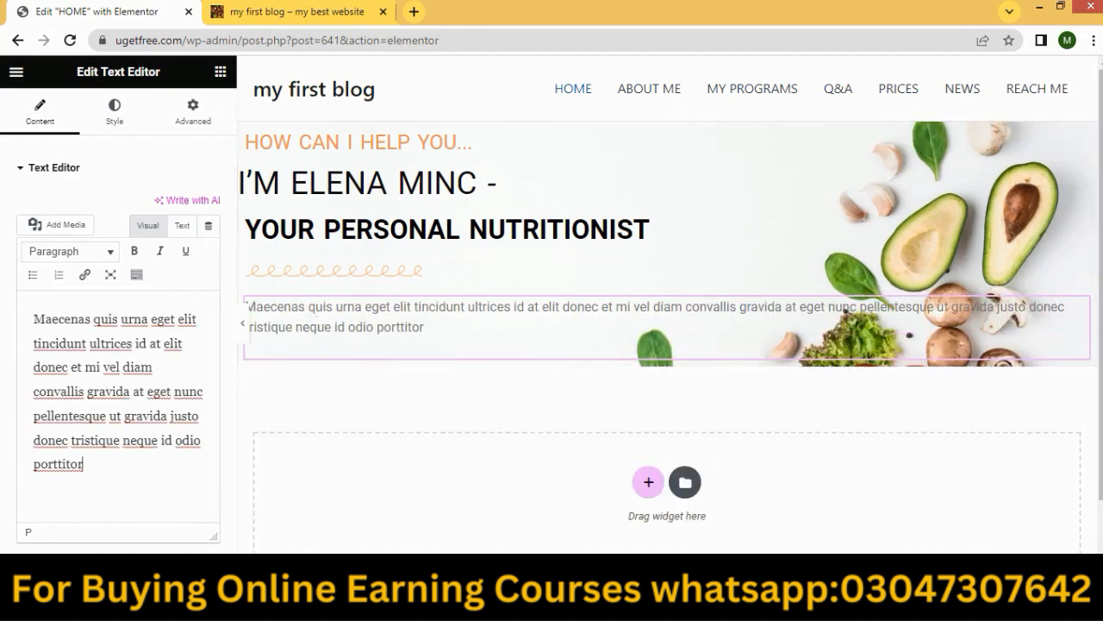
Check the paragraph's line break on the demo site and insert a <br> tag after "convallis" in the Text Editor widget's HTML.
key("alt+Tab")
left_click(528, 291)
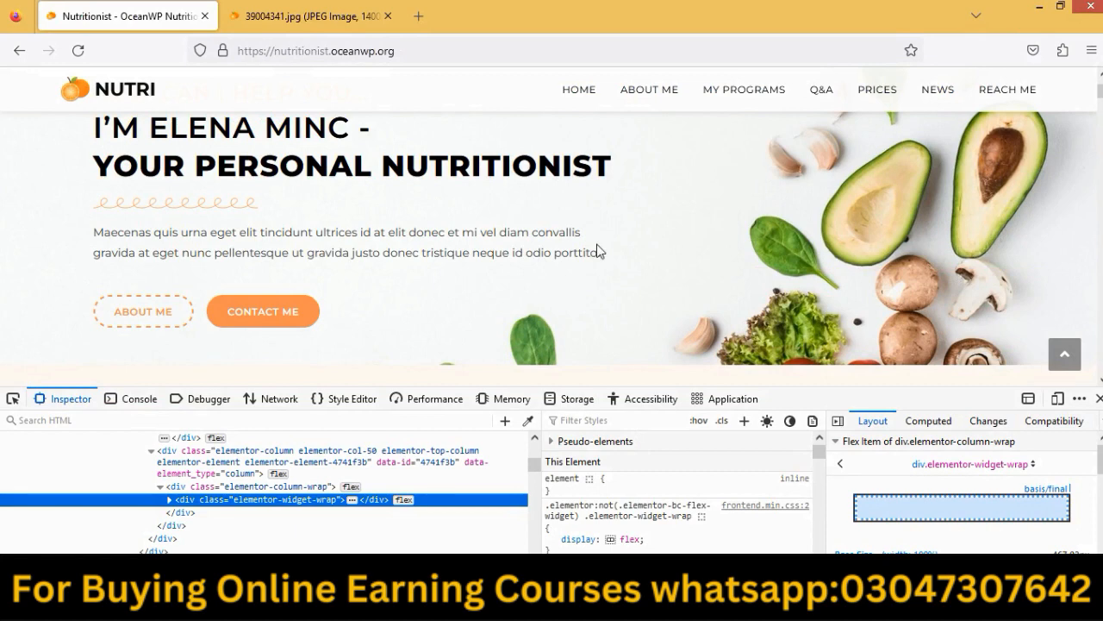
key("alt+Tab")
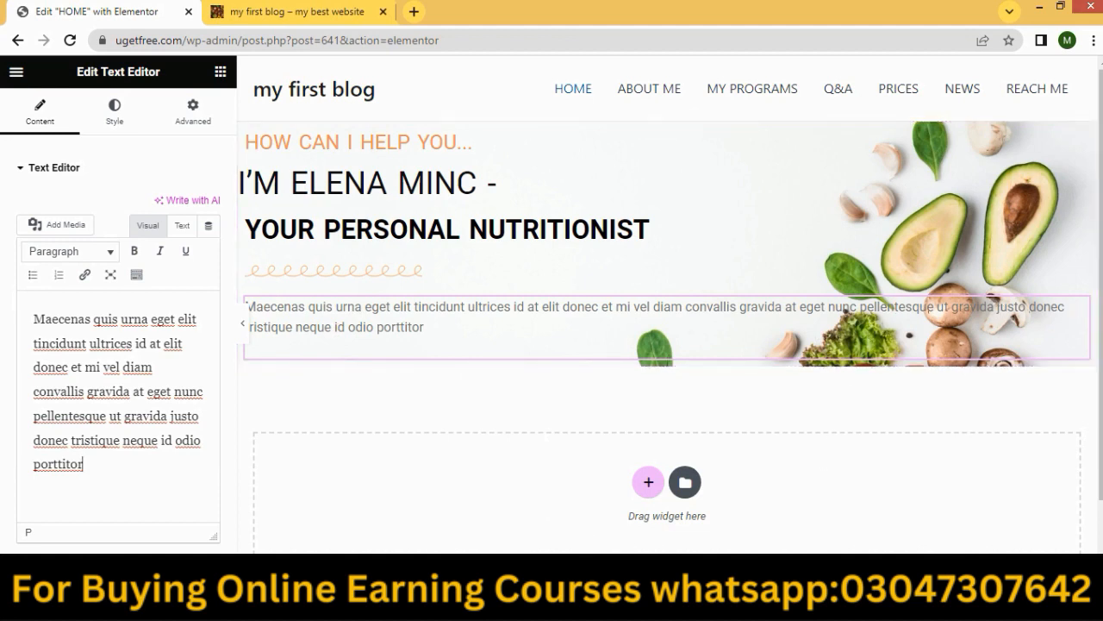
mouse_move(519, 604)
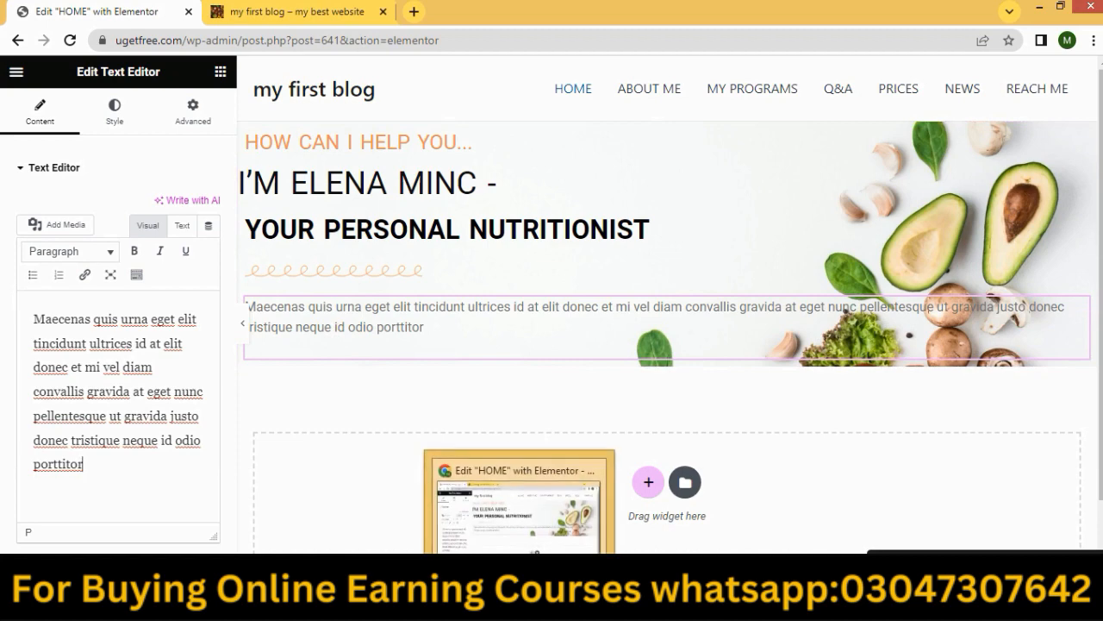
left_click(555, 603)
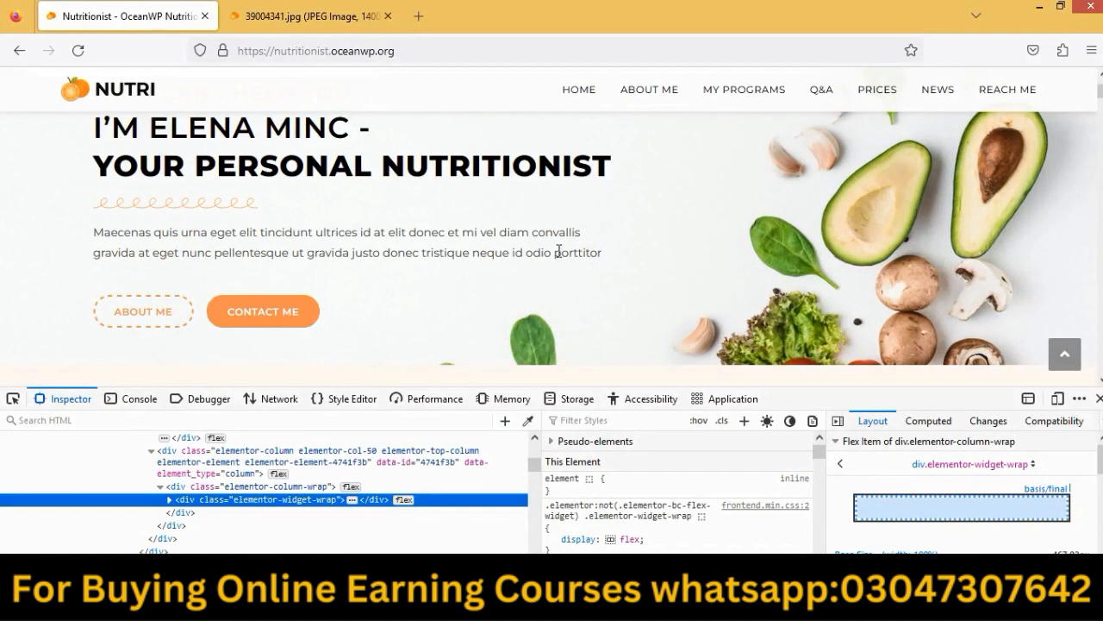
key("alt+Tab")
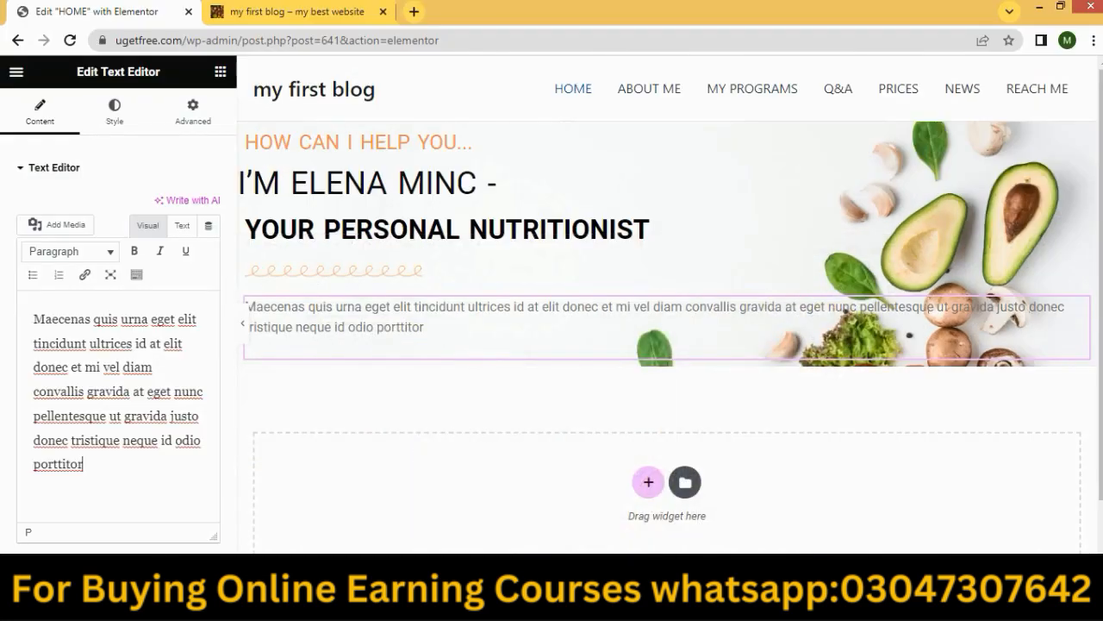
left_click(85, 392)
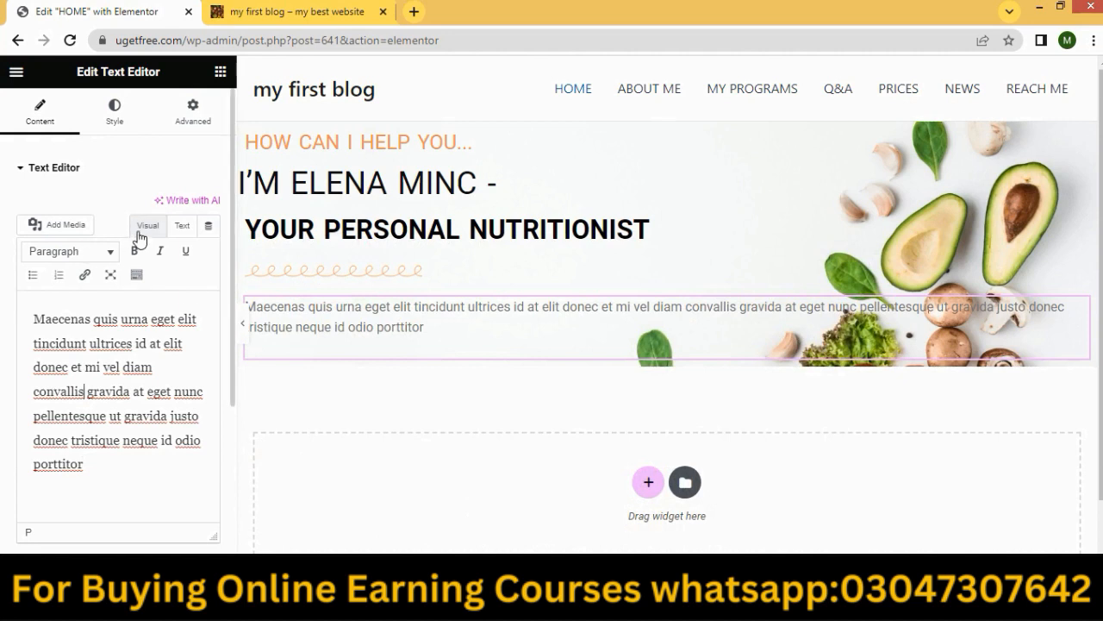
left_click(182, 227)
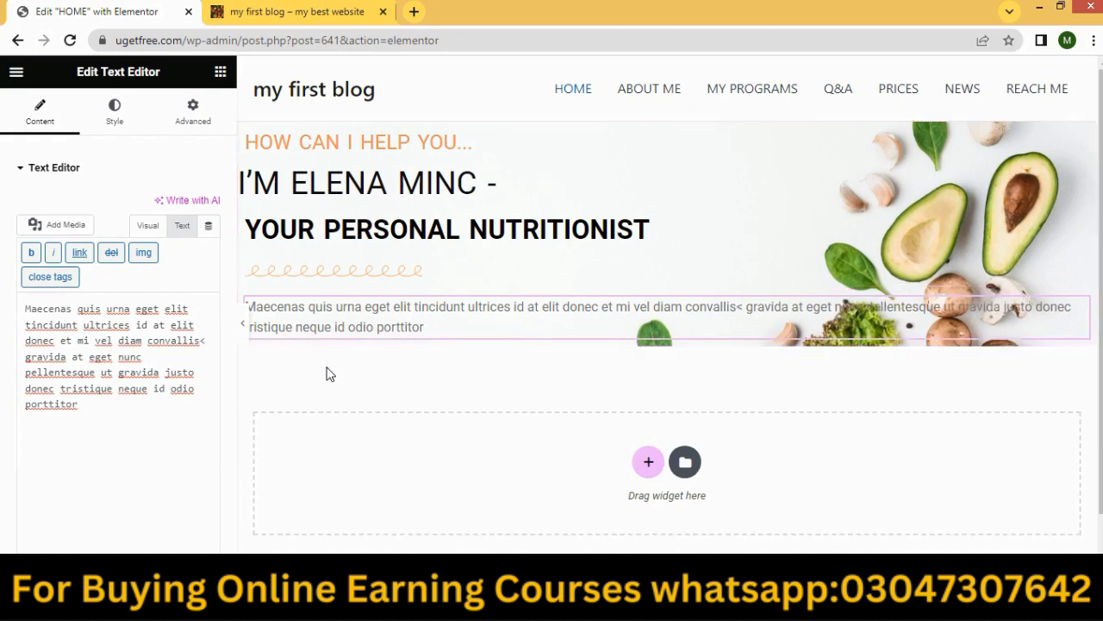
type("br")
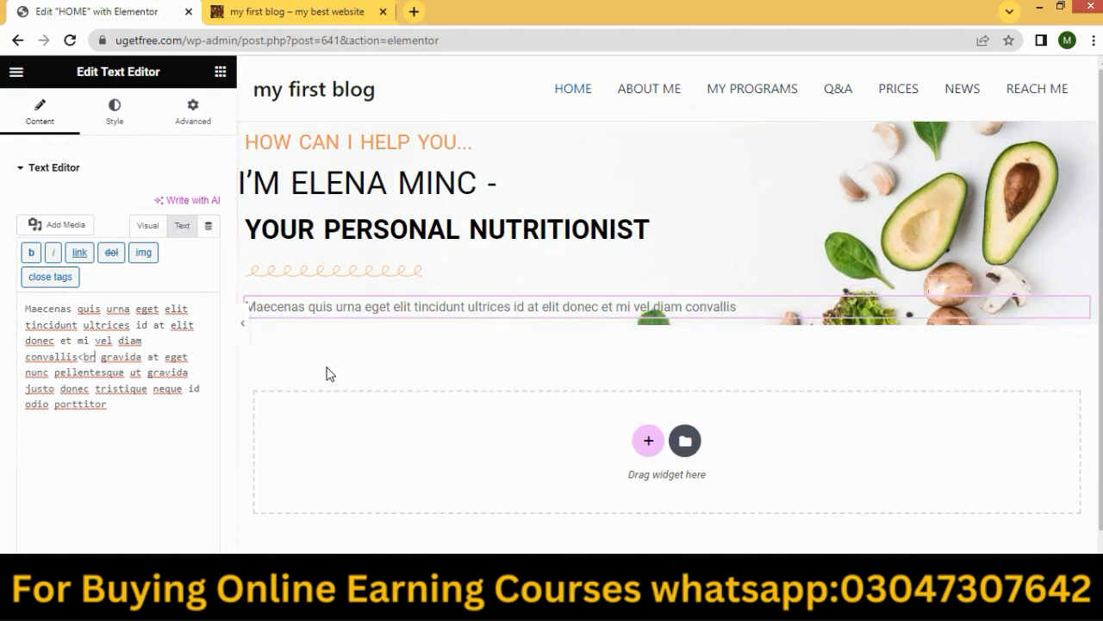
type(">")
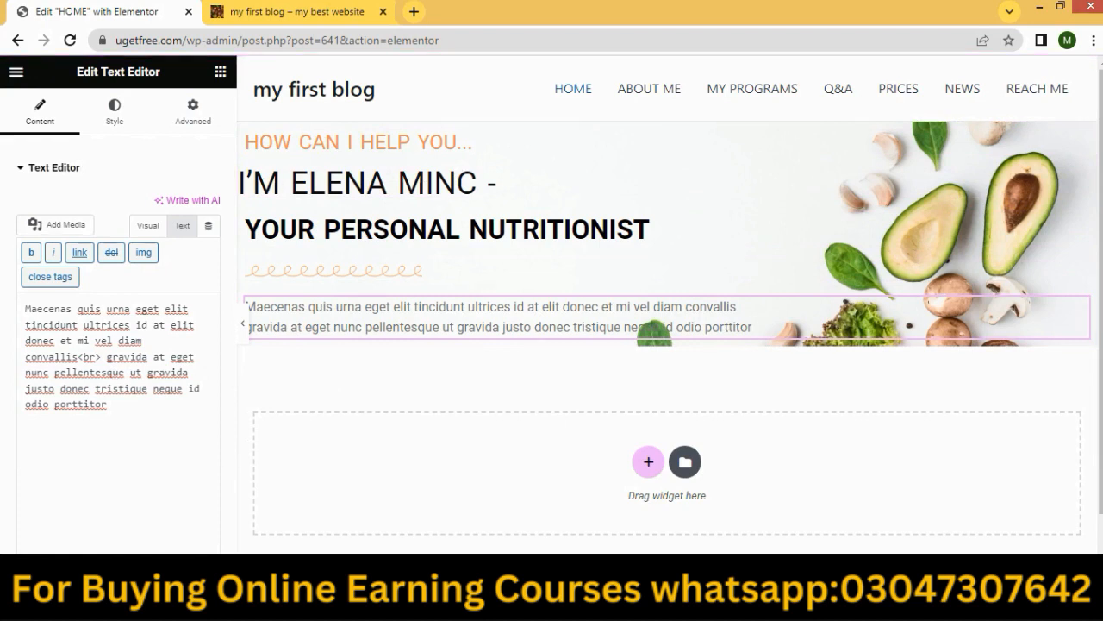
Reload the live home page and compare its hero section with the demo site's, closing the page inspector in Firefox.
left_click(277, 12)
left_click(70, 40)
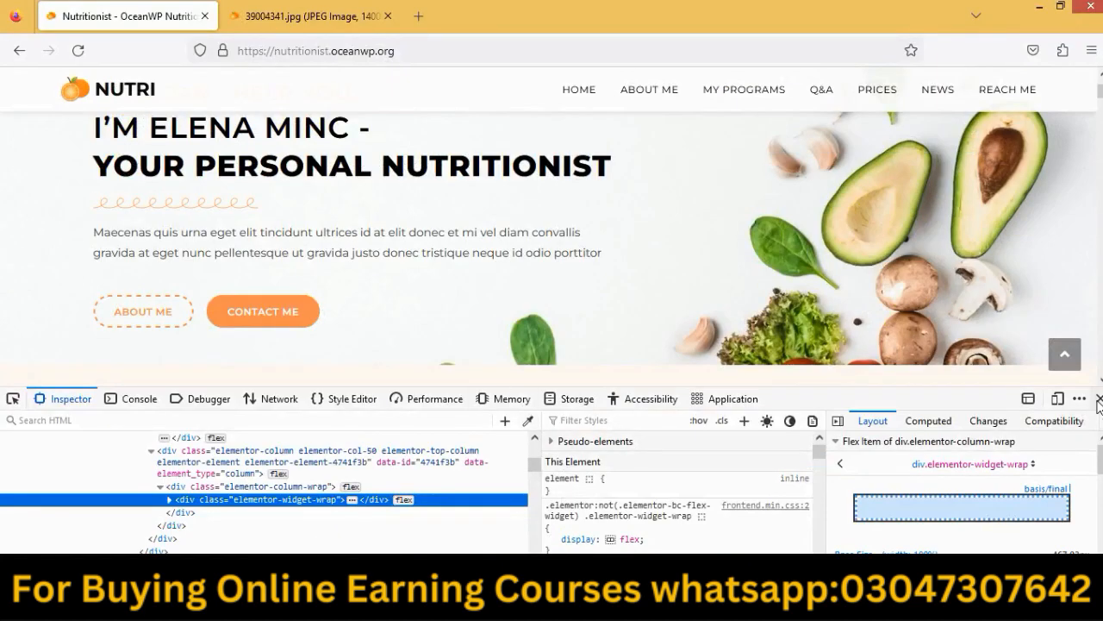
left_click(1099, 399)
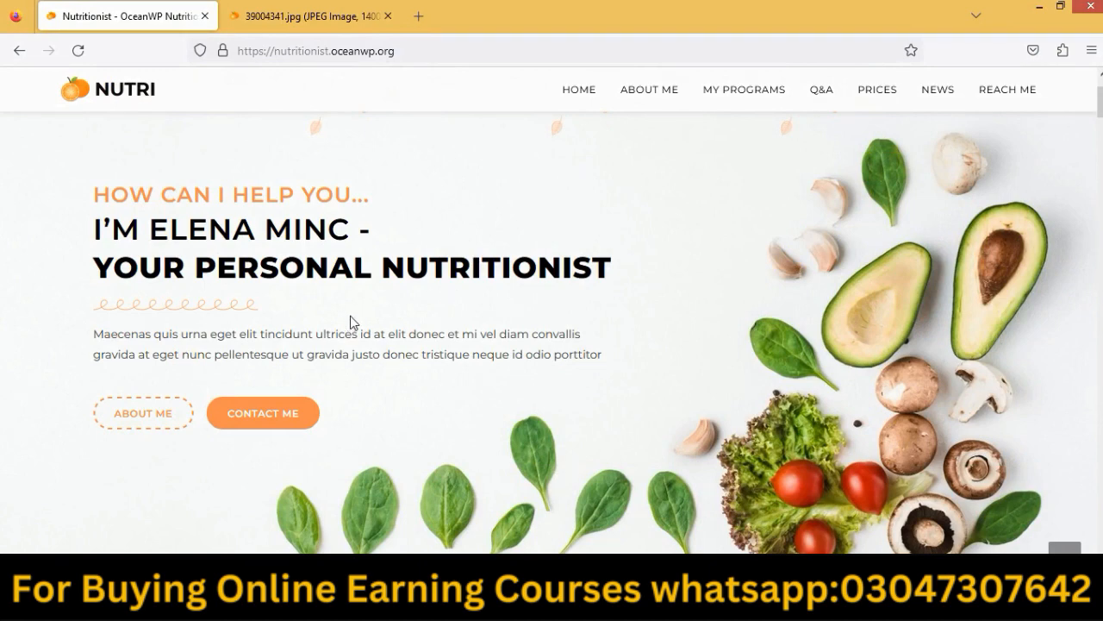
scroll(350, 321, "down", 1)
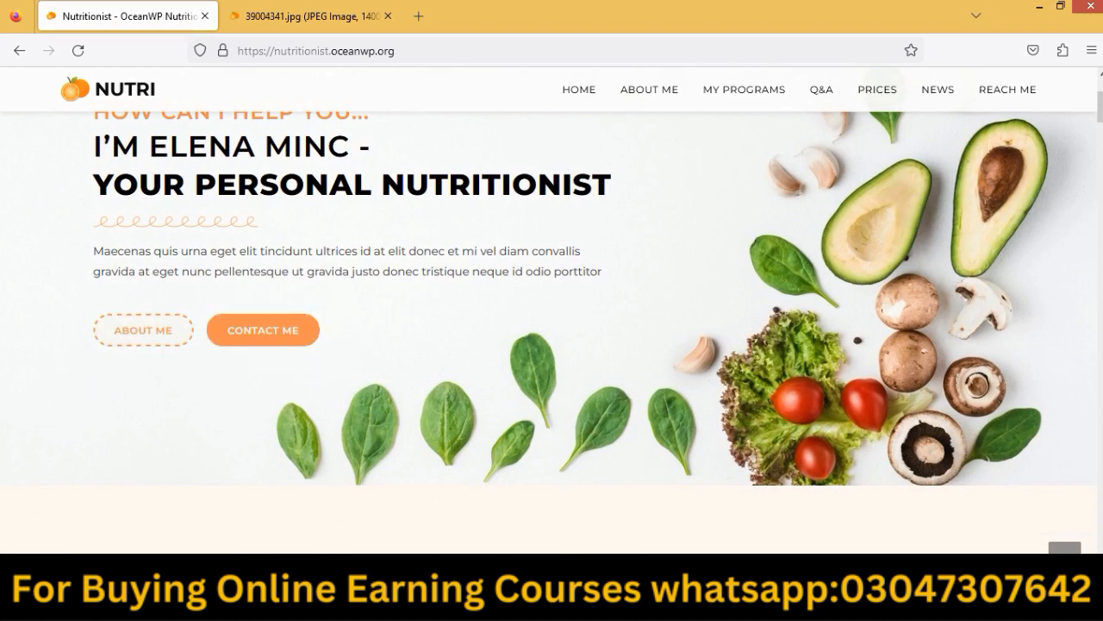
key("alt+Tab")
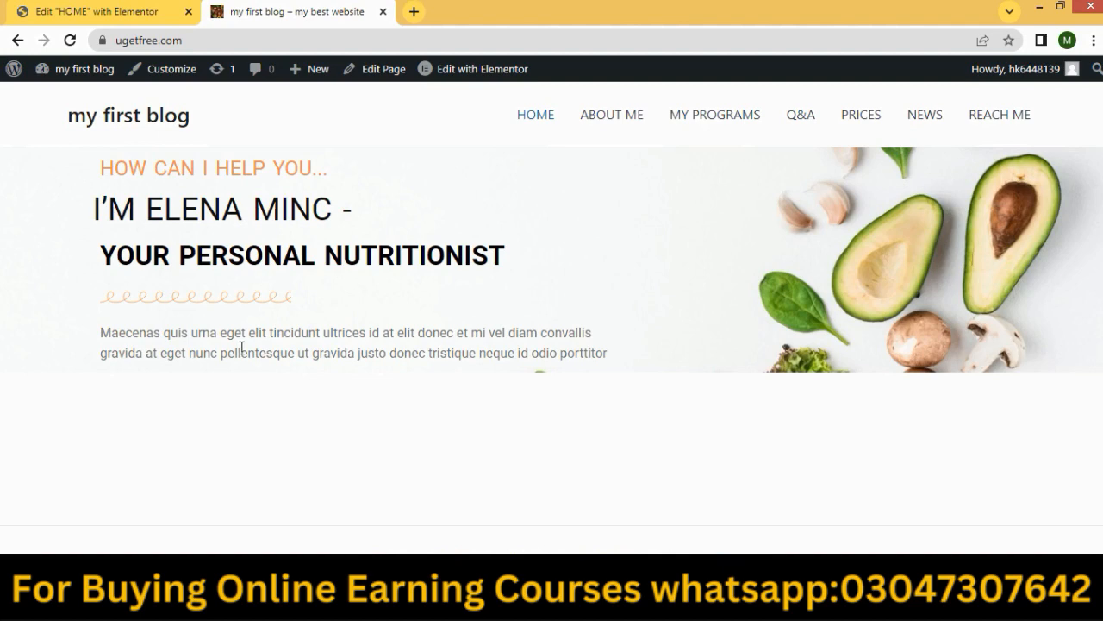
Return to the Elementor editor and add an Inner Section below the hero paragraph.
left_click(115, 11)
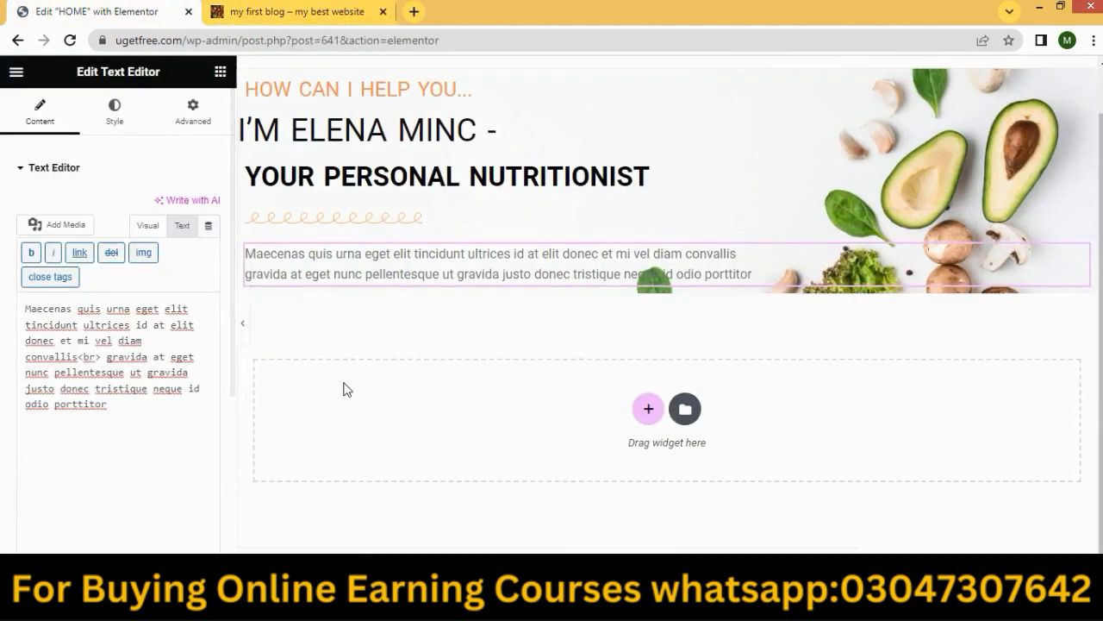
scroll(344, 390, "down", 1)
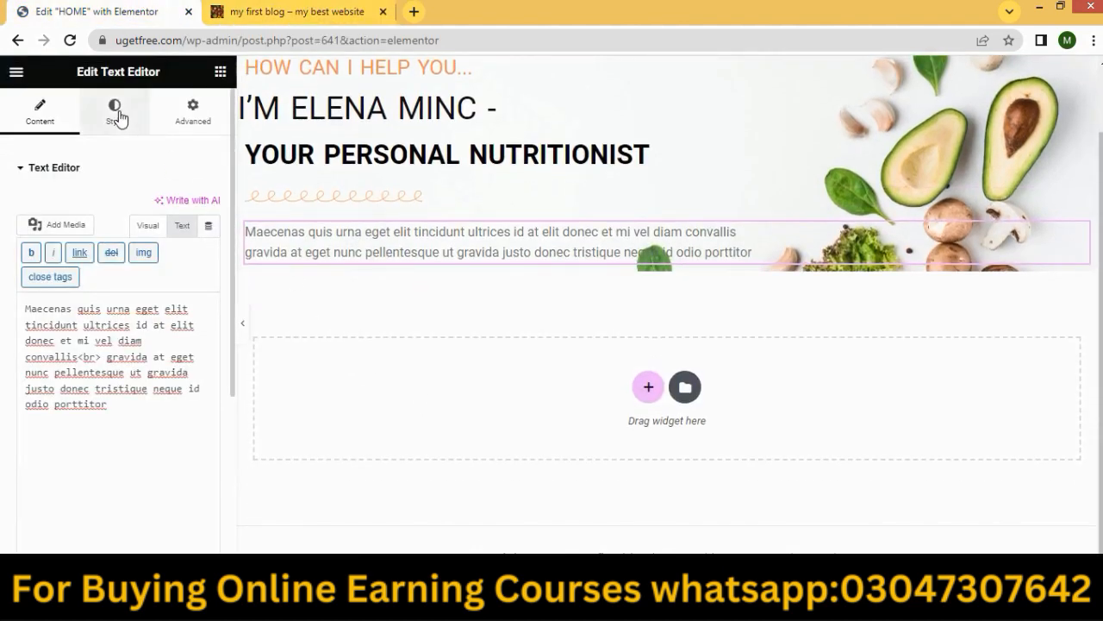
left_click(220, 73)
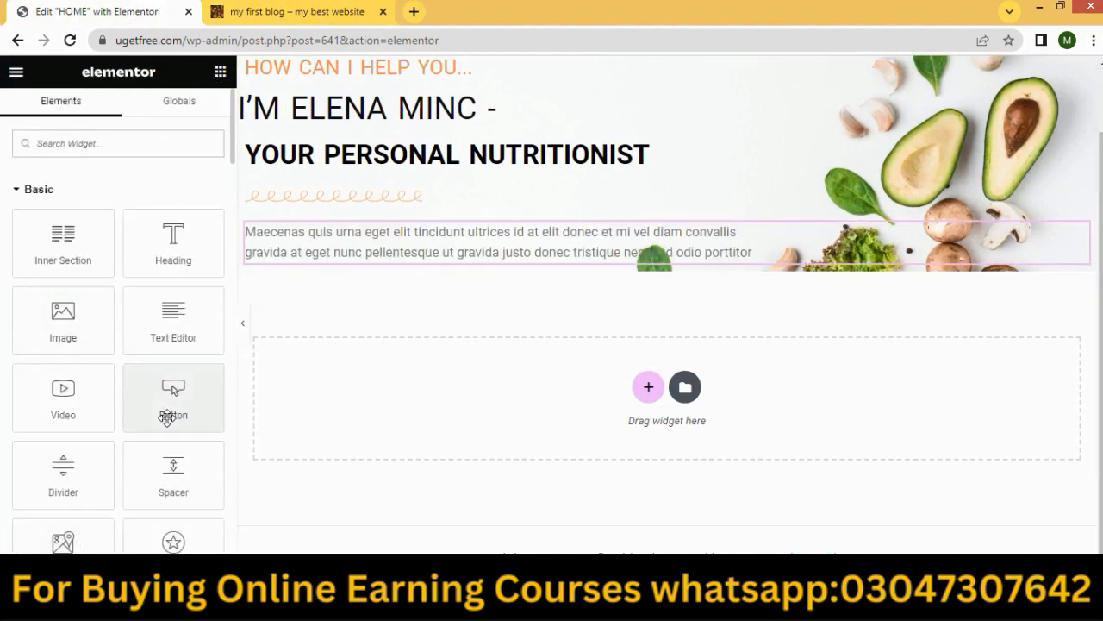
mouse_move(167, 417)
left_mouse_down()
mouse_move(300, 290)
mouse_move(301, 254)
mouse_move(308, 267)
mouse_move(231, 365)
mouse_move(193, 411)
mouse_move(171, 416)
left_mouse_up()
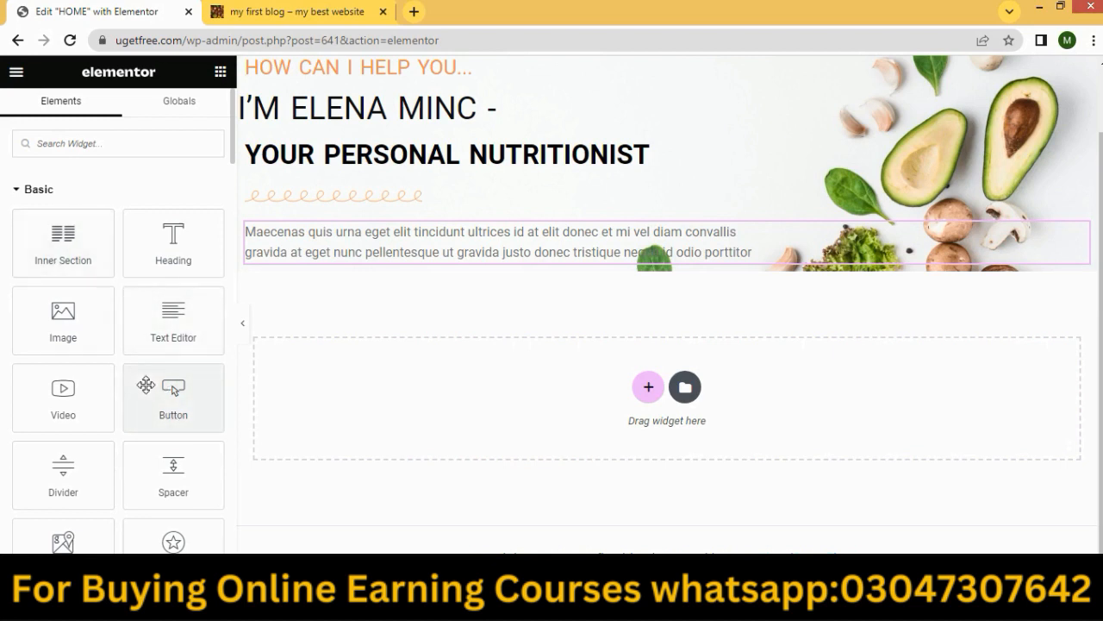
left_click_drag(59, 259, 407, 264)
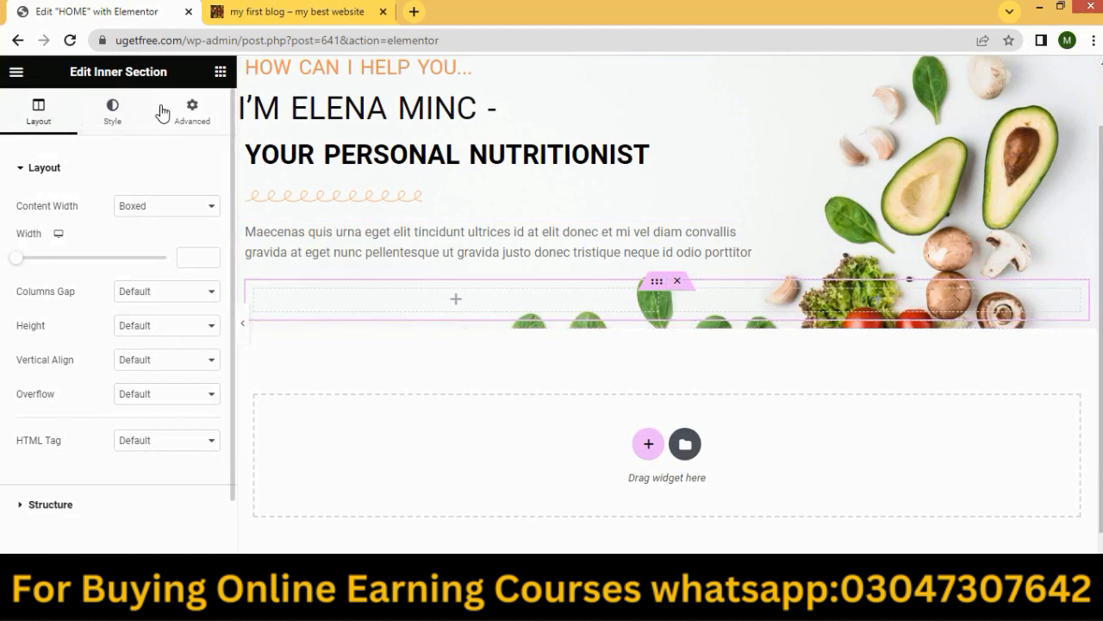
Add a Button widget to the inner section's first column, duplicate it, and move the duplicate into the second column.
left_click(218, 75)
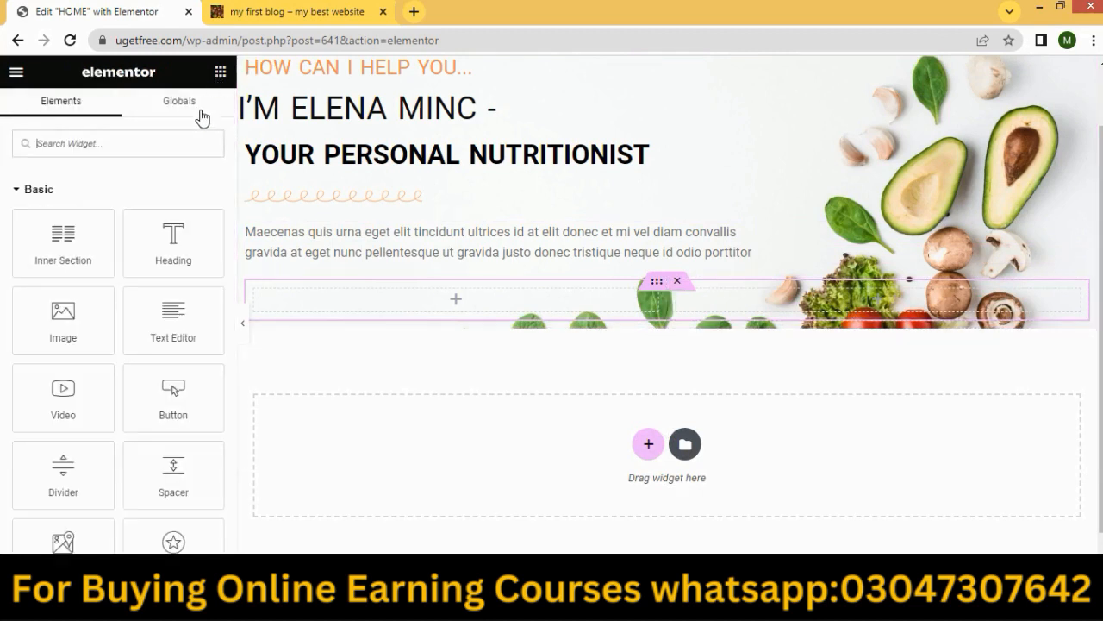
left_click_drag(173, 407, 352, 315)
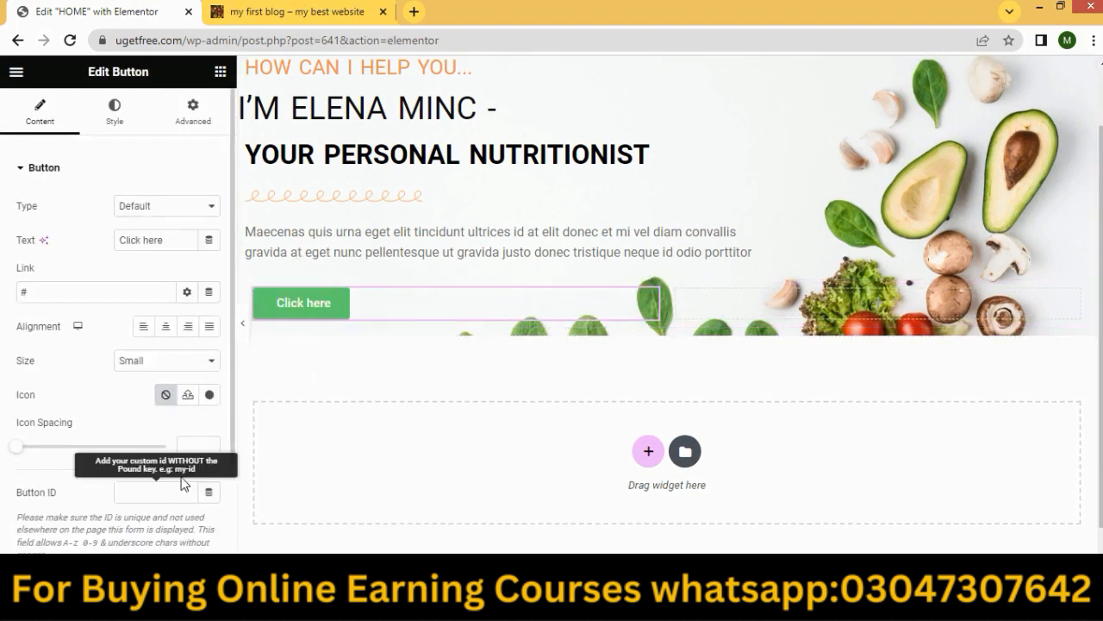
right_click(295, 304)
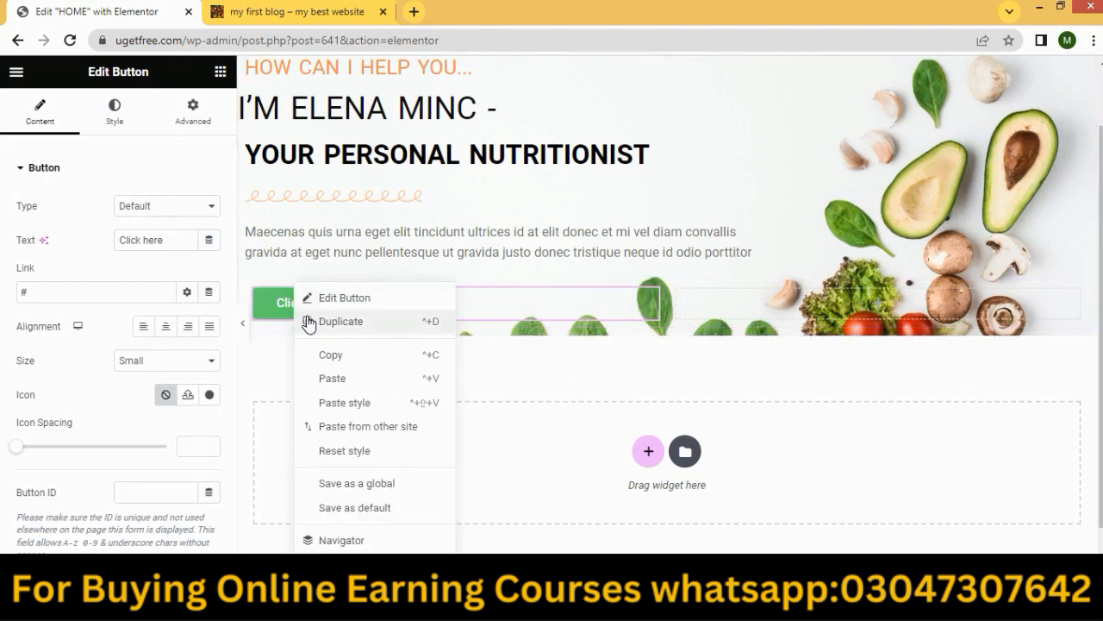
left_click(308, 321)
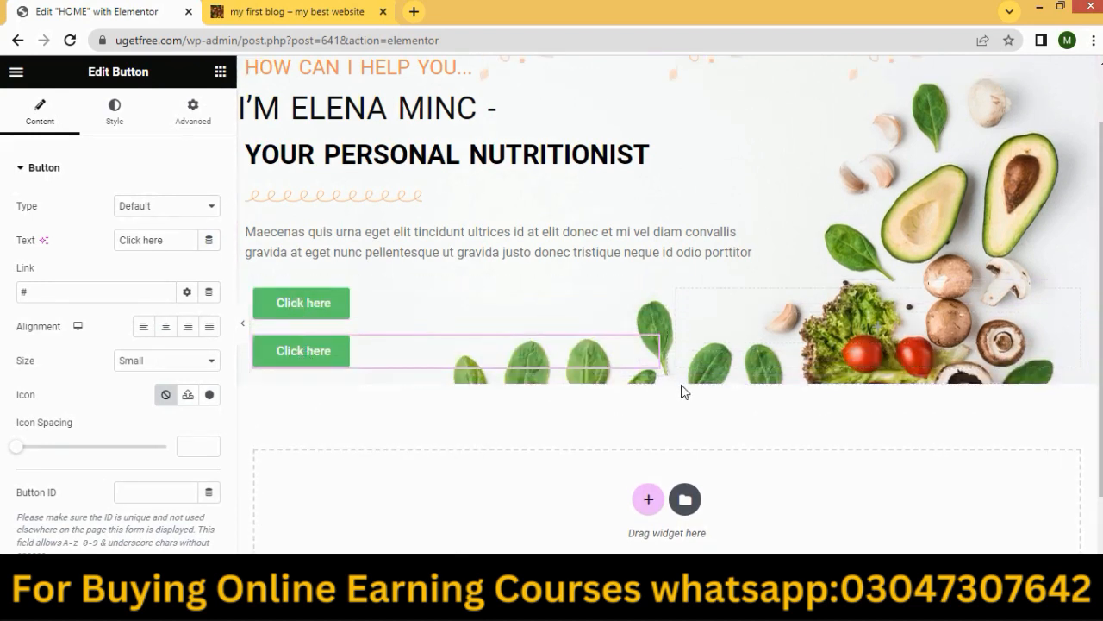
left_click_drag(646, 355, 811, 299)
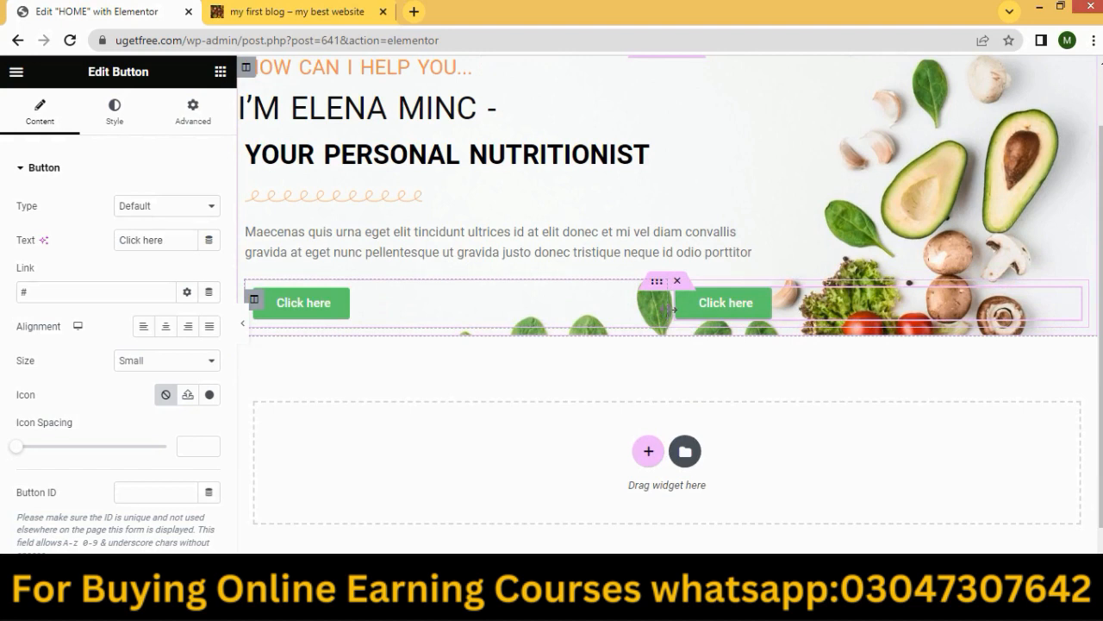
Narrow the inner section's first column to bring the two buttons closer together, and clear the first button's text color value.
left_click_drag(668, 309, 401, 318)
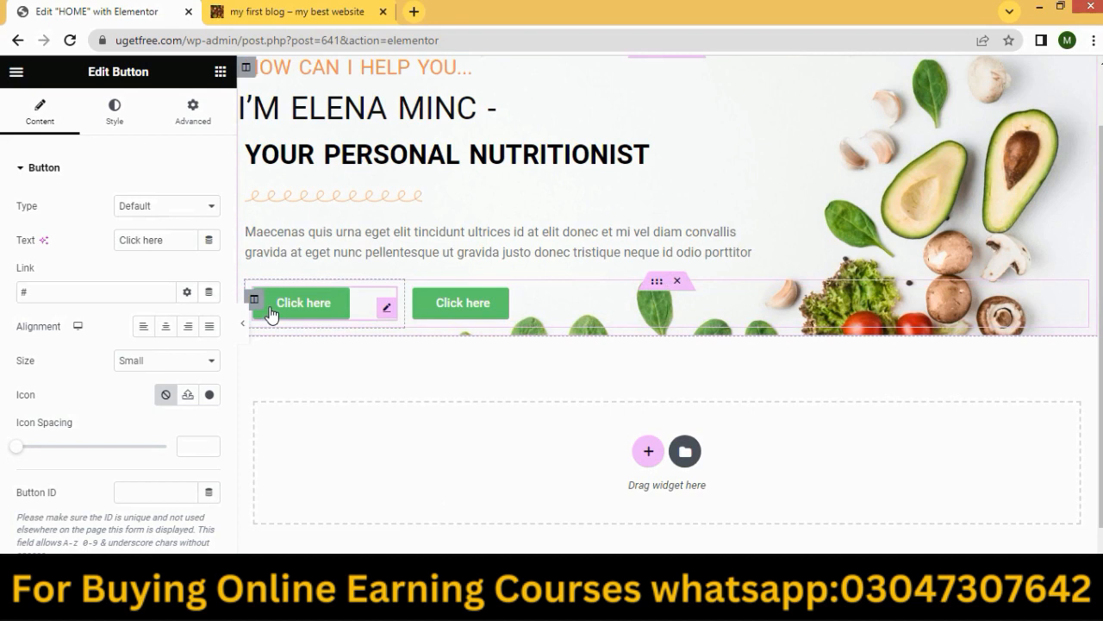
left_click(125, 125)
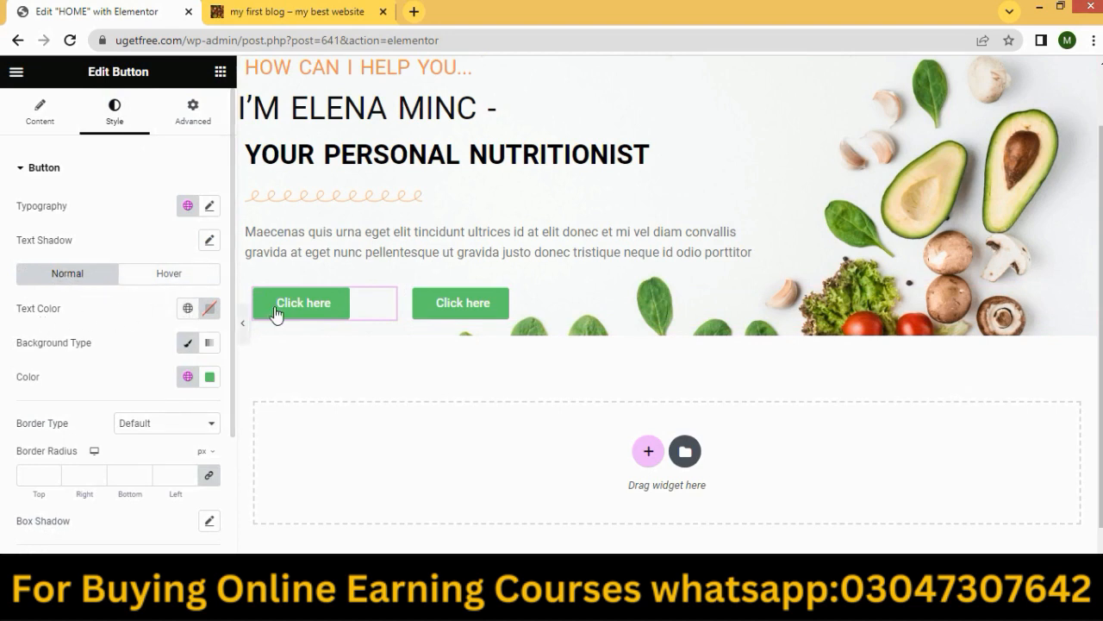
left_click(210, 309)
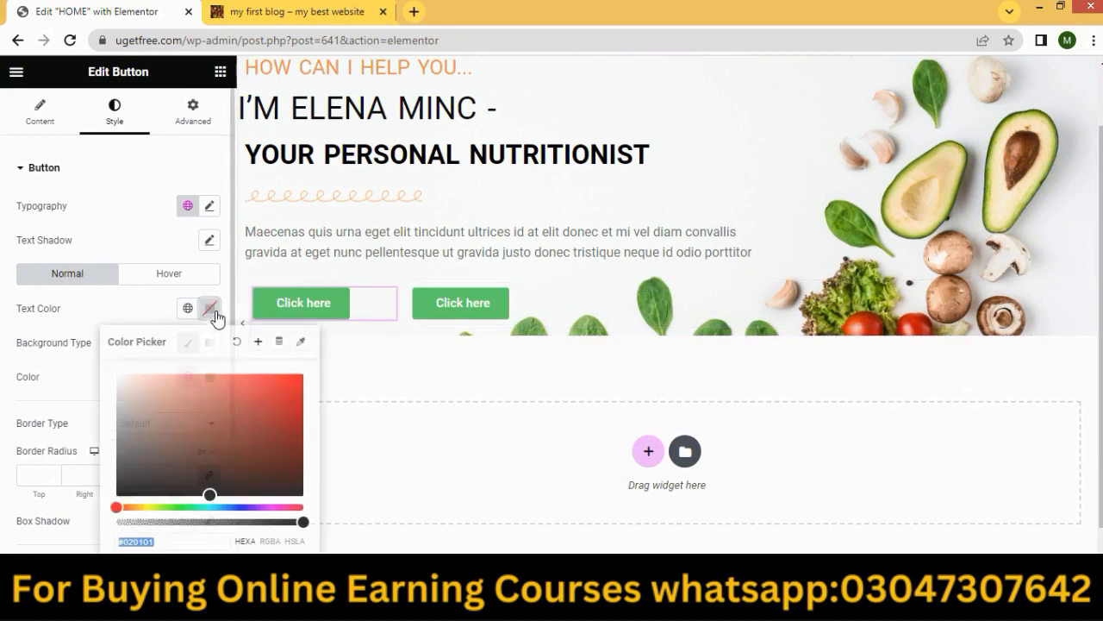
left_click(161, 541)
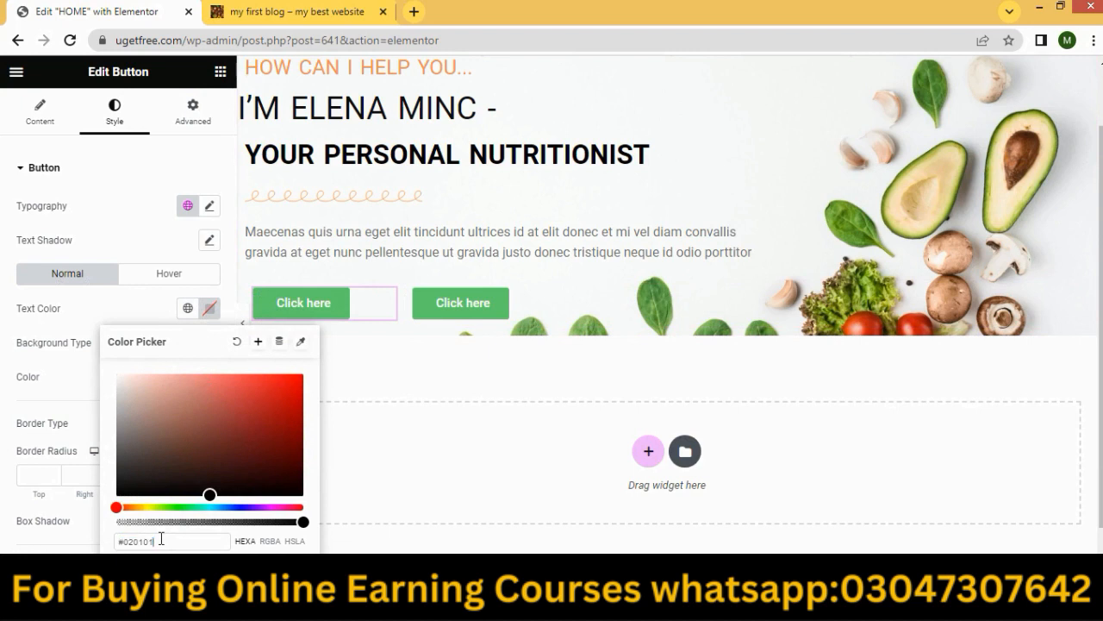
key("BackSpace")
key("BackSpace")
key("BackSpace")
key("BackSpace")
key("BackSpace")
key("BackSpace")
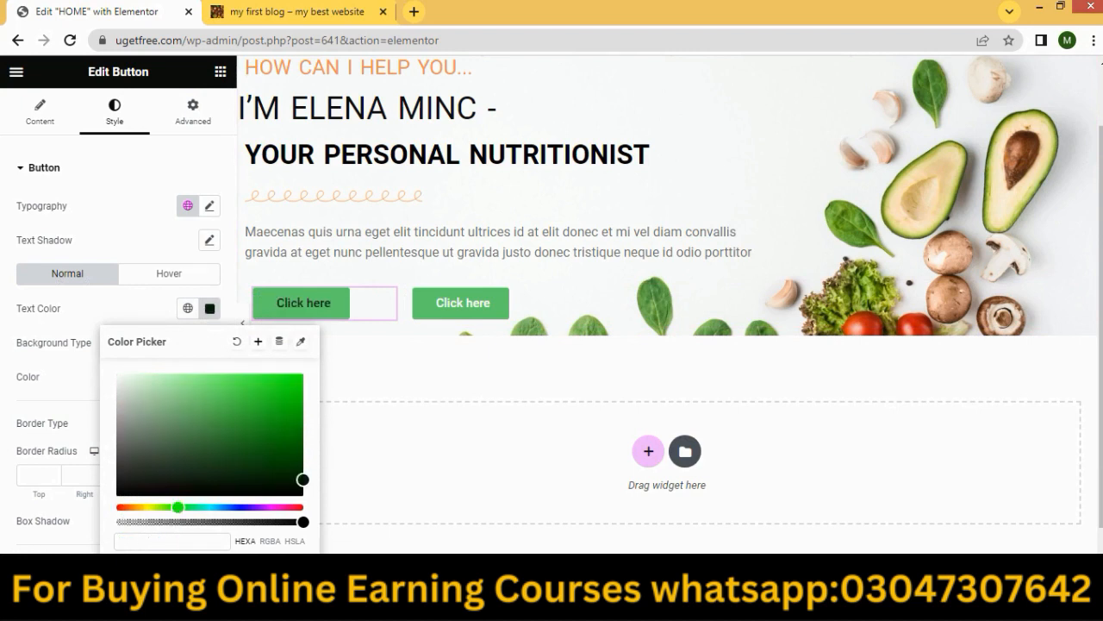
Switch to the demo site in Firefox and sample the orange #ff9454 of its CONTACT ME button with the page inspector's eyedropper.
key("alt+Tab")
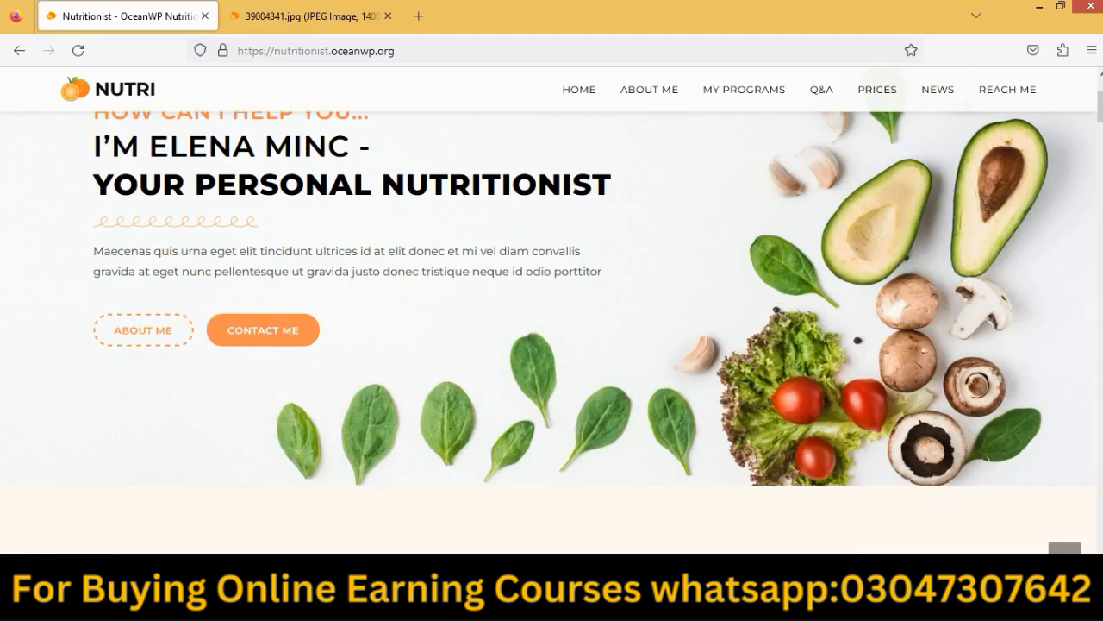
right_click(352, 317)
left_click(434, 533)
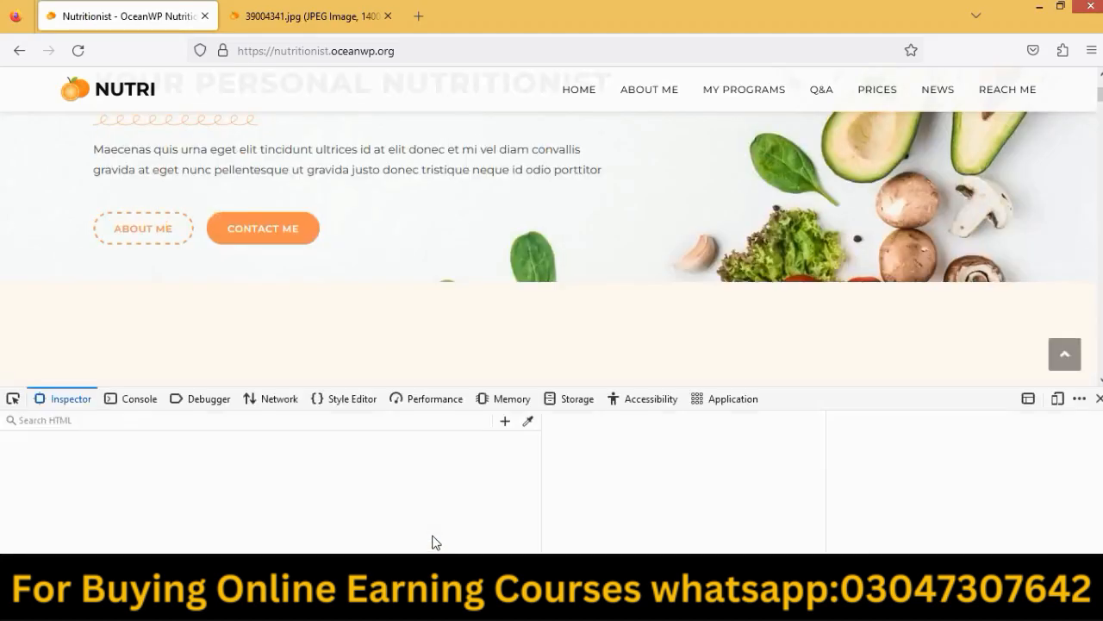
left_click(528, 422)
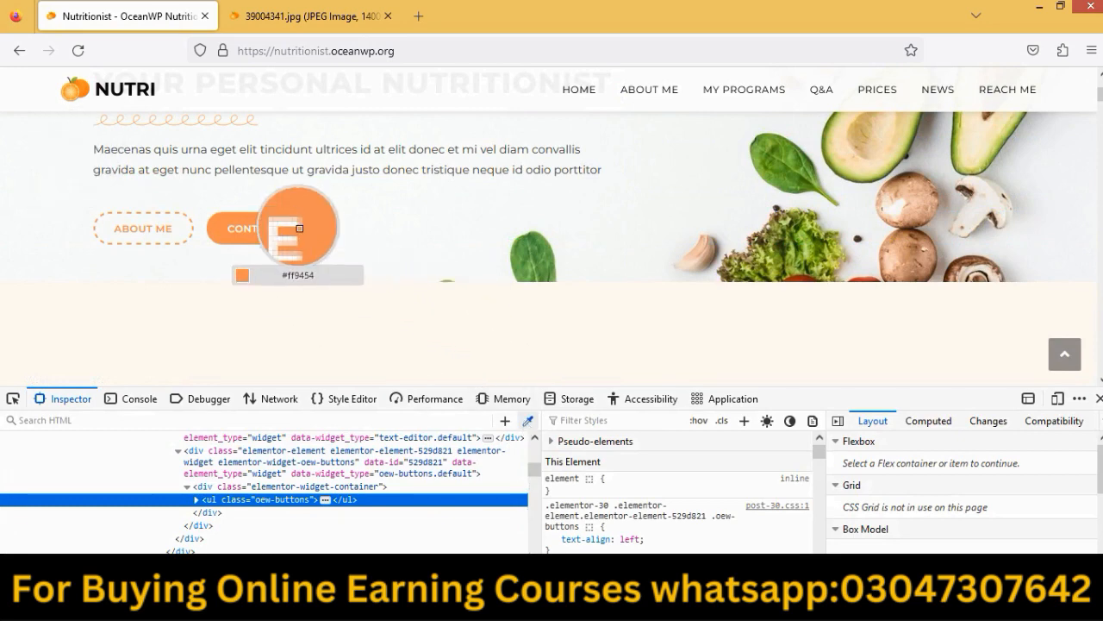
left_click(304, 234)
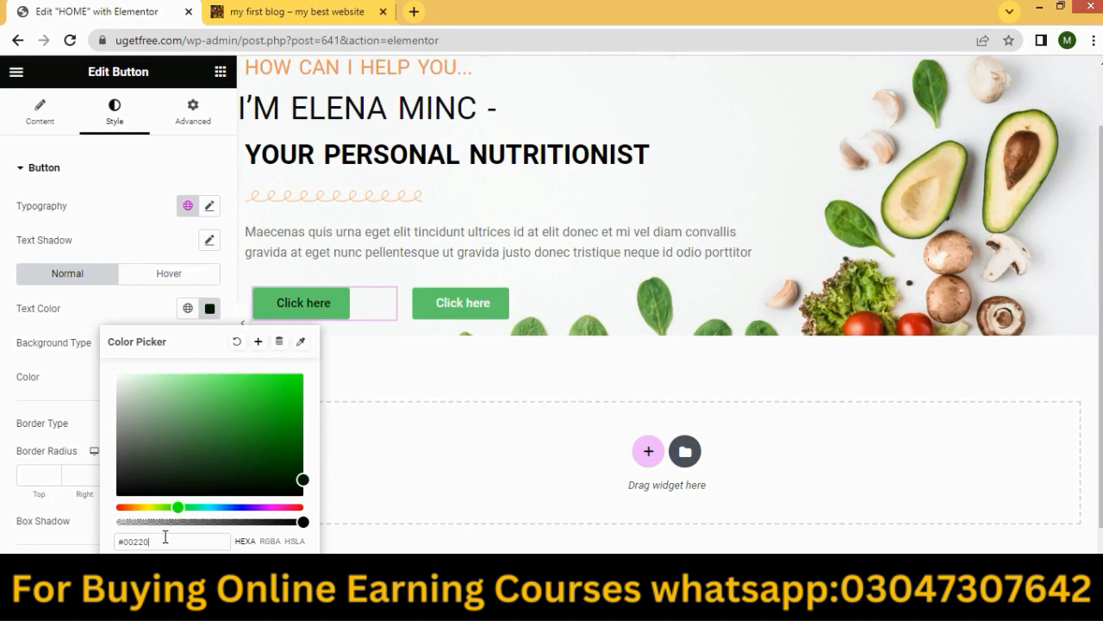
Return to the Elementor editor and set the first button's text color to #ff9454.
key("BackSpace")
key("BackSpace")
key("BackSpace")
key("BackSpace")
key("BackSpace")
key("BackSpace")
key("ctrl+v")
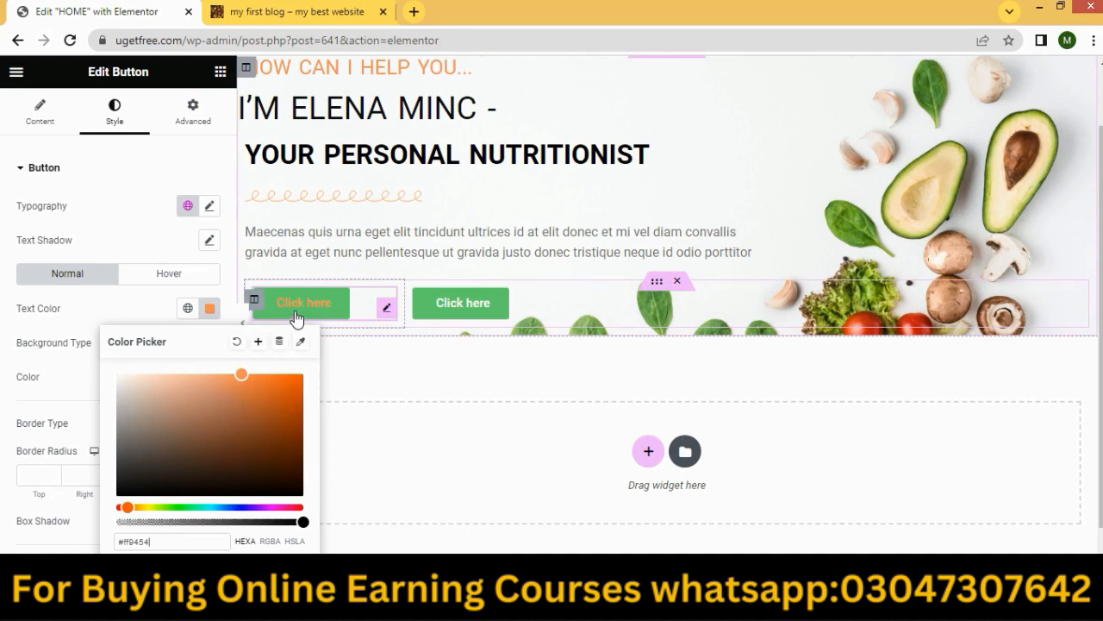
left_click(382, 379)
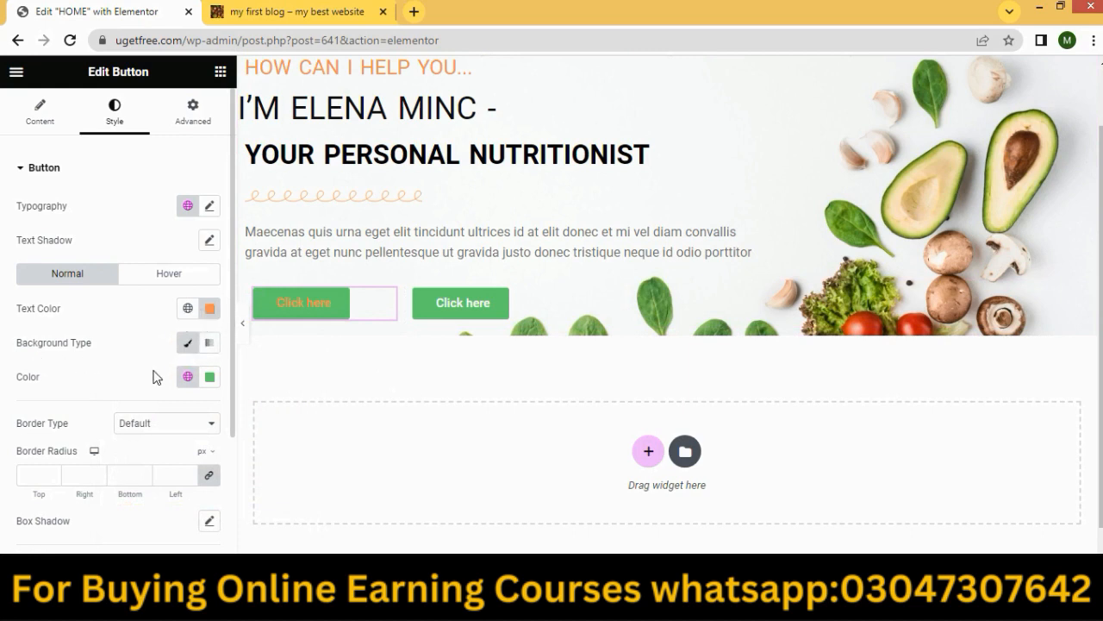
Set the first button's background color to #FFFFFF.
left_click(211, 378)
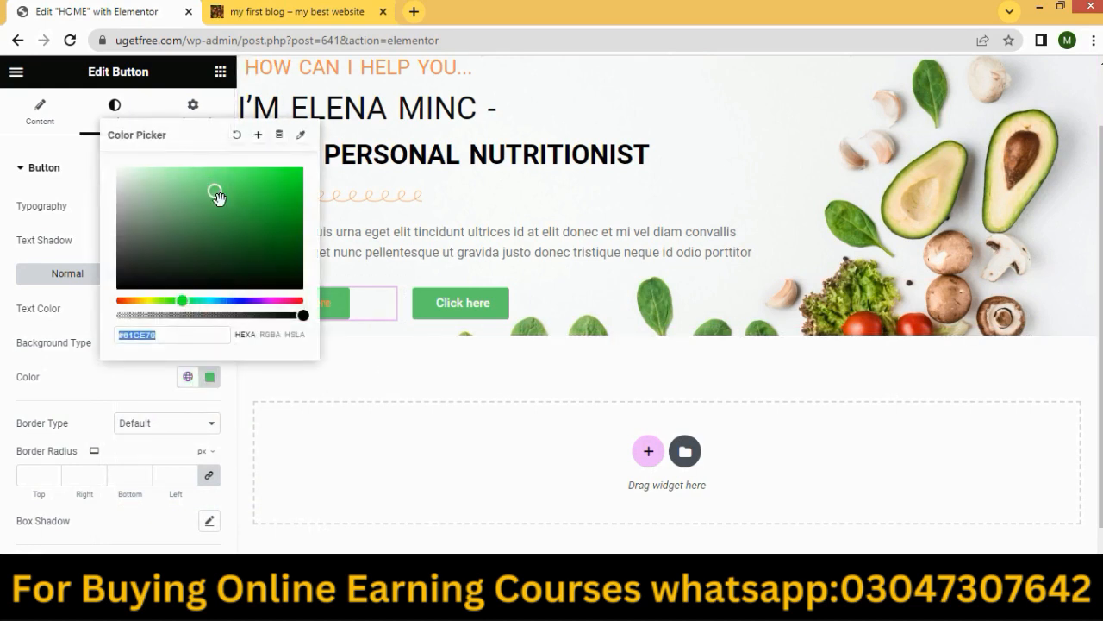
type("#FFFFFF")
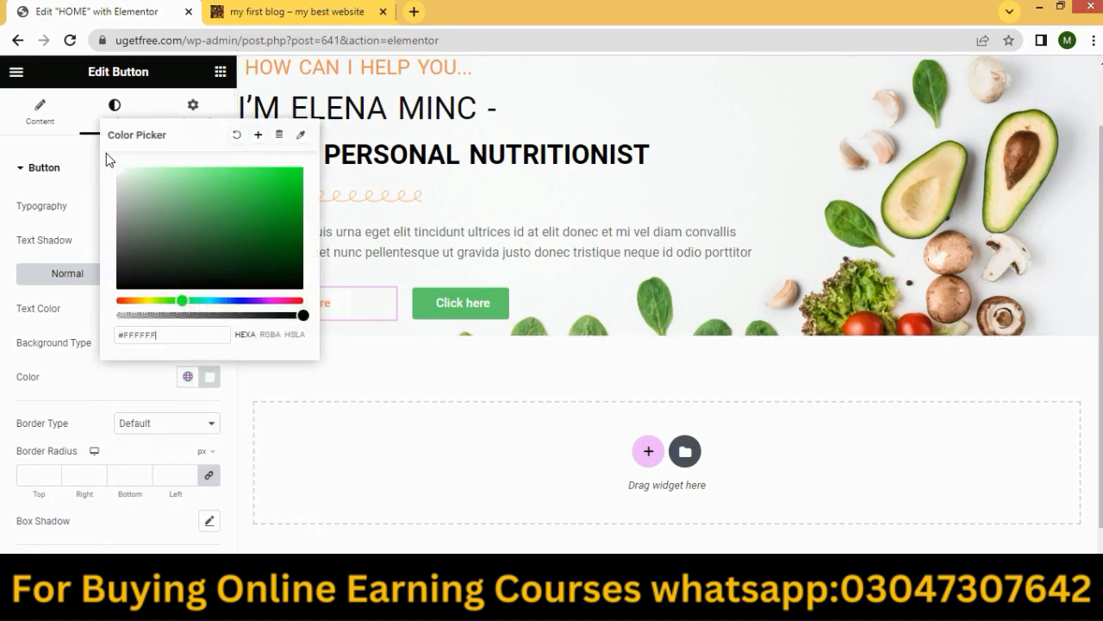
left_click(380, 369)
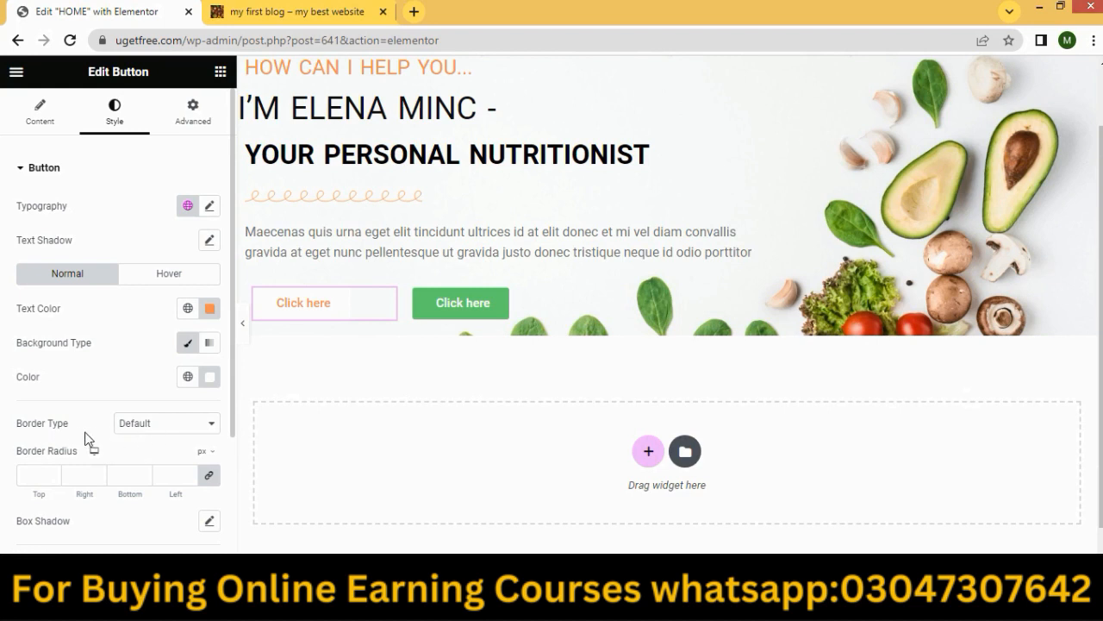
Try the Solid and Double border types on the first button, and settle on Dashed.
left_click(146, 426)
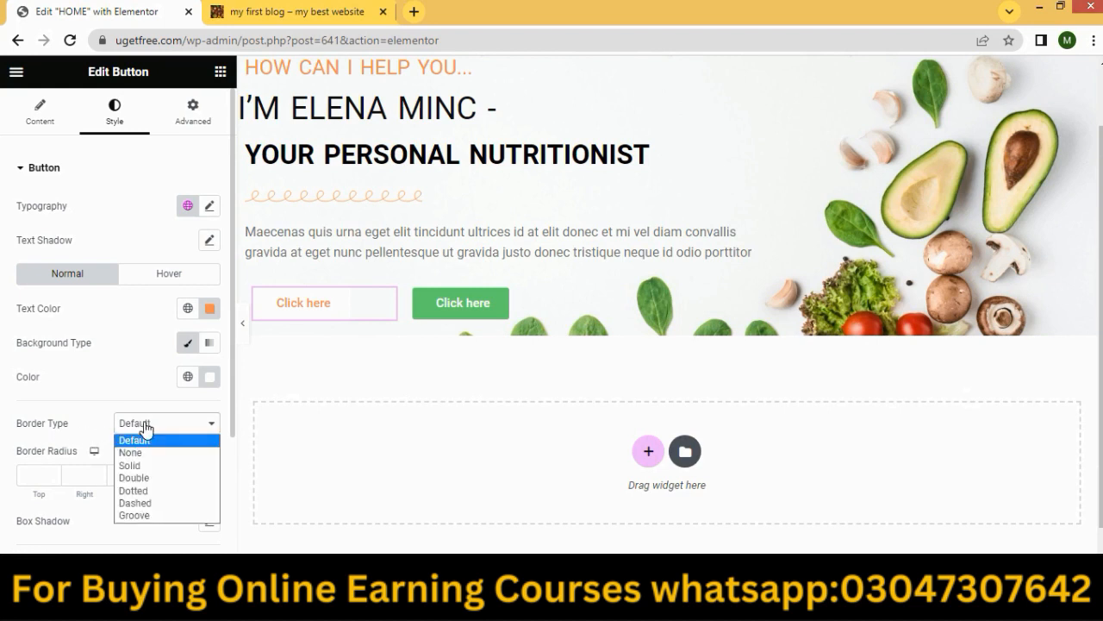
left_click(137, 465)
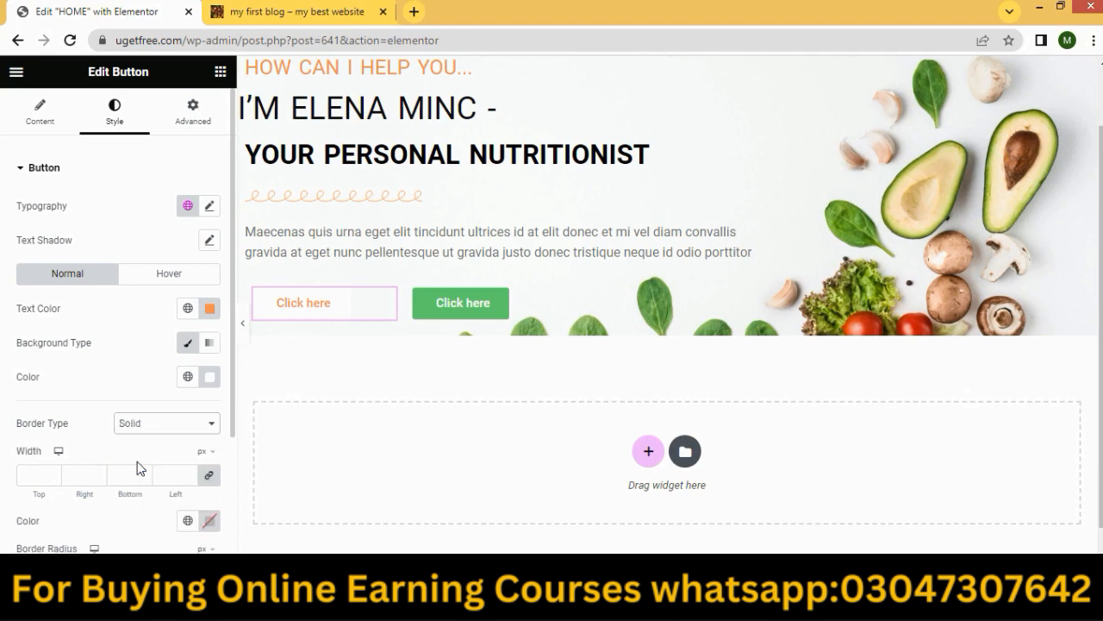
left_click(143, 422)
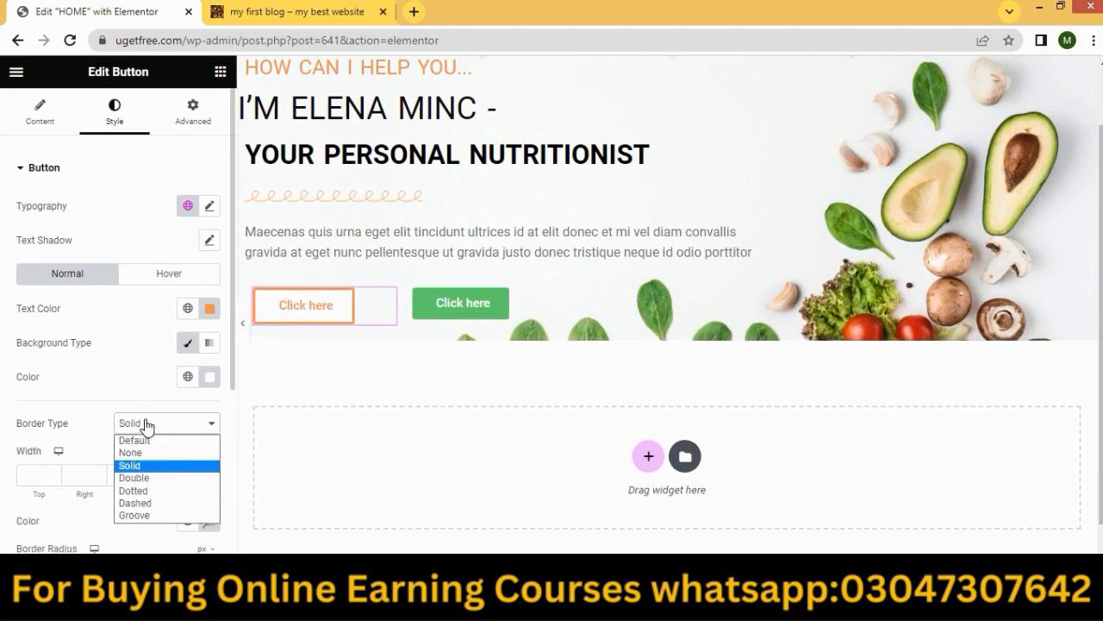
left_click(143, 479)
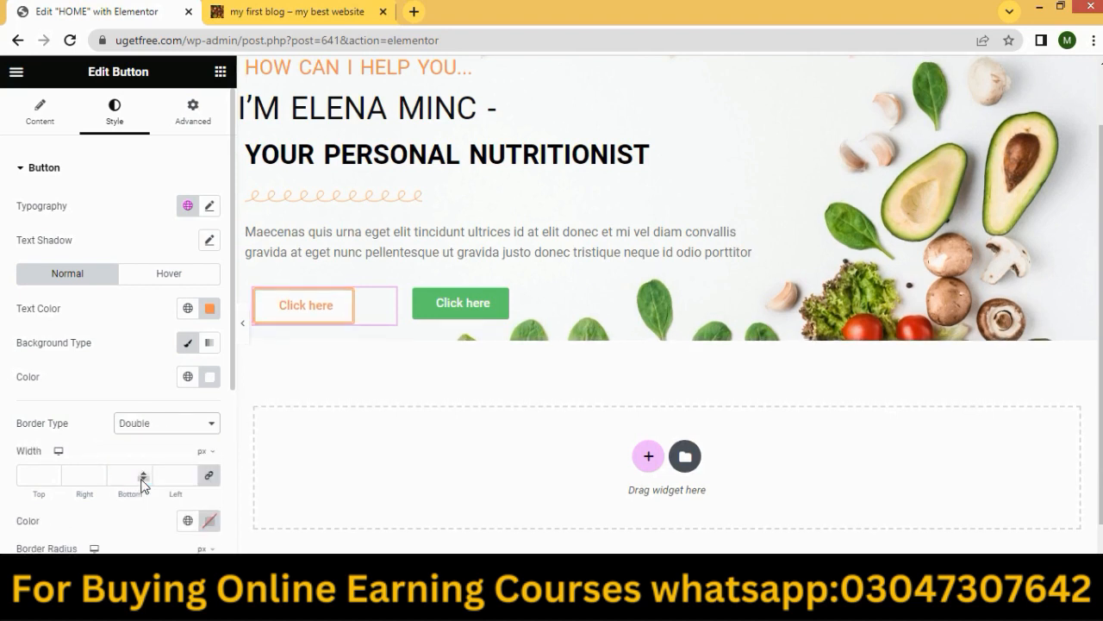
left_click(145, 424)
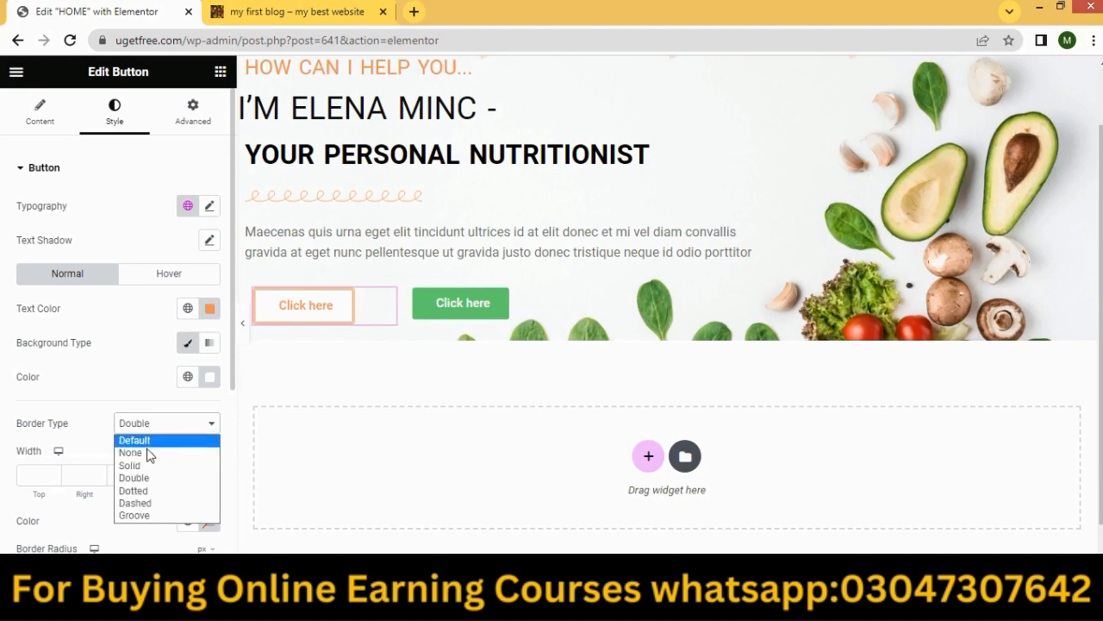
left_click(139, 505)
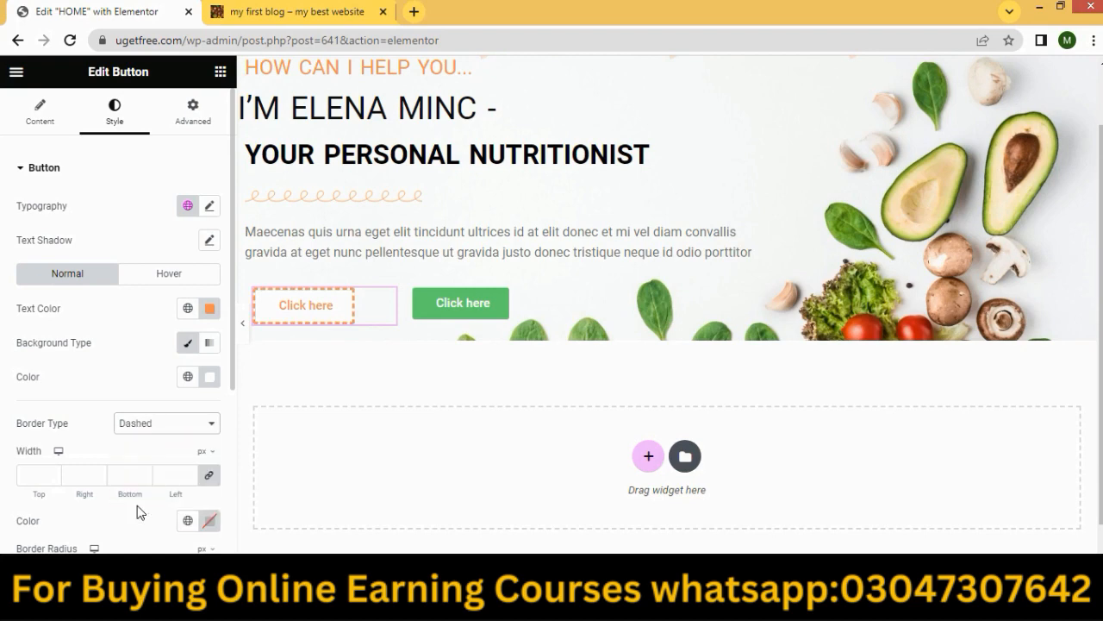
Set the first button's border radius to 20 px on all corners.
left_click(493, 603)
scroll(115, 425, "down", 1)
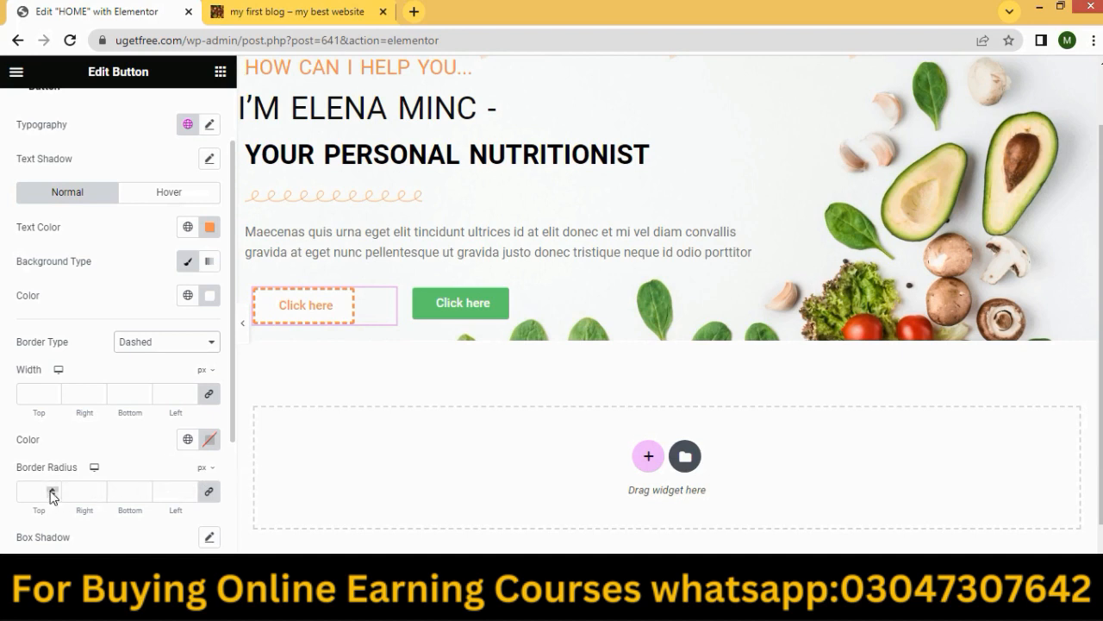
left_click(52, 491)
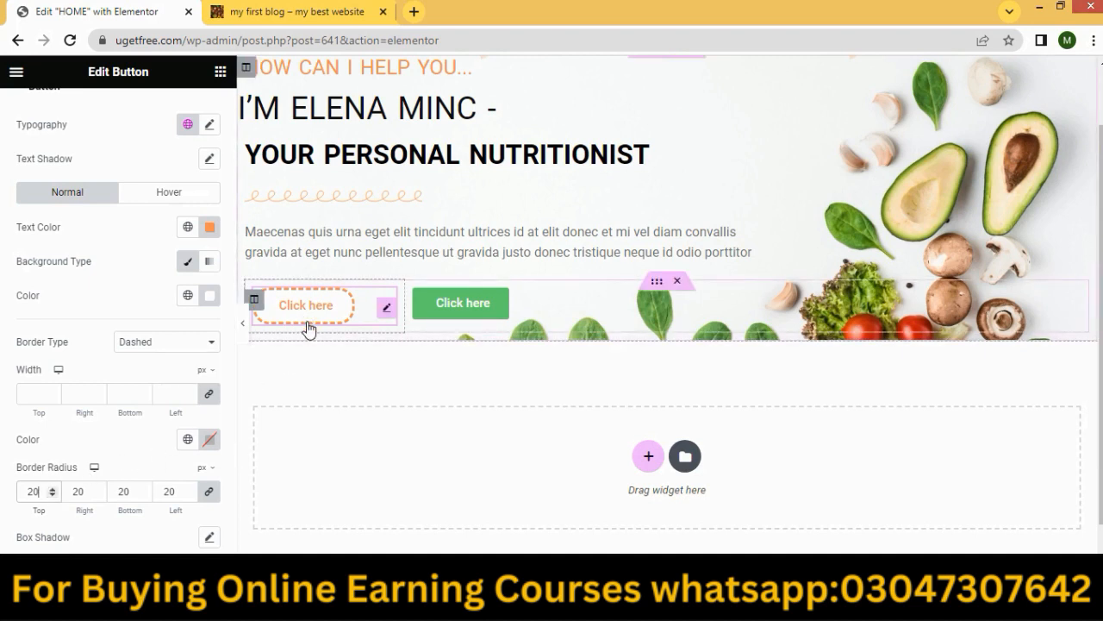
Select the second button and set its text color to white.
left_click(481, 311)
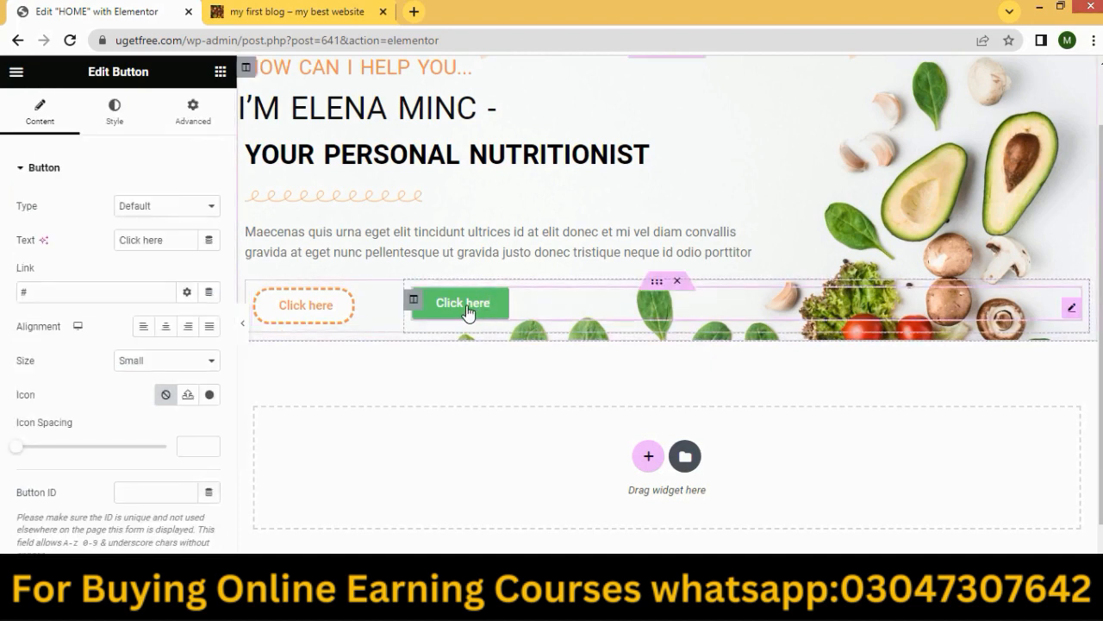
left_click(103, 117)
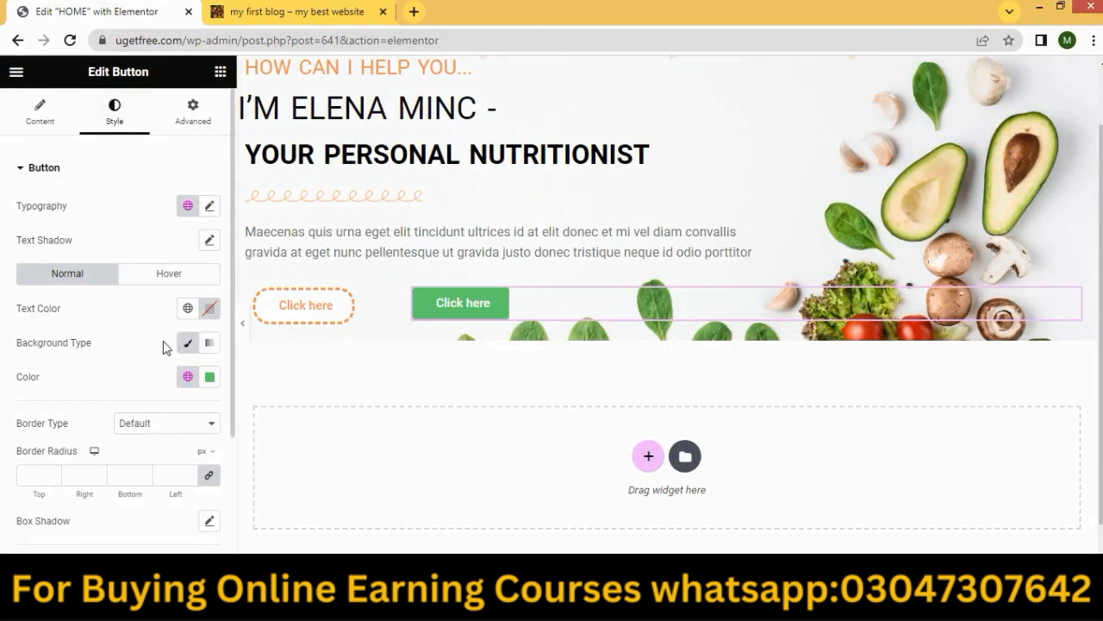
left_click(209, 310)
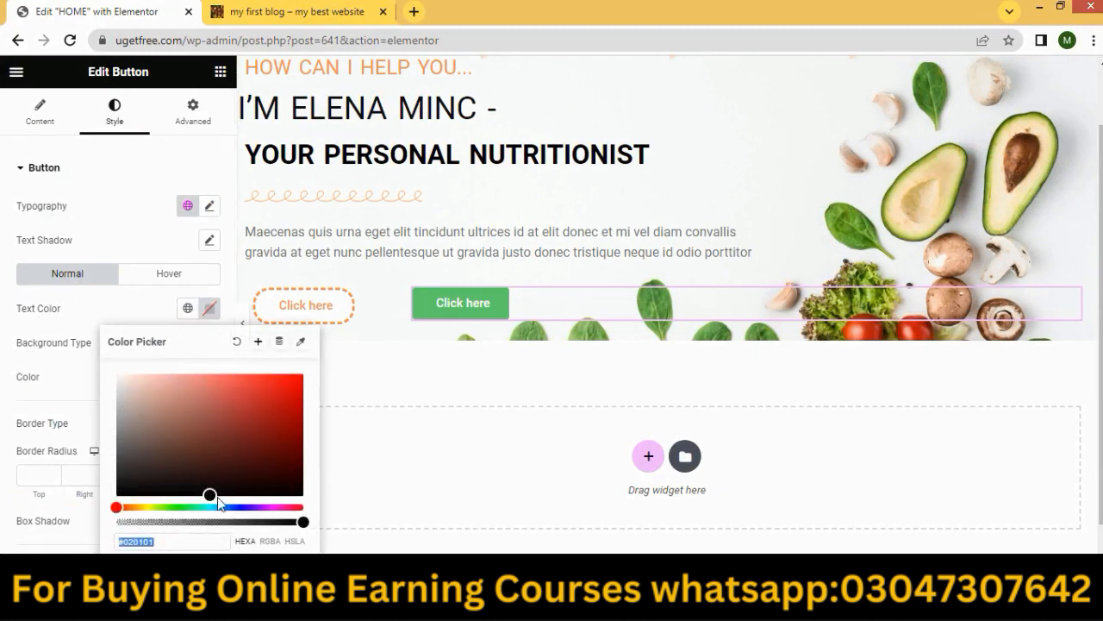
left_click_drag(209, 494, 106, 380)
left_click(367, 387)
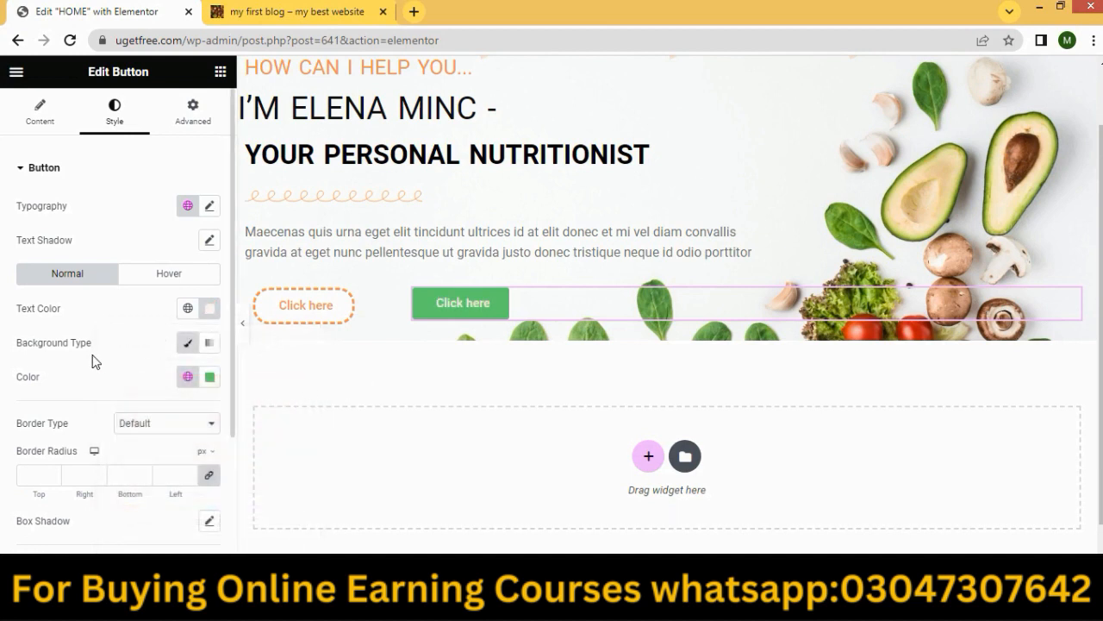
Set the second button's background color to #ff9454.
left_click(209, 377)
left_click(182, 332)
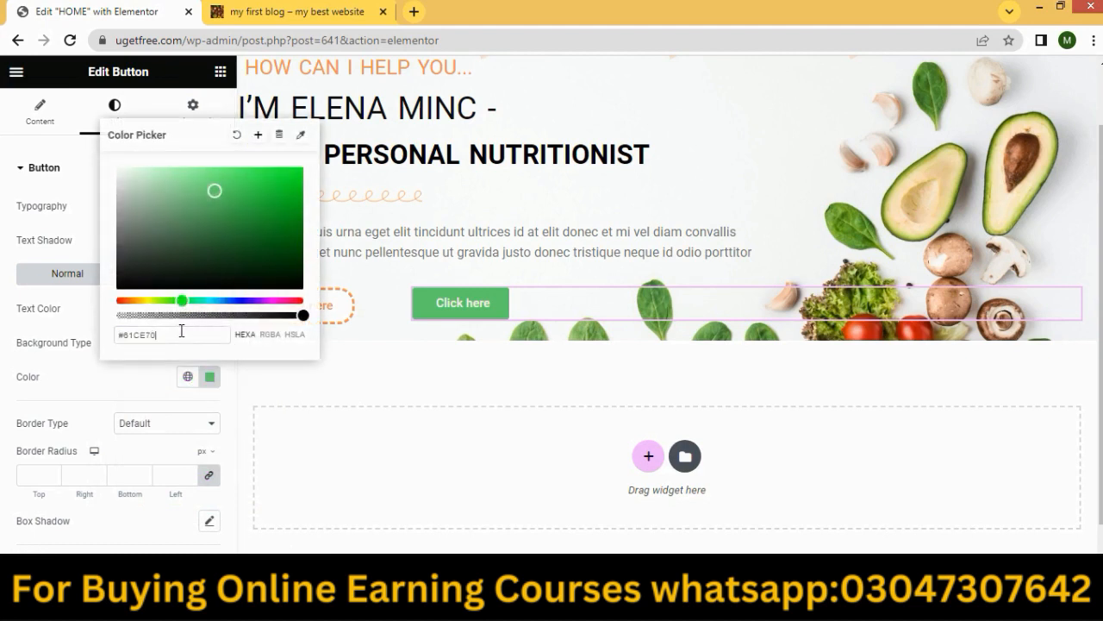
key("BackSpace")
key("BackSpace")
key("BackSpace")
key("BackSpace")
key("BackSpace")
key("BackSpace")
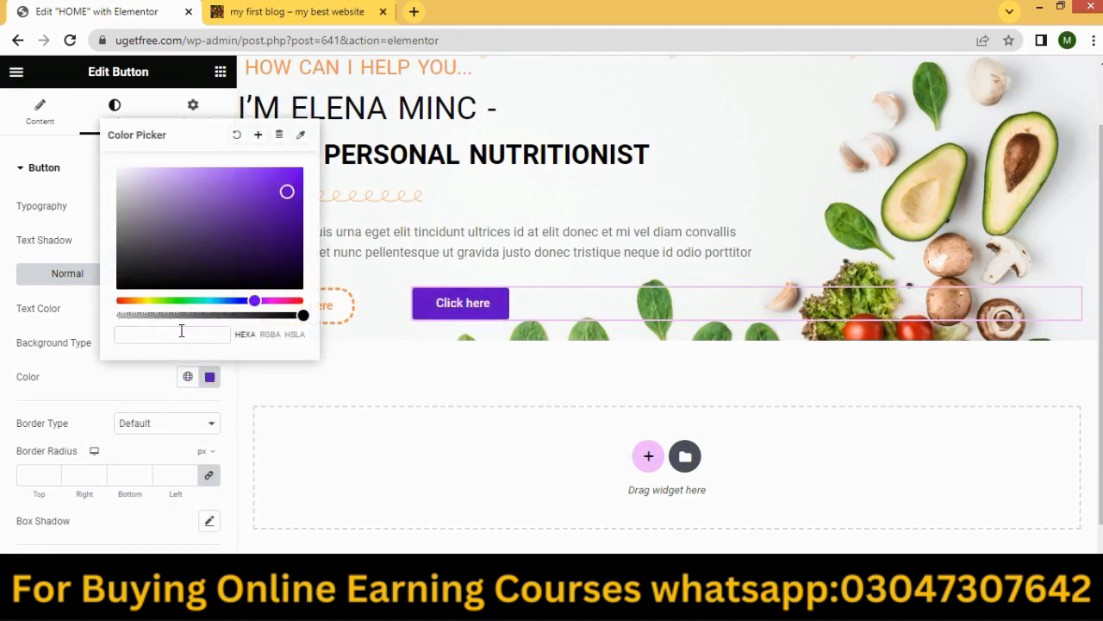
type("#ff9454")
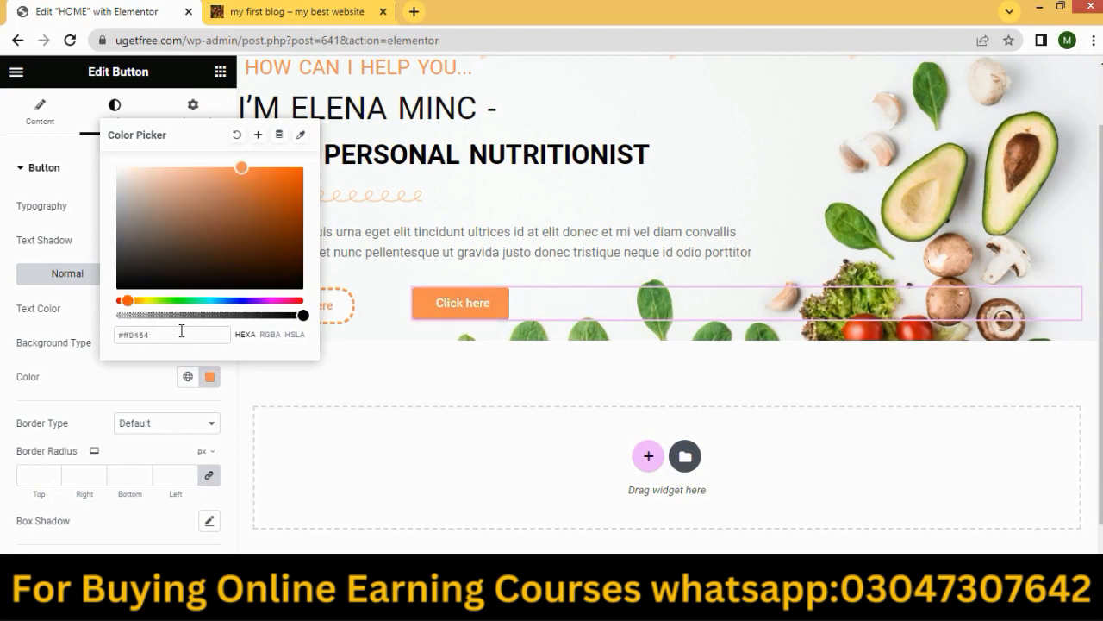
left_click(390, 385)
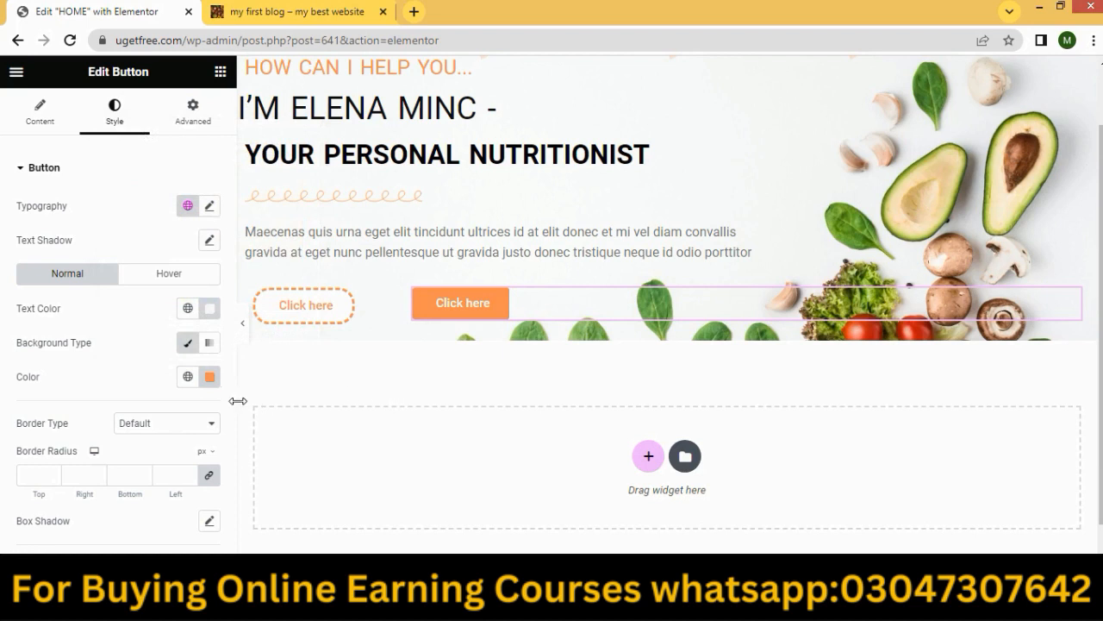
Give the second button a Dashed border with a width of 5 px on all sides.
scroll(118, 400, "down", 1)
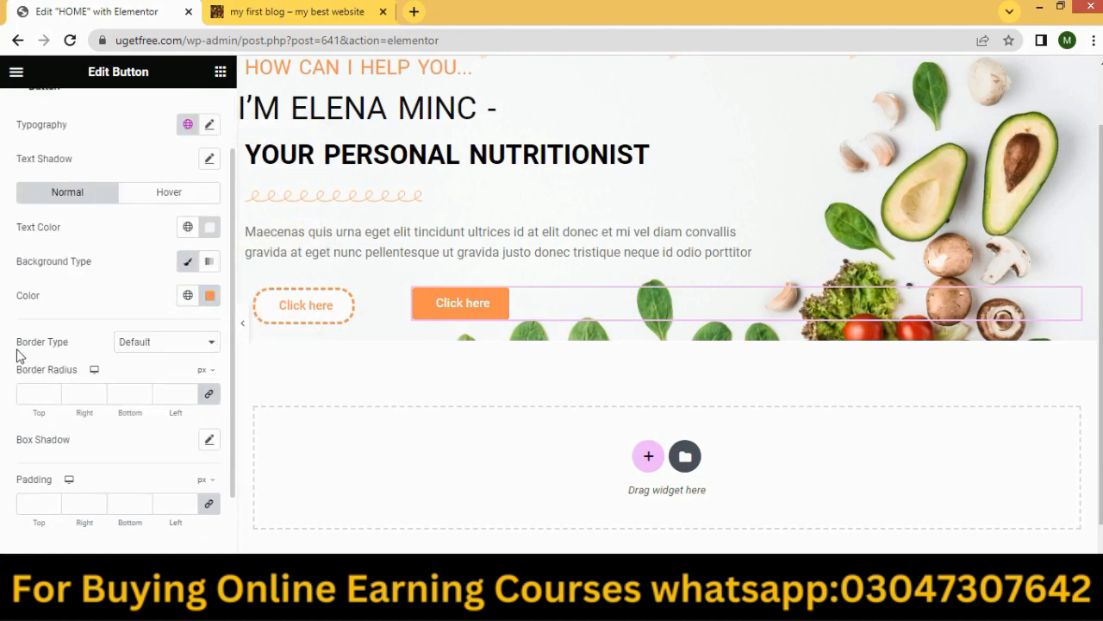
left_click(131, 345)
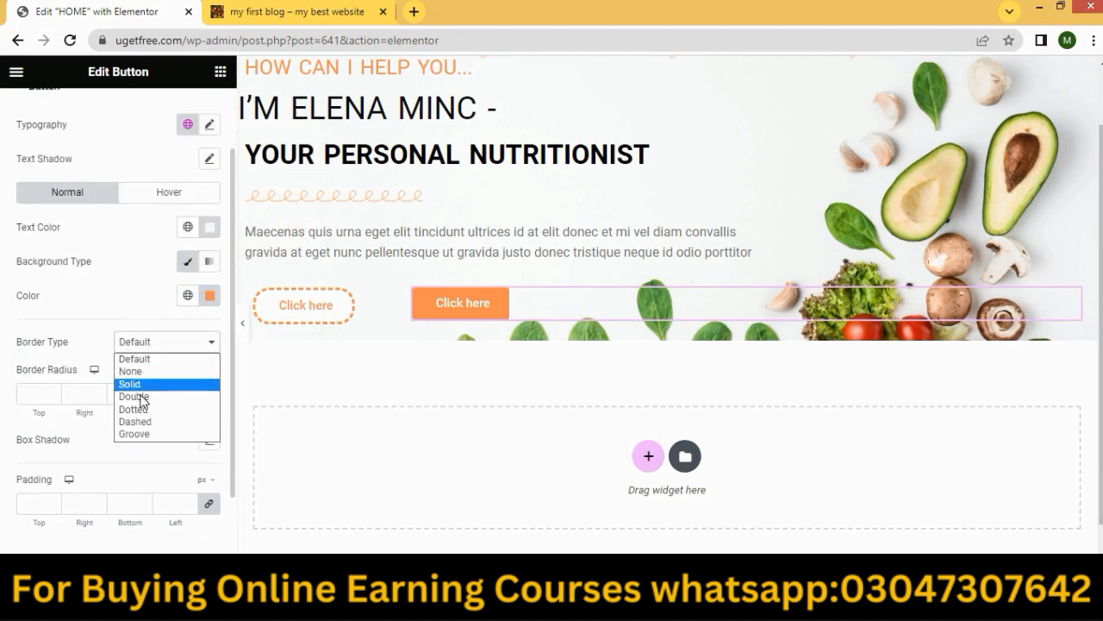
left_click(135, 422)
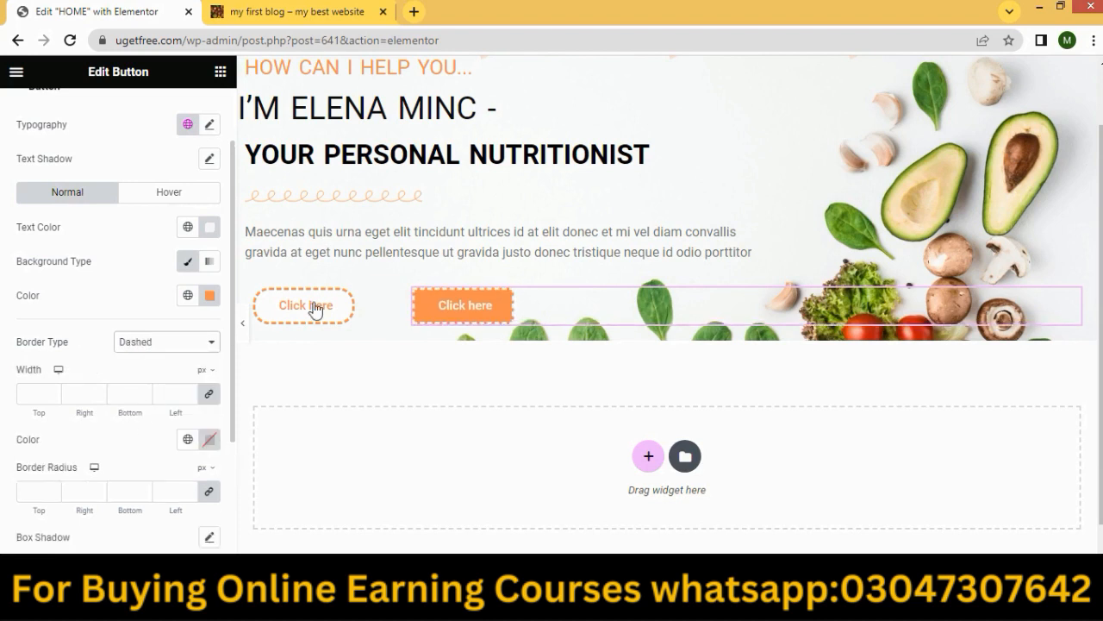
left_click(52, 391)
left_click(52, 391)
left_click(52, 390)
left_click(52, 391)
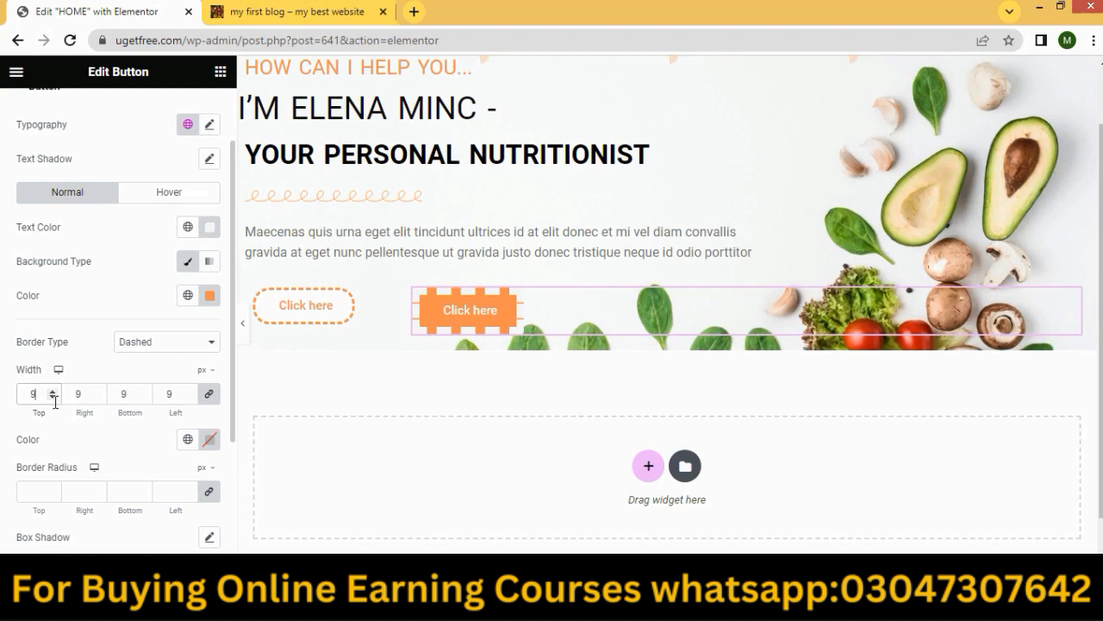
left_click(51, 398)
left_click(52, 398)
left_click(51, 397)
left_click(52, 397)
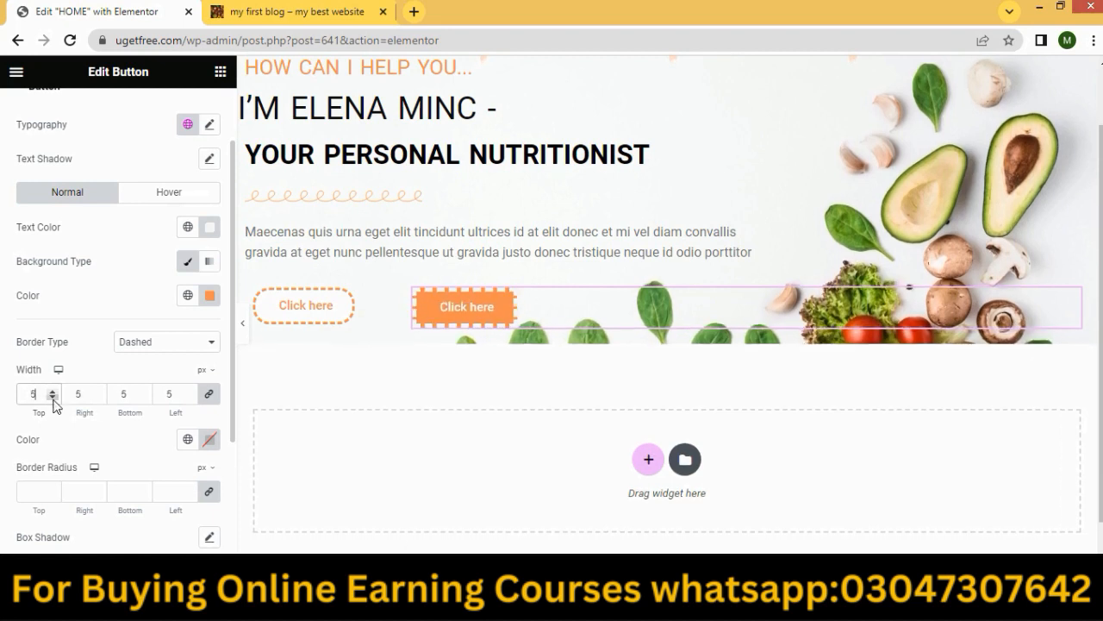
Set the second button's border width to 0 px on all sides.
left_click(52, 397)
left_click(52, 398)
left_click(52, 397)
left_click(51, 397)
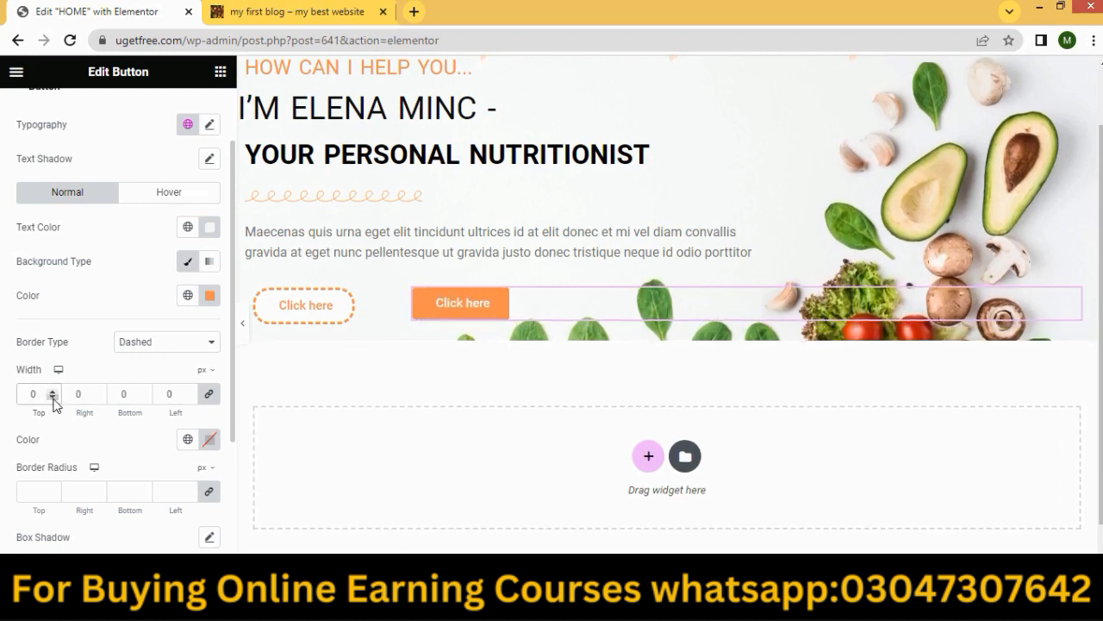
Set the second button's border radius to 10 px on all corners.
left_click(51, 492)
type("3")
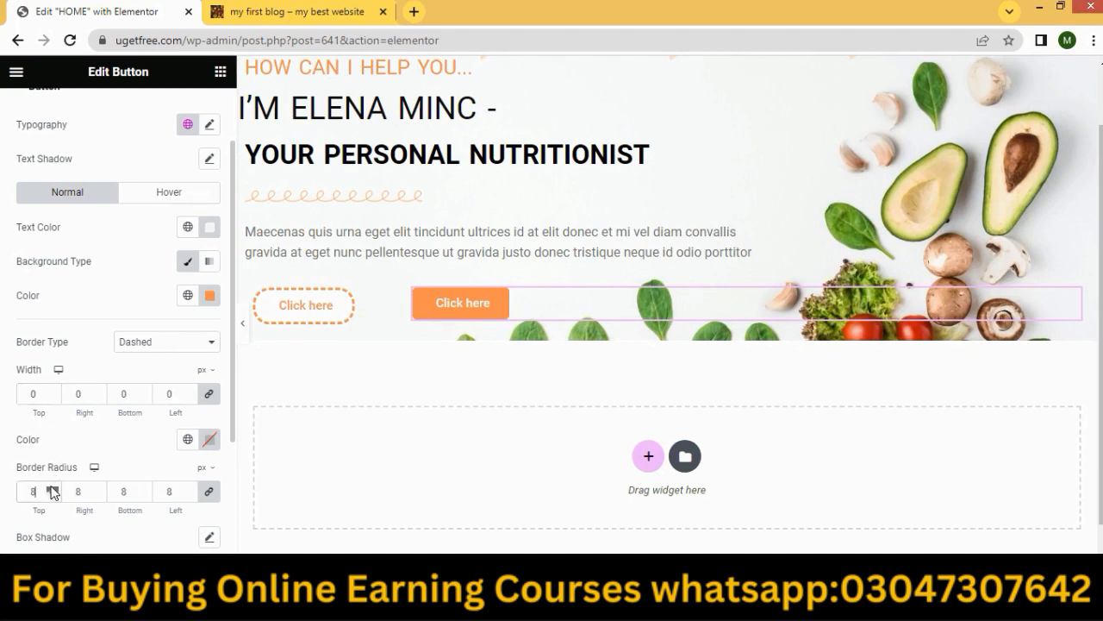
left_click(52, 489)
scroll(102, 421, "down", 1)
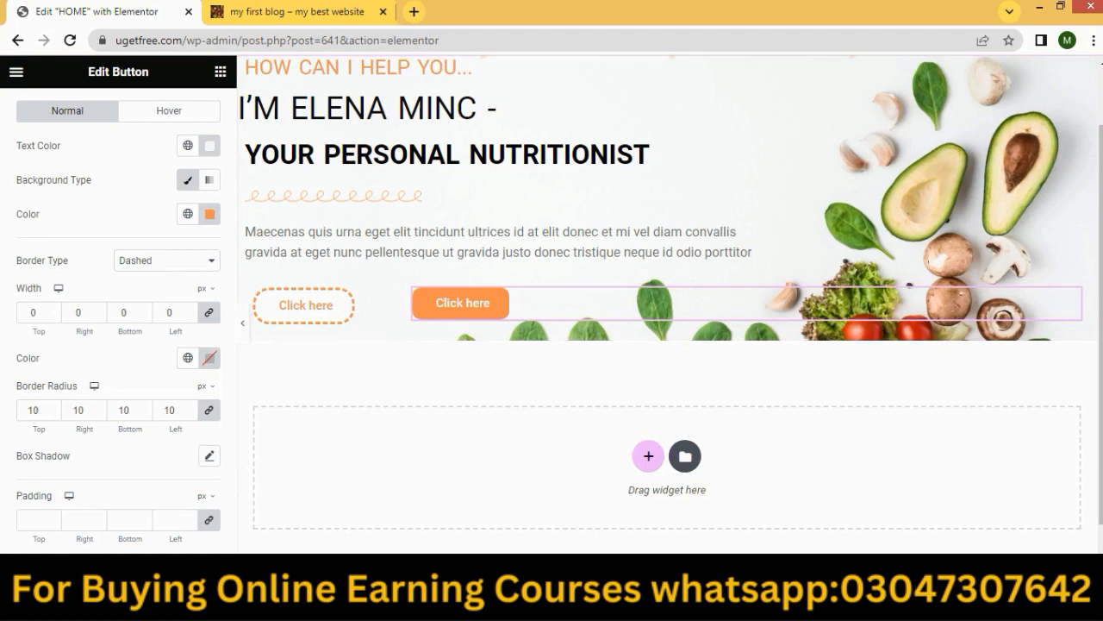
Reload the live homepage to check both hero buttons, and return to the Elementor editor.
left_click(250, 11)
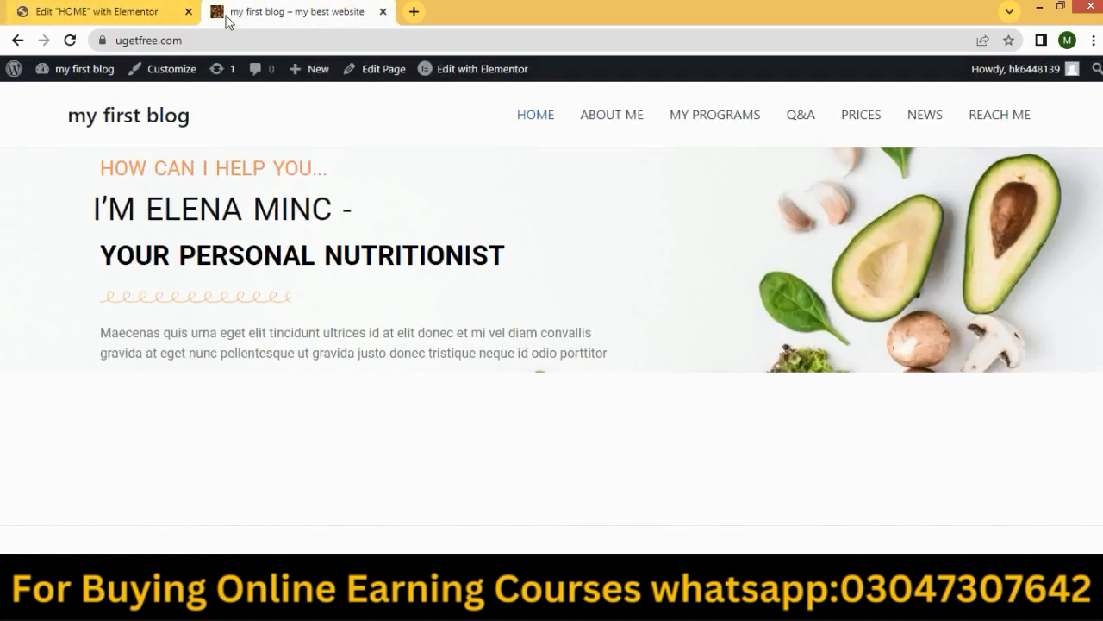
left_click(67, 41)
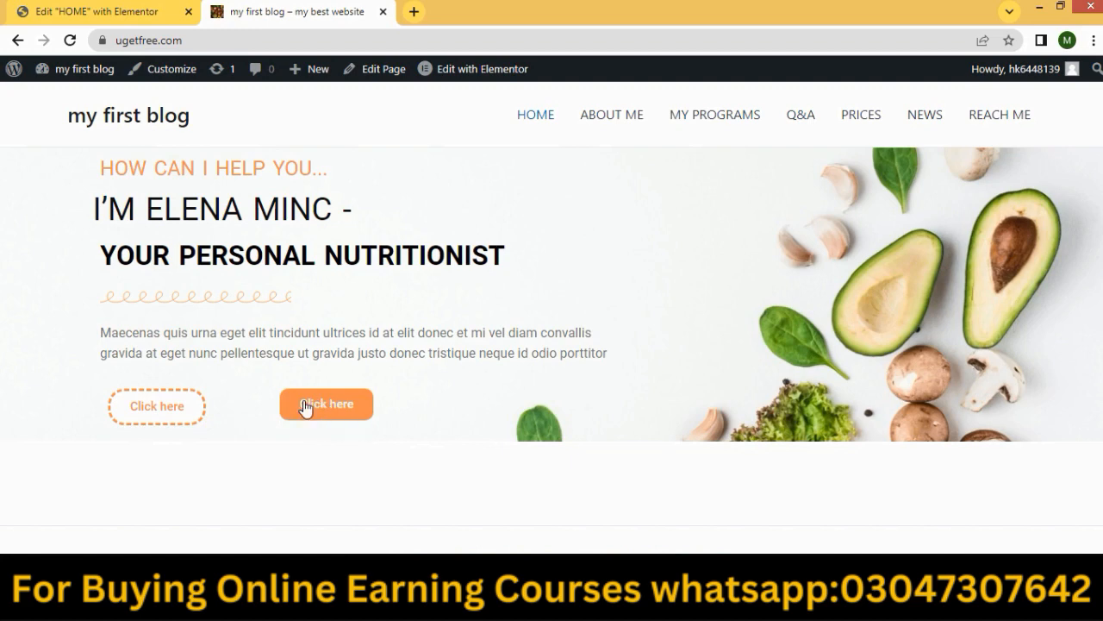
left_click(95, 6)
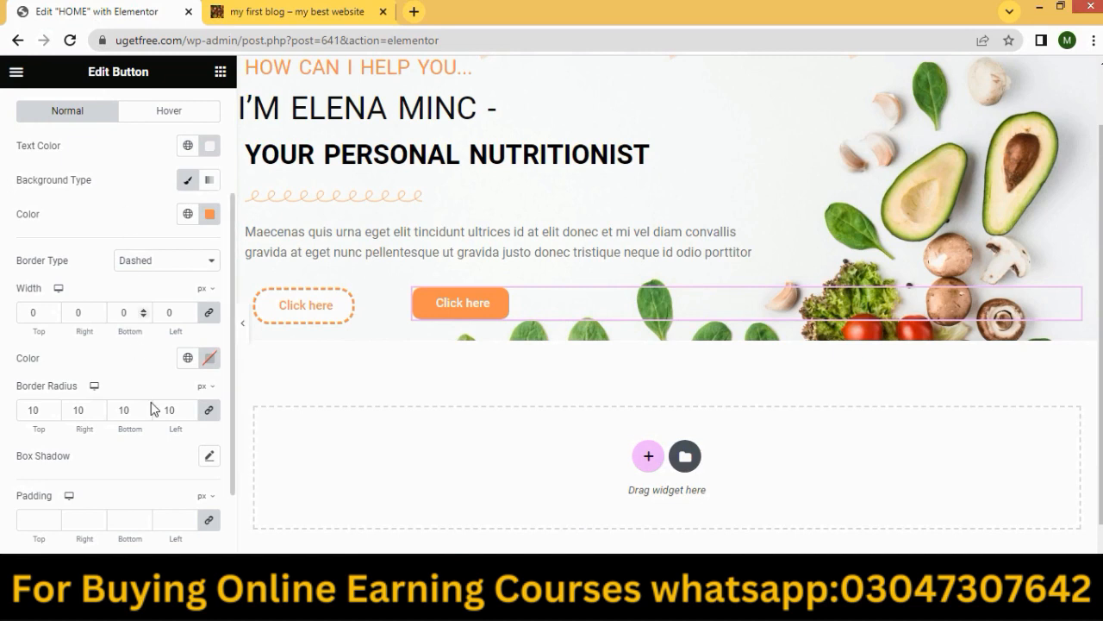
Set the second button's typography size to 21 px.
scroll(77, 512, "down", 1)
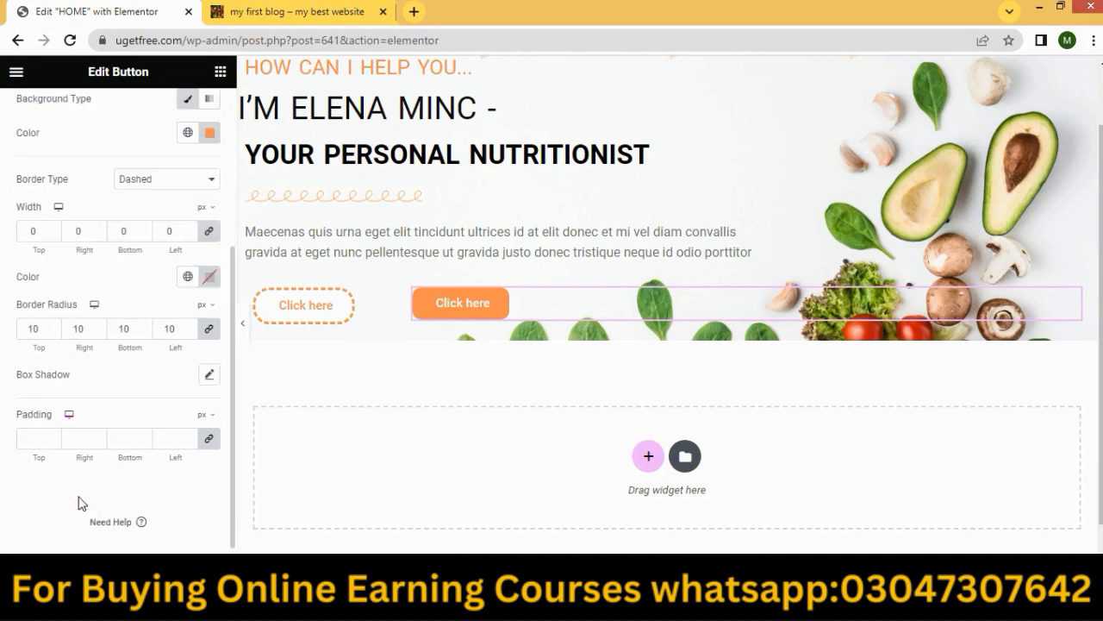
scroll(176, 397, "up", 2)
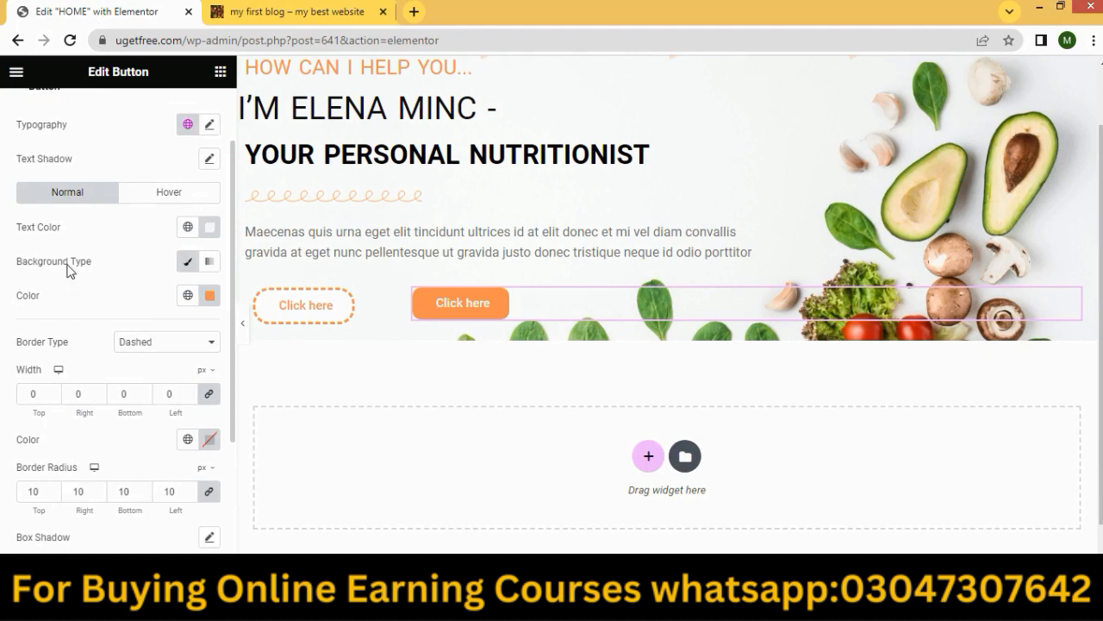
scroll(86, 177, "up", 2)
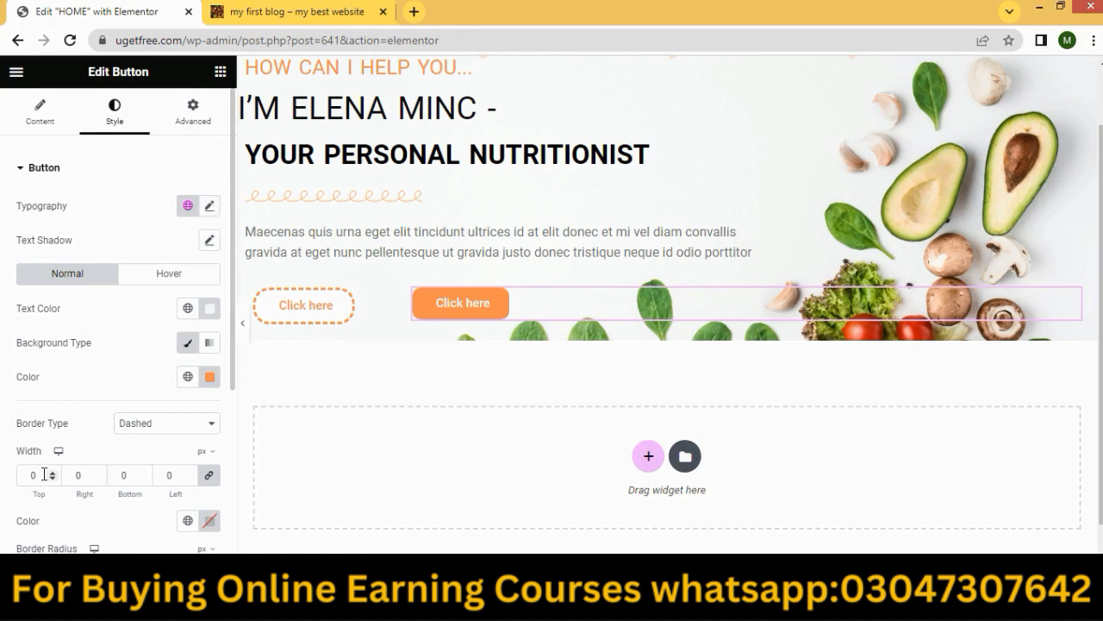
scroll(45, 472, "down", 1)
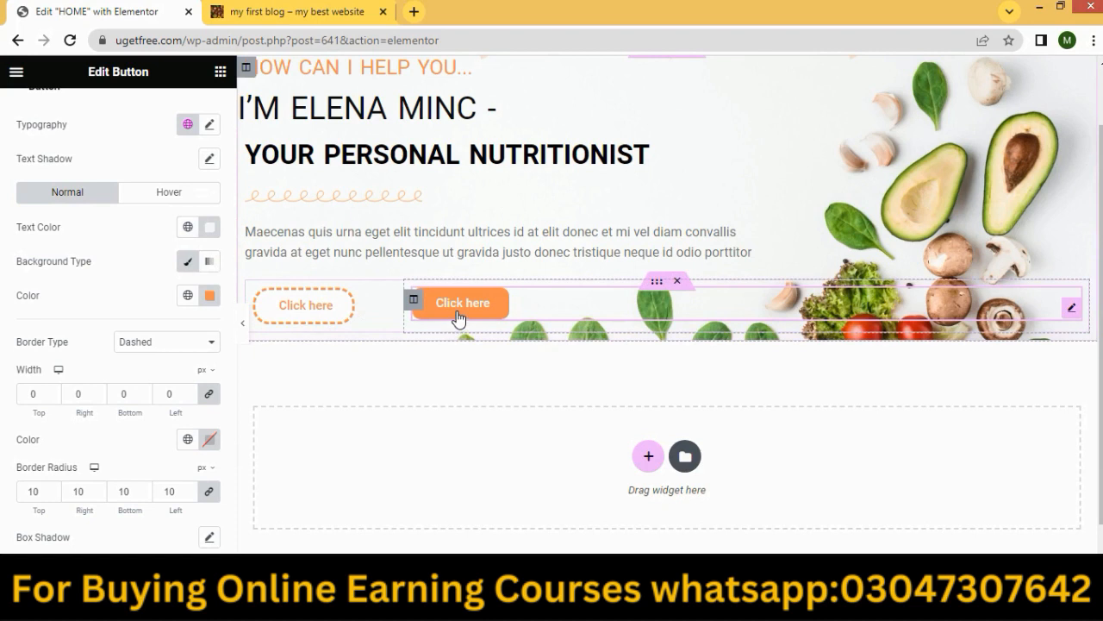
left_click(210, 125)
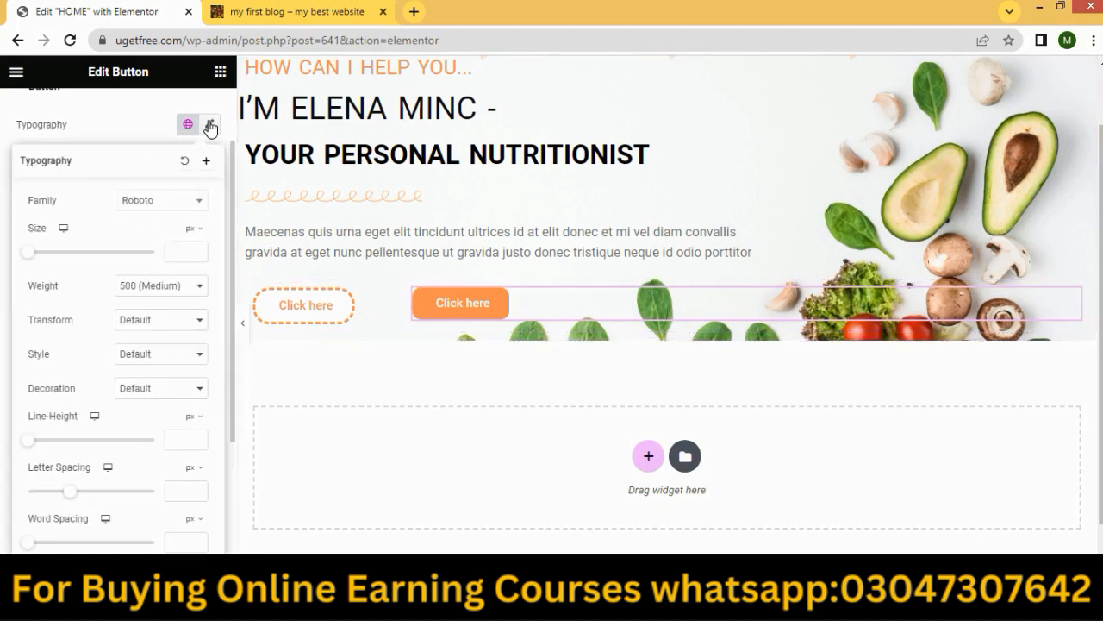
left_click(457, 307)
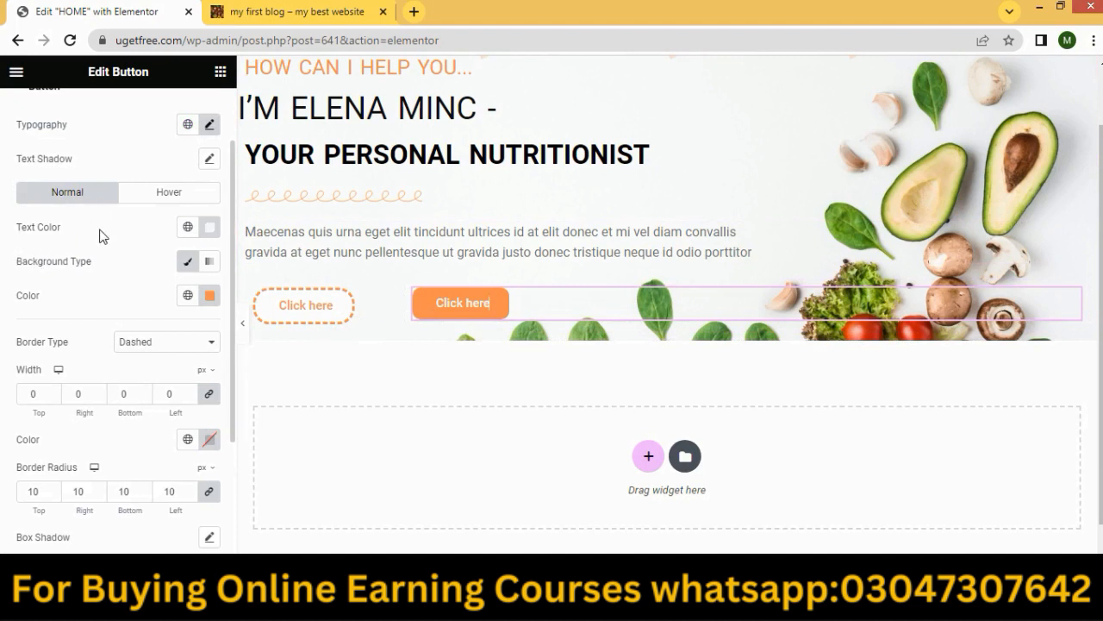
scroll(148, 245, "up", 2)
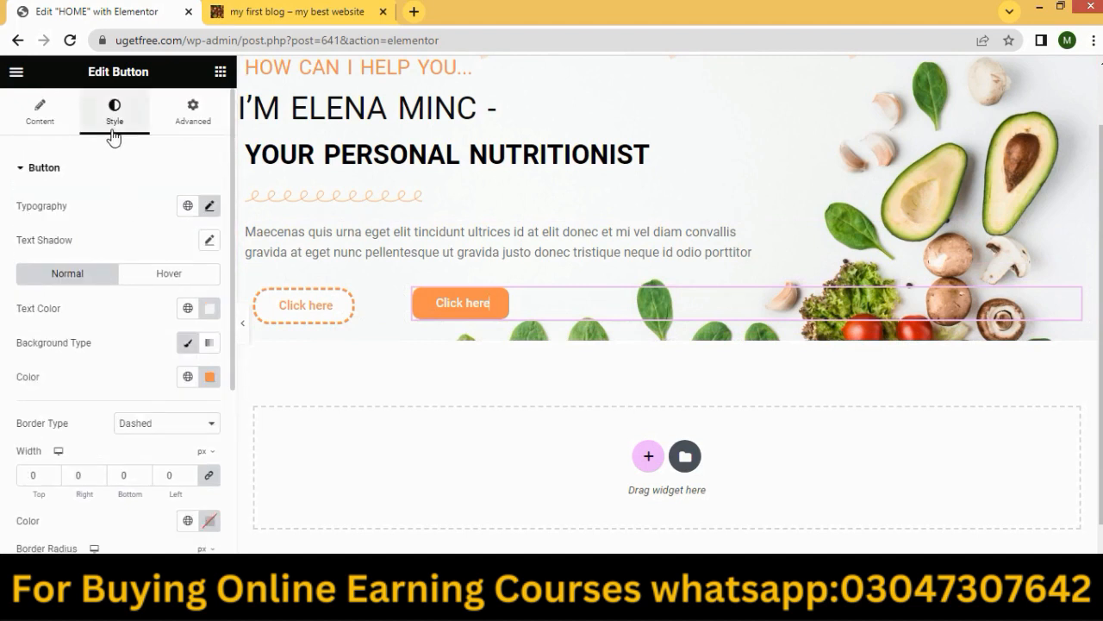
left_click(209, 206)
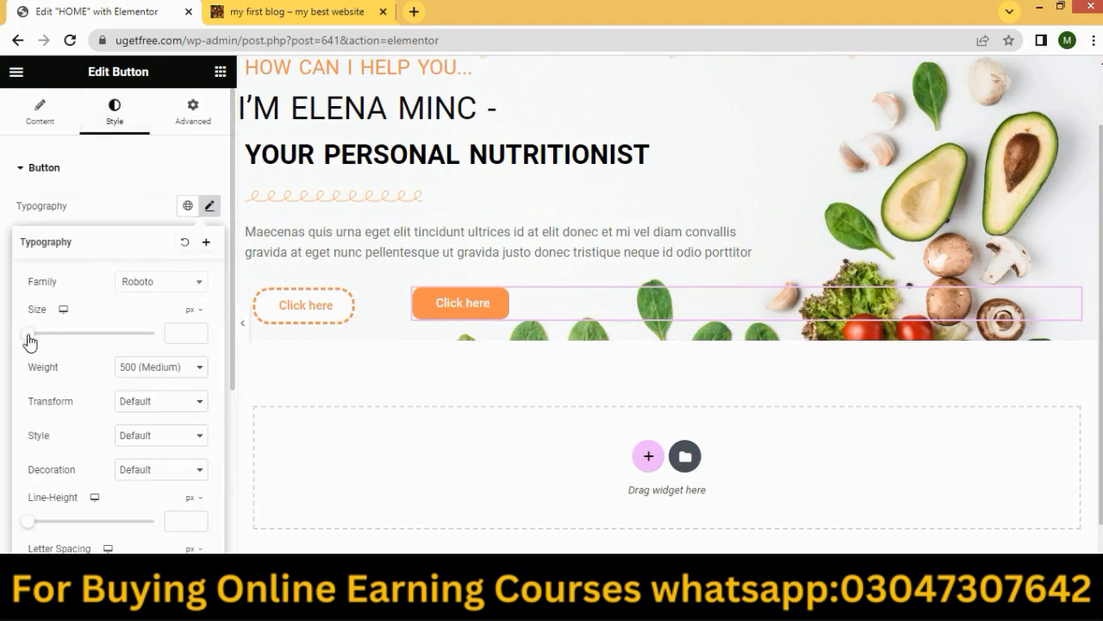
left_click(30, 340)
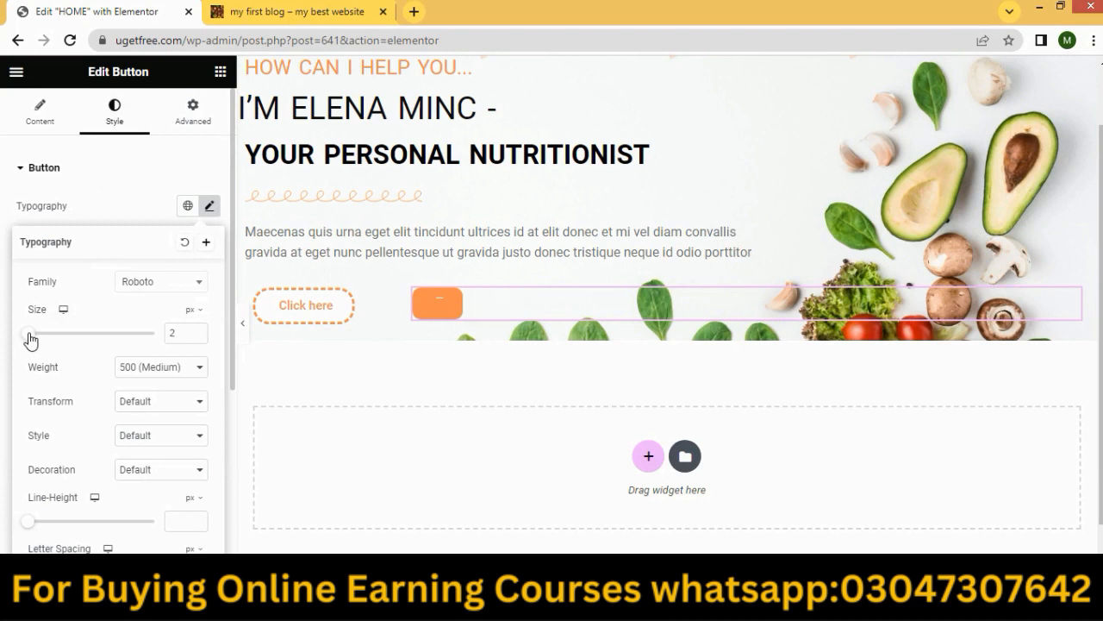
mouse_move(31, 339)
left_mouse_down()
mouse_move(20, 339)
mouse_move(42, 341)
left_mouse_up()
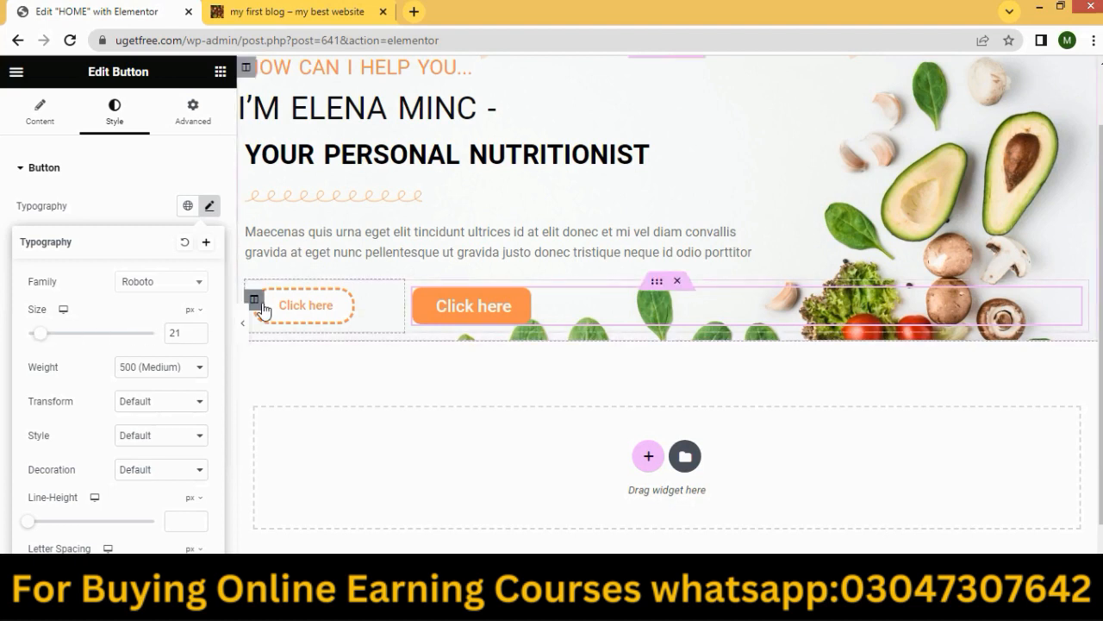
Select the first button and set its typography size to 18 px.
left_click(257, 302)
left_click(112, 114)
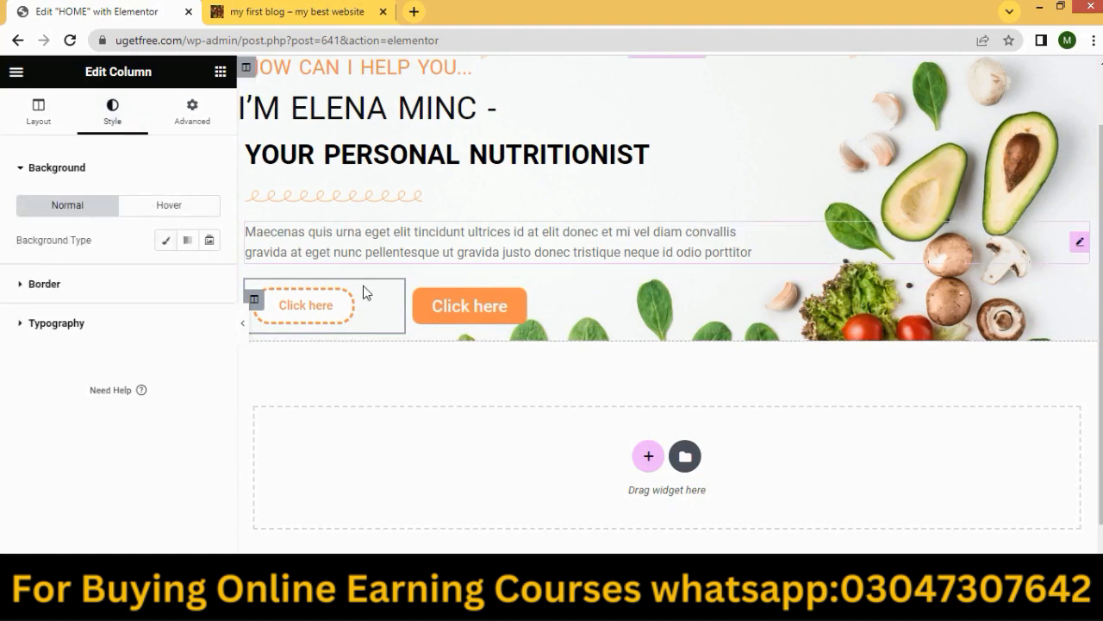
left_click(362, 316)
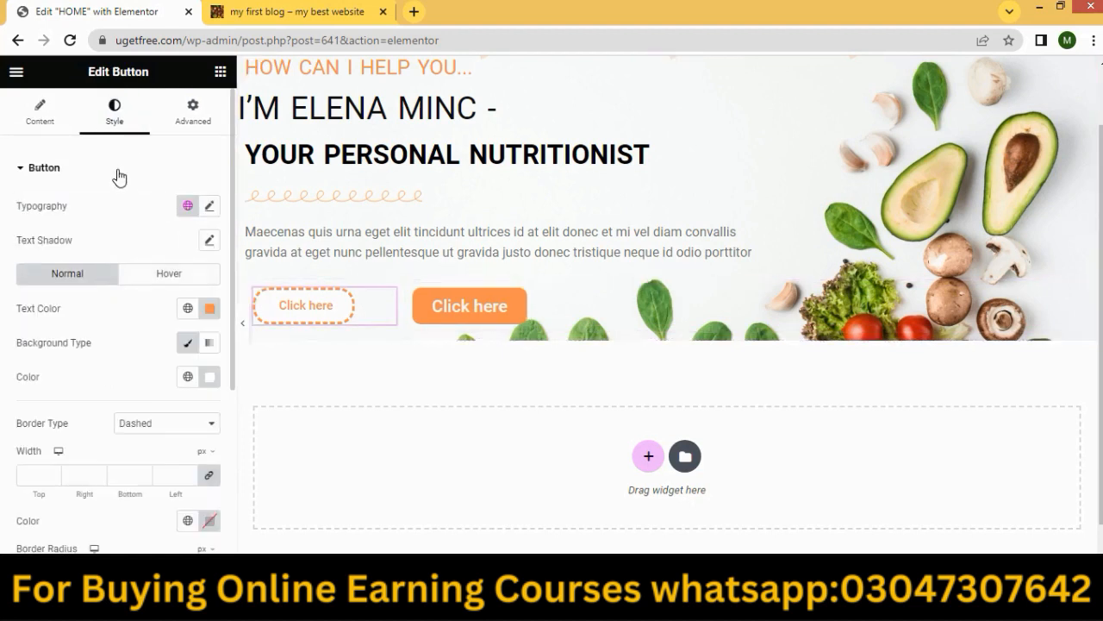
left_click(208, 206)
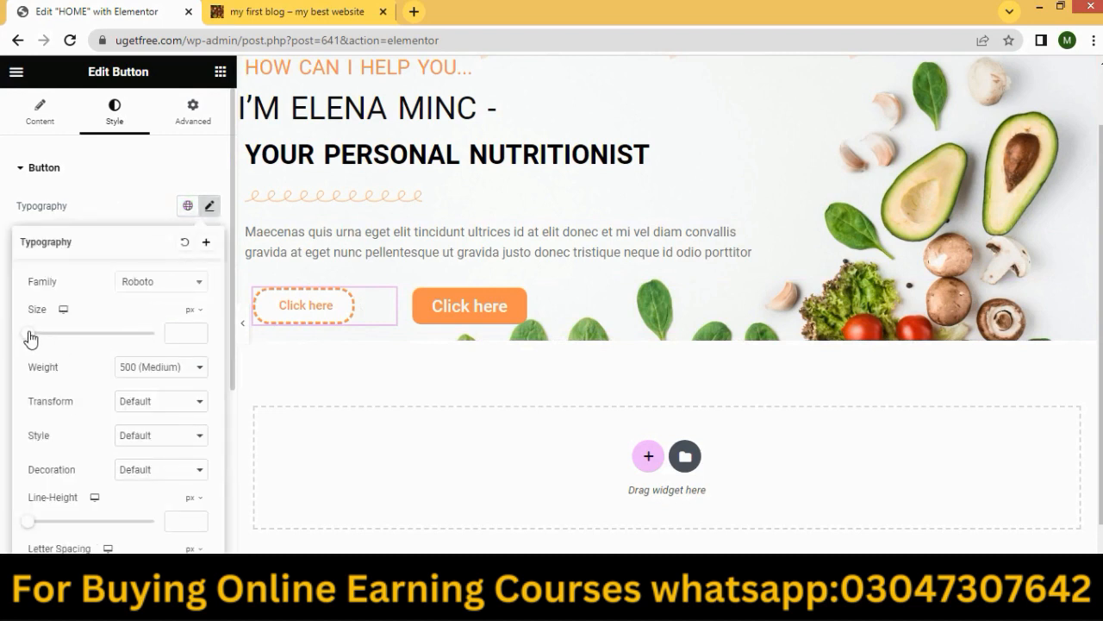
left_click_drag(29, 333, 41, 337)
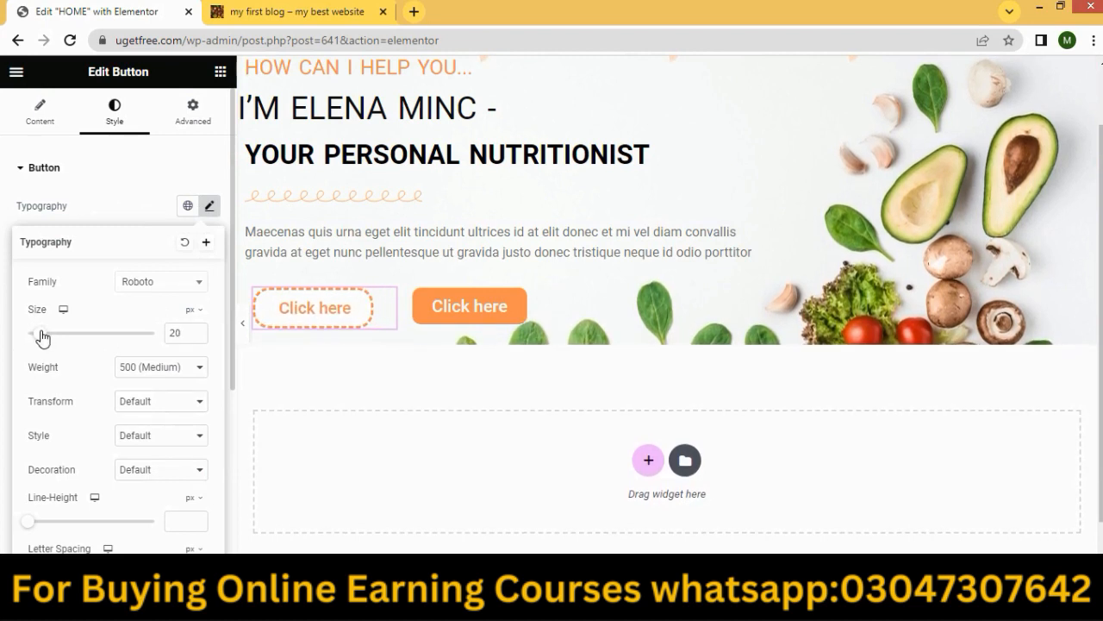
left_click_drag(41, 336, 41, 337)
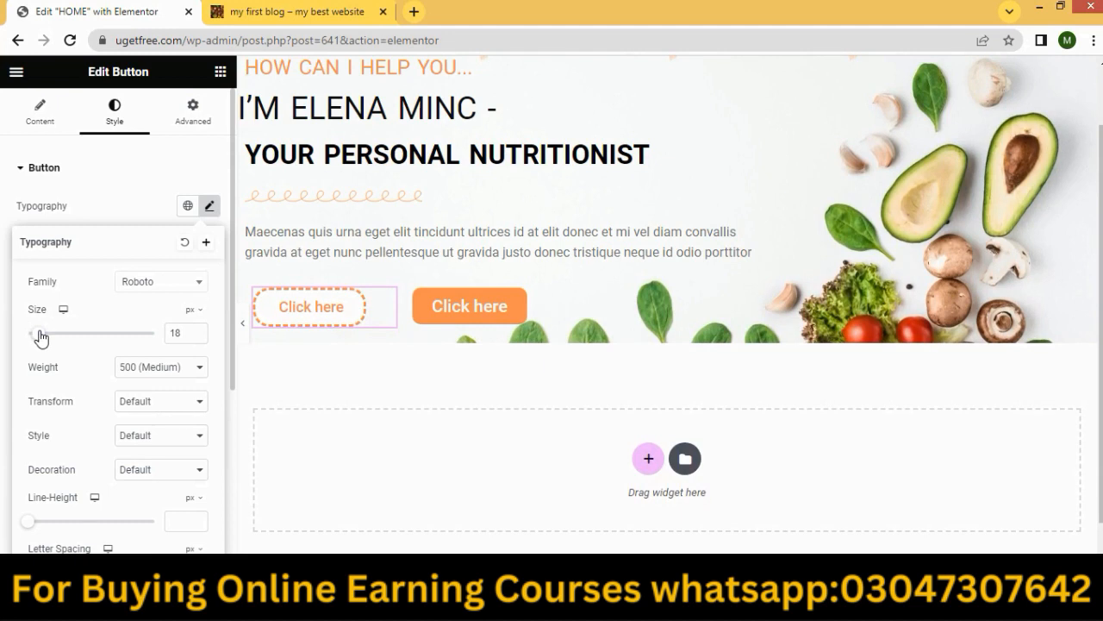
Switch to the Nutritionist demo in Firefox, close the developer tools and examine how its two hero buttons look and react on hover.
scroll(451, 419, "down", 1)
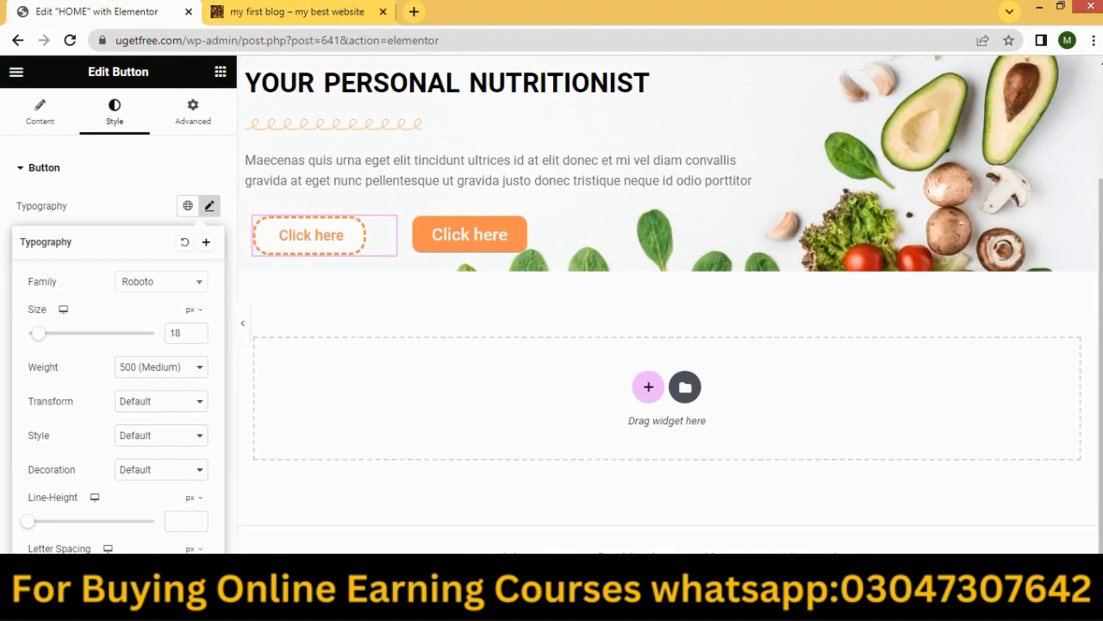
left_click(183, 569)
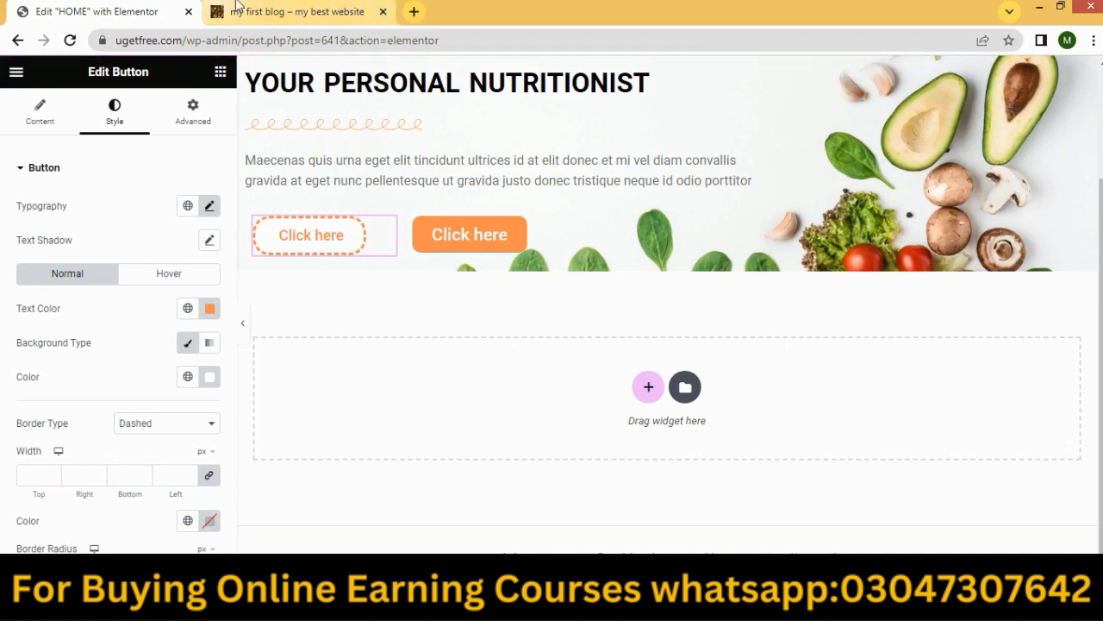
left_click(287, 7)
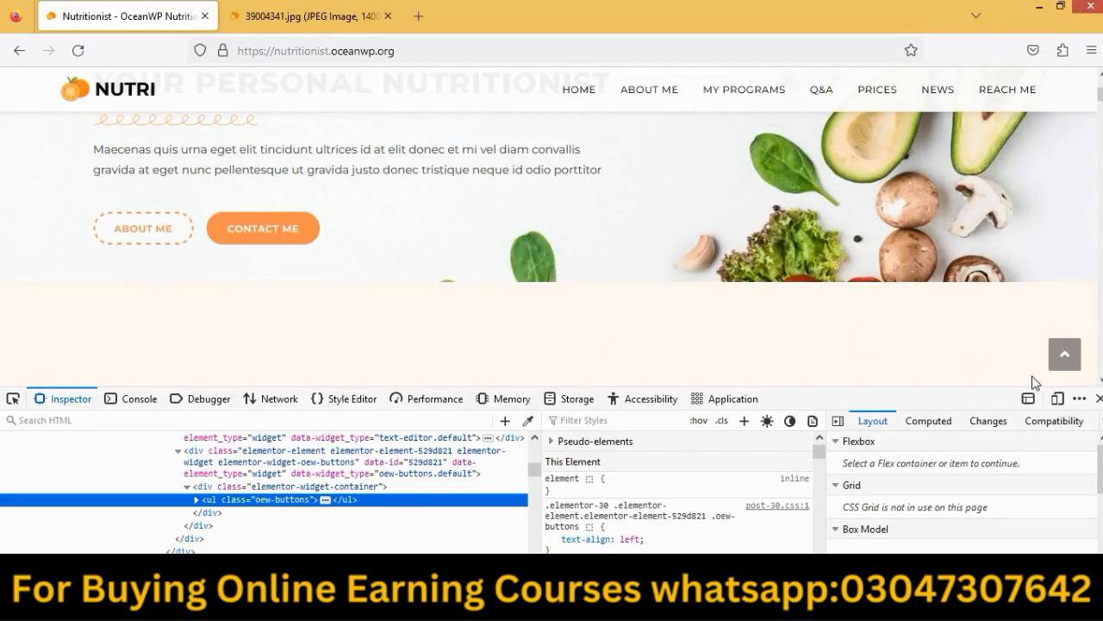
left_click(1099, 399)
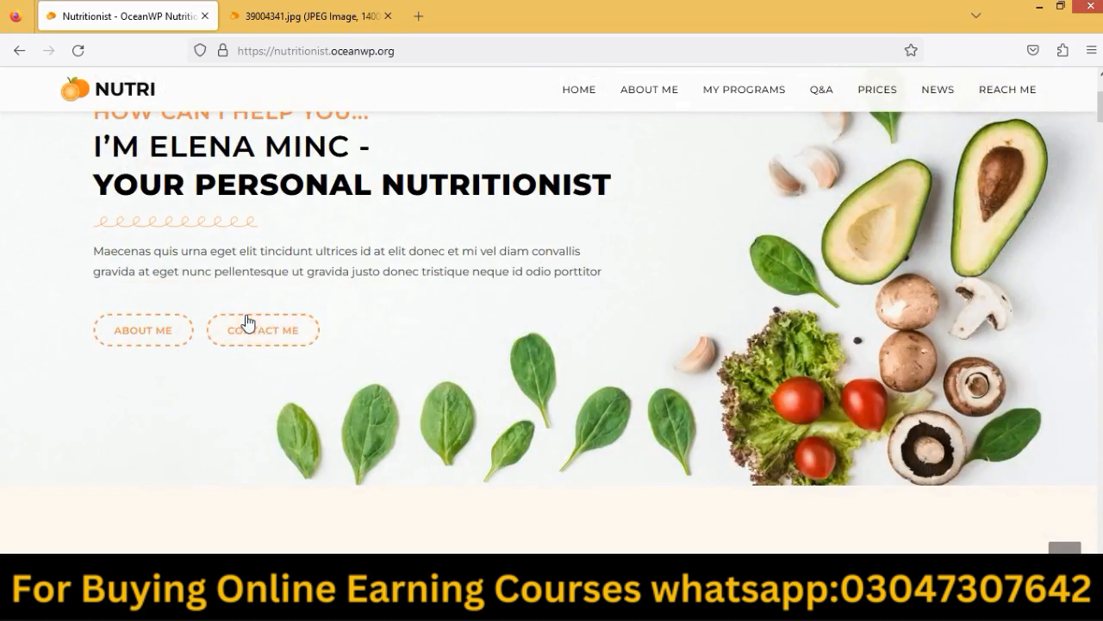
left_click(317, 605)
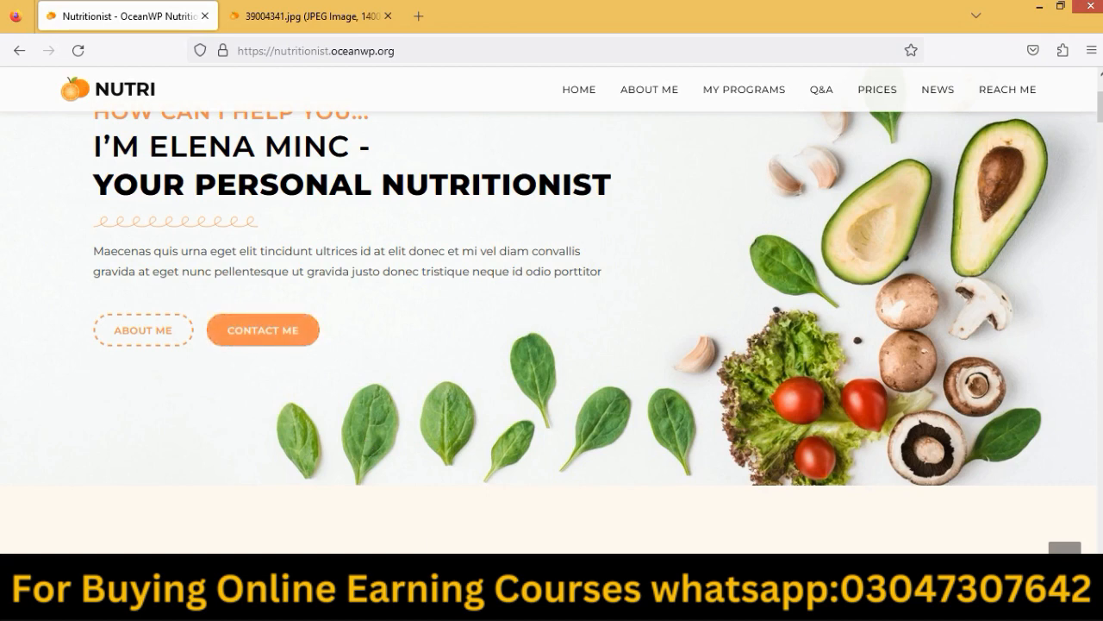
left_click(472, 607)
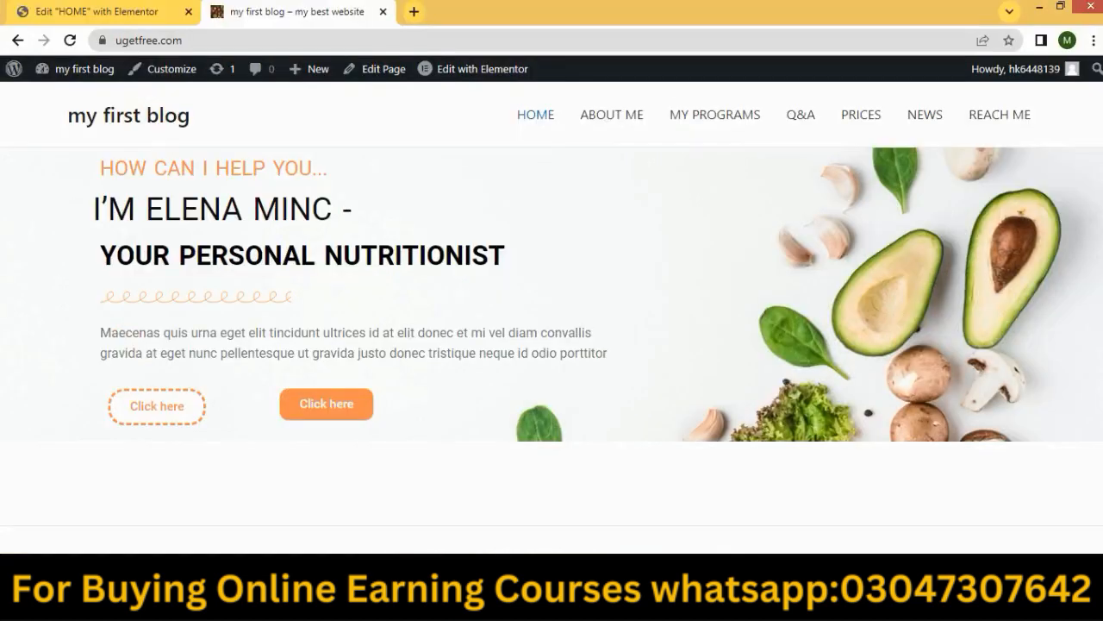
Back in the Elementor editor, set the first button's hover text color to #FFFFFF.
left_click(125, 8)
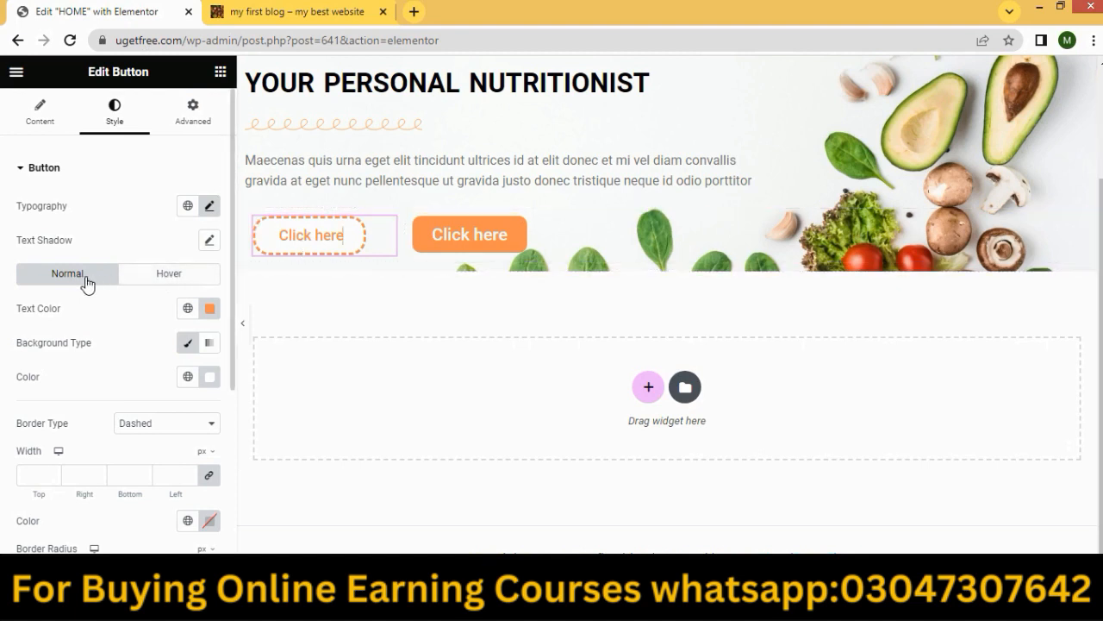
left_click(152, 276)
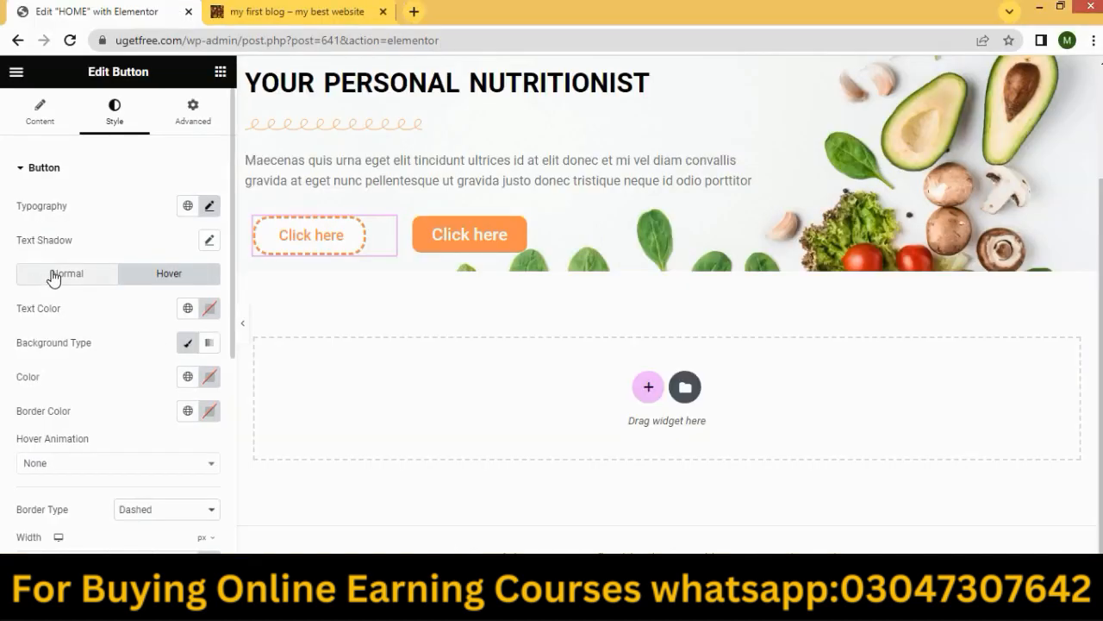
left_click(209, 310)
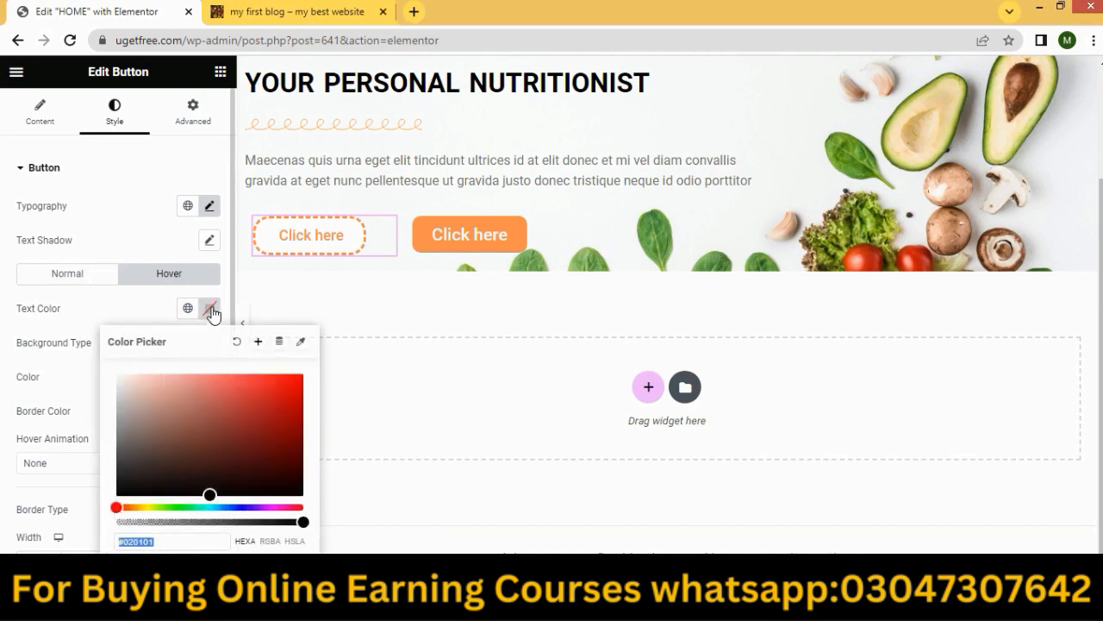
left_click_drag(209, 497, 111, 372)
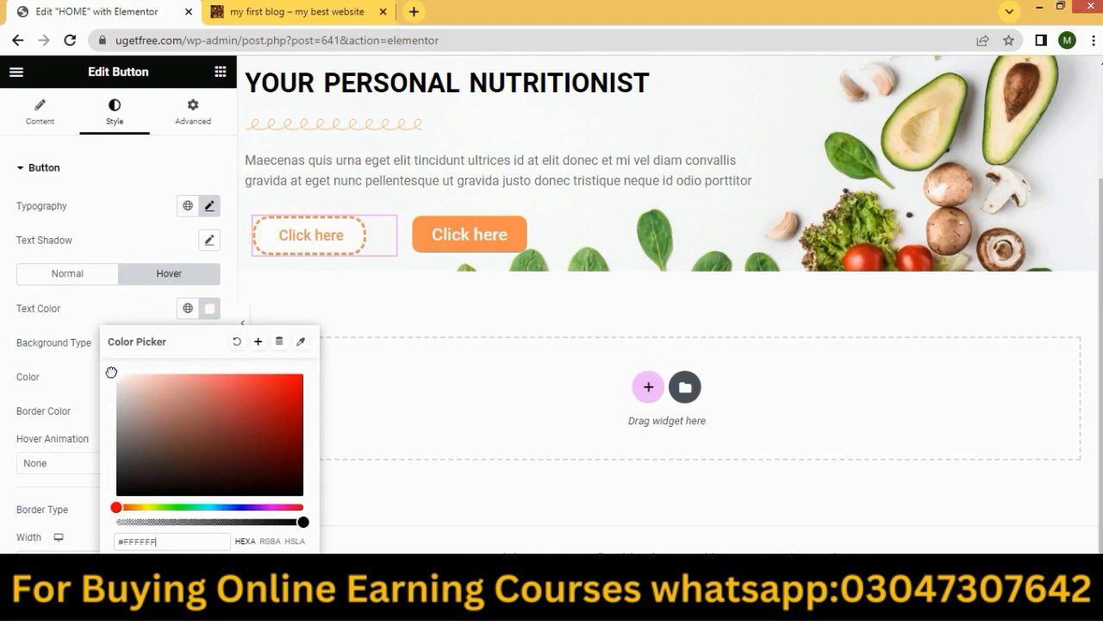
left_click(387, 389)
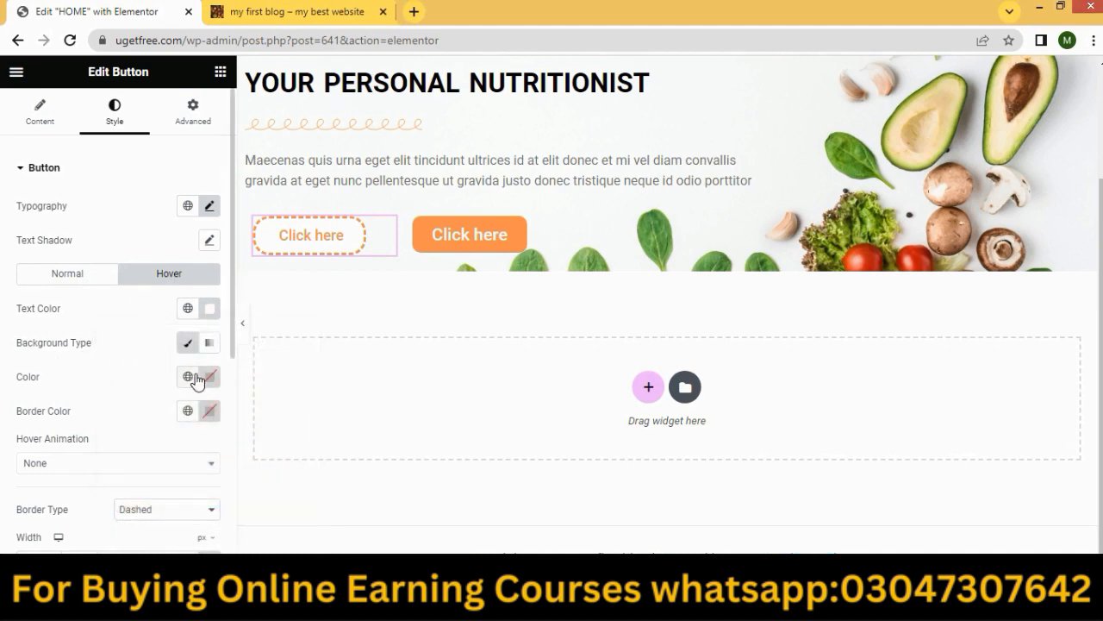
Set the first button's hover background color to #ff9454.
left_click(208, 379)
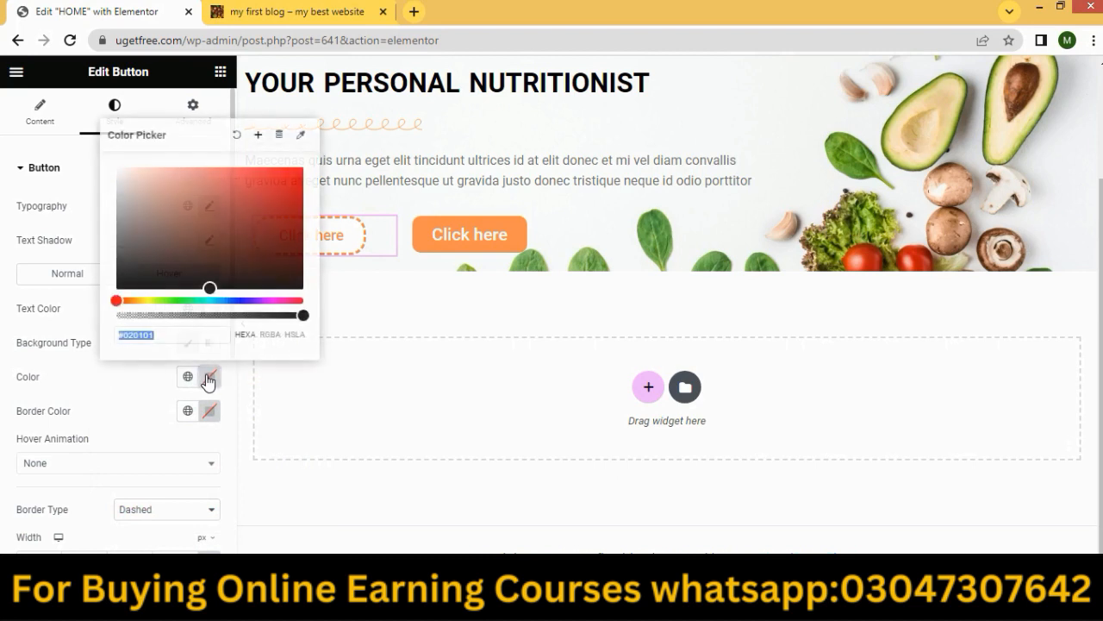
left_click(172, 332)
key("BackSpace")
key("BackSpace")
key("BackSpace")
key("BackSpace")
key("BackSpace")
key("BackSpace")
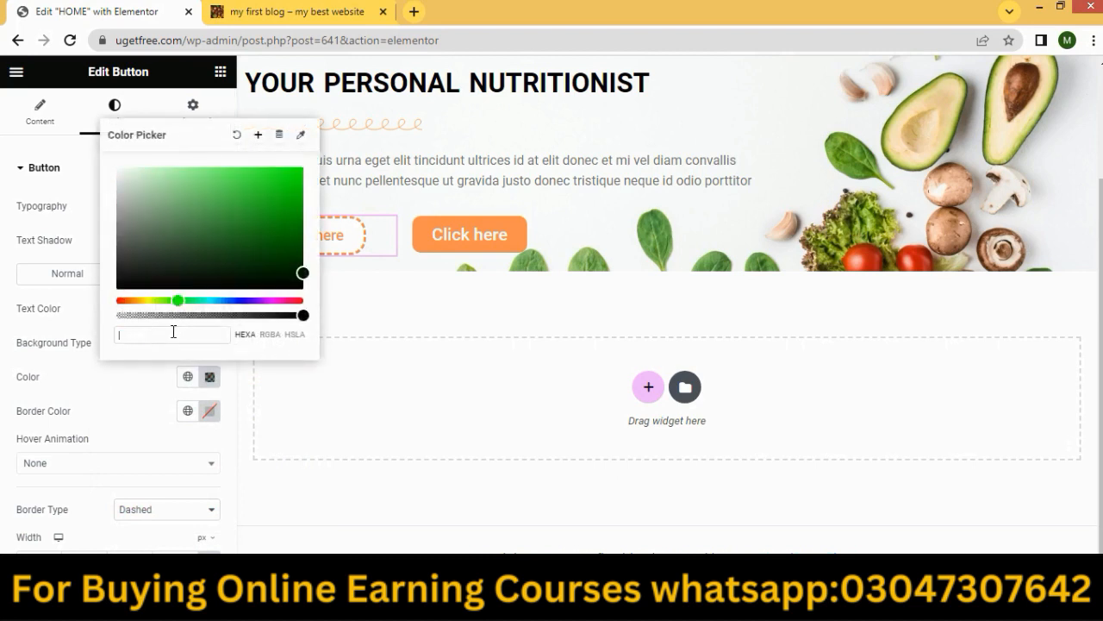
type("#ff9454")
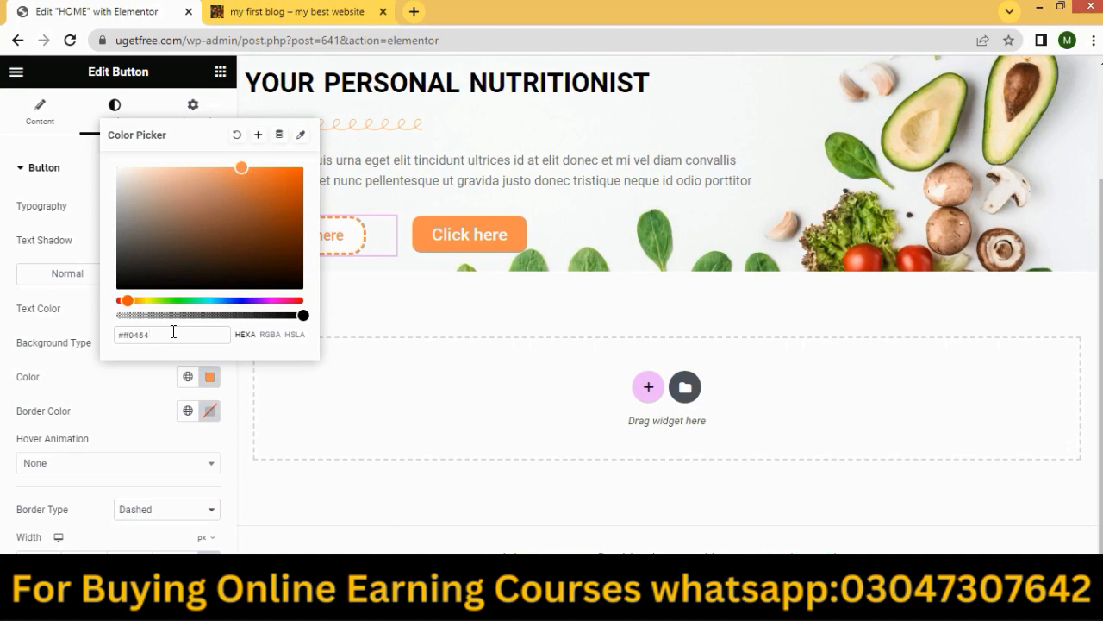
Set the first button's hover border color to #ff9454.
left_click(295, 401)
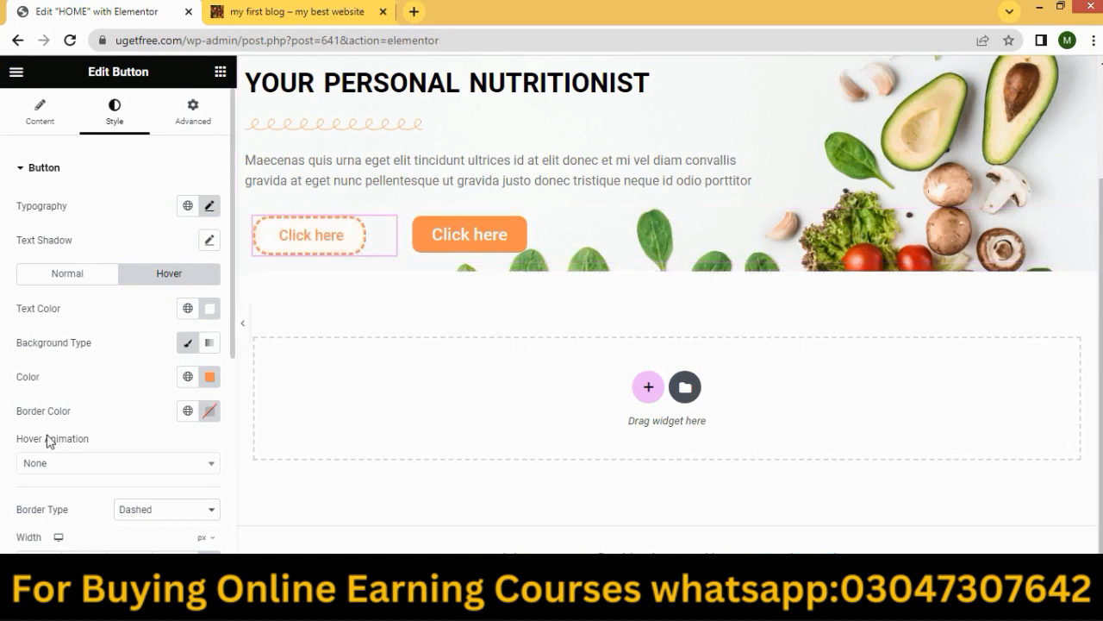
left_click(208, 412)
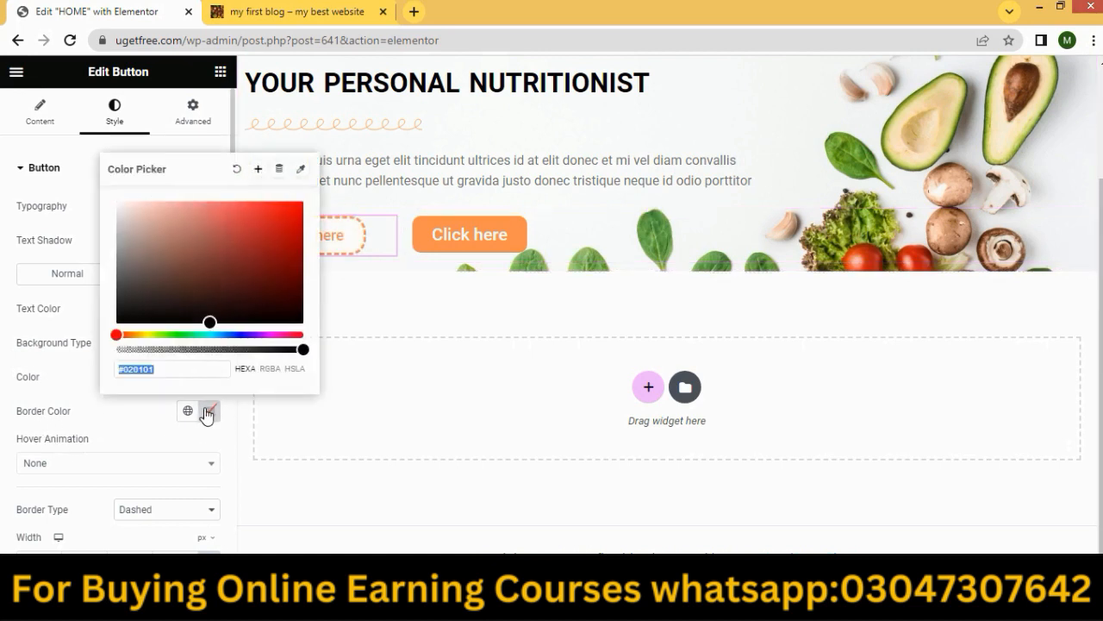
left_click(173, 372)
key("BackSpace")
key("BackSpace")
key("BackSpace")
key("BackSpace")
key("BackSpace")
key("BackSpace")
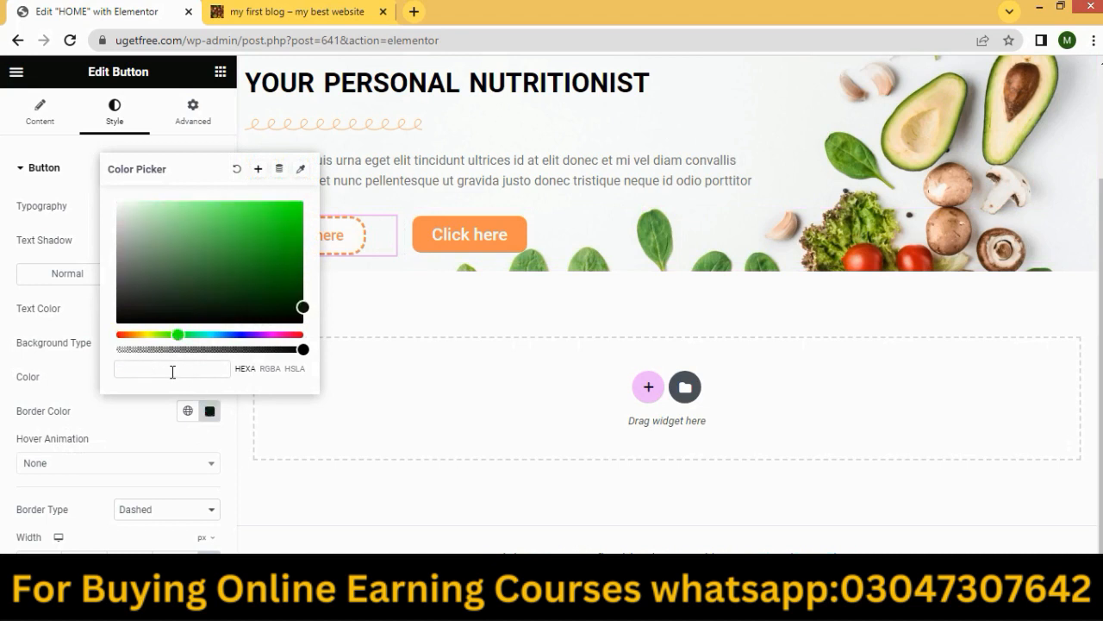
type("#ff9454")
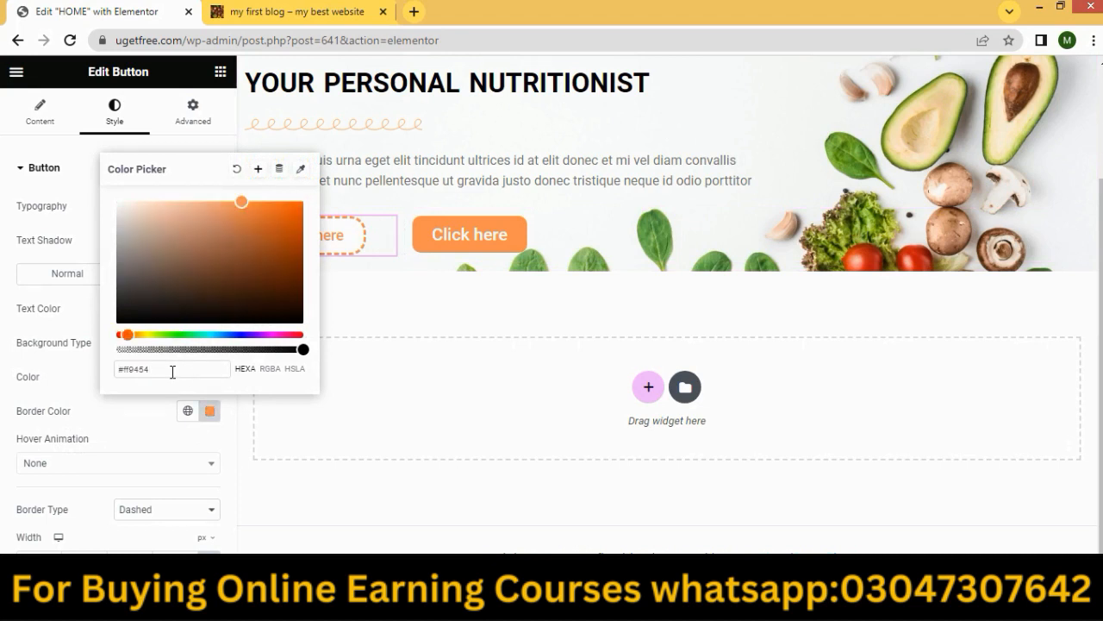
left_click(410, 412)
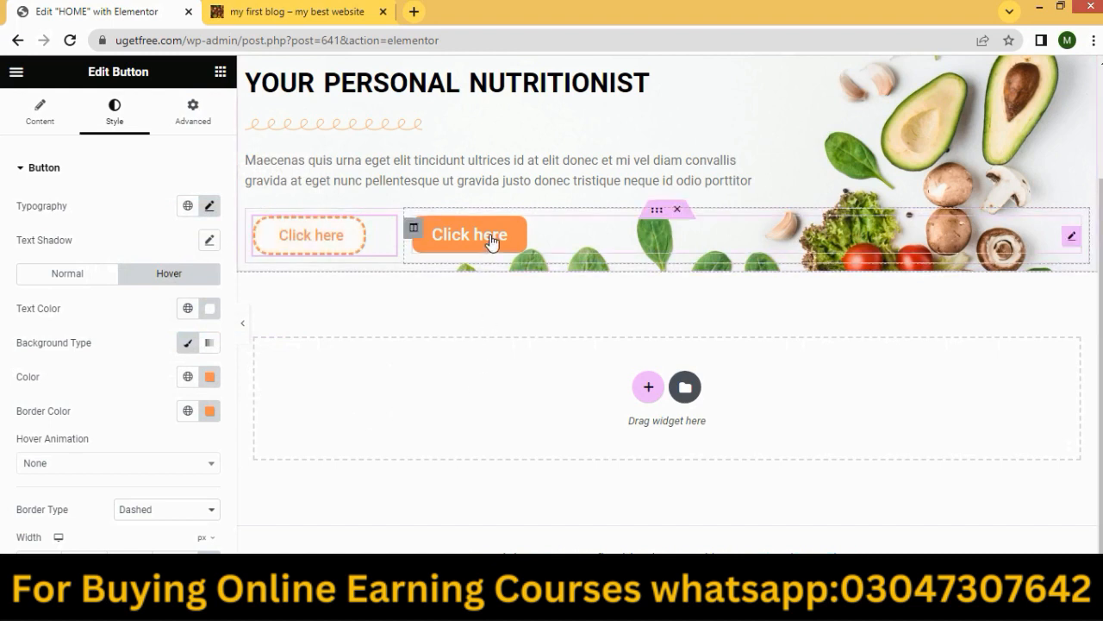
Open the second button's hover style settings, and check the CONTACT ME button's hover look on the Nutritionist demo in Firefox.
left_click(108, 274)
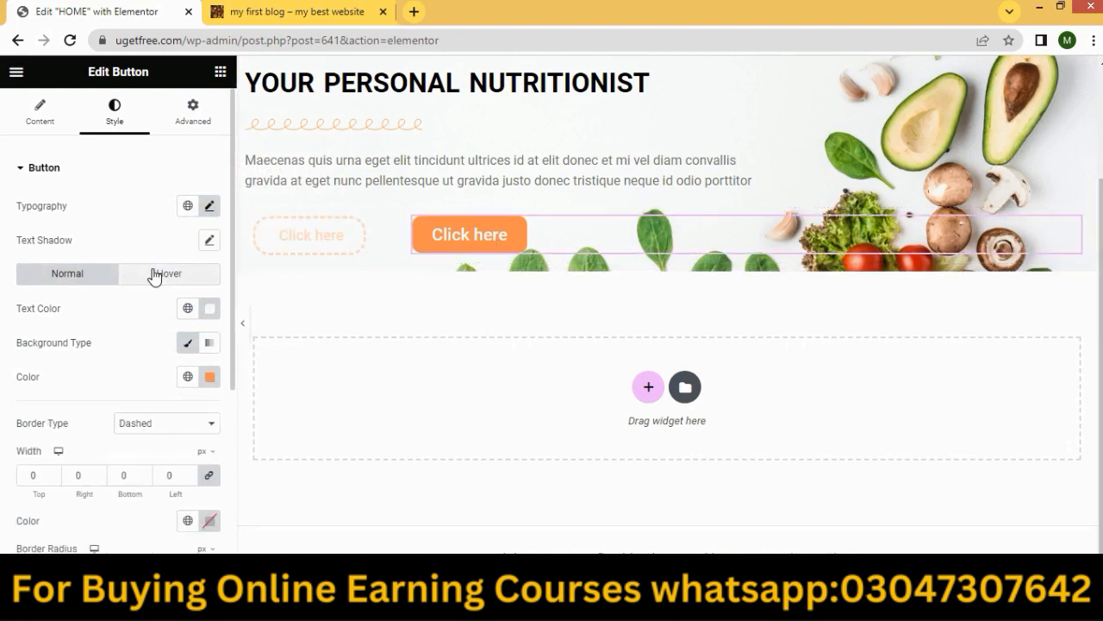
left_click(165, 274)
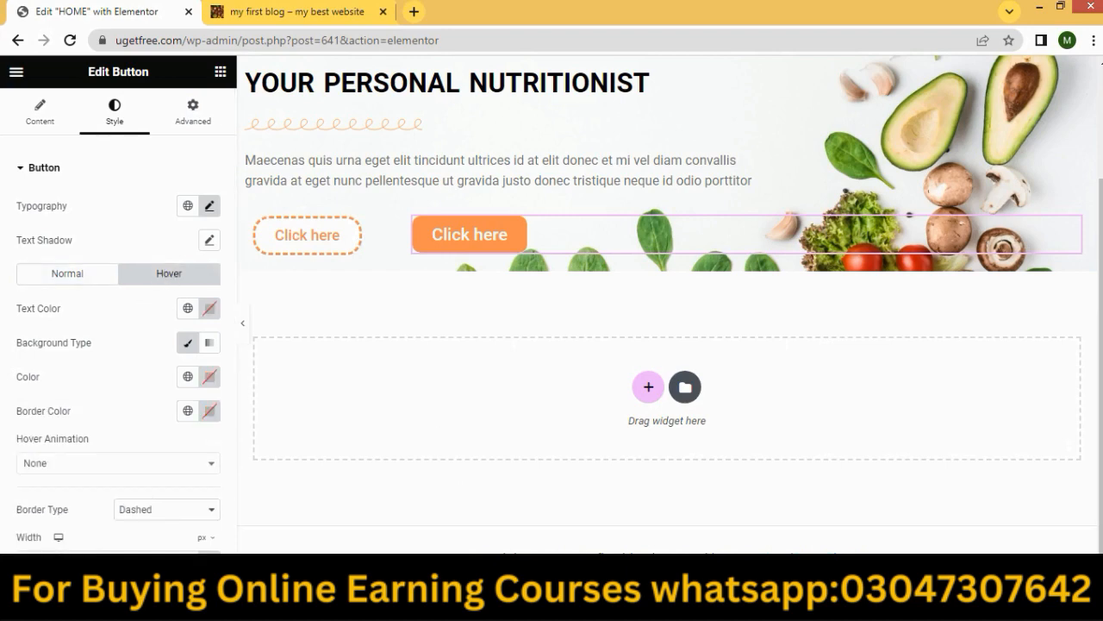
left_click(518, 507)
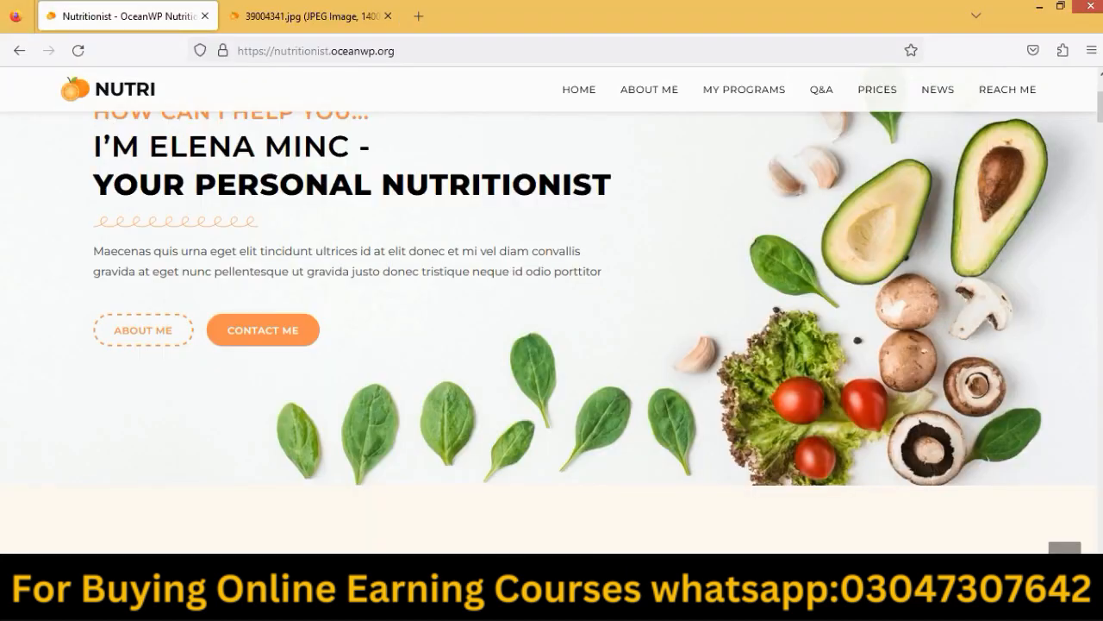
left_click(241, 338)
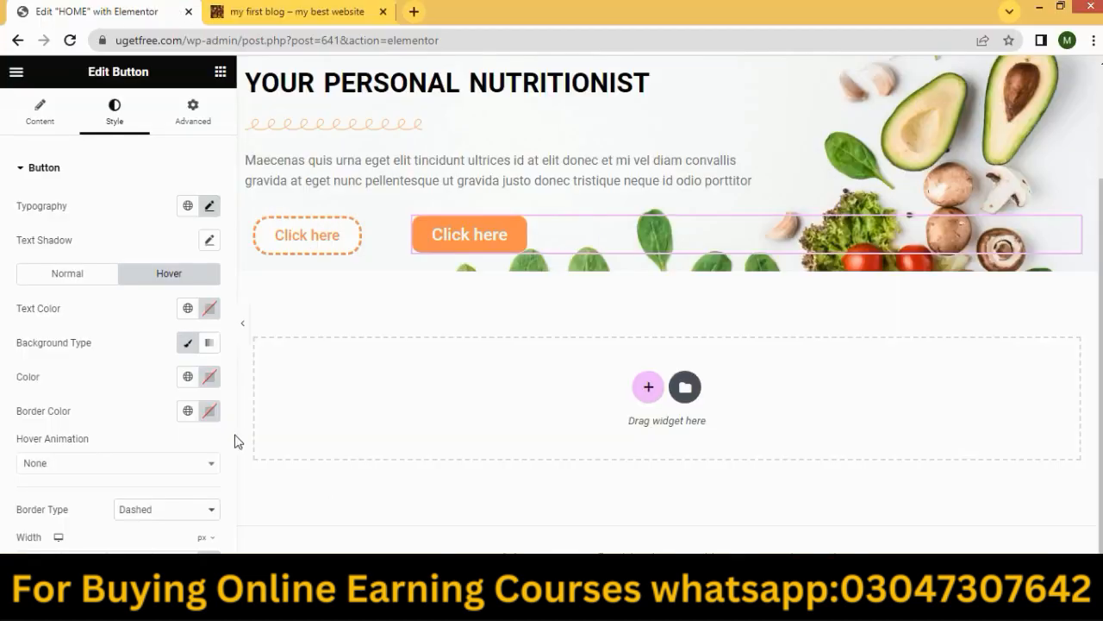
Back in the Elementor editor, set the second button's hover text color to #ff9454.
left_click(209, 310)
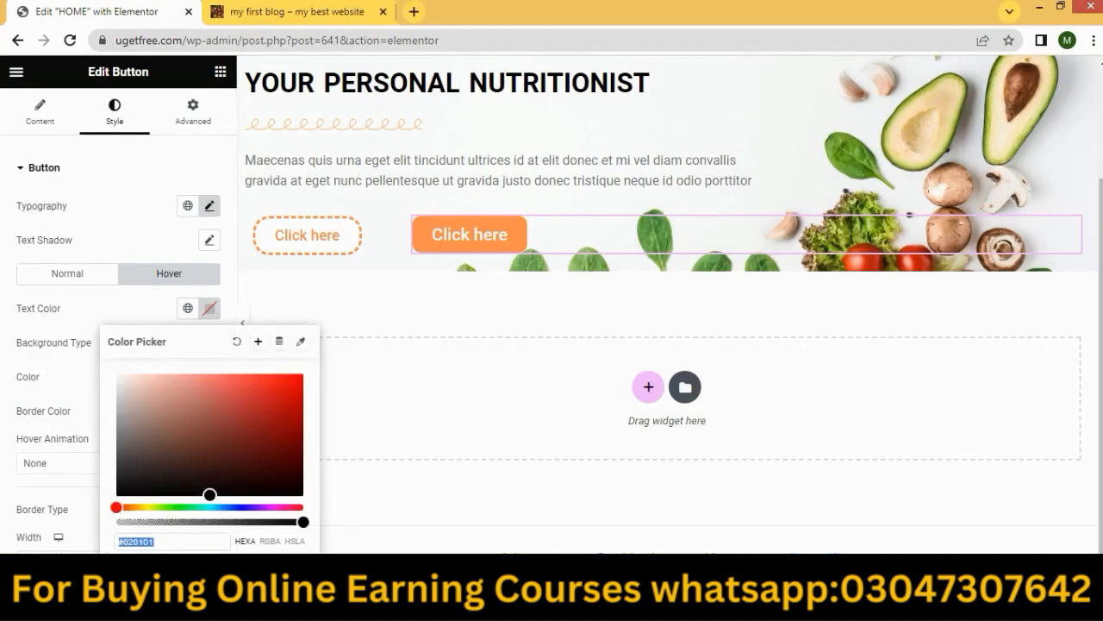
left_click(165, 540)
key("BackSpace")
key("BackSpace")
key("BackSpace")
key("BackSpace")
key("BackSpace")
key("BackSpace")
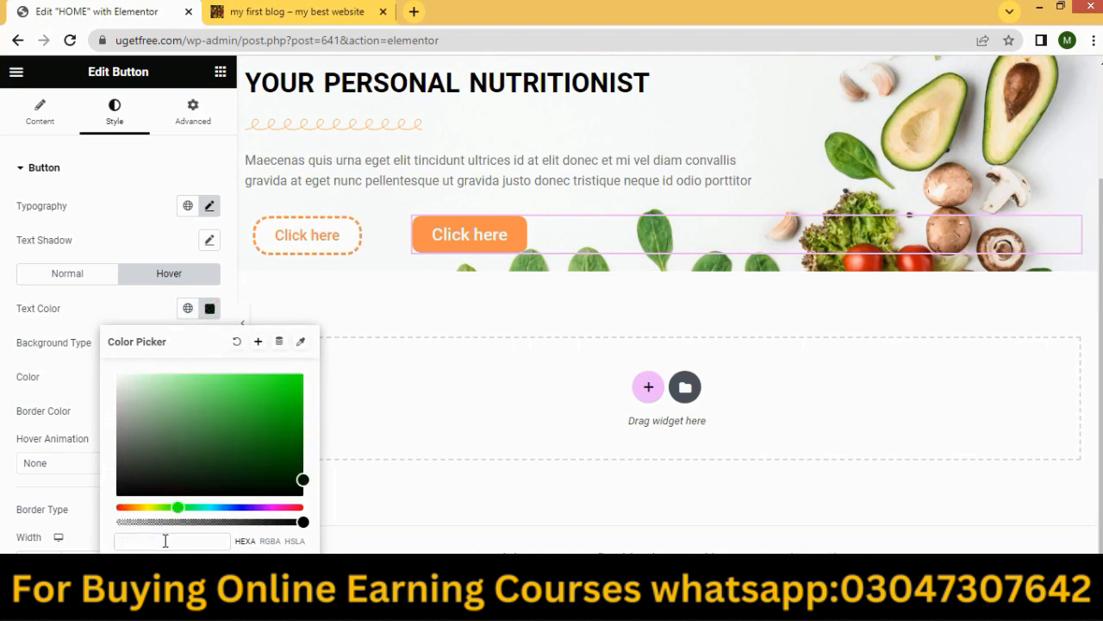
type("#ff9454")
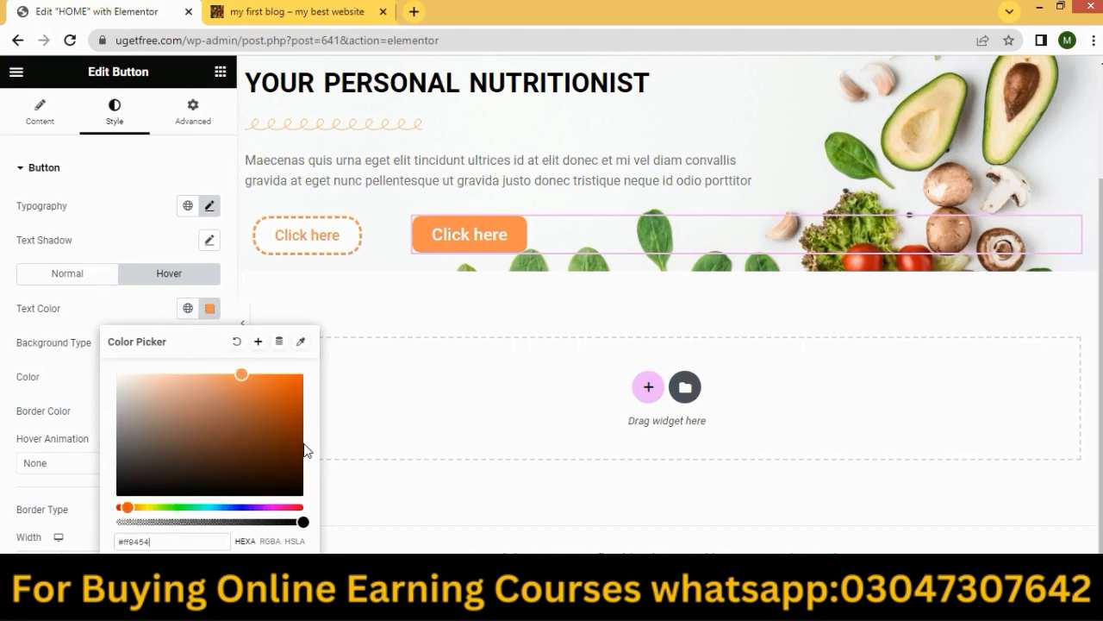
left_click(338, 442)
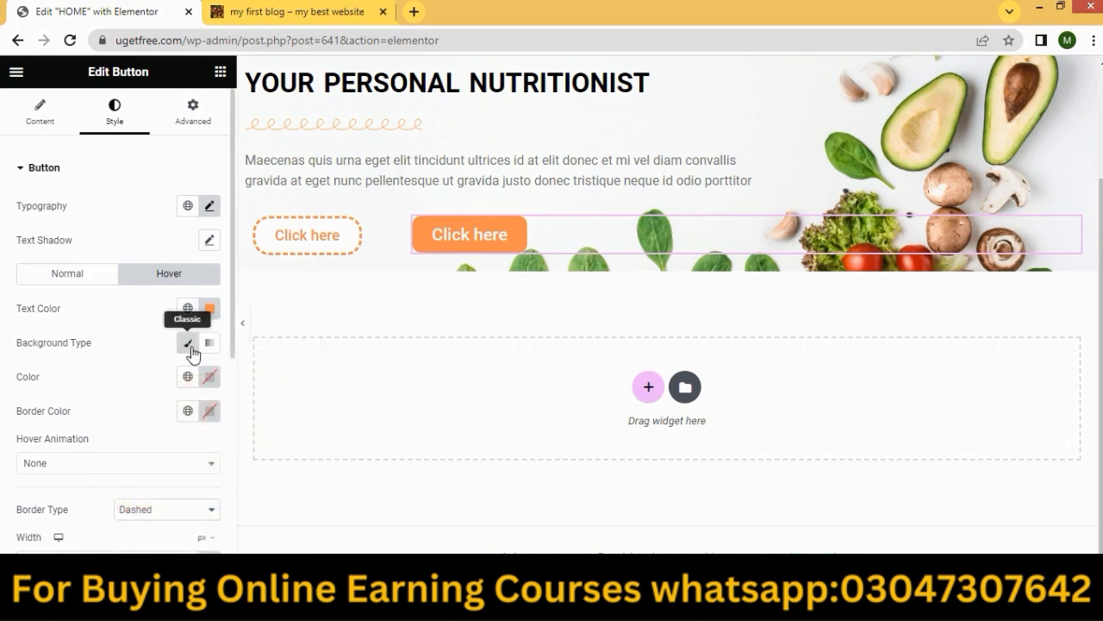
Set the second button's hover background color to white.
left_click(210, 377)
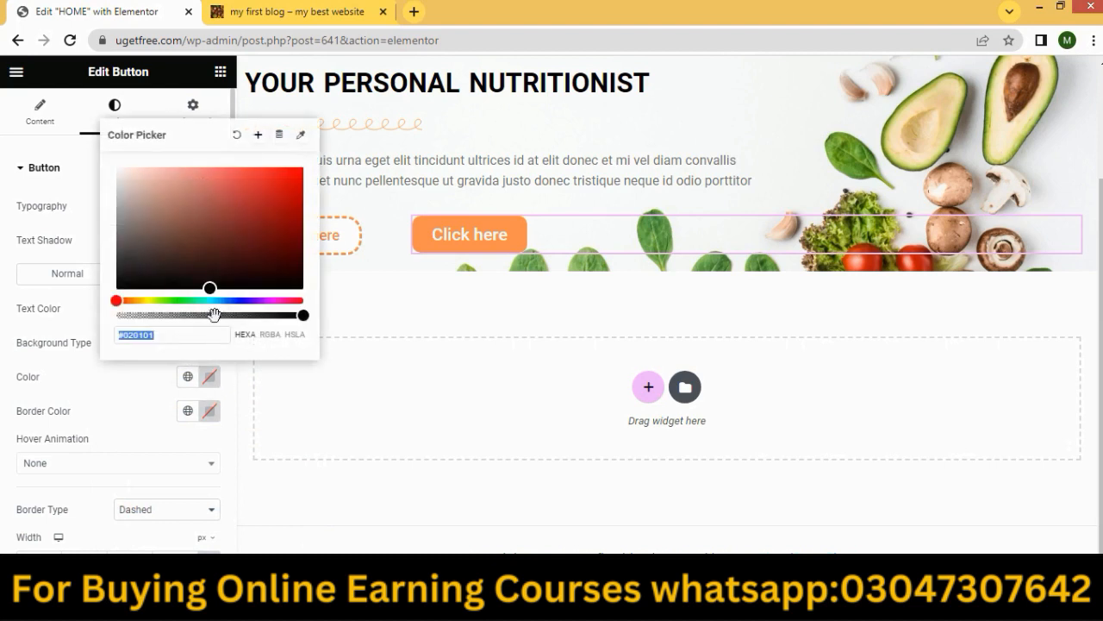
left_click_drag(210, 289, 113, 160)
left_click(391, 428)
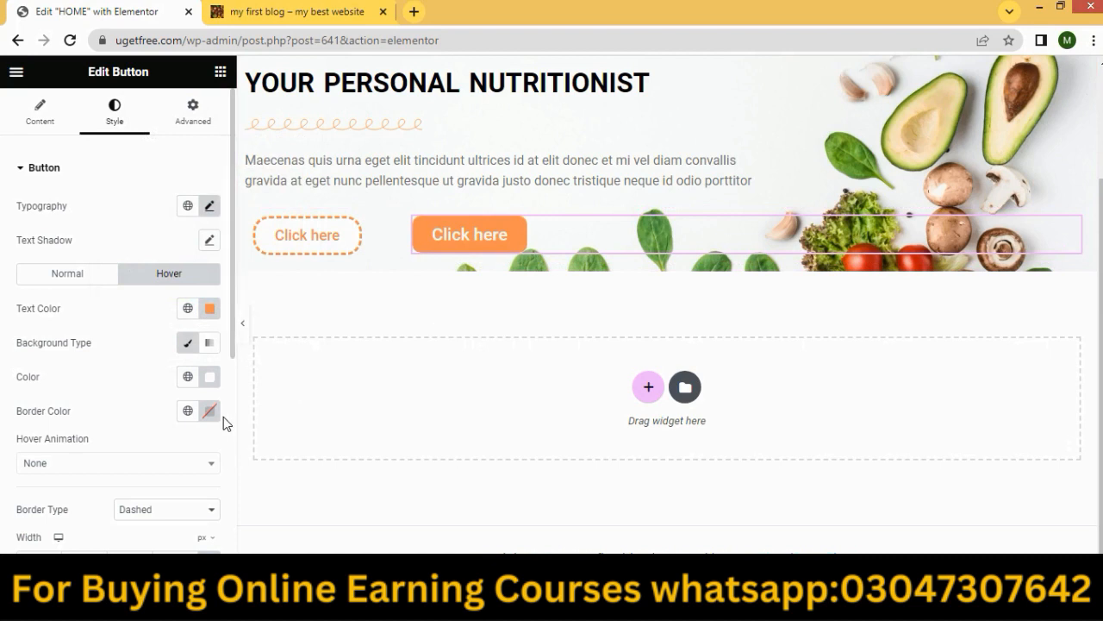
Set the second button's hover border color to the same orange as its hover text.
scroll(121, 445, "down", 1)
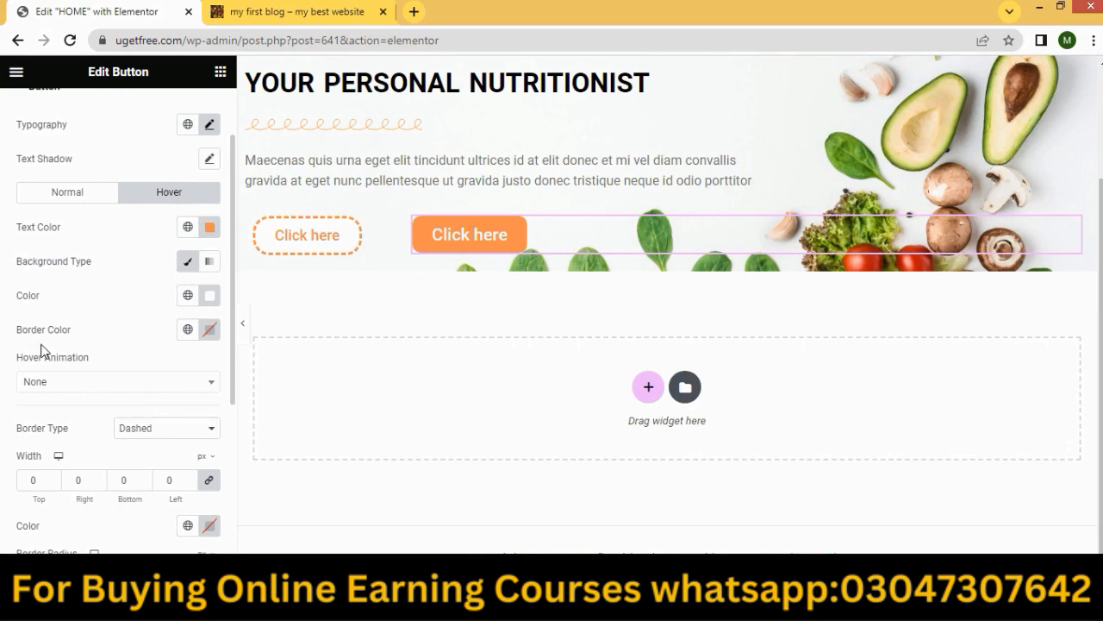
left_click(209, 331)
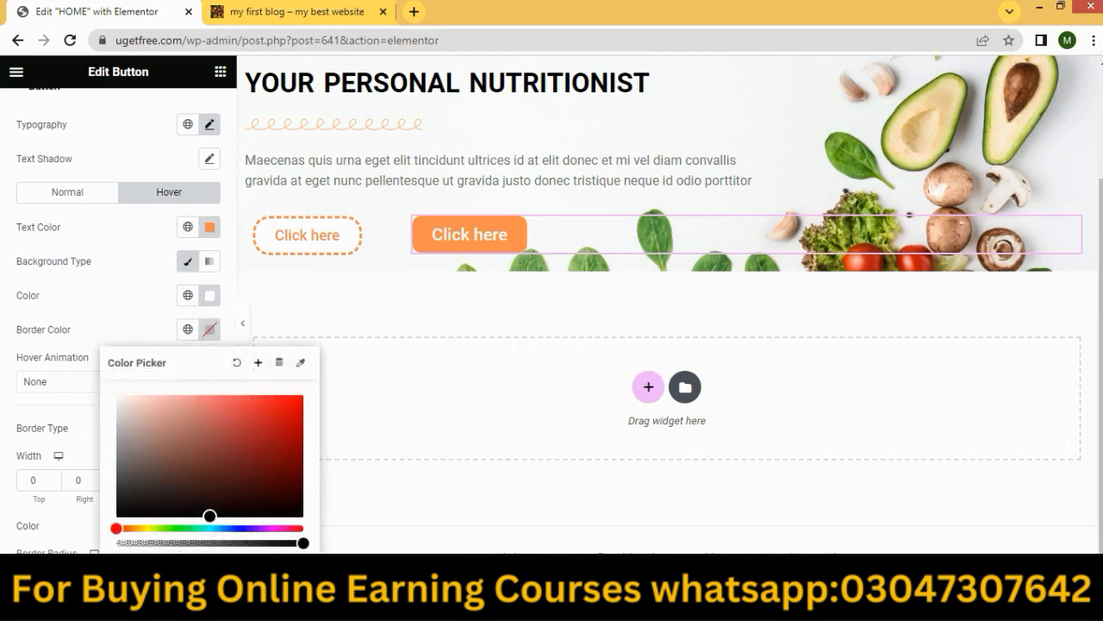
left_click_drag(210, 515, 303, 501)
left_click(176, 528)
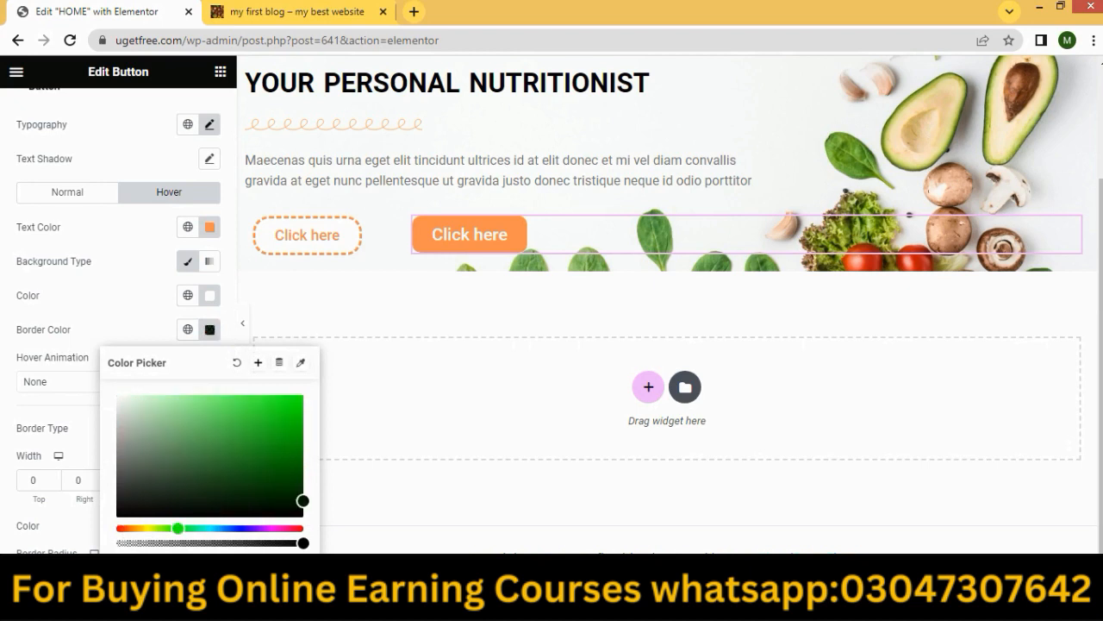
left_click(126, 528)
left_click(241, 395)
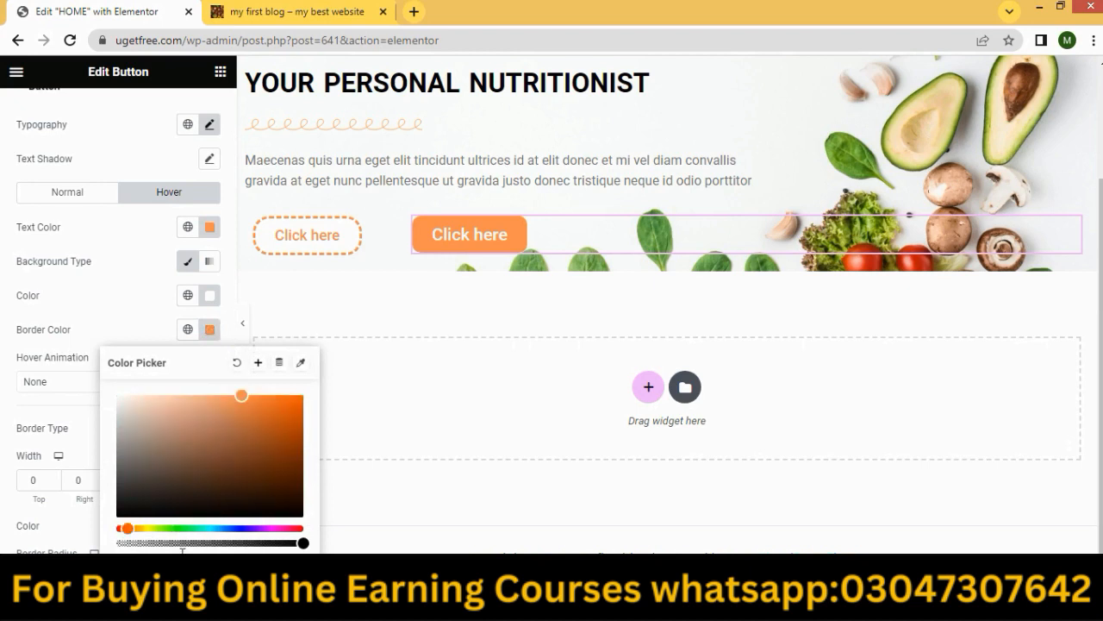
left_click(435, 415)
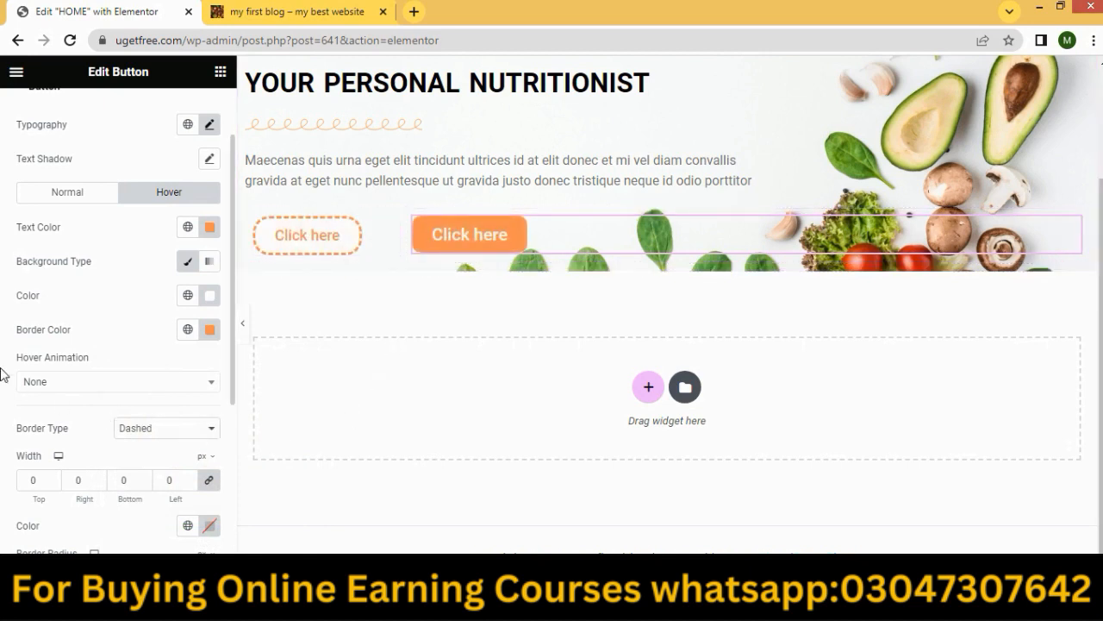
Set the color of the second button's dashed border to #ff9454.
scroll(81, 406, "down", 1)
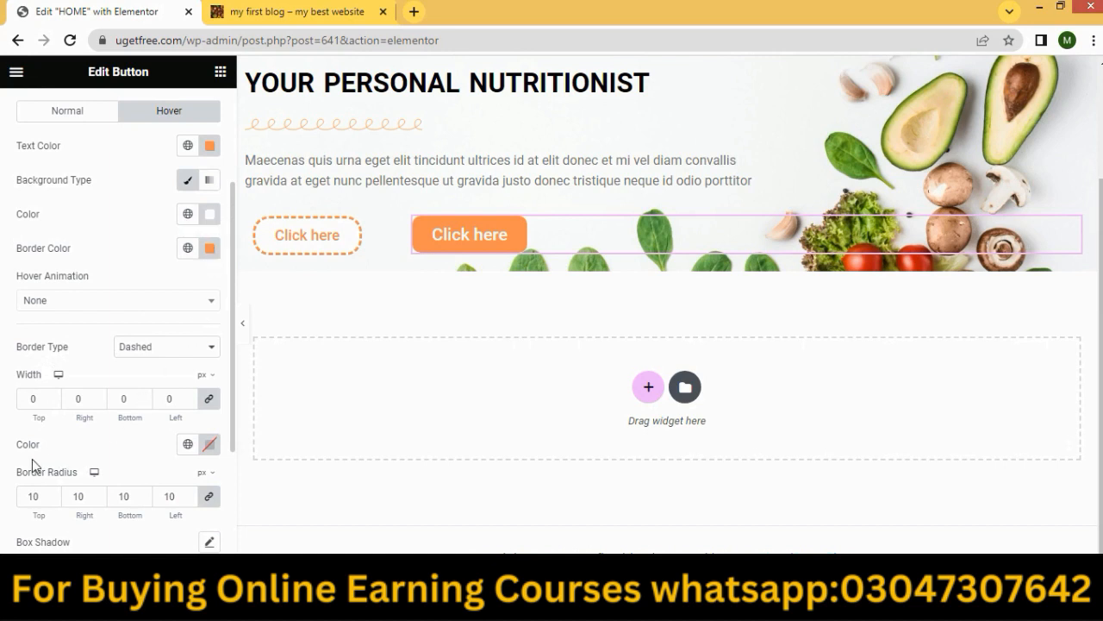
left_click(209, 444)
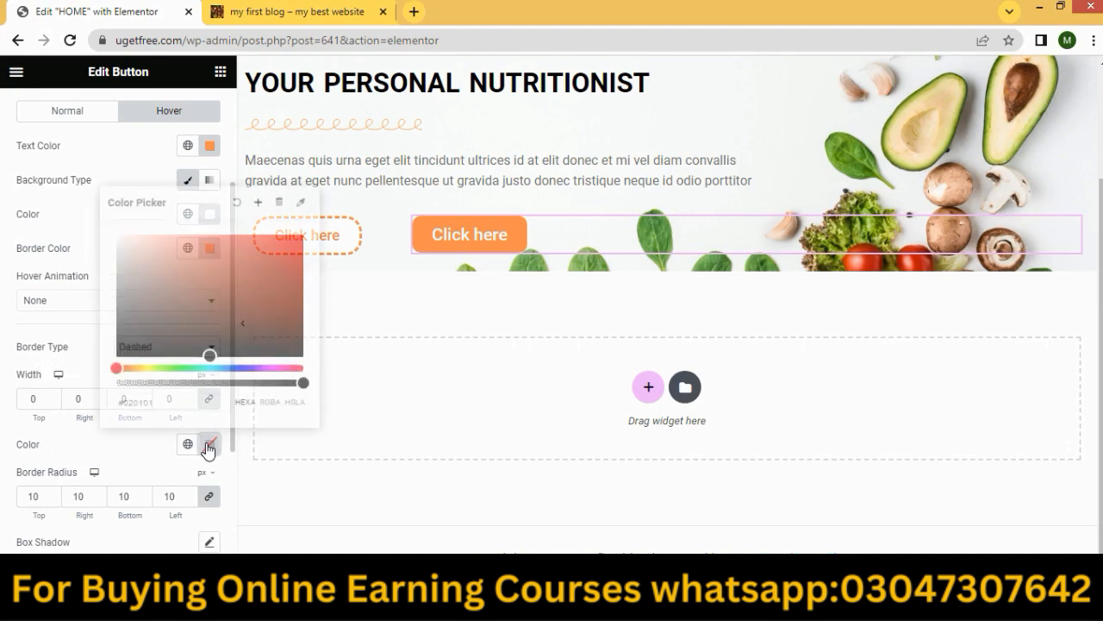
left_click(157, 407)
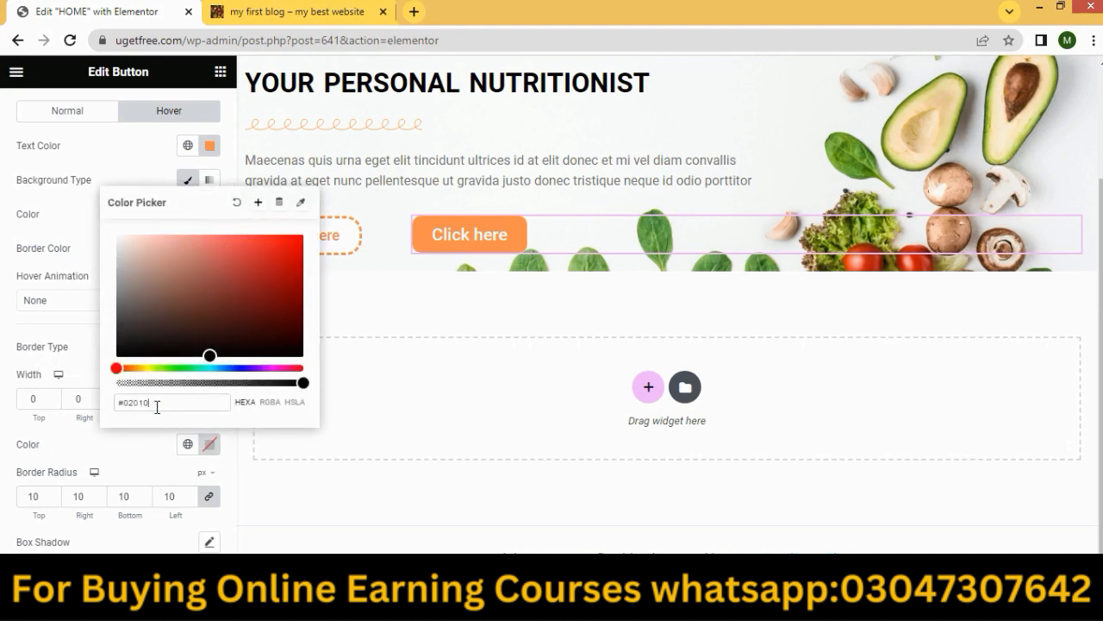
key("BackSpace")
key("BackSpace")
key("BackSpace")
key("BackSpace")
key("BackSpace")
key("BackSpace")
type("#ff9454")
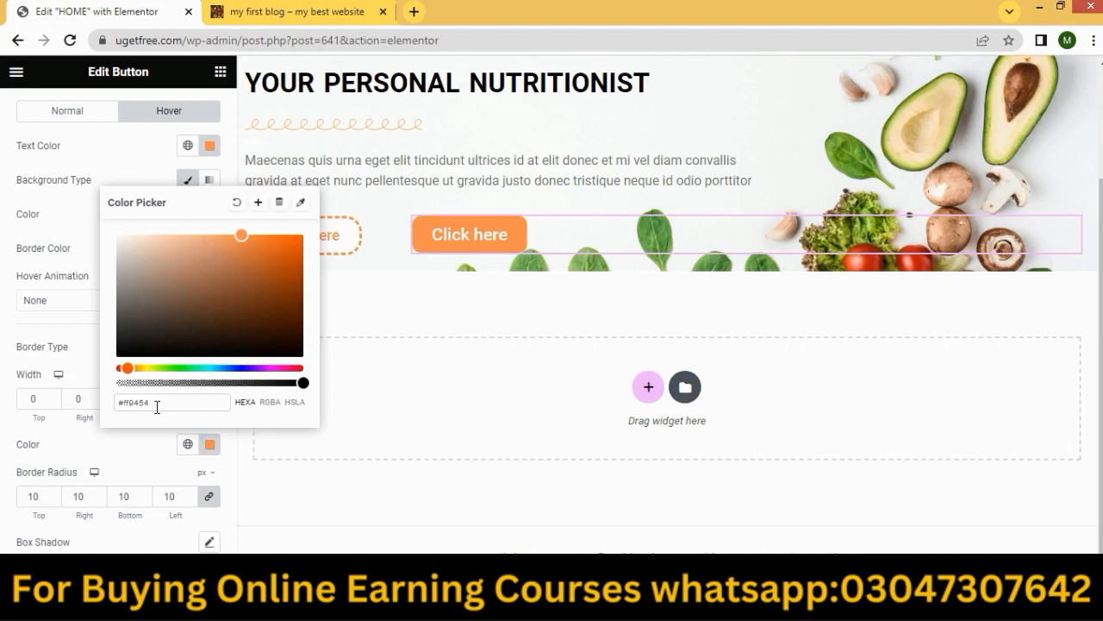
left_click(508, 379)
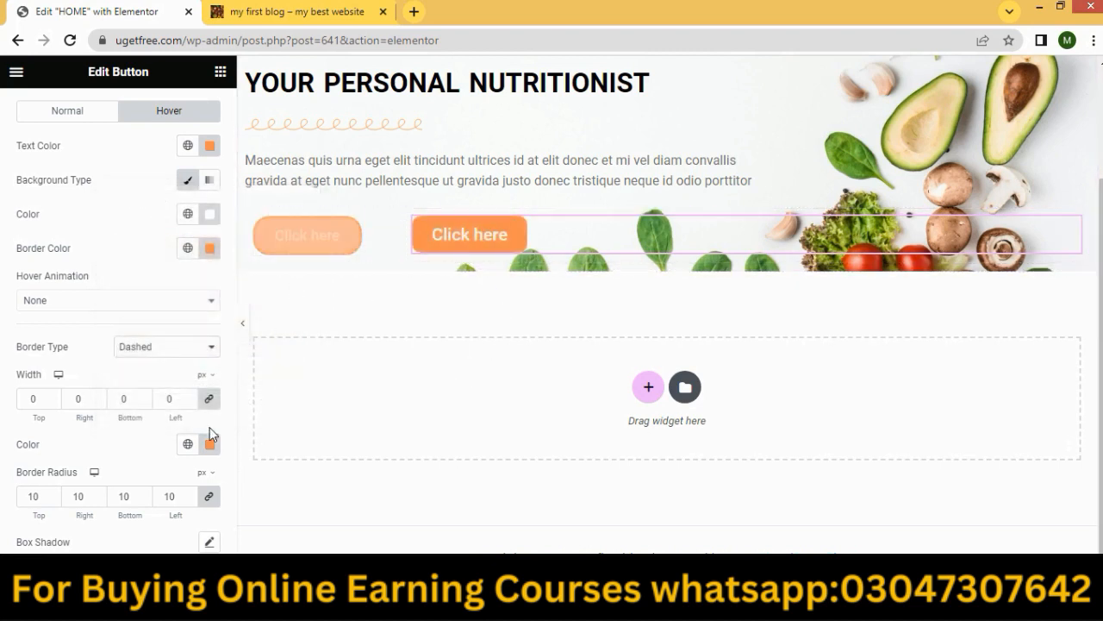
Reload the live blog homepage and check how the two hero buttons look.
scroll(123, 504, "down", 1)
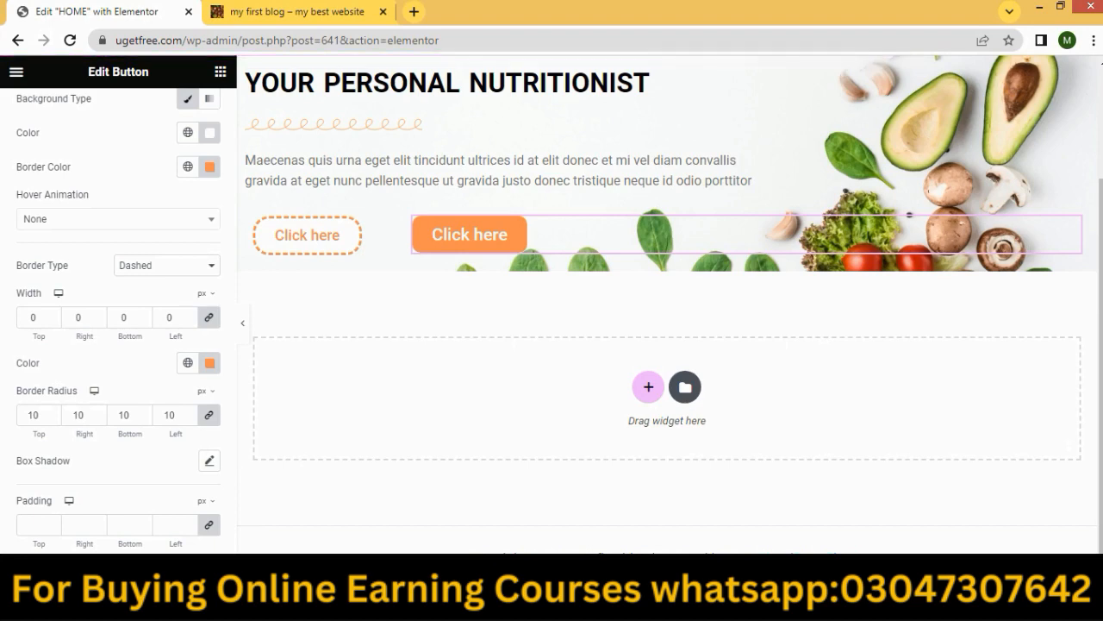
left_click(284, 11)
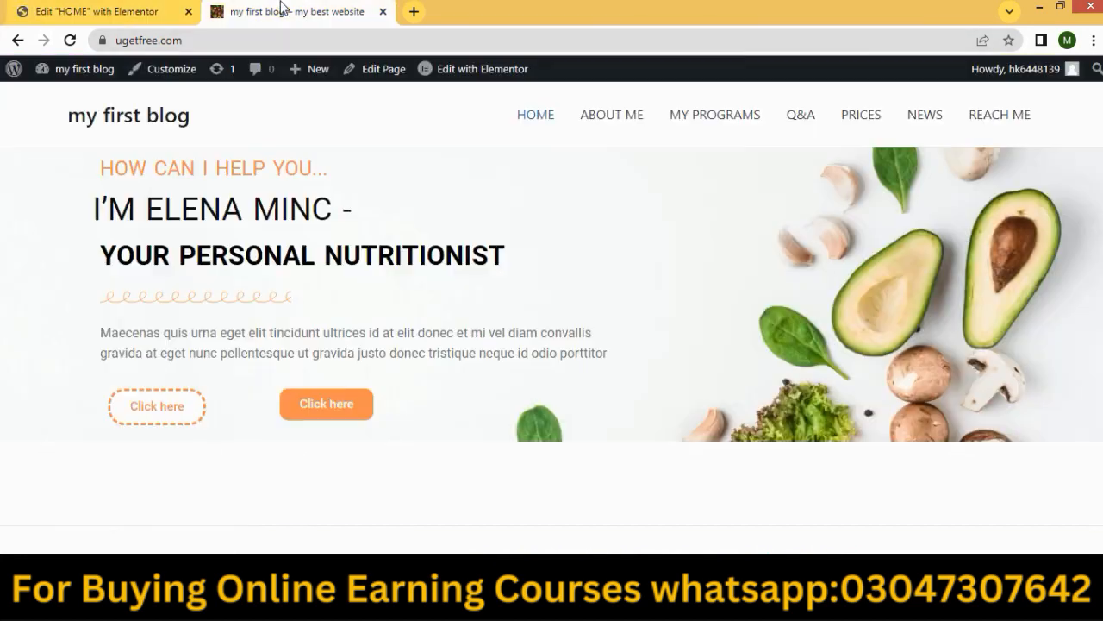
left_click(71, 42)
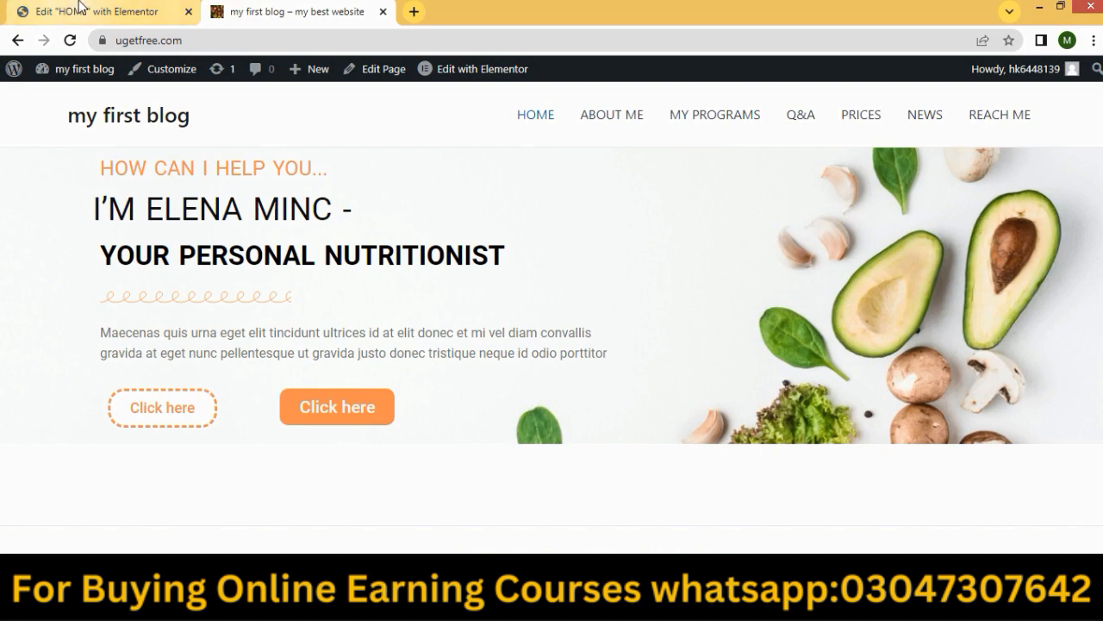
Back in the Elementor editor, add a Spacer above the hero section's first heading and set its space to 142 px.
left_click(80, 8)
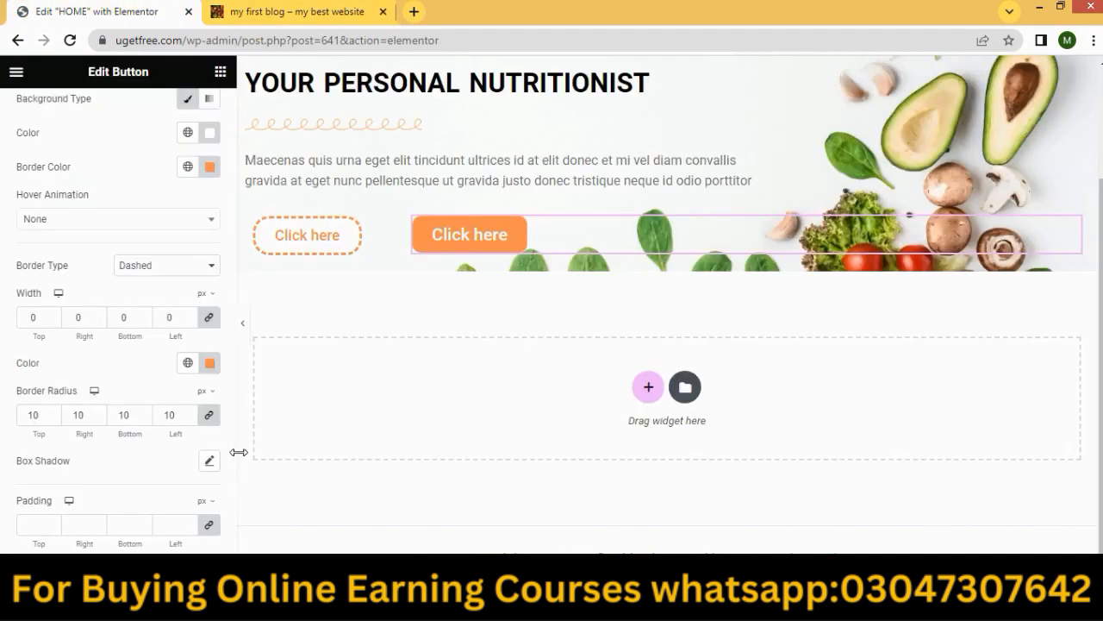
left_click(222, 73)
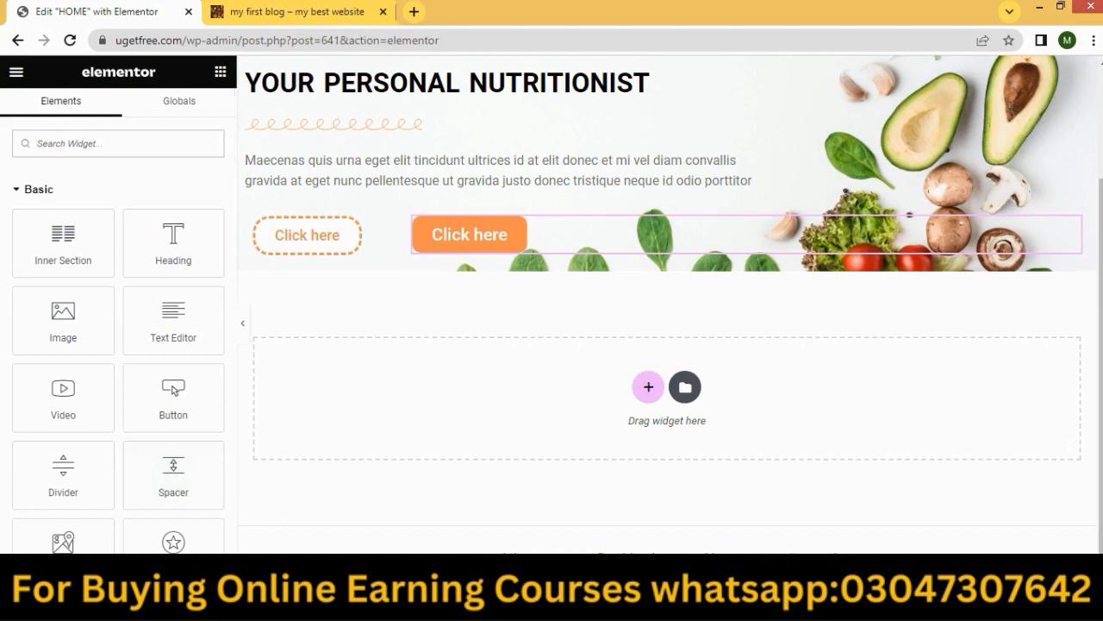
scroll(445, 216, "up", 3)
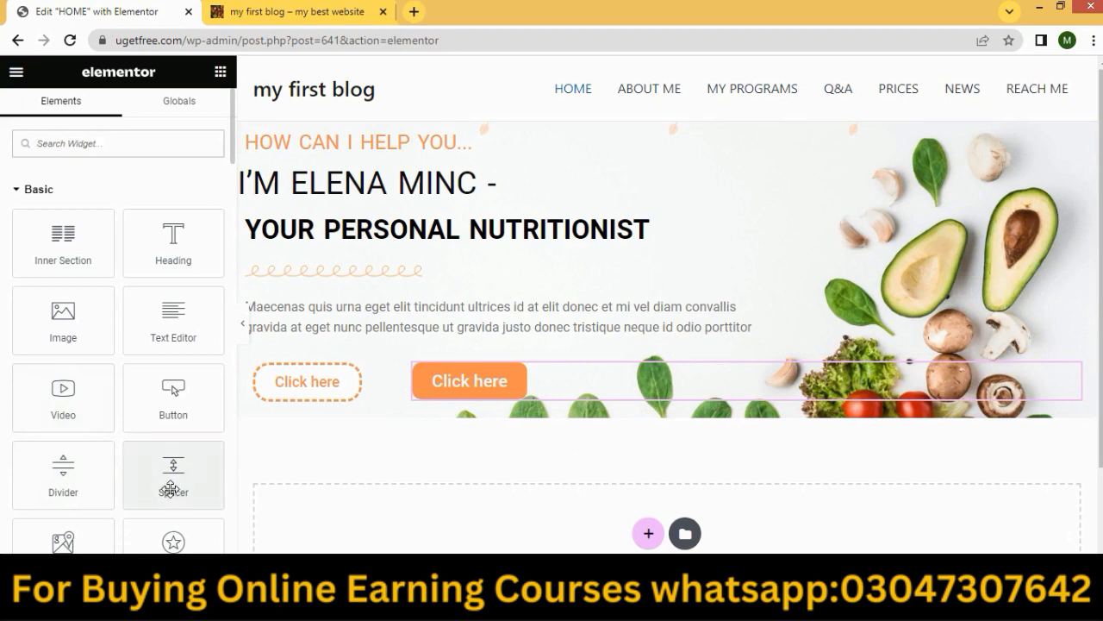
left_click_drag(167, 490, 550, 145)
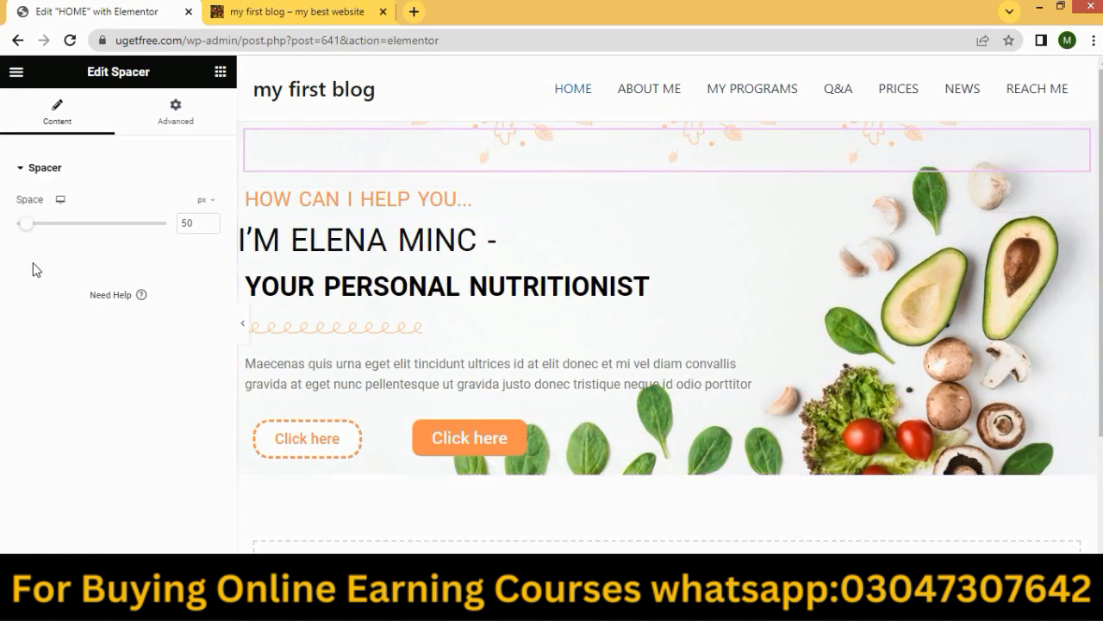
left_click_drag(24, 230, 47, 229)
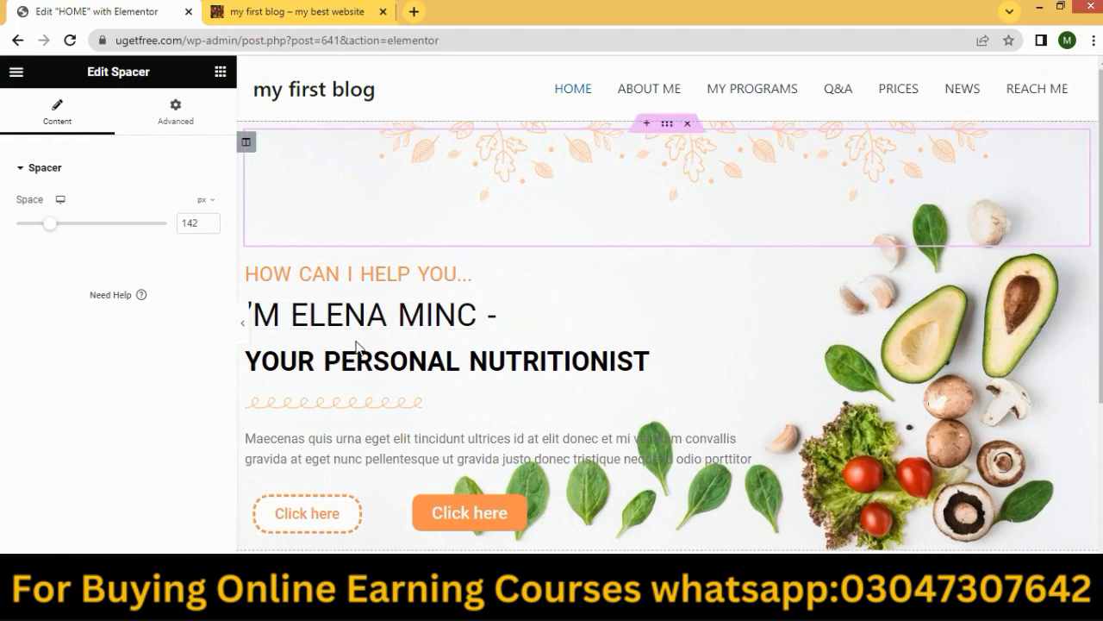
Add a Spacer below the two hero buttons and set its space to 149 px.
scroll(531, 351, "down", 2)
scroll(531, 350, "down", 1)
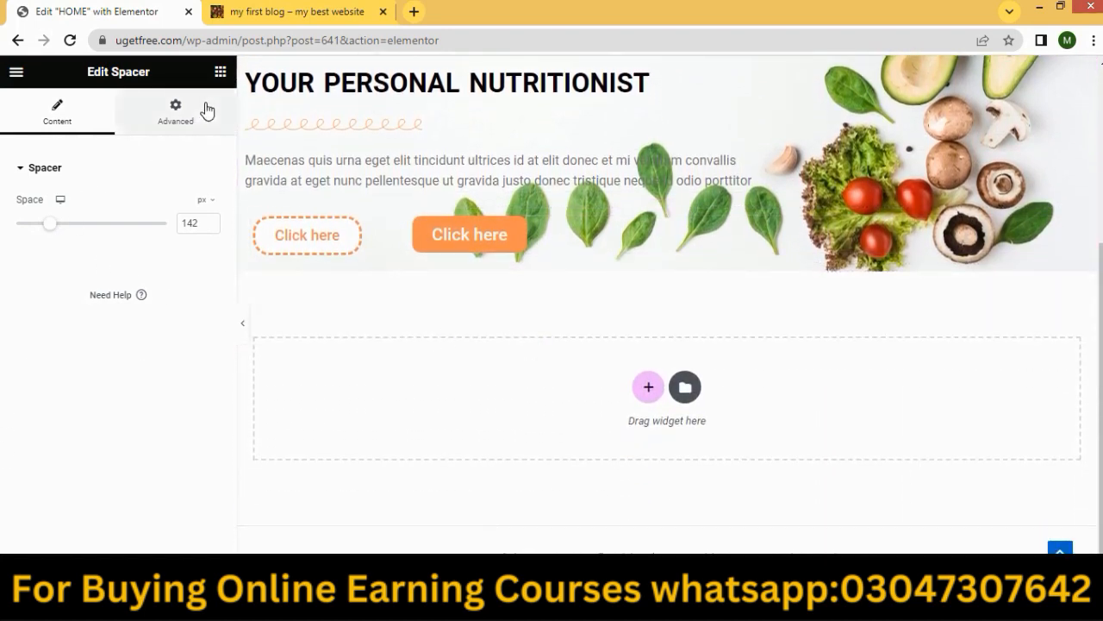
left_click(217, 77)
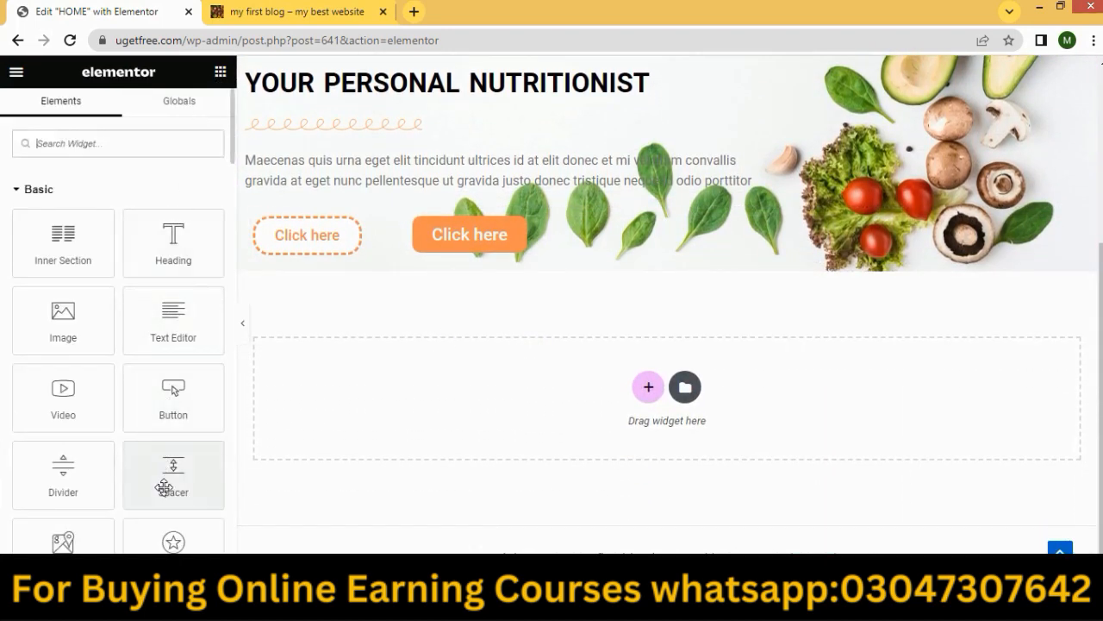
left_click_drag(164, 485, 509, 259)
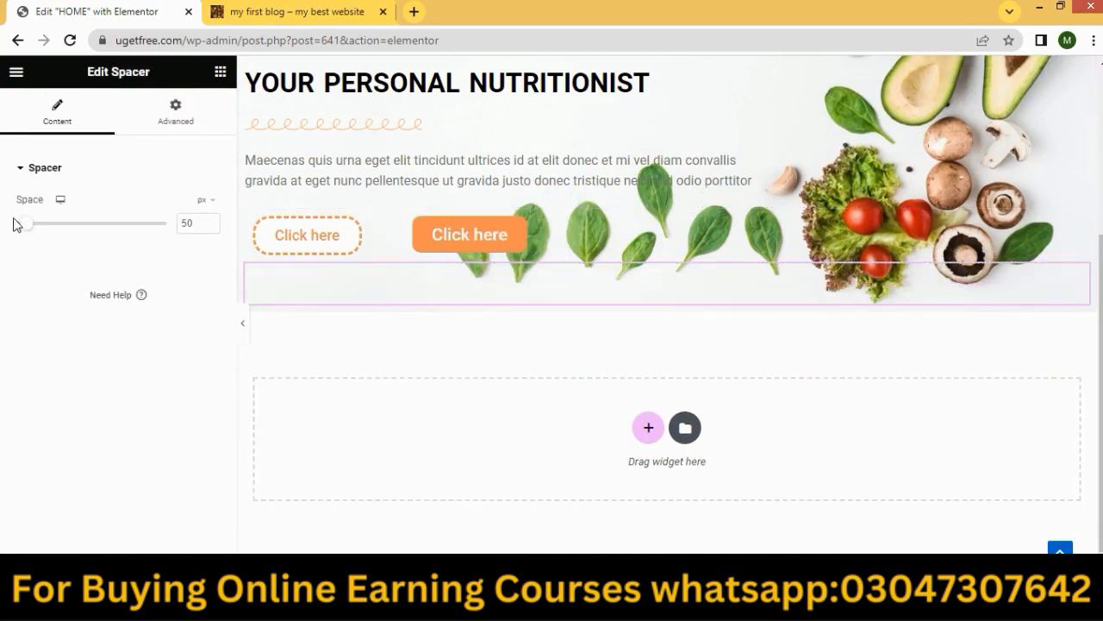
left_click_drag(20, 229, 47, 228)
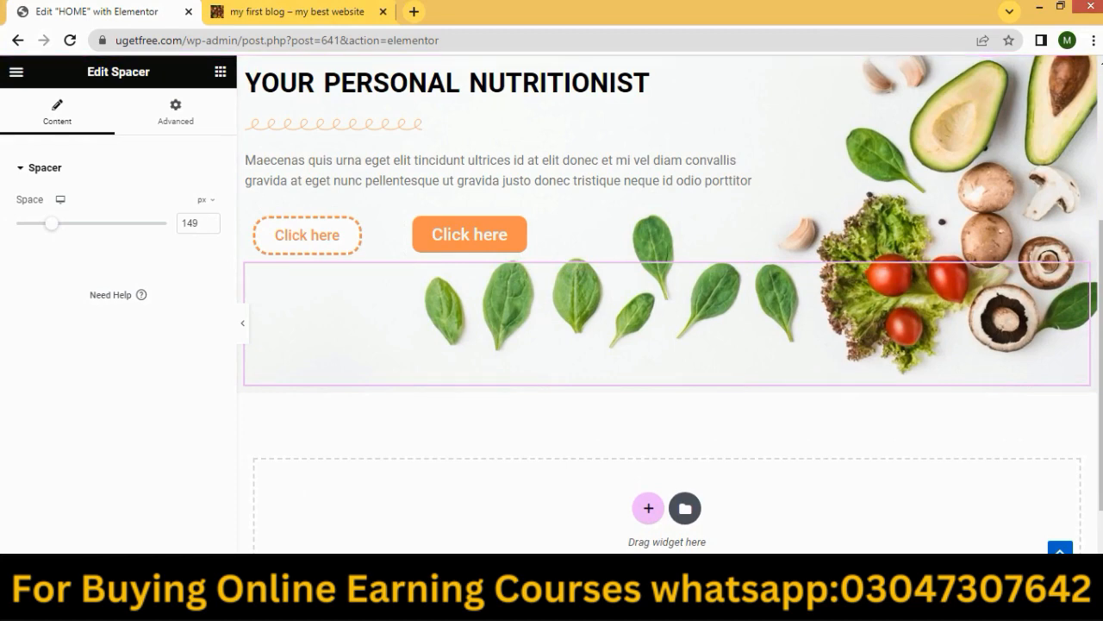
Reload the live blog homepage and check the hero section's spacing above the headings and below the buttons.
left_click(293, 11)
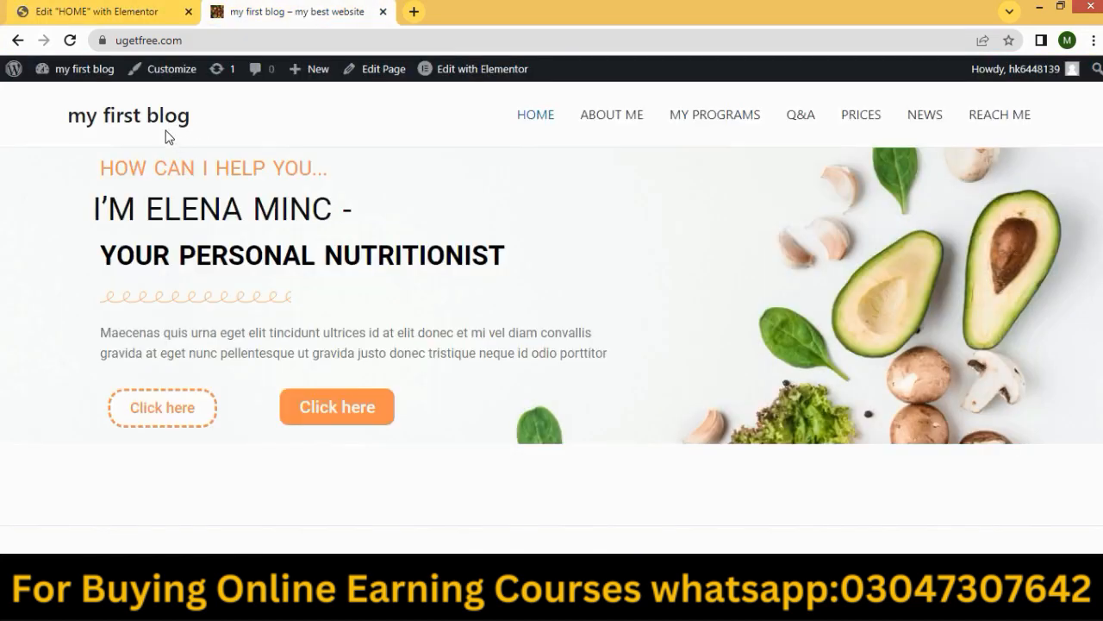
left_click(71, 40)
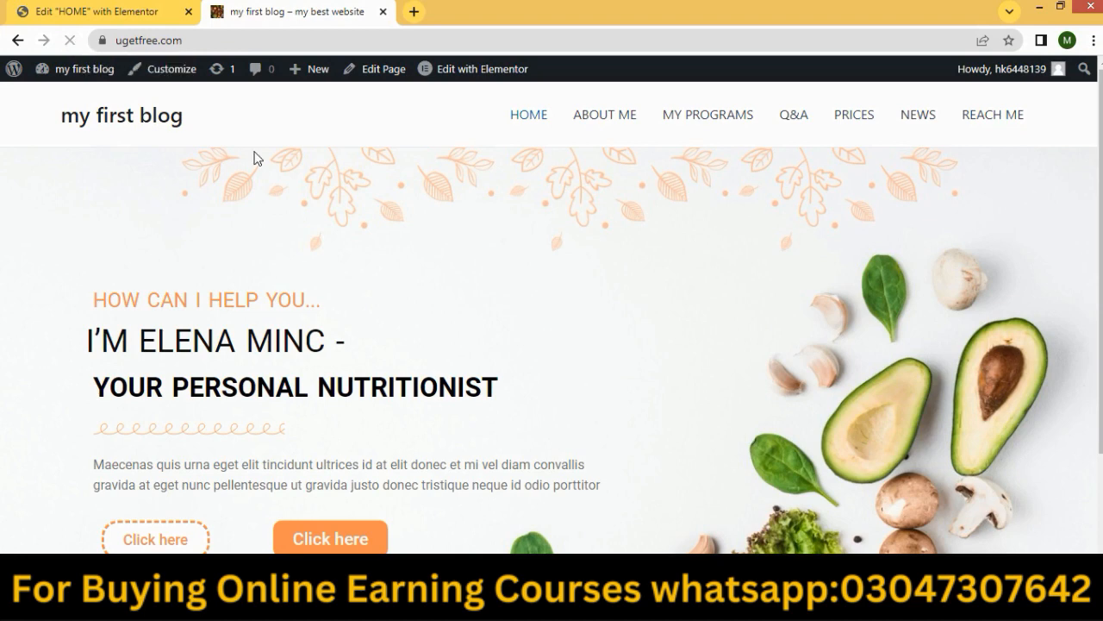
scroll(557, 342, "down", 2)
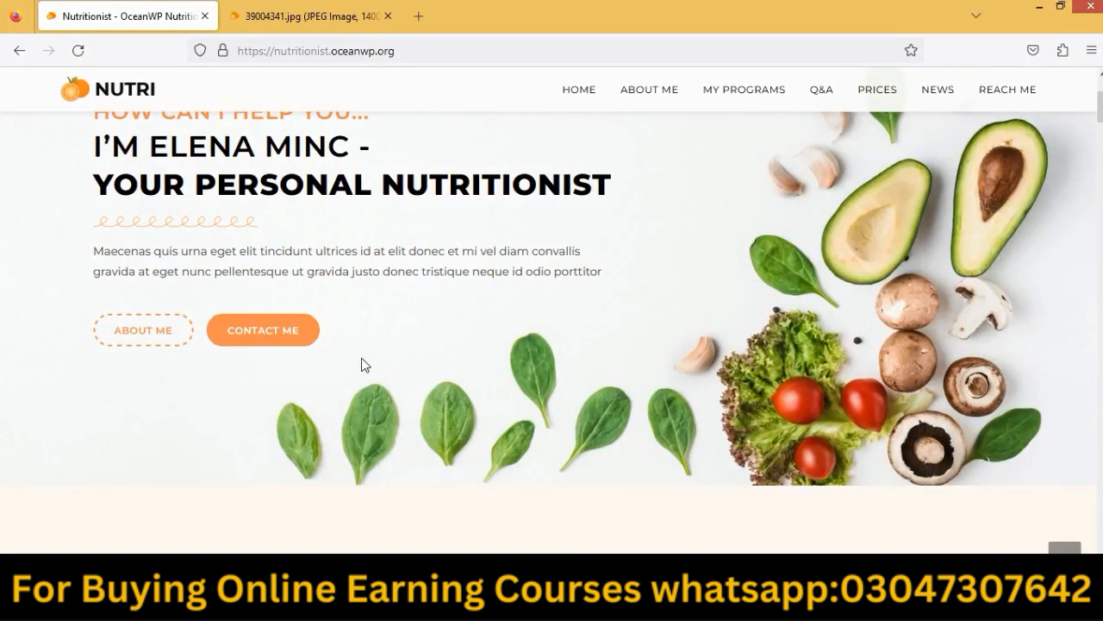
Switch to the Nutritionist demo page and examine the layout and text of the section below the hero.
scroll(529, 370, "down", 2)
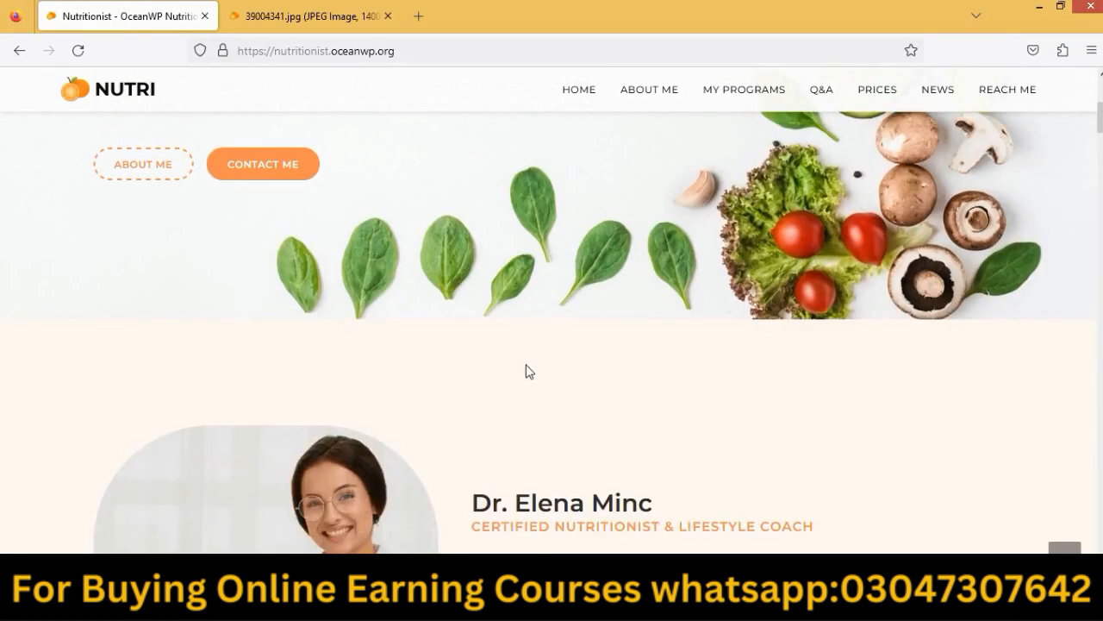
scroll(529, 370, "up", 3)
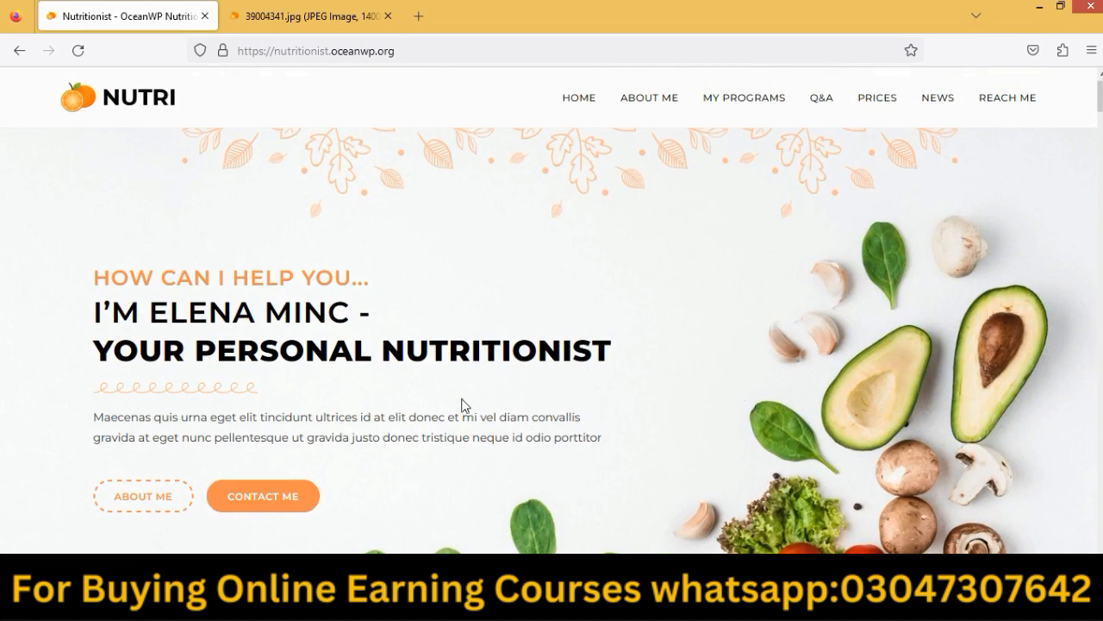
scroll(465, 374, "down", 5)
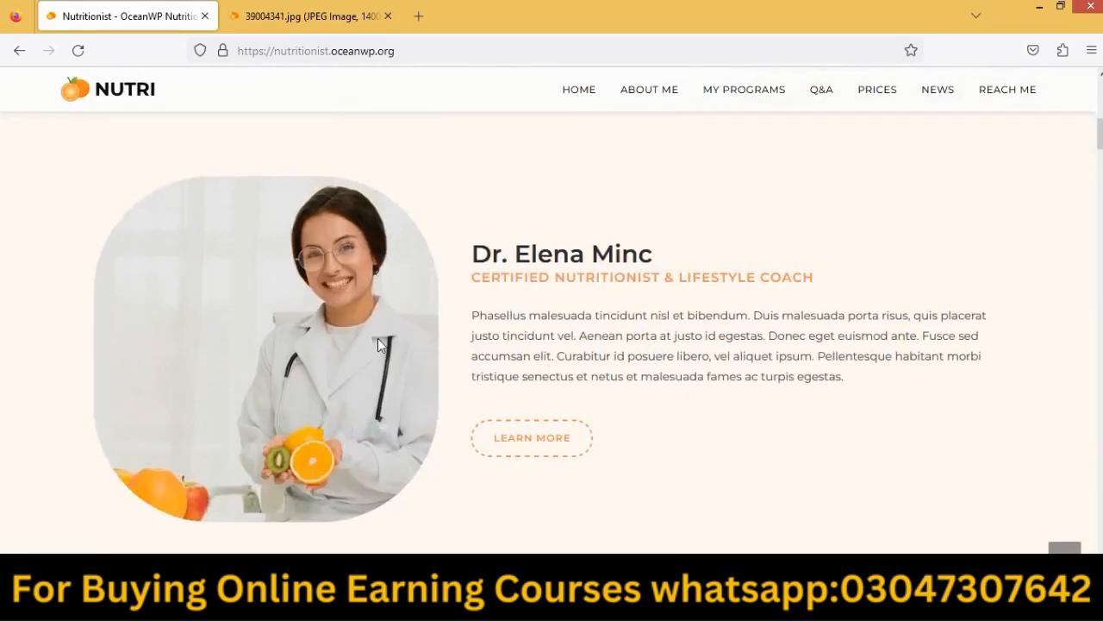
left_click_drag(486, 253, 648, 254)
left_click_drag(489, 277, 778, 313)
left_click_drag(534, 376, 778, 443)
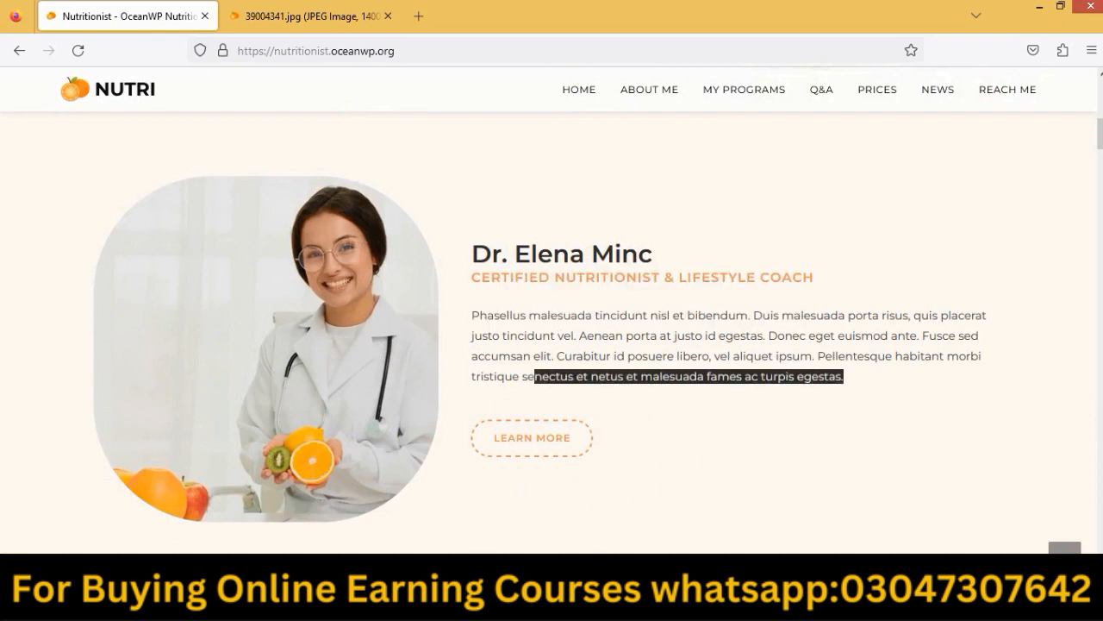
left_click(794, 538)
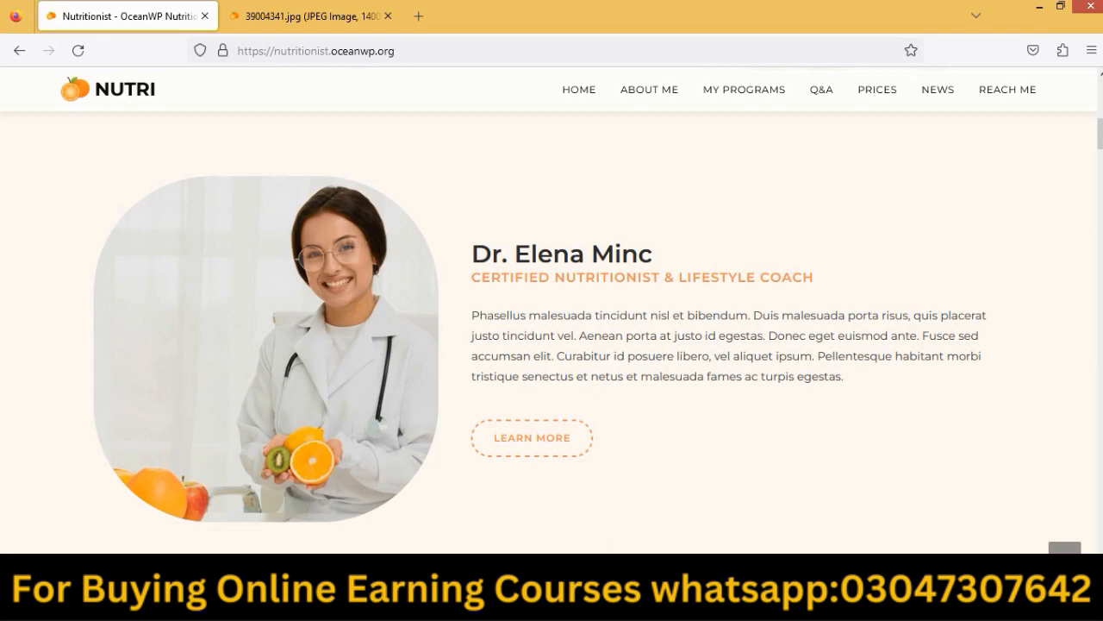
Return to the Elementor editor and add a new section with two equal columns below the hero section.
left_click(550, 606)
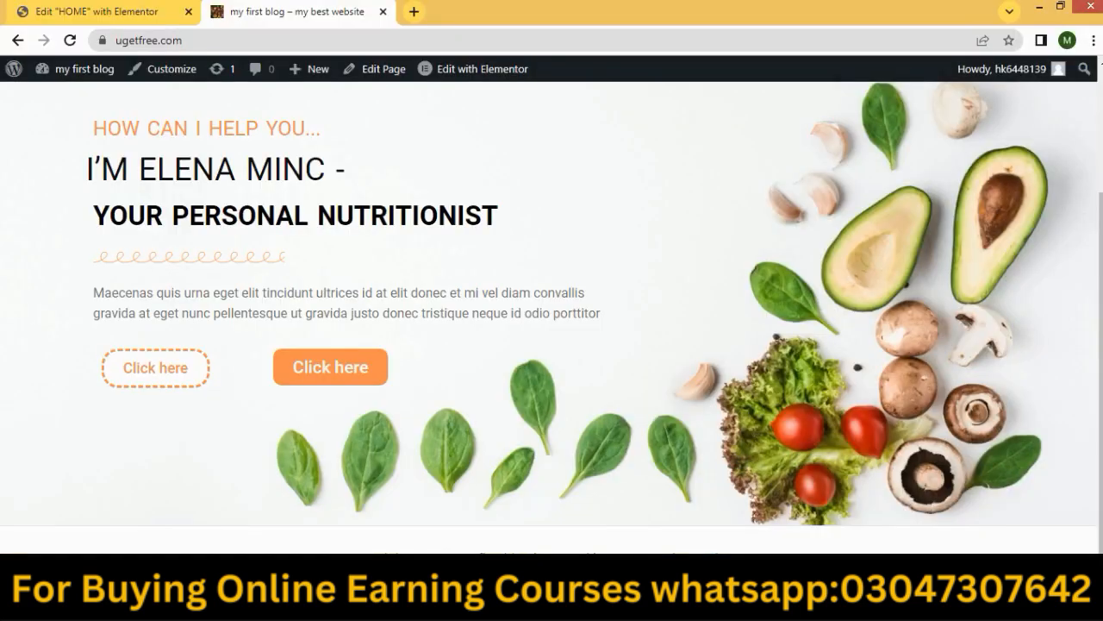
left_click(97, 7)
scroll(486, 436, "down", 2)
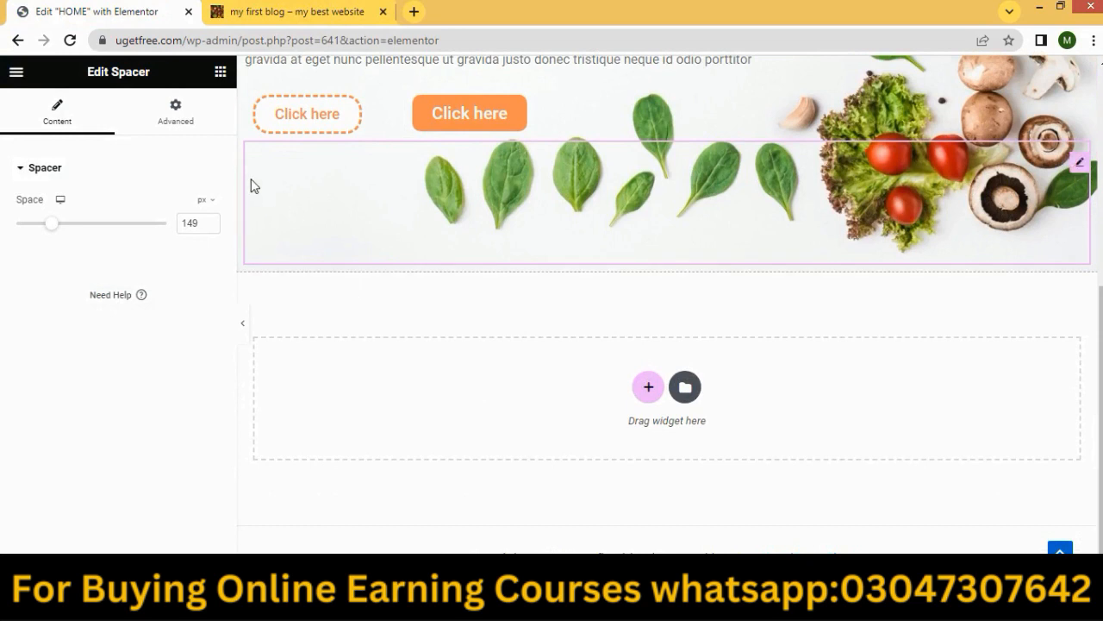
left_click(649, 389)
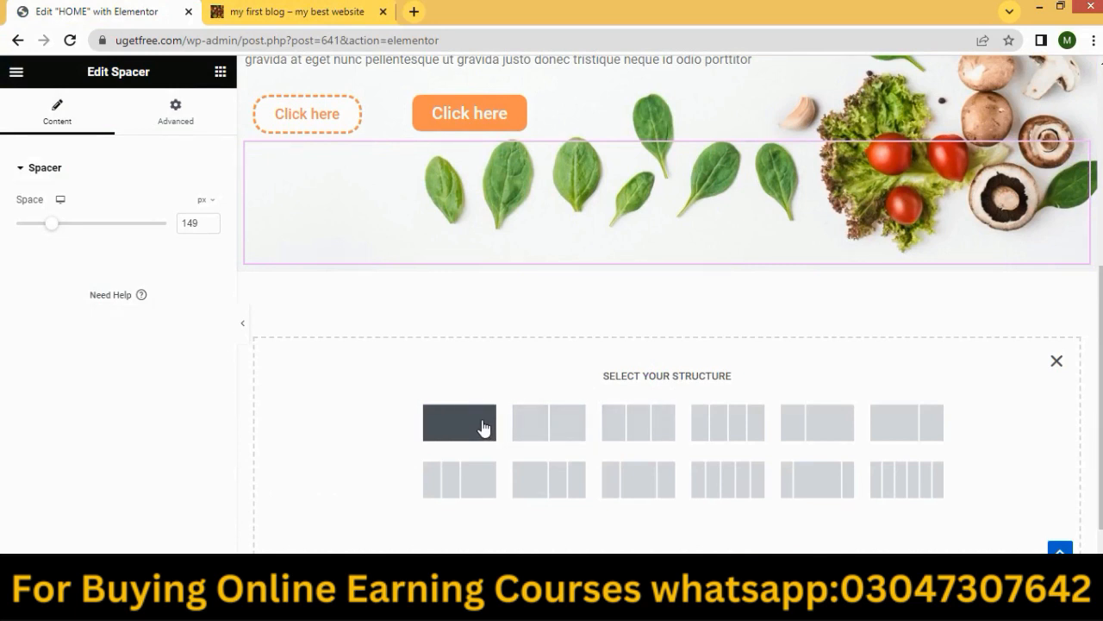
left_click(530, 430)
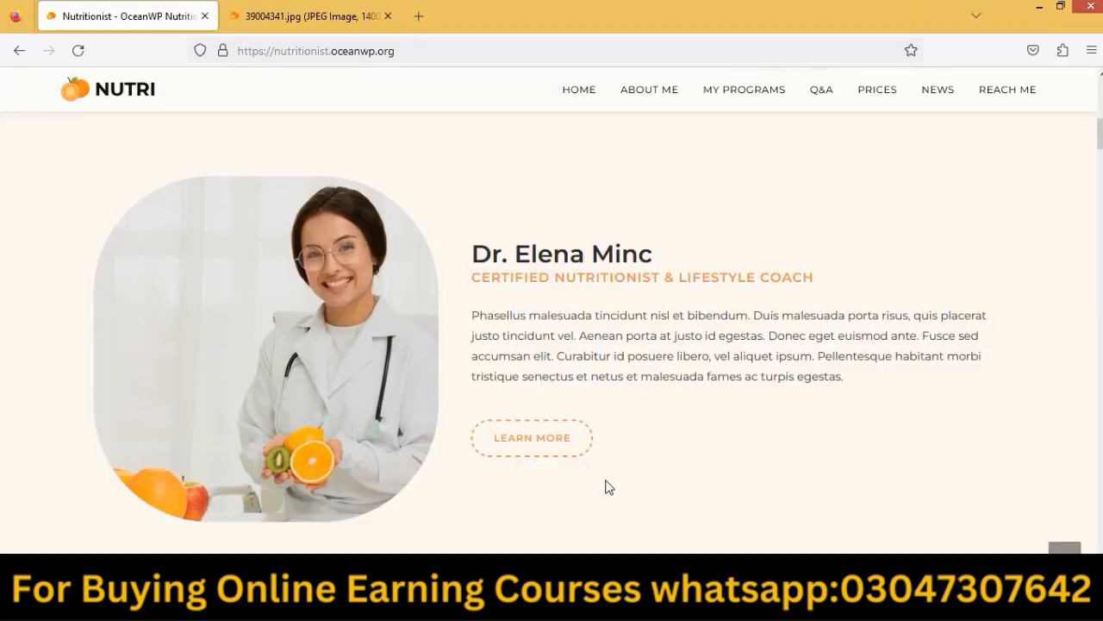
On the Nutritionist demo page, inspect the about section and sample its cream background color with the developer tools' eyedropper.
scroll(609, 487, "up", 7)
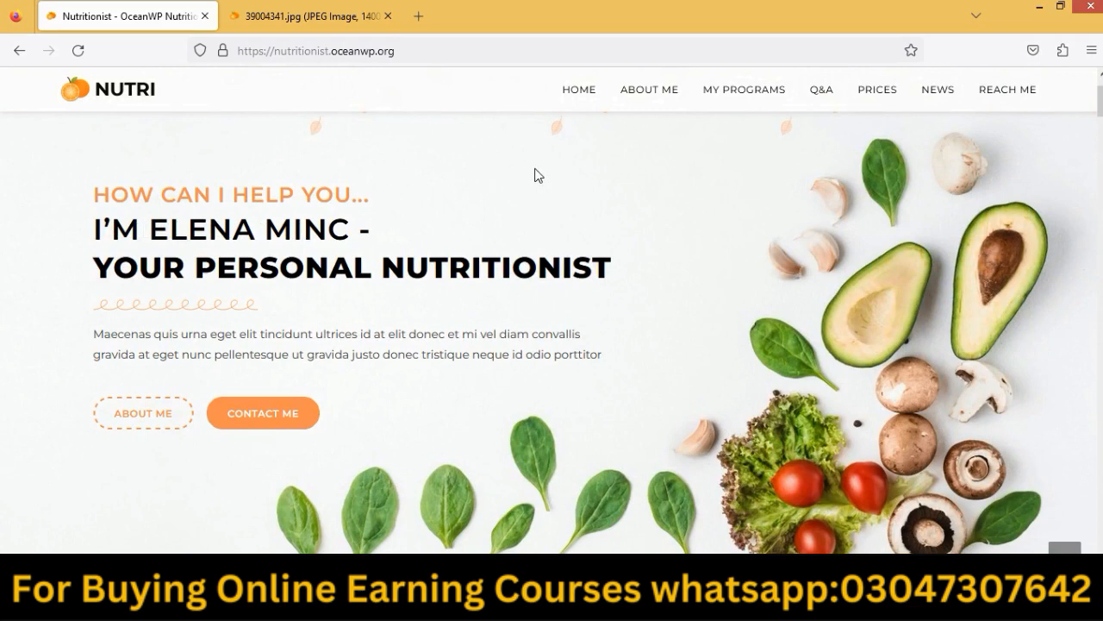
scroll(527, 177, "down", 4)
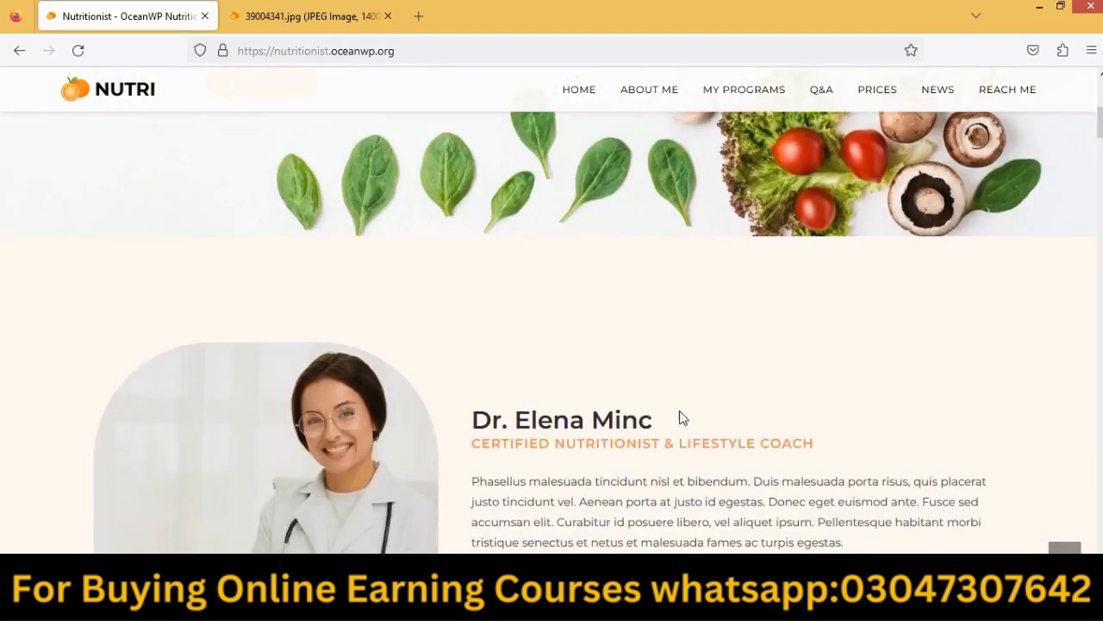
scroll(661, 363, "down", 2)
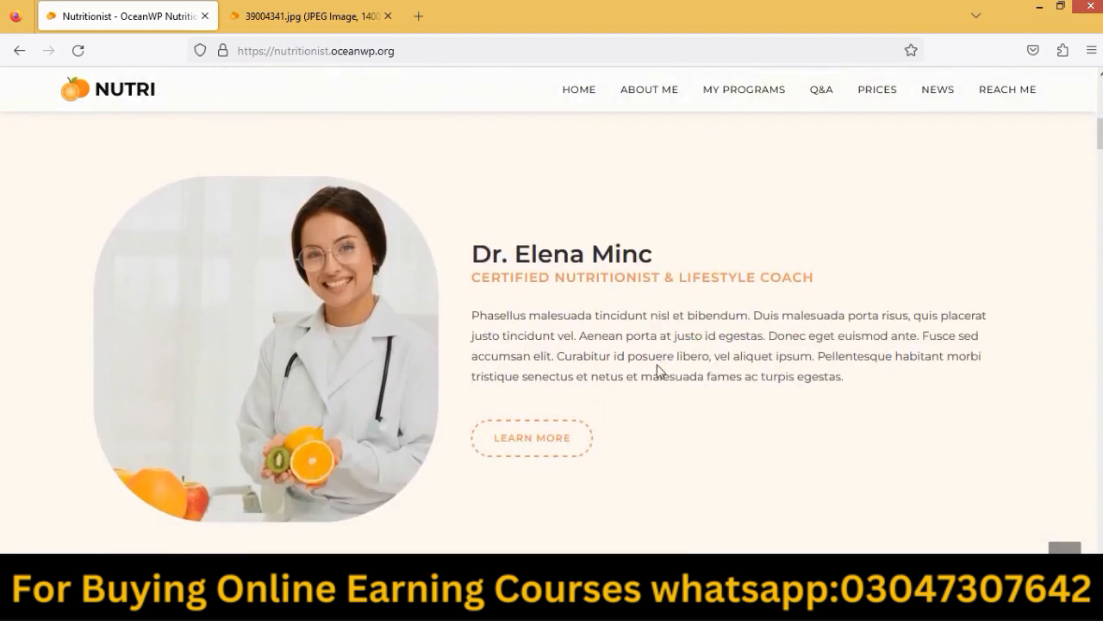
scroll(740, 297, "up", 1)
right_click(819, 225)
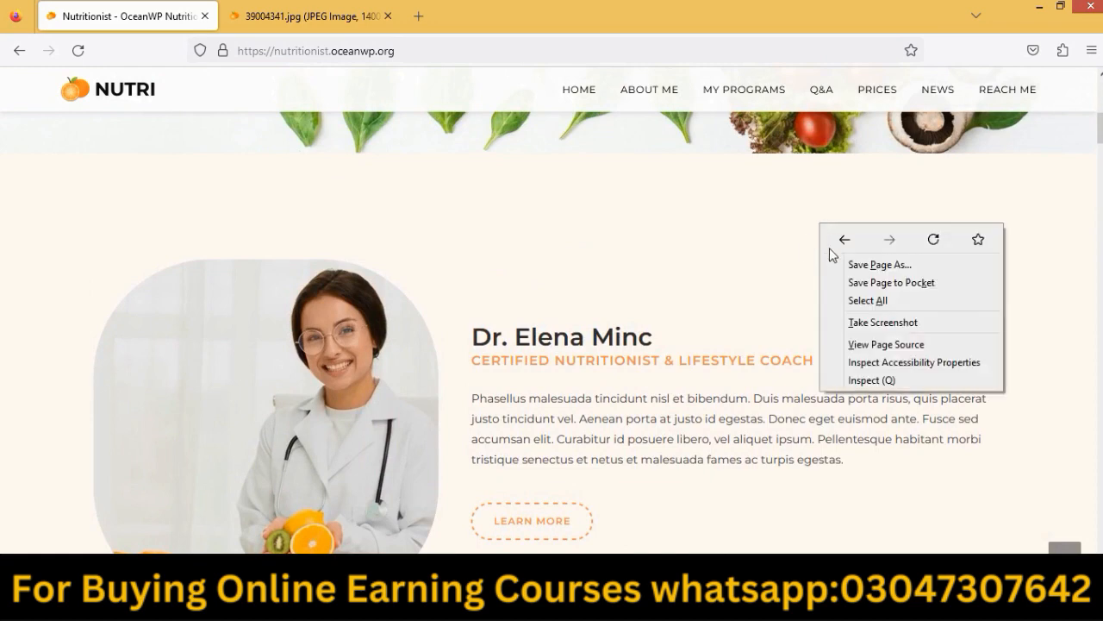
left_click(859, 384)
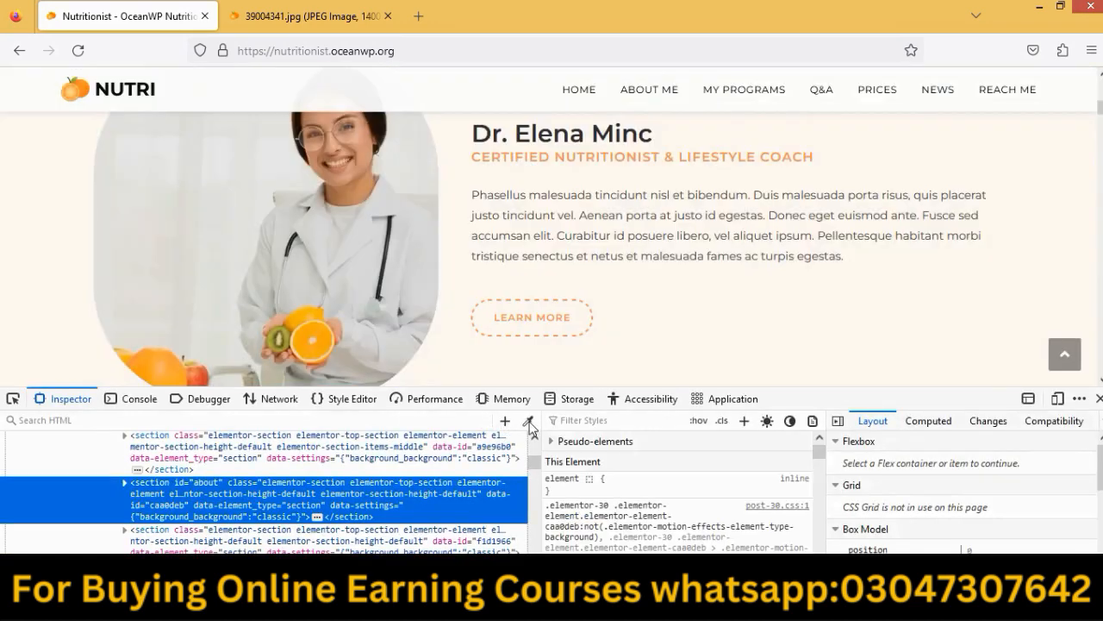
left_click(528, 420)
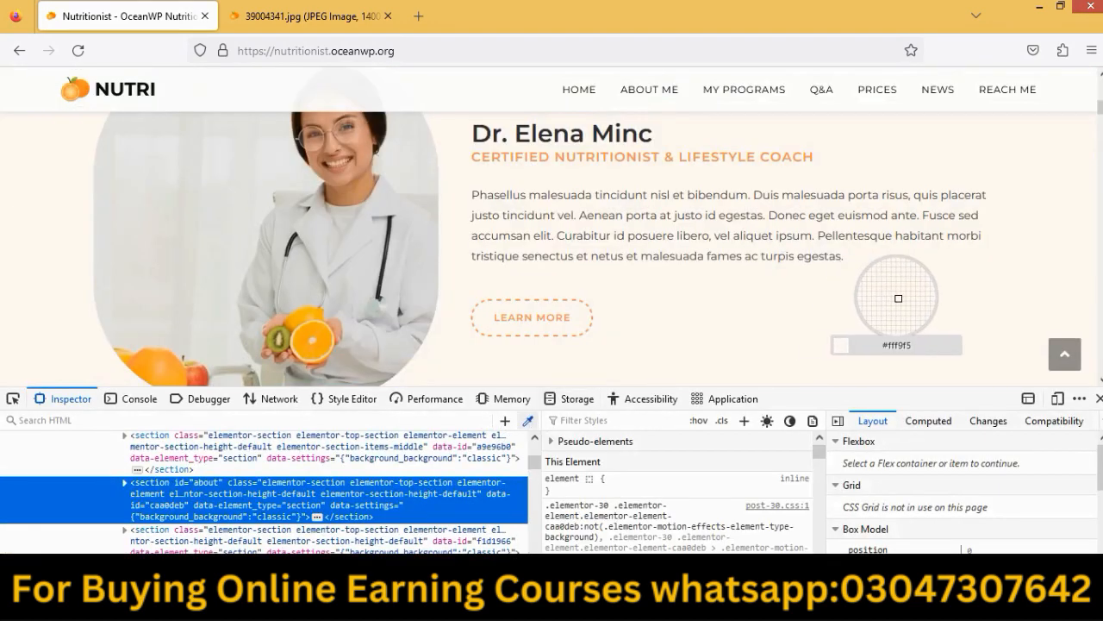
left_click(896, 304)
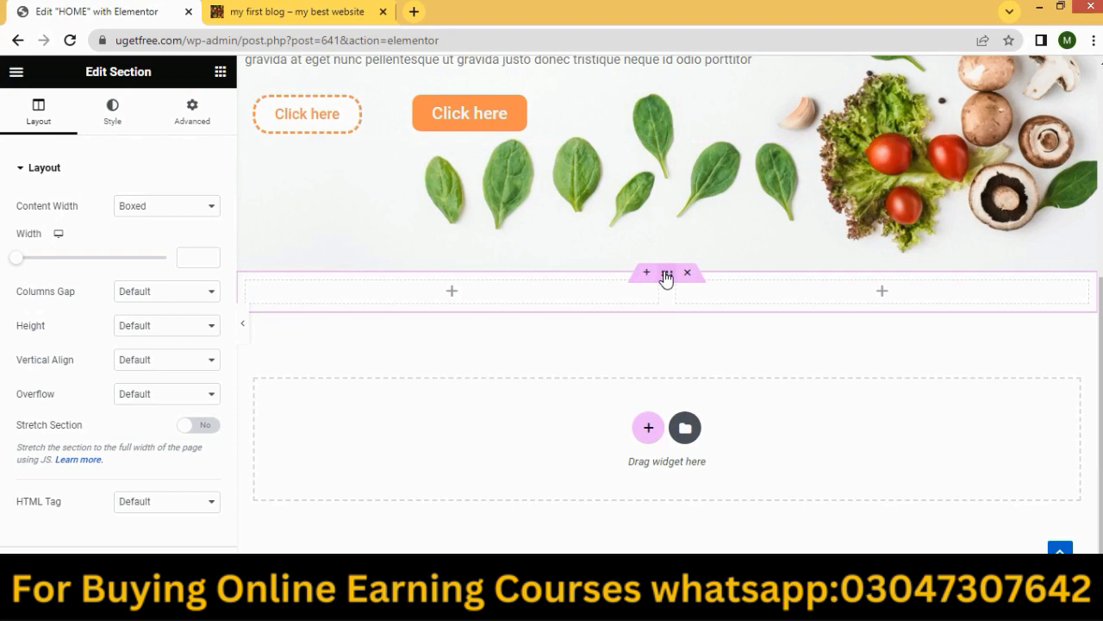
In the Elementor editor, give the new two-column section a classic background with the color #fff9f5.
left_click(115, 117)
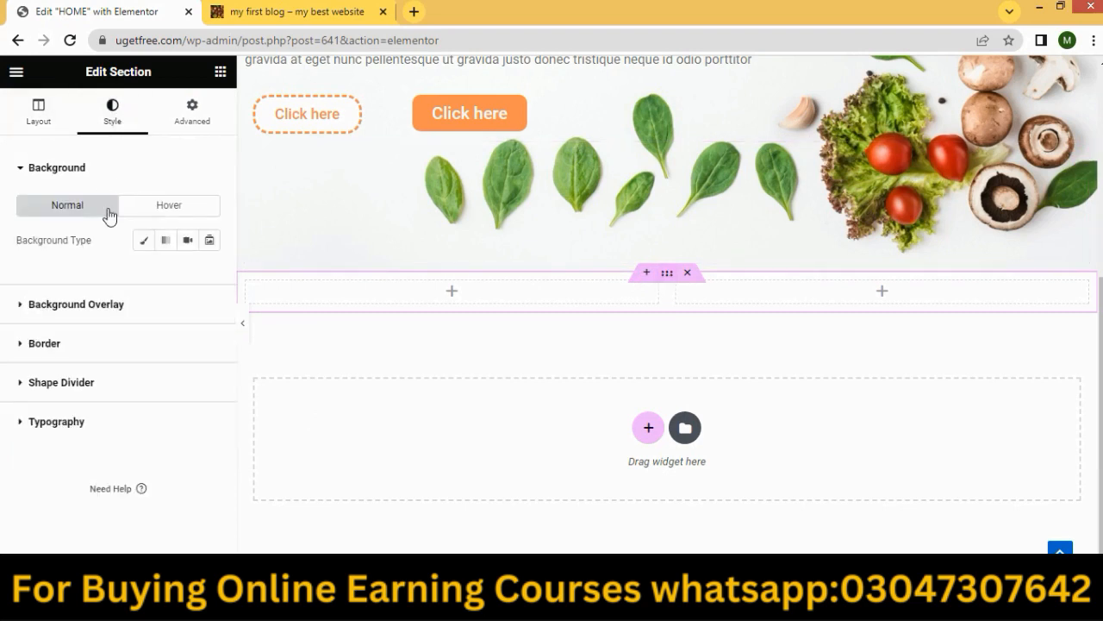
left_click(144, 242)
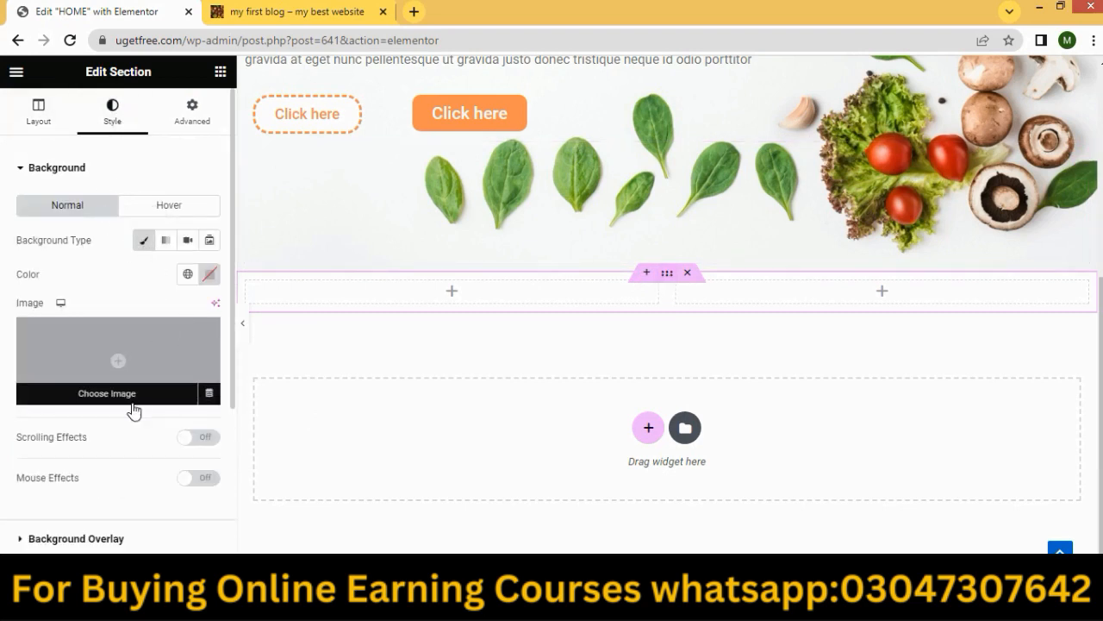
left_click(207, 278)
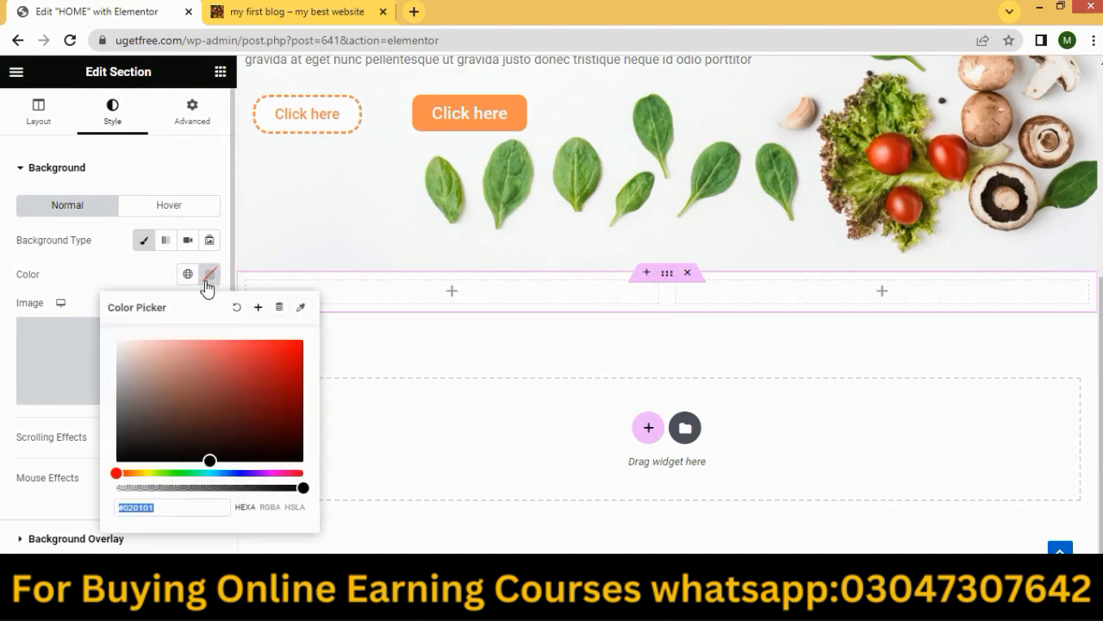
left_click(167, 504)
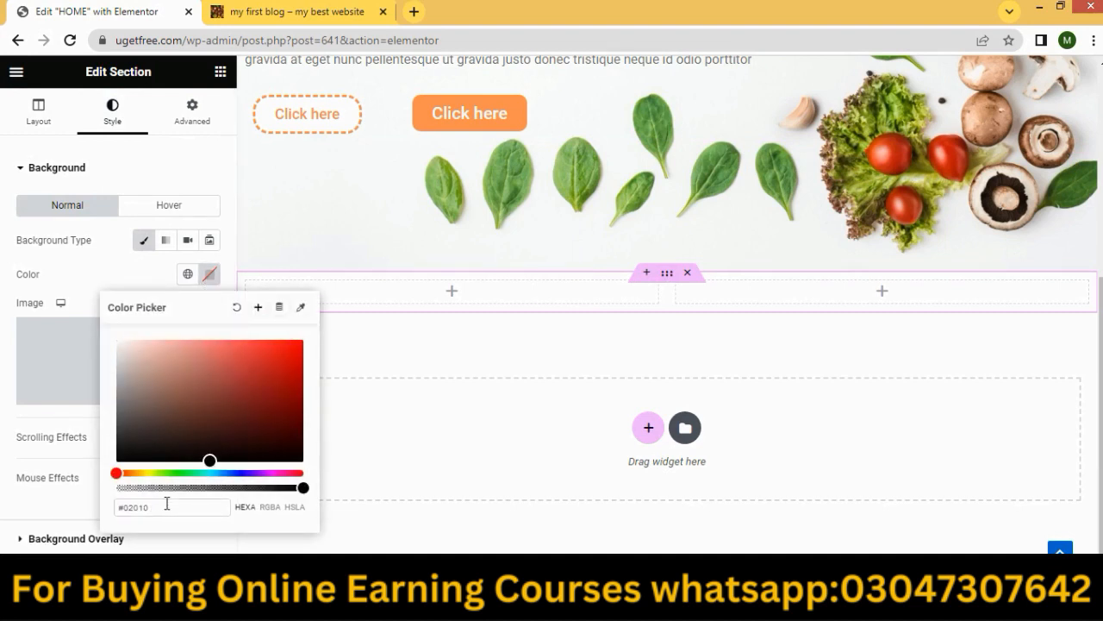
key("BackSpace")
key("BackSpace")
key("BackSpace")
key("BackSpace")
key("BackSpace")
key("BackSpace")
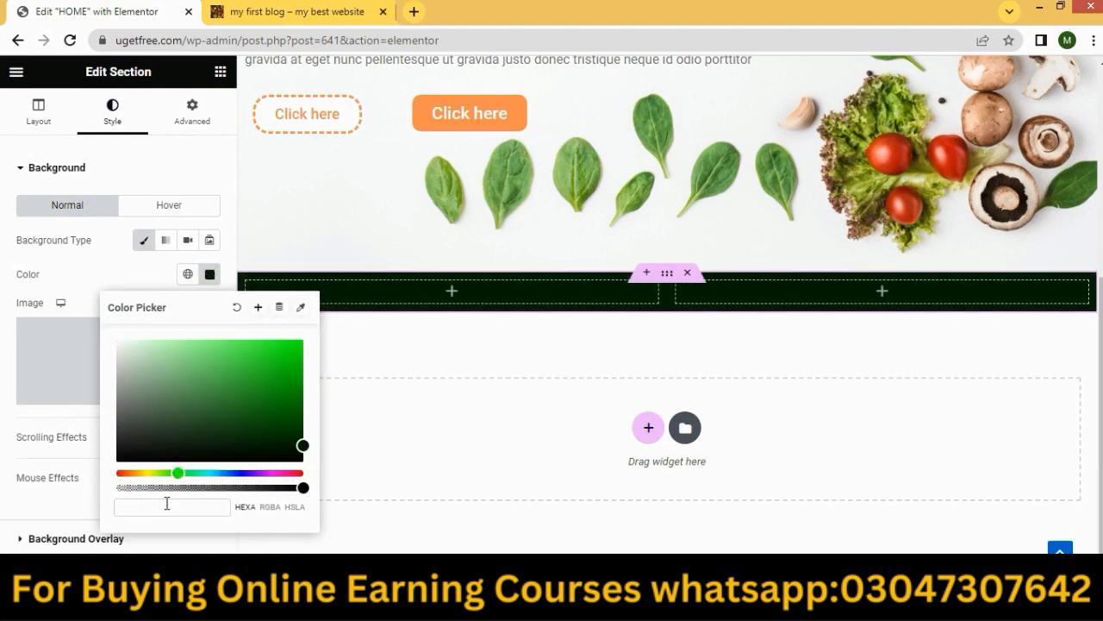
type("#fff9f5")
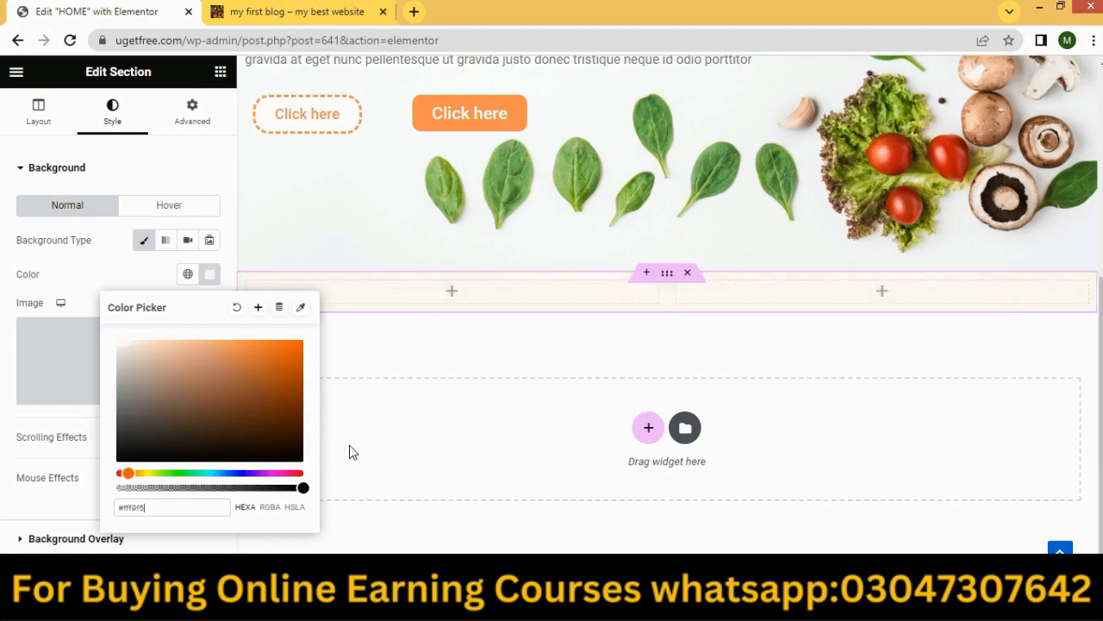
left_click(507, 355)
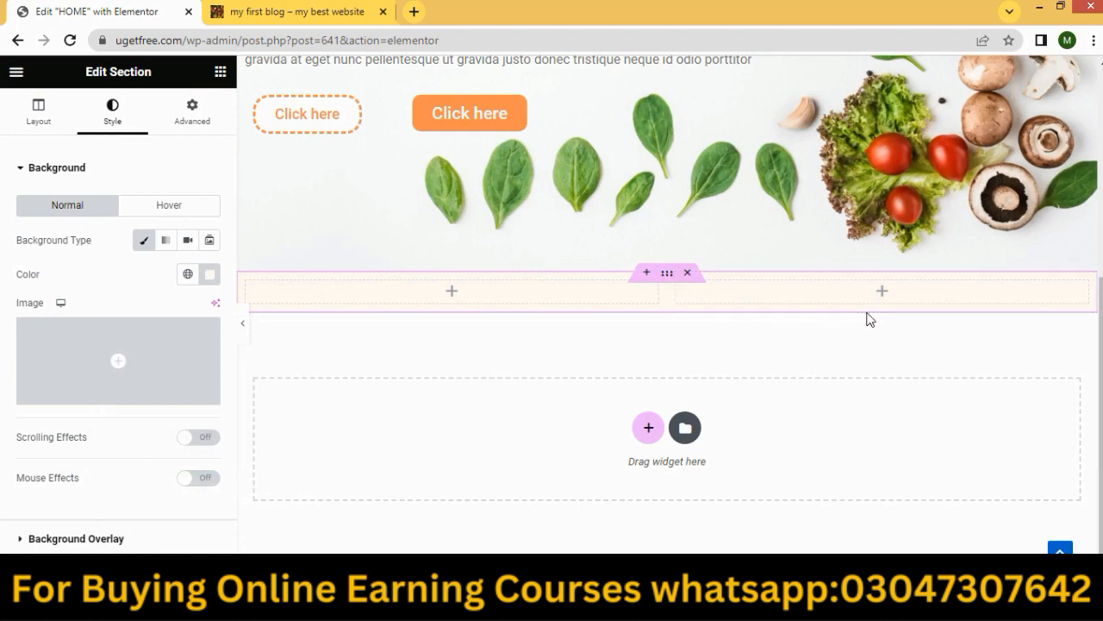
Compare the demo's about section with the page in the Elementor editor and open the "YOUR PERSONAL NUTRITIONIST" heading's style settings.
scroll(867, 317, "up", 1)
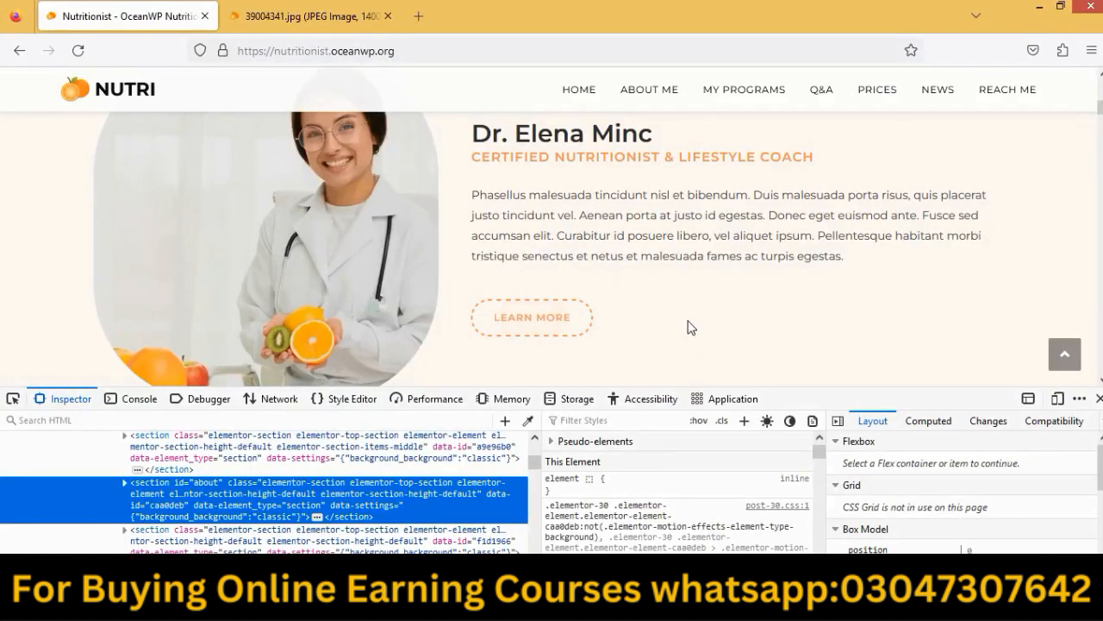
scroll(681, 320, "up", 1)
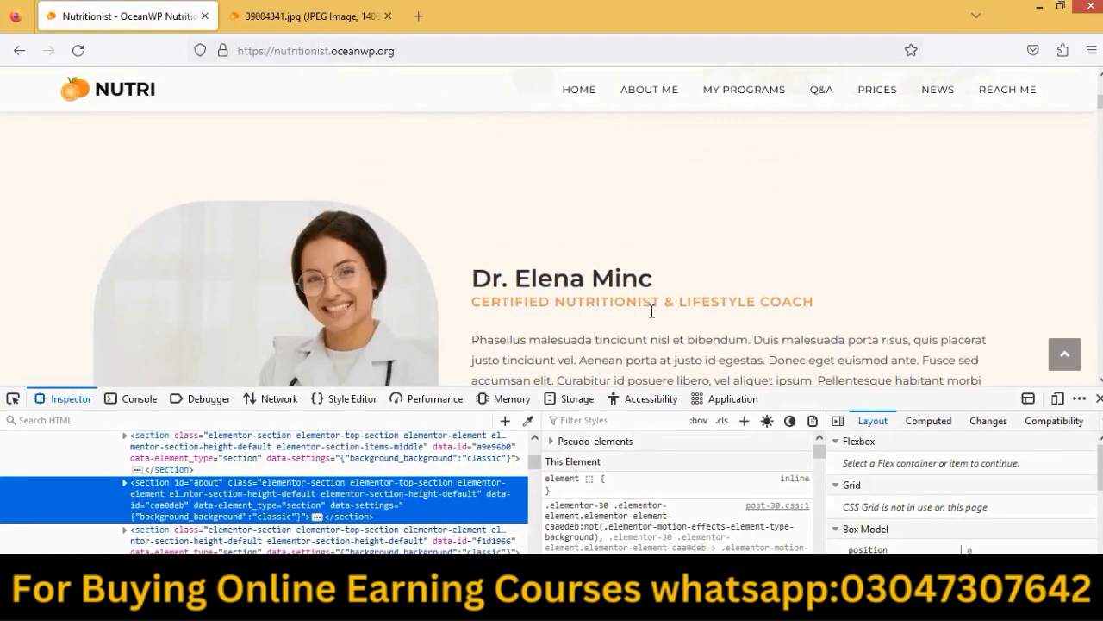
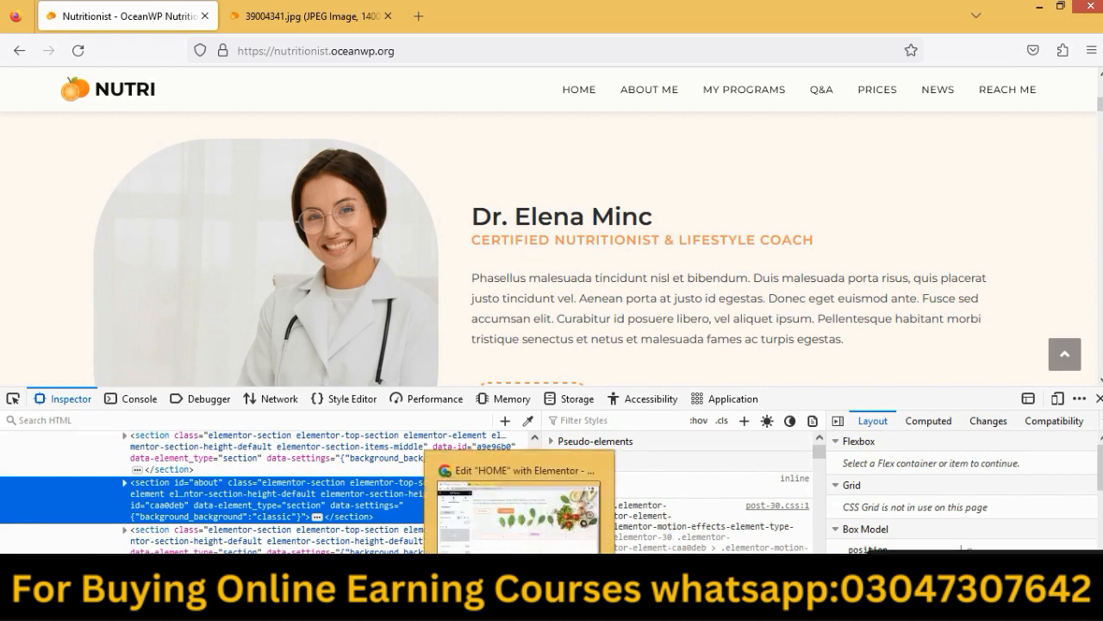
left_click(519, 605)
scroll(449, 335, "up", 4)
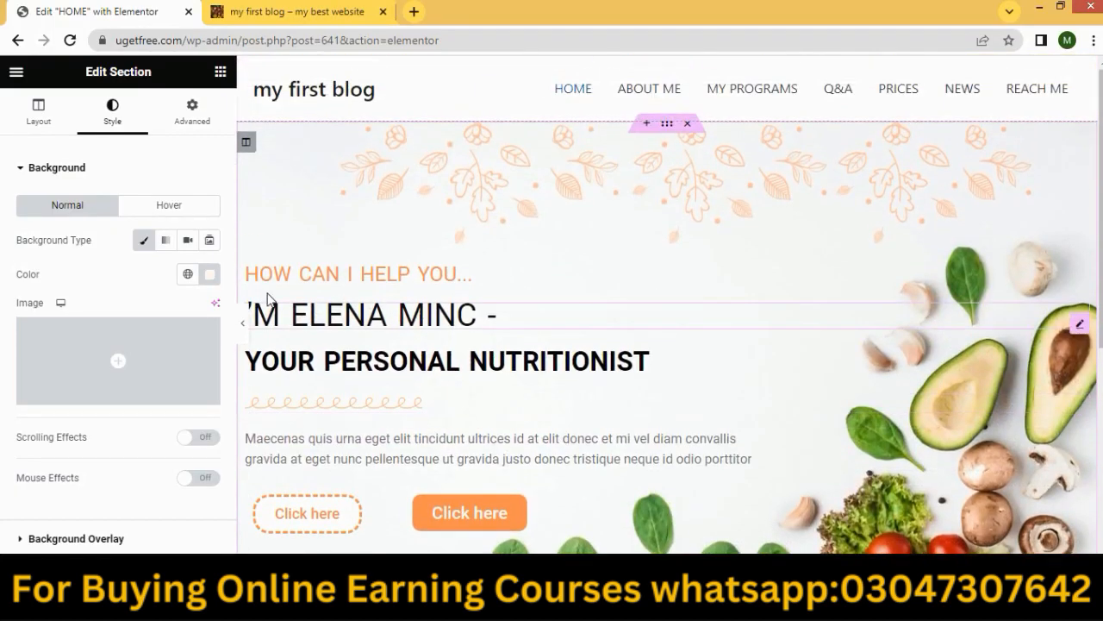
left_click(477, 358)
scroll(477, 357, "down", 3)
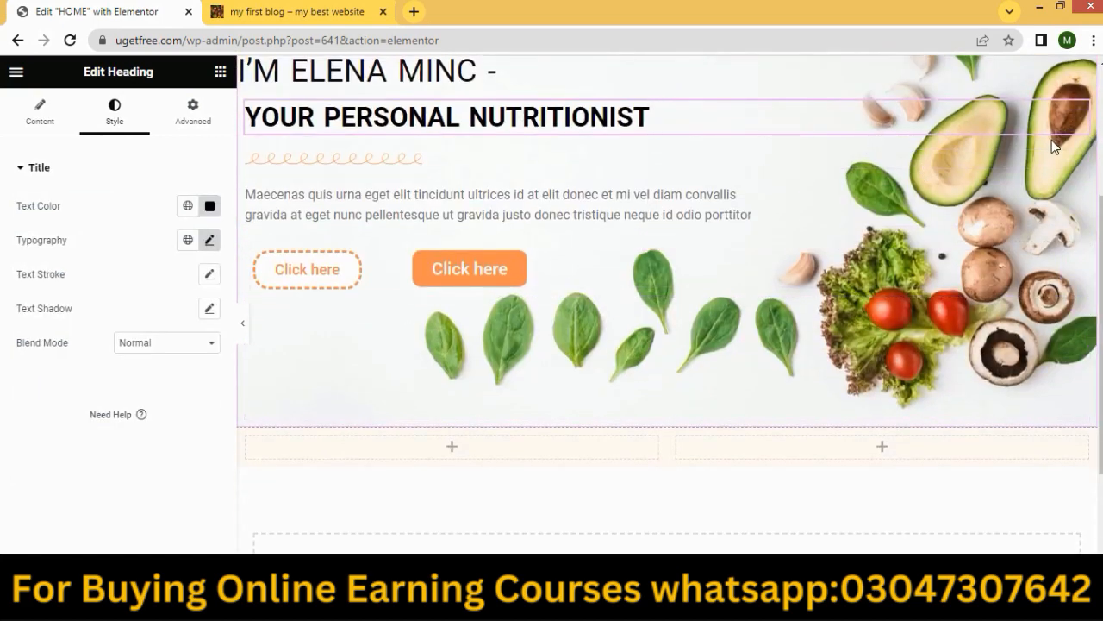
Duplicate the "YOUR PERSONAL NUTRITIONIST" heading and move the copy into the second column of the new cream section.
right_click(1024, 119)
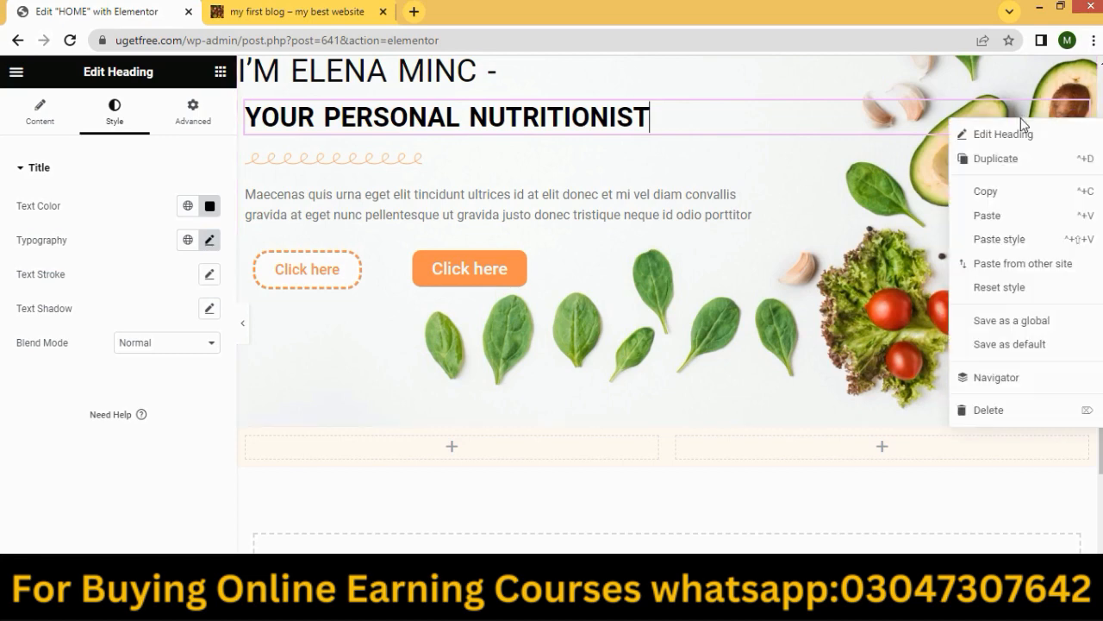
left_click(987, 159)
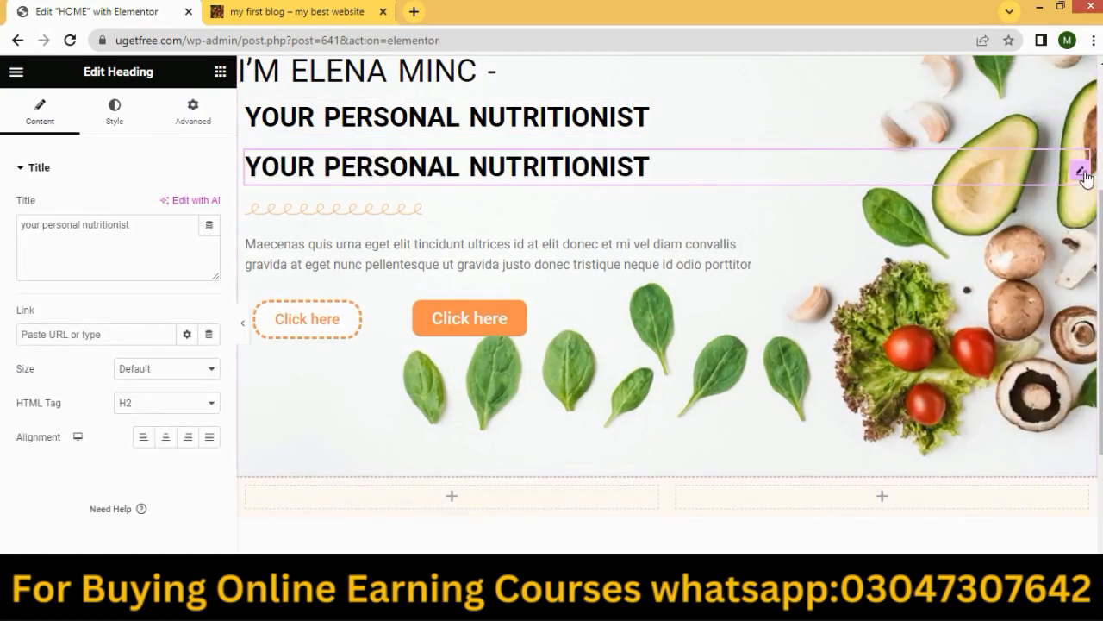
left_click_drag(1088, 179, 829, 456)
scroll(834, 453, "down", 2)
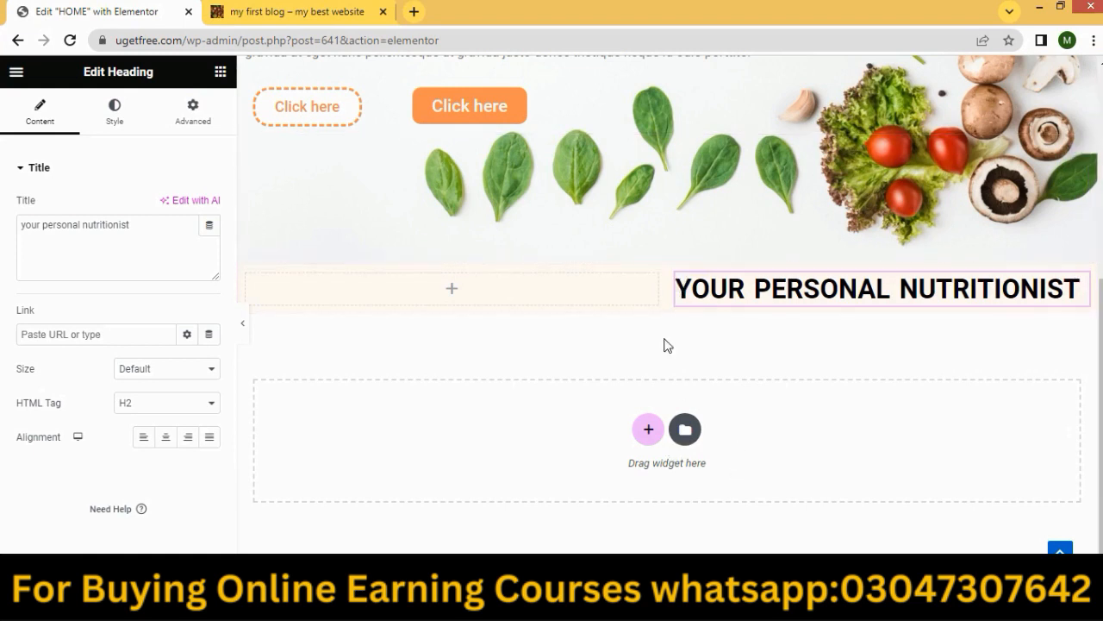
left_click(112, 129)
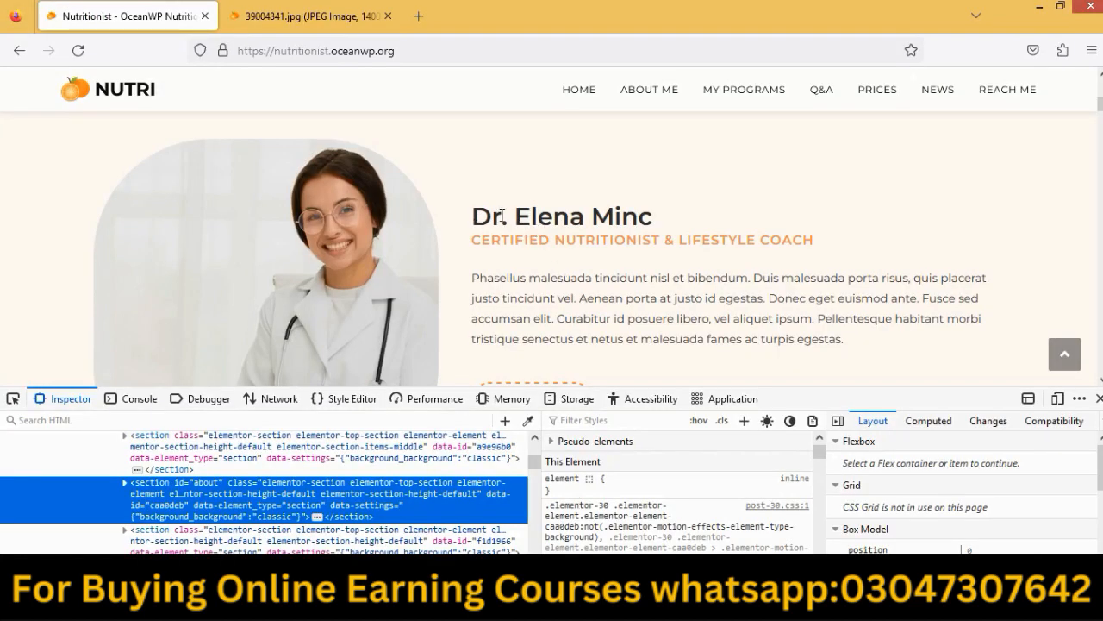
Copy the doctor's name heading from the Nutritionist demo page and use it as the moved heading's title in the Elementor editor.
left_click_drag(472, 216, 658, 210)
right_click(620, 215)
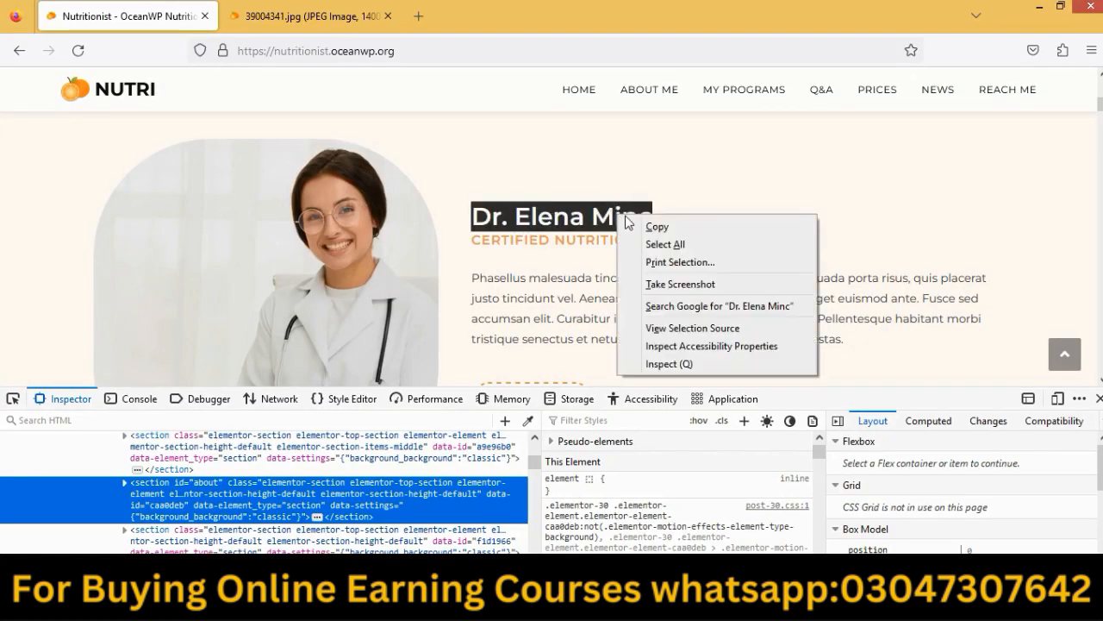
left_click(651, 229)
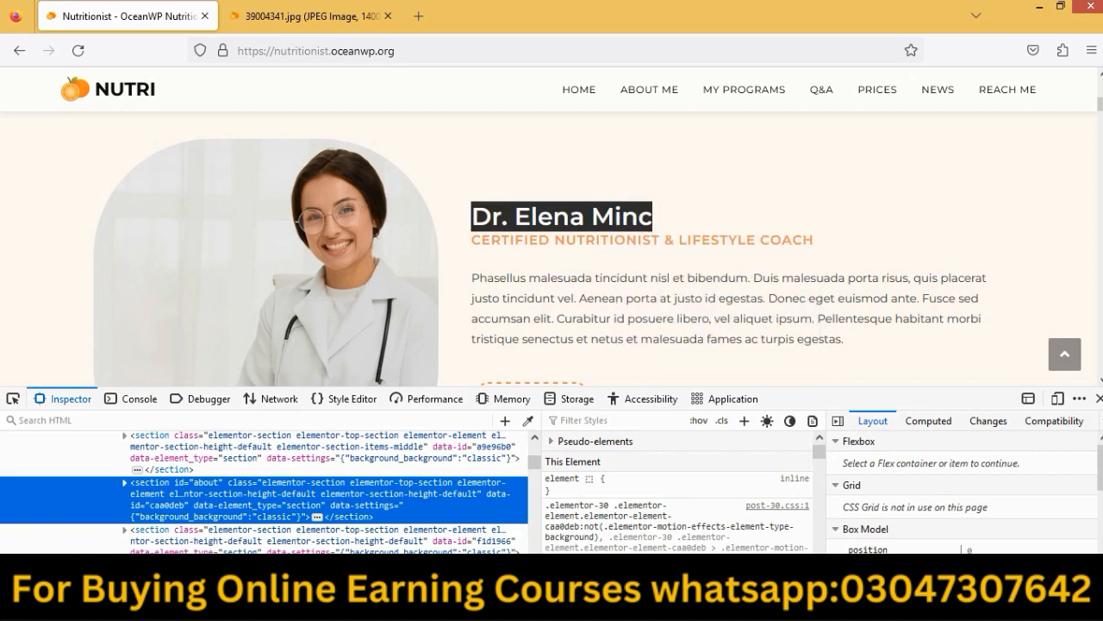
key("alt+Tab")
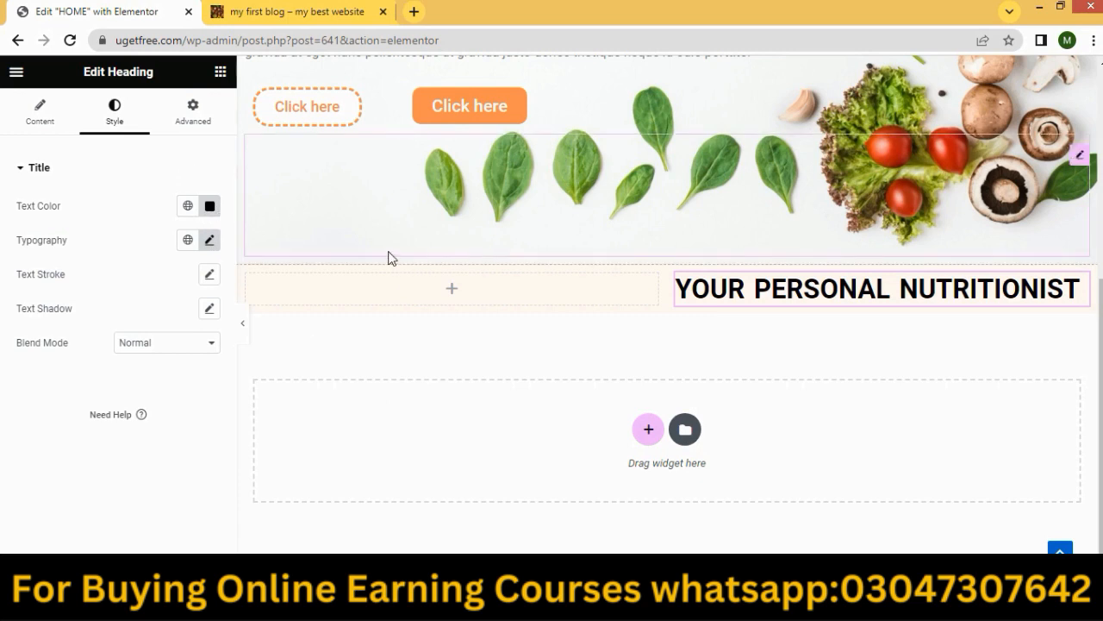
left_click(33, 119)
left_click_drag(161, 239, 2, 248)
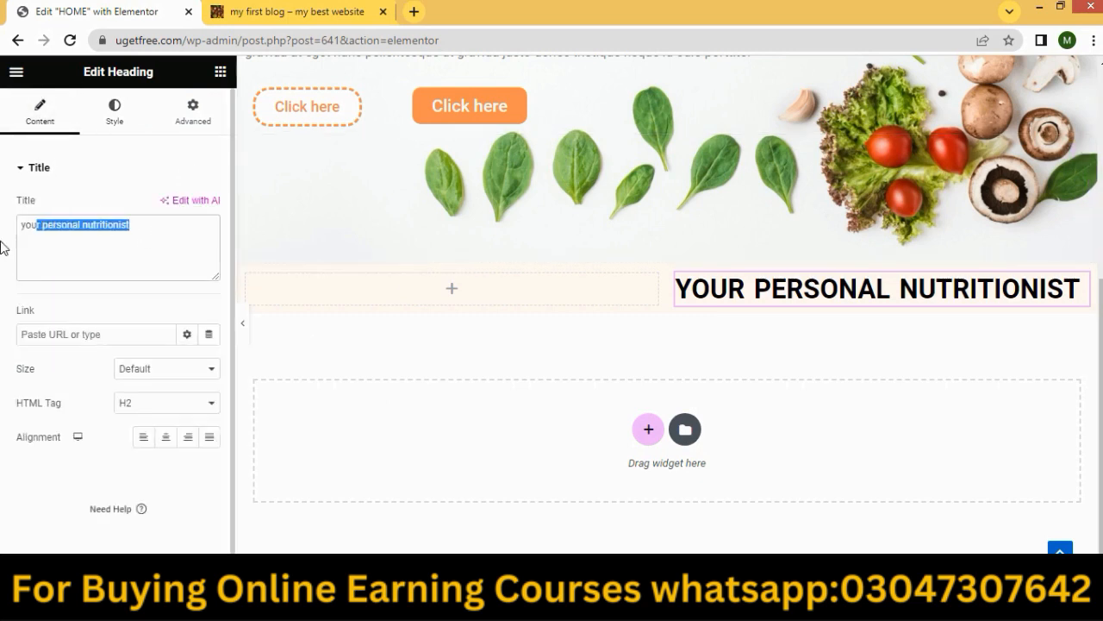
key("BackSpace")
type("Dr. Elena Minc")
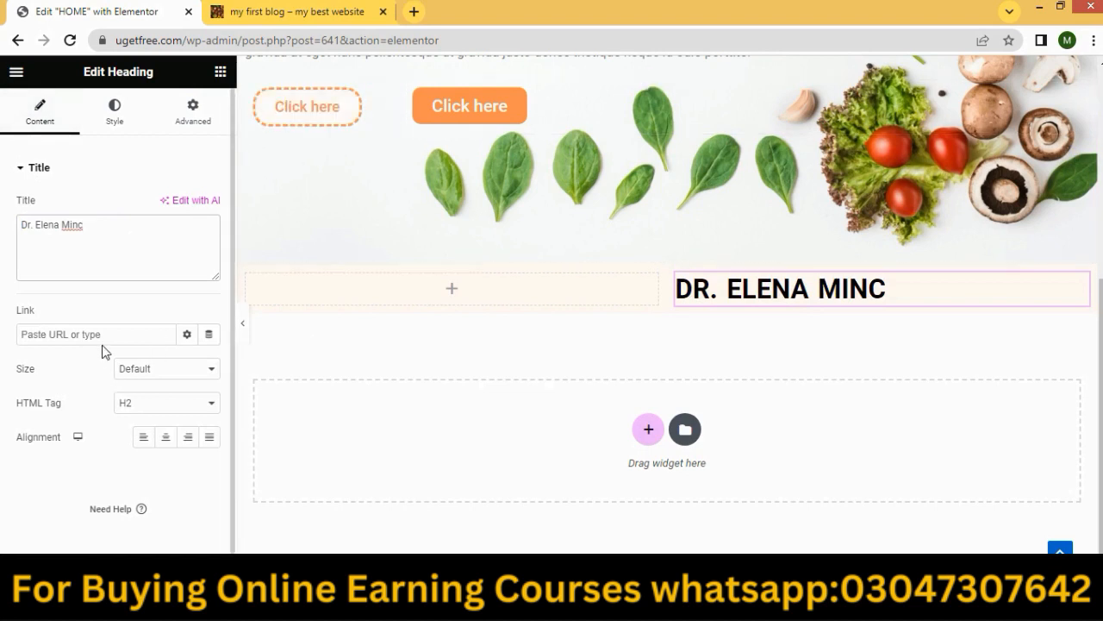
Set the doctor's name heading typography to size 22 px and weight 500 (Medium).
left_click(112, 110)
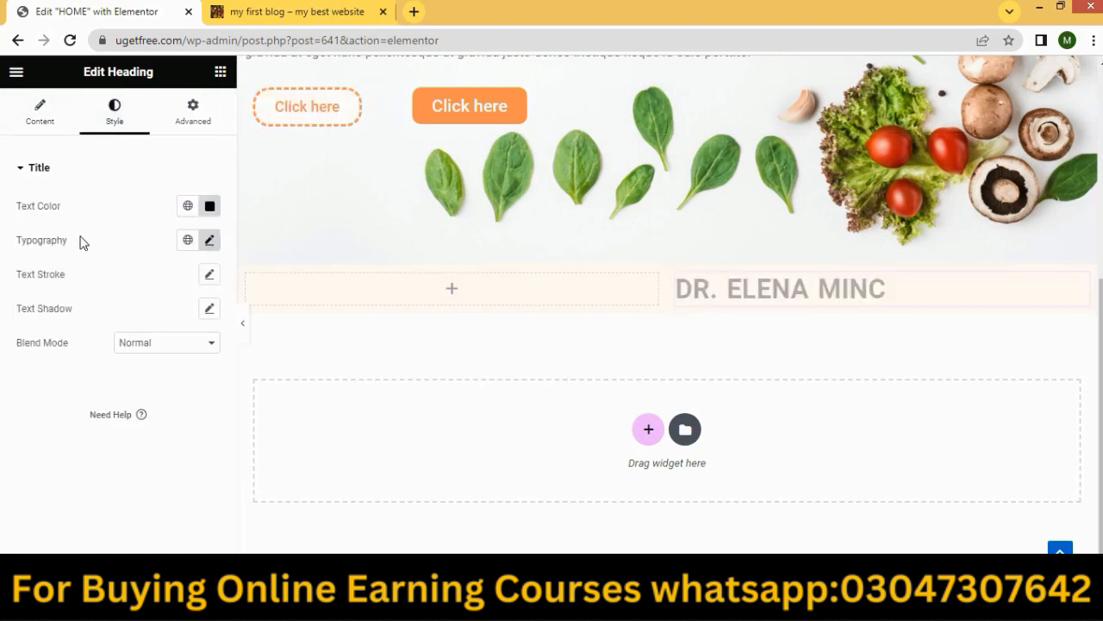
left_click(211, 241)
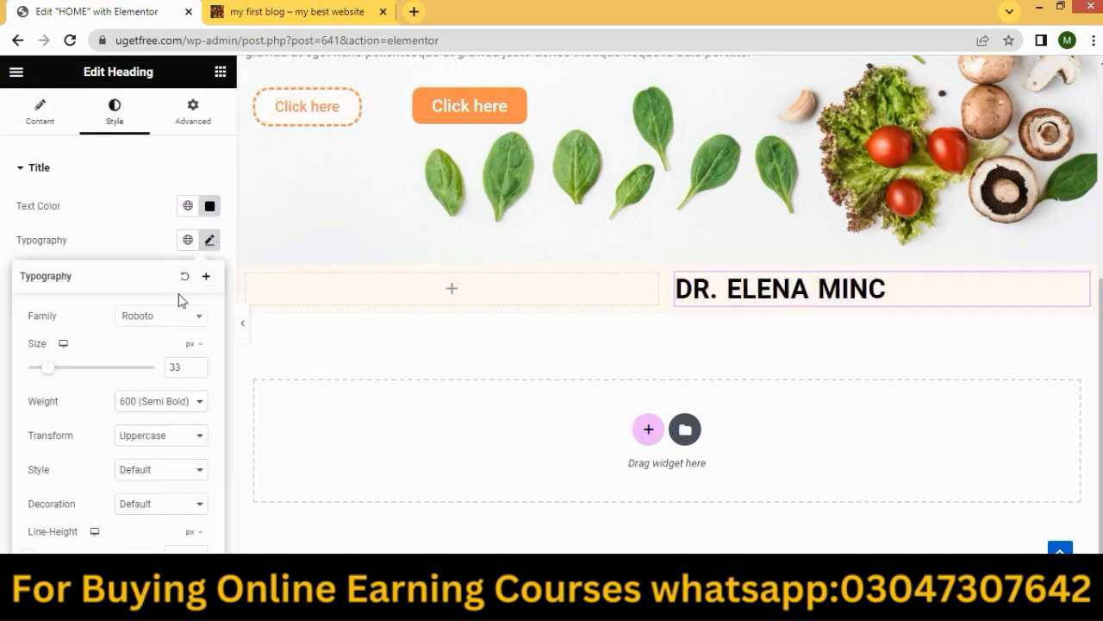
left_click_drag(47, 375, 42, 375)
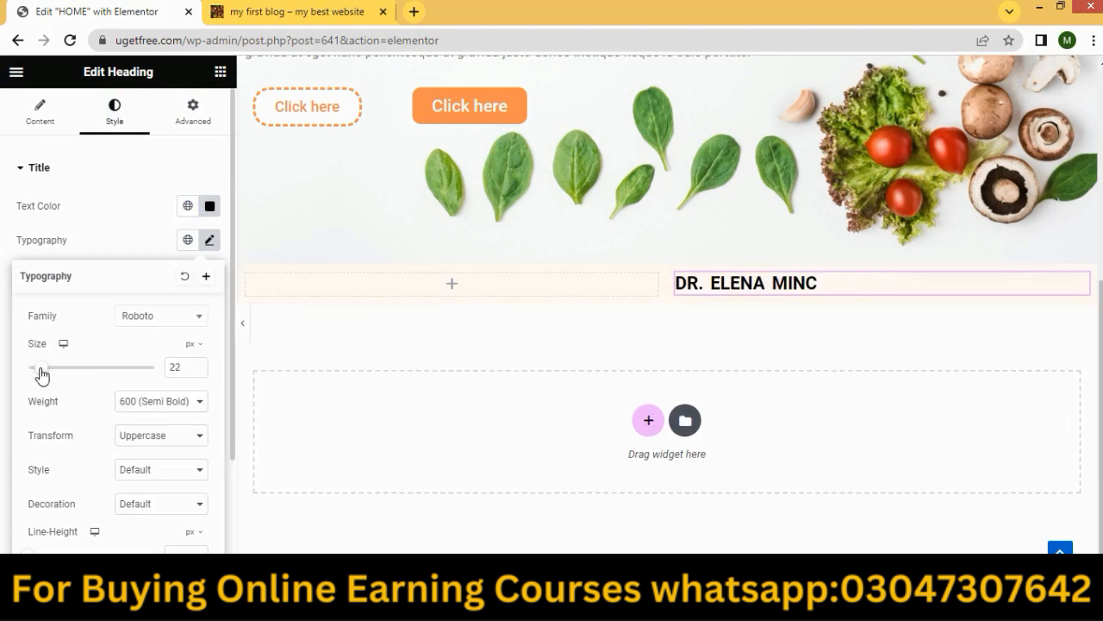
left_click(177, 407)
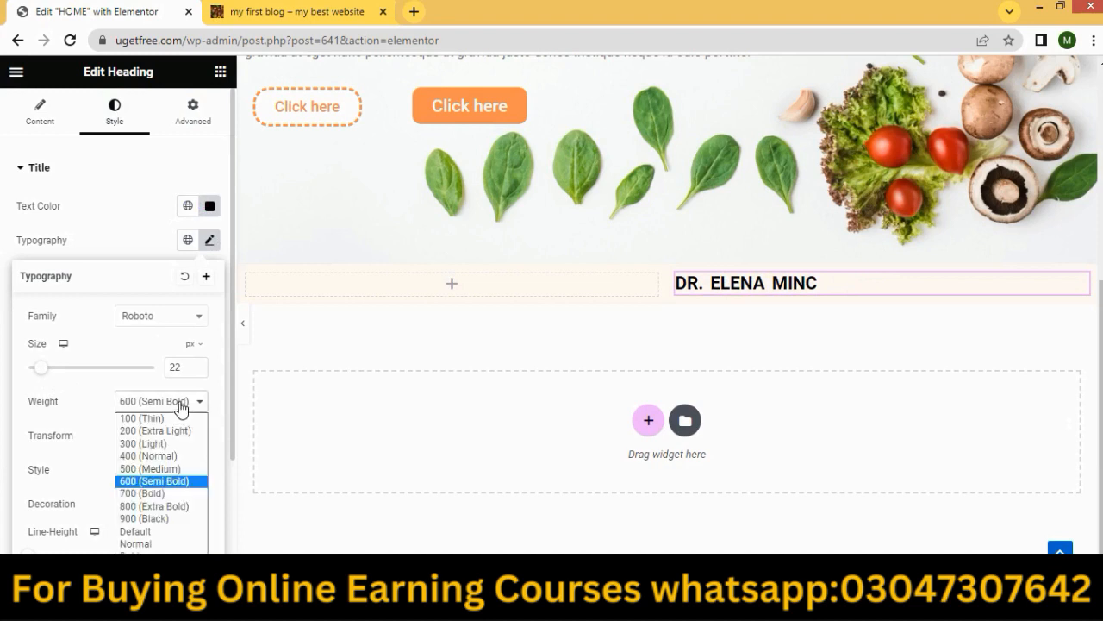
left_click(134, 456)
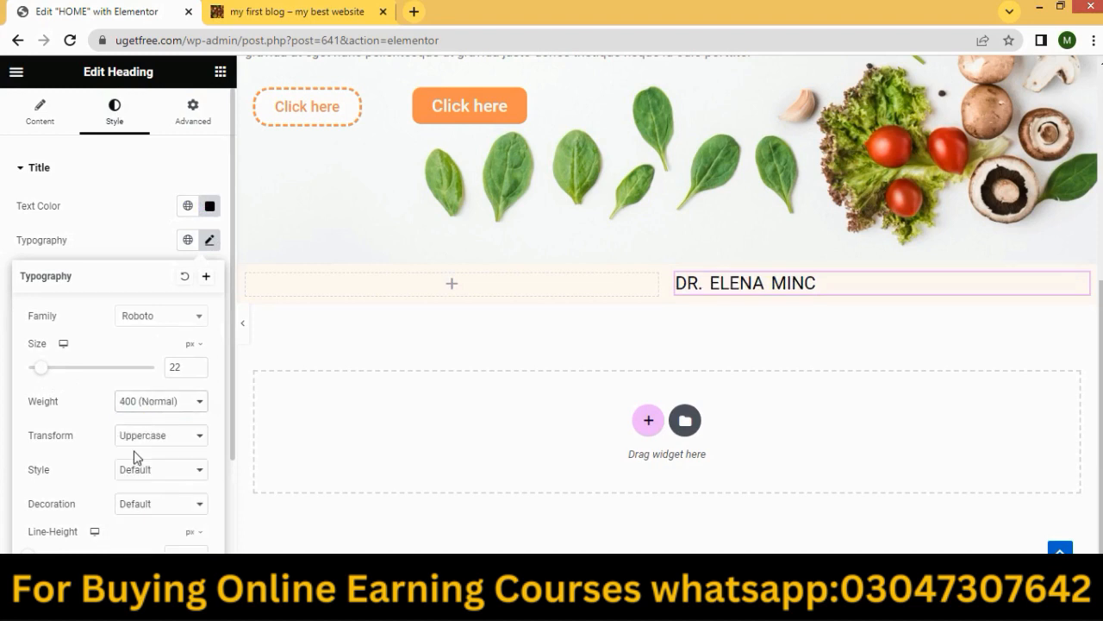
left_click(157, 402)
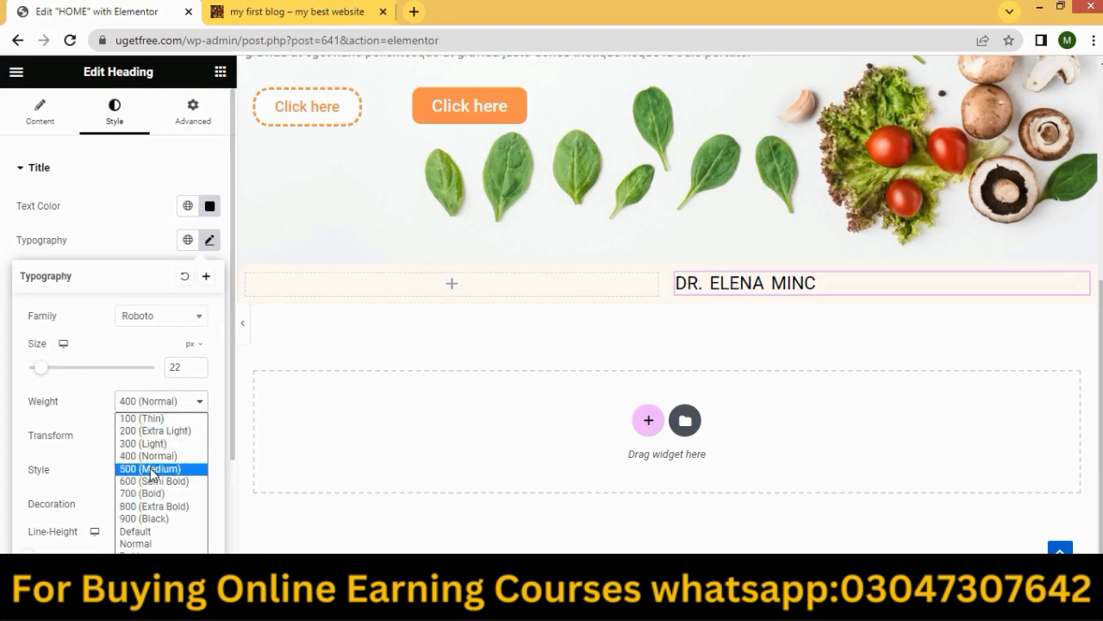
left_click(151, 468)
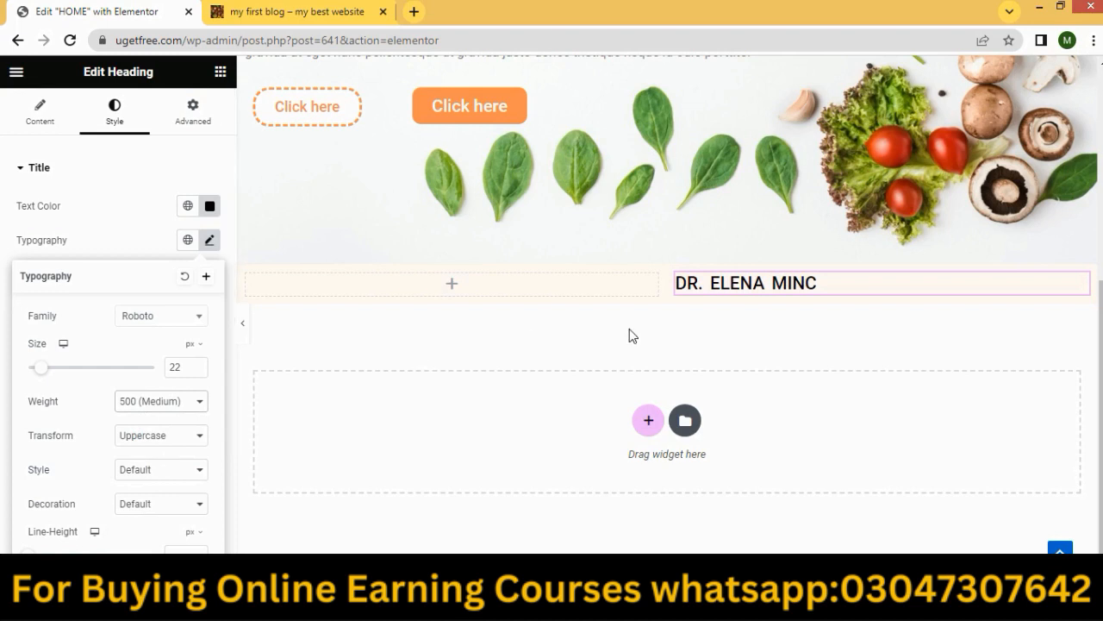
Set the doctor's name heading's letter spacing to -0.3 px and word spacing to 0 px.
scroll(183, 404, "down", 2)
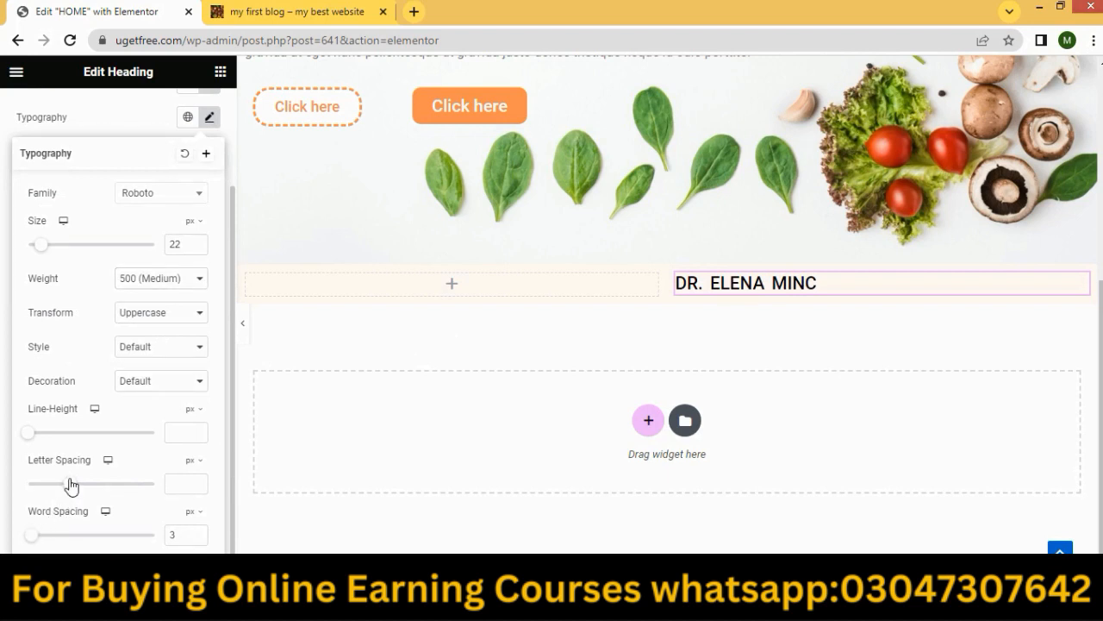
left_click_drag(71, 485, 69, 486)
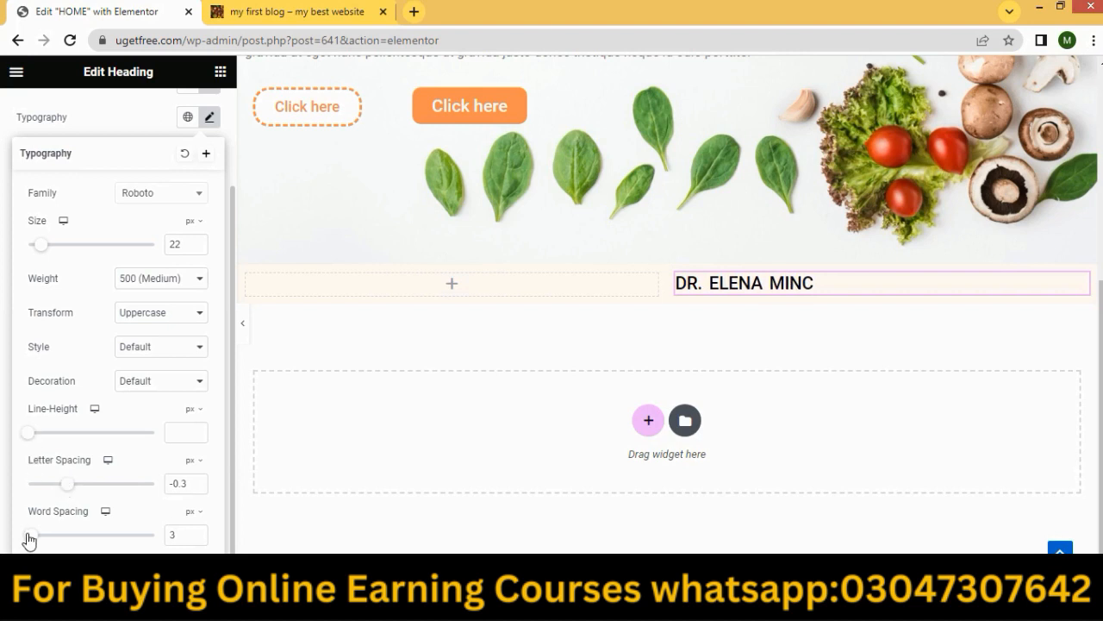
left_click_drag(28, 535, 21, 535)
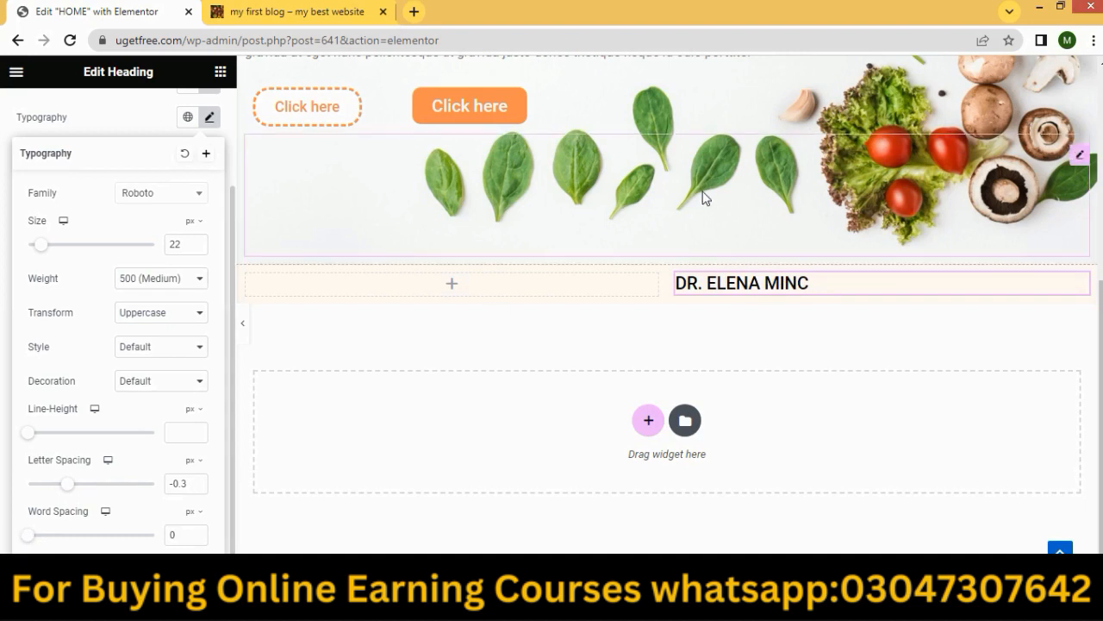
left_click(833, 343)
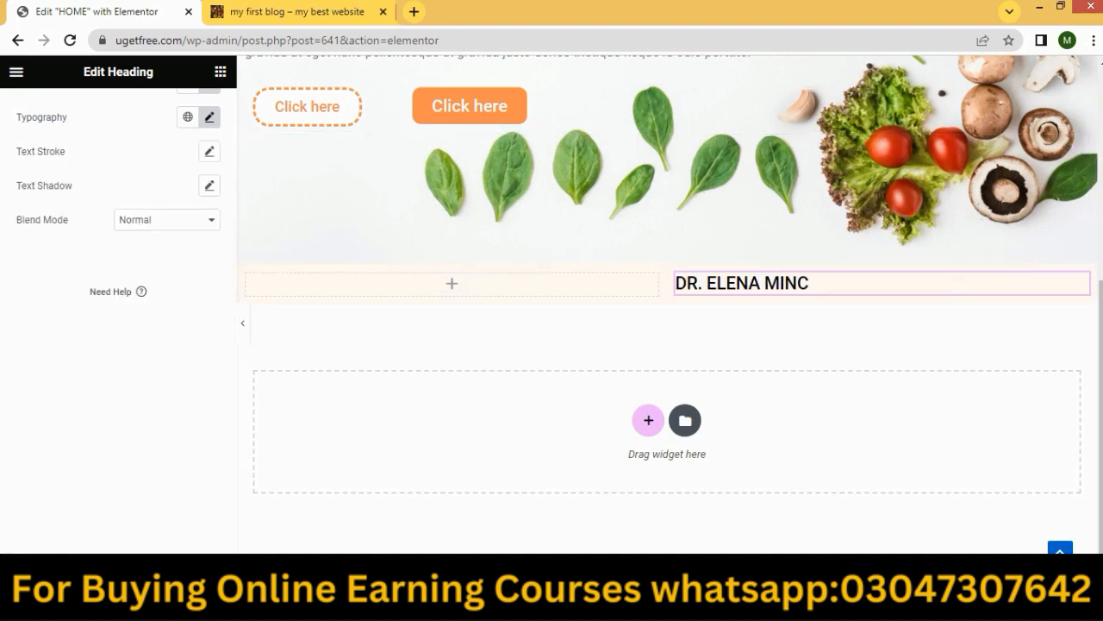
Copy the subtitle "CERTIFIED NUTRITIONIST & LIFESTYLE COACH" from the Nutritionist demo page and return to the Elementor editor.
key("alt+Tab")
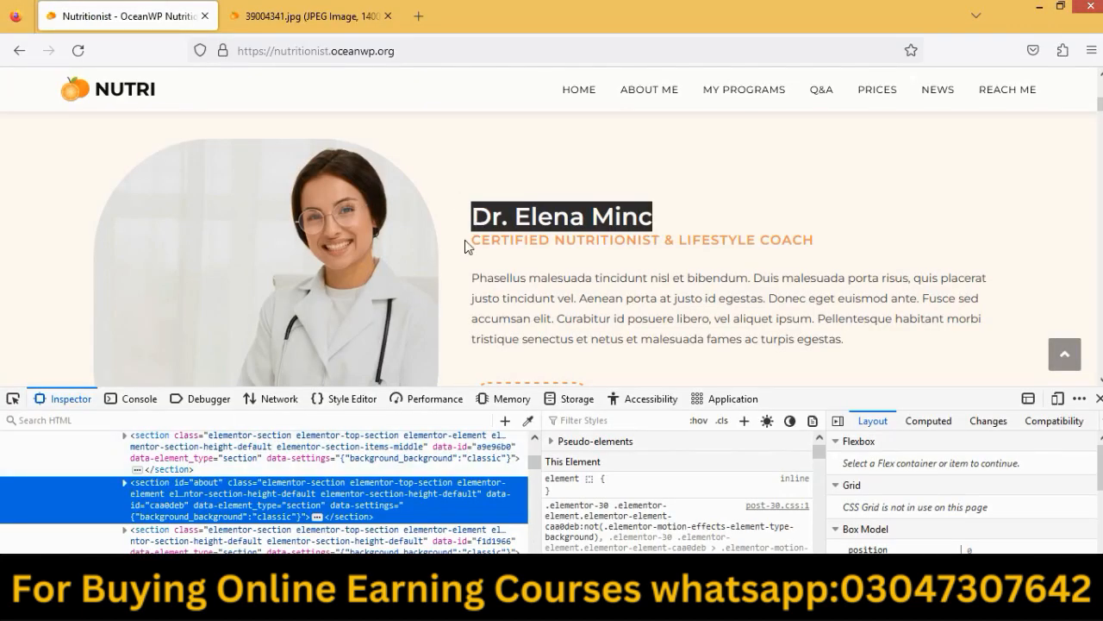
left_click_drag(470, 242, 828, 250)
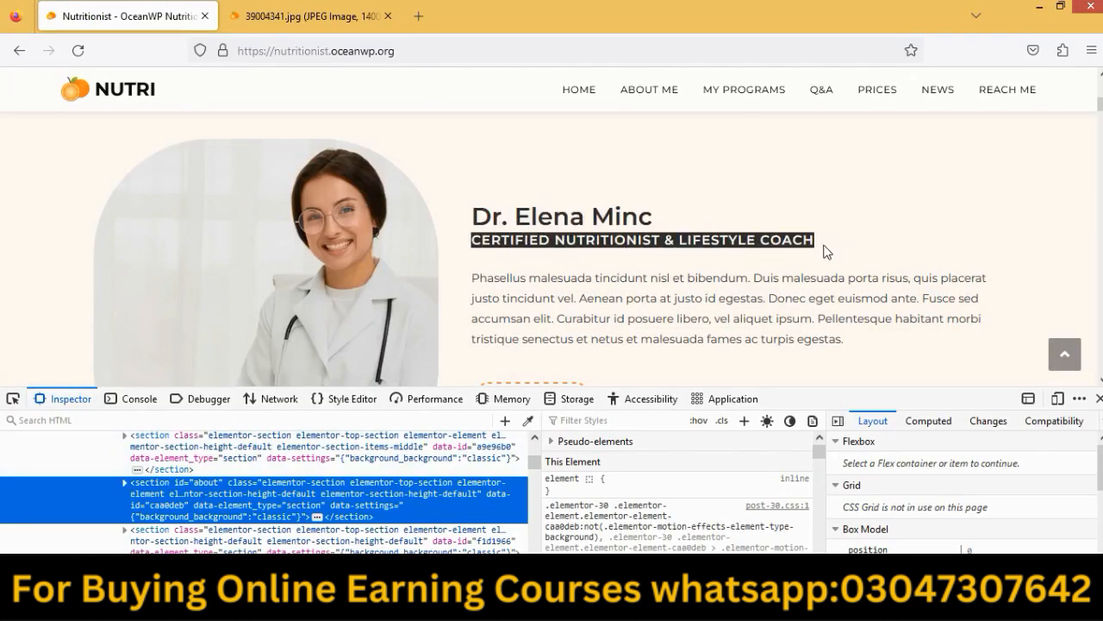
right_click(763, 233)
left_click(791, 240)
key("alt+Tab")
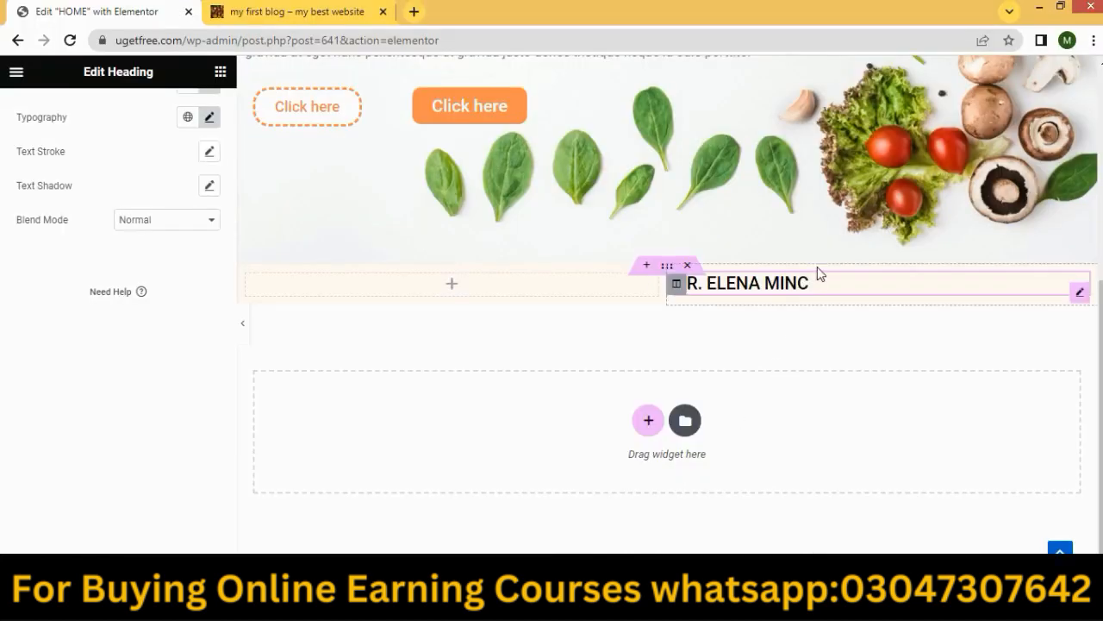
Duplicate the doctor's name heading and replace the copy's title with "Certified nutritionist & lifestyle coach".
right_click(853, 282)
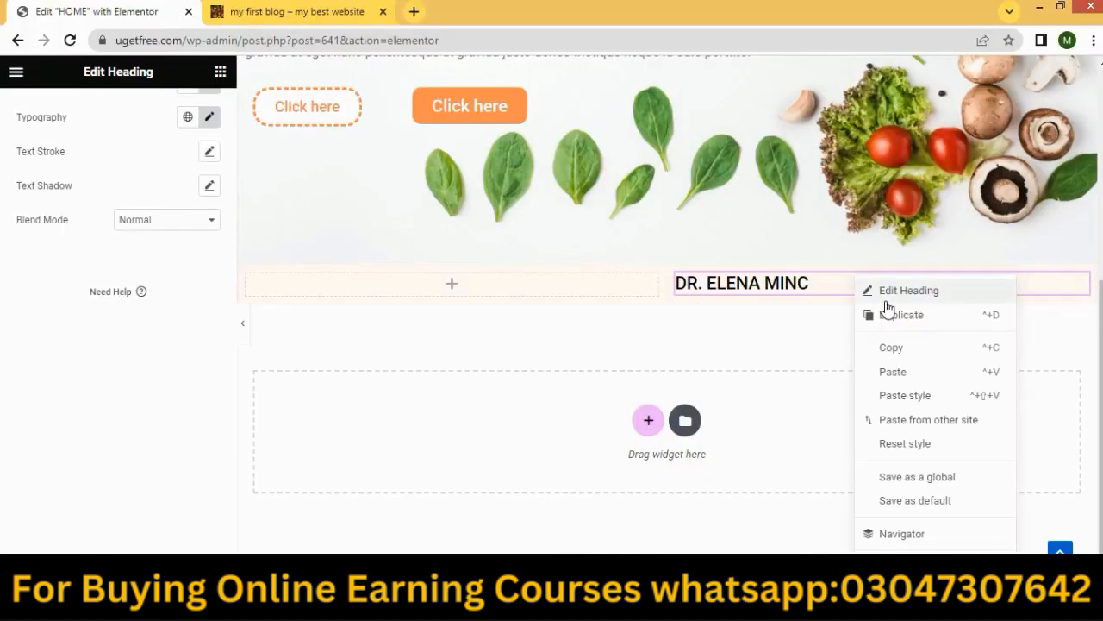
left_click(885, 314)
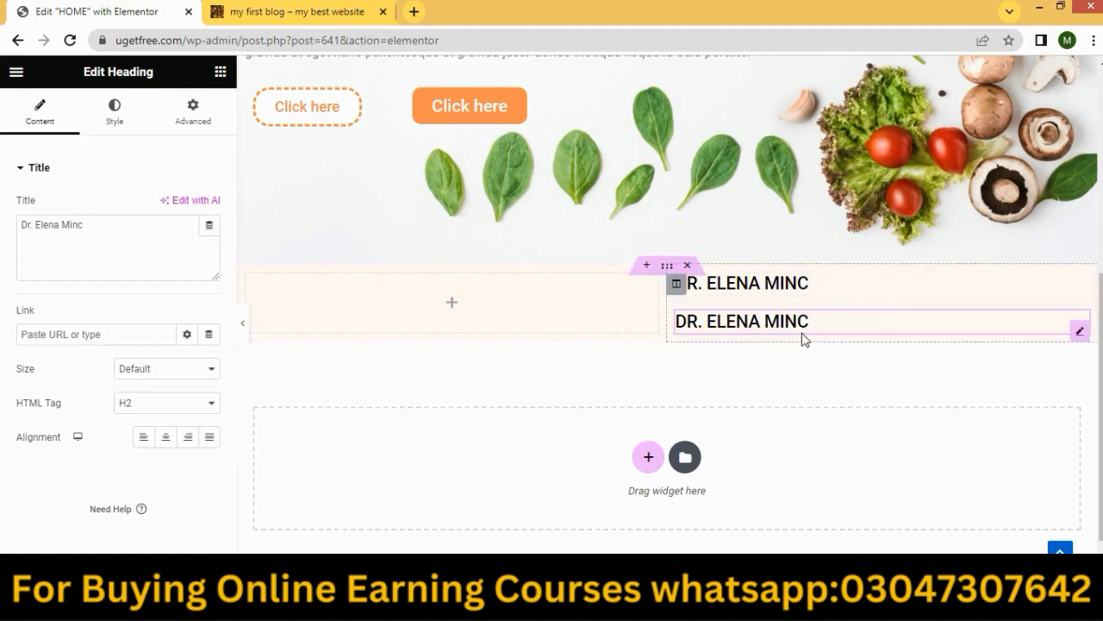
left_click_drag(126, 232, 3, 237)
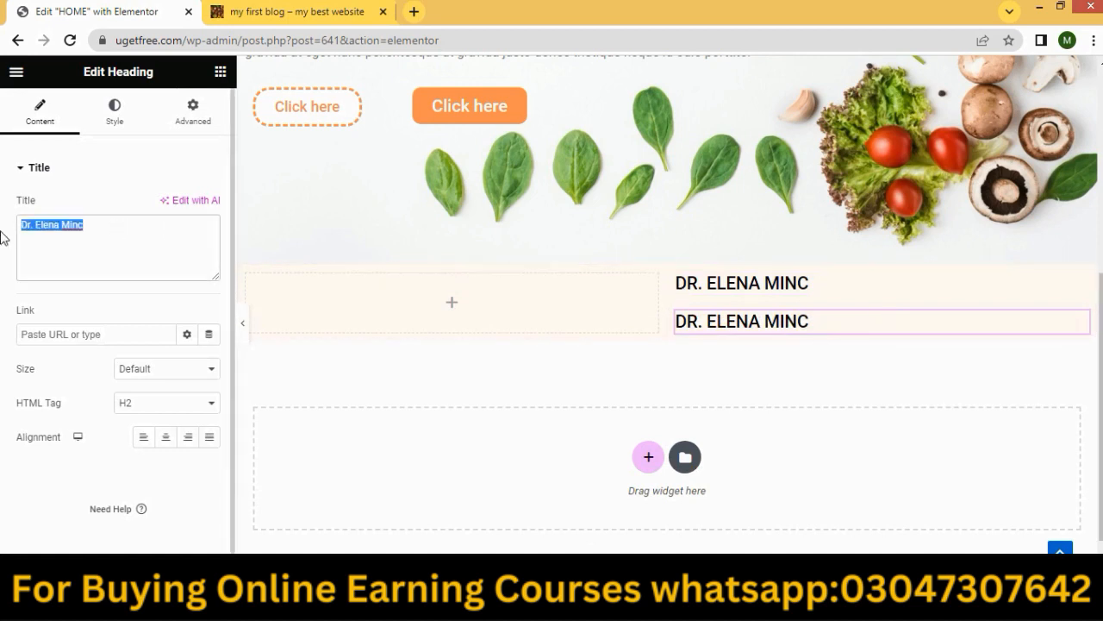
key("BackSpace")
key("ctrl+v")
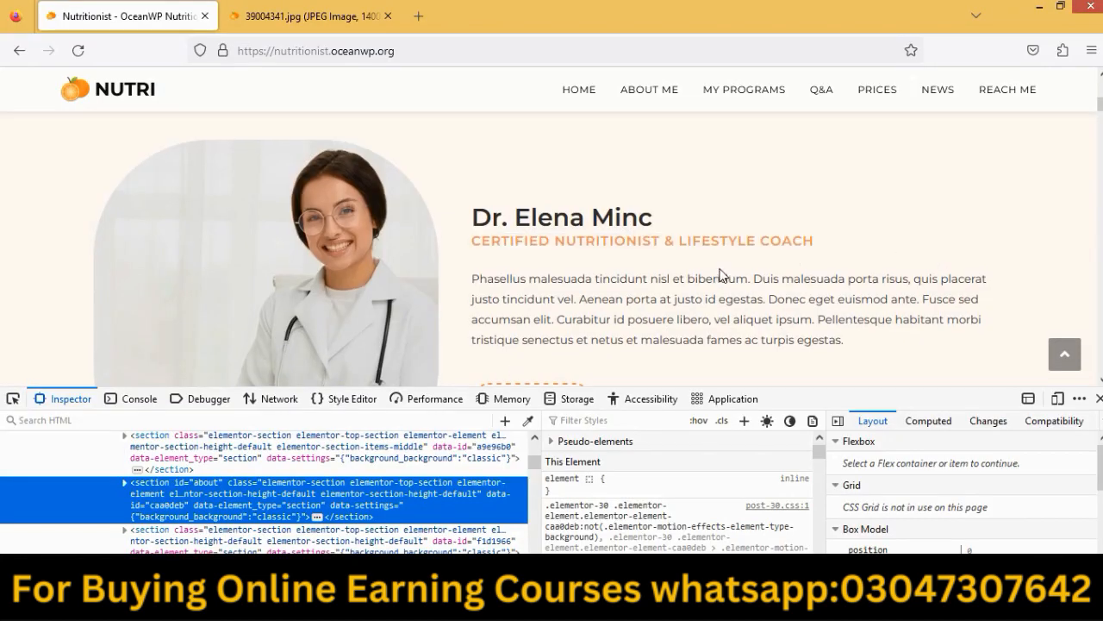
On the Nutritionist demo page, sample the orange of the CONTACT ME button with the developer tools' eyedropper.
scroll(602, 328, "up", 5)
scroll(602, 328, "down", 3)
right_click(649, 223)
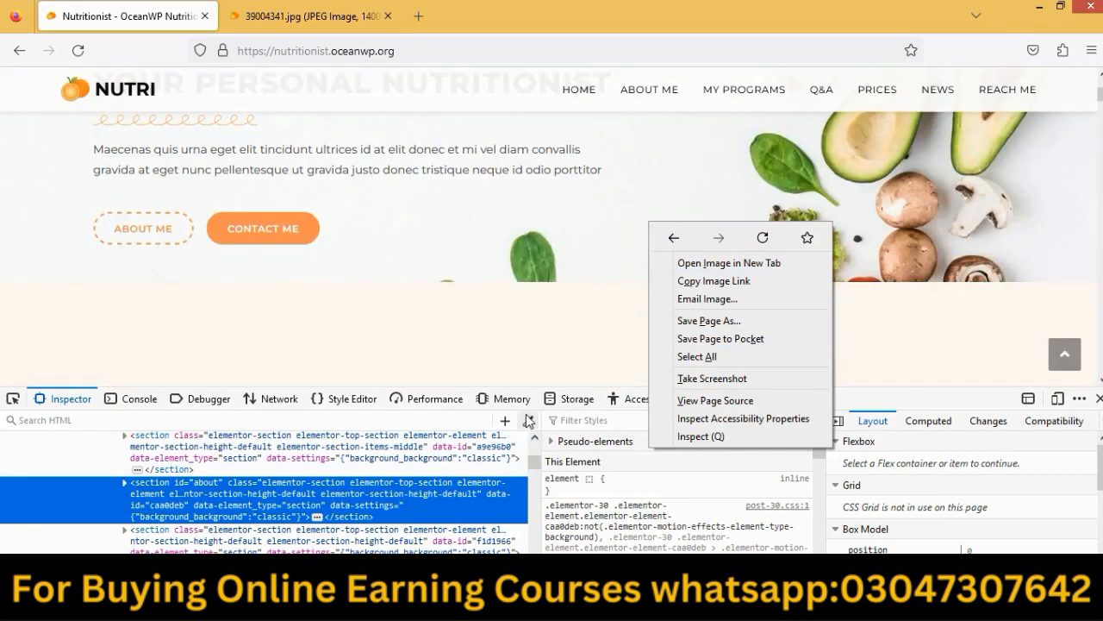
left_click(527, 419)
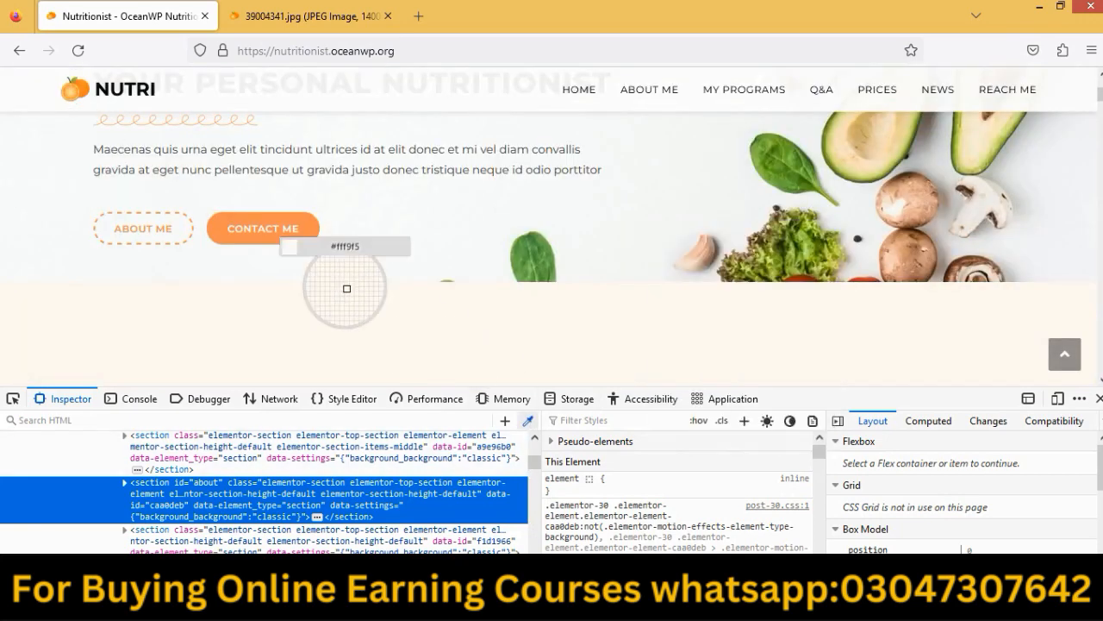
left_click(294, 228)
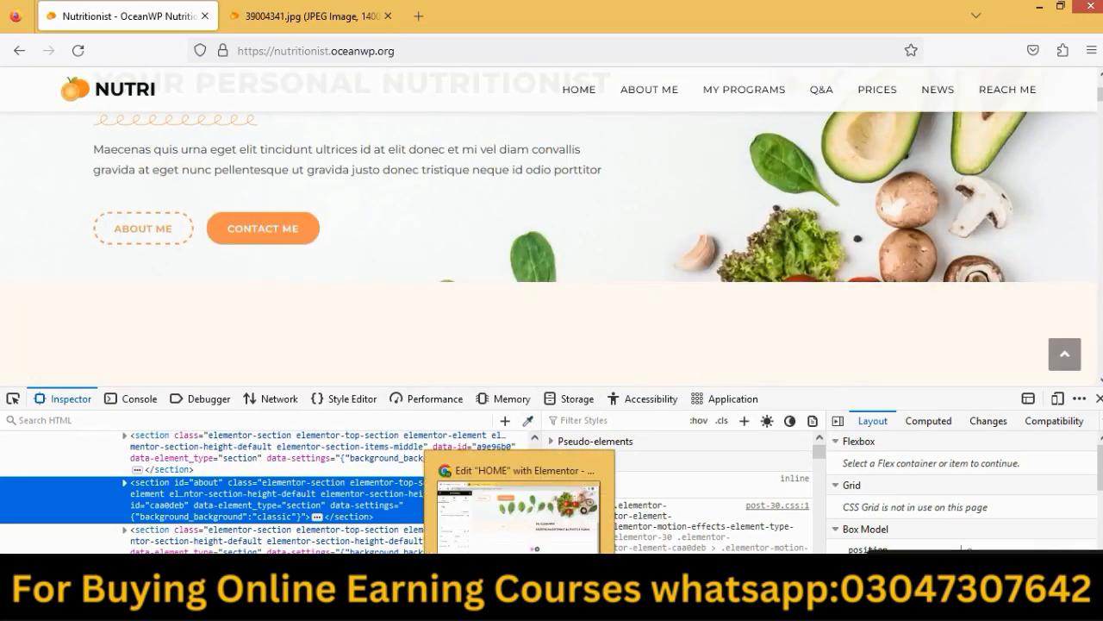
In the Elementor editor, set the "Certified nutritionist & lifestyle coach" heading's text color to #ff9454.
left_click(517, 608)
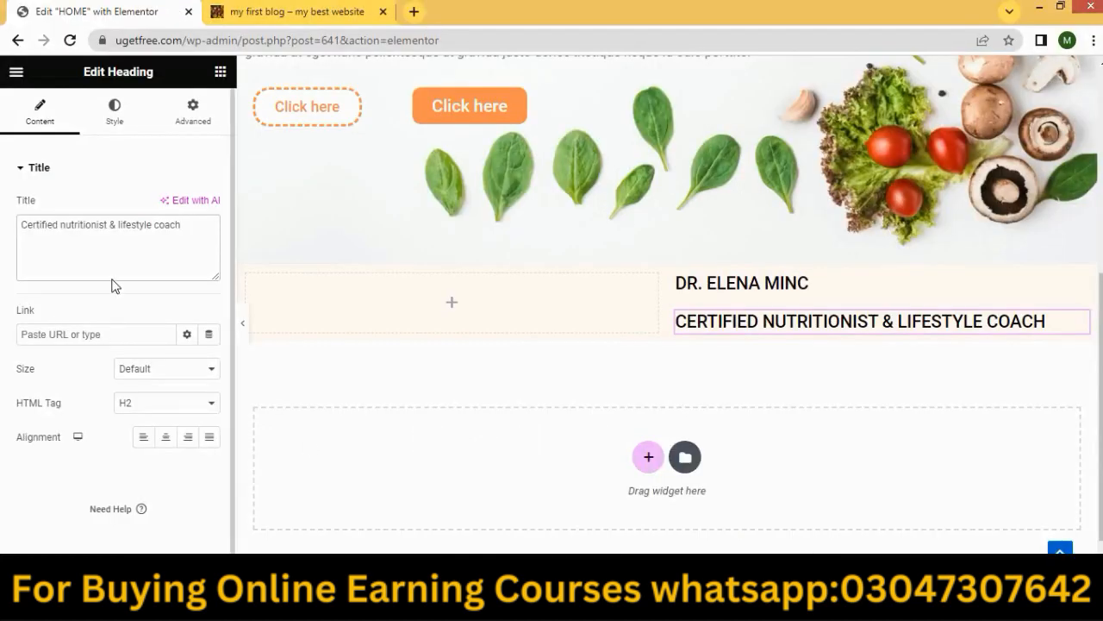
left_click(114, 121)
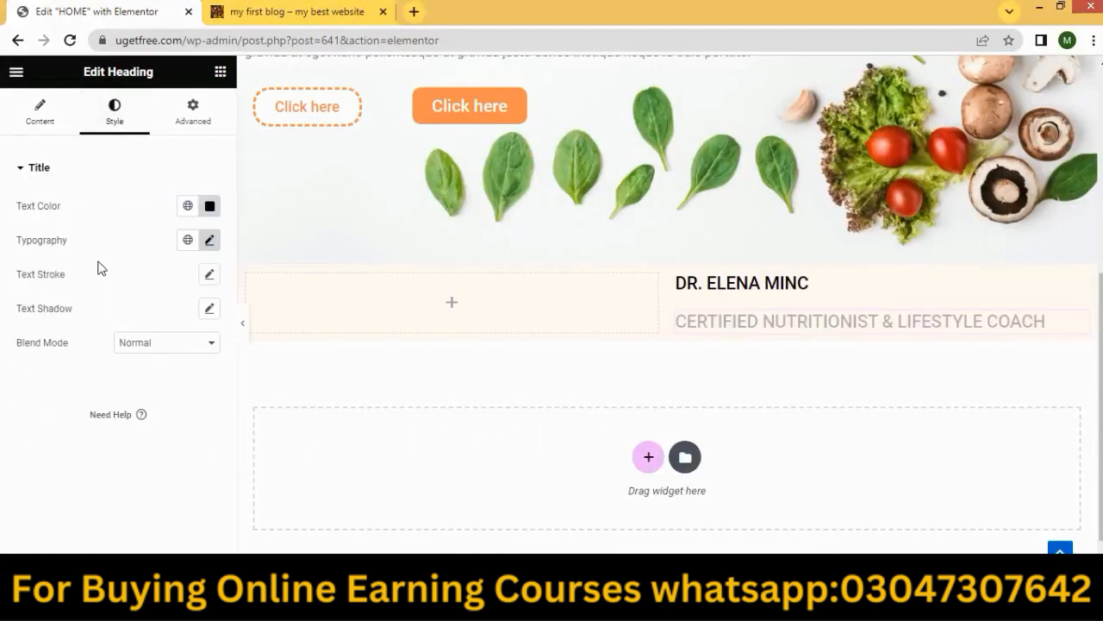
left_click(209, 207)
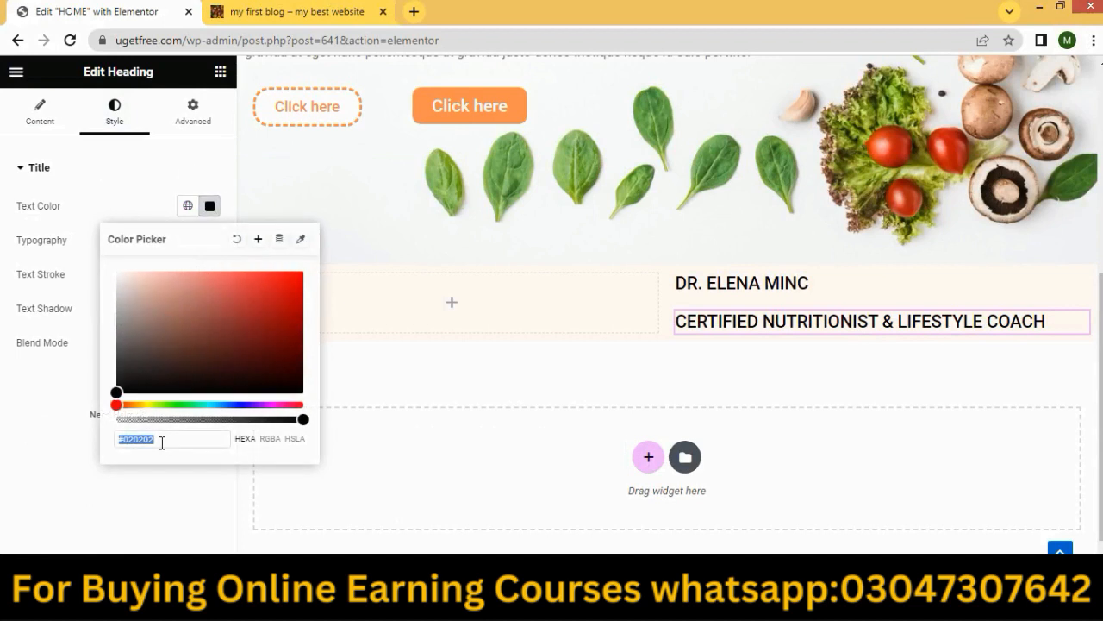
key("ctrl+v")
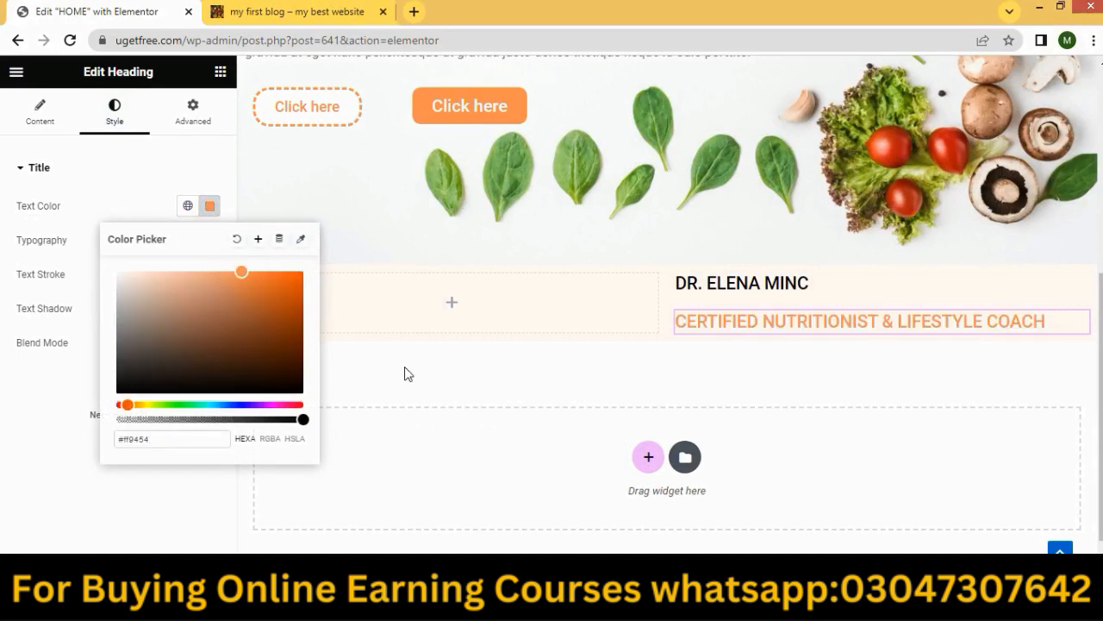
left_click(455, 396)
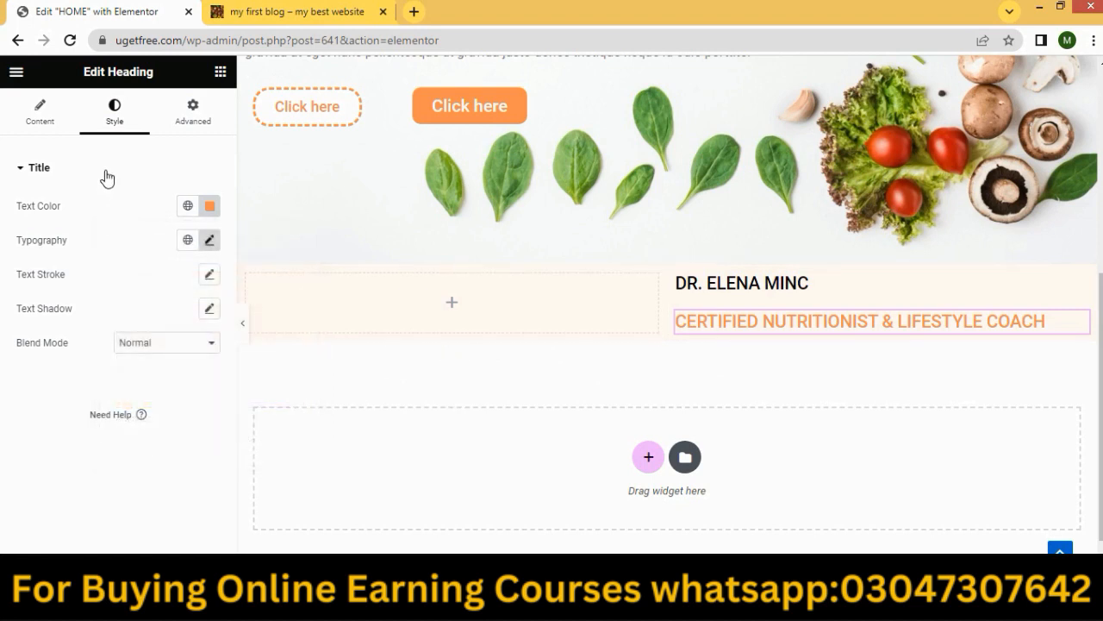
Set the font size of the "Certified nutritionist & lifestyle coach" heading to 17 px.
left_click(209, 241)
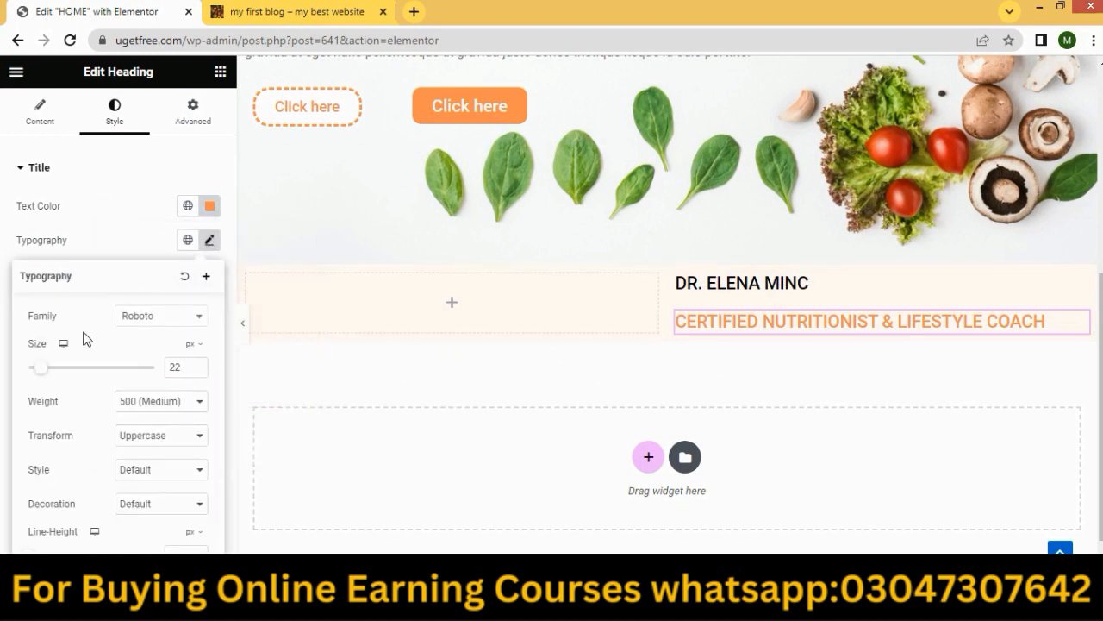
left_click_drag(41, 369, 38, 369)
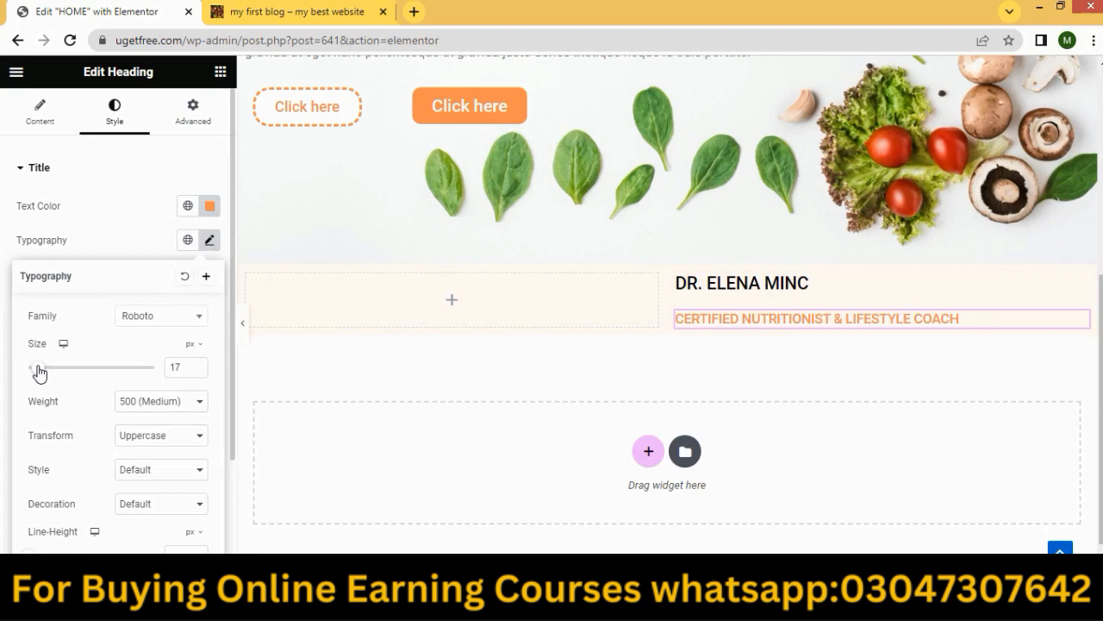
left_click(1080, 328)
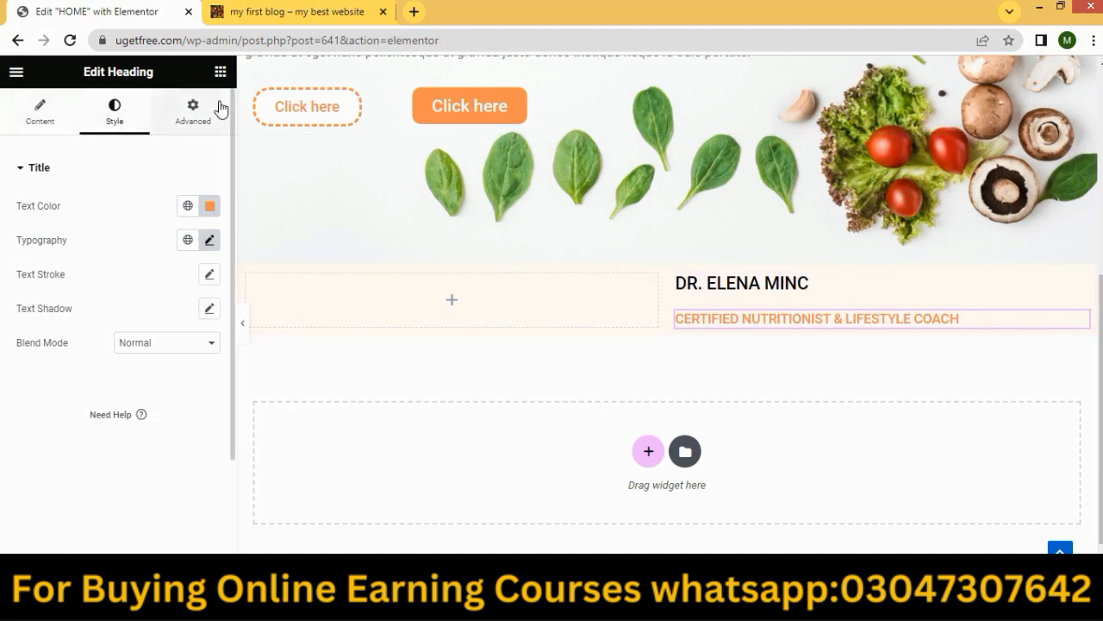
Unlink the subtitle heading's margin and padding values and set its top margin to -17 px, leaving the other sides at 0.
left_click(197, 119)
left_click(77, 220)
type("0")
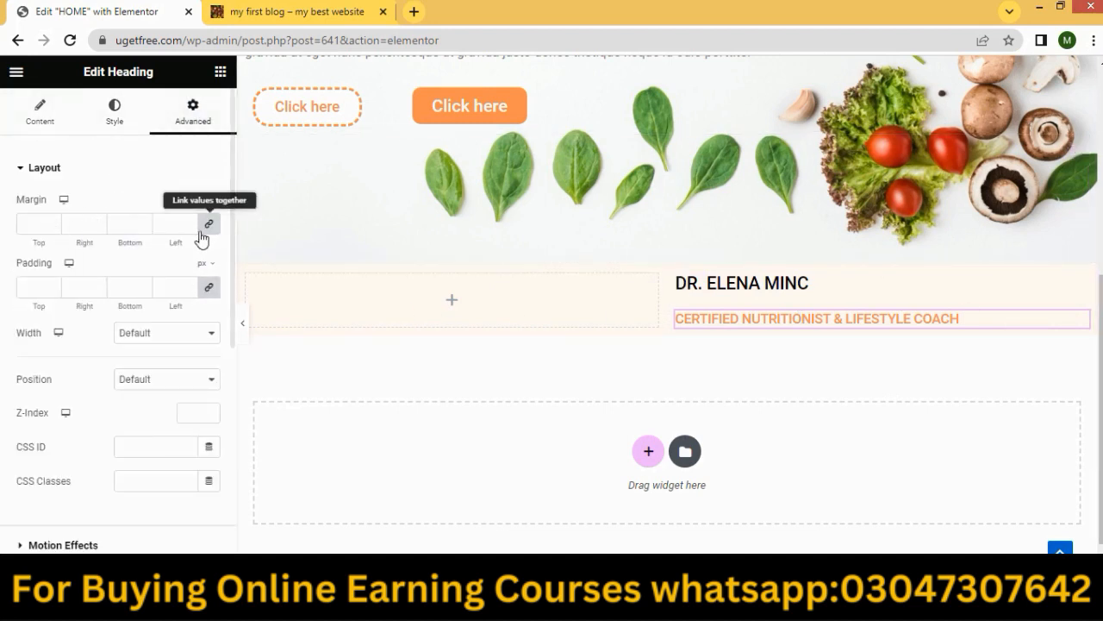
left_click(207, 288)
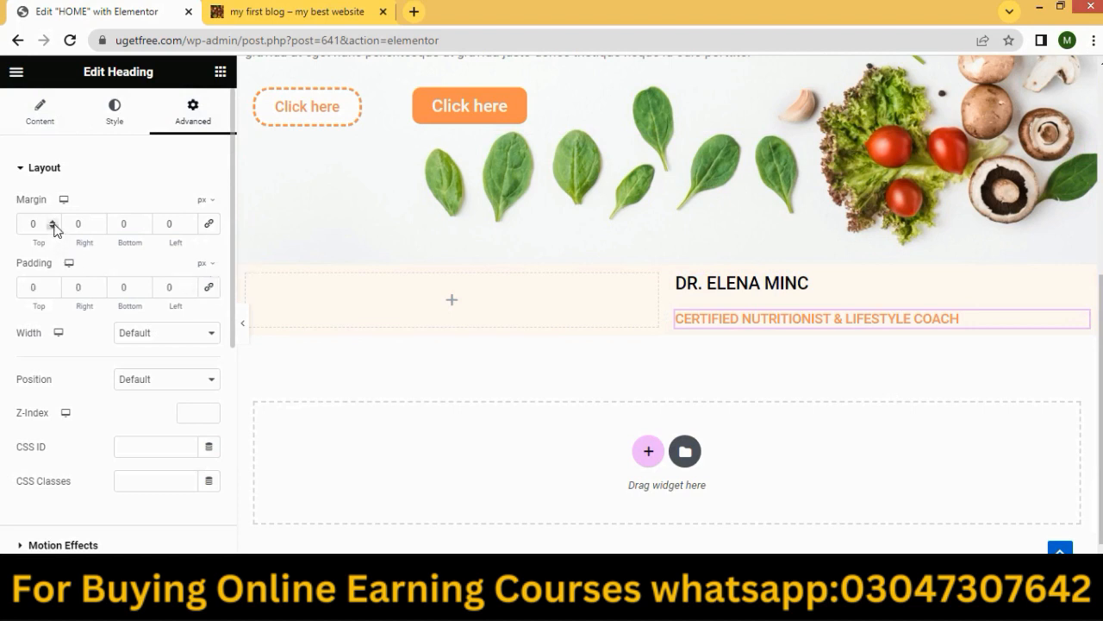
left_click(54, 222)
left_click(52, 220)
left_click(53, 221)
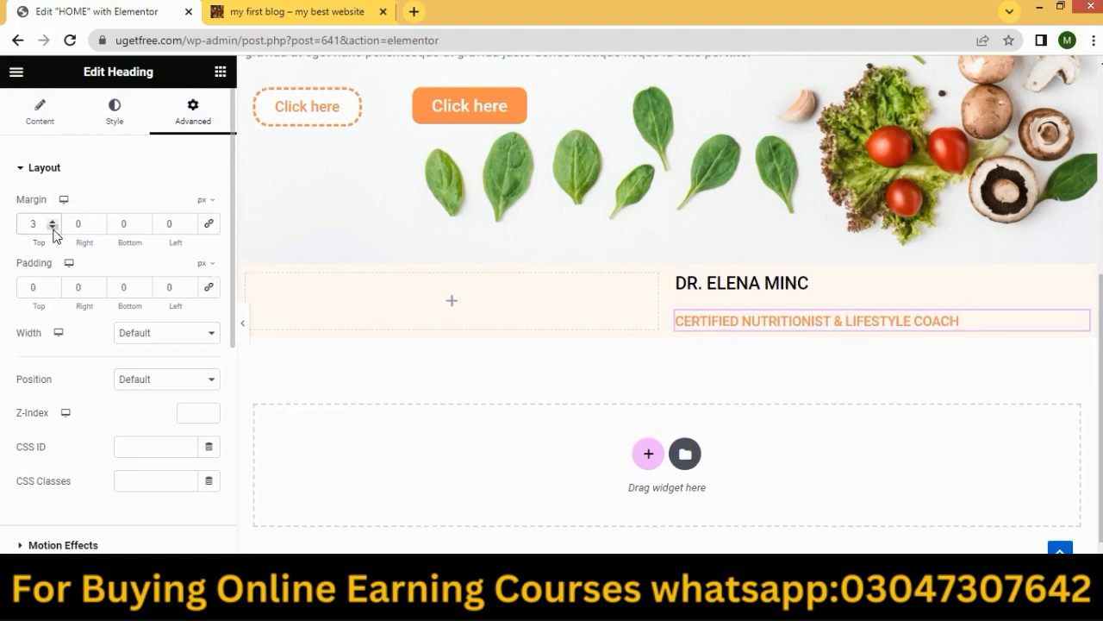
left_click_drag(53, 227, 54, 229)
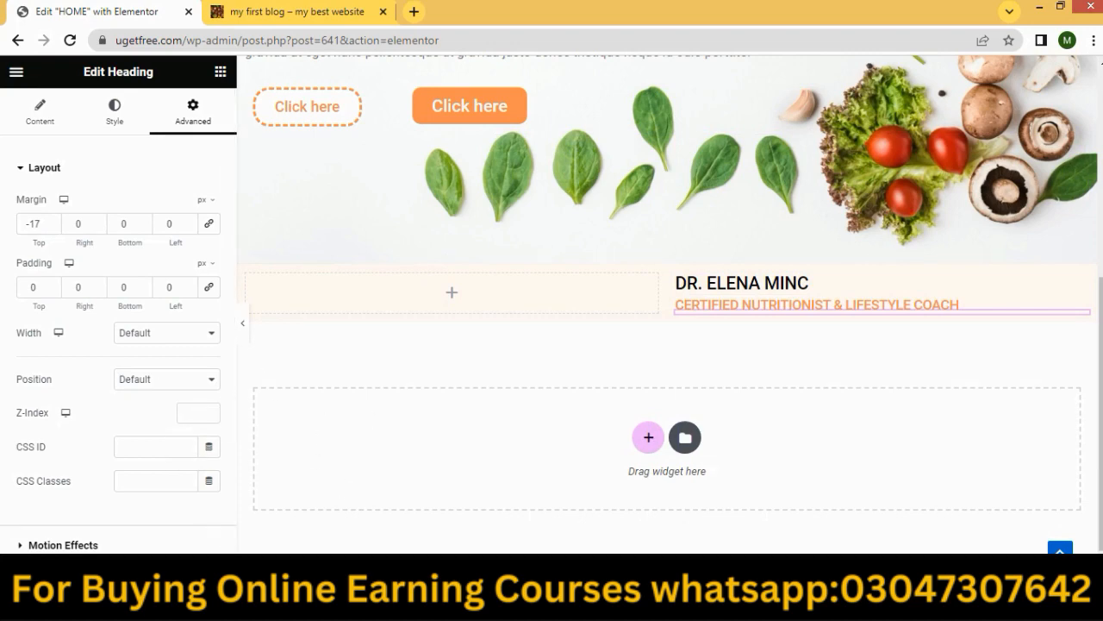
Close the developer tools on the Nutritionist demo page, copy the "Phasellus malesuada tincidunt" paragraph under the subtitle, and return to the Elementor editor.
key("alt+Tab")
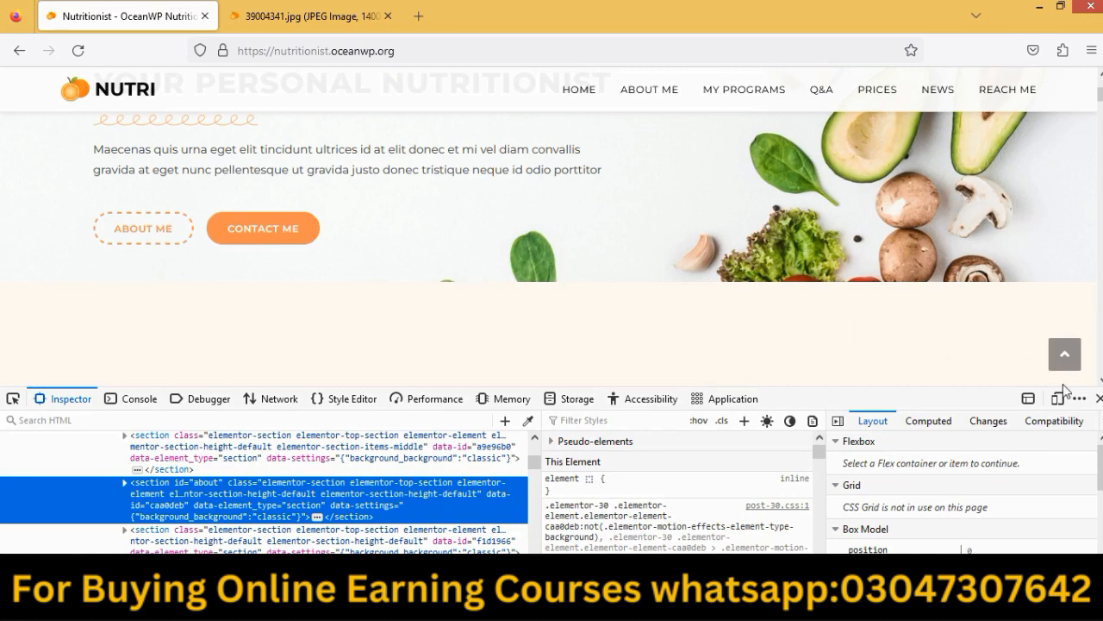
left_click(1099, 398)
scroll(707, 385, "down", 5)
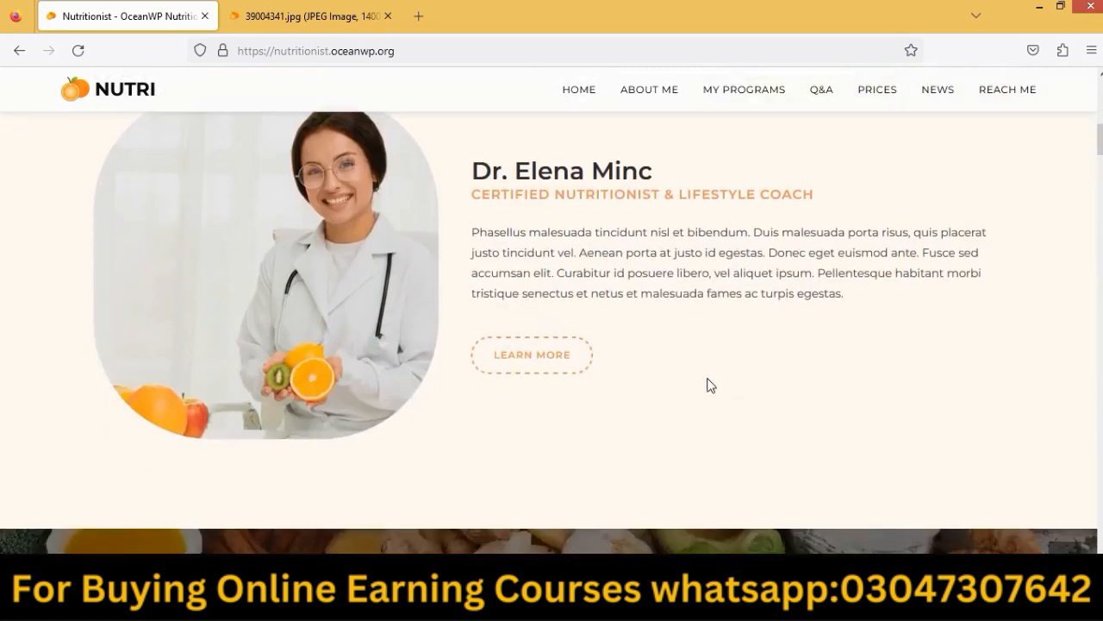
left_click_drag(472, 232, 812, 310)
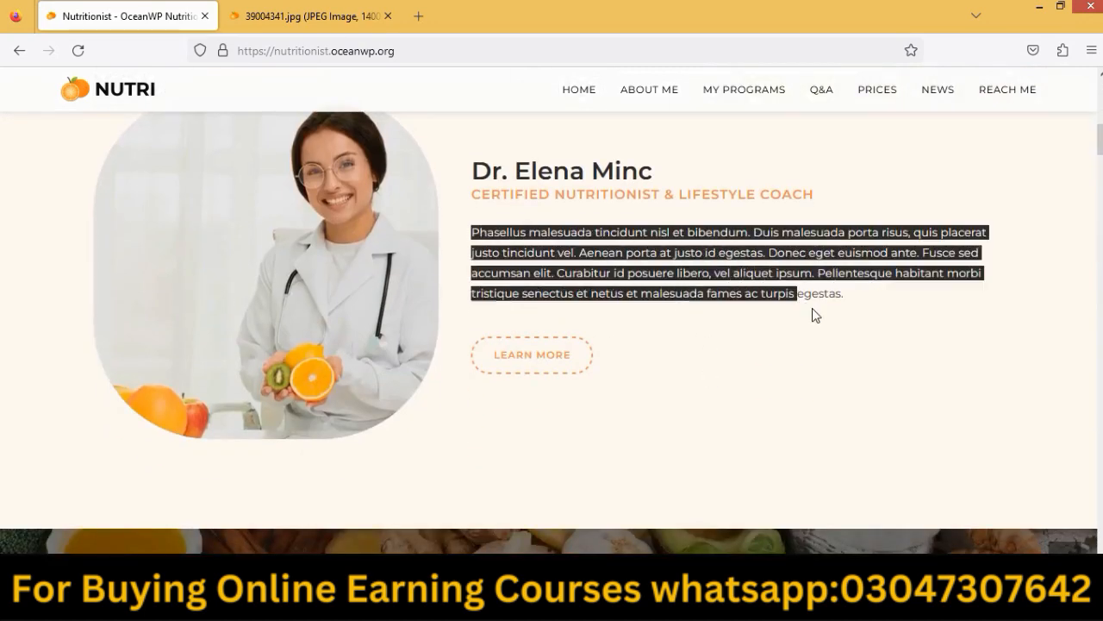
right_click(627, 249)
left_click(652, 255)
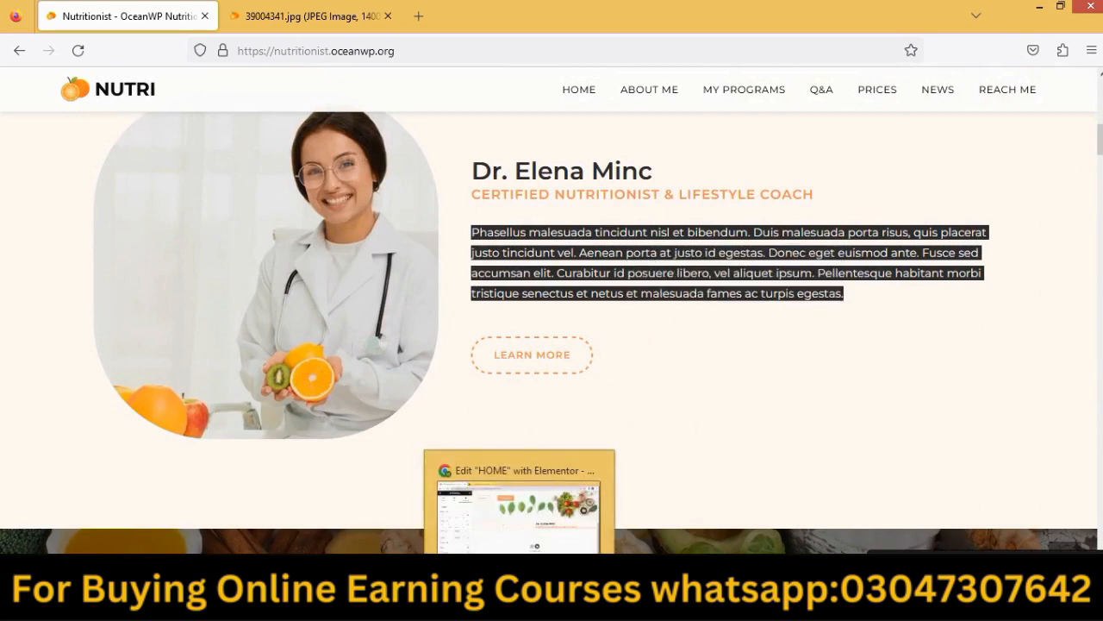
left_click(520, 603)
scroll(591, 474, "up", 4)
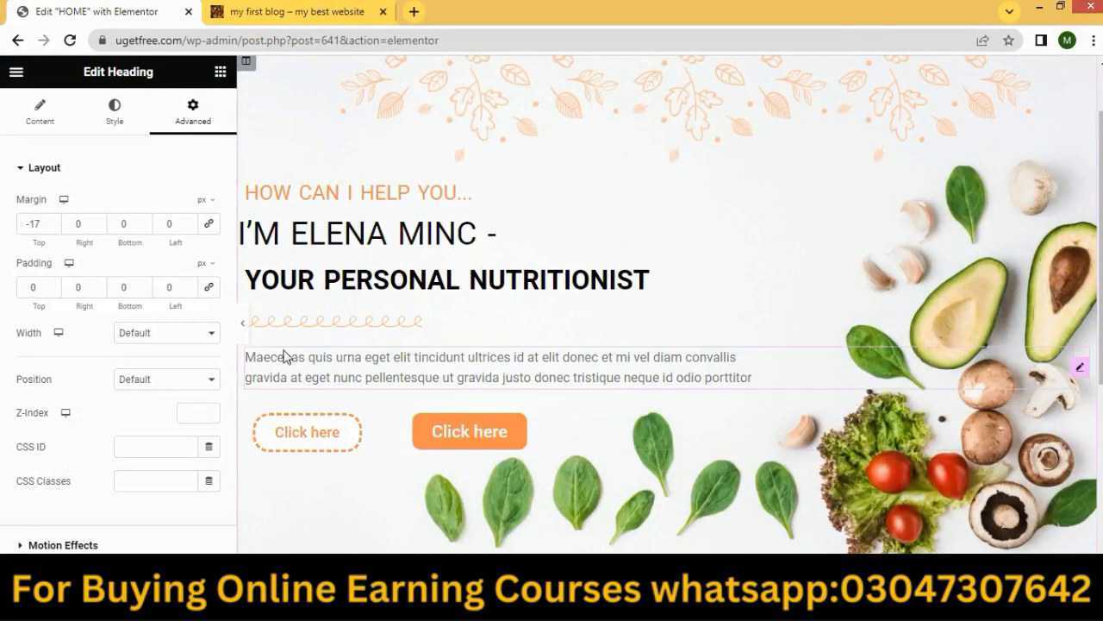
Add a Text Editor widget below the nutritionist subtitle and replace its placeholder with the copied "Phasellus malesuada tincidunt" paragraph.
scroll(450, 362, "down", 3)
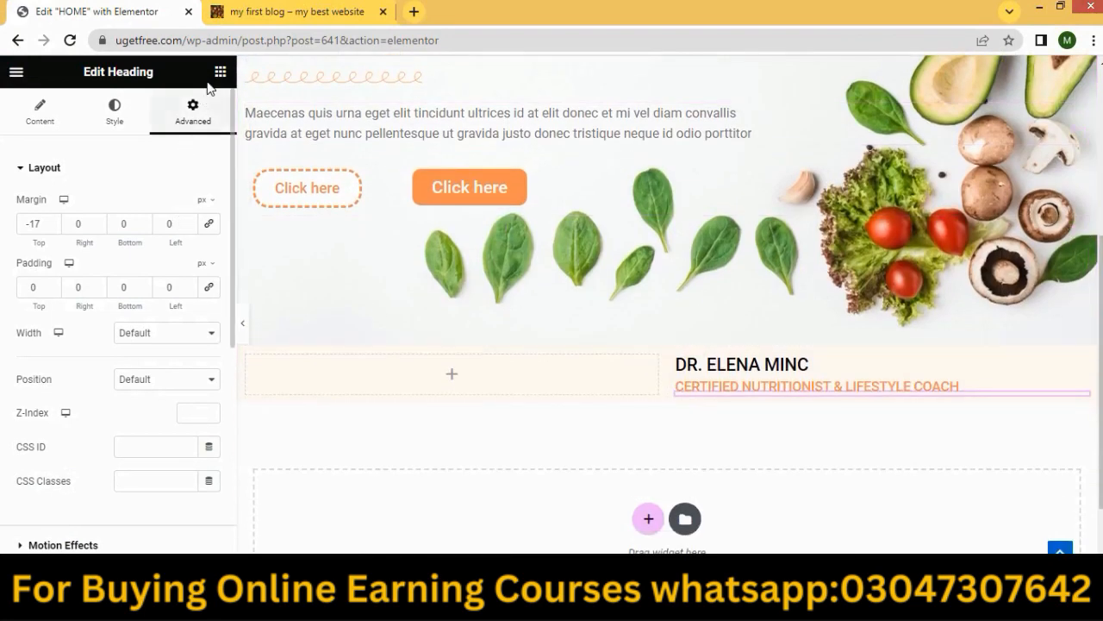
left_click(220, 72)
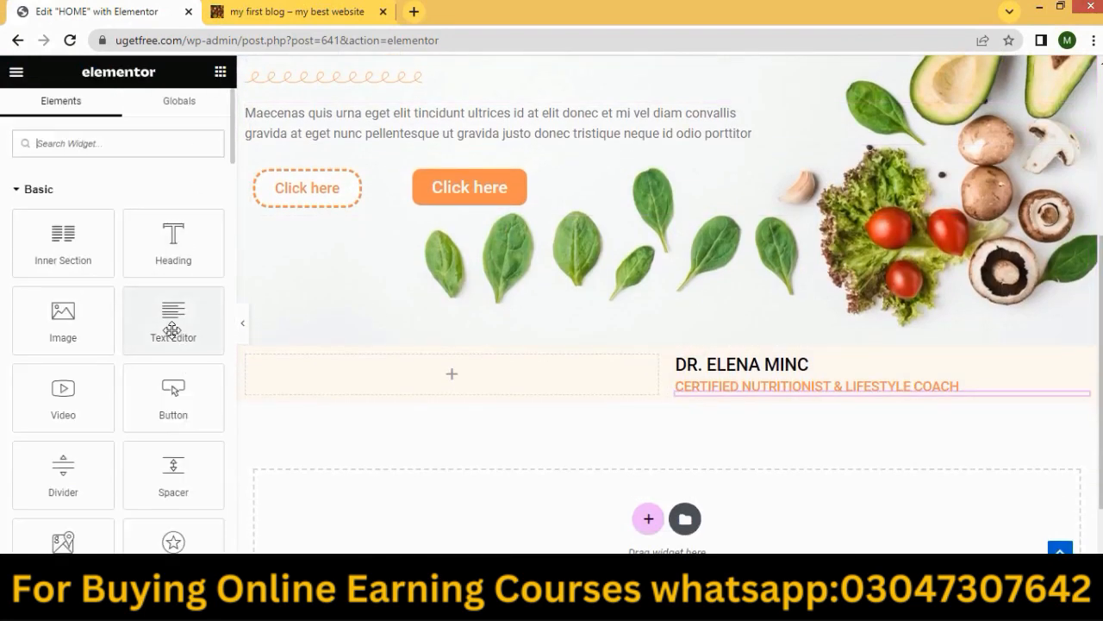
left_click_drag(173, 312, 798, 396)
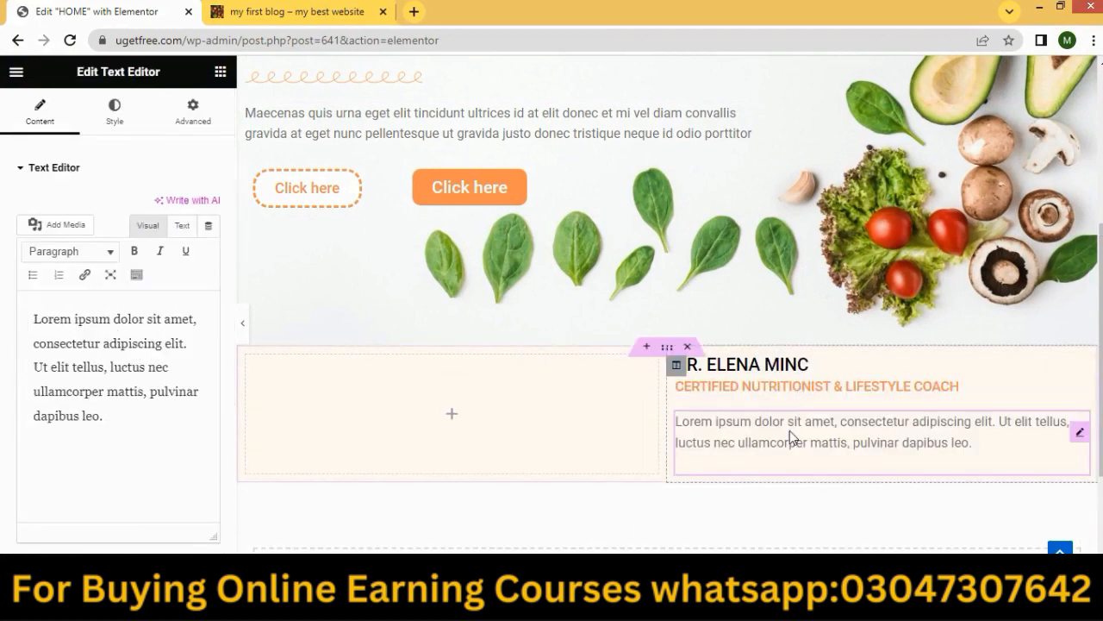
left_click_drag(118, 418, 2, 280)
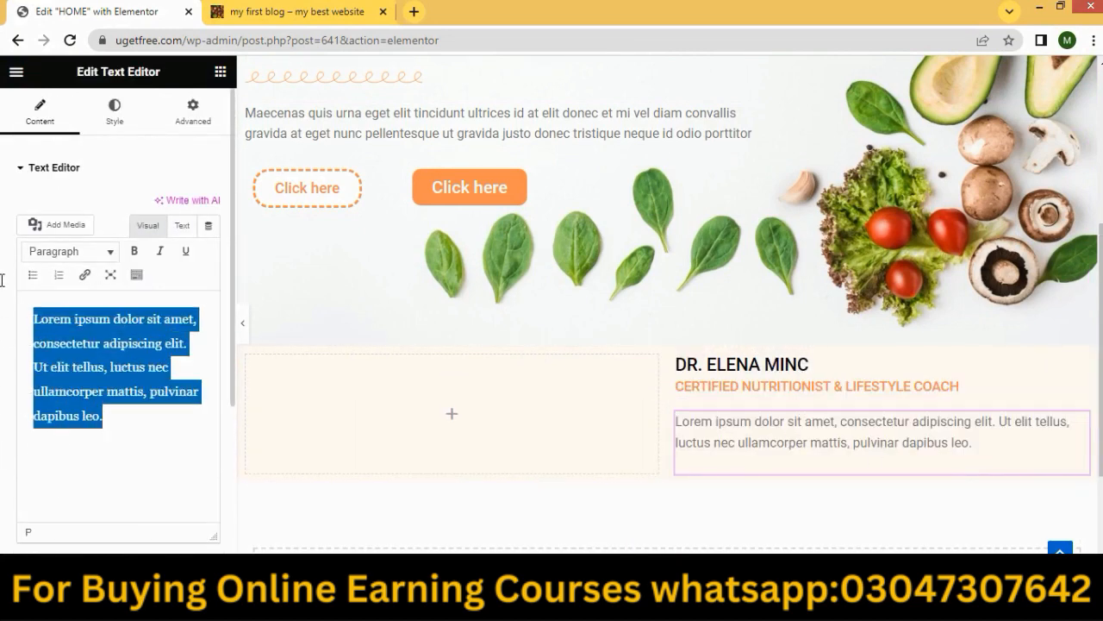
key("BackSpace")
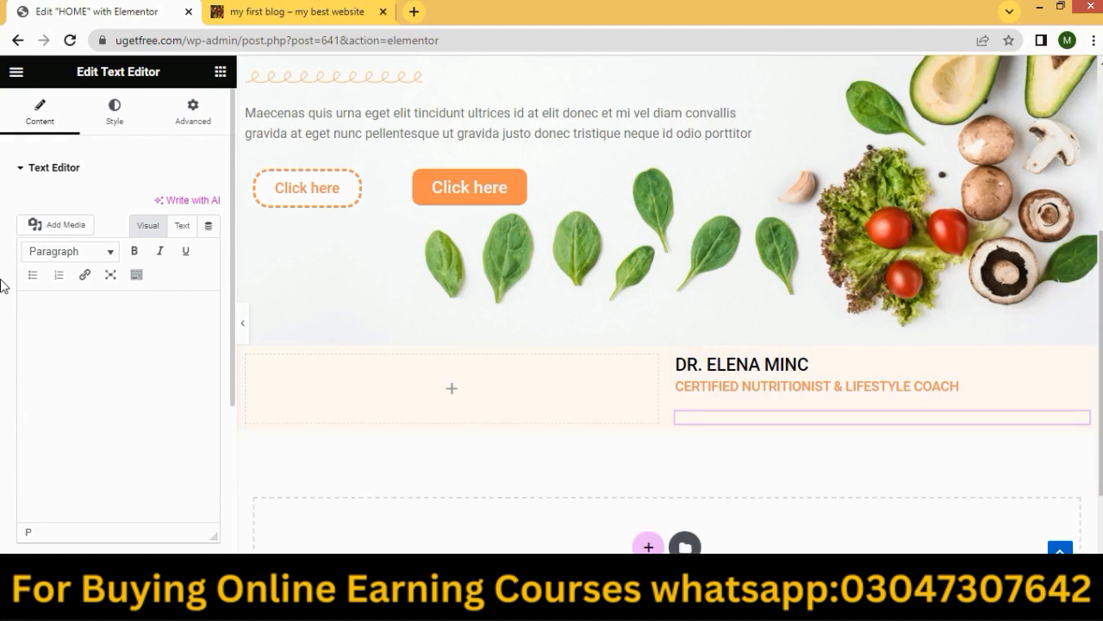
key("ctrl+v")
scroll(971, 447, "down", 1)
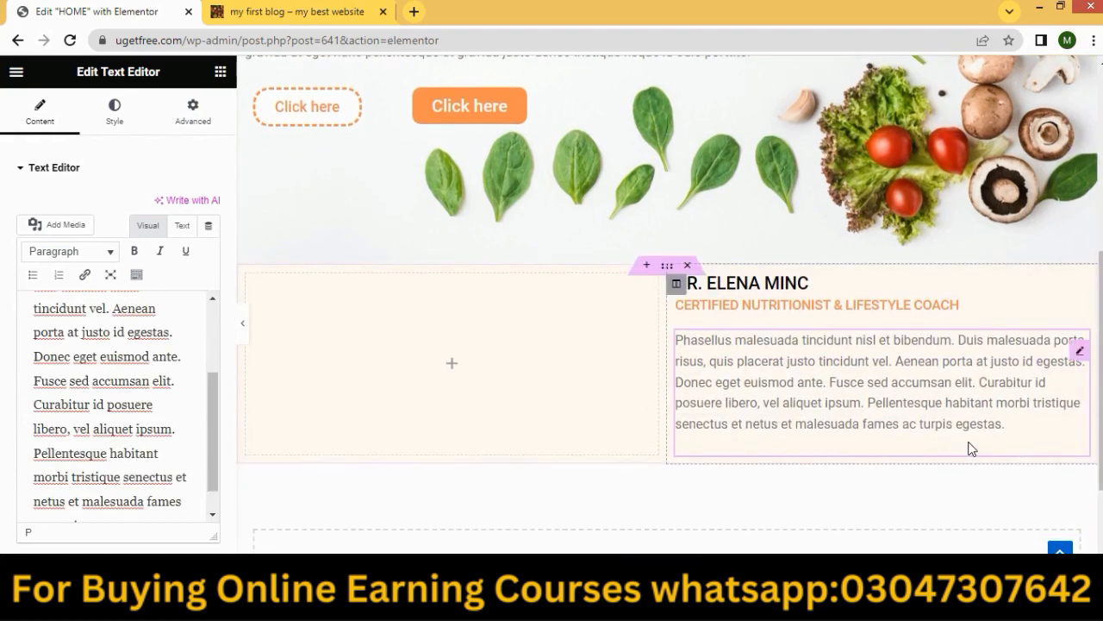
Widen the empty column beside the bio text slightly and place an Image widget in it.
scroll(971, 447, "down", 1)
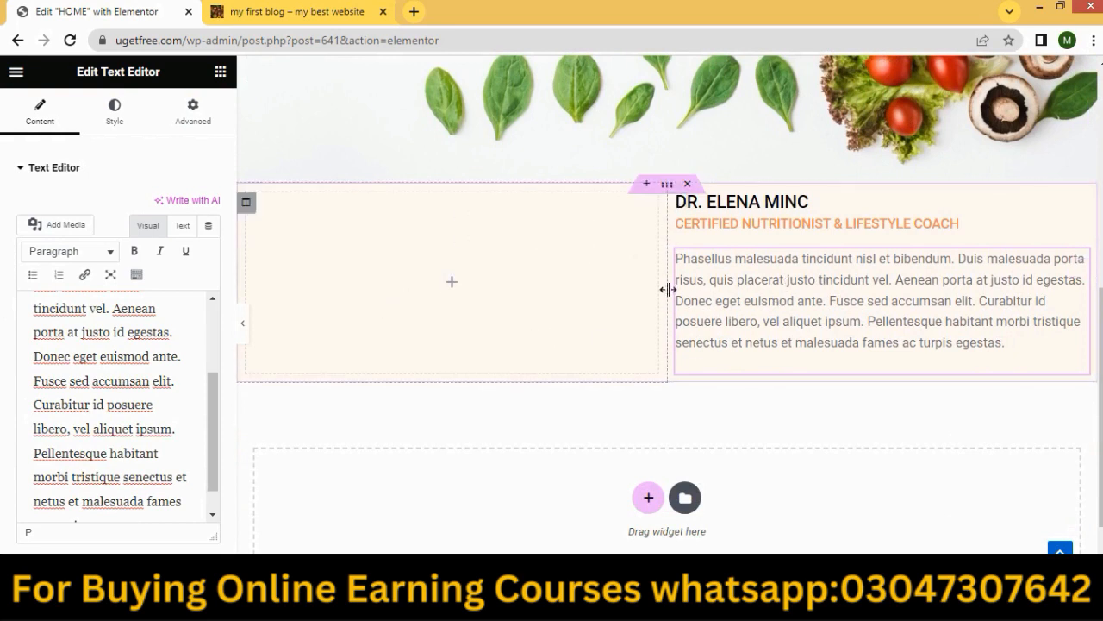
mouse_move(668, 290)
left_mouse_down()
mouse_move(707, 289)
mouse_move(682, 287)
left_mouse_up()
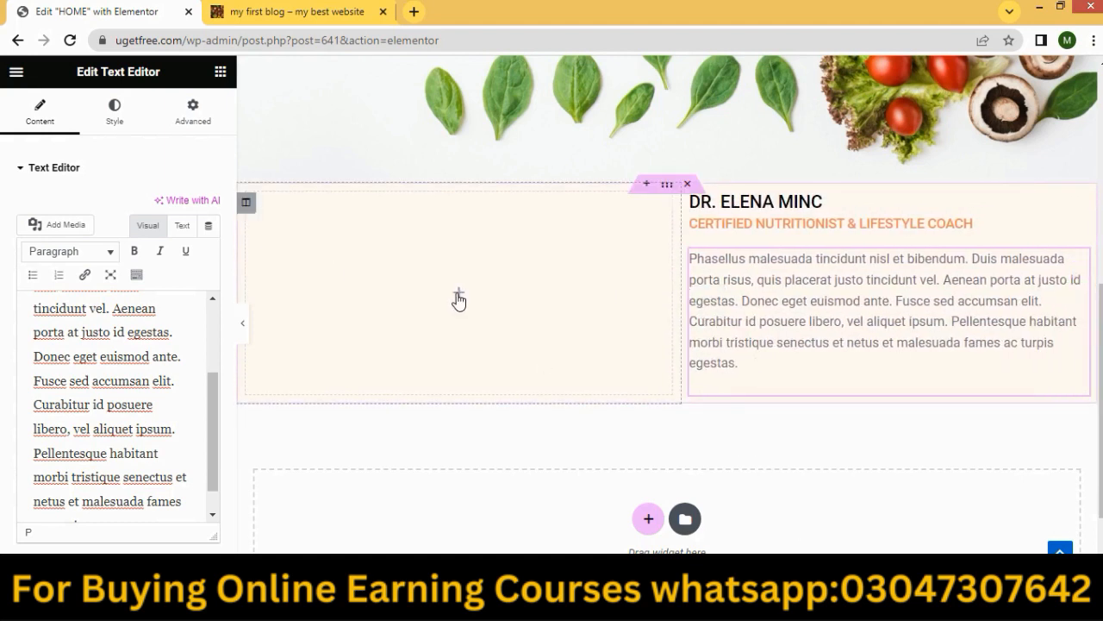
left_click(220, 73)
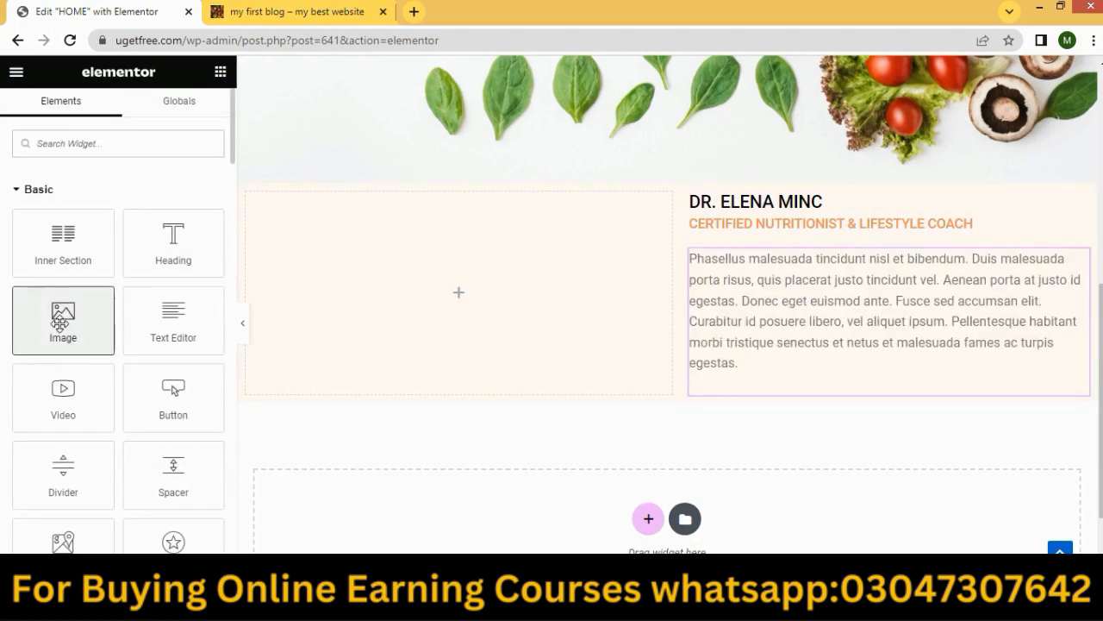
left_click_drag(60, 322, 510, 314)
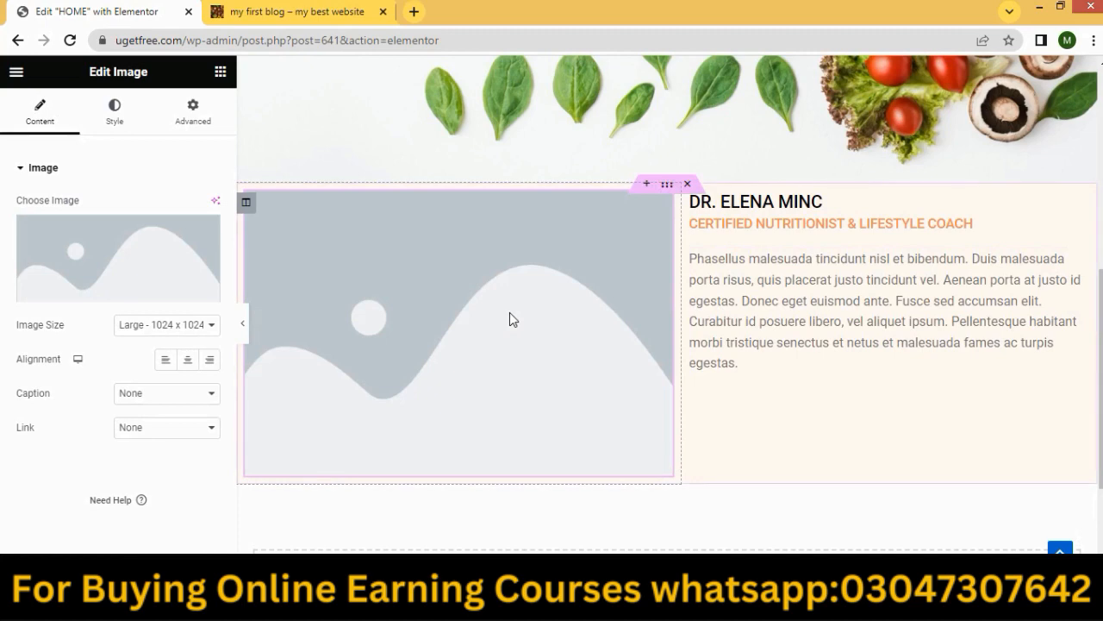
Set the widget's image to medium-shot-happy-doctor-with-orange-kiwi-2-600x600-1.jpg from the media library.
left_click(113, 291)
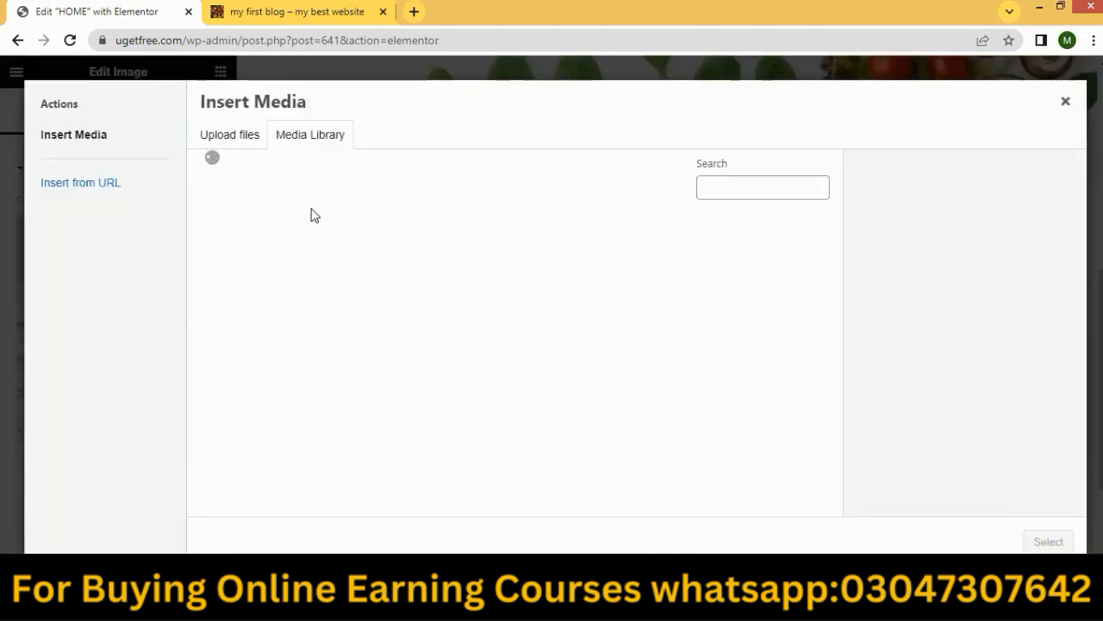
left_click(241, 388)
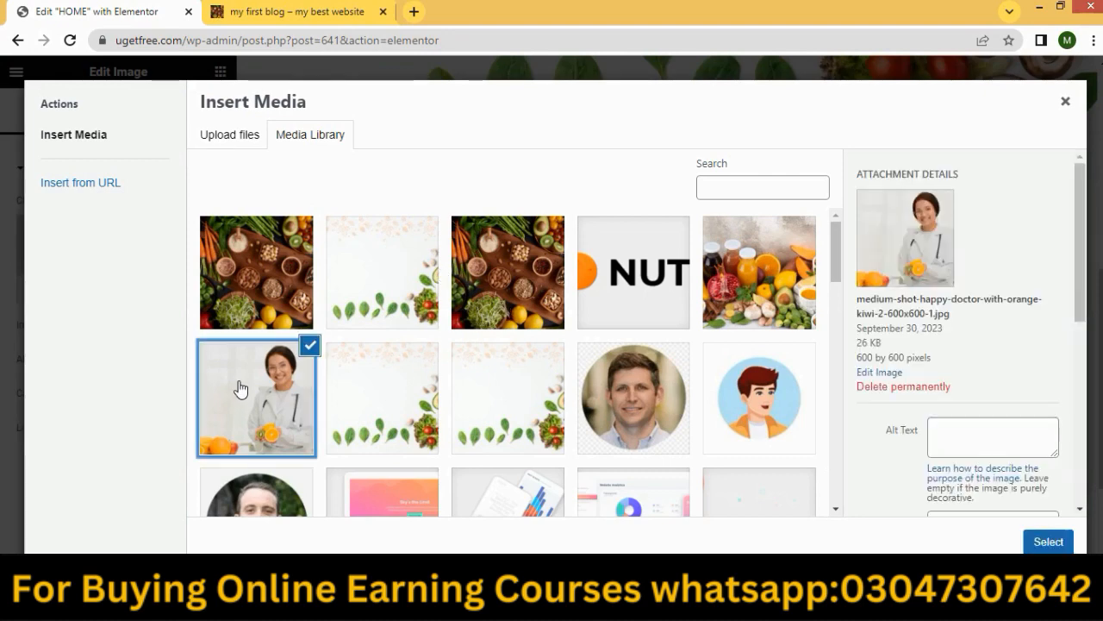
left_click(1035, 541)
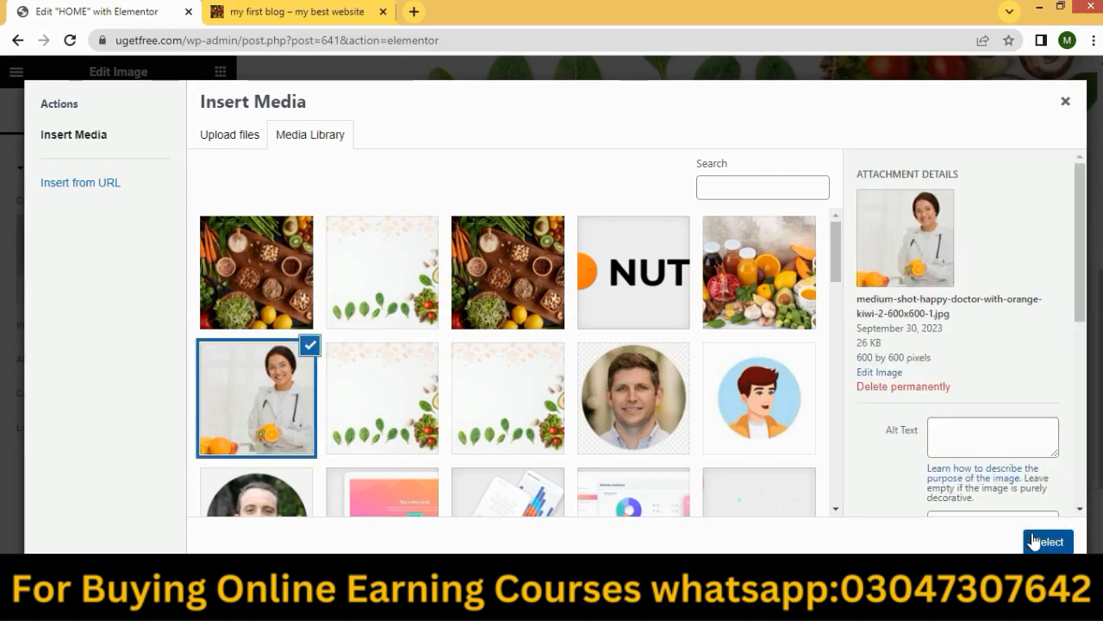
scroll(443, 402, "down", 5)
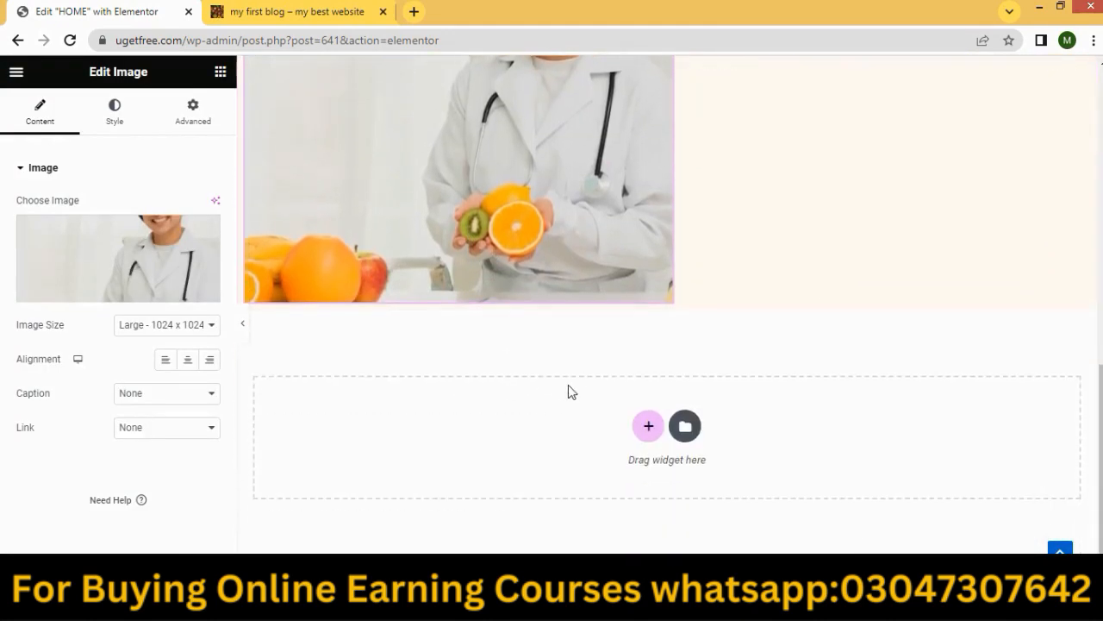
scroll(569, 391, "up", 3)
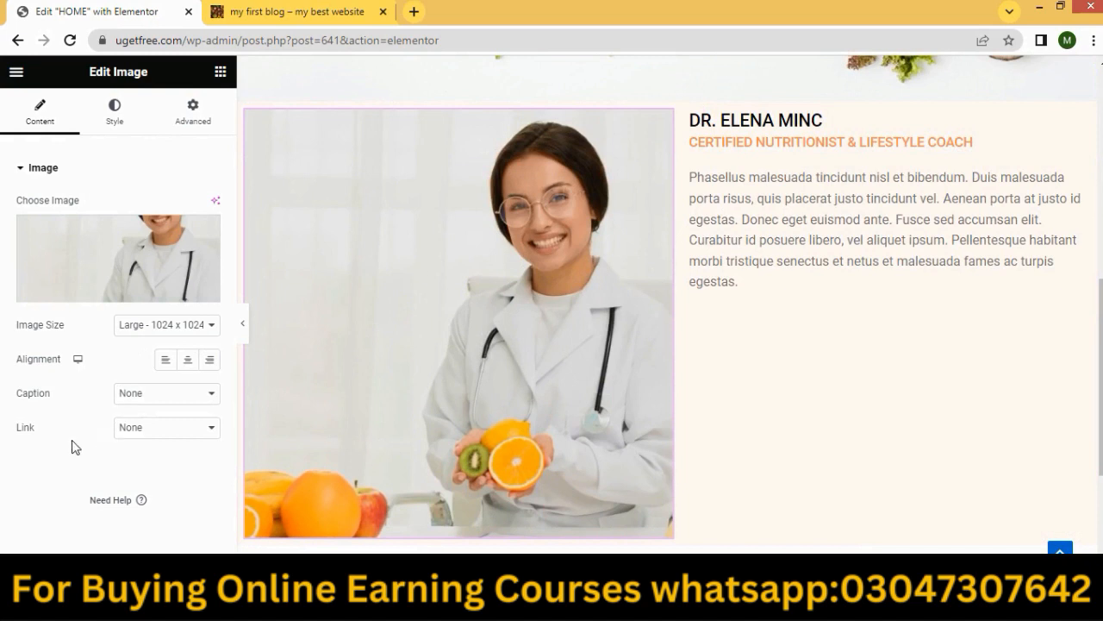
Set the doctor image's width to 70%.
left_click(112, 129)
scroll(102, 293, "down", 3)
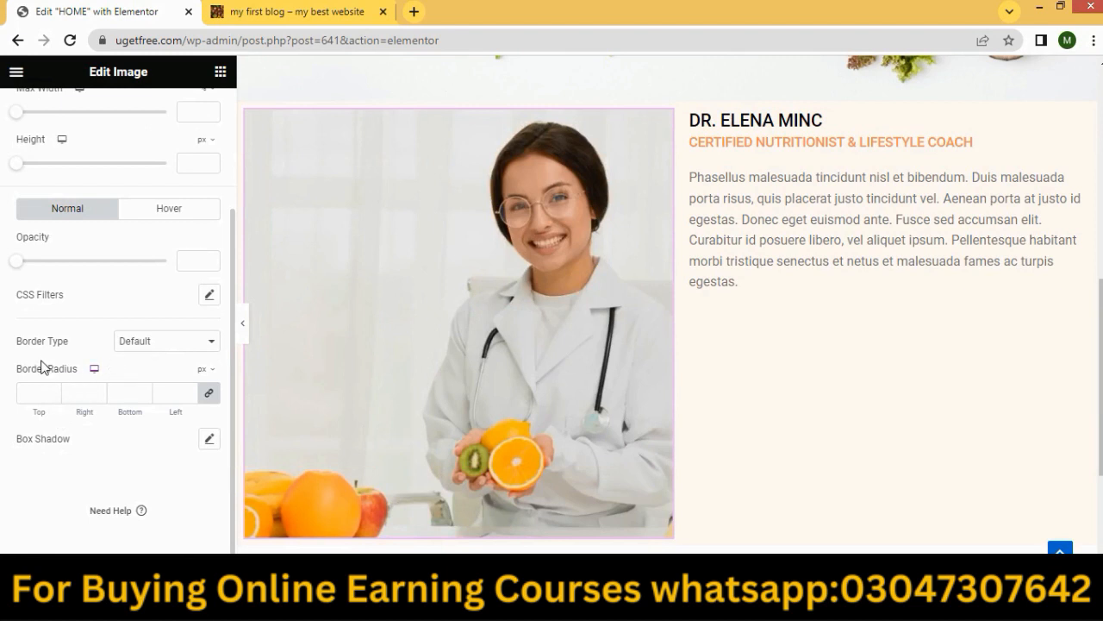
scroll(69, 371, "up", 2)
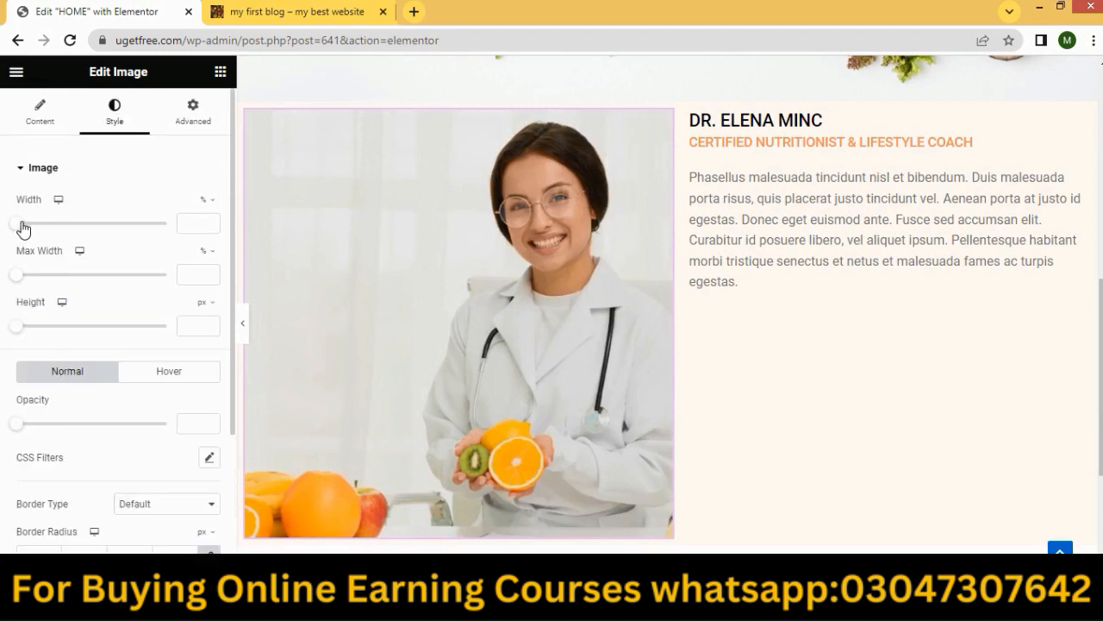
left_click_drag(23, 228, 127, 231)
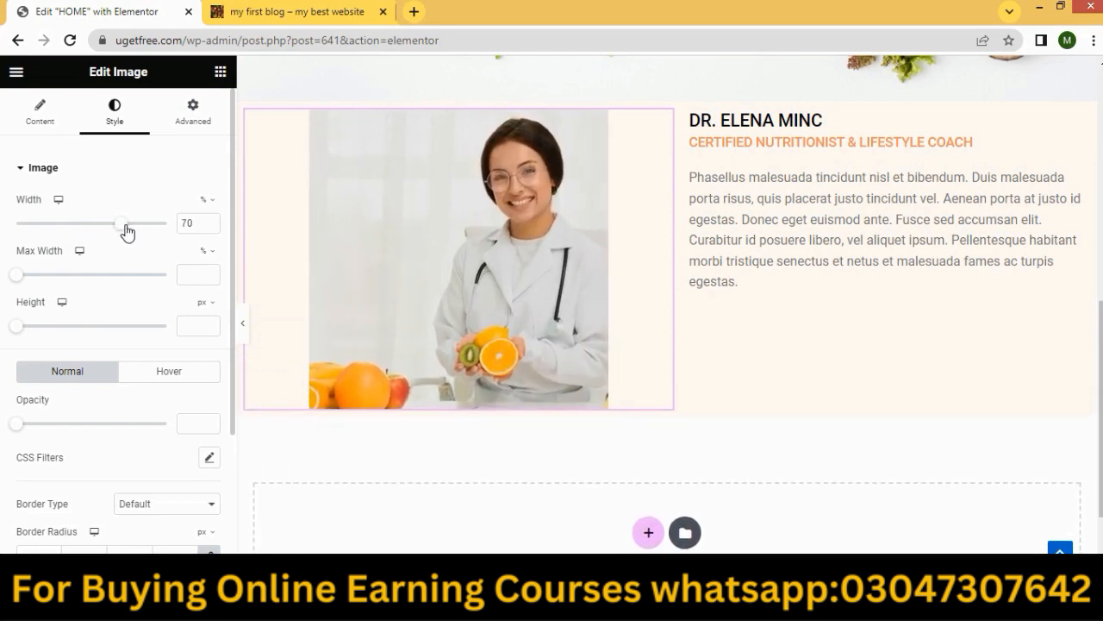
Set the doctor image's border radius to 74 px on all corners and narrow the column that holds it.
scroll(43, 462, "down", 2)
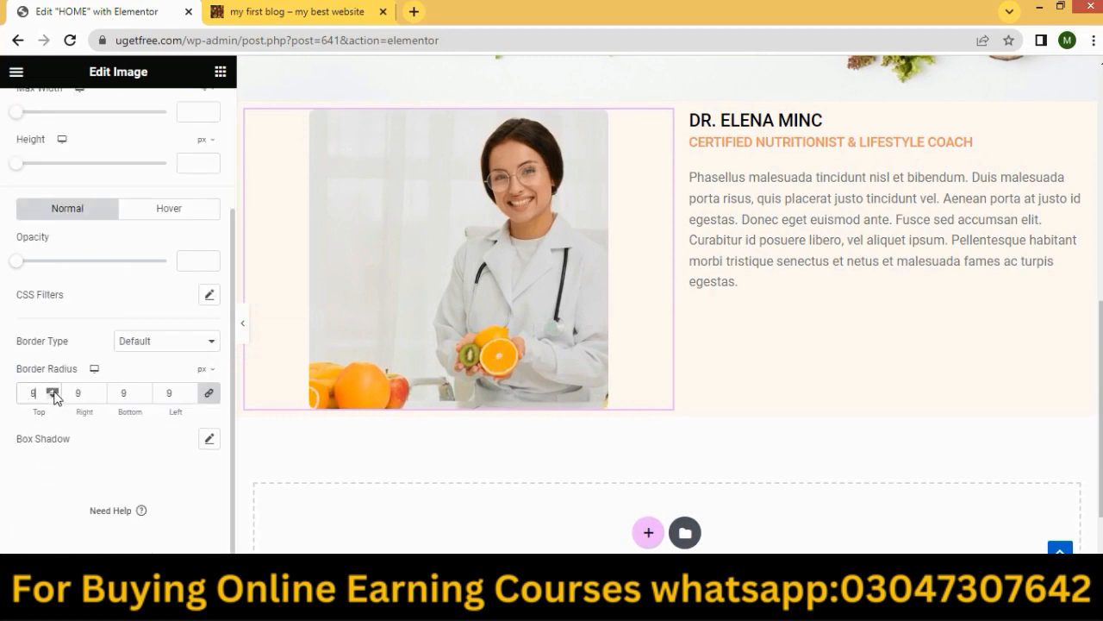
left_click(54, 391)
left_click(54, 391)
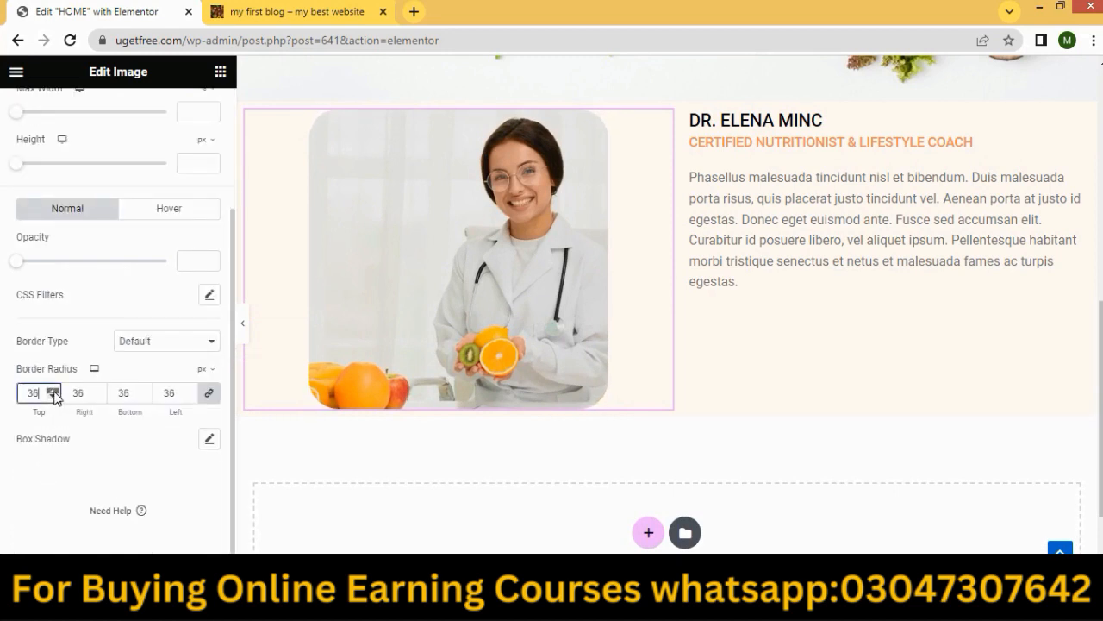
left_click(54, 392)
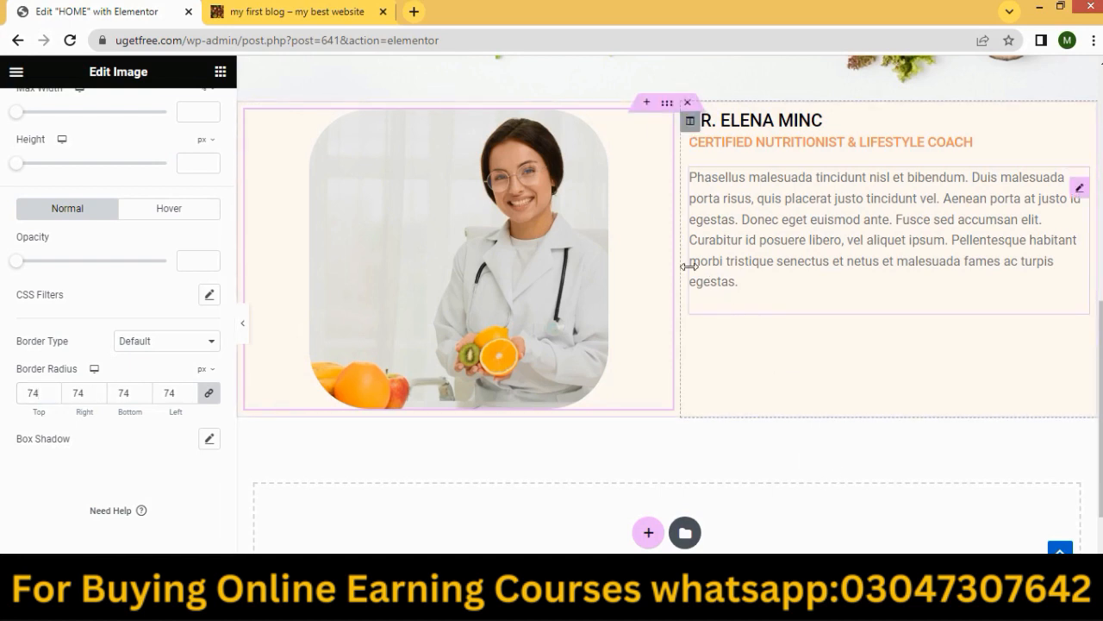
left_click_drag(683, 257, 594, 268)
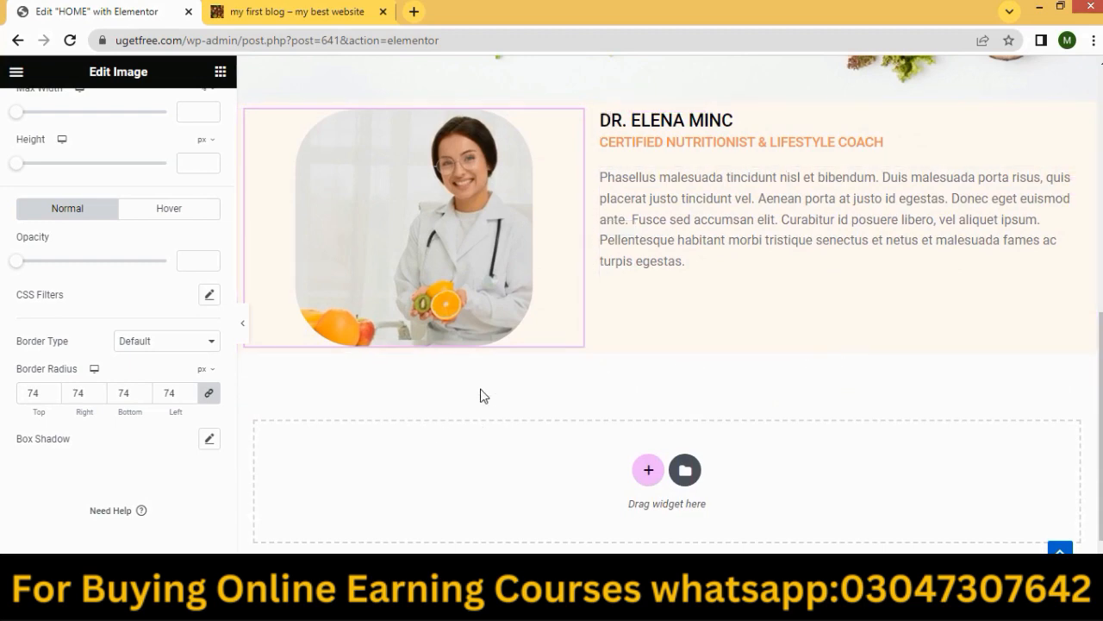
left_click(1006, 200)
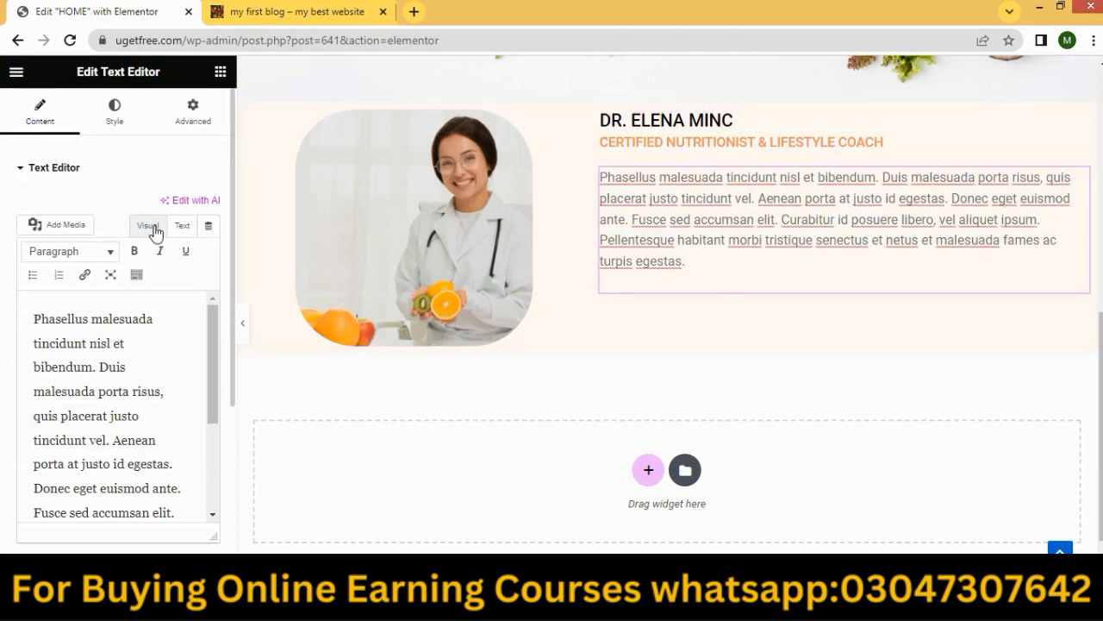
left_click(160, 251)
left_click(127, 365)
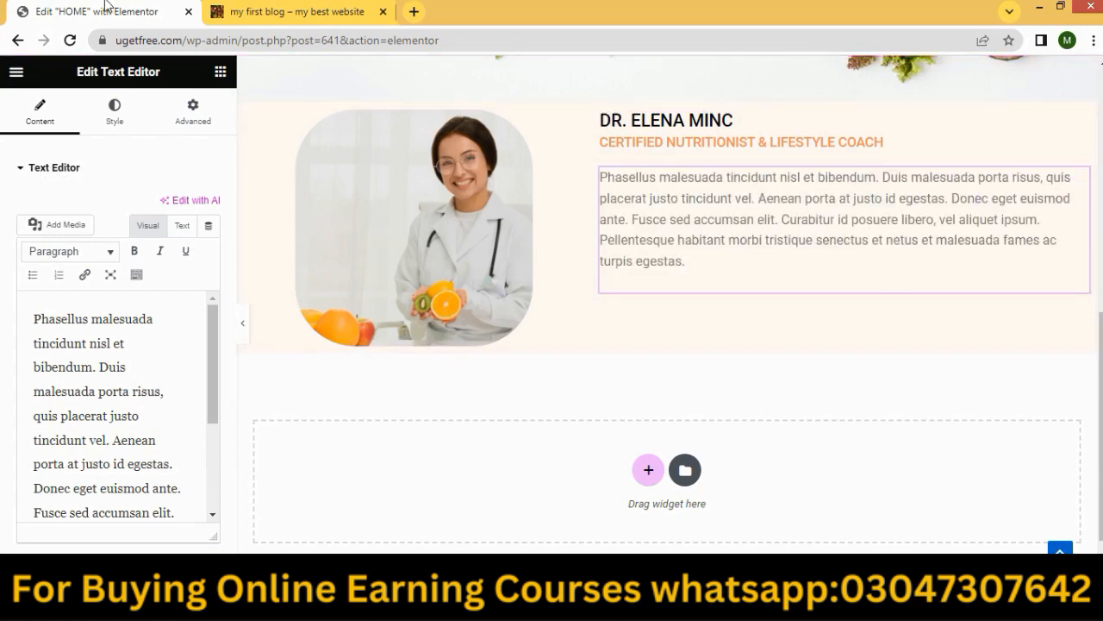
Reload the live ugetfree.com page and review the layout of the new doctor bio section.
left_click(300, 12)
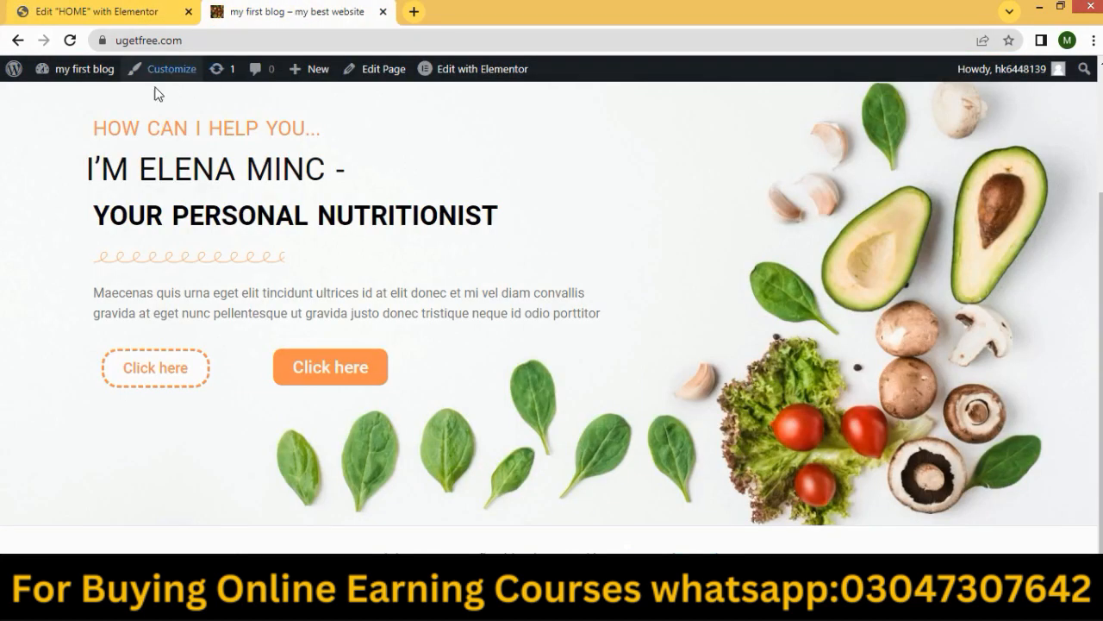
left_click(68, 41)
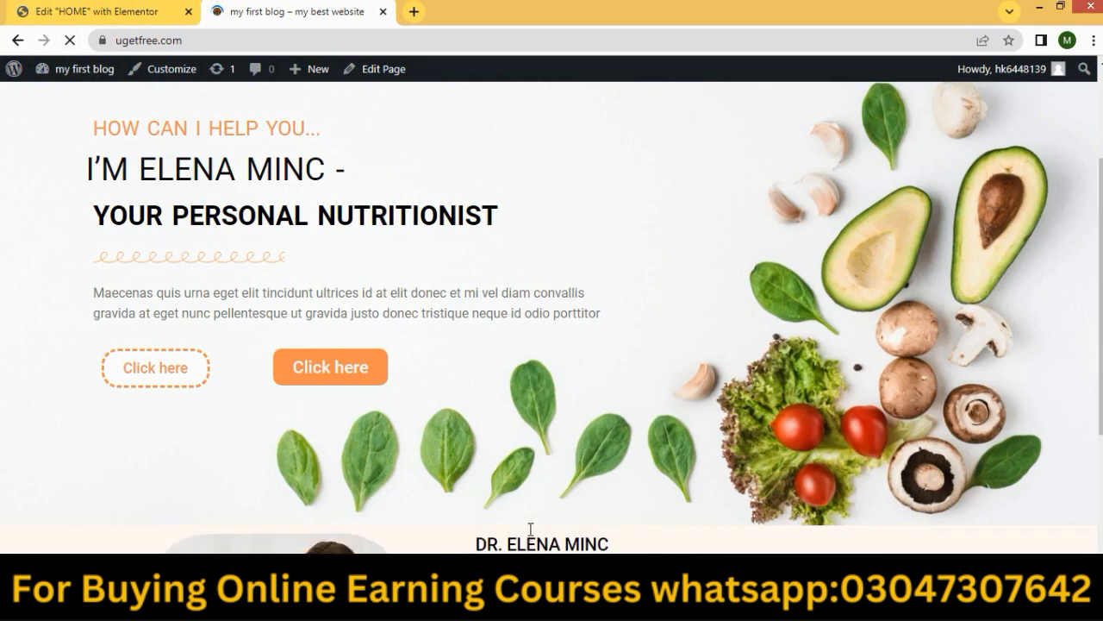
scroll(530, 529, "down", 3)
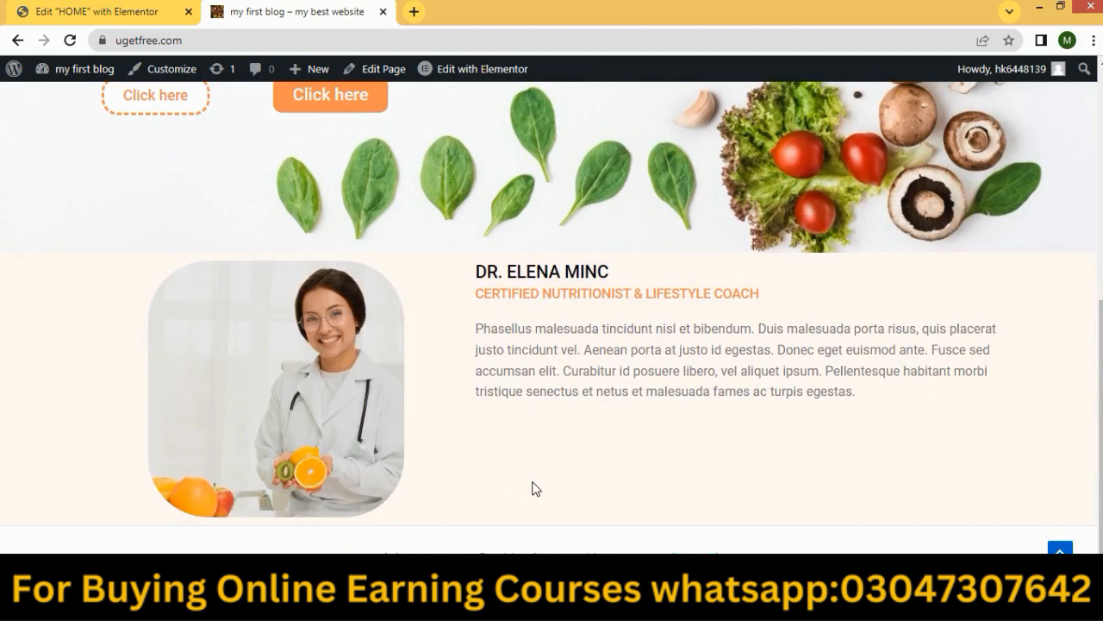
scroll(596, 458, "up", 2)
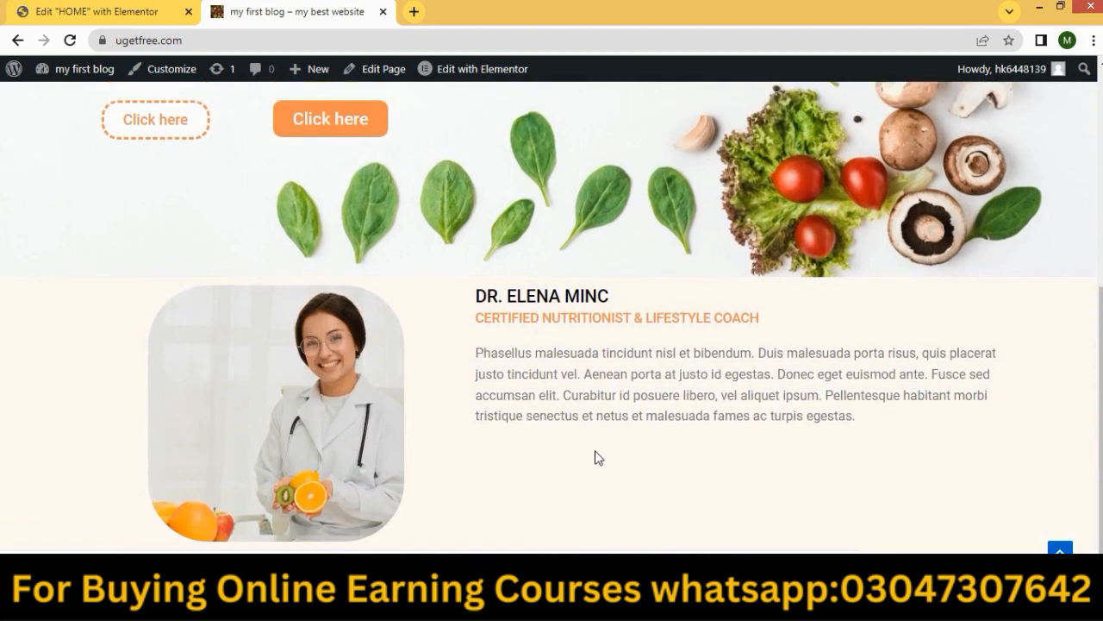
Switch to the OceanWP Nutritionist demo in Firefox and examine the spacing around its doctor bio section.
mouse_move(564, 604)
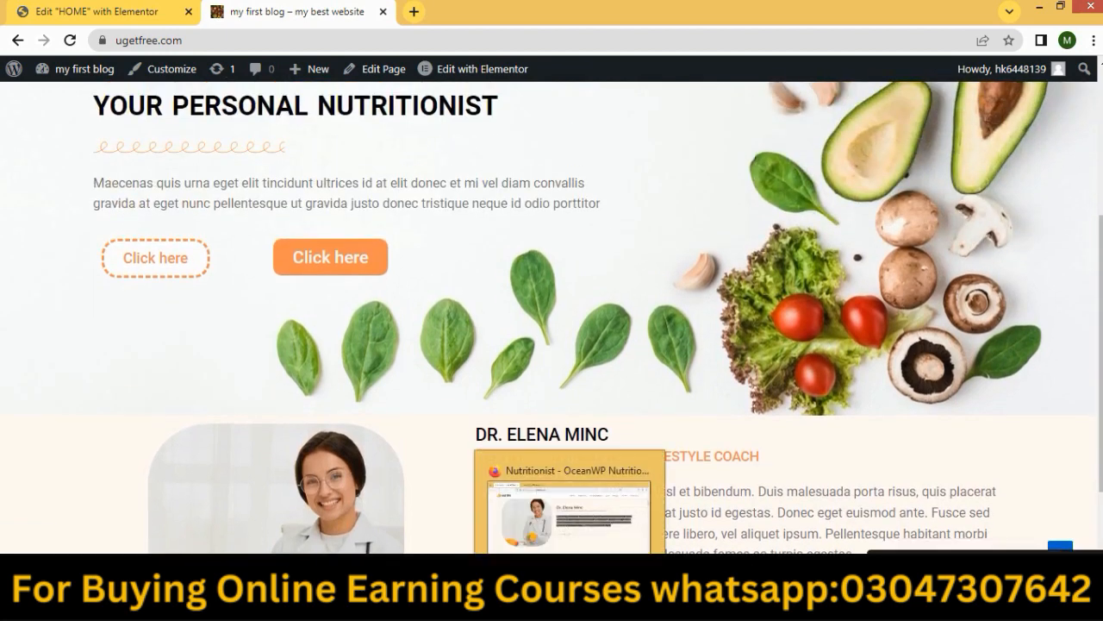
left_click(567, 527)
left_click(653, 460)
scroll(653, 459, "up", 3)
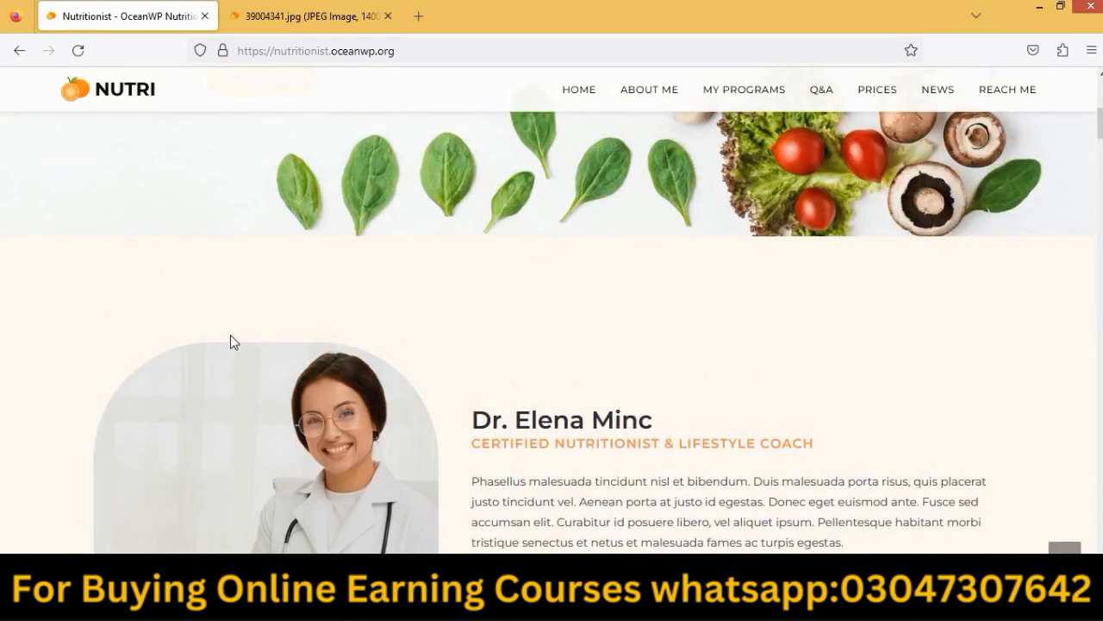
scroll(577, 439, "down", 5)
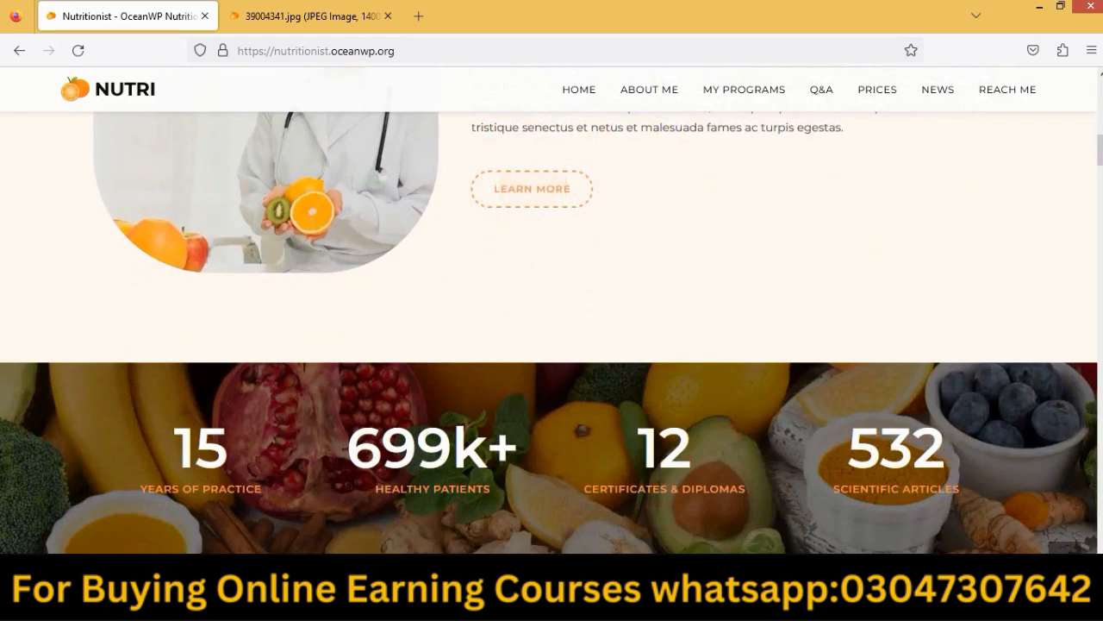
Back in the Elementor editor in Chrome, unlink the doctor section's margin and padding values and set its top margin to 73 px.
key("alt+Tab")
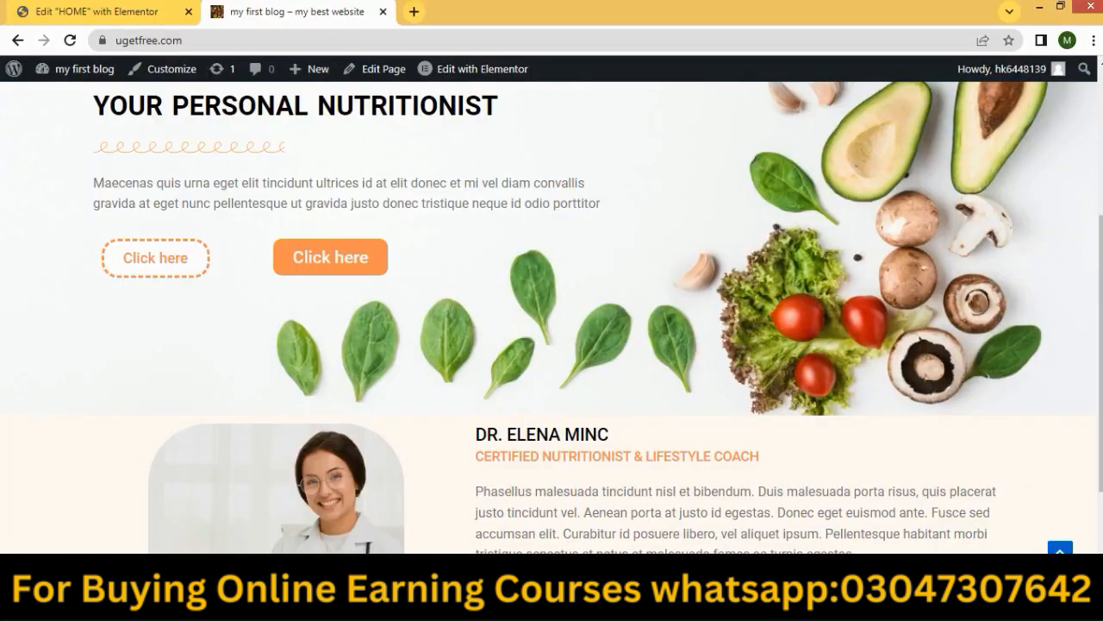
left_click(89, 10)
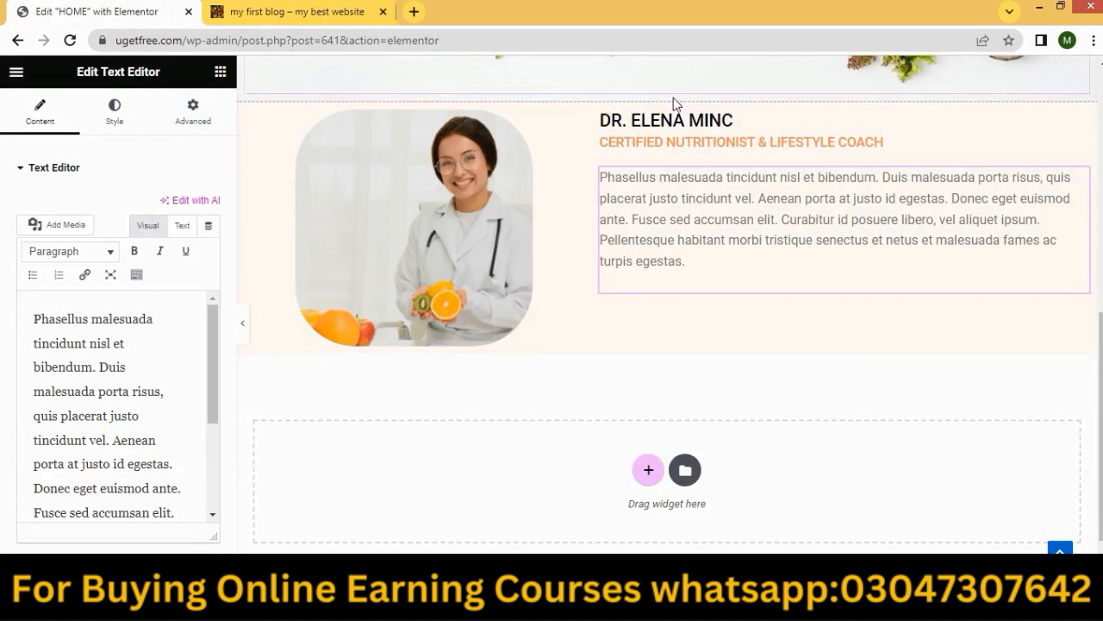
left_click(289, 89)
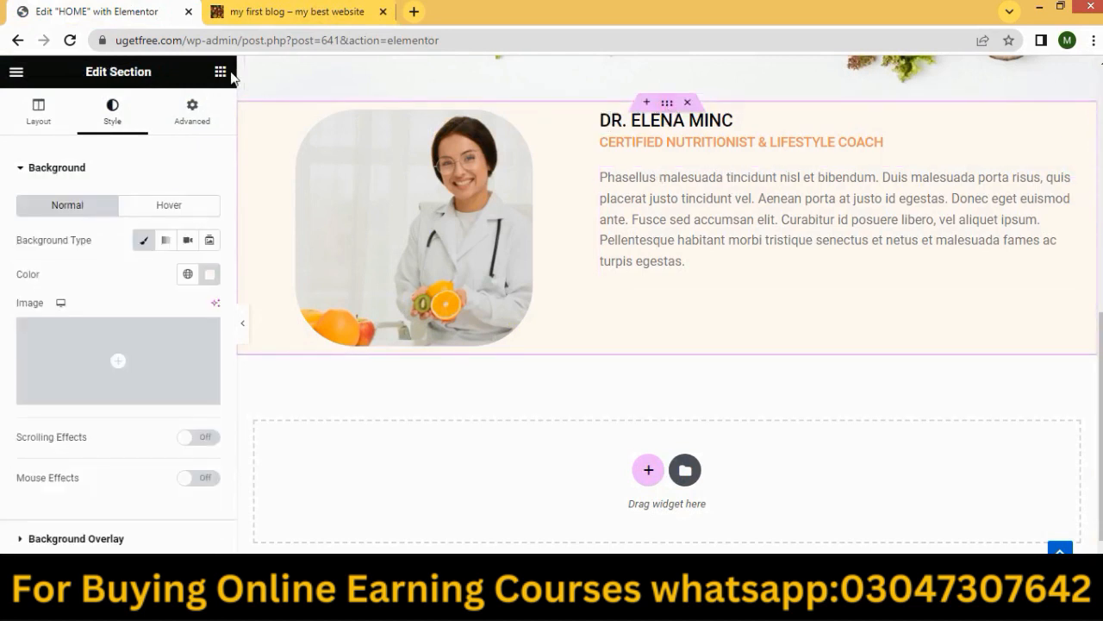
left_click(193, 111)
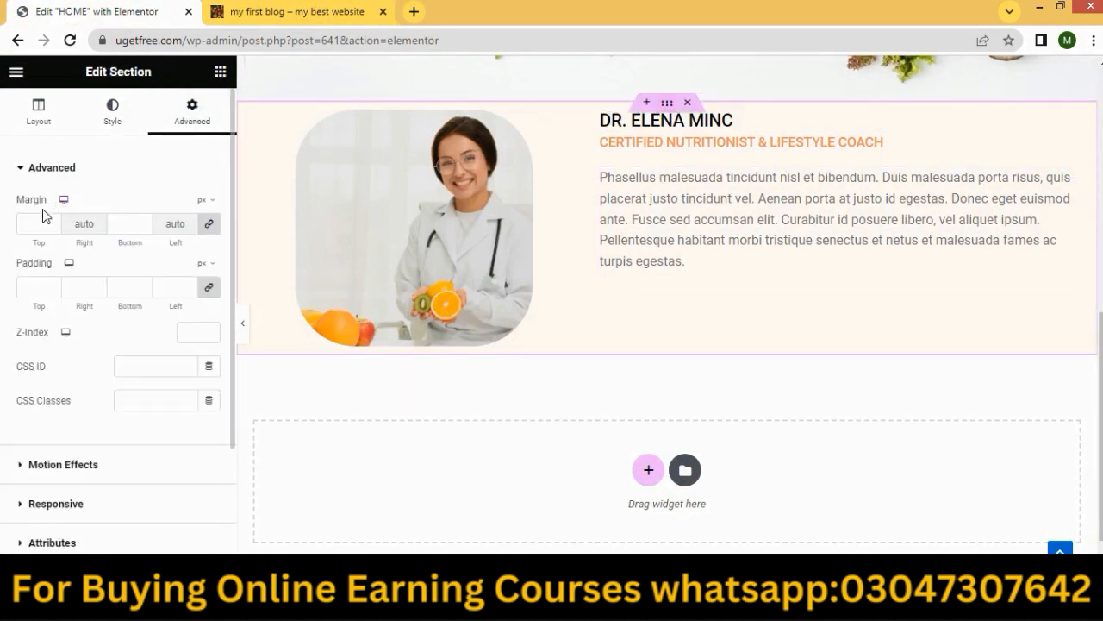
left_click(208, 223)
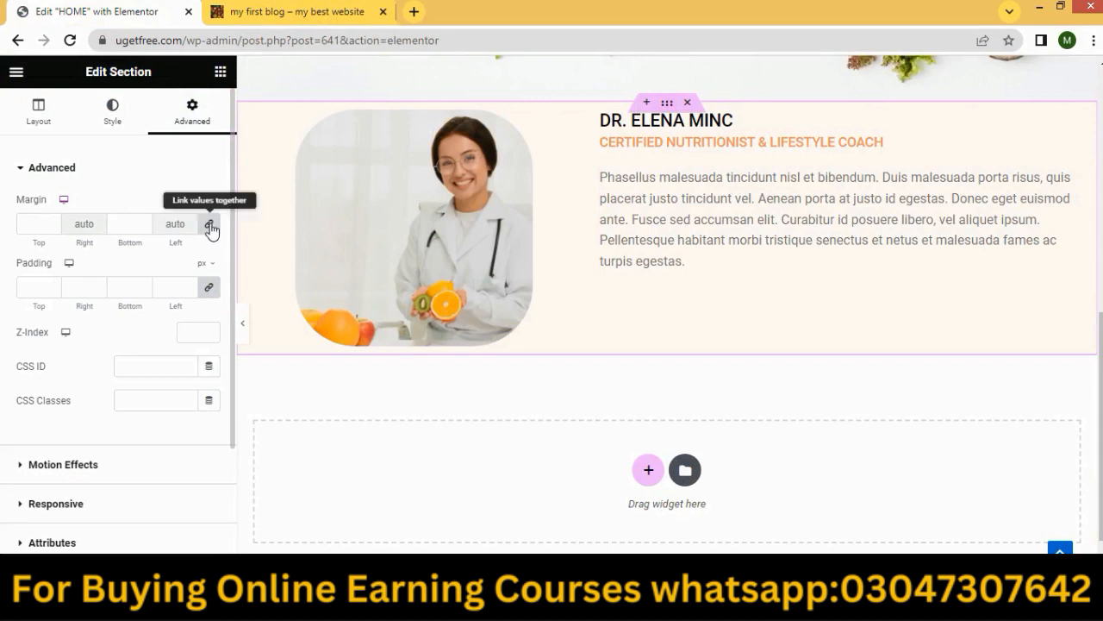
left_click(208, 288)
left_click_drag(51, 226, 51, 226)
scroll(628, 315, "down", 1)
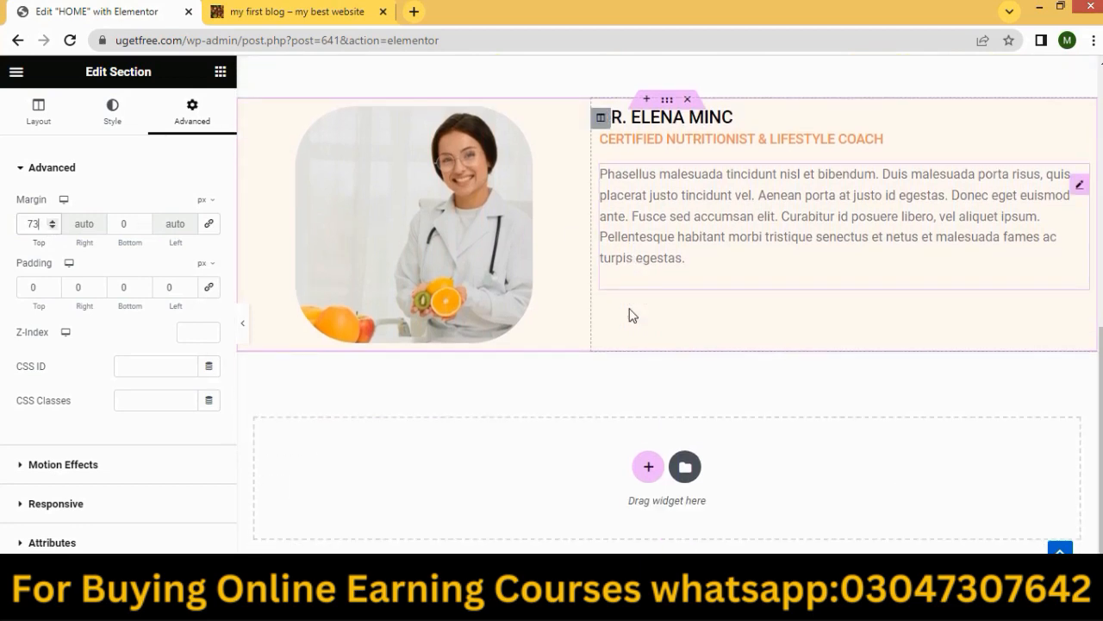
scroll(630, 316, "down", 1)
scroll(739, 314, "up", 2)
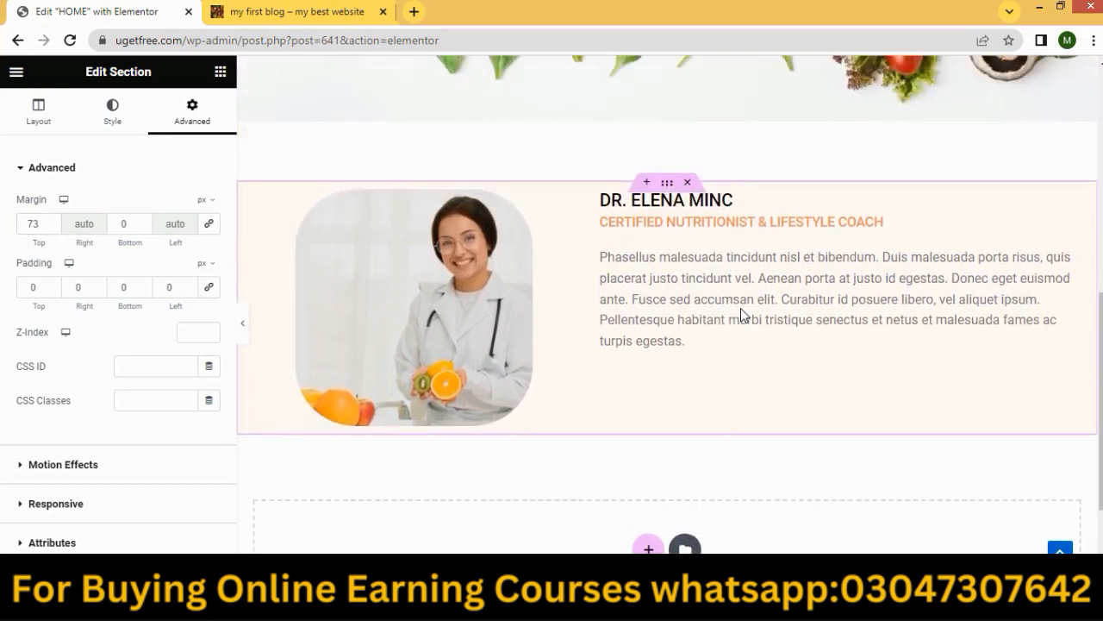
scroll(741, 308, "up", 2)
scroll(741, 307, "down", 3)
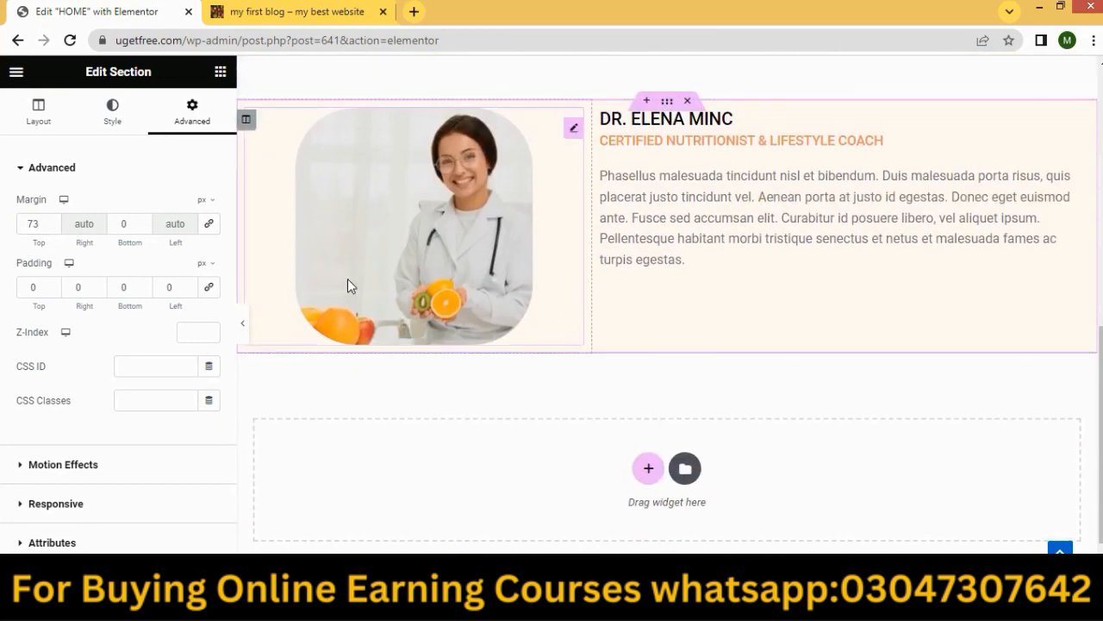
scroll(537, 313, "down", 1)
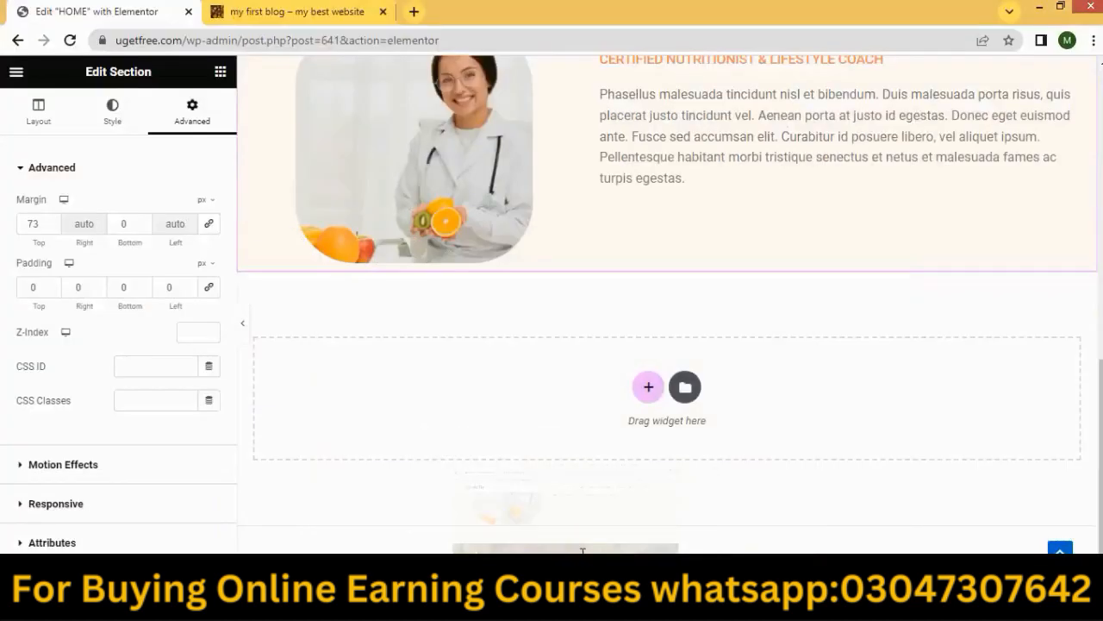
Duplicate the dashed "Click here" button in the hero section and move the copy below the doctor's bio paragraph.
scroll(643, 293, "up", 6)
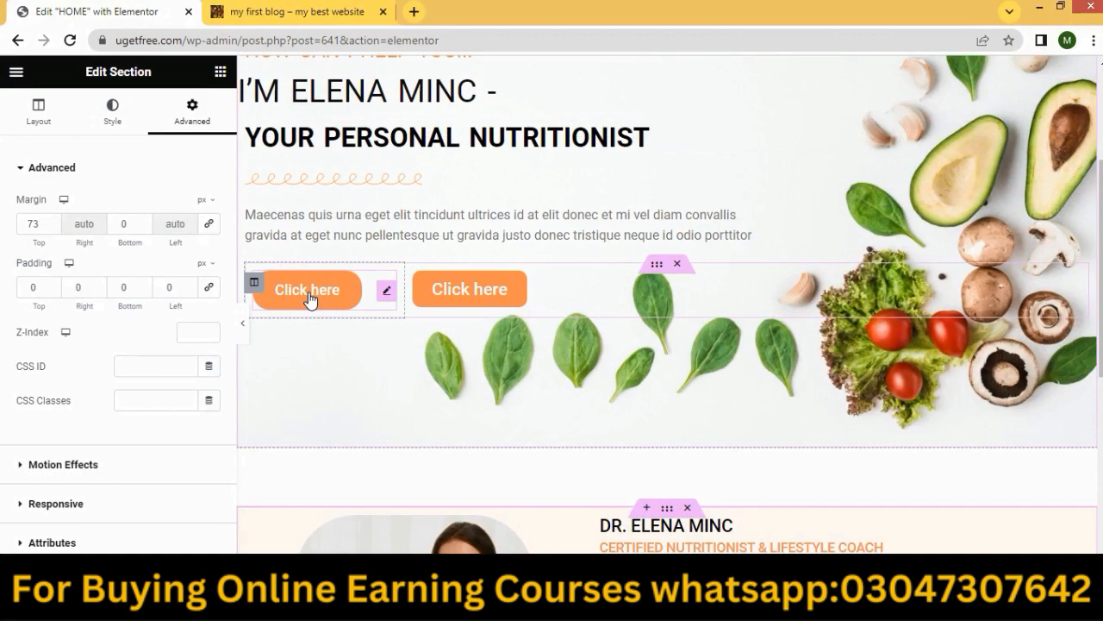
right_click(310, 300)
left_click(340, 321)
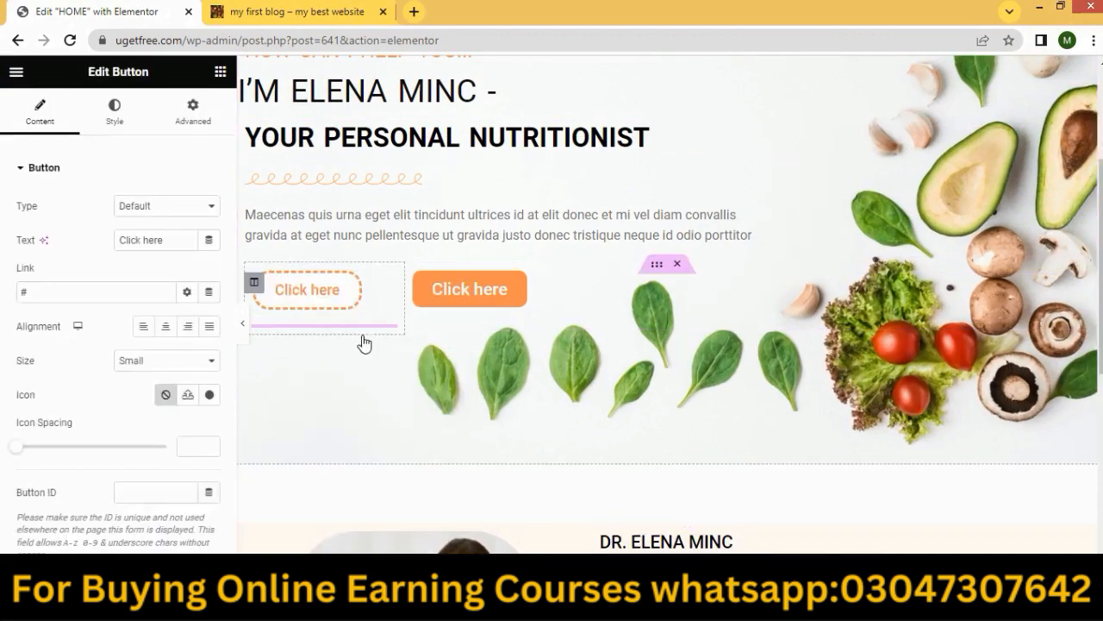
scroll(530, 389, "down", 4)
scroll(552, 228, "up", 2)
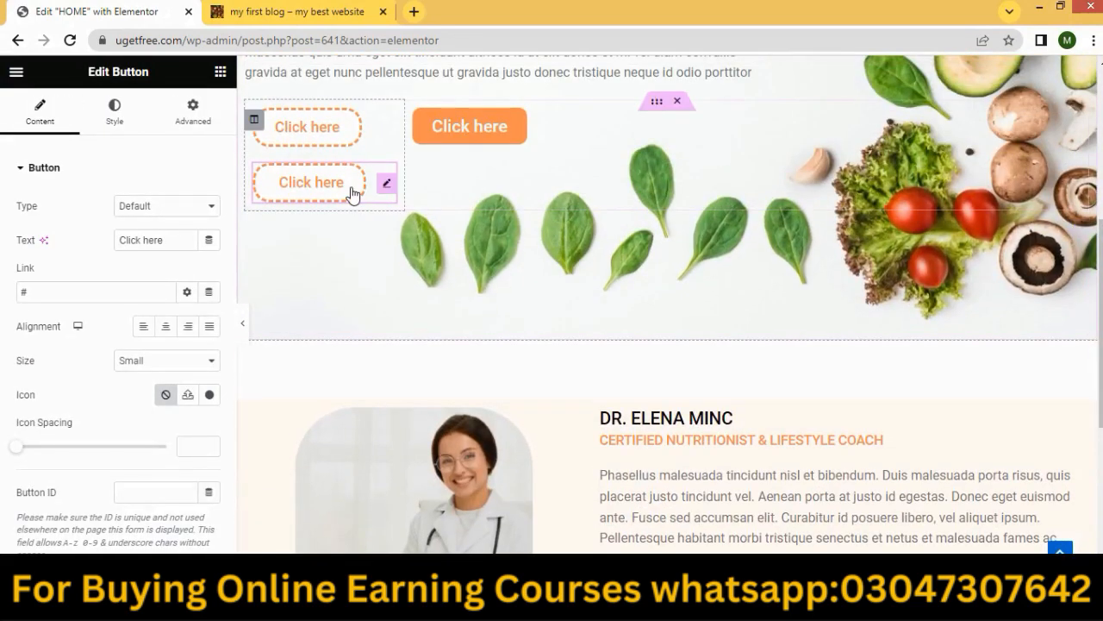
left_click_drag(381, 182, 716, 526)
scroll(708, 357, "down", 3)
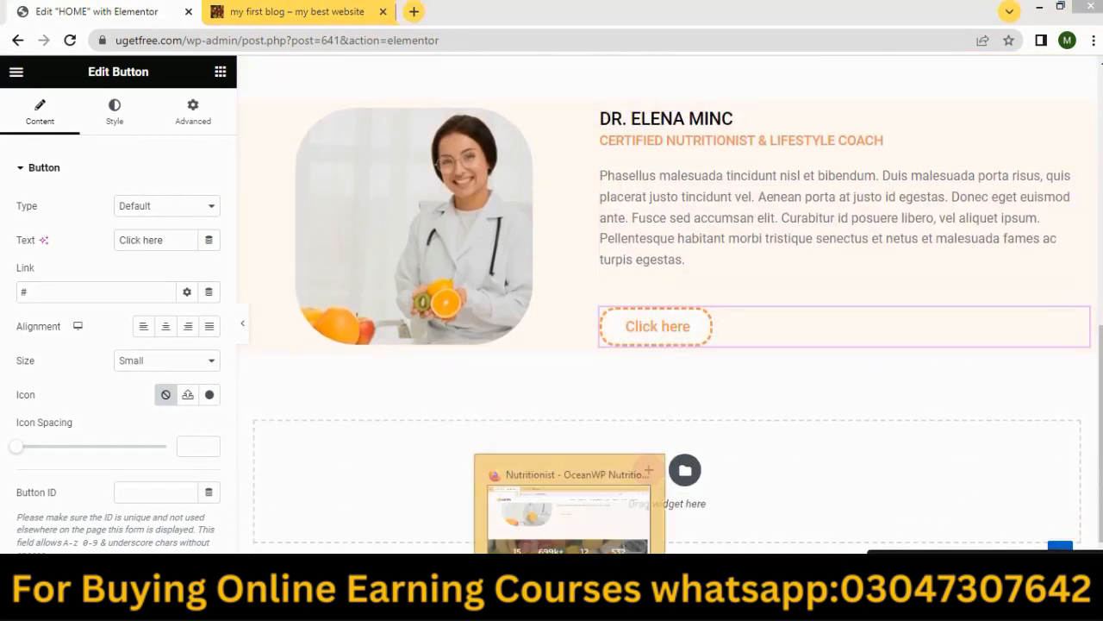
Switch to the OceanWP Nutritionist demo in Firefox and copy the label of the "Learn more" button under the doctor bio.
left_click(565, 504)
key("alt+Tab")
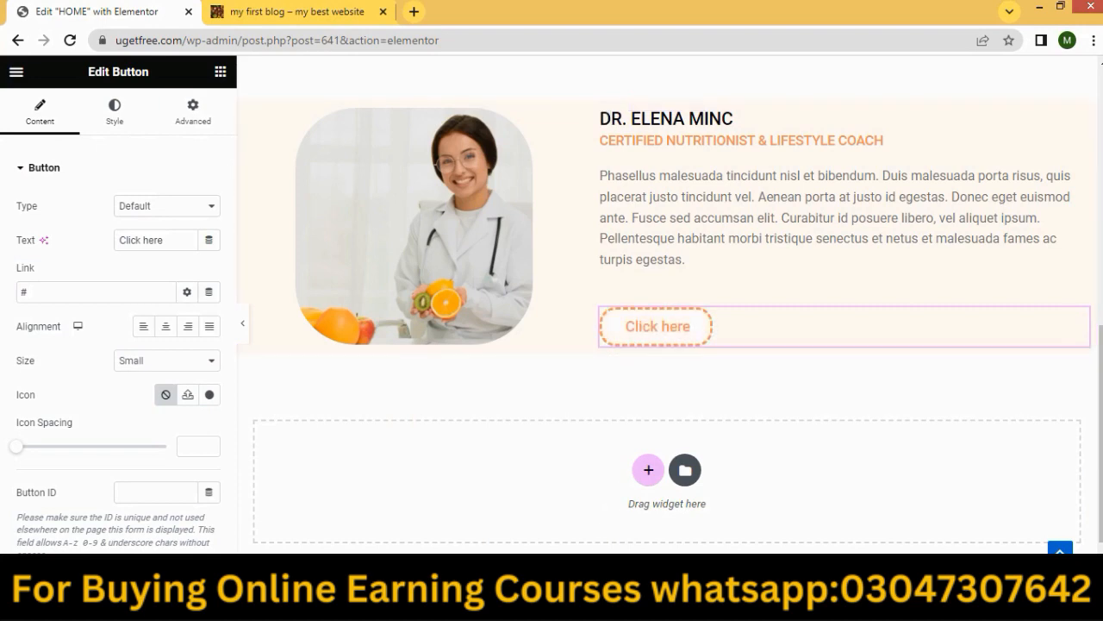
mouse_move(569, 608)
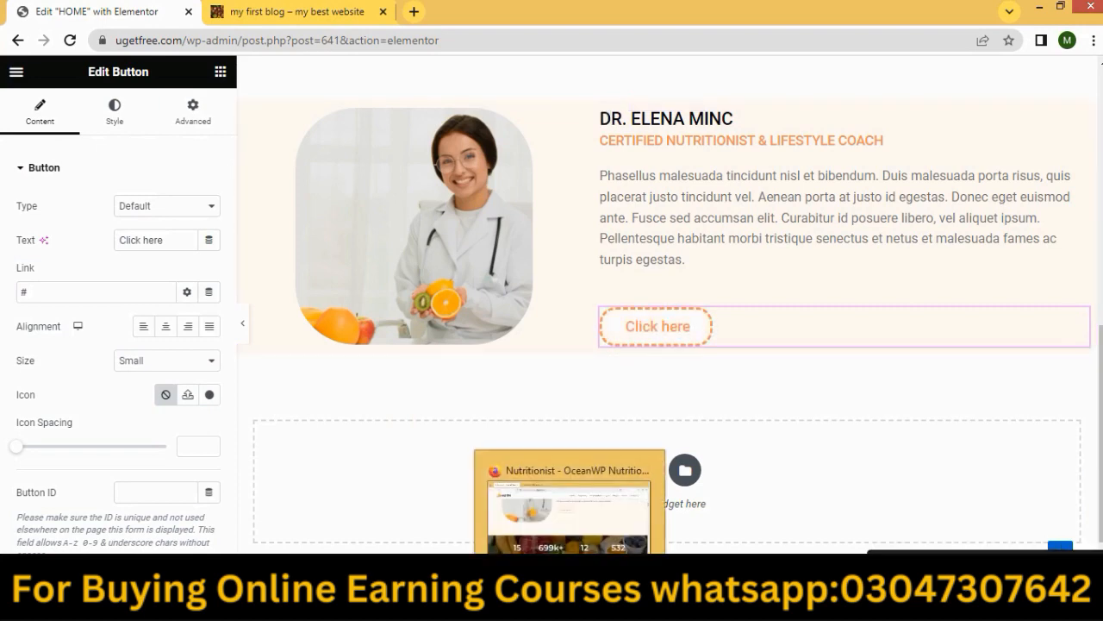
left_click(569, 500)
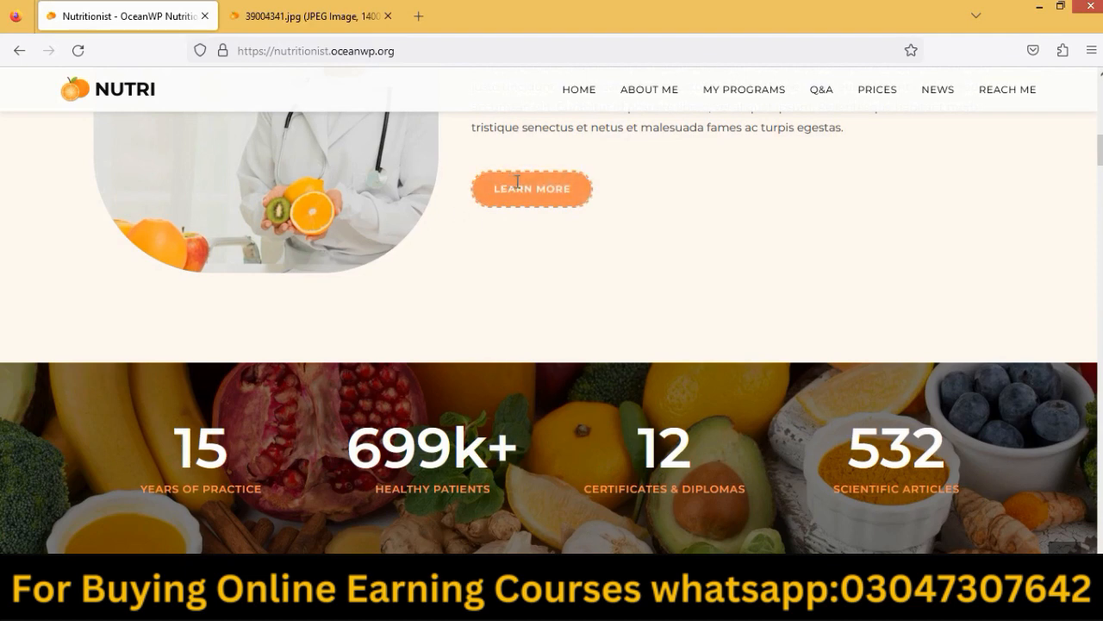
left_click_drag(439, 196, 673, 207)
left_click(646, 212)
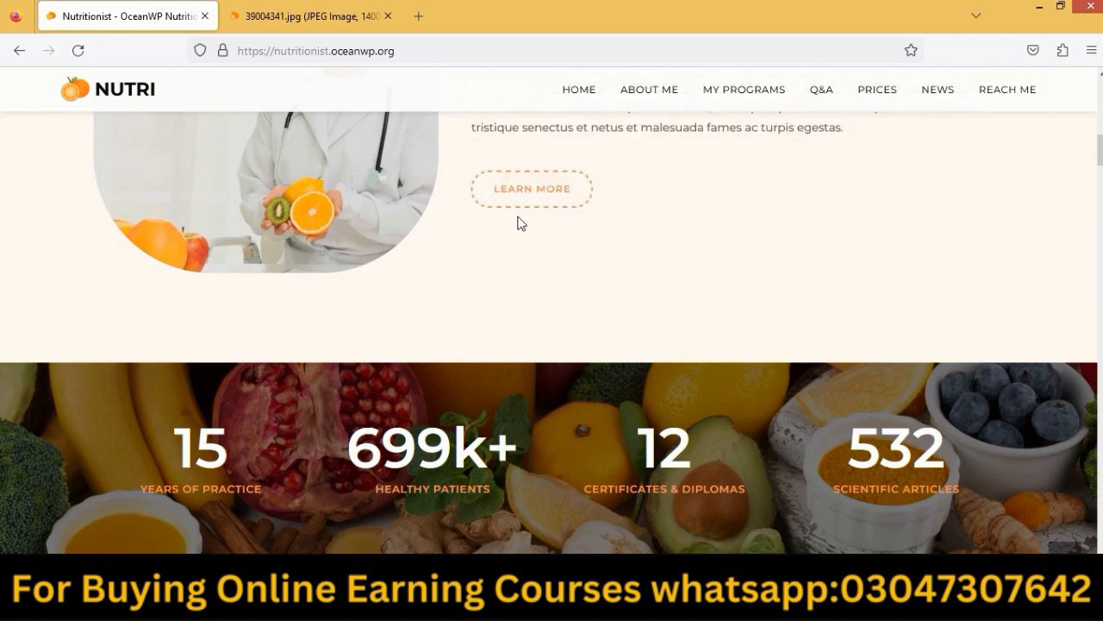
left_click_drag(456, 200, 672, 243)
left_click(657, 235)
left_click_drag(573, 195, 506, 195)
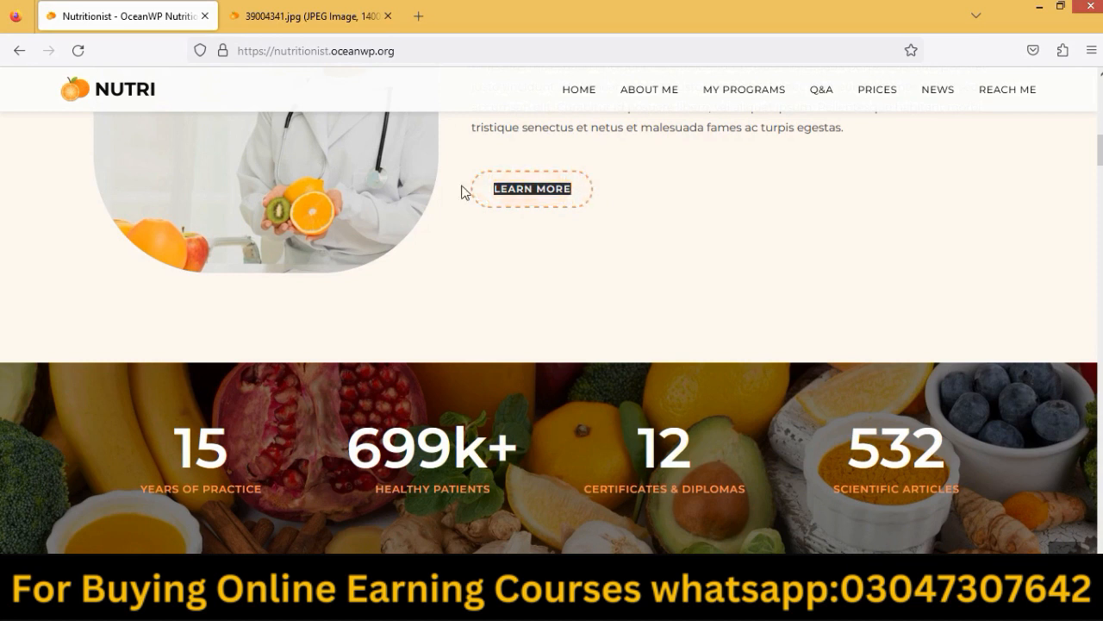
right_click(502, 189)
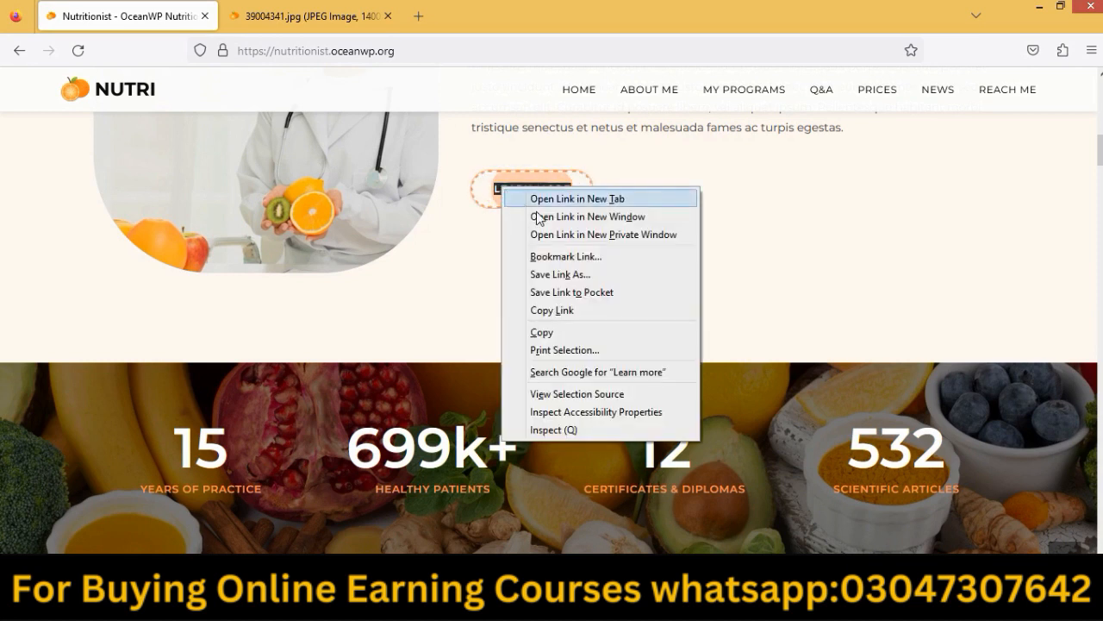
left_click(543, 334)
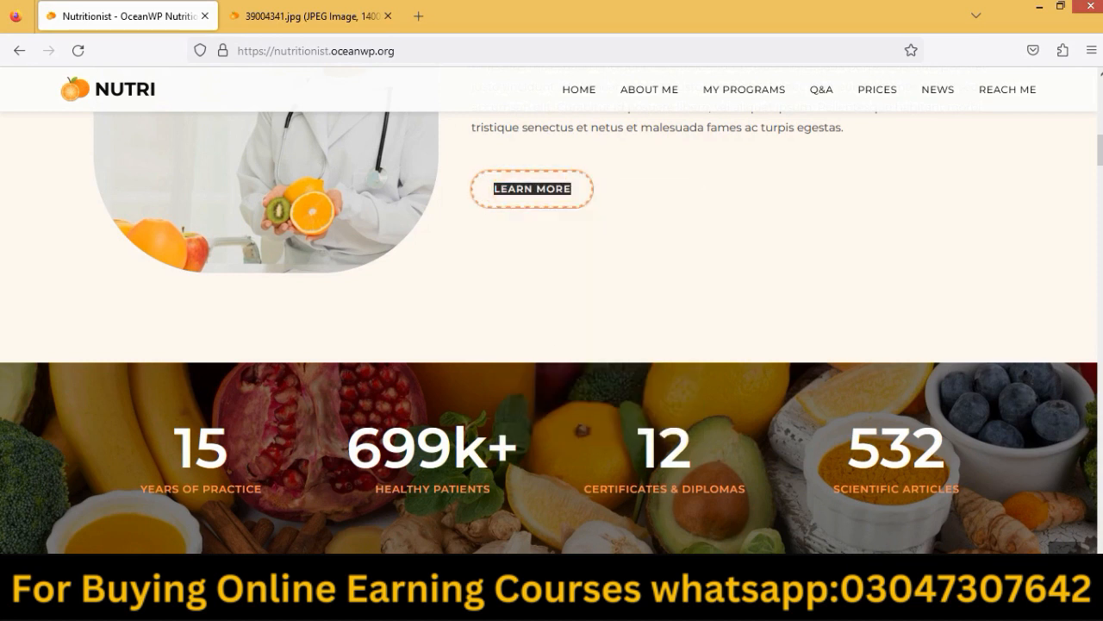
Return to the Elementor editor in Chrome and change the doctor section button's text to "Learn more".
key("alt+Tab")
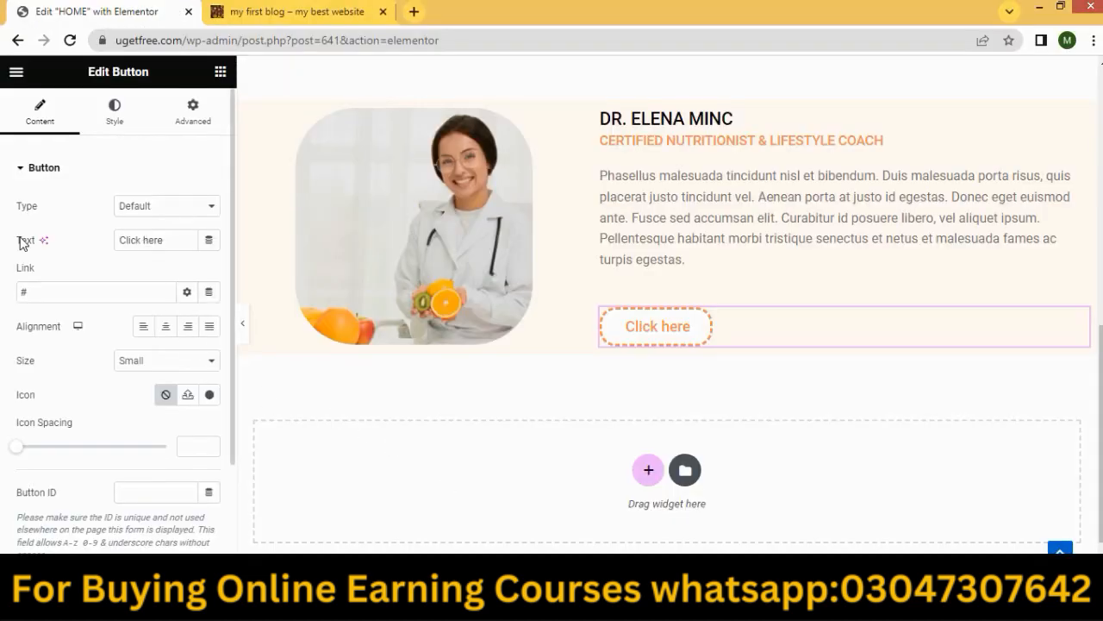
left_click_drag(188, 240, 108, 259)
key("BackSpace")
type("Learn more")
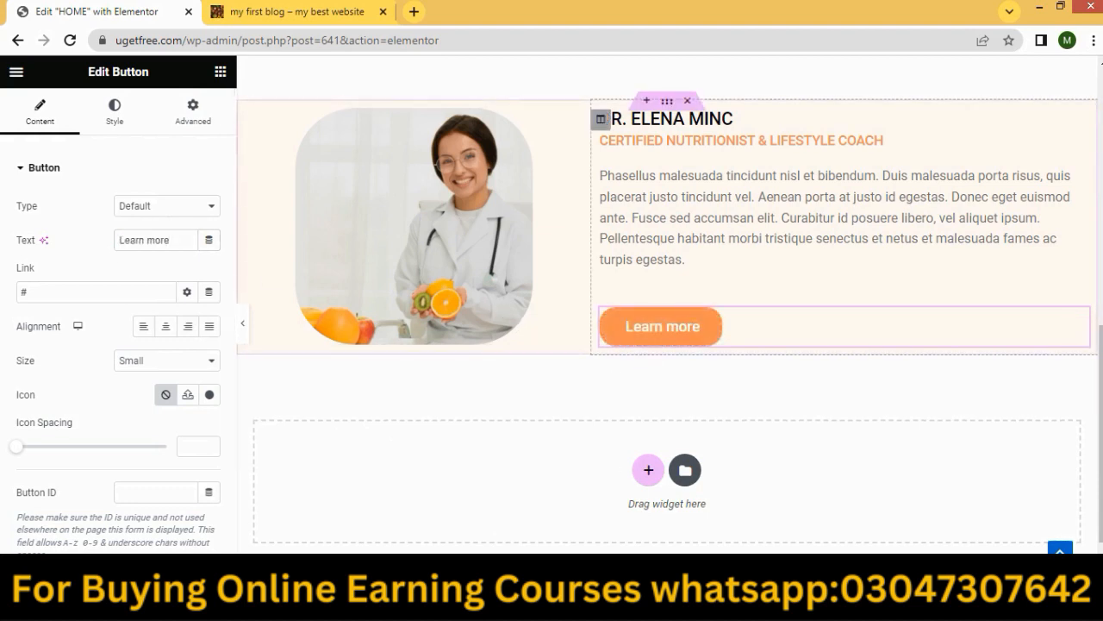
scroll(551, 543, "down", 1)
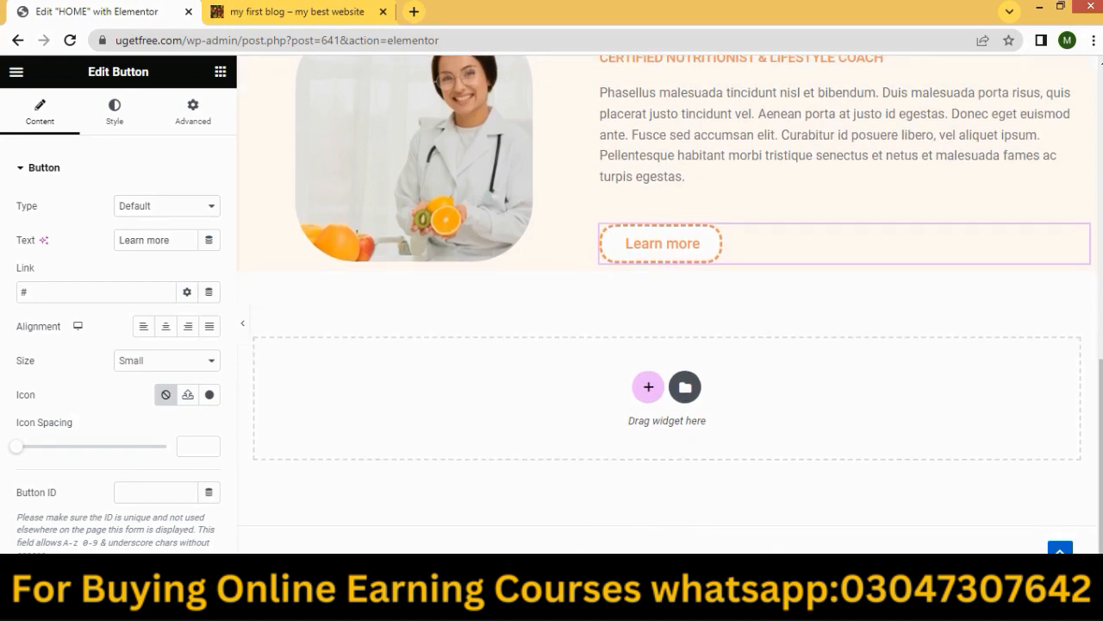
Switch to the Nutritionist demo in Firefox and examine the page sections that follow the doctor bio.
key("alt+Tab")
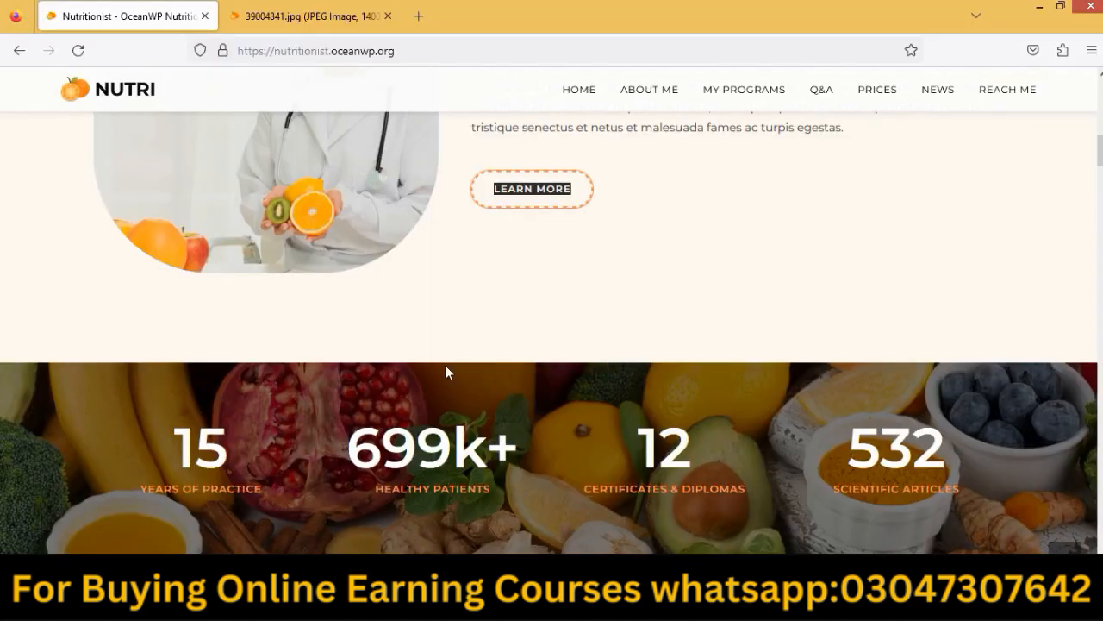
scroll(517, 361, "down", 2)
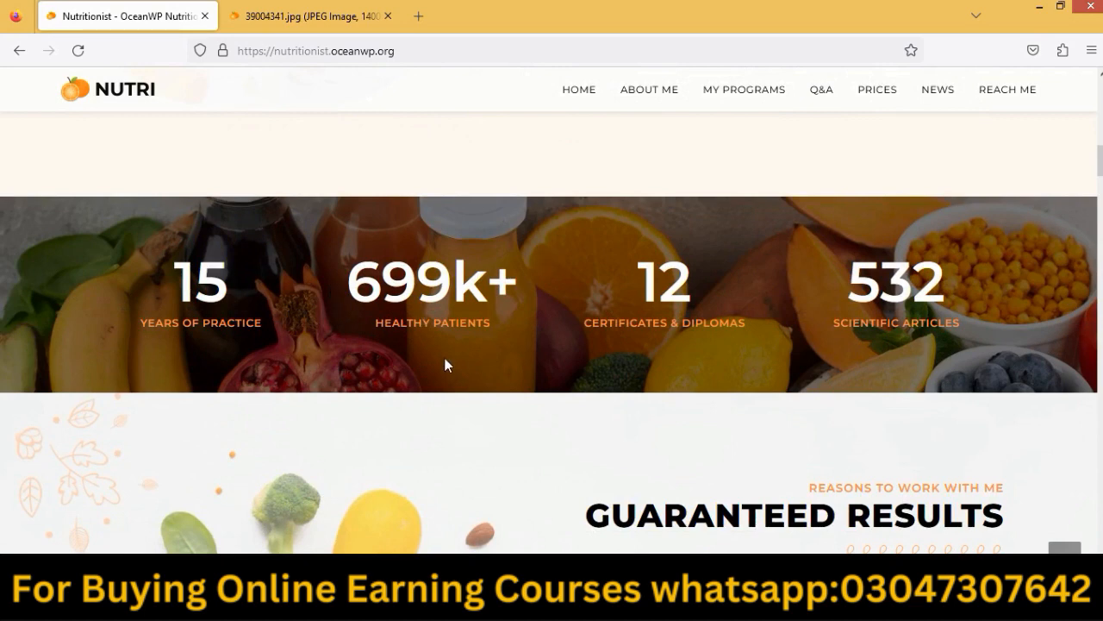
scroll(658, 399, "down", 5)
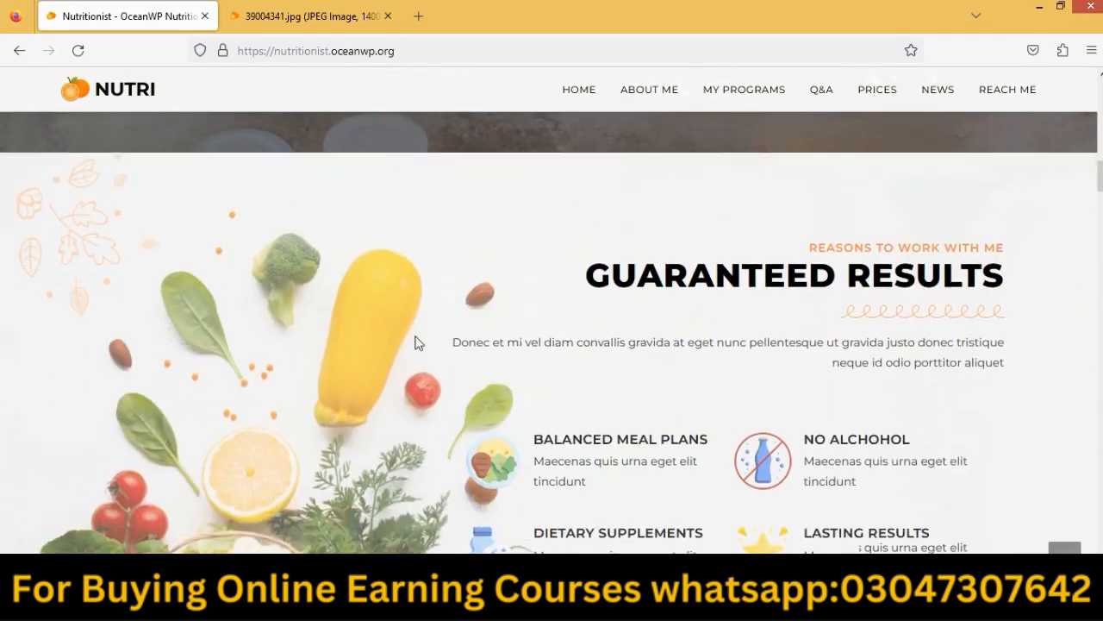
scroll(517, 370, "down", 15)
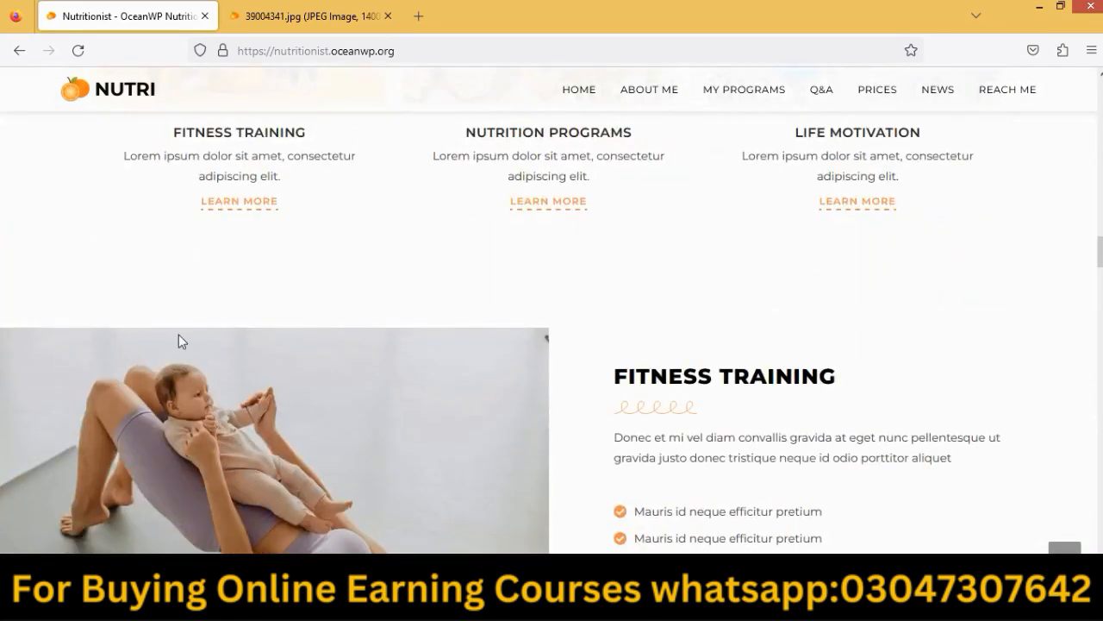
scroll(497, 338, "down", 20)
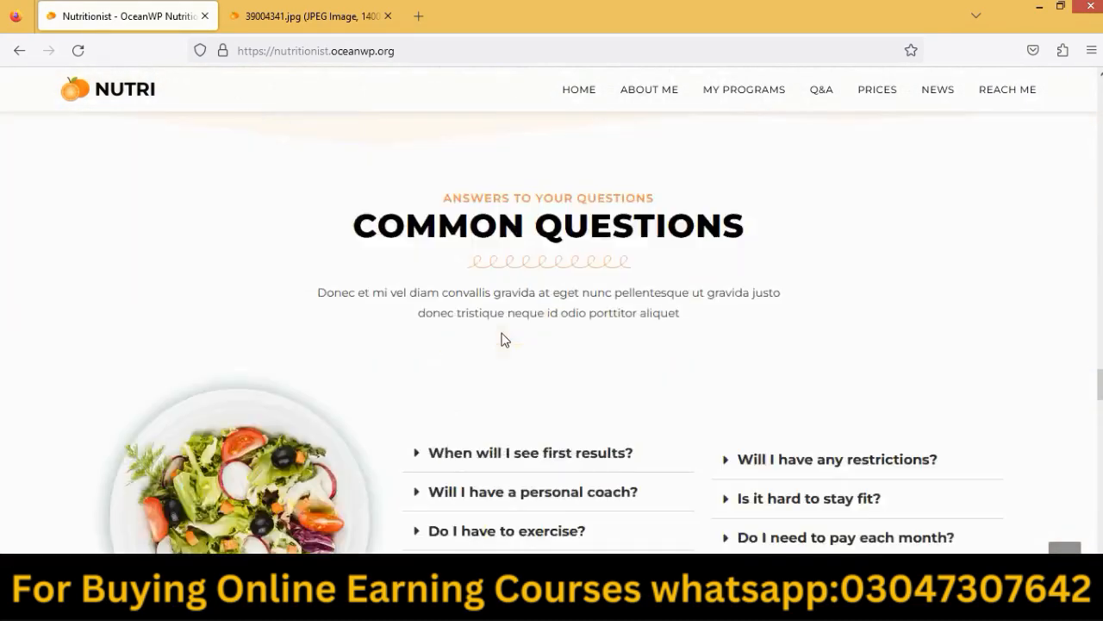
scroll(531, 347, "up", 18)
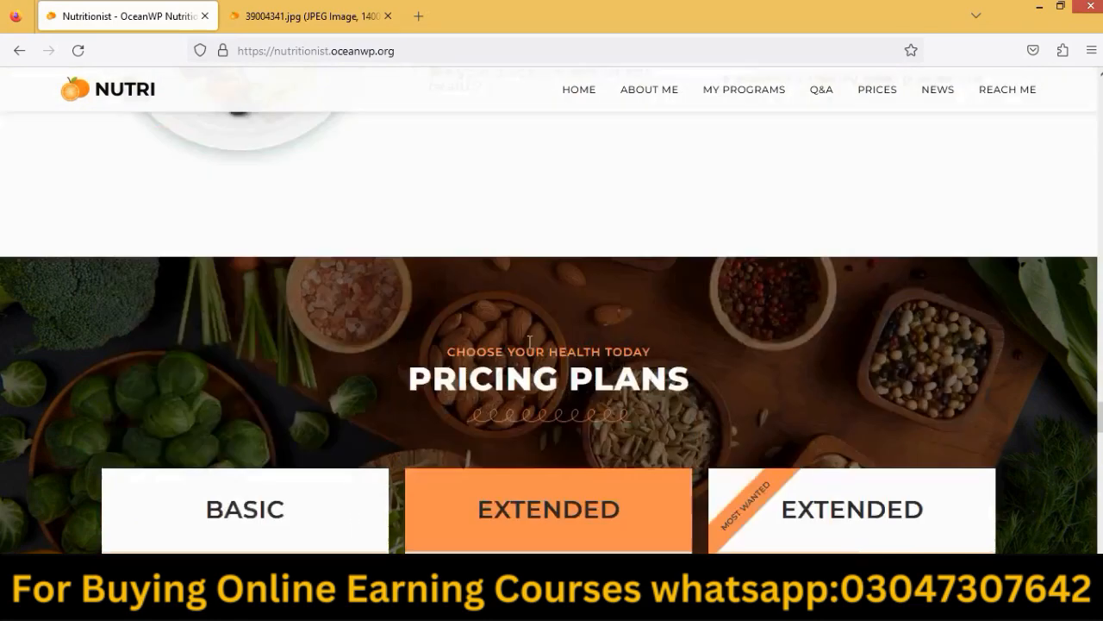
scroll(505, 318, "down", 8)
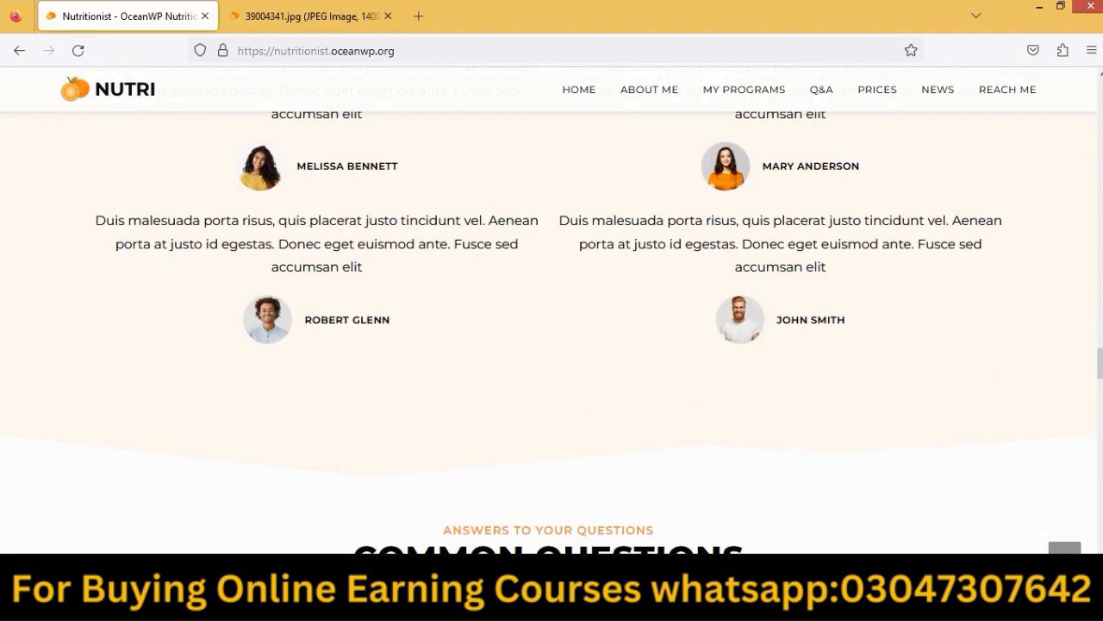
Switch back to the Elementor editor in Chrome and add a new single-column section below the doctor bio section.
left_click(525, 605)
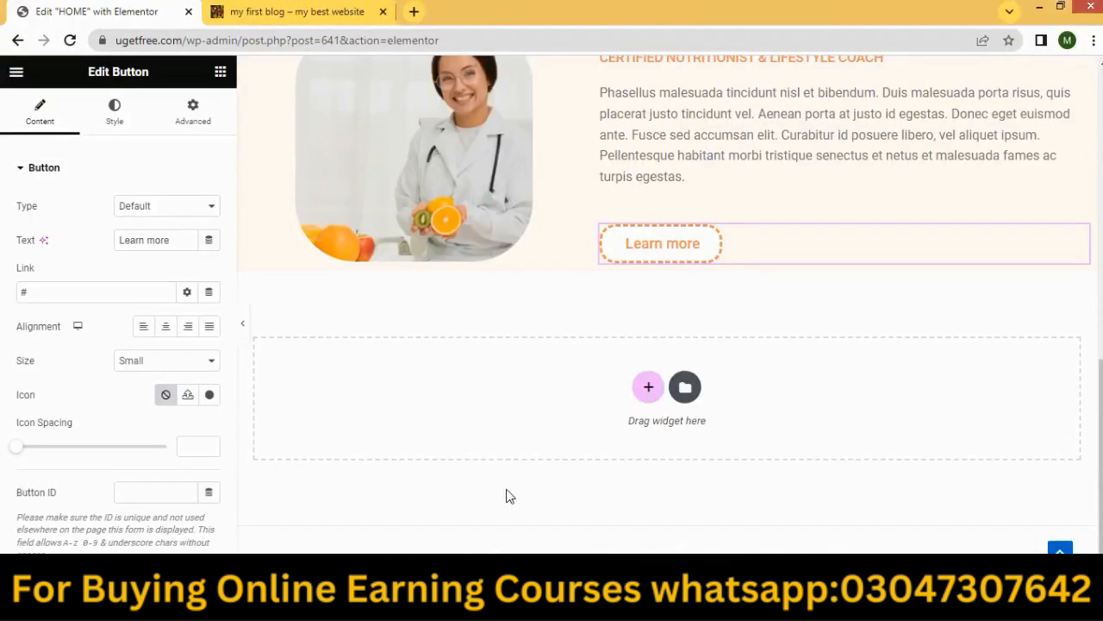
scroll(504, 314, "up", 1)
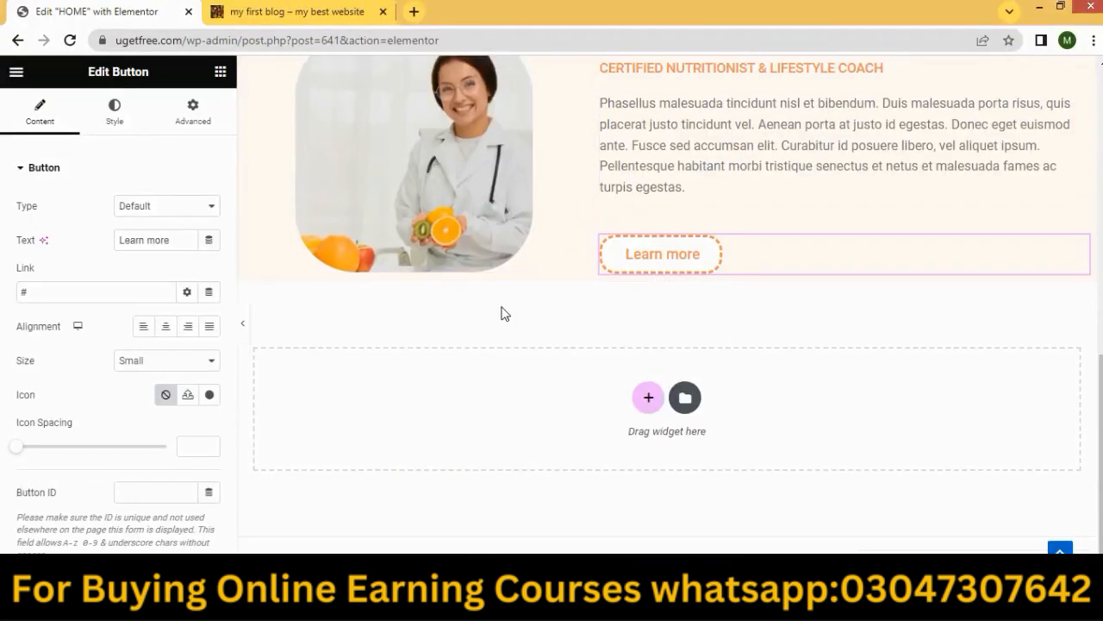
scroll(504, 314, "up", 2)
scroll(574, 305, "down", 2)
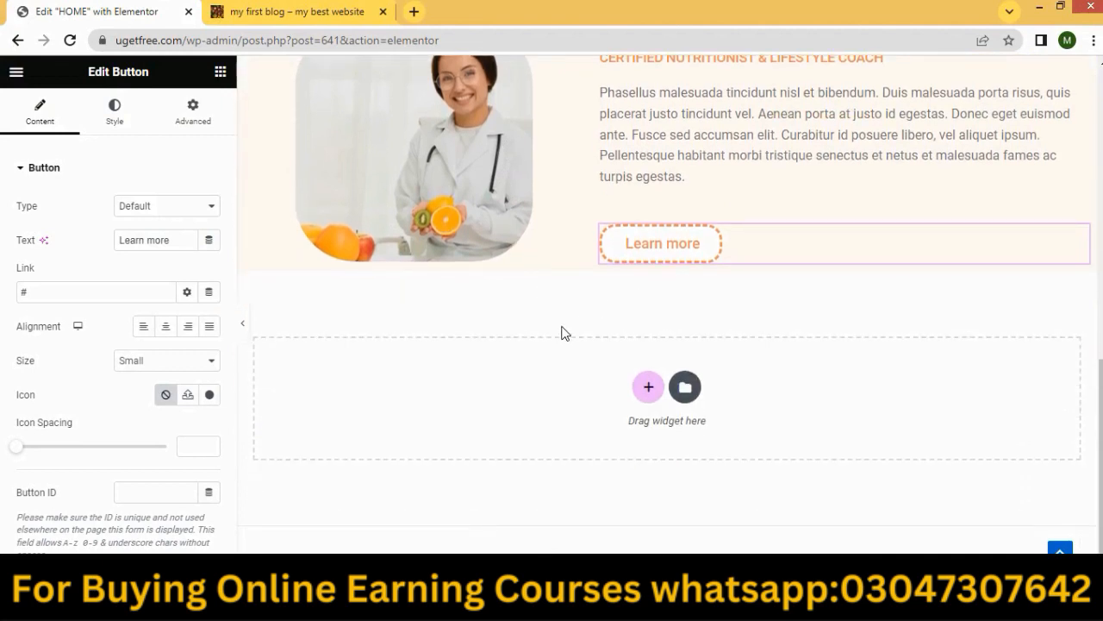
left_click(648, 390)
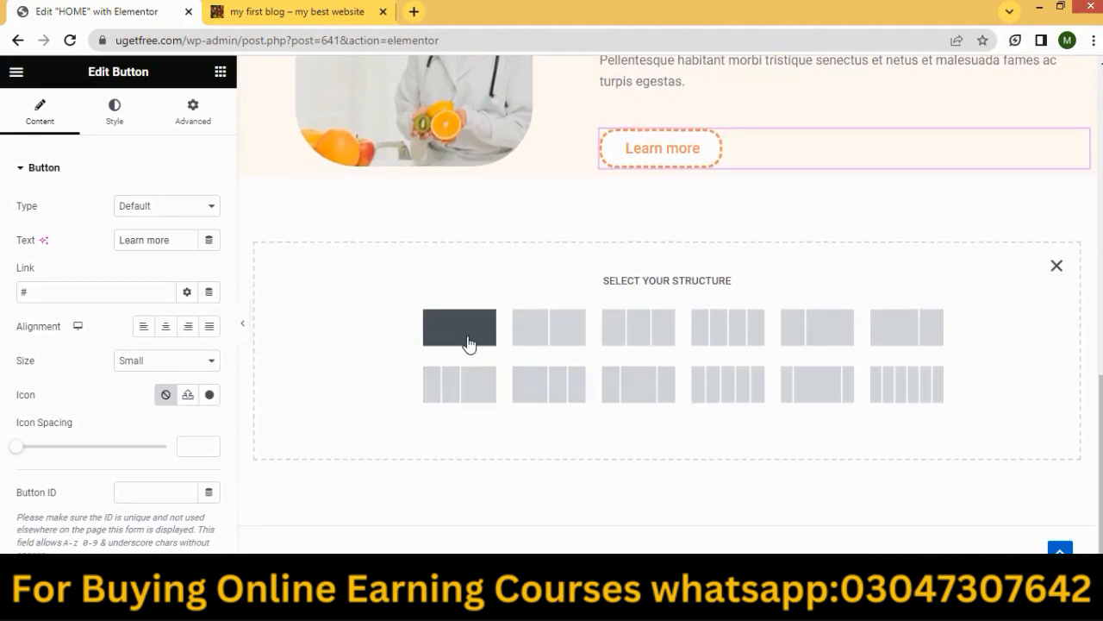
left_click(468, 343)
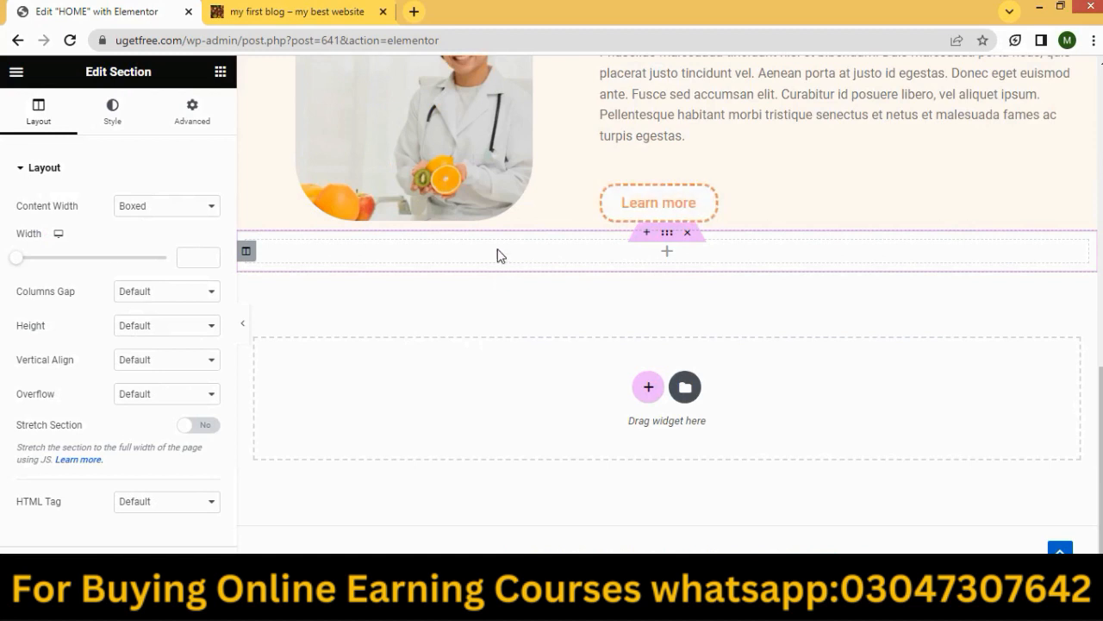
Unlink the new section's margin and padding values, then set the top margin to 26 px and top padding to 1 px.
left_click(221, 72)
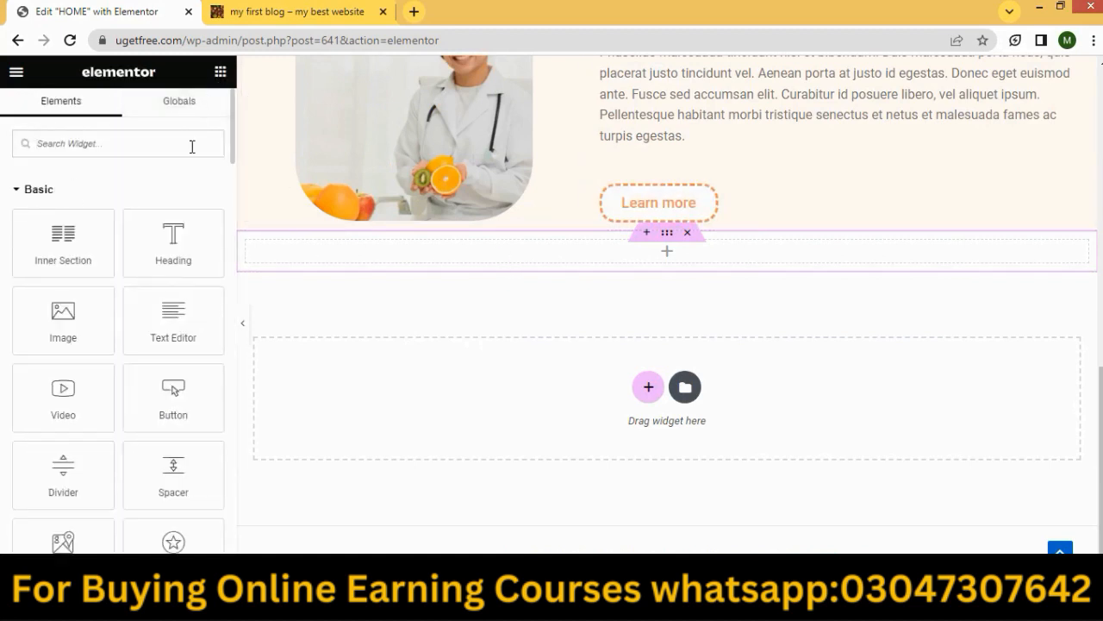
left_click(667, 234)
left_click(192, 111)
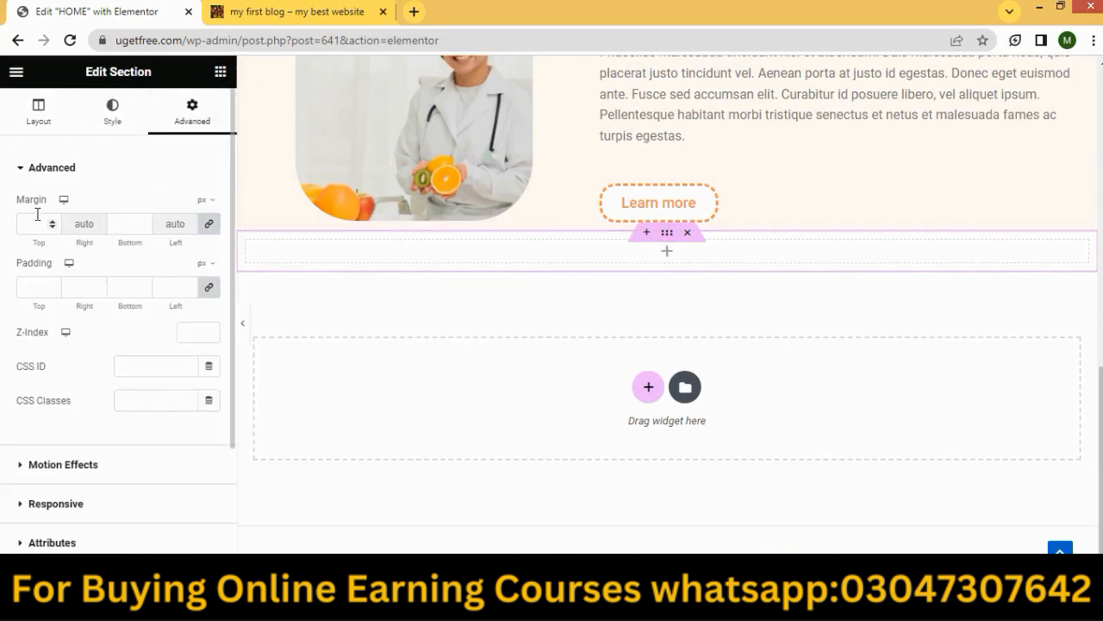
left_click(208, 223)
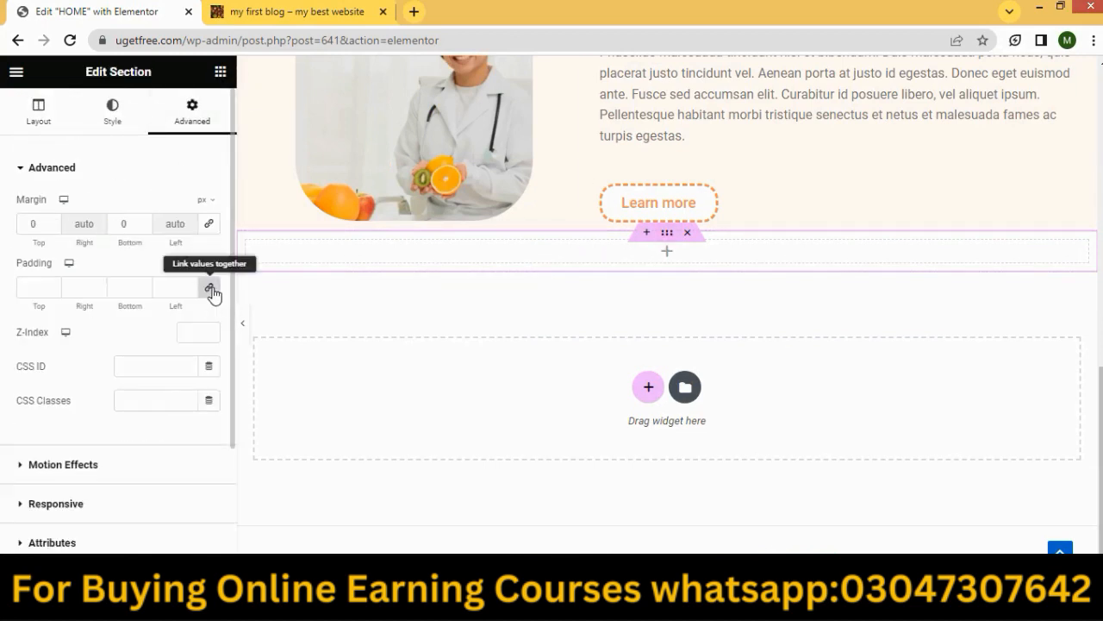
left_click(209, 290)
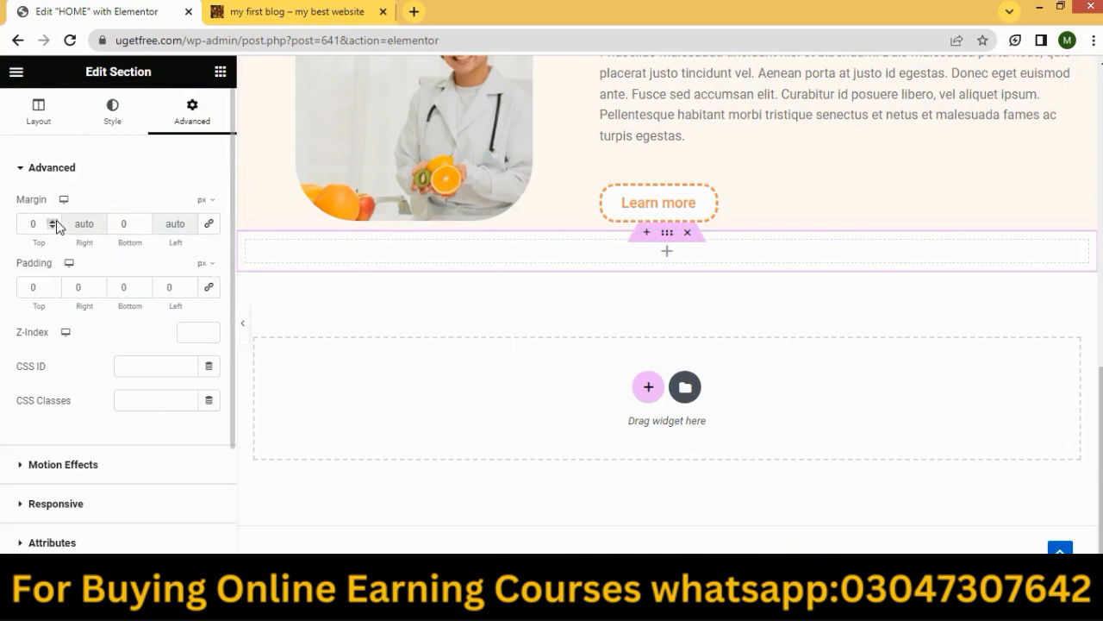
left_click_drag(53, 221, 53, 222)
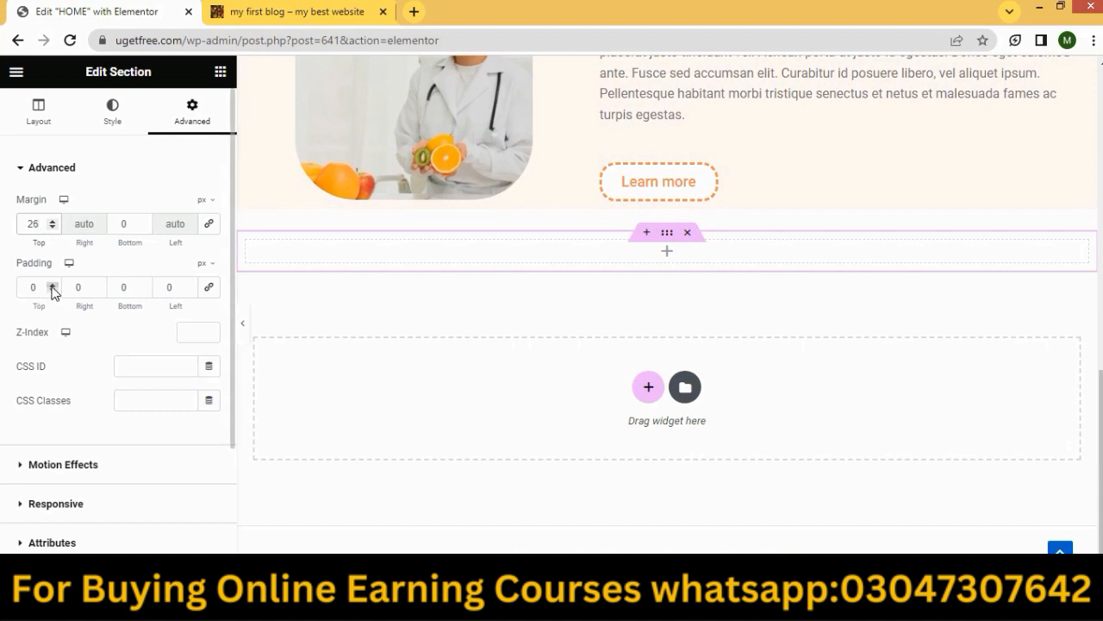
left_click_drag(53, 290, 51, 295)
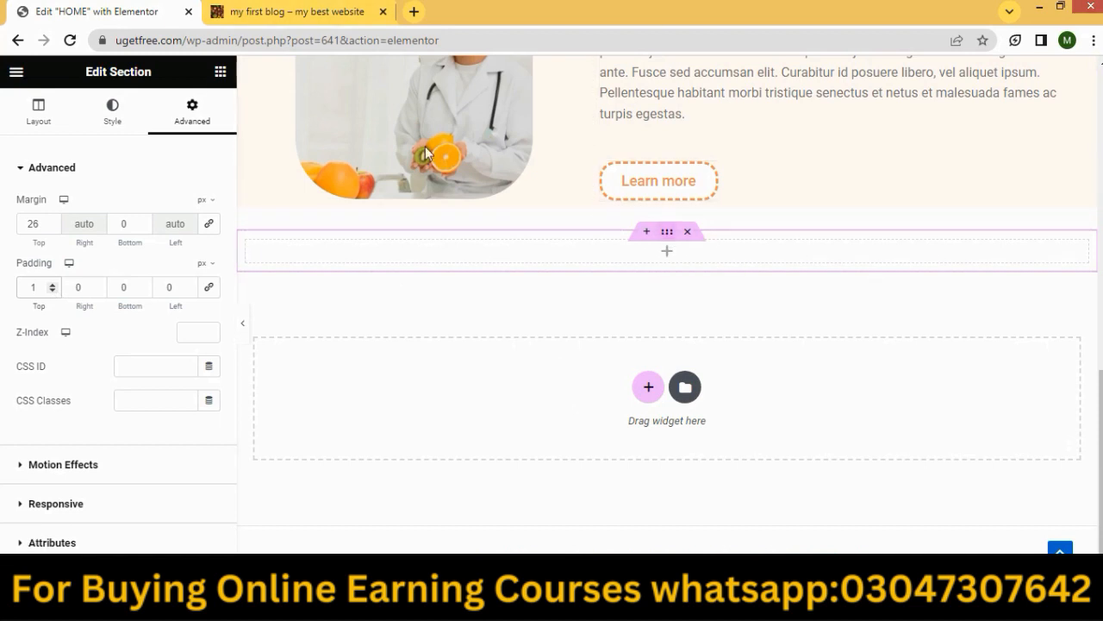
left_click(221, 72)
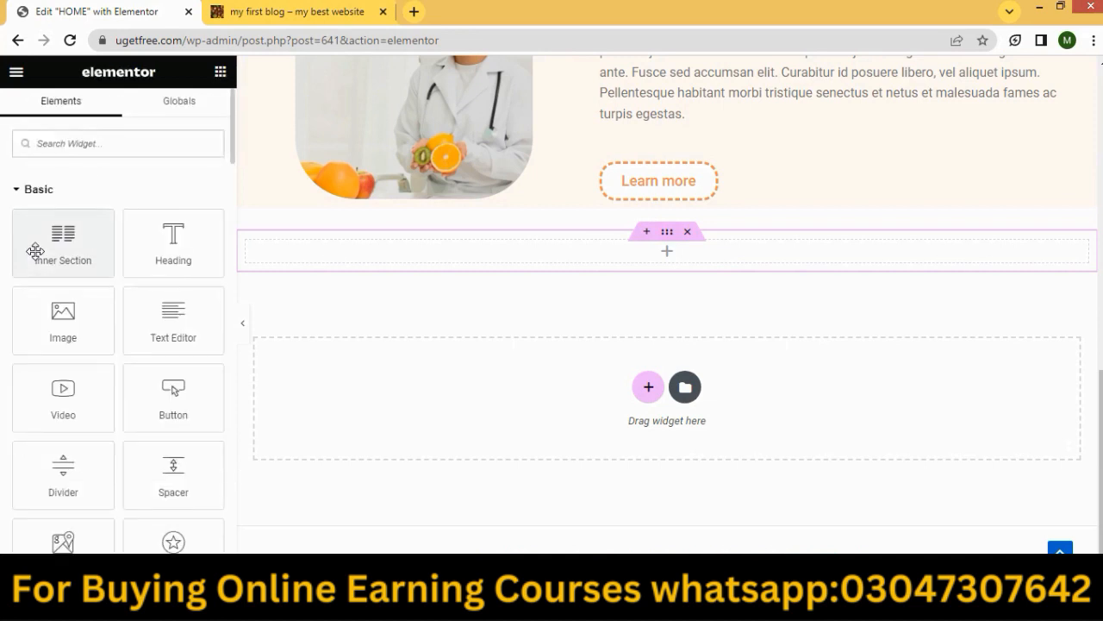
left_click_drag(61, 261, 610, 255)
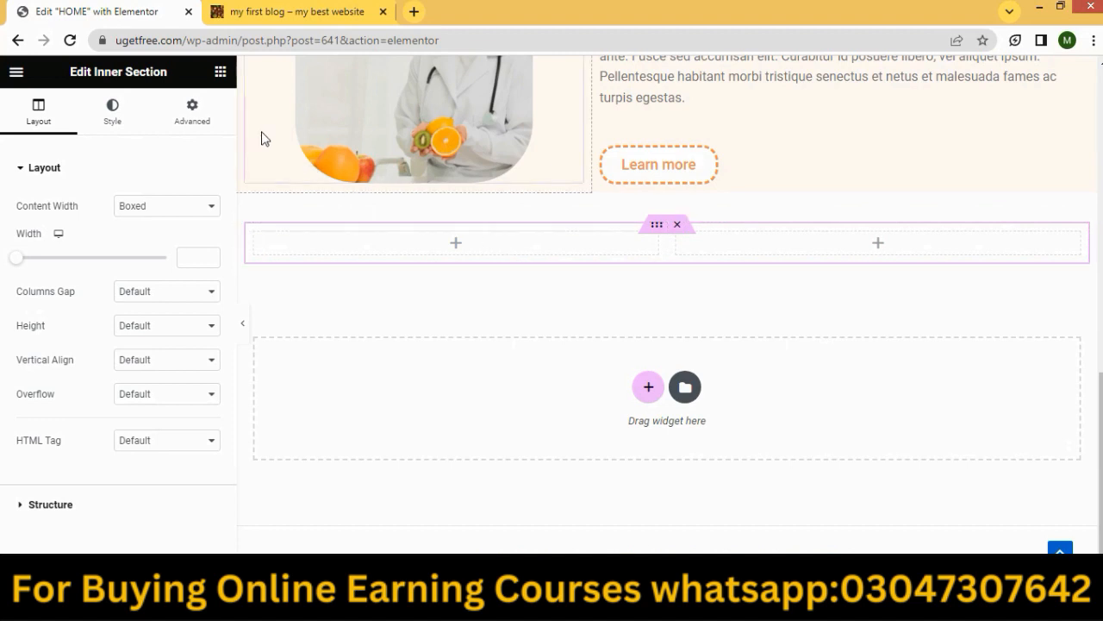
left_click(221, 72)
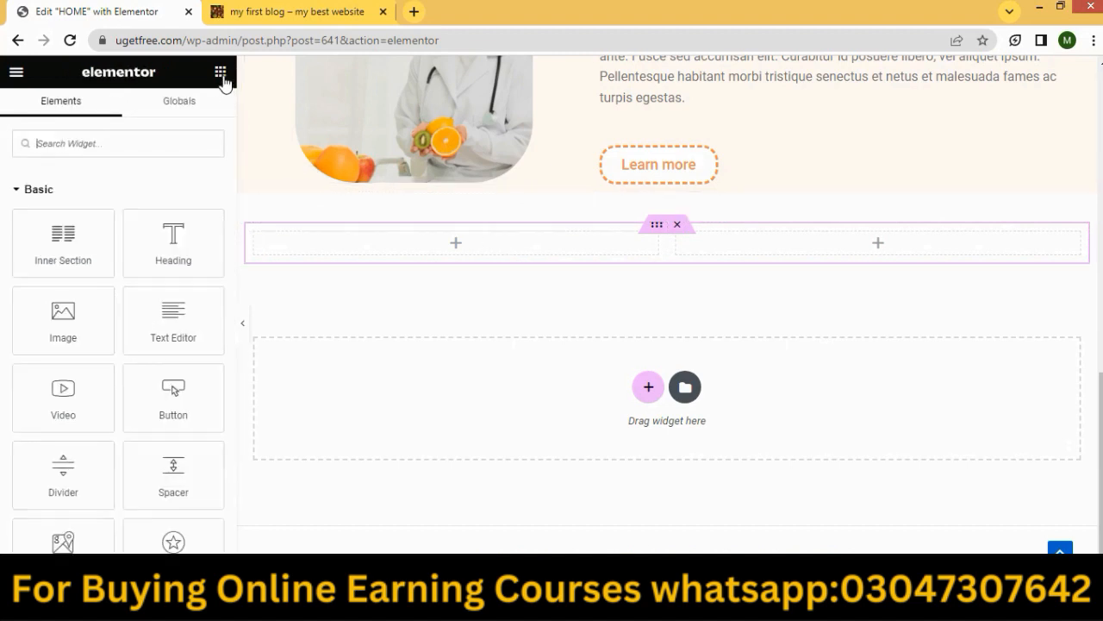
left_click(69, 143)
type("co")
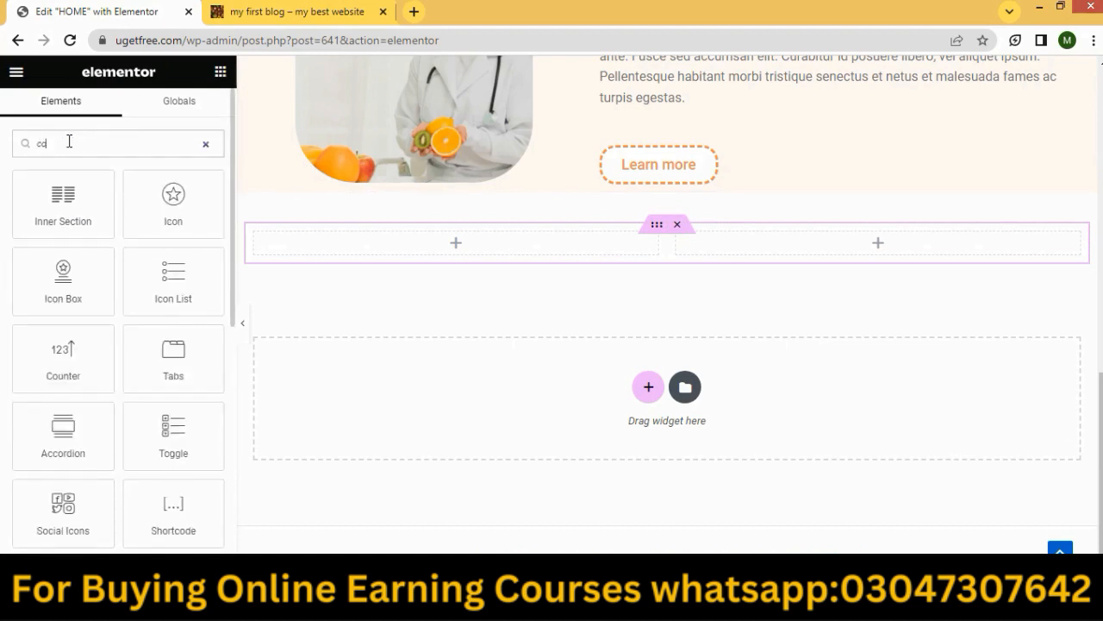
type("unter")
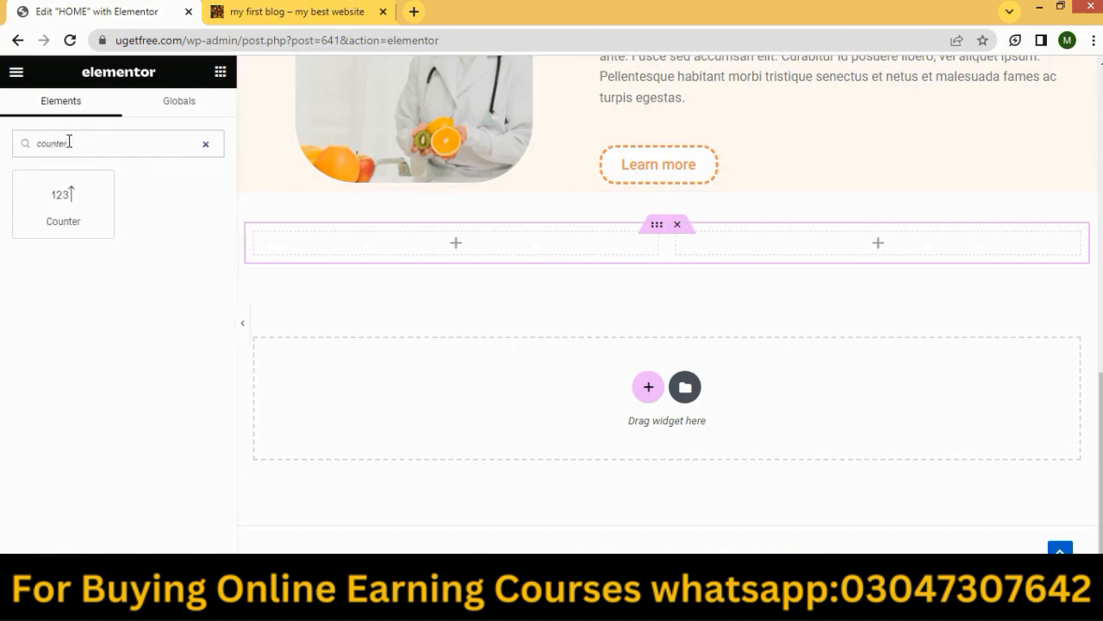
left_click_drag(58, 215, 250, 241)
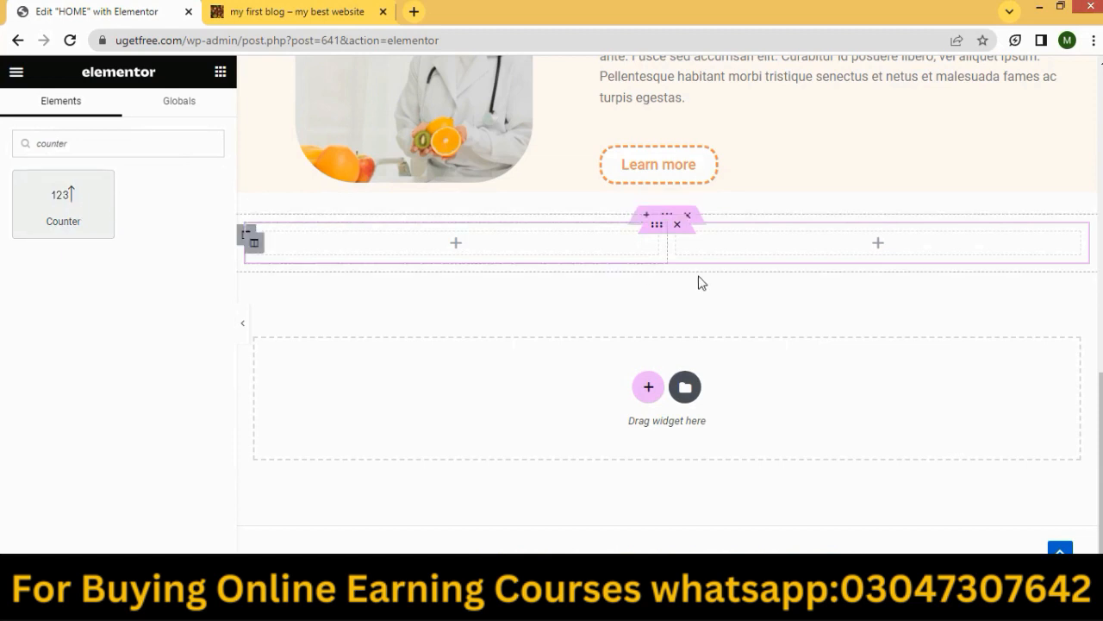
left_click(679, 226)
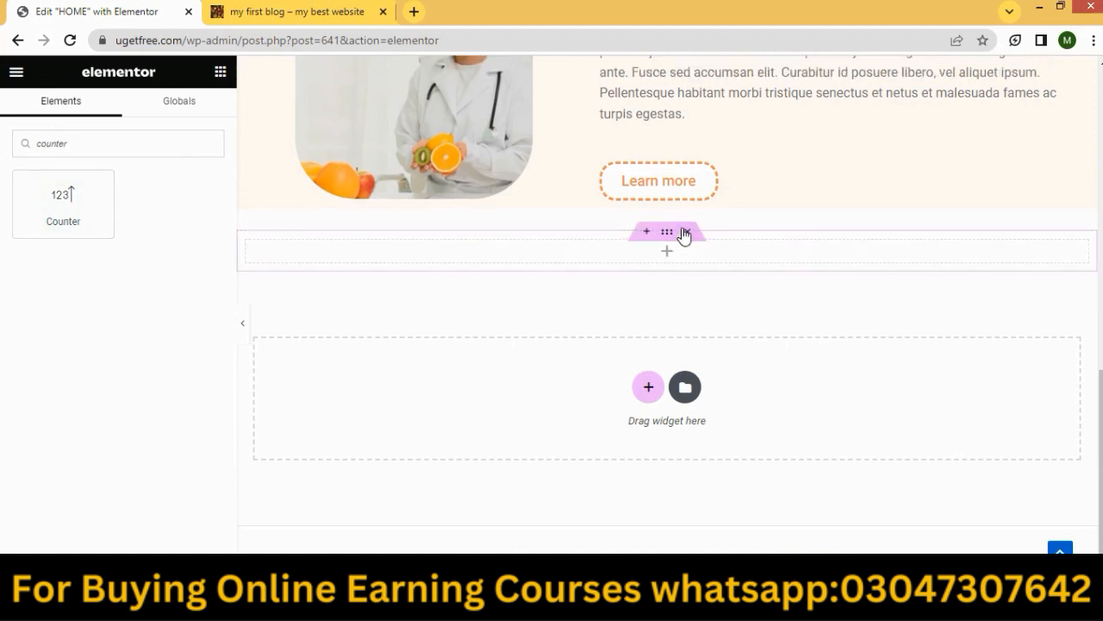
Give the new section below the doctor bio a classic background and open the media library for its image.
left_click(664, 234)
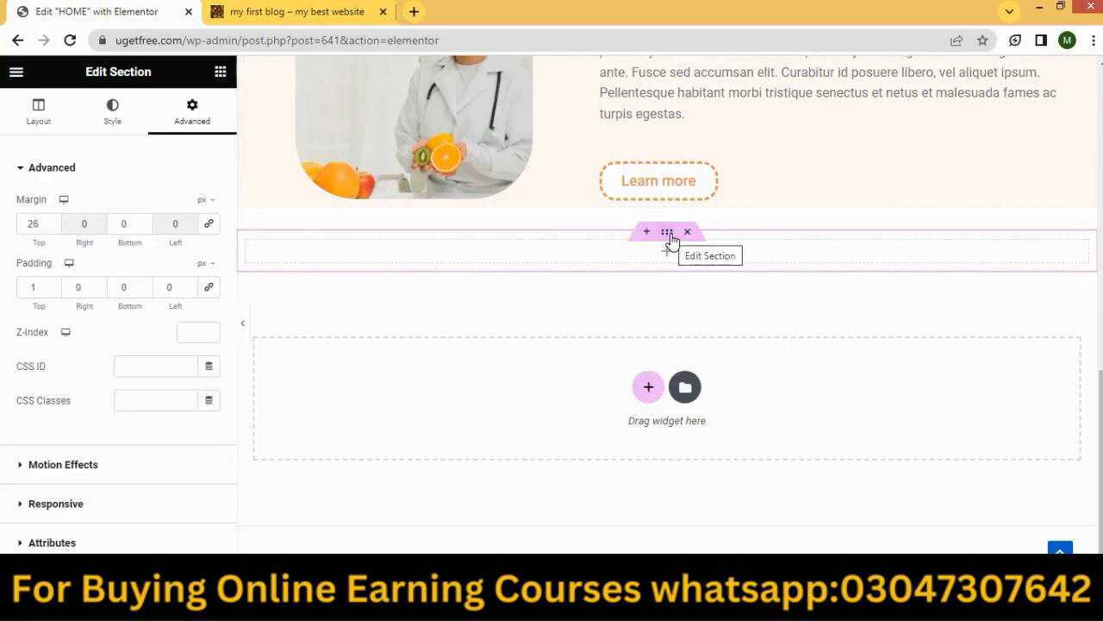
left_click(112, 112)
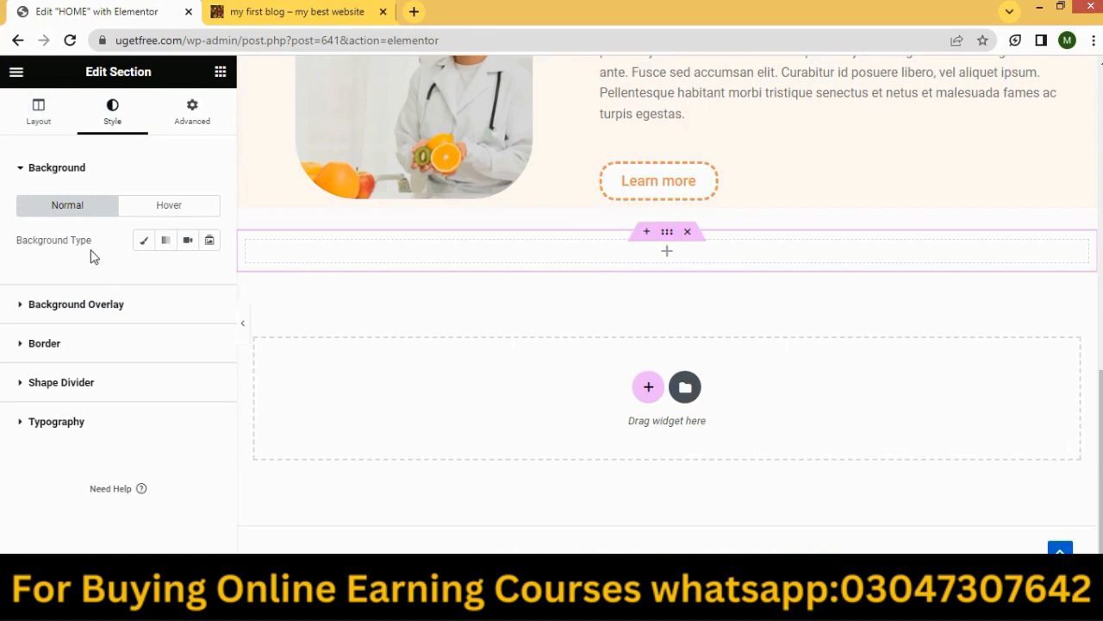
left_click(145, 244)
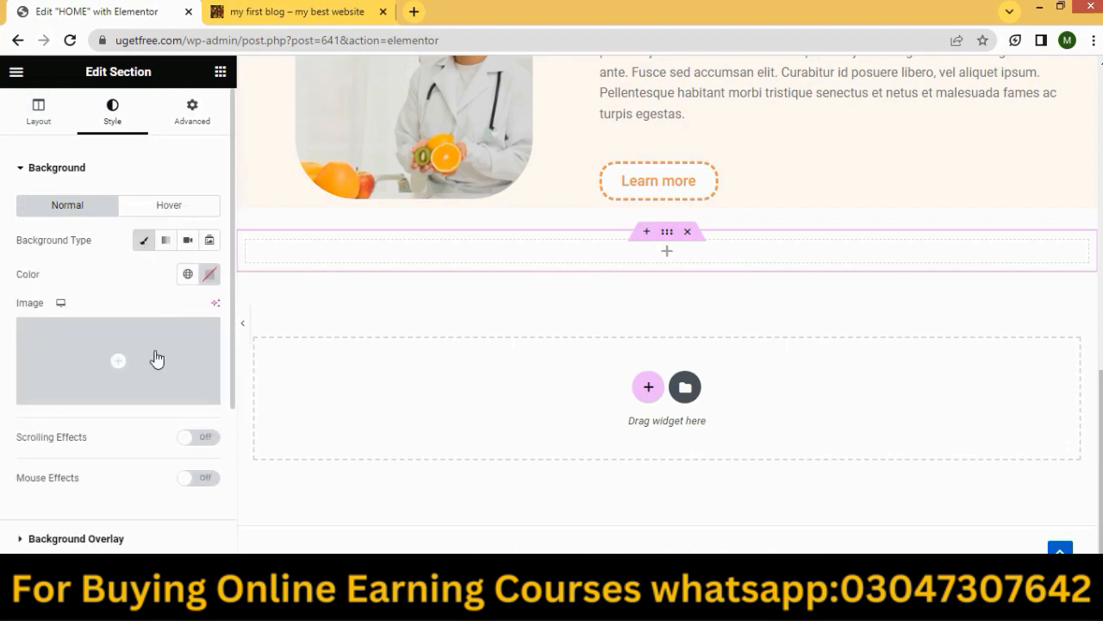
left_click(100, 397)
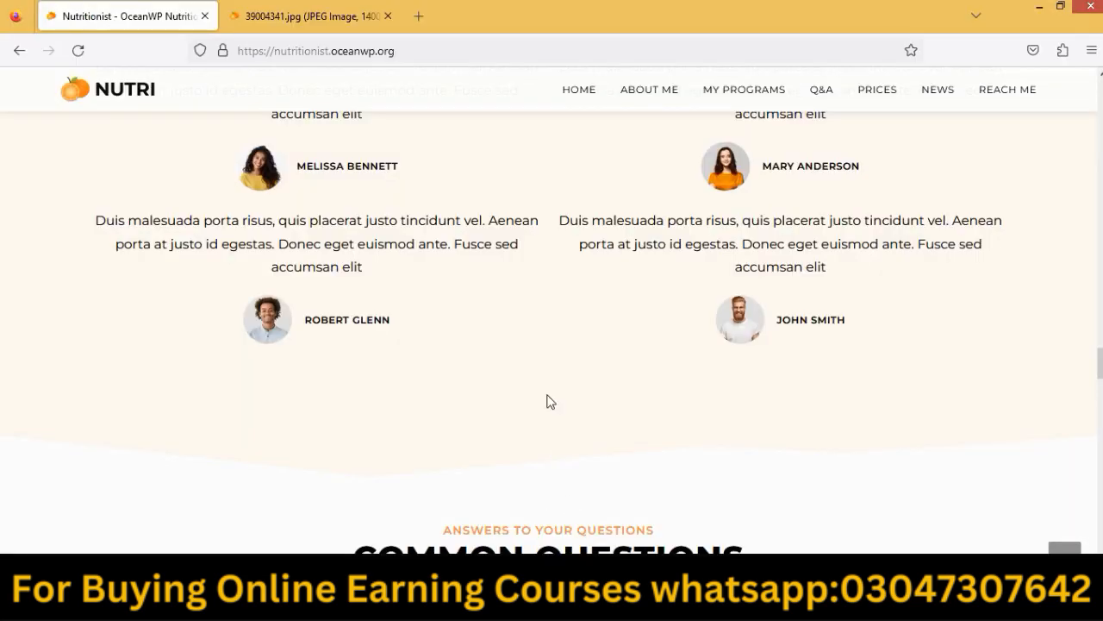
Switch to the Nutritionist demo in Firefox and find the counter strip below the doctor bio to check its background photo.
scroll(531, 348, "up", 15)
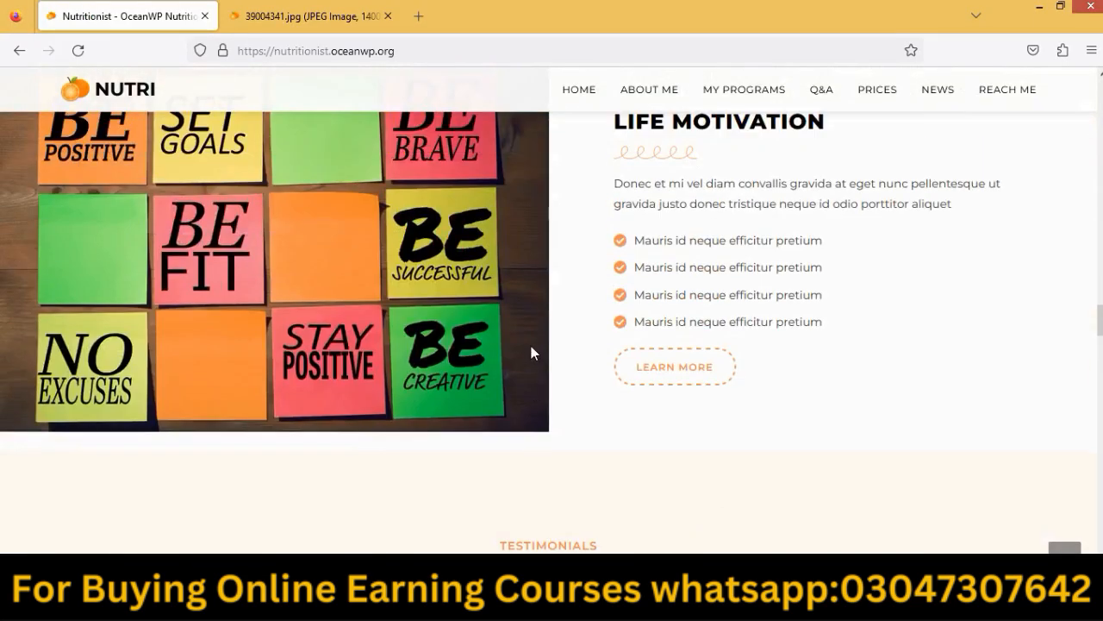
scroll(533, 351, "up", 15)
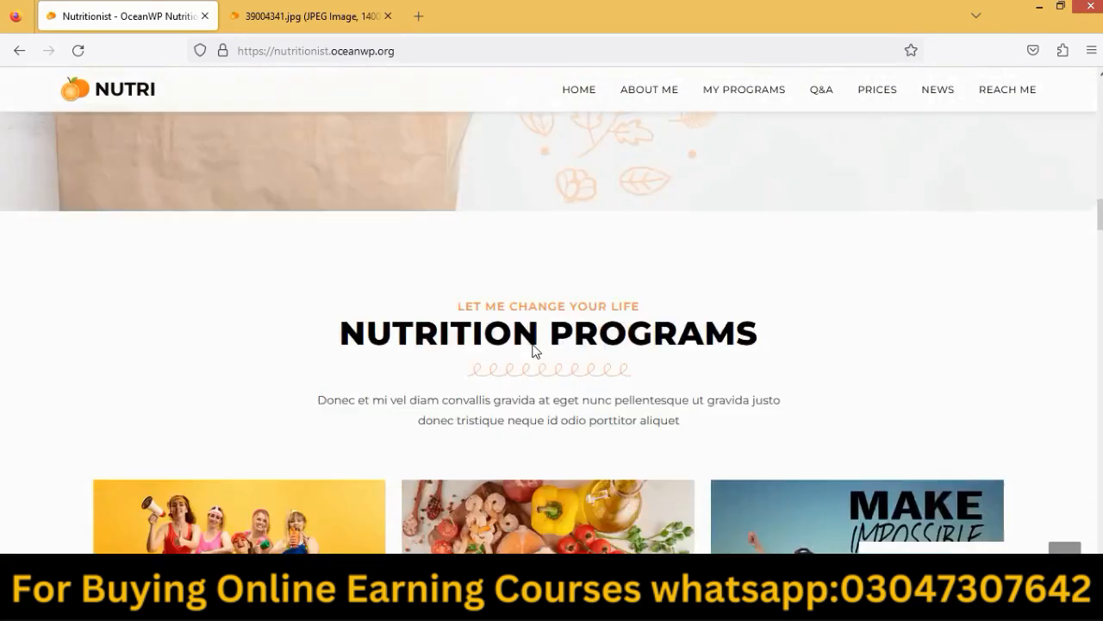
scroll(533, 351, "up", 2)
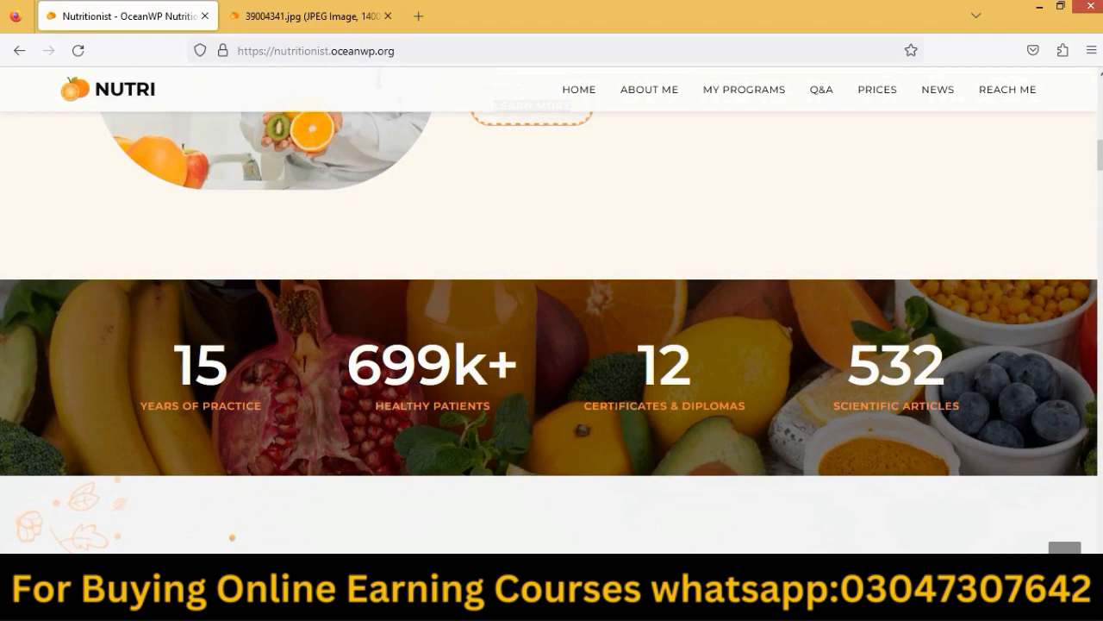
Return to the Elementor editor in Chrome and insert immunity-boosting-food-healthy-lifestyle-1.jpg as the section's background image.
key("alt+Tab")
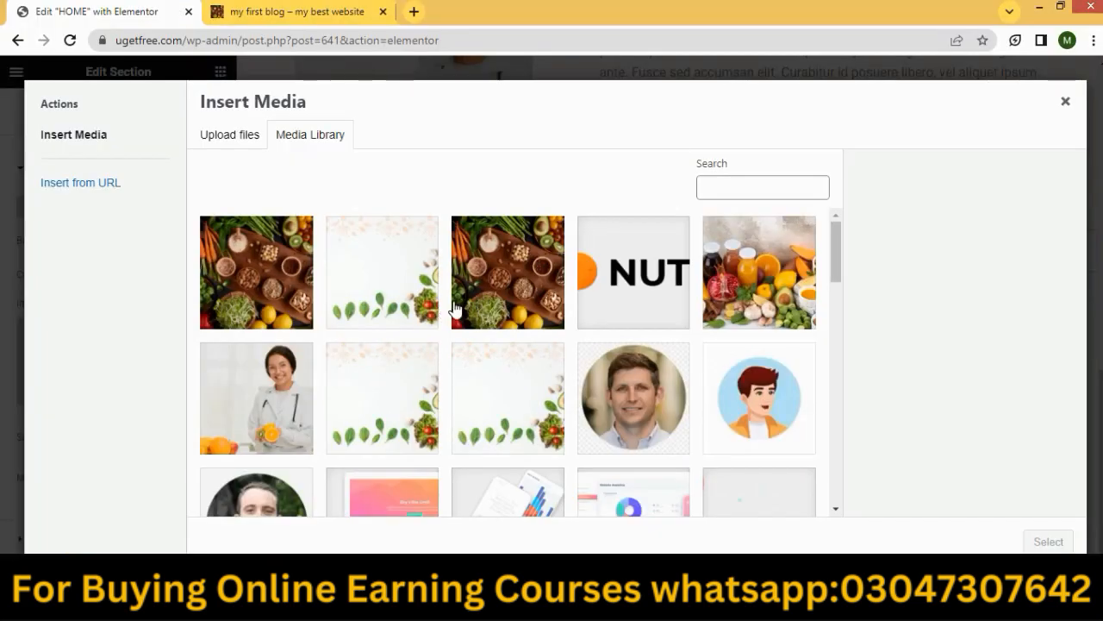
left_click(749, 319)
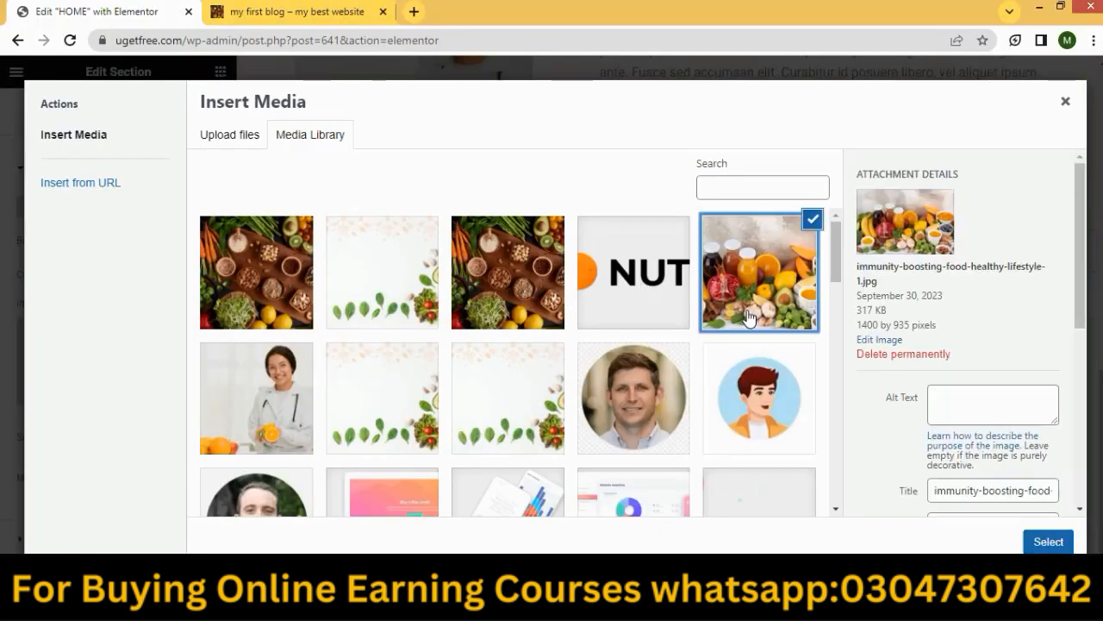
left_click(1049, 543)
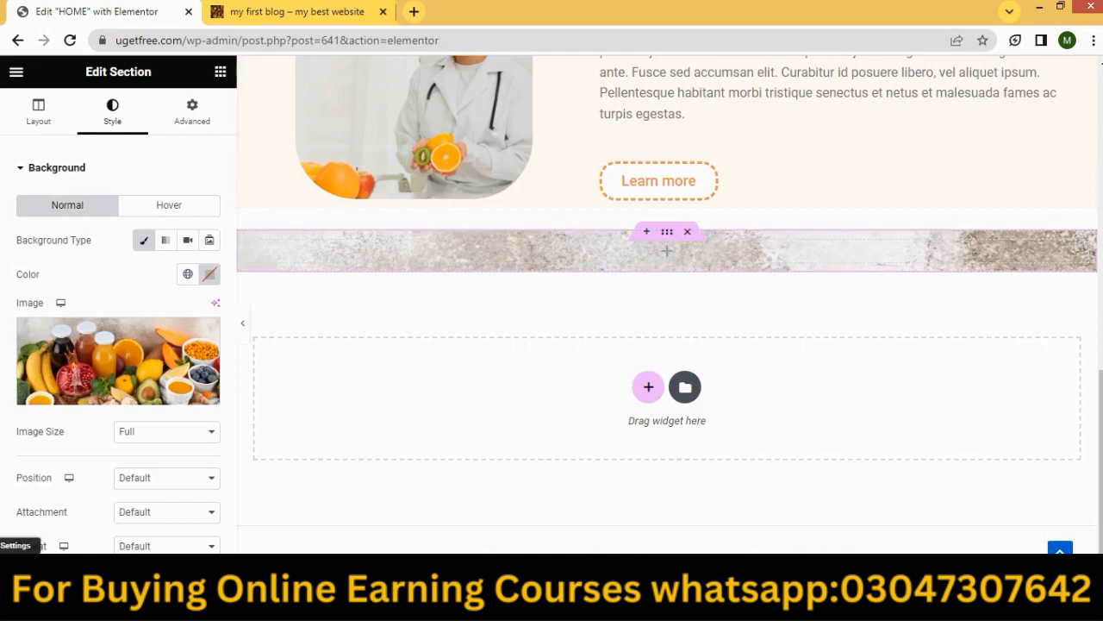
Set the background image's position to Center Center, repeat to No-repeat and display size to Cover.
scroll(76, 484, "down", 1)
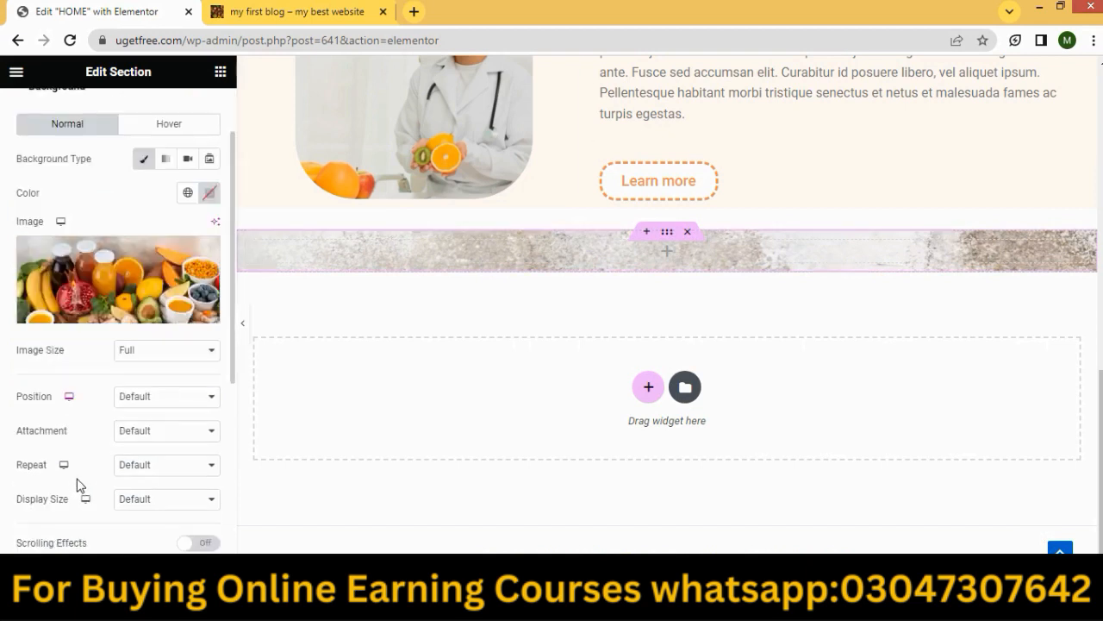
left_click(153, 401)
left_click(140, 426)
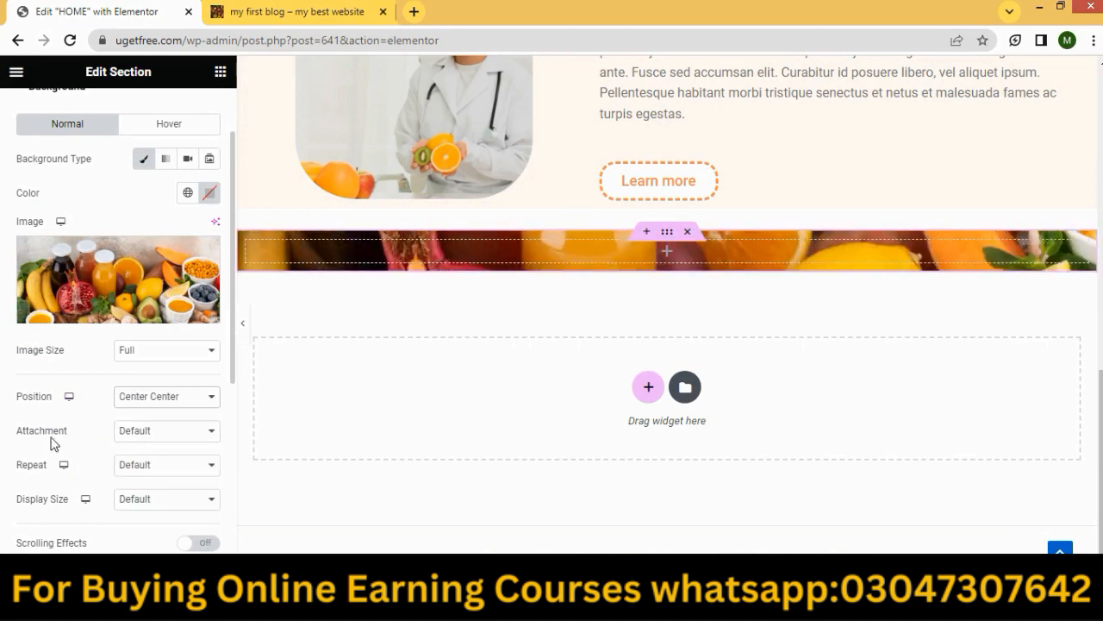
left_click(148, 432)
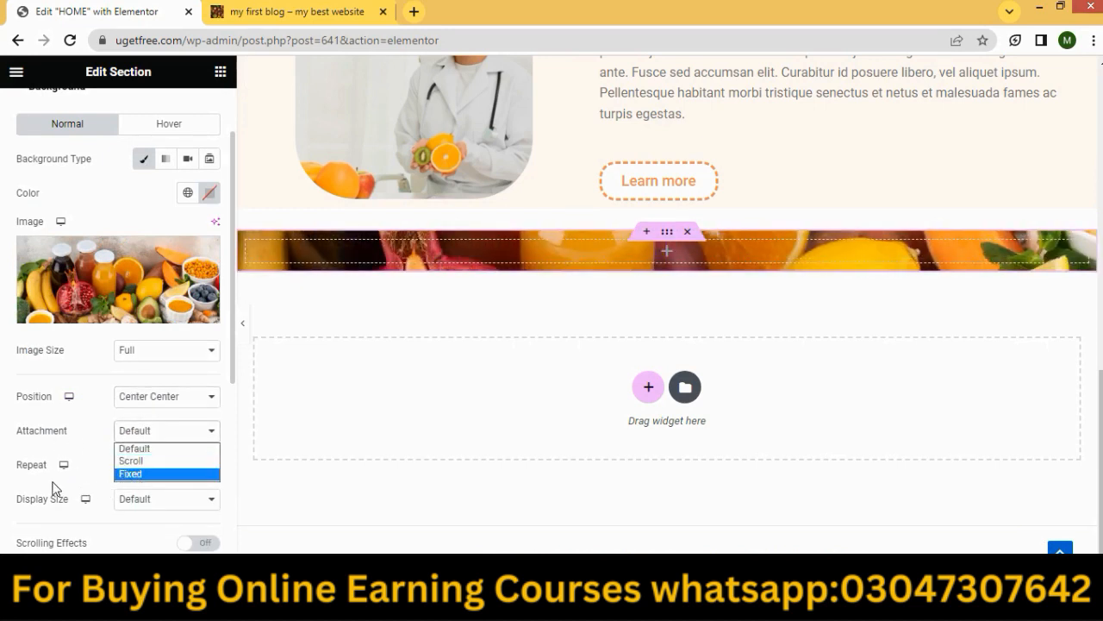
left_click(24, 483)
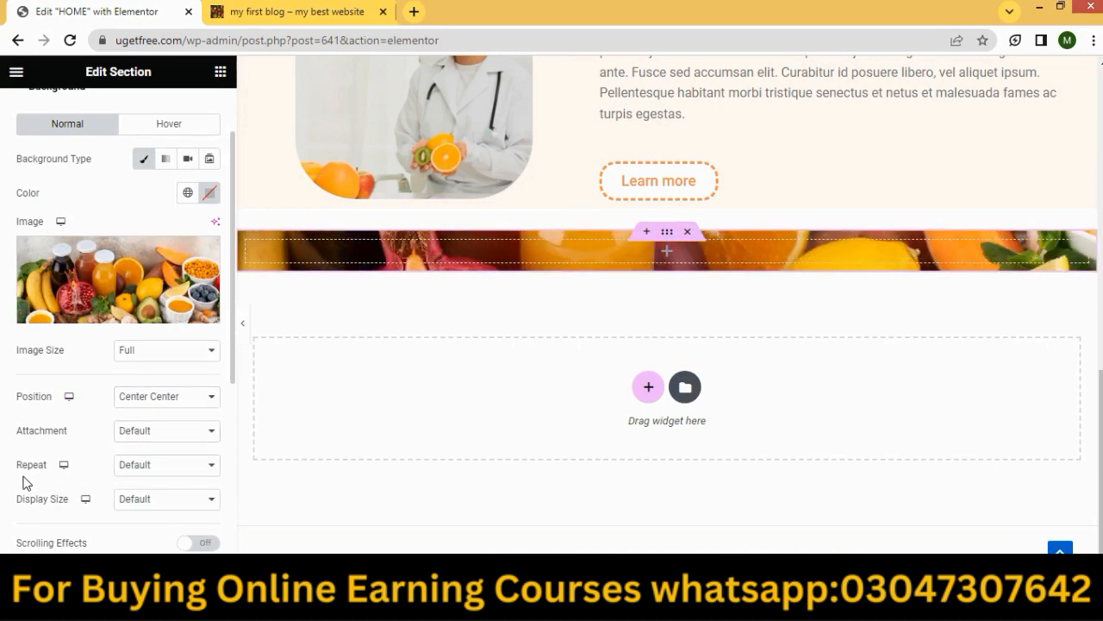
left_click(127, 472)
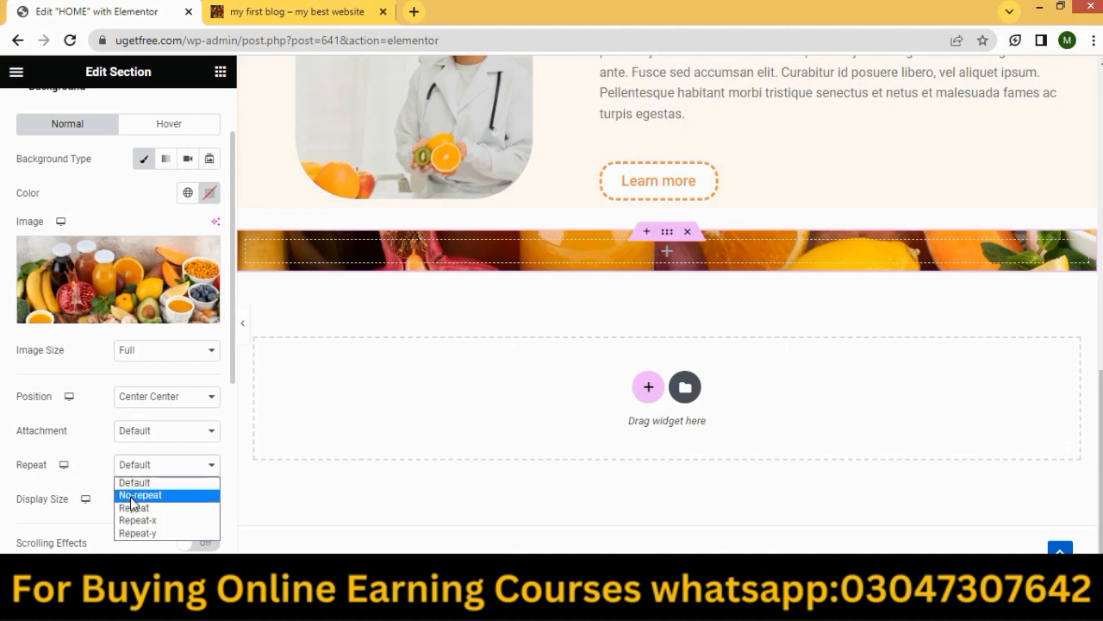
left_click(134, 496)
left_click(123, 509)
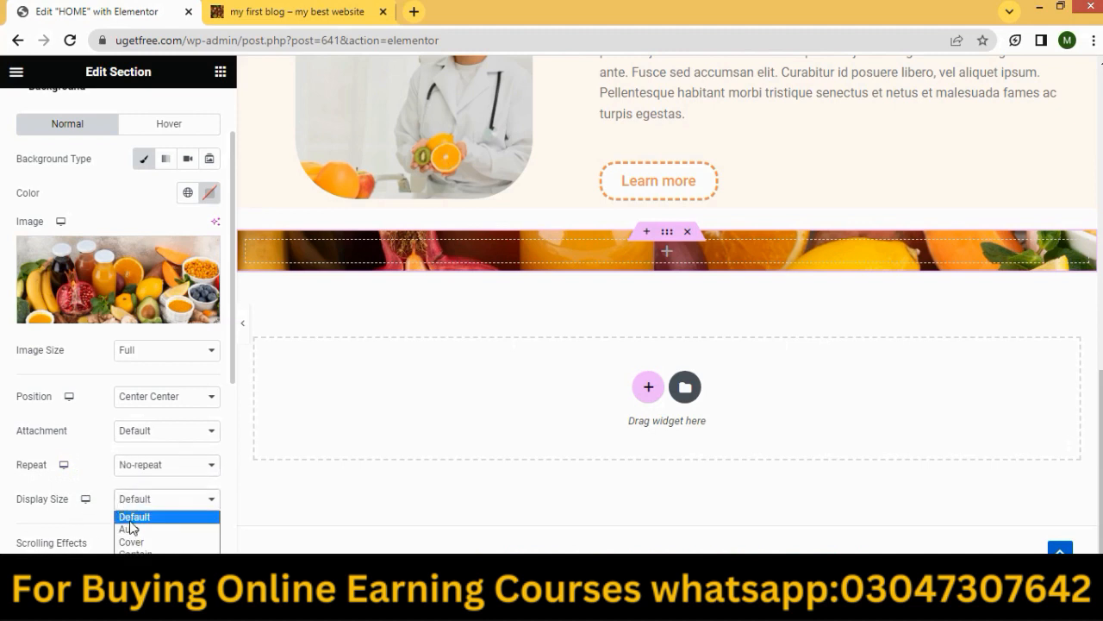
left_click(133, 545)
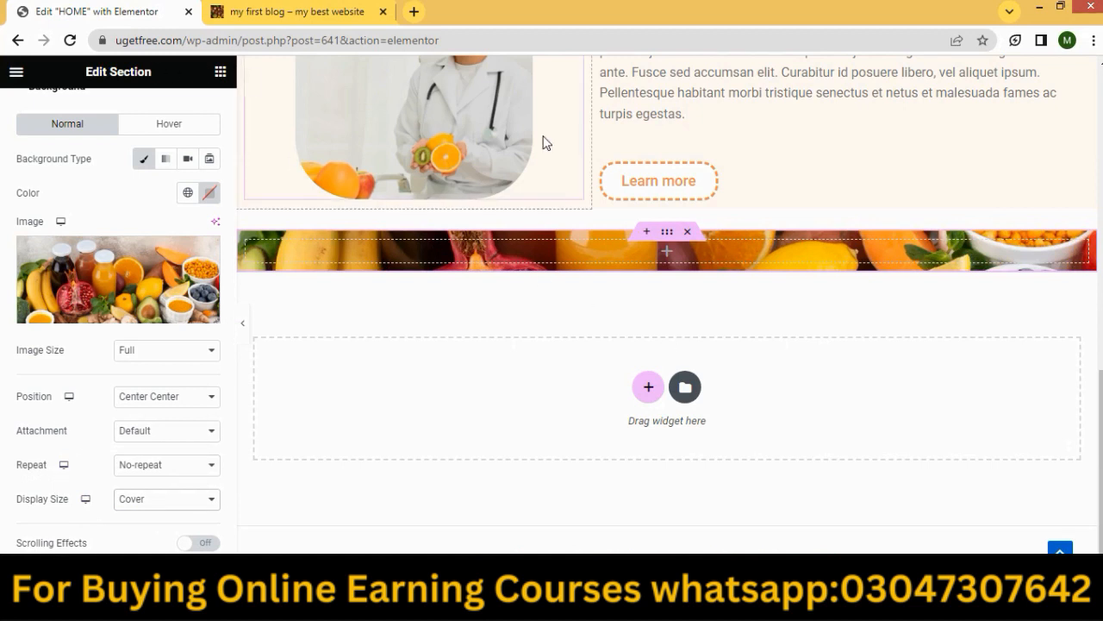
Insert an inner section into the fruit-background section and place a Counter widget in its first column.
left_click(219, 71)
left_click_drag(75, 259, 610, 261)
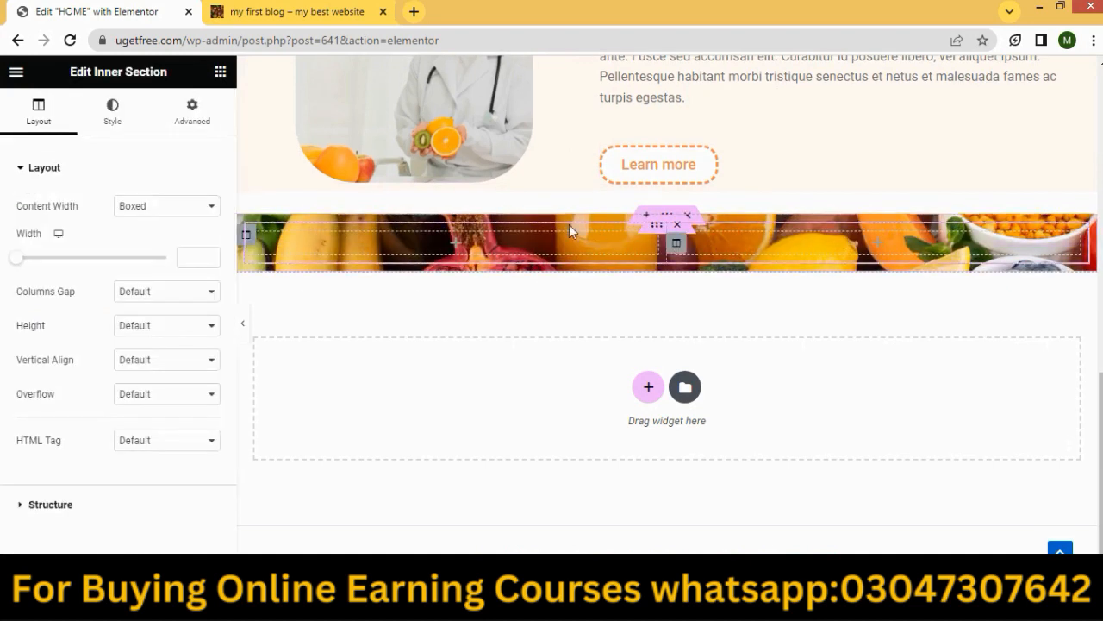
left_click(222, 74)
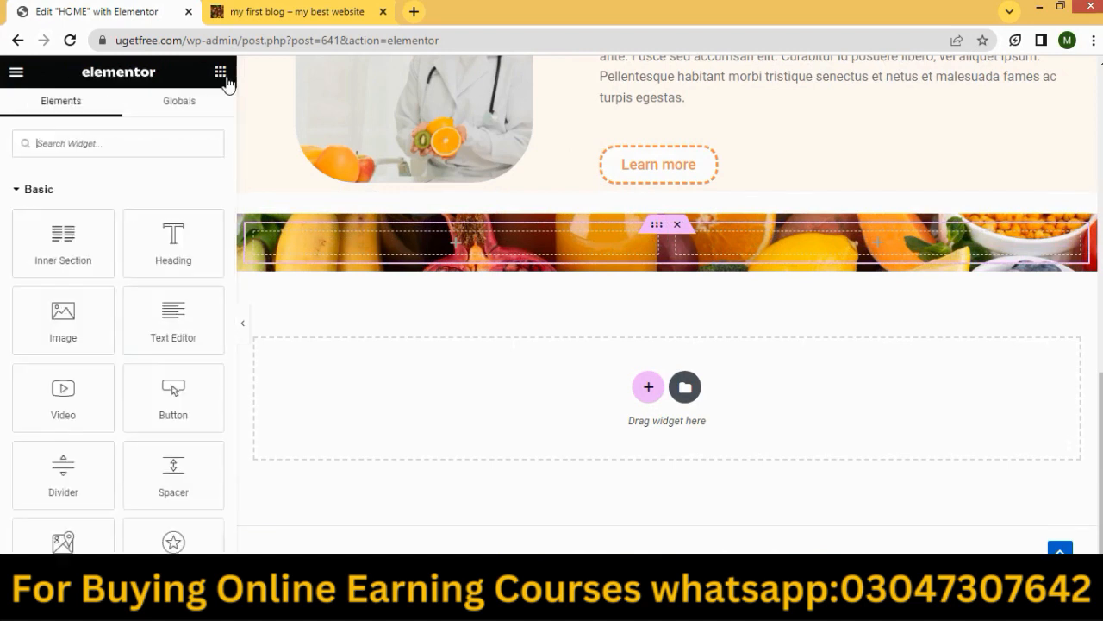
left_click(58, 143)
type("cou")
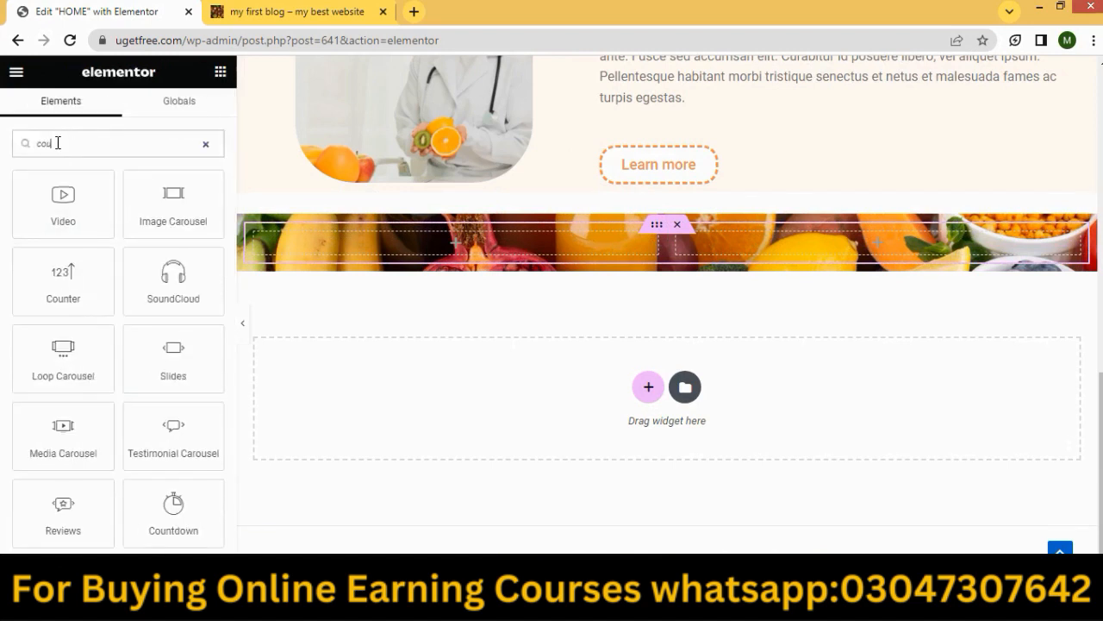
left_click_drag(61, 285, 437, 237)
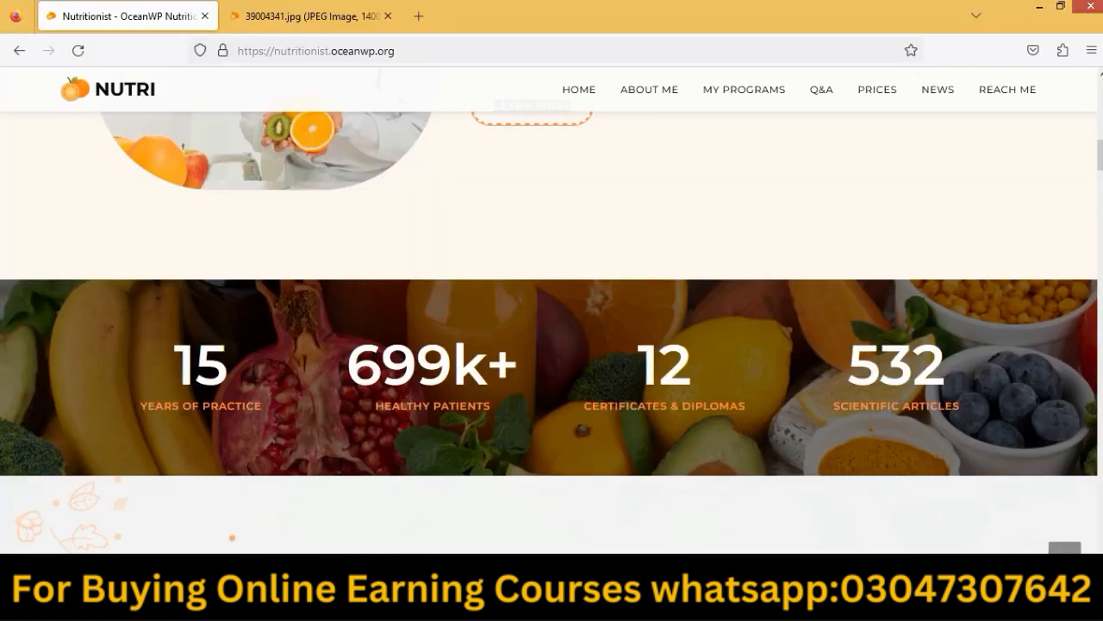
Switch to the Nutritionist demo in Firefox and reload it to examine the counters below the doctor bio.
left_click(78, 50)
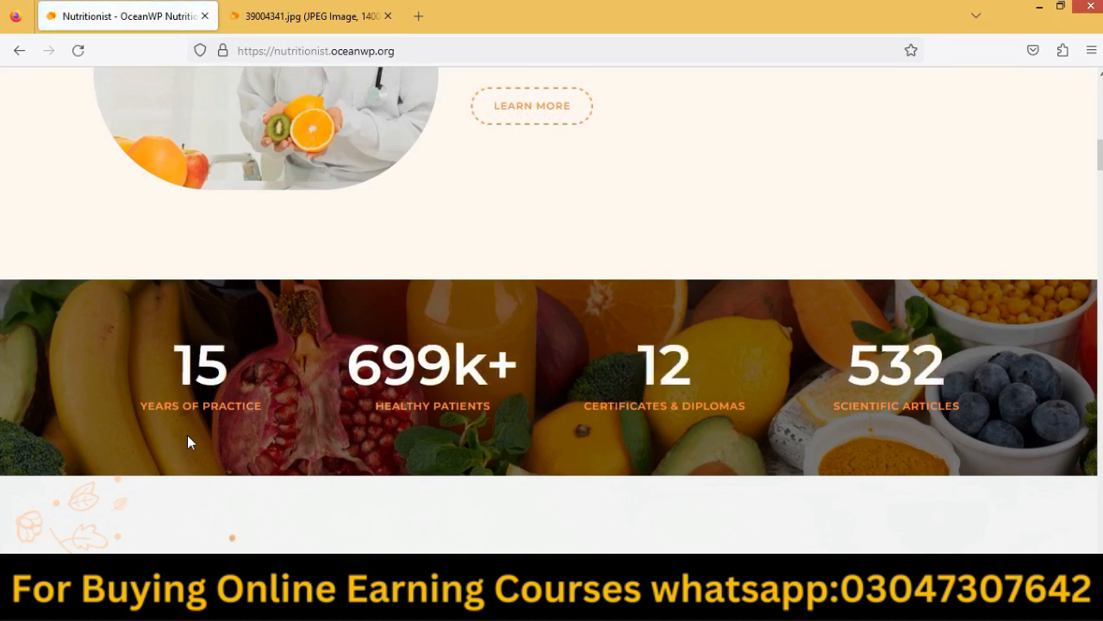
Copy the number of the demo's first counter, return to the Elementor editor in Chrome and set the counter's ending number to 15.
left_click_drag(168, 364, 229, 356)
right_click(203, 360)
left_click(240, 374)
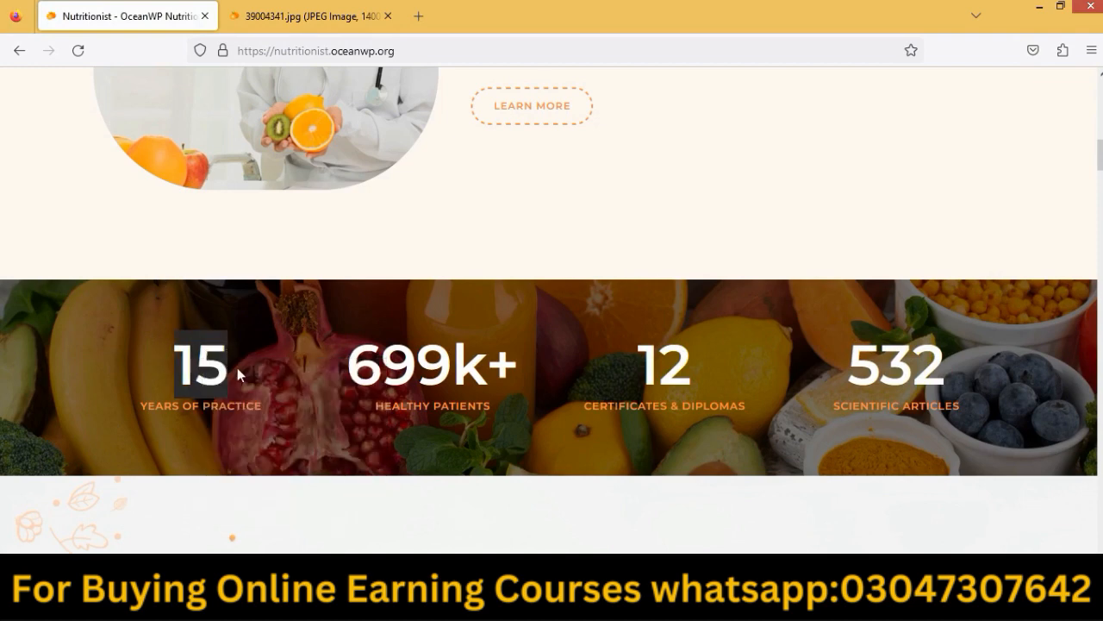
key("alt+Tab")
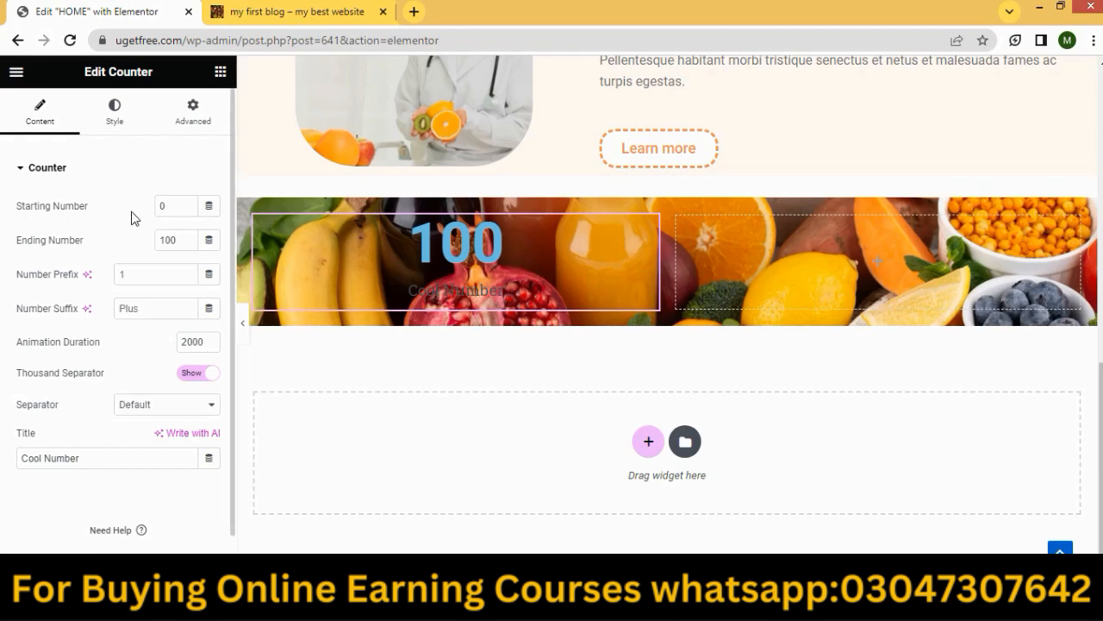
double_click(169, 238)
key("BackSpace")
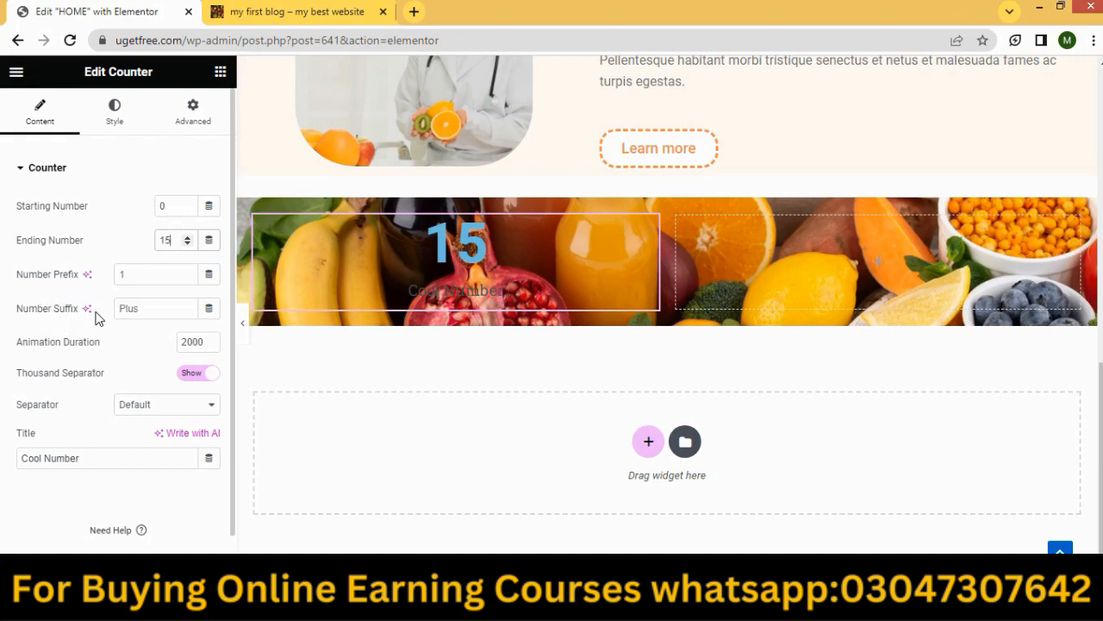
Replace the counter's title with "Years of practice", copied from the first counter on the Nutritionist demo in Firefox.
scroll(98, 315, "down", 1)
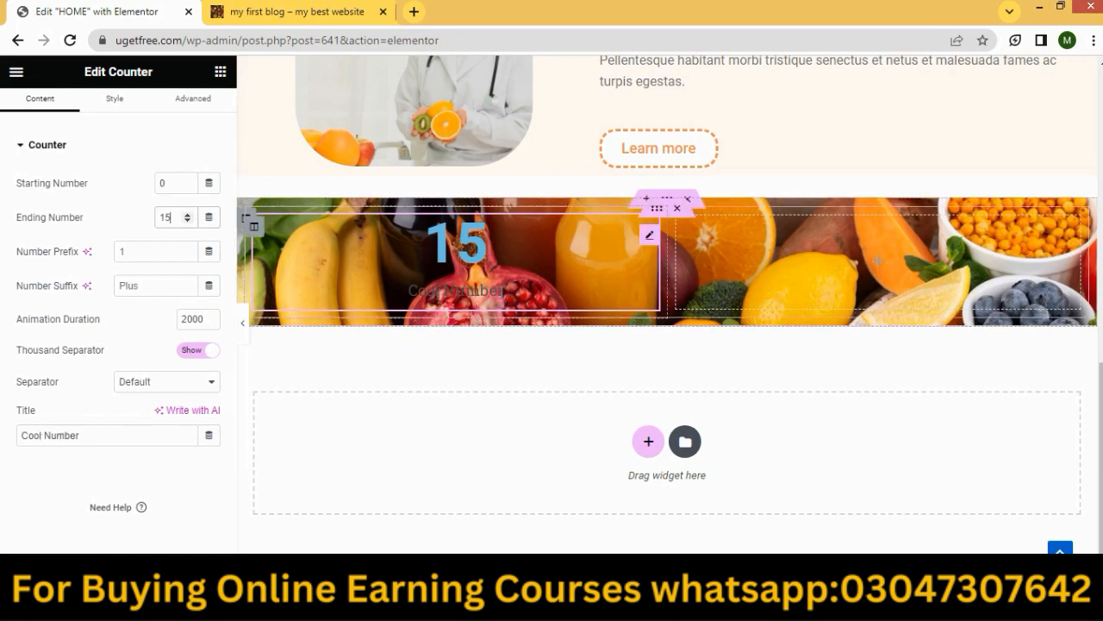
left_click(515, 291)
left_click_drag(516, 290, 311, 291)
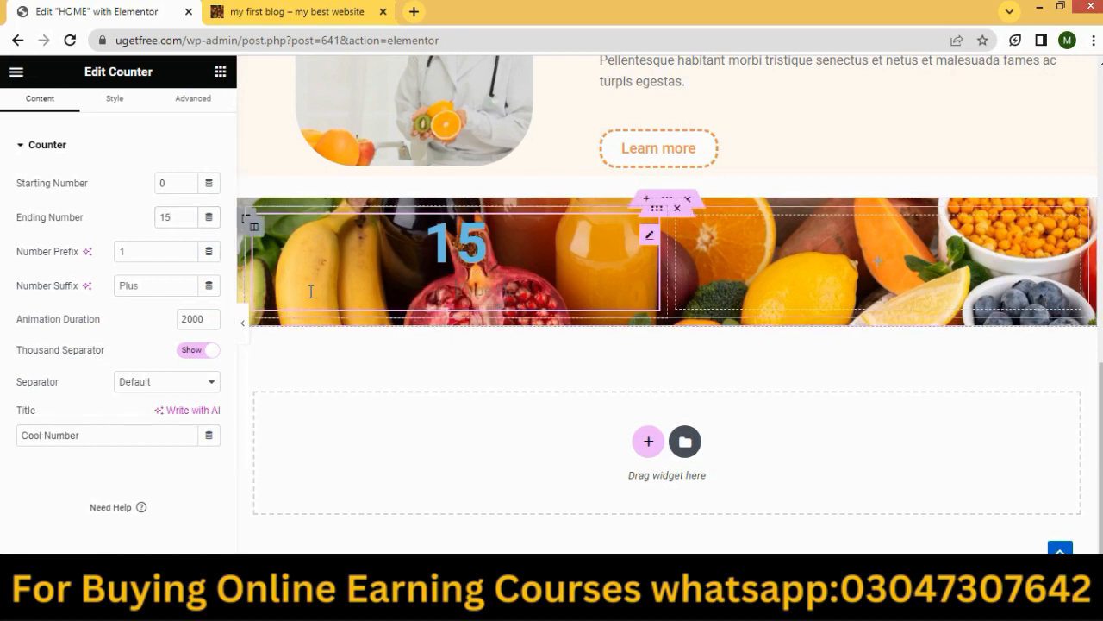
left_click_drag(101, 433, 3, 470)
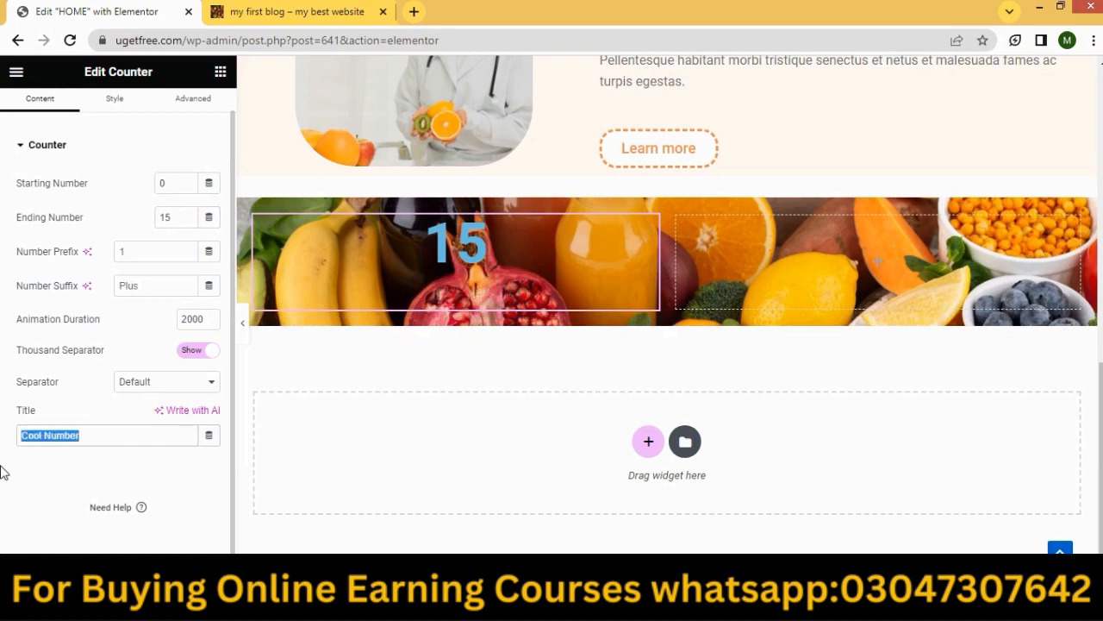
key("BackSpace")
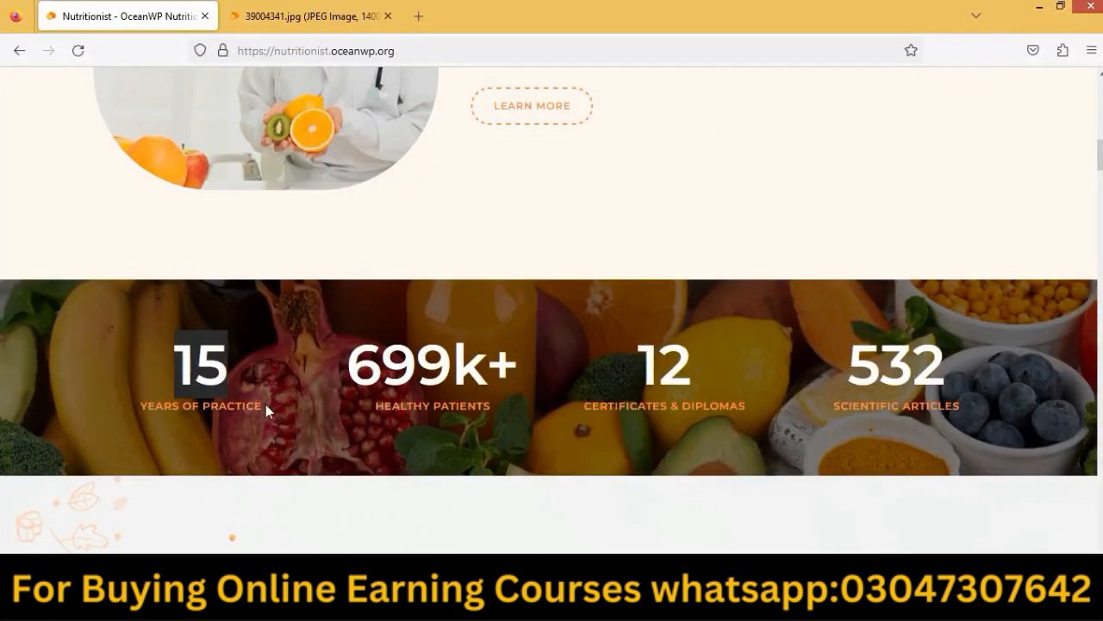
left_click_drag(266, 411, 140, 422)
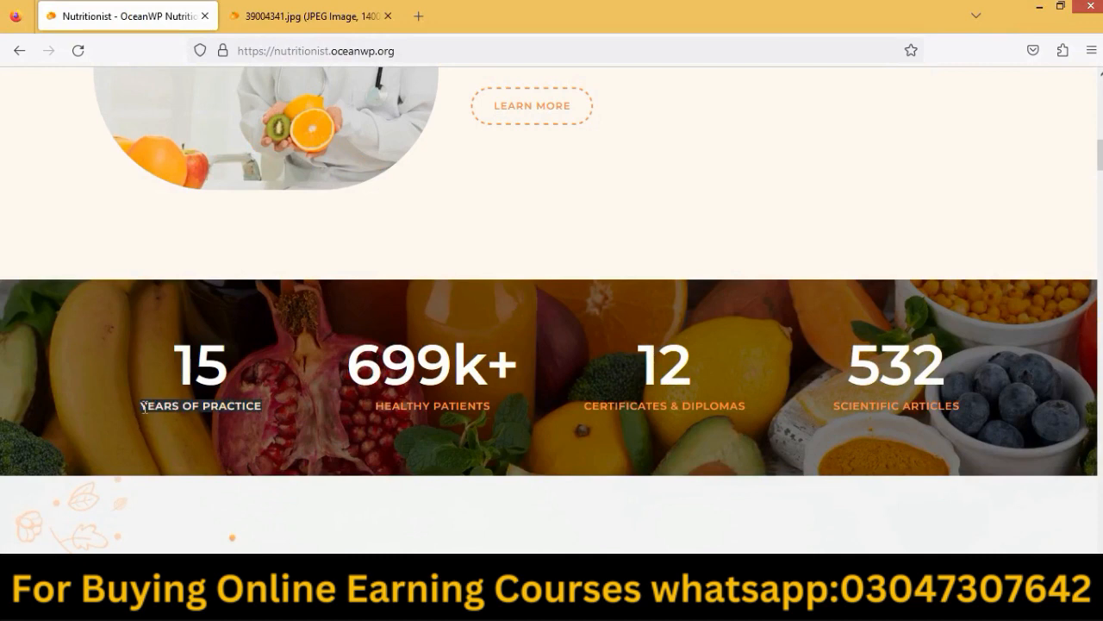
right_click(144, 412)
left_click(164, 421)
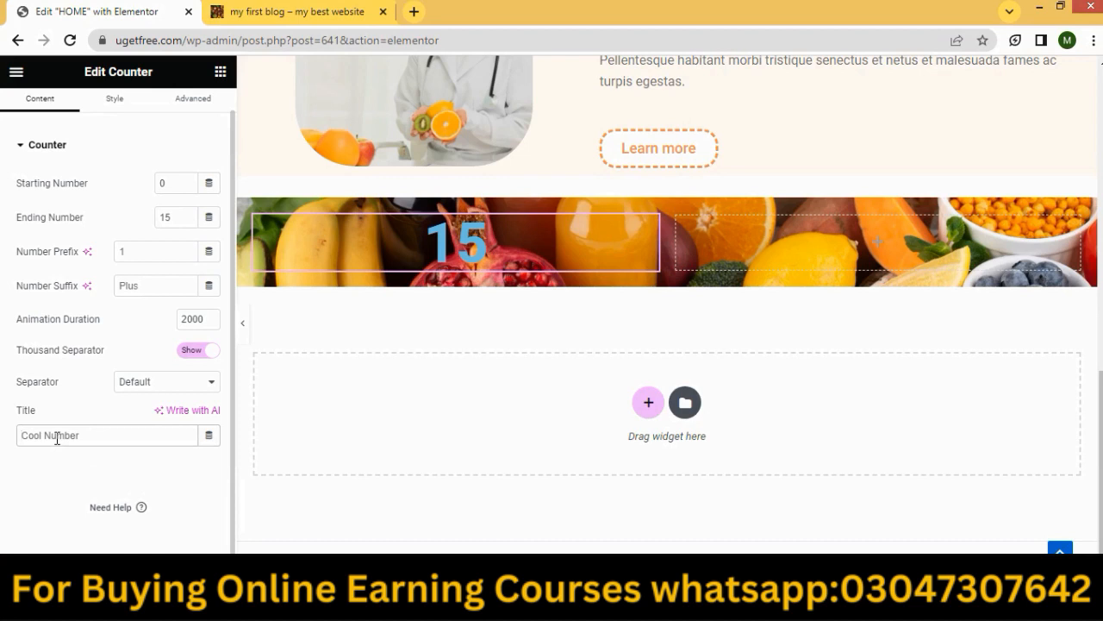
right_click(57, 438)
left_click(87, 326)
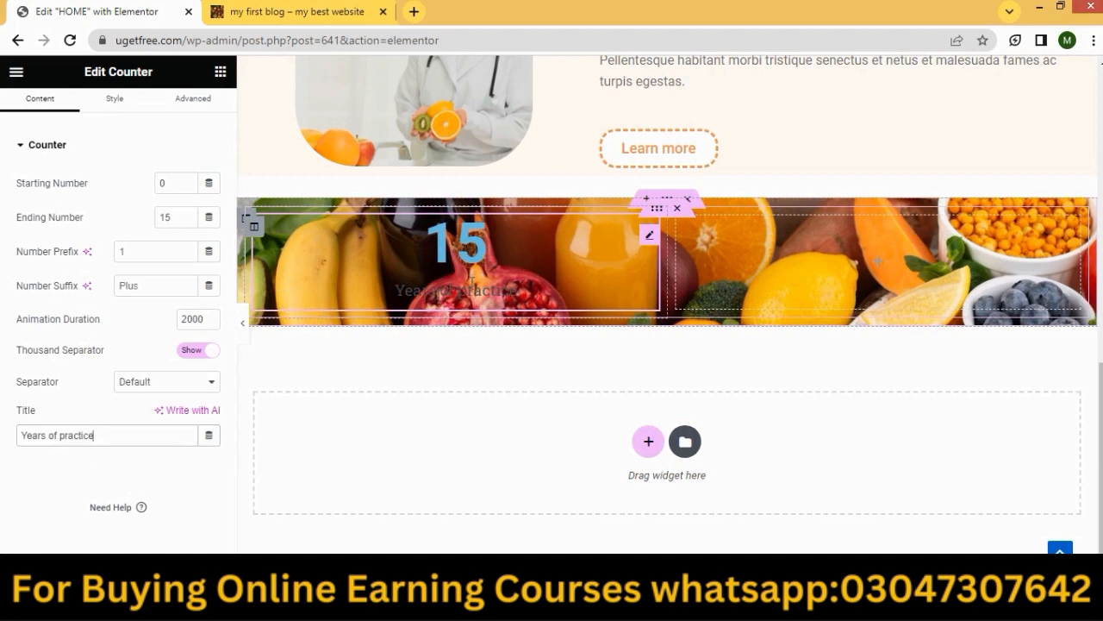
Set the counter number's text color to #FFFFFF and open the title's text color for editing.
left_click(127, 114)
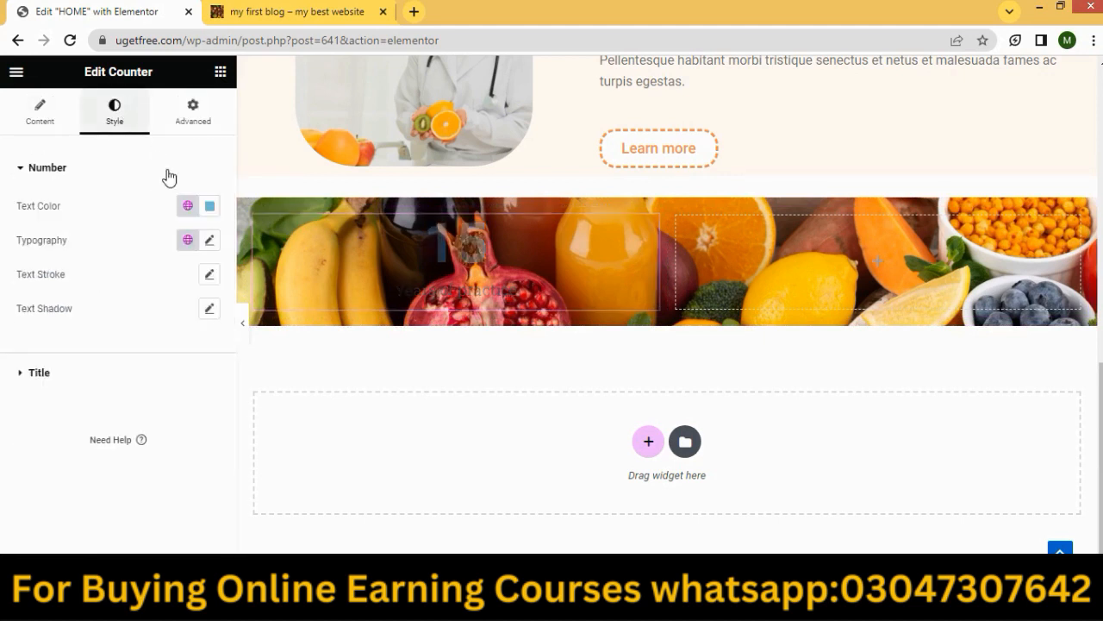
left_click(216, 207)
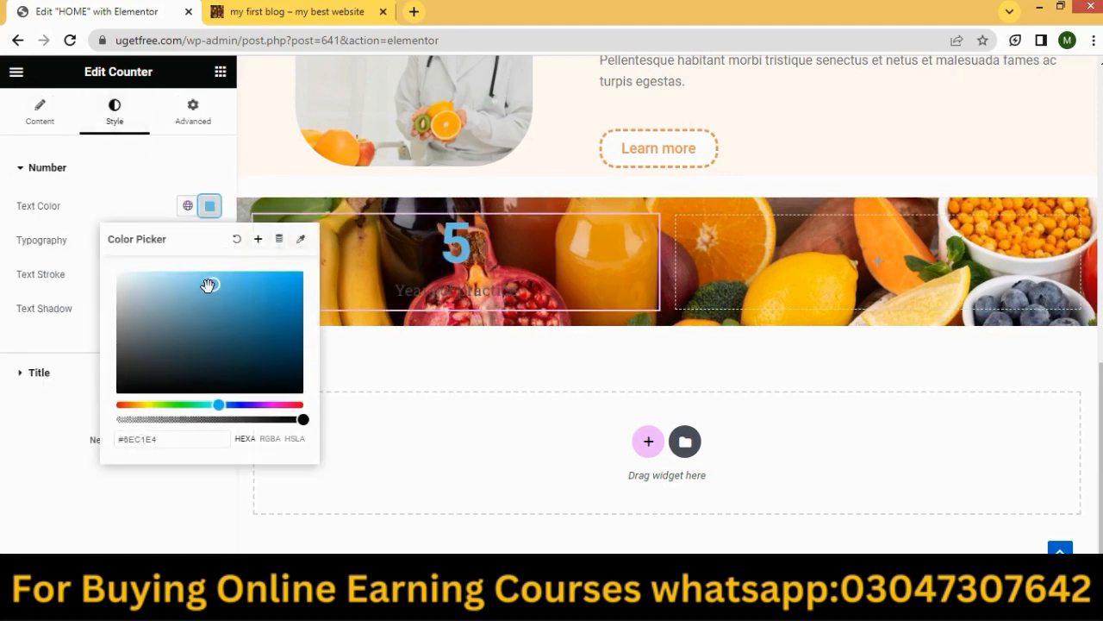
left_click_drag(213, 284, 103, 271)
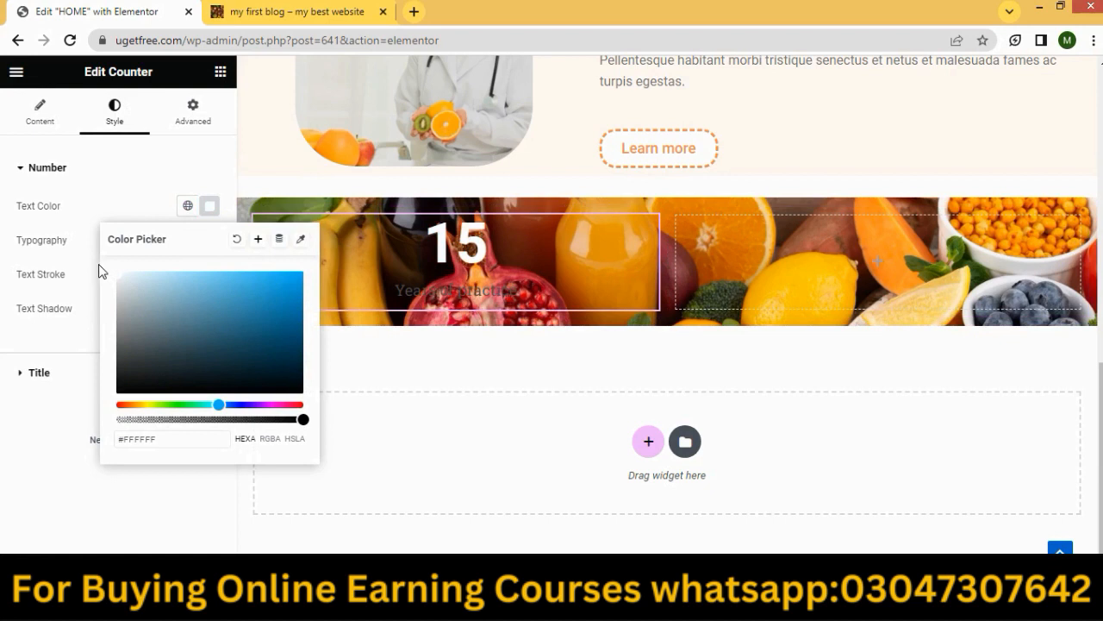
left_click(357, 345)
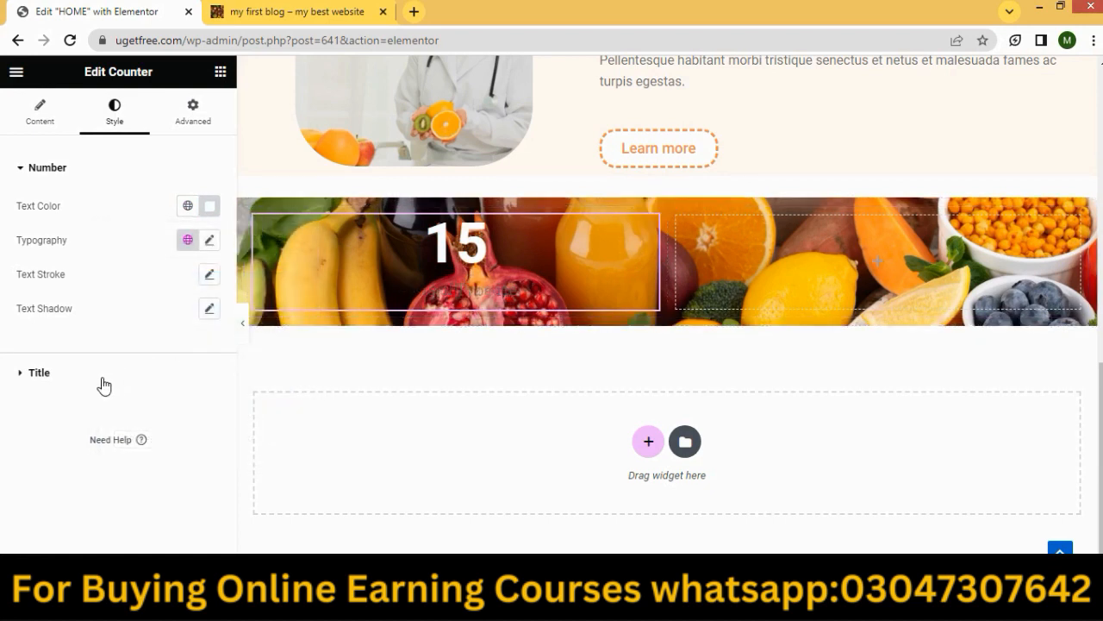
left_click(37, 374)
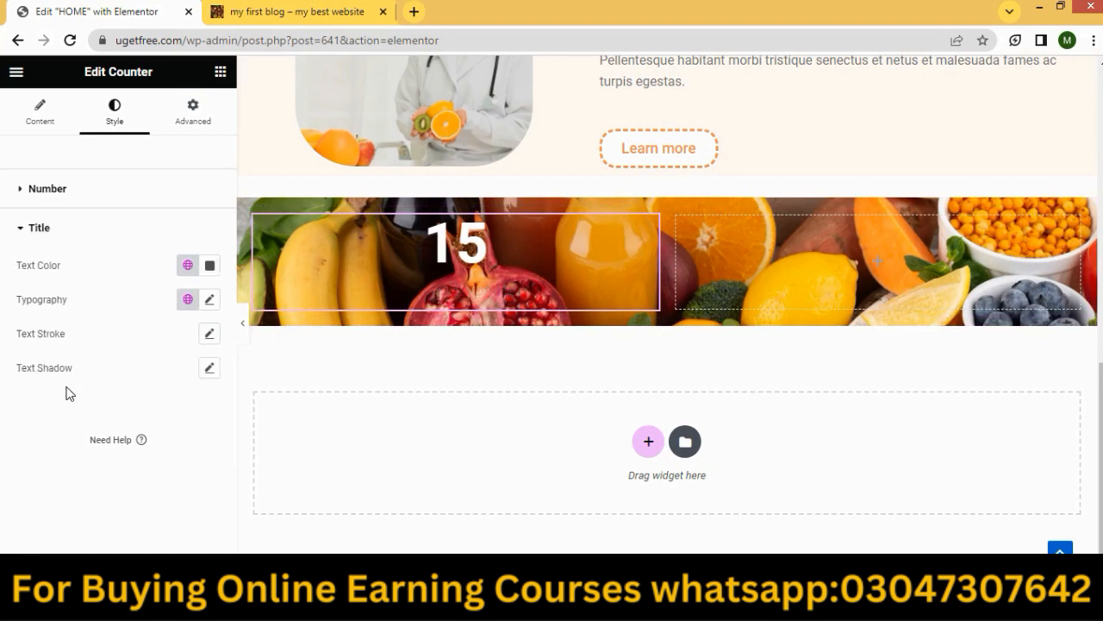
left_click(209, 266)
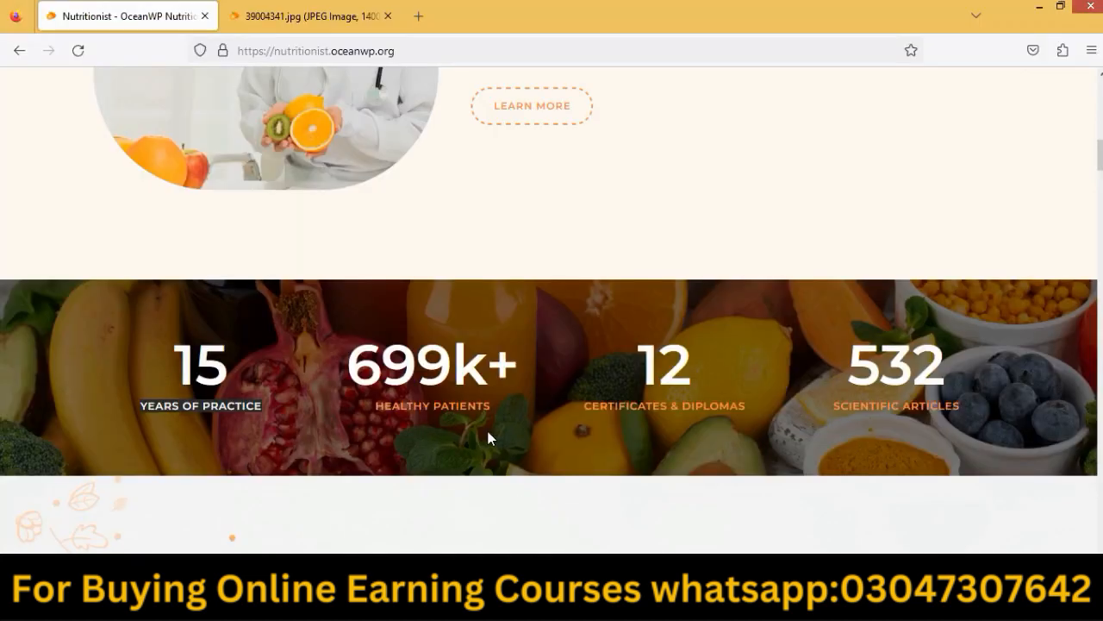
scroll(488, 437, "up", 6)
right_click(85, 266)
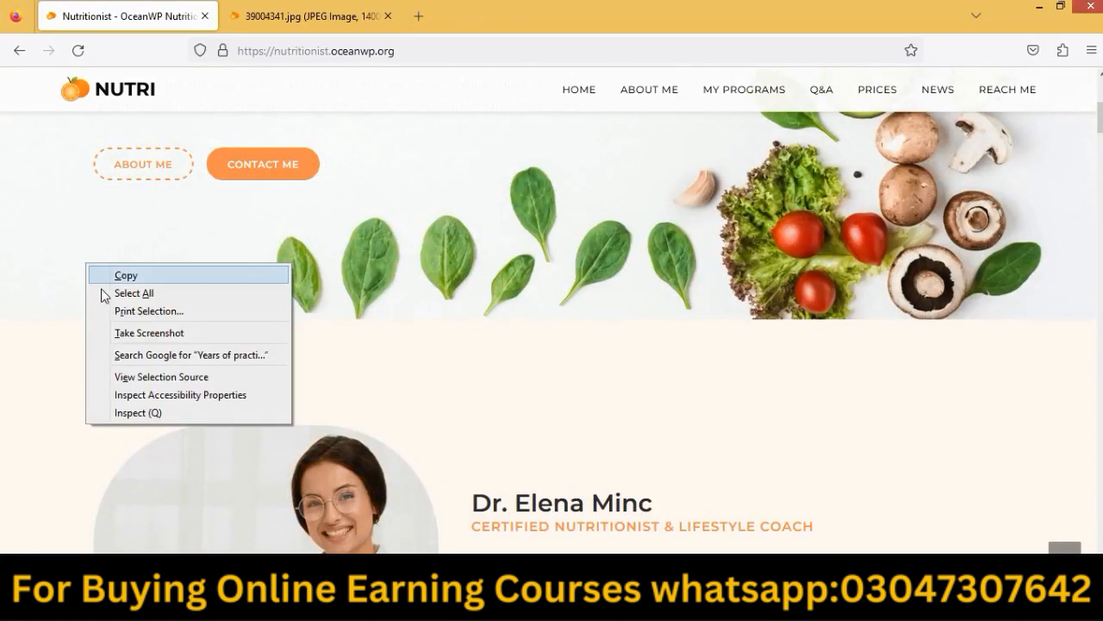
left_click(115, 412)
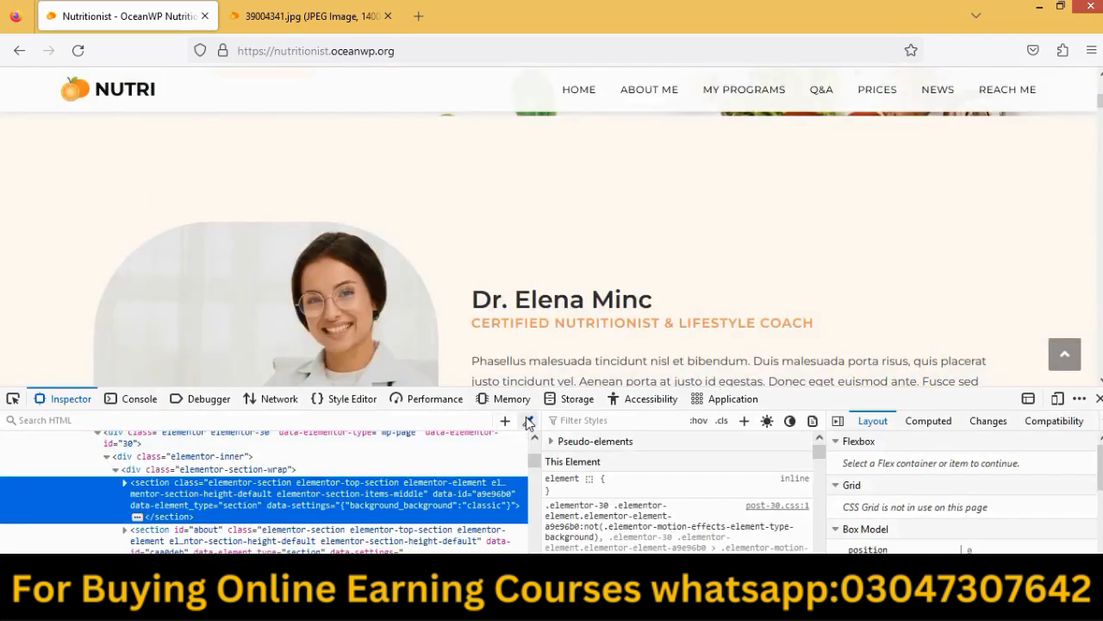
left_click(528, 421)
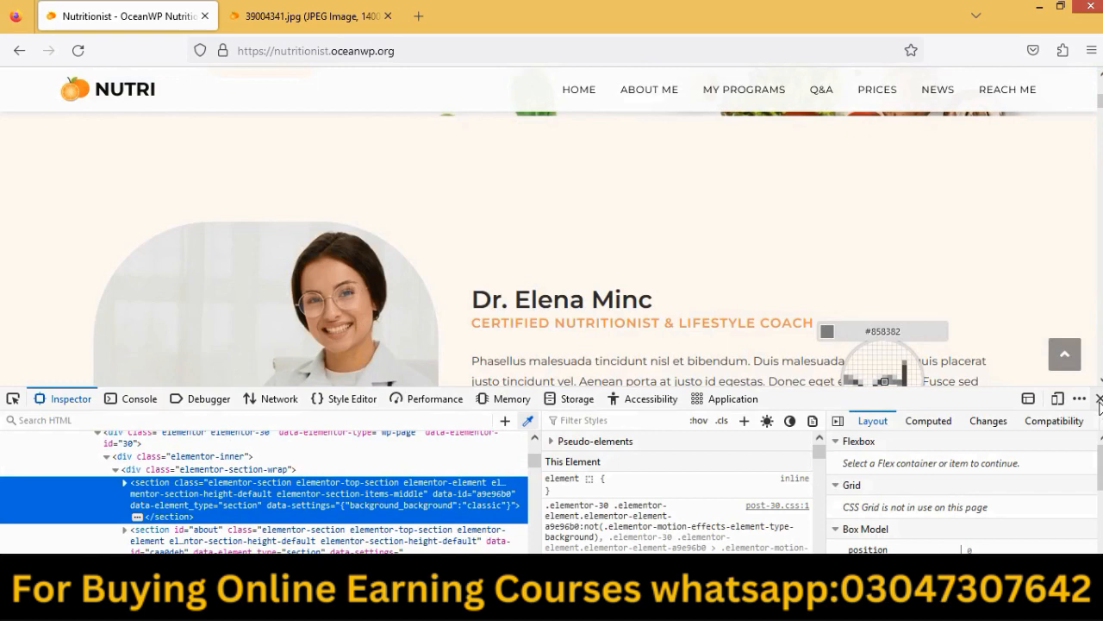
left_click(1099, 399)
Inspect the Nutritionist demo's hero section in Firefox and sample the orange of the Contact Me button with the eyedropper.
scroll(652, 315, "up", 5)
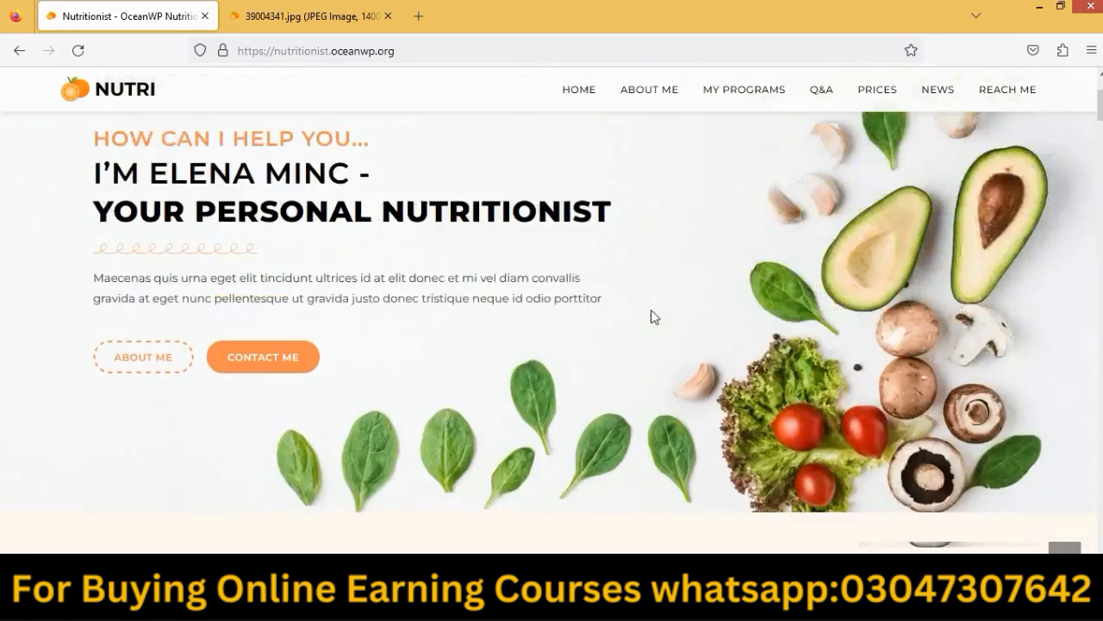
right_click(638, 250)
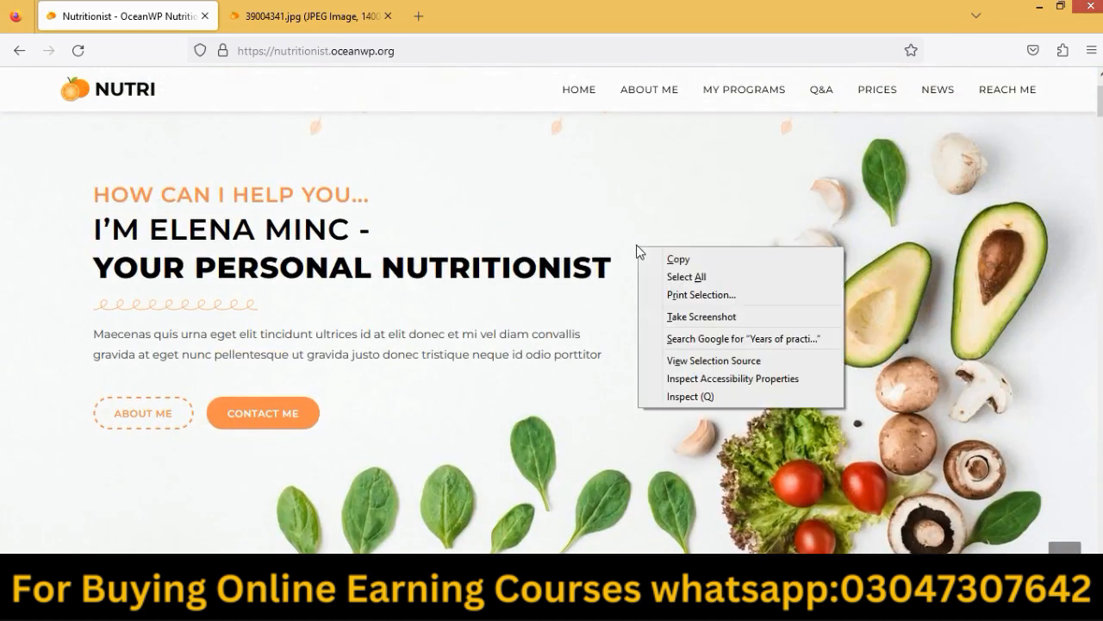
left_click(681, 396)
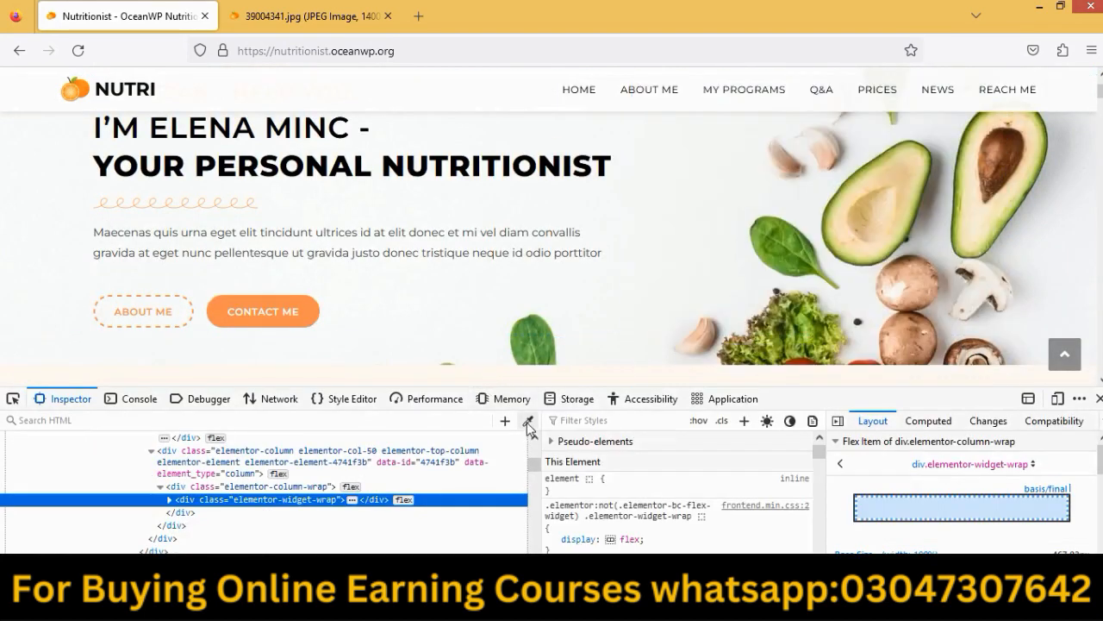
left_click(528, 420)
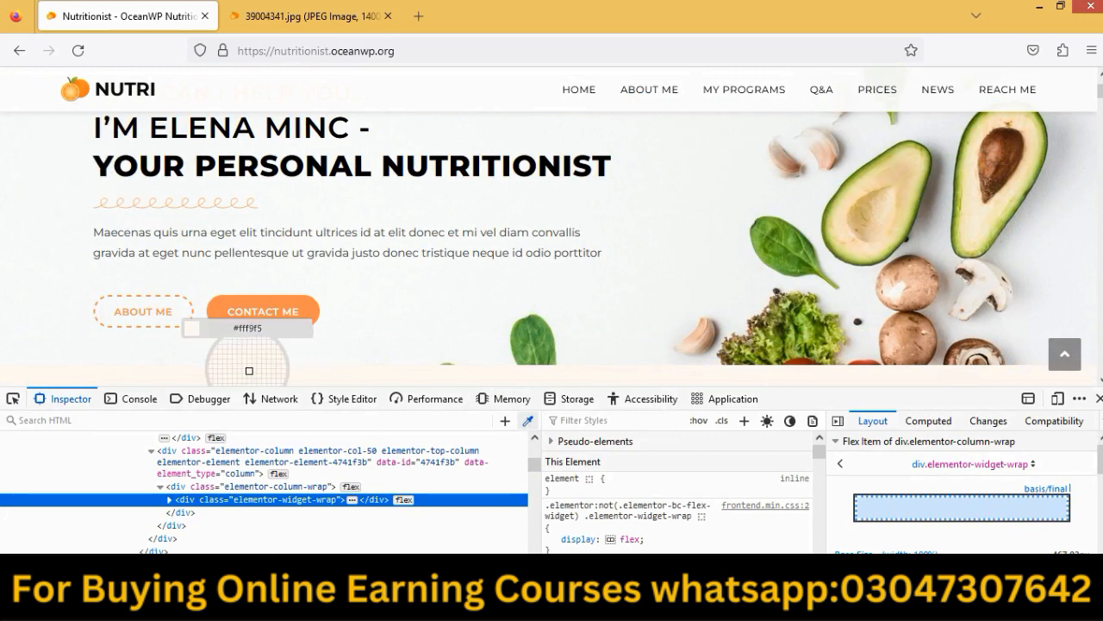
left_click(309, 319)
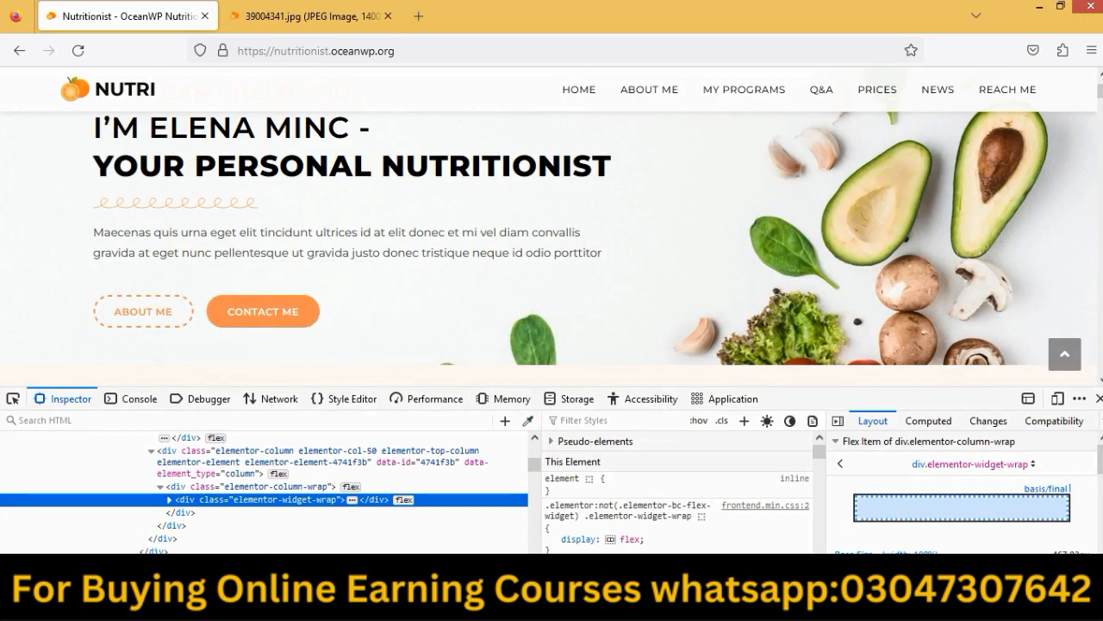
Switch to the Elementor editor in Chrome and set the counter title's text color to #ff9454.
key("alt+Tab")
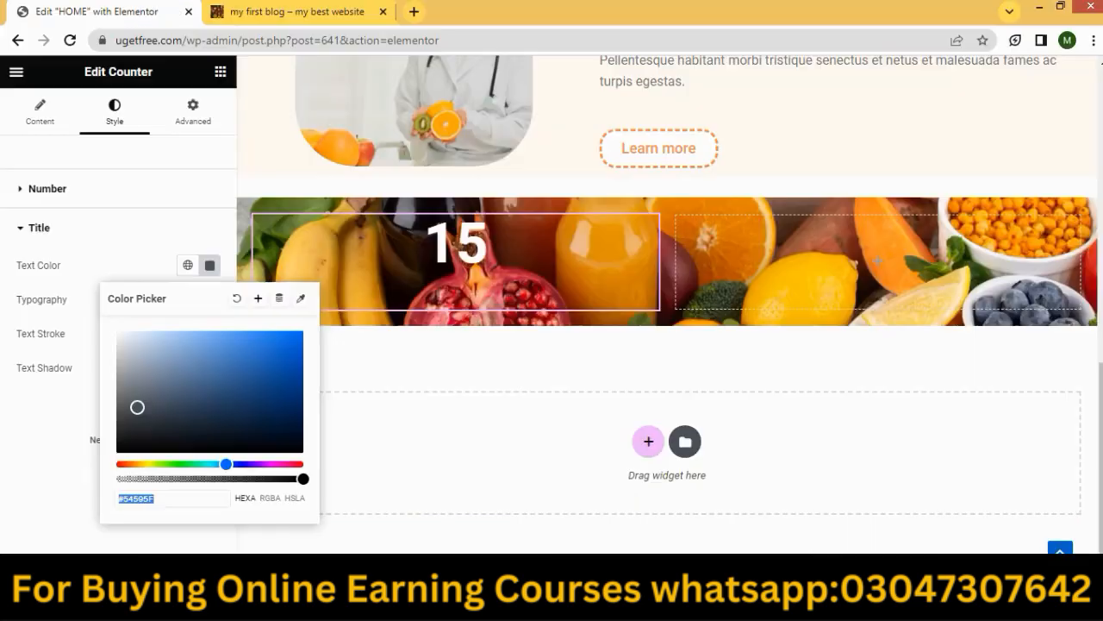
left_click(167, 493)
key("ctrl+a")
key("BackSpace")
type("#ff9454")
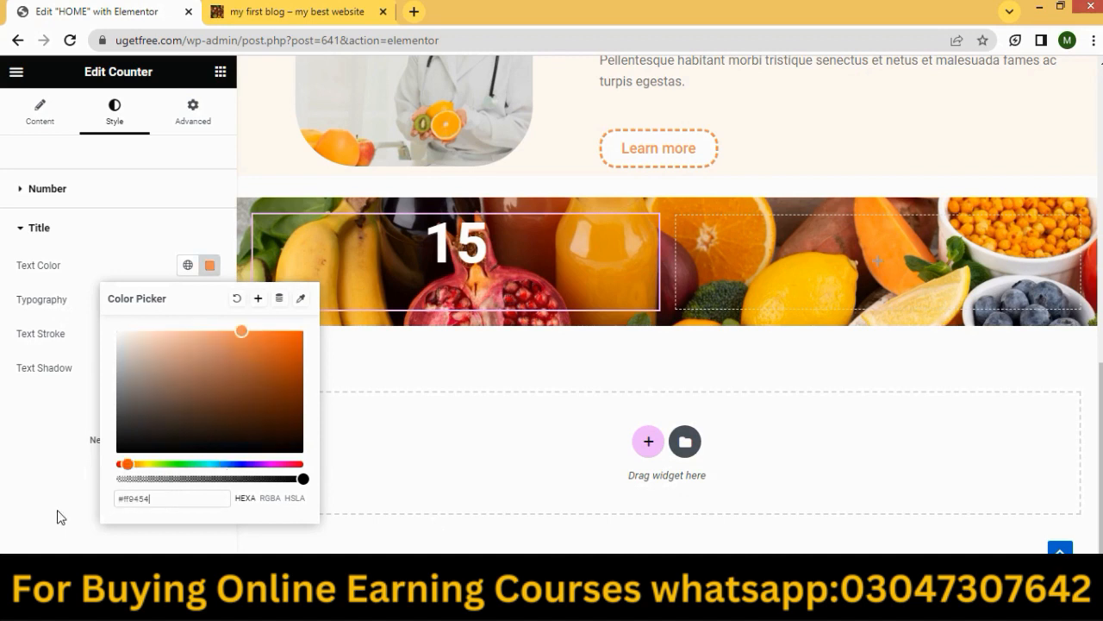
left_click(426, 462)
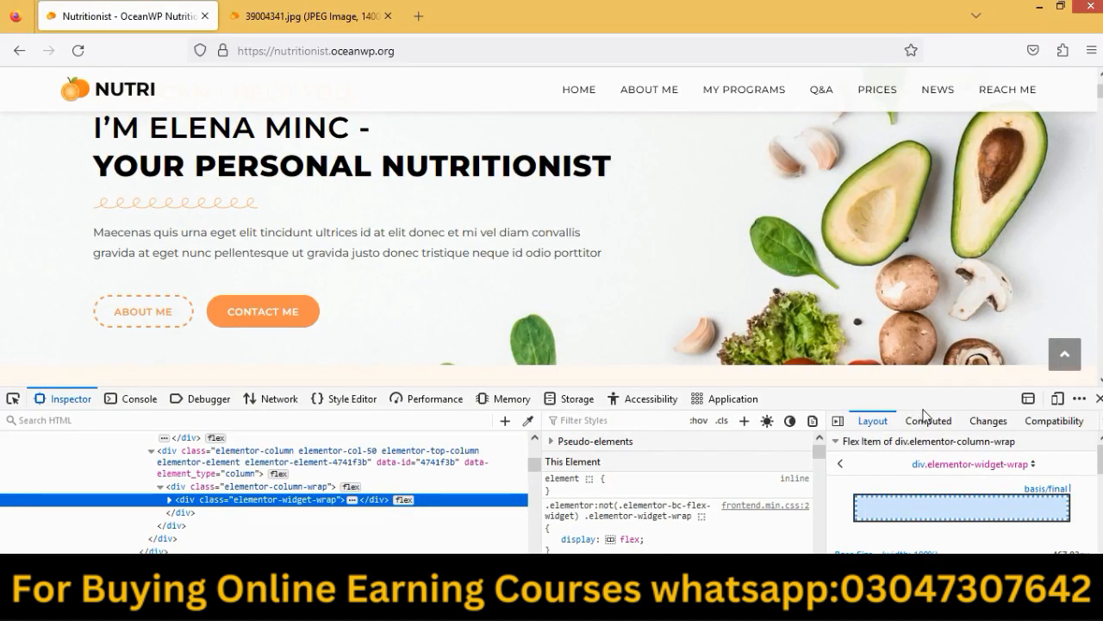
Close the inspector on the Nutritionist demo in Firefox and examine the styling of its statistics section.
left_click(1099, 398)
scroll(607, 396, "down", 10)
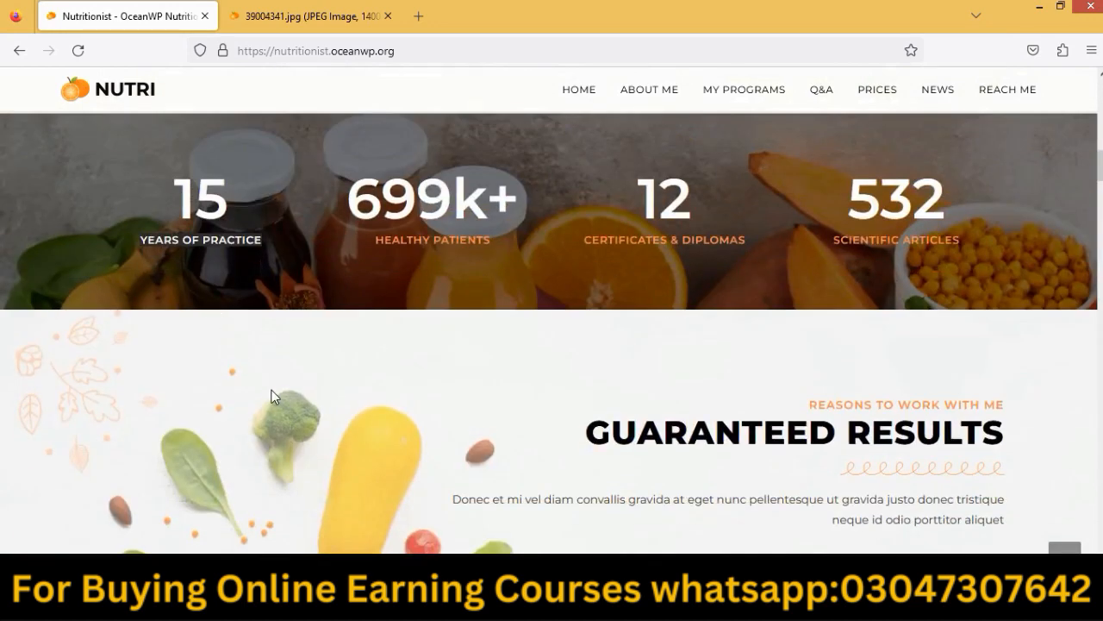
key("super+c")
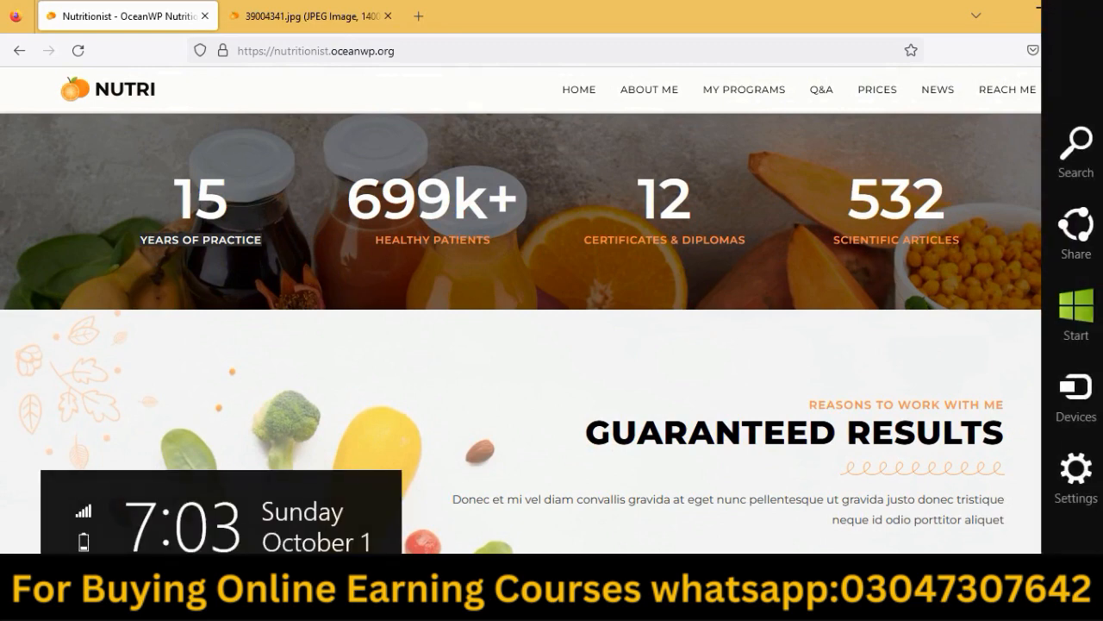
key("Escape")
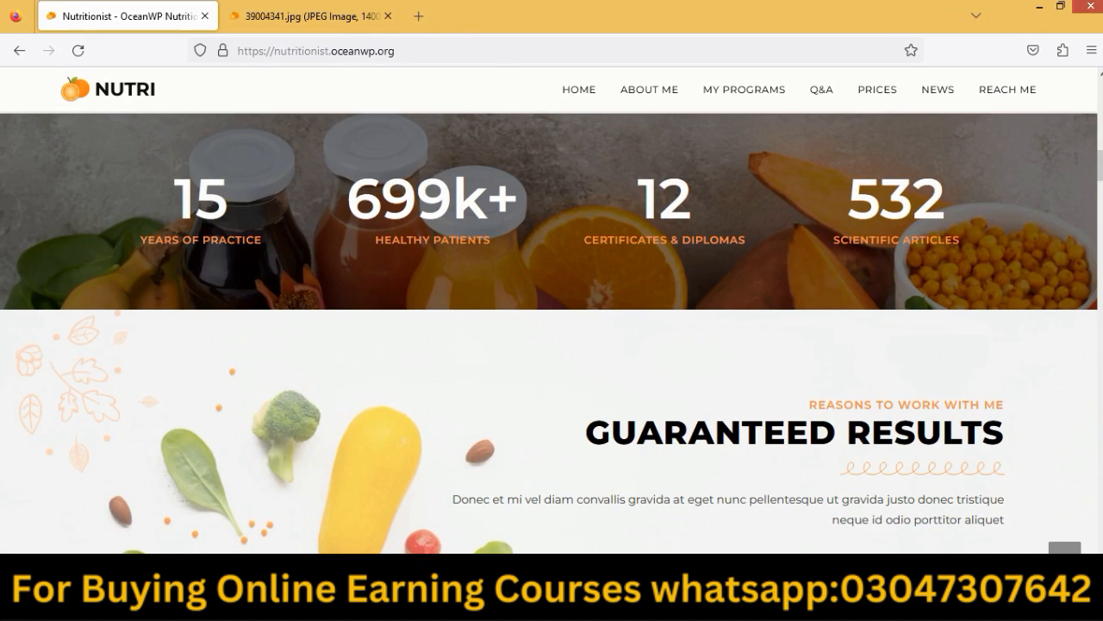
Switch to the Elementor editor in Chrome and give the fruit-background section a classic background overlay in black.
key("alt+Tab")
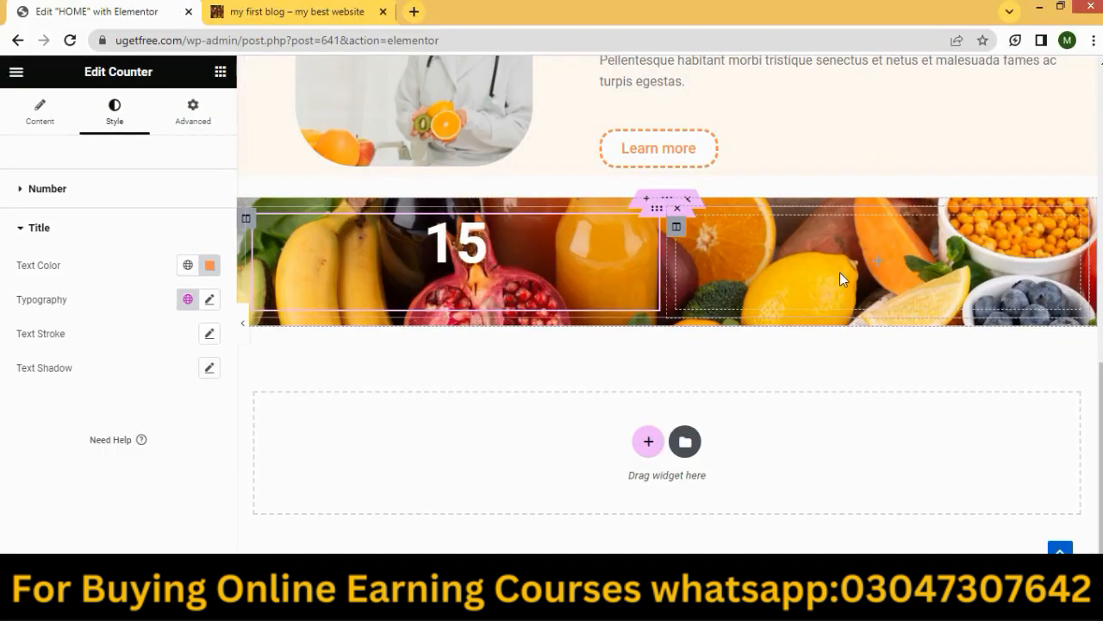
left_click(666, 201)
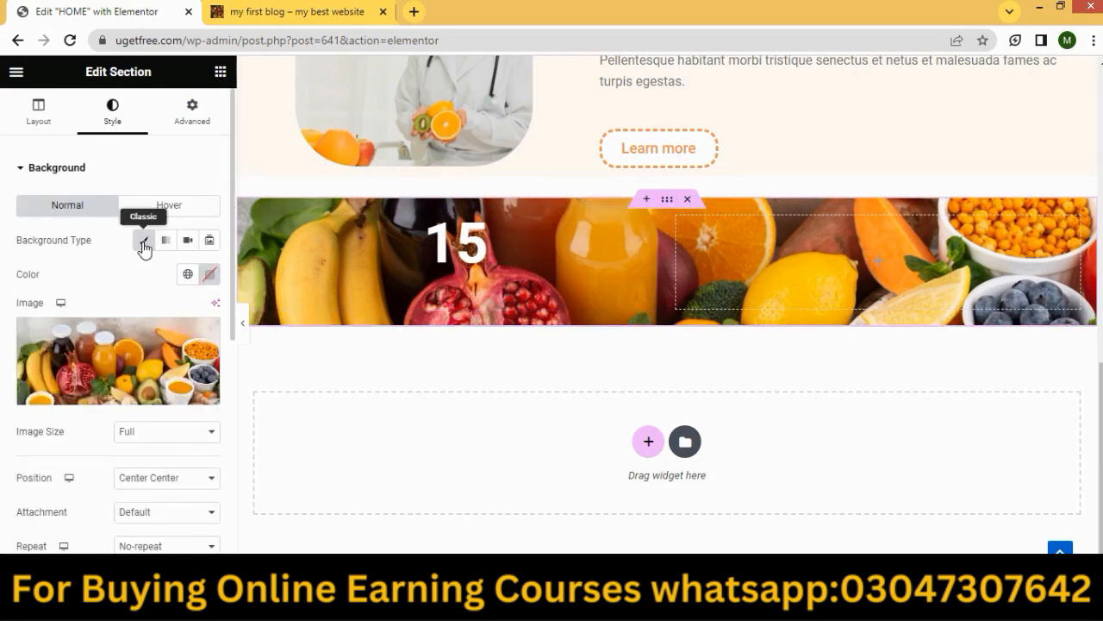
left_click(57, 168)
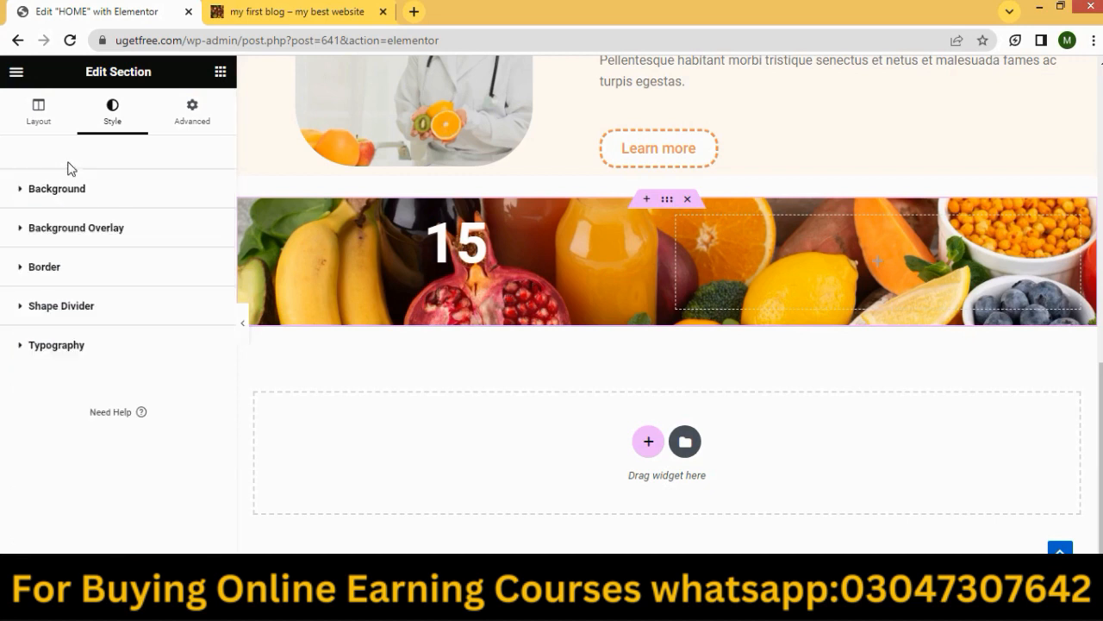
left_click(71, 229)
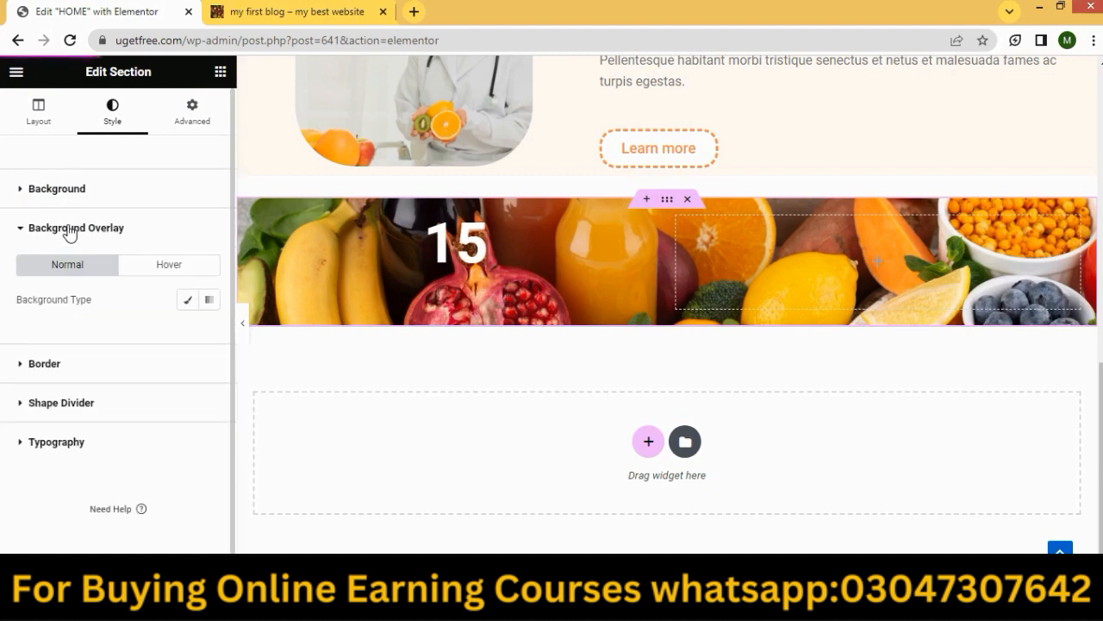
left_click(187, 302)
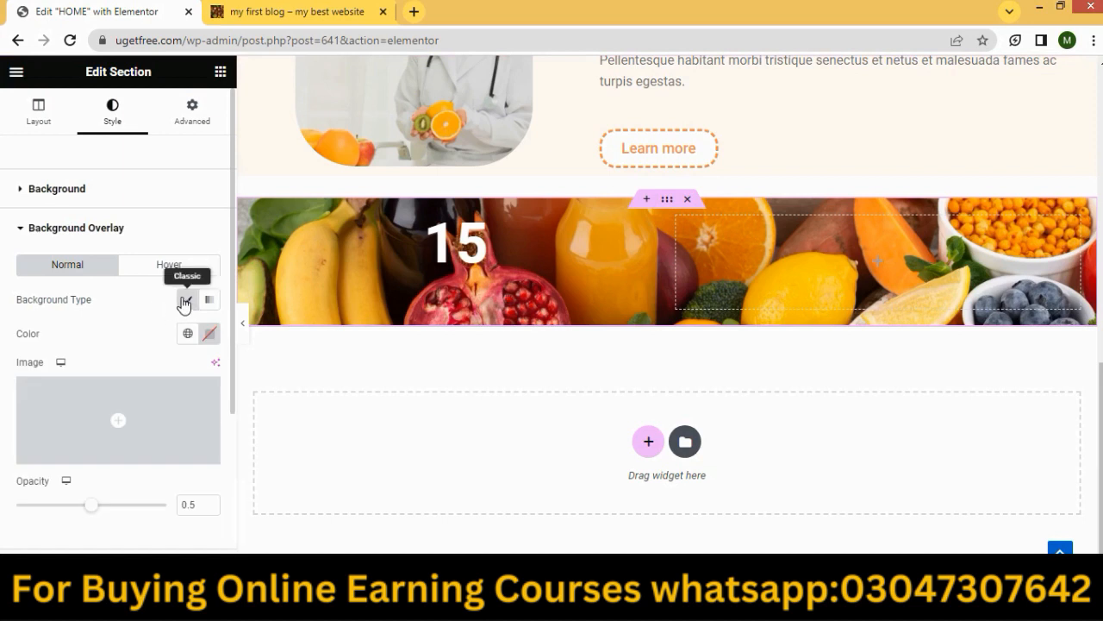
left_click(209, 334)
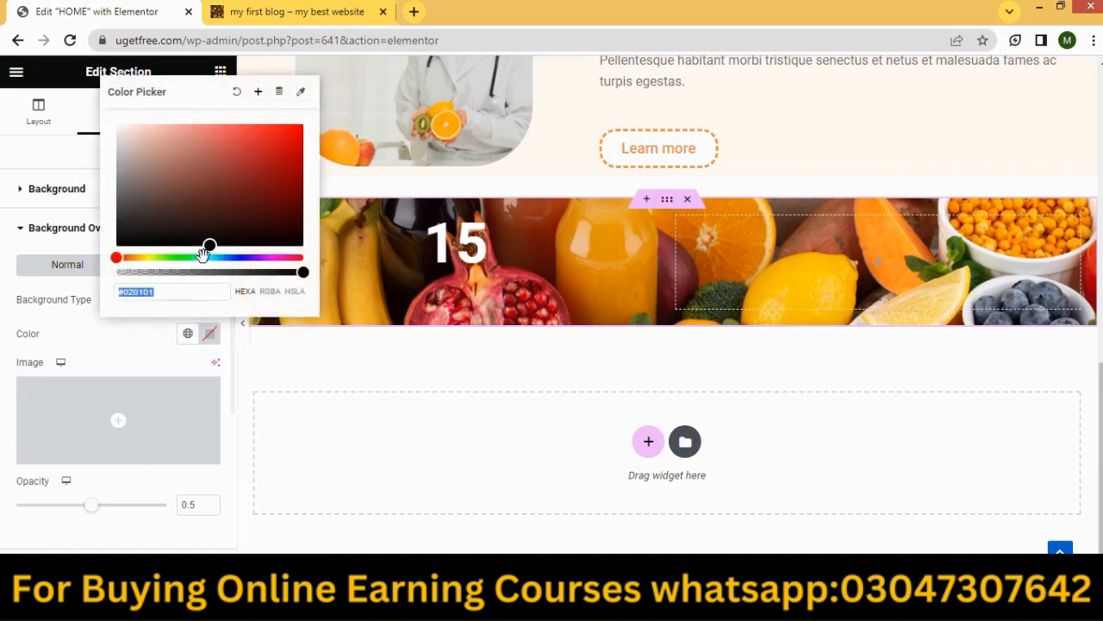
left_click_drag(207, 245, 119, 243)
left_click(475, 365)
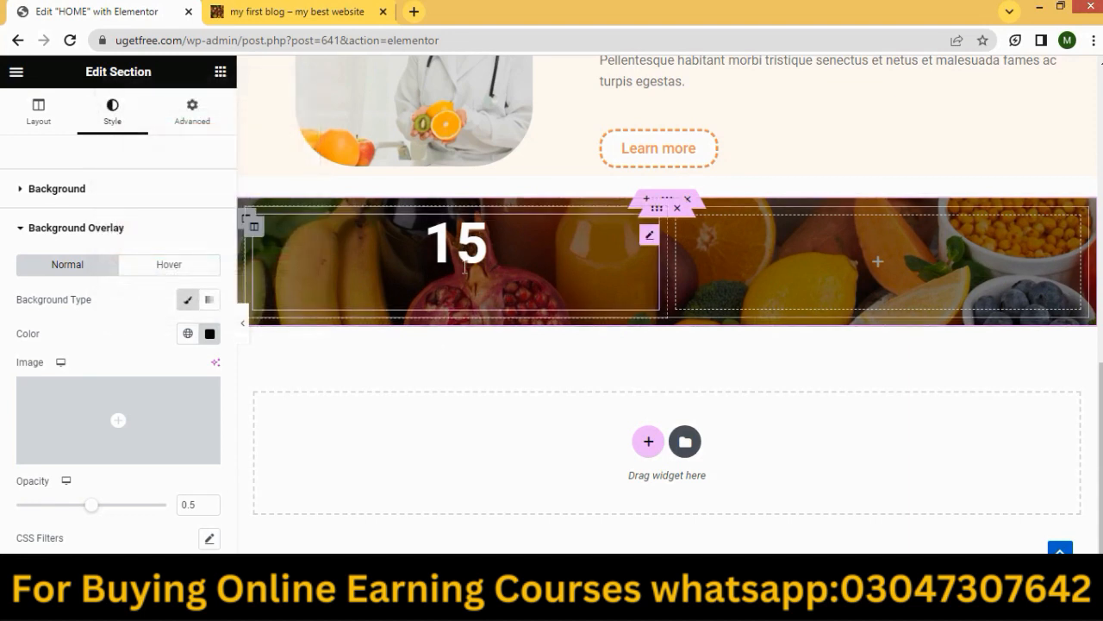
right_click(523, 238)
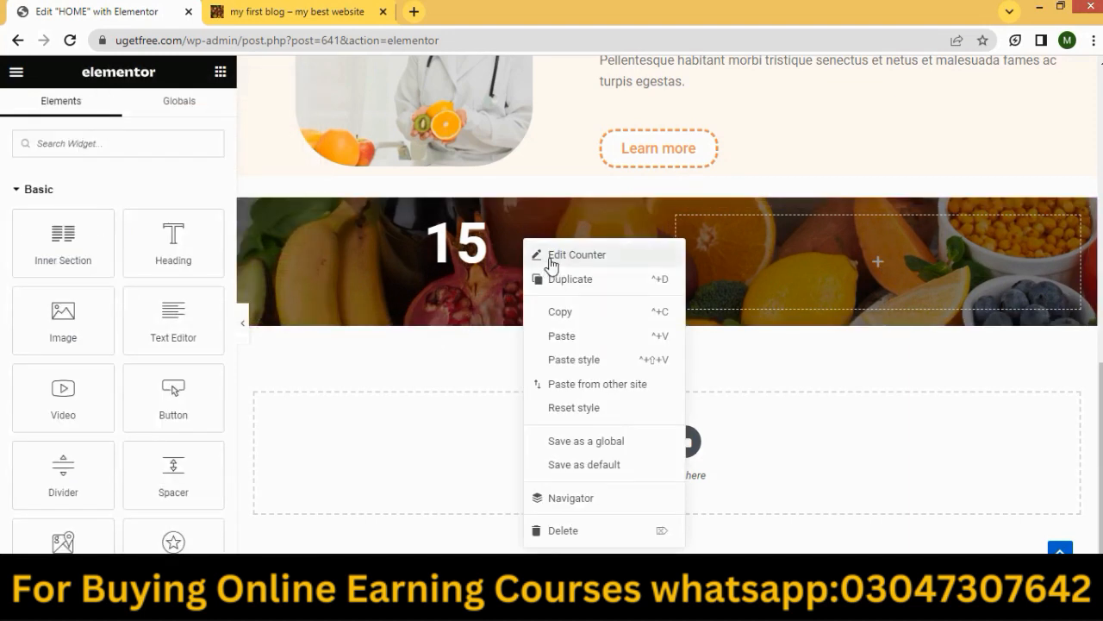
left_click(552, 279)
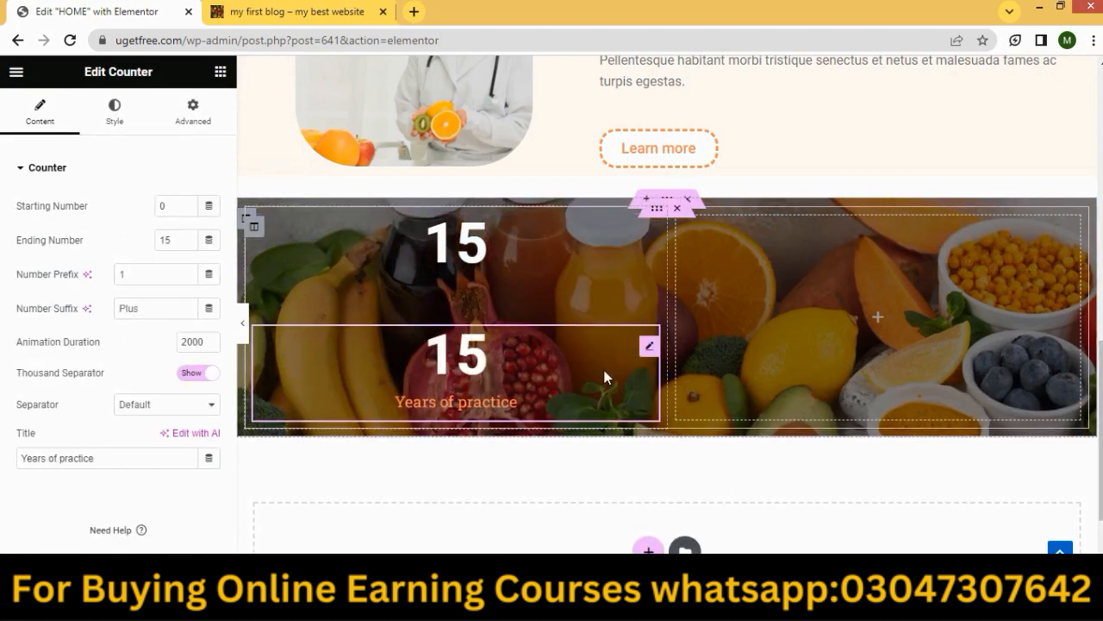
left_click_drag(601, 372, 429, 300)
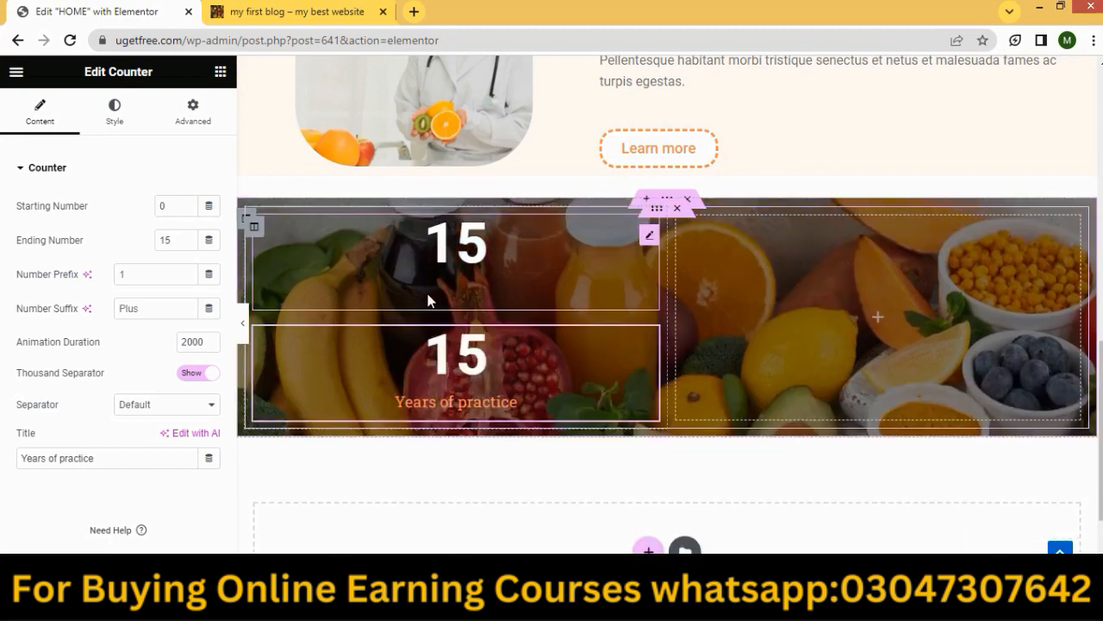
right_click(741, 251)
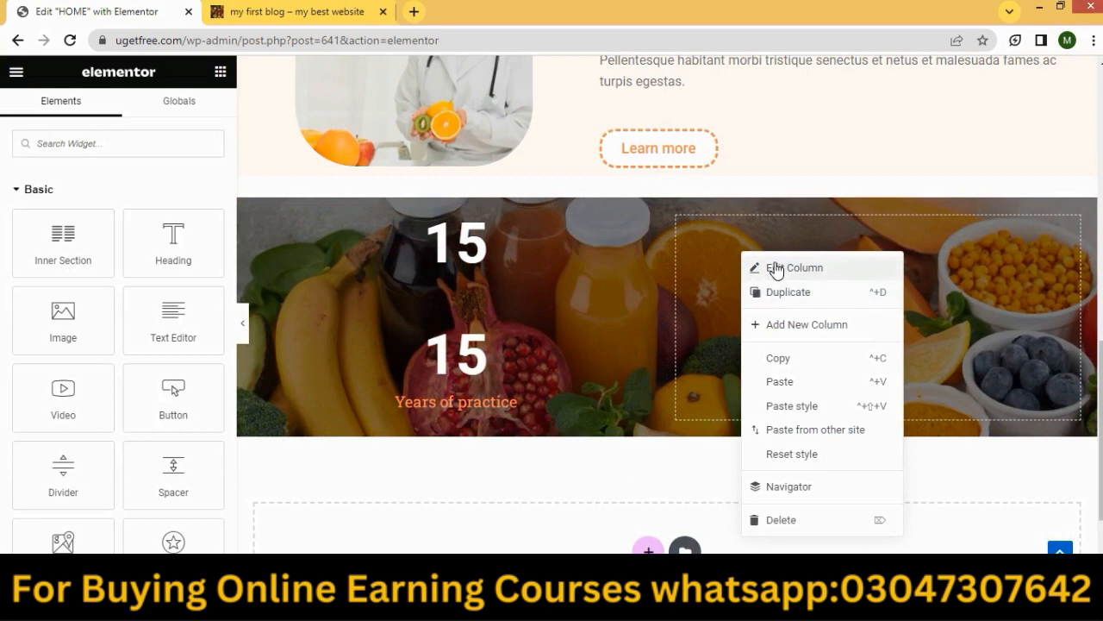
left_click(776, 268)
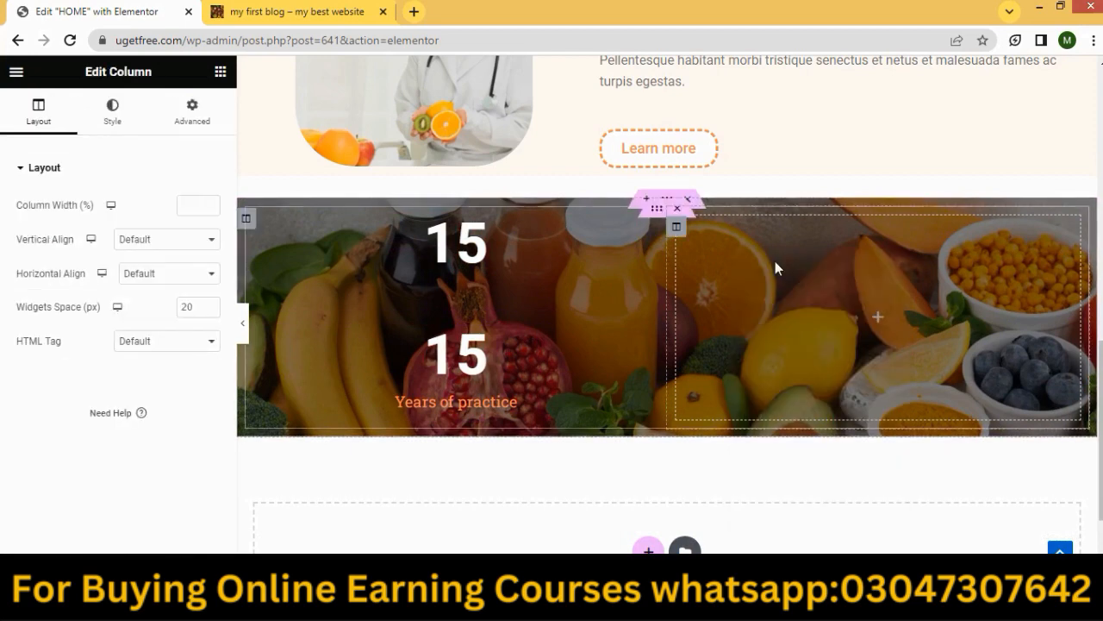
right_click(543, 358)
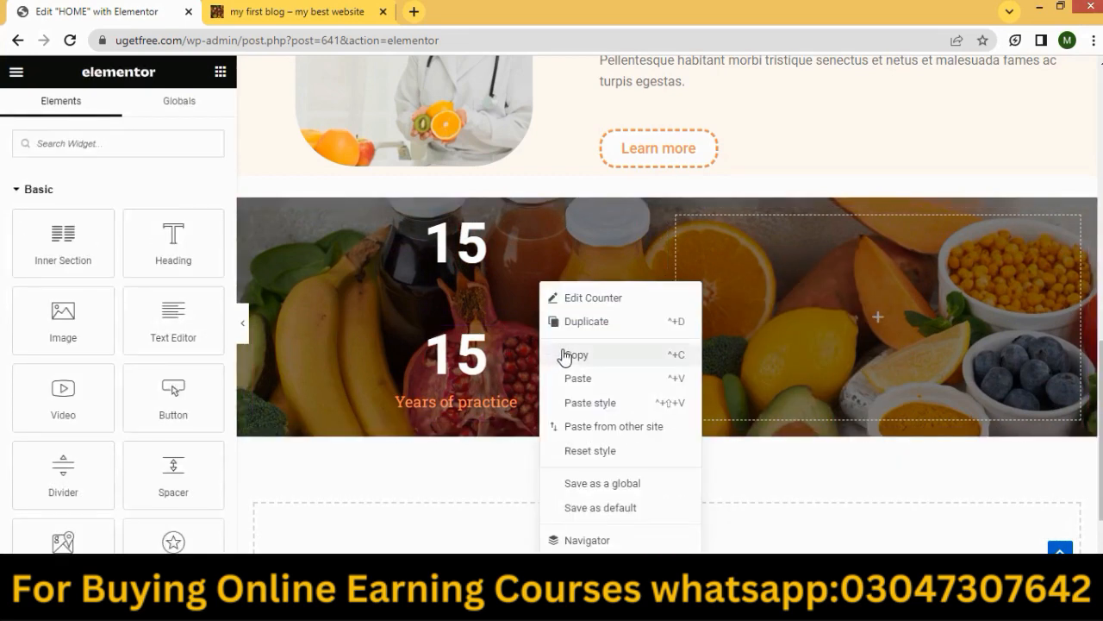
left_click(589, 572)
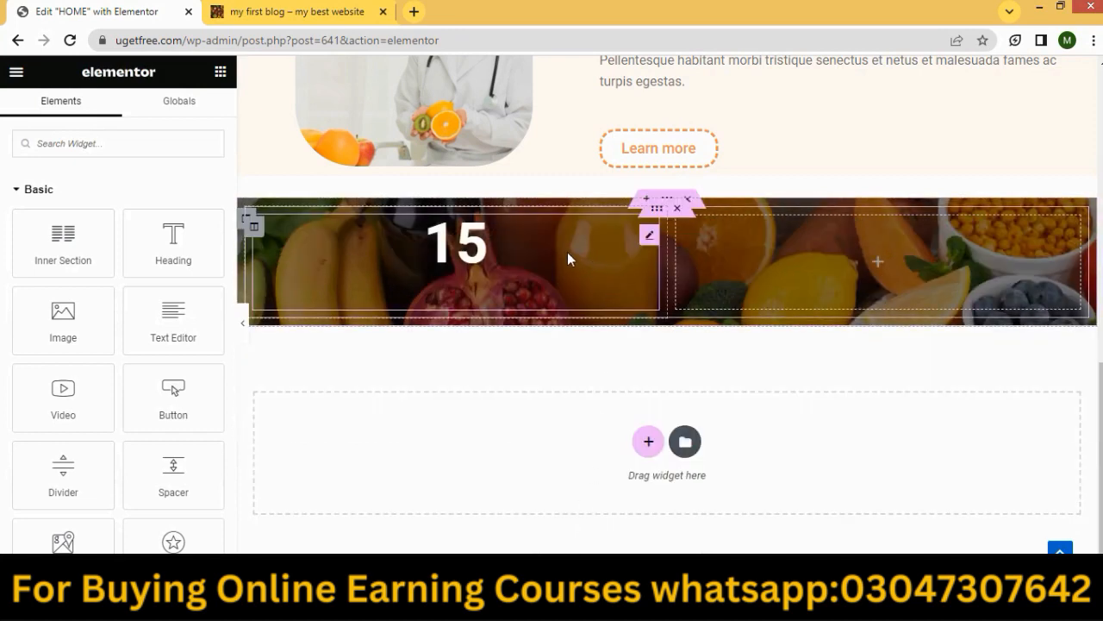
Add two new columns to the statistics section, making a four-column row.
right_click(804, 254)
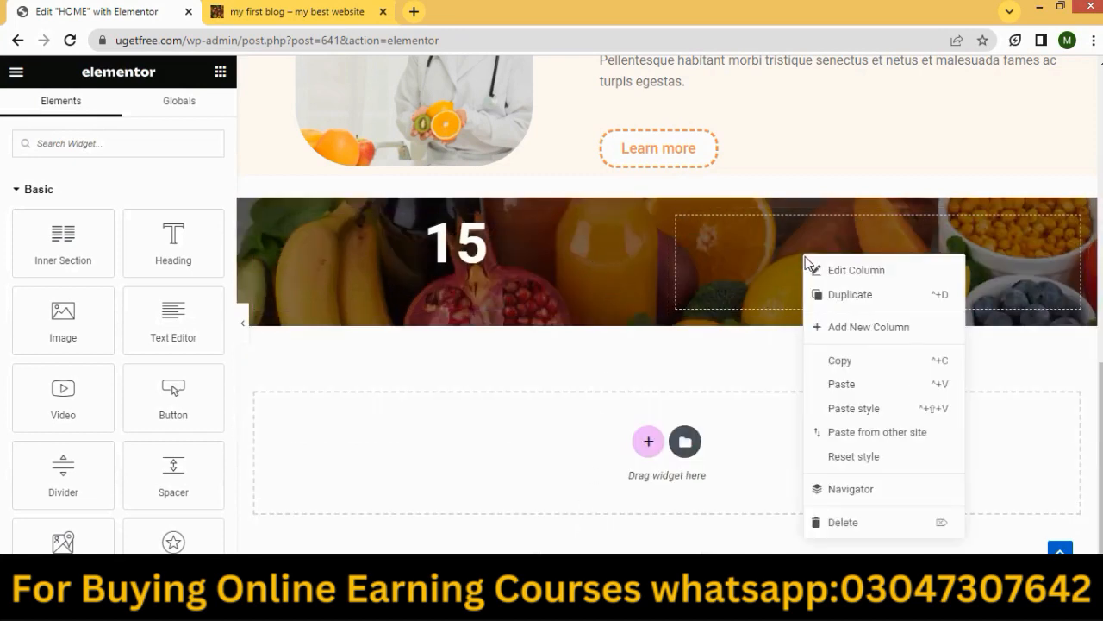
left_click(853, 329)
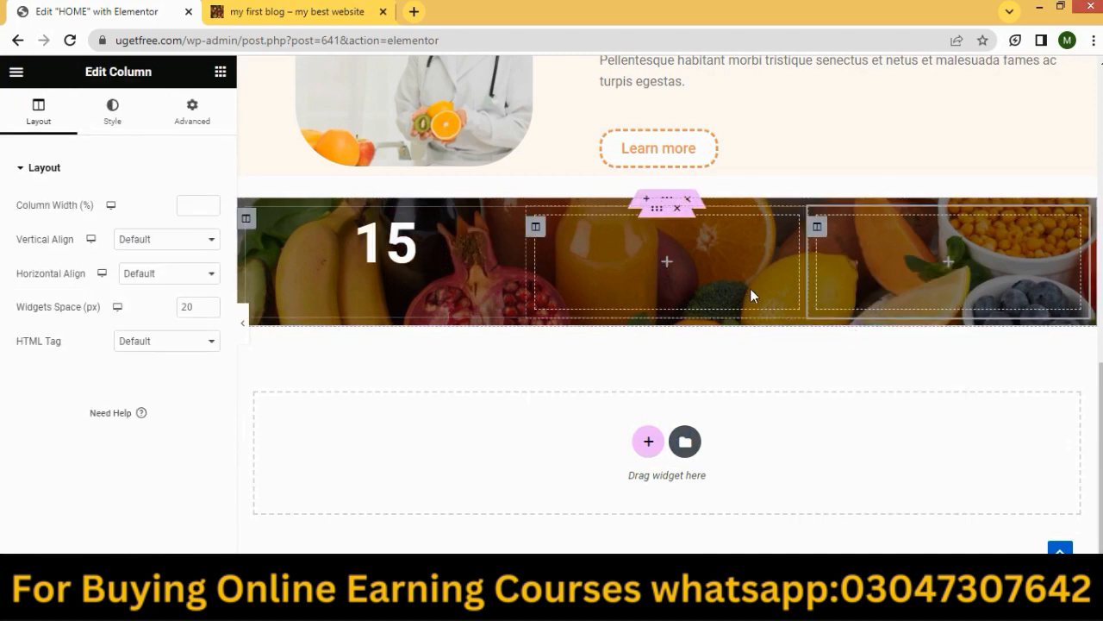
right_click(851, 271)
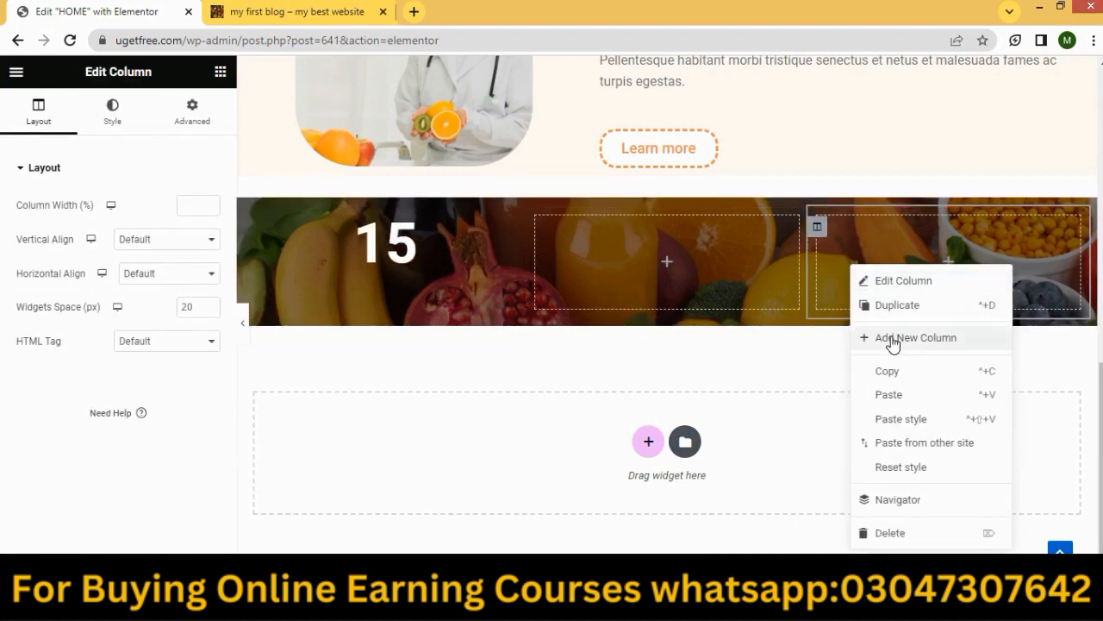
left_click(891, 335)
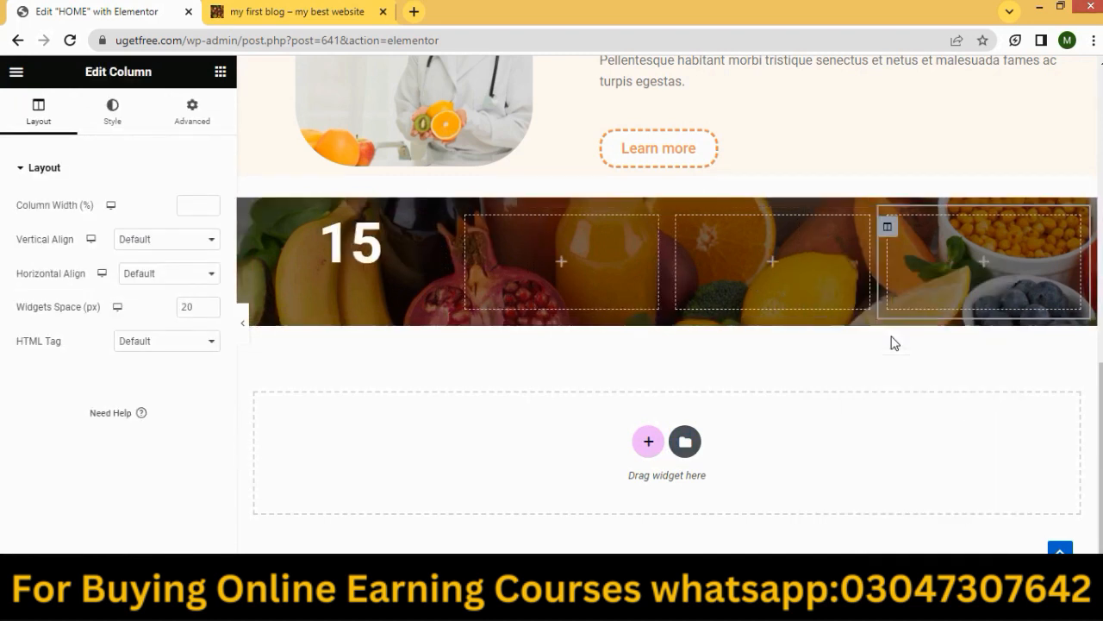
Duplicate the "Years of practice" counter three times and place one copy in each of the three empty columns.
right_click(316, 246)
left_click(354, 281)
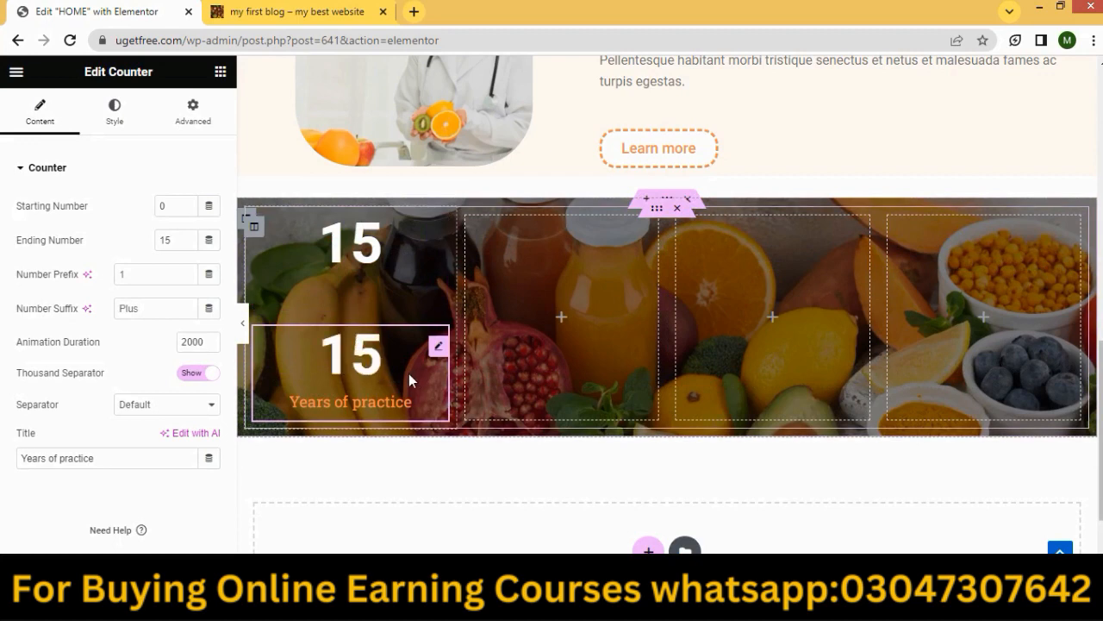
left_click_drag(408, 373, 529, 240)
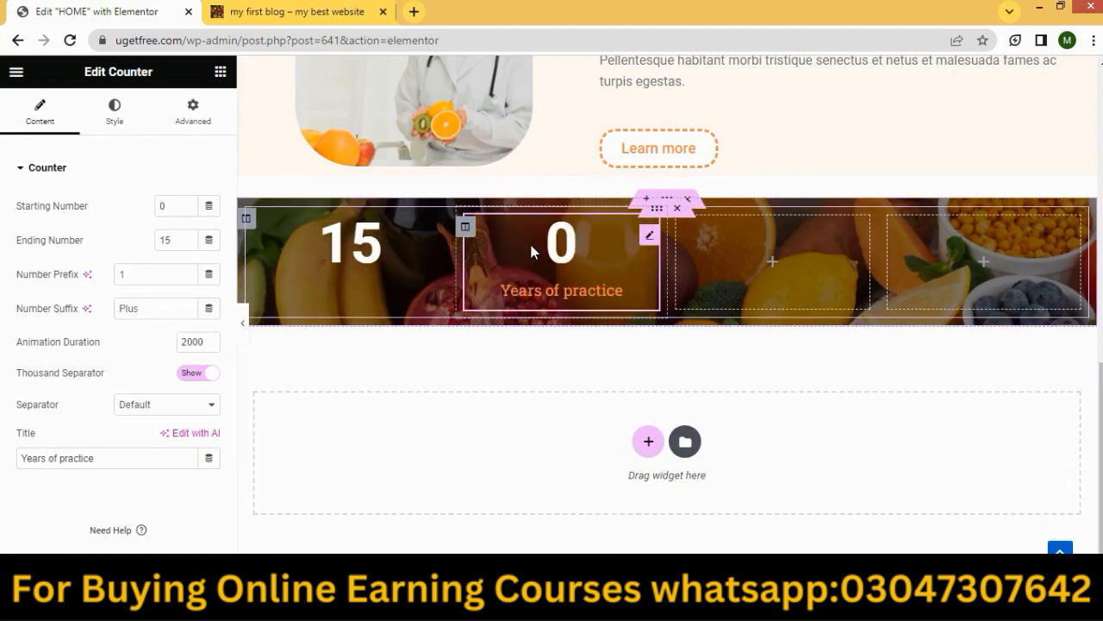
right_click(604, 257)
left_click(624, 300)
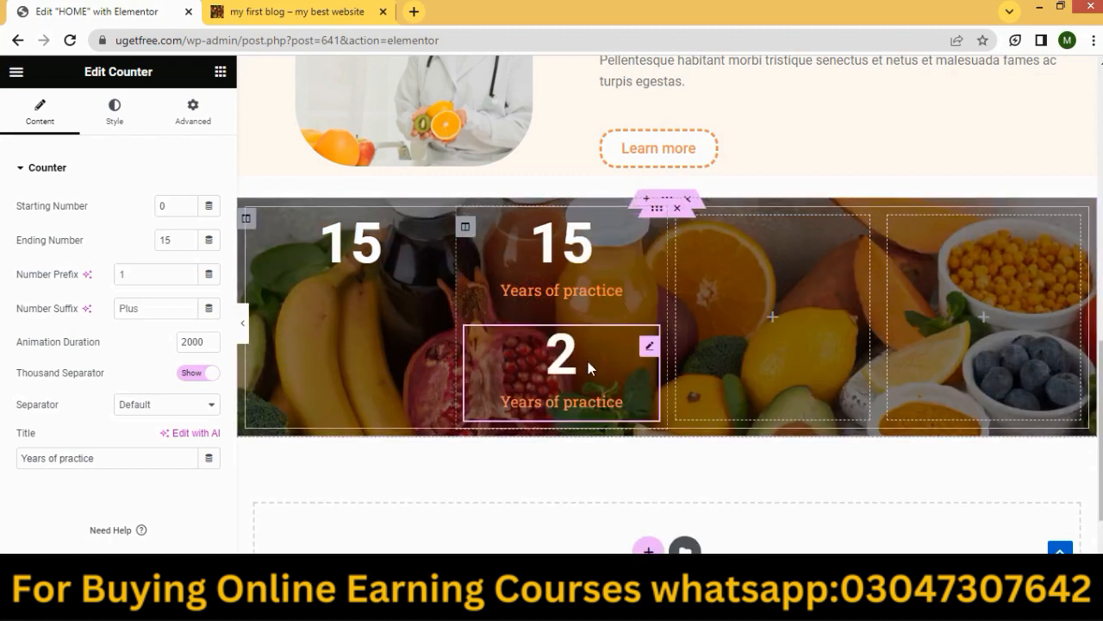
left_click_drag(588, 361, 750, 262)
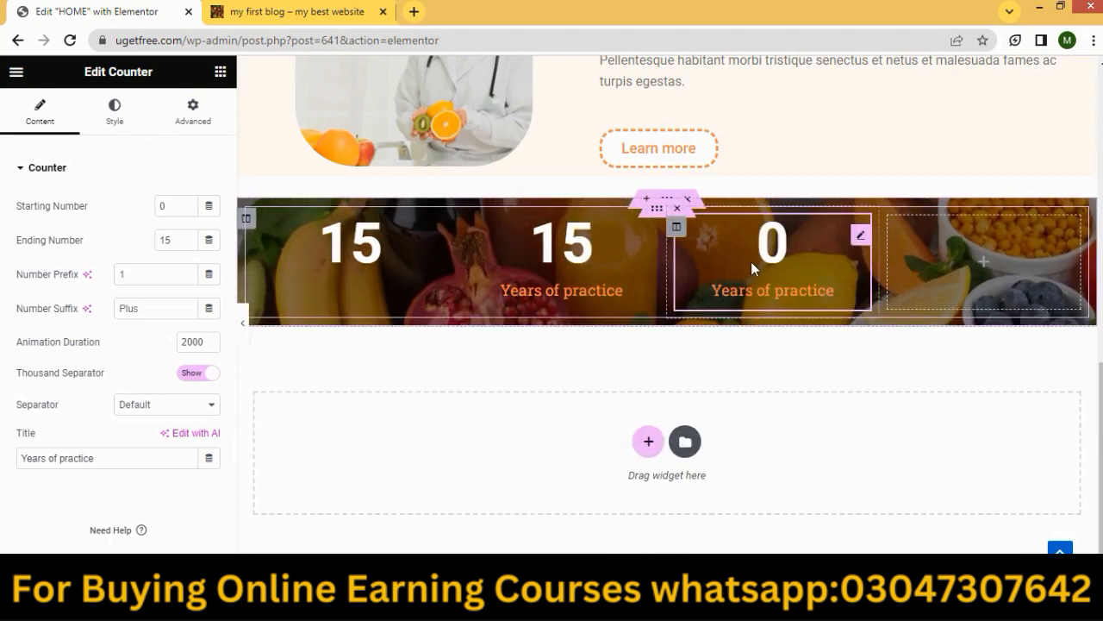
right_click(749, 267)
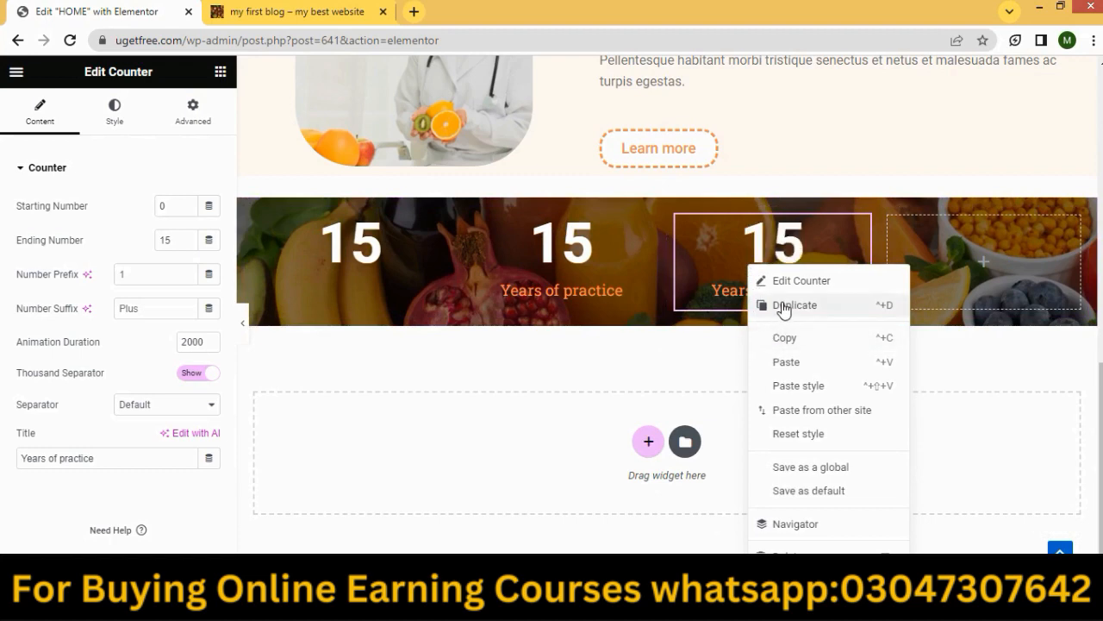
left_click(781, 305)
left_click_drag(775, 366, 945, 247)
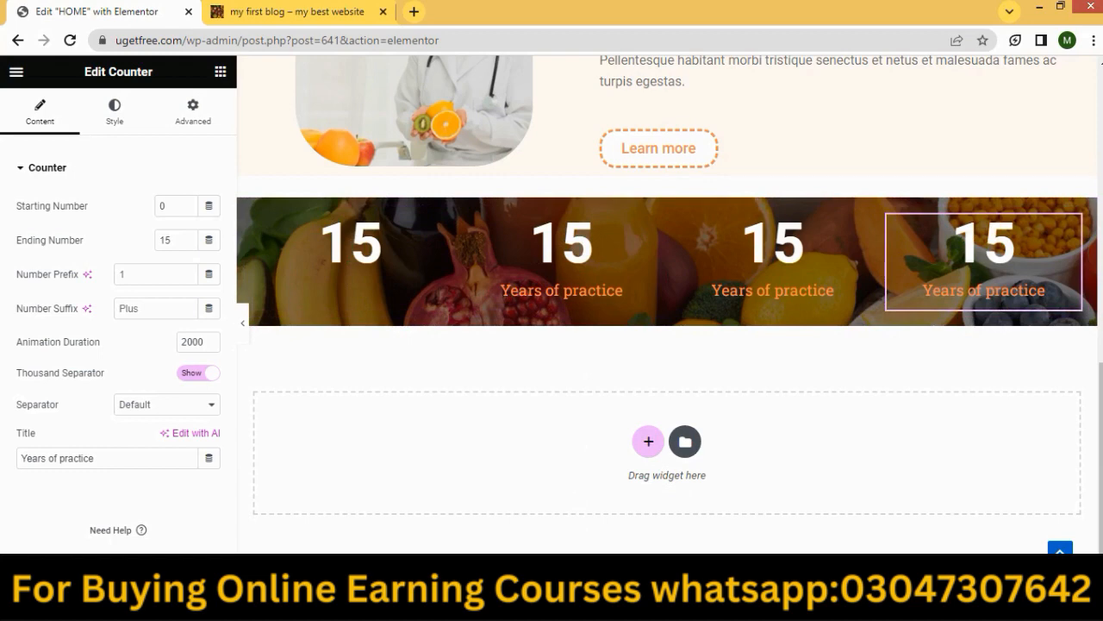
Check the Healthy Patients figure on the Nutritionist demo in Firefox and clear the fourth counter's ending number in the Elementor editor.
key("alt+Tab")
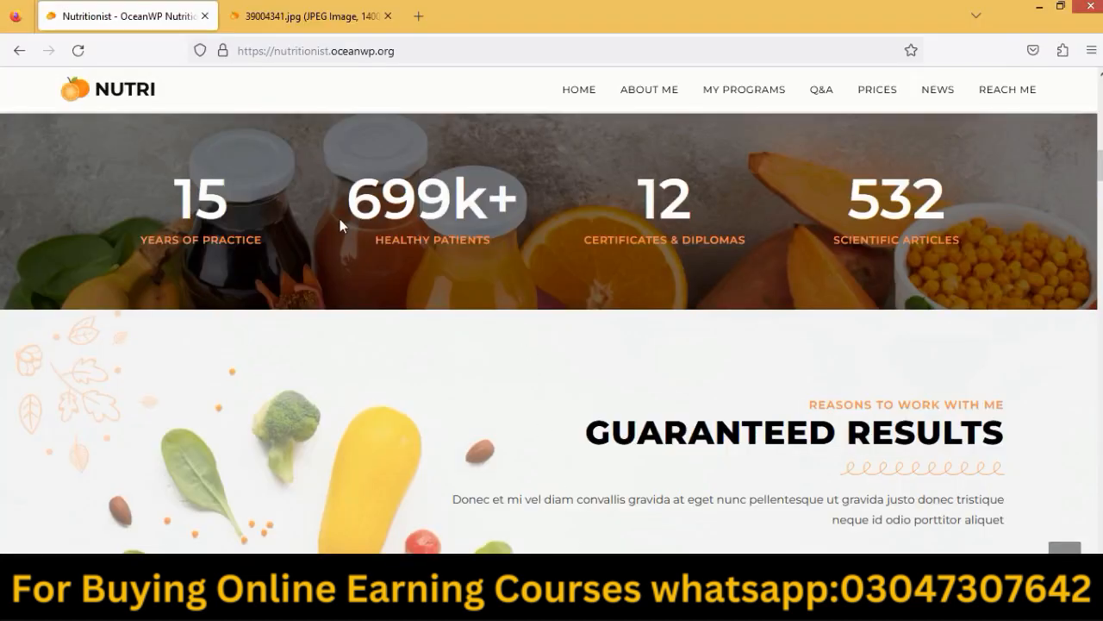
left_click_drag(348, 203, 516, 195)
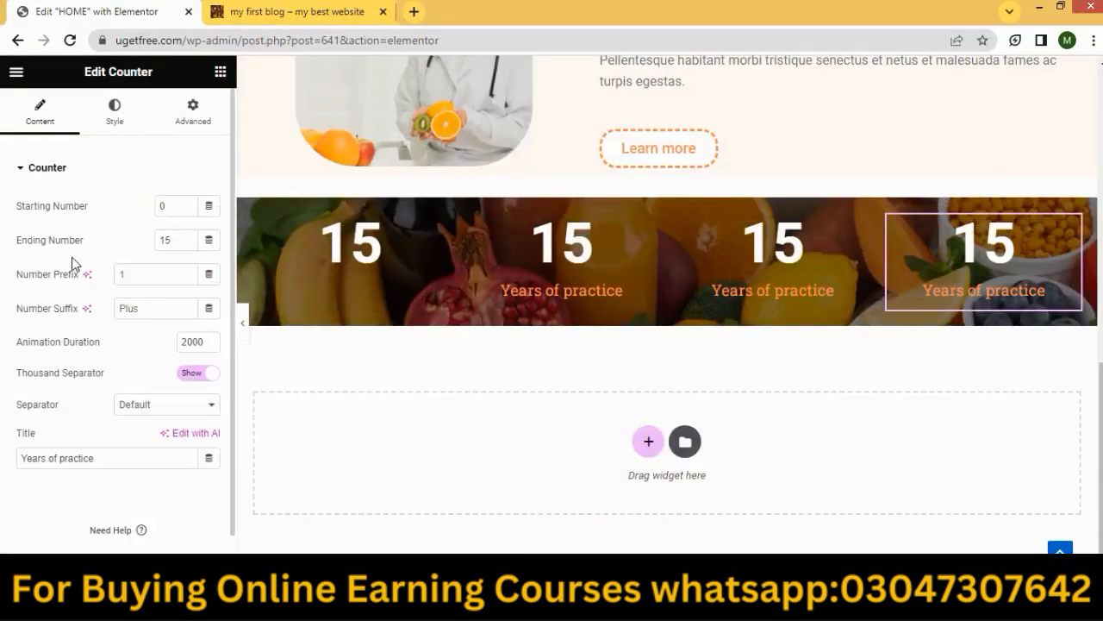
left_click(171, 240)
key("BackSpace")
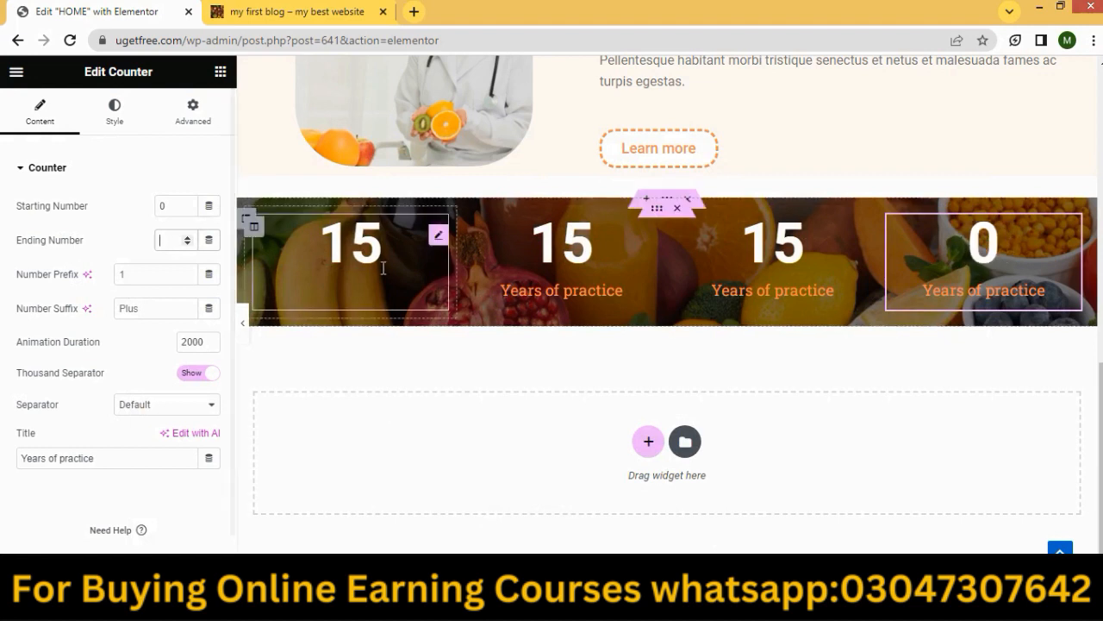
Set the second counter's ending number to 699 and its number suffix to "k+".
left_click(560, 274)
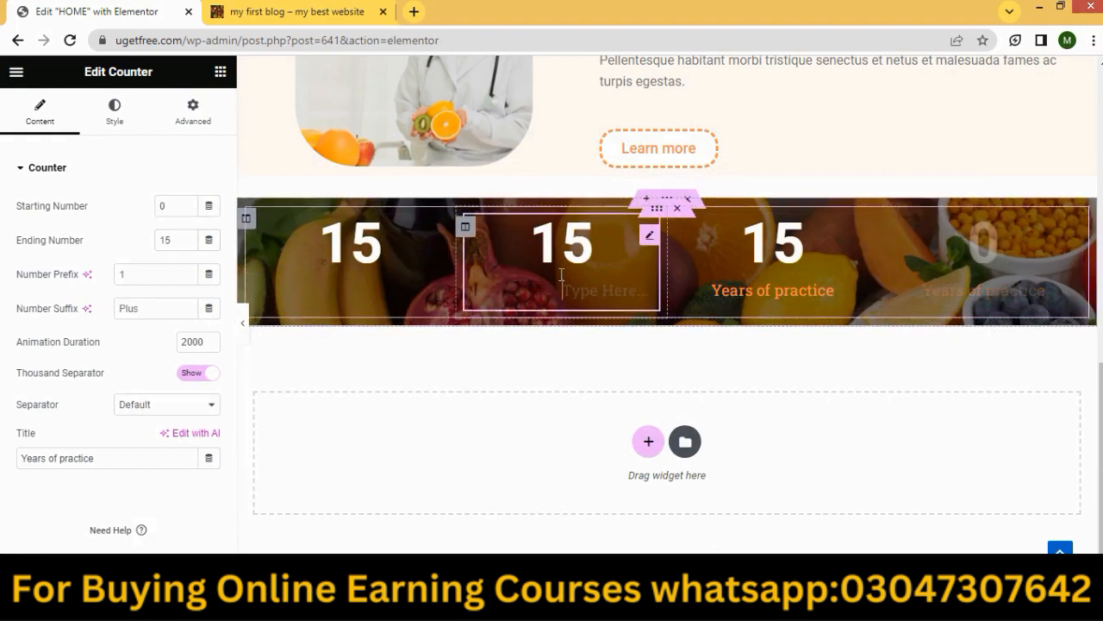
left_click(168, 233)
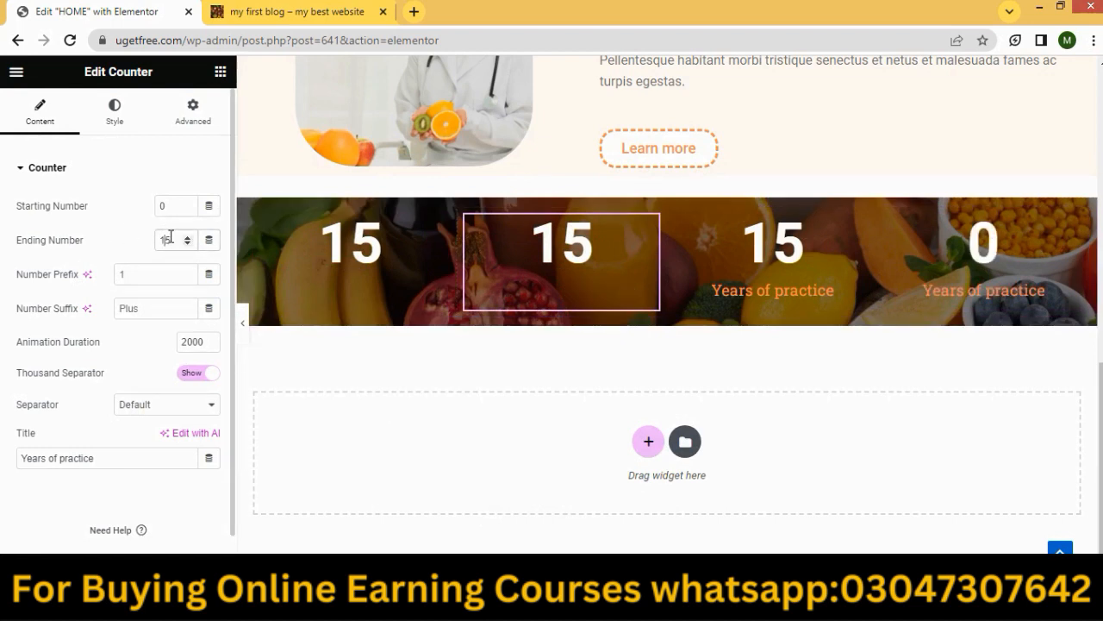
key("BackSpace")
key("BackSpace")
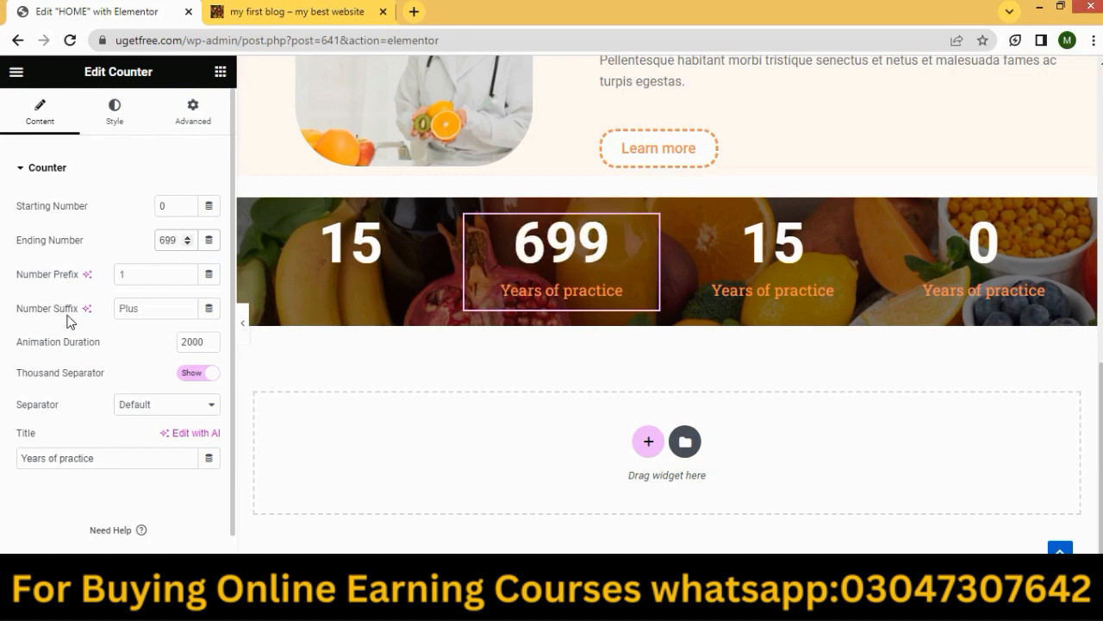
left_click(150, 311)
type("k")
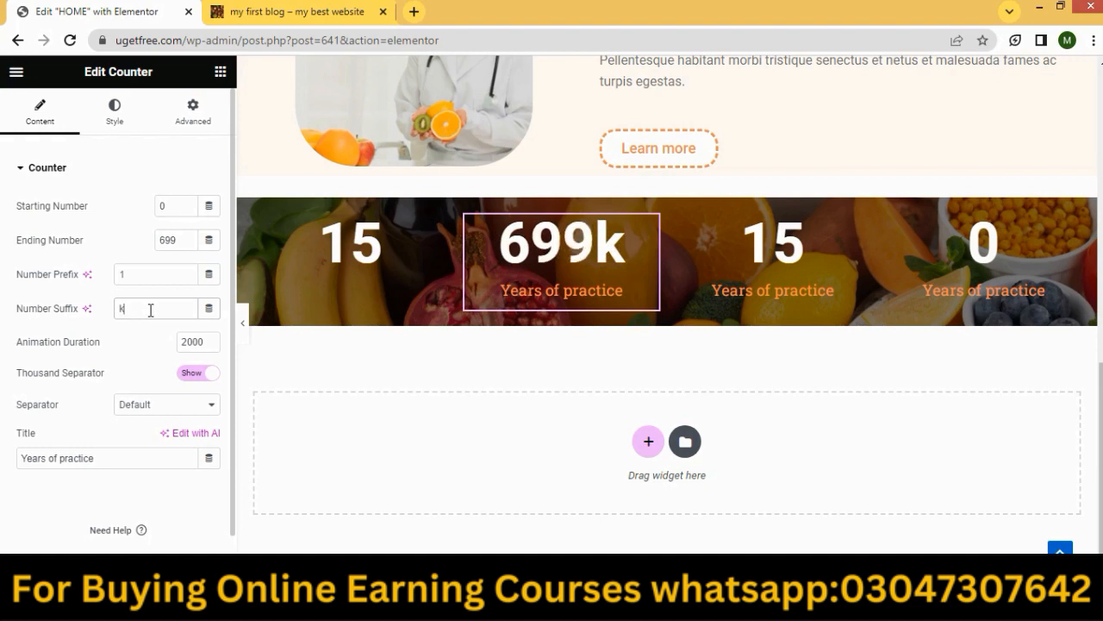
type("+")
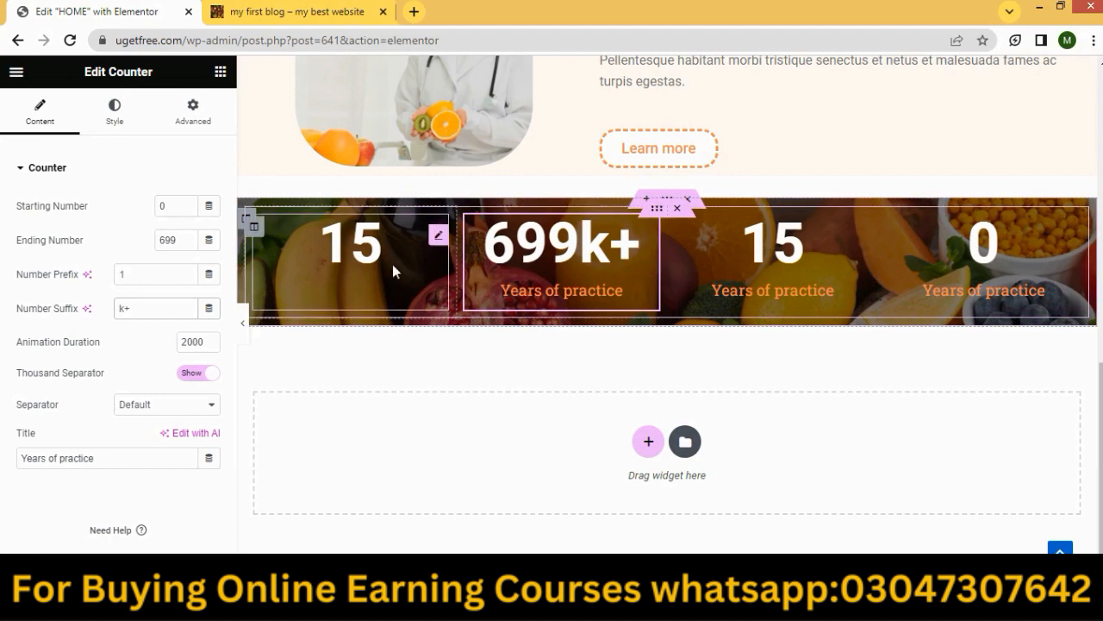
Clear the "Years of practice" titles of the third, fourth and first counters directly on the page.
left_click(831, 298)
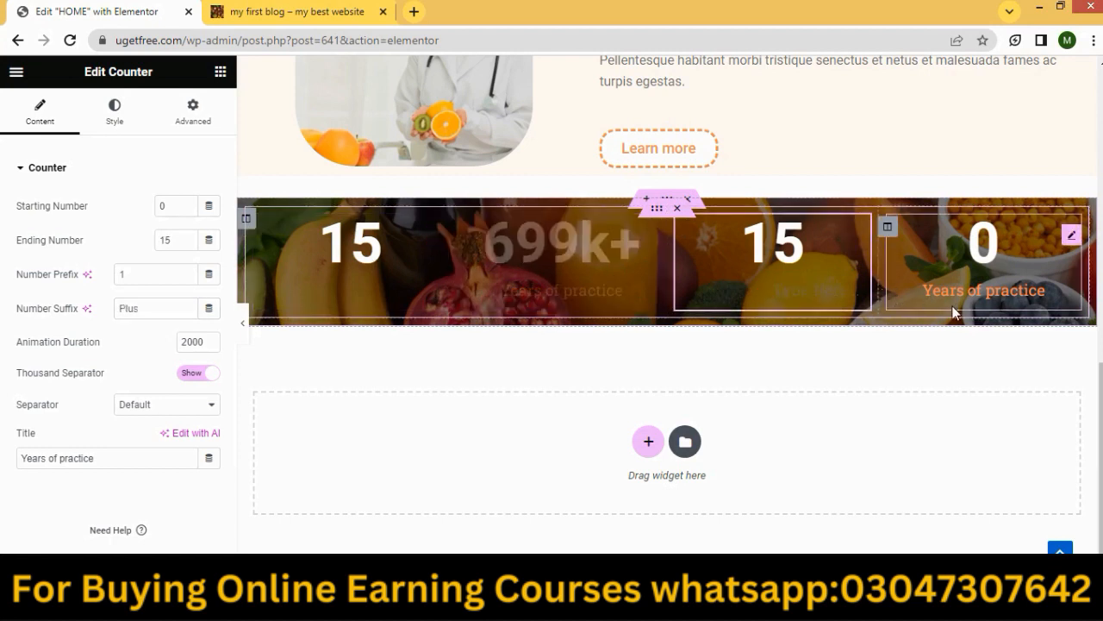
left_click(372, 289)
scroll(468, 325, "down", 1)
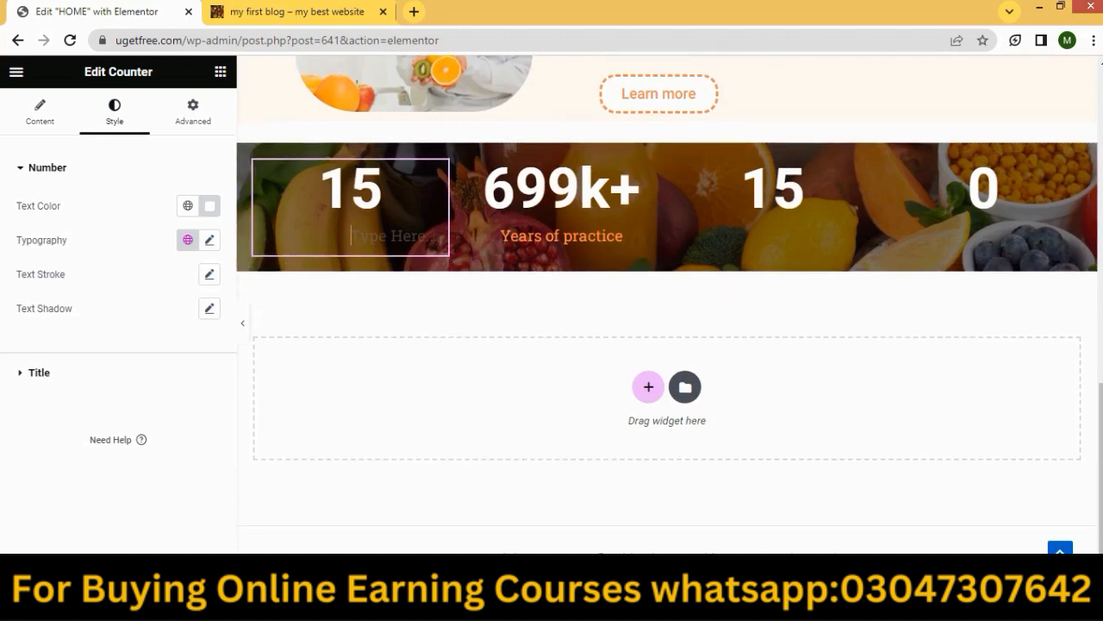
Switch to the Nutritionist demo in Firefox and examine the Guaranteed Results section's heading, divider, paragraph and feature list.
mouse_move(519, 608)
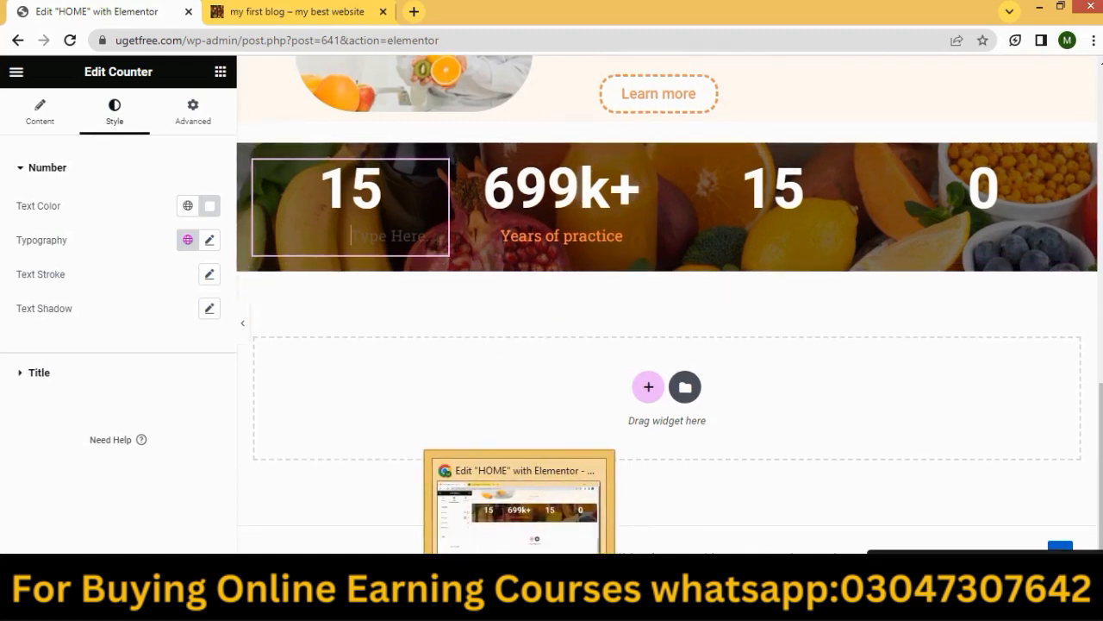
left_click(564, 608)
scroll(541, 344, "down", 3)
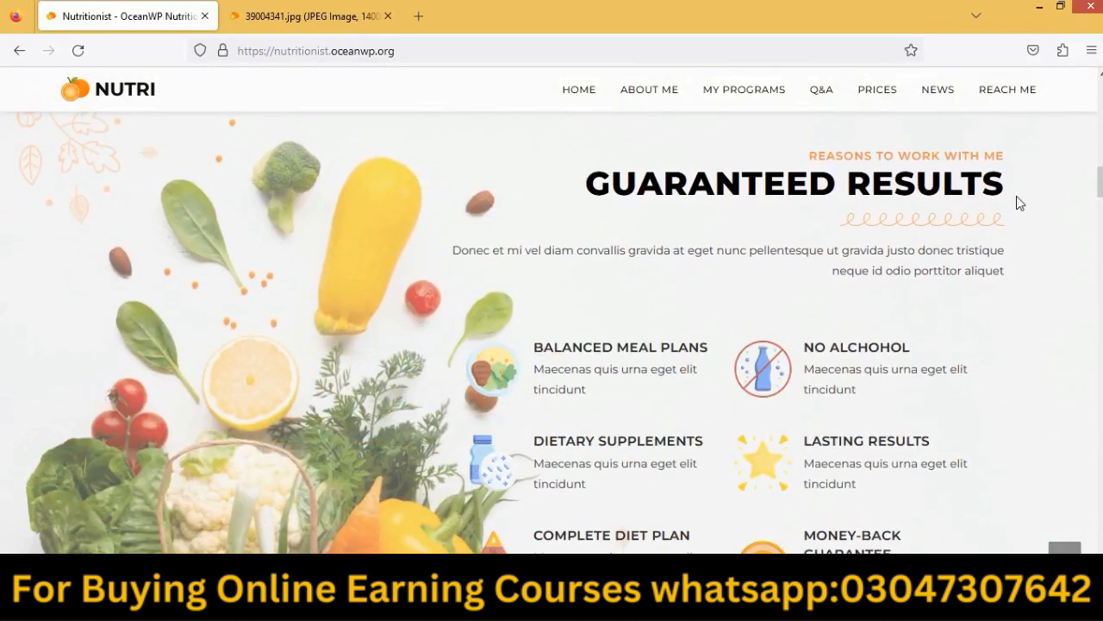
scroll(306, 317, "down", 3)
scroll(271, 288, "up", 3)
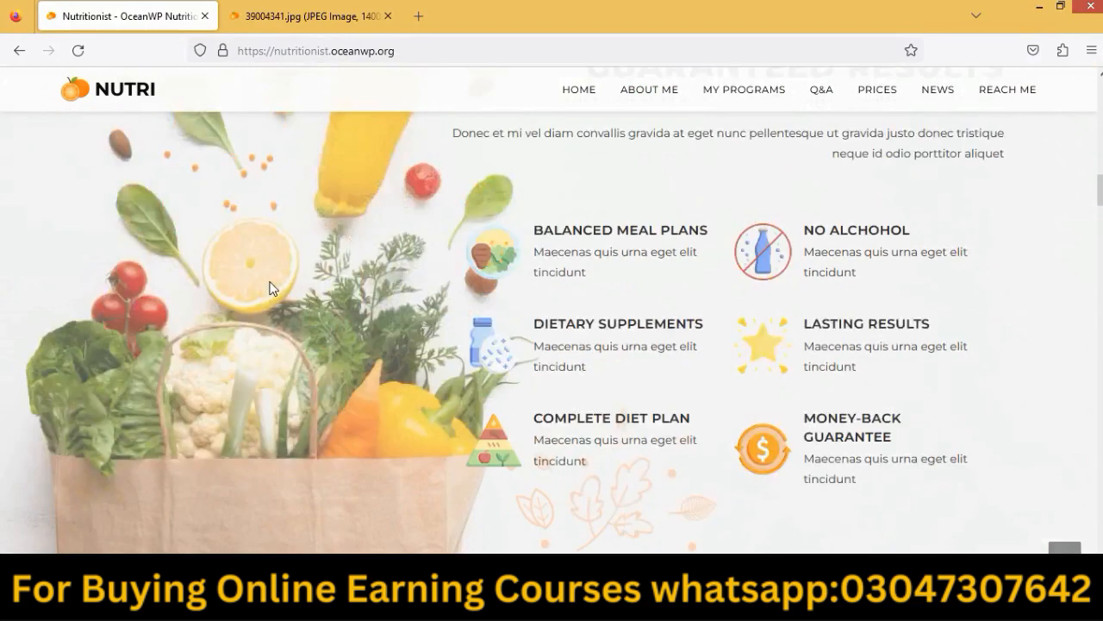
scroll(636, 218, "down", 2)
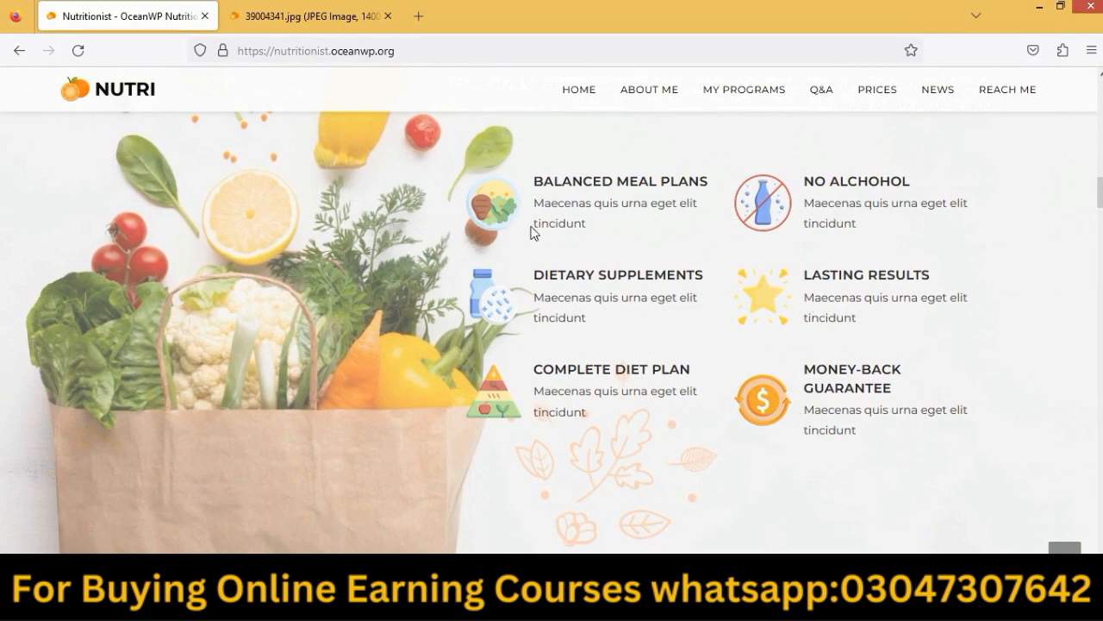
scroll(595, 290, "up", 3)
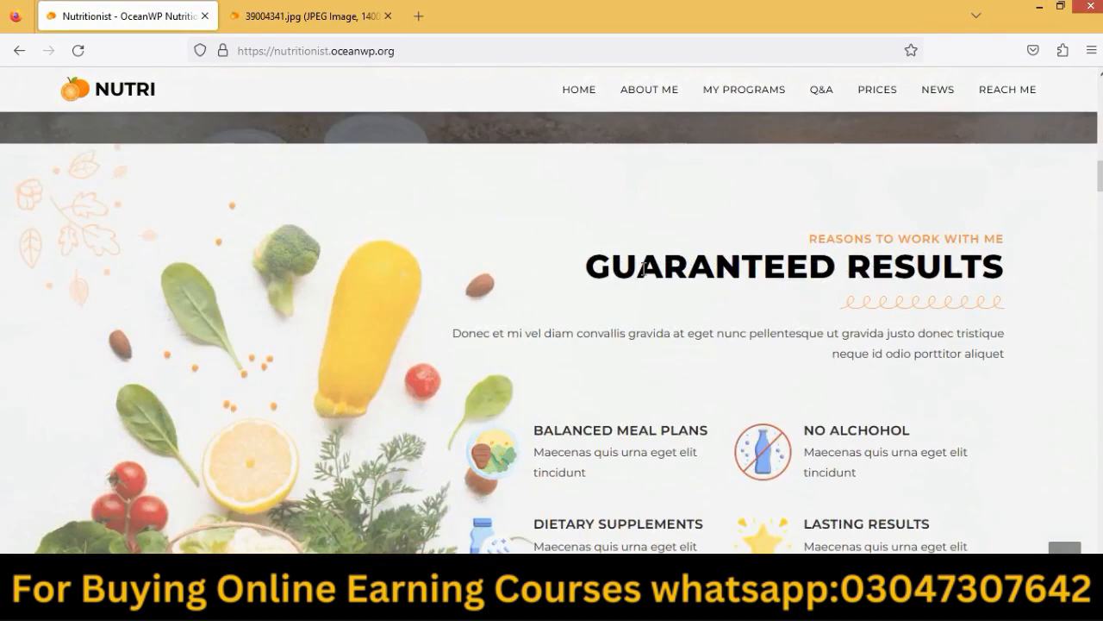
left_click_drag(643, 268, 982, 230)
left_click(844, 312)
left_click_drag(542, 333, 452, 333)
left_click(840, 333, "shift")
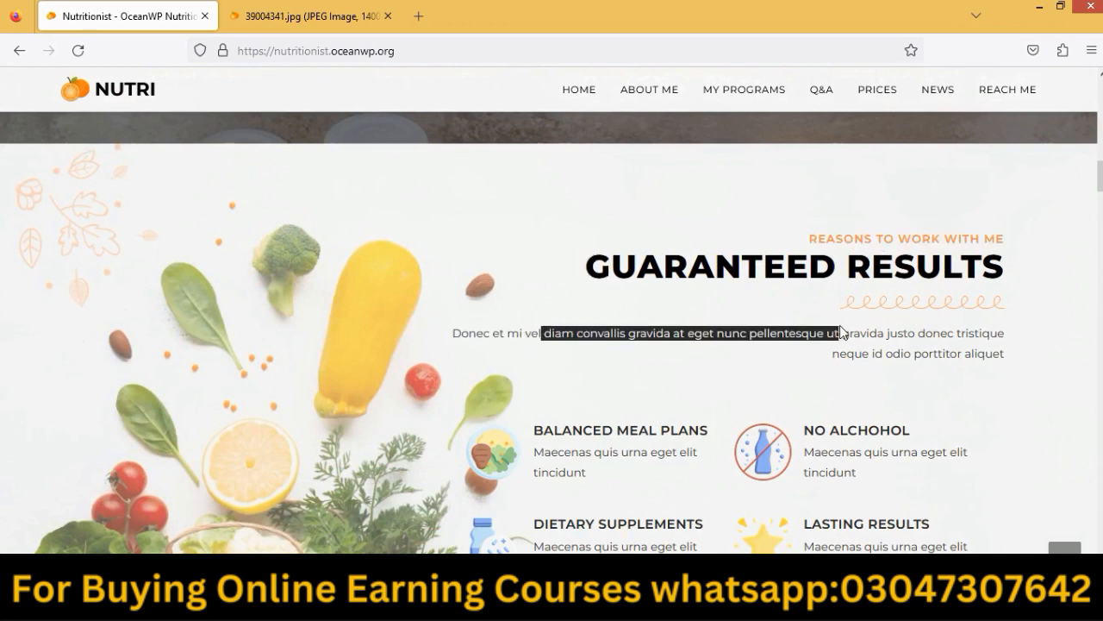
scroll(841, 332, "down", 2)
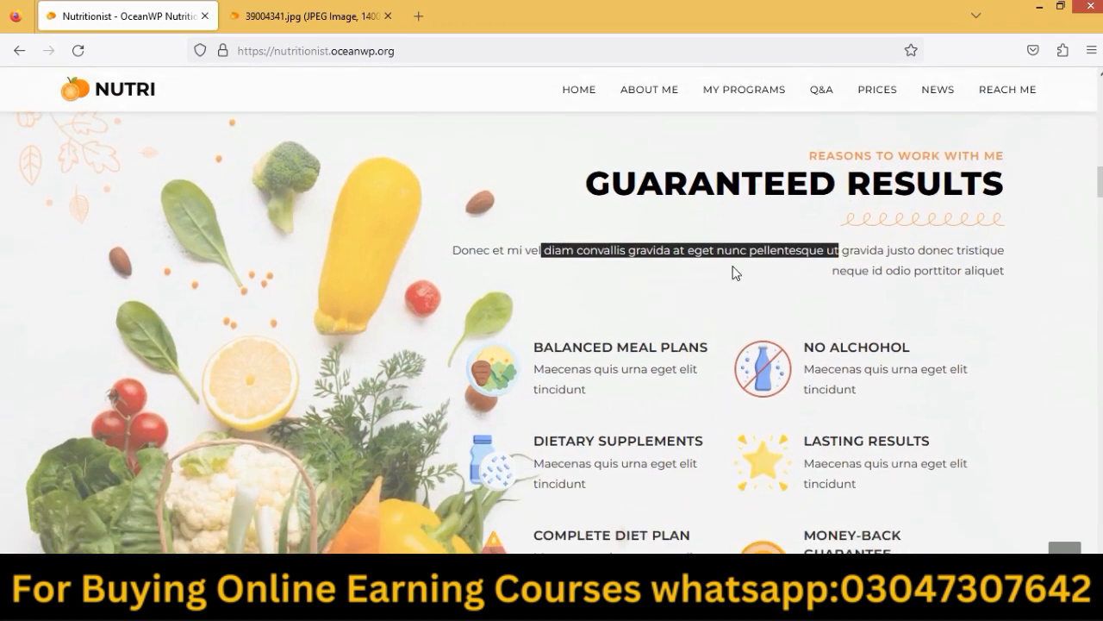
Examine the layout of the demo's Nutrition Programs cards and the image-and-text program sections below them.
scroll(681, 327, "down", 10)
scroll(681, 328, "down", 12)
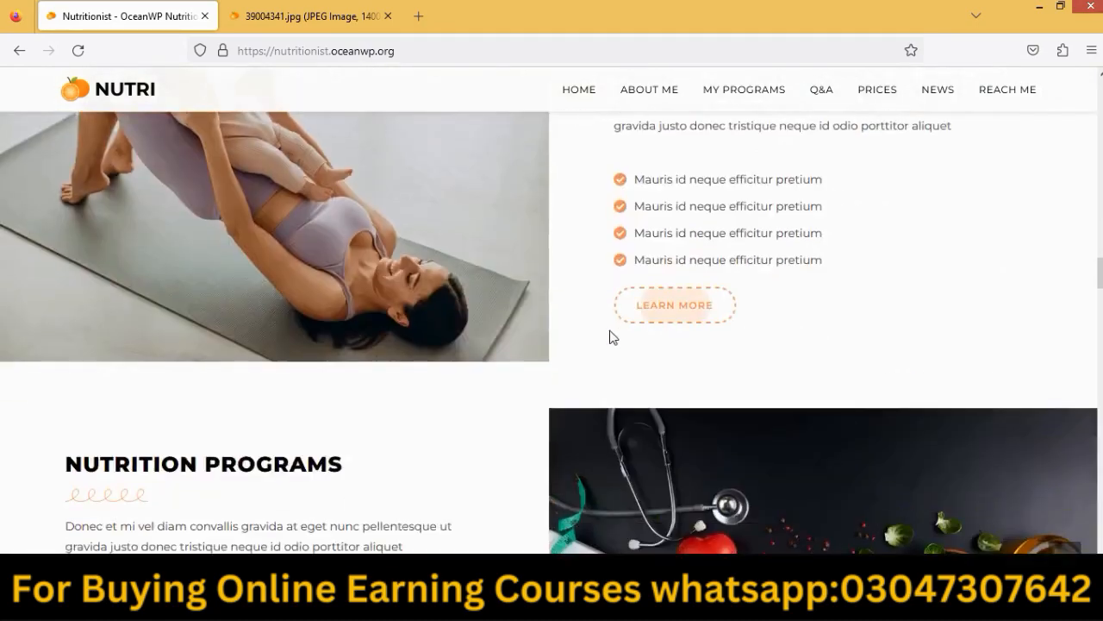
scroll(687, 319, "up", 12)
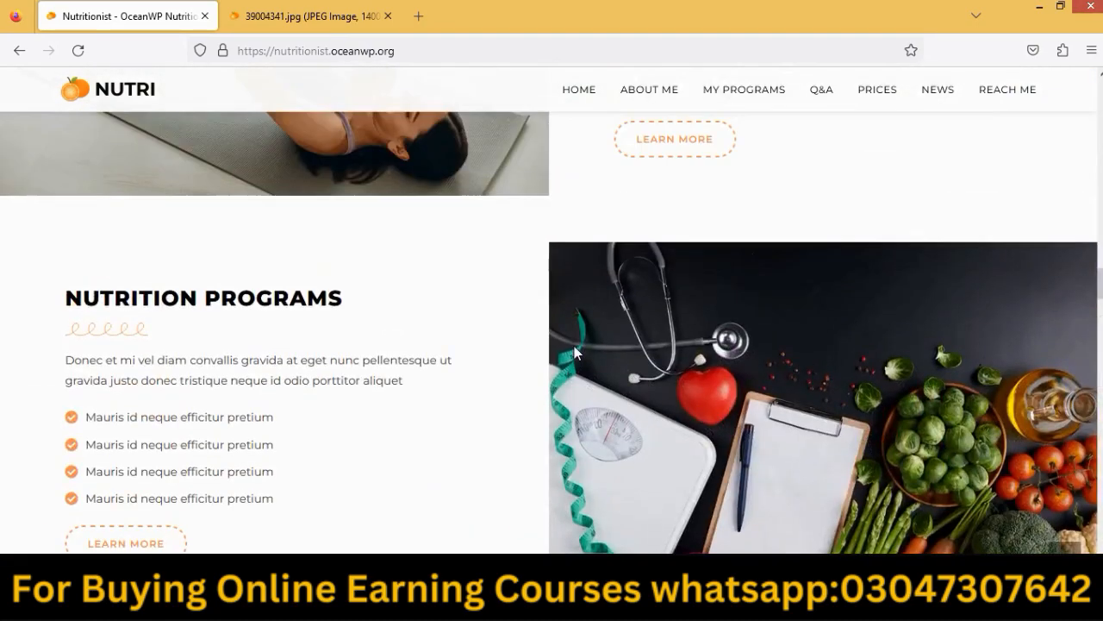
scroll(565, 353, "up", 2)
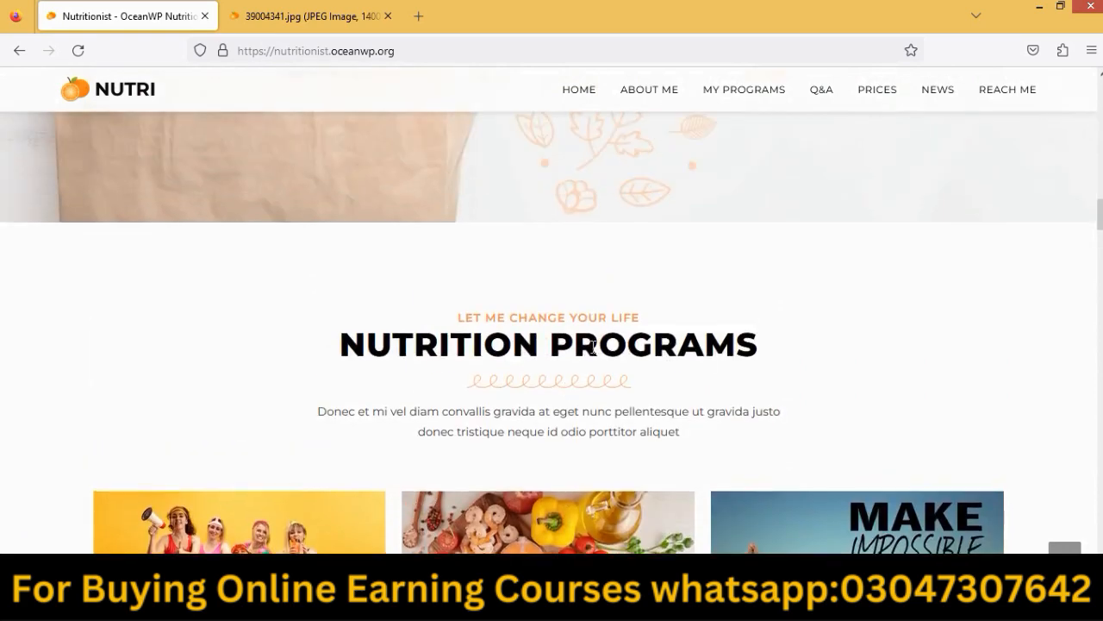
scroll(591, 344, "down", 3)
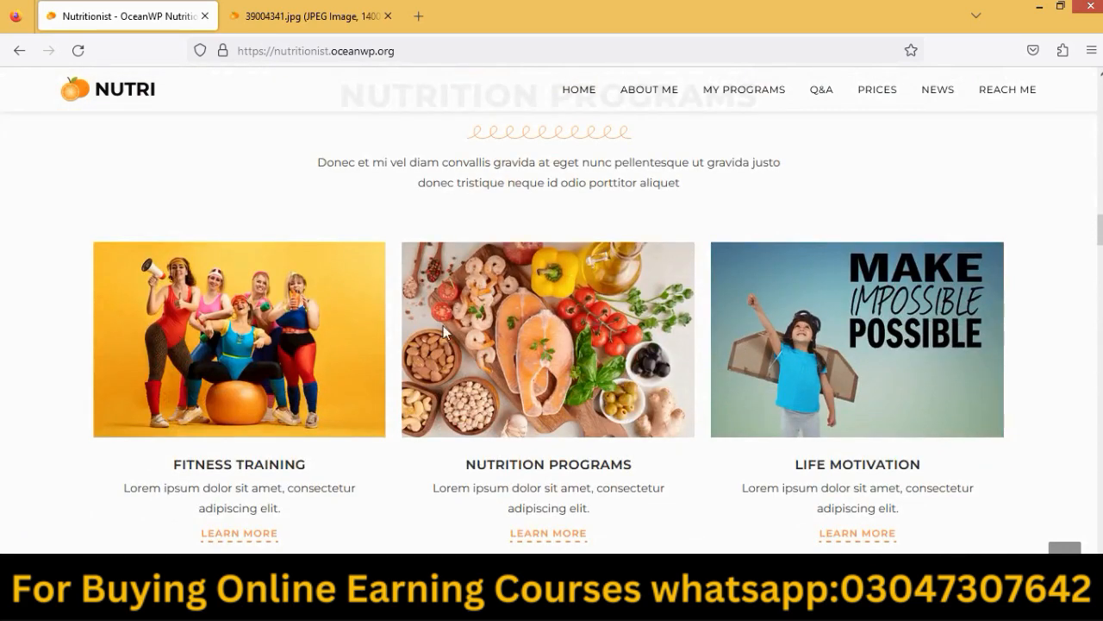
scroll(758, 345, "down", 4)
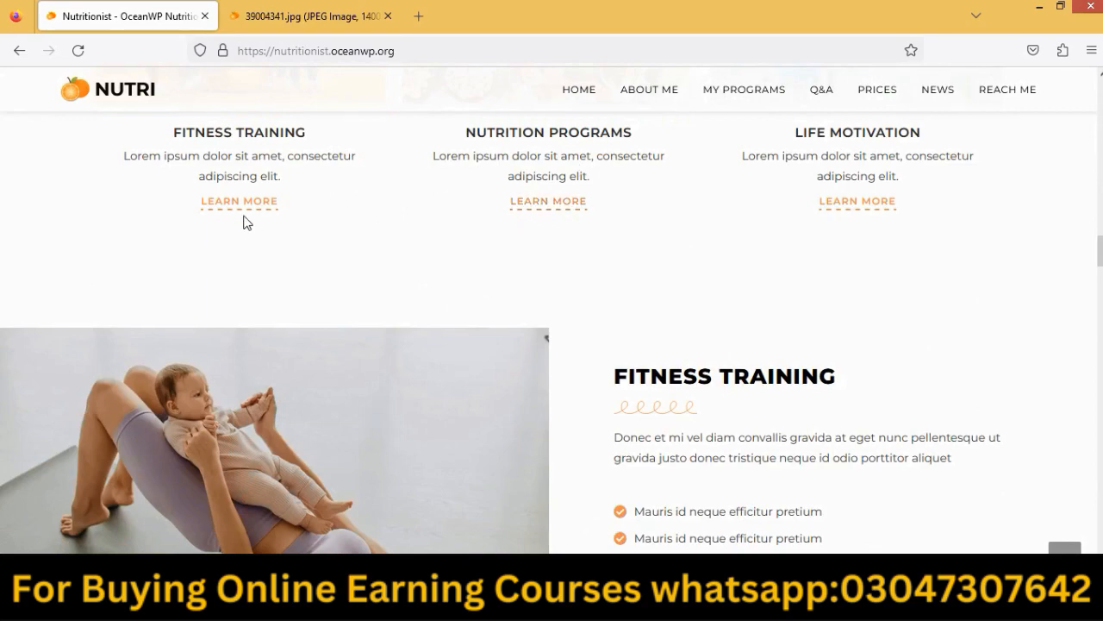
scroll(342, 258, "down", 3)
scroll(840, 442, "down", 3)
scroll(843, 443, "up", 20)
Review the demo's Guaranteed Results and statistics sections, including the spacing around the counters.
scroll(836, 427, "down", 13)
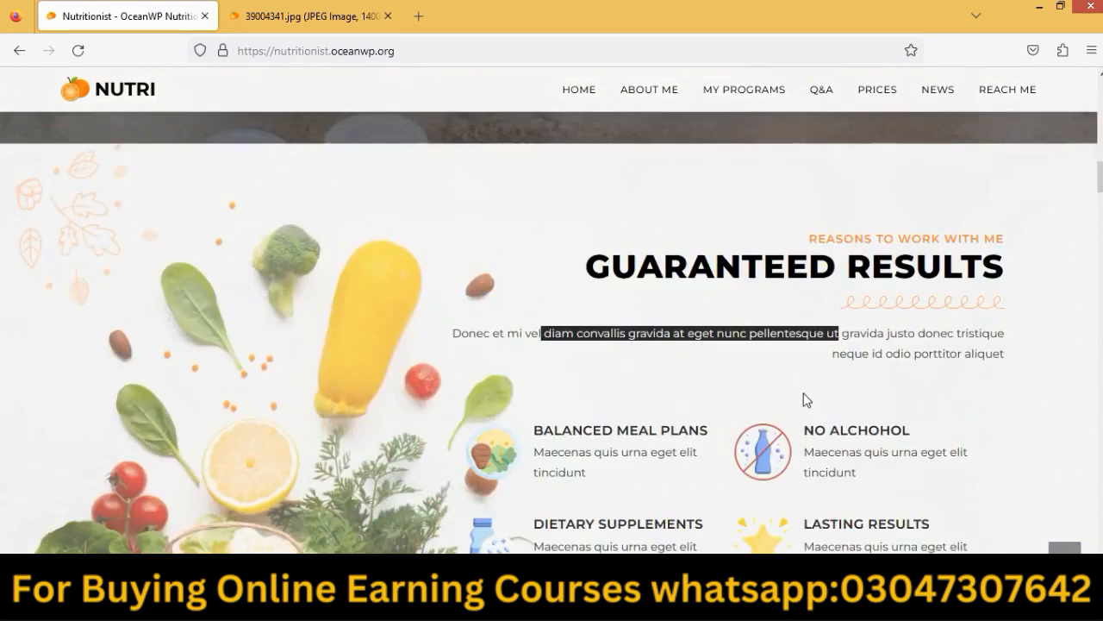
scroll(778, 362, "up", 3)
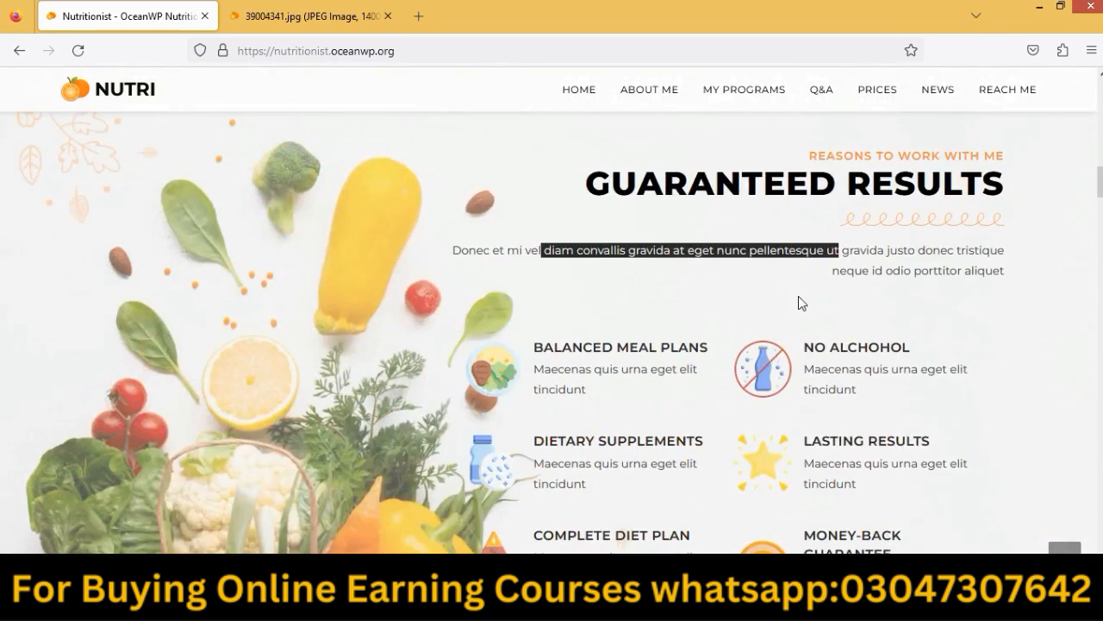
left_click(1002, 353)
scroll(1003, 354, "up", 2)
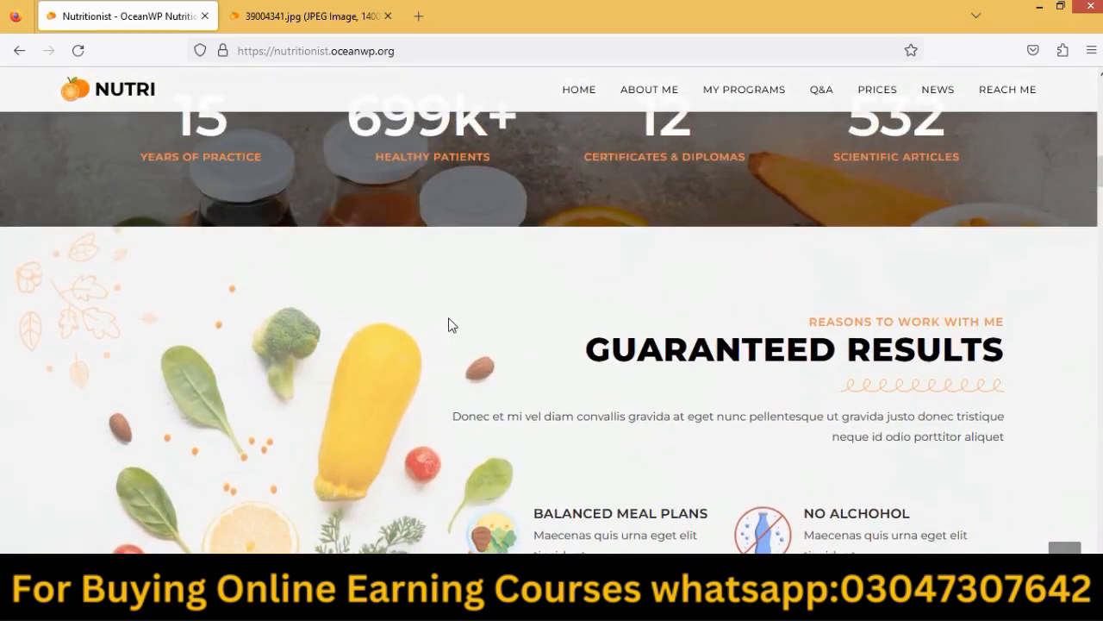
scroll(450, 322, "up", 1)
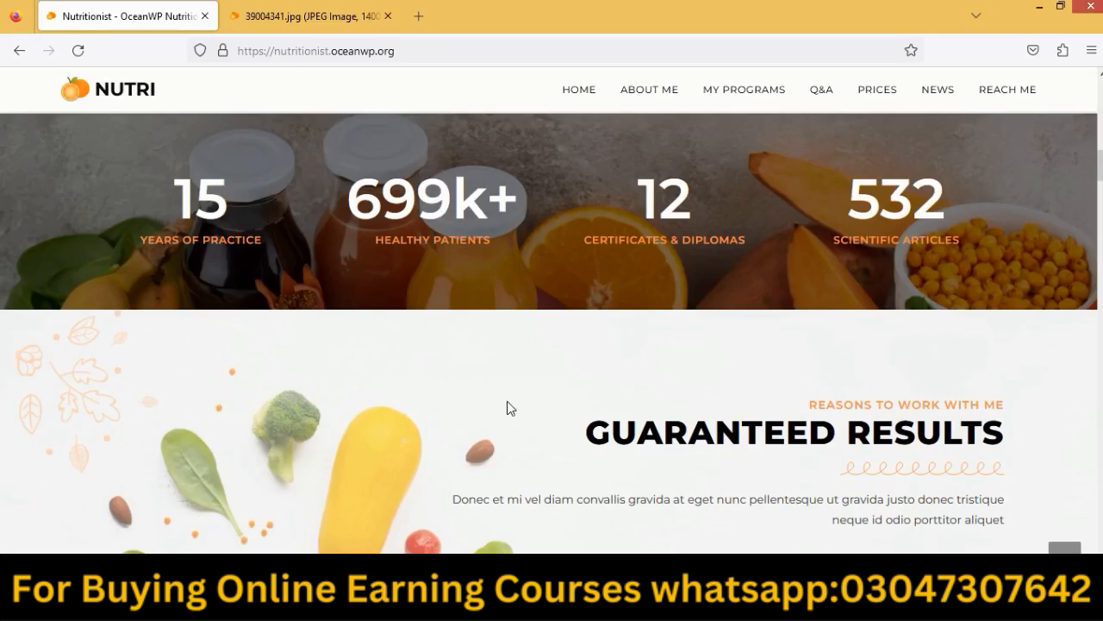
scroll(476, 320, "up", 3)
scroll(480, 345, "down", 1)
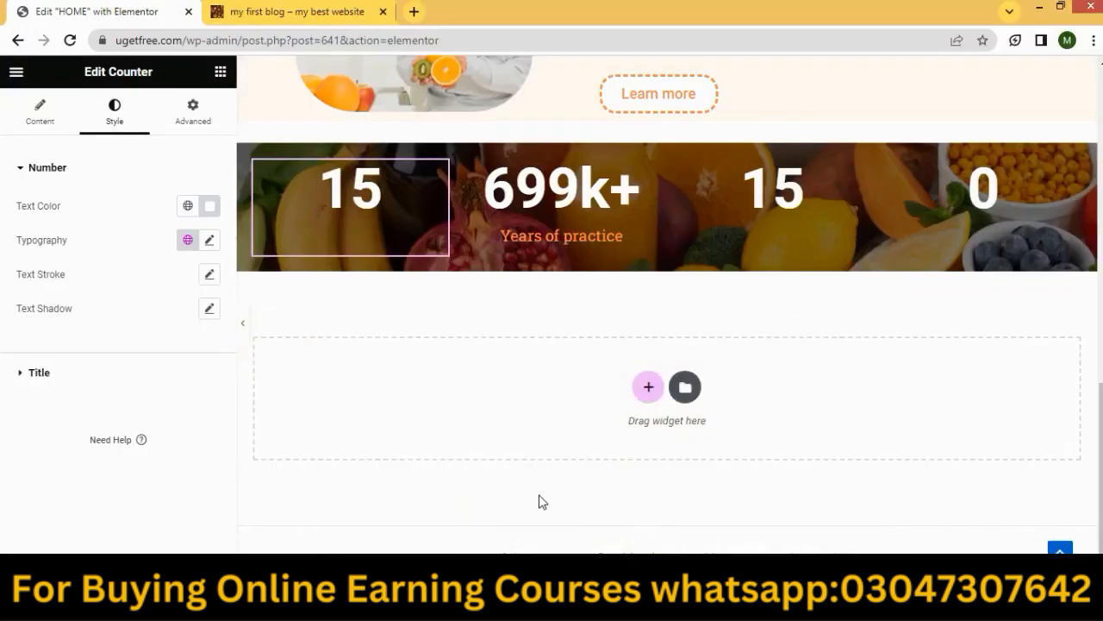
In the Elementor editor, set the statistics section's top and bottom padding to 50 px each.
scroll(494, 392, "up", 1)
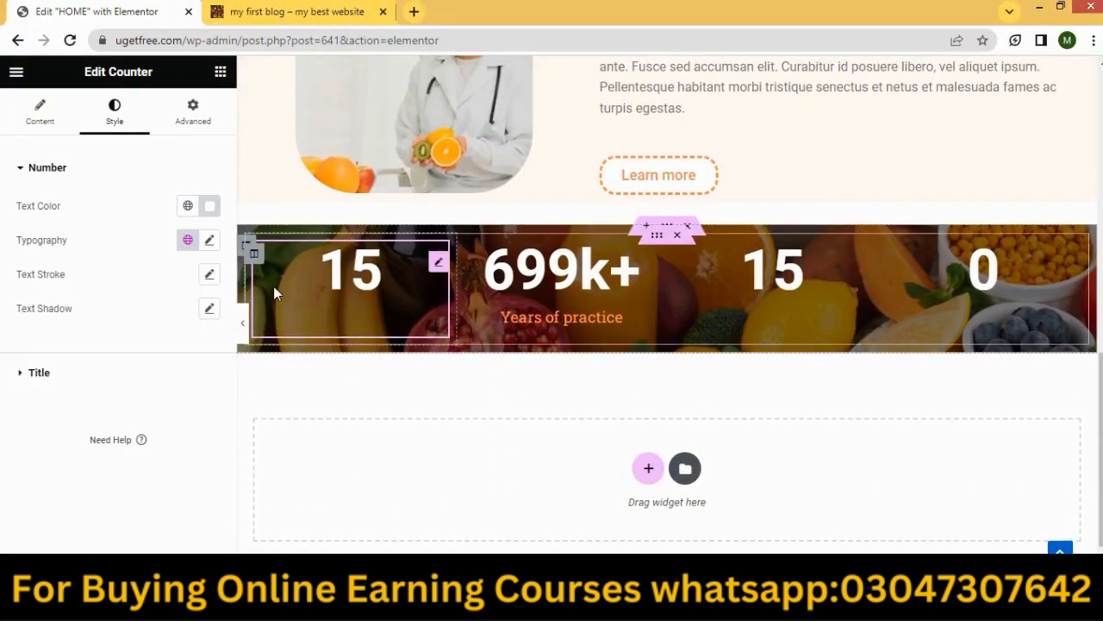
left_click(668, 229)
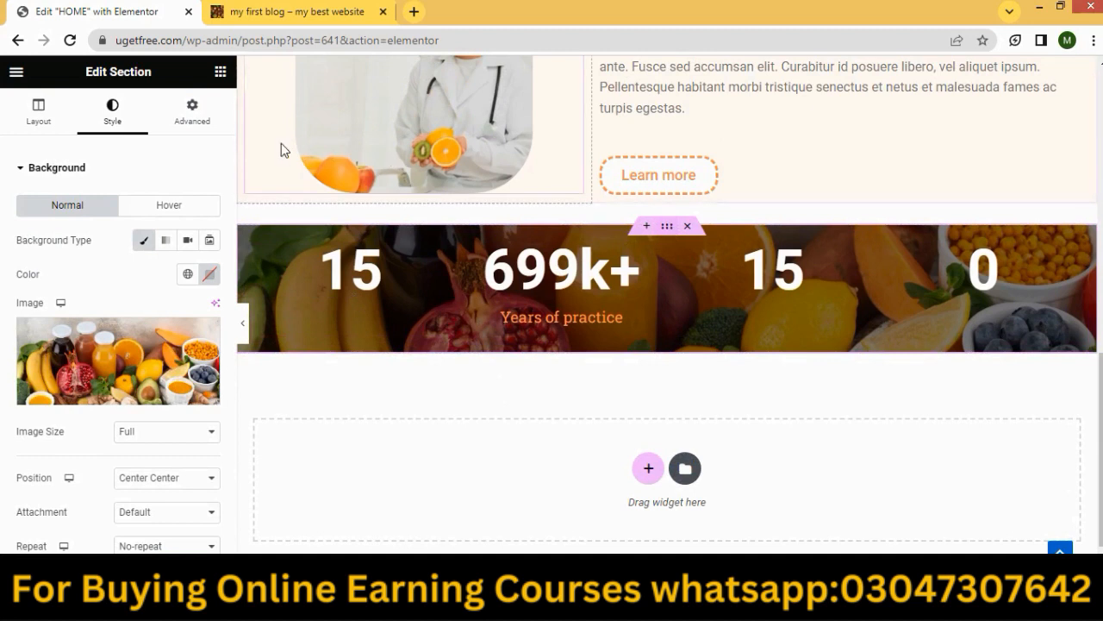
left_click(202, 125)
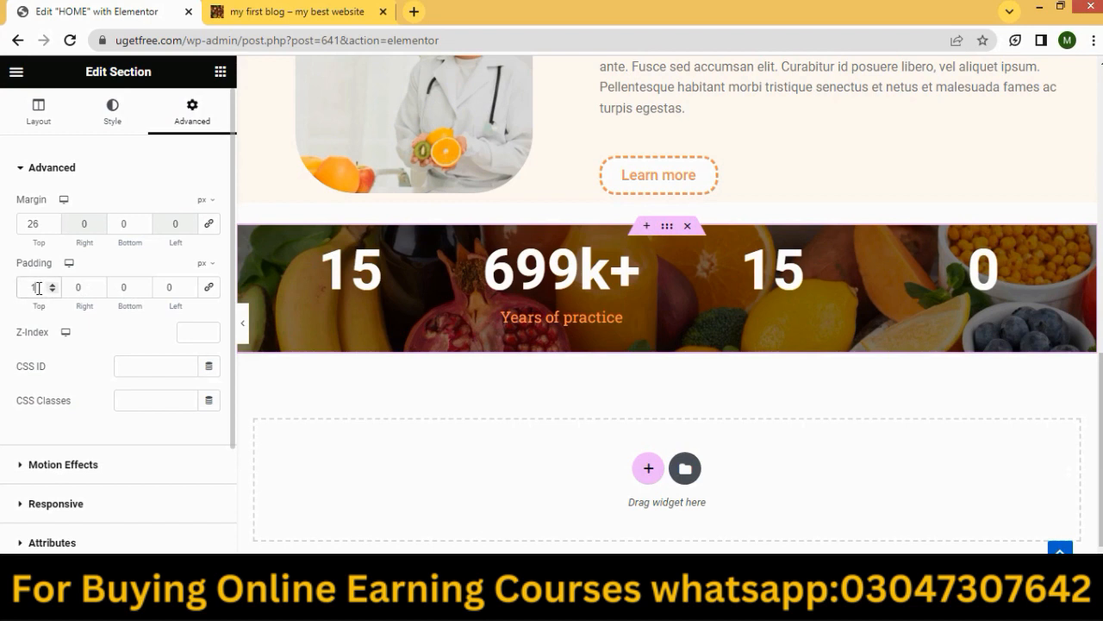
scroll(37, 289, "down", 1)
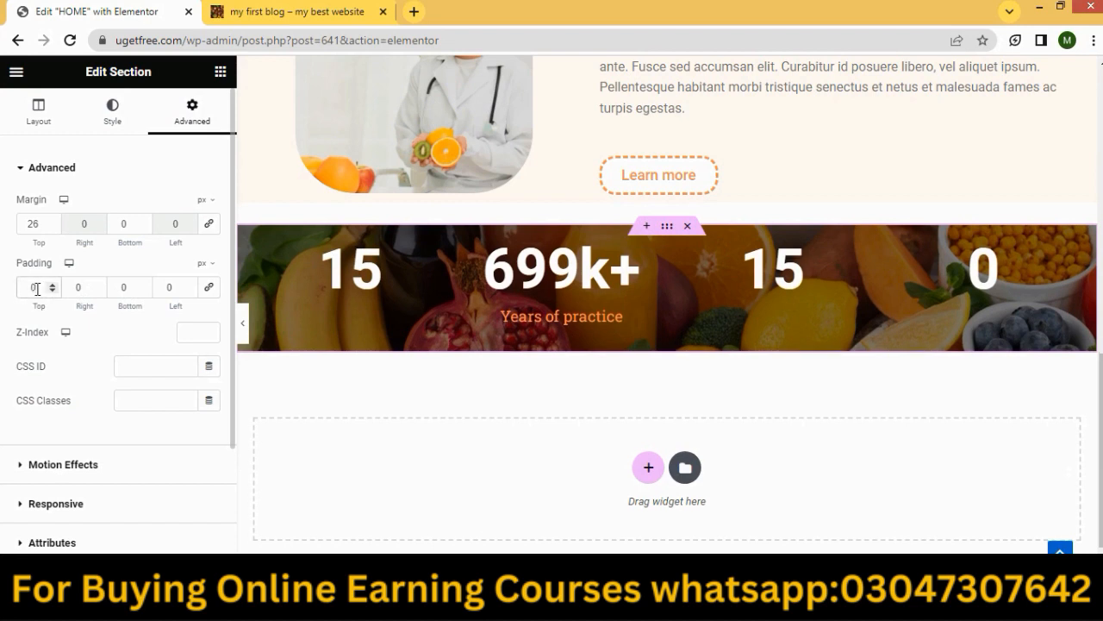
type("50")
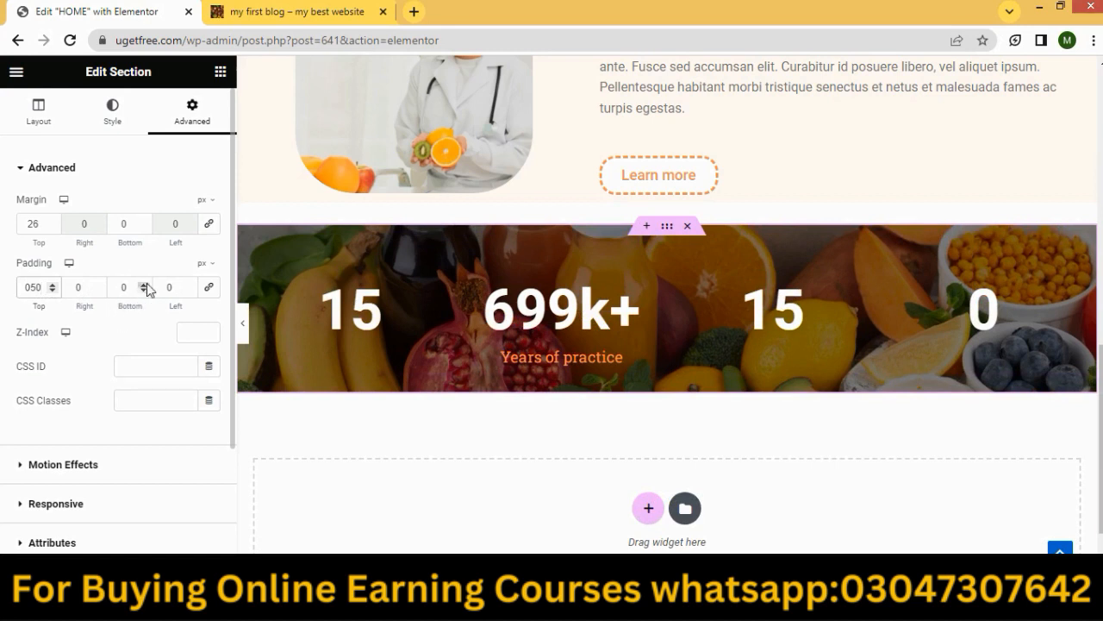
left_click(128, 286)
type("50")
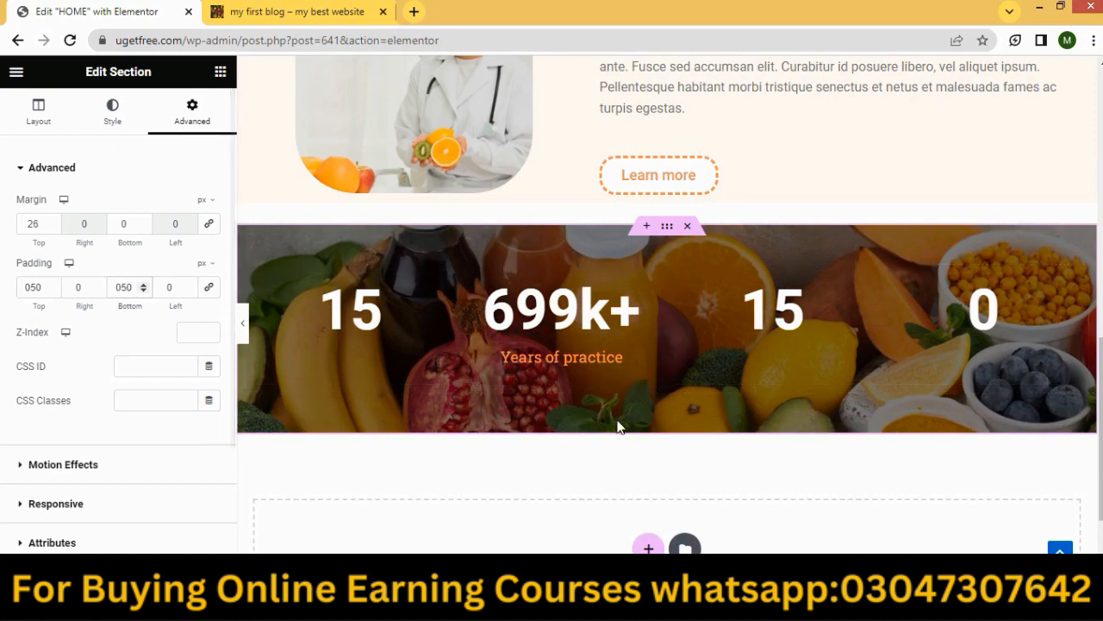
Compare how the statistics section's background image behaves while scrolling on the Firefox demo and in the Elementor editor.
scroll(639, 377, "down", 2)
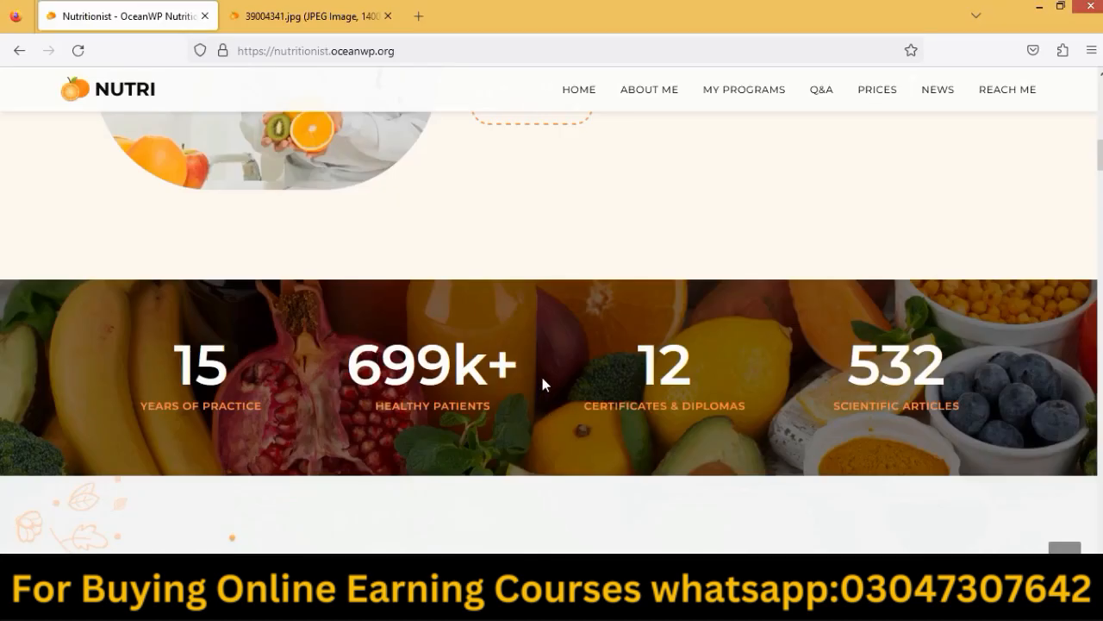
scroll(540, 372, "down", 4)
scroll(542, 379, "up", 4)
scroll(542, 379, "down", 1)
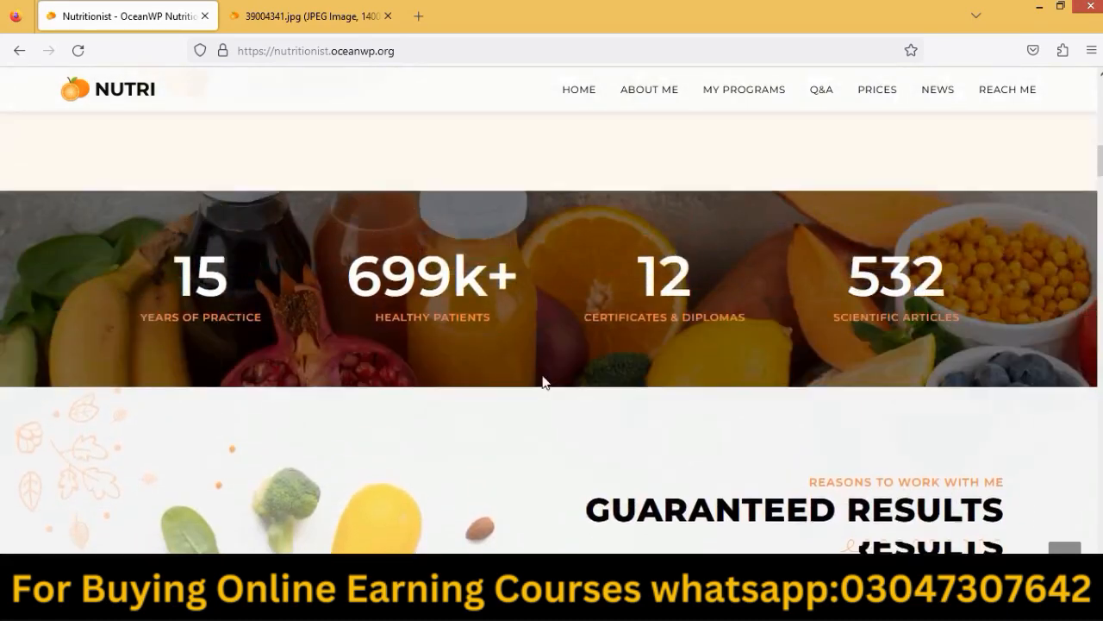
scroll(542, 379, "down", 1)
scroll(542, 379, "down", 3)
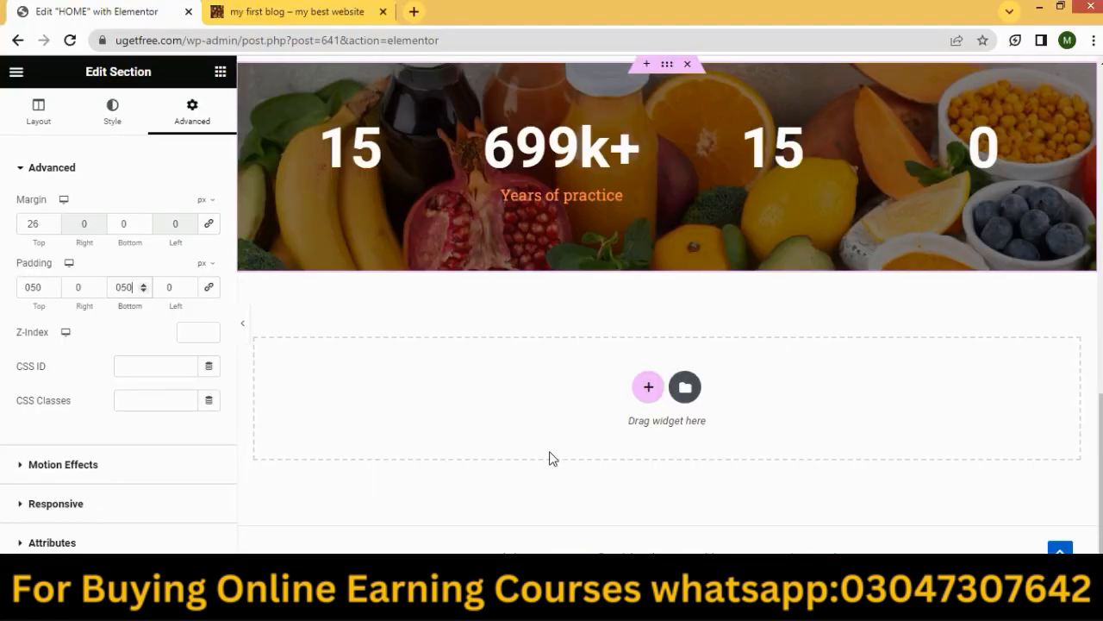
scroll(551, 456, "up", 3)
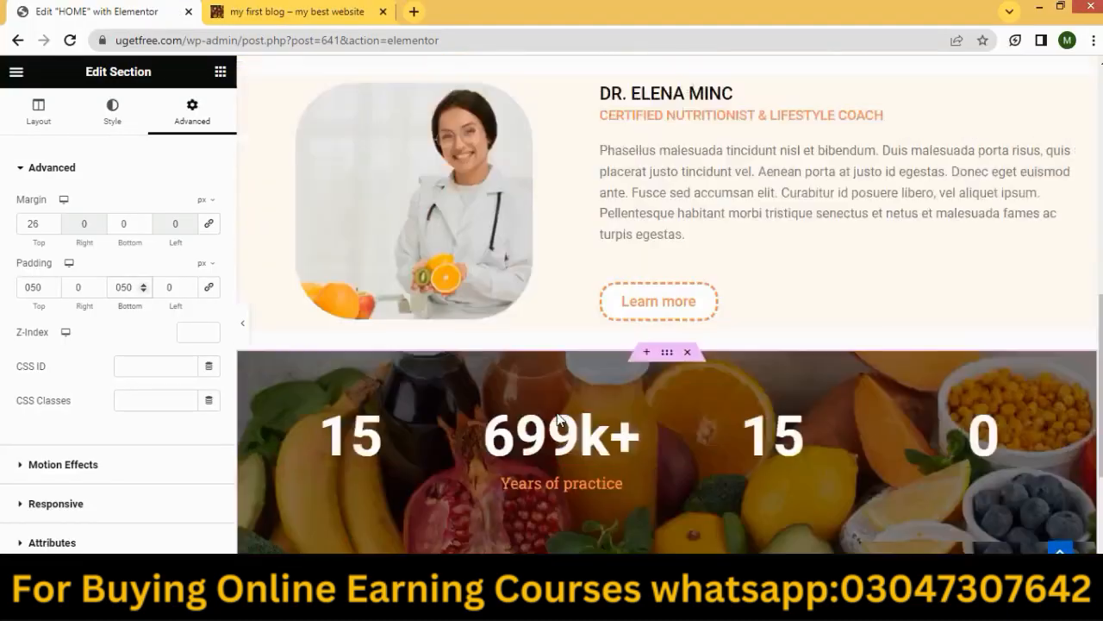
scroll(556, 418, "down", 3)
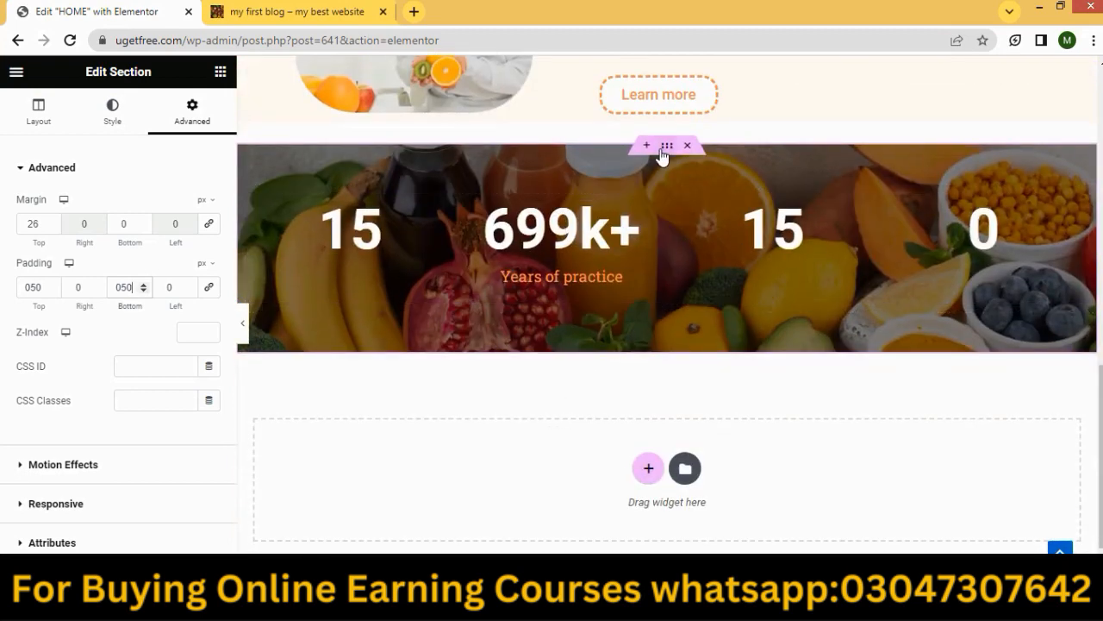
Set the statistics section's background image attachment to Fixed.
left_click(110, 118)
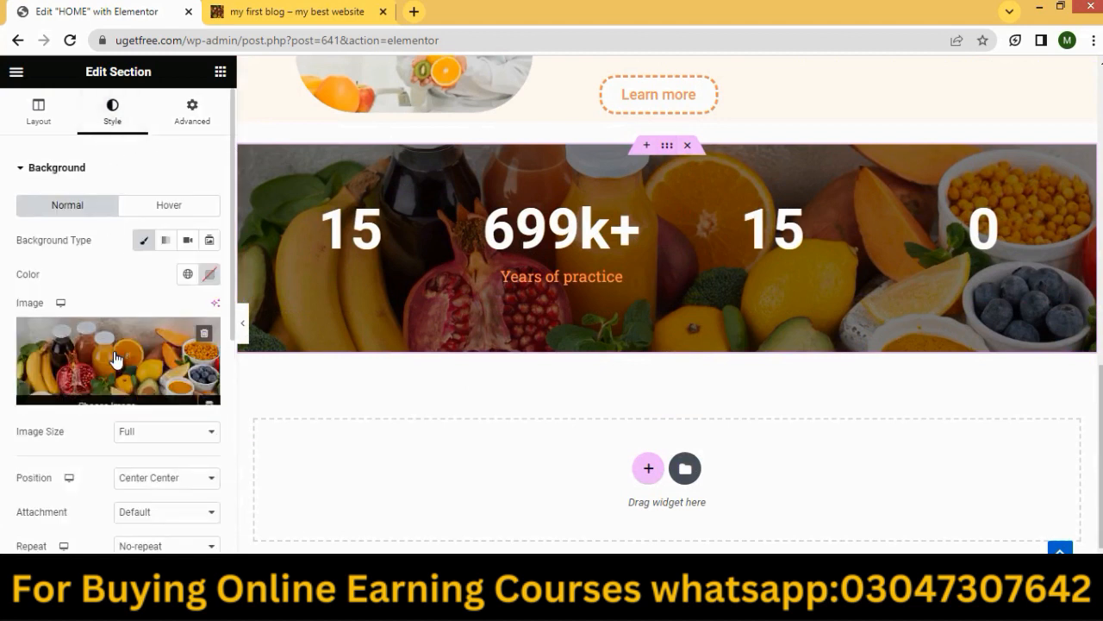
scroll(115, 362, "down", 3)
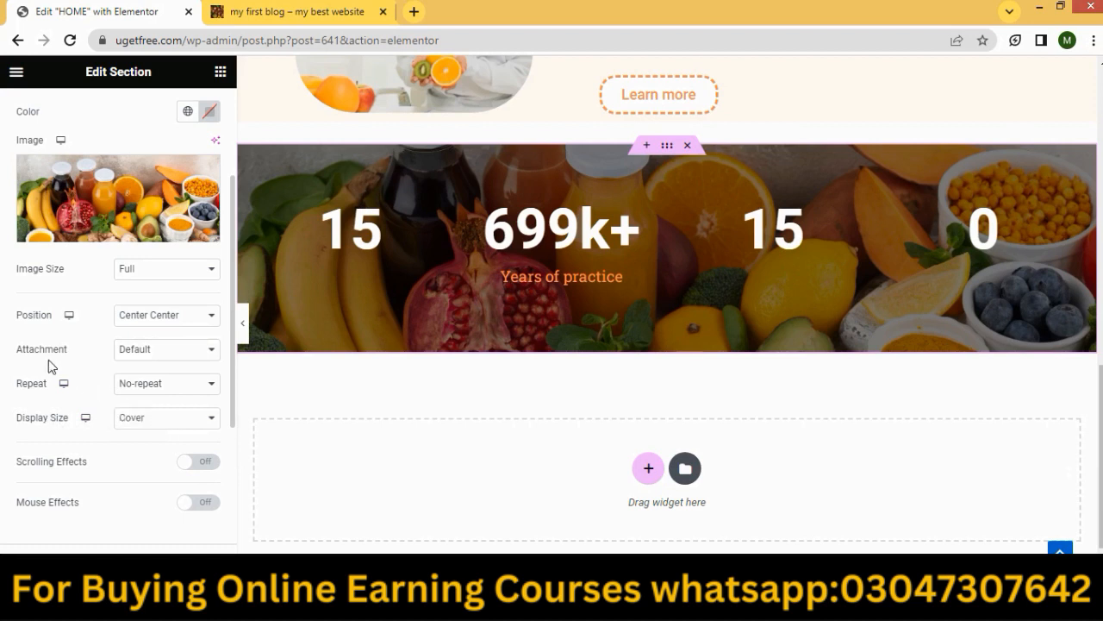
left_click(151, 354)
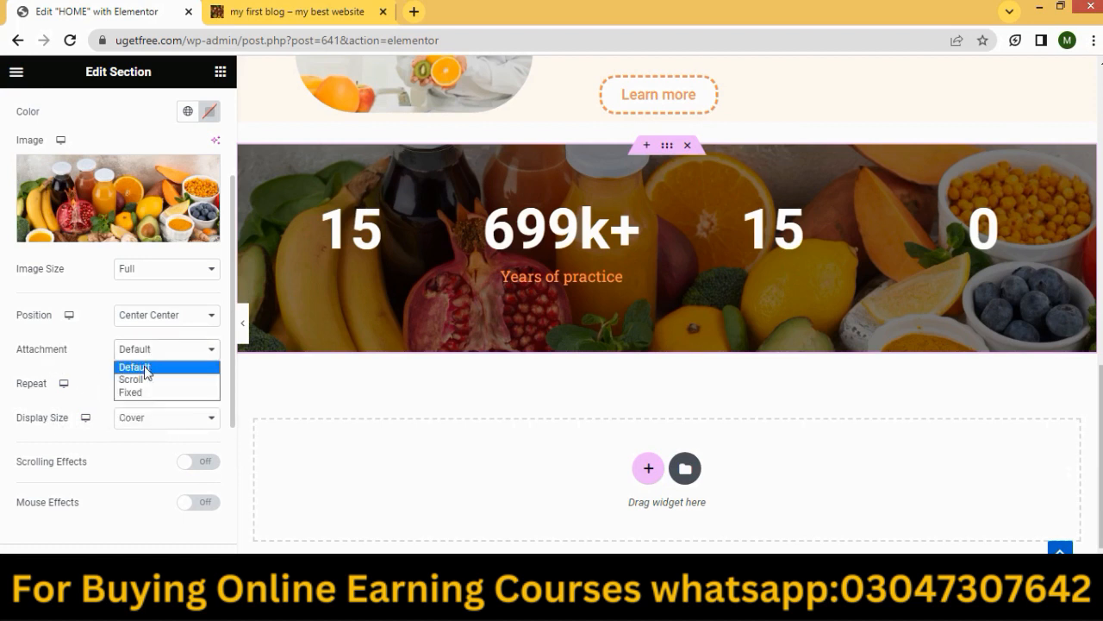
left_click(142, 394)
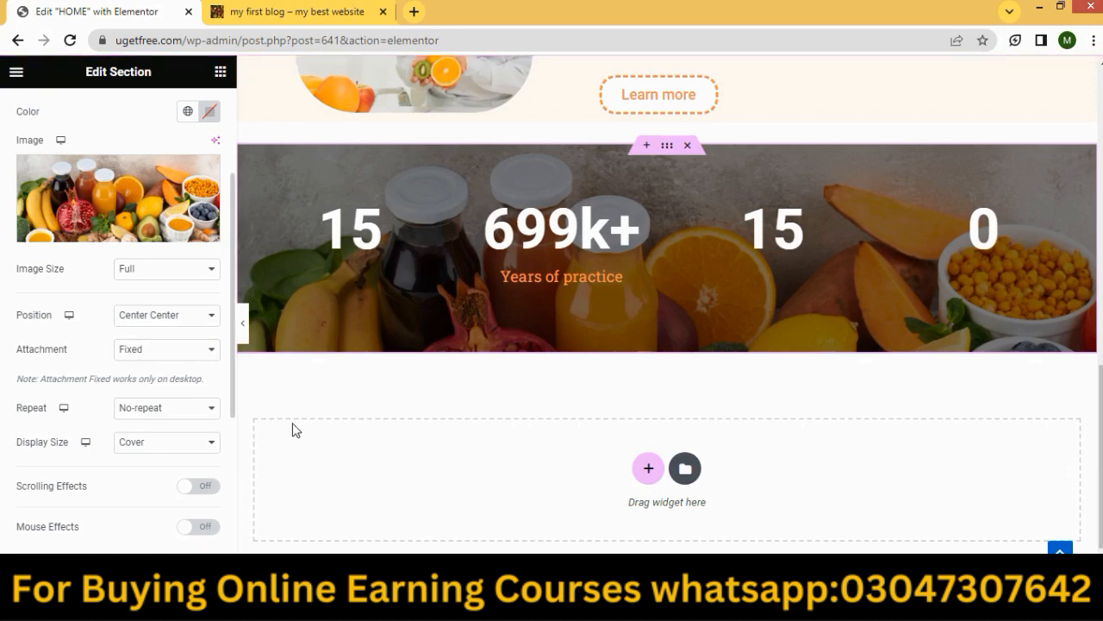
mouse_move(569, 603)
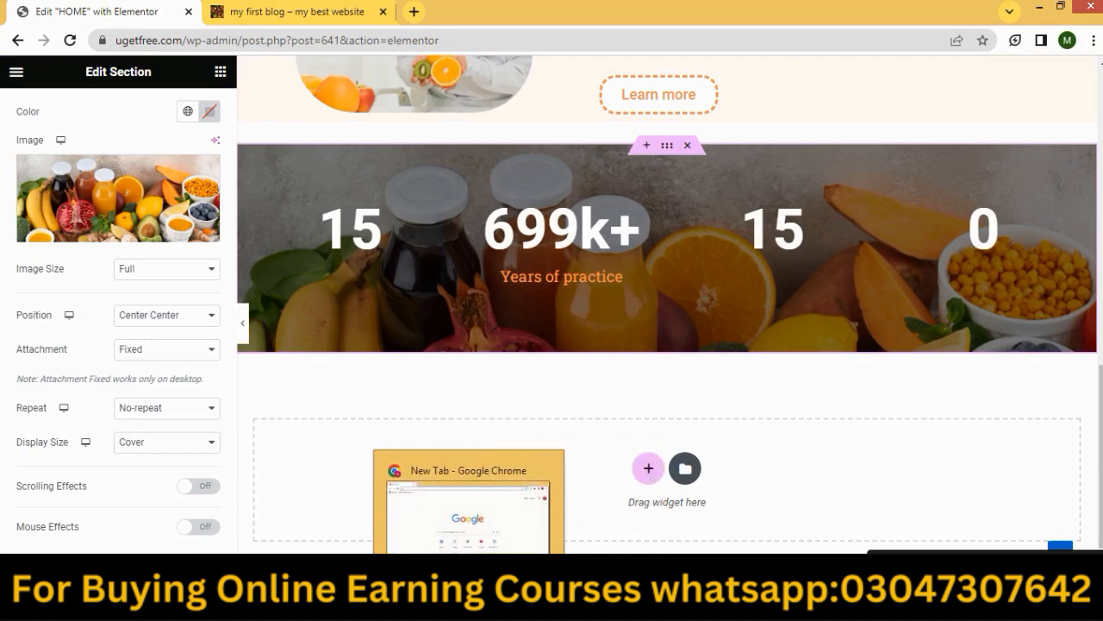
Reload the live ugetfree.com home page in Chrome and examine the statistics section's fixed background and the spacing between sections while scrolling.
left_click(519, 604)
left_click(519, 603)
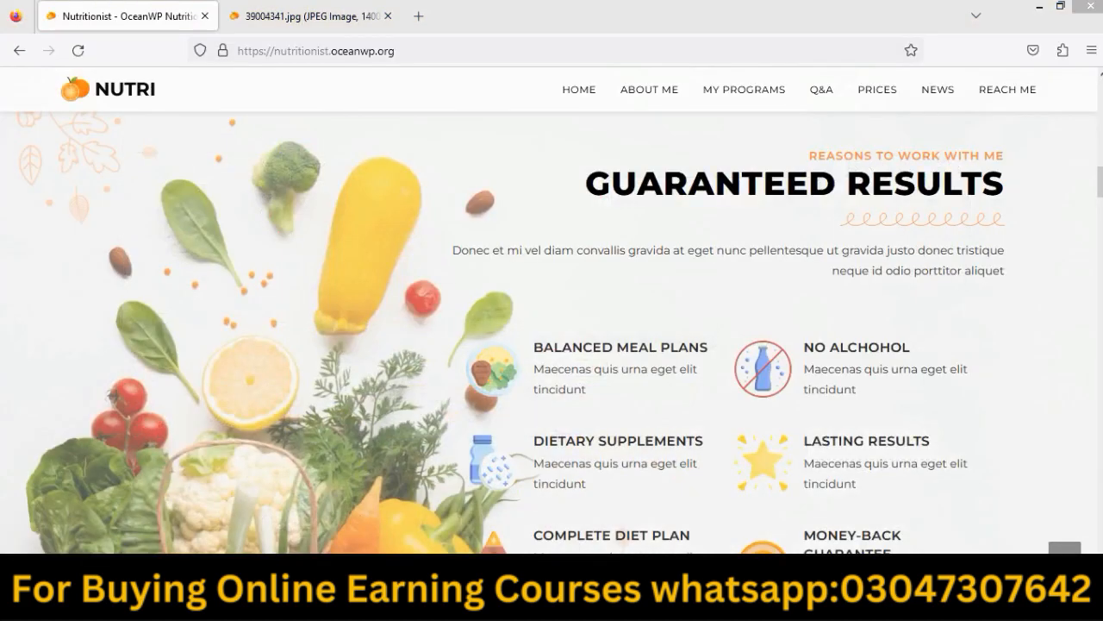
left_click(276, 12)
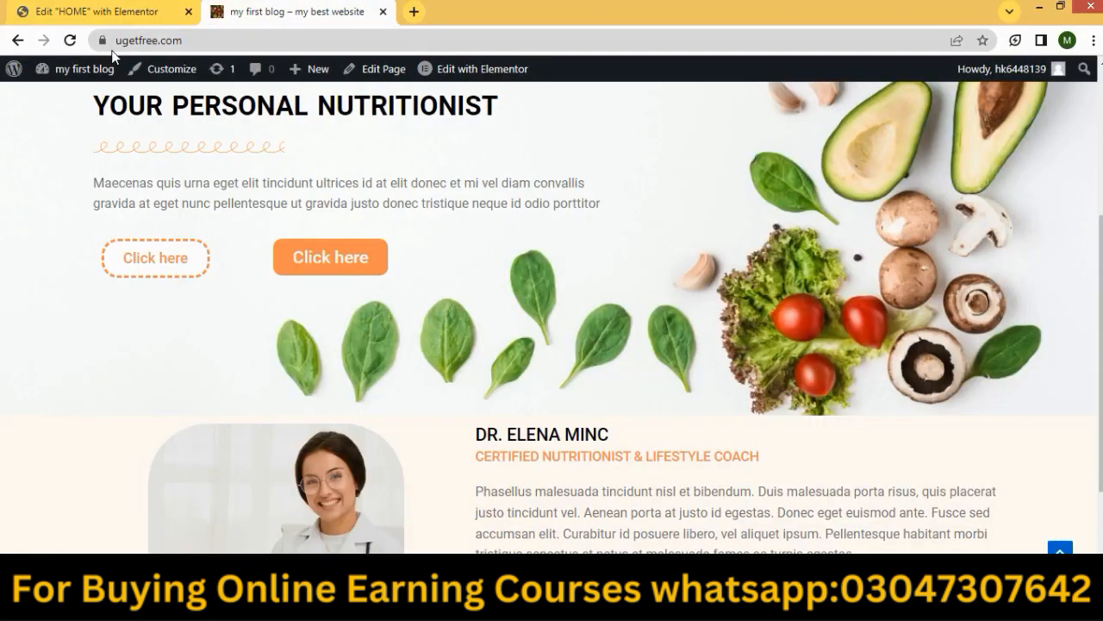
left_click(74, 43)
scroll(448, 239, "down", 5)
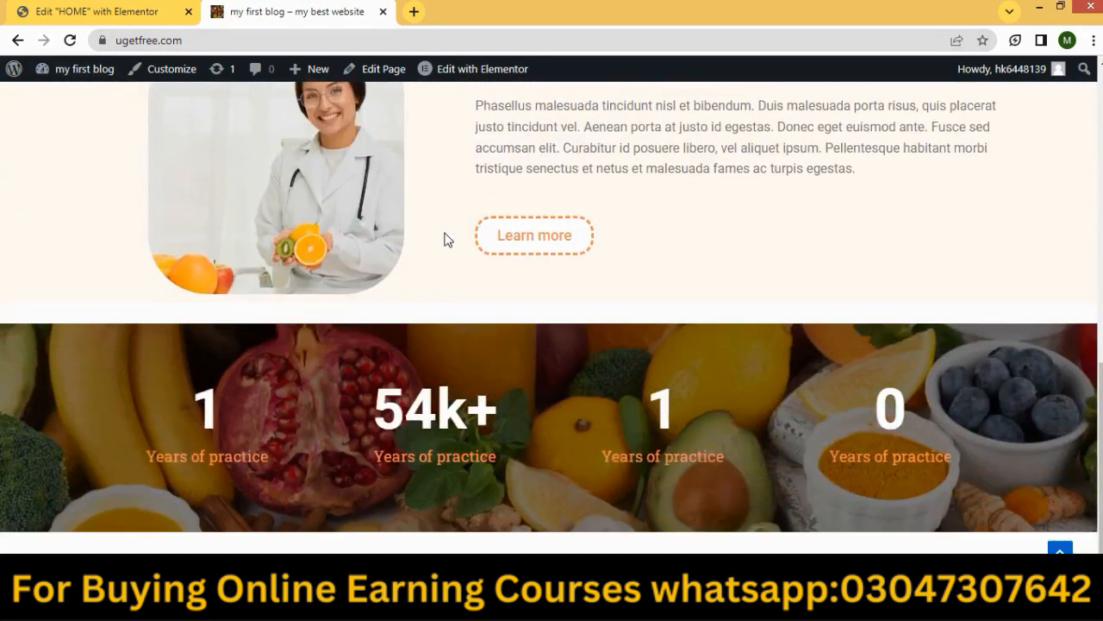
scroll(654, 448, "up", 2)
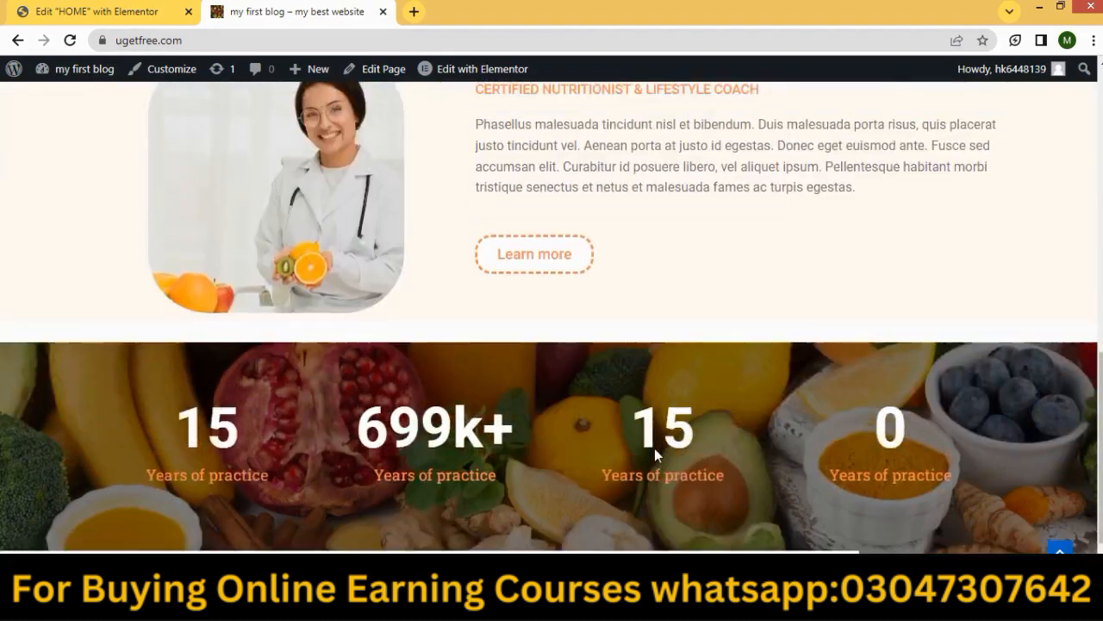
scroll(655, 447, "down", 1)
scroll(655, 425, "up", 3)
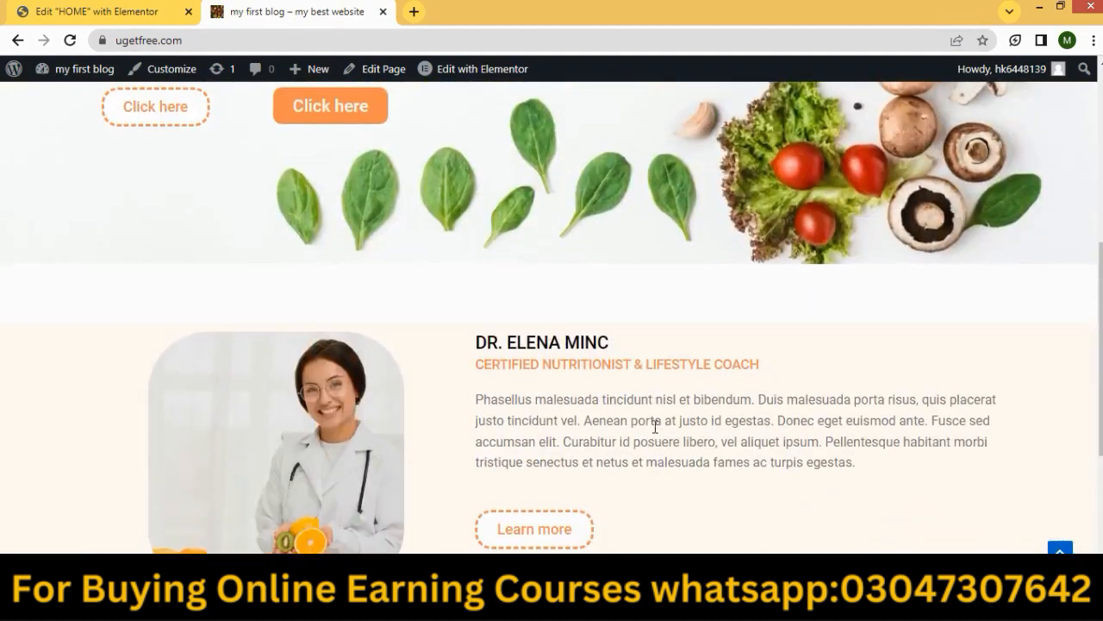
scroll(655, 426, "down", 3)
scroll(655, 426, "up", 8)
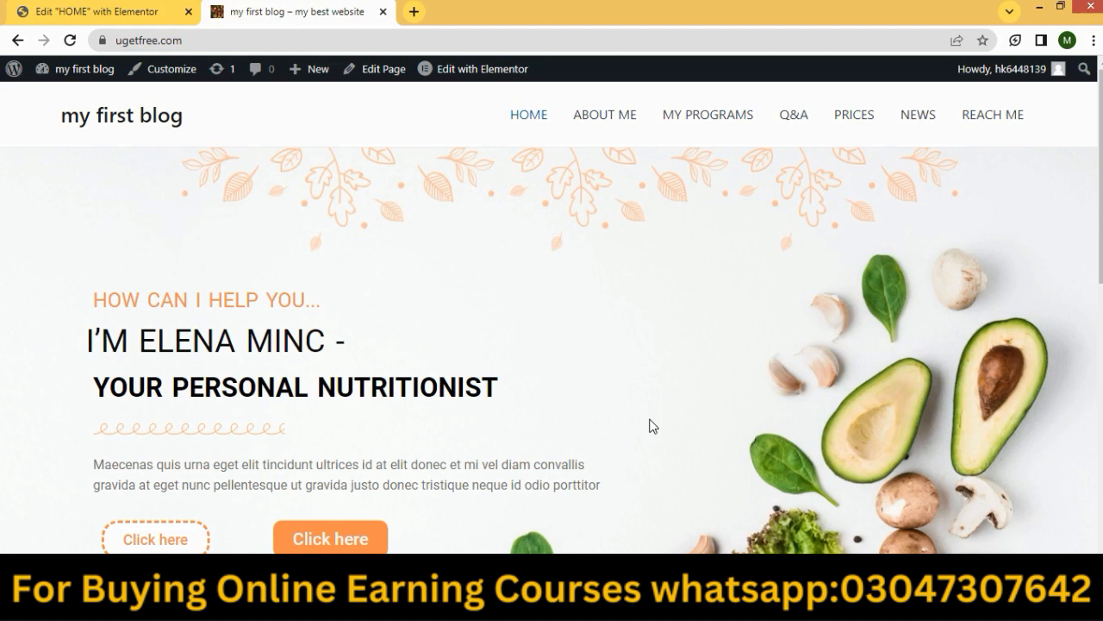
scroll(646, 419, "down", 4)
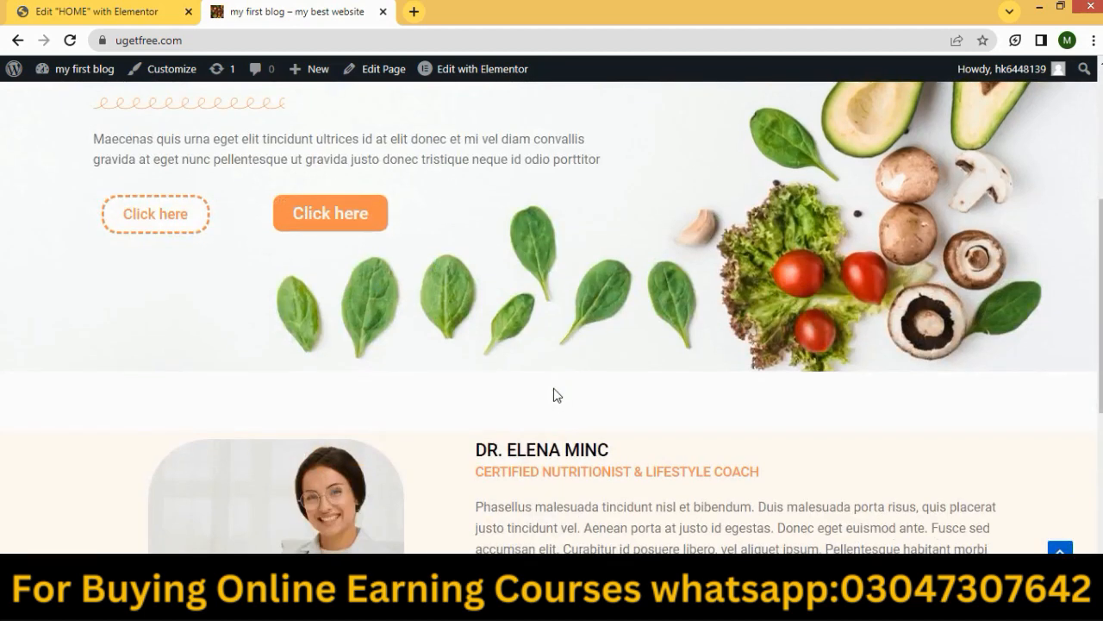
scroll(556, 394, "down", 5)
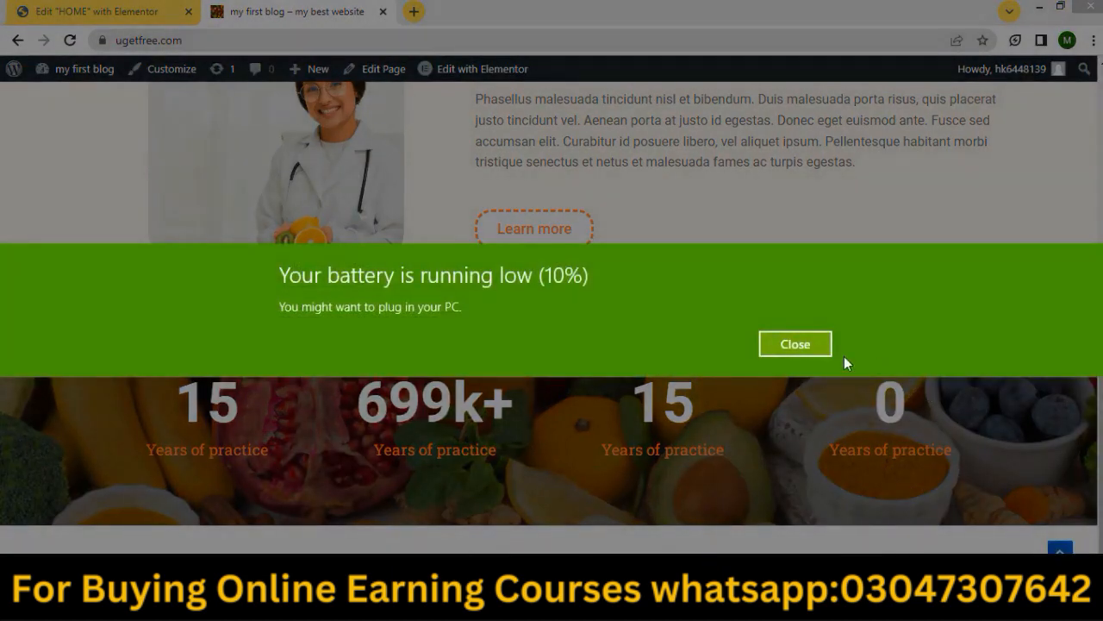
left_click(809, 354)
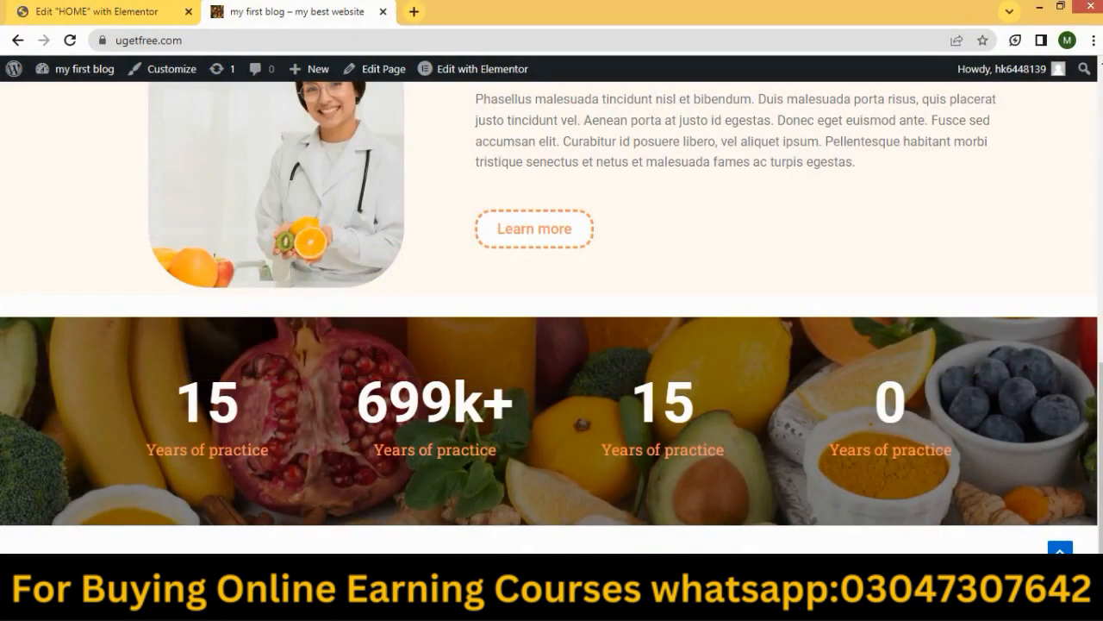
Review the layout, texts and icons of the Guaranteed Results section on the Nutritionist demo in Firefox.
left_click(558, 604)
scroll(588, 438, "down", 4)
scroll(589, 429, "up", 4)
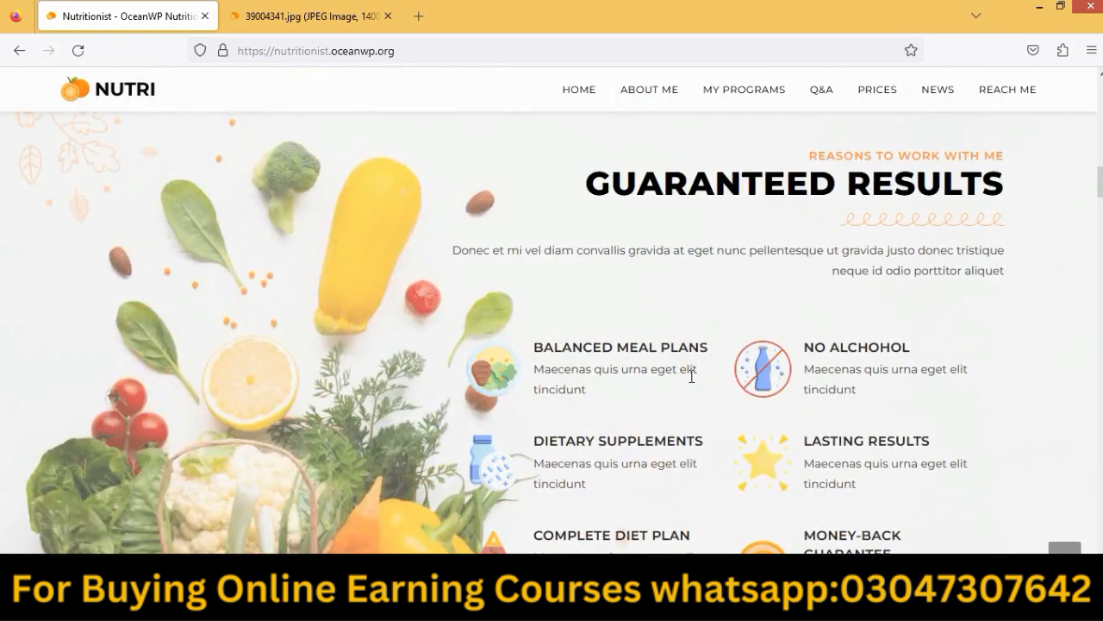
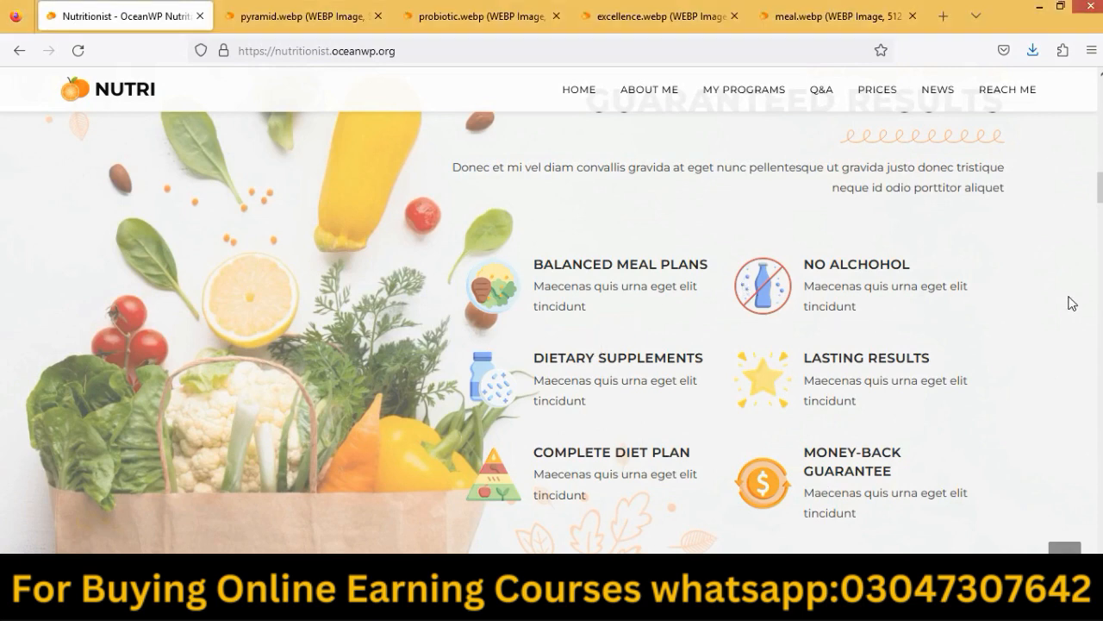
scroll(1017, 314, "up", 1)
scroll(651, 281, "down", 1)
scroll(776, 317, "up", 1)
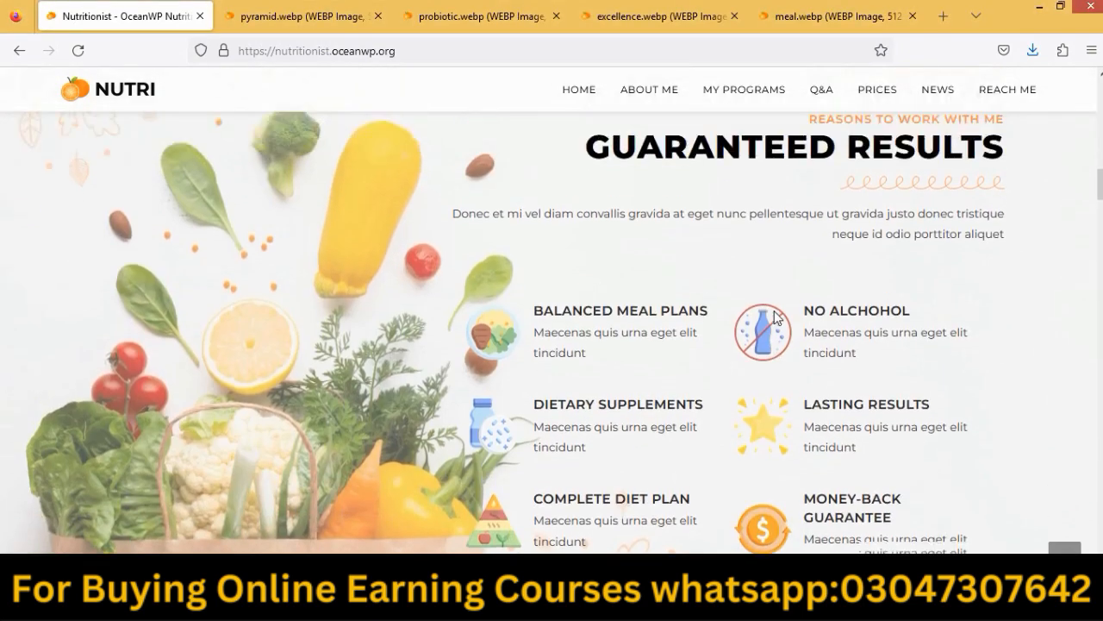
Switch to the Elementor editor in Chrome and add a single-column section below the statistics section.
mouse_move(519, 594)
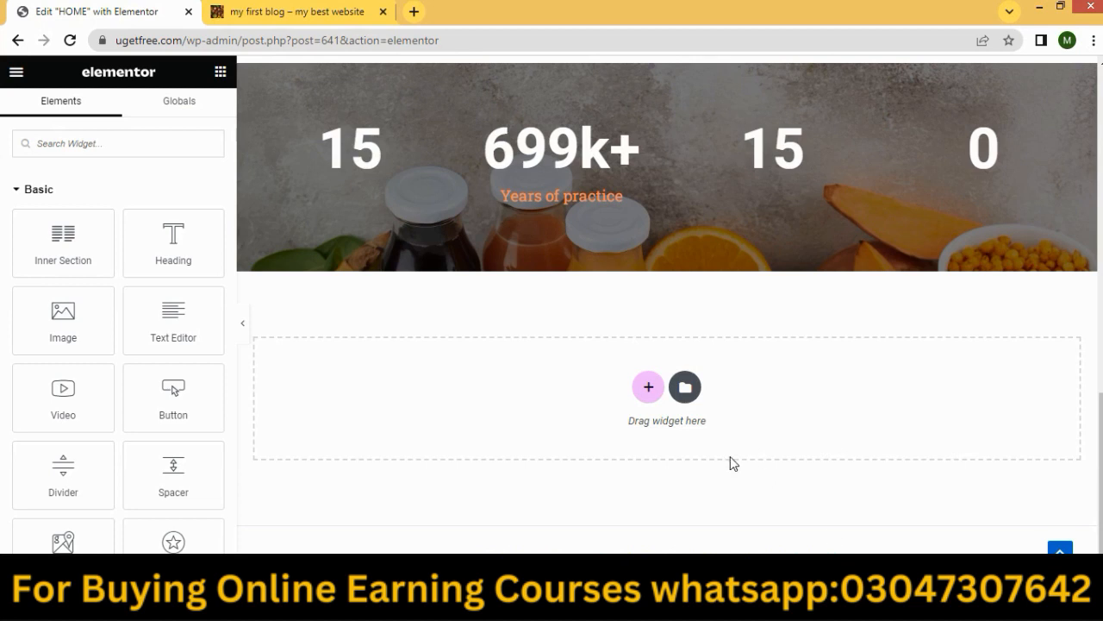
left_click(649, 397)
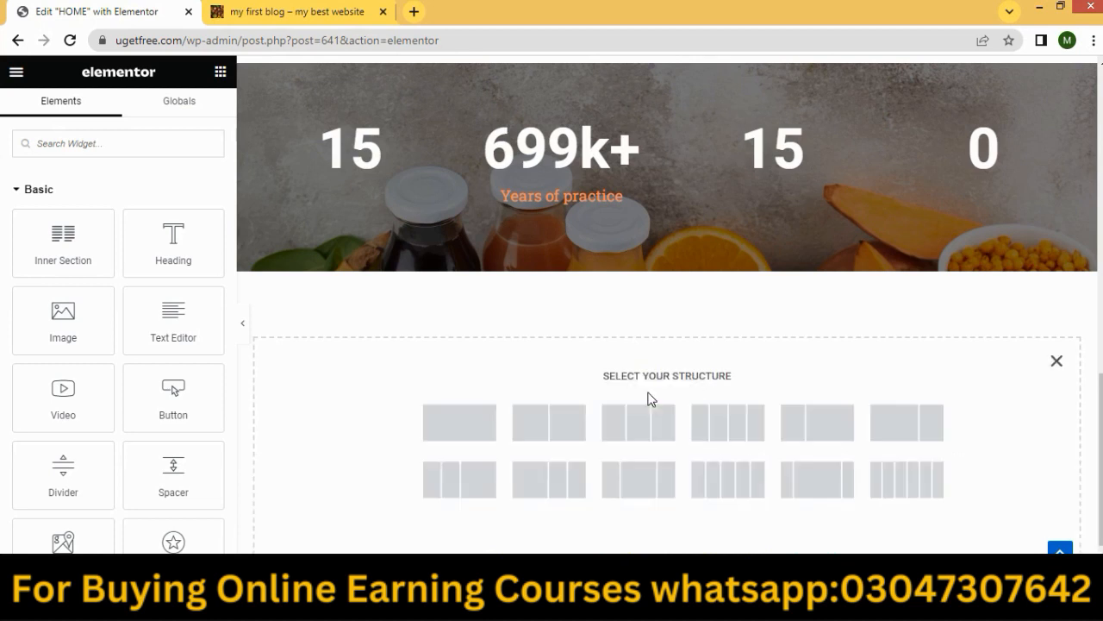
left_click(467, 430)
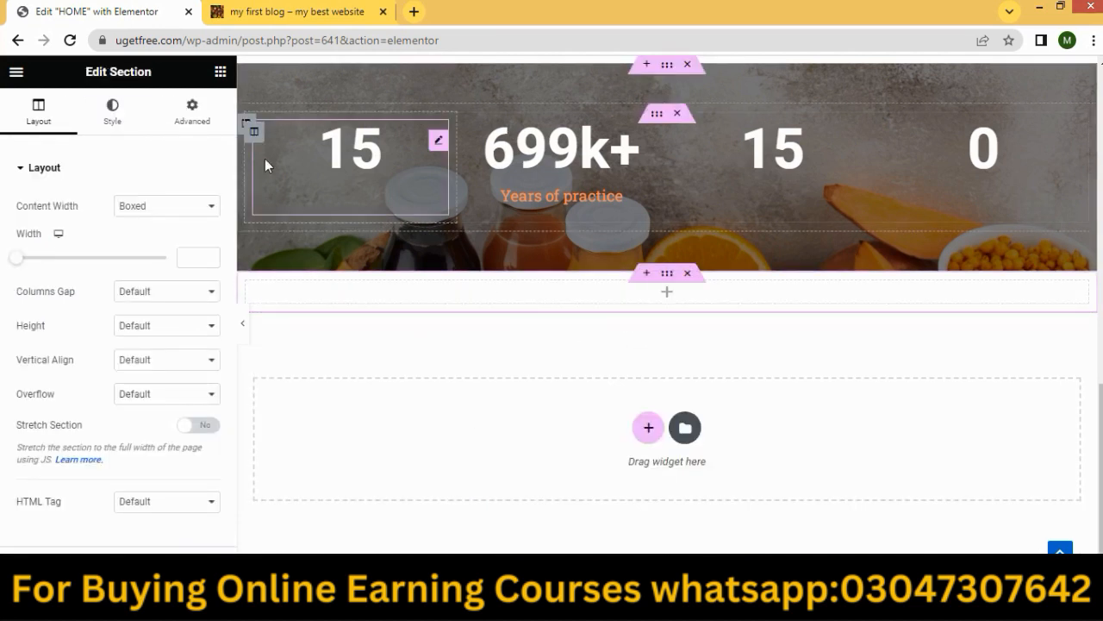
Unlink the new section's margin and padding values and set its top margin to 7 px.
left_click(191, 108)
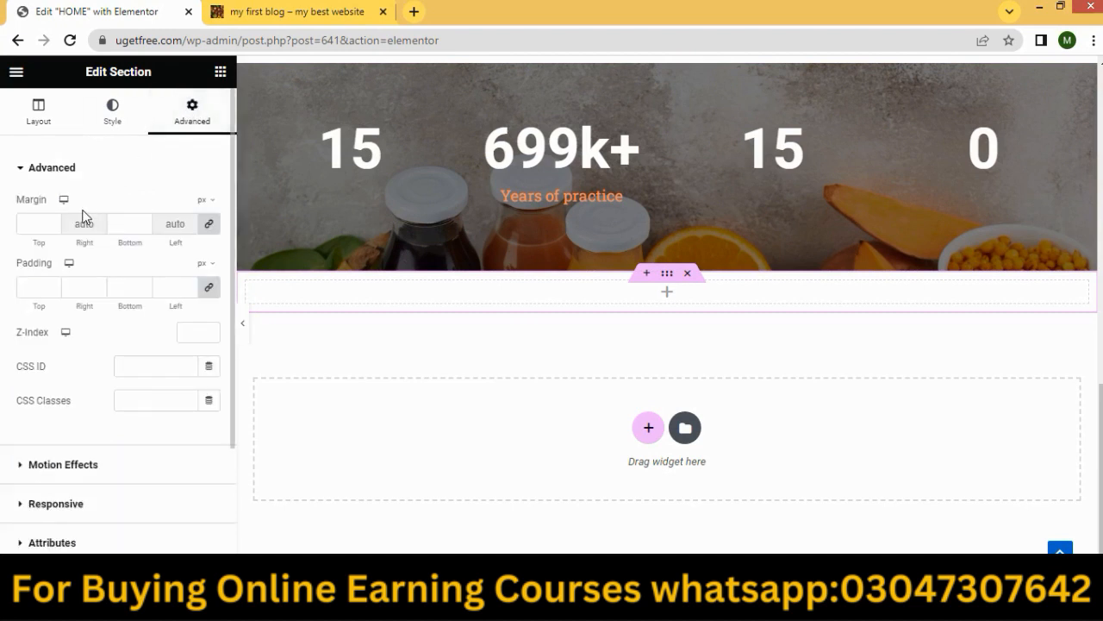
left_click(210, 226)
left_click(209, 288)
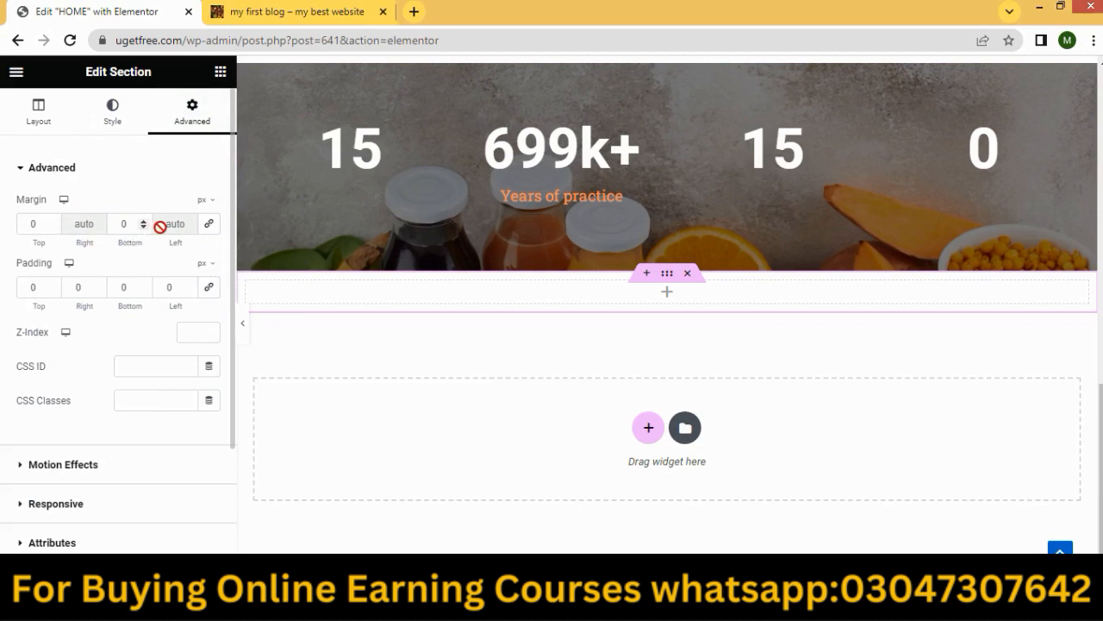
left_click(53, 221)
left_click(54, 221)
left_click(54, 221)
left_click(54, 221)
left_click(53, 220)
left_click(54, 221)
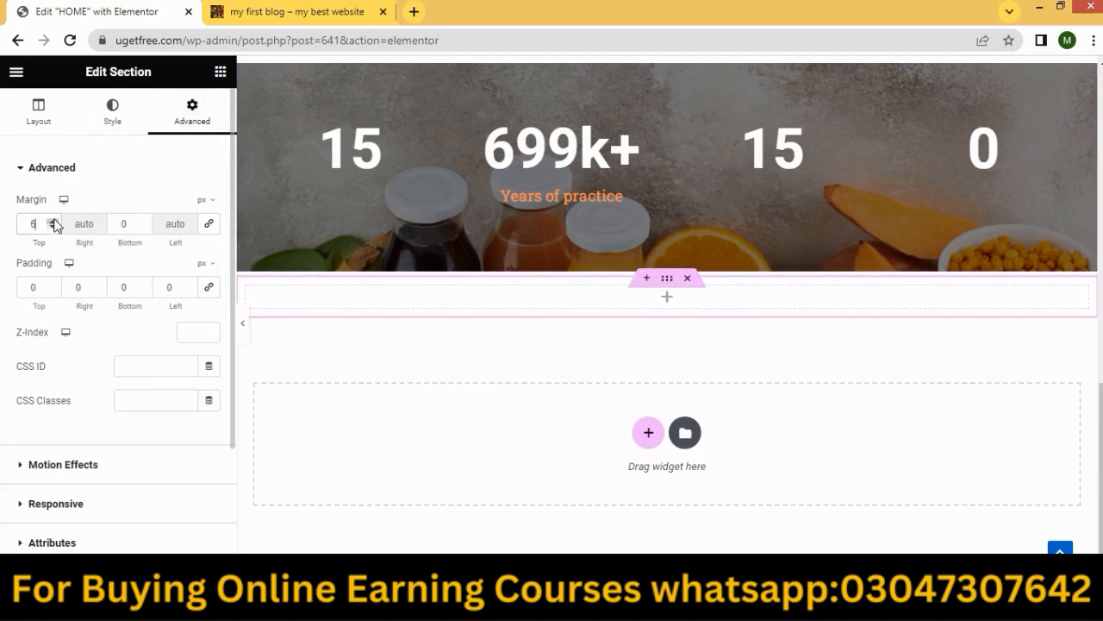
left_click(54, 221)
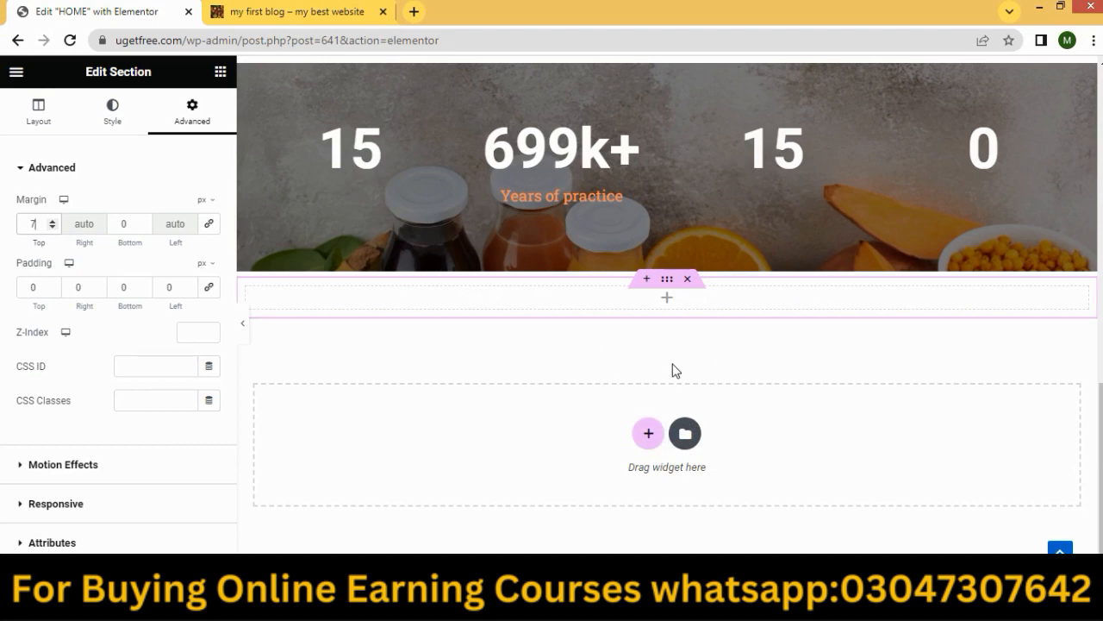
Add a second column to the new section below the statistics counters.
right_click(712, 300)
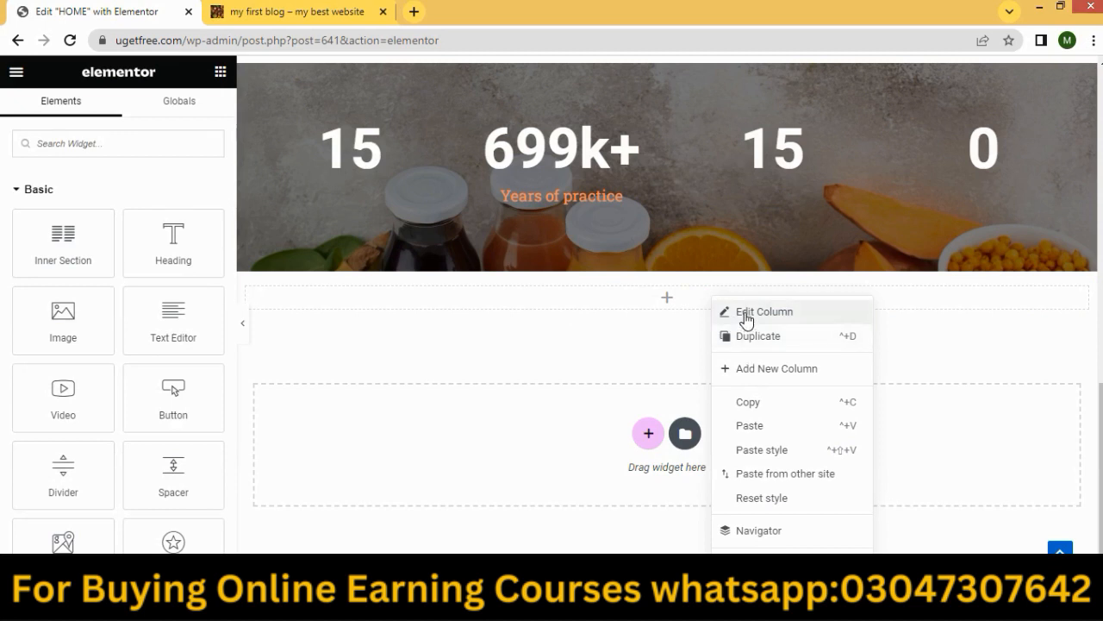
left_click(746, 315)
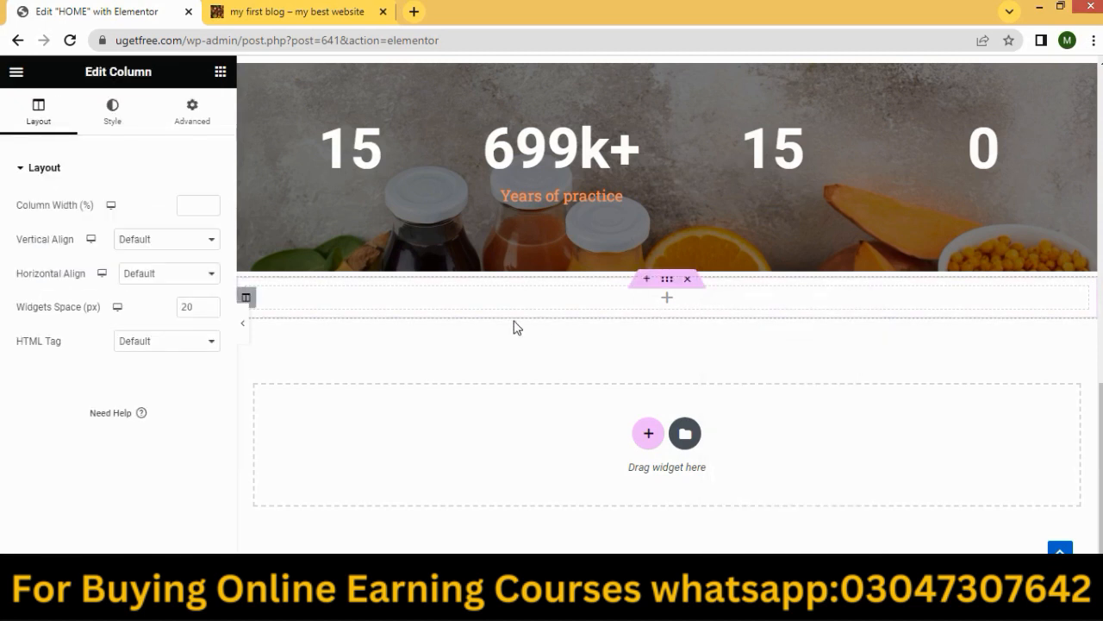
right_click(536, 299)
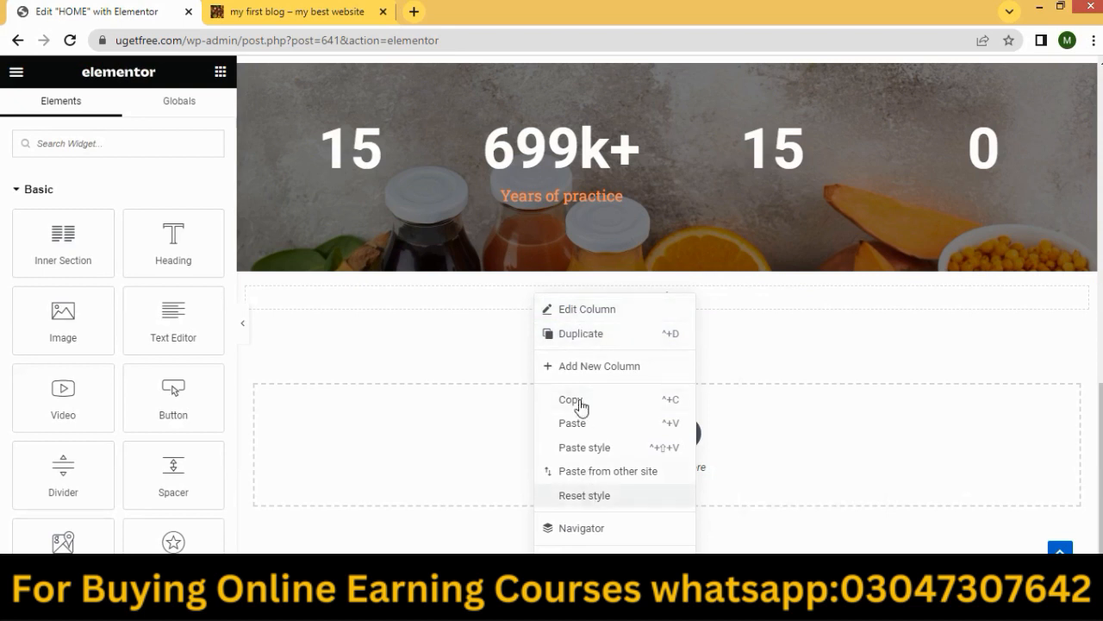
left_click(581, 370)
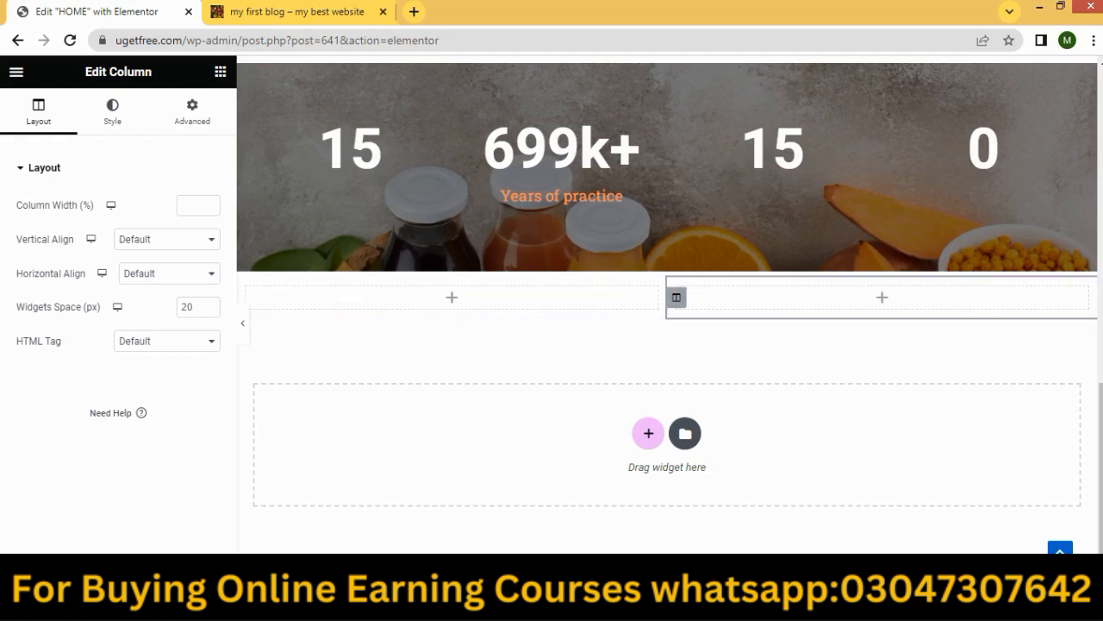
Switch to the Firefox demo and copy the "Reasons to work with me" text above the Guaranteed Results heading.
key("alt+Tab")
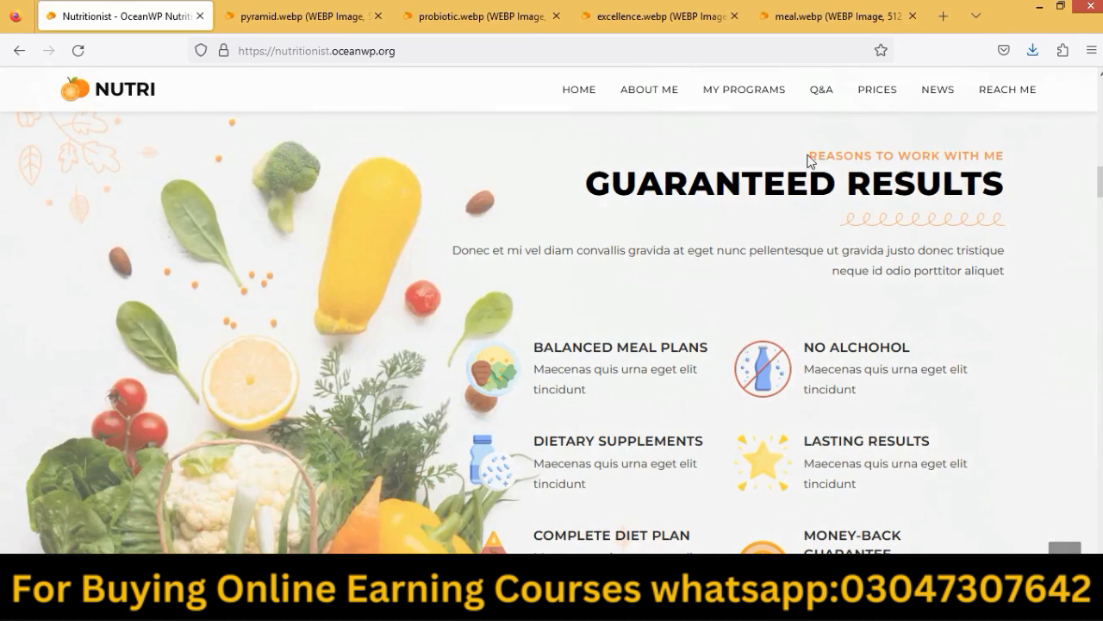
left_click_drag(809, 156, 922, 152)
left_click(1014, 152)
left_click_drag(812, 156, 1005, 158)
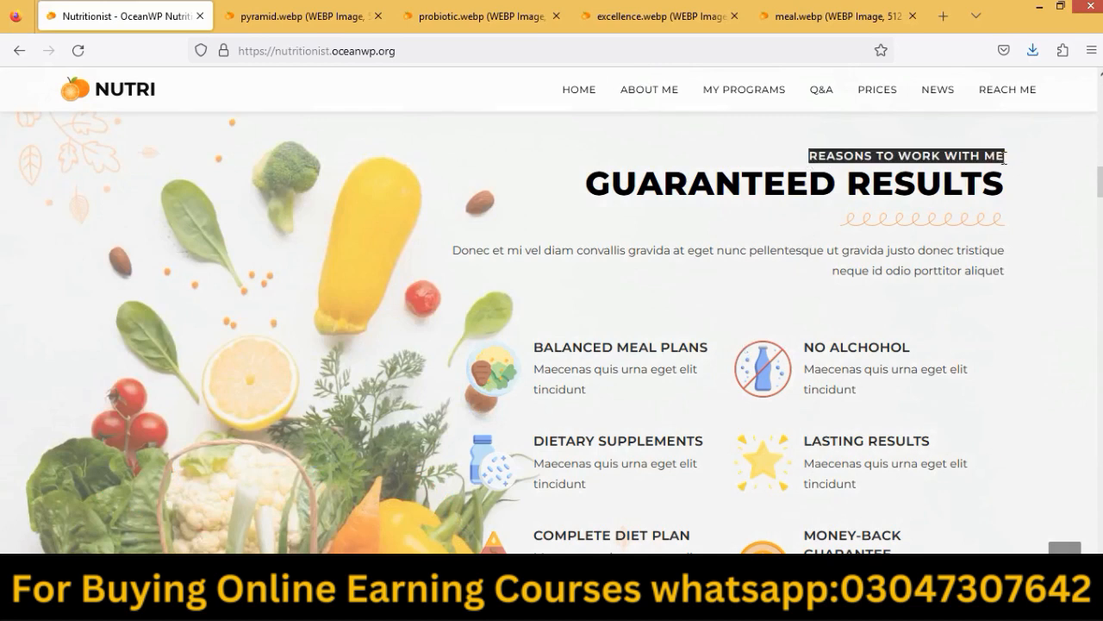
right_click(965, 153)
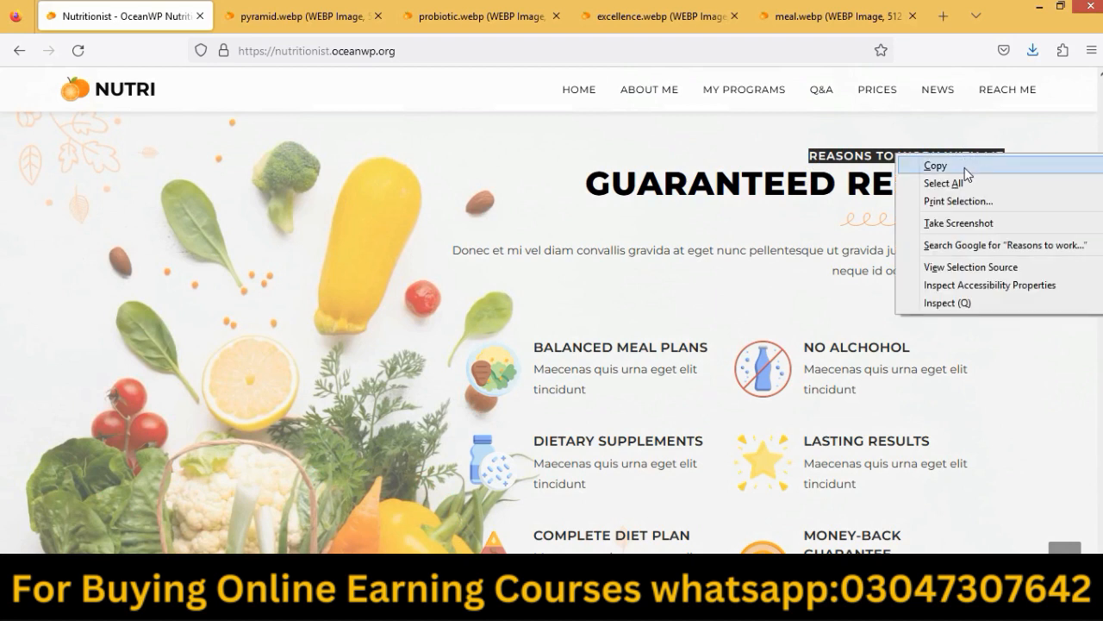
left_click(969, 166)
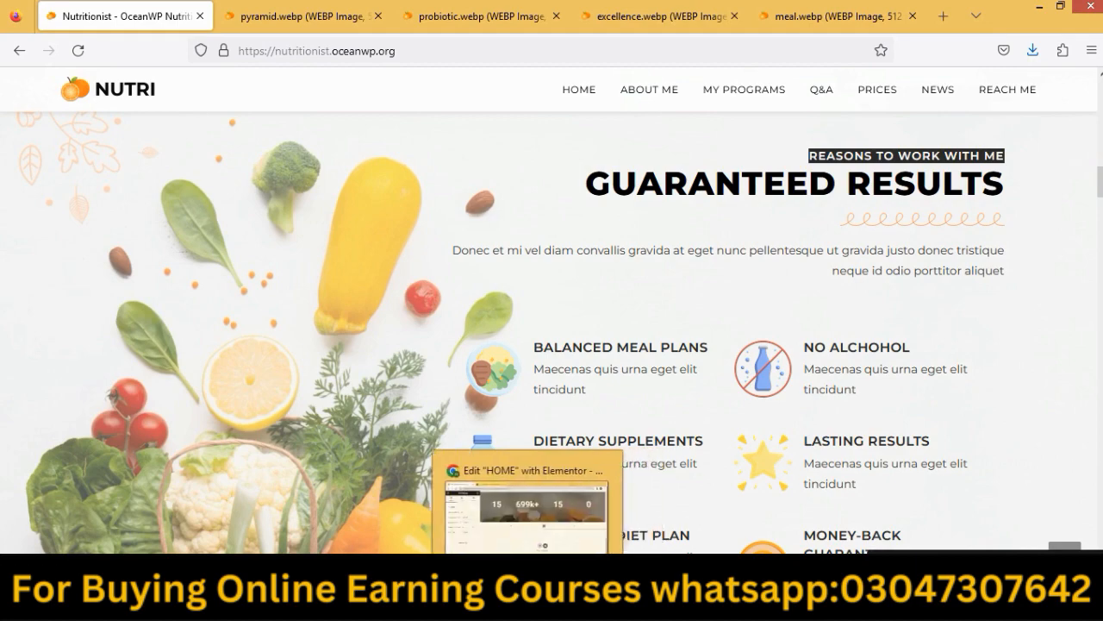
In the Elementor editor, duplicate the name heading of the About section and move the copy into the new section's second column.
left_click(530, 603)
scroll(716, 319, "up", 2)
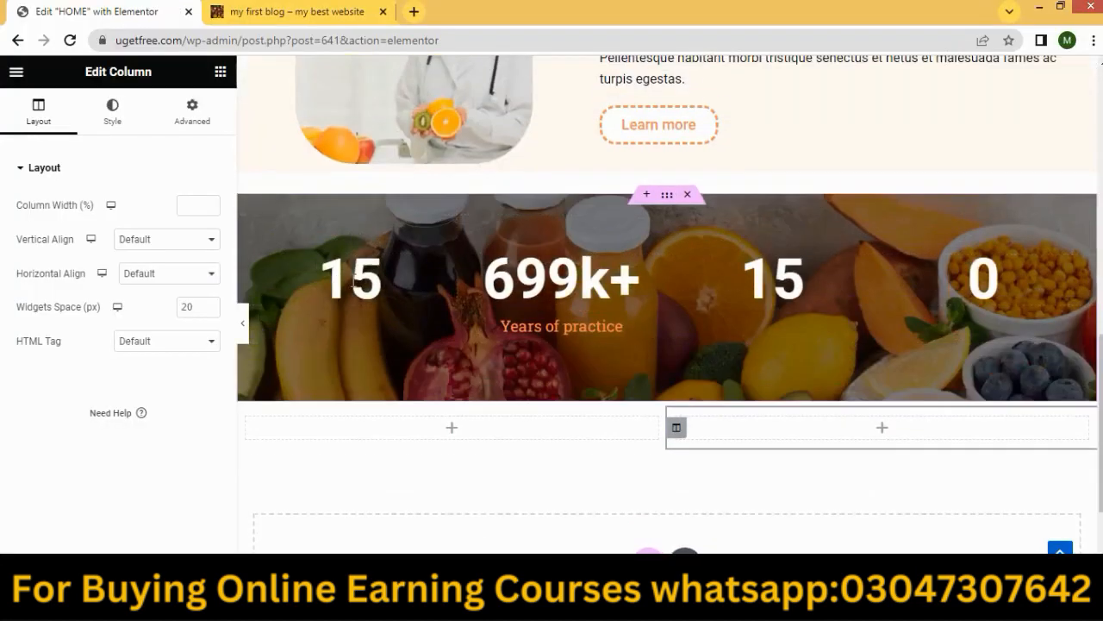
scroll(732, 343, "down", 2)
scroll(732, 343, "up", 3)
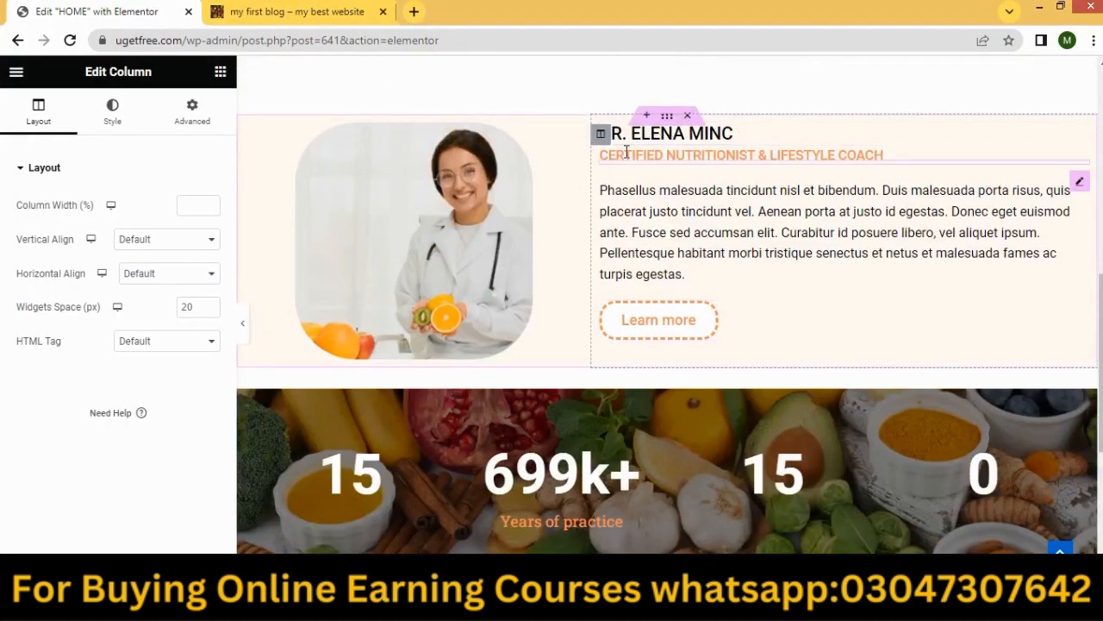
right_click(707, 133)
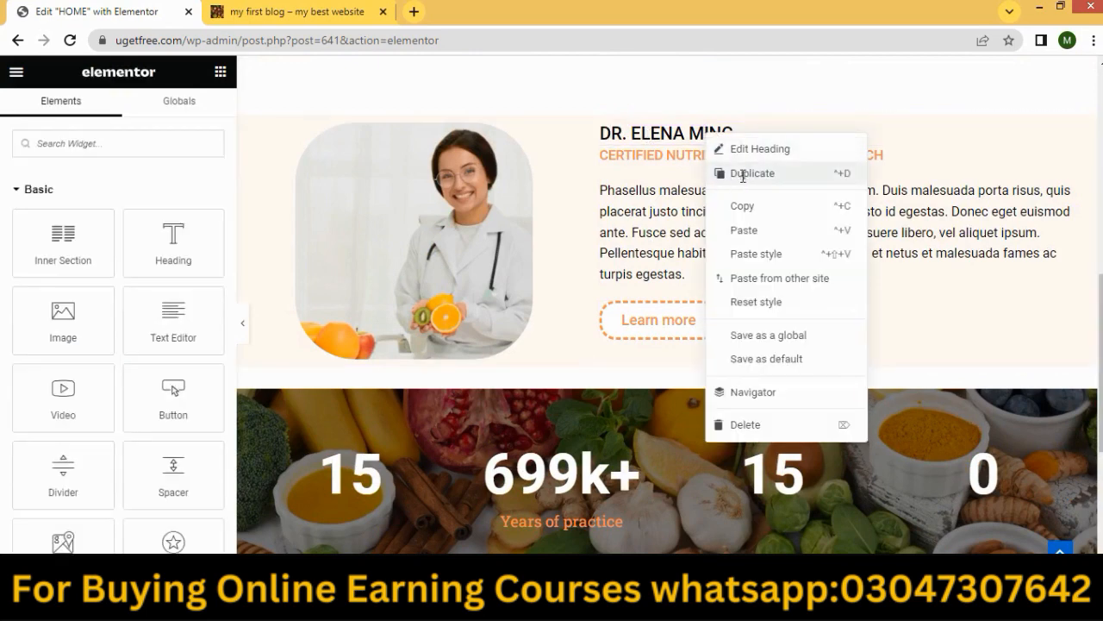
left_click(743, 173)
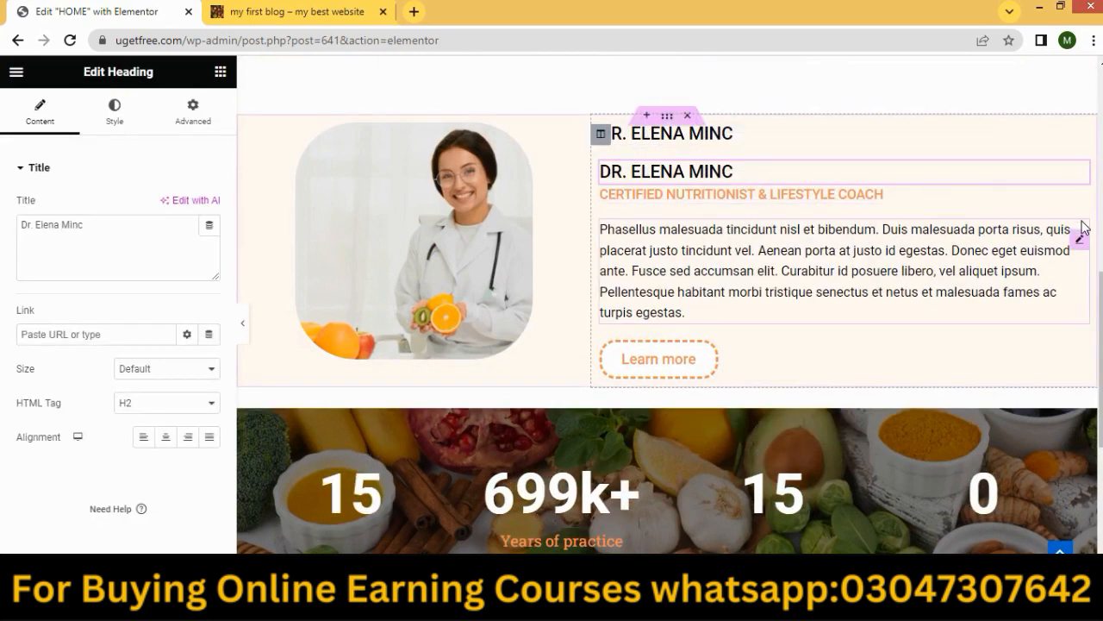
left_click_drag(1082, 188, 770, 326)
scroll(784, 285, "down", 2)
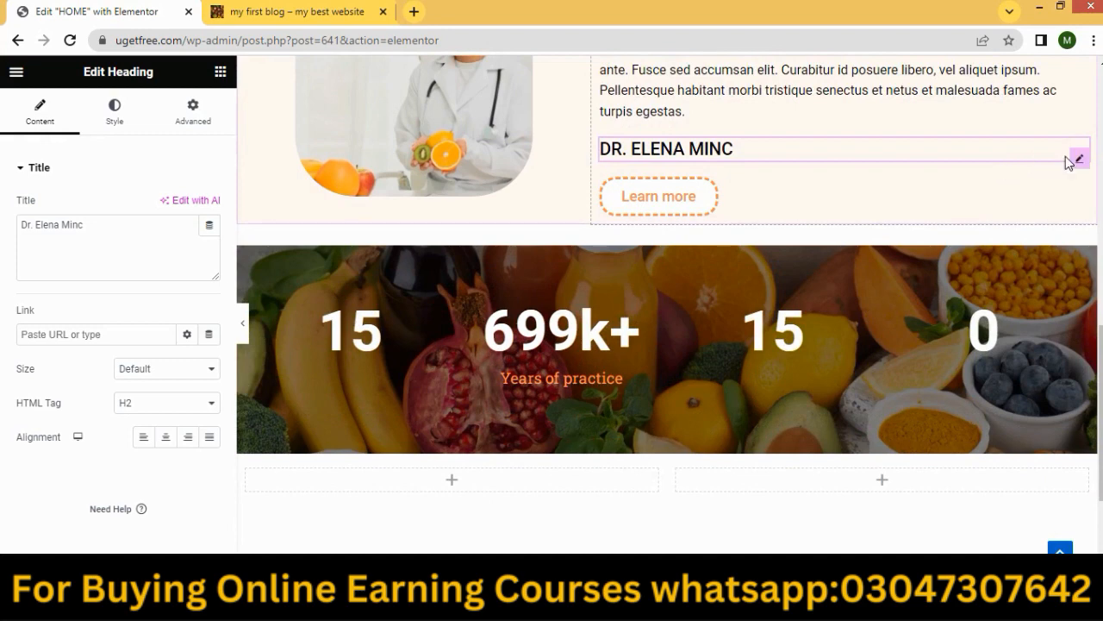
left_click_drag(1078, 160, 830, 456)
scroll(819, 278, "down", 3)
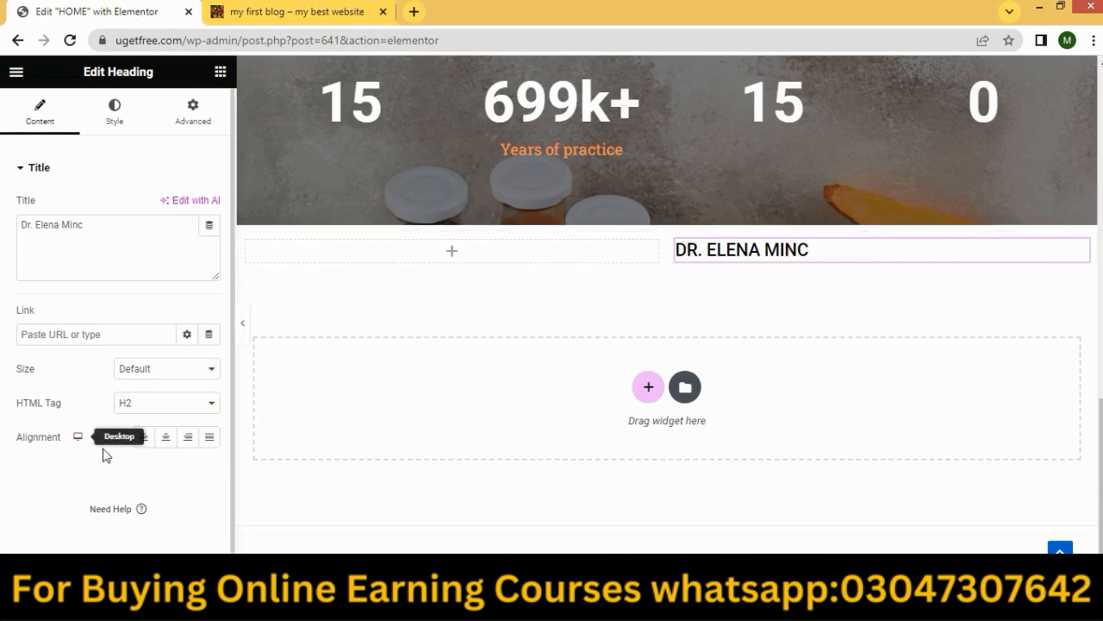
Right-align the duplicated heading in the new section's second column and replace its title with "Reasons to work with me".
left_click(188, 437)
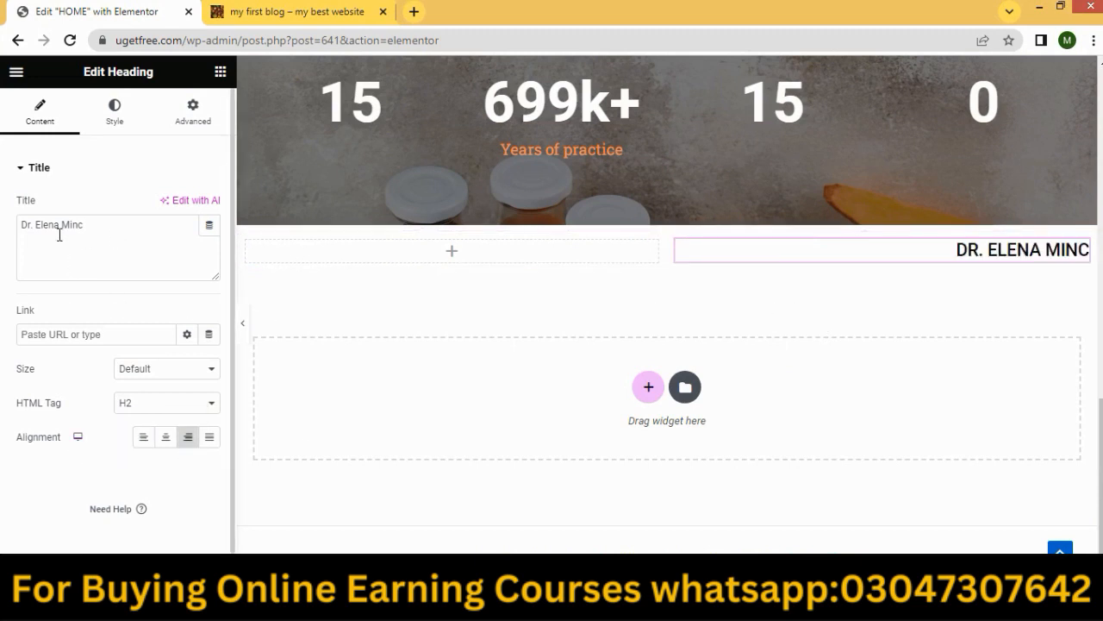
left_click_drag(87, 232, 13, 235)
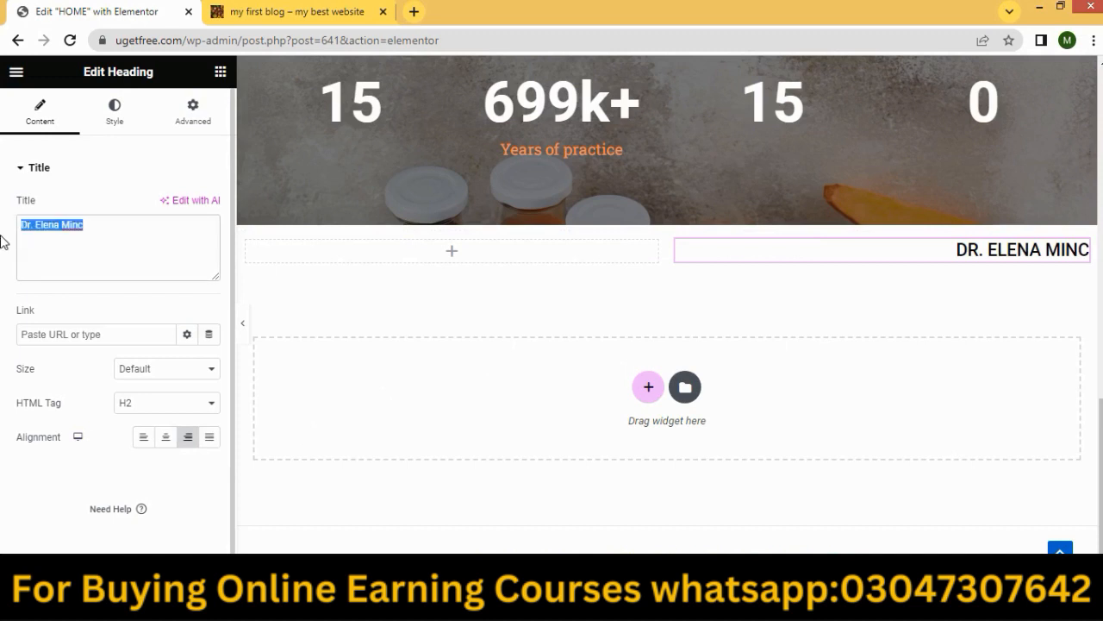
key("BackSpace")
key("ctrl+v")
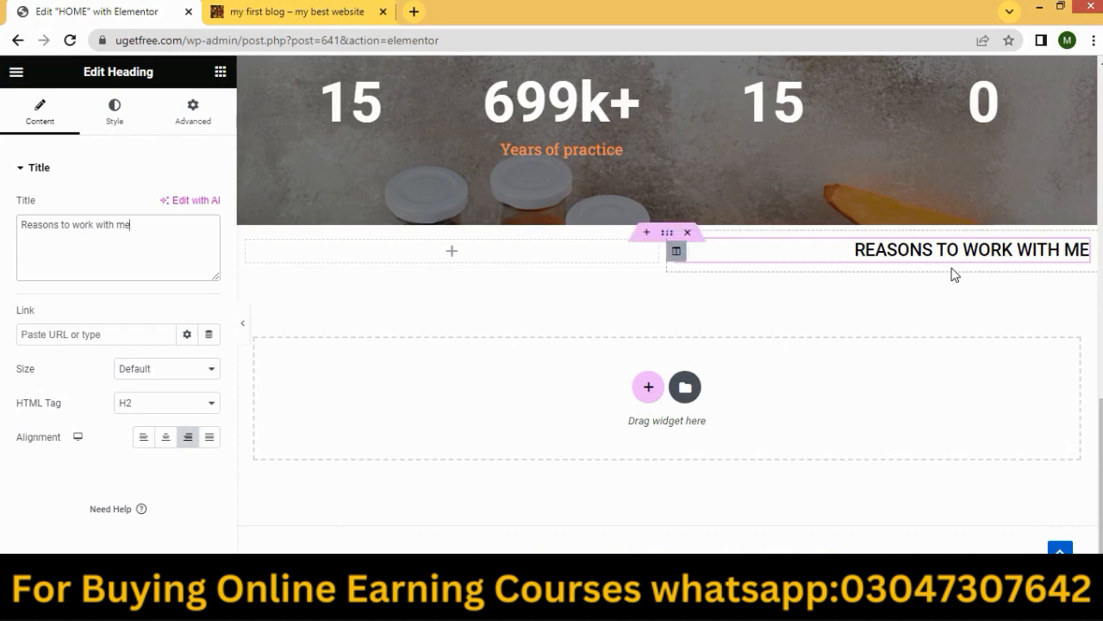
Switch to the Firefox demo and sample the orange of the Contact Me button with the page inspector's eyedropper.
left_click(111, 122)
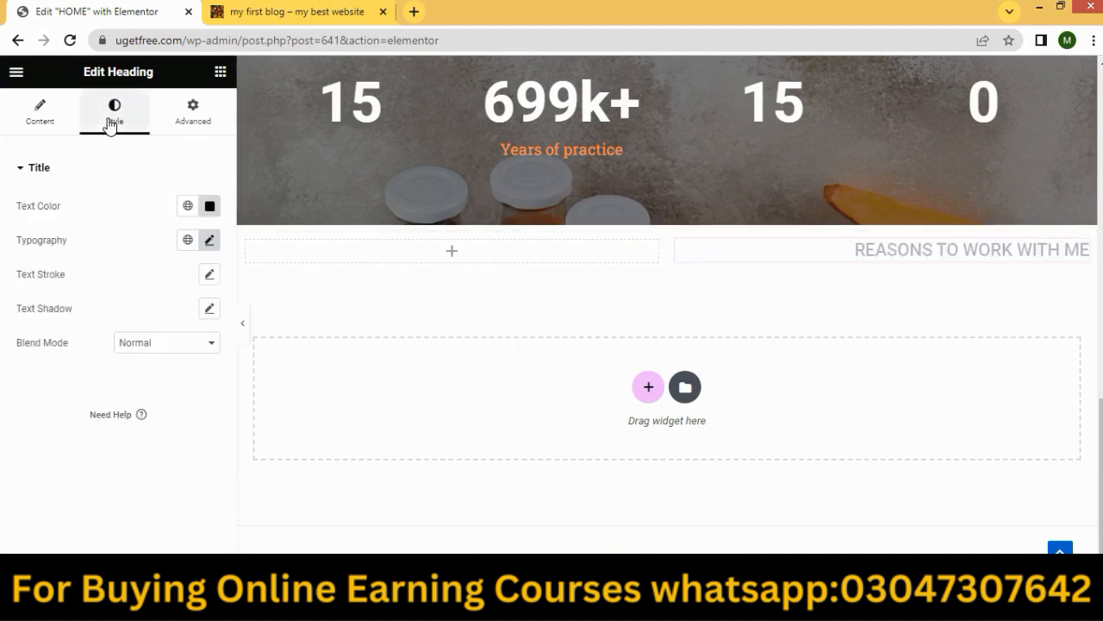
left_click(210, 206)
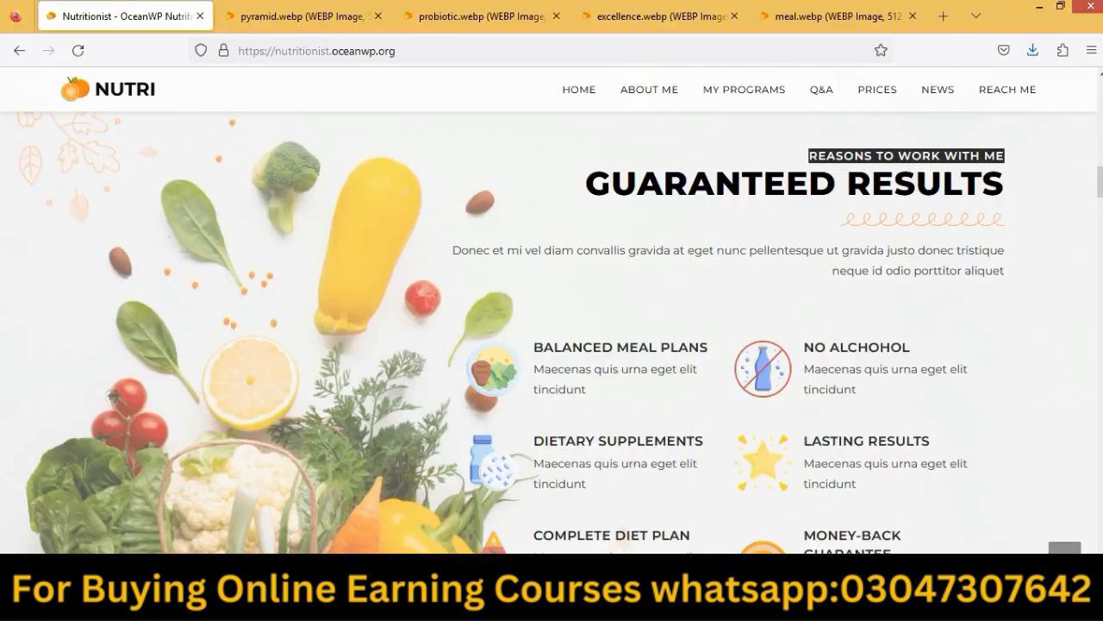
scroll(870, 285, "up", 1)
left_click(783, 223)
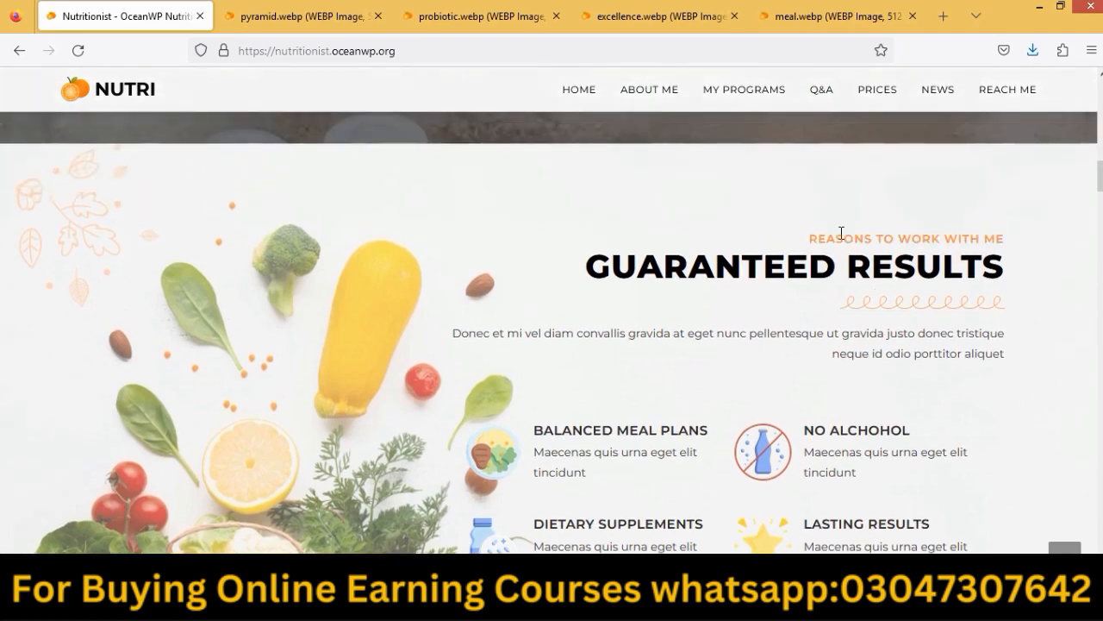
scroll(845, 247, "up", 12)
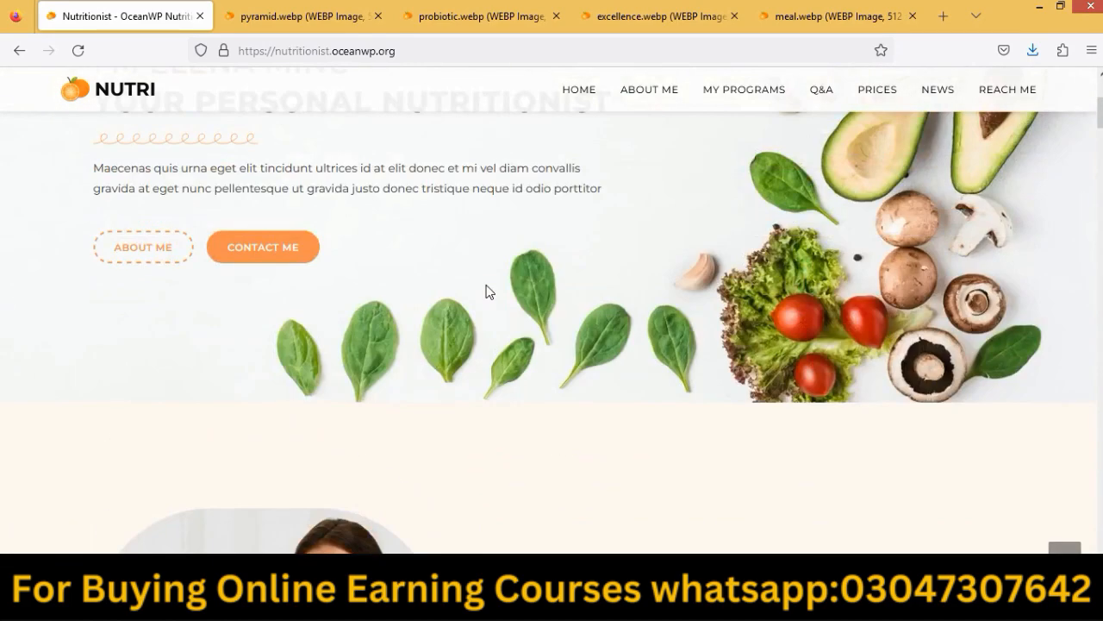
scroll(486, 291, "up", 3)
right_click(440, 476)
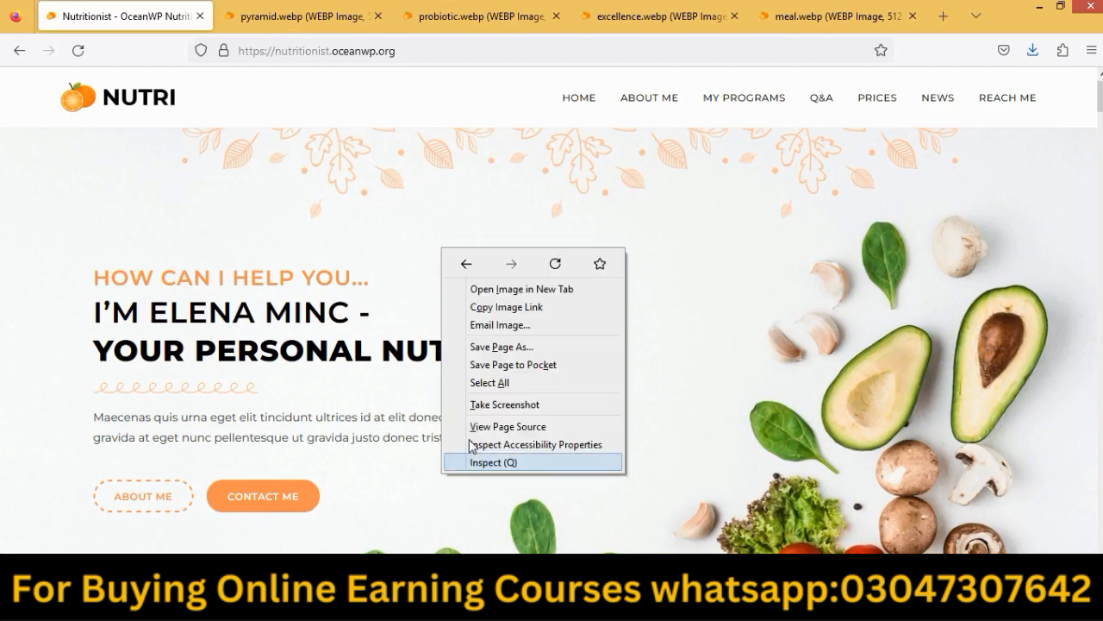
left_click(472, 471)
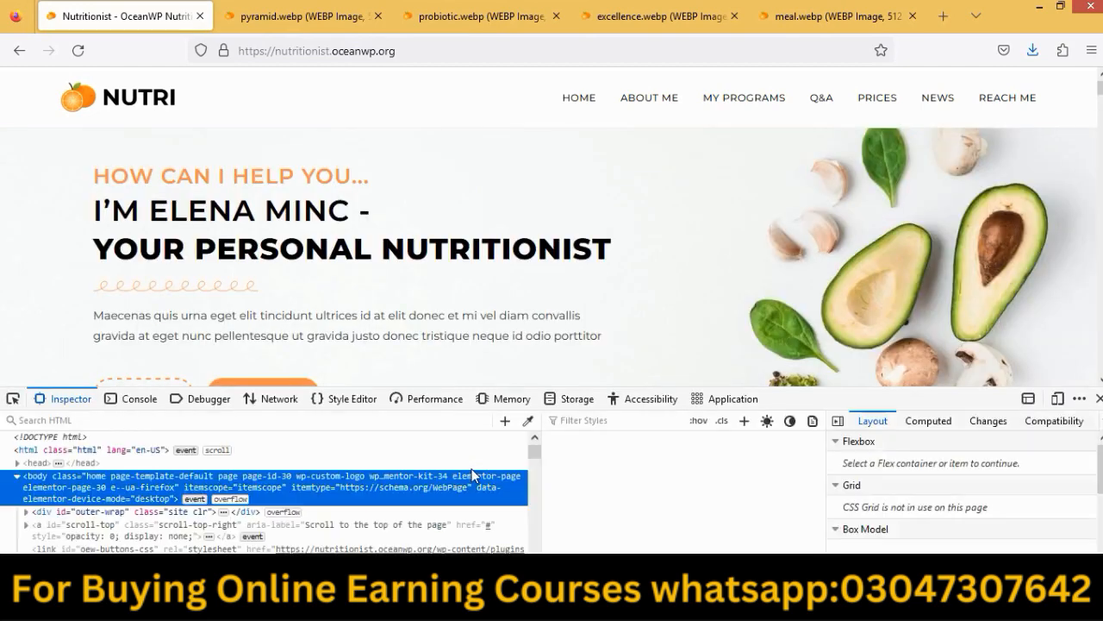
left_click(529, 423)
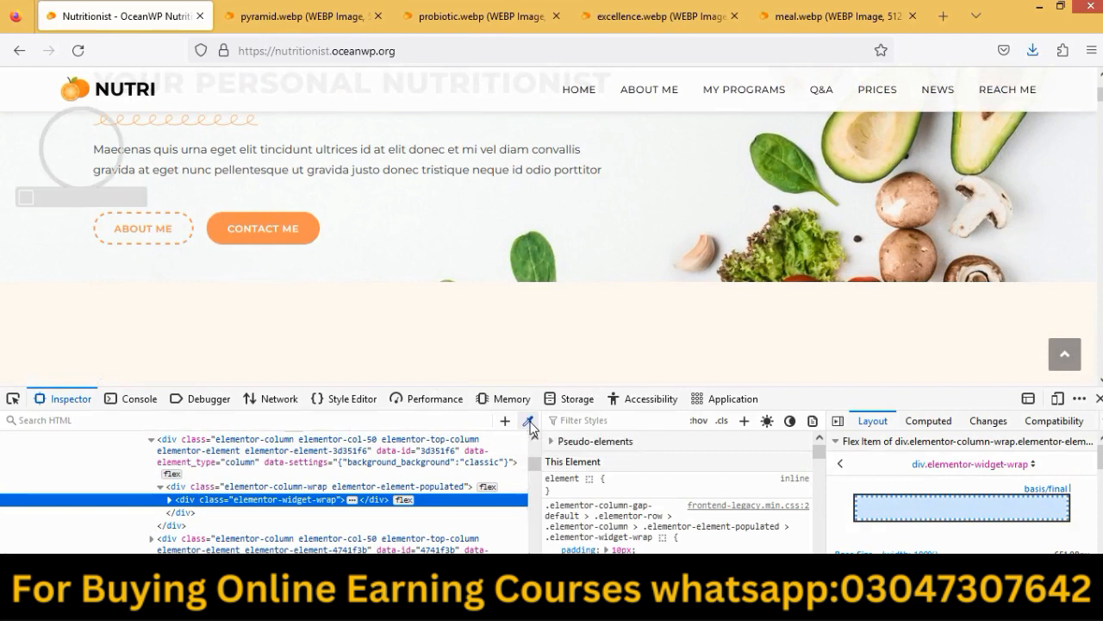
left_click(306, 229)
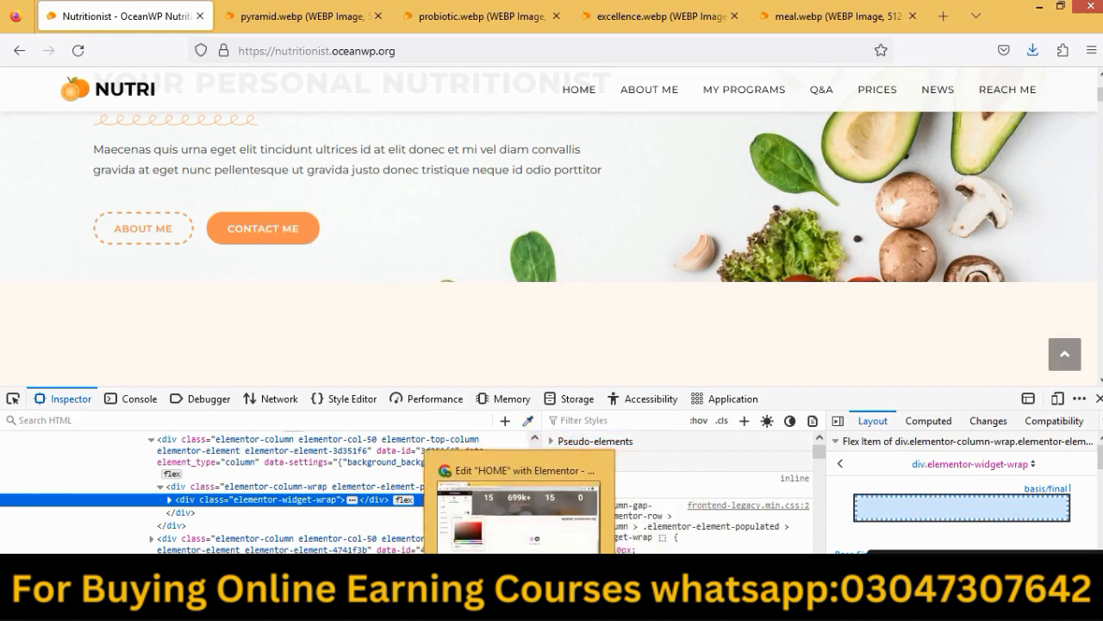
Return to the Elementor editor and set the "Reasons to work with me" heading's text color to #ff9454.
left_click(520, 605)
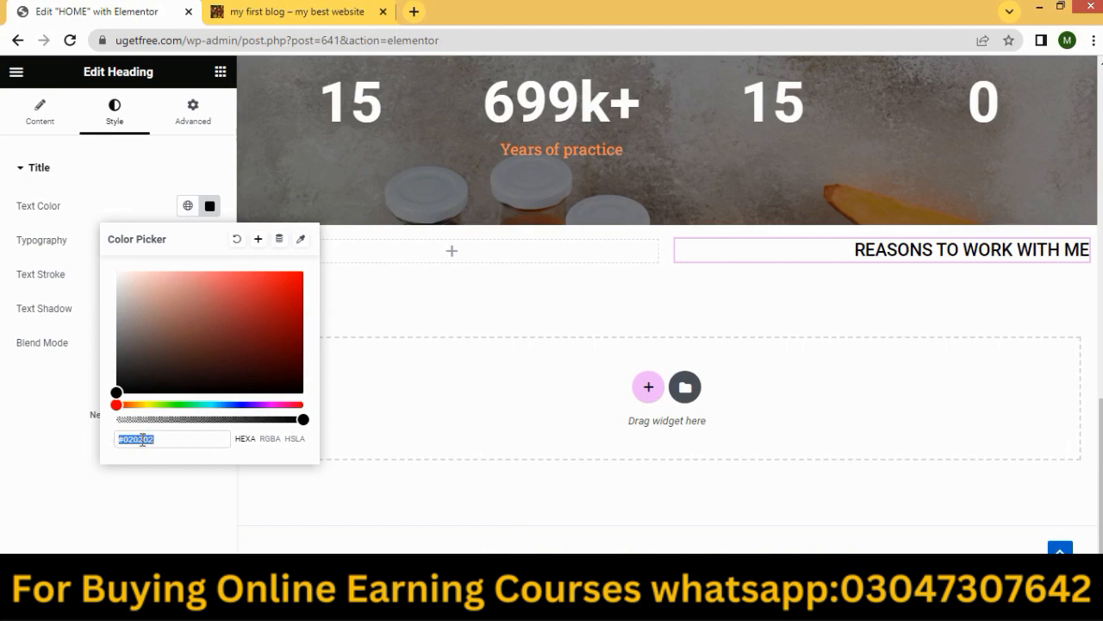
left_click(169, 439)
left_click_drag(123, 440, 99, 447)
key("BackSpace")
key("ctrl+v")
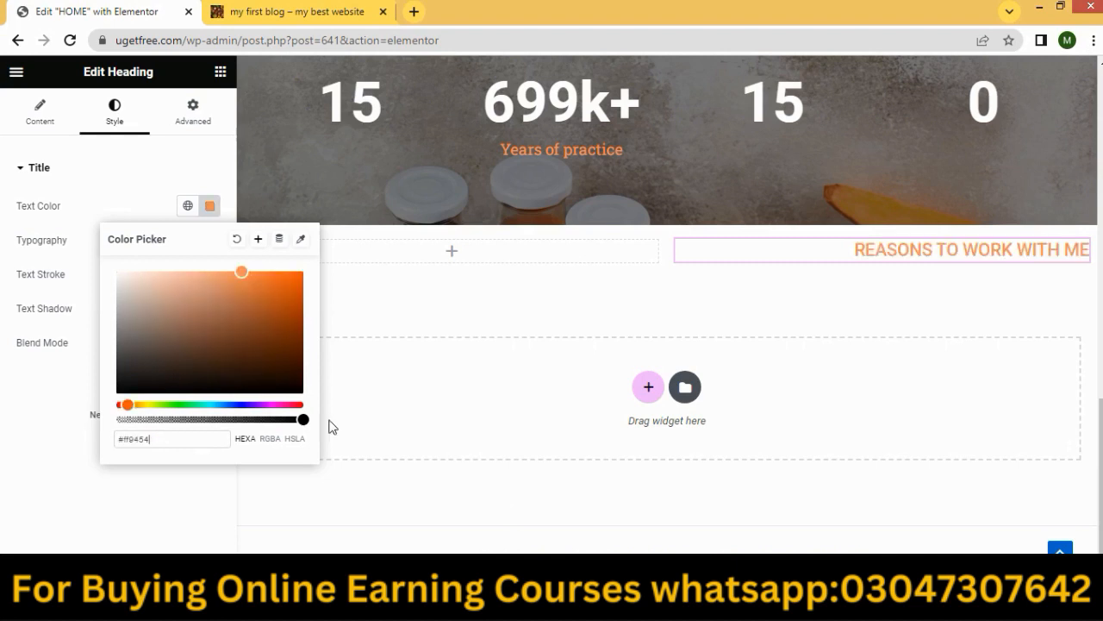
left_click(829, 315)
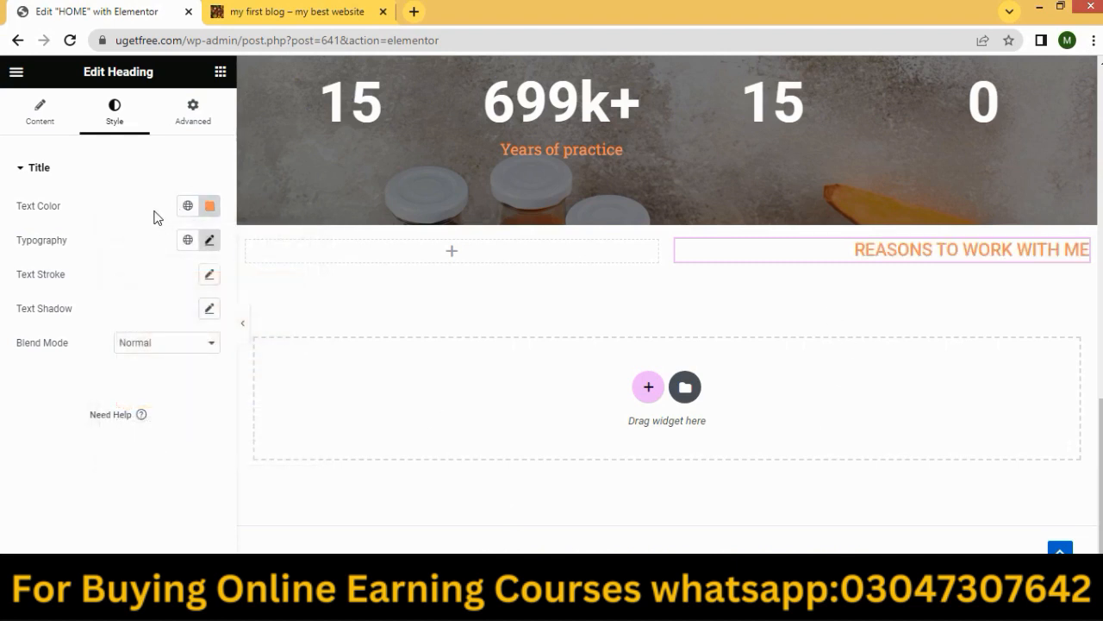
Set the "Reasons to work with me" heading's font size to 13 px.
left_click(209, 239)
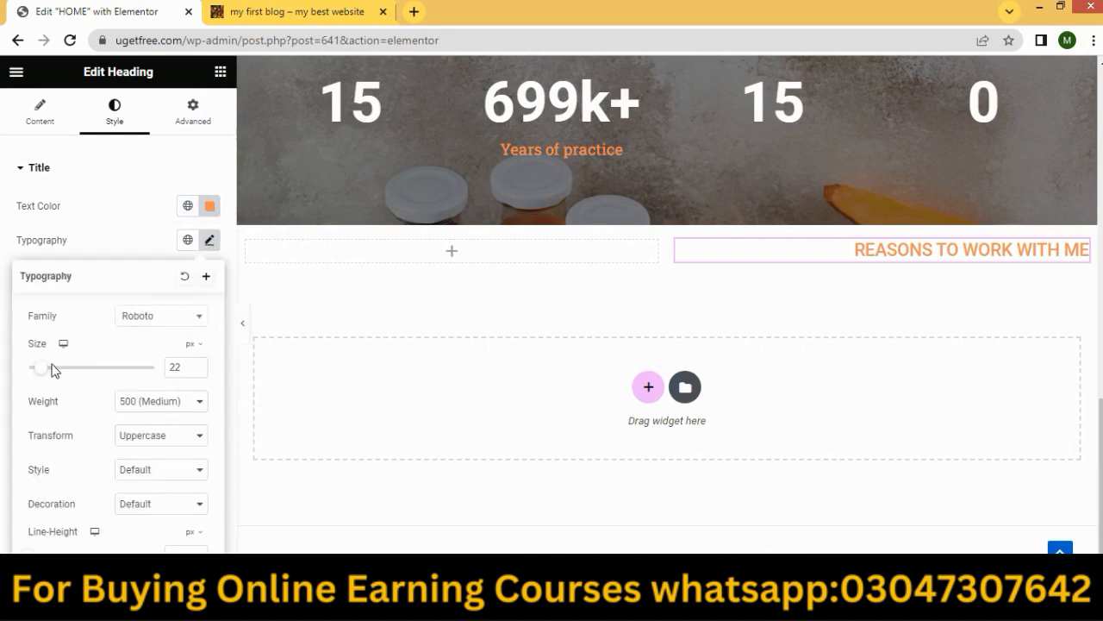
left_click_drag(34, 370, 34, 376)
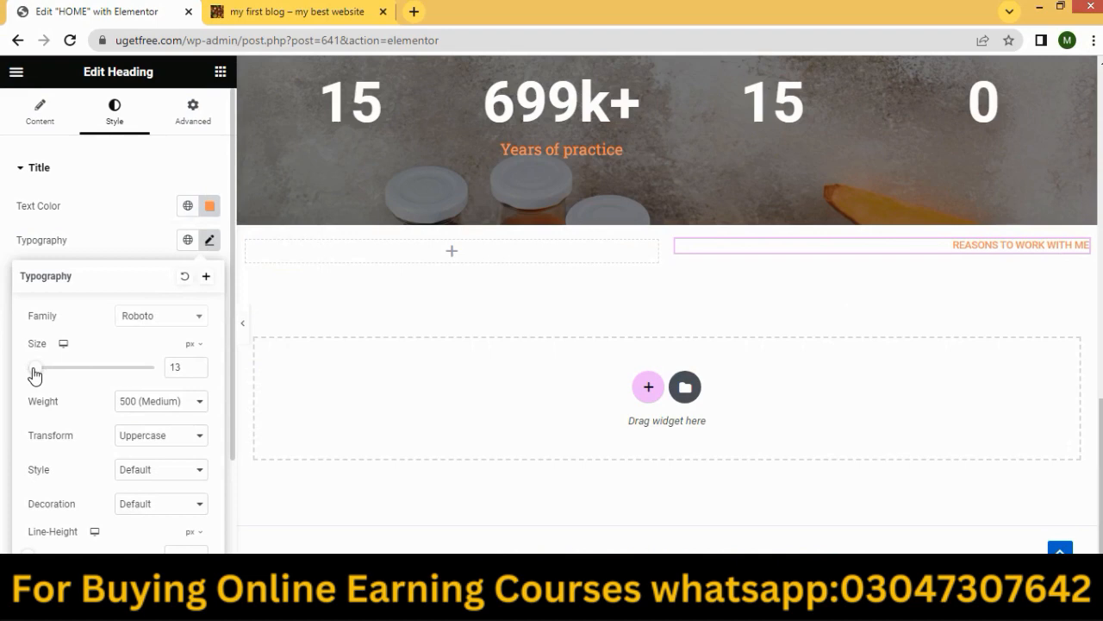
left_click(315, 322)
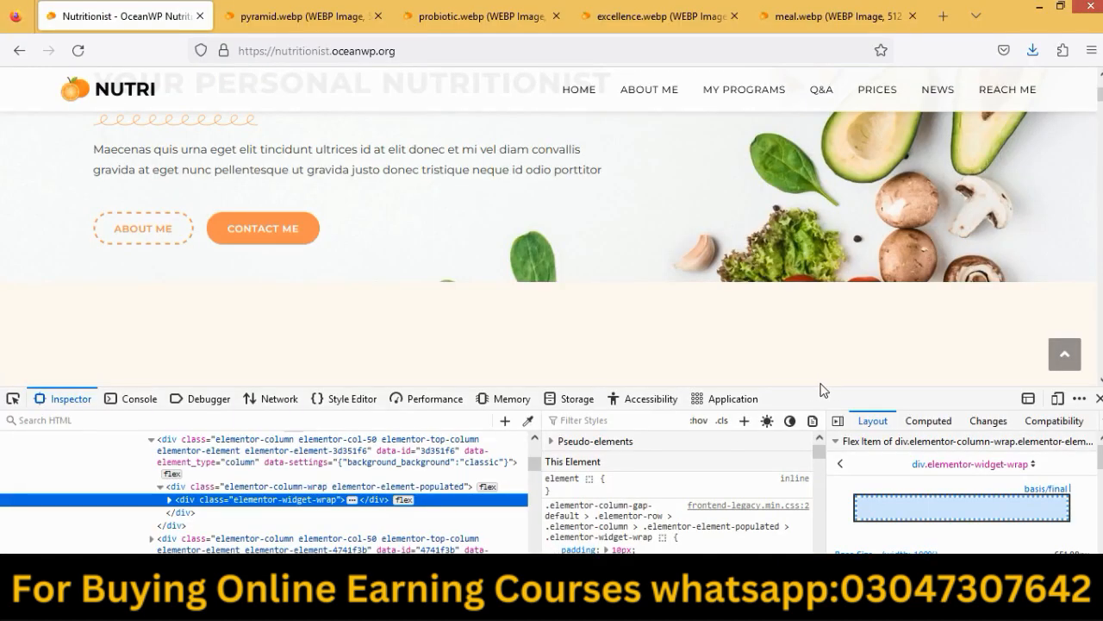
In the Firefox demo, close the page inspector and copy the "Guaranteed Results" heading text.
left_click(1099, 398)
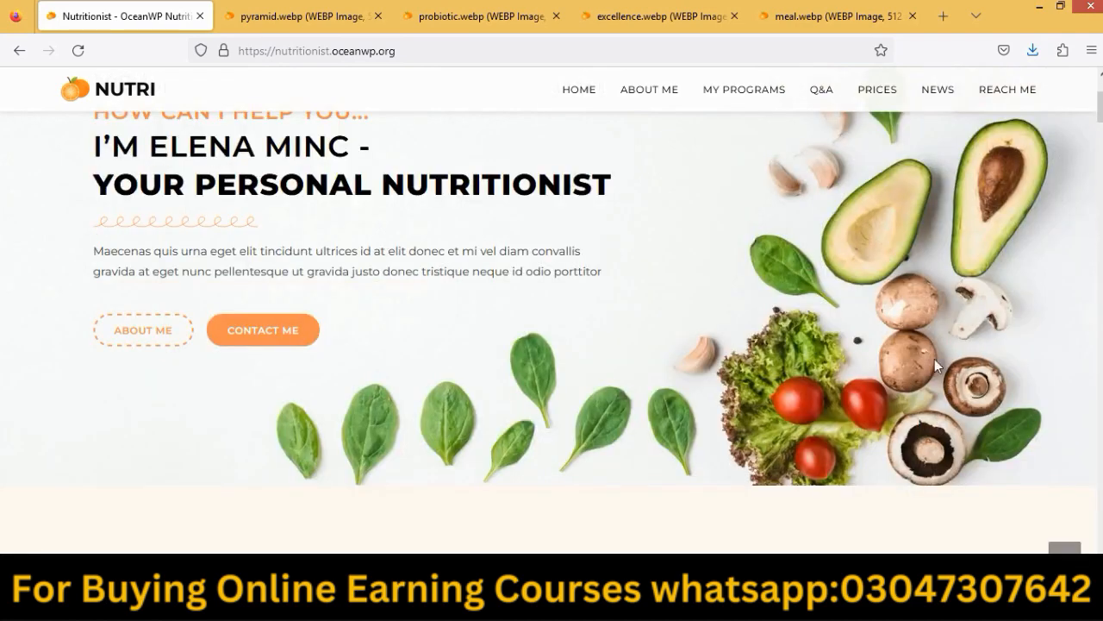
scroll(879, 328, "down", 10)
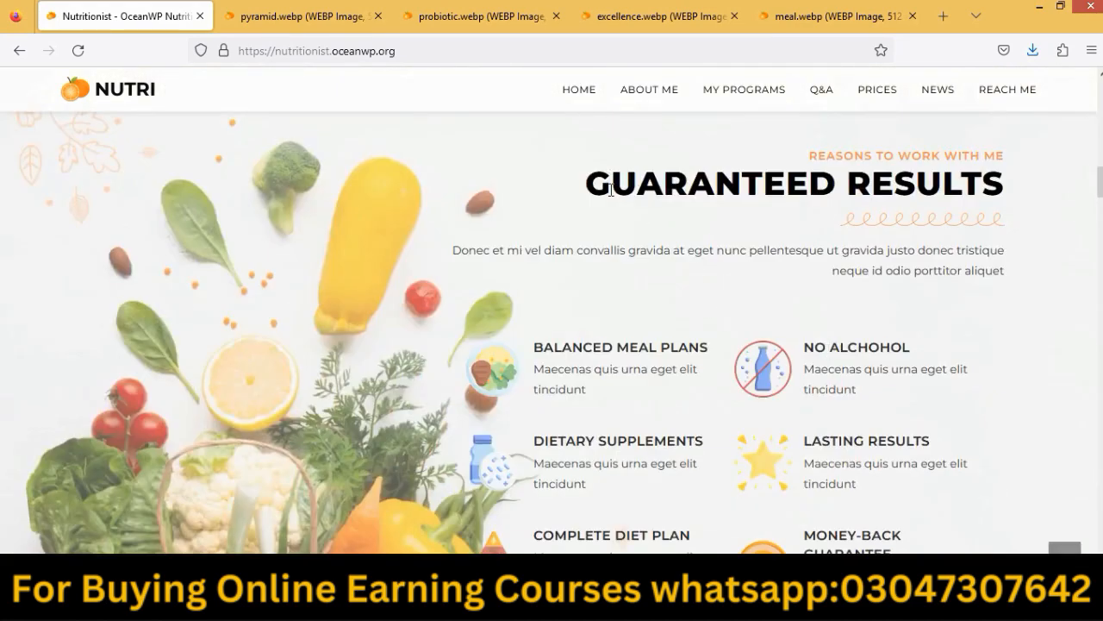
left_click_drag(592, 180, 1004, 200)
right_click(936, 193)
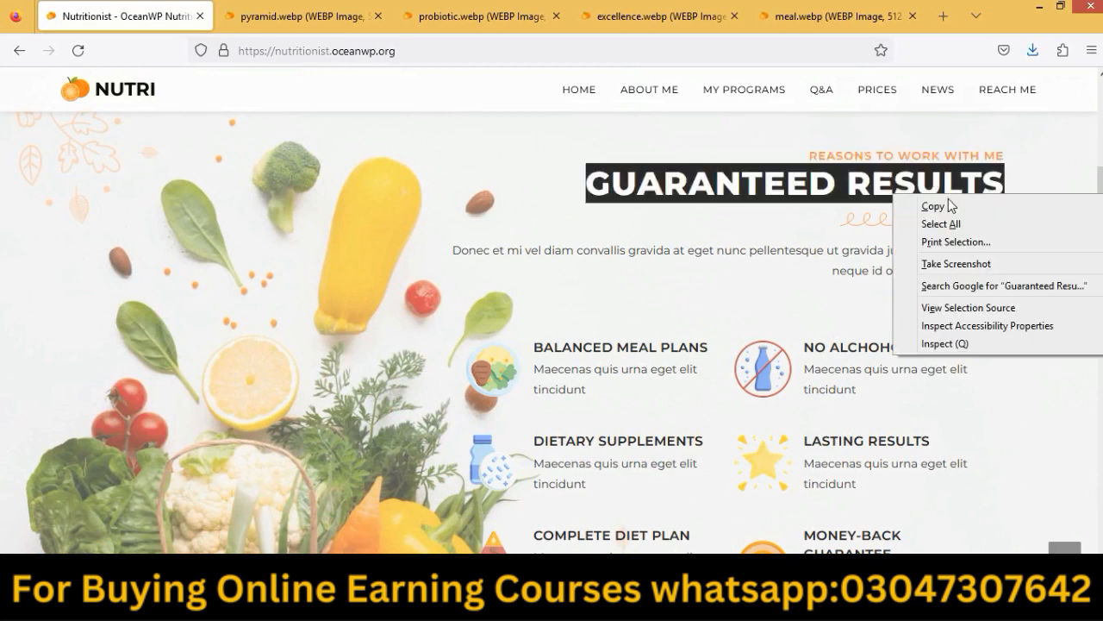
left_click(943, 210)
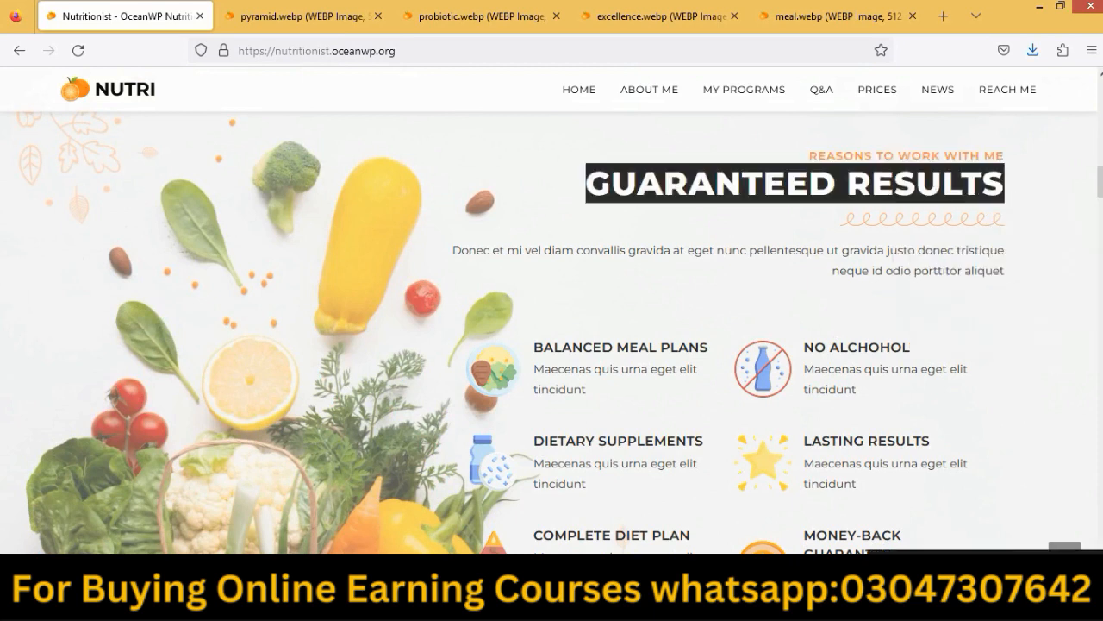
In the Elementor editor, duplicate the About section's name heading and move the copy below the "Reasons to work with me" heading.
mouse_move(519, 606)
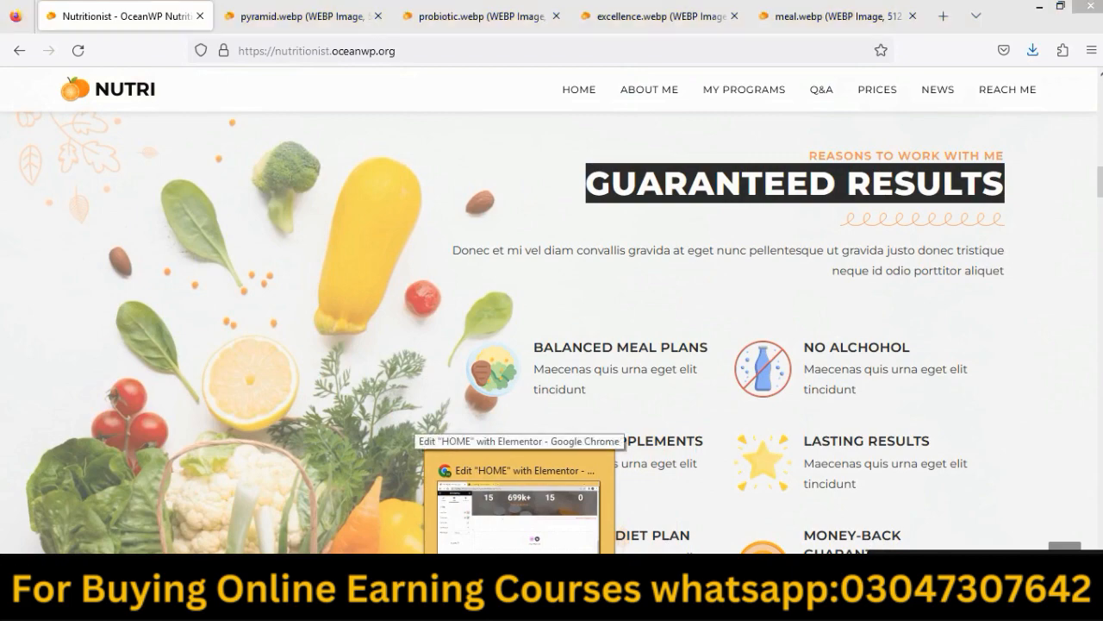
left_click(518, 516)
scroll(729, 345, "up", 6)
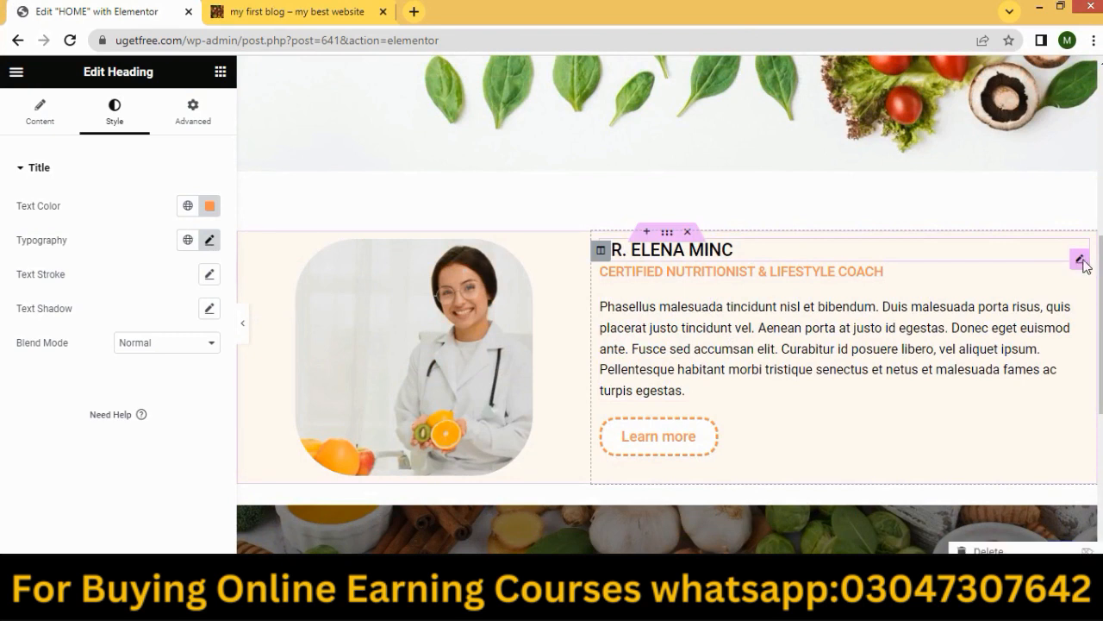
right_click(1081, 260)
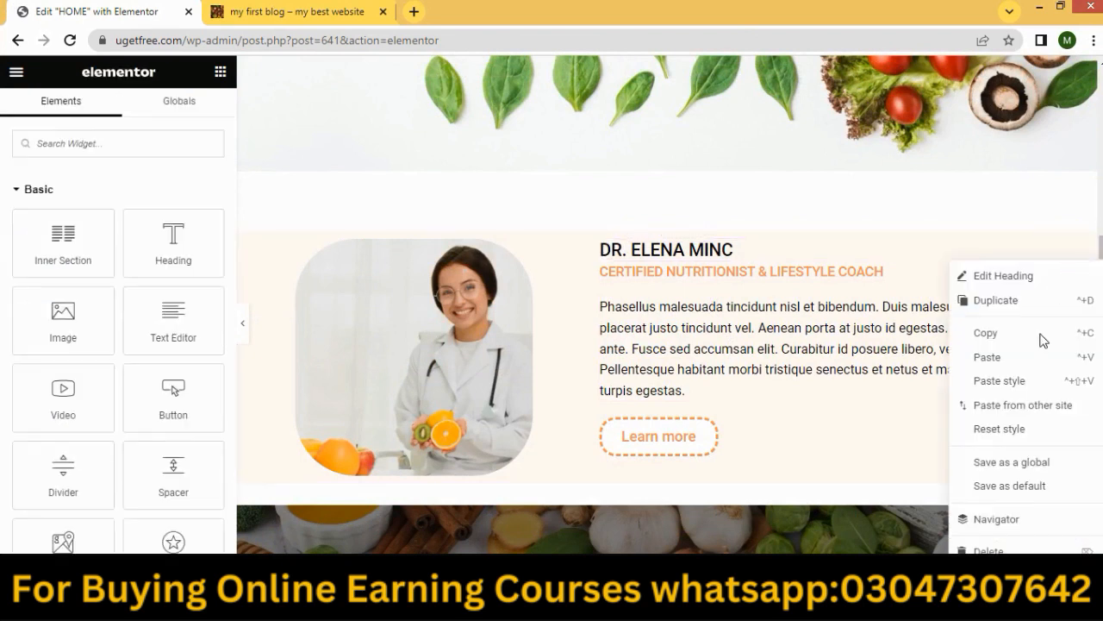
left_click(992, 300)
scroll(990, 227, "down", 3)
scroll(990, 227, "up", 1)
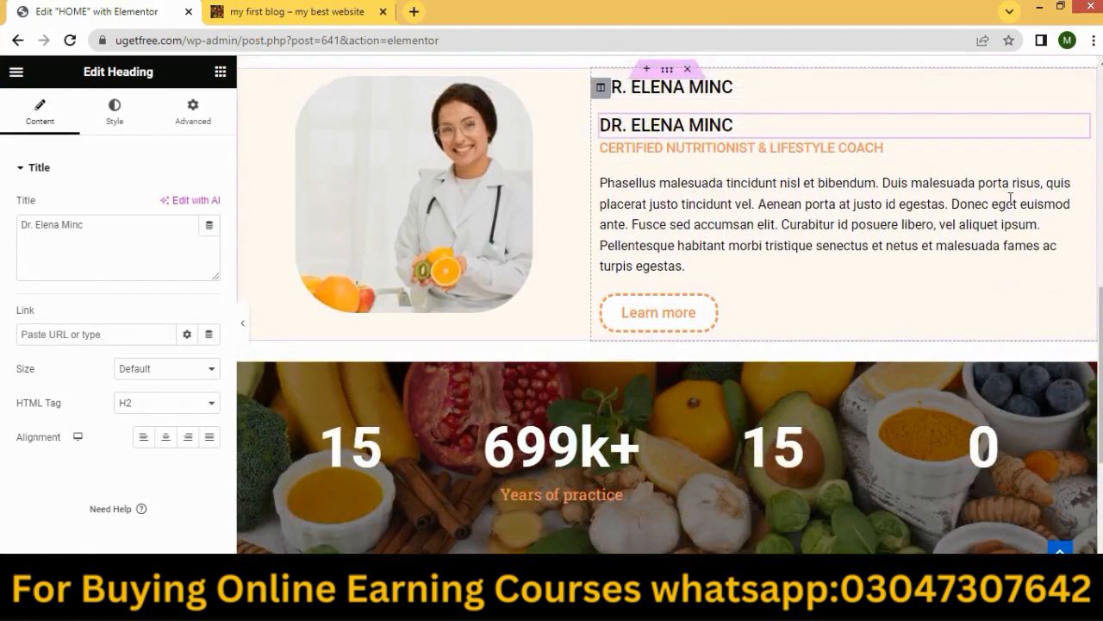
left_click_drag(1079, 132, 822, 291)
scroll(1059, 150, "down", 2)
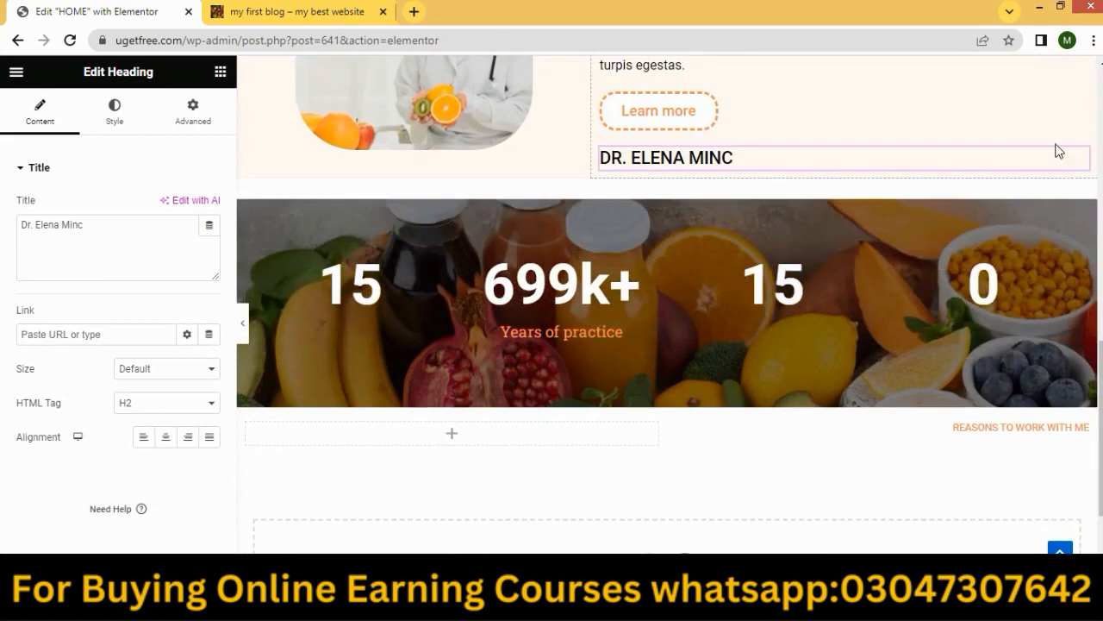
left_click_drag(1079, 170, 1005, 458)
scroll(926, 335, "down", 2)
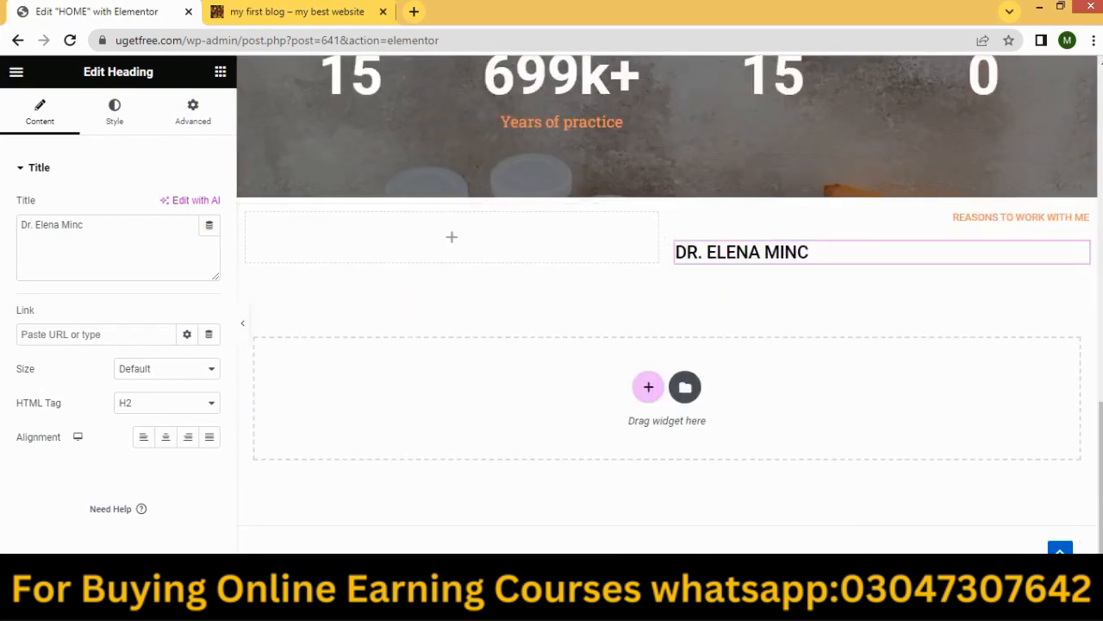
Compare with the Firefox demo, right-align the newly moved heading and replace its title with "Guaranteed Results".
key("alt+Tab")
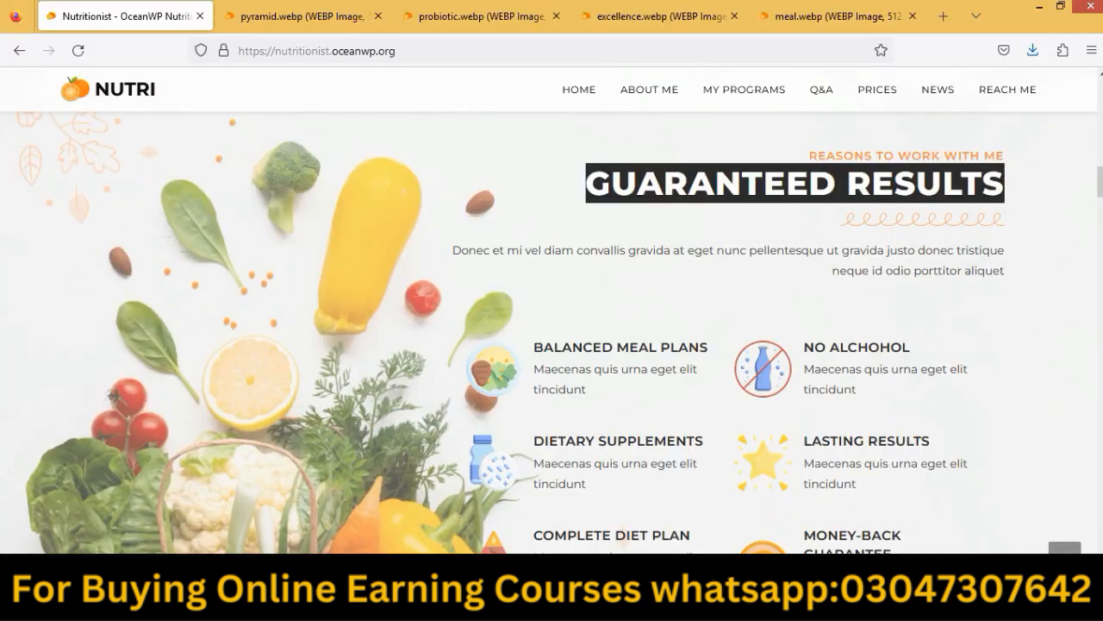
key("alt+Tab")
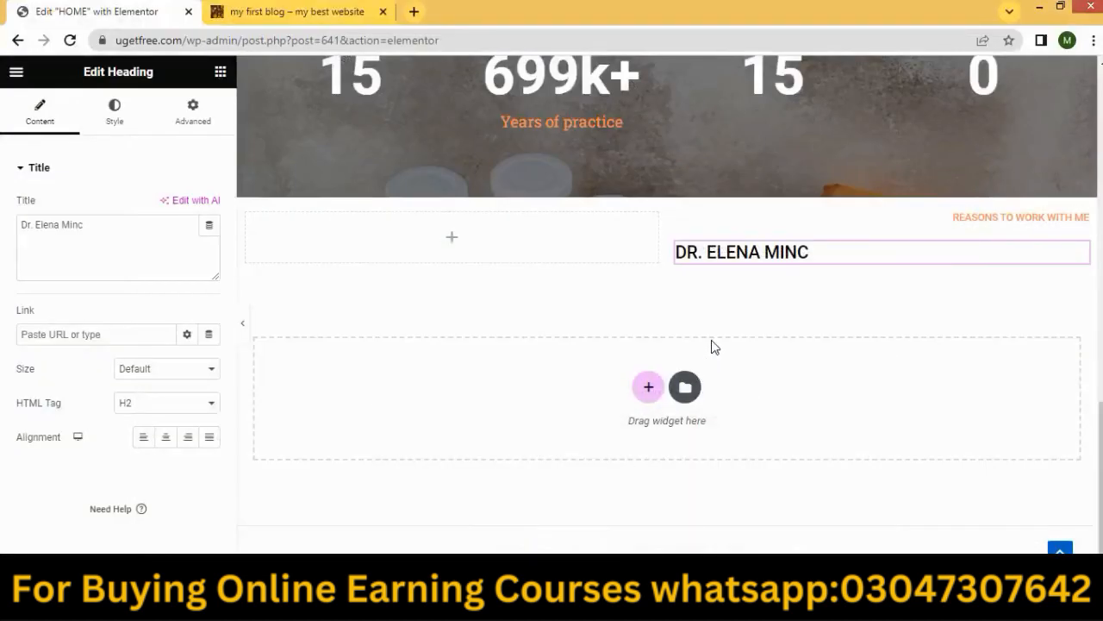
left_click(187, 437)
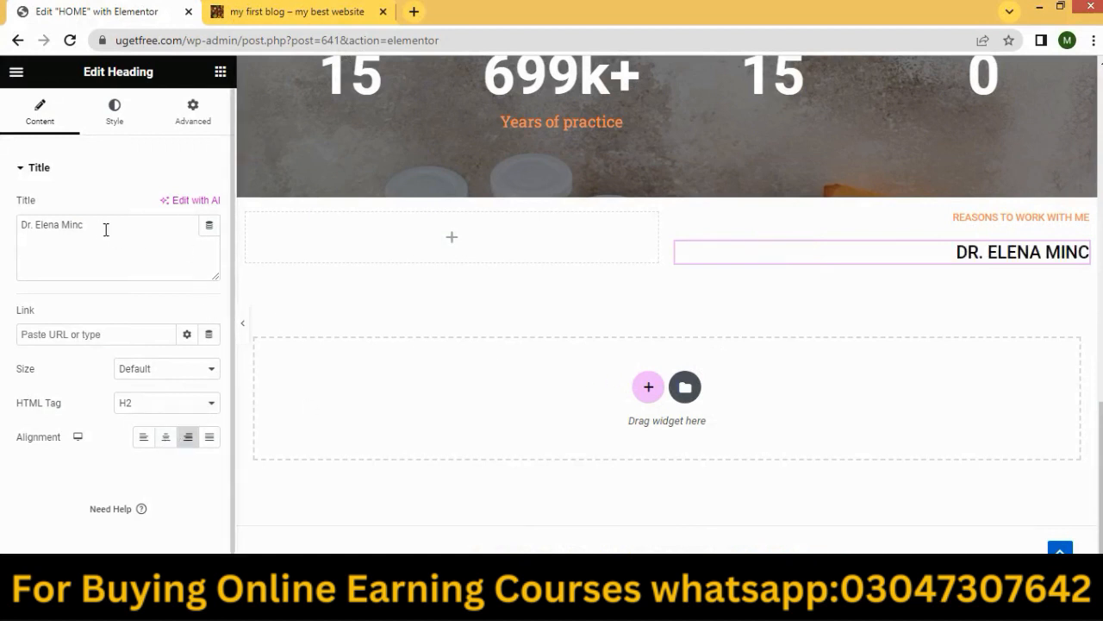
left_click_drag(105, 229, 3, 254)
key("BackSpace")
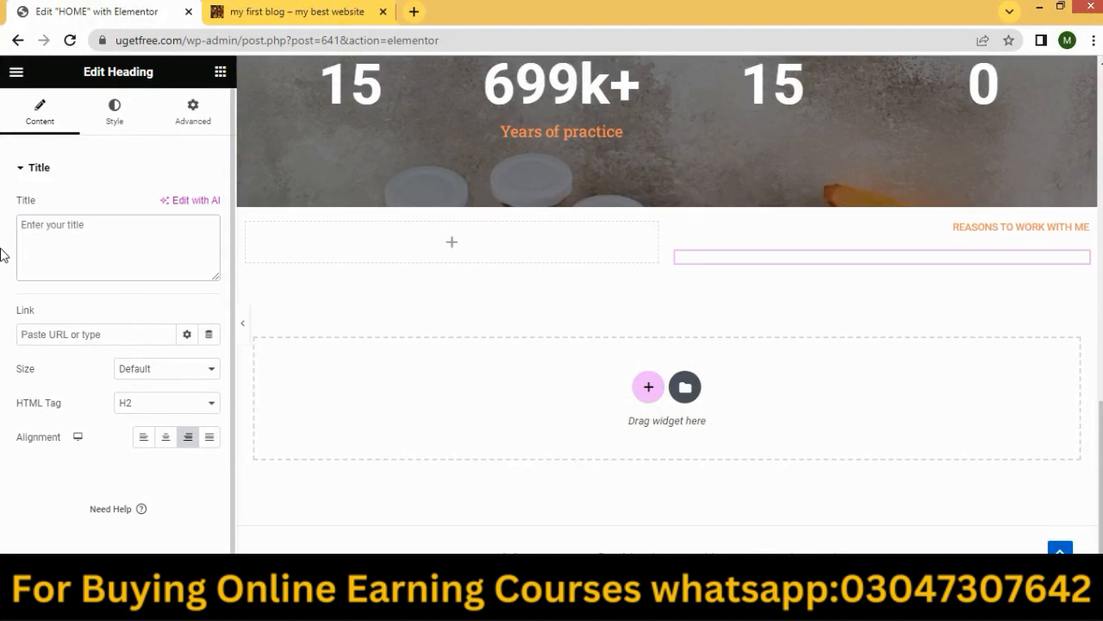
type("Guaranteed Results")
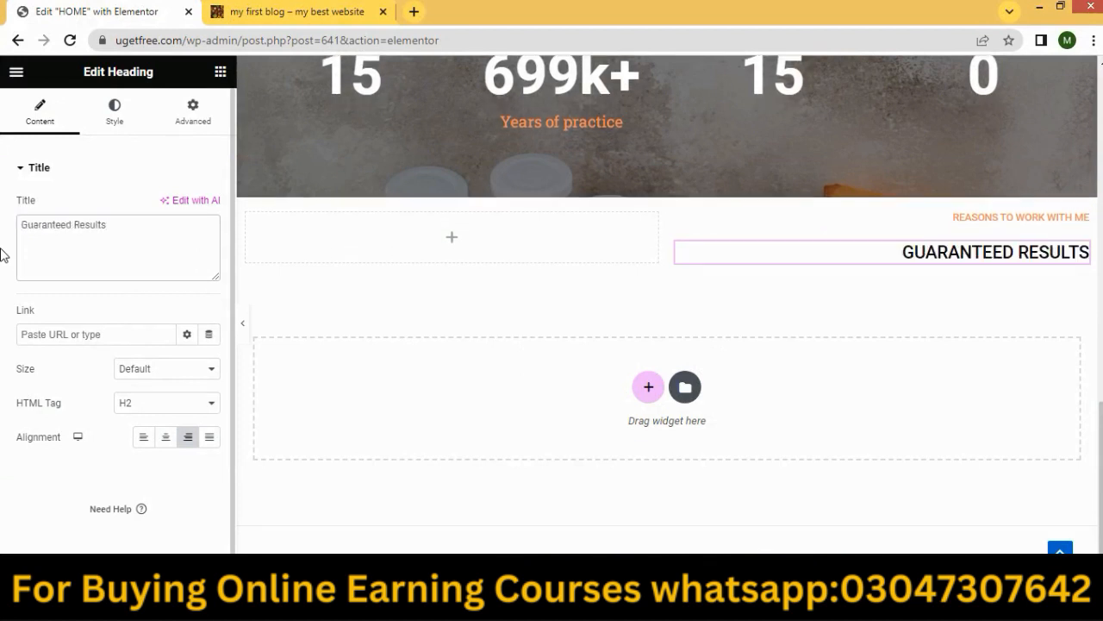
Set the "Guaranteed Results" heading's text color to a near-black shade.
left_click(112, 123)
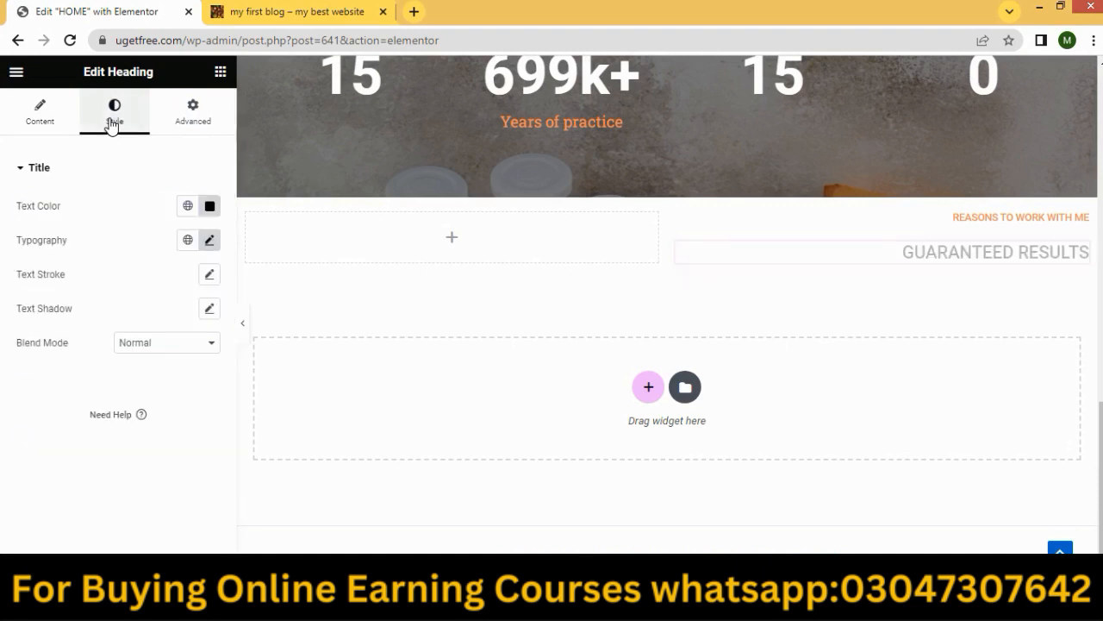
left_click(208, 207)
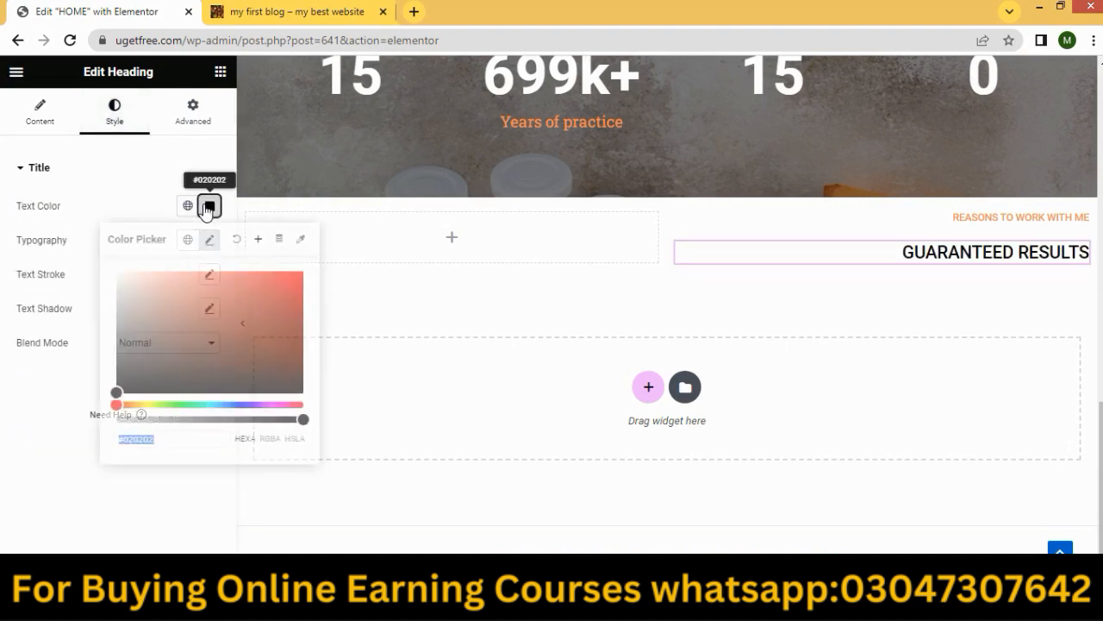
left_click(134, 405)
left_click_drag(137, 392, 120, 389)
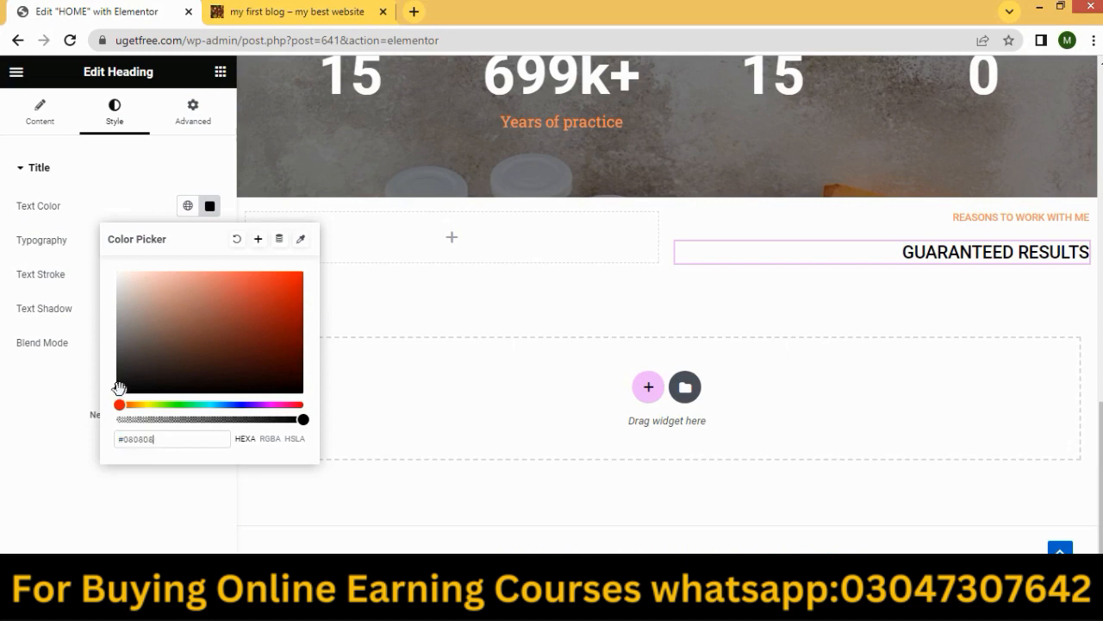
Set the "Guaranteed Results" heading's typography to size 31 px and weight 500 (Medium).
left_click(375, 323)
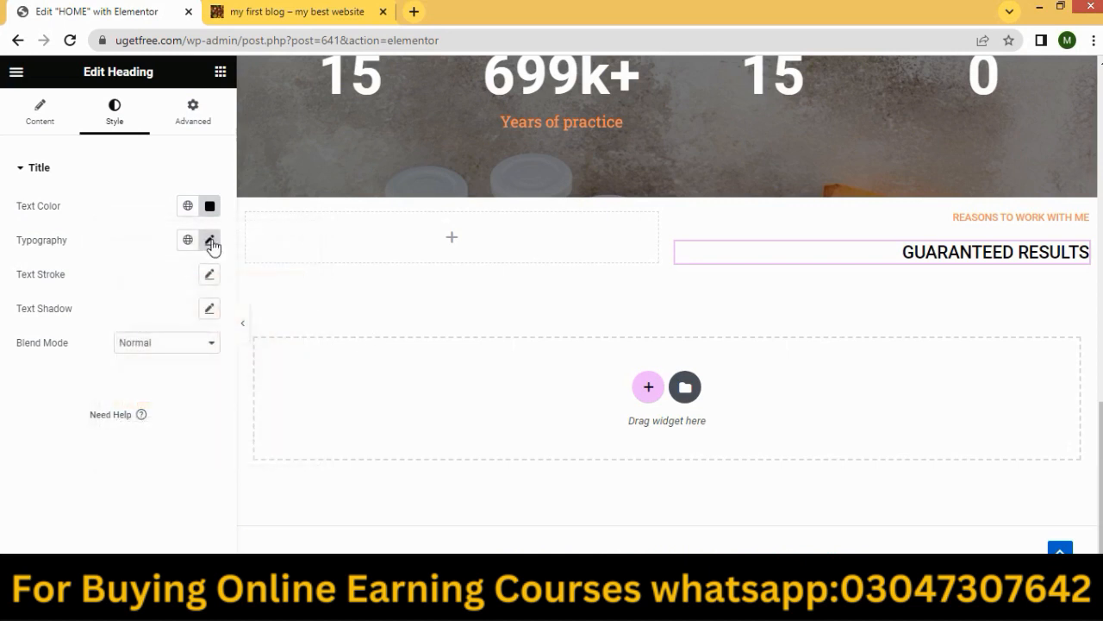
left_click(210, 241)
left_click_drag(32, 373, 44, 370)
left_click(147, 401)
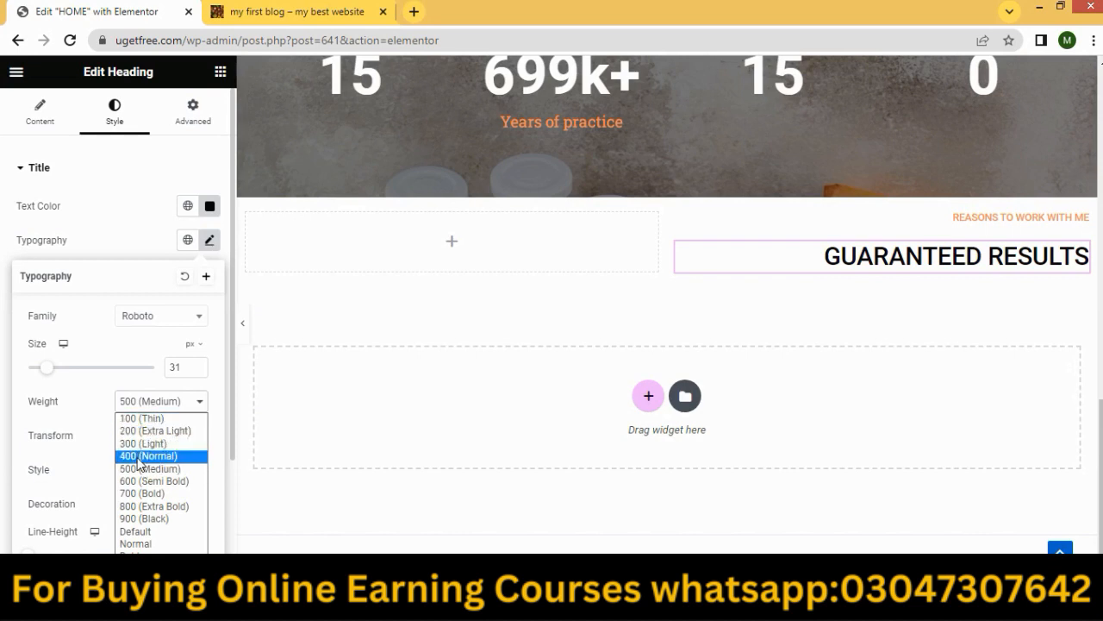
left_click(138, 456)
left_click(160, 403)
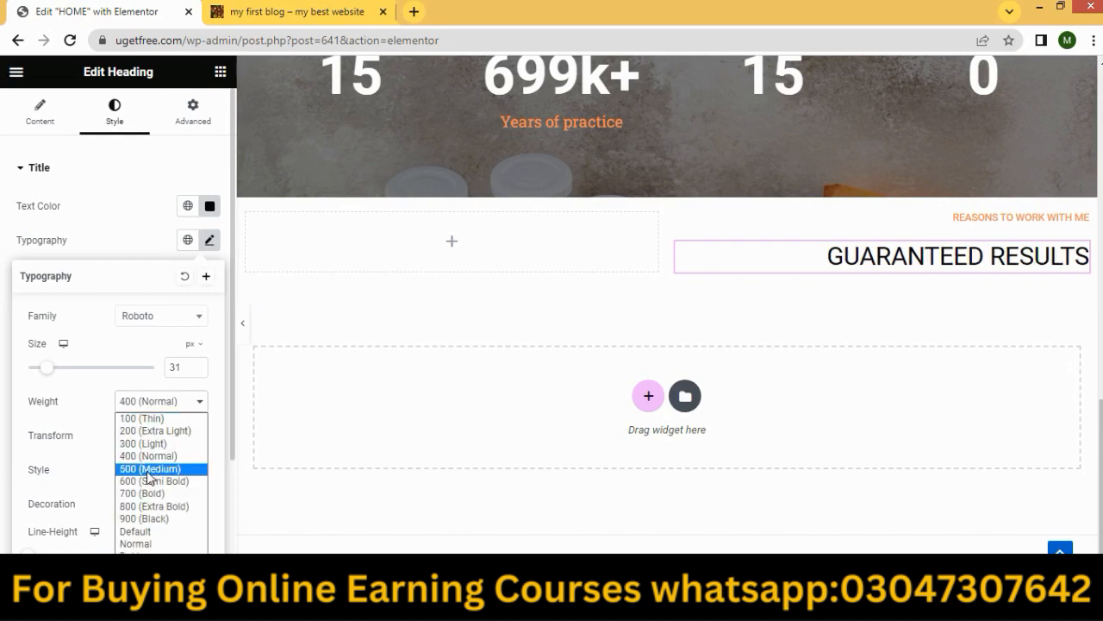
left_click(147, 470)
scroll(94, 434, "down", 1)
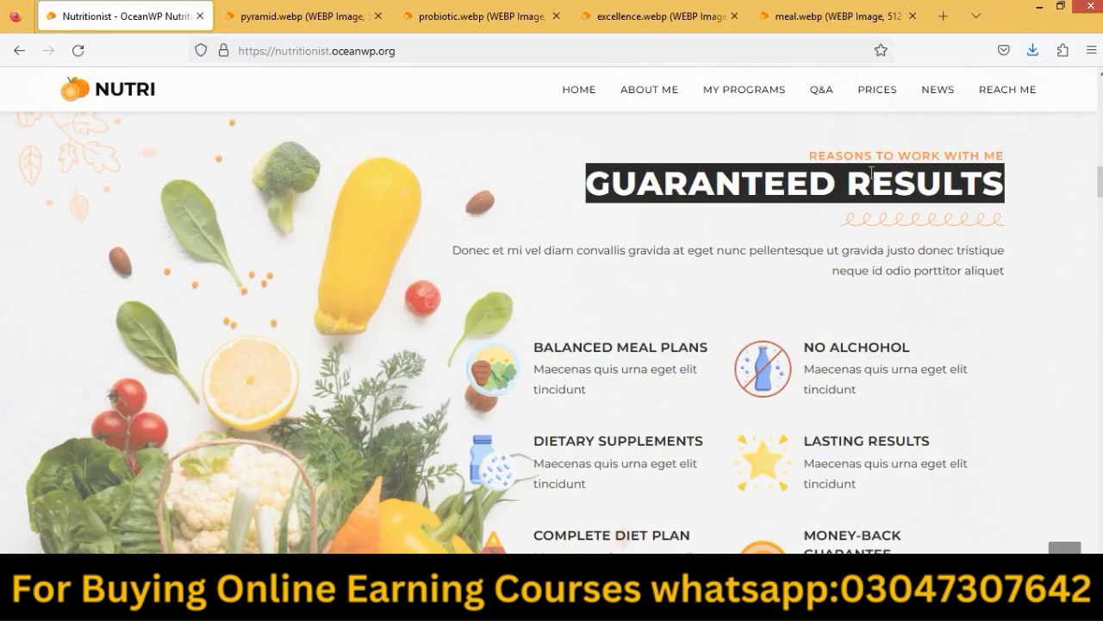
Compare the headings with the Firefox demo and review the typography of the "Reasons to work with me" heading.
left_click(874, 159)
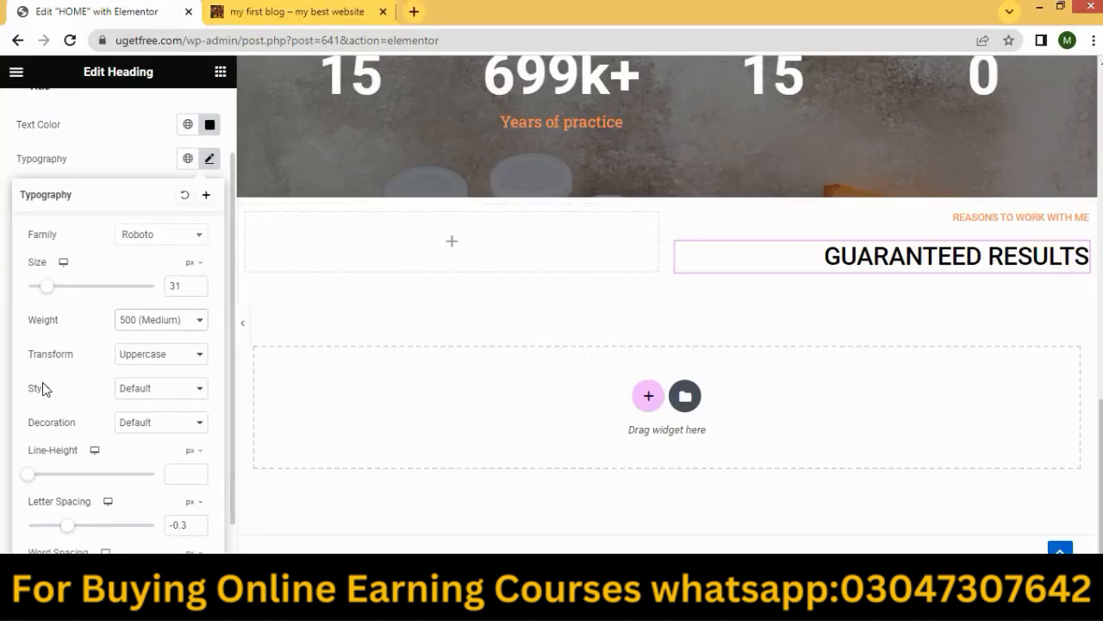
left_click(959, 216)
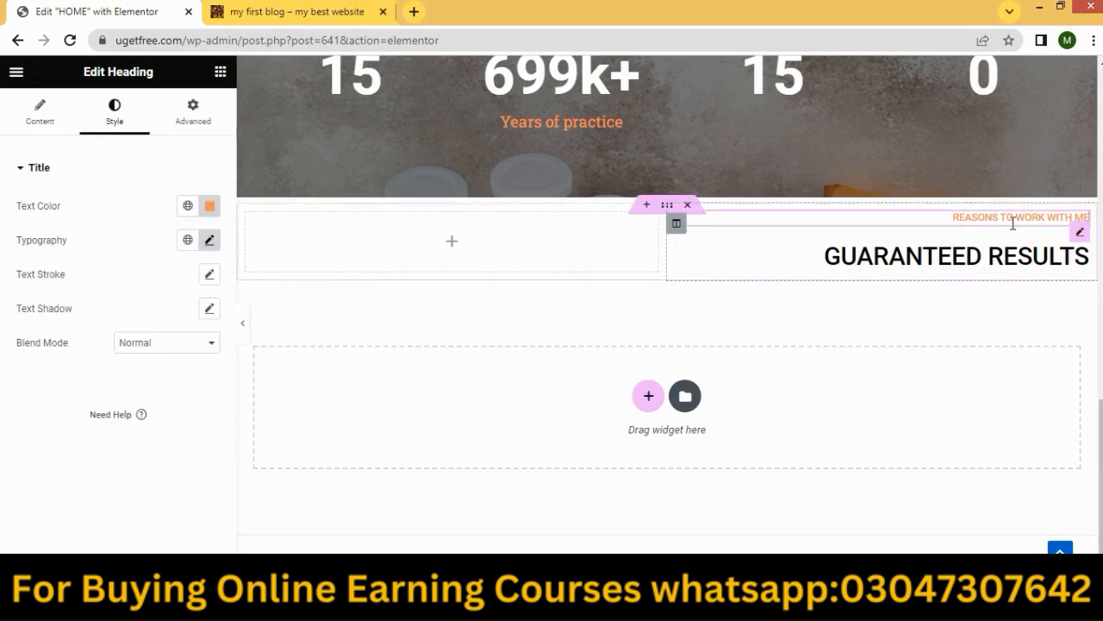
left_click(210, 239)
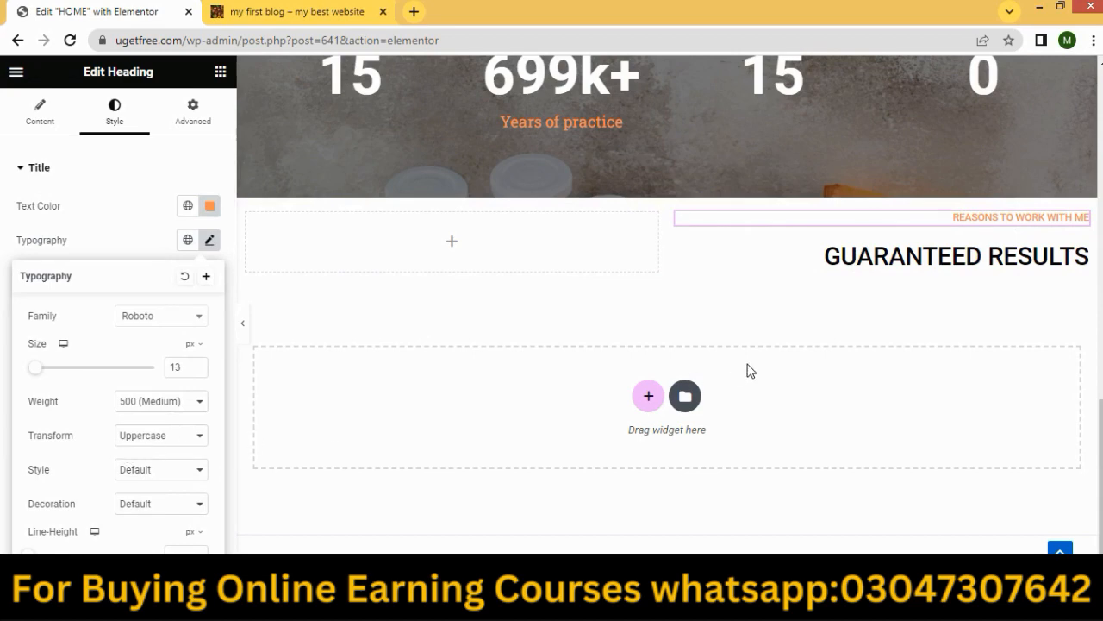
left_click(758, 289)
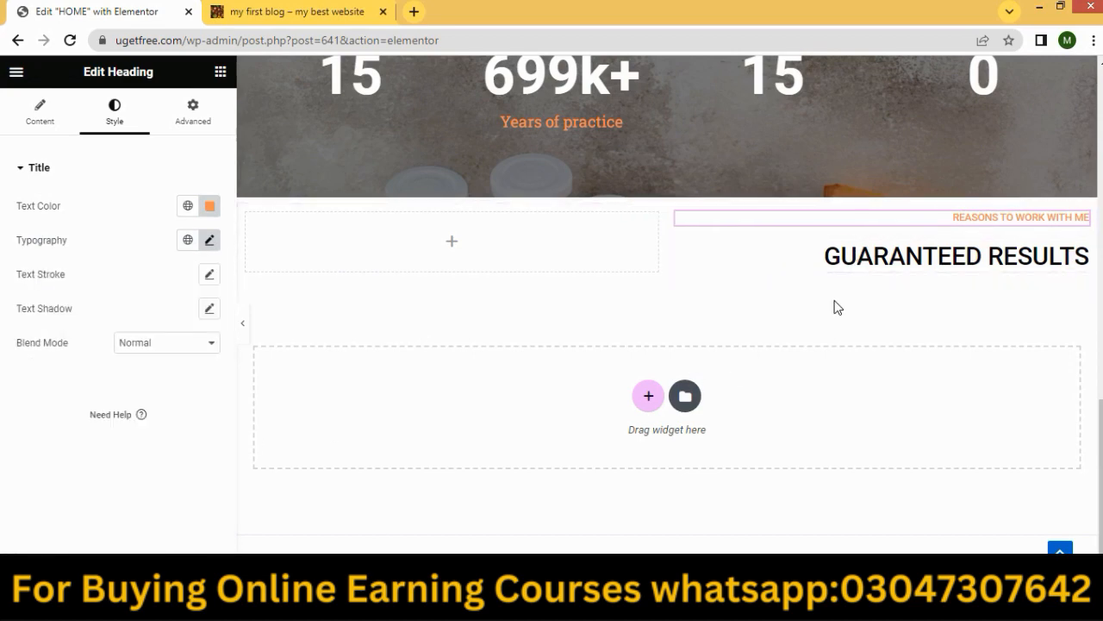
scroll(807, 407, "up", 3)
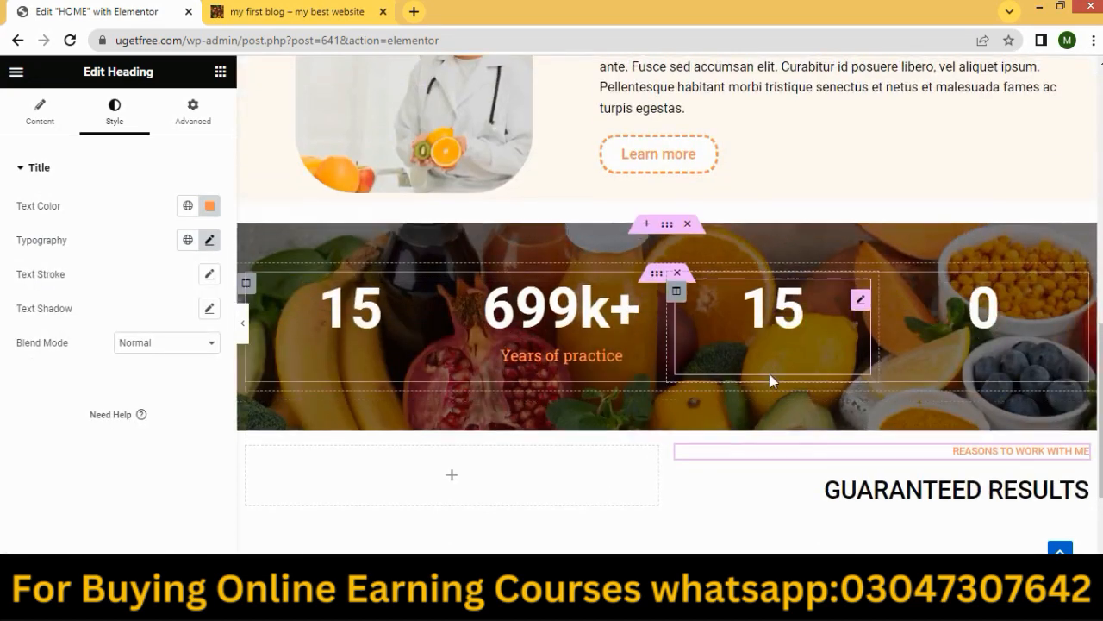
scroll(769, 374, "down", 3)
key("alt+Tab")
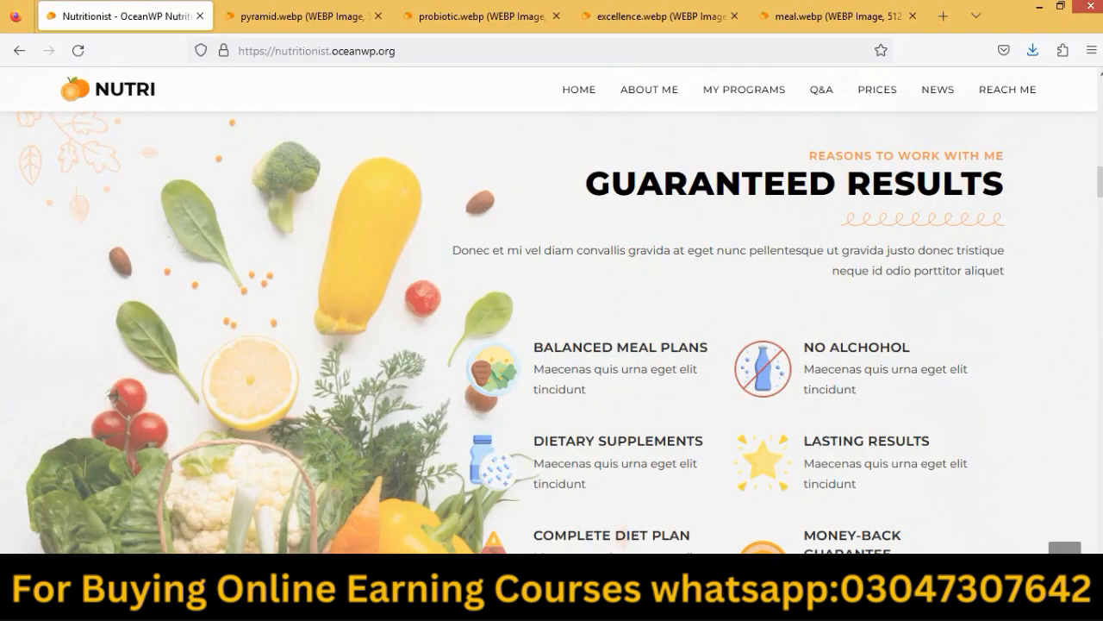
In the Elementor editor, duplicate the curly divider below the hero section's "Your Personal Nutritionist" heading.
scroll(474, 445, "up", 15)
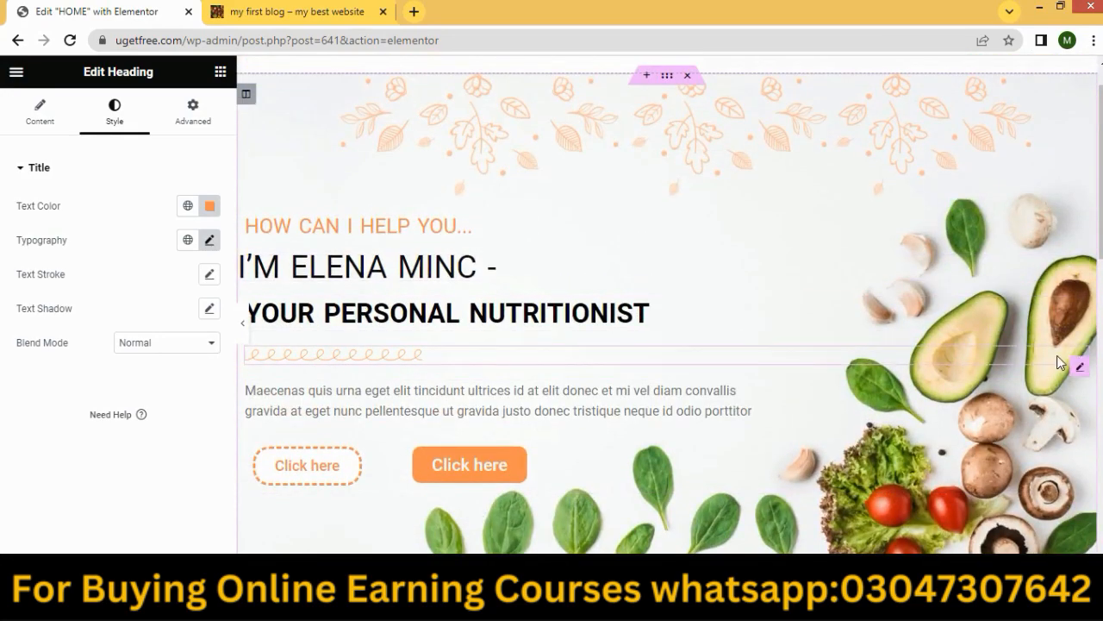
right_click(1029, 355)
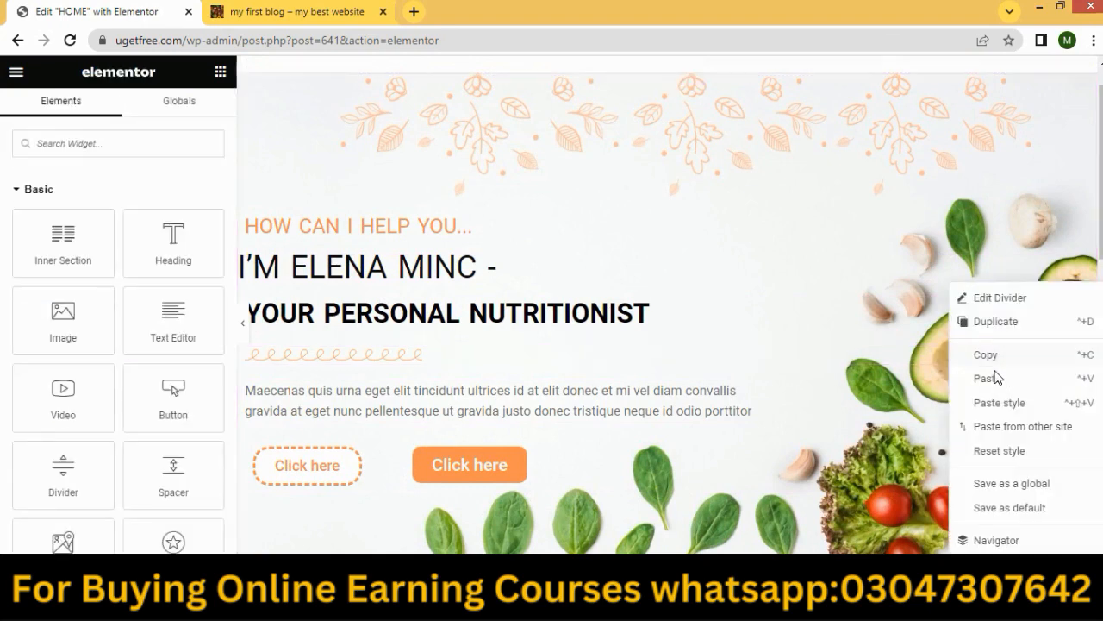
left_click(996, 322)
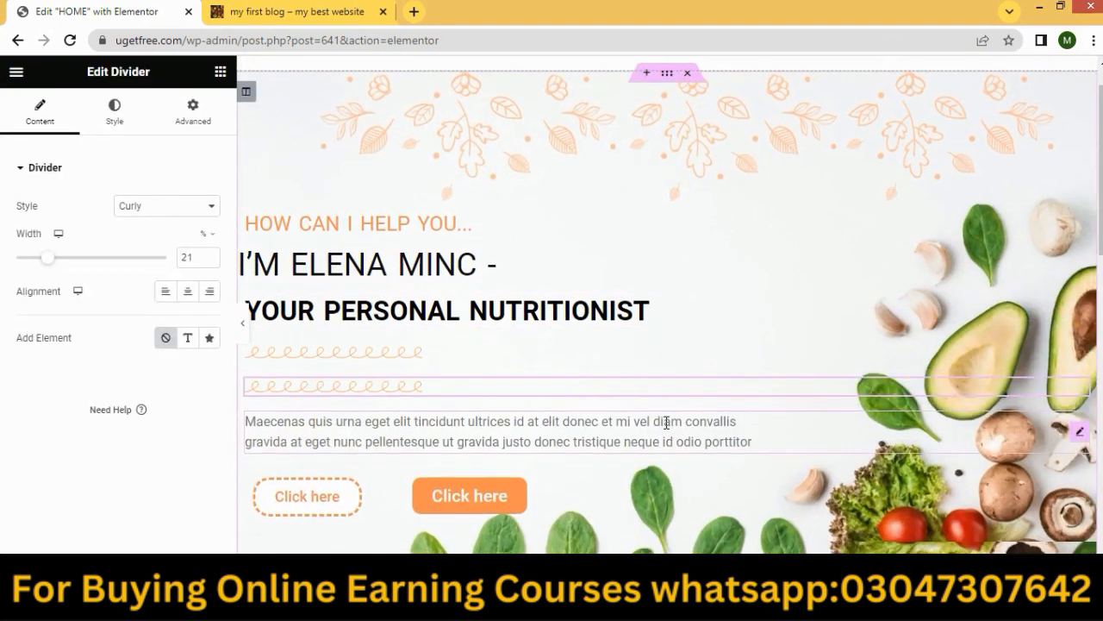
Move the duplicated curly divider down the page to below the "Guaranteed Results" heading.
scroll(665, 423, "down", 2)
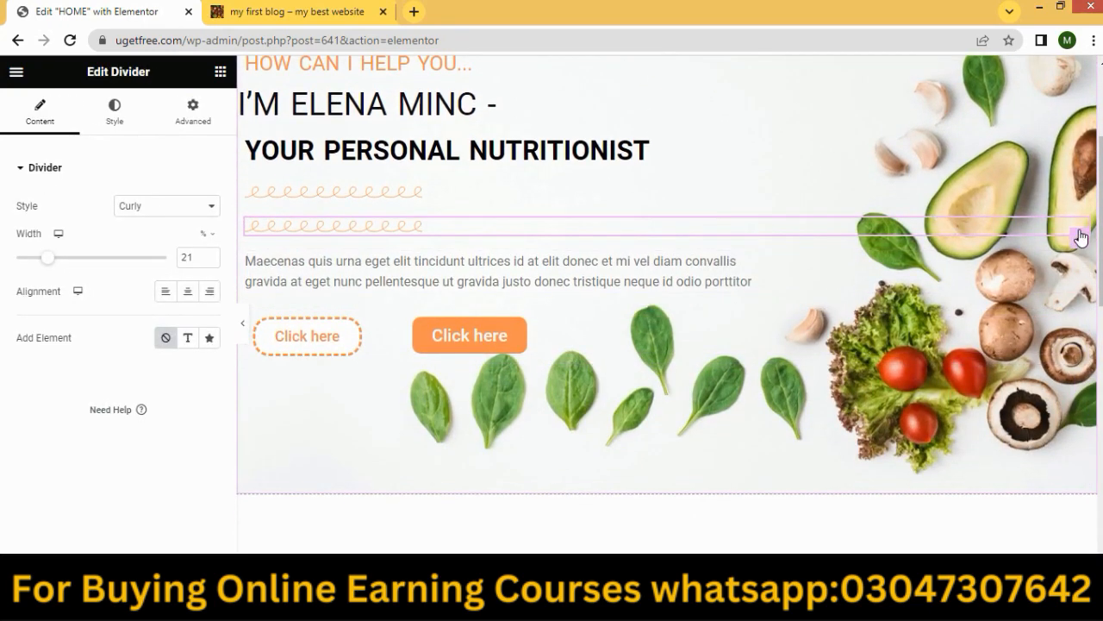
left_click_drag(1080, 234, 285, 439)
scroll(463, 336, "down", 3)
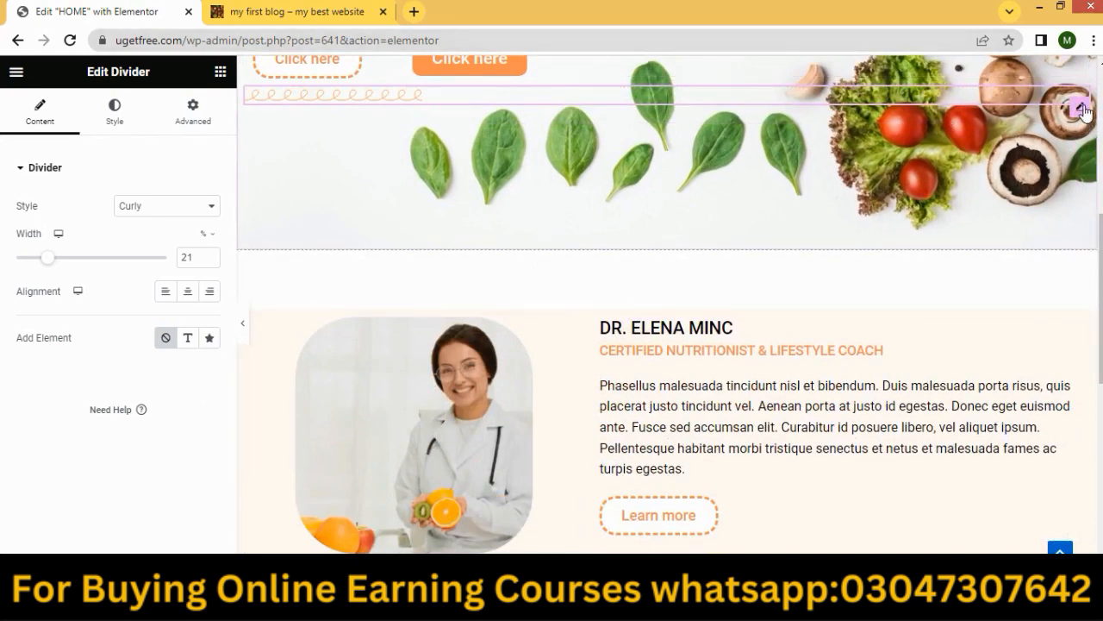
left_click_drag(1082, 111, 750, 499)
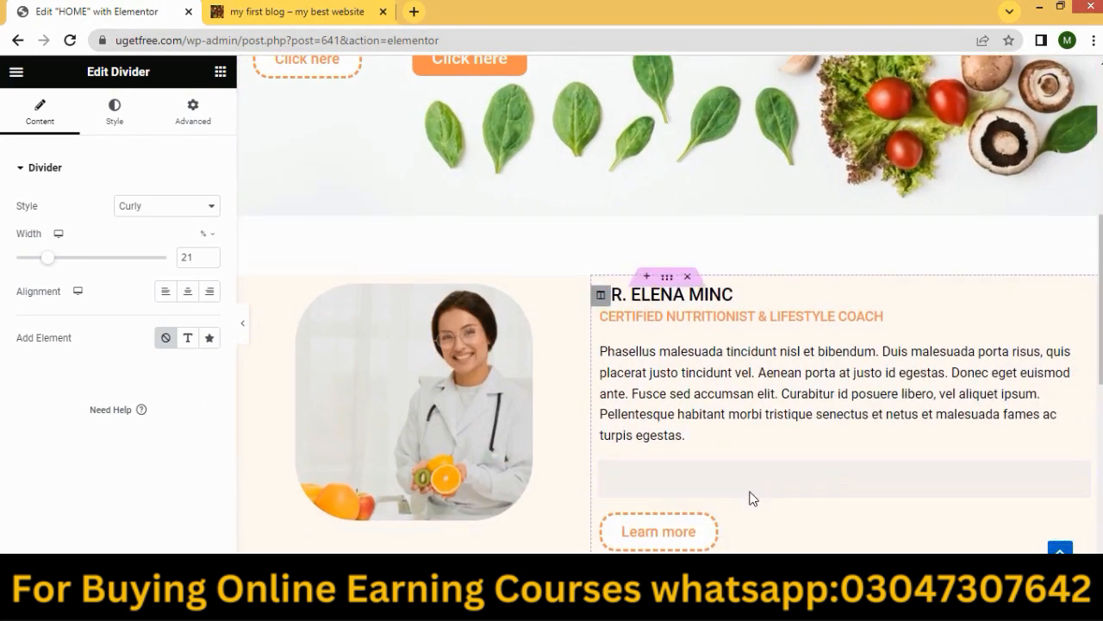
scroll(770, 387, "down", 4)
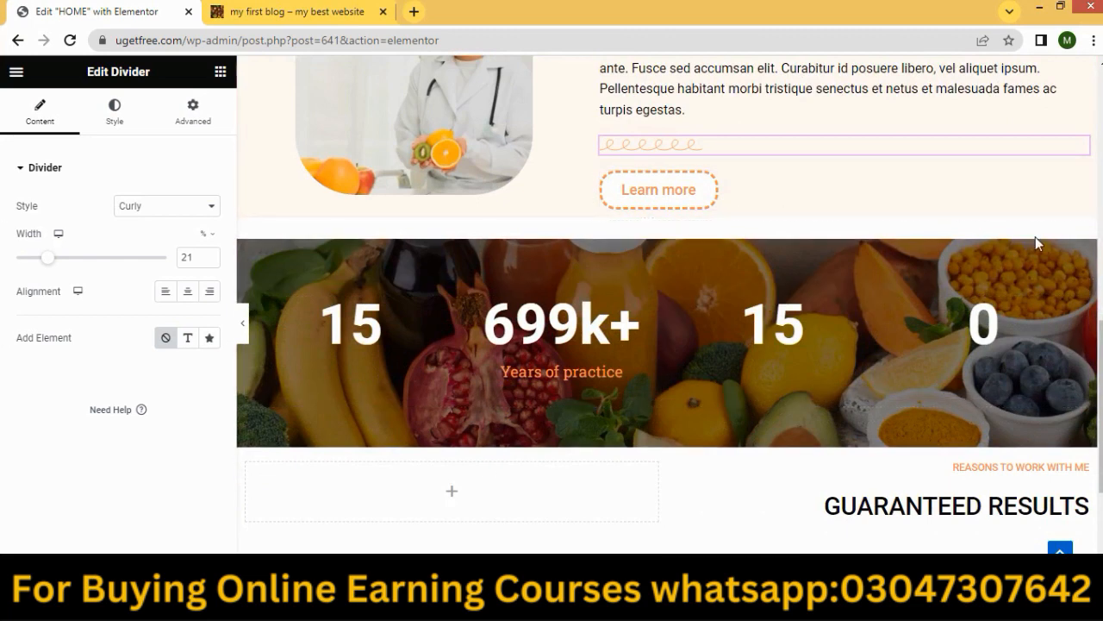
scroll(1035, 236, "down", 2)
scroll(1031, 231, "up", 1)
scroll(1043, 159, "up", 1)
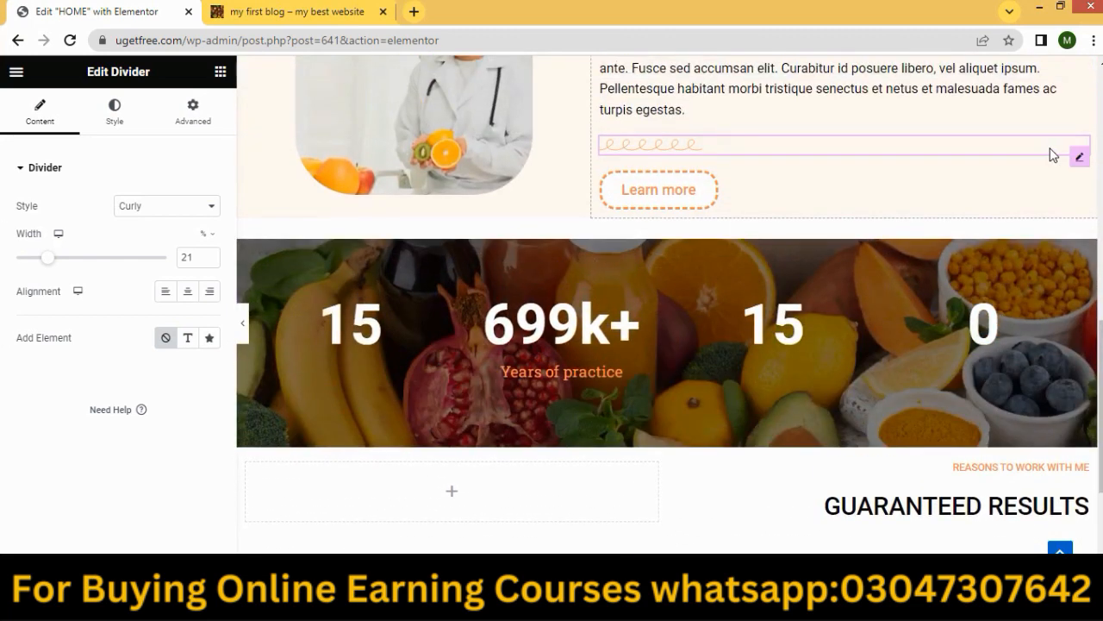
left_click_drag(1075, 162, 831, 507)
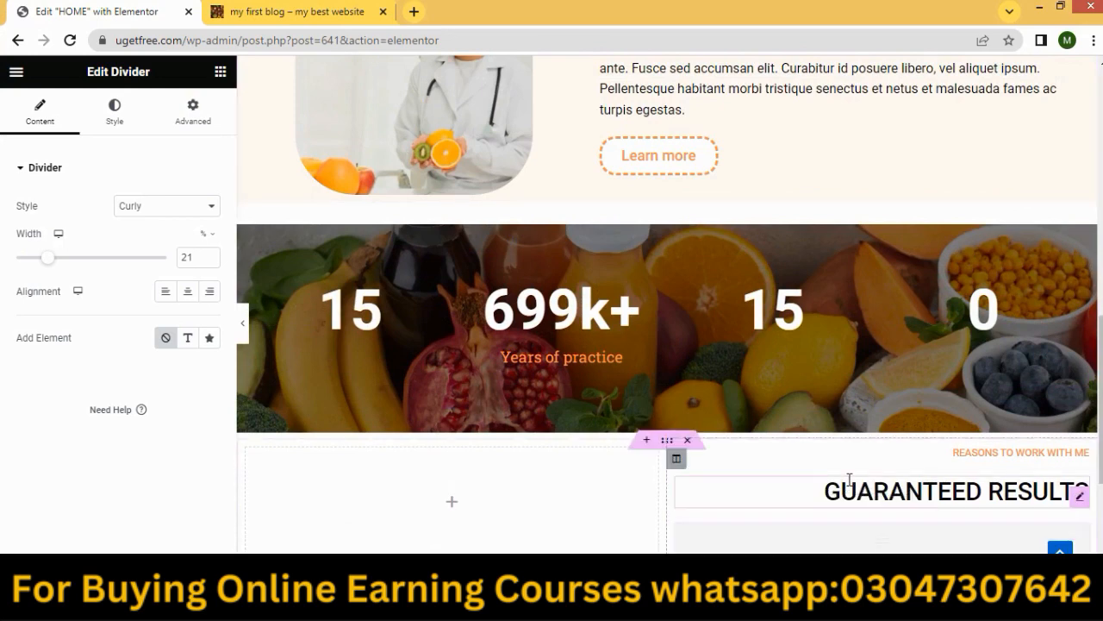
Right-align the divider below "Guaranteed Results" and set its width to 35%.
scroll(881, 337, "down", 3)
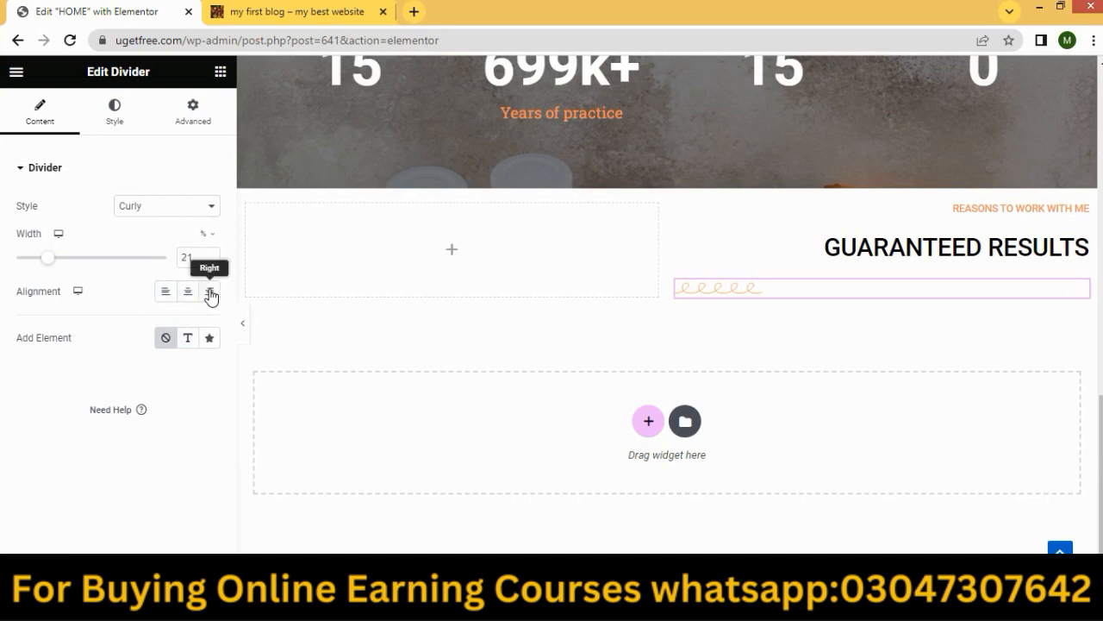
left_click(210, 293)
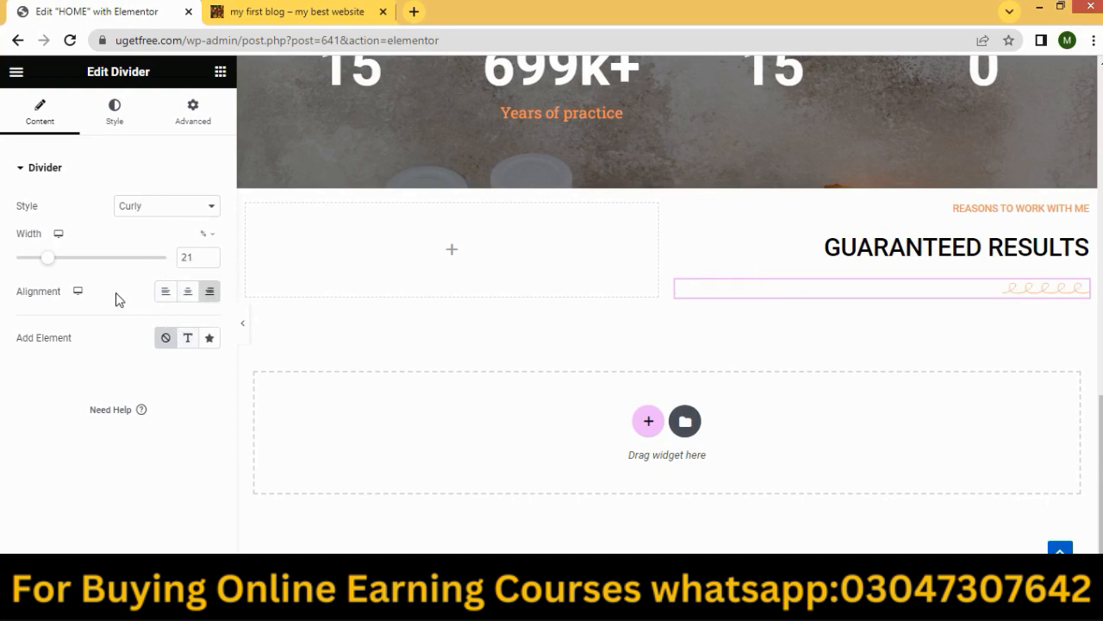
mouse_move(52, 269)
left_mouse_down()
mouse_move(84, 273)
mouse_move(72, 271)
left_mouse_up()
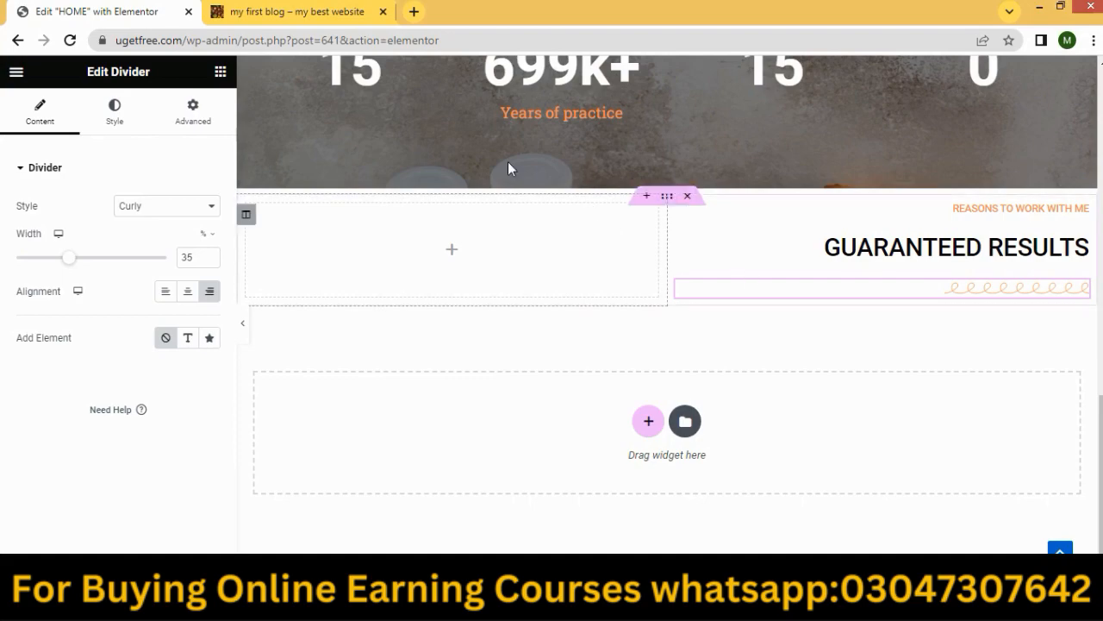
Find the hero section's paragraph below its curly divider and copy that text widget.
scroll(829, 252, "up", 8)
scroll(829, 253, "down", 8)
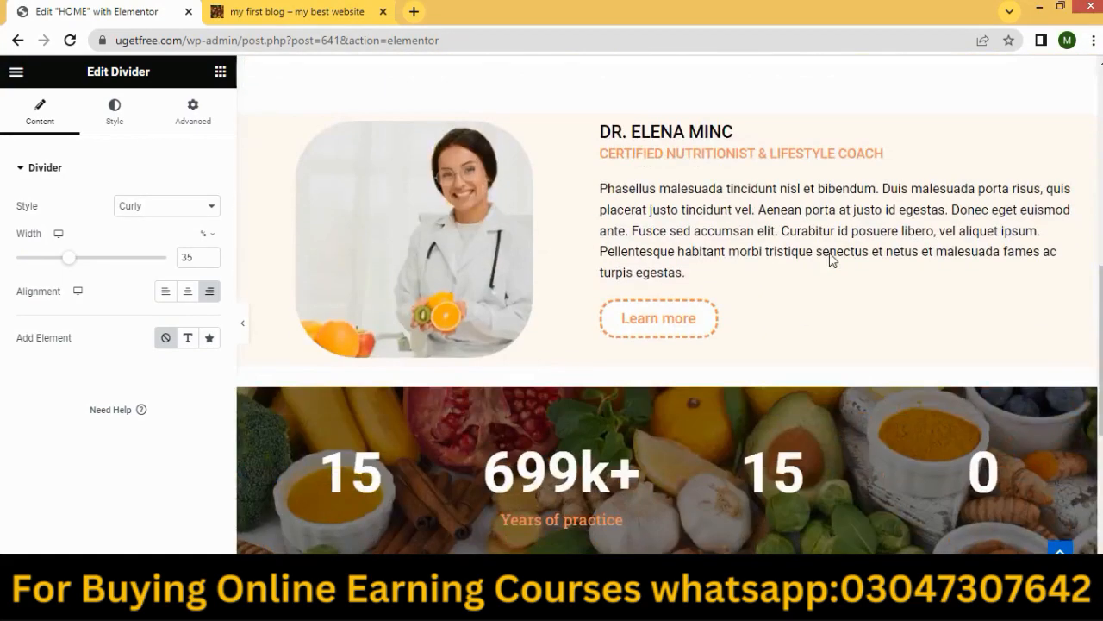
scroll(901, 325, "up", 5)
scroll(901, 328, "up", 6)
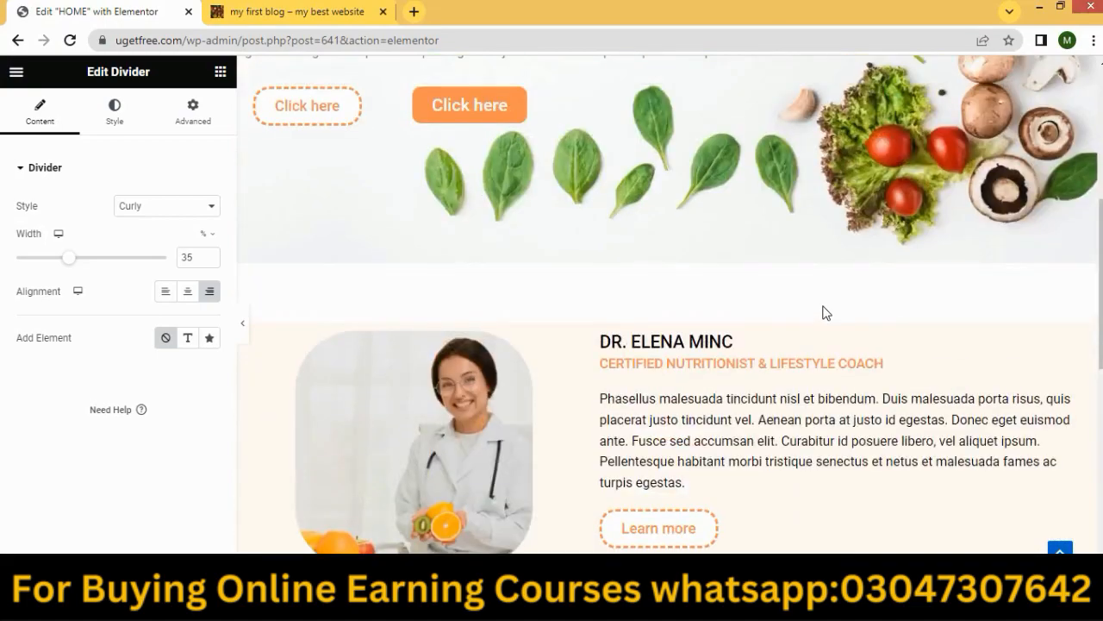
scroll(705, 332, "down", 2)
scroll(705, 330, "down", 3)
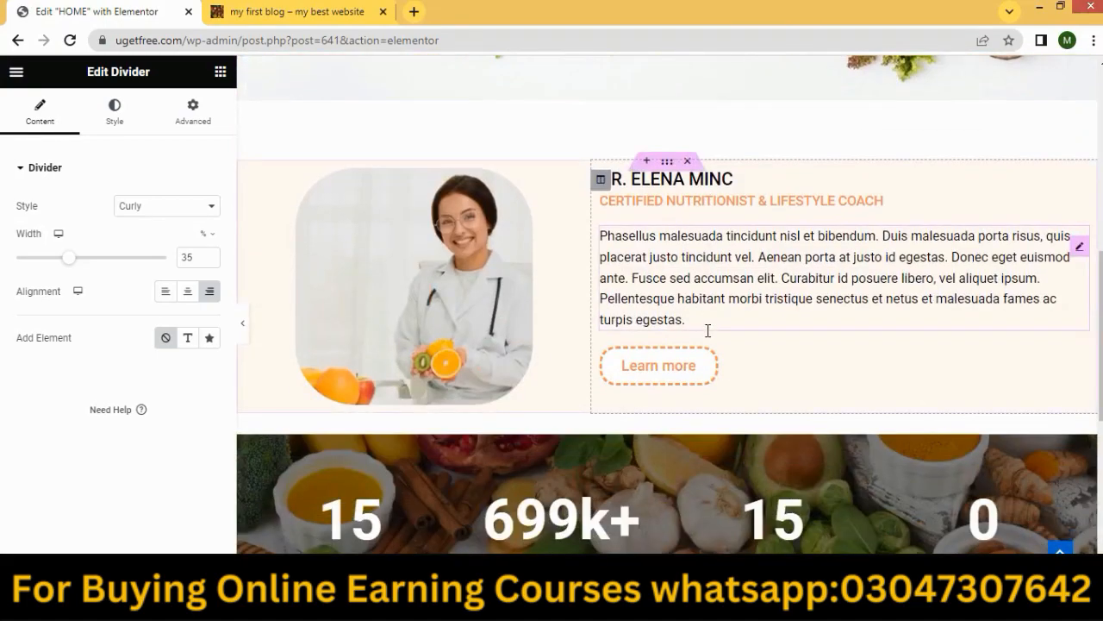
scroll(707, 330, "up", 6)
scroll(682, 375, "down", 1)
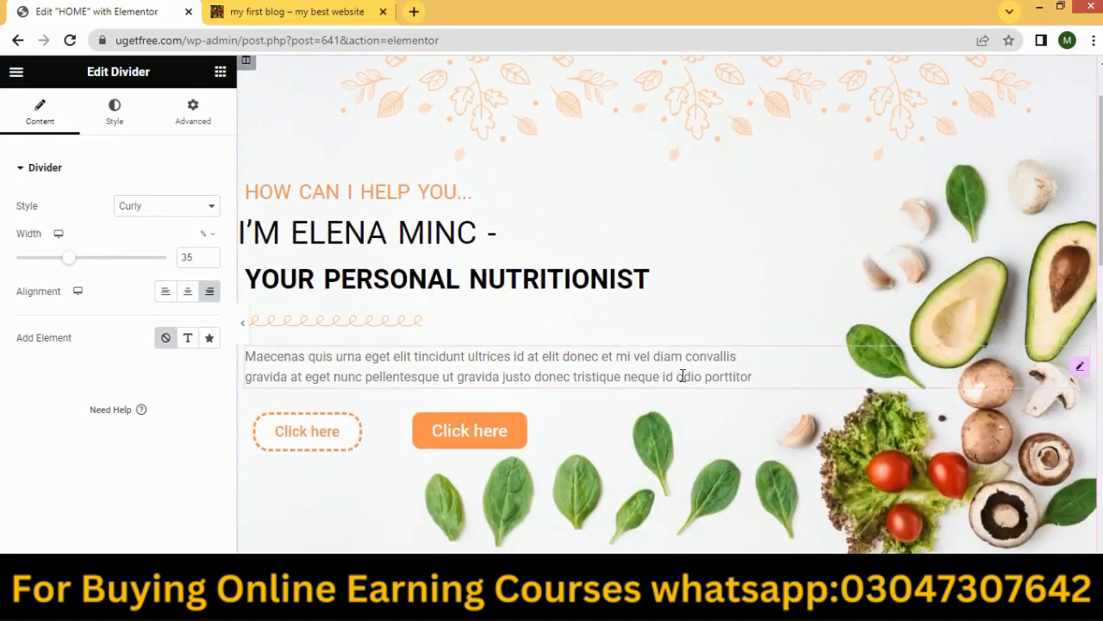
right_click(766, 380)
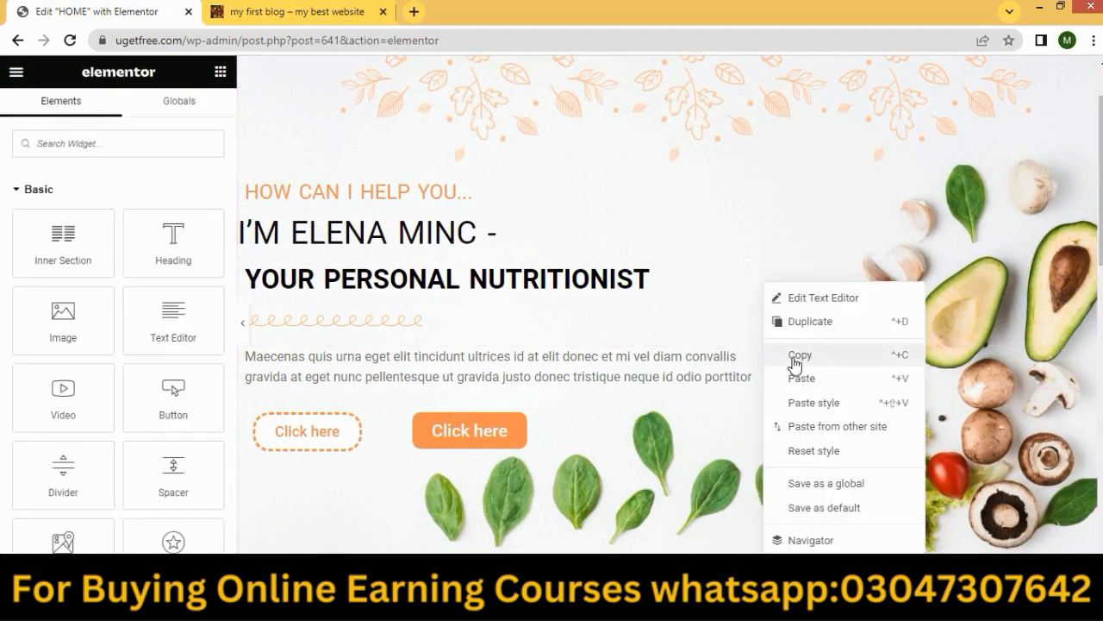
left_click(794, 365)
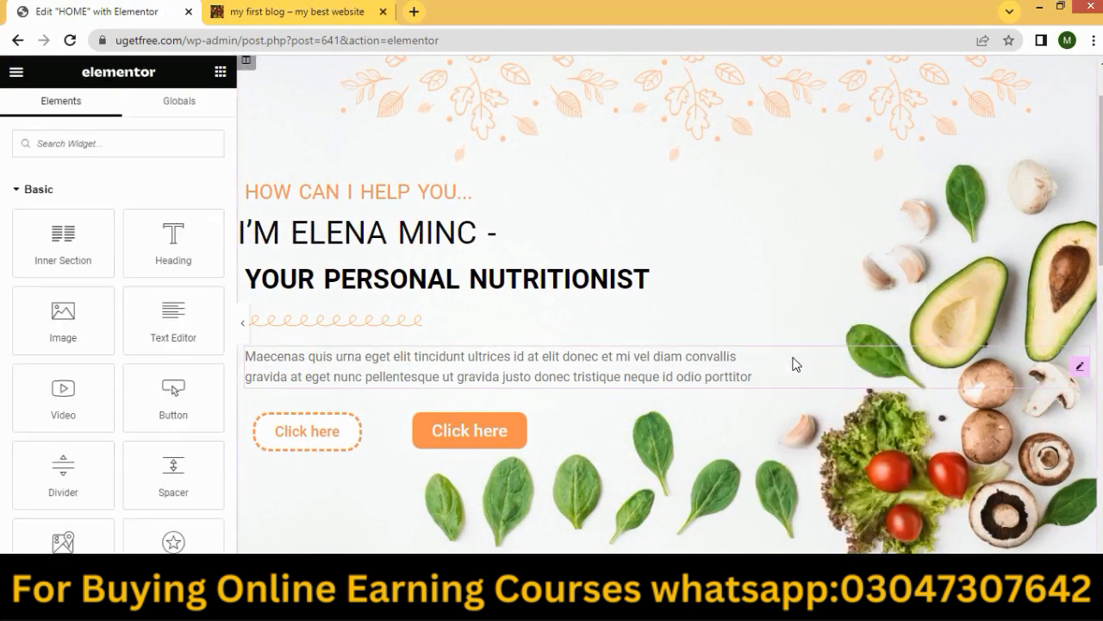
Try to paste the copied text widget below the curly divider in the Guaranteed Results column.
scroll(794, 365, "down", 10)
scroll(794, 365, "down", 4)
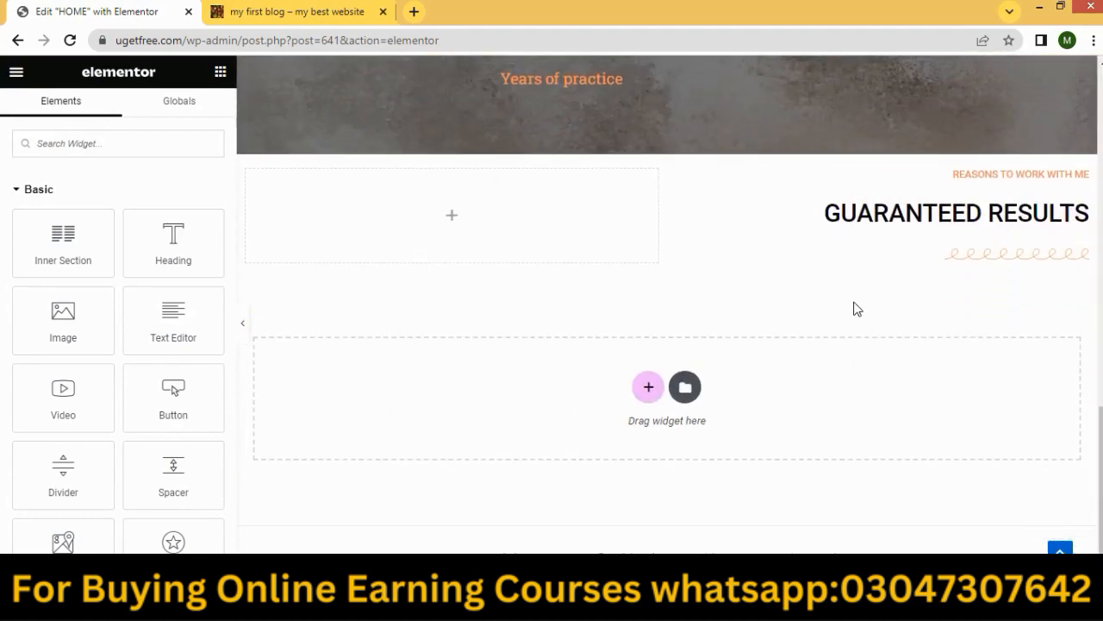
right_click(810, 295)
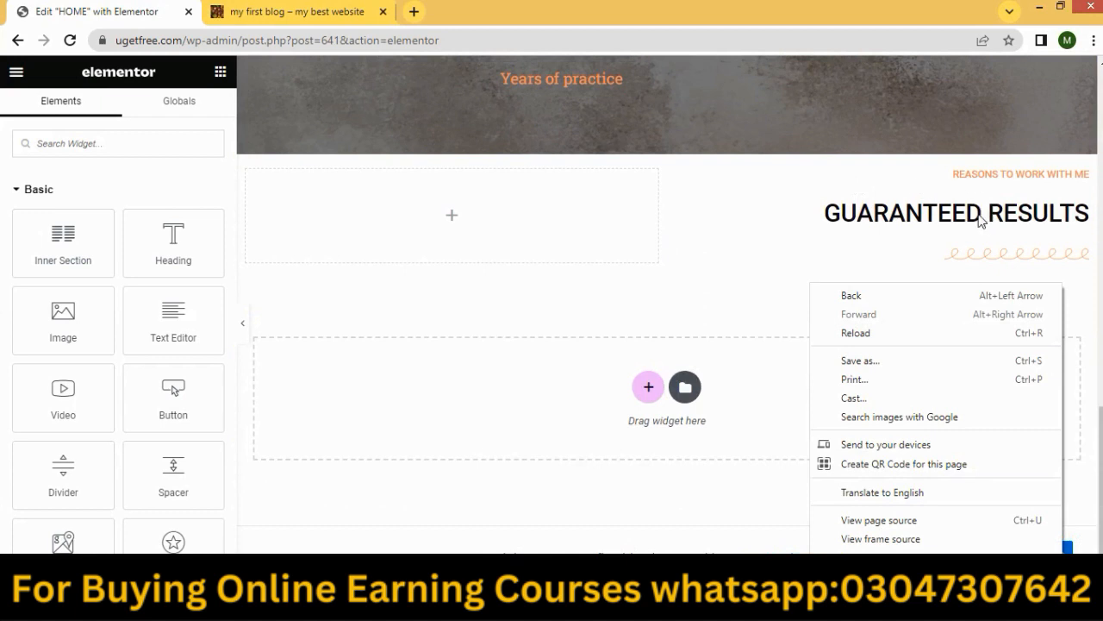
left_click(963, 255)
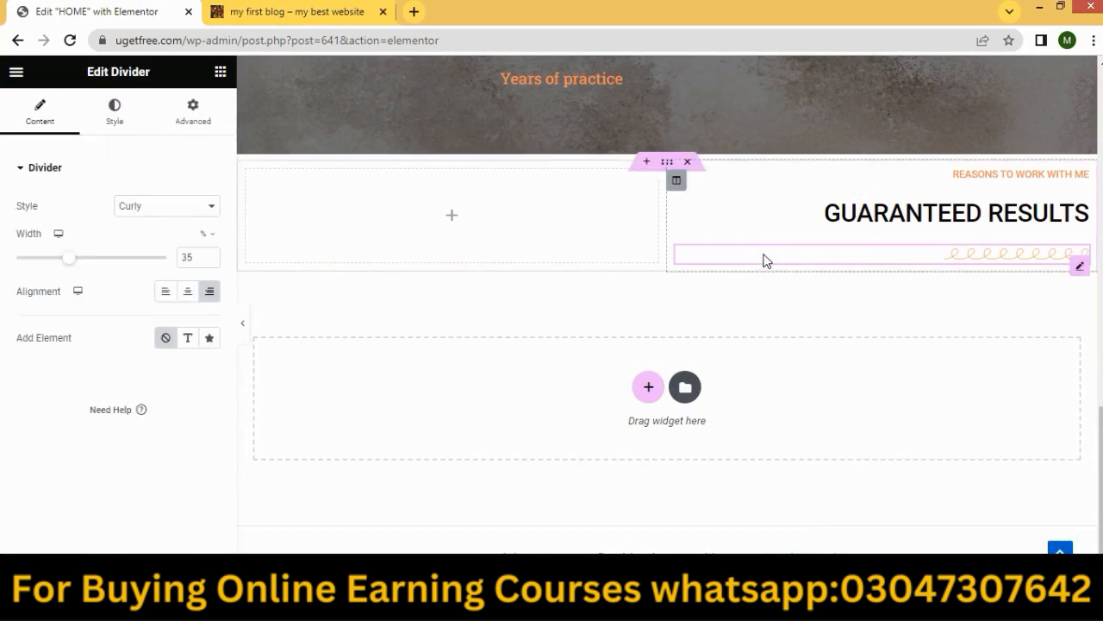
Duplicate the hero section's paragraph text widget below the curly divider.
scroll(776, 256, "up", 15)
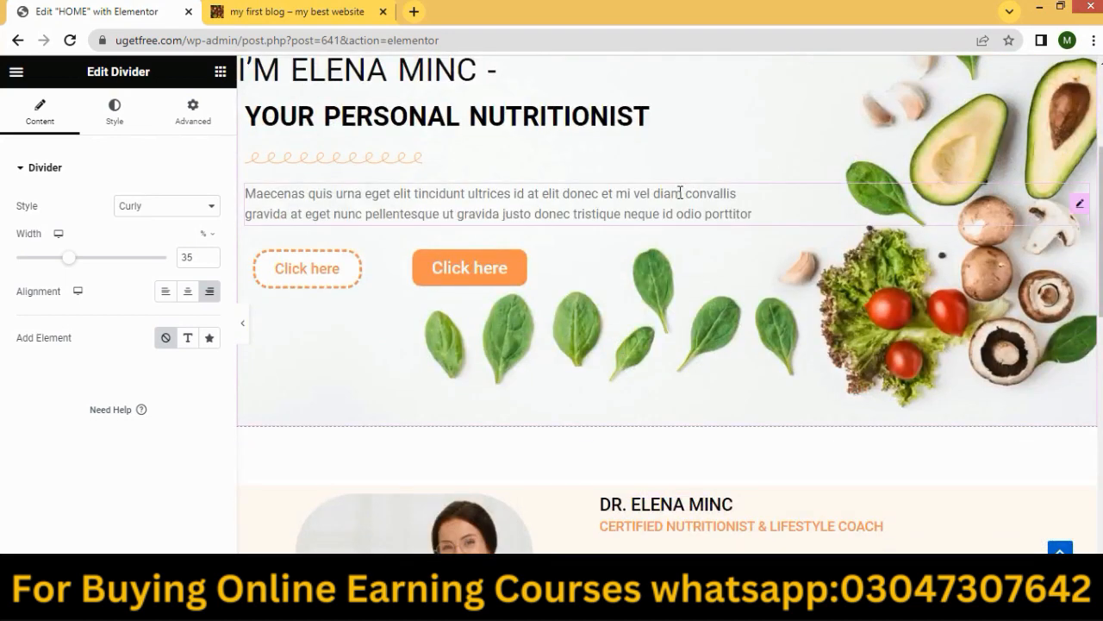
right_click(680, 194)
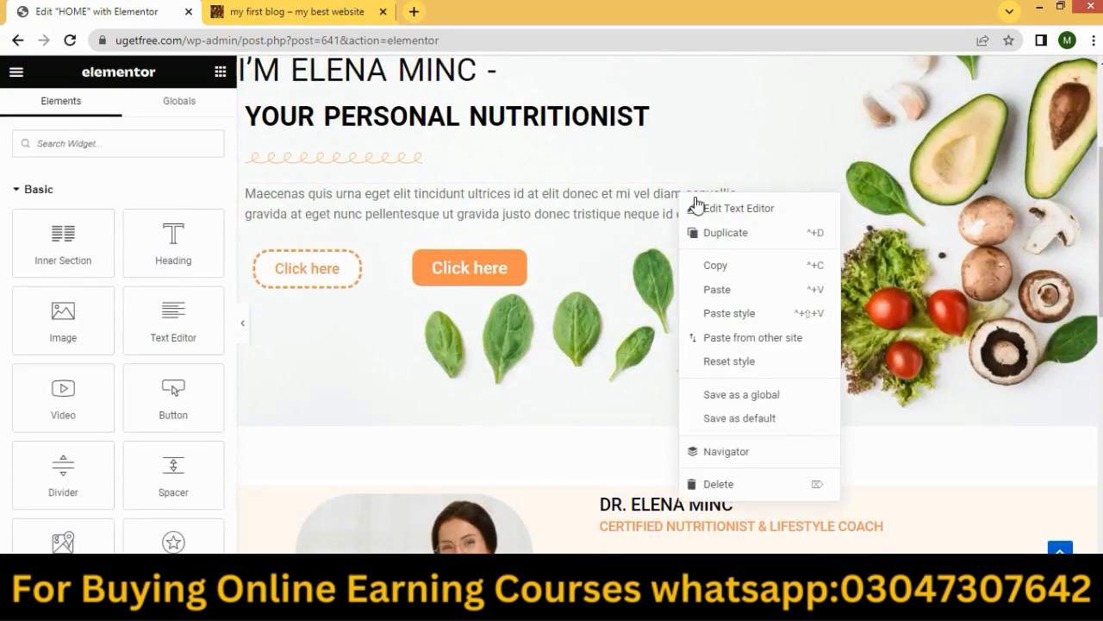
left_click(704, 230)
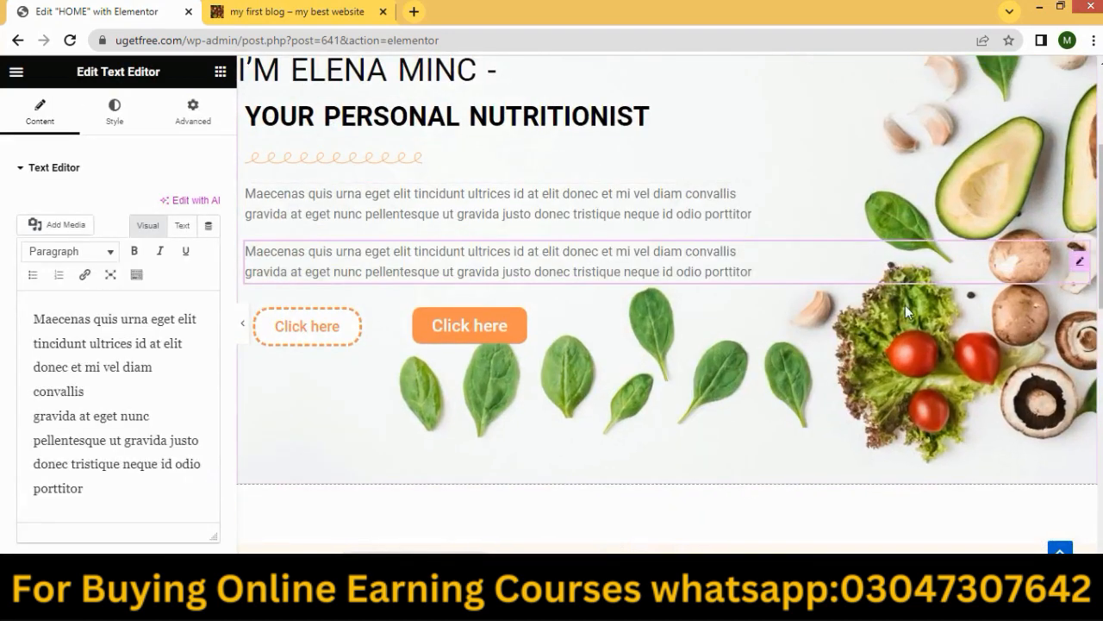
Move the duplicated paragraph down the page to below the curly divider in the Guaranteed Results column.
left_click_drag(1084, 273, 561, 439)
scroll(1078, 209, "down", 5)
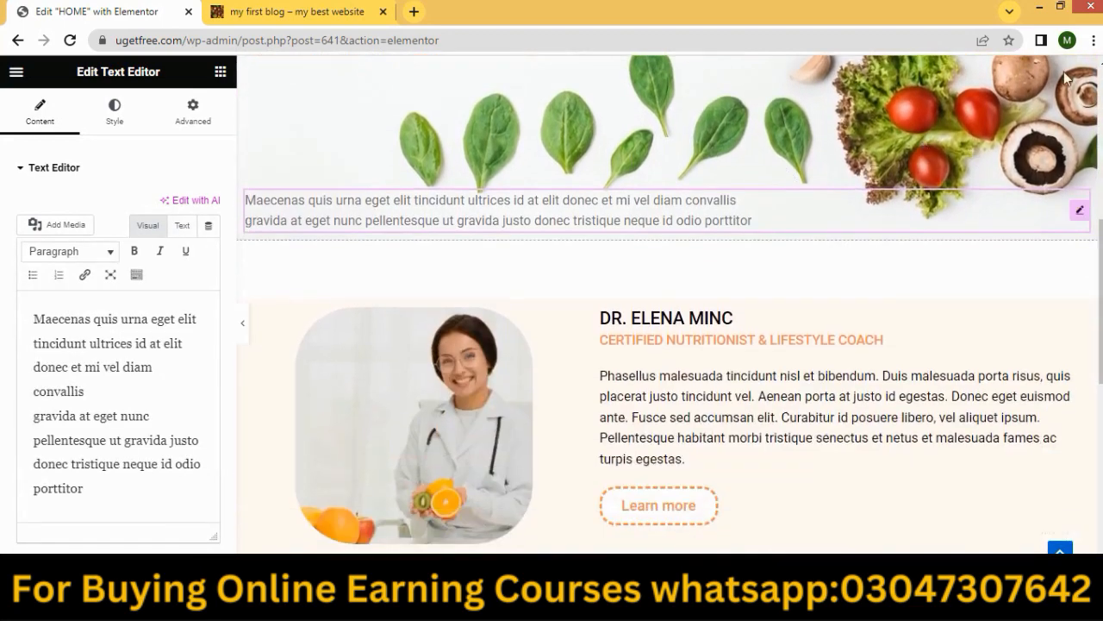
scroll(1051, 129, "up", 2)
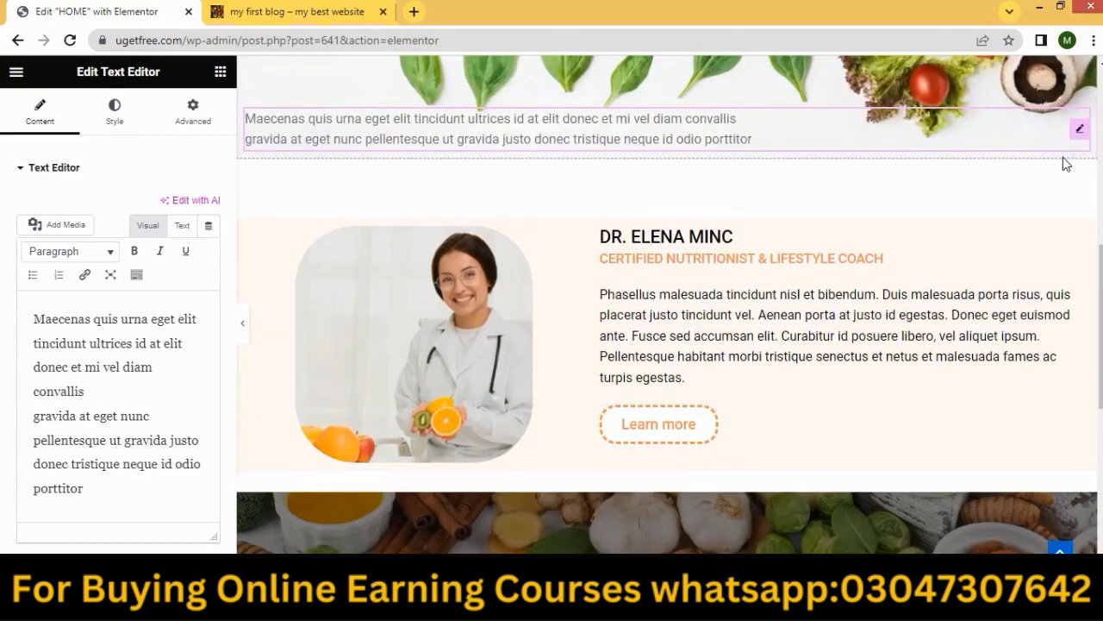
left_click_drag(1078, 130, 764, 387)
scroll(859, 120, "down", 5)
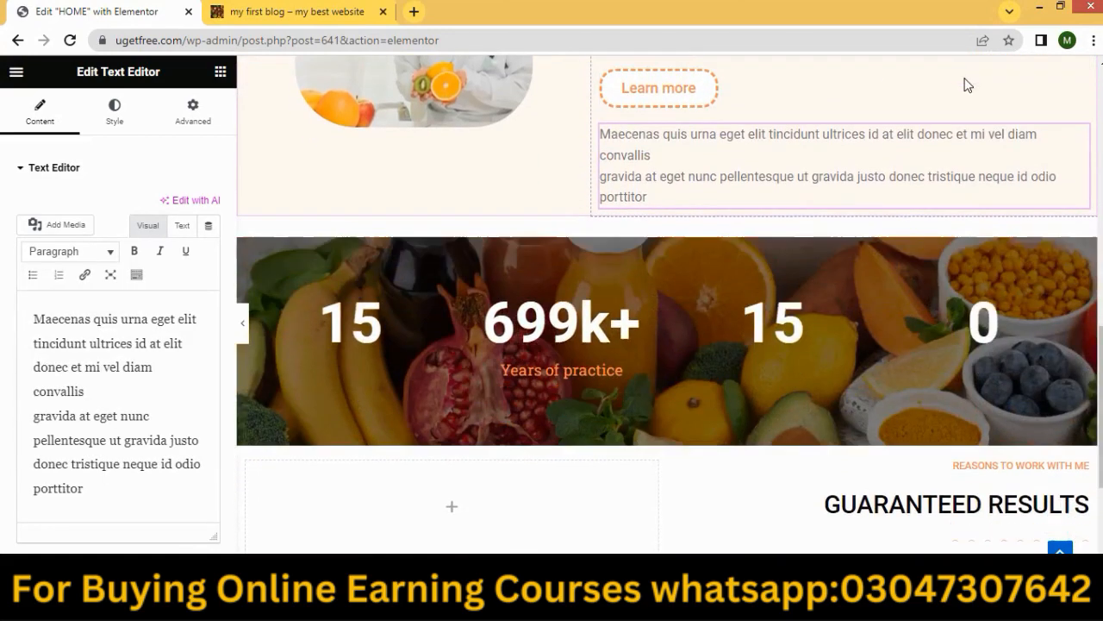
scroll(967, 122, "up", 1)
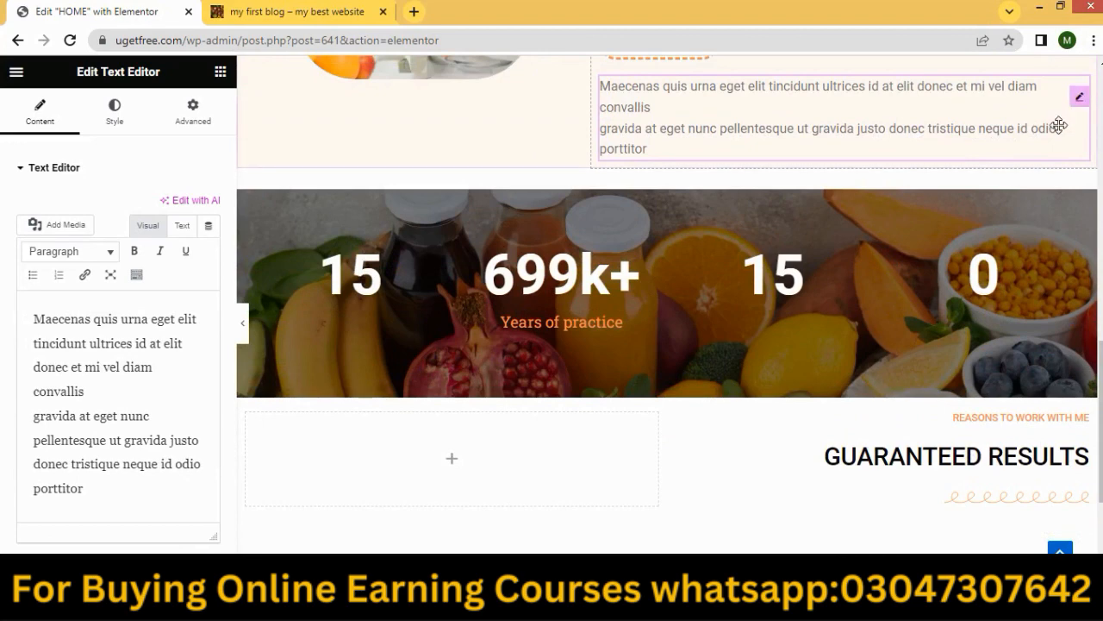
left_click_drag(1082, 101, 967, 433)
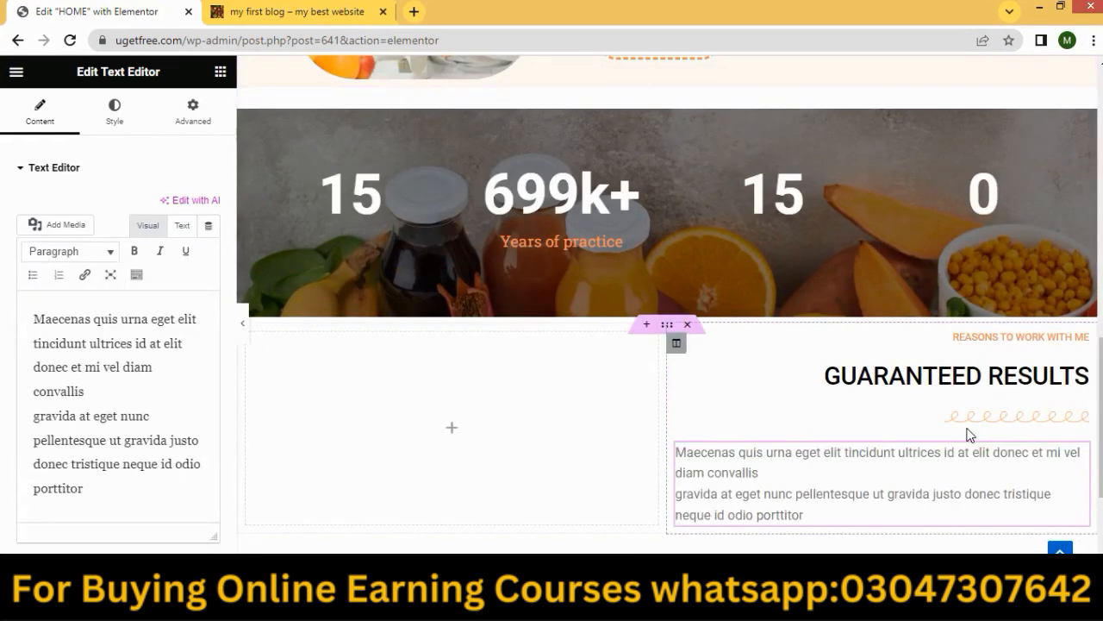
scroll(926, 345, "down", 2)
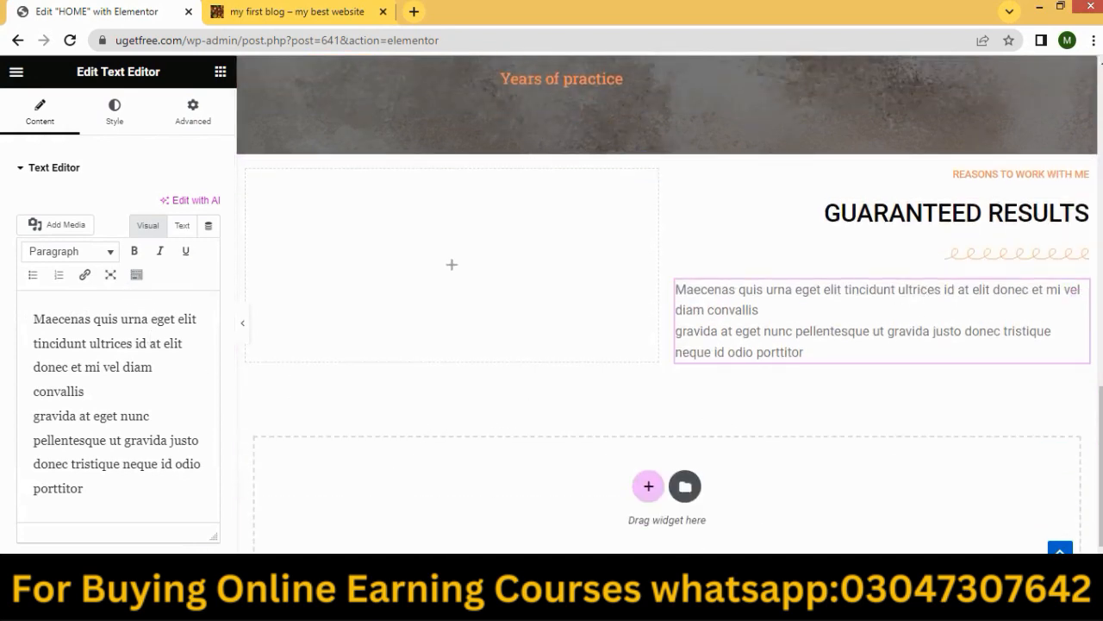
Switch to the OceanWP Nutritionist demo in Firefox and copy the paragraph below its Guaranteed Results heading.
key("alt+Tab")
scroll(645, 369, "down", 2)
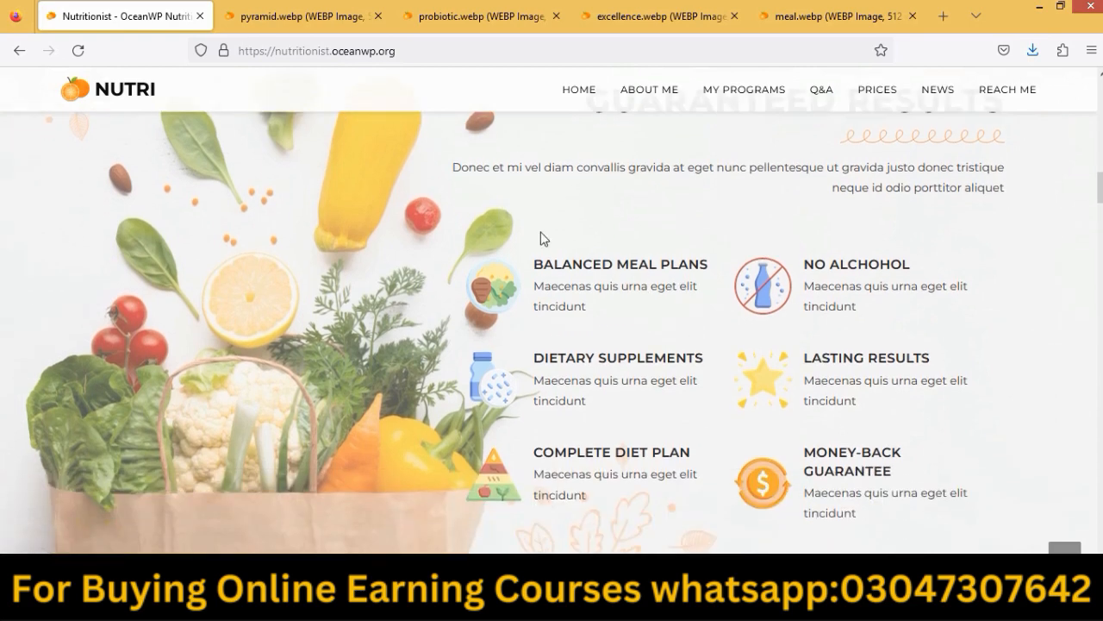
left_click_drag(453, 170, 1011, 212)
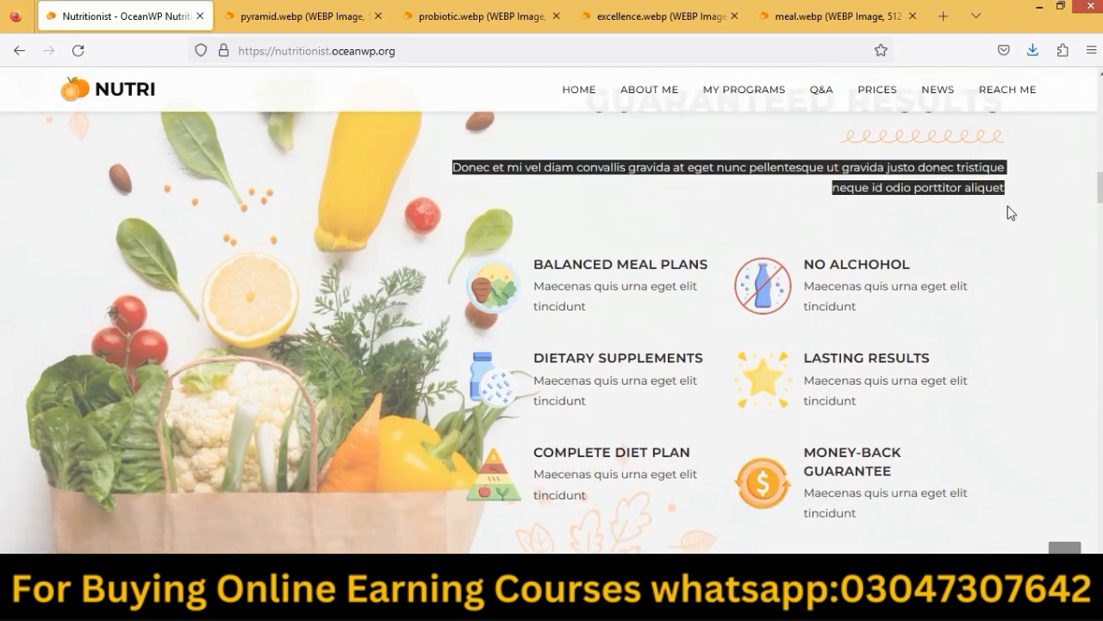
right_click(911, 166)
left_click(922, 178)
Switch back to the Elementor editor in Chrome and replace the moved paragraph's text with the copied demo text.
left_click(519, 504)
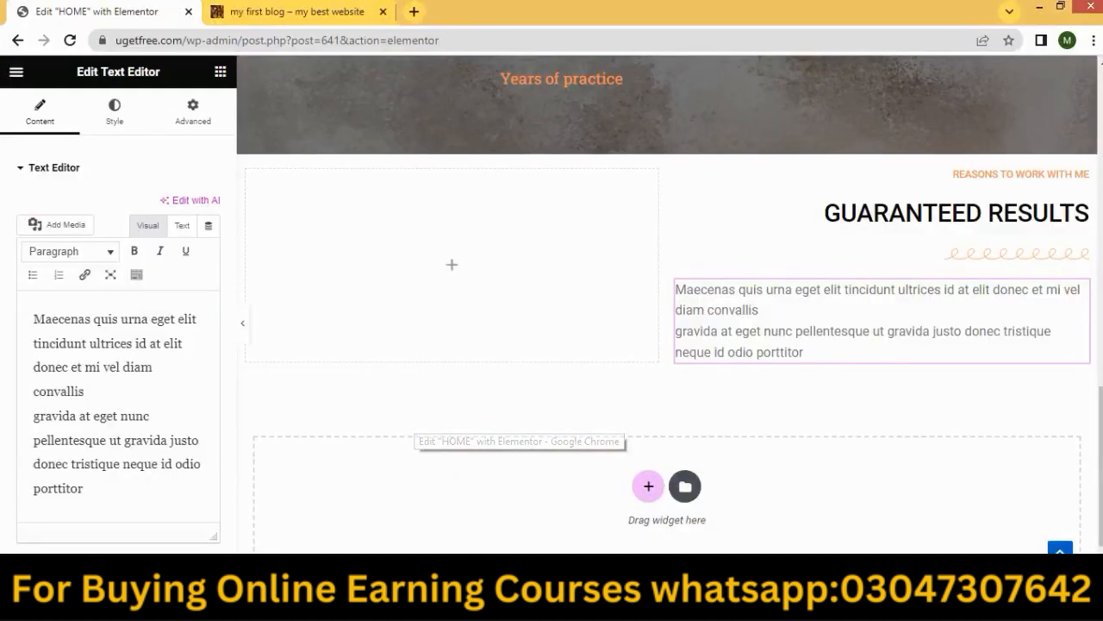
left_click_drag(113, 498, 11, 309)
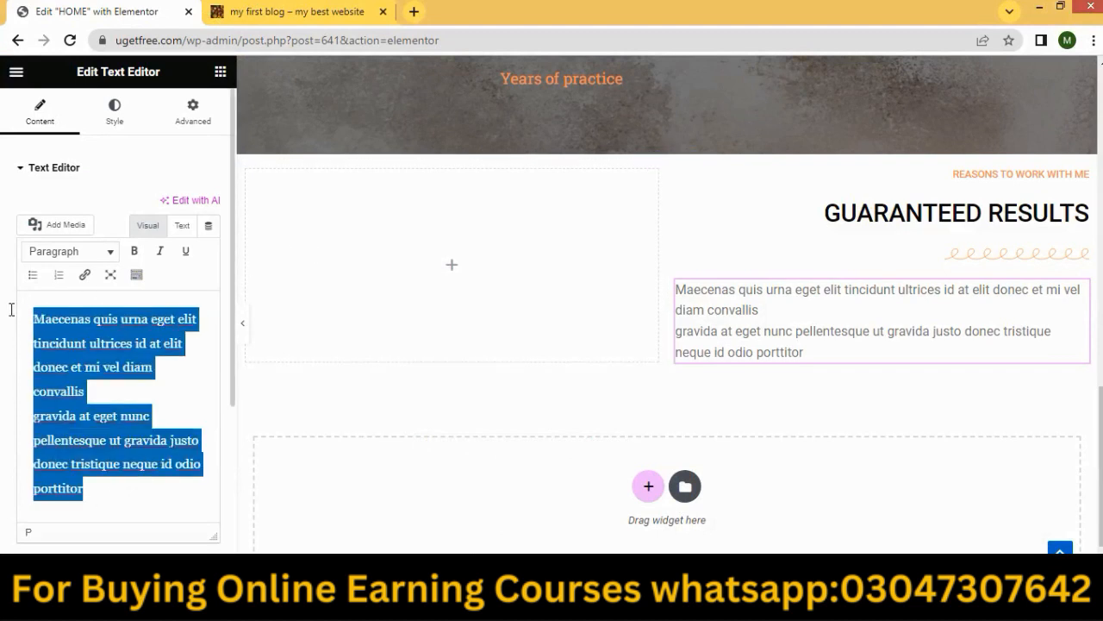
key("BackSpace")
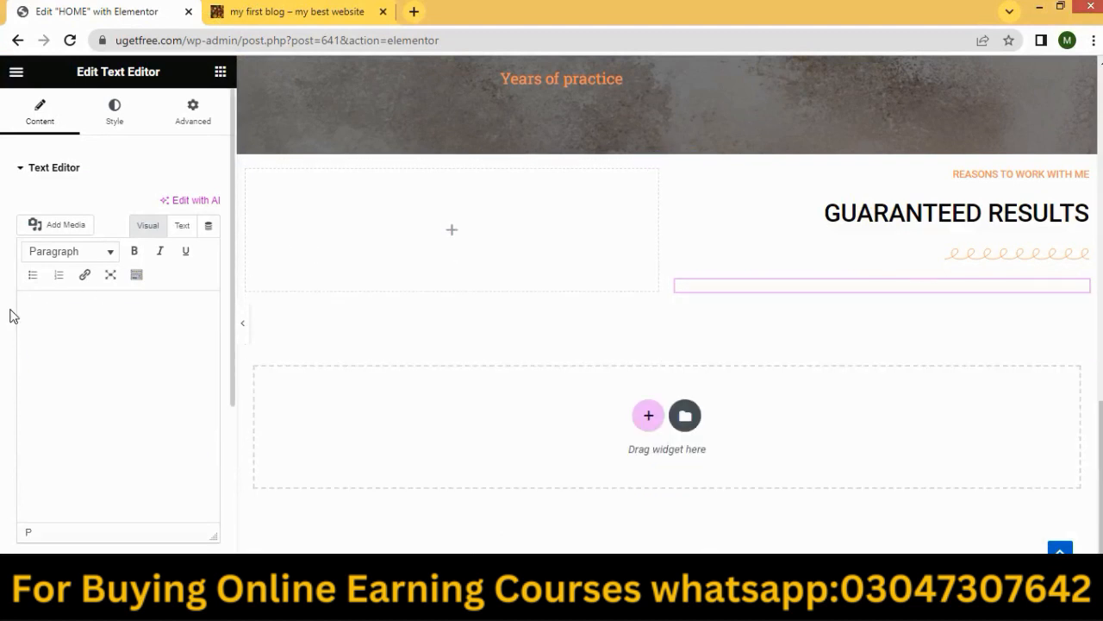
key("ctrl+v")
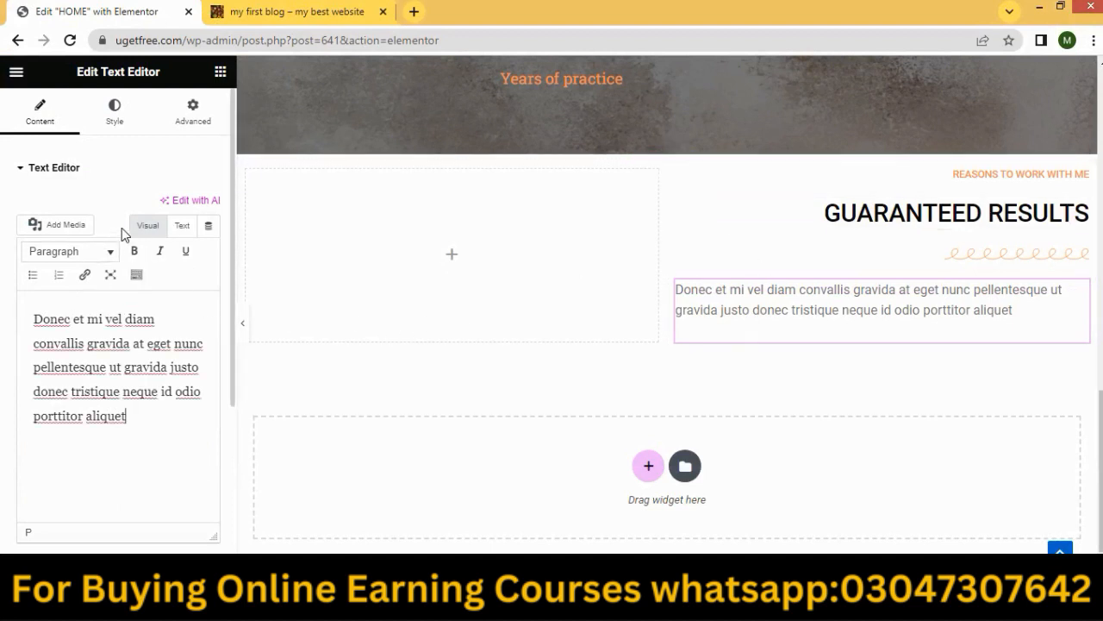
Right-align the Guaranteed Results paragraph and set its text color to black, #000000.
left_click(112, 115)
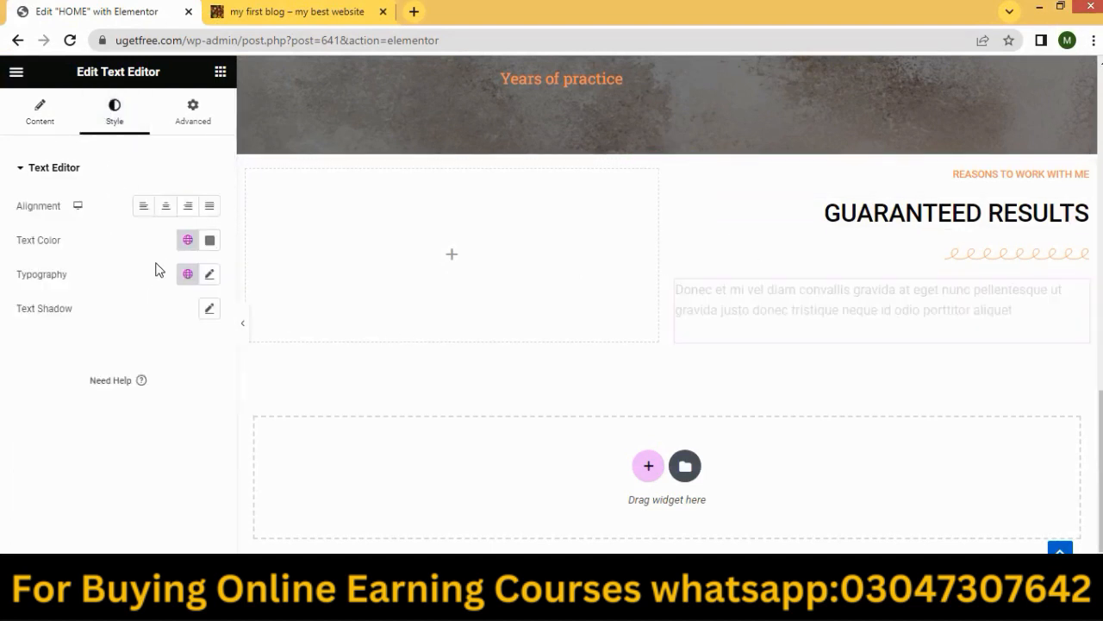
left_click(166, 211)
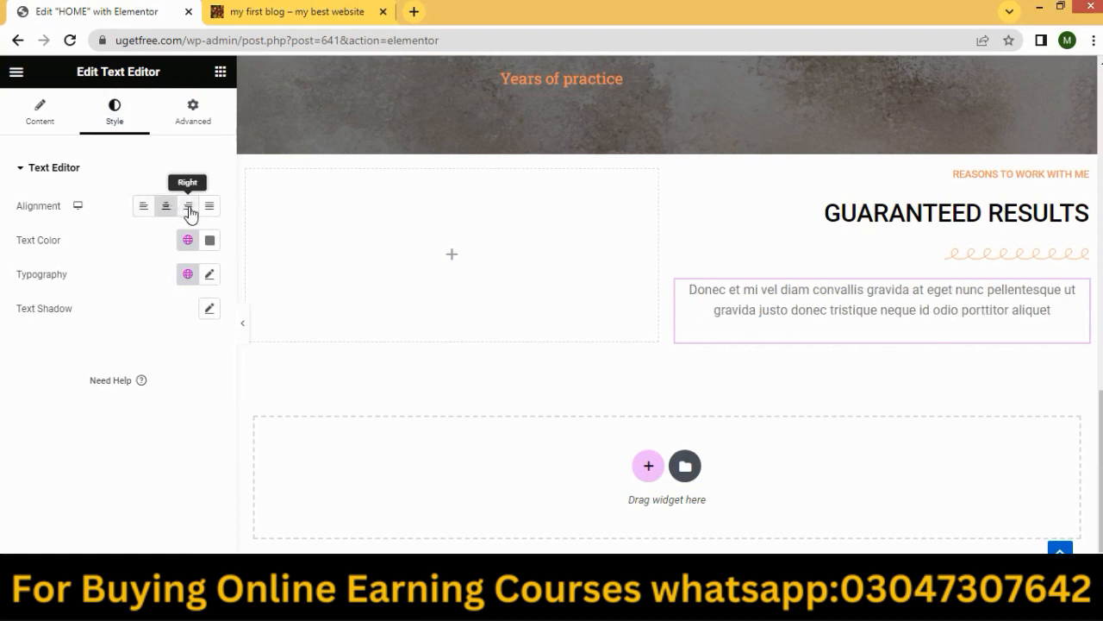
left_click(189, 209)
scroll(949, 336, "down", 1)
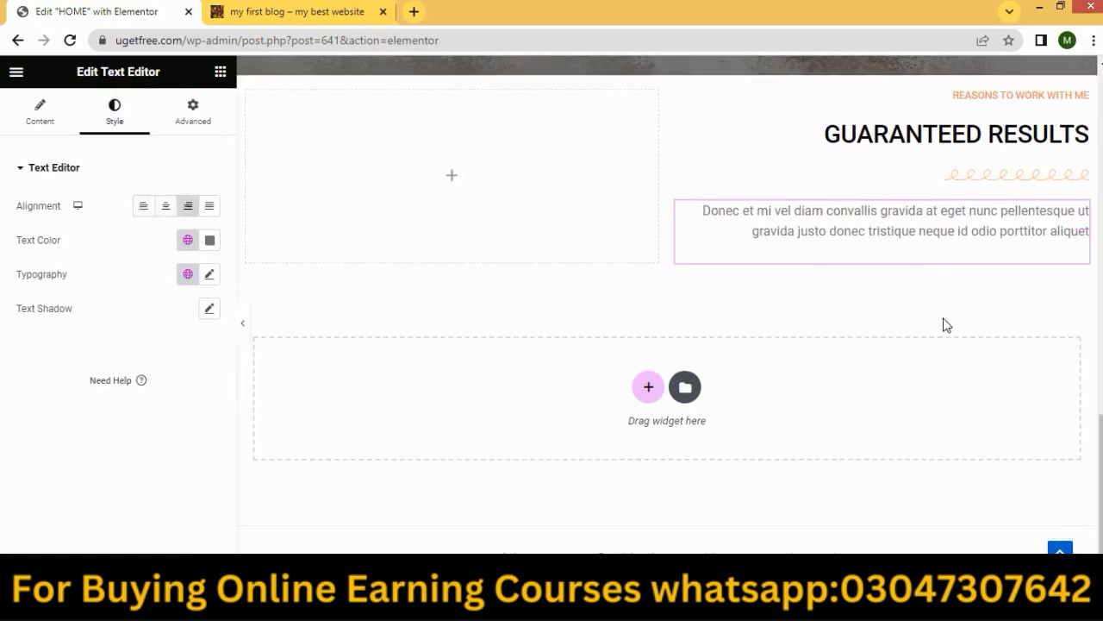
left_click(212, 244)
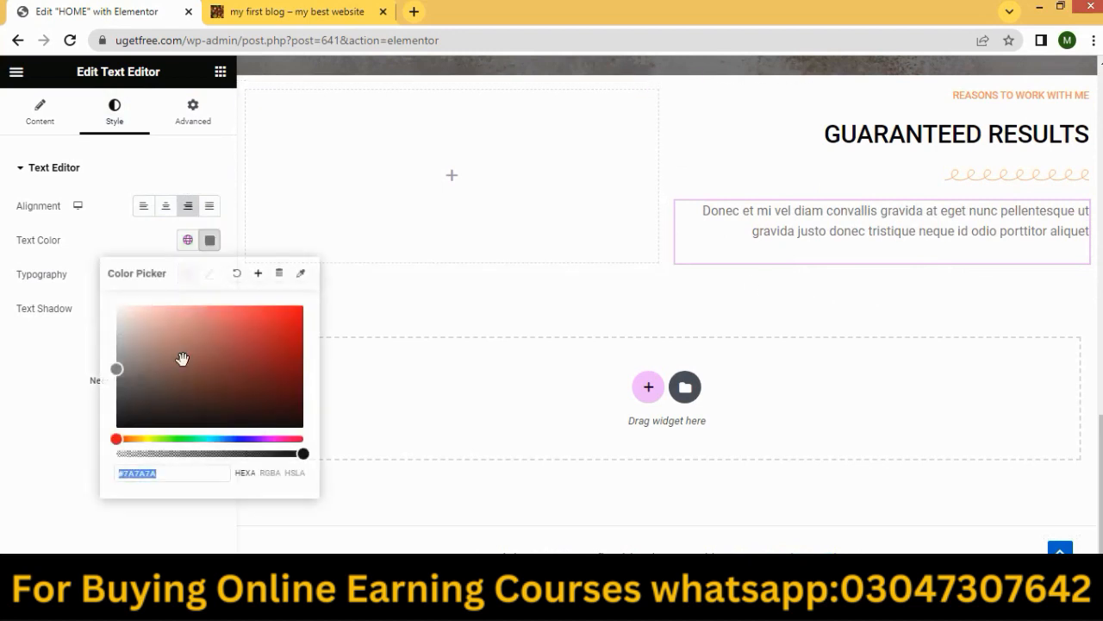
mouse_move(117, 371)
left_mouse_down()
mouse_move(128, 411)
mouse_move(117, 429)
left_mouse_up()
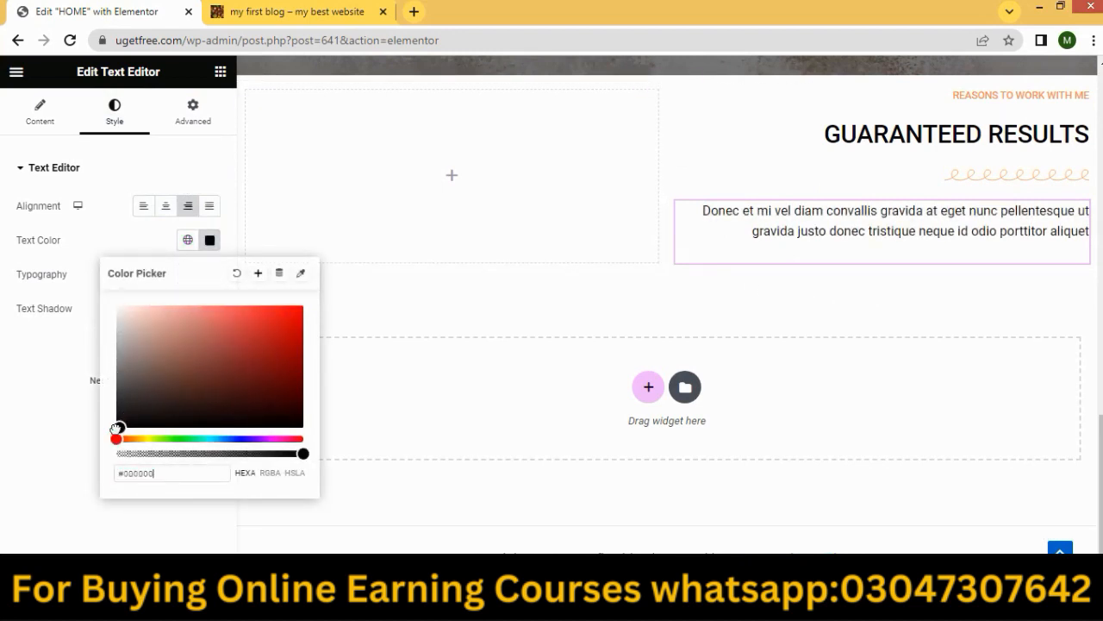
left_click(764, 293)
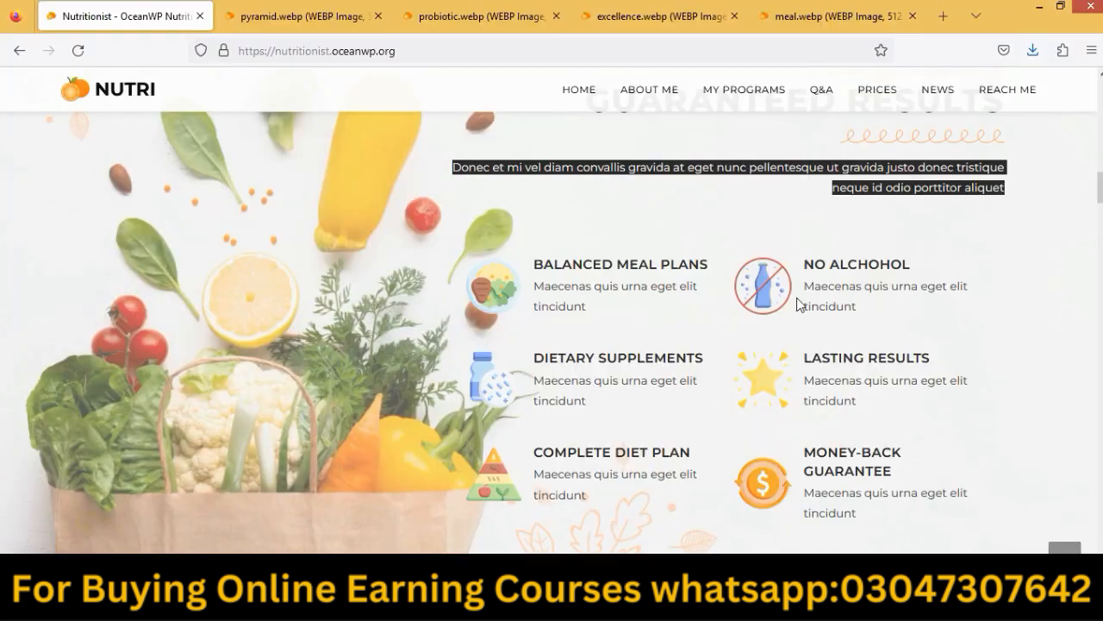
Review the demo's feature grid and add a two-column inner section below the paragraph in the Guaranteed Results column.
scroll(876, 290, "down", 3)
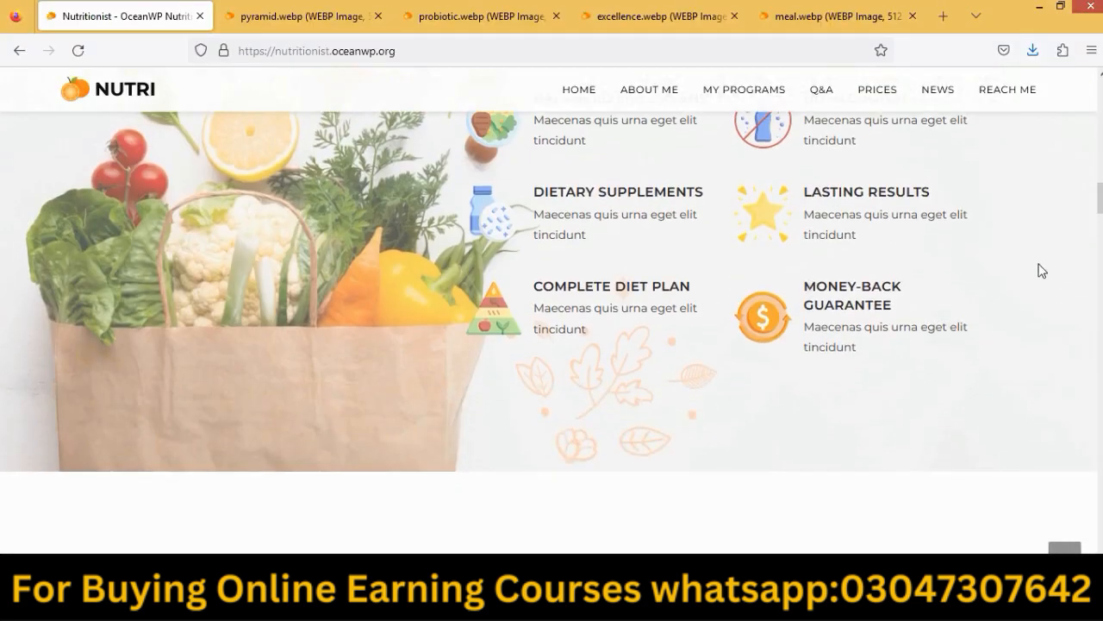
scroll(928, 320, "up", 2)
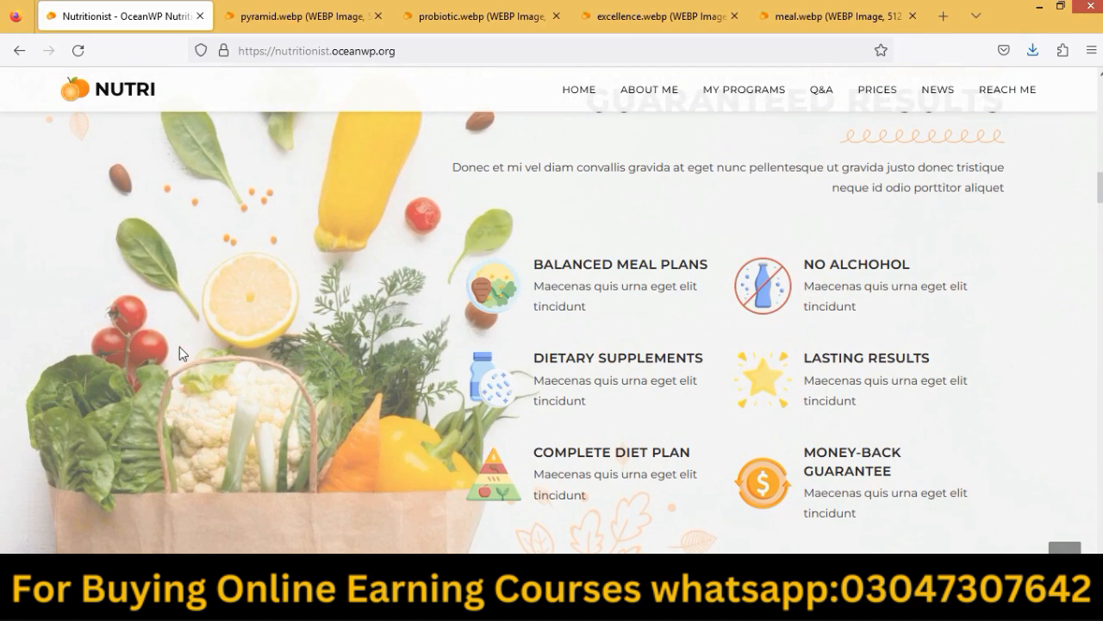
scroll(577, 285, "down", 3)
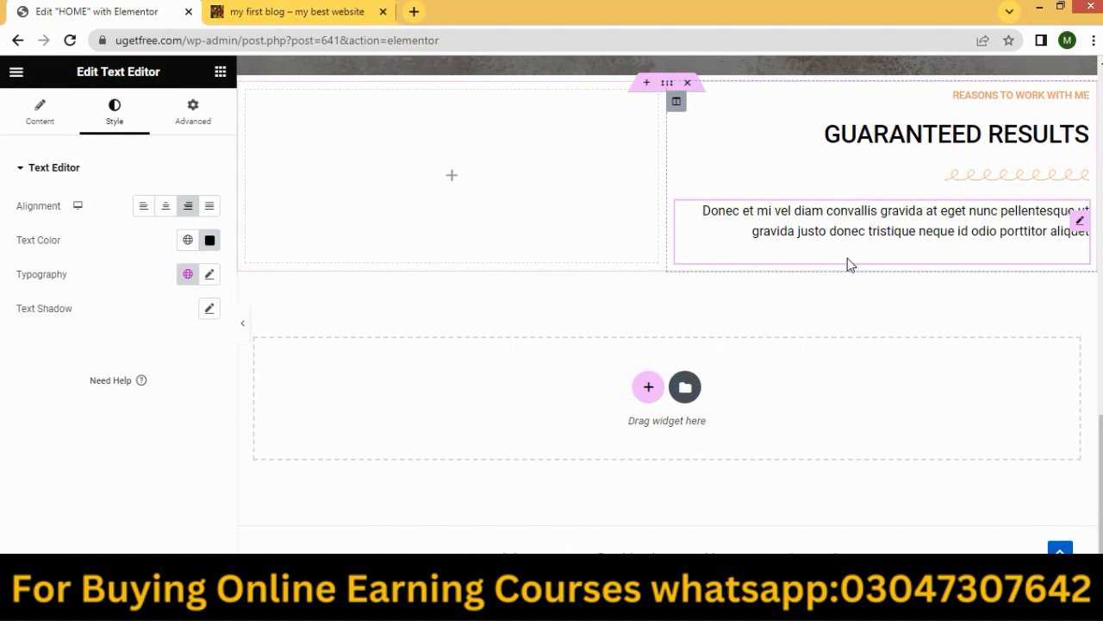
left_click(219, 72)
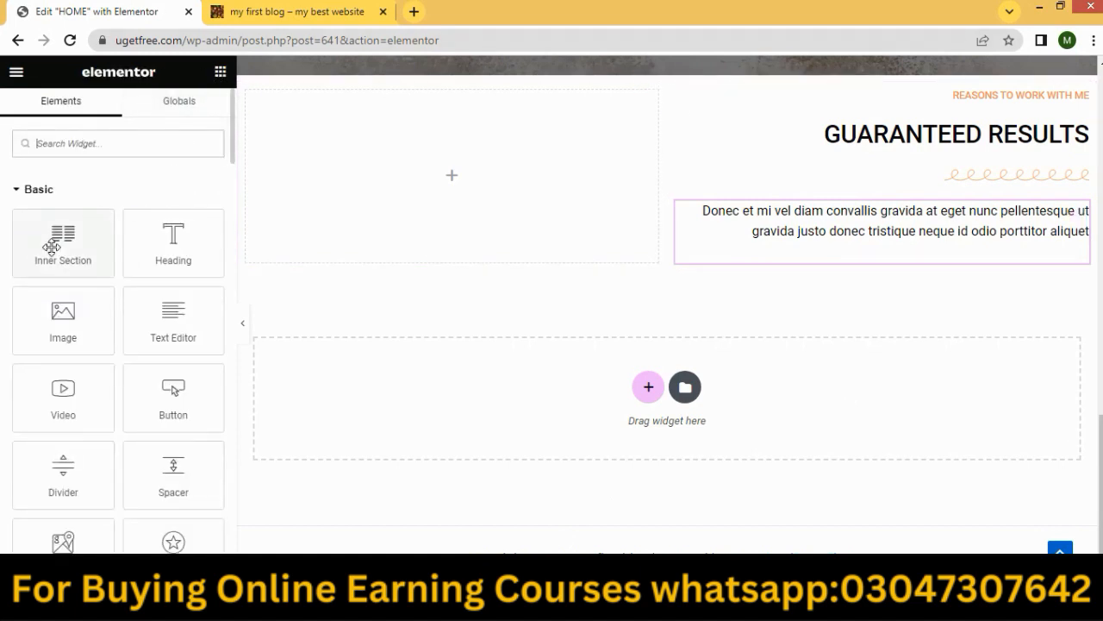
left_click_drag(51, 248, 867, 257)
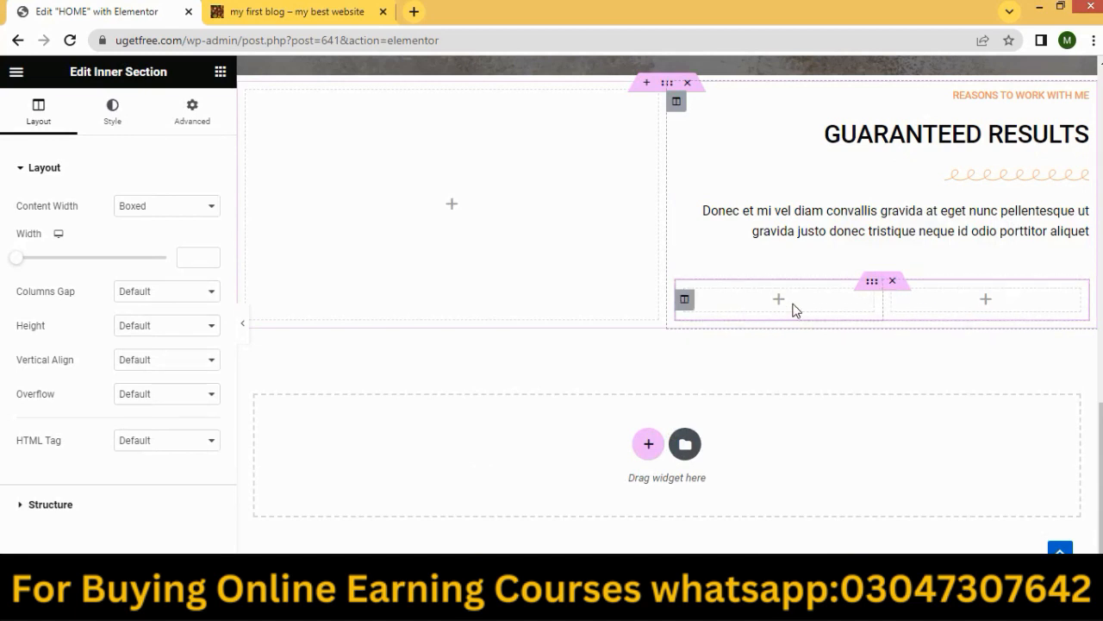
Search the widgets for "image" and add an Image Box to the first column of the inner section.
left_click(220, 72)
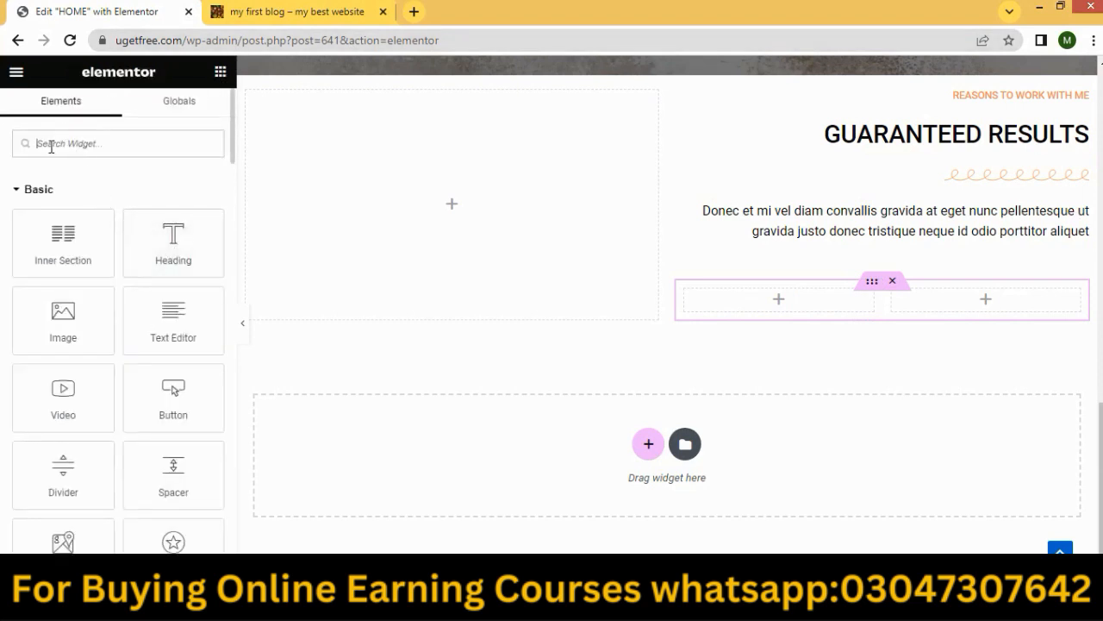
type("image")
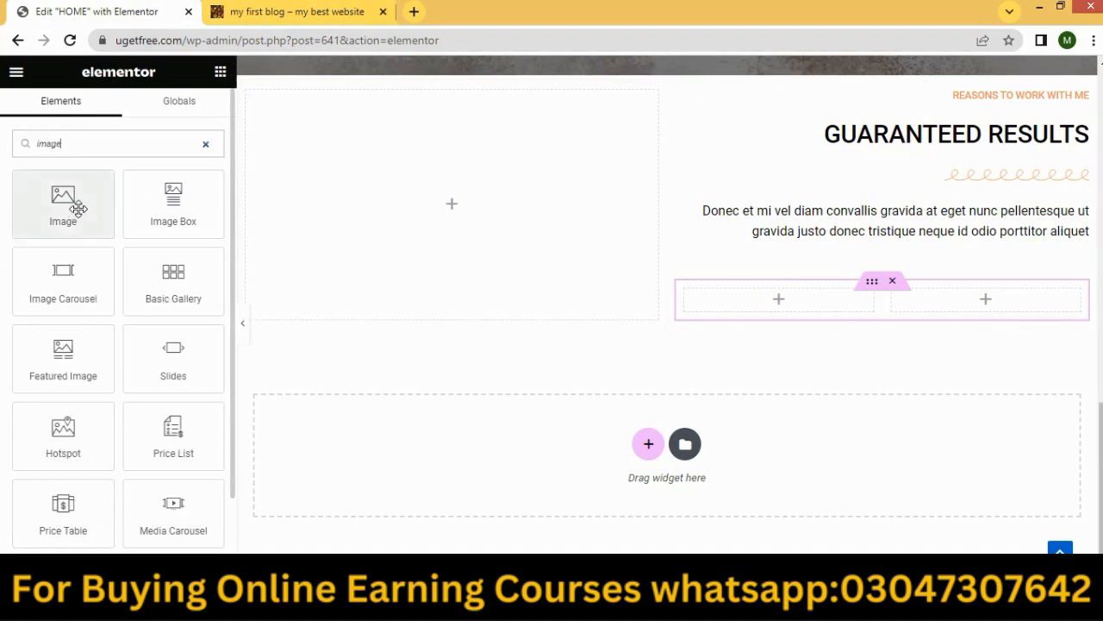
left_click_drag(161, 215, 760, 314)
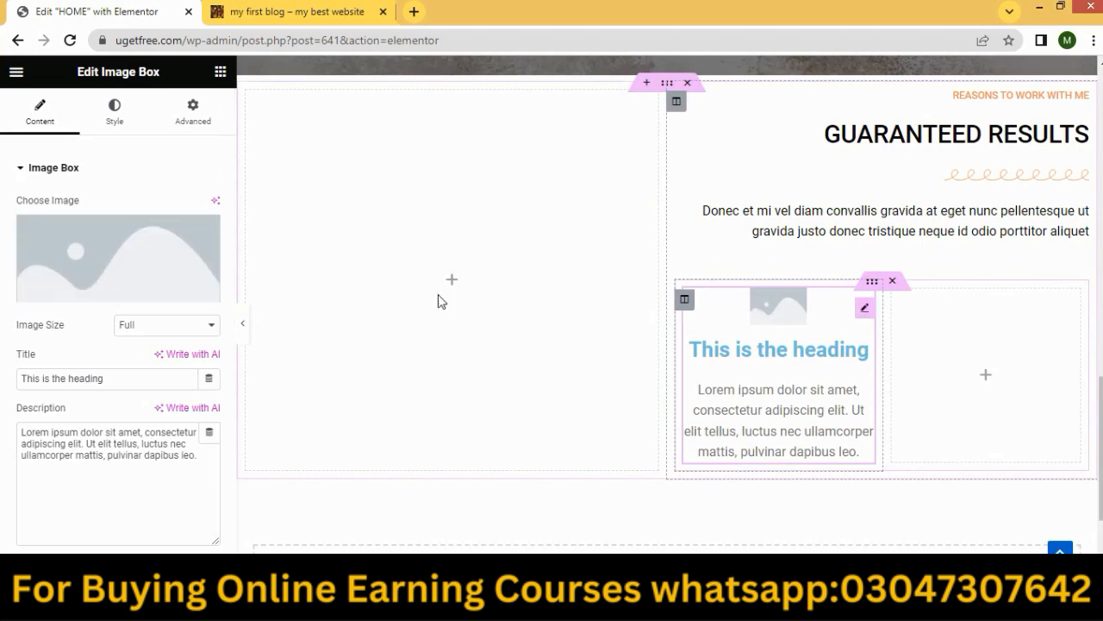
Look for the feature icon image in the Desktop and Downloads folders and in the media library.
mouse_move(138, 303)
left_click(103, 293)
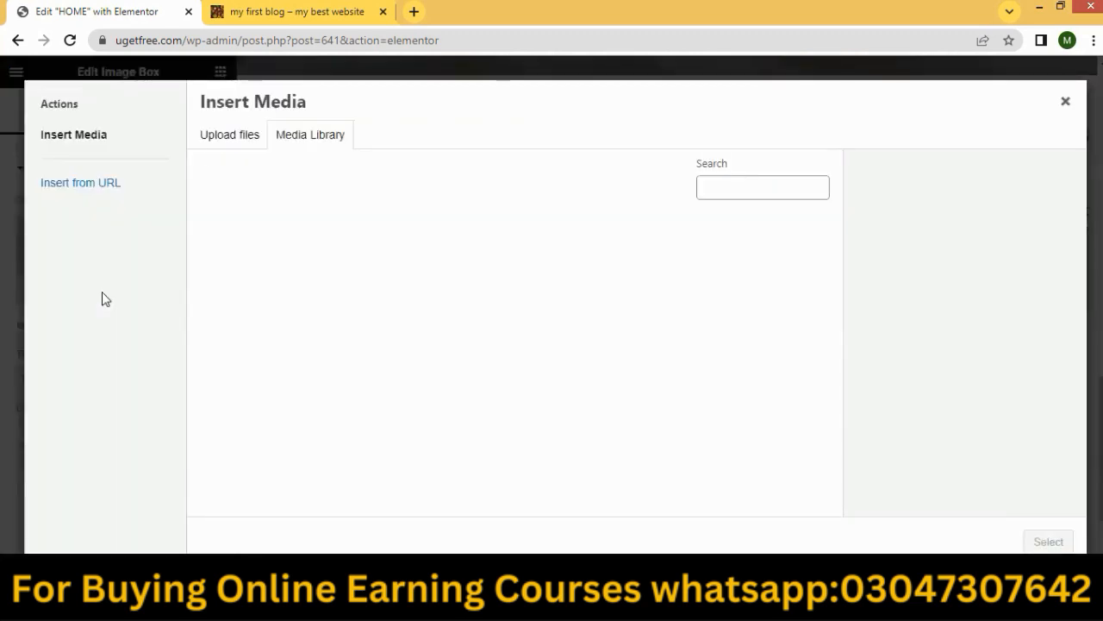
scroll(488, 402, "down", 2)
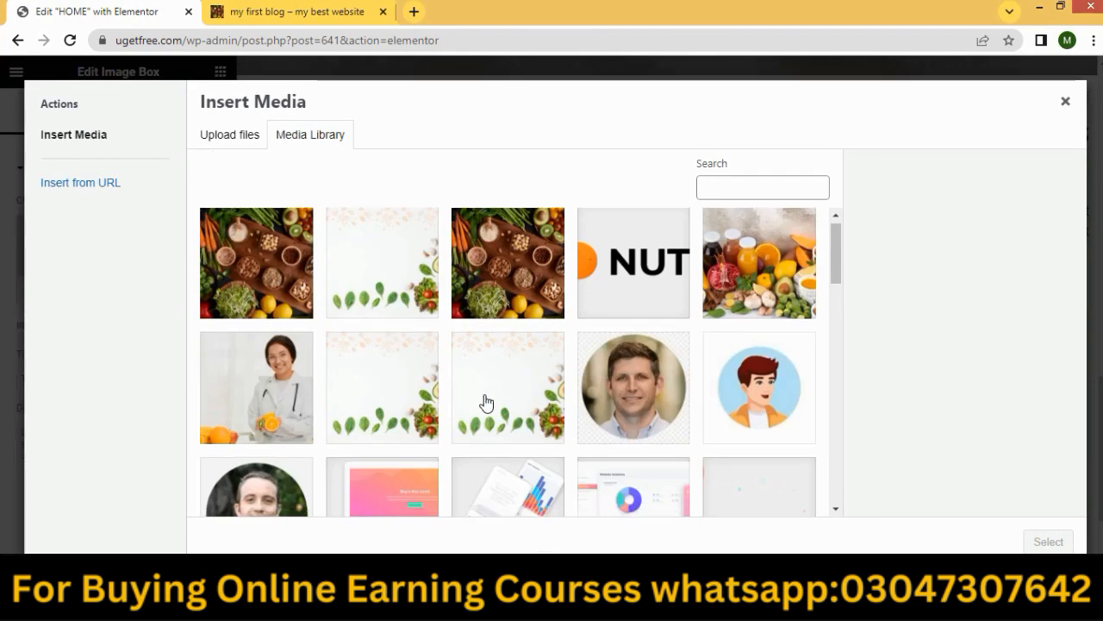
left_click(215, 138)
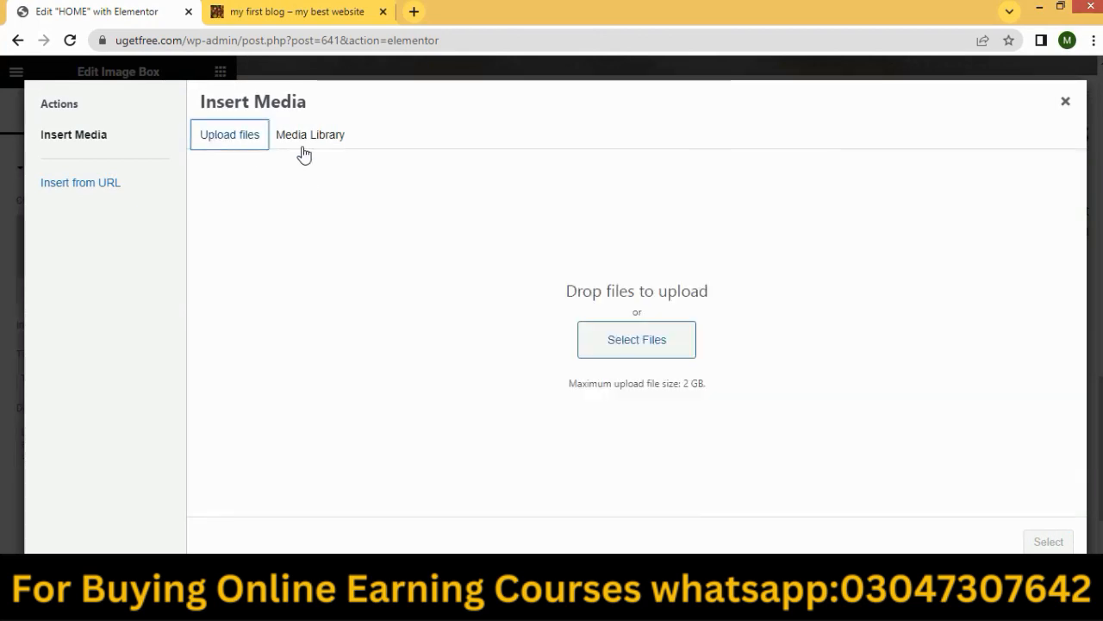
left_click(631, 356)
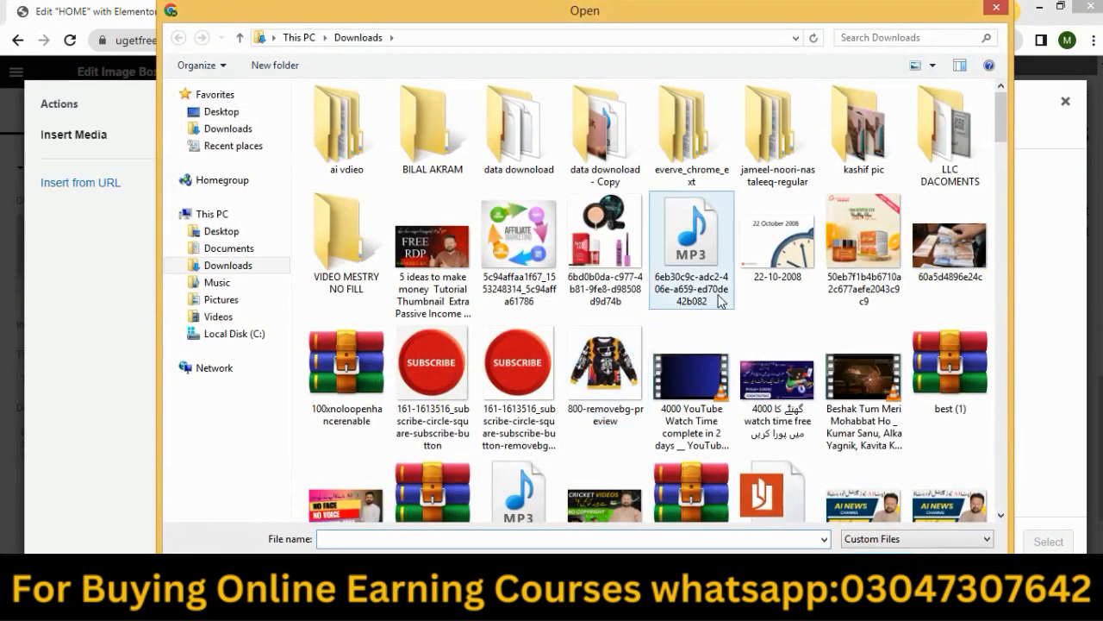
left_click(220, 111)
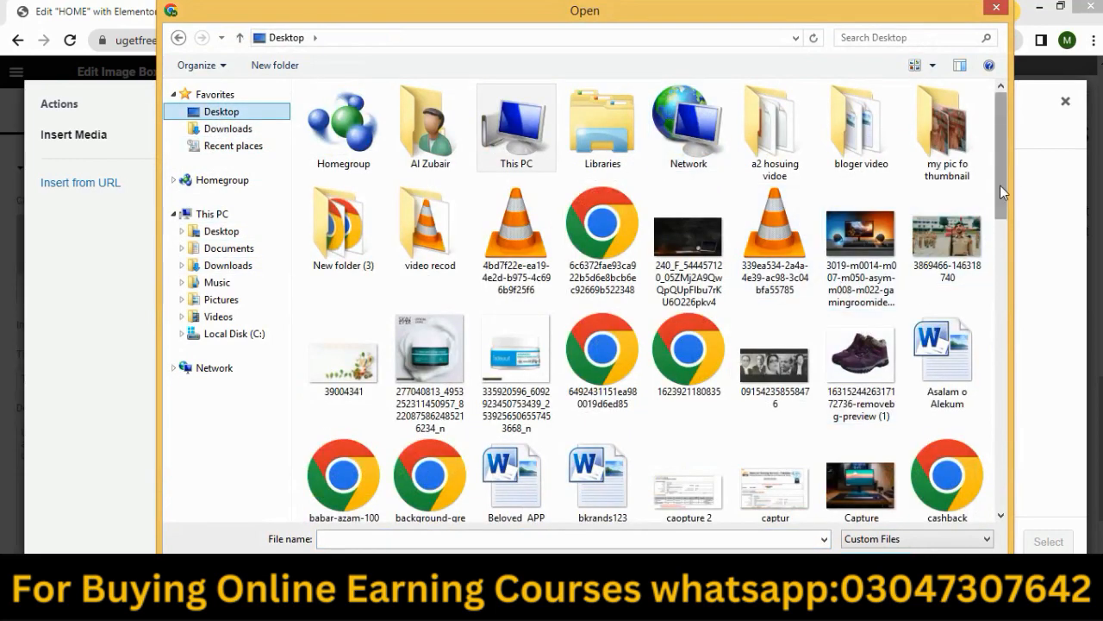
left_click_drag(1000, 185, 974, 163)
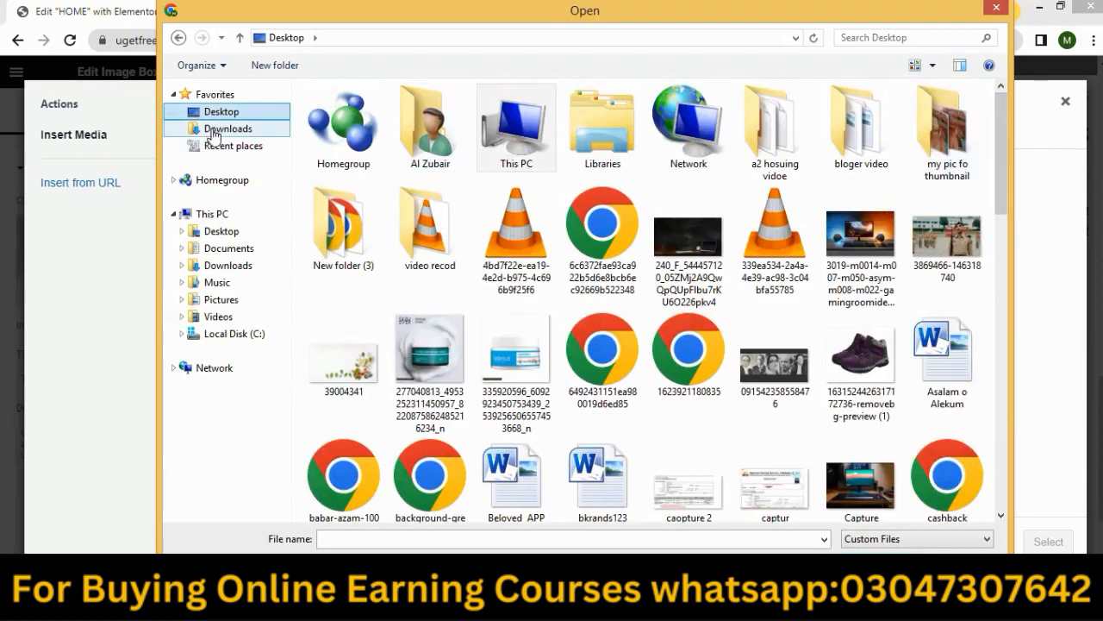
left_click(214, 131)
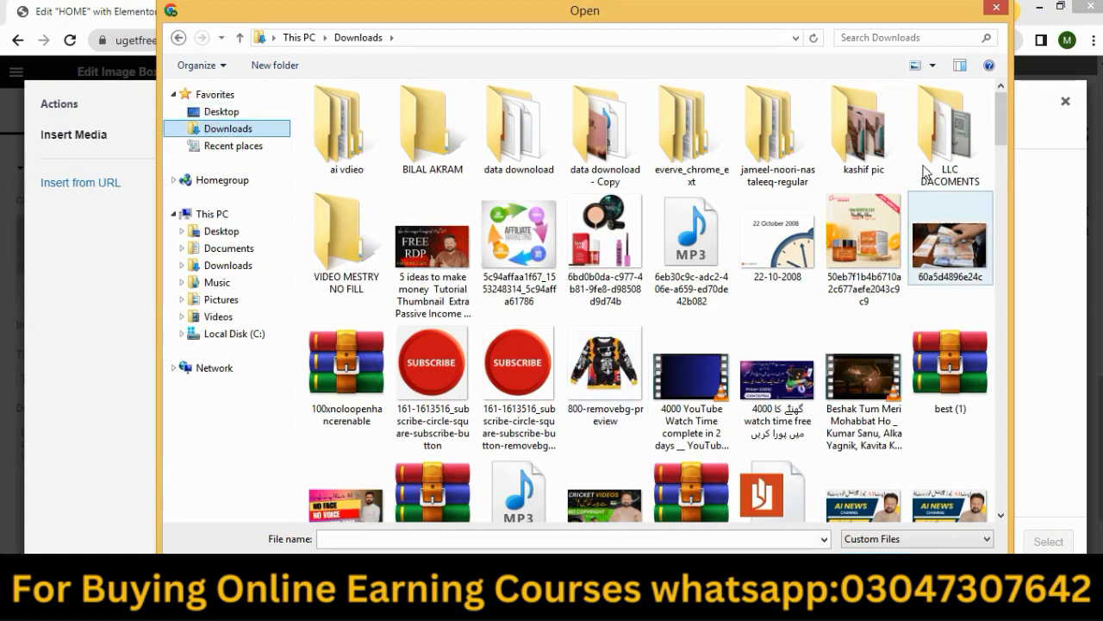
left_click(996, 9)
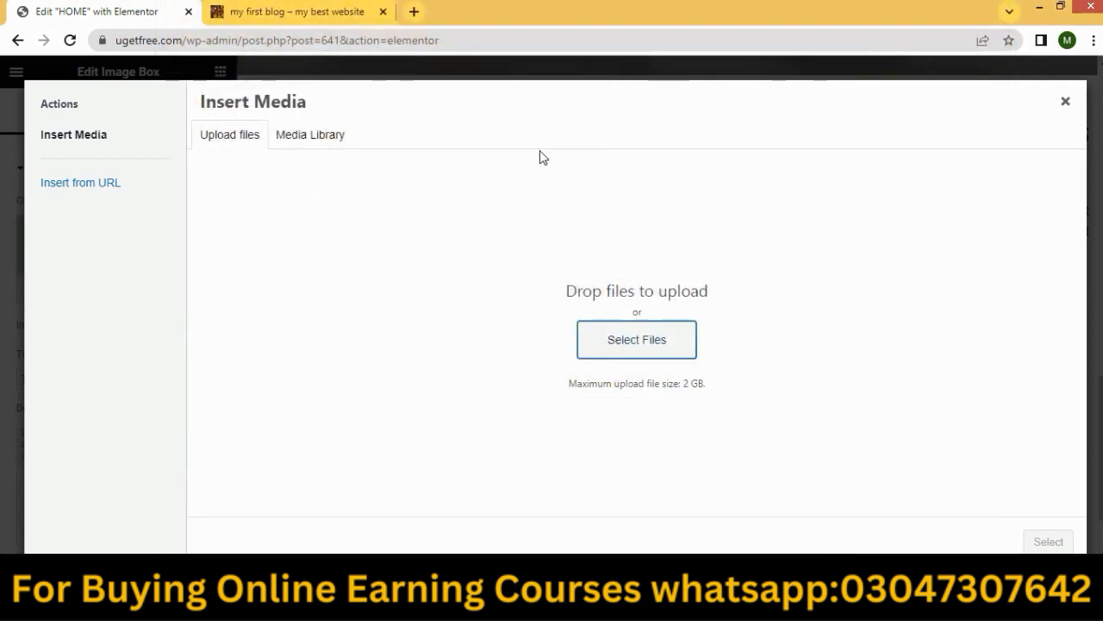
left_click(300, 139)
scroll(468, 320, "down", 5)
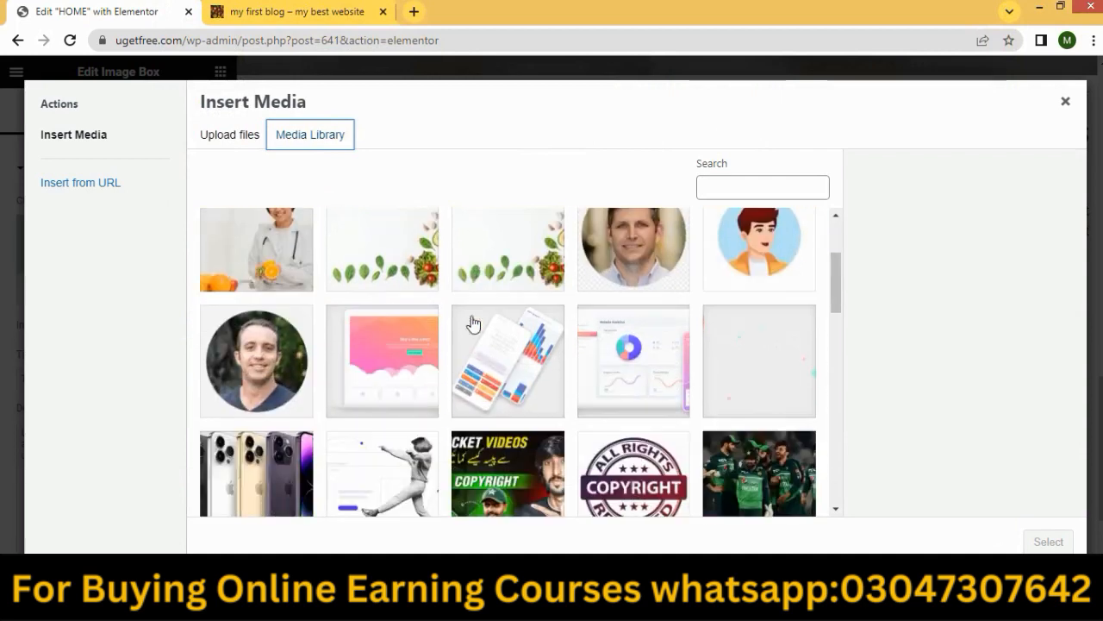
scroll(584, 420, "down", 2)
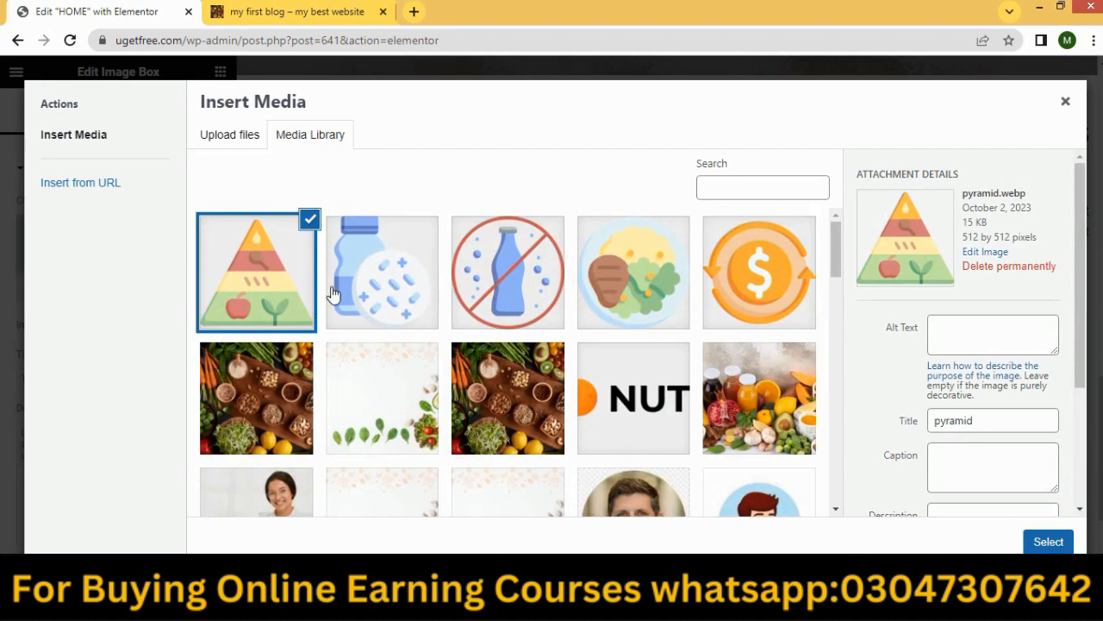
Set the image box's picture to meal.webp from the media library.
left_click(390, 295)
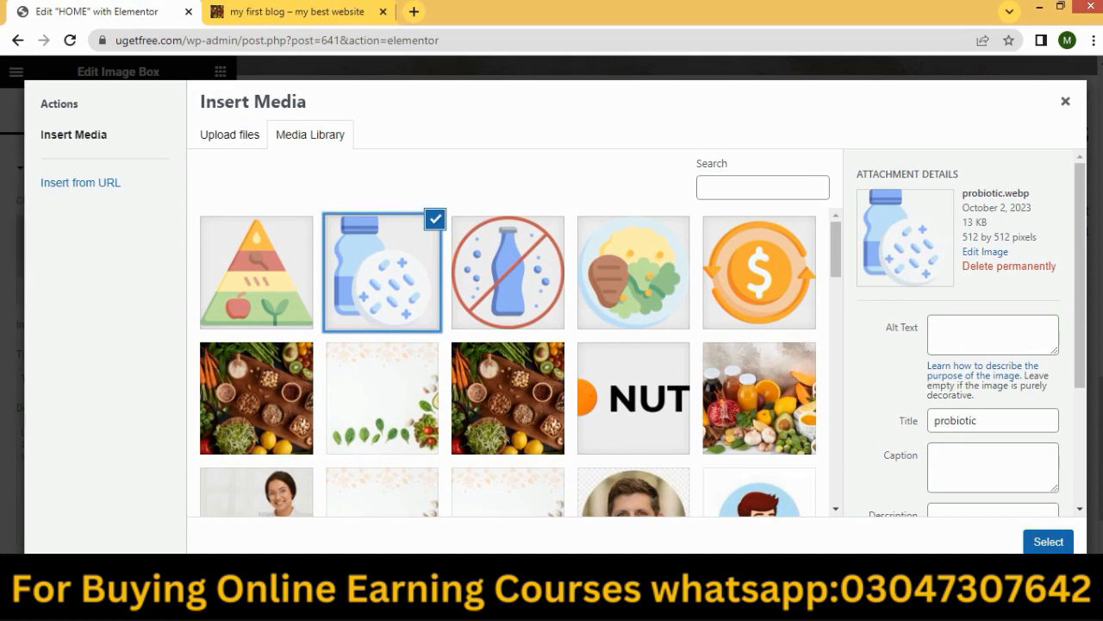
left_click(1048, 542)
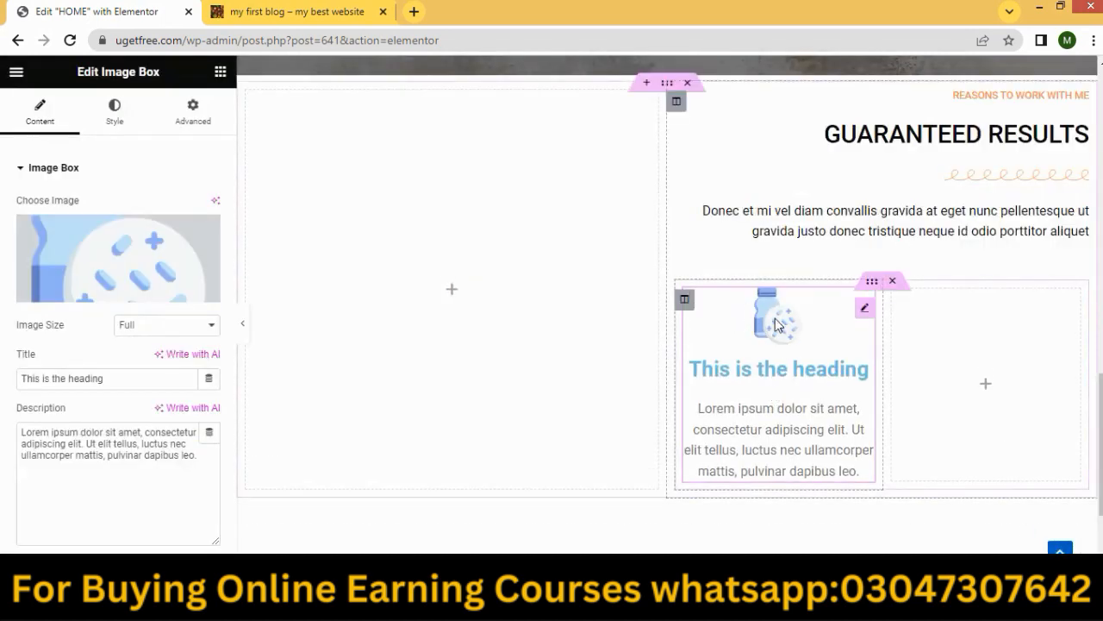
left_click(91, 291)
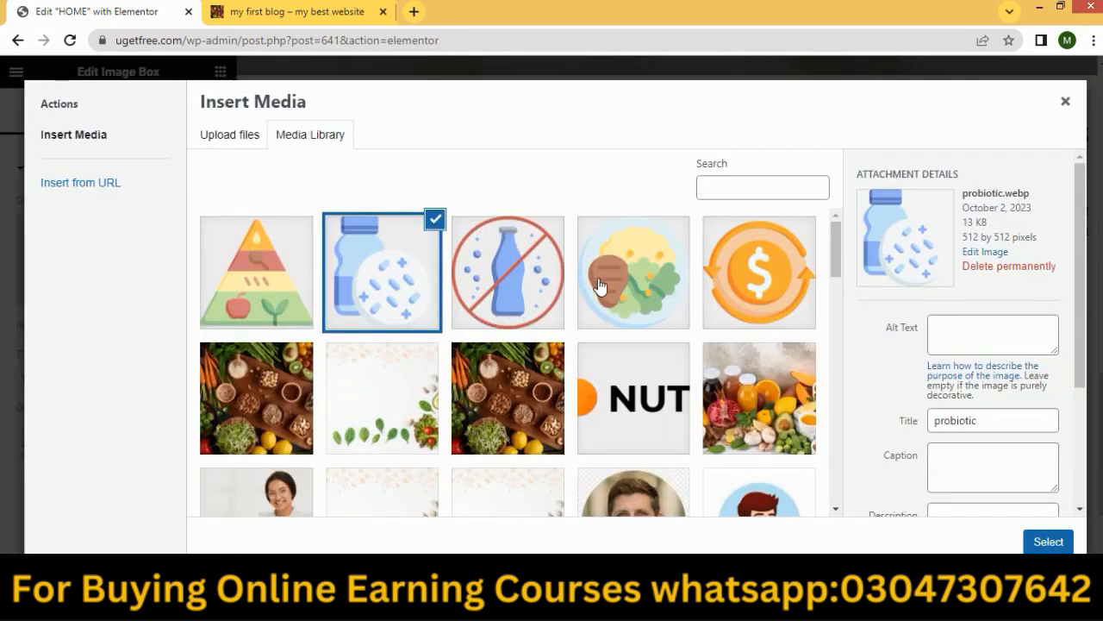
left_click(625, 287)
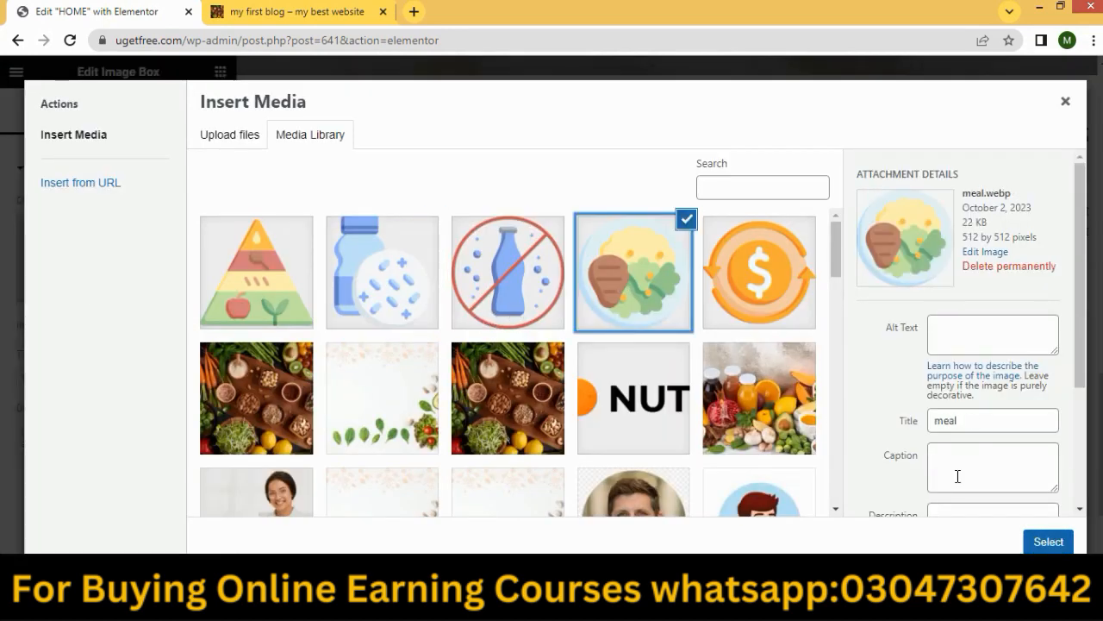
left_click(1049, 540)
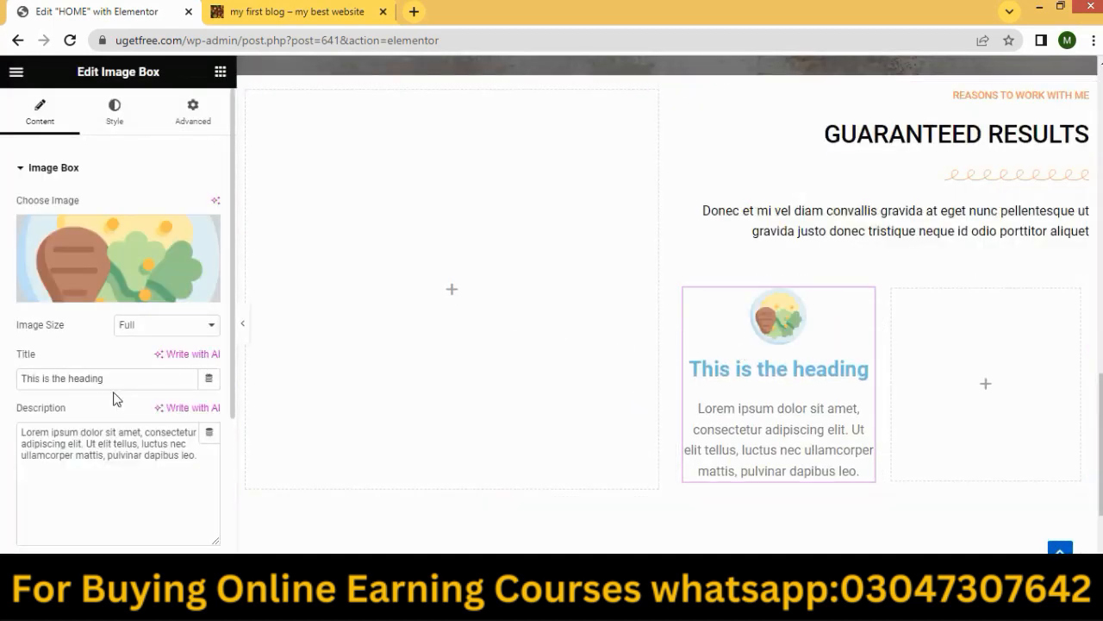
Set the image box's image position to Left so the picture sits beside the text.
left_click_drag(116, 382, 2, 386)
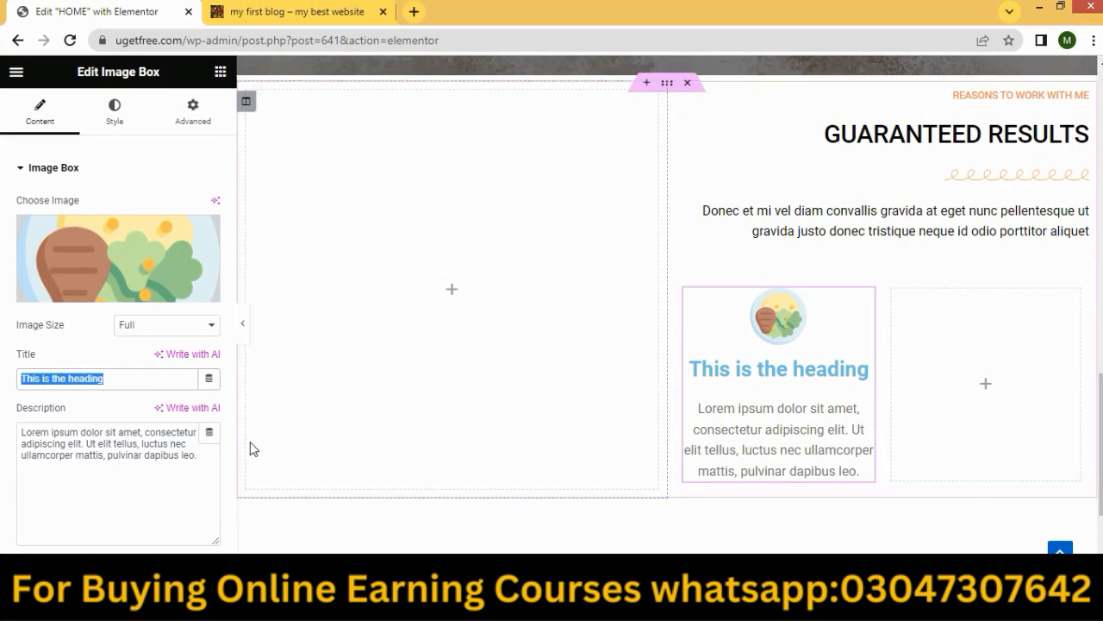
scroll(146, 436, "down", 1)
scroll(146, 436, "down", 2)
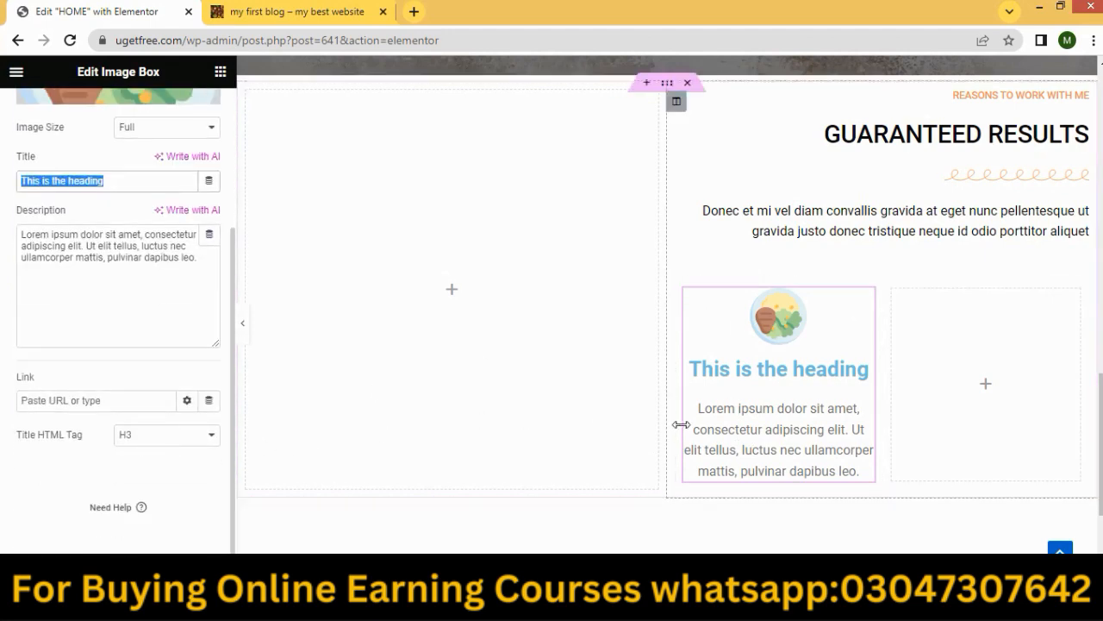
scroll(413, 393, "up", 2)
scroll(414, 394, "up", 1)
scroll(615, 475, "down", 3)
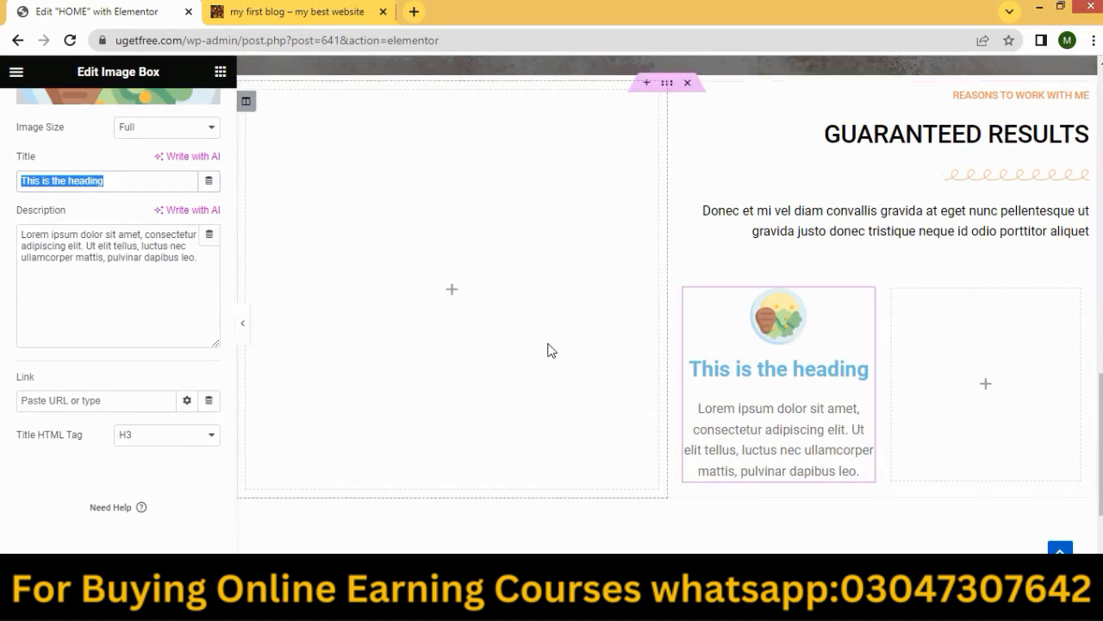
scroll(635, 394, "up", 2)
scroll(42, 250, "up", 3)
left_click(111, 111)
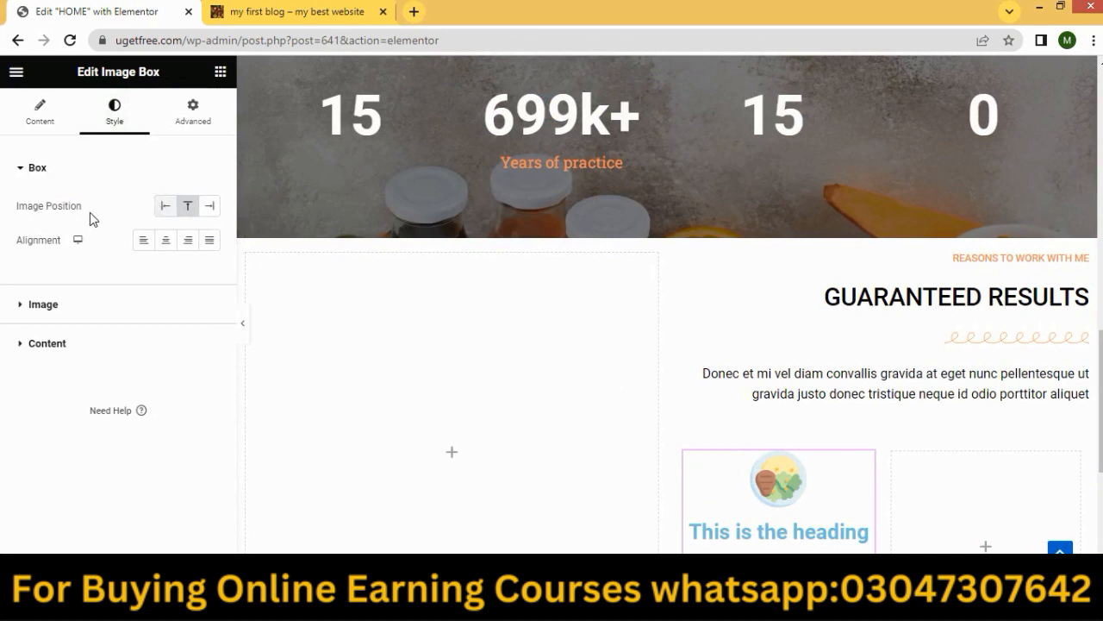
left_click(163, 206)
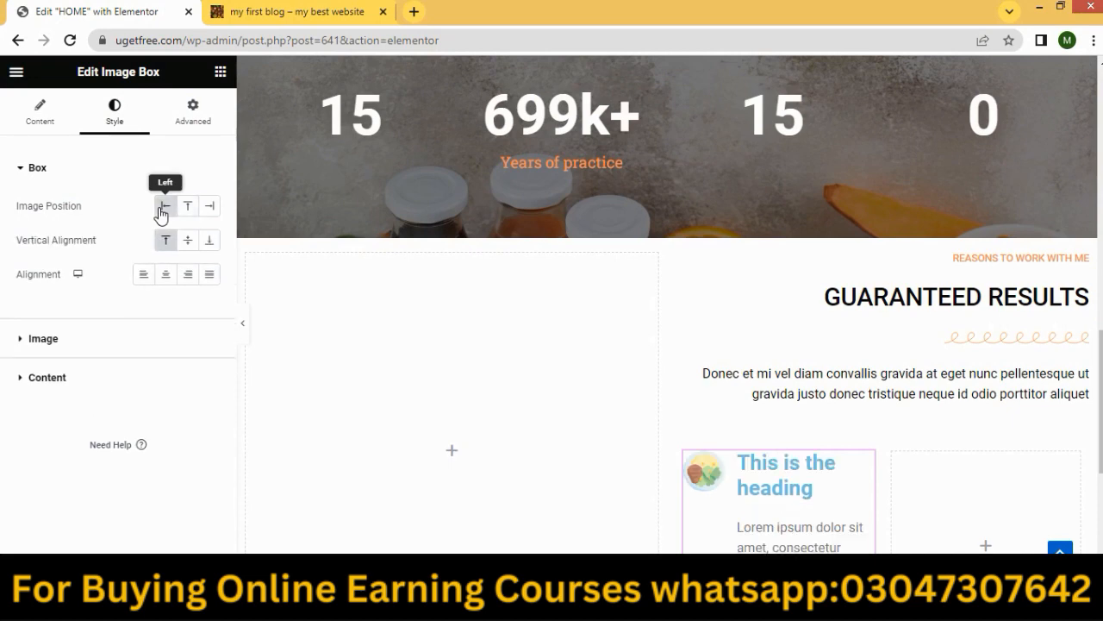
scroll(804, 360, "down", 2)
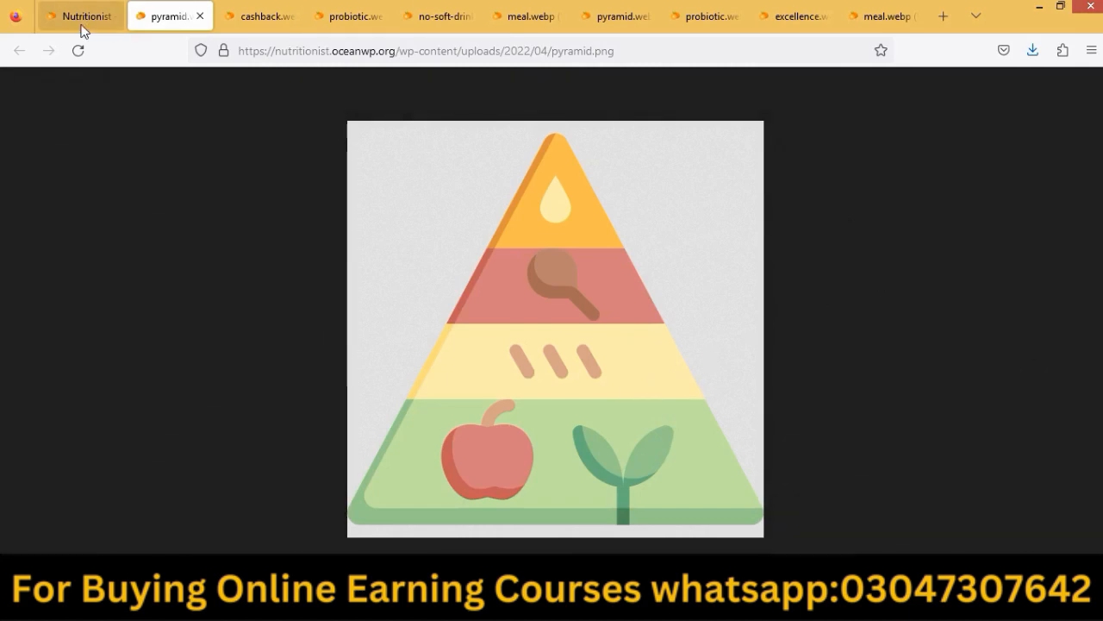
Copy the heading "Balanced Meal Plans" from the feature grid of the Nutritionist demo in Firefox.
left_click(84, 26)
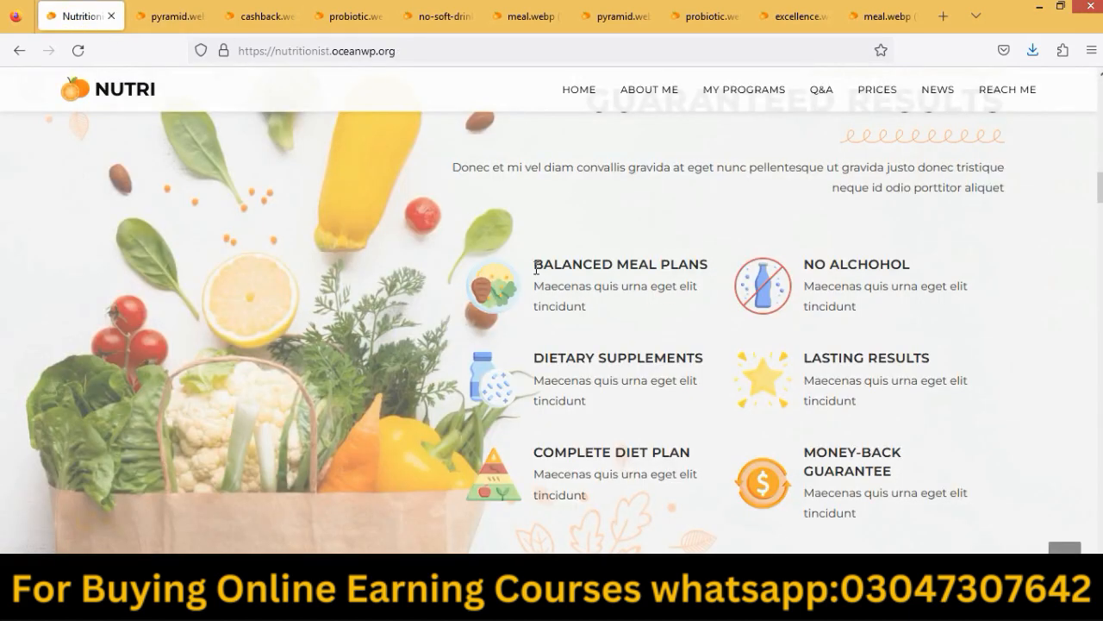
left_click_drag(535, 267, 712, 265)
right_click(666, 259)
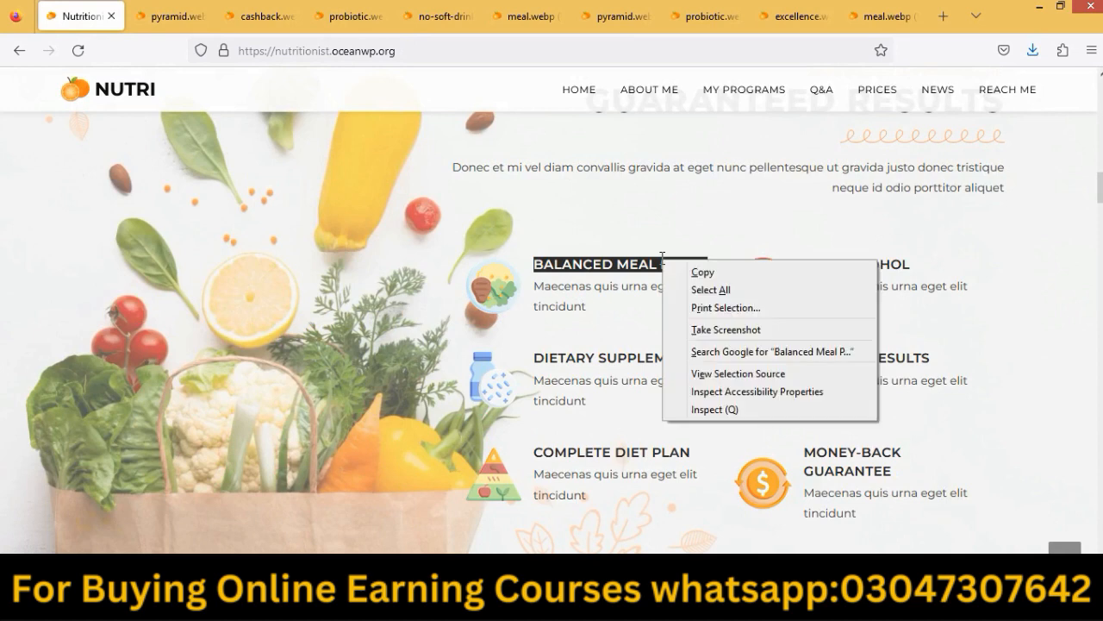
left_click(677, 270)
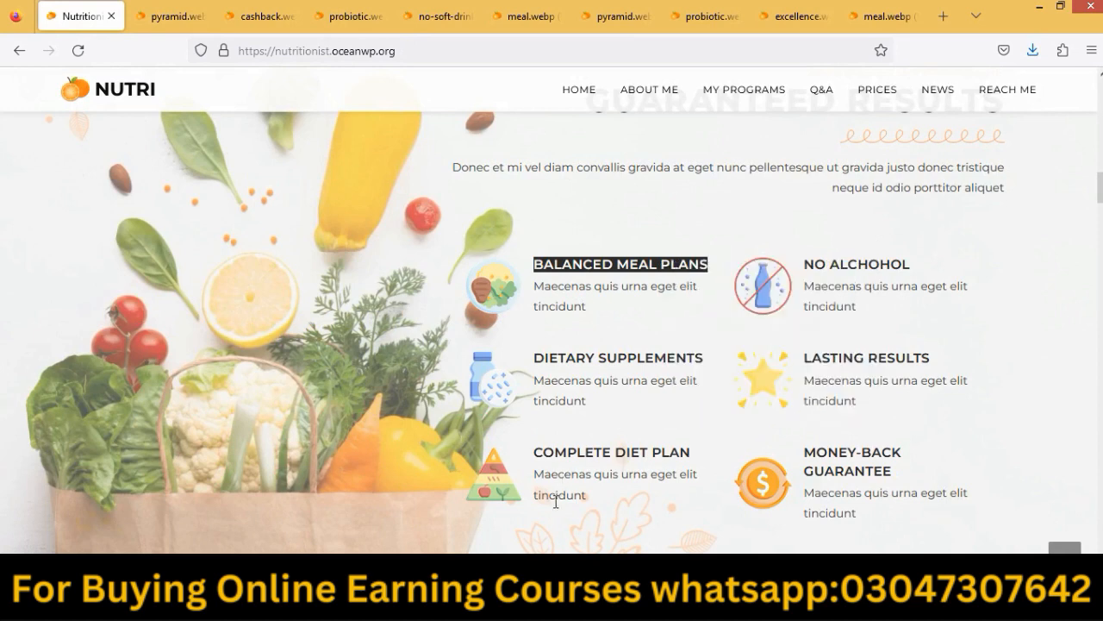
Switch back to the Elementor editor in Chrome and replace the image box's title with "Balanced Meal Plans".
key("alt+Tab")
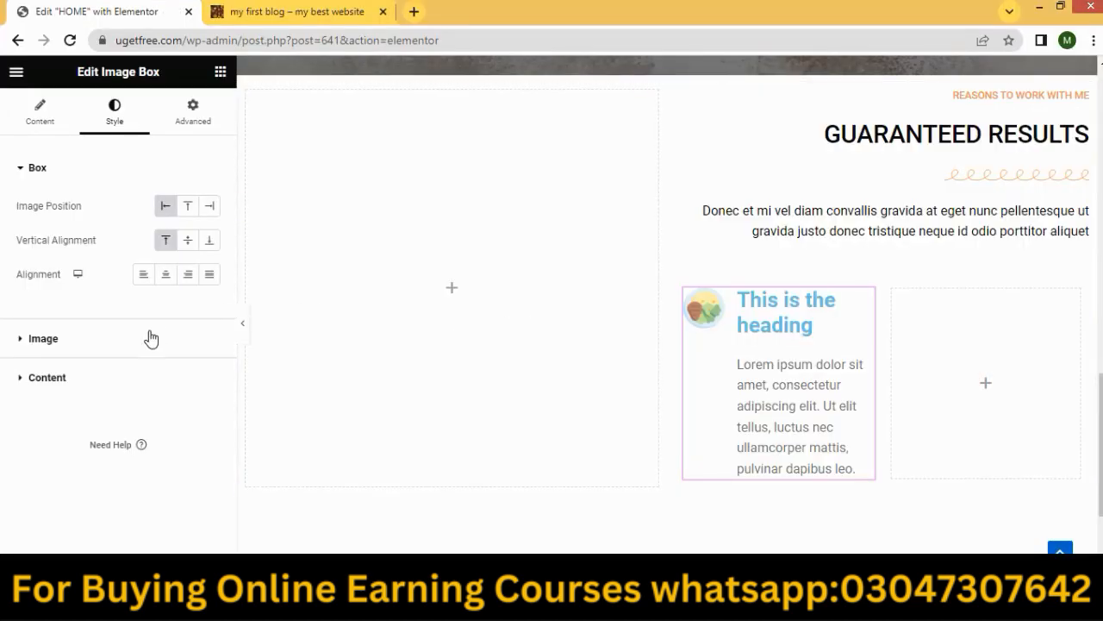
left_click(40, 110)
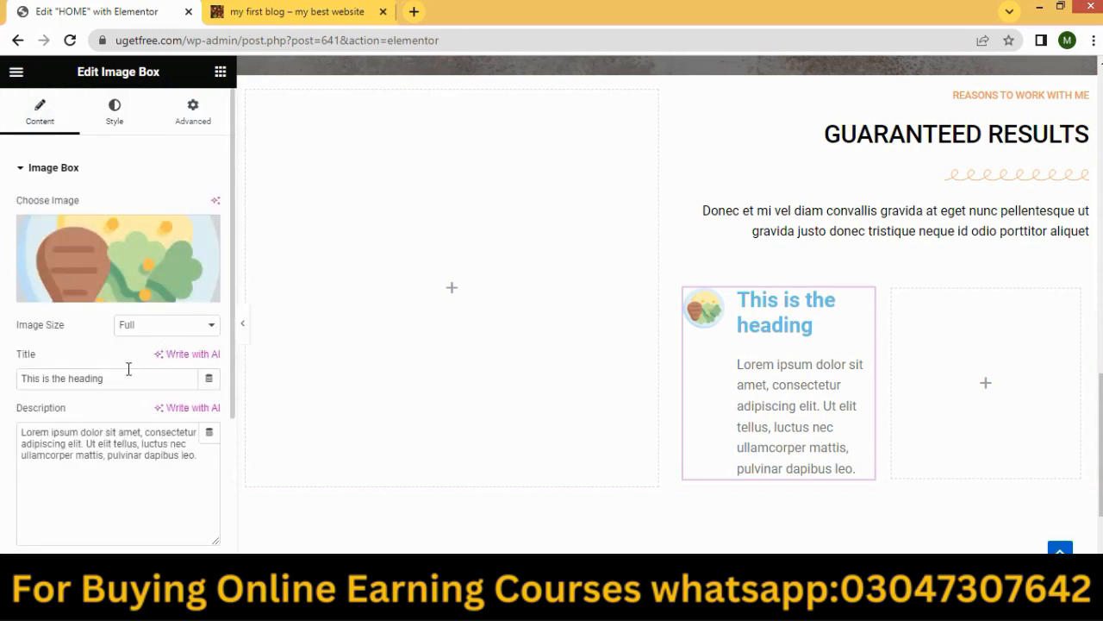
left_click(113, 377)
left_click_drag(114, 377, 4, 383)
key("BackSpace")
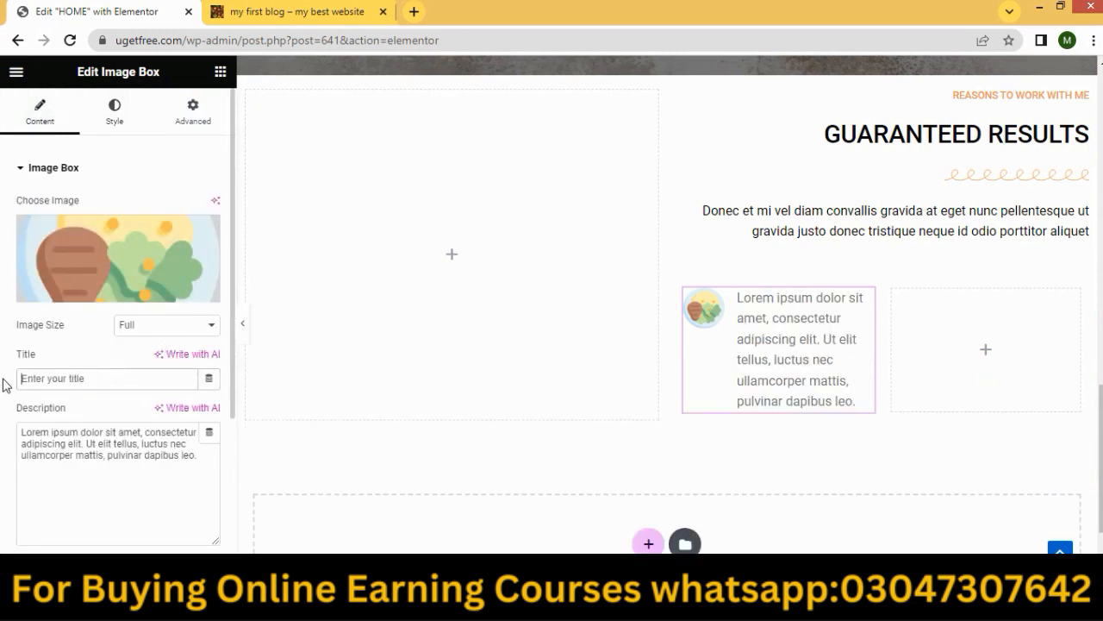
key("ctrl+v")
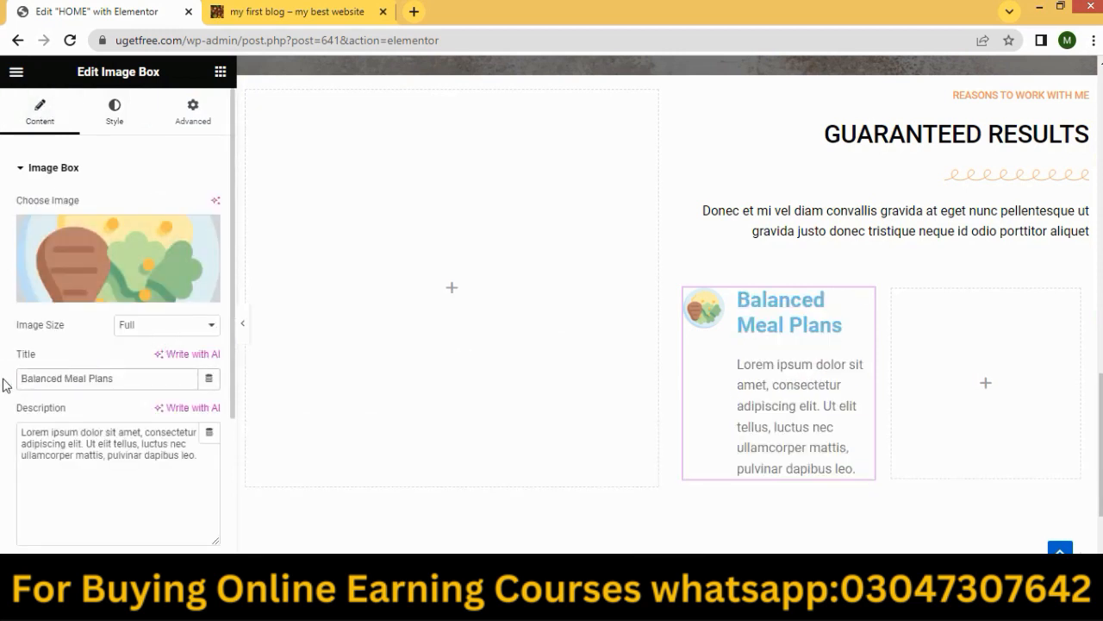
Switch to the demo in Firefox and copy the description "Maecenas quis urna eget elit tincidunt" under Balanced Meal Plans.
left_click(112, 125)
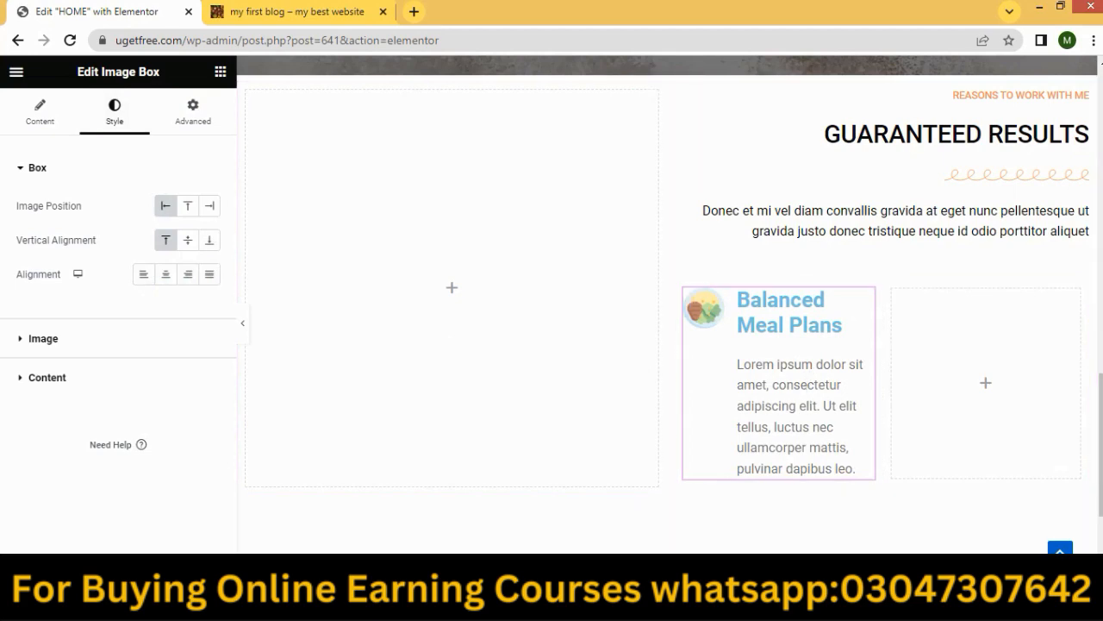
left_click(569, 603)
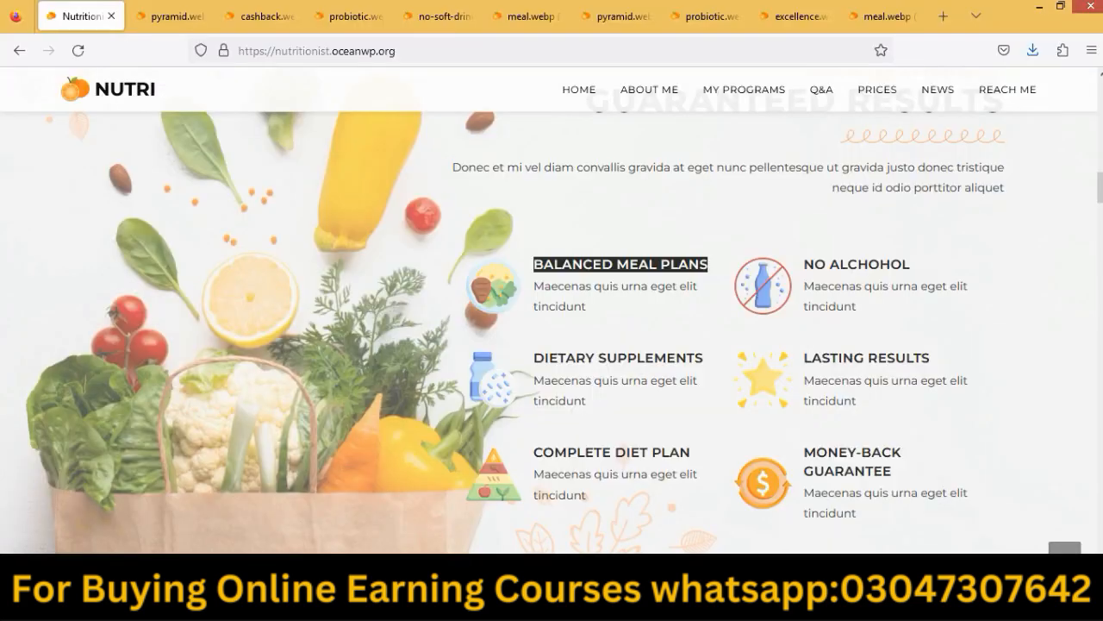
left_click_drag(538, 285, 629, 315)
right_click(604, 286)
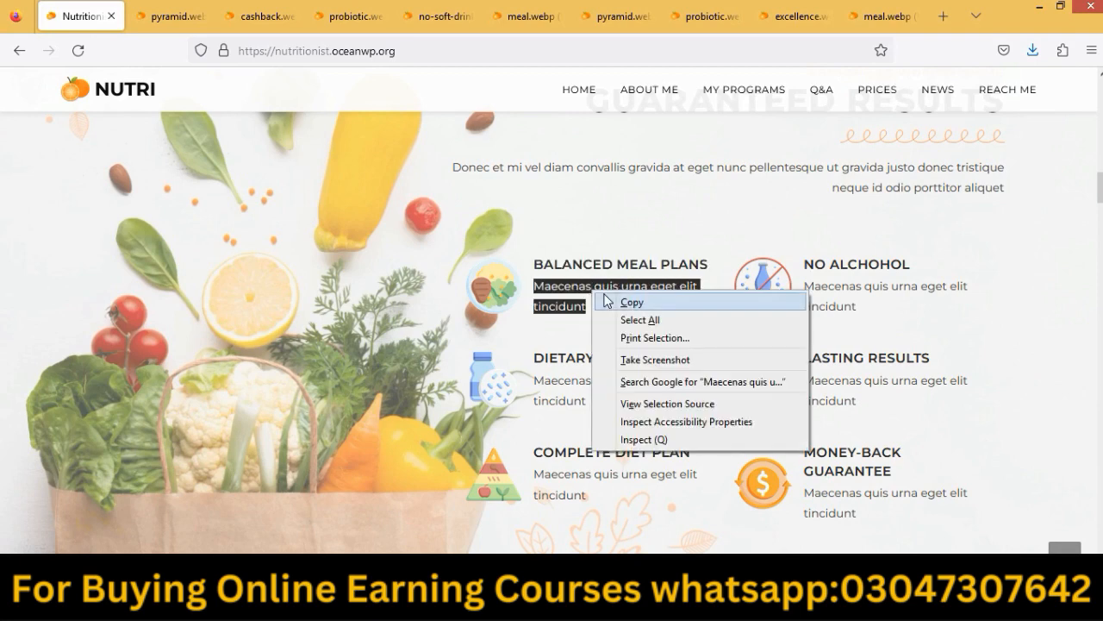
Copy the selected text "Maecenas quis urna eget elit tincidunt" from the reference page and switch to the Elementor editor.
left_click(609, 294)
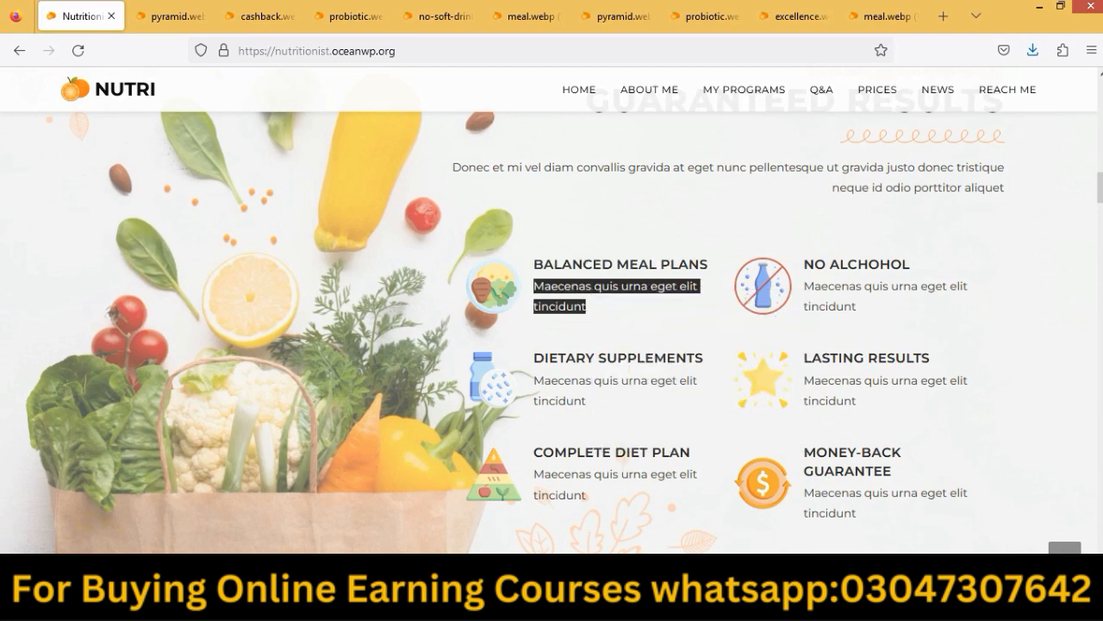
mouse_move(569, 603)
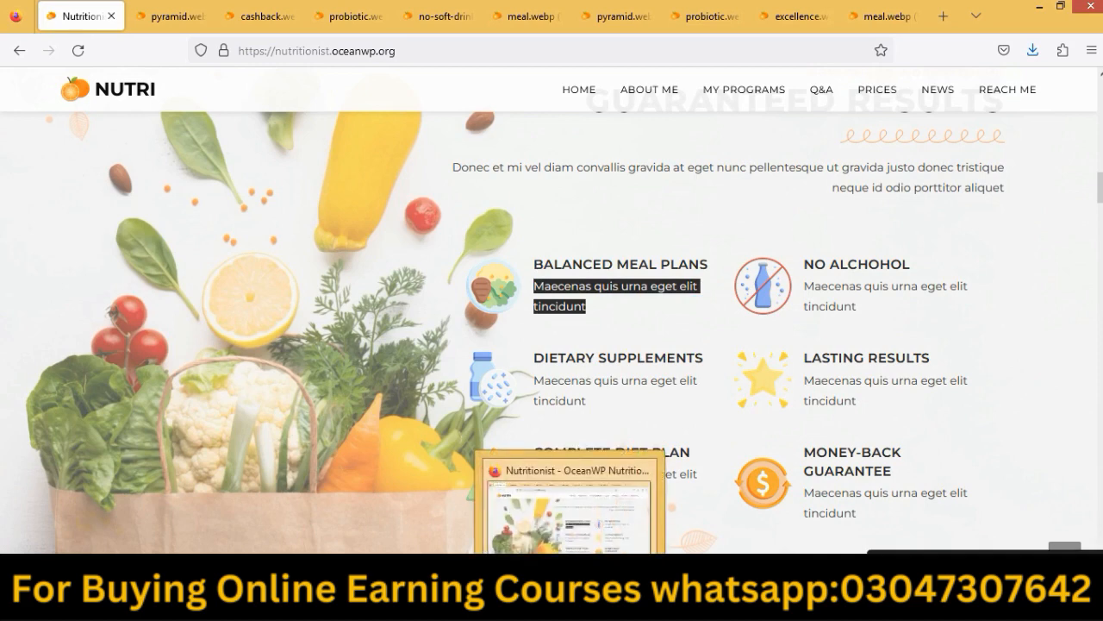
left_click(552, 607)
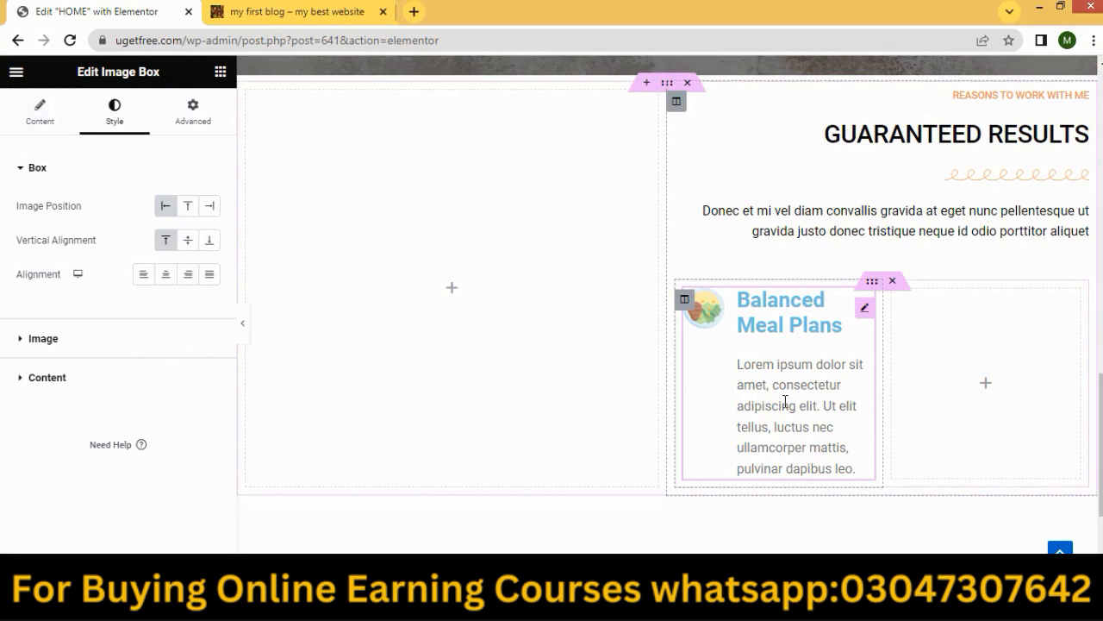
Replace the Balanced Meal Plans image box's description with the copied text "Maecenas quis urna eget elit tincidunt".
left_click(47, 122)
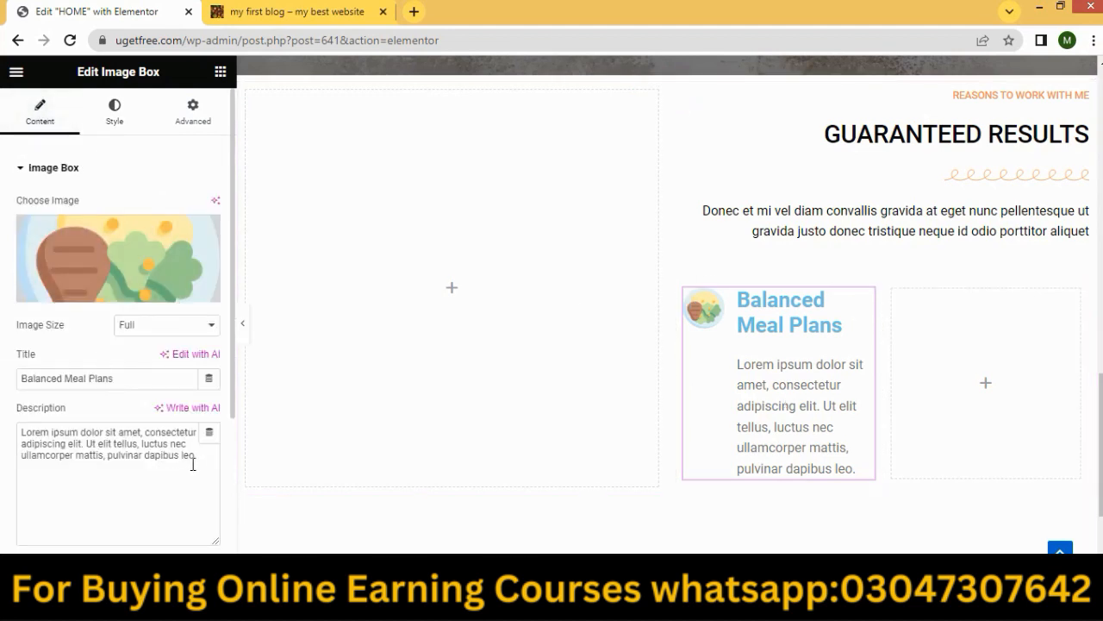
left_click_drag(193, 465, 4, 422)
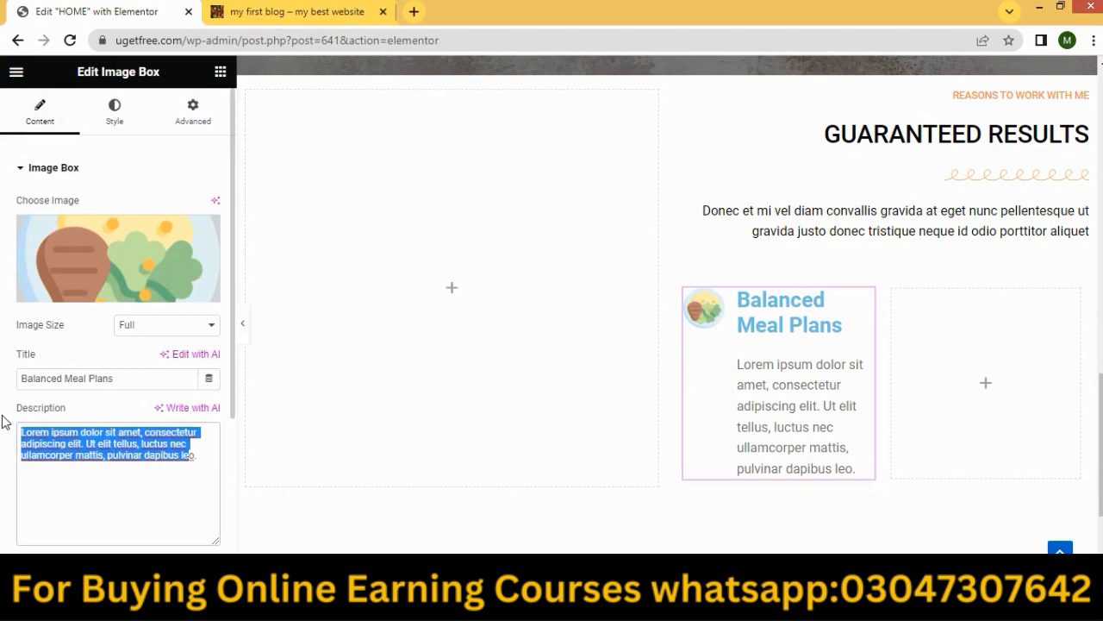
key("BackSpace")
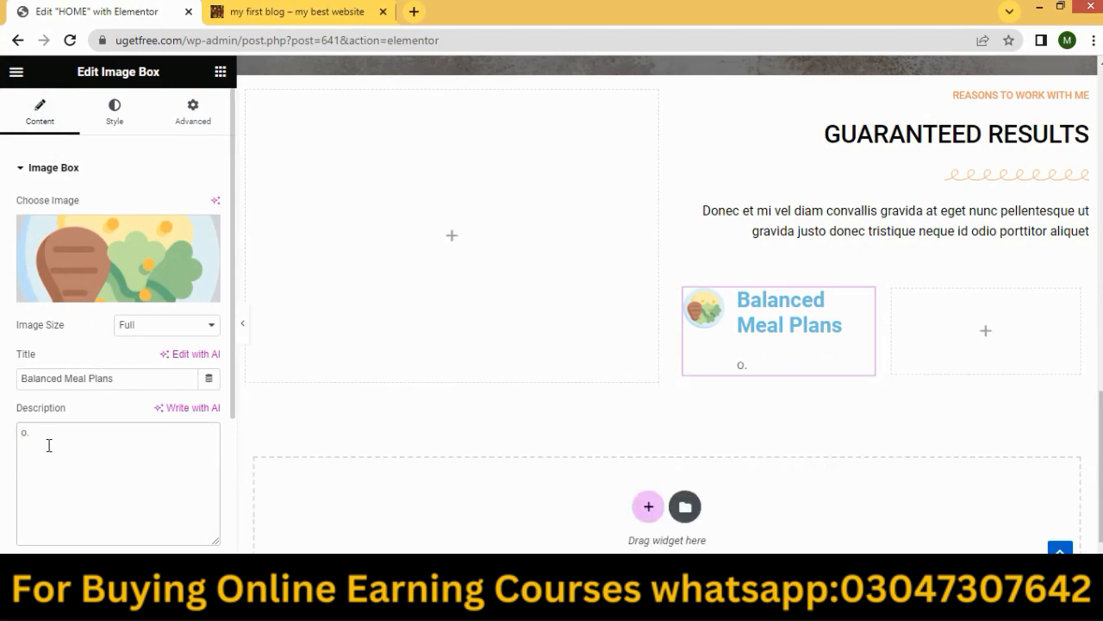
key("Delete")
key("Delete")
key("ctrl+v")
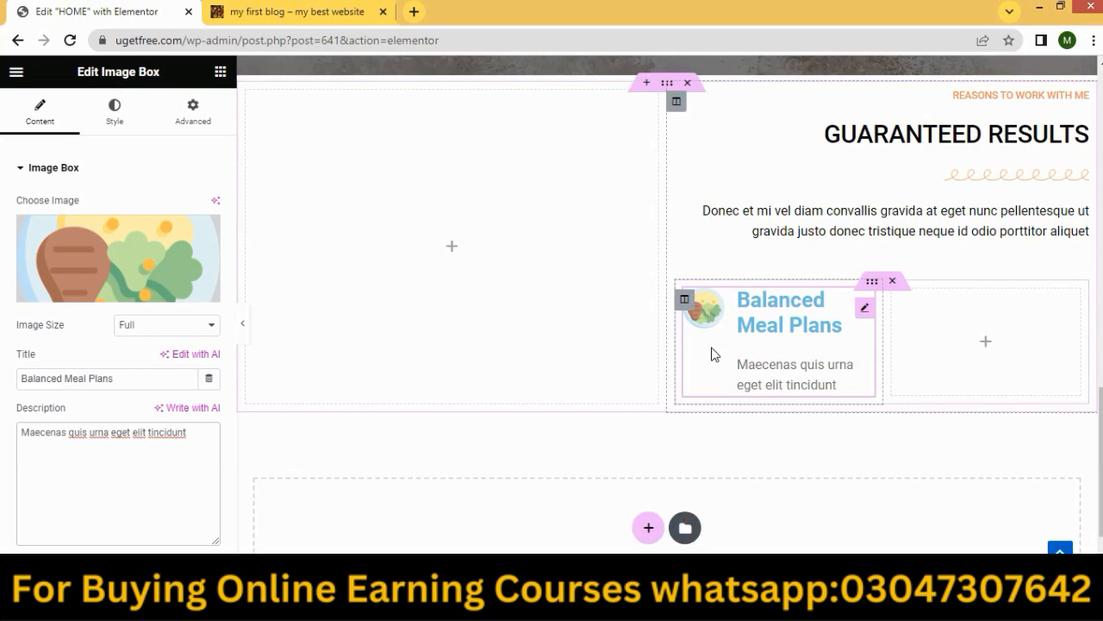
Set the image width of the Balanced Meal Plans image box to 34%.
left_click(114, 125)
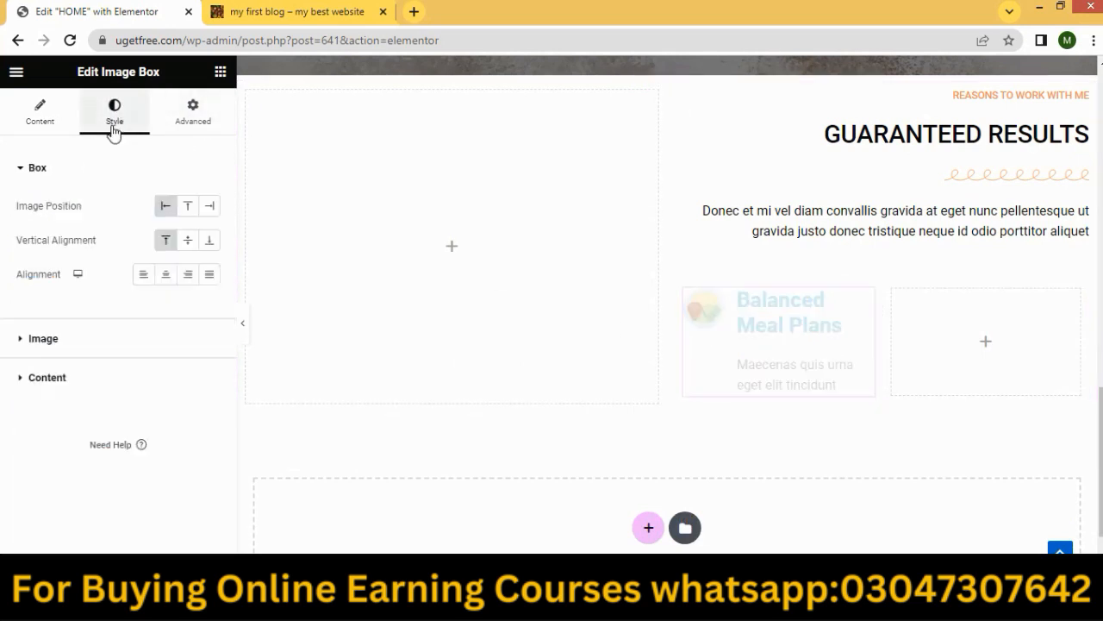
left_click(43, 351)
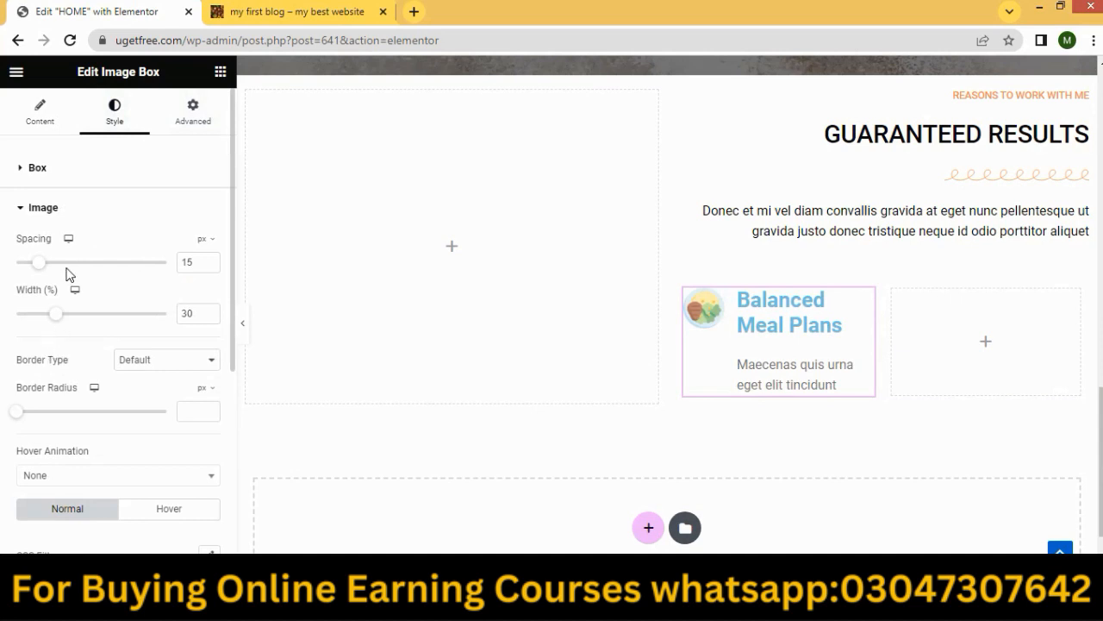
scroll(67, 273, "down", 1)
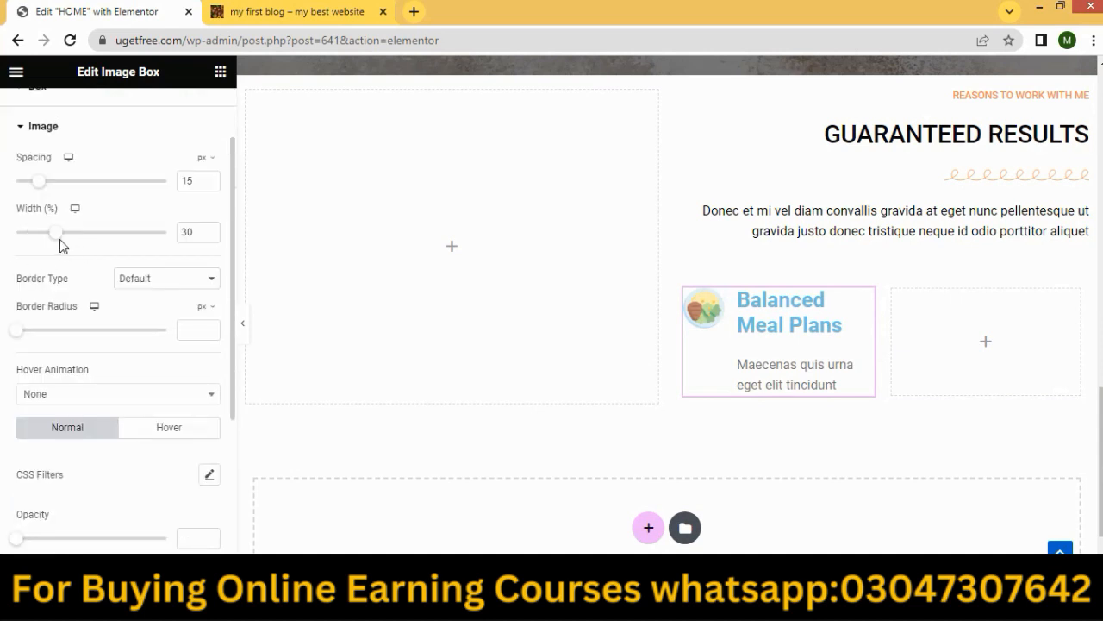
scroll(89, 384, "down", 3)
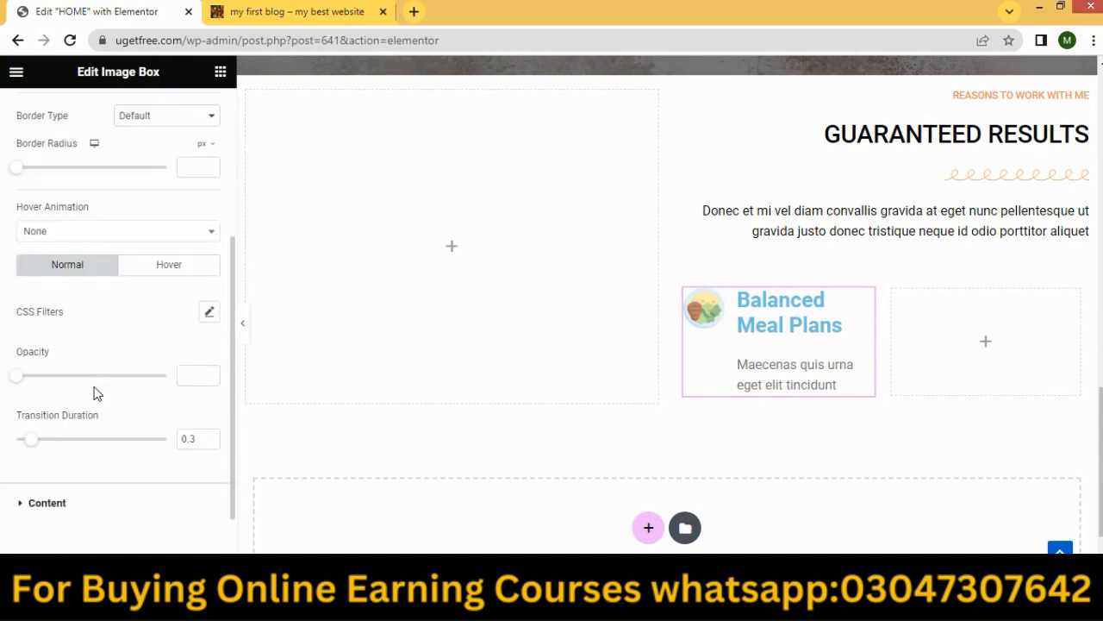
scroll(95, 397, "up", 4)
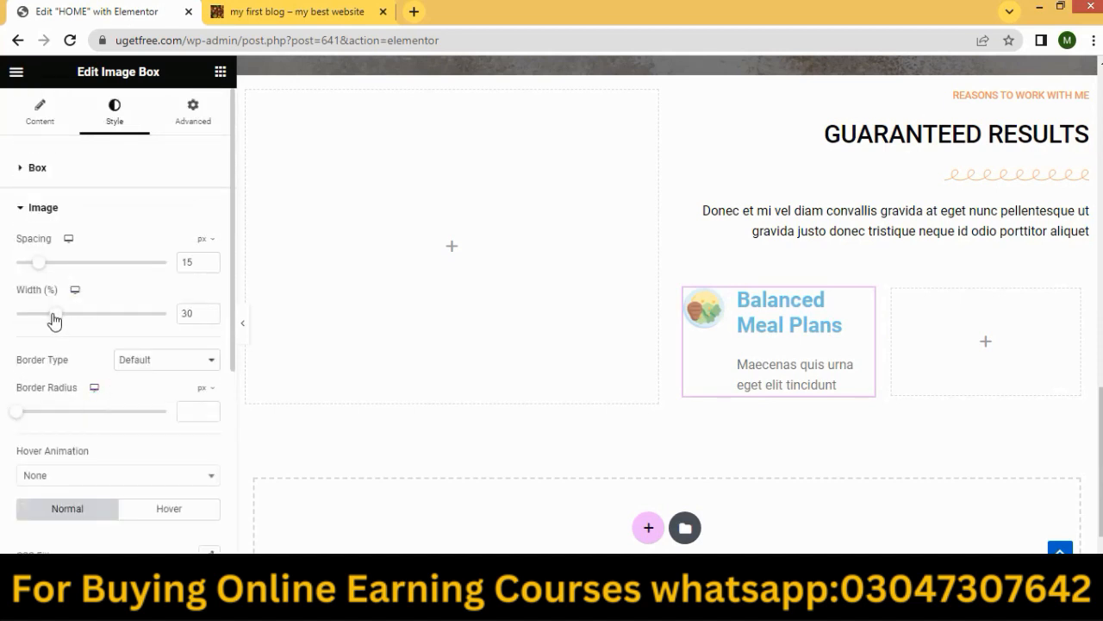
left_click_drag(53, 321, 60, 320)
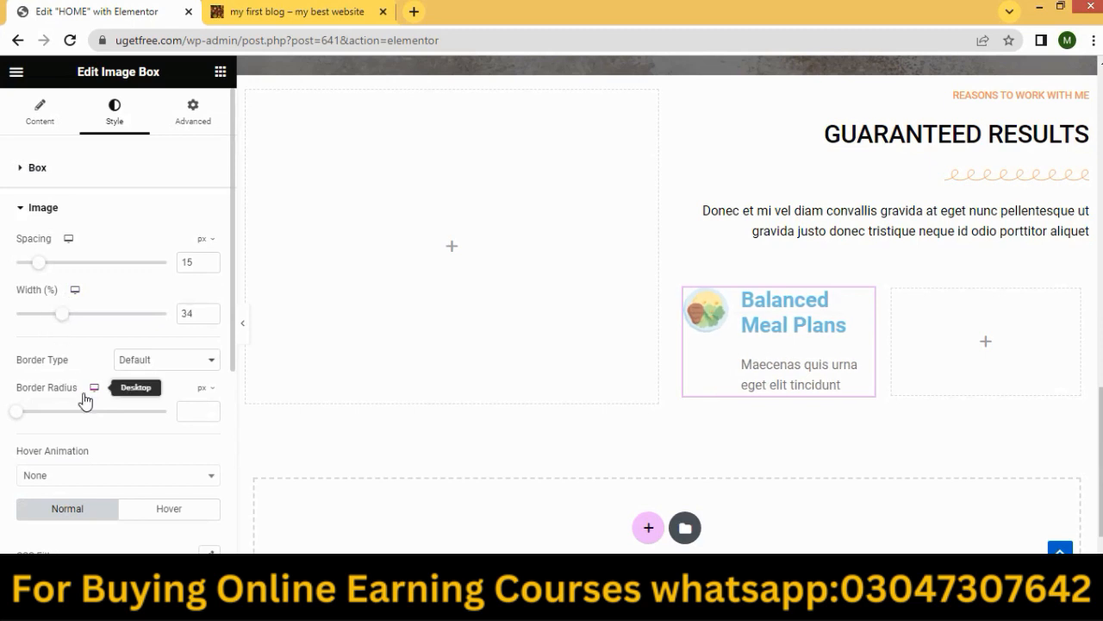
Set the spacing between the image and the text of the image box to 18 px.
scroll(86, 398, "down", 1)
scroll(79, 423, "down", 1)
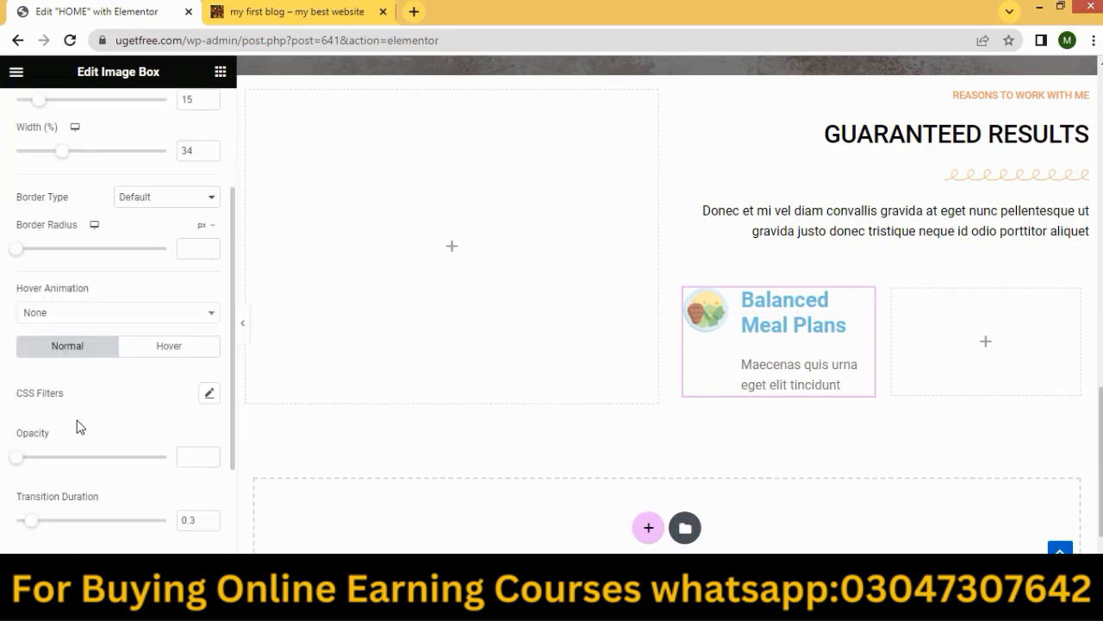
scroll(77, 411, "up", 1)
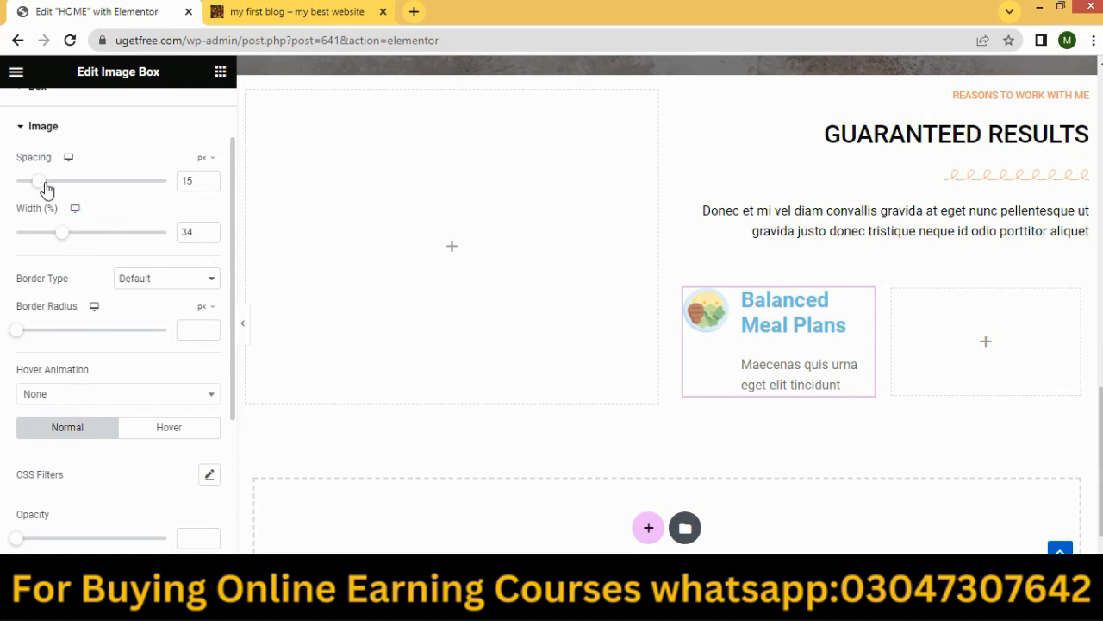
mouse_move(44, 185)
left_mouse_down()
mouse_move(33, 188)
mouse_move(46, 190)
left_mouse_up()
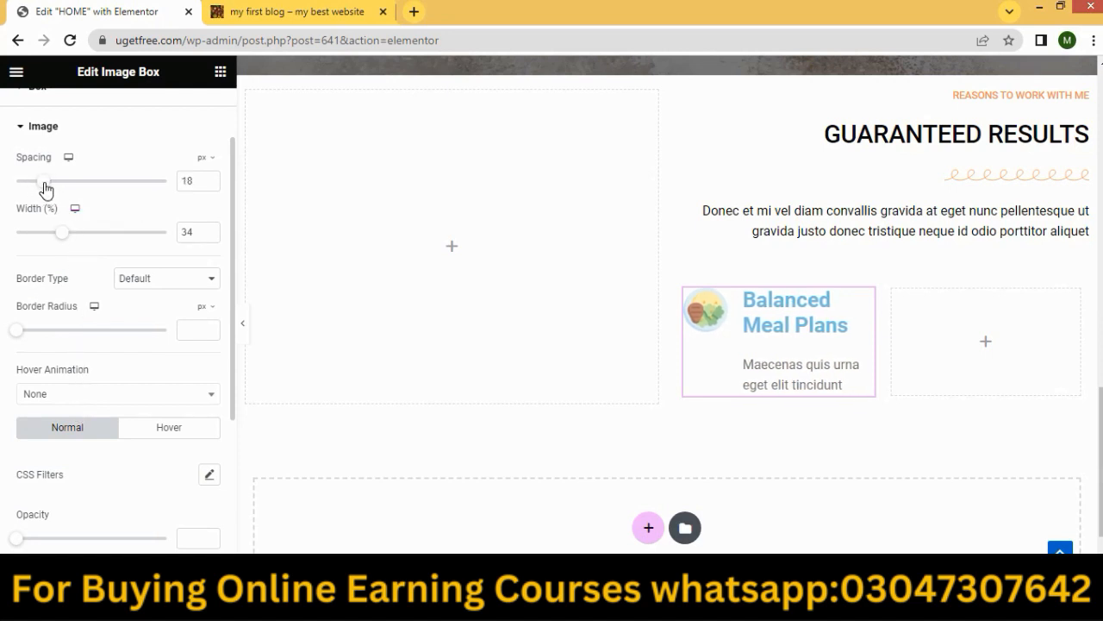
Set the image box title's color to #030303 and its spacing to 8.
scroll(76, 353, "down", 3)
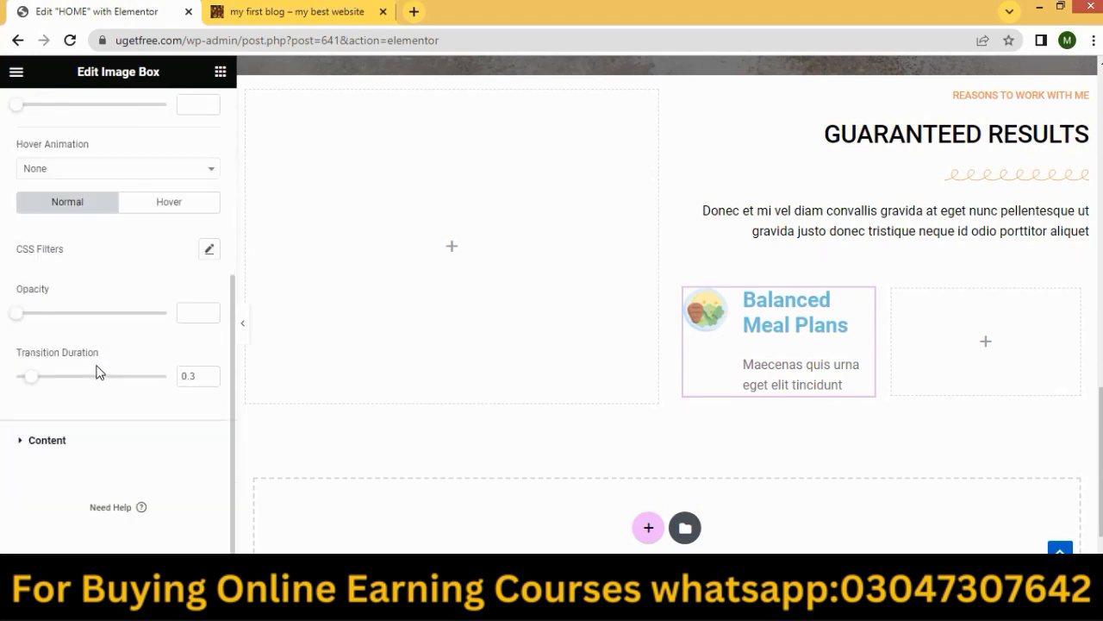
left_click(92, 448)
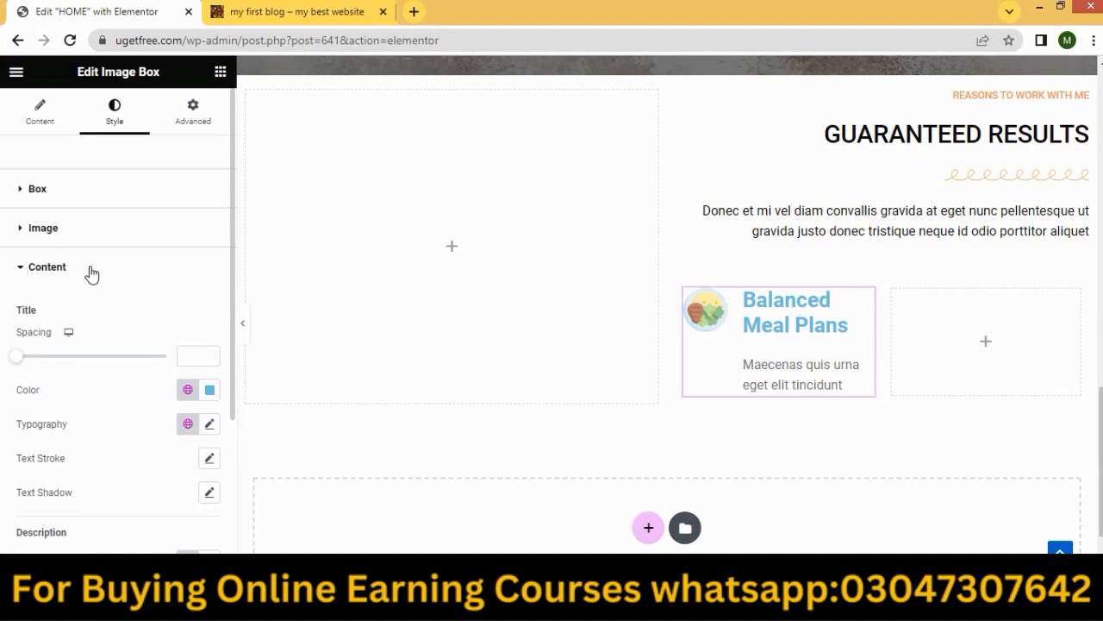
left_click(210, 392)
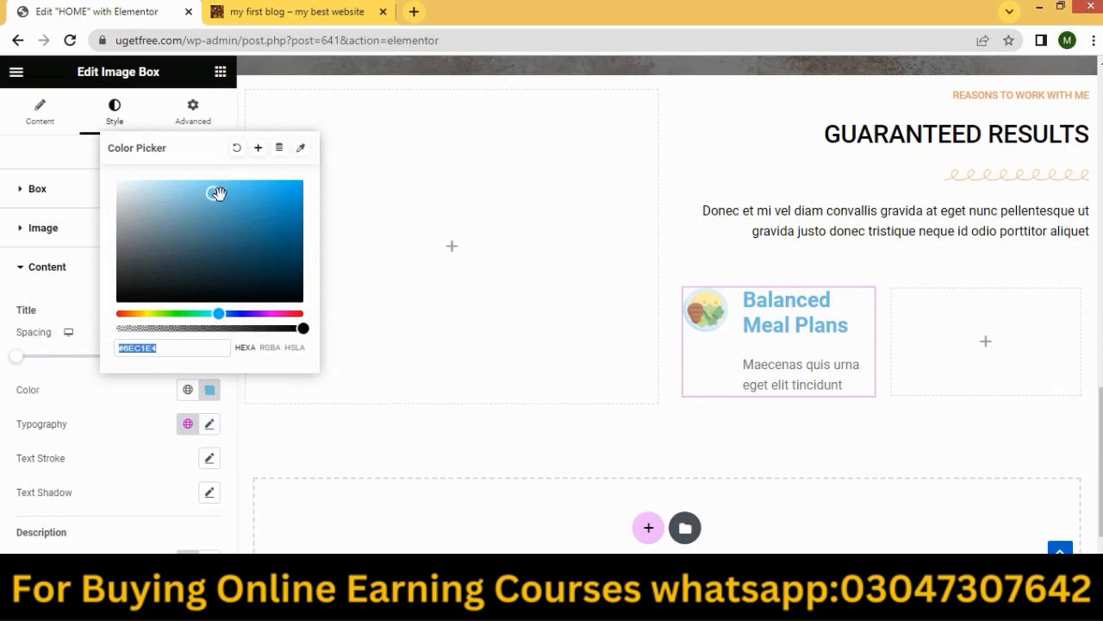
left_click_drag(217, 193, 123, 300)
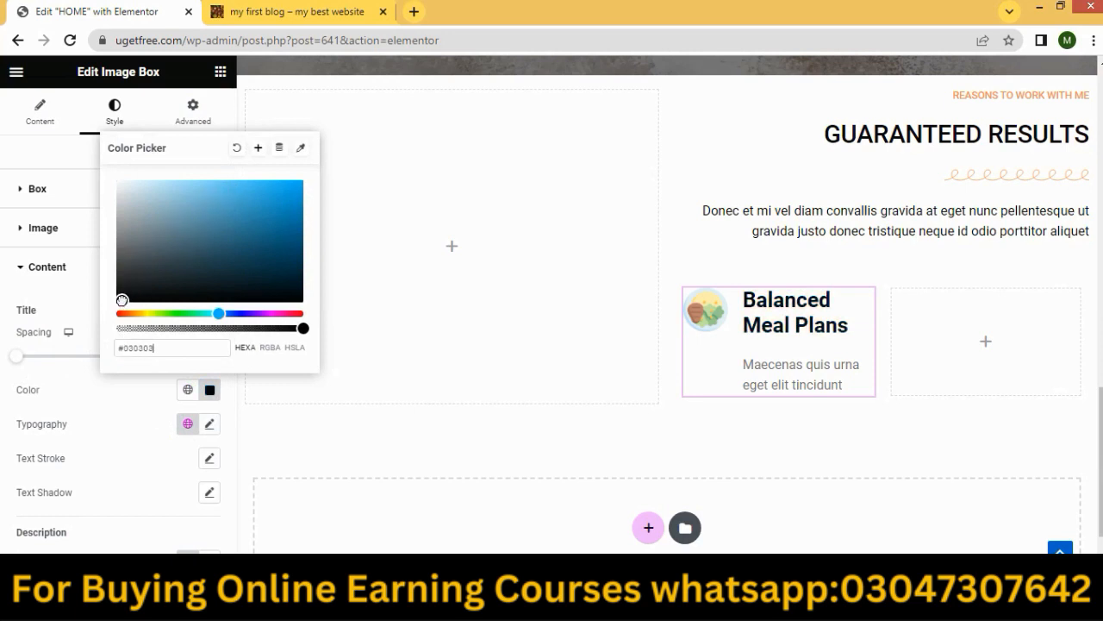
left_click(271, 441)
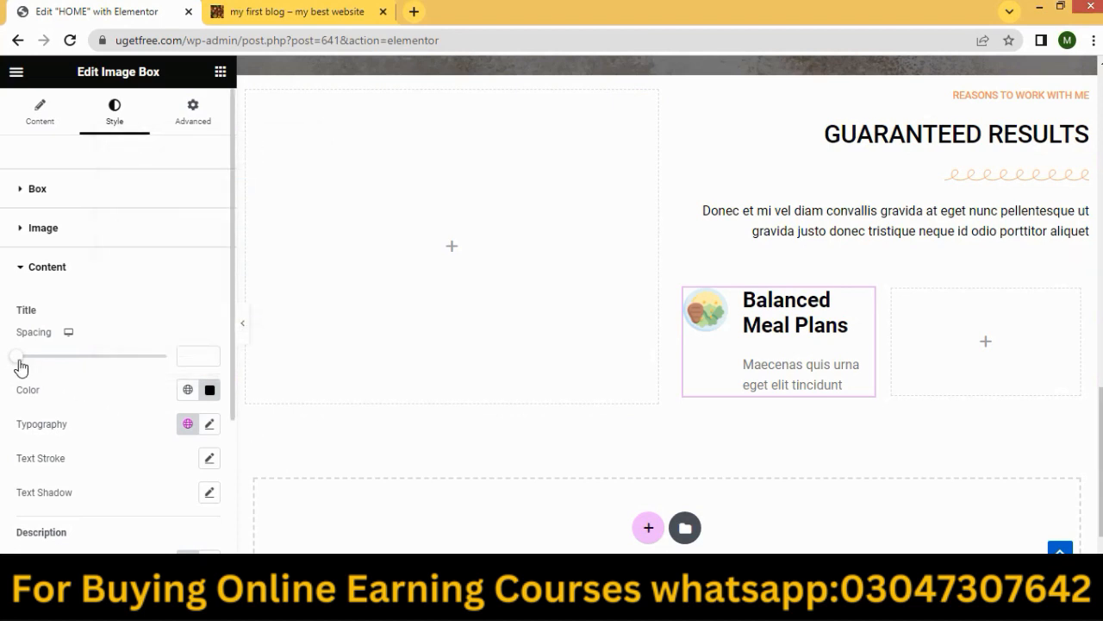
left_click_drag(21, 368, 31, 364)
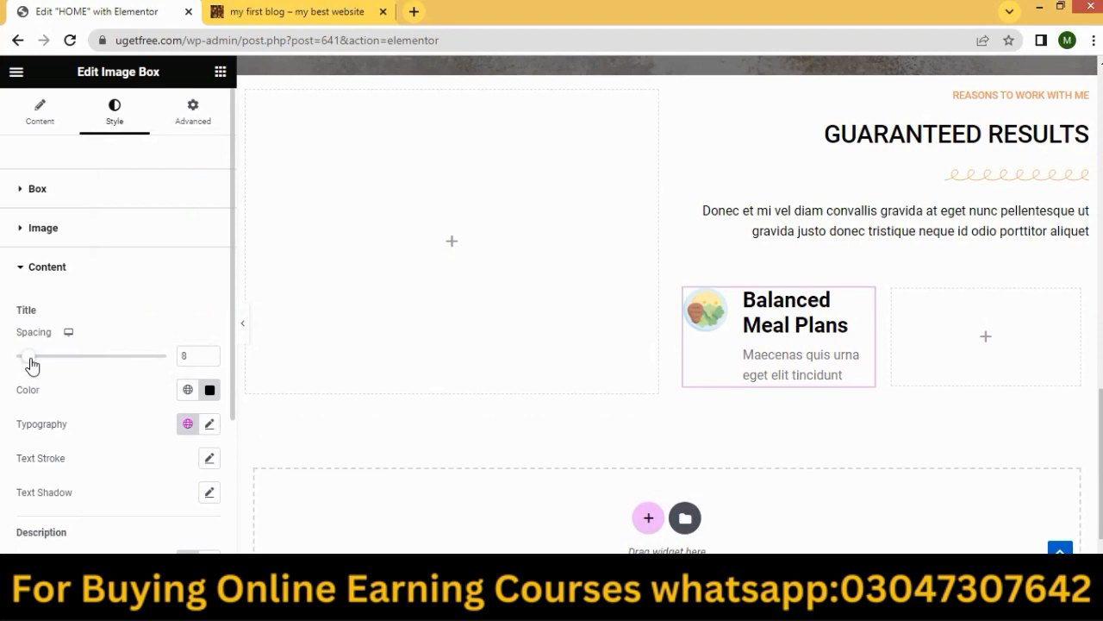
Set the image box title's typography to a size of 14 px with the Uppercase transform.
scroll(78, 366, "down", 1)
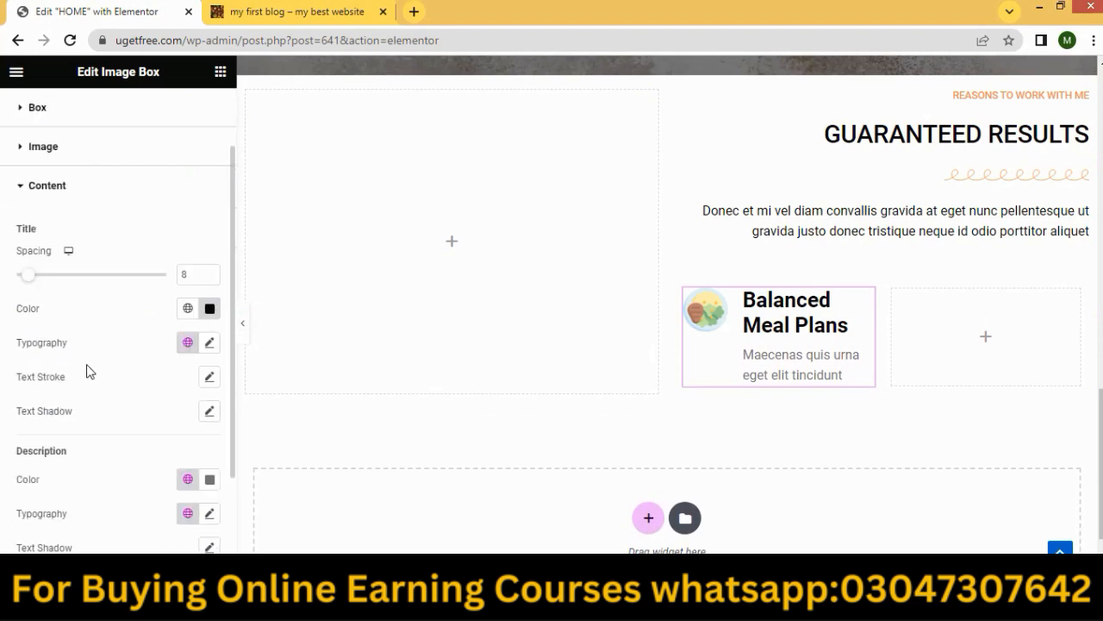
left_click(209, 344)
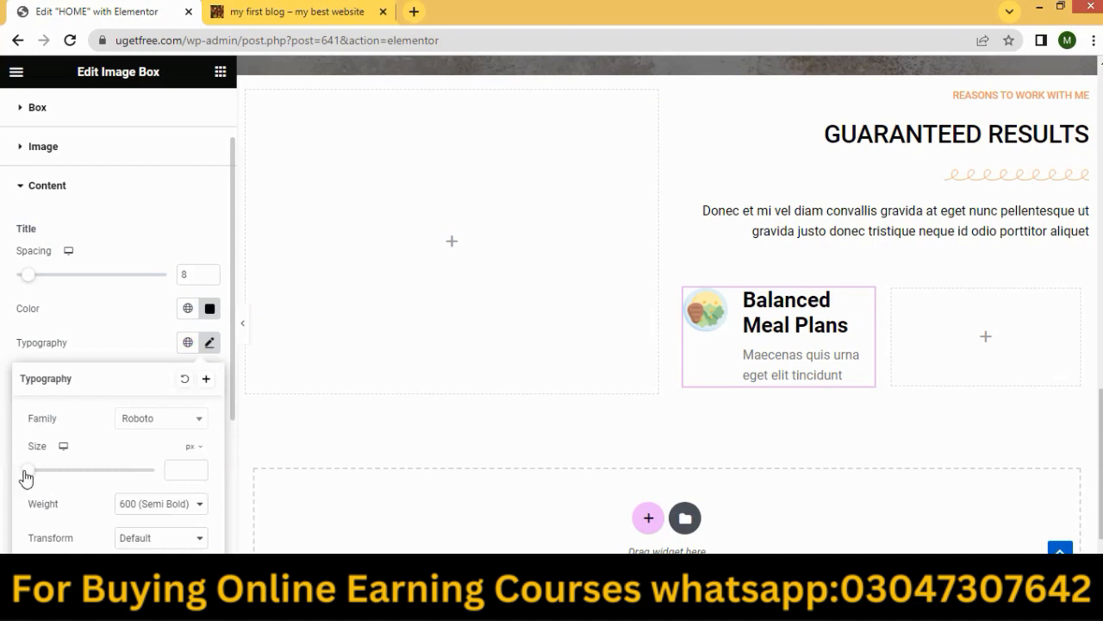
left_click_drag(26, 478, 35, 479)
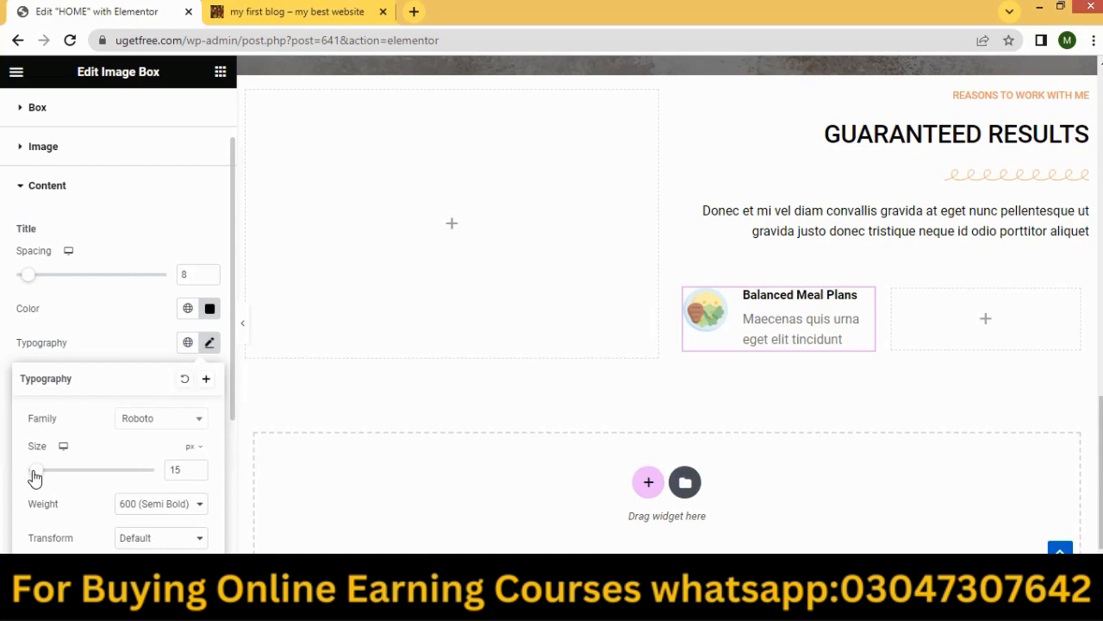
scroll(93, 445, "down", 1)
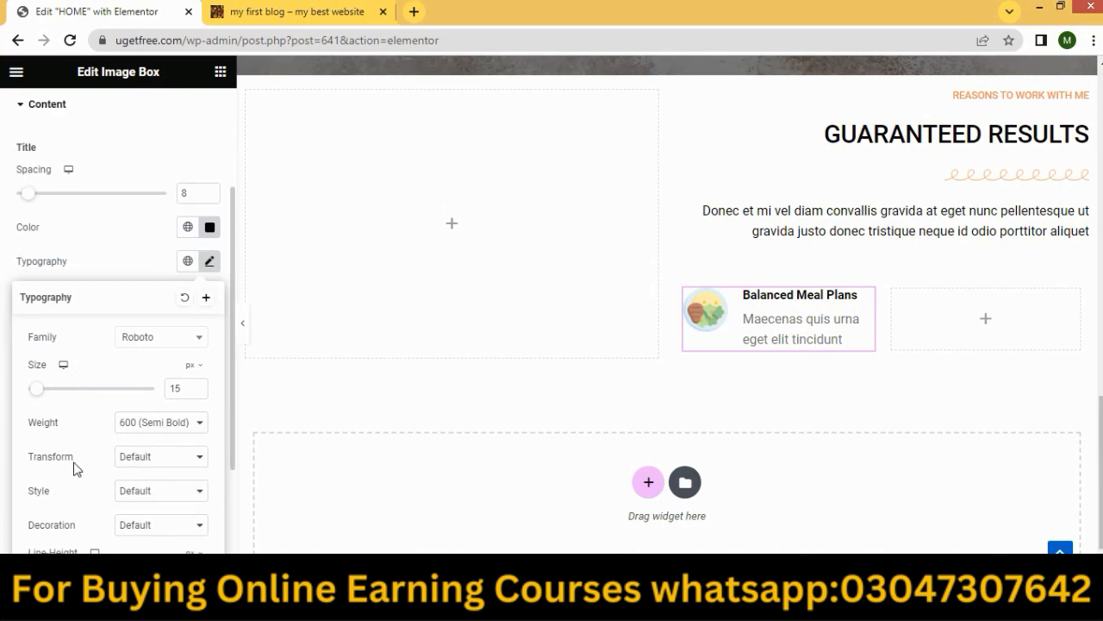
left_click(140, 460)
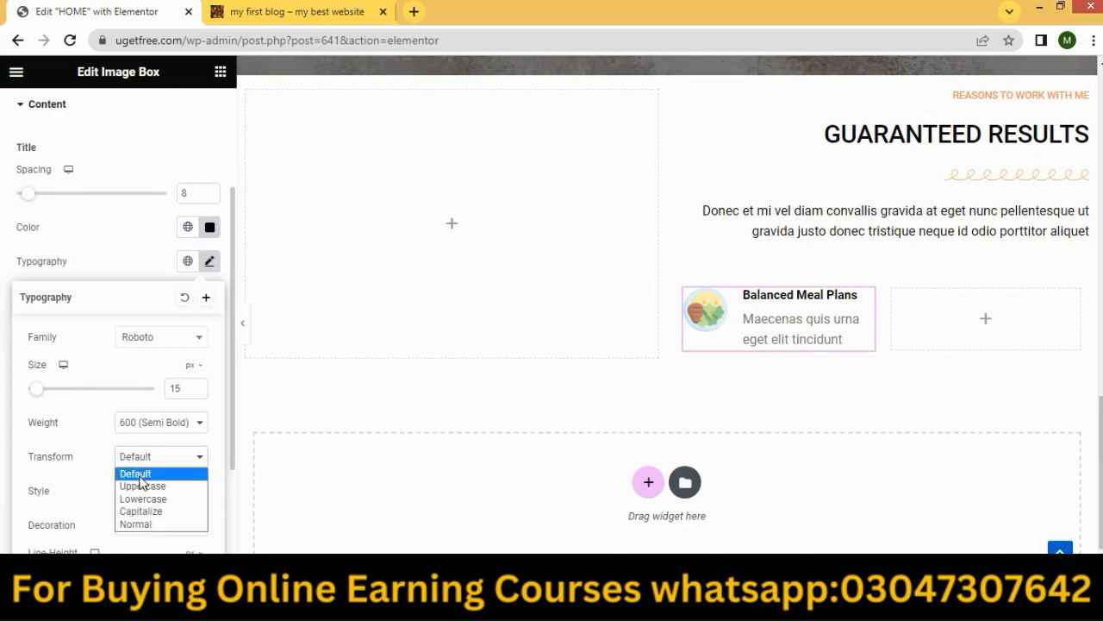
left_click(138, 487)
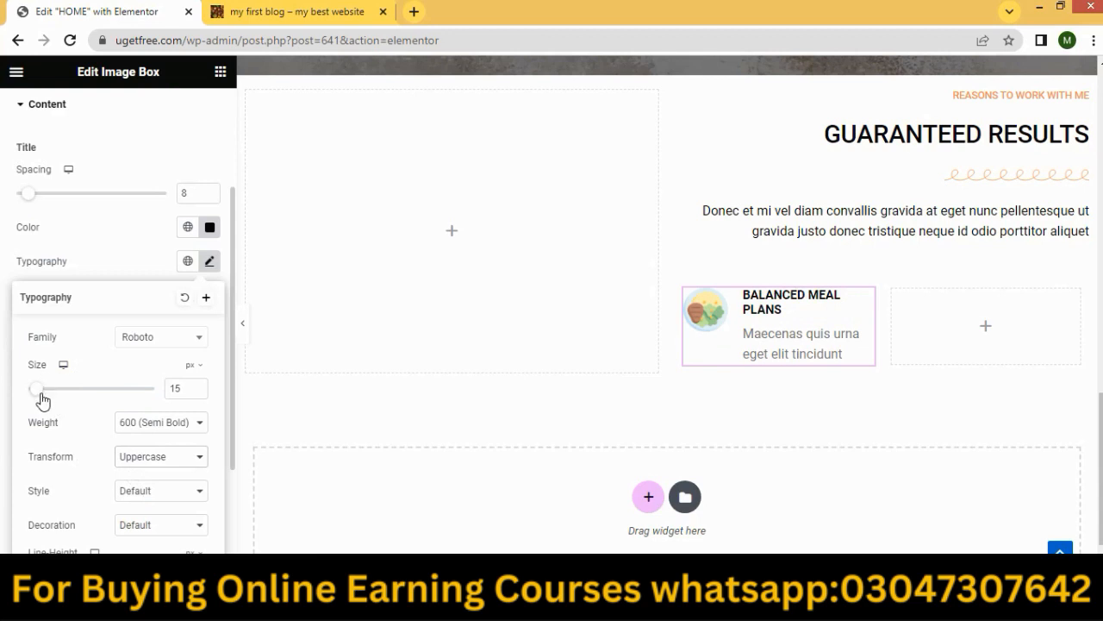
left_click_drag(40, 395, 39, 396)
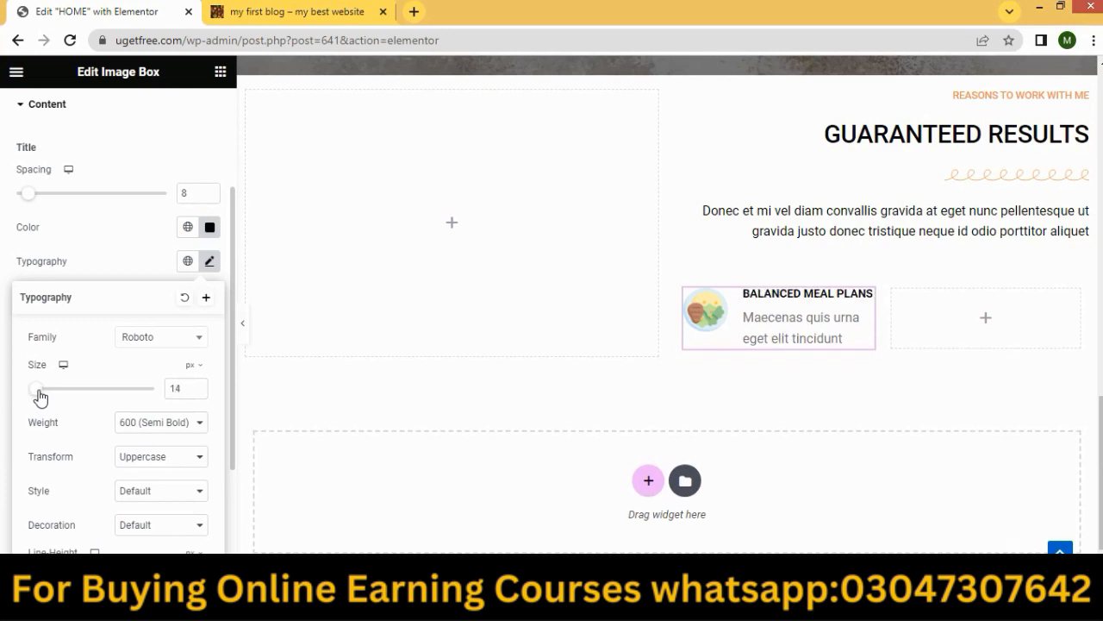
Reduce the image box title's spacing to 1.
left_click_drag(25, 202, 15, 202)
left_click(15, 202)
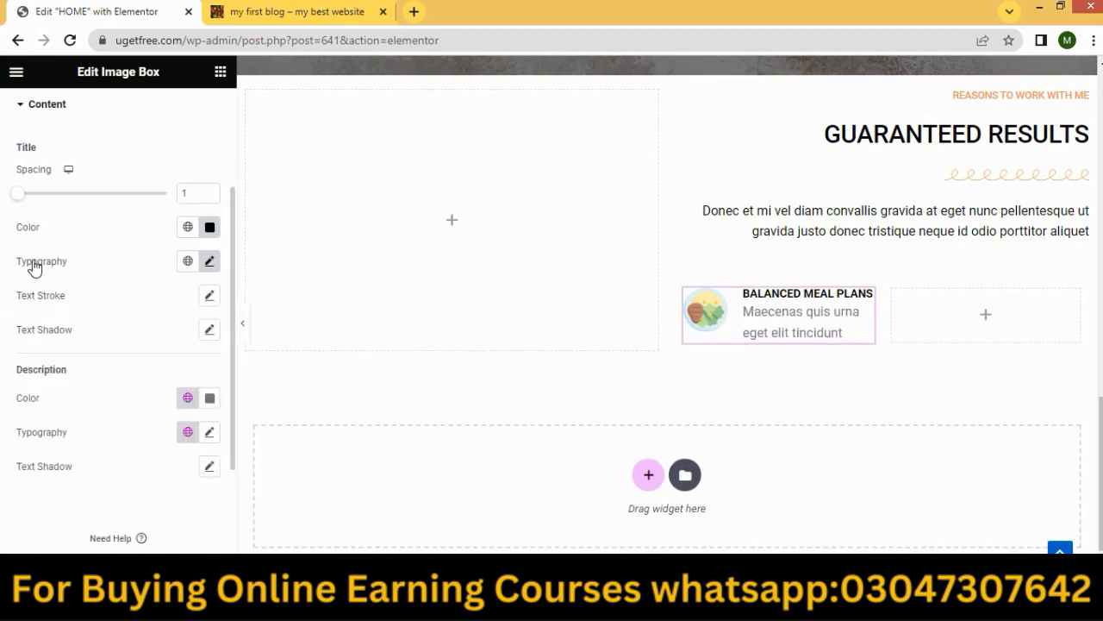
scroll(49, 259, "down", 1)
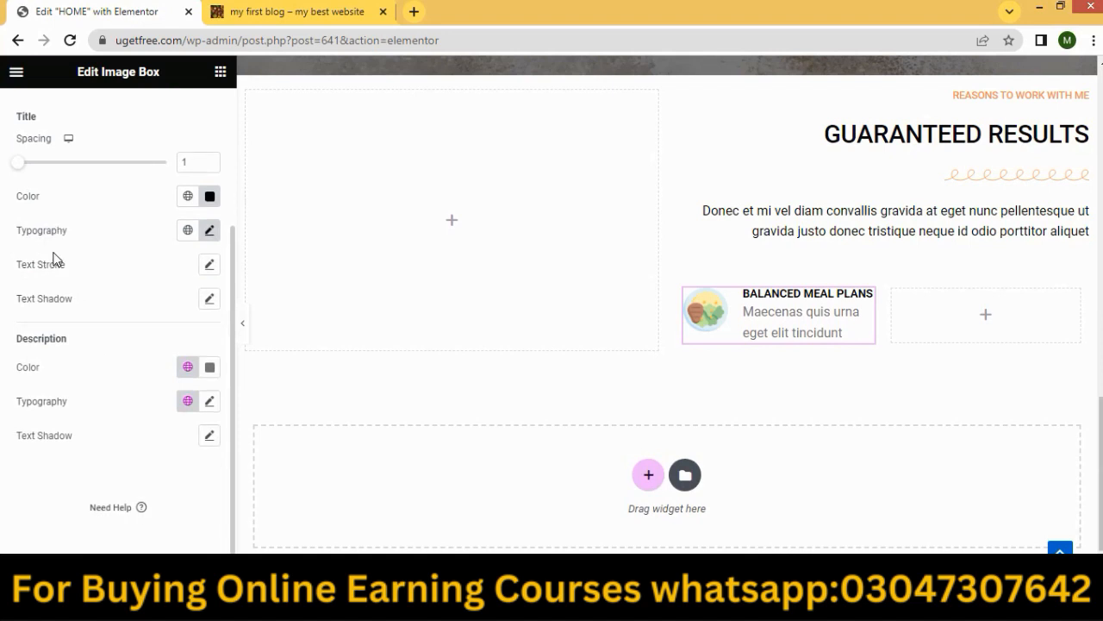
scroll(60, 298, "up", 3)
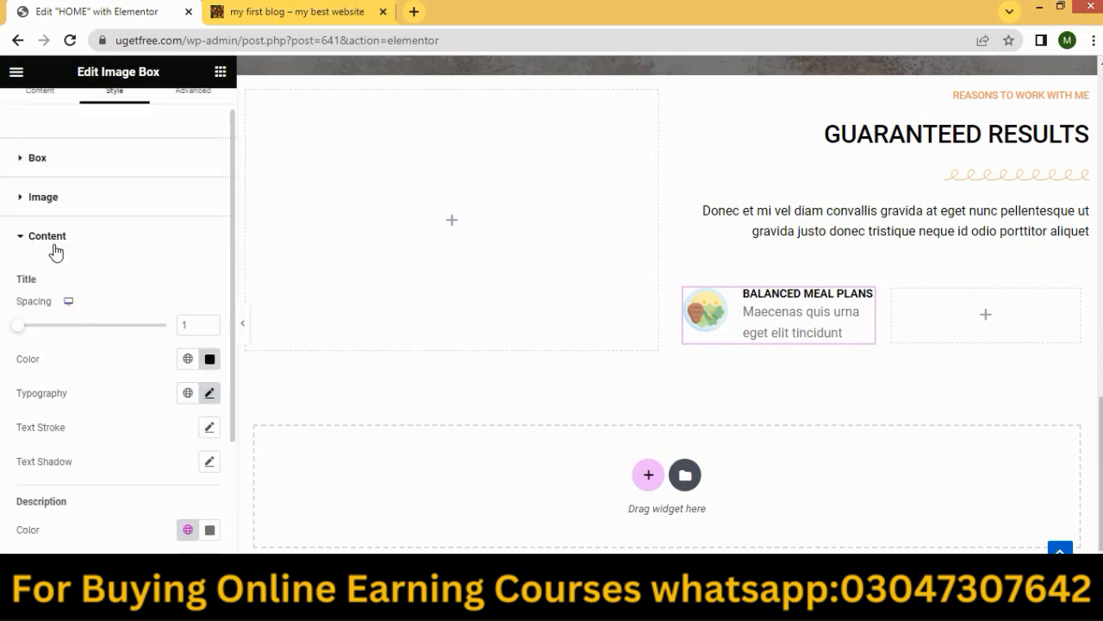
left_click(55, 245)
left_click(57, 269)
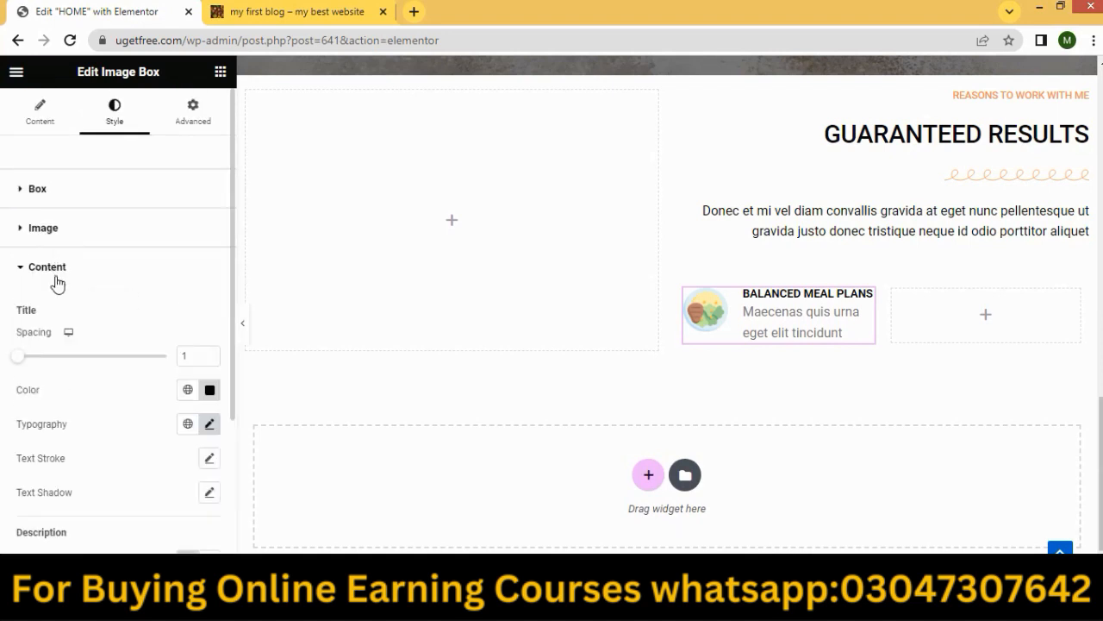
Set the description color of the Balanced Meal Plans image box to #0A0A0A.
scroll(77, 328, "down", 4)
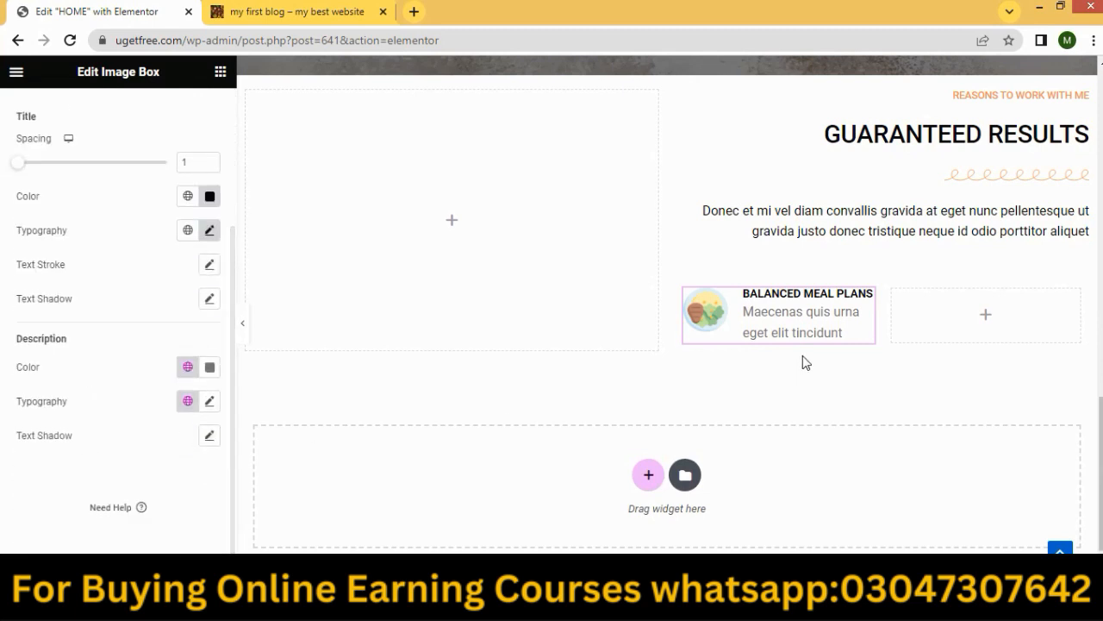
left_click(784, 330)
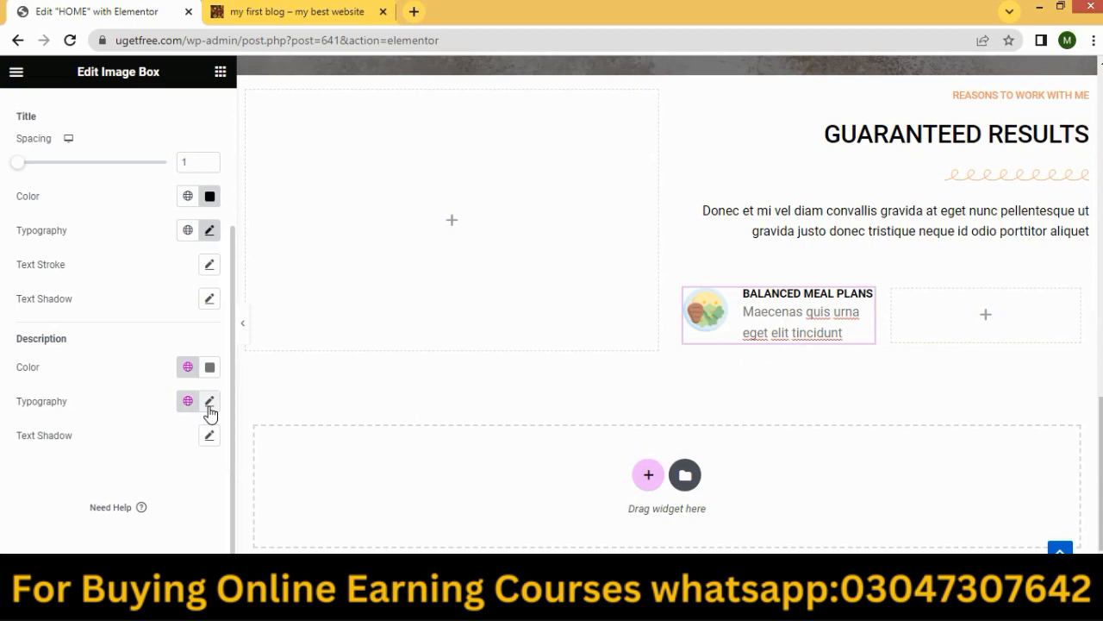
left_click(54, 335)
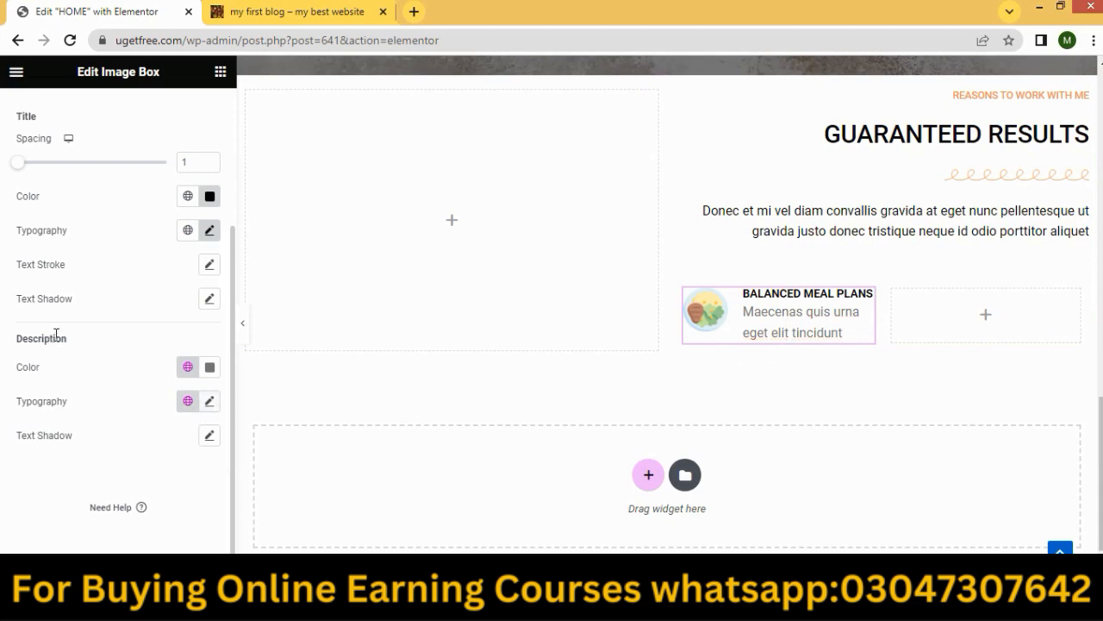
left_click(209, 367)
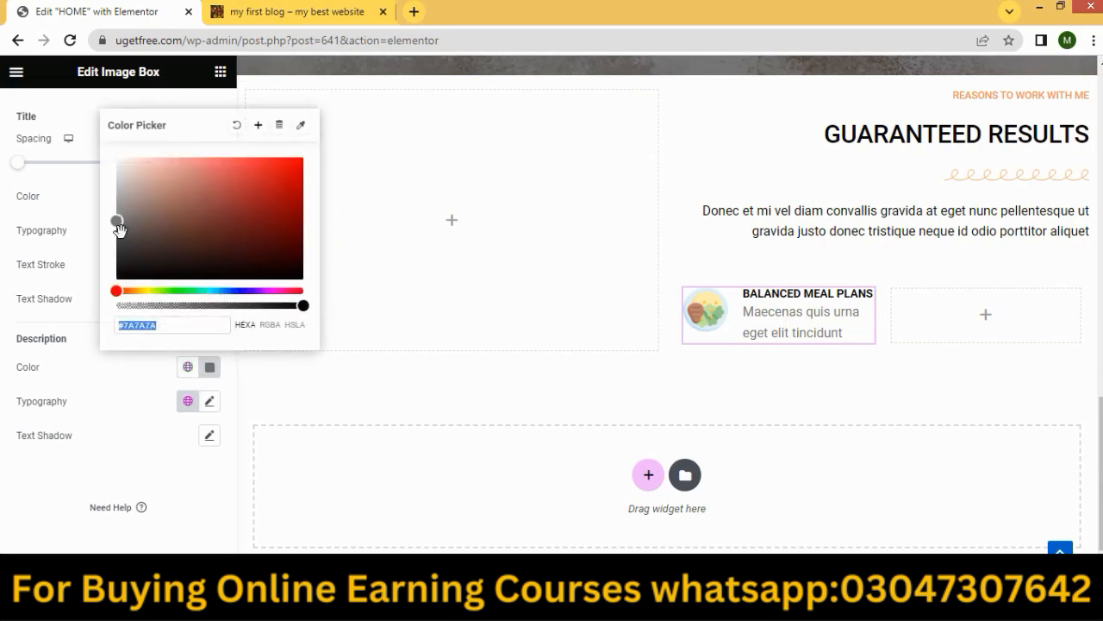
left_click_drag(118, 226, 112, 276)
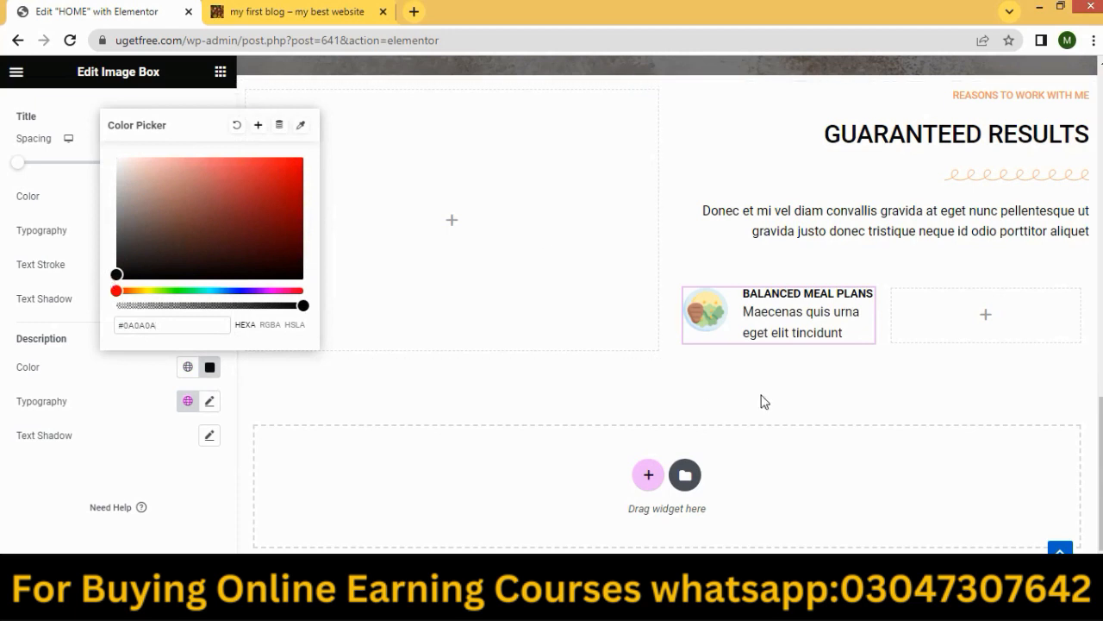
left_click(491, 393)
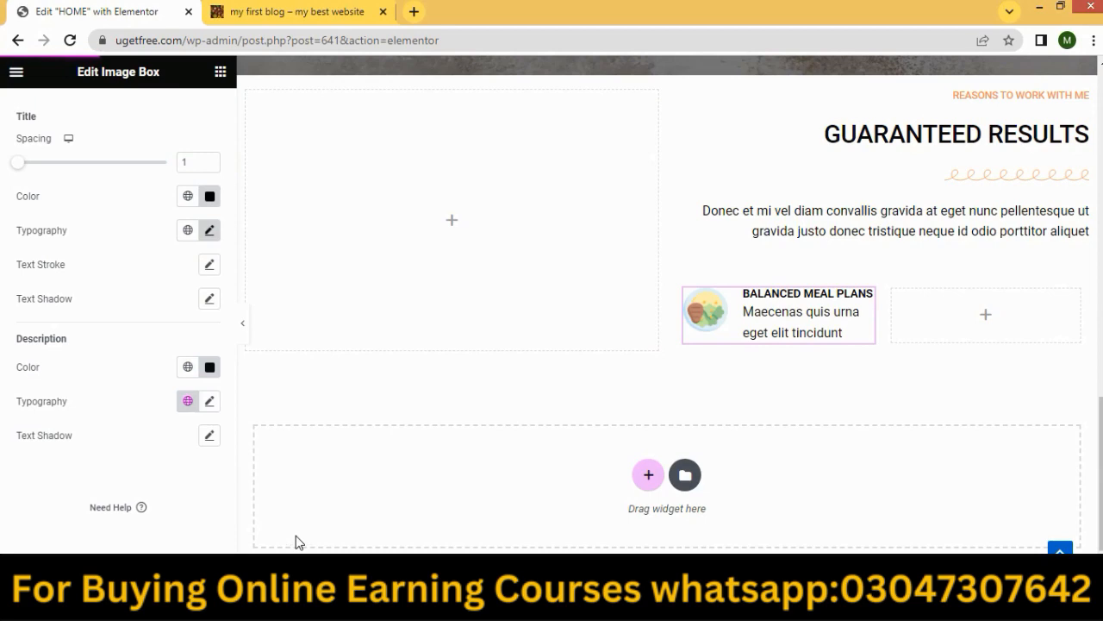
Reload the live site, examine the Balanced Meal Plans image box under Guaranteed Results, and return to the page editor.
left_click(247, 11)
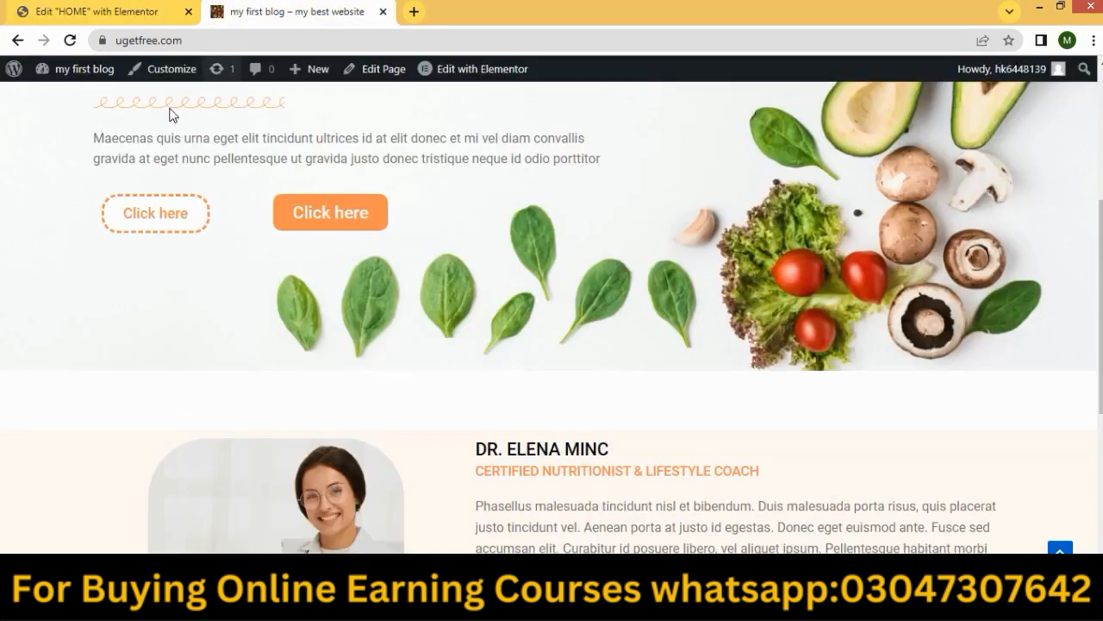
left_click(70, 39)
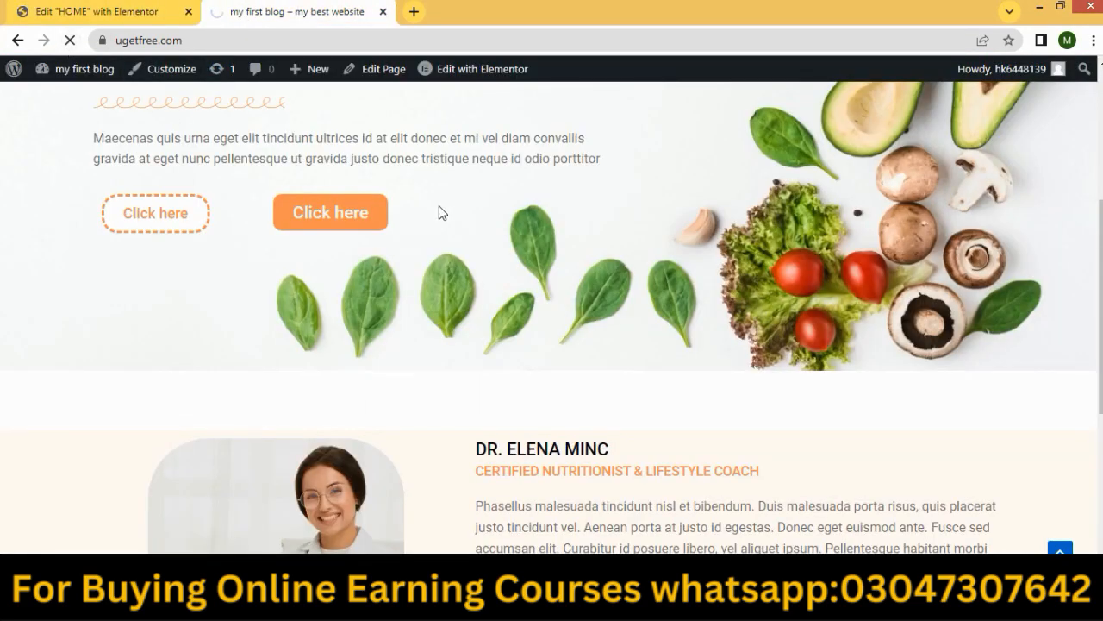
scroll(621, 276, "down", 8)
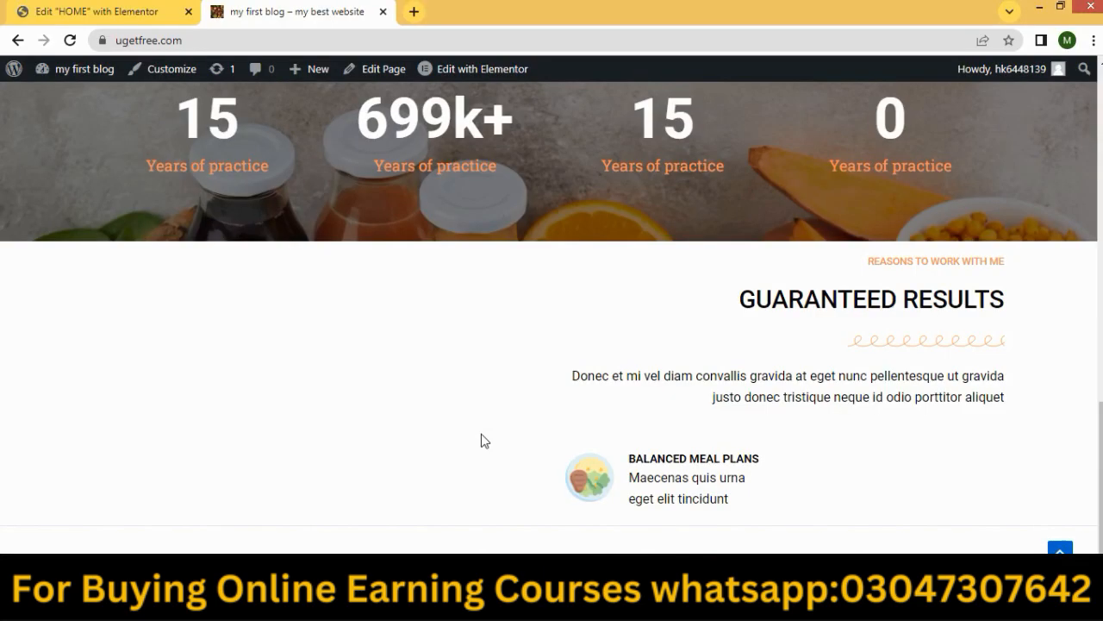
left_click(50, 8)
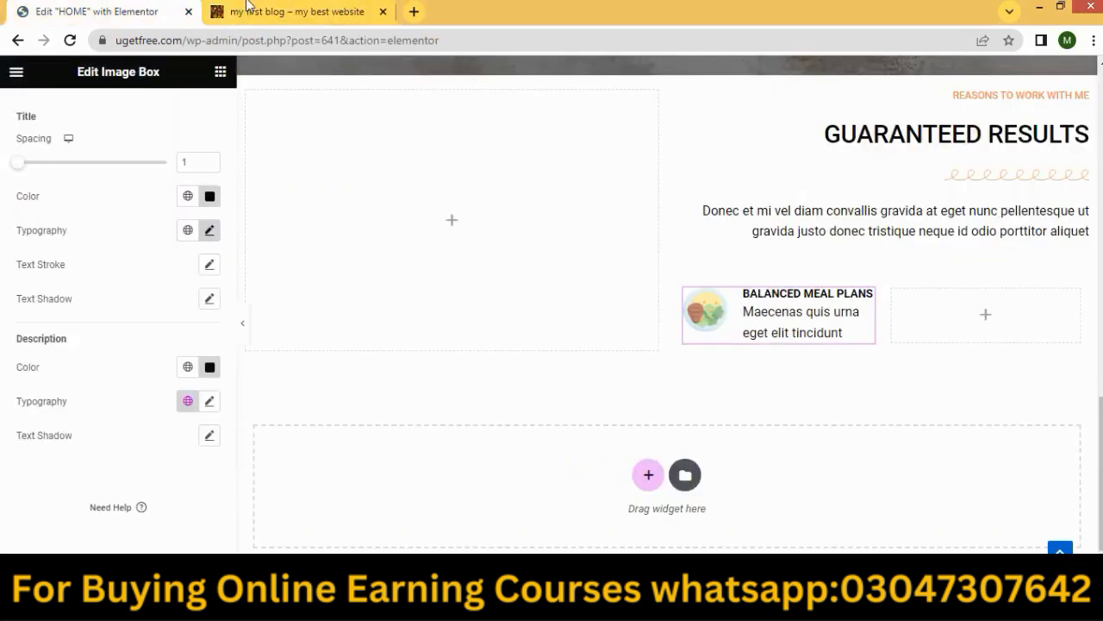
Duplicate the Balanced Meal Plans image box twice and move the last copy into the empty column beside it.
right_click(788, 328)
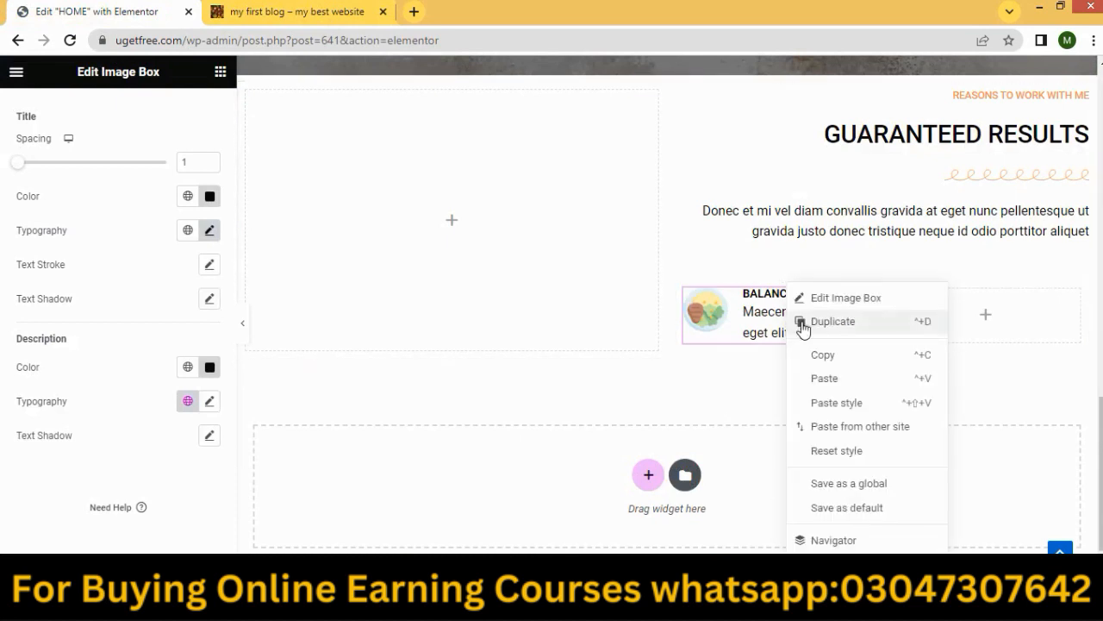
left_click(803, 323)
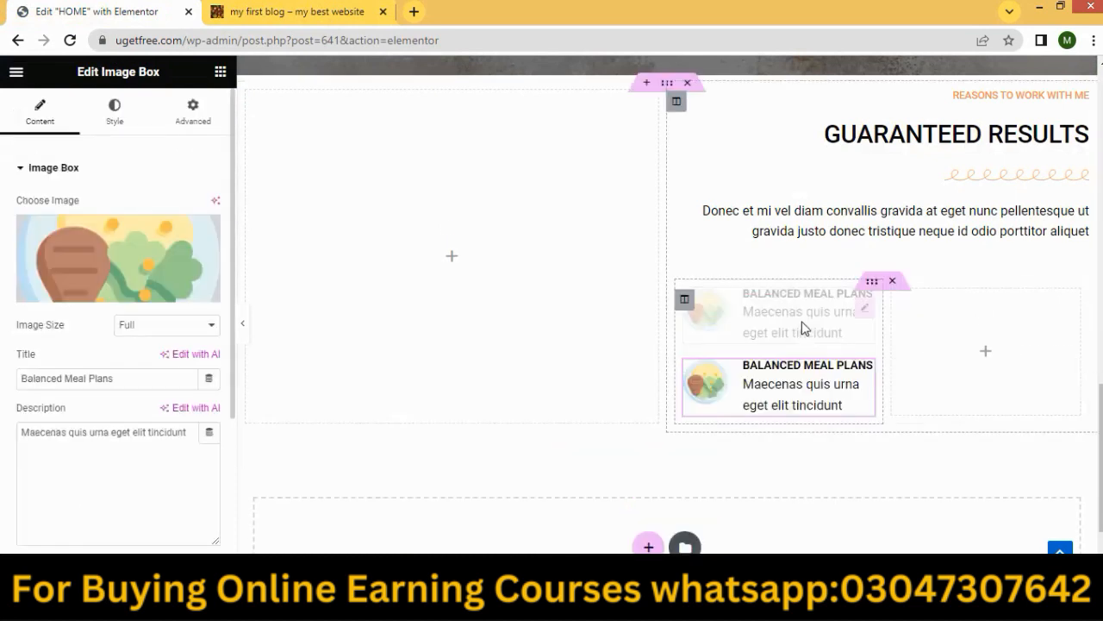
right_click(789, 371)
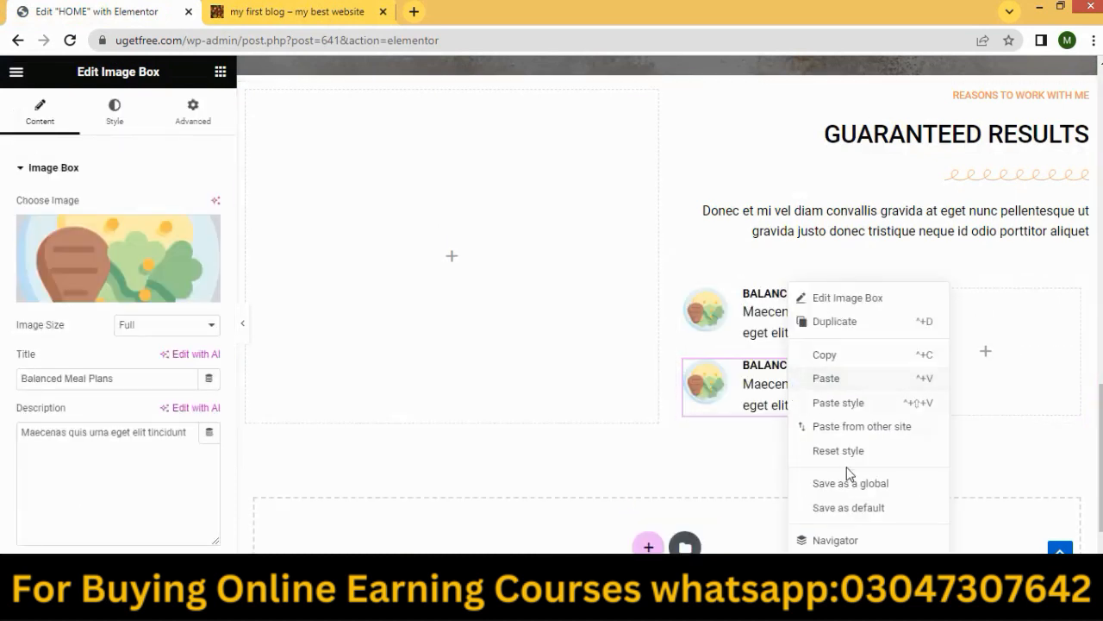
left_click(835, 323)
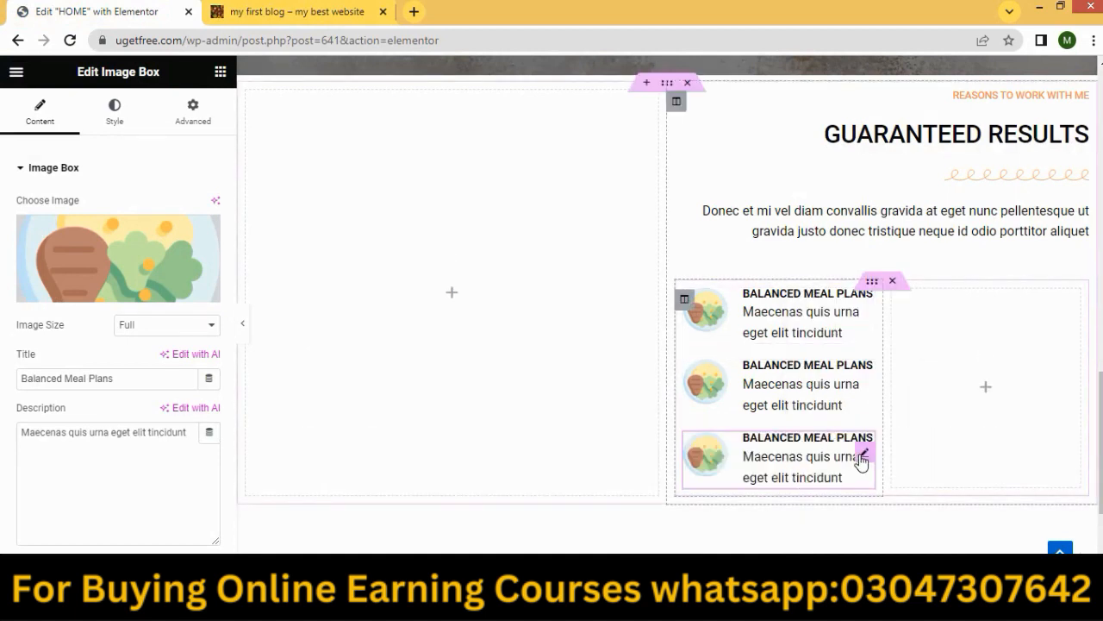
left_click_drag(862, 455, 957, 299)
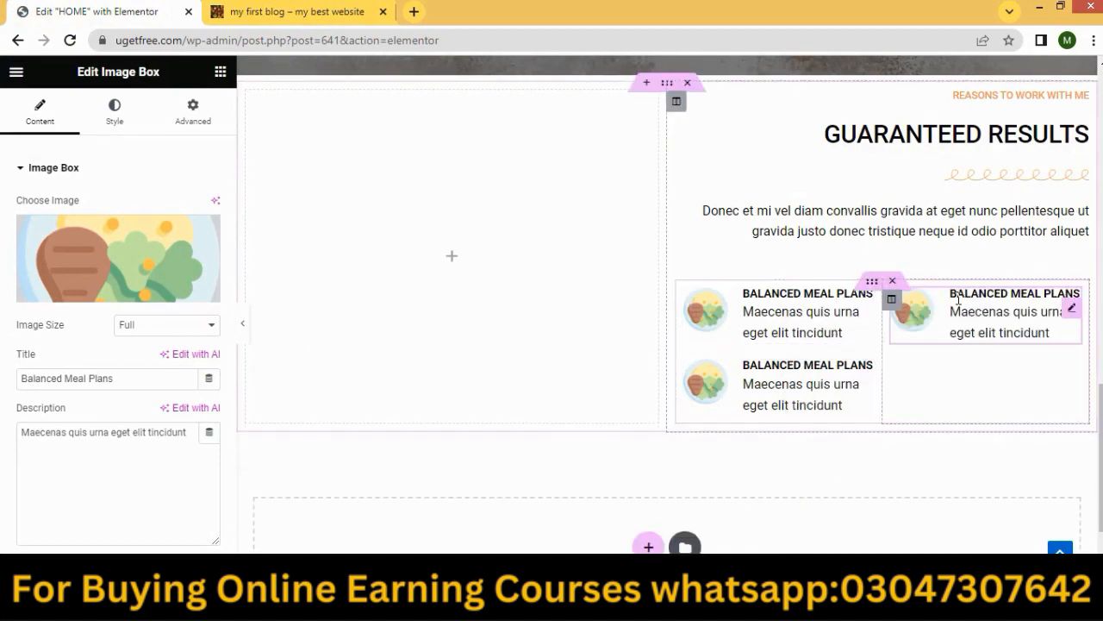
Duplicate the image boxes so that both inner columns hold three each, adding two in the right column and one in the left.
right_click(957, 301)
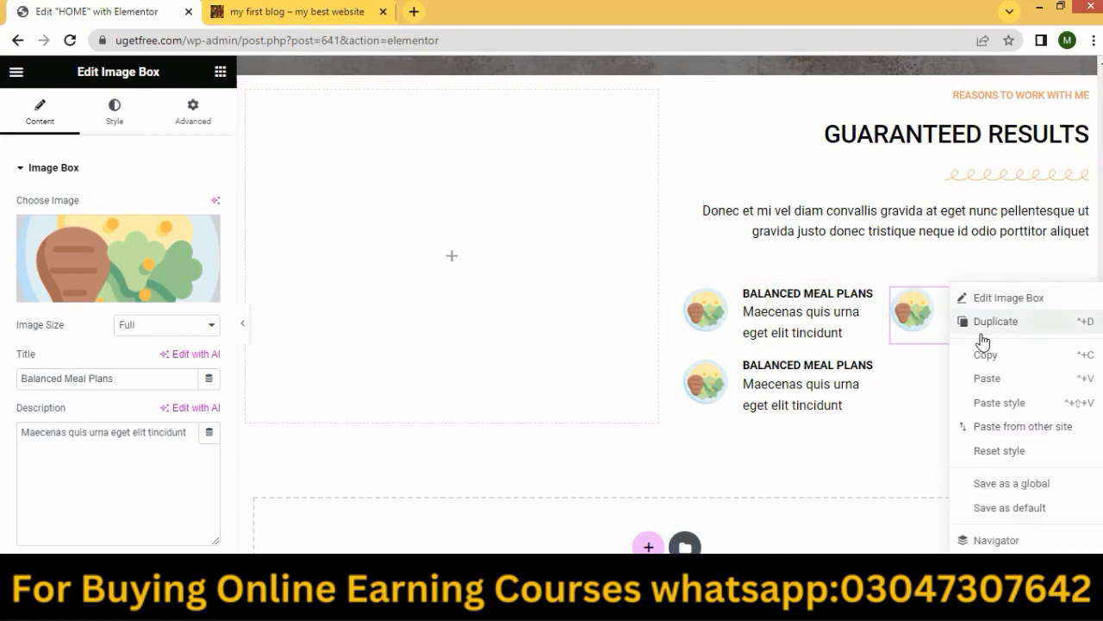
left_click(980, 325)
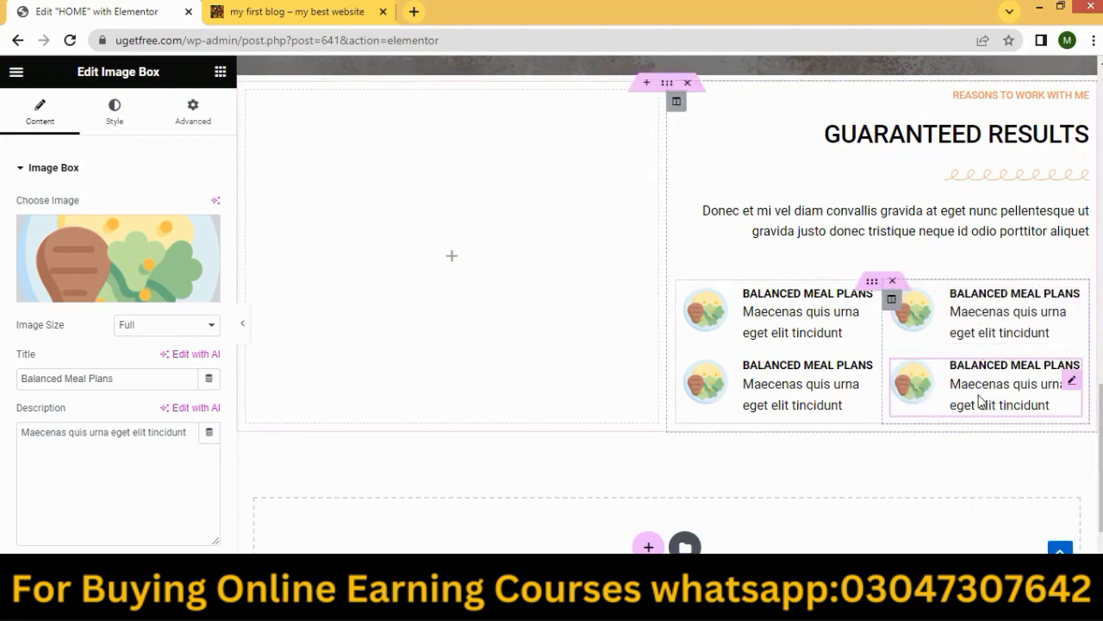
scroll(776, 403, "down", 2)
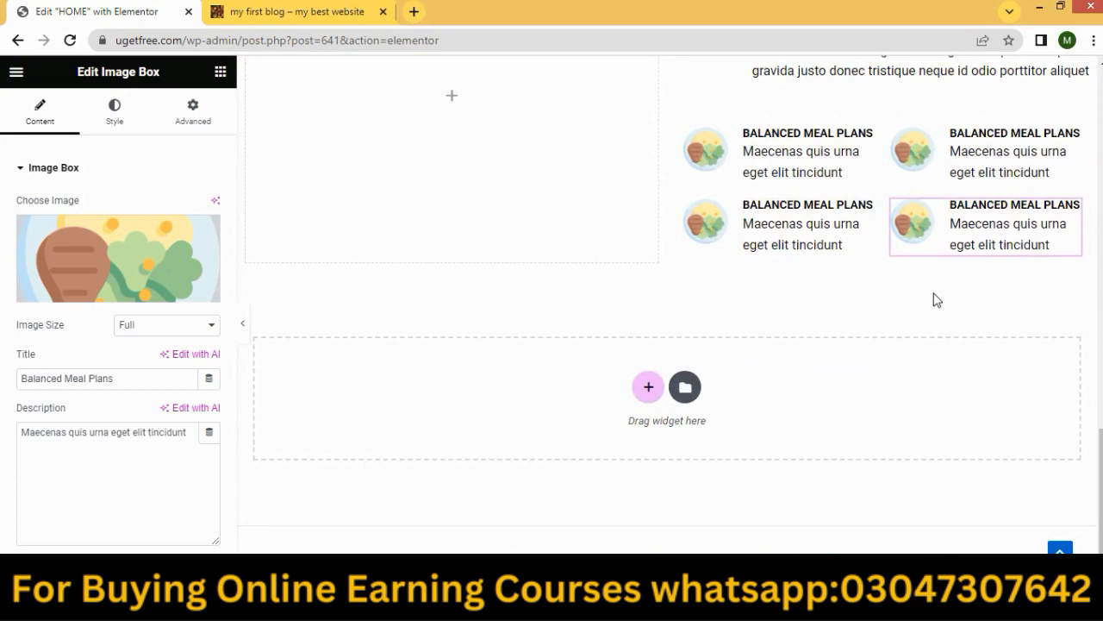
right_click(980, 217)
left_click(996, 258)
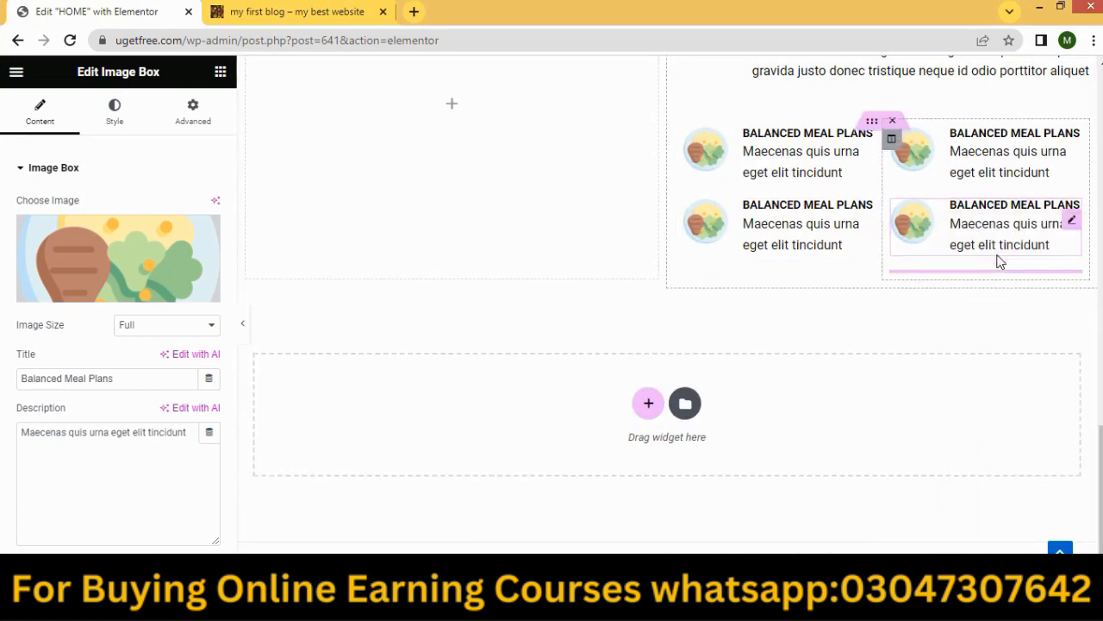
right_click(776, 239)
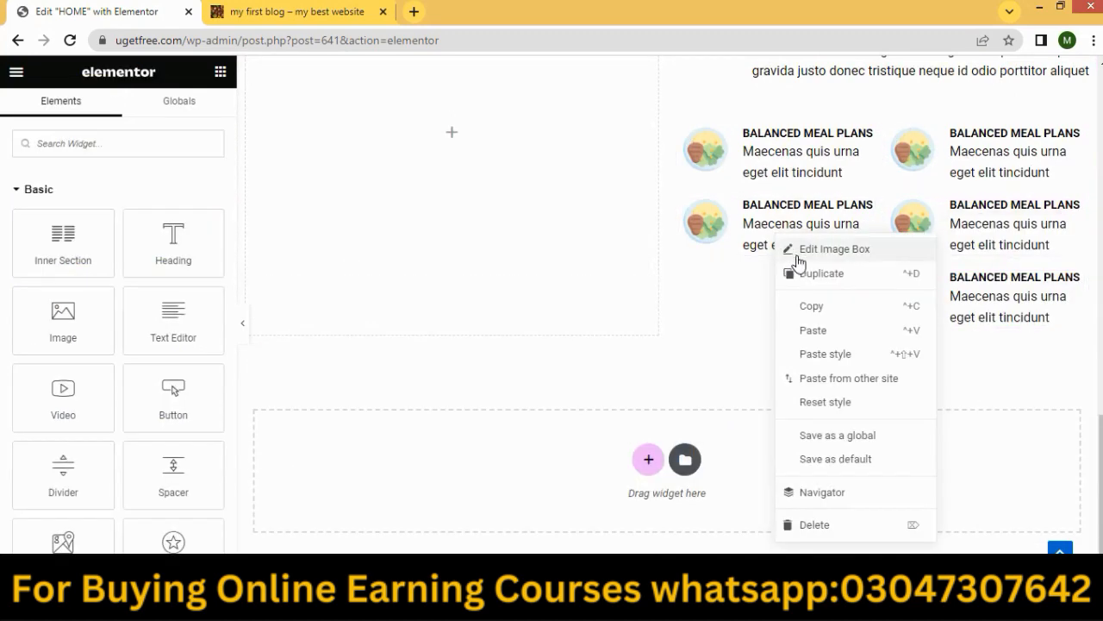
left_click(800, 271)
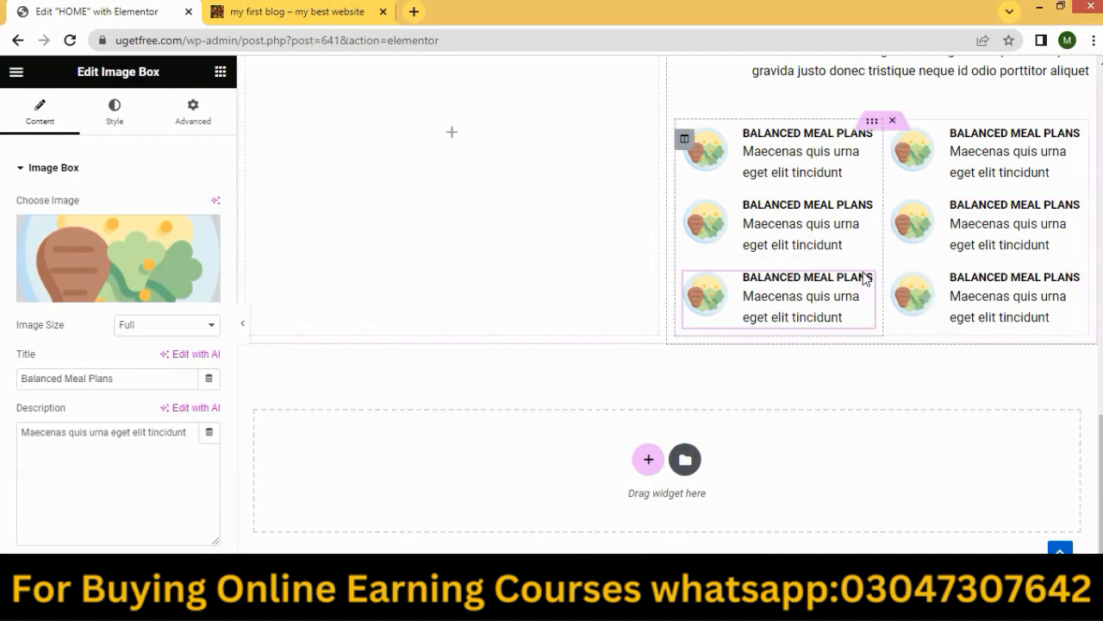
Widen the column containing the Guaranteed Results text and image boxes by moving its left border outward.
scroll(864, 278, "up", 1)
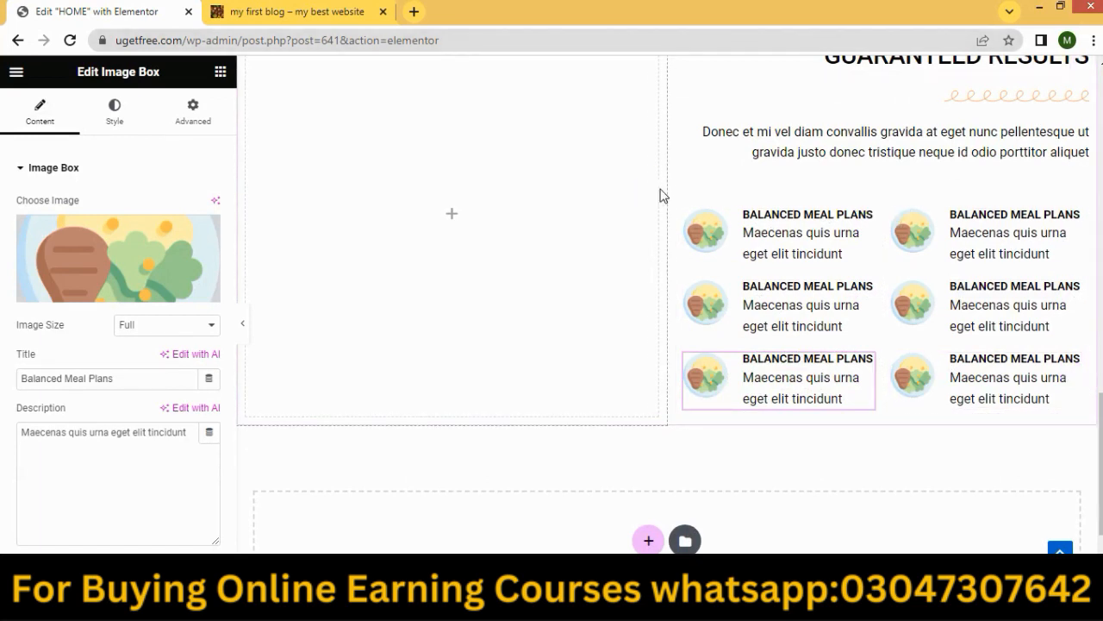
left_click_drag(660, 196, 604, 186)
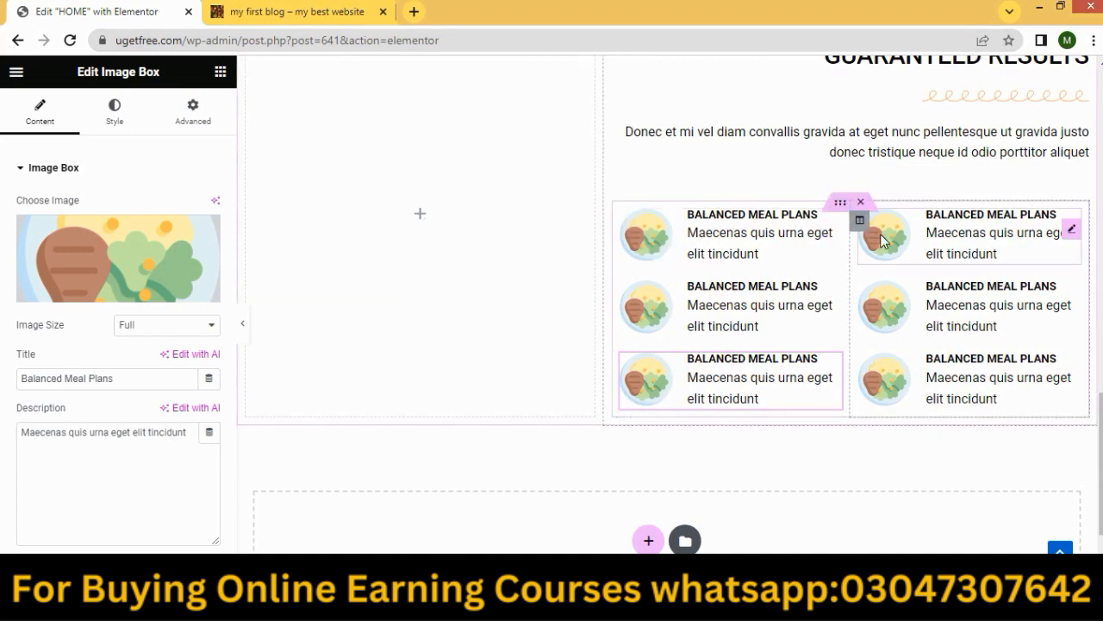
Replace the image of the top image box in the right inner column with the supplement bottle and pills picture.
left_click(862, 222)
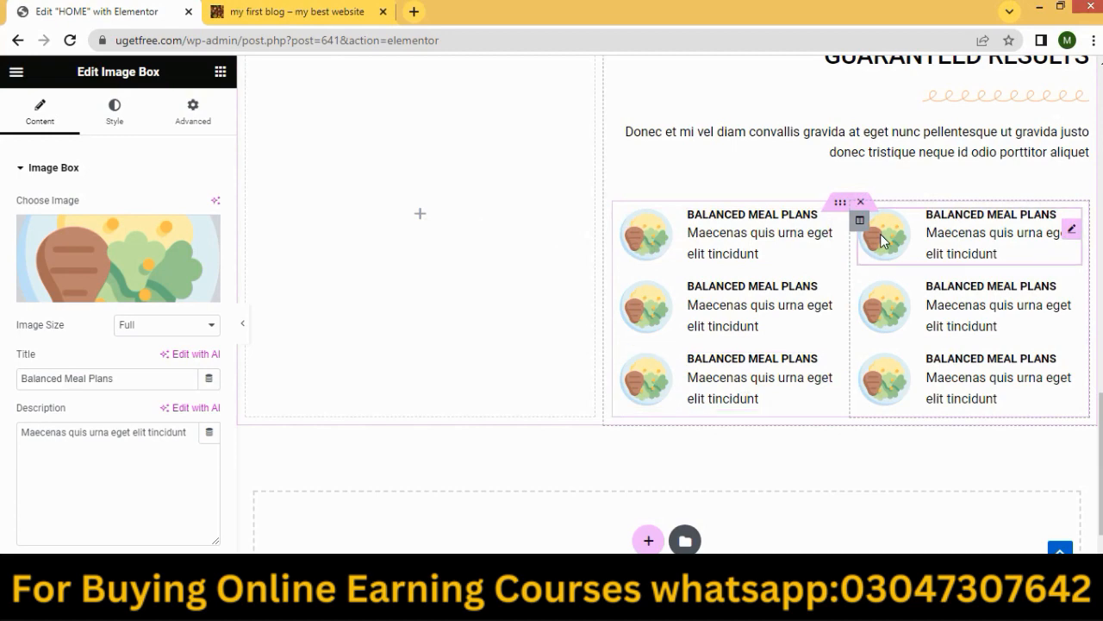
left_click(137, 298)
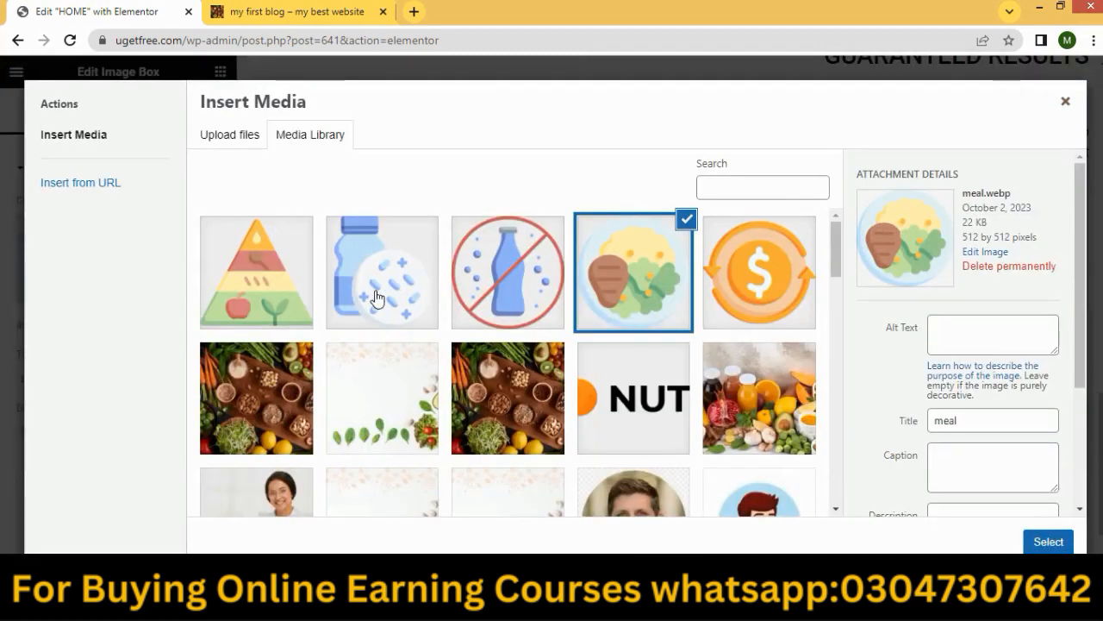
left_click(384, 291)
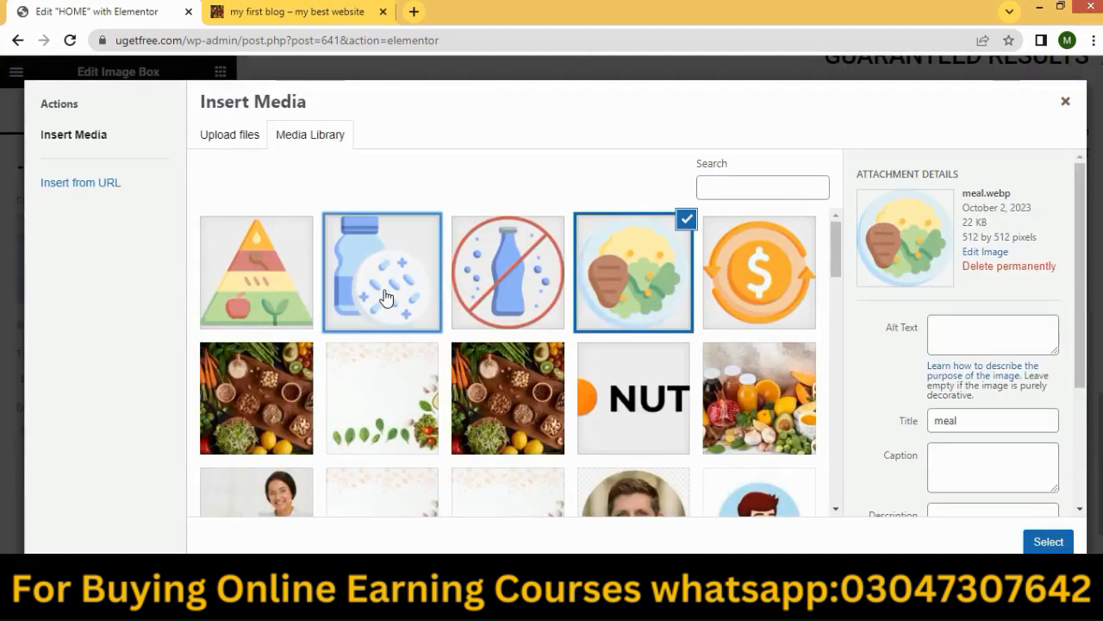
left_click(1048, 541)
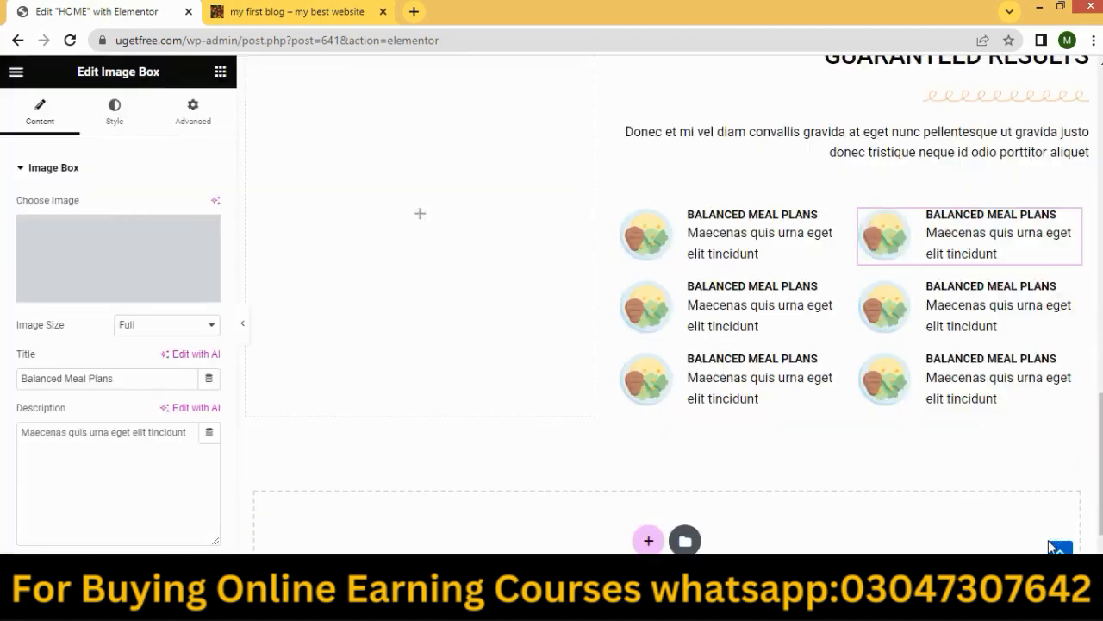
Replace the image of the middle image box in the left inner column with cashback.webp.
left_click(648, 324)
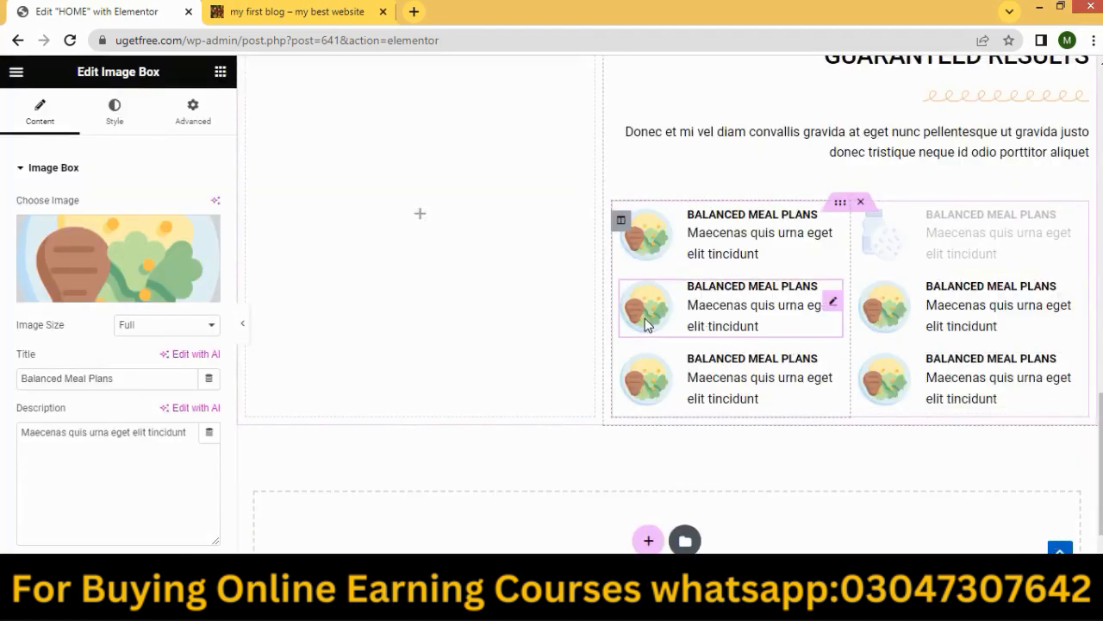
left_click(112, 295)
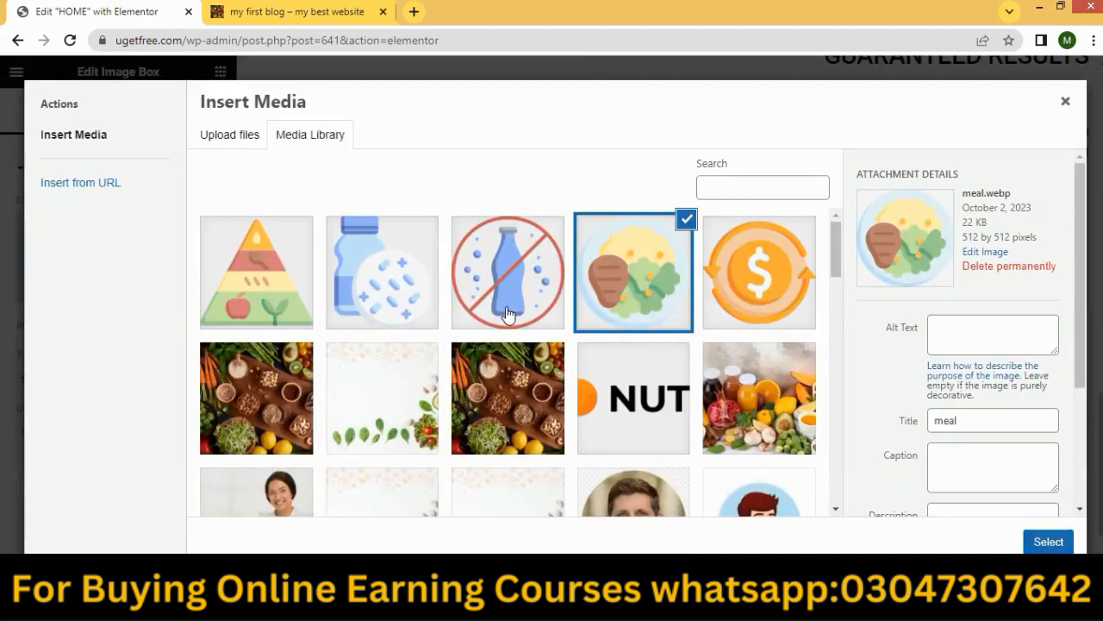
left_click(755, 297)
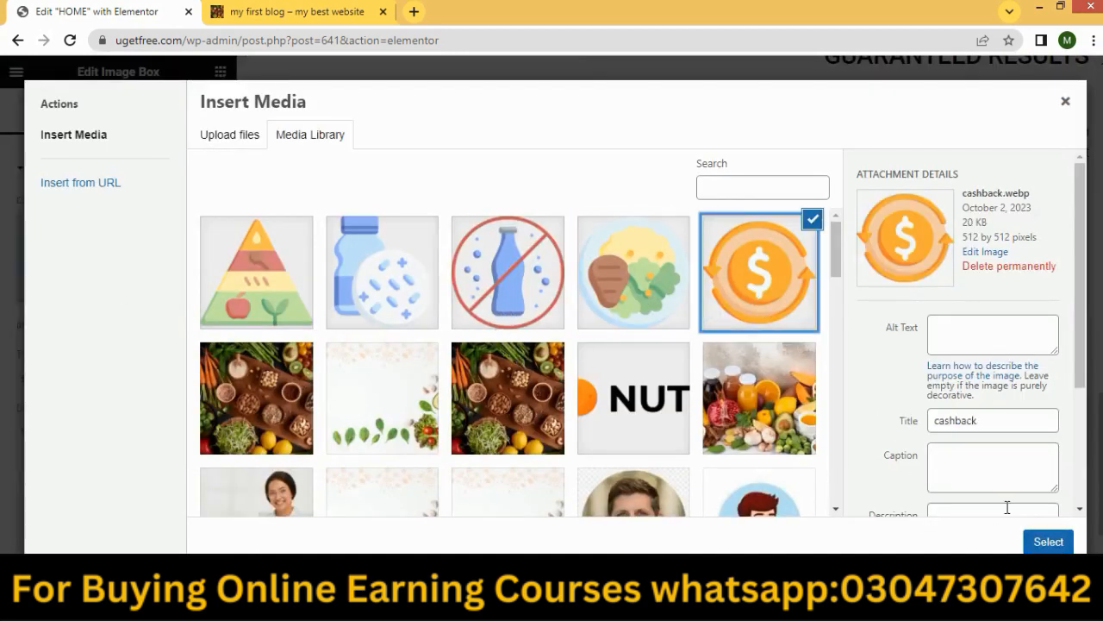
left_click(1043, 541)
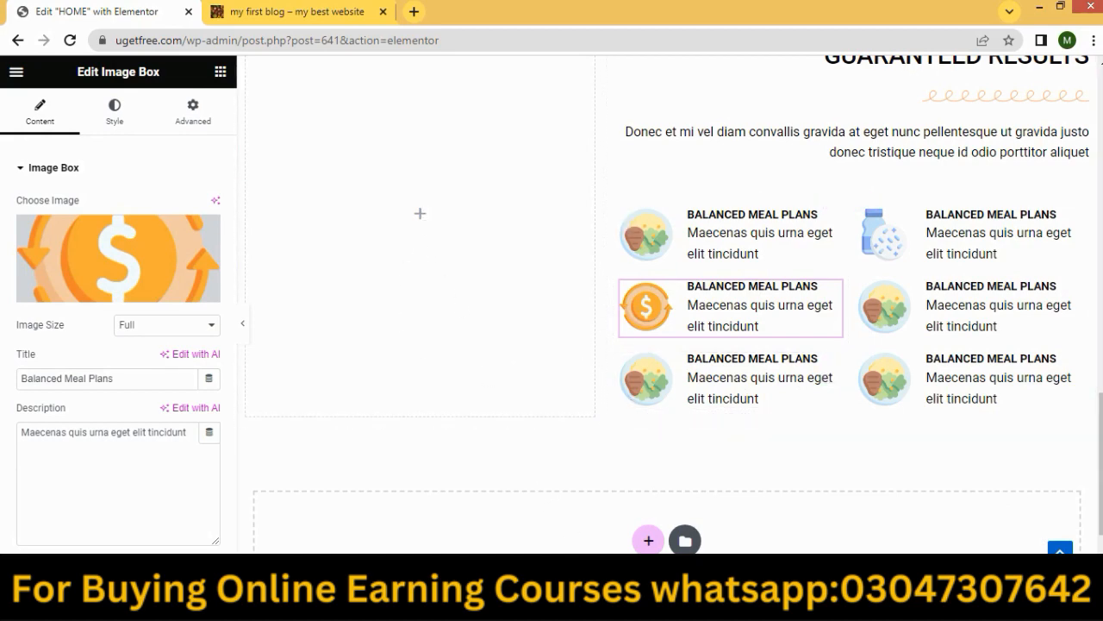
Switch to the Nutritionist demo in Firefox, examine the icons and titles of its six image boxes, and return to the Elementor editor.
key("alt+Tab")
scroll(343, 334, "down", 3)
scroll(306, 385, "up", 2)
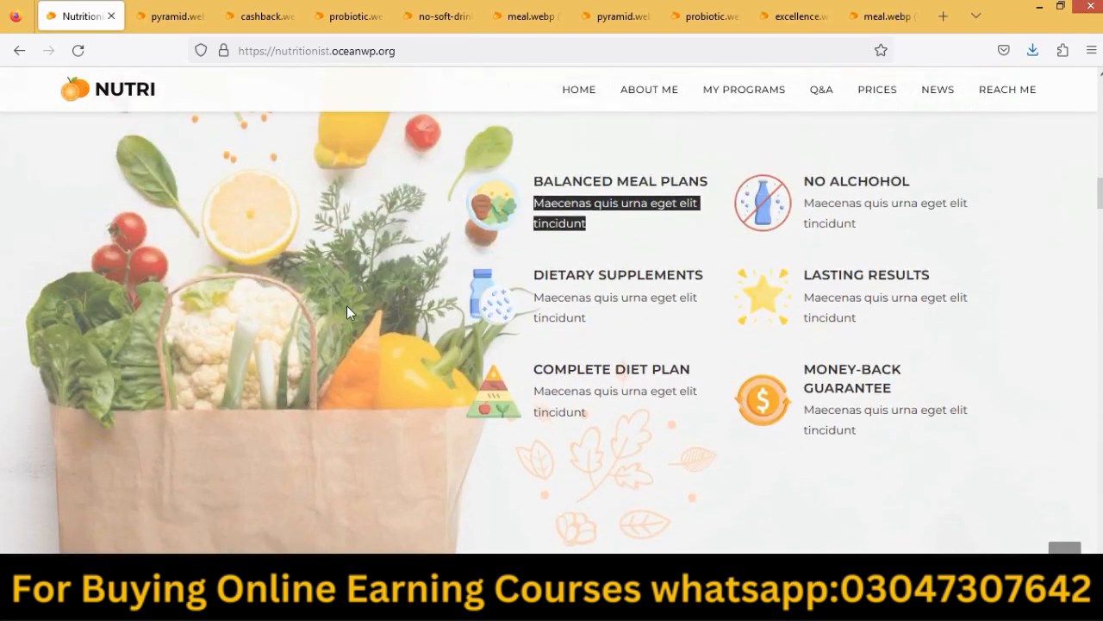
mouse_move(569, 603)
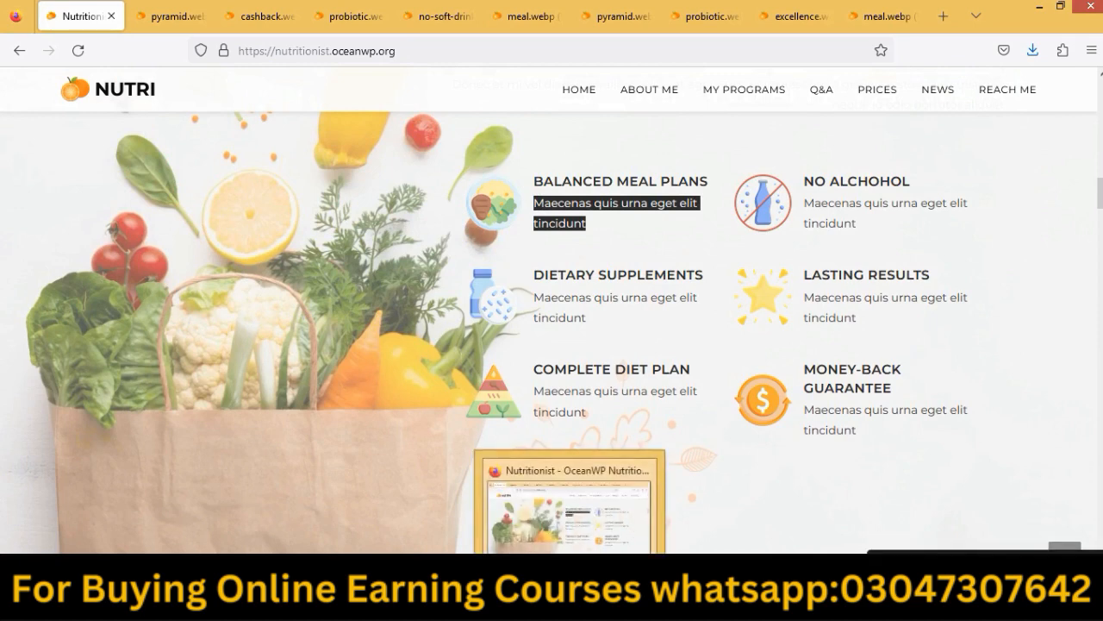
left_click(517, 508)
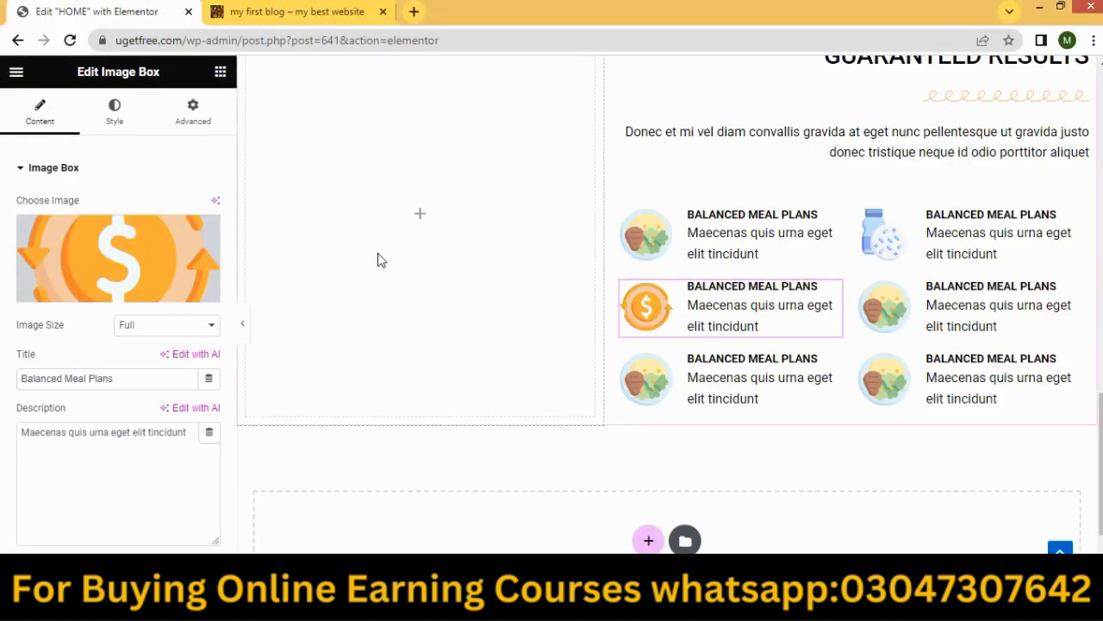
scroll(413, 221, "up", 2)
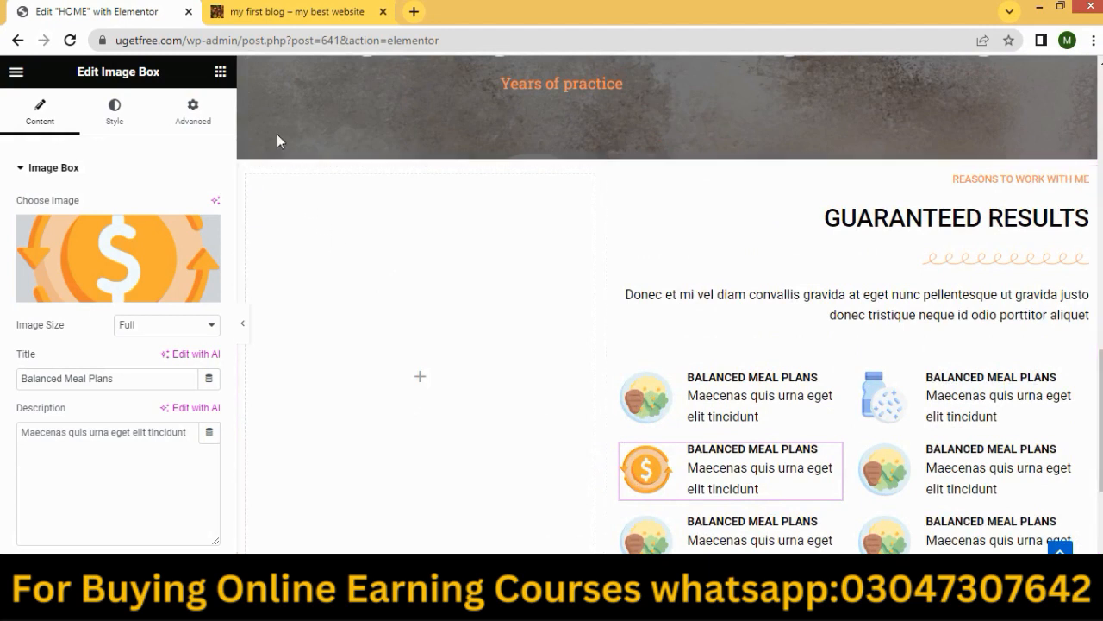
Add an Image widget to the empty column beside the Guaranteed Results text and browse the media library for its picture.
left_click(221, 73)
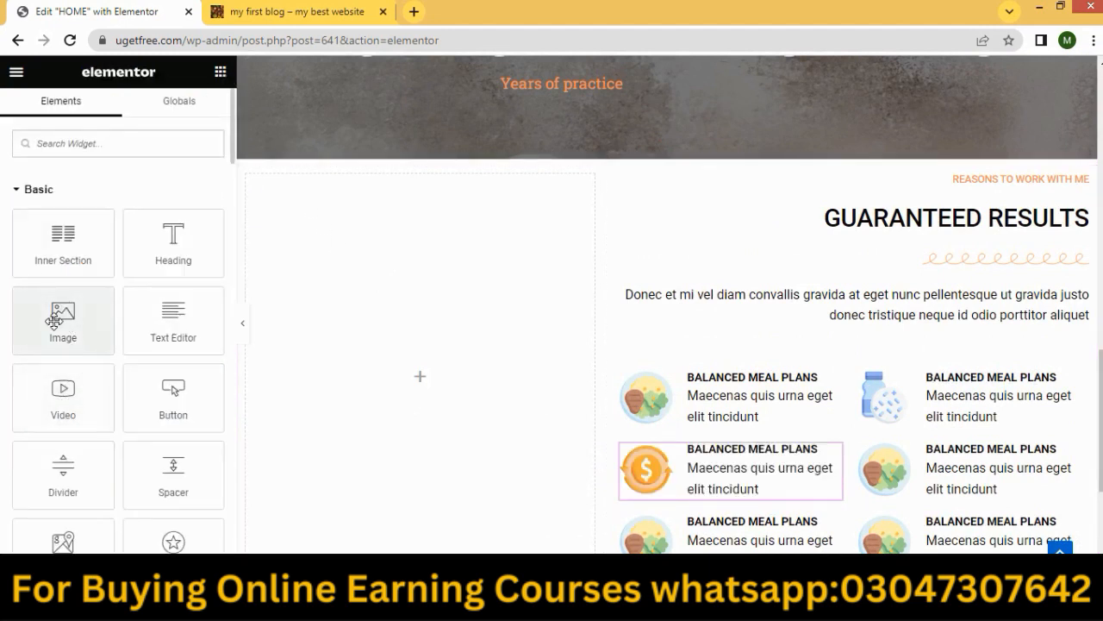
left_click_drag(54, 321, 415, 399)
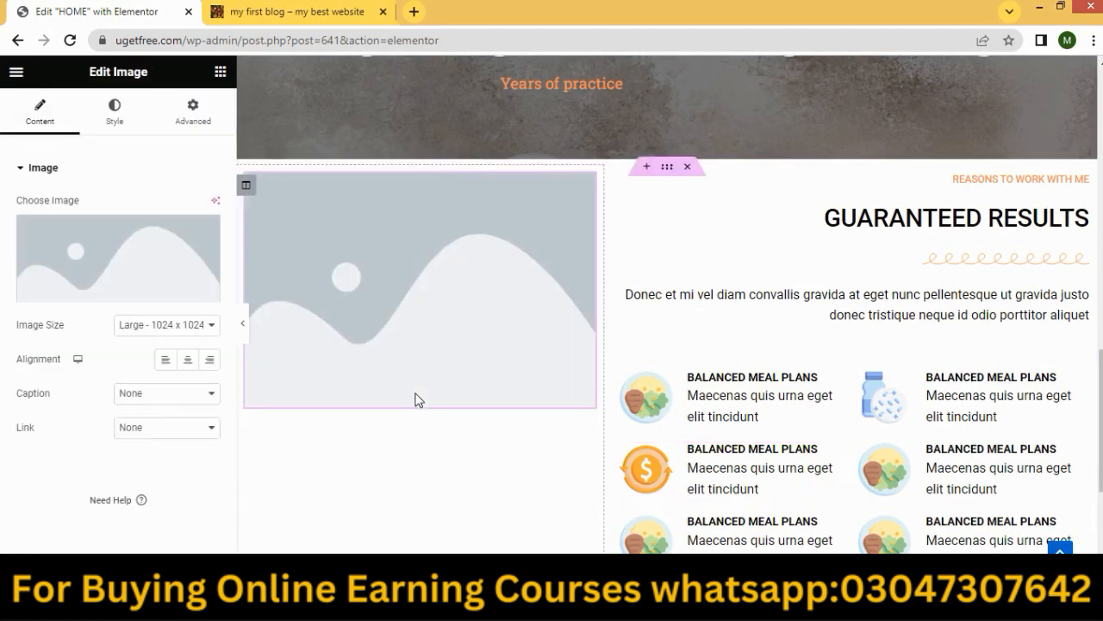
scroll(420, 396, "down", 3)
scroll(419, 396, "up", 2)
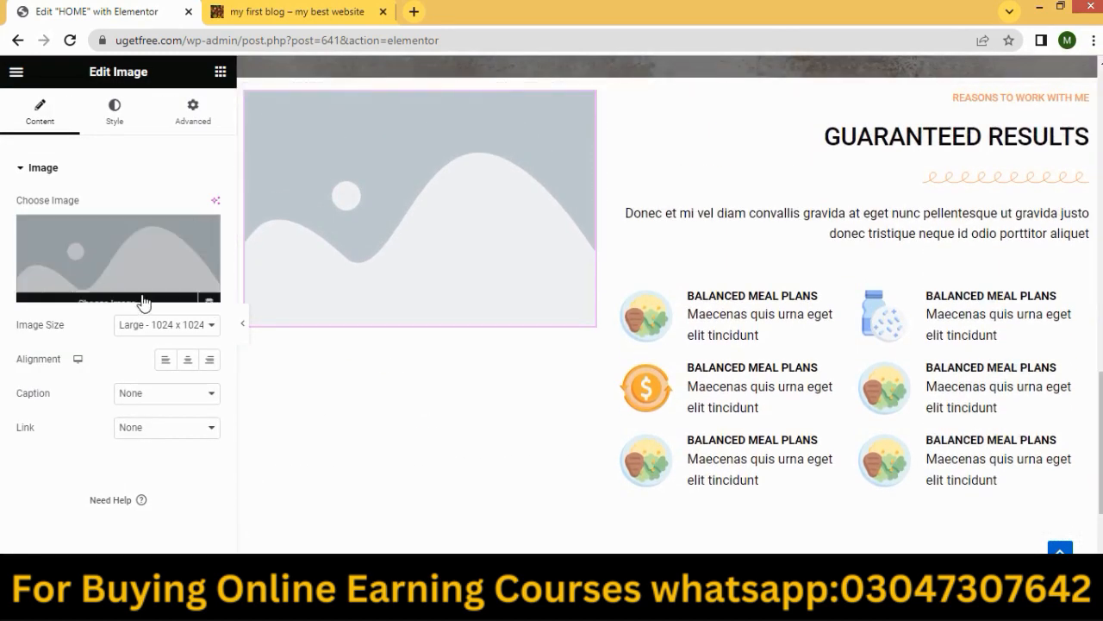
left_click(109, 298)
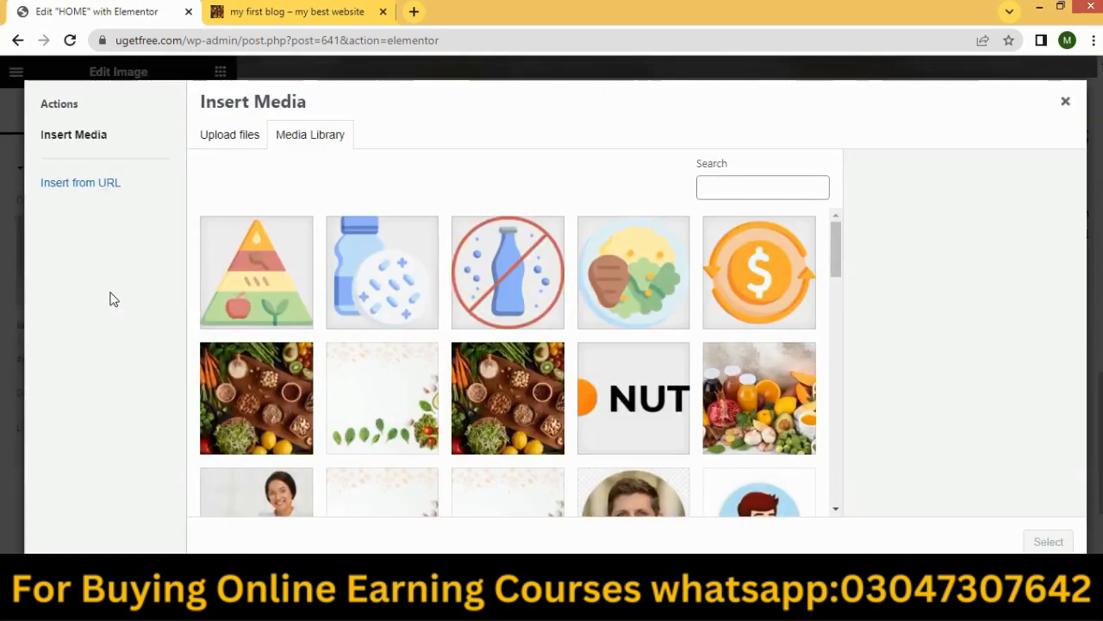
scroll(595, 401, "down", 1)
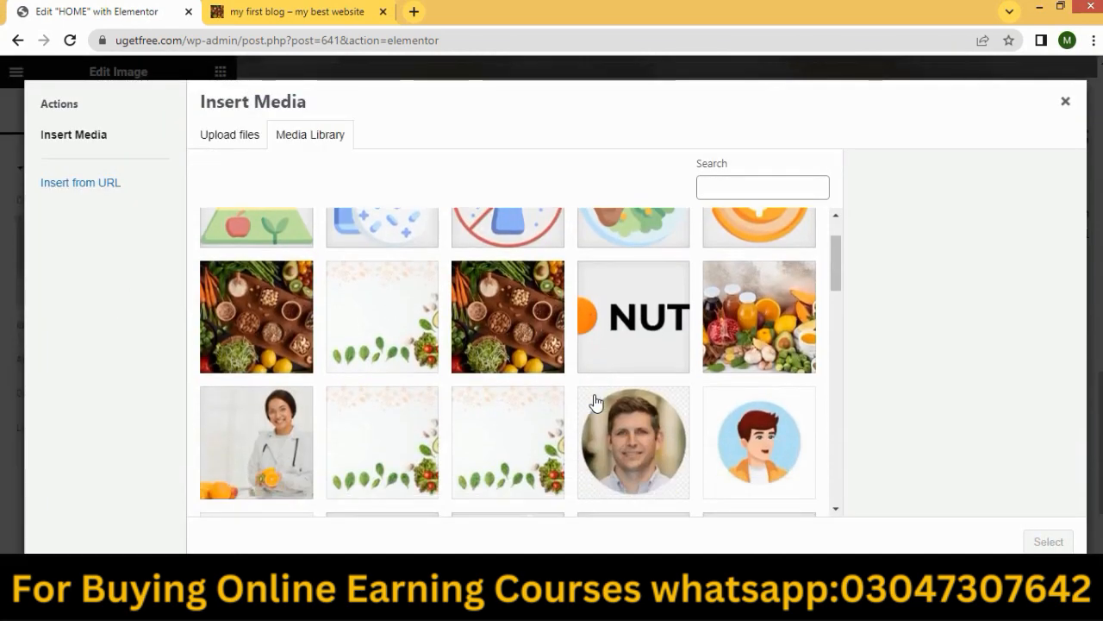
scroll(461, 436, "up", 1)
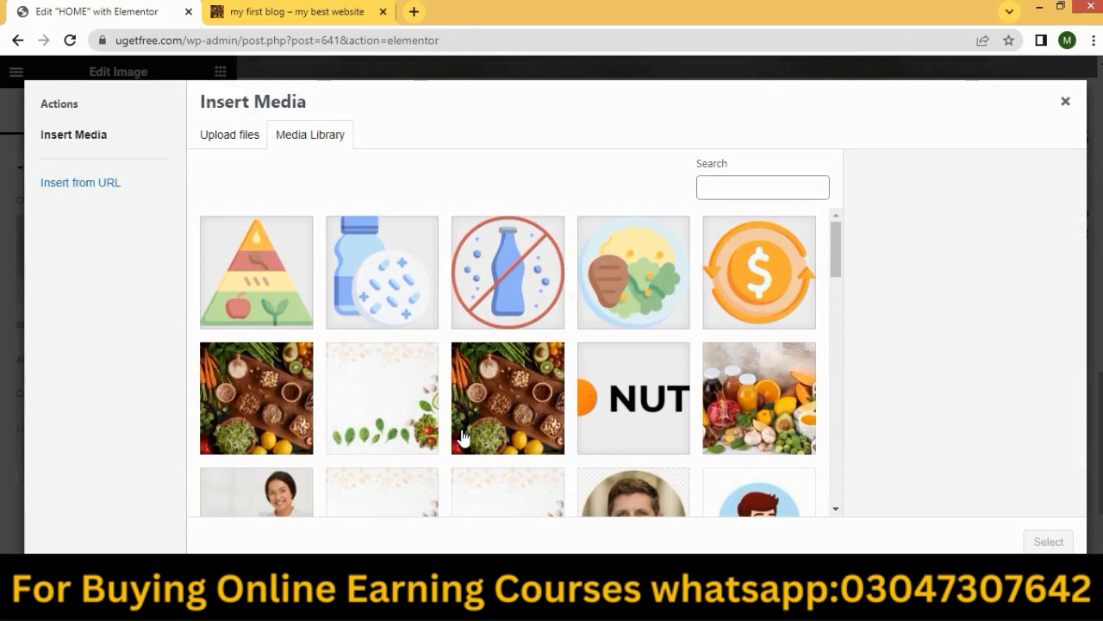
scroll(461, 436, "down", 8)
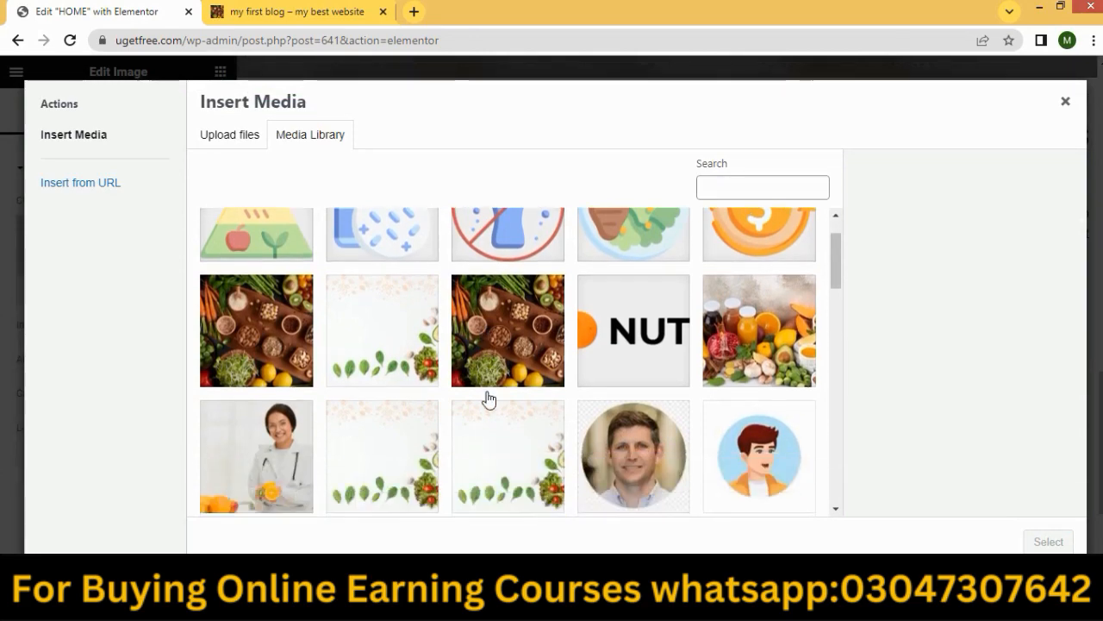
scroll(517, 414, "up", 8)
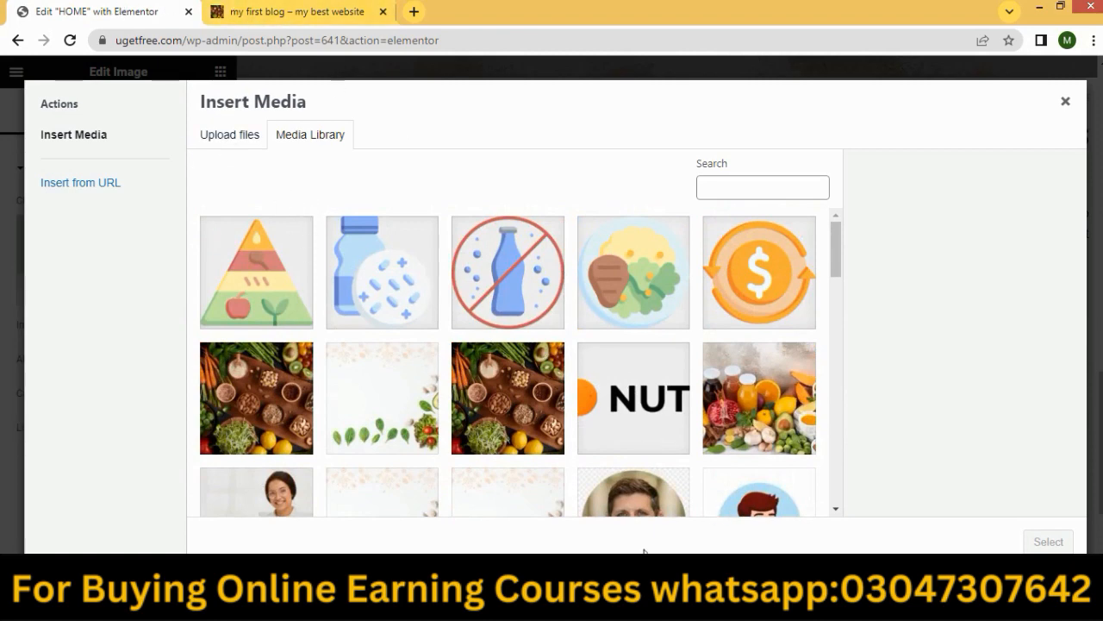
Switch to the Nutritionist demo in Firefox and open the grocery bag background image in a new tab.
key("alt+Tab")
right_click(254, 212)
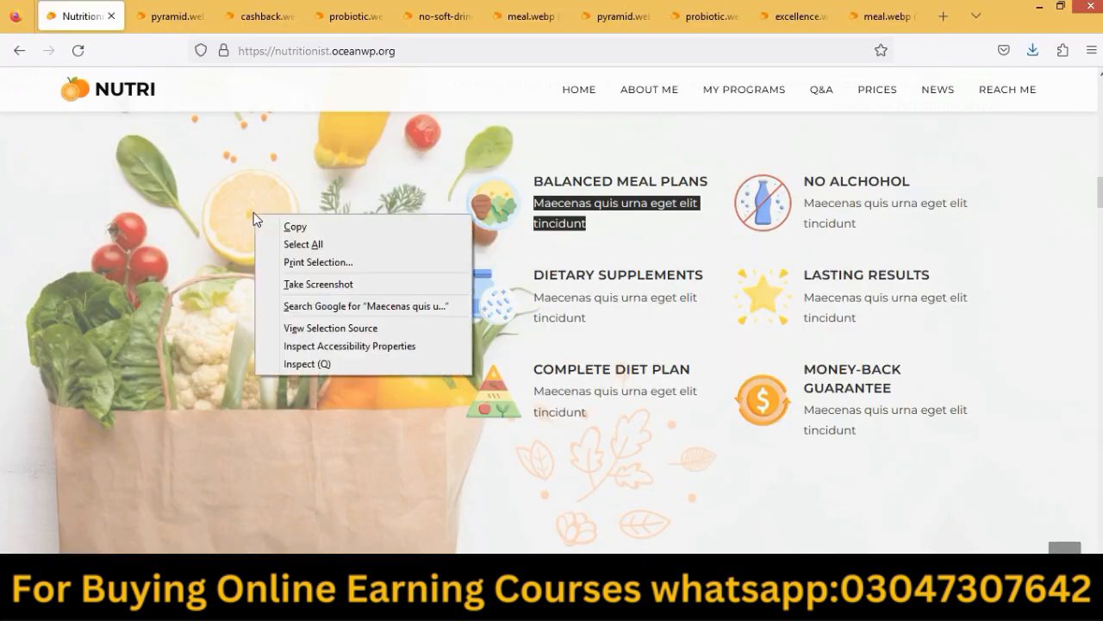
left_click(138, 300)
right_click(139, 300)
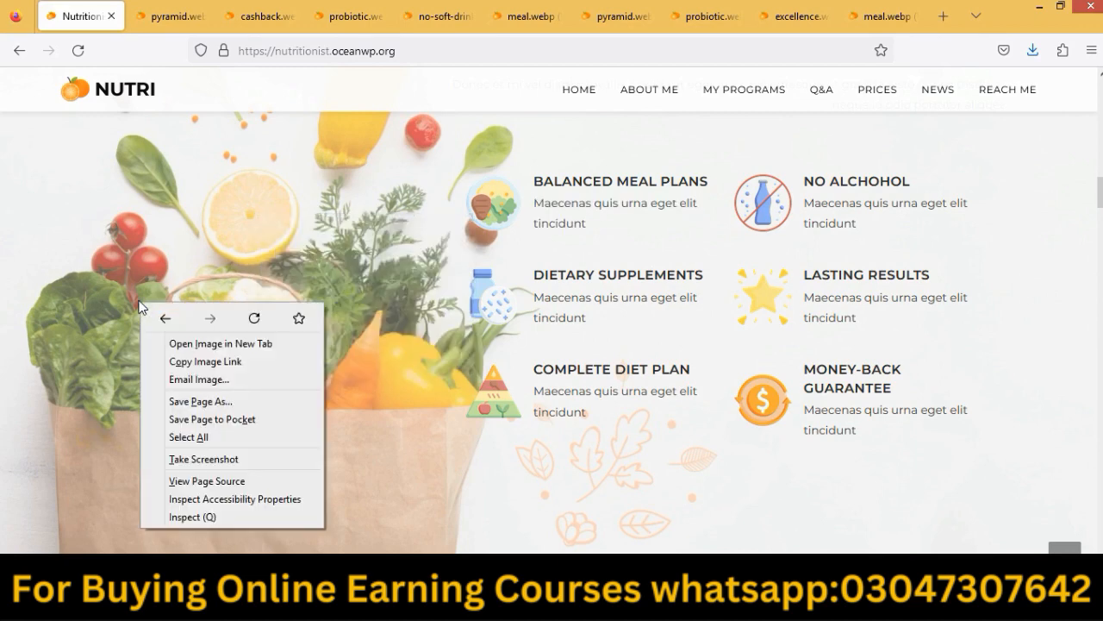
left_click(197, 349)
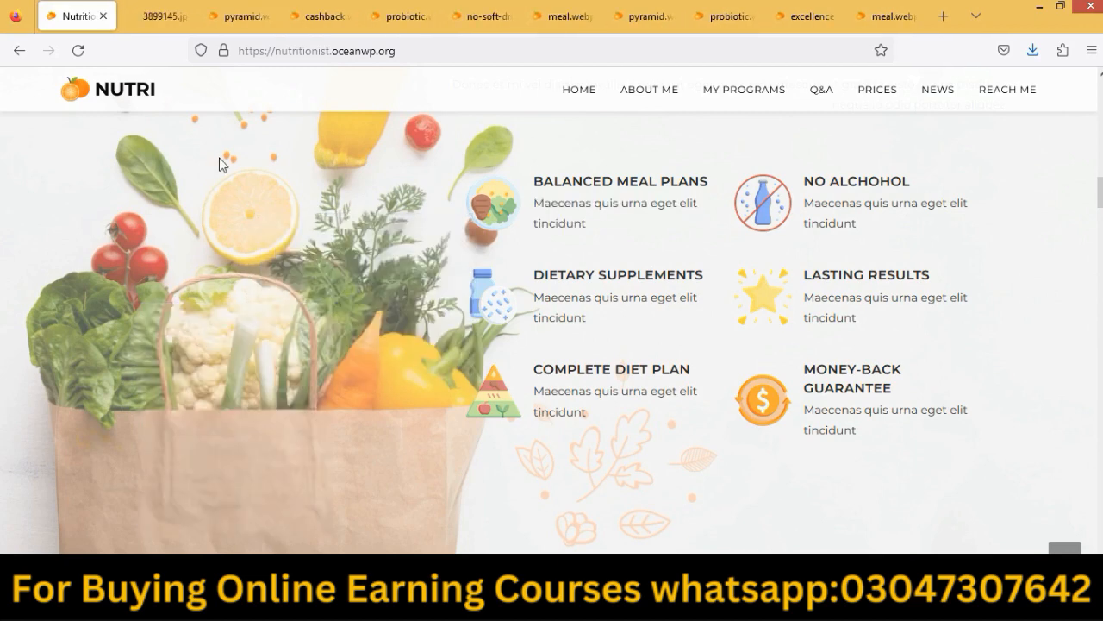
Save the grocery bag image as the JPEG file 3899145 in the Pictures folder.
left_click(163, 17)
right_click(490, 347)
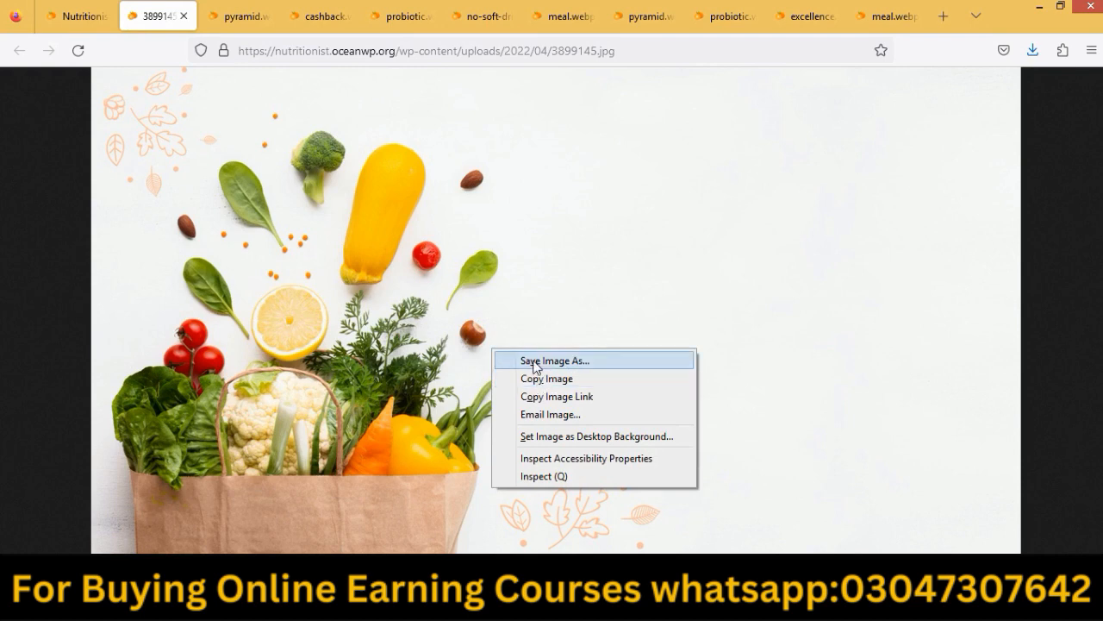
left_click(537, 361)
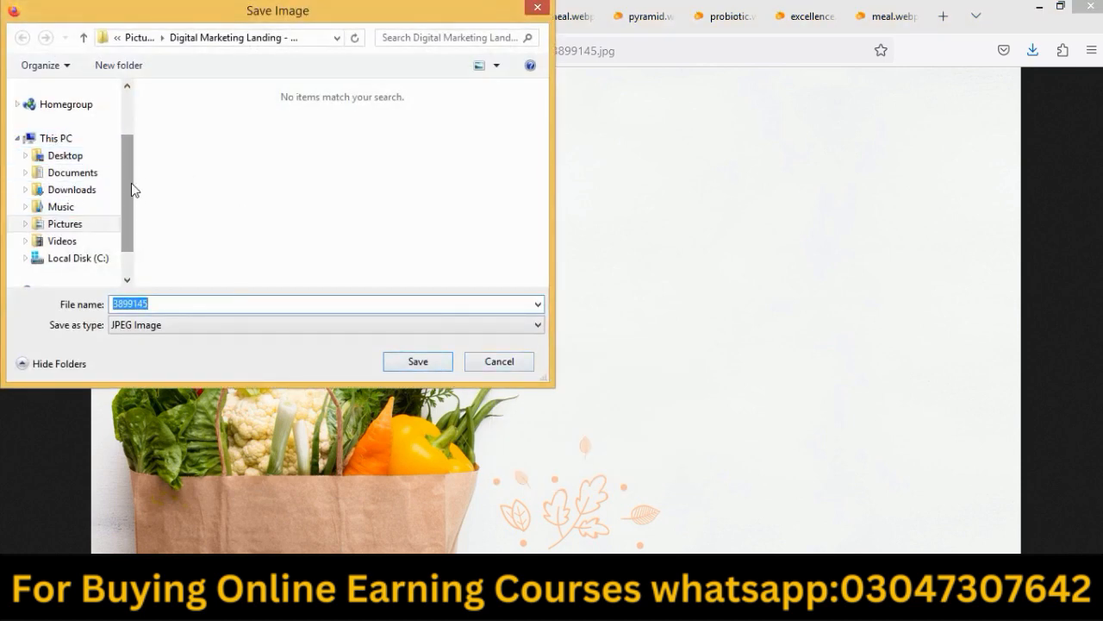
left_click_drag(131, 183, 135, 229)
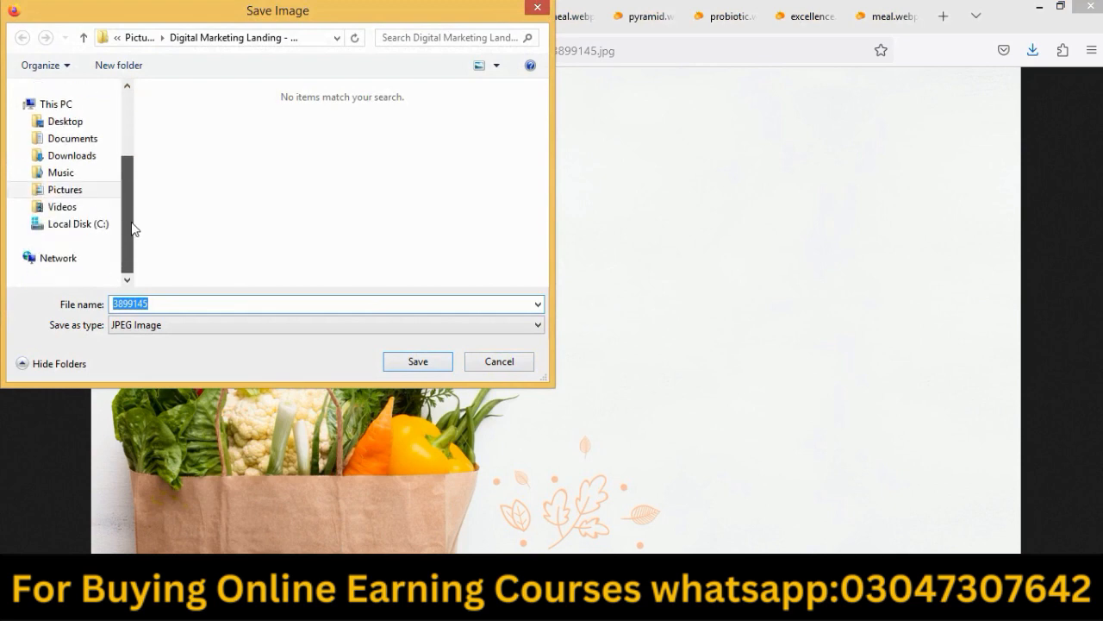
left_click(62, 189)
left_click(412, 364)
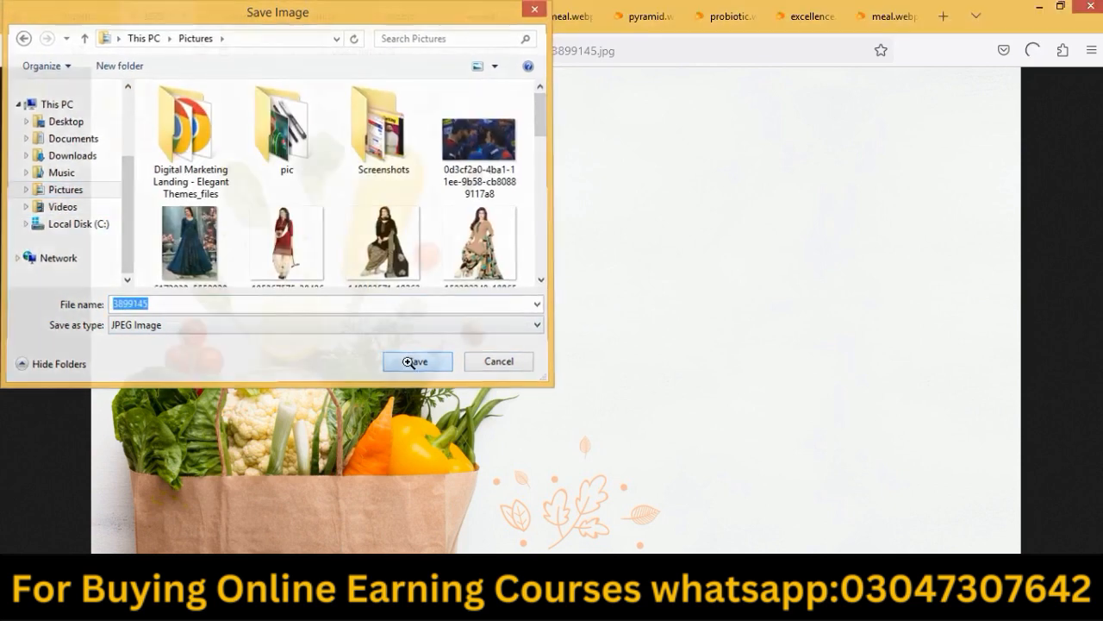
Return to the Elementor editor, upload 3899145.jpg to the media library and insert it into the Image widget.
key("alt+Tab")
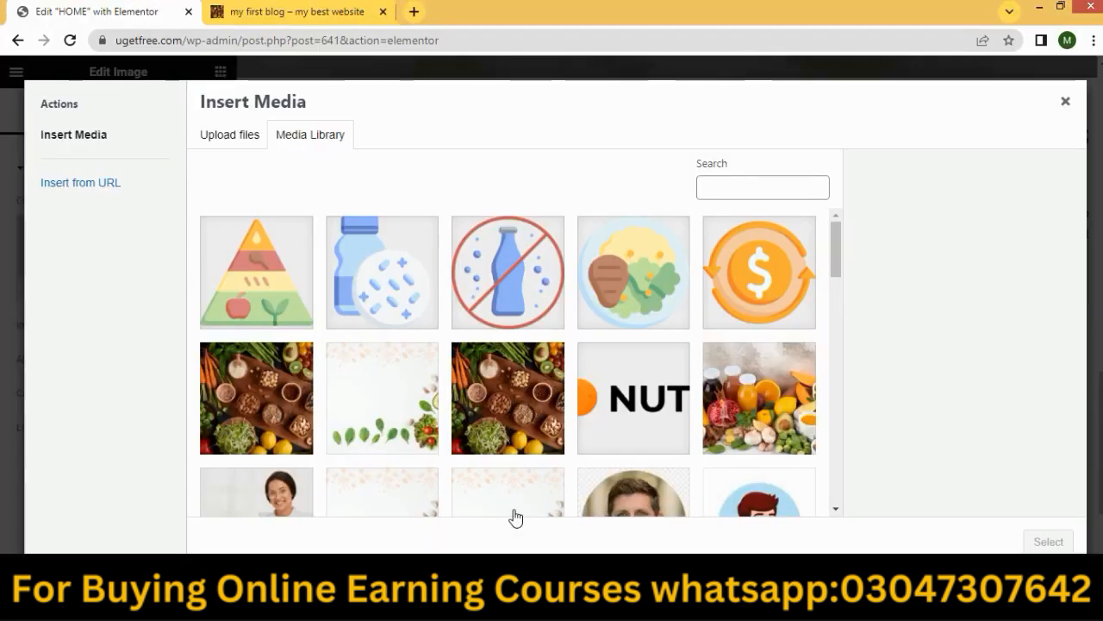
left_click(226, 145)
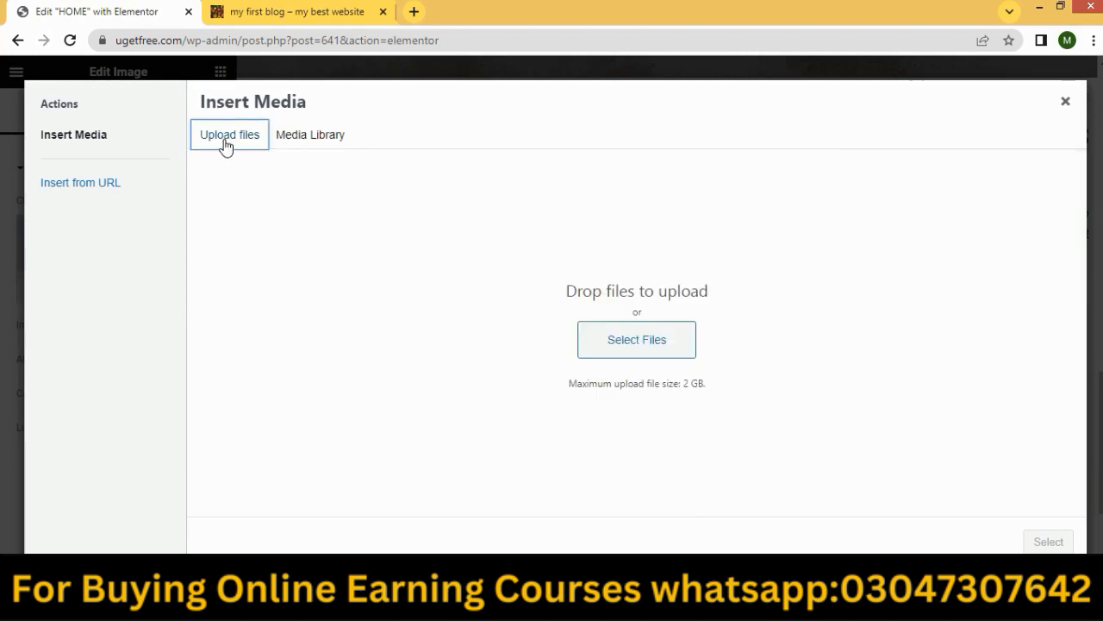
left_click(615, 360)
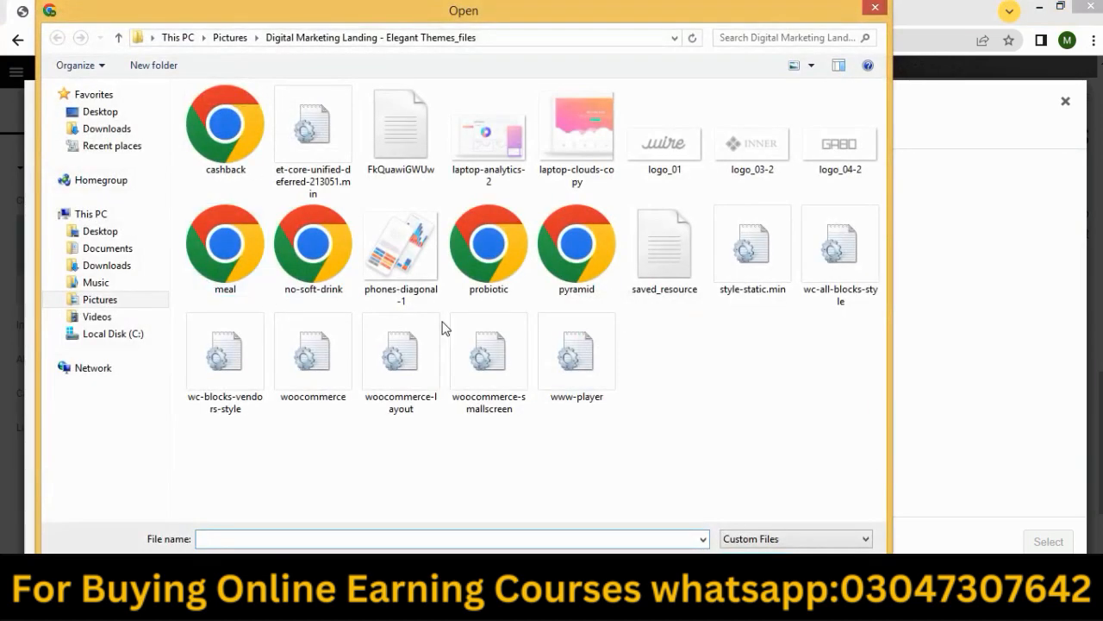
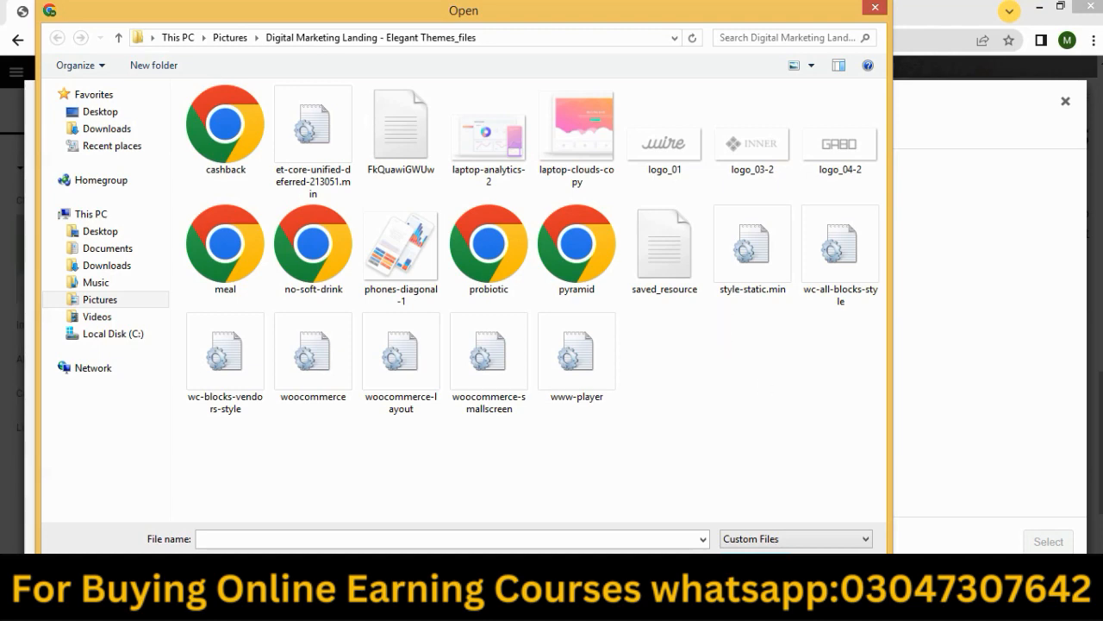
key("Escape")
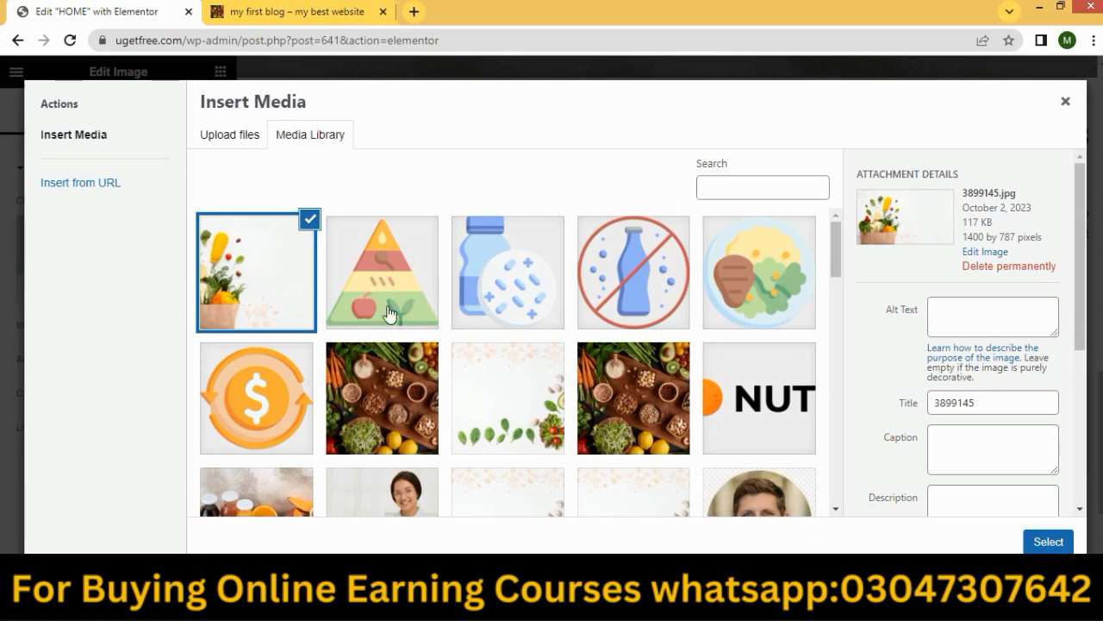
left_click(1048, 541)
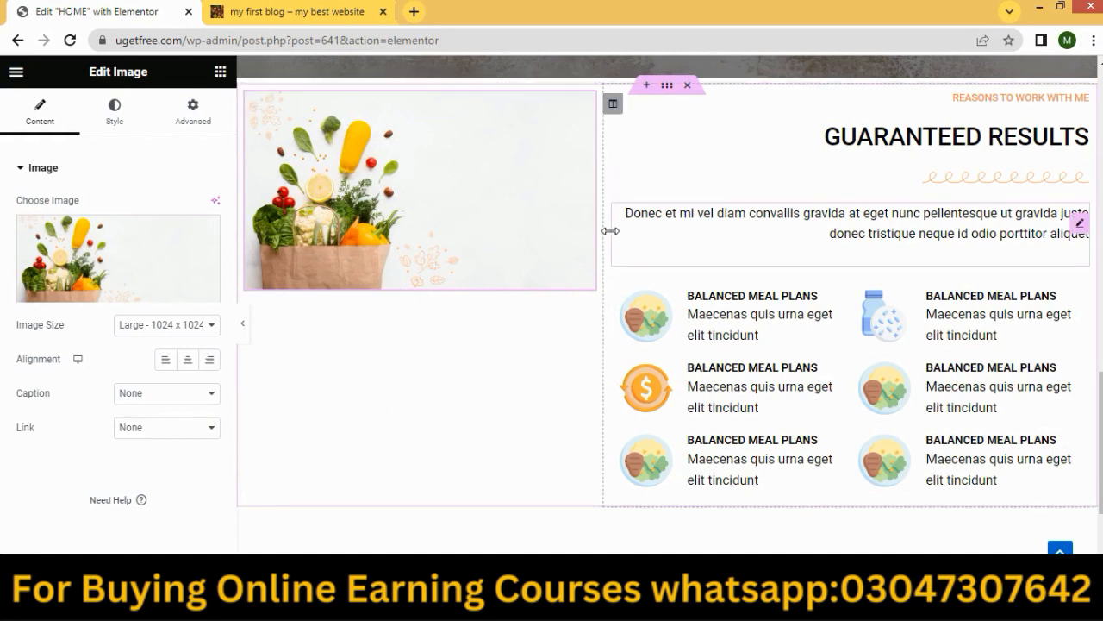
Widen the grocery bag image's column by moving its border with the Guaranteed Results column outward.
left_click_drag(606, 234, 664, 239)
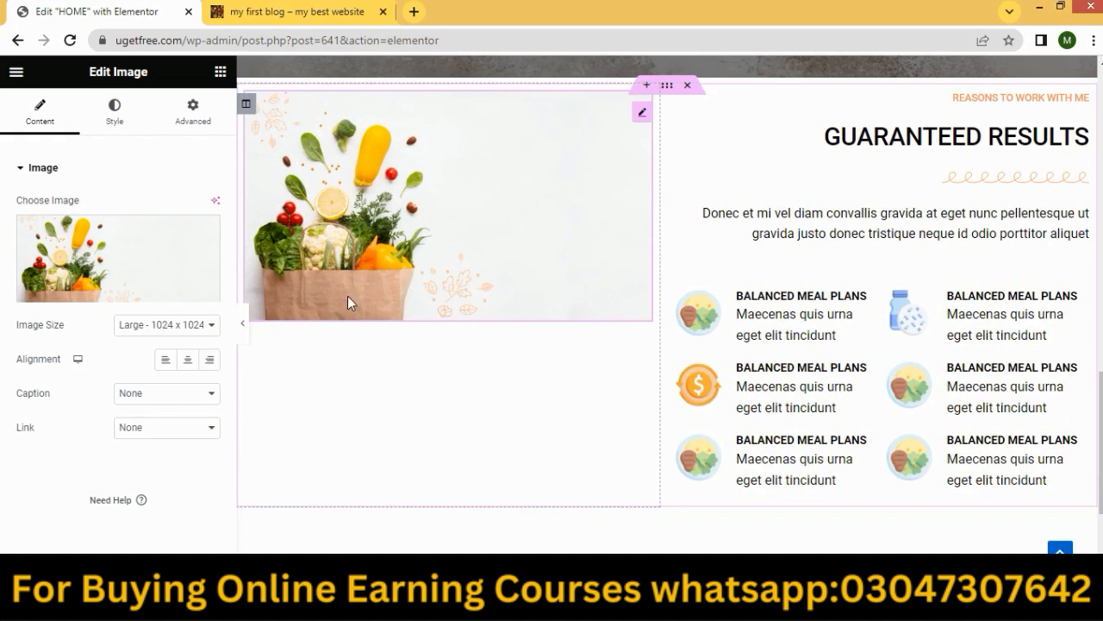
scroll(376, 325, "up", 1)
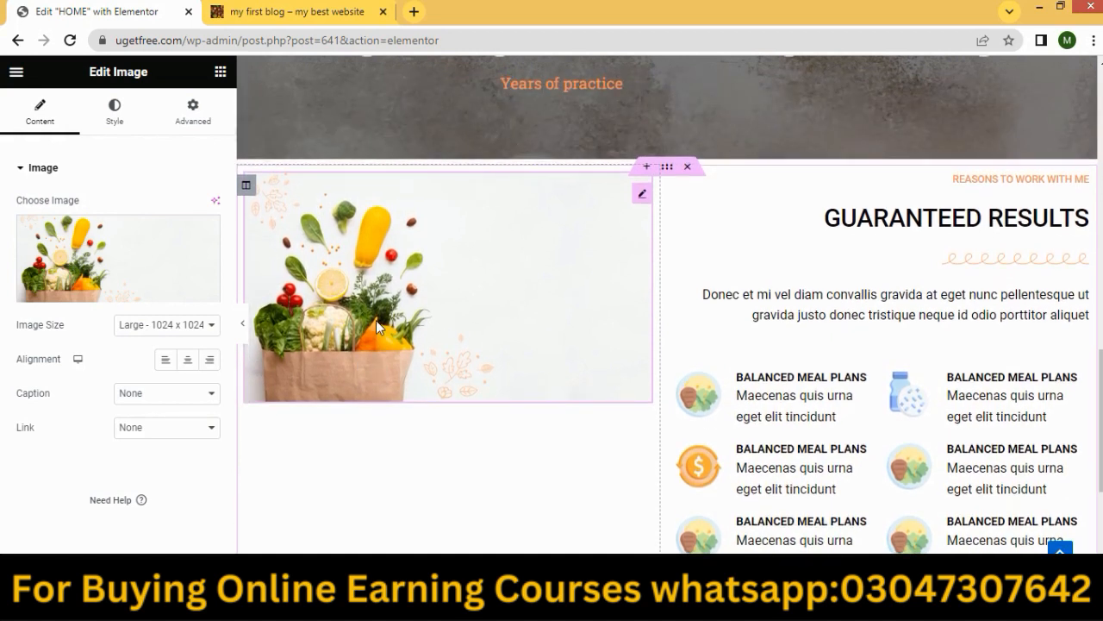
Try a padding of 50 px on all sides of the grocery bag image, and clear it again.
left_click(219, 73)
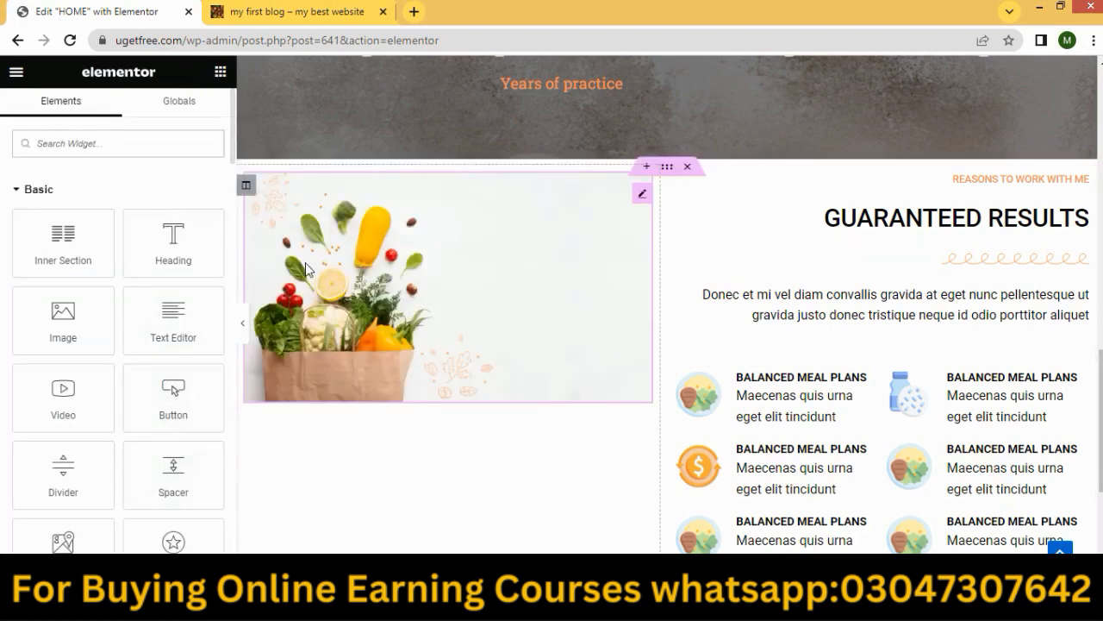
left_click(379, 269)
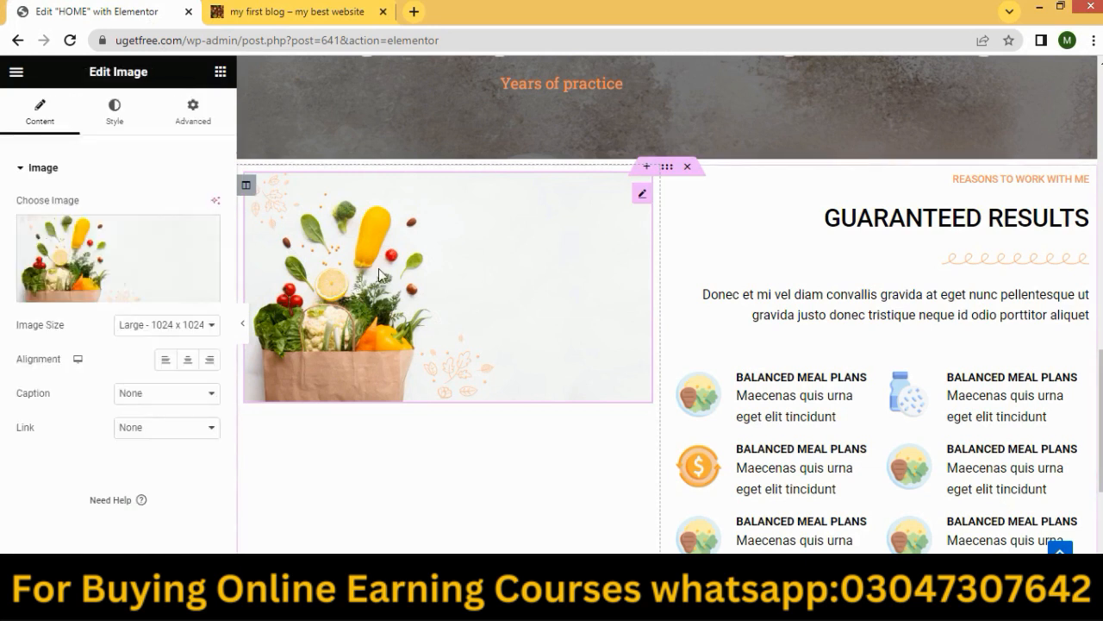
left_click(194, 133)
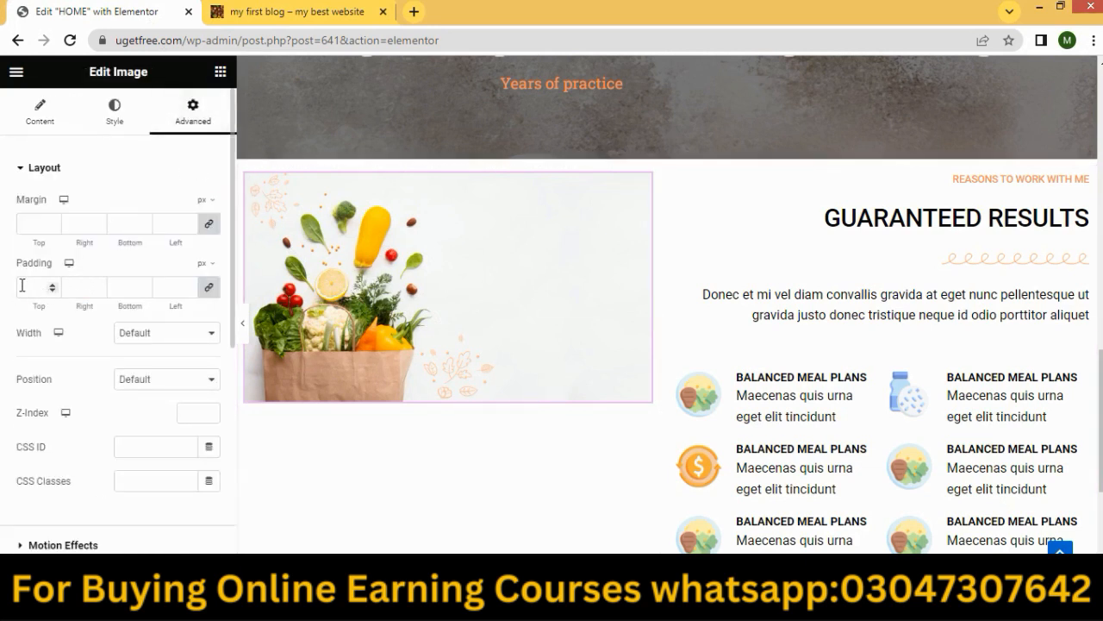
type("5")
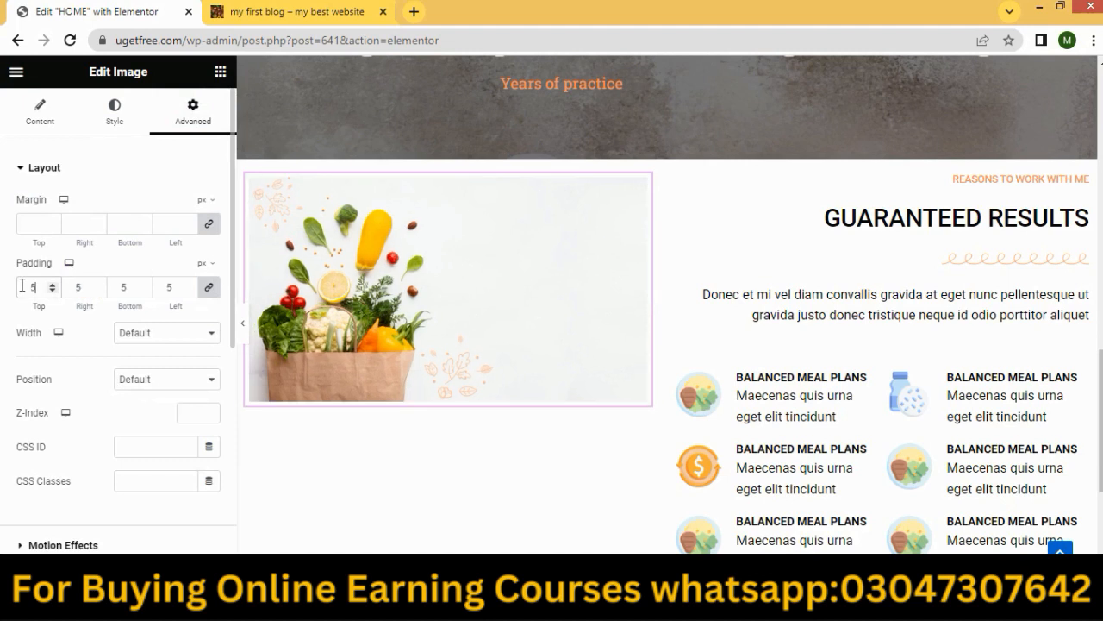
type("0")
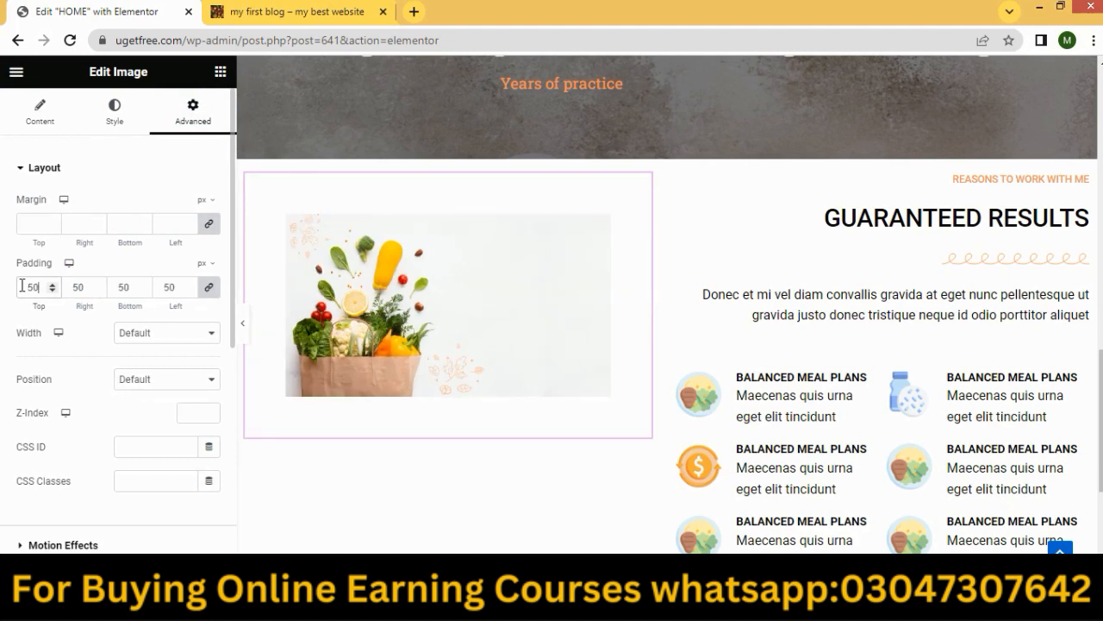
key("BackSpace")
key("BackSpace")
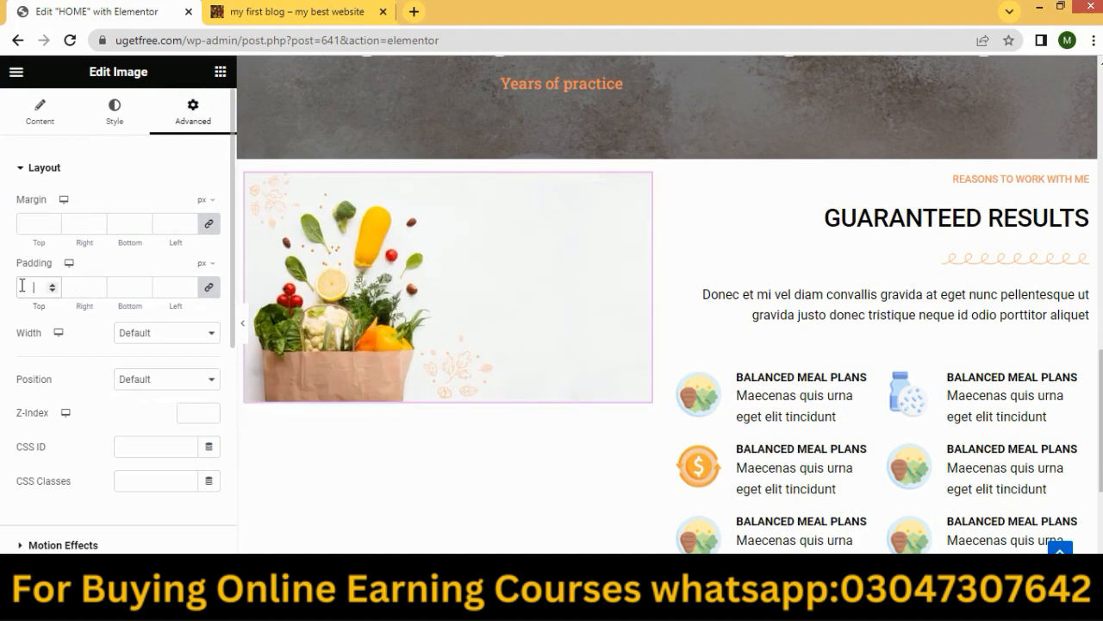
Try a Spacer widget above the grocery bag image, and delete it again.
left_click(220, 72)
left_click_drag(166, 481, 321, 192)
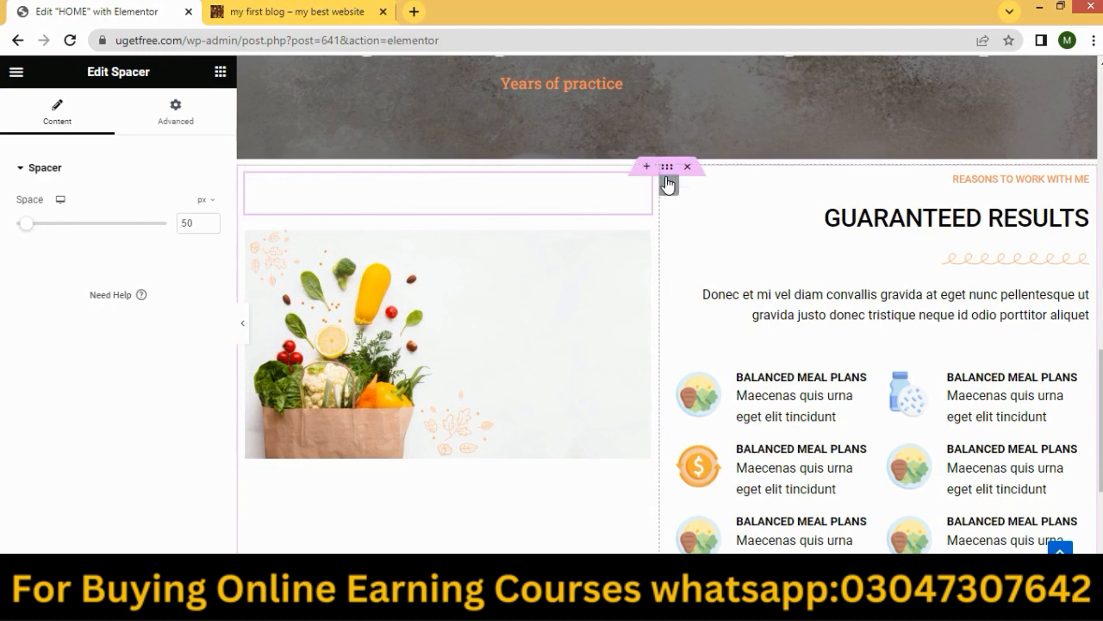
right_click(534, 199)
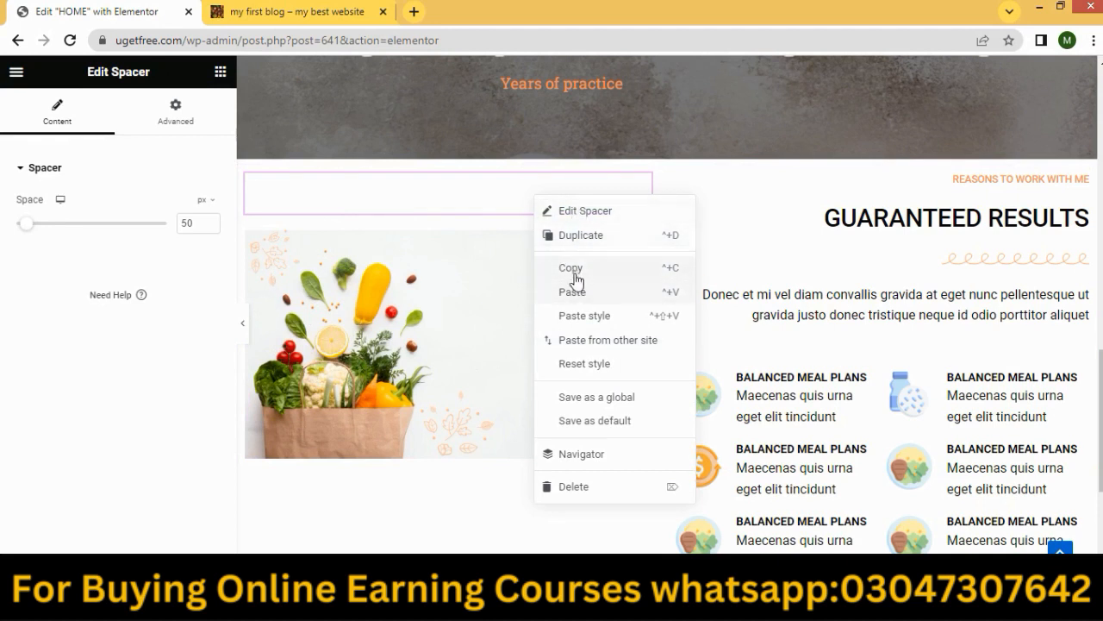
left_click(549, 489)
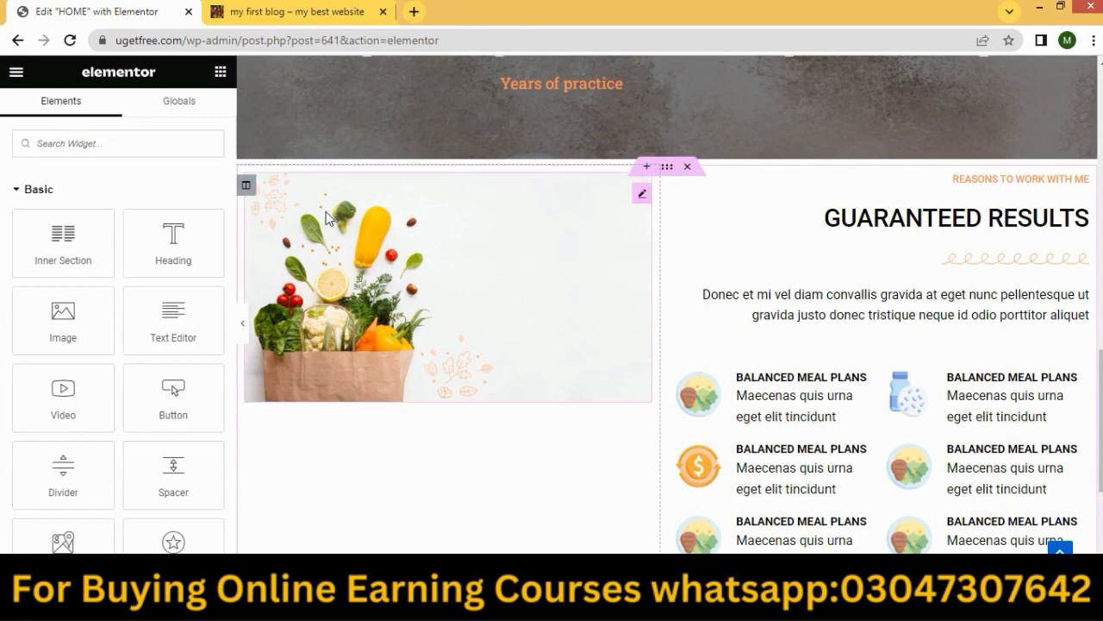
Remove the grocery bag Image widget and set 3899145.jpg as the Guaranteed Results section's classic background image.
scroll(537, 313, "down", 3)
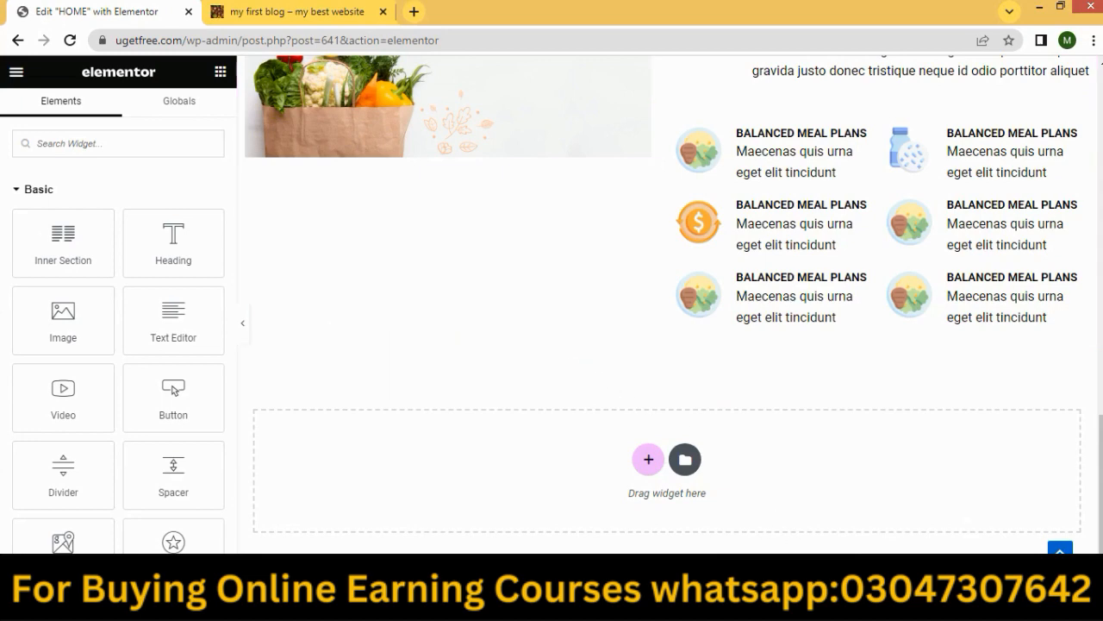
scroll(560, 234, "up", 3)
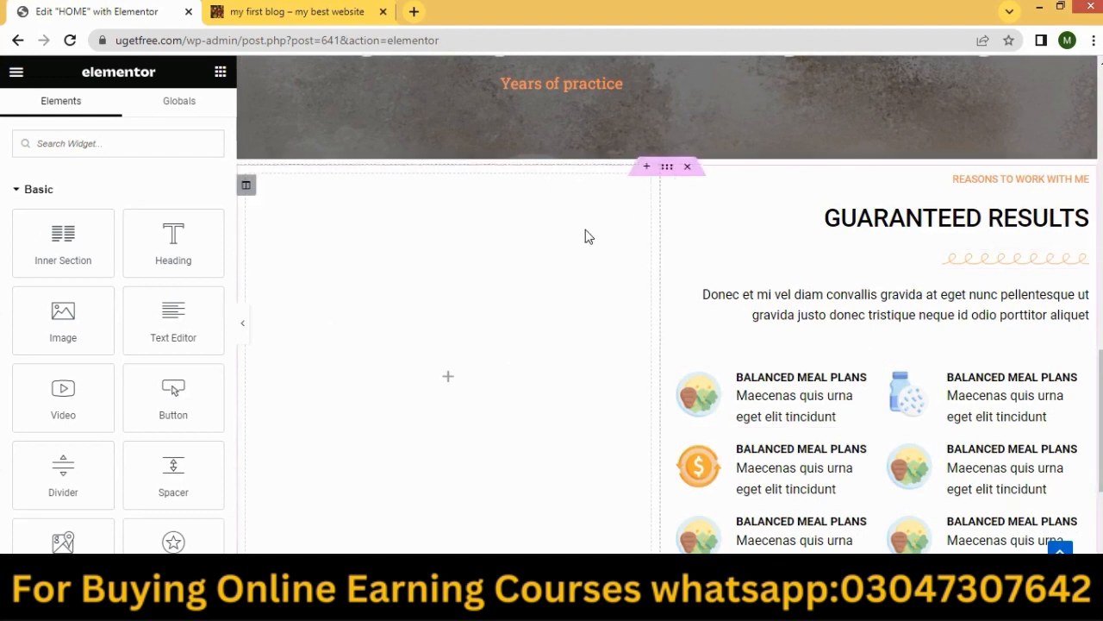
left_click(671, 172)
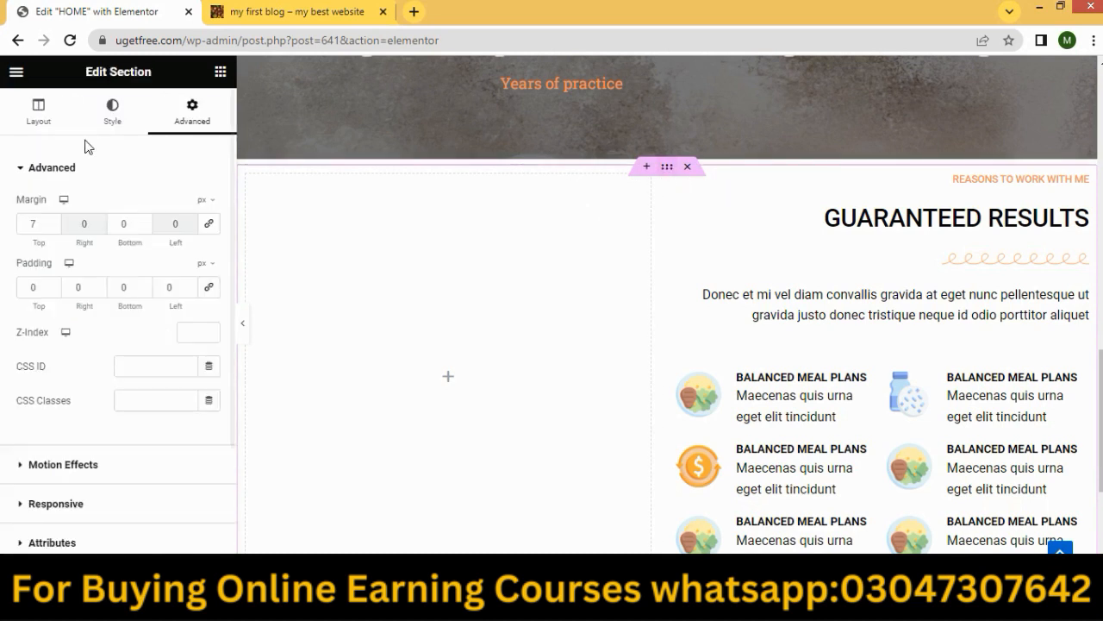
left_click(122, 118)
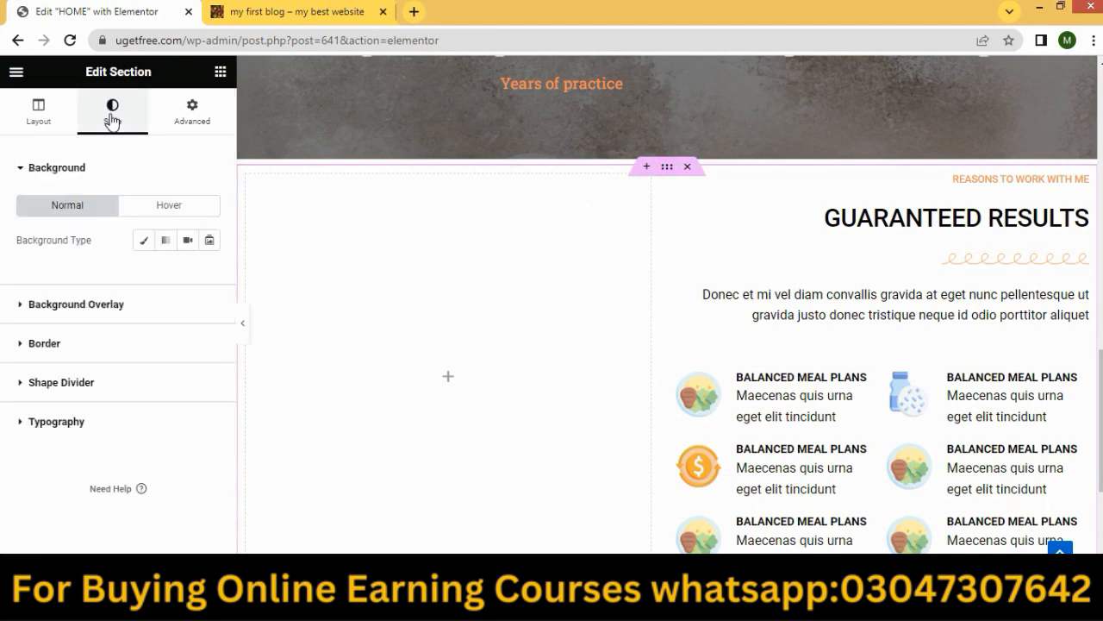
left_click(143, 243)
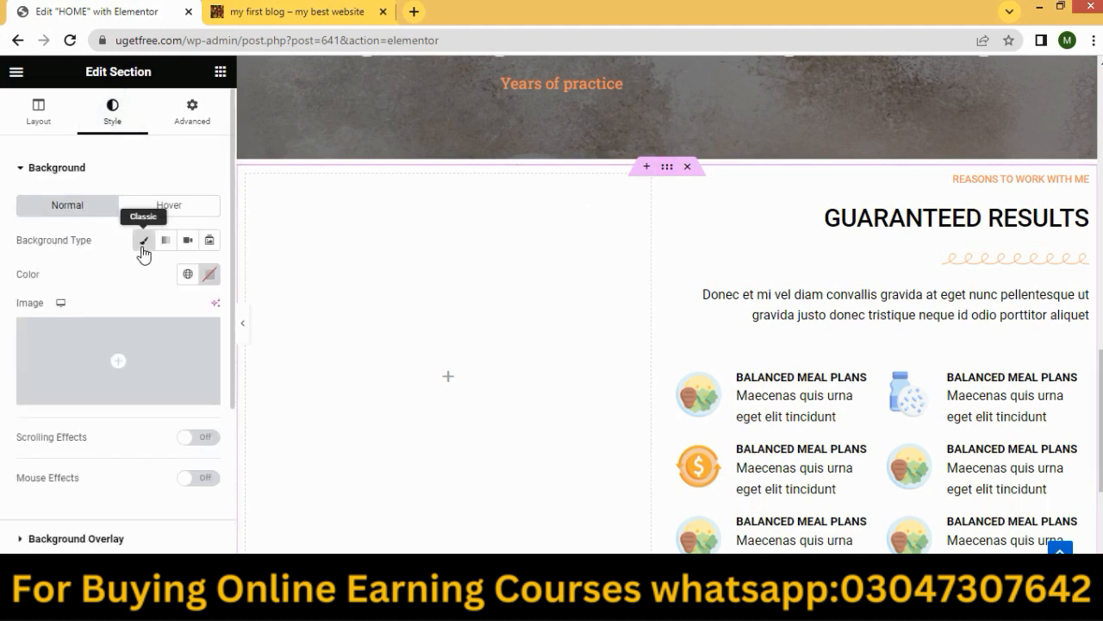
left_click(115, 397)
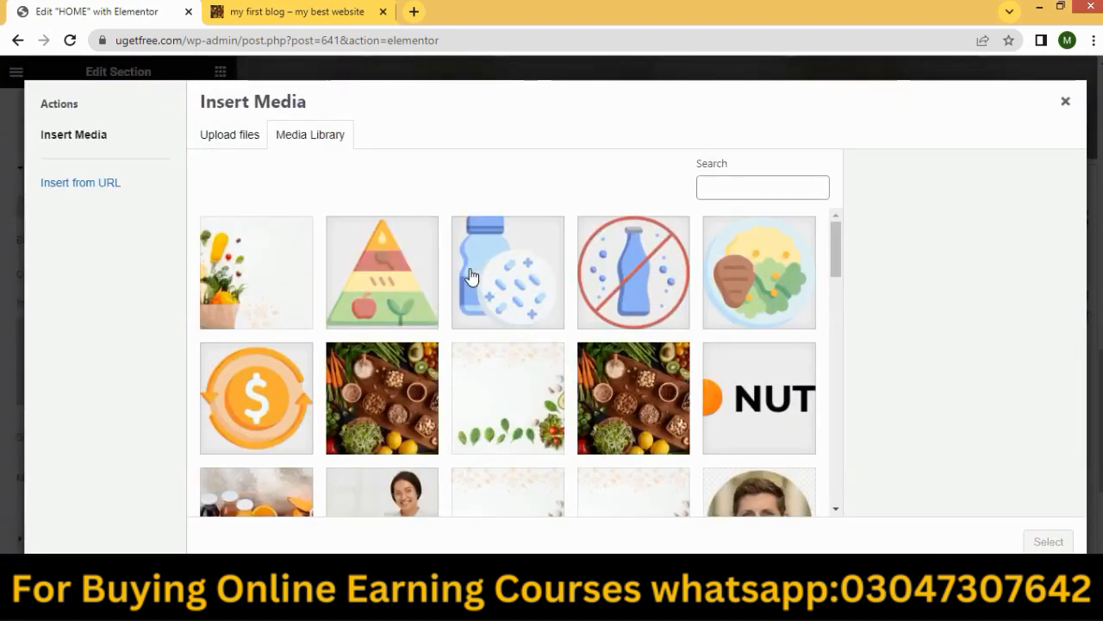
left_click(252, 304)
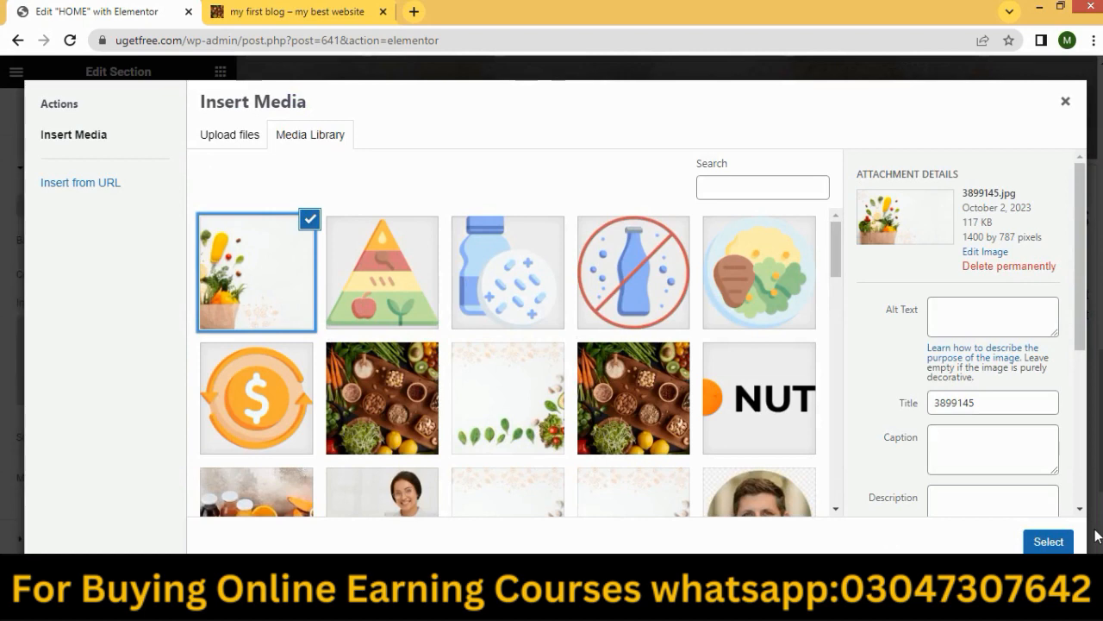
left_click(1048, 541)
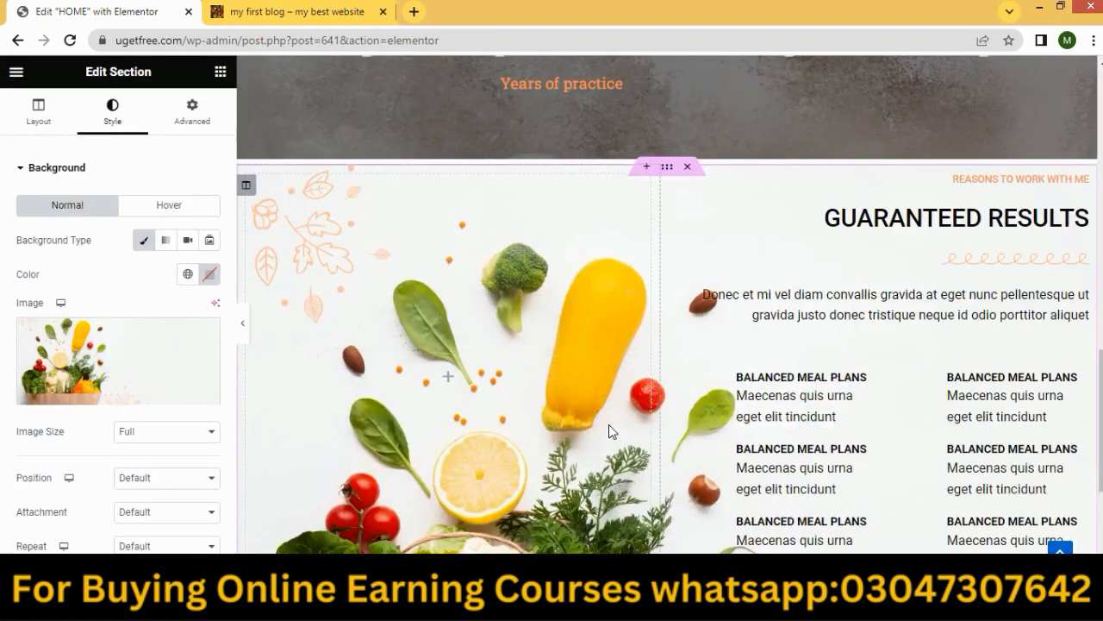
Set the section's background image position to Center Center, repeat to No-repeat and display size to Cover.
scroll(603, 400, "down", 4)
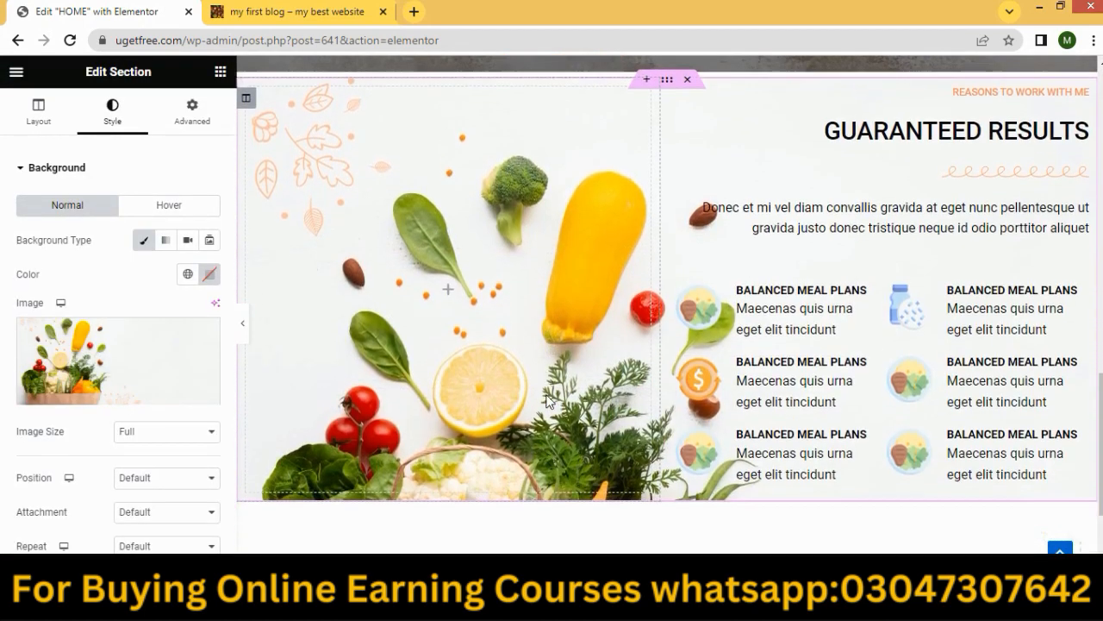
scroll(31, 419, "down", 1)
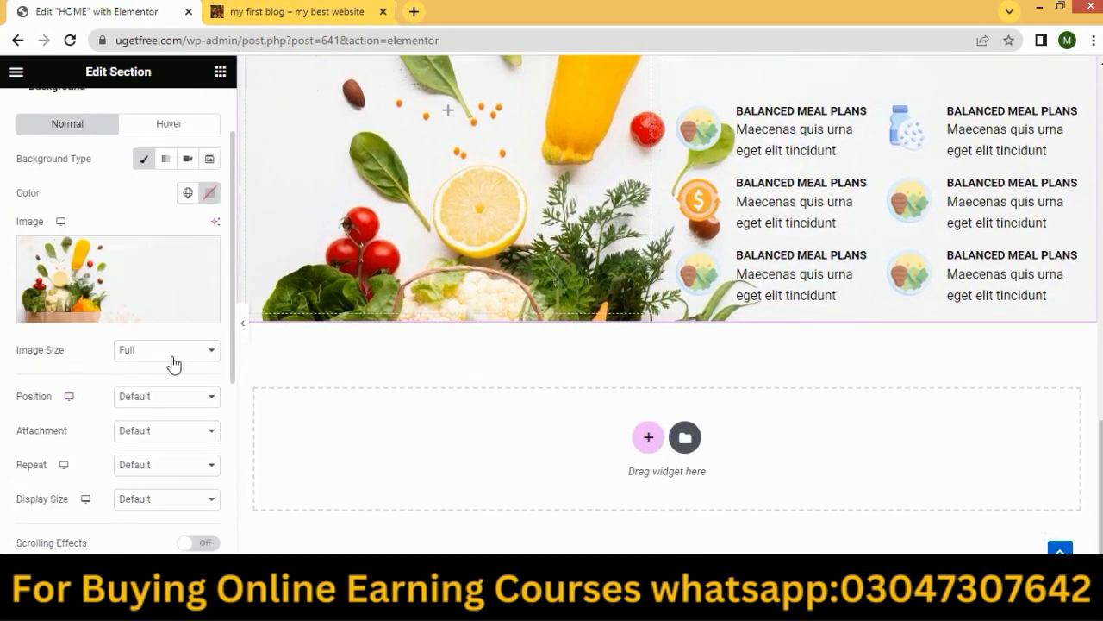
left_click(207, 398)
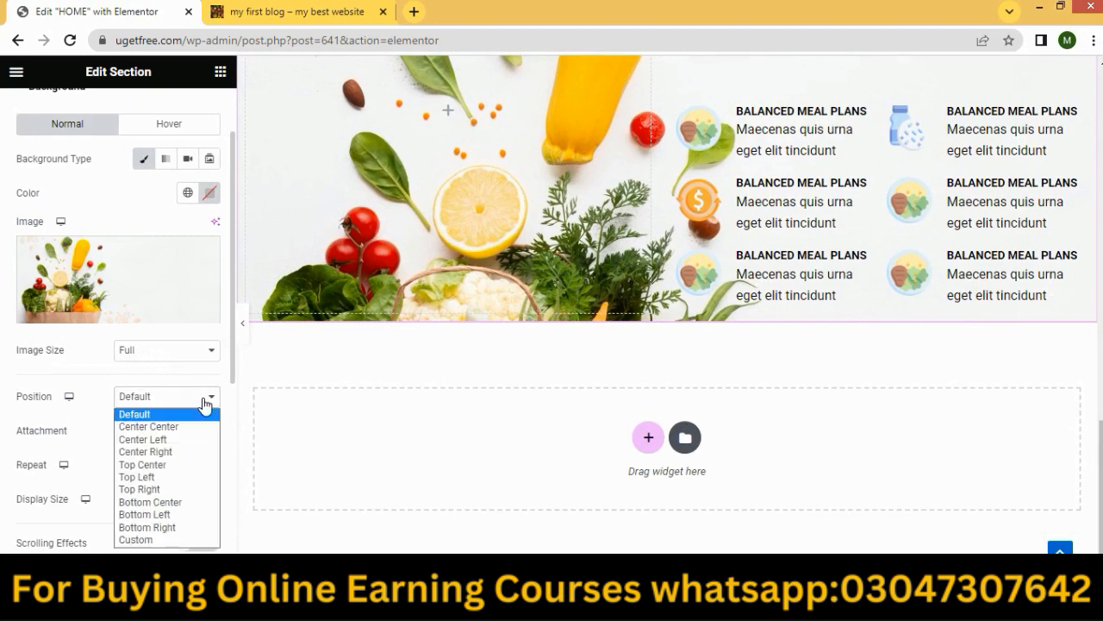
left_click(155, 425)
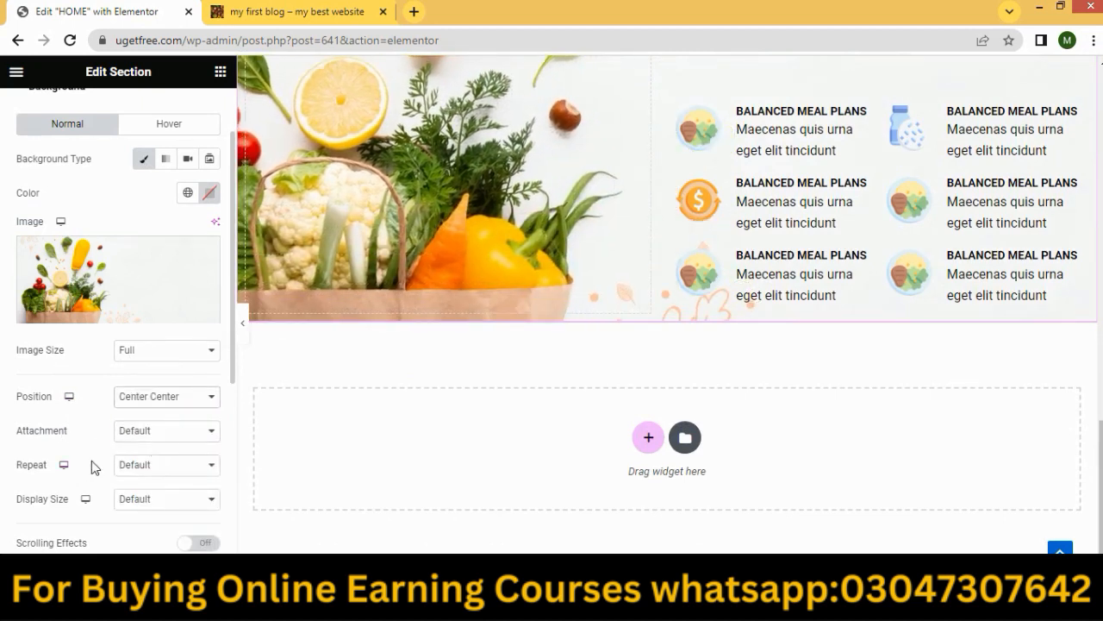
scroll(91, 460, "down", 1)
left_click(145, 390)
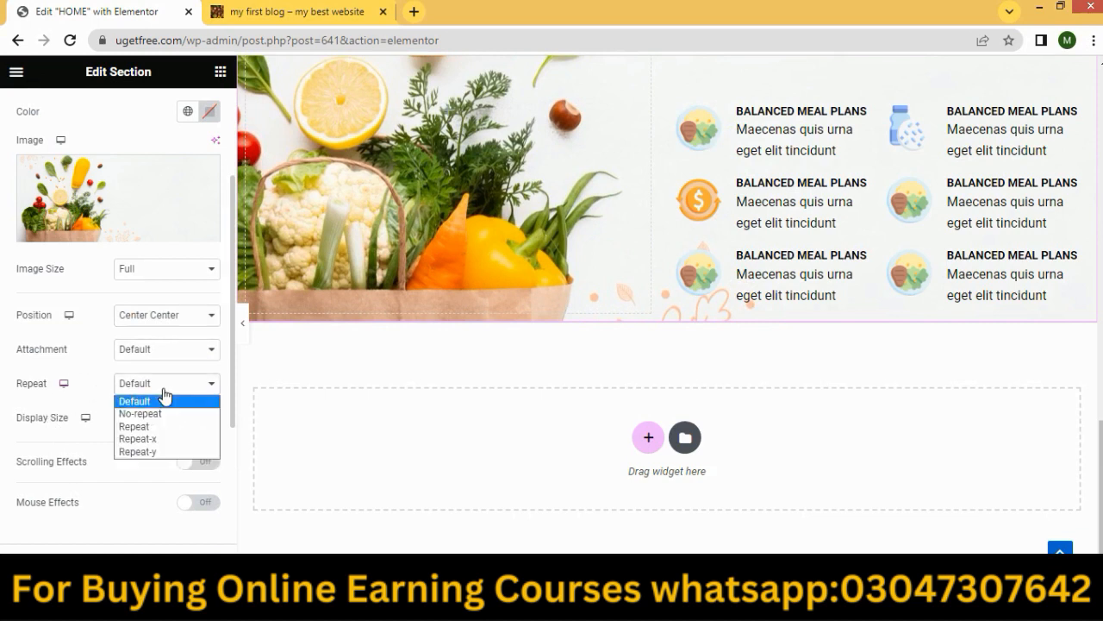
left_click(162, 412)
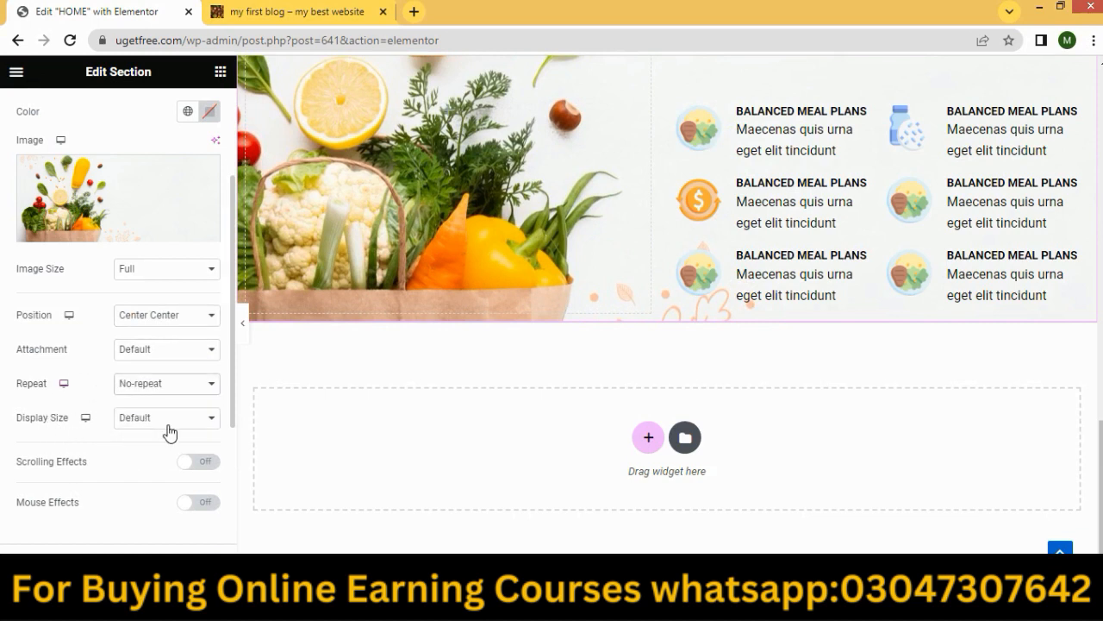
left_click(169, 426)
left_click(145, 460)
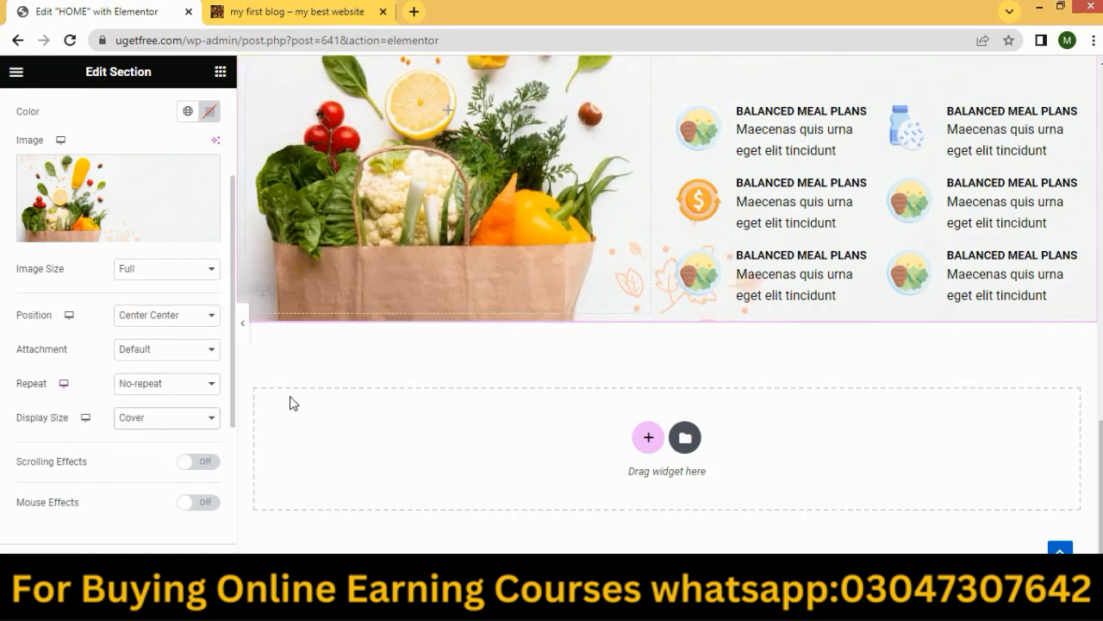
Narrow the empty column over the grocery bag picture by moving its border with the Guaranteed Results column inward.
scroll(399, 370, "down", 1)
scroll(463, 355, "up", 3)
scroll(463, 355, "down", 1)
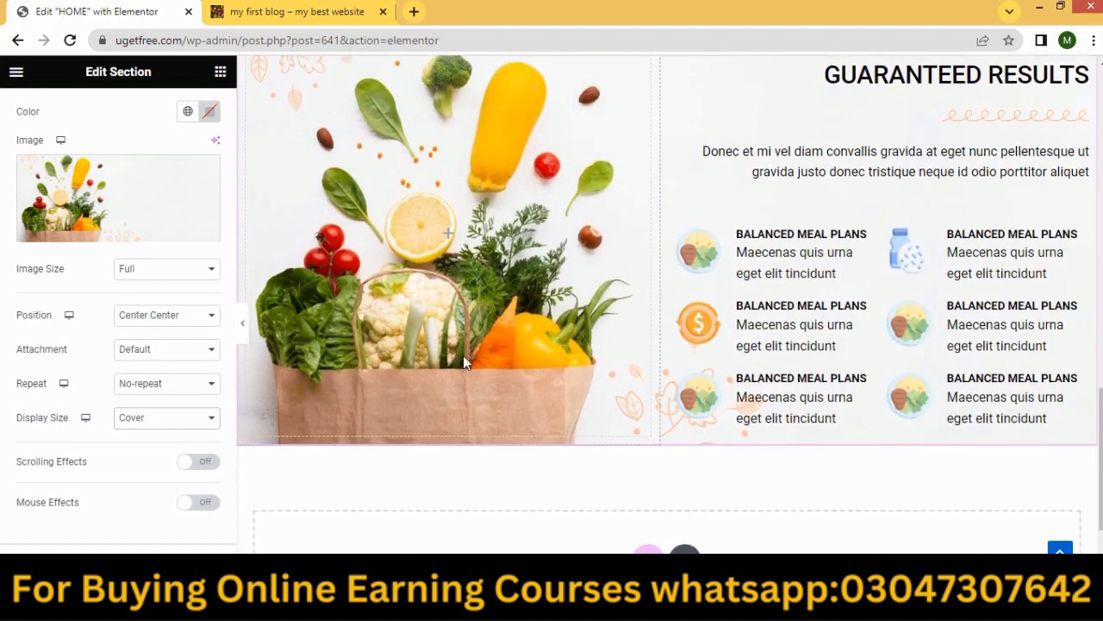
scroll(463, 361, "down", 1)
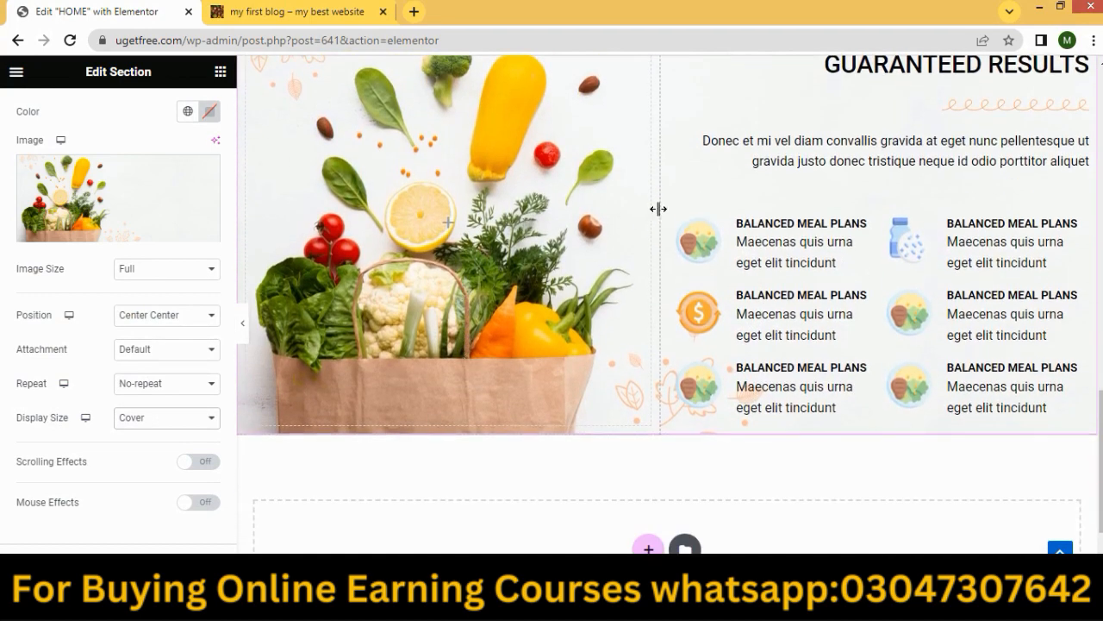
left_click_drag(658, 208, 655, 215)
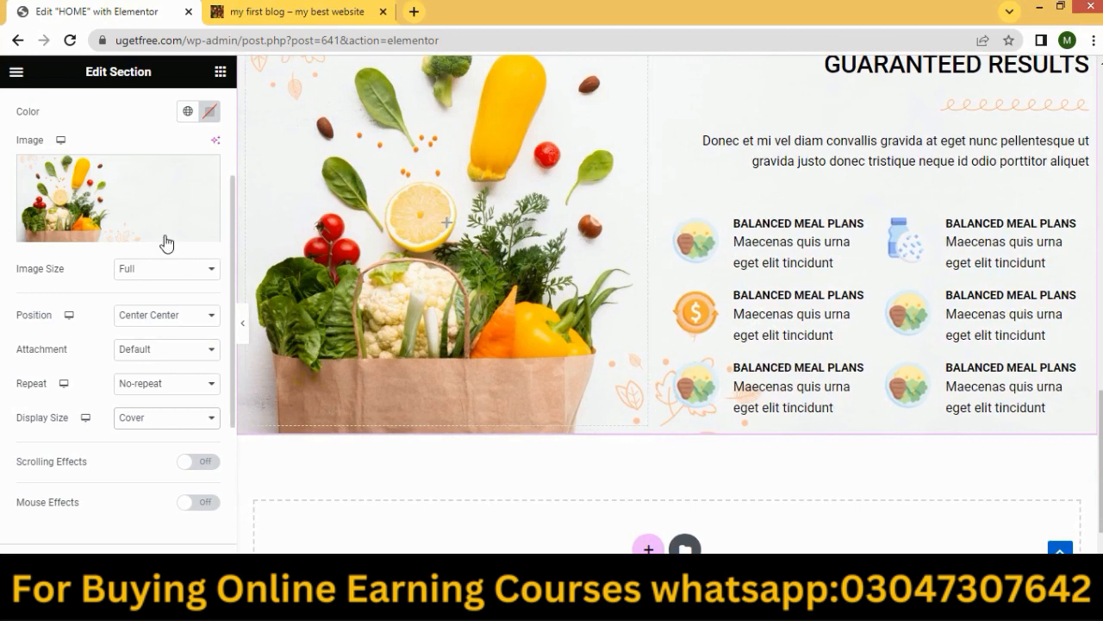
scroll(566, 289, "down", 2)
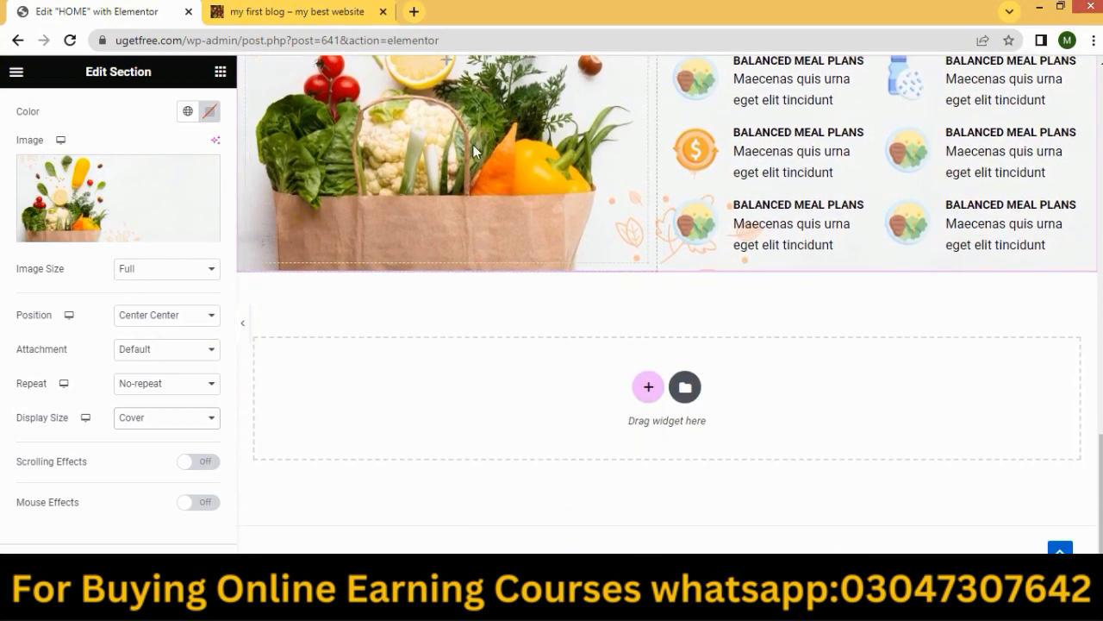
scroll(581, 380, "up", 3)
scroll(534, 358, "up", 2)
scroll(604, 310, "down", 2)
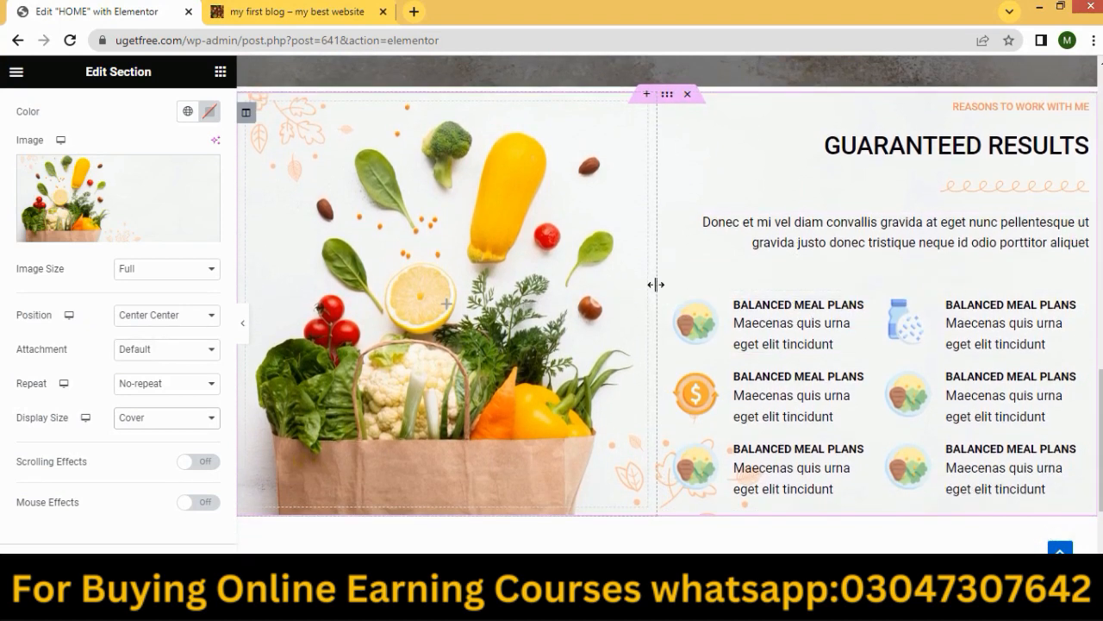
left_click_drag(656, 285, 634, 294)
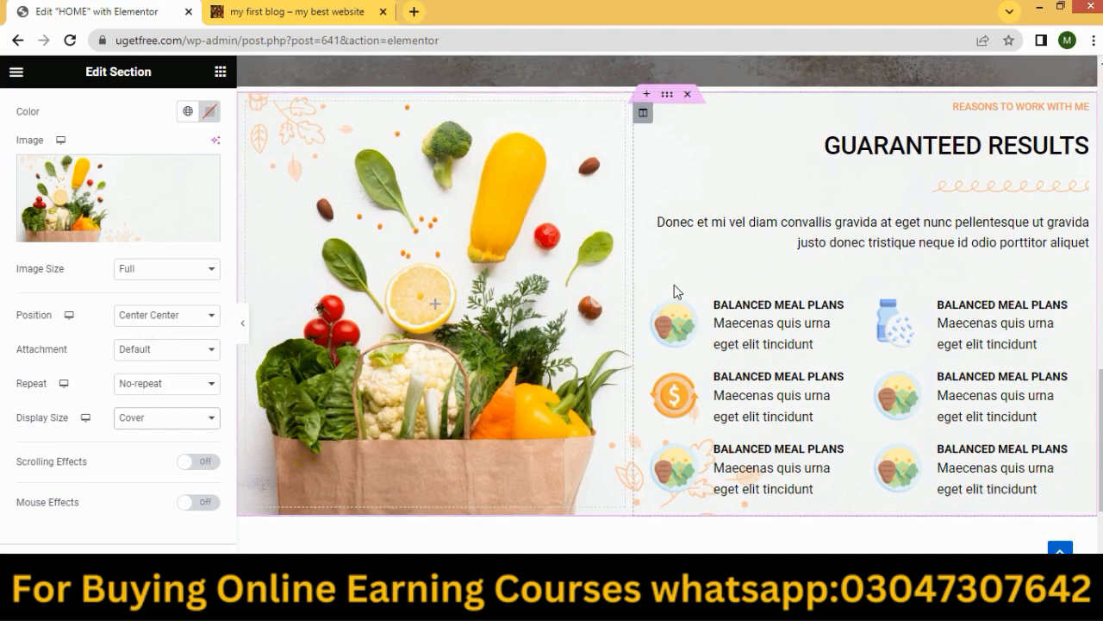
scroll(813, 301, "down", 2)
scroll(837, 308, "up", 2)
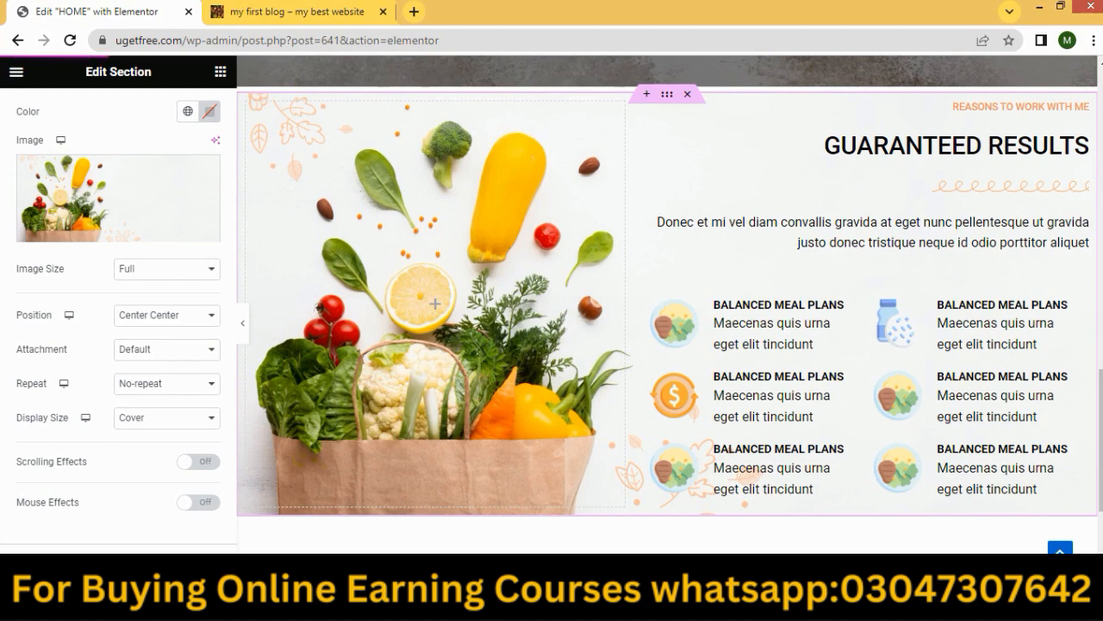
Reload the live home page and compare its Guaranteed Results section with the same section on the nutritionist demo site.
left_click(275, 11)
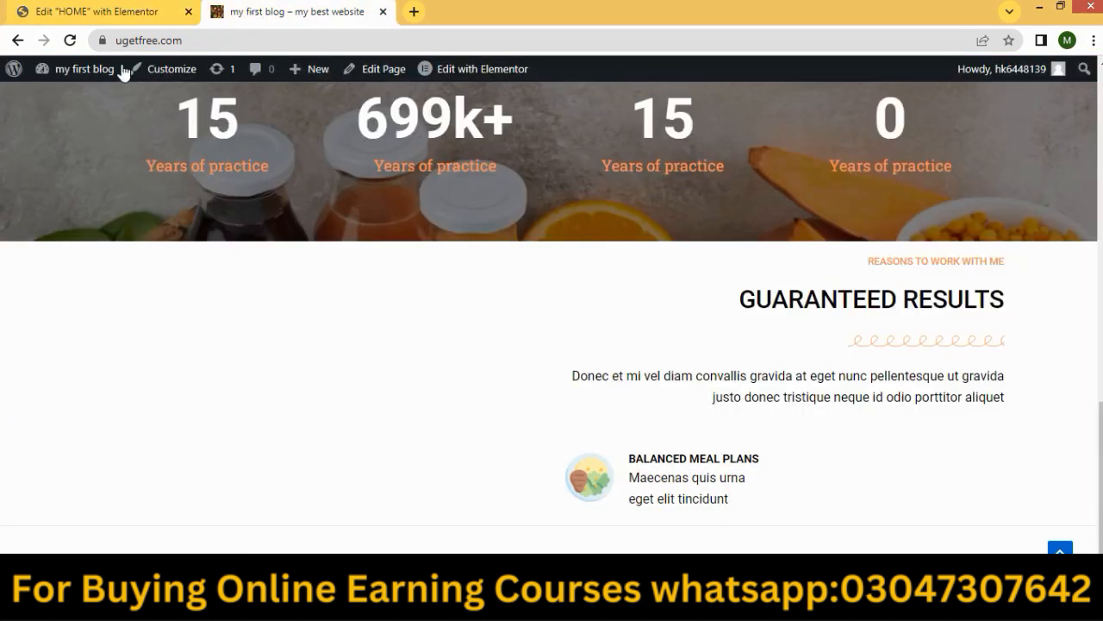
left_click(70, 40)
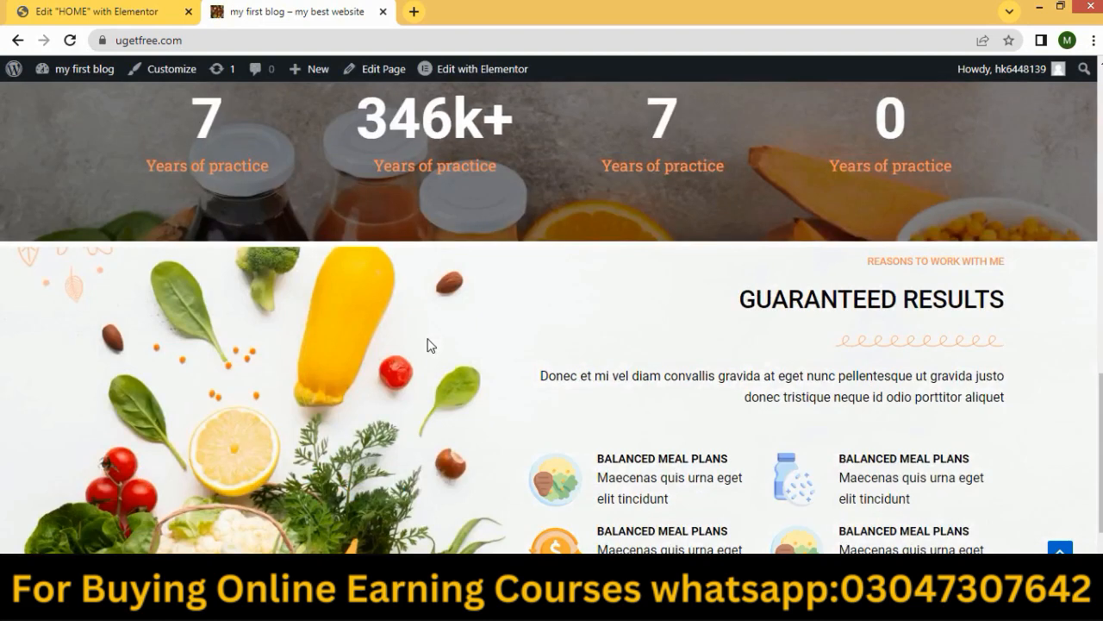
scroll(551, 433, "down", 2)
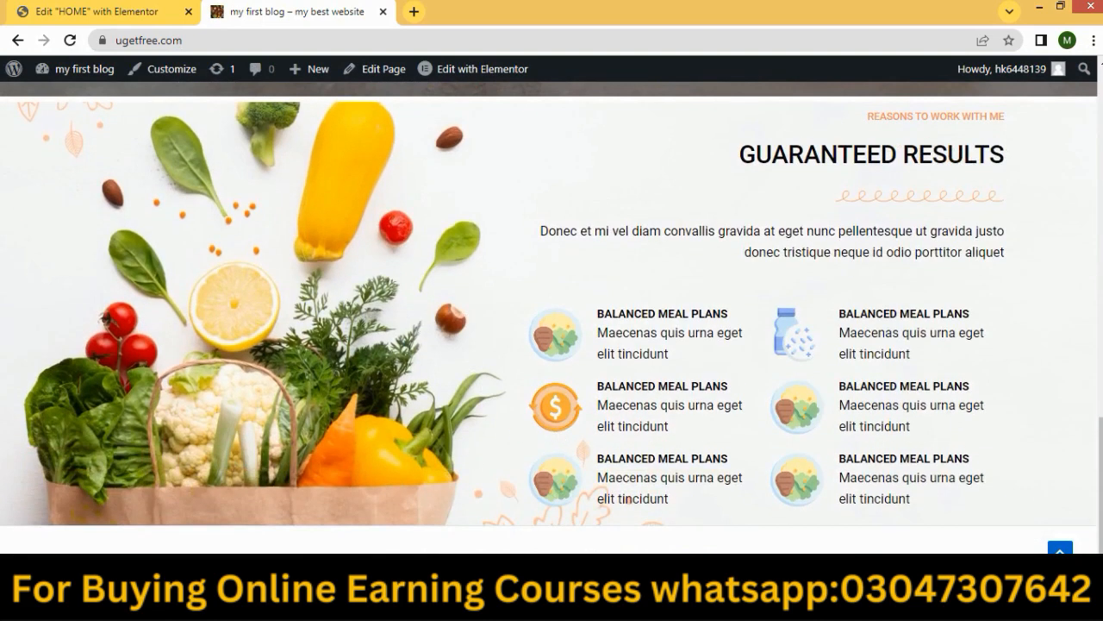
mouse_move(569, 603)
left_click(544, 488)
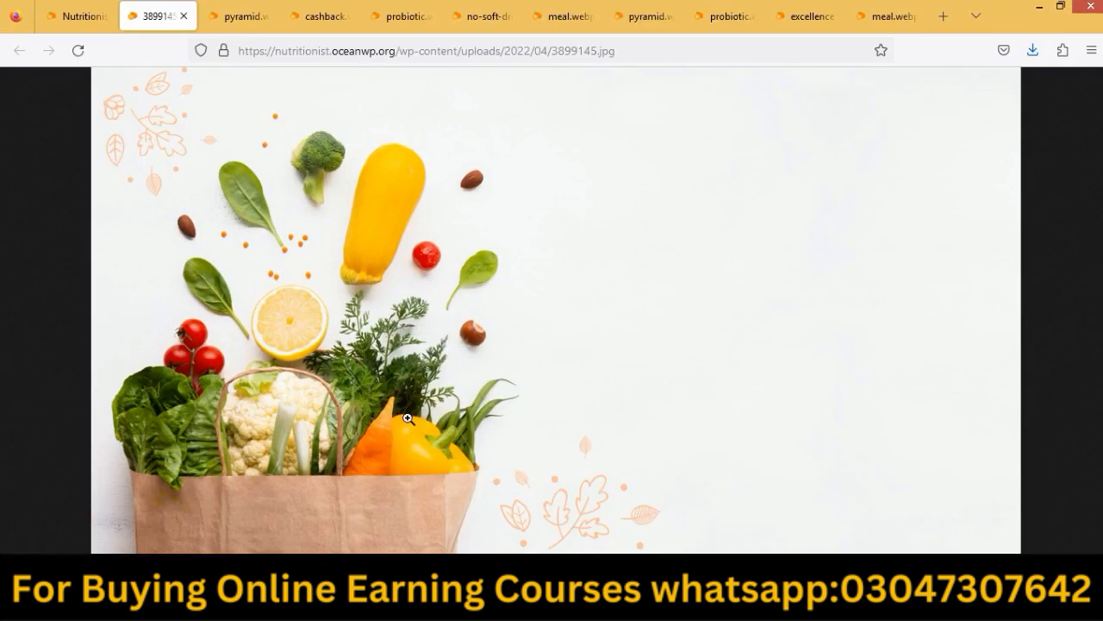
left_click(79, 15)
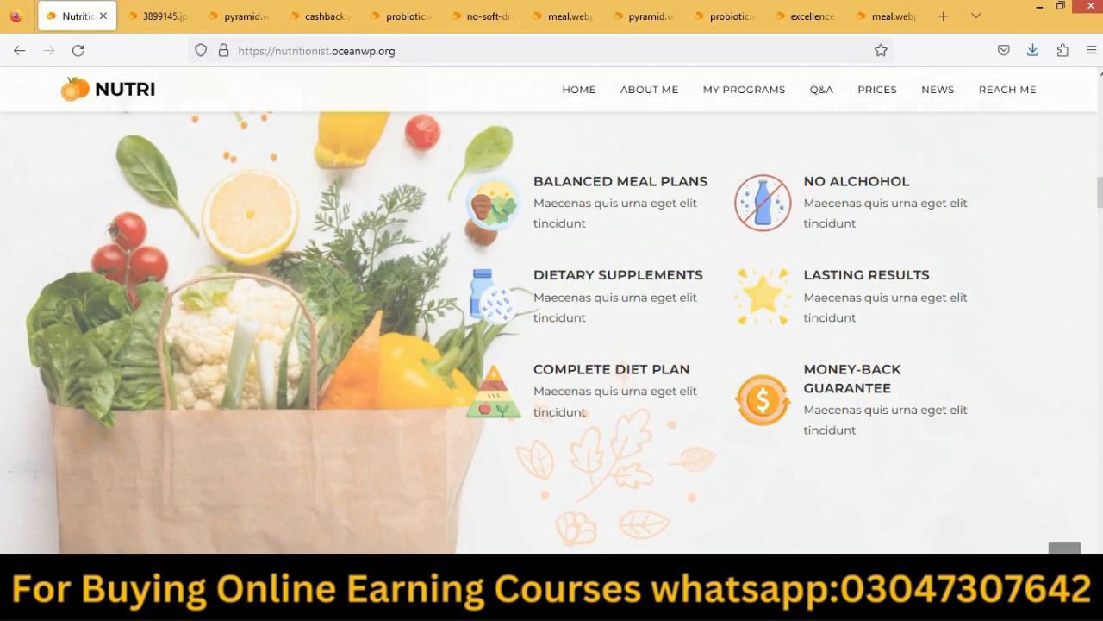
mouse_move(541, 604)
left_click(442, 515)
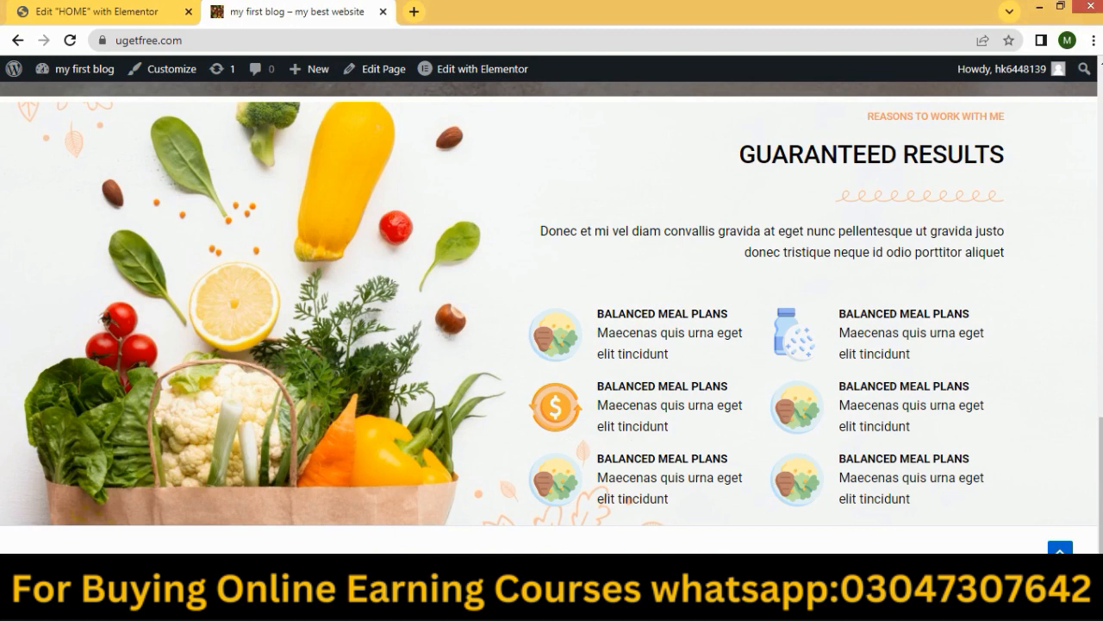
mouse_move(569, 603)
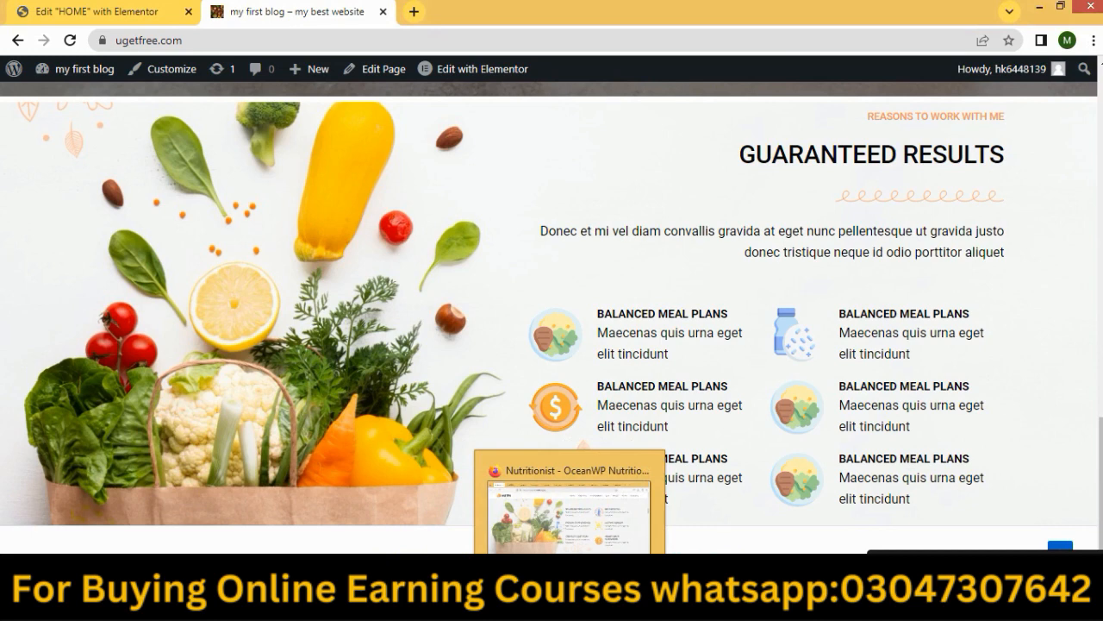
Return to the Elementor editor and give the Guaranteed Results section a classic background overlay in colour #E6DCDC.
left_click(95, 11)
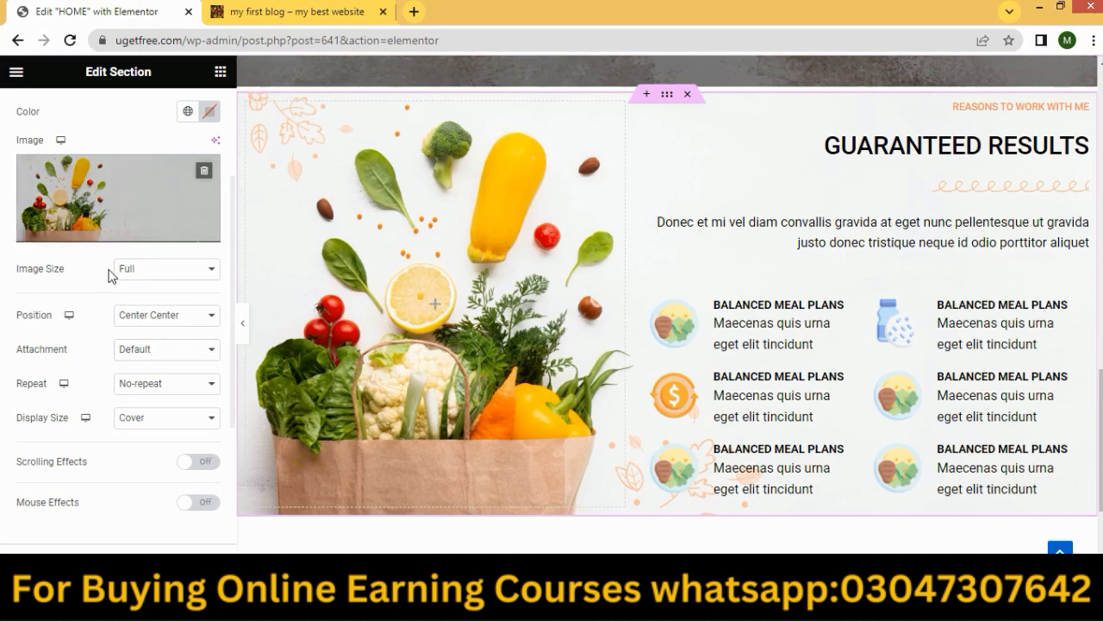
left_click(376, 381)
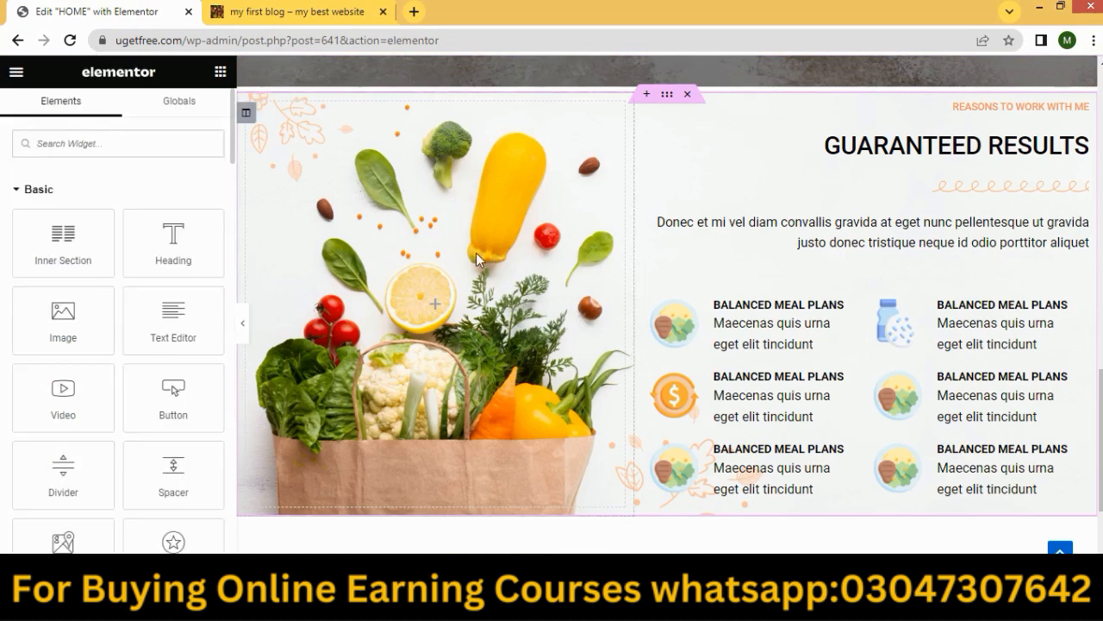
left_click(666, 94)
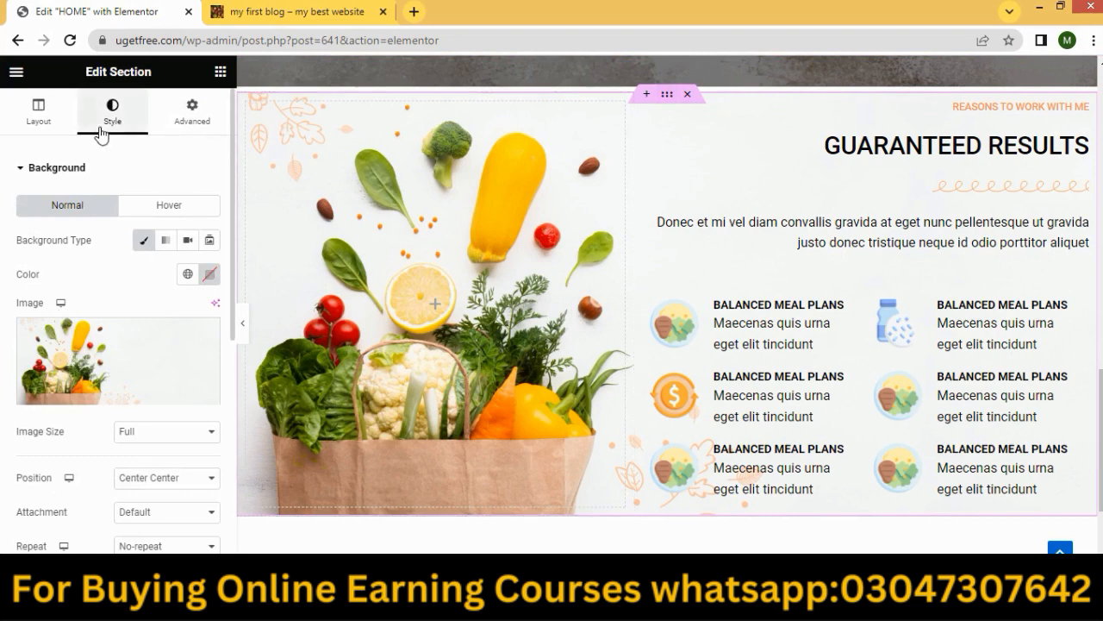
left_click(57, 169)
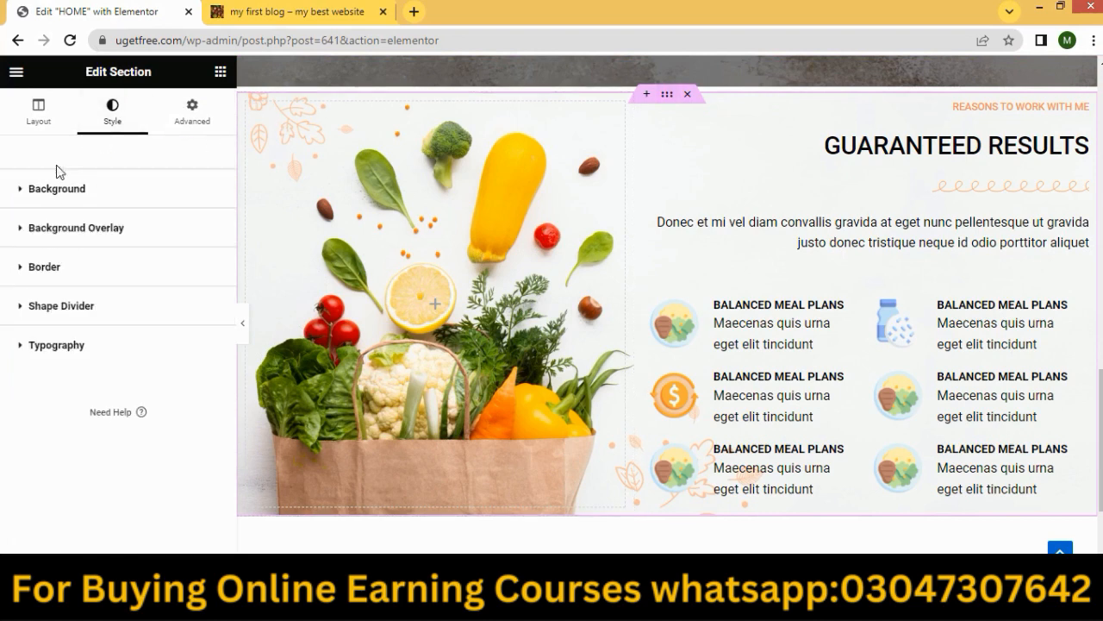
left_click(60, 227)
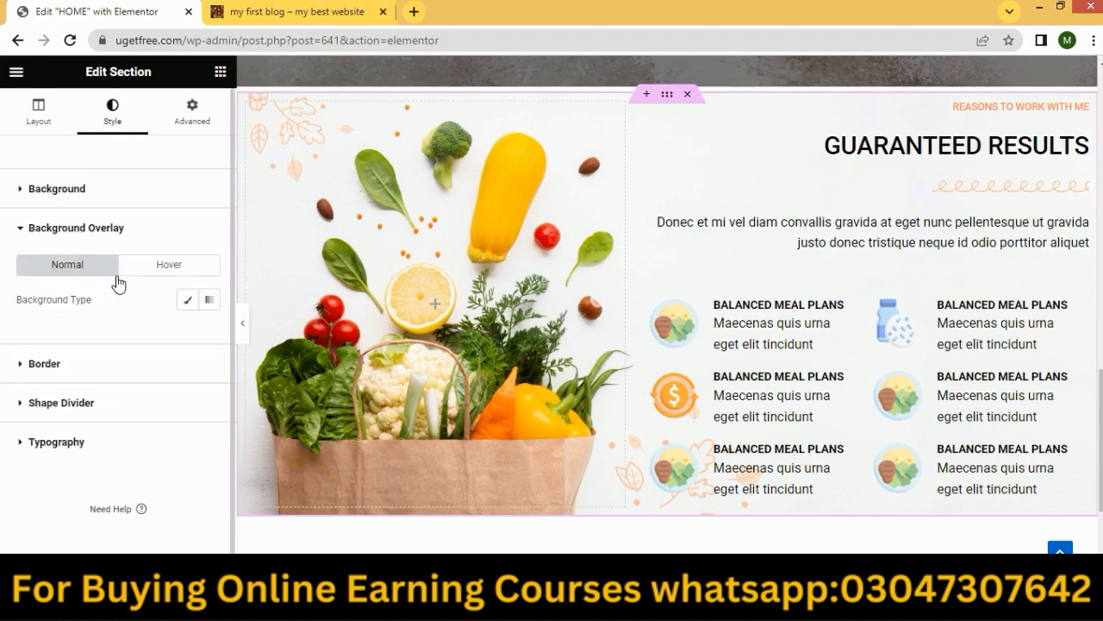
left_click(187, 302)
left_click(207, 334)
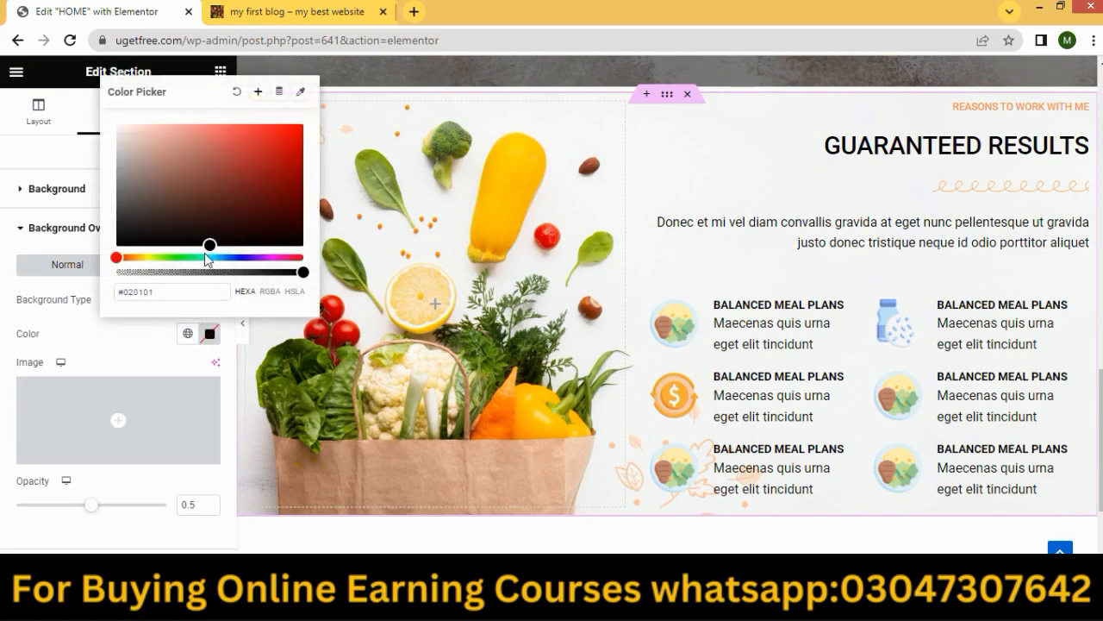
left_click_drag(207, 245, 123, 137)
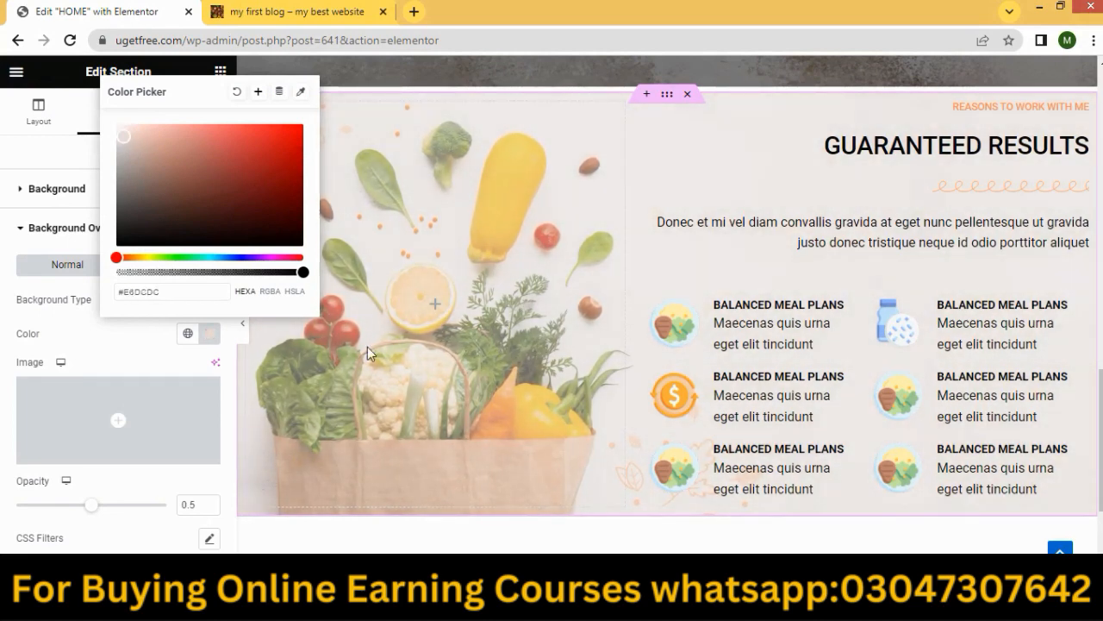
left_click(74, 165)
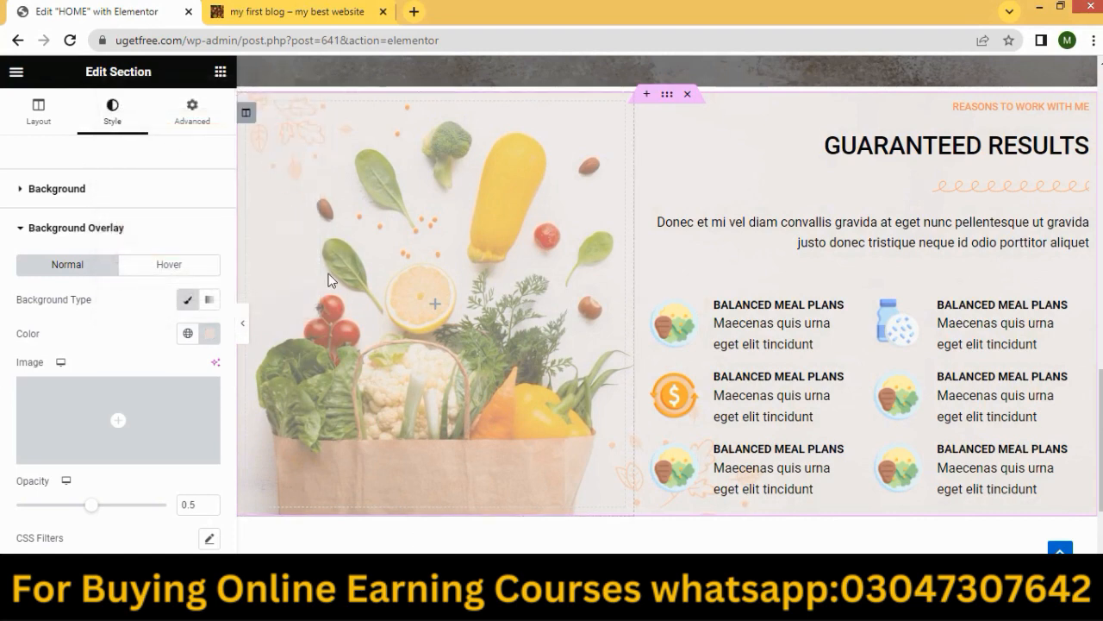
scroll(483, 394, "down", 3)
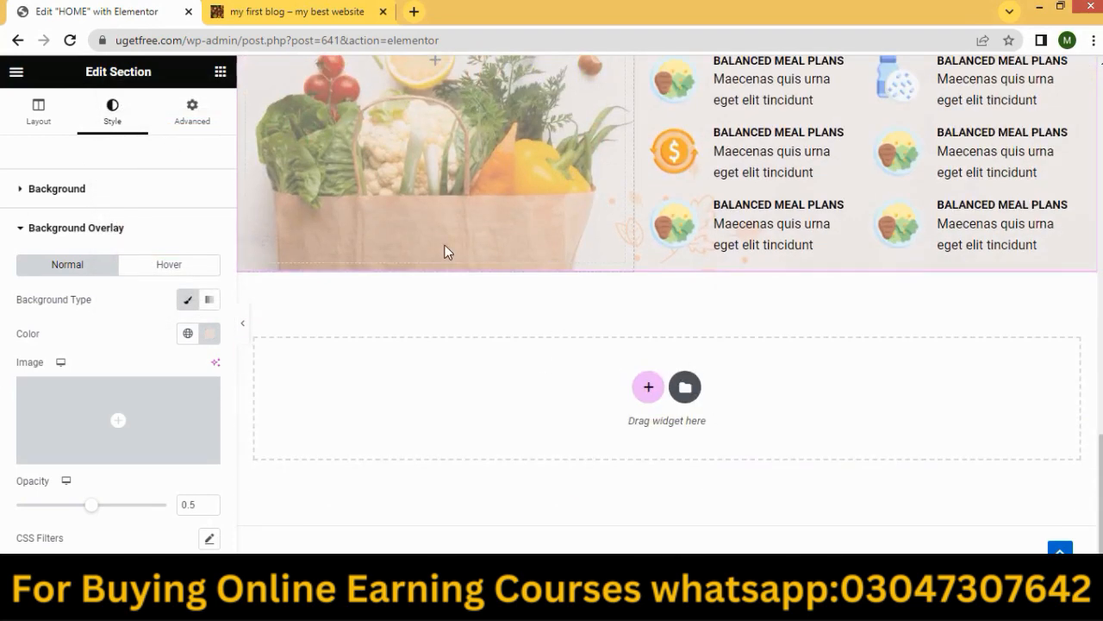
Switch to the nutritionist demo site and look through the sections that follow Guaranteed Results, from Nutrition Programs to the pricing tables.
key("alt+Tab")
scroll(581, 362, "down", 10)
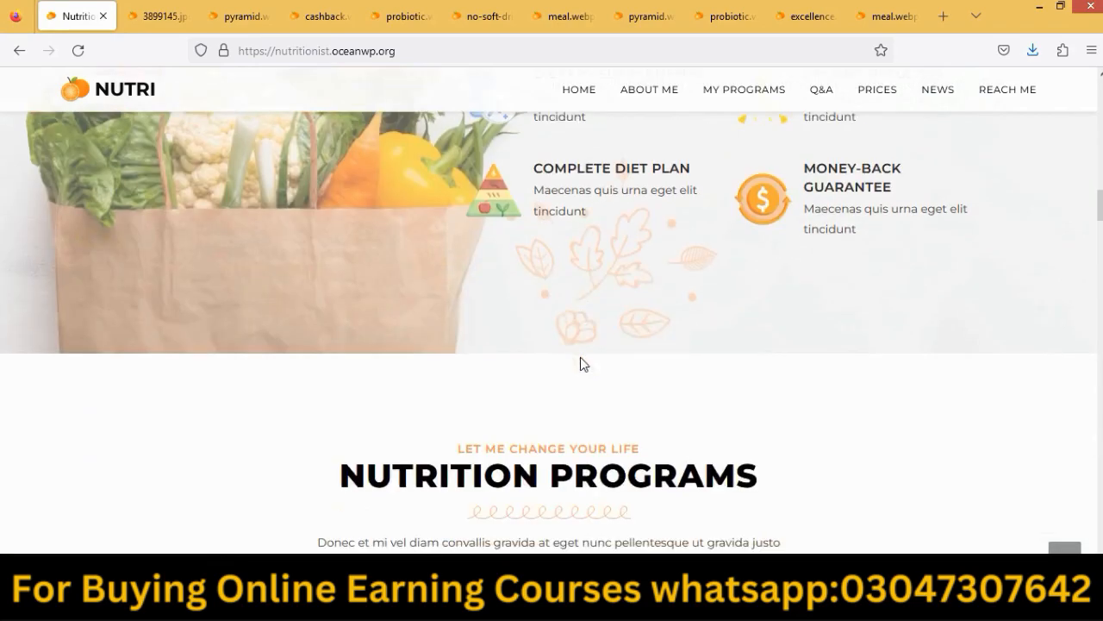
scroll(587, 352, "down", 4)
scroll(749, 330, "up", 8)
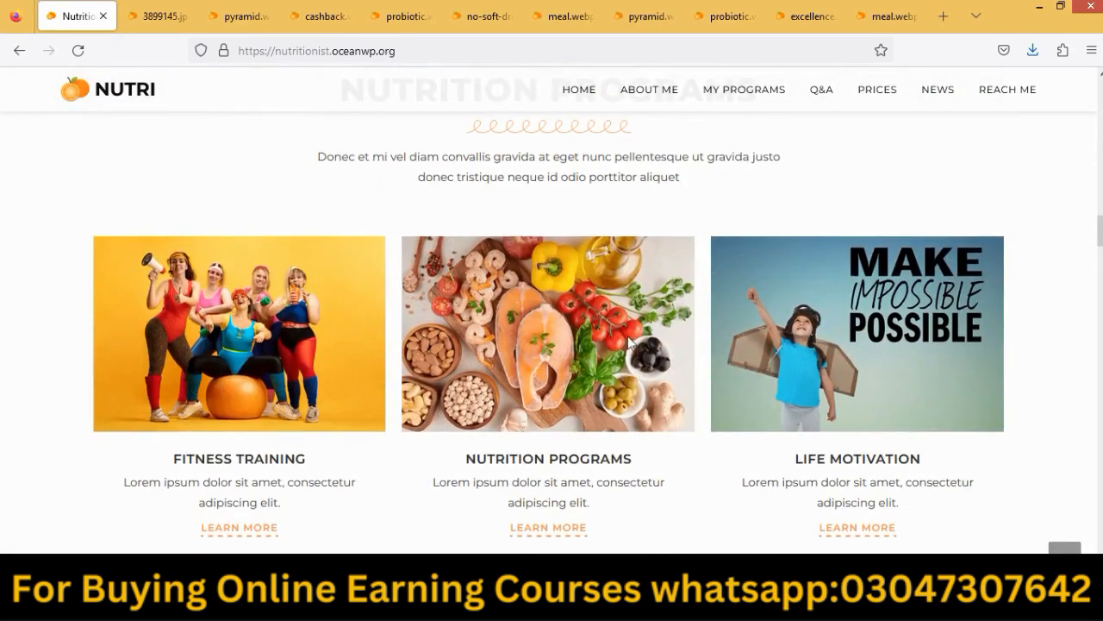
scroll(298, 349, "down", 4)
scroll(956, 278, "down", 3)
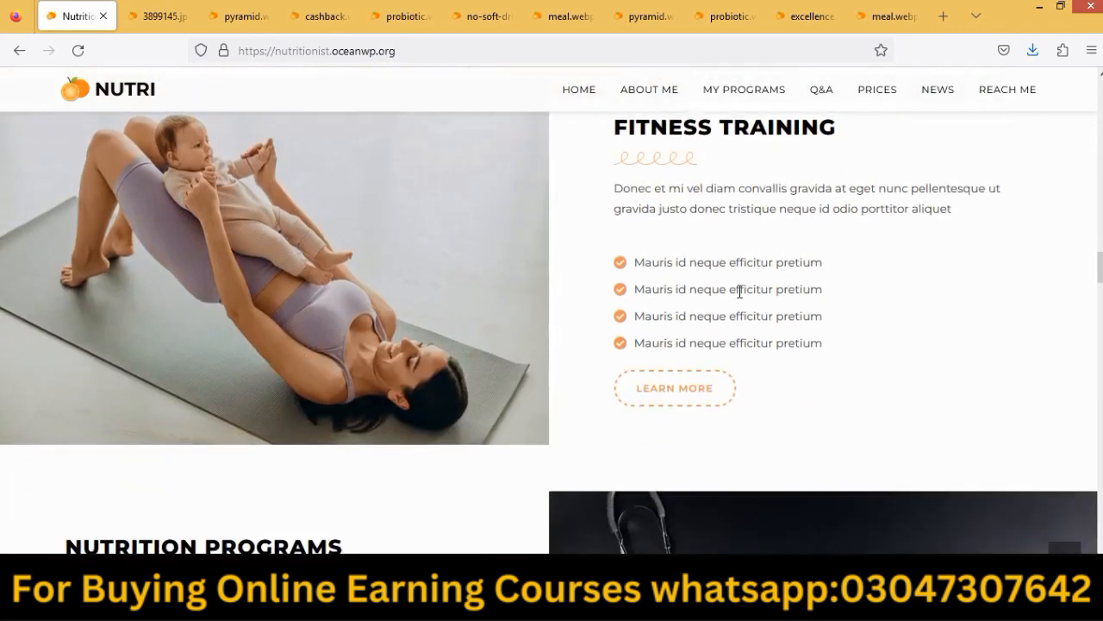
scroll(354, 393, "down", 6)
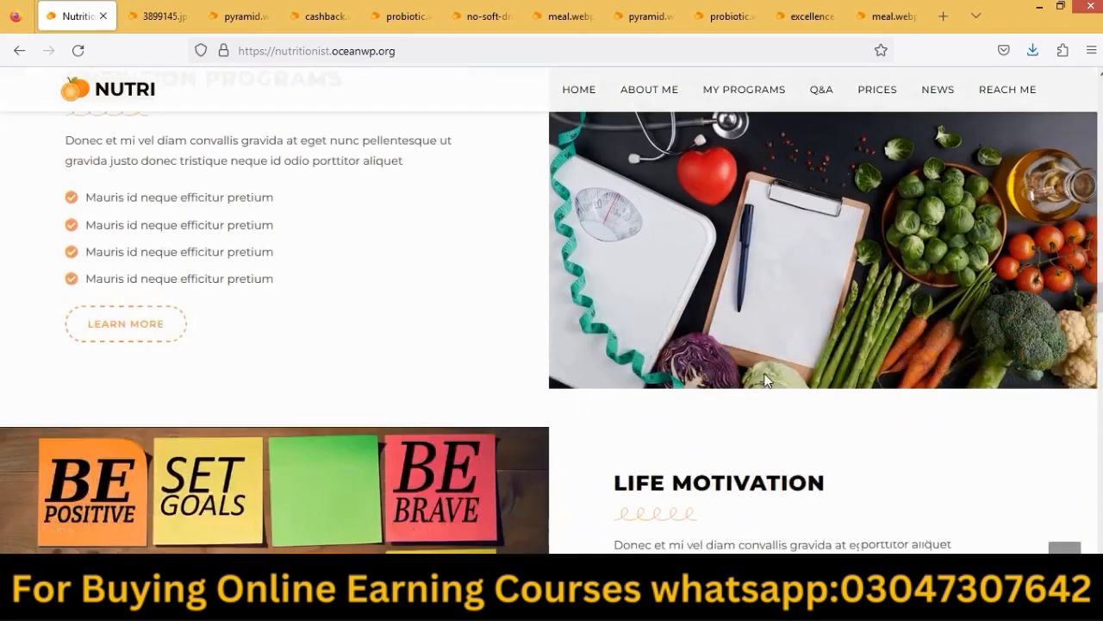
scroll(265, 513, "down", 18)
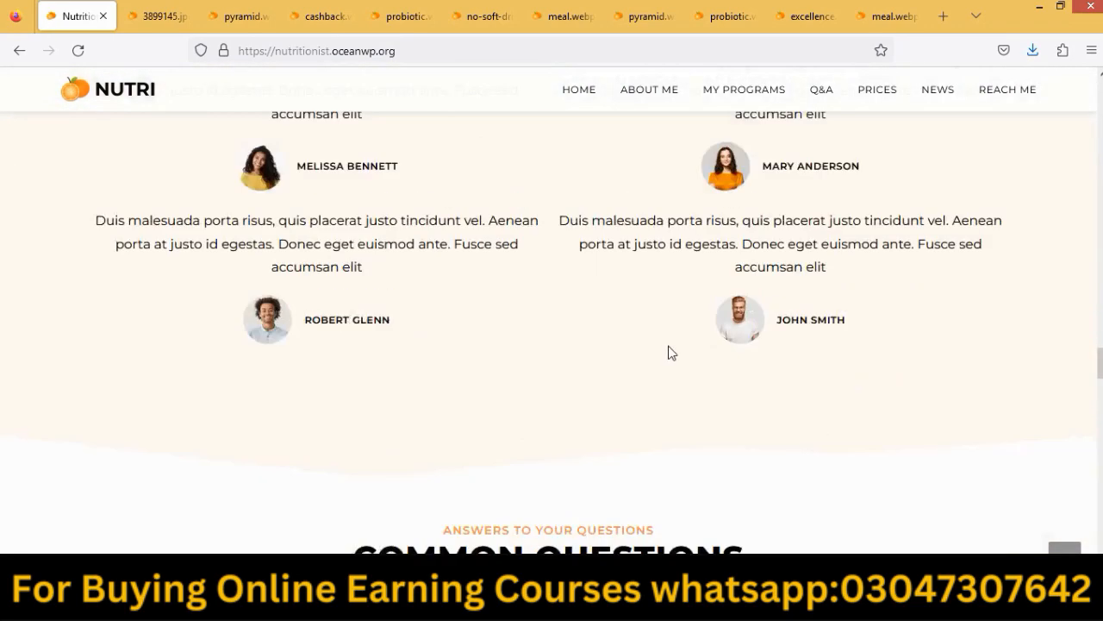
scroll(207, 394, "down", 3)
scroll(778, 453, "up", 4)
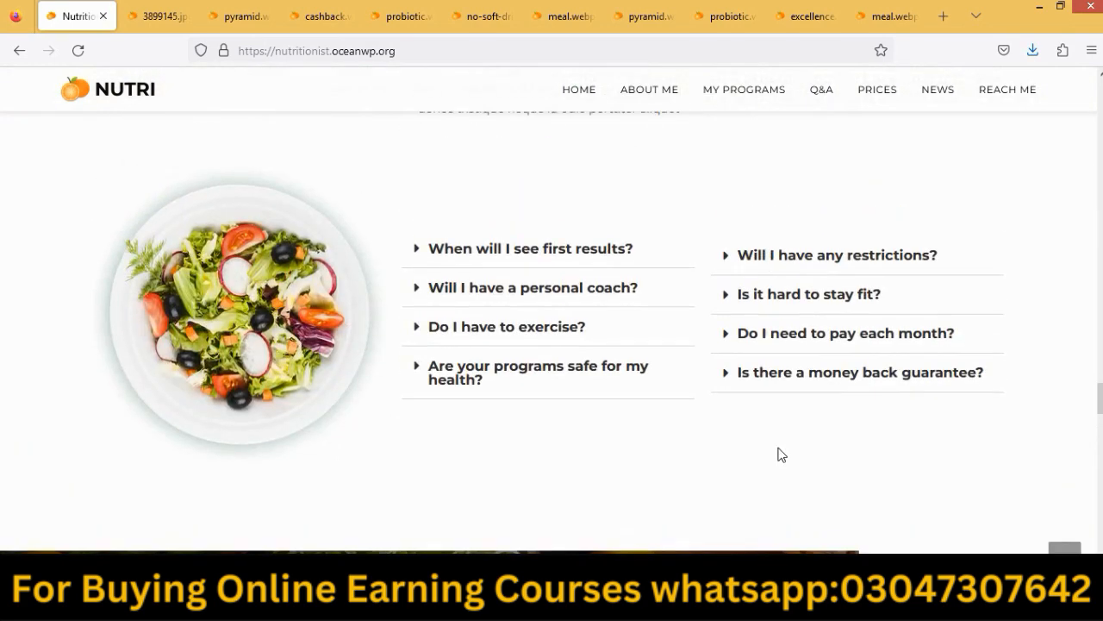
left_click_drag(109, 224, 357, 339)
scroll(537, 350, "down", 10)
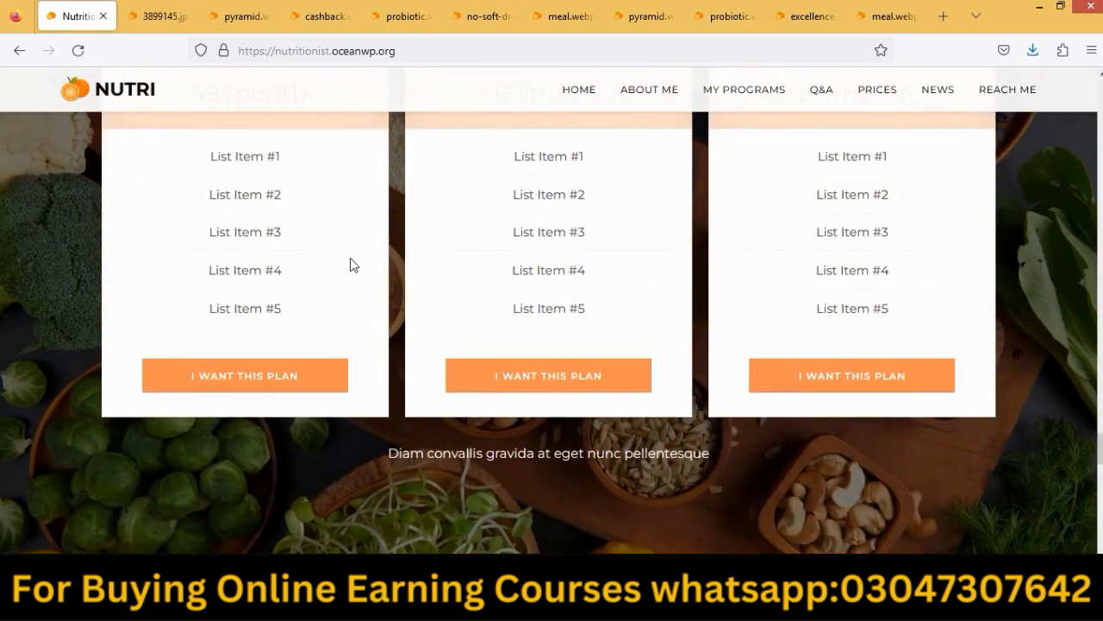
Examine the demo's Pricing Plans section, with its heading, background photo and three plan cards, and the Common Questions section above it.
scroll(788, 330, "down", 4)
scroll(788, 360, "up", 4)
scroll(466, 366, "up", 1)
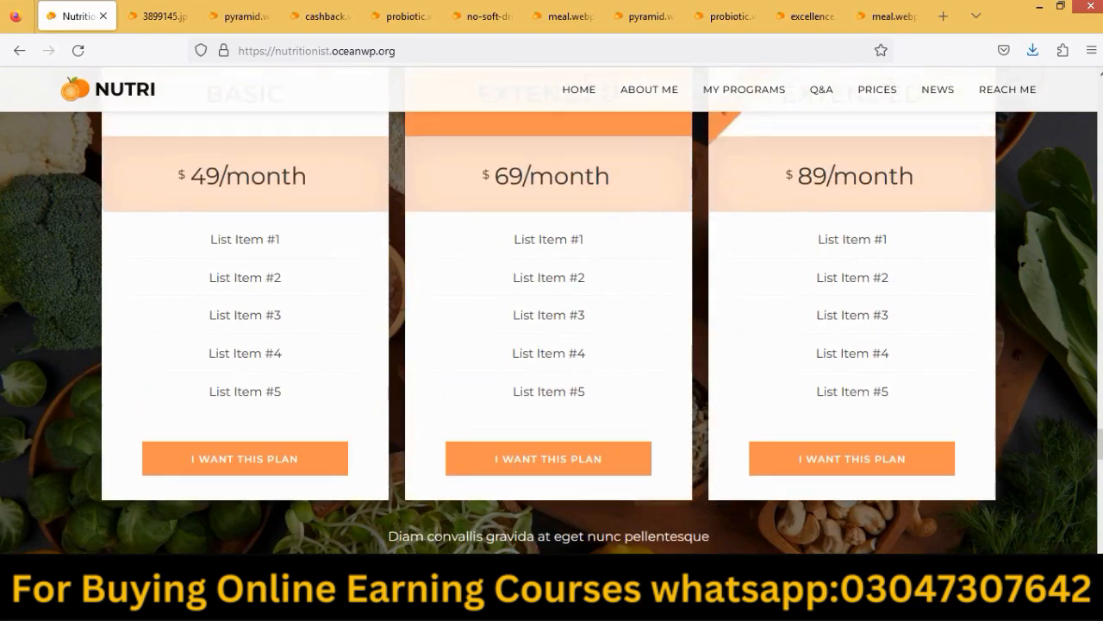
scroll(656, 401, "up", 5)
scroll(720, 379, "up", 5)
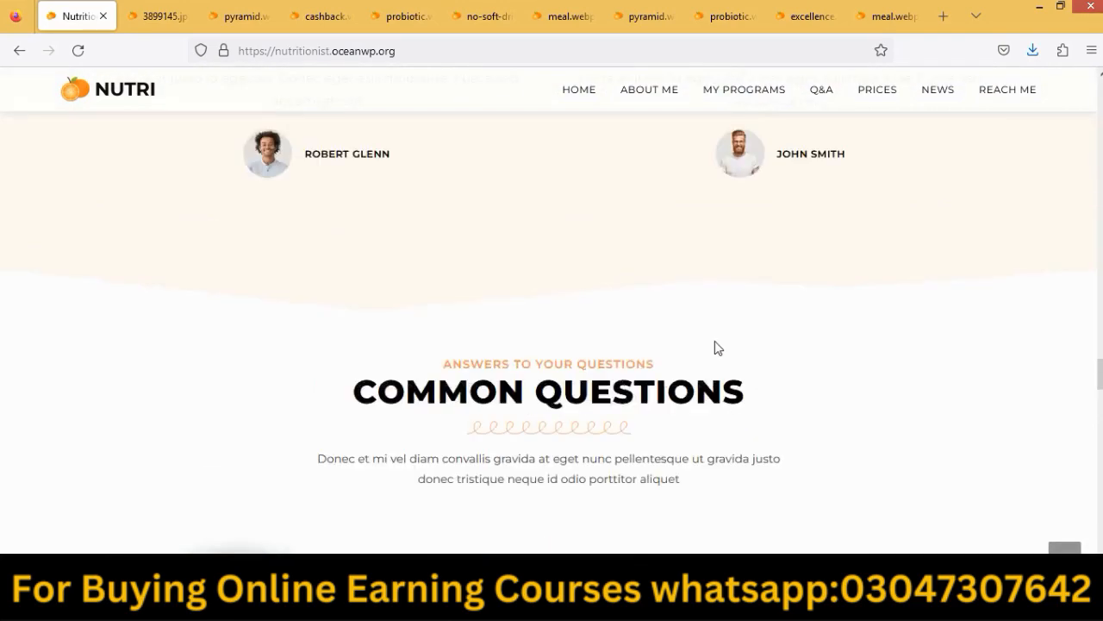
scroll(458, 529, "down", 4)
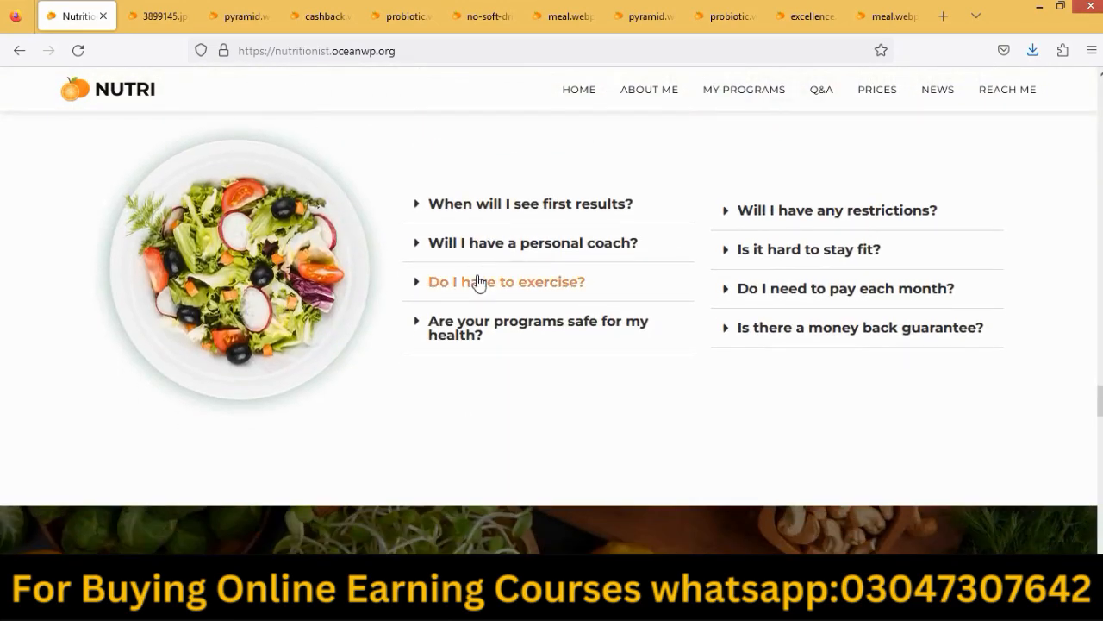
scroll(475, 283, "down", 10)
scroll(578, 396, "down", 15)
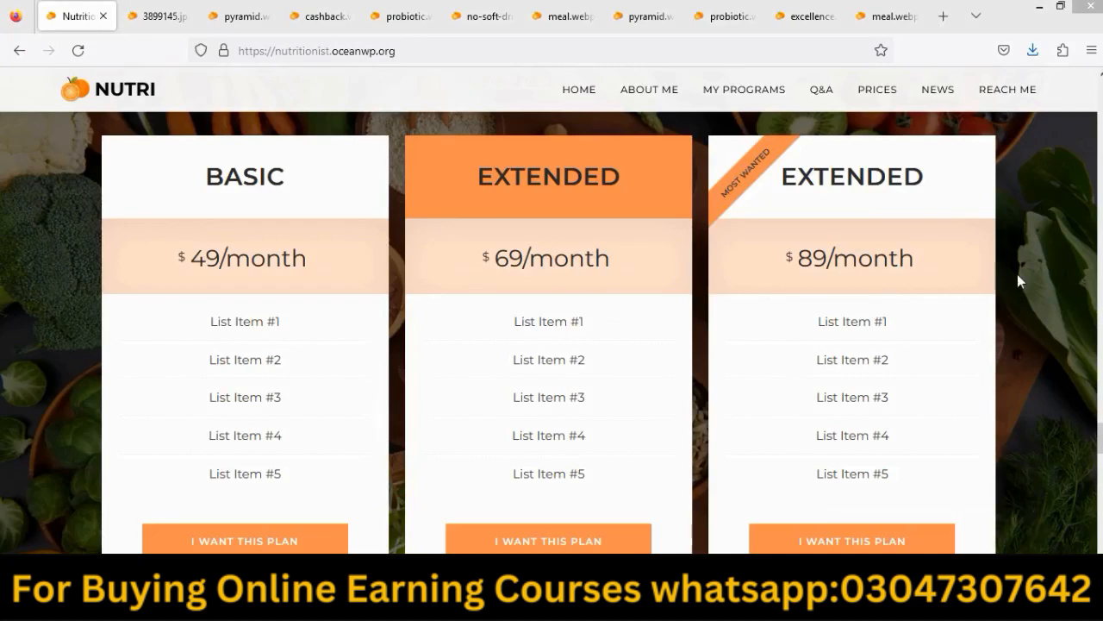
scroll(1084, 380, "up", 10)
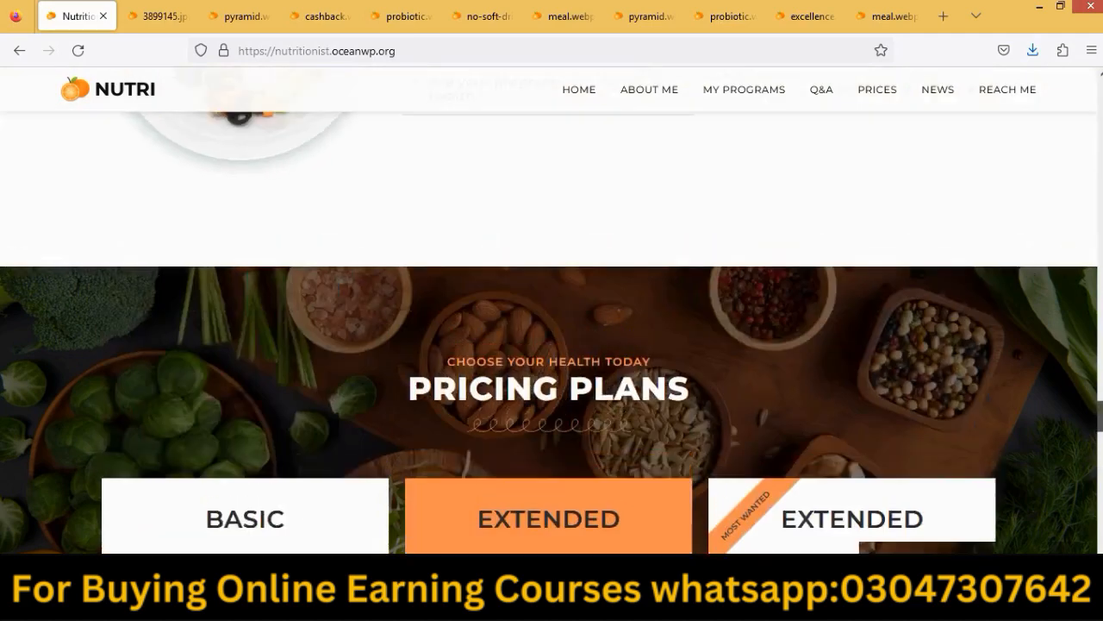
scroll(494, 445, "down", 5)
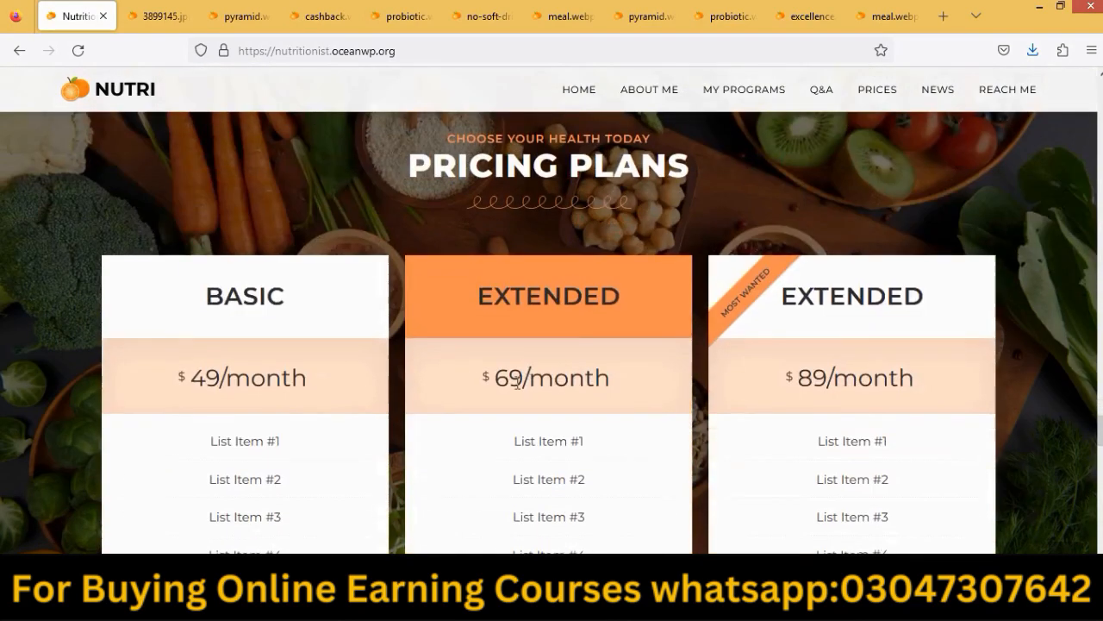
scroll(456, 332, "down", 3)
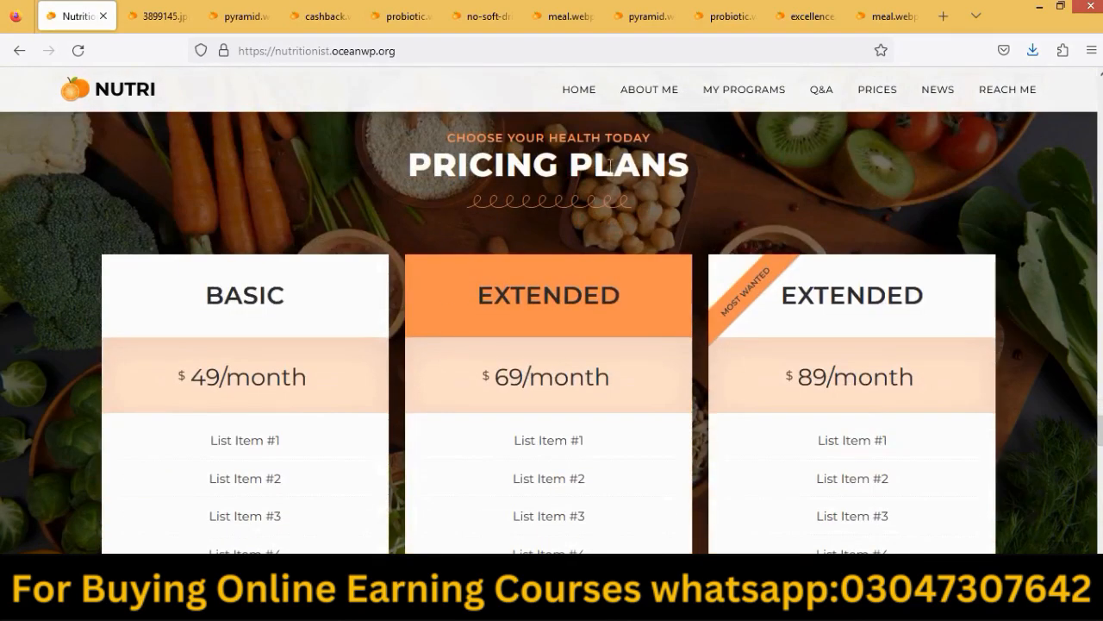
scroll(456, 296, "down", 4)
scroll(721, 413, "up", 6)
scroll(586, 448, "down", 2)
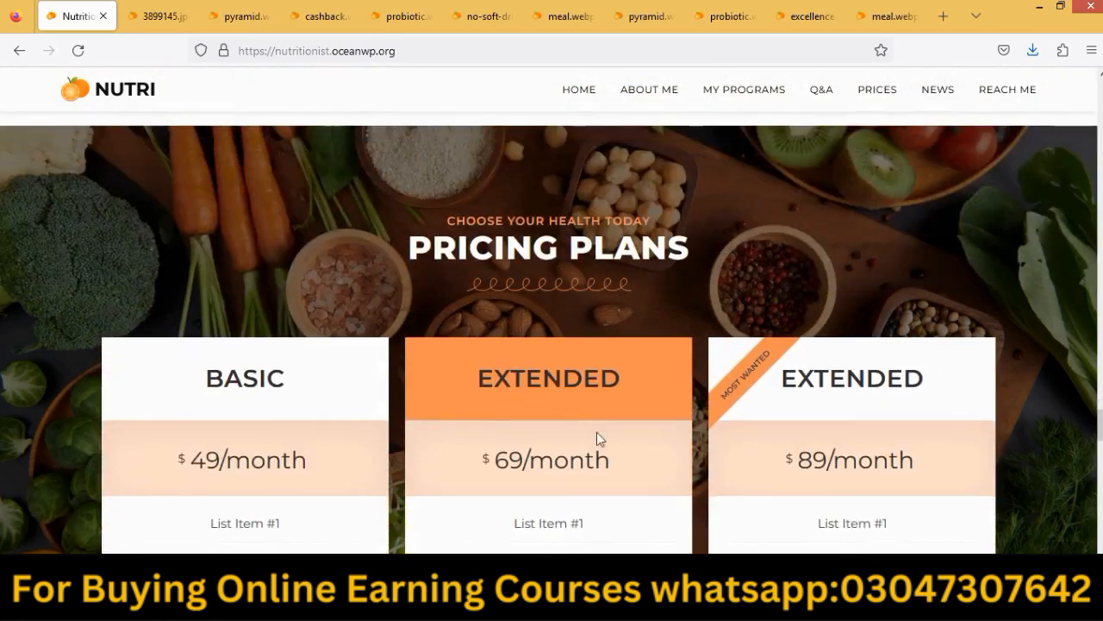
Switch back to the Elementor editor and add a one-column section below the Guaranteed Results section, checking the demo's Pricing Plans layout.
left_click(569, 439)
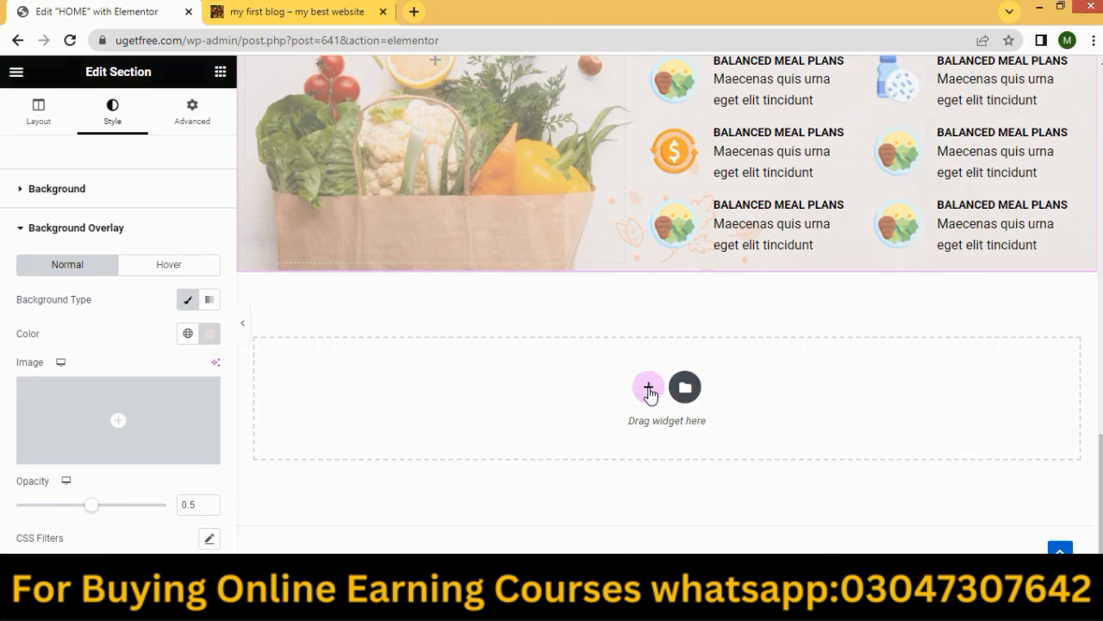
left_click(648, 388)
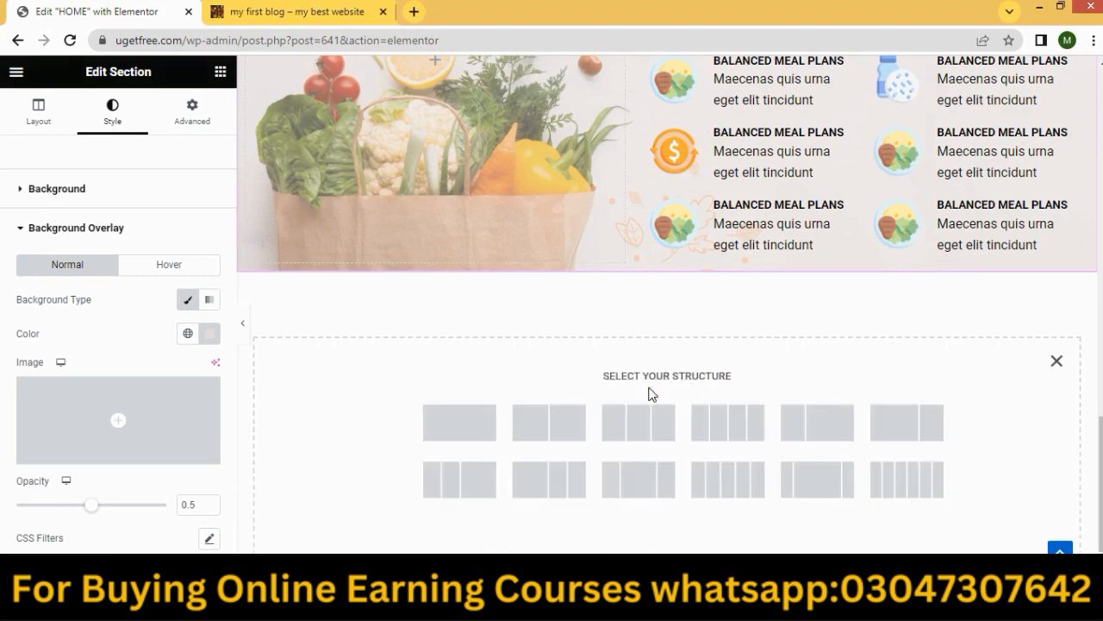
left_click(470, 423)
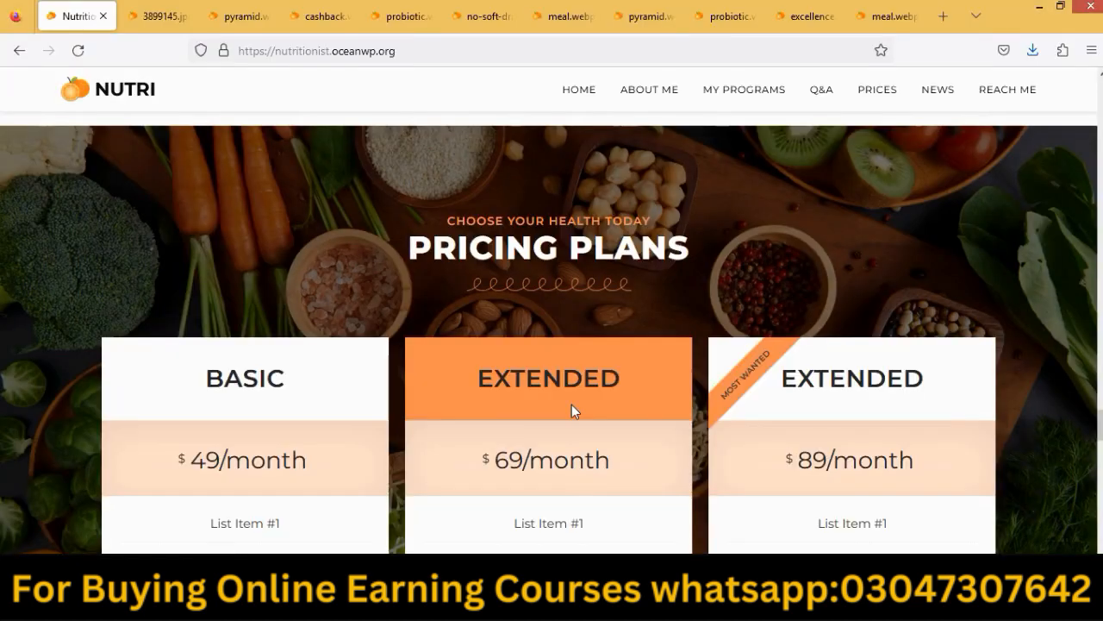
scroll(844, 268, "down", 2)
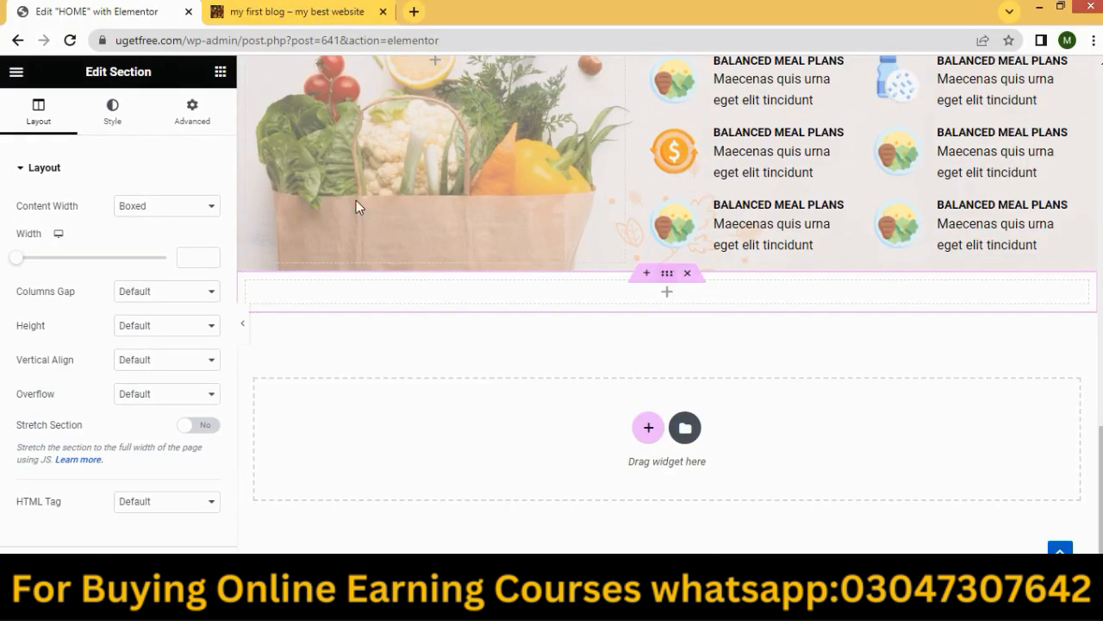
Set the new section's classic background image to cropped-different-vegetables-seeds-fruits-table-healthy-diet-flat-lay-top-view-1.jpg from the Media Library.
left_click(122, 127)
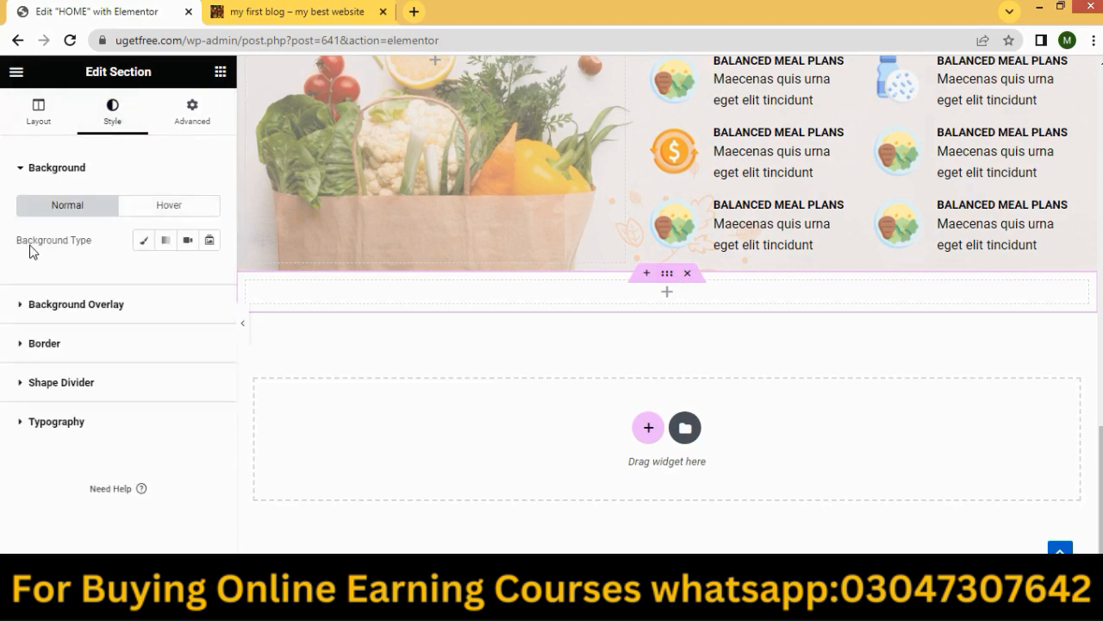
left_click(145, 249)
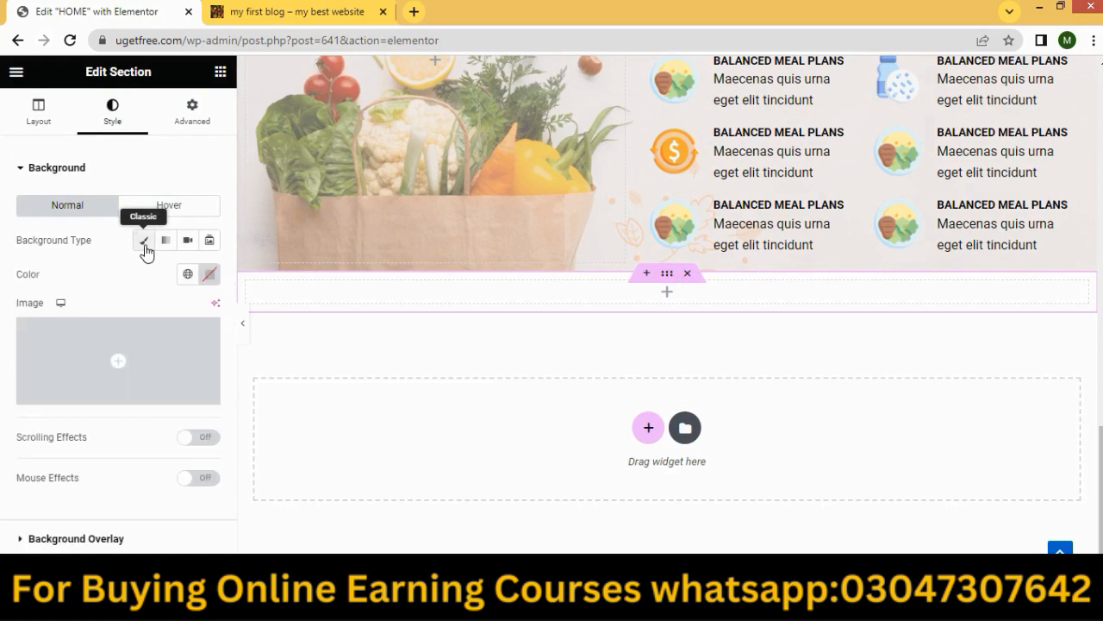
left_click(124, 398)
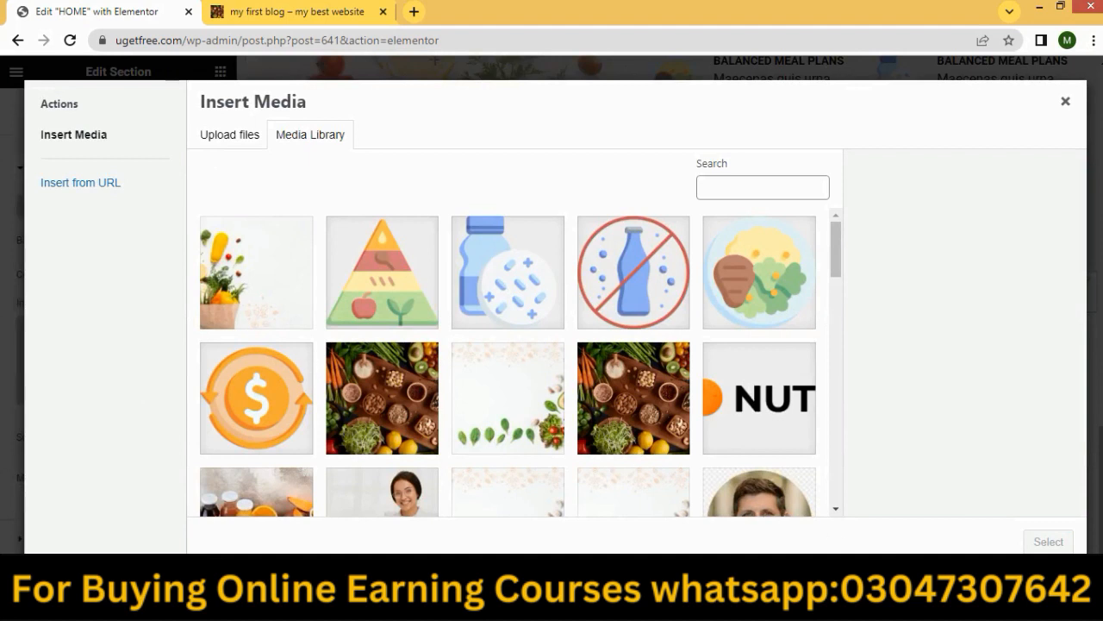
scroll(500, 362, "down", 1)
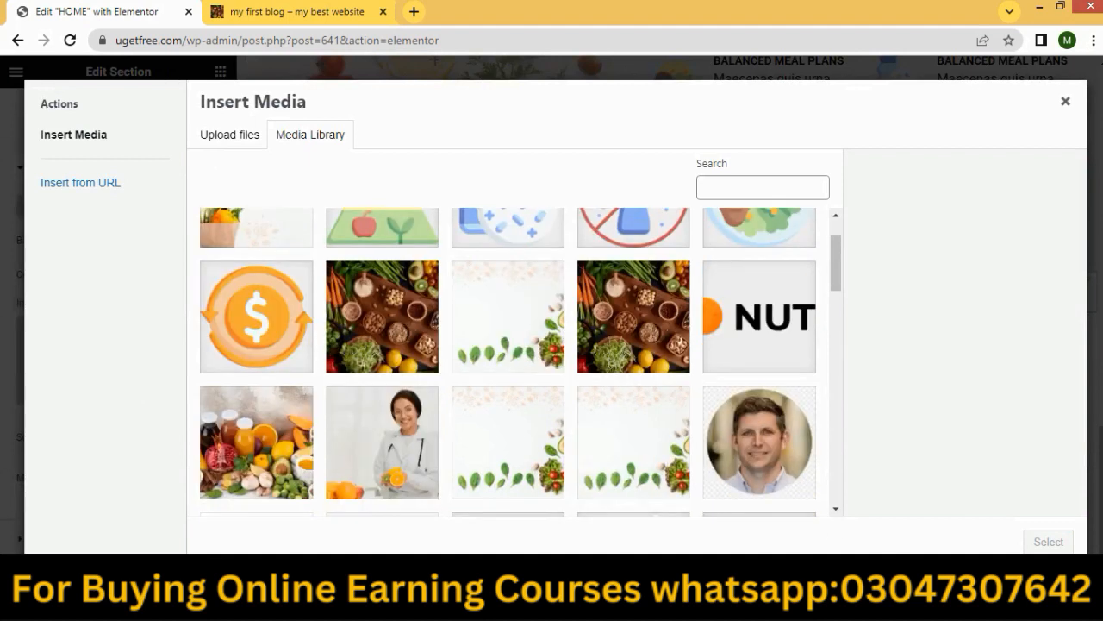
left_click(365, 321)
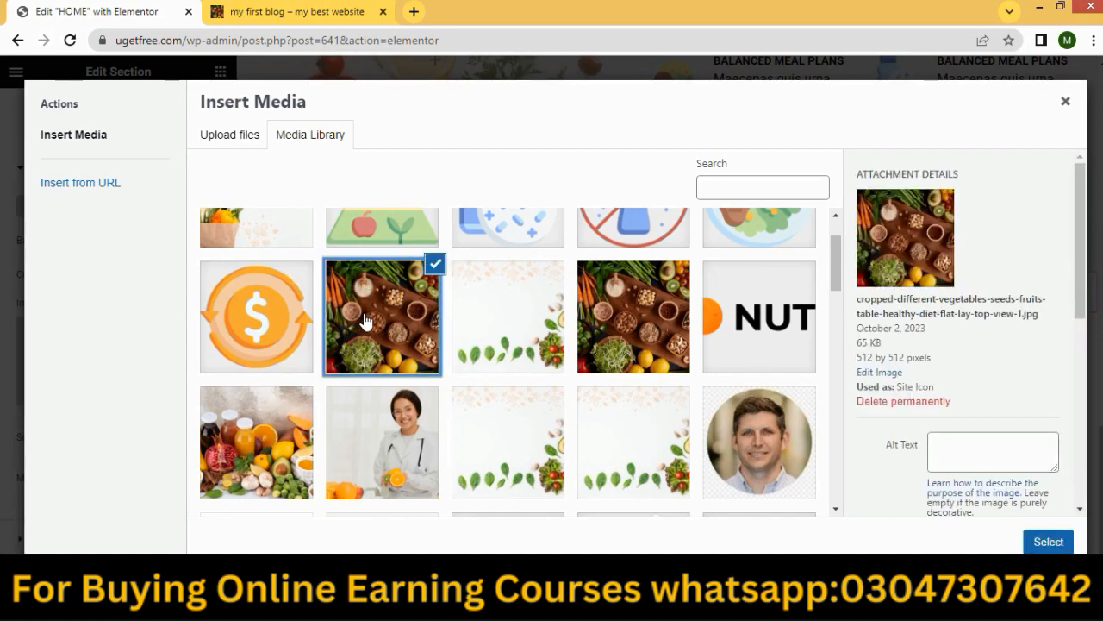
left_click(1055, 541)
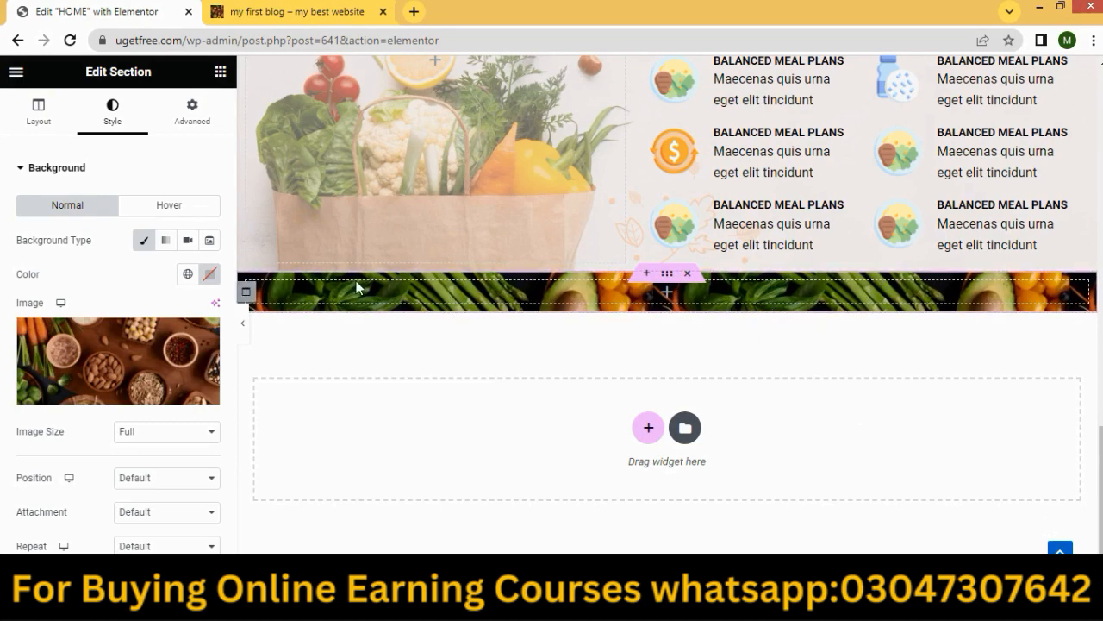
scroll(138, 369, "down", 1)
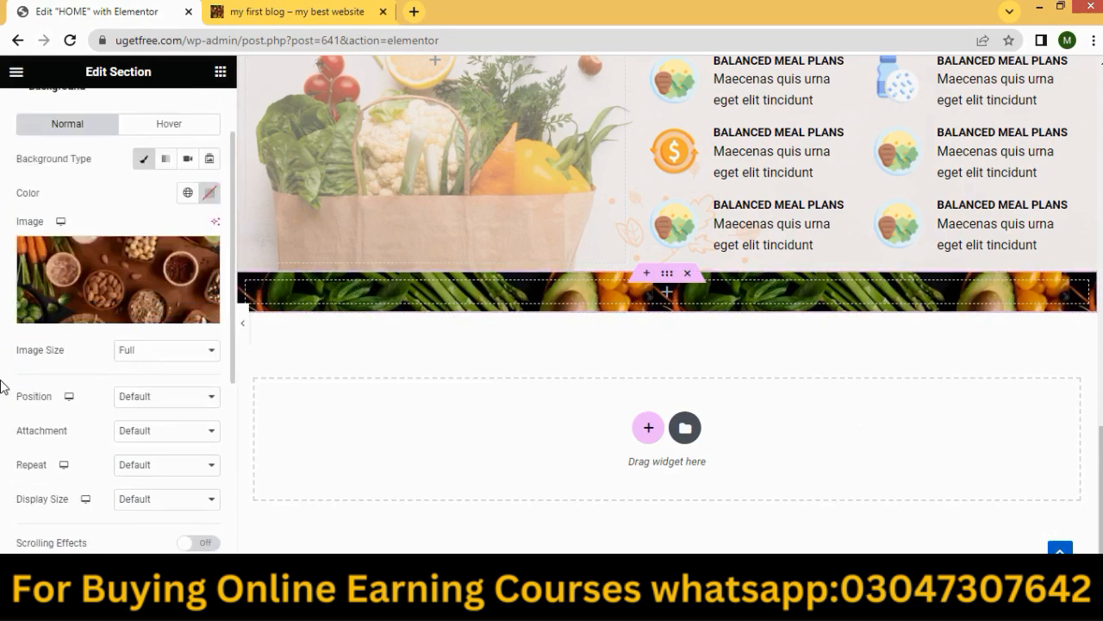
Set the section's background image to Center Center position, Fixed attachment, No-repeat and Cover display size.
left_click(142, 398)
left_click(142, 426)
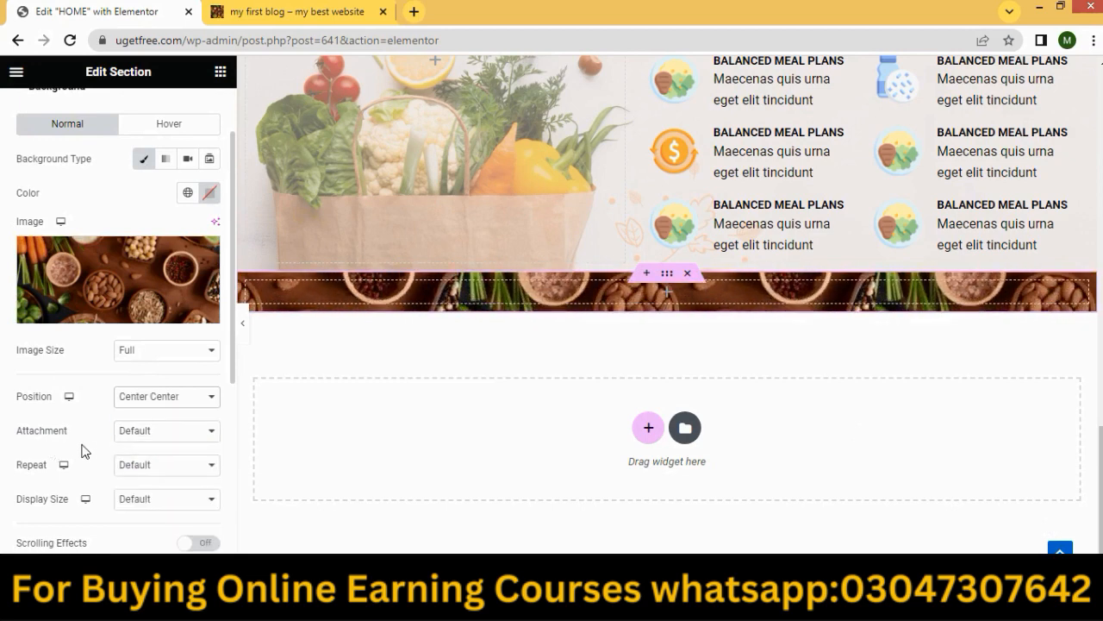
left_click(155, 434)
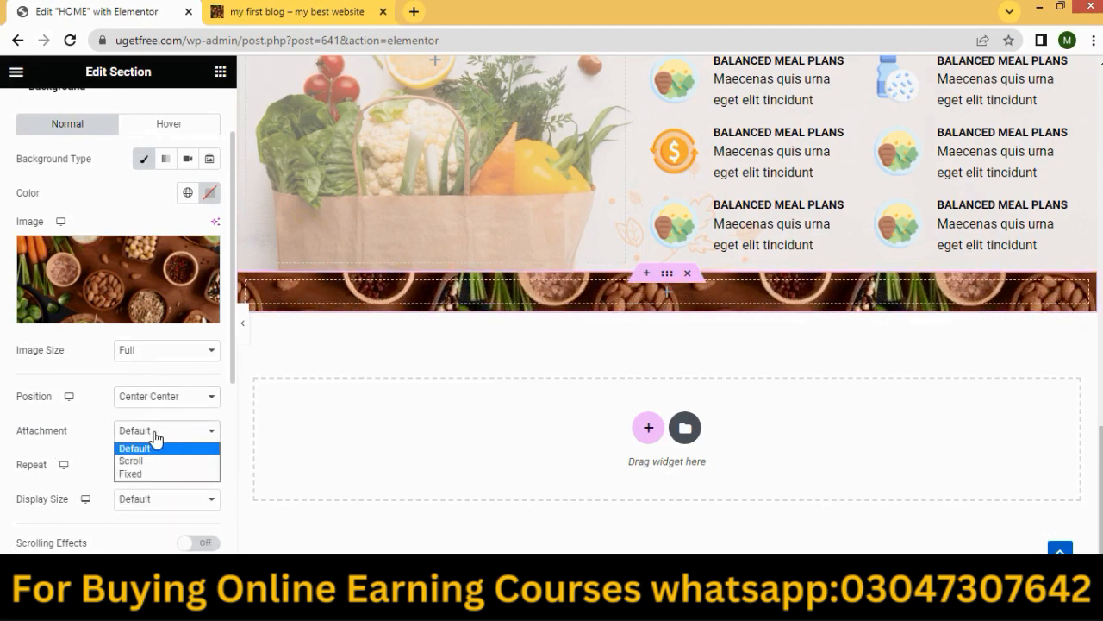
left_click(133, 484)
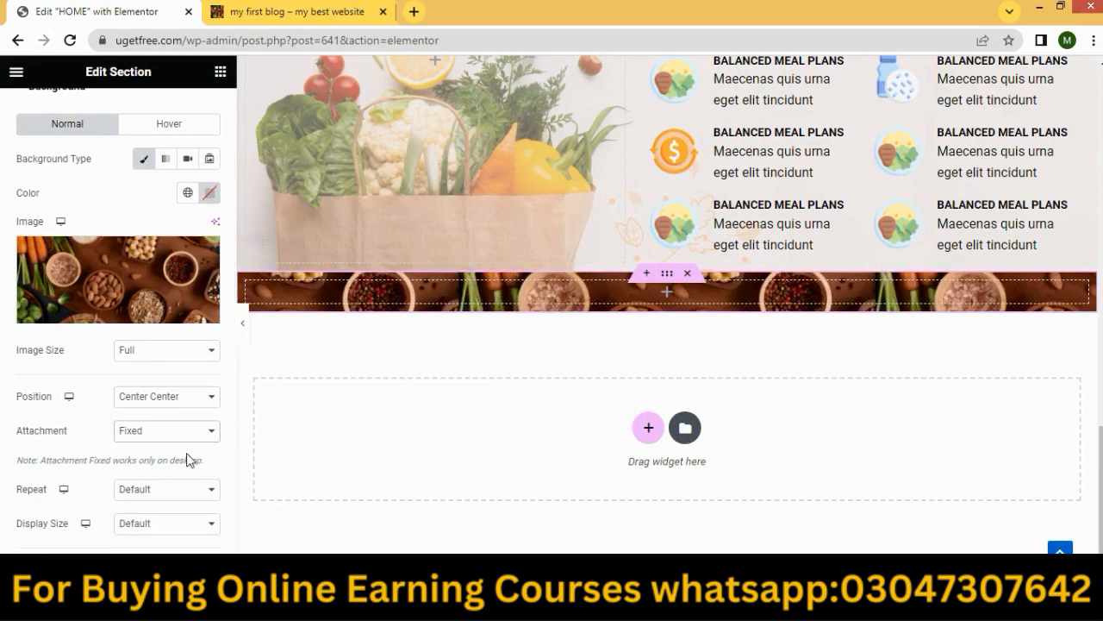
scroll(90, 454, "down", 1)
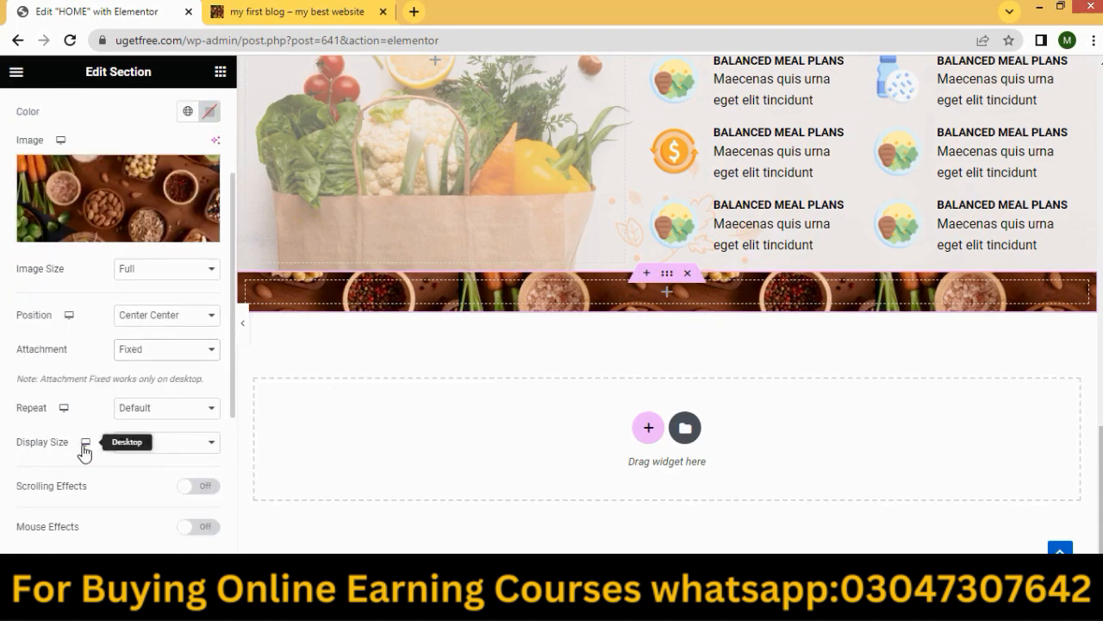
left_click(159, 449)
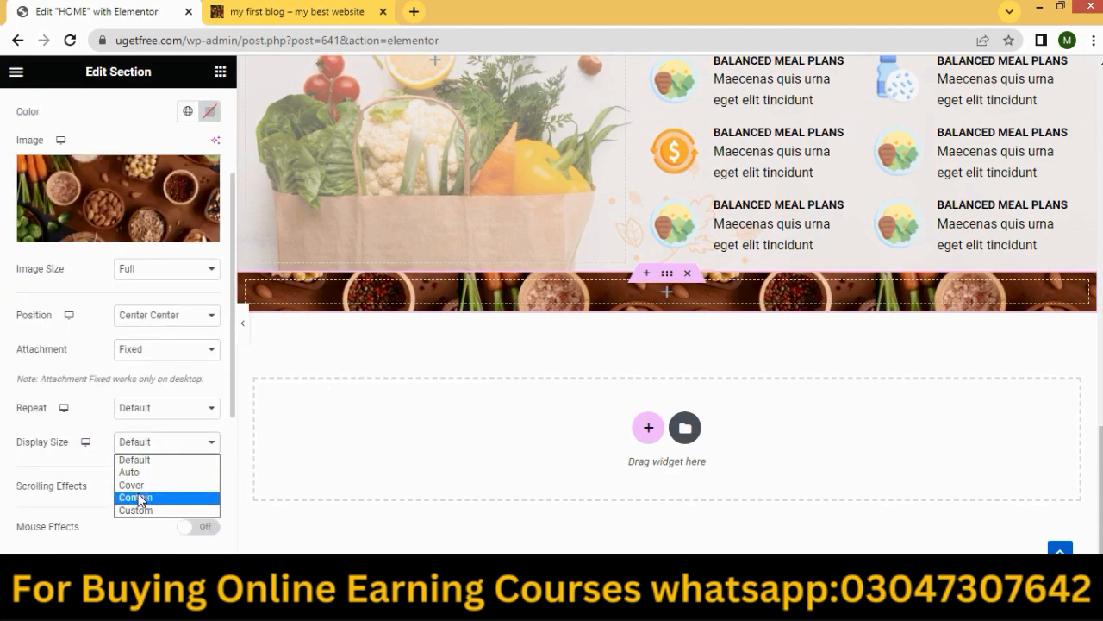
left_click(141, 484)
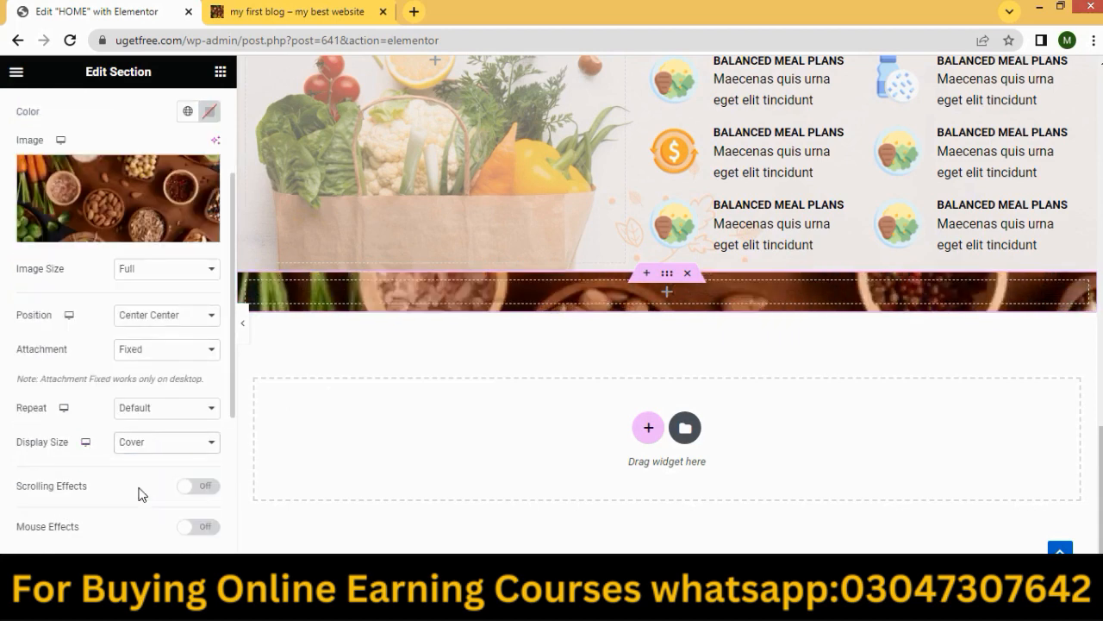
left_click(152, 410)
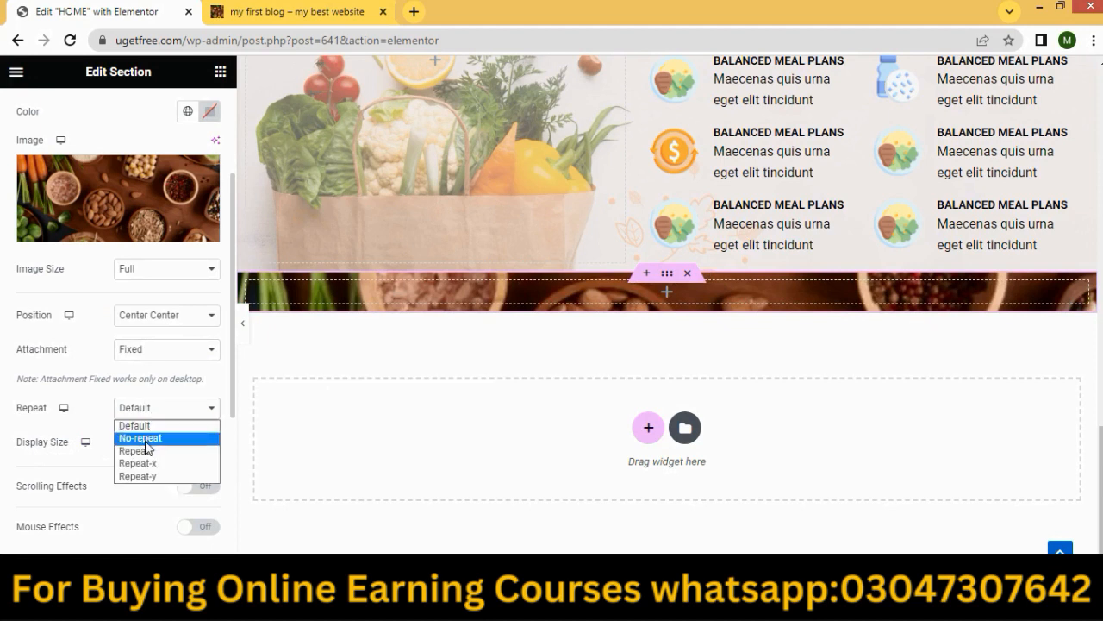
left_click(143, 439)
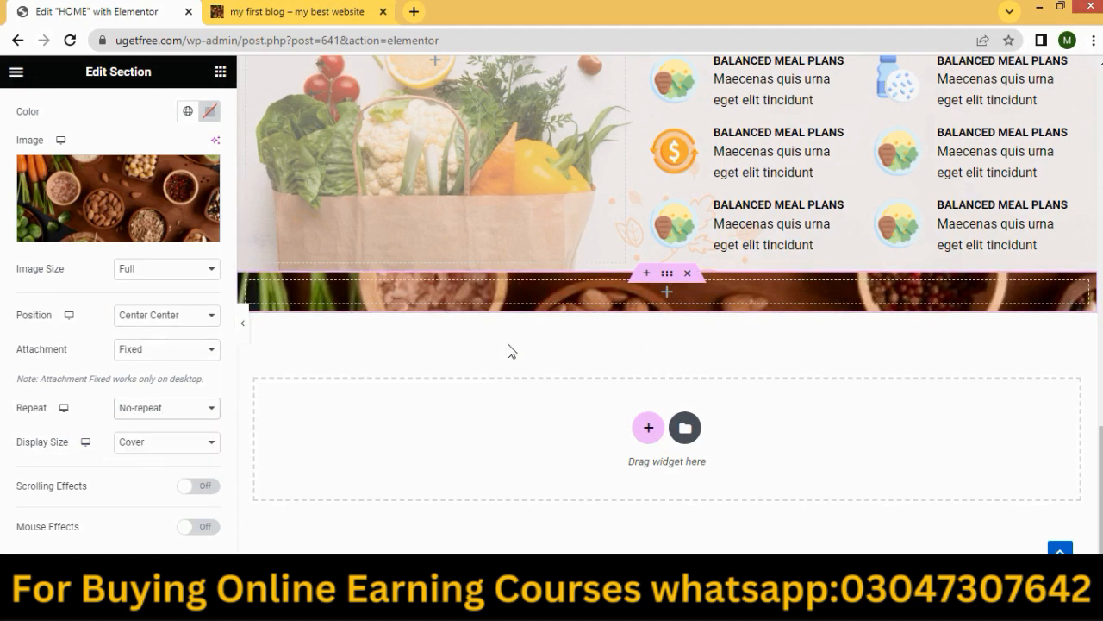
Try a Price Table widget placed directly in the vegetable-background section, and delete it after checking its layout.
left_click(221, 75)
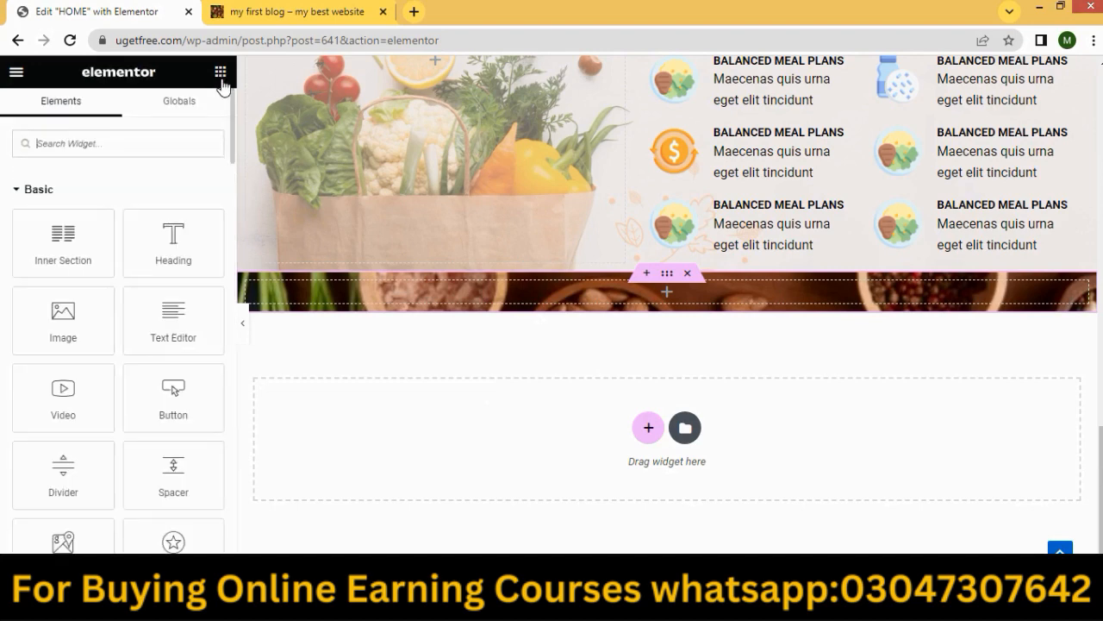
left_click(64, 145)
type("pric")
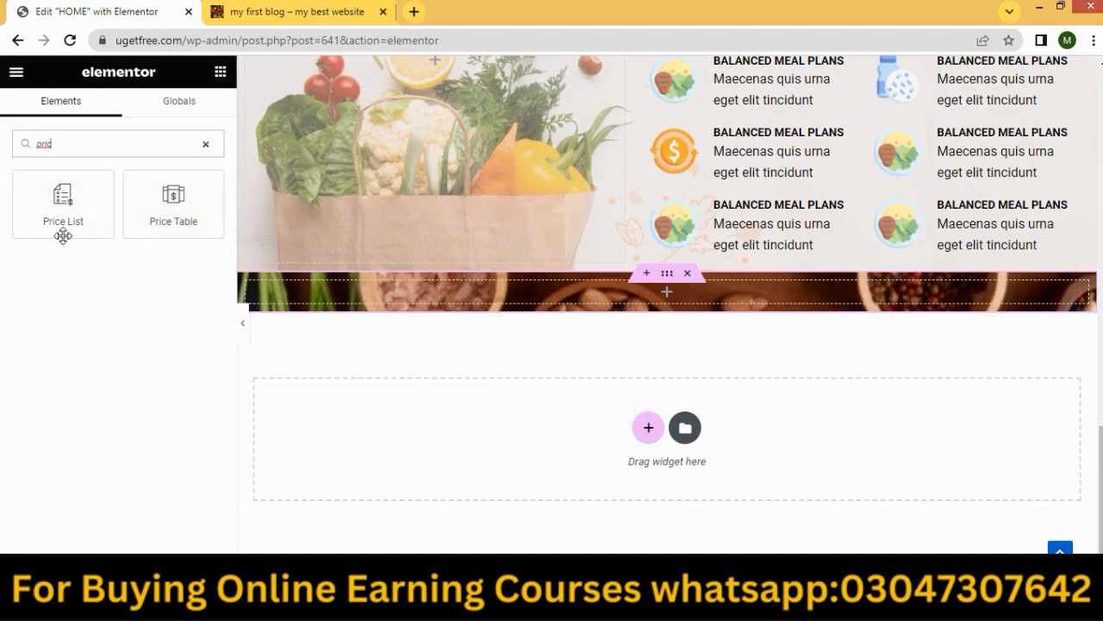
left_click_drag(173, 194, 491, 284)
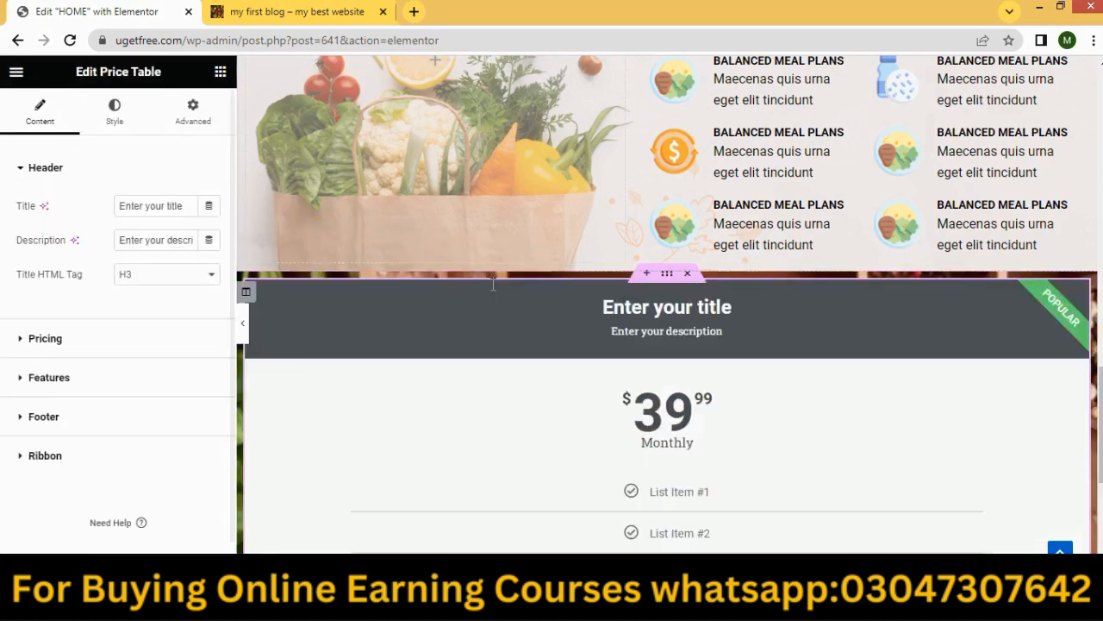
scroll(729, 394, "down", 5)
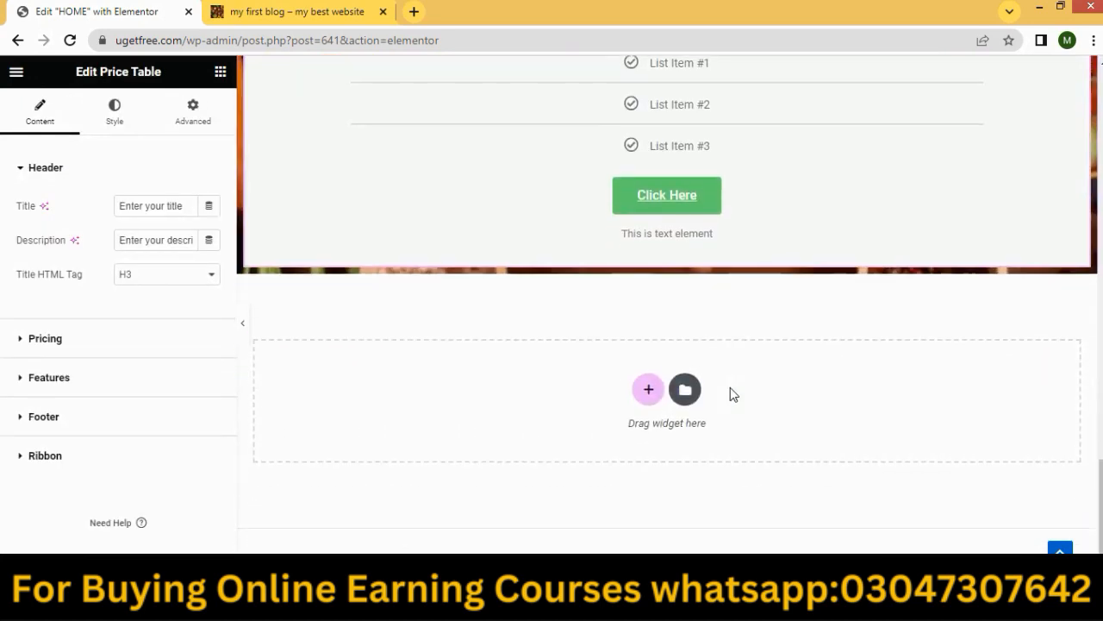
scroll(729, 394, "up", 4)
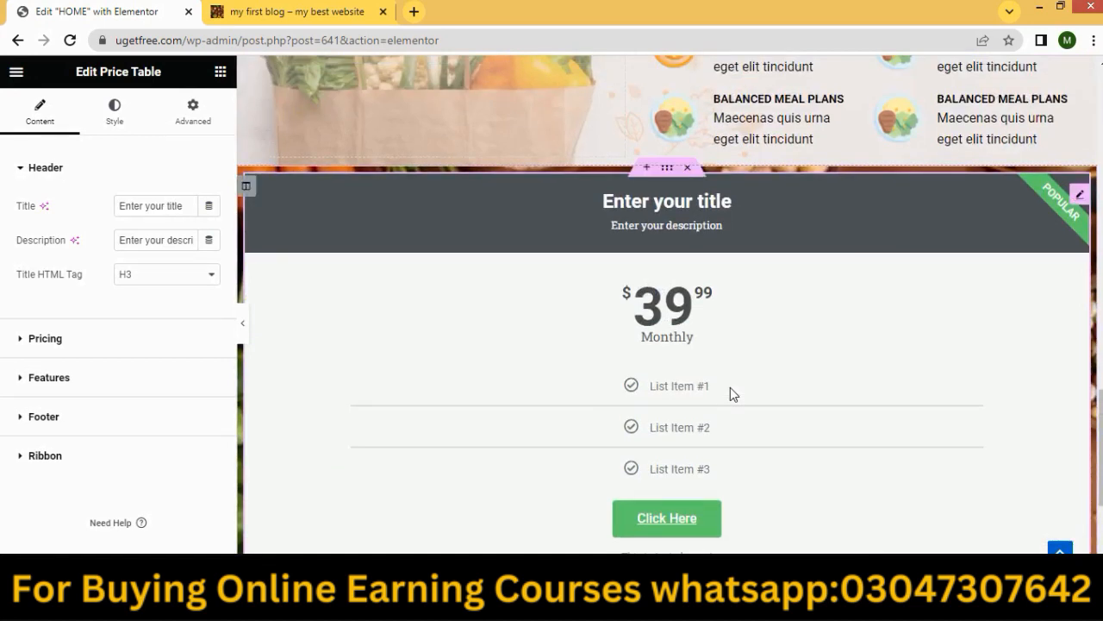
right_click(431, 216)
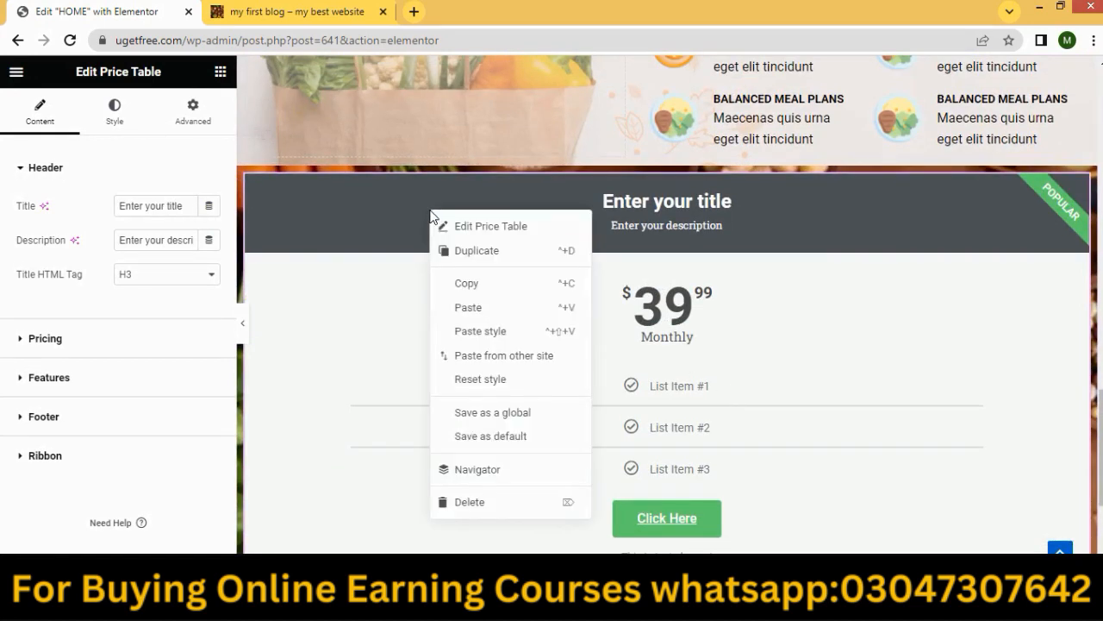
left_click(463, 502)
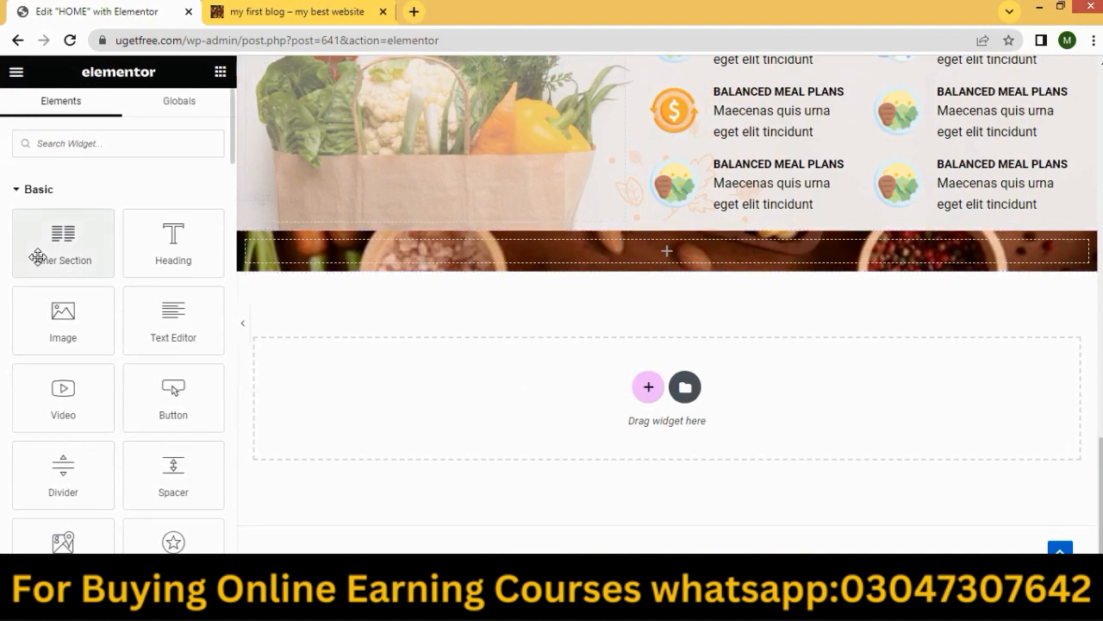
Add an Inner Section to the vegetable-background section and place a Price Table widget in its first column.
left_click_drag(49, 247, 655, 268)
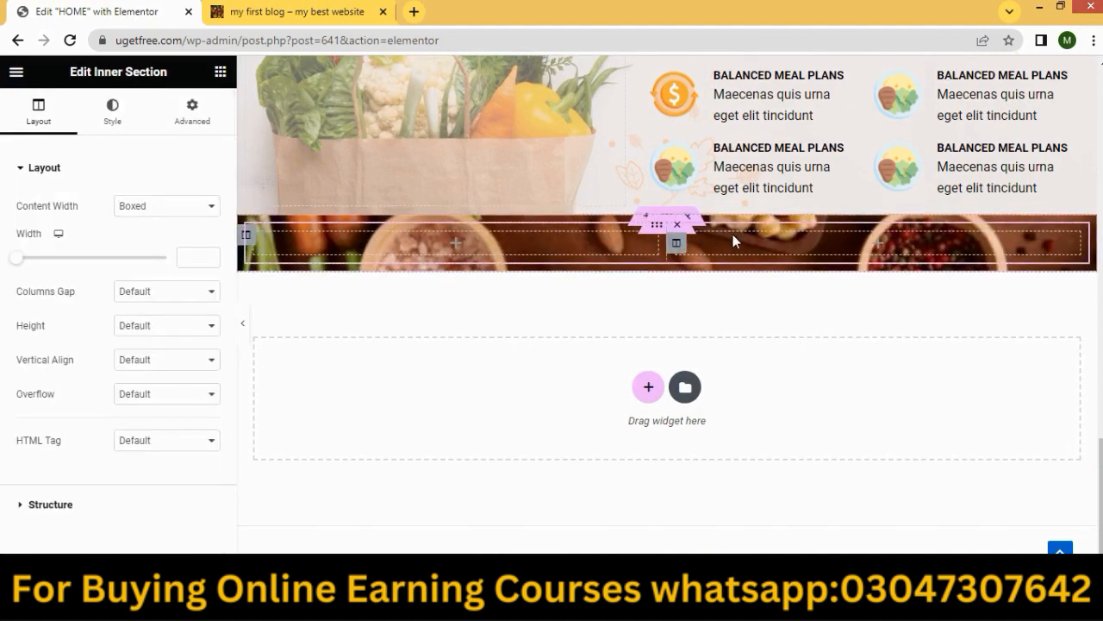
left_click(221, 71)
left_click(70, 143)
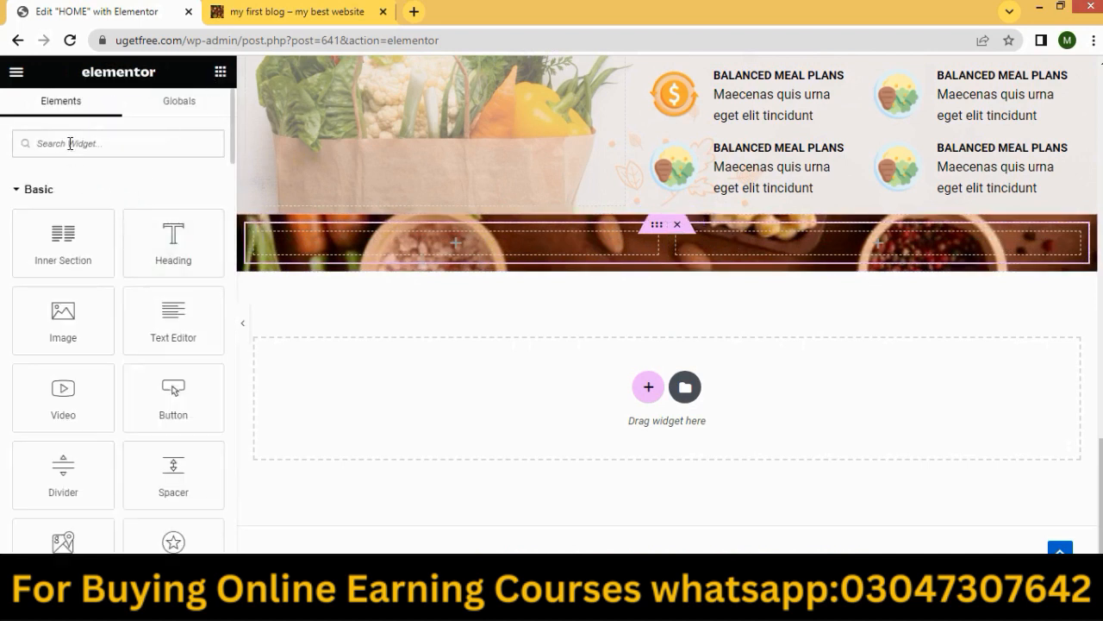
type("price")
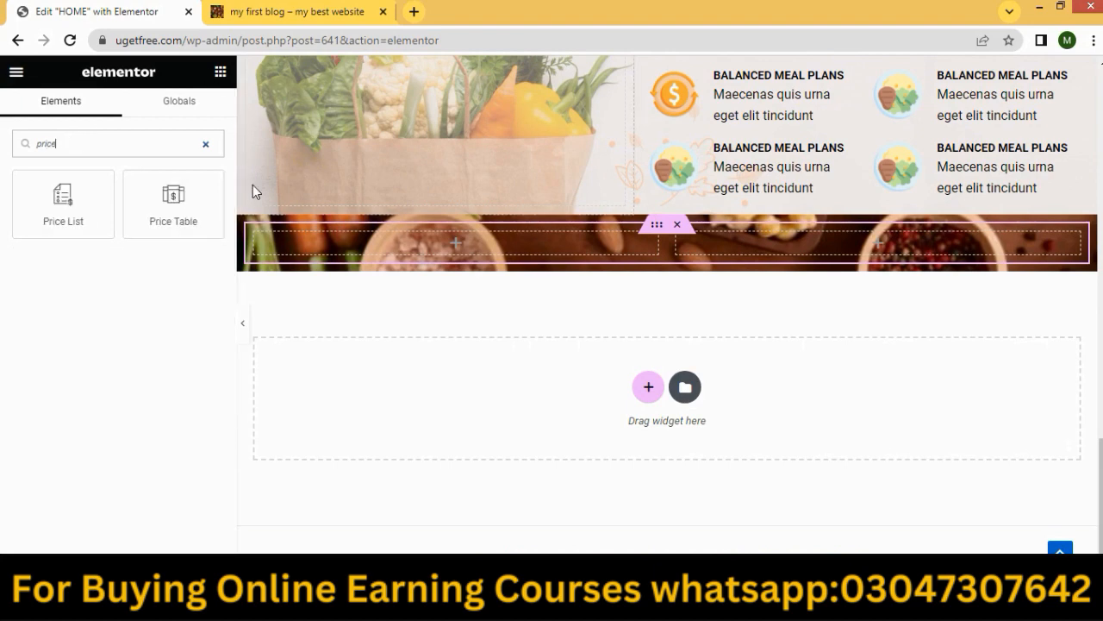
left_click_drag(172, 210, 399, 256)
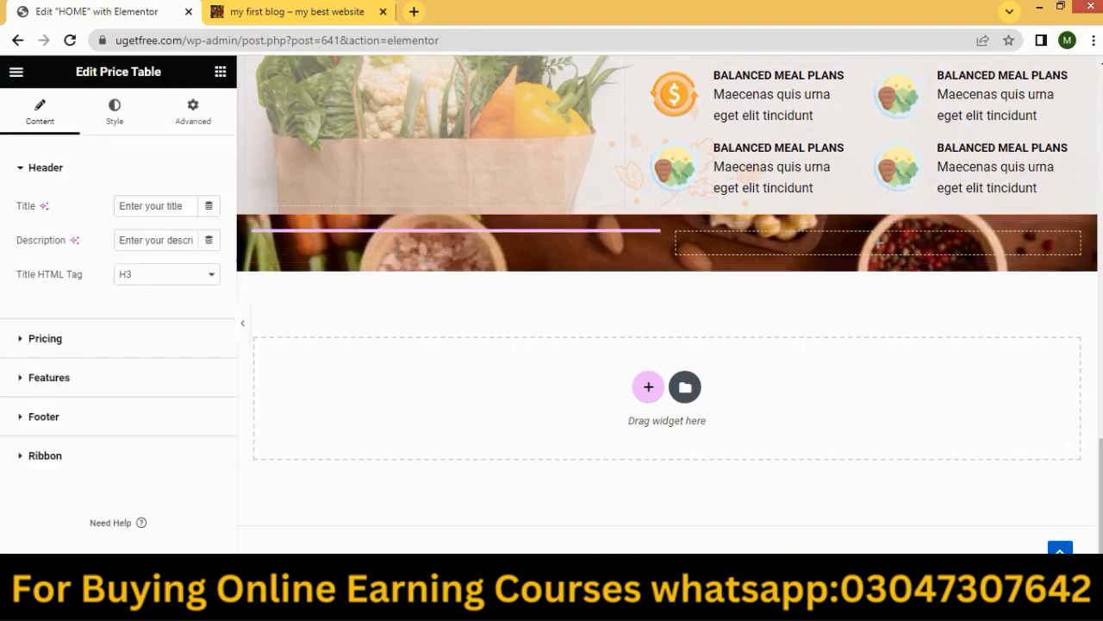
scroll(467, 325, "up", 3)
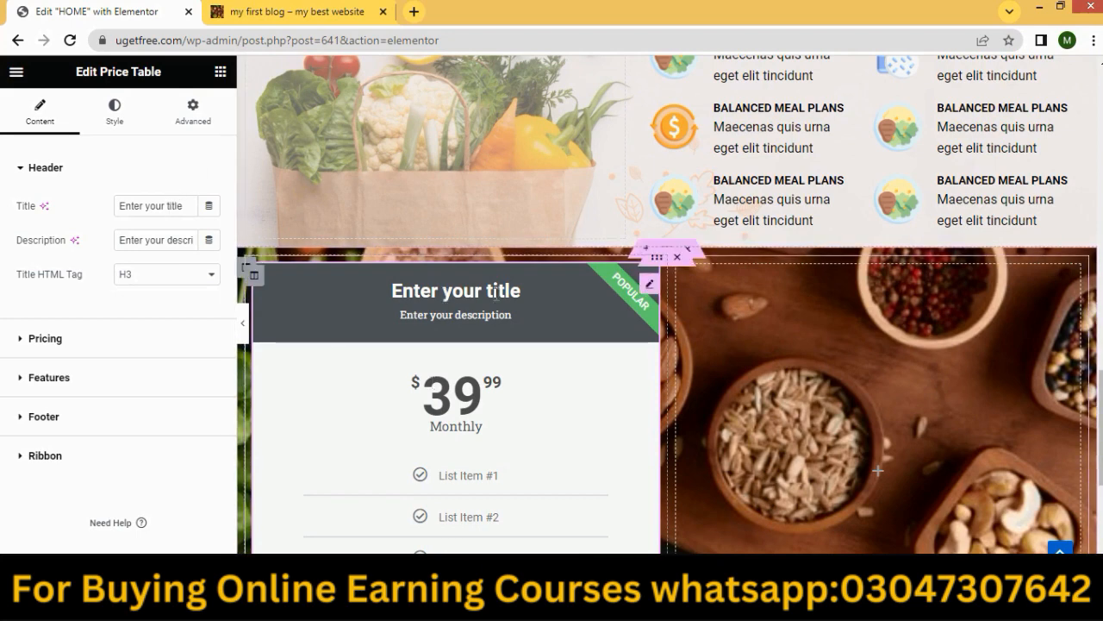
Title the price table Basic, as on the demo's first plan card, and clear its description.
left_click_drag(190, 205, 170, 205)
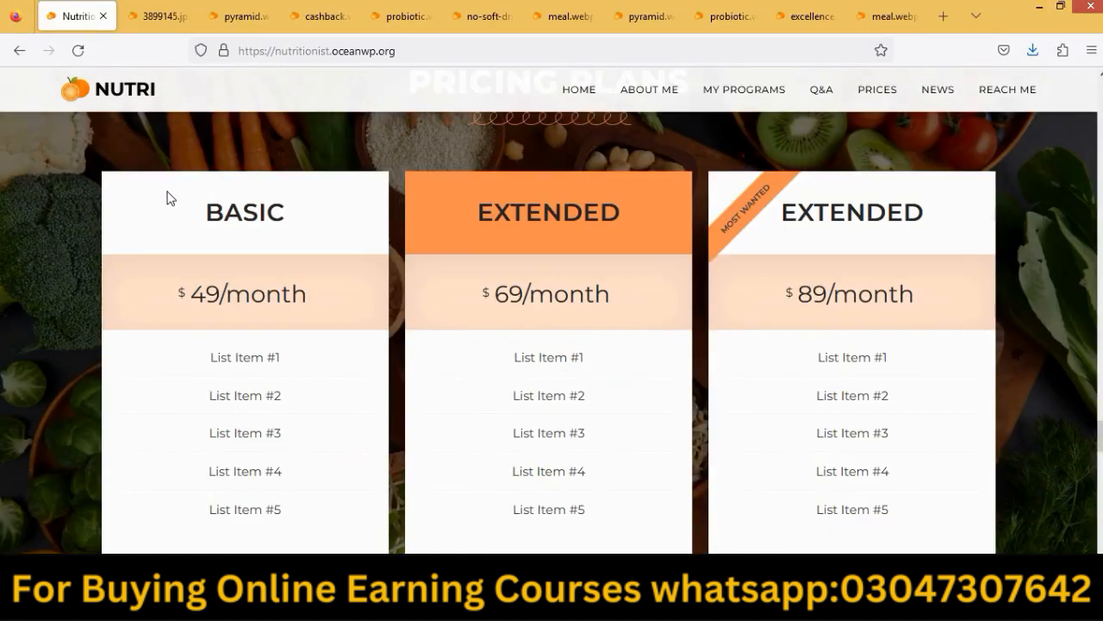
left_click_drag(208, 214, 307, 214)
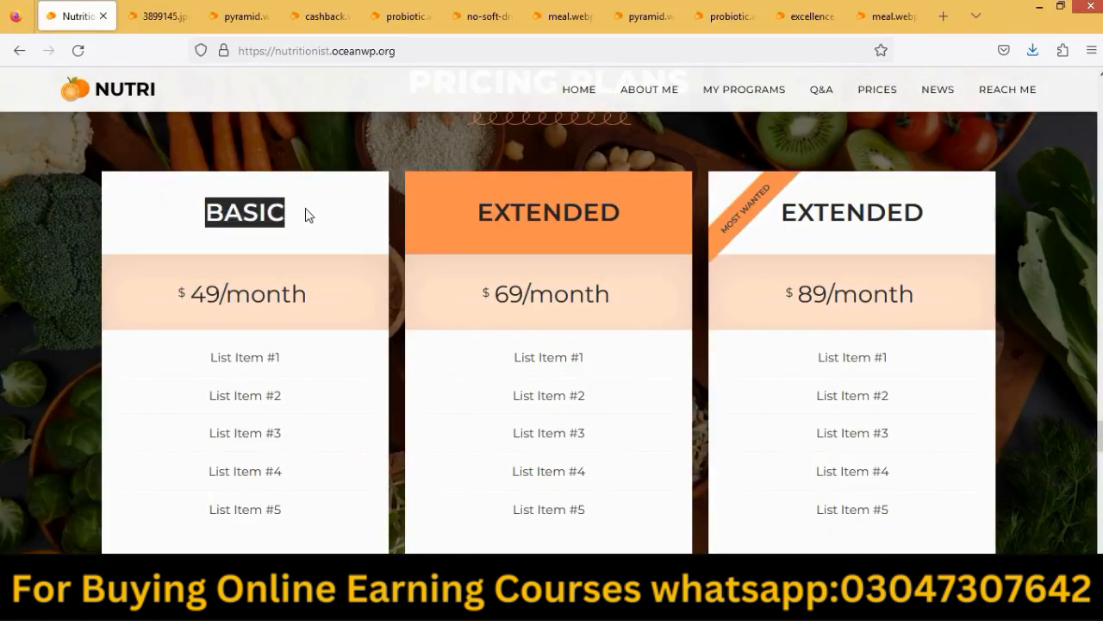
right_click(271, 211)
left_click(294, 221)
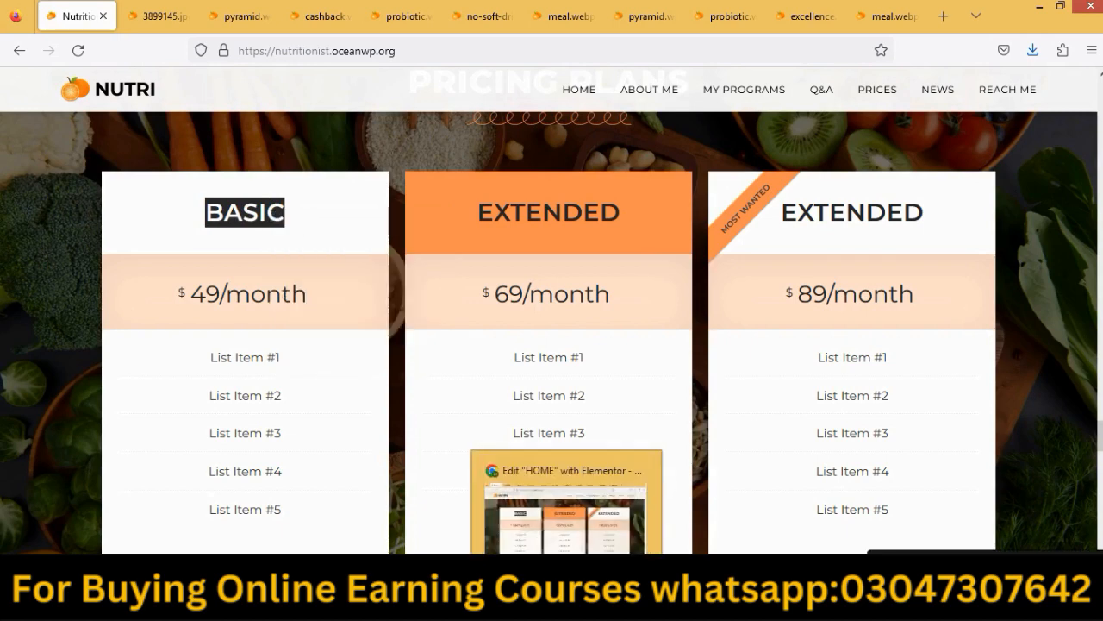
left_click(519, 604)
left_click_drag(170, 207, 107, 219)
key("BackSpace")
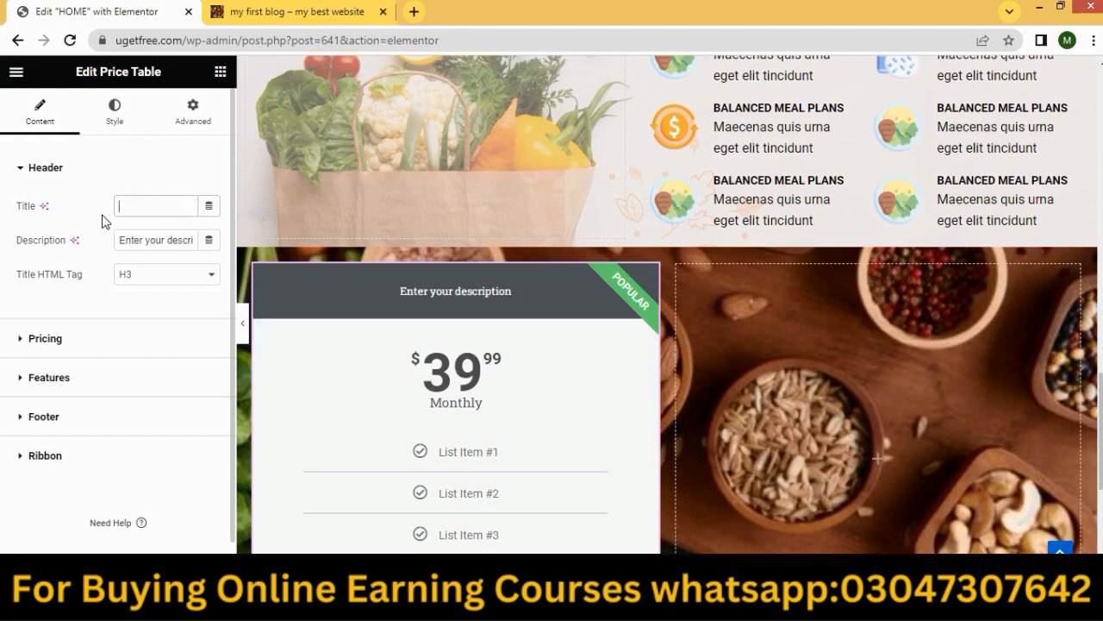
type("Basic")
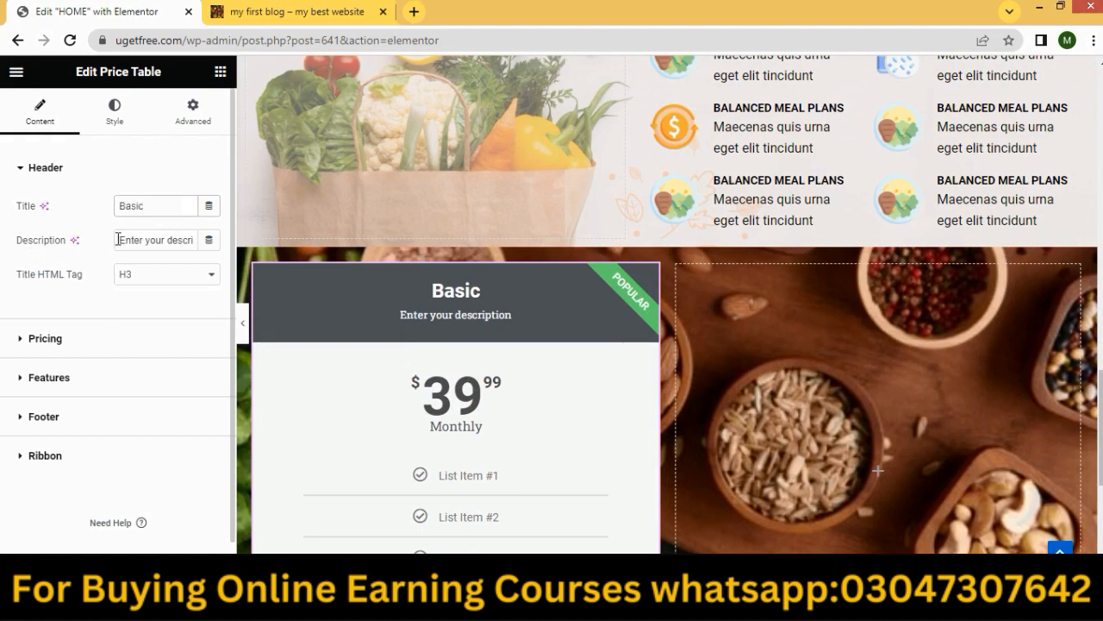
left_click_drag(117, 239, 228, 247)
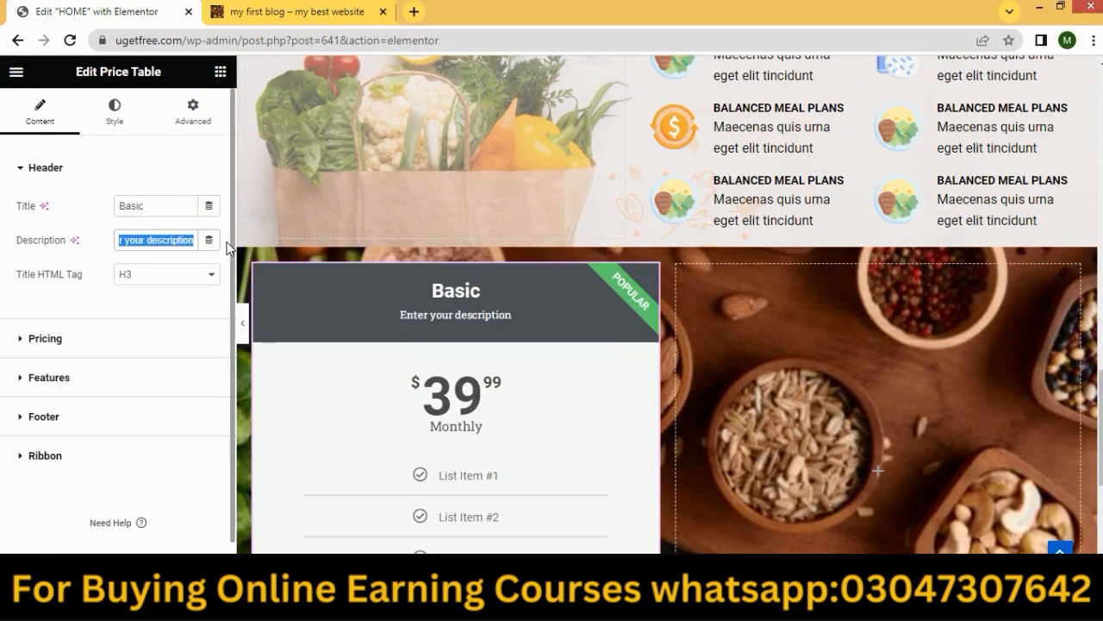
key("BackSpace")
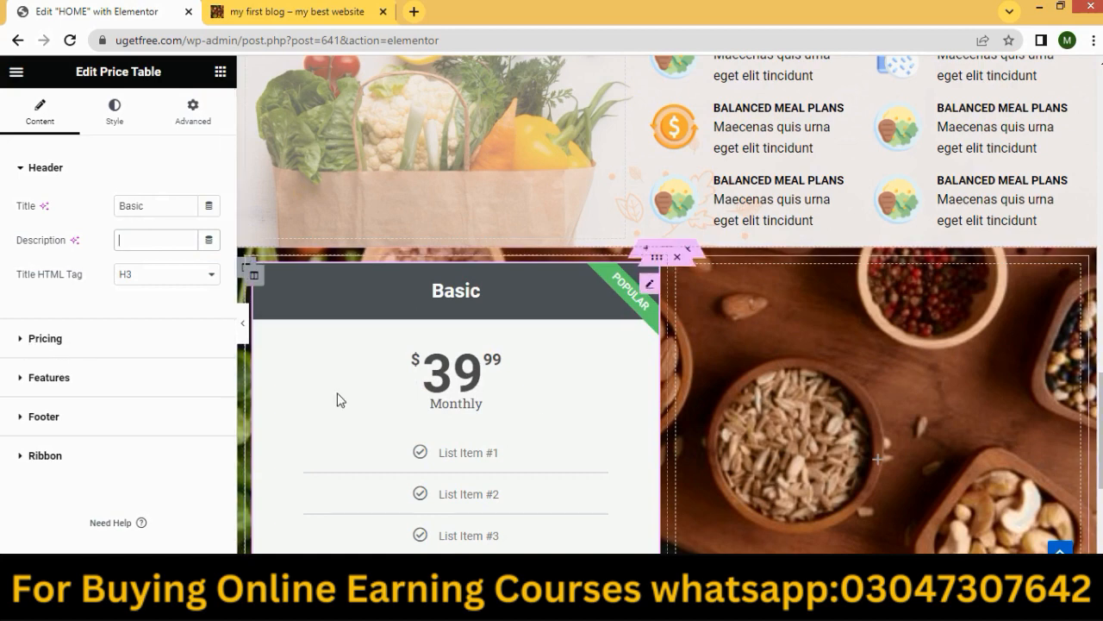
Try Euro and Franc as the Basic price table's currency symbol, and set it to Rs Rupee.
left_click(117, 351)
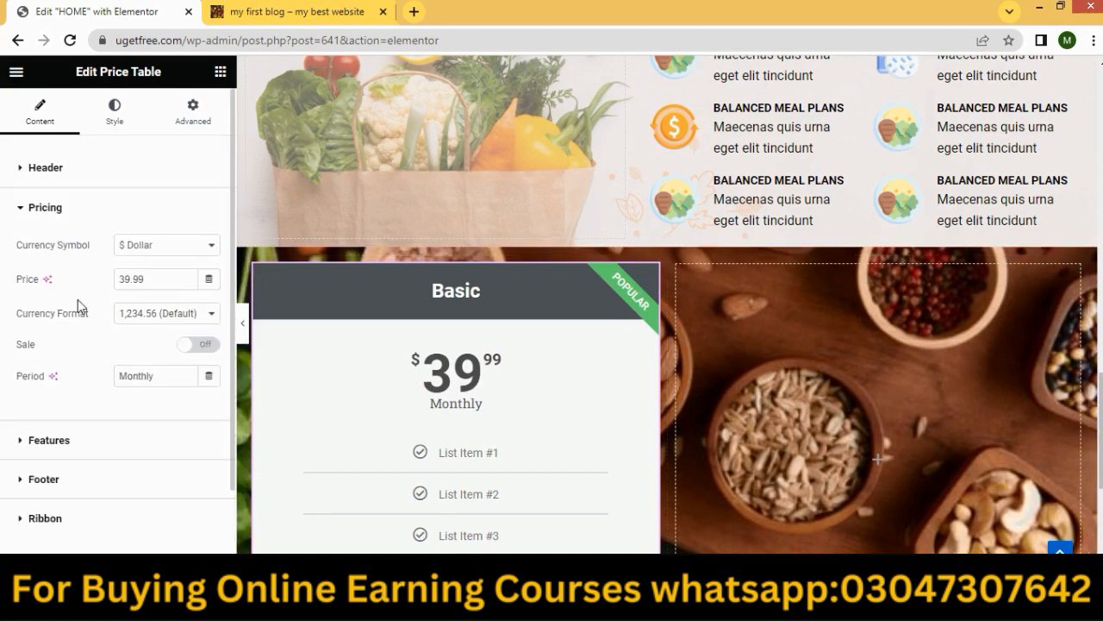
left_click(149, 249)
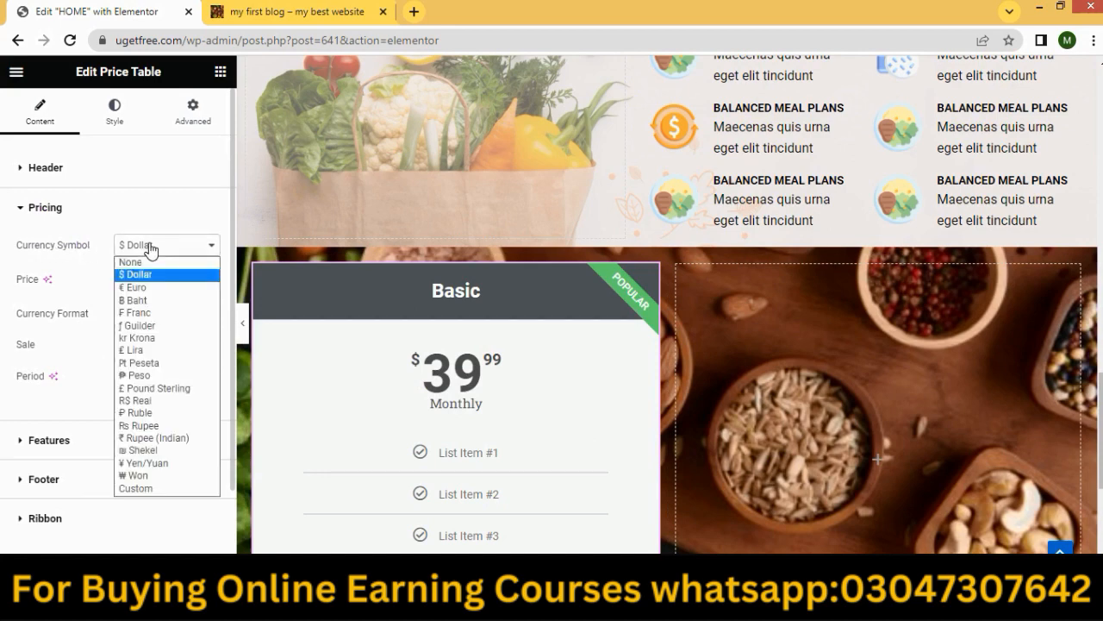
left_click(145, 294)
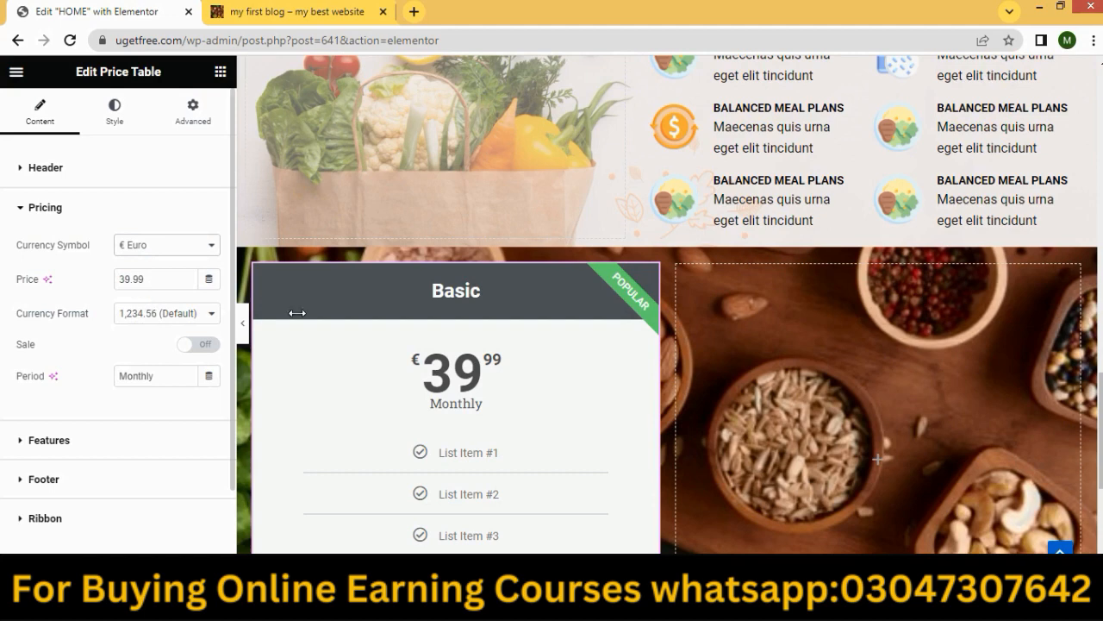
left_click(150, 245)
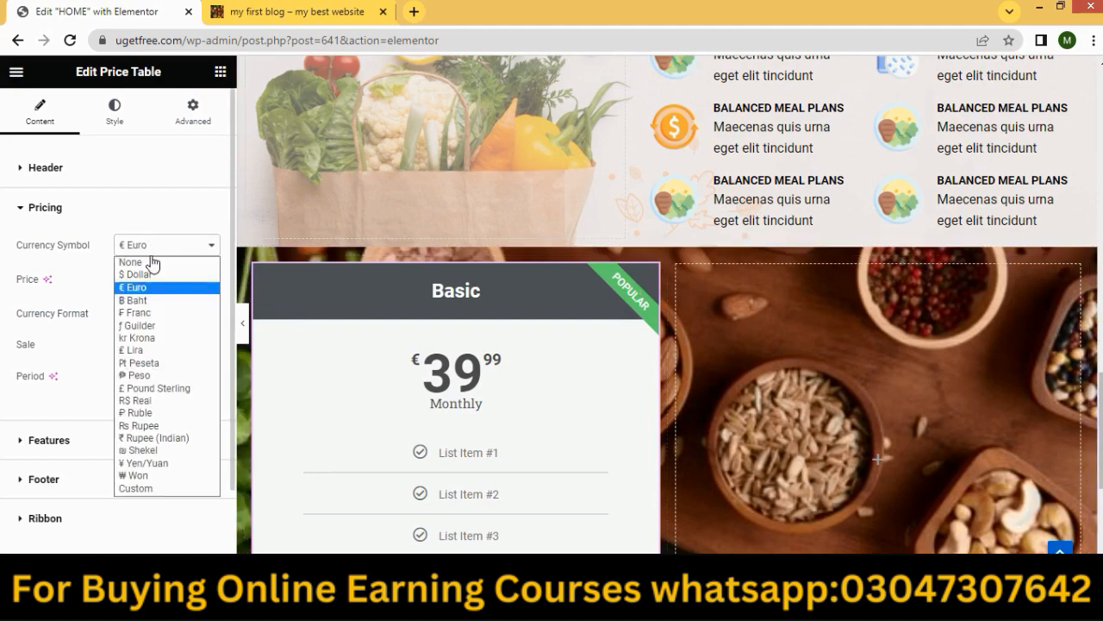
left_click(148, 312)
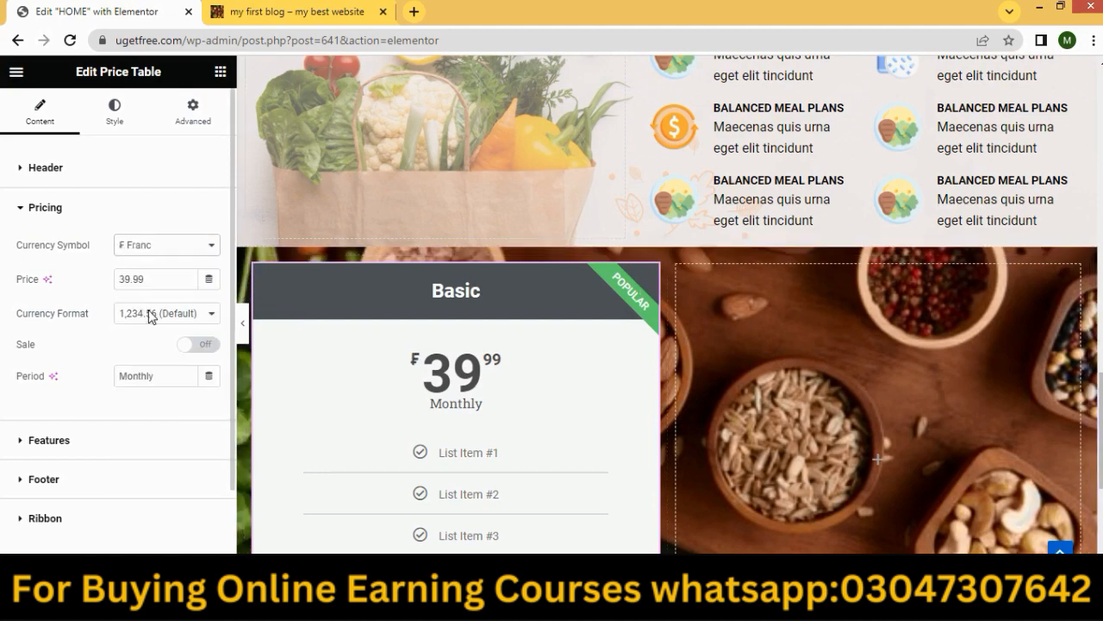
left_click(180, 246)
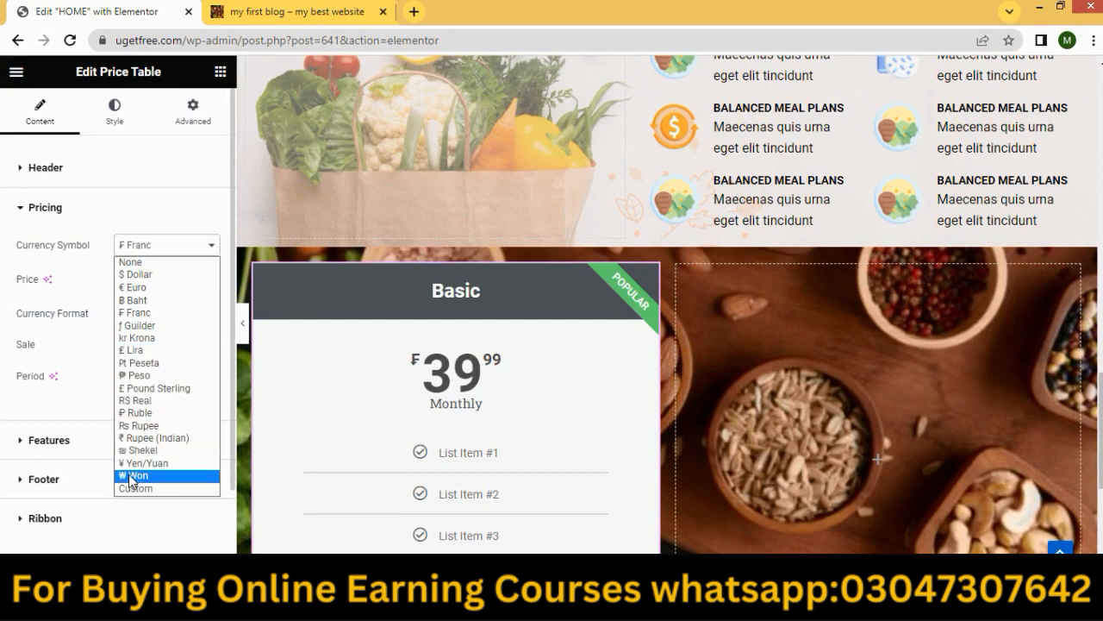
left_click(136, 427)
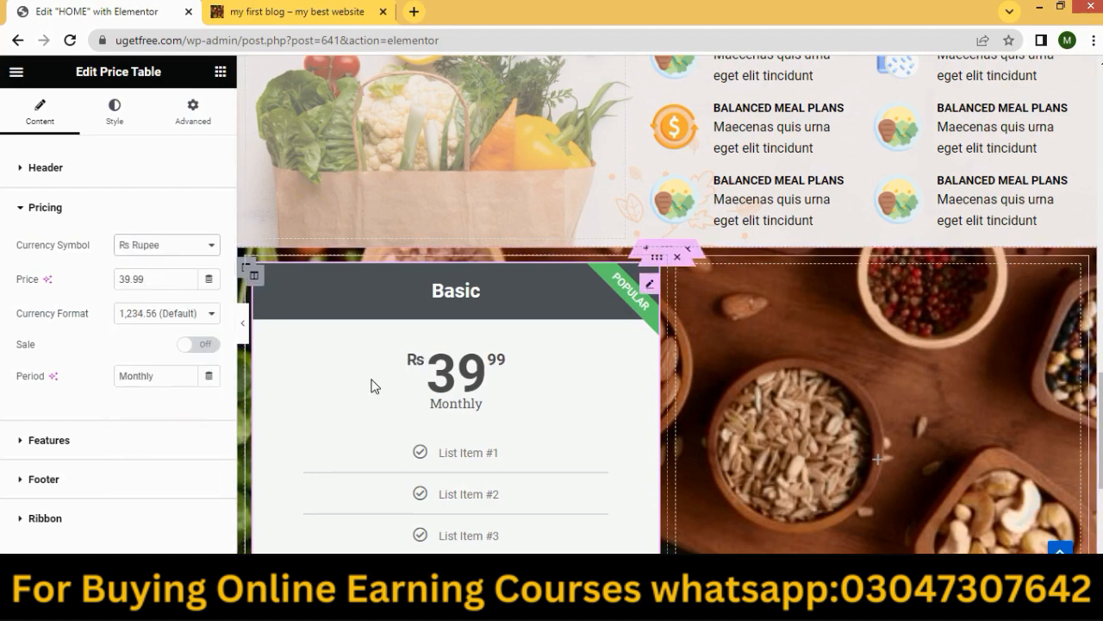
scroll(379, 393, "down", 1)
scroll(385, 399, "down", 3)
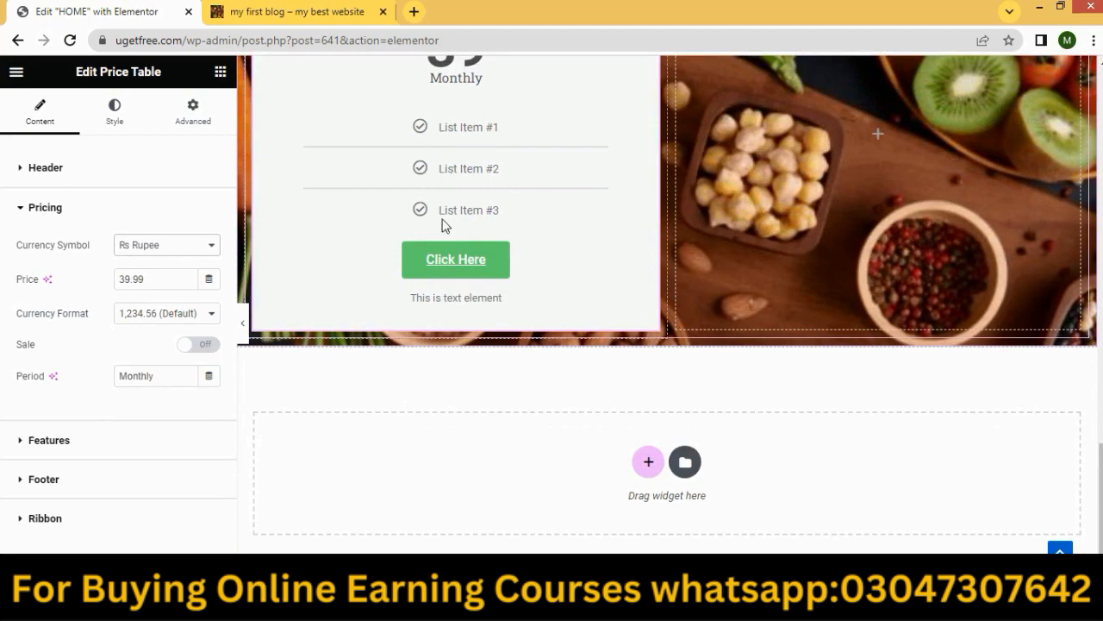
Examine the Basic price table's footer settings for the button text, link and additional info.
scroll(266, 333, "up", 2)
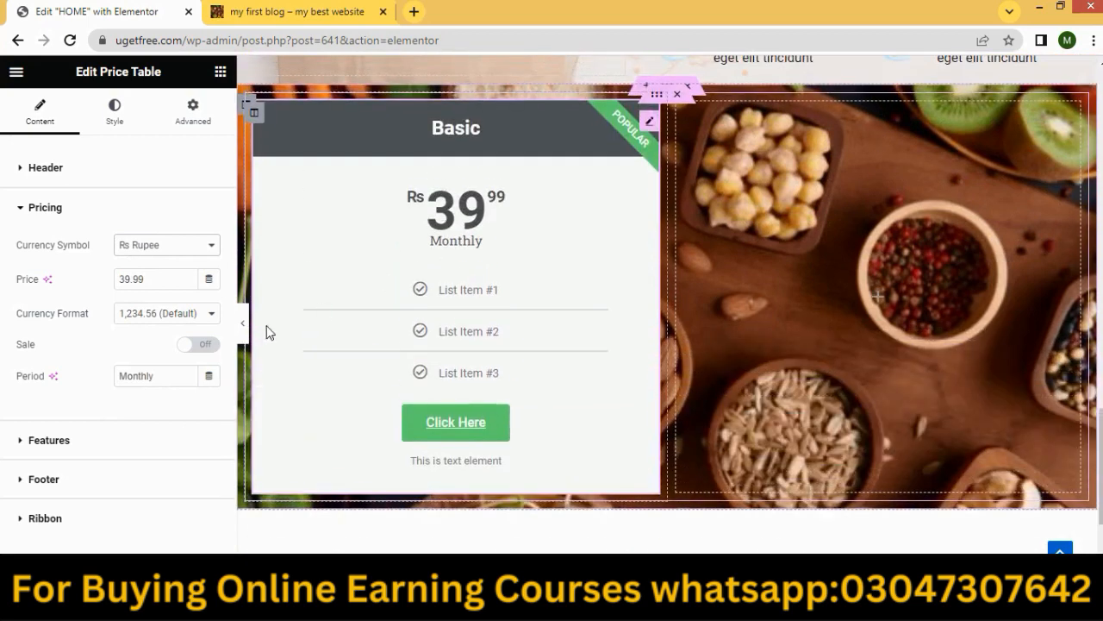
left_click(53, 481)
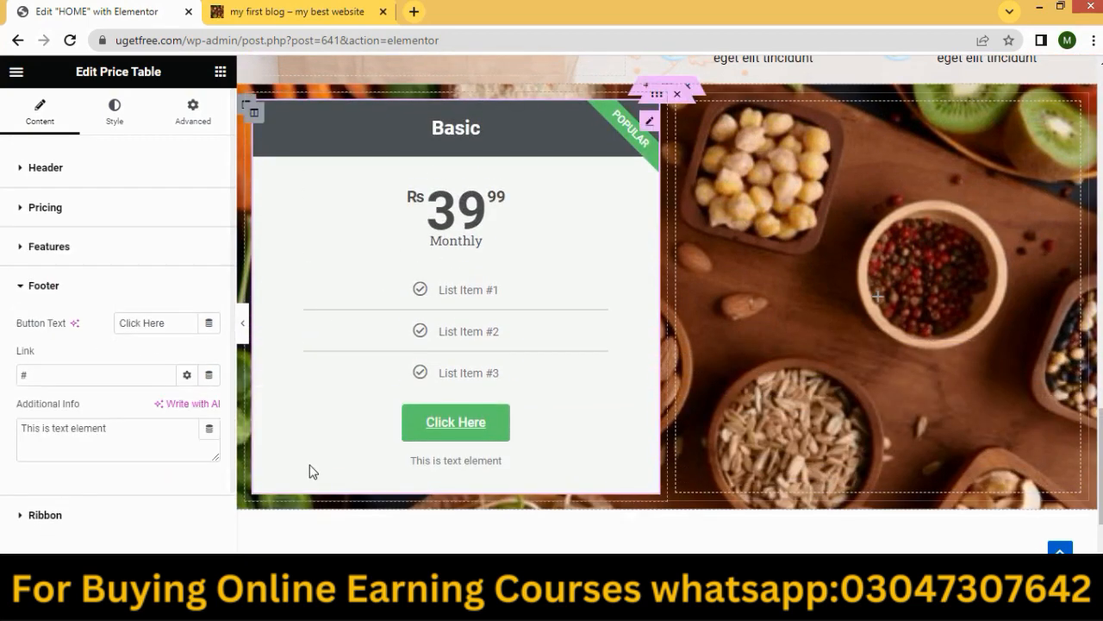
left_click_drag(492, 464, 357, 456)
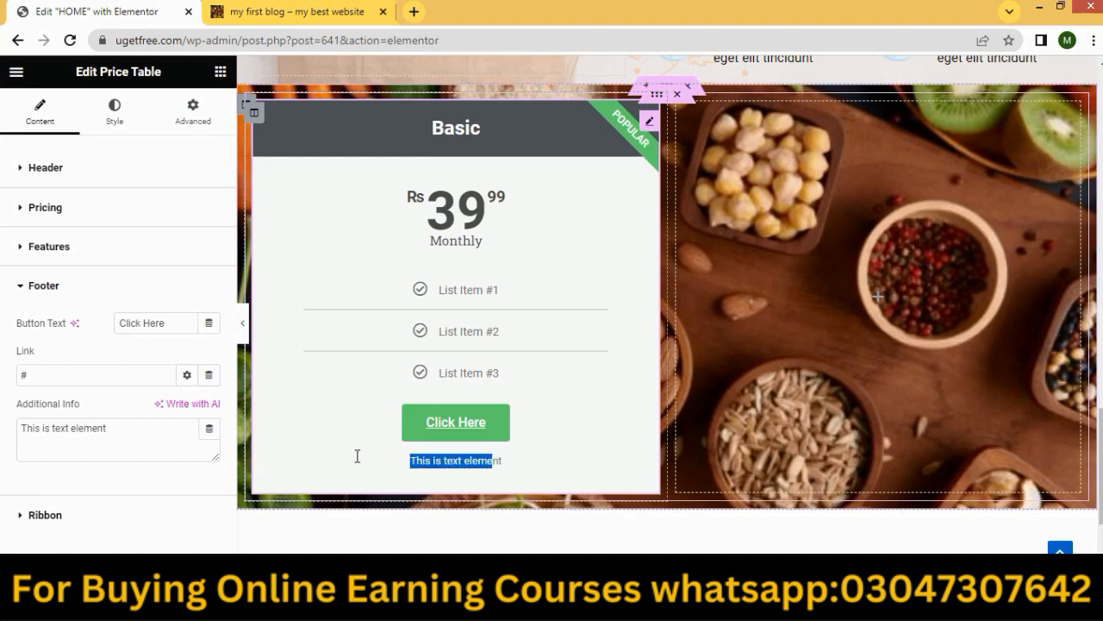
left_click_drag(160, 436, 15, 442)
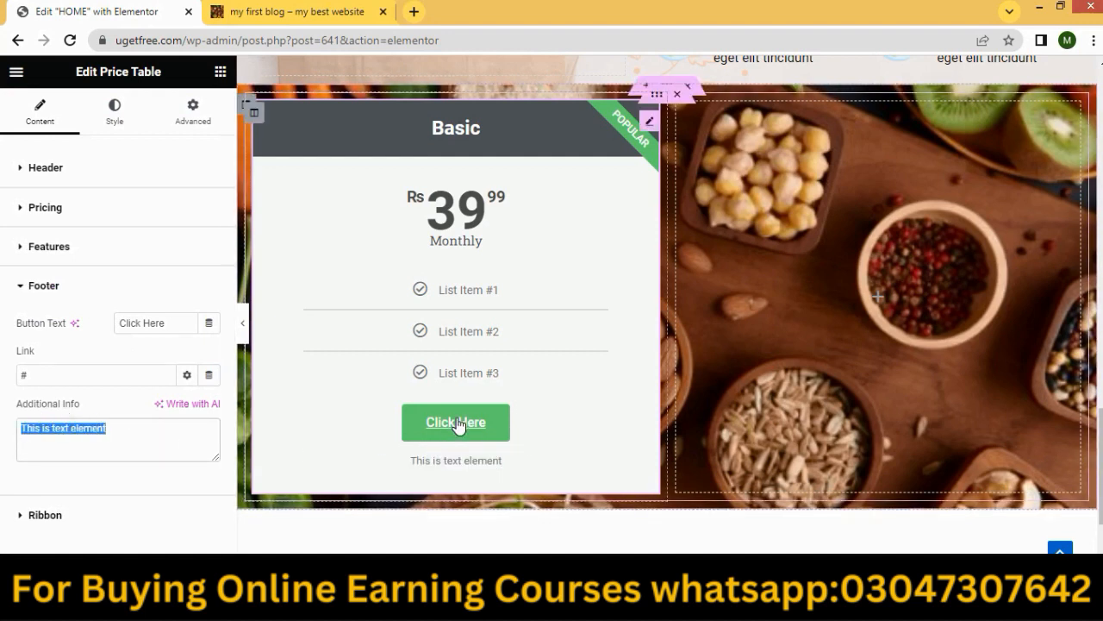
left_click_drag(74, 379, 15, 382)
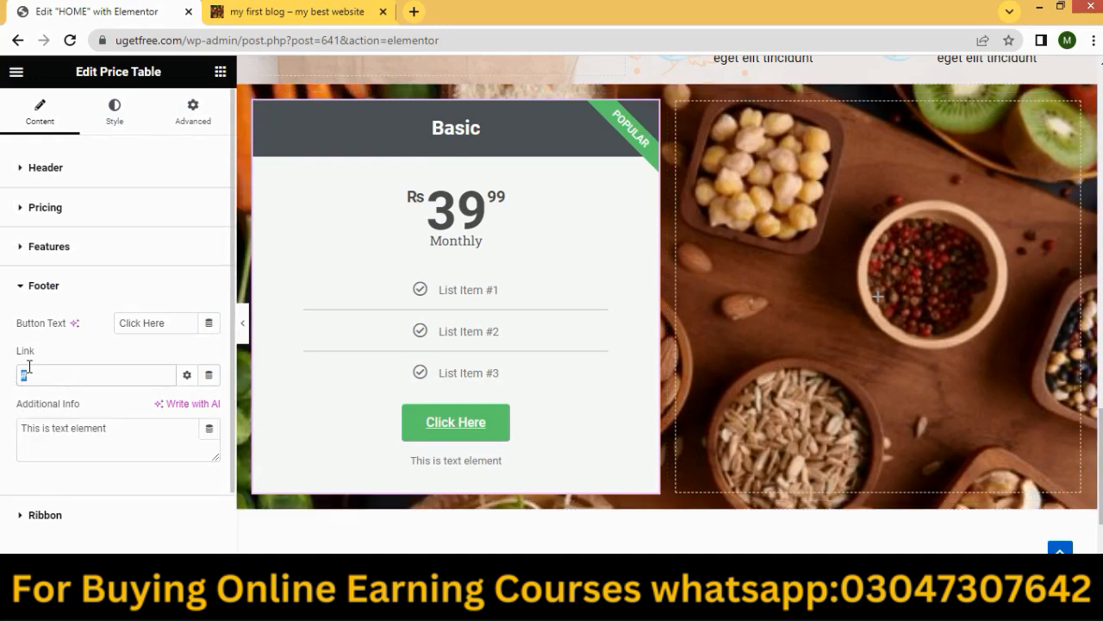
left_click_drag(170, 325, 120, 324)
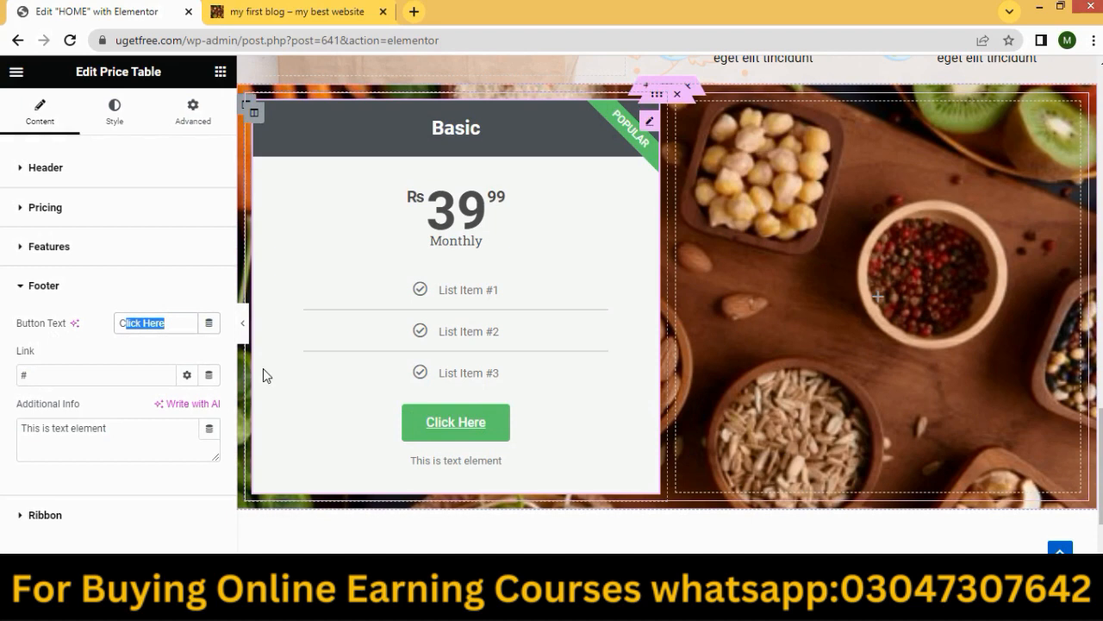
left_click(167, 324)
left_click_drag(173, 322, 83, 333)
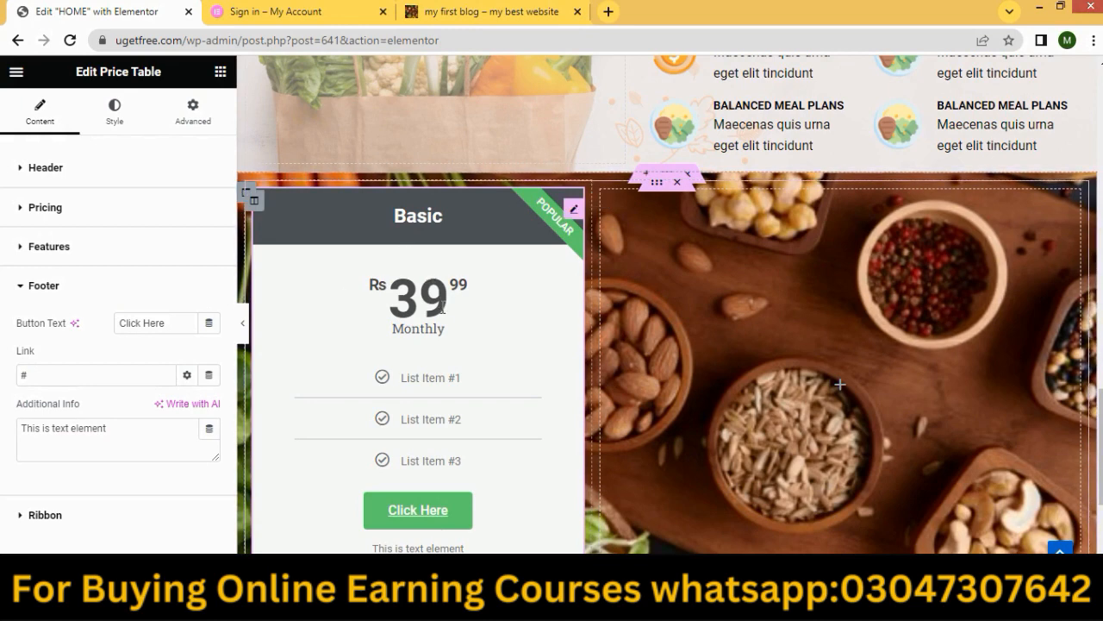
Try hiding the Basic price table's Popular ribbon and placing it on the left, and set its position to right.
scroll(439, 317, "down", 1)
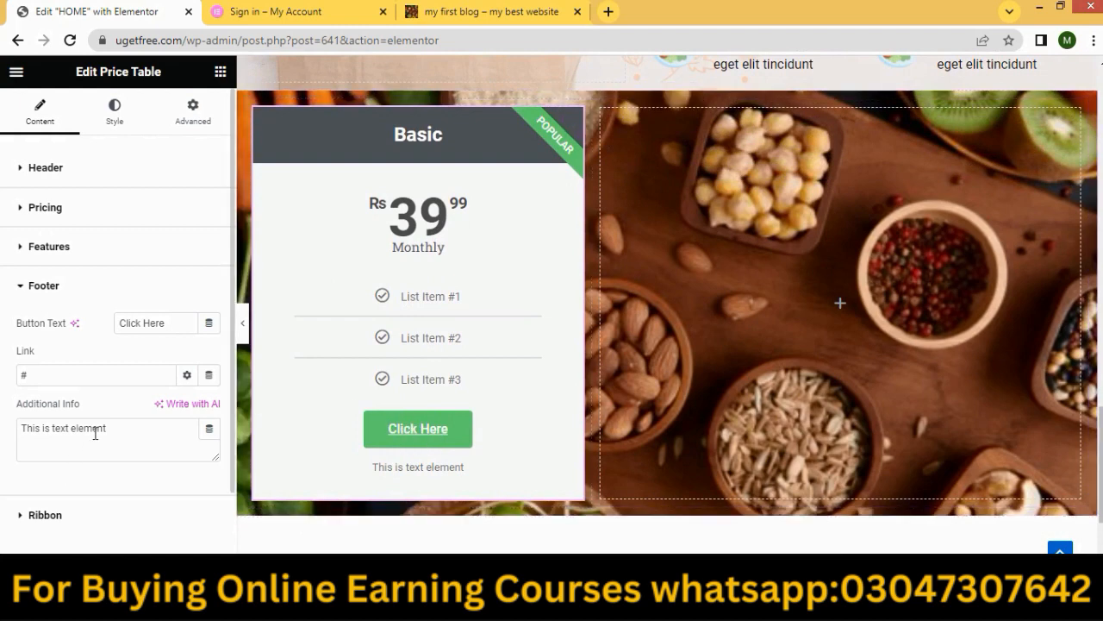
scroll(95, 434, "down", 1)
left_click(39, 441)
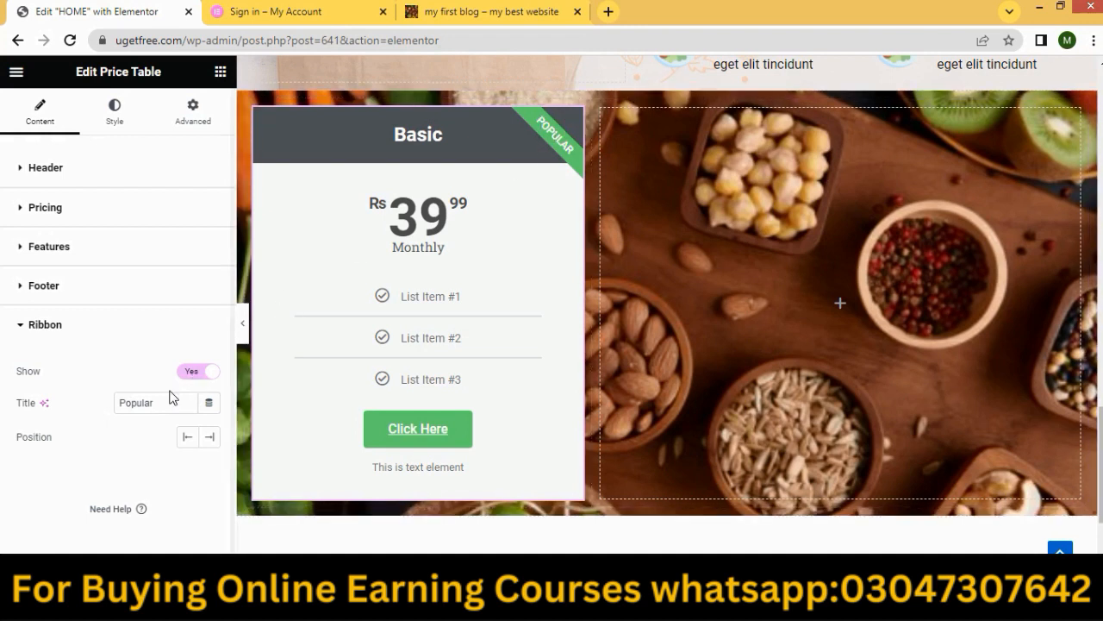
left_click(193, 372)
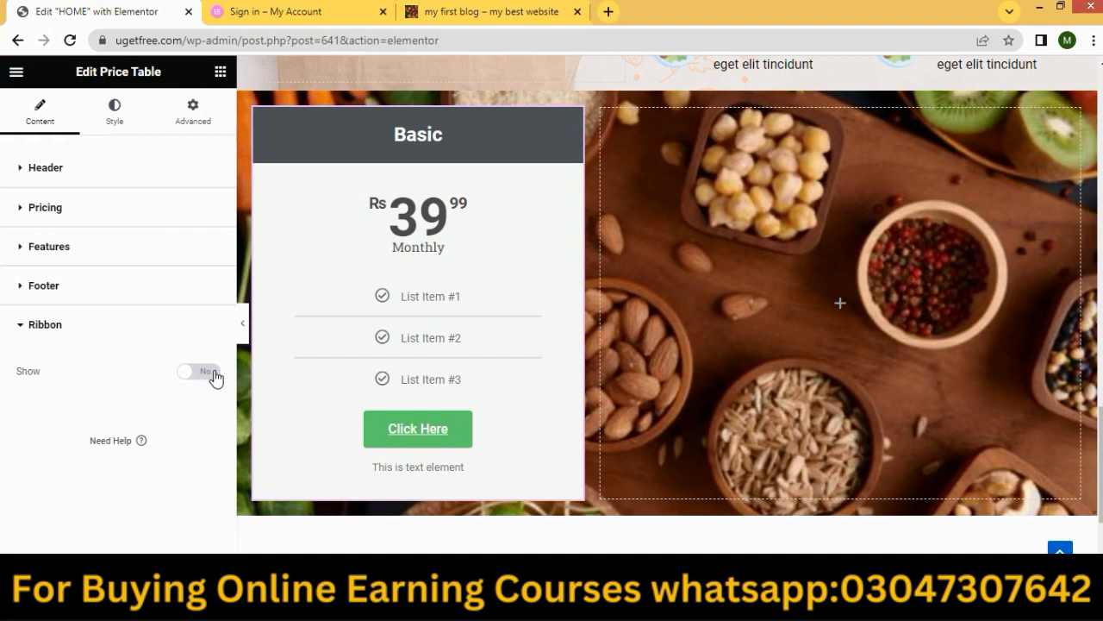
left_click(212, 373)
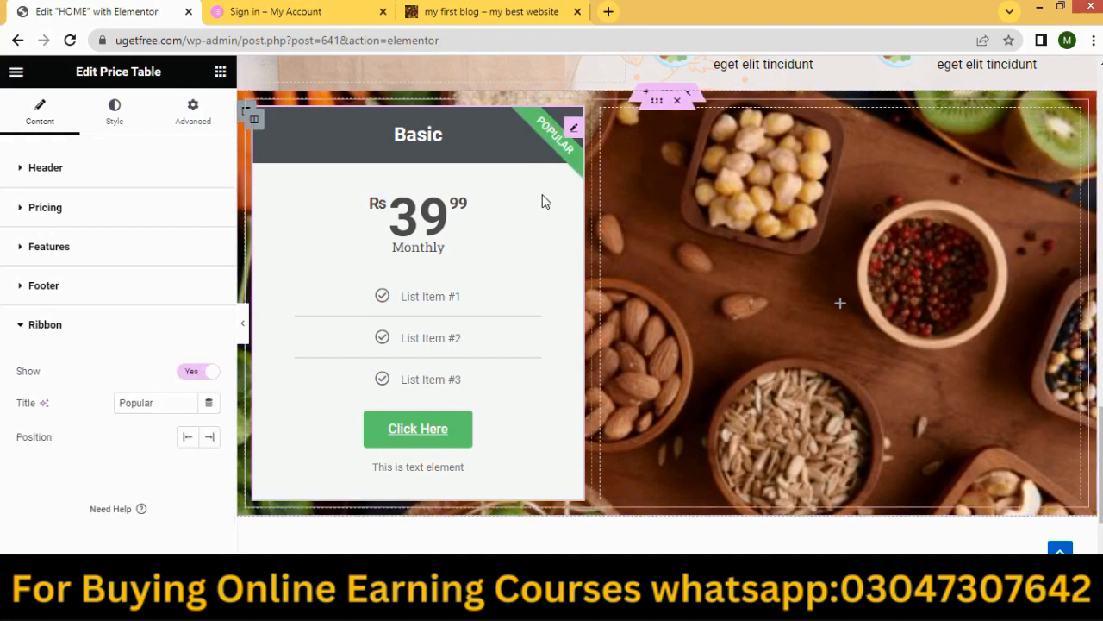
left_click(211, 439)
left_click(187, 438)
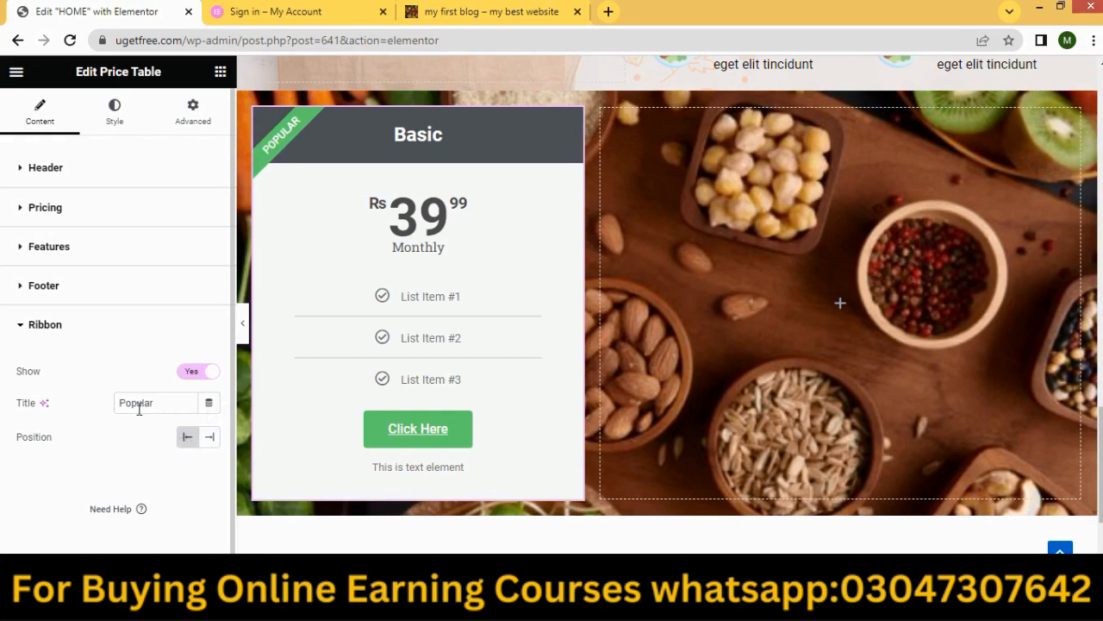
left_click(210, 437)
Try a duplicate of the Basic price table in the inner section's second column, and delete it.
scroll(402, 330, "up", 1)
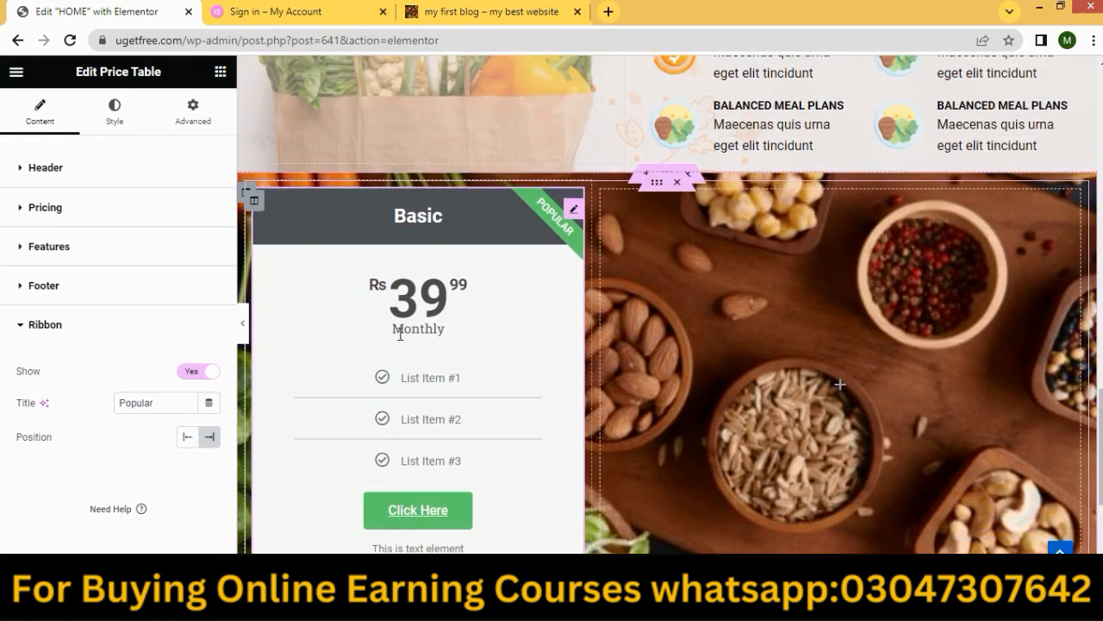
scroll(433, 362, "down", 2)
scroll(485, 278, "up", 2)
right_click(520, 224)
left_click(559, 266)
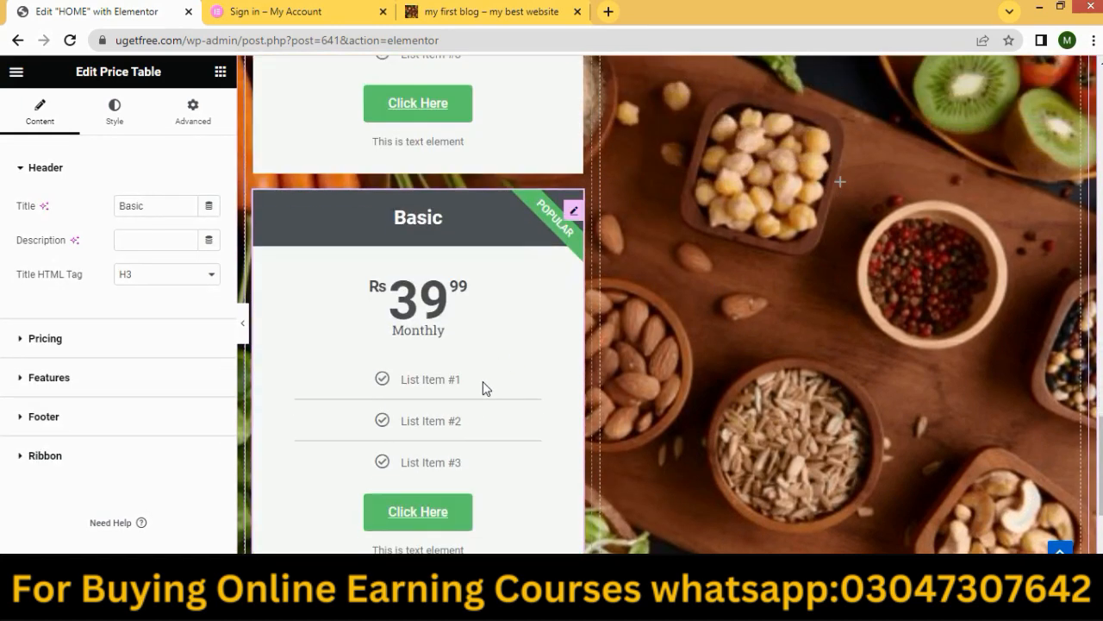
left_click_drag(503, 355, 730, 121)
scroll(753, 211, "up", 4)
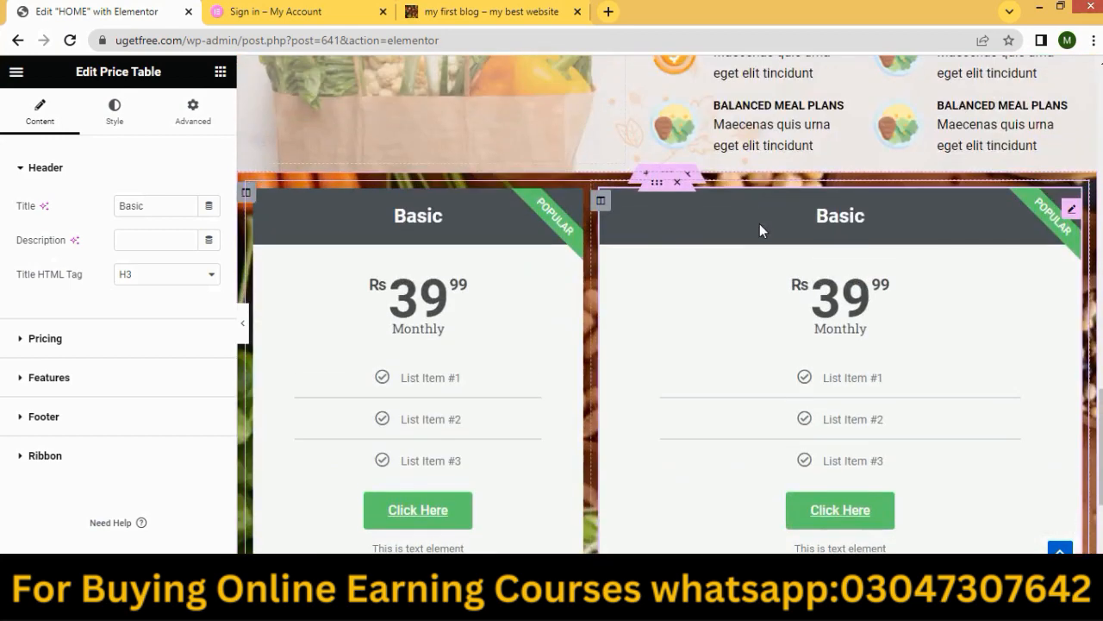
right_click(703, 236)
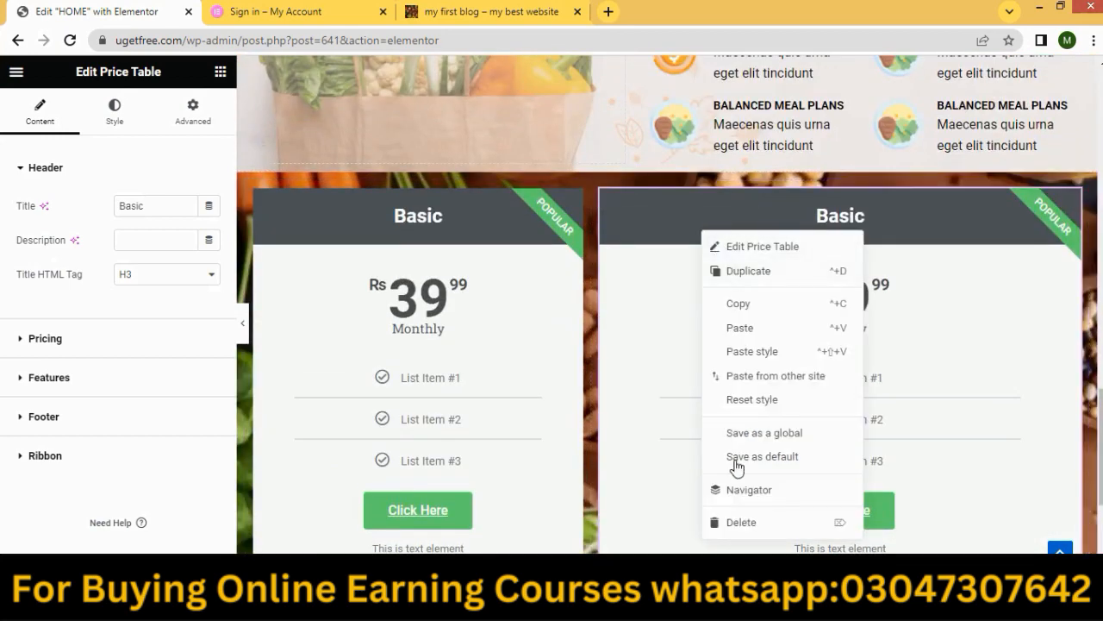
left_click(727, 523)
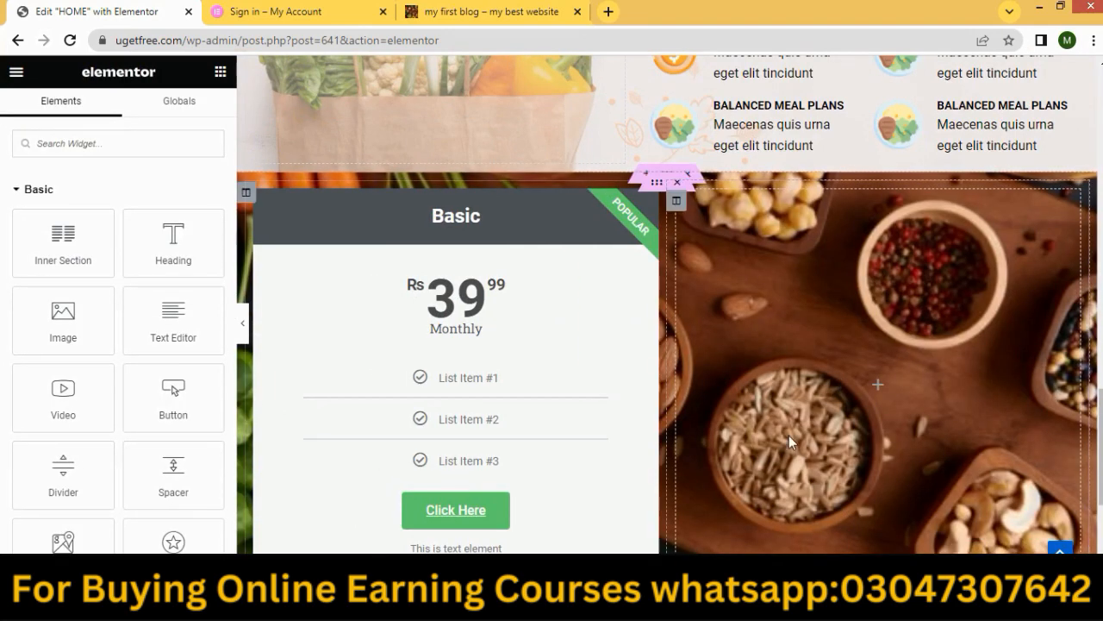
Add two new empty columns to the inner section beside the Basic price table.
right_click(723, 259)
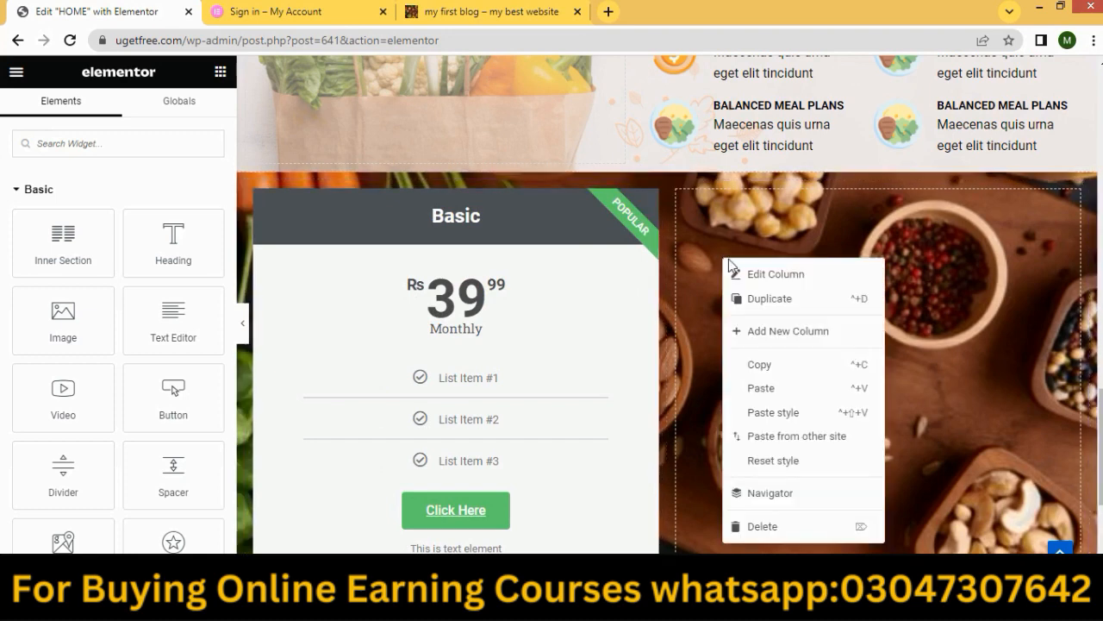
left_click(764, 336)
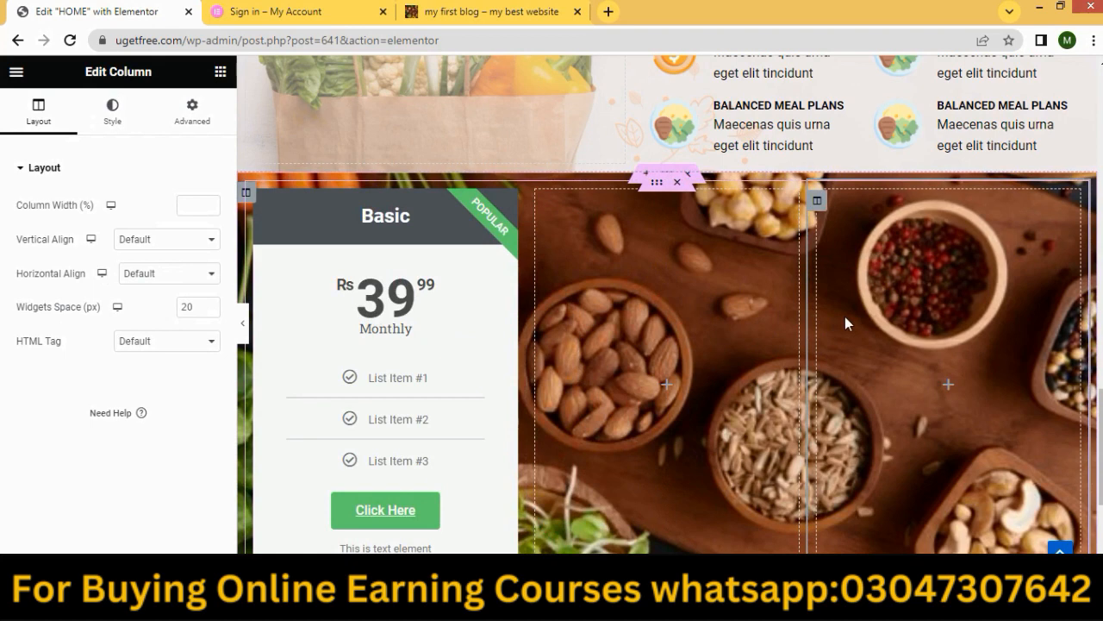
right_click(885, 298)
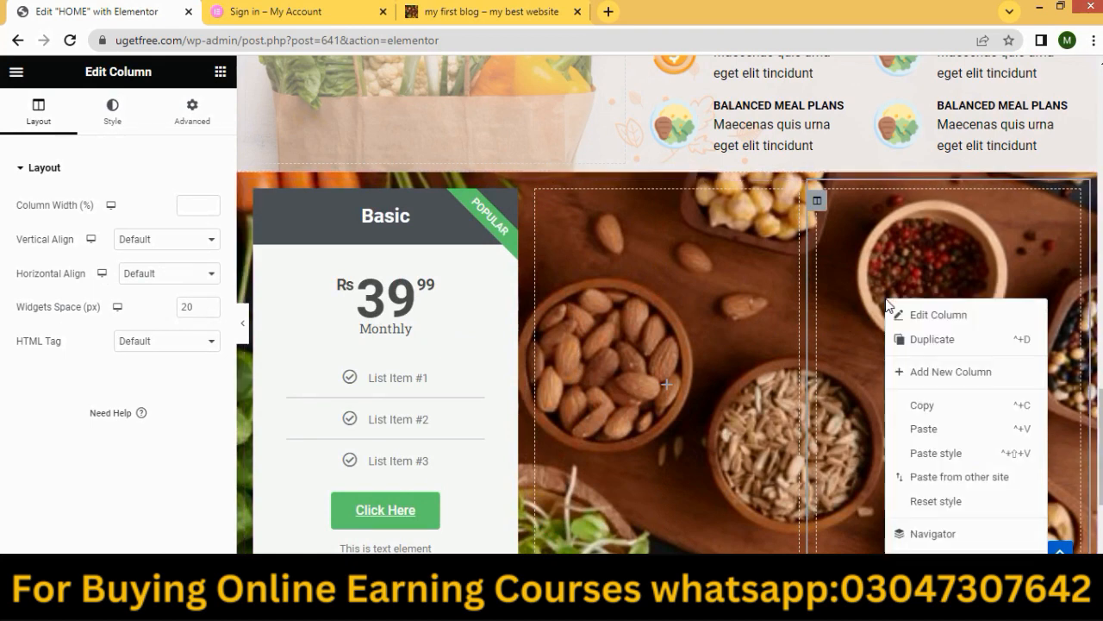
left_click(923, 371)
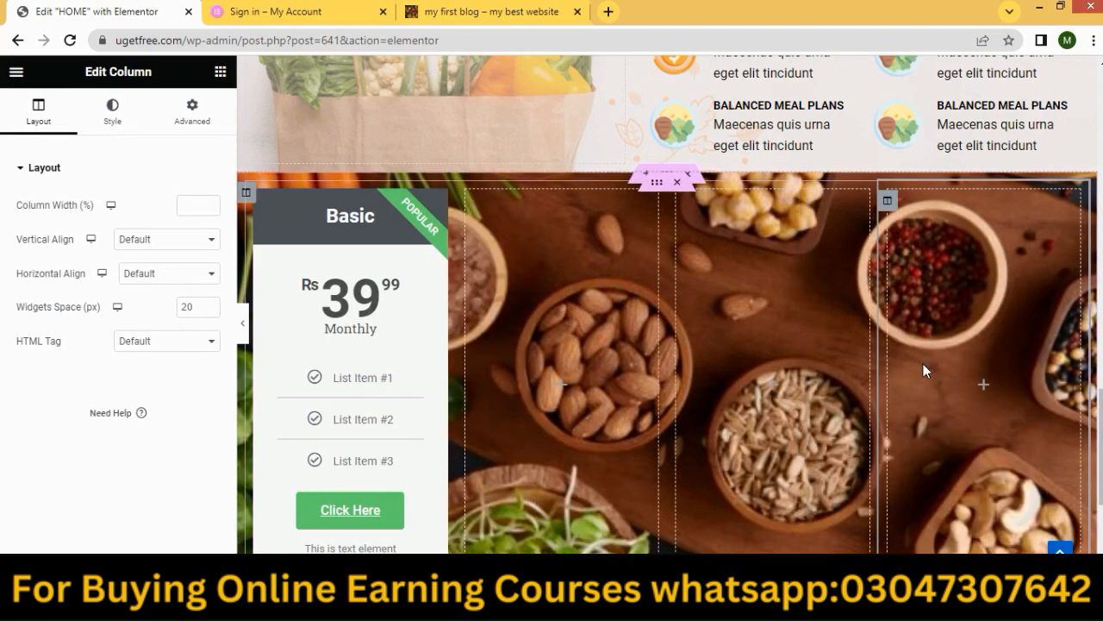
right_click(950, 297)
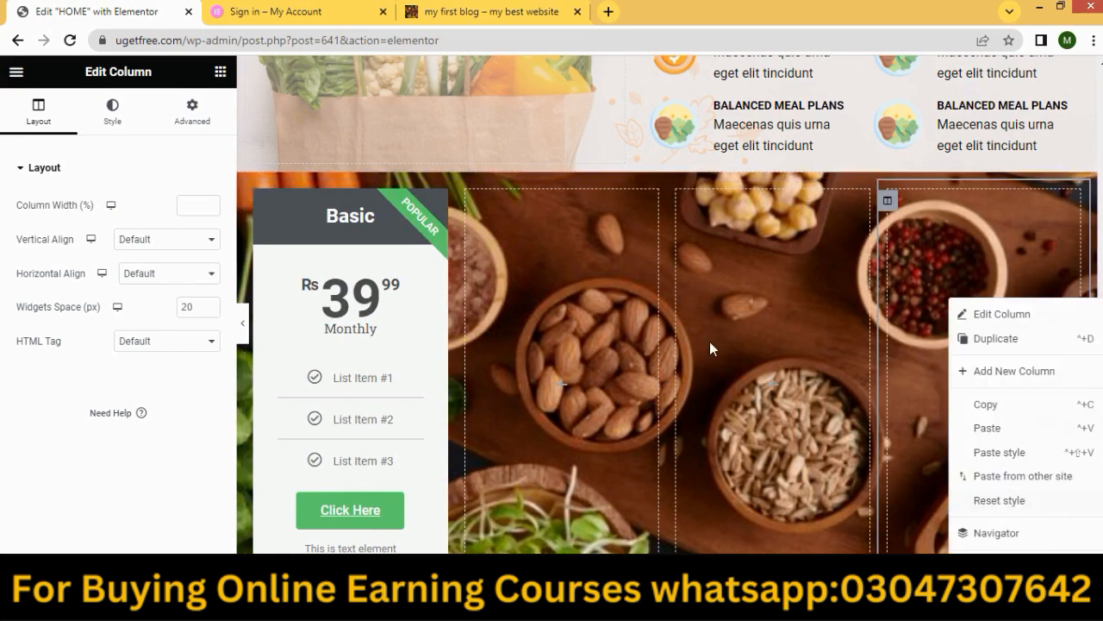
Duplicate the Basic price table and move the copy into the second column.
right_click(345, 303)
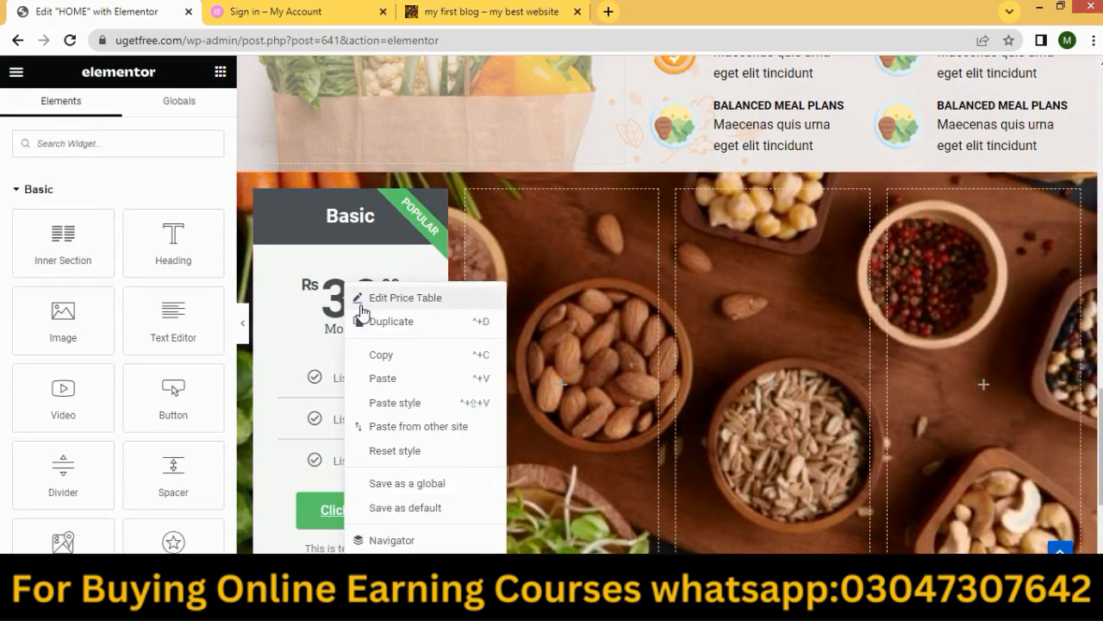
left_click(411, 318)
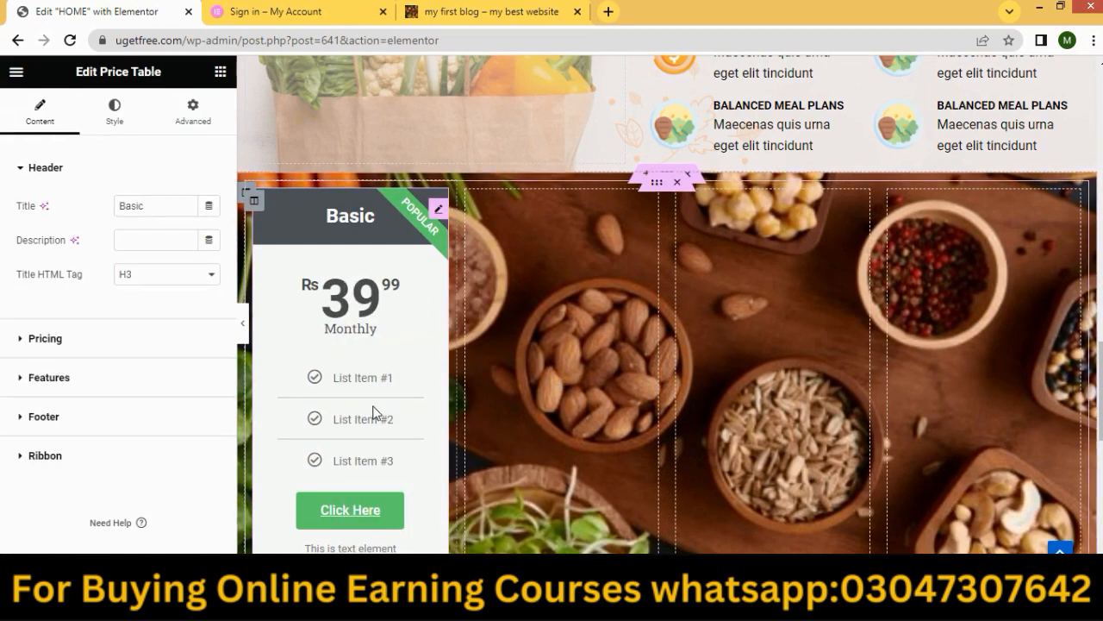
scroll(375, 413, "down", 4)
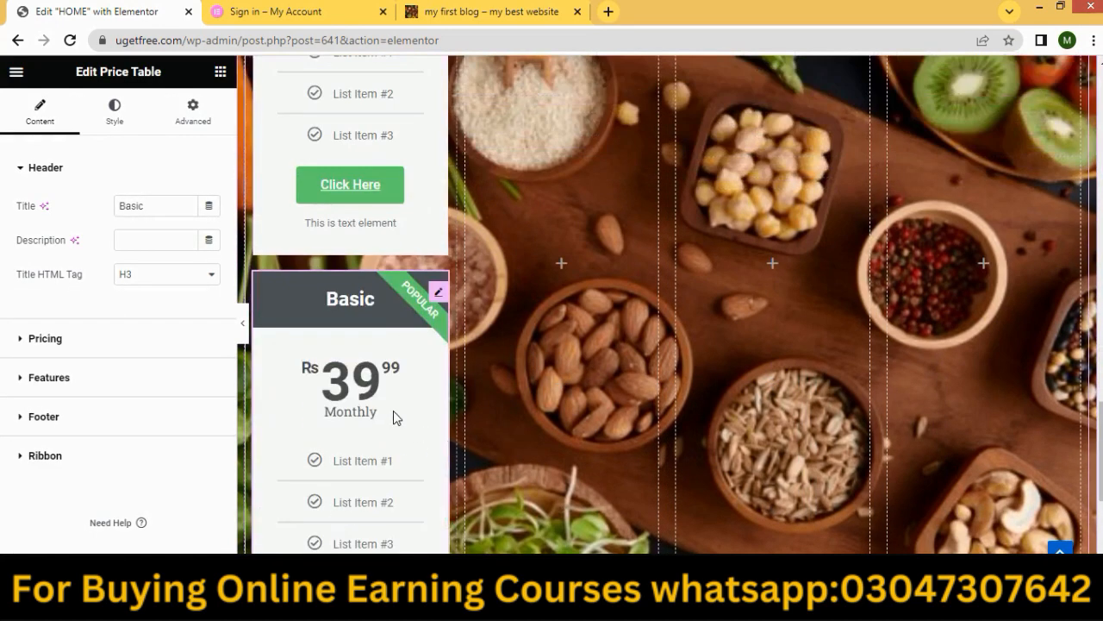
left_click_drag(394, 419, 595, 175)
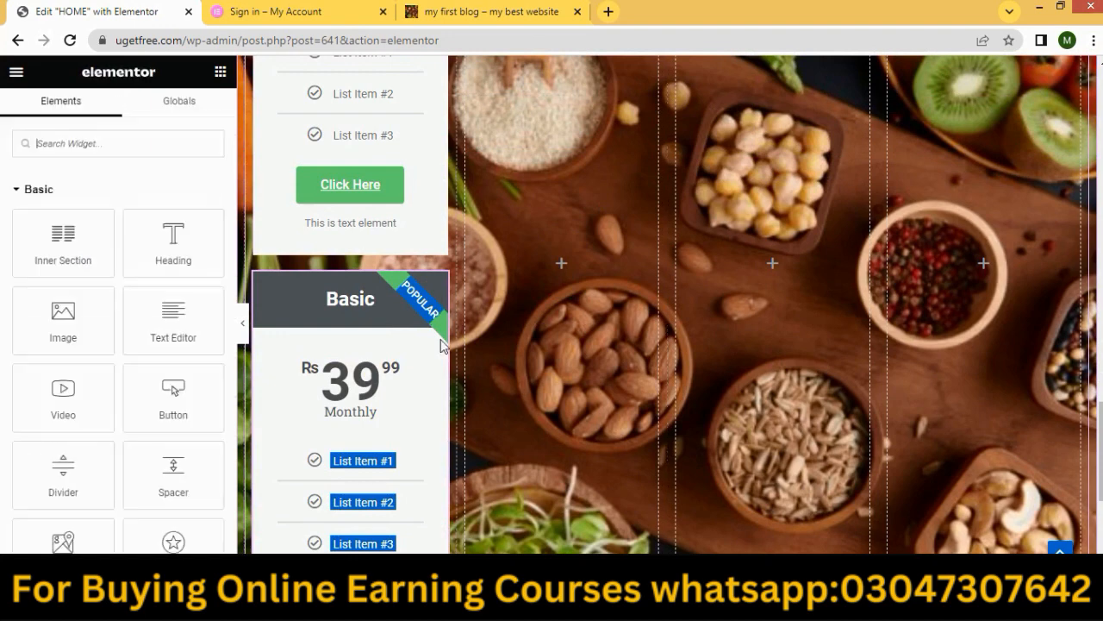
left_click_drag(435, 293, 561, 180)
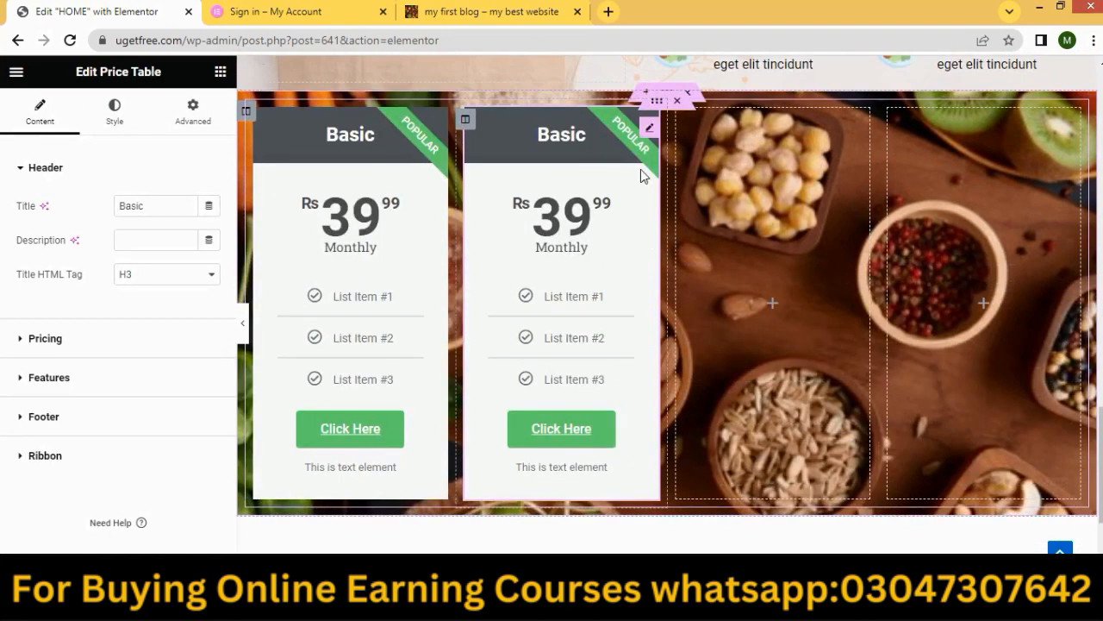
Duplicate the second column together with its price table to make a third plan card.
scroll(468, 128, "up", 1)
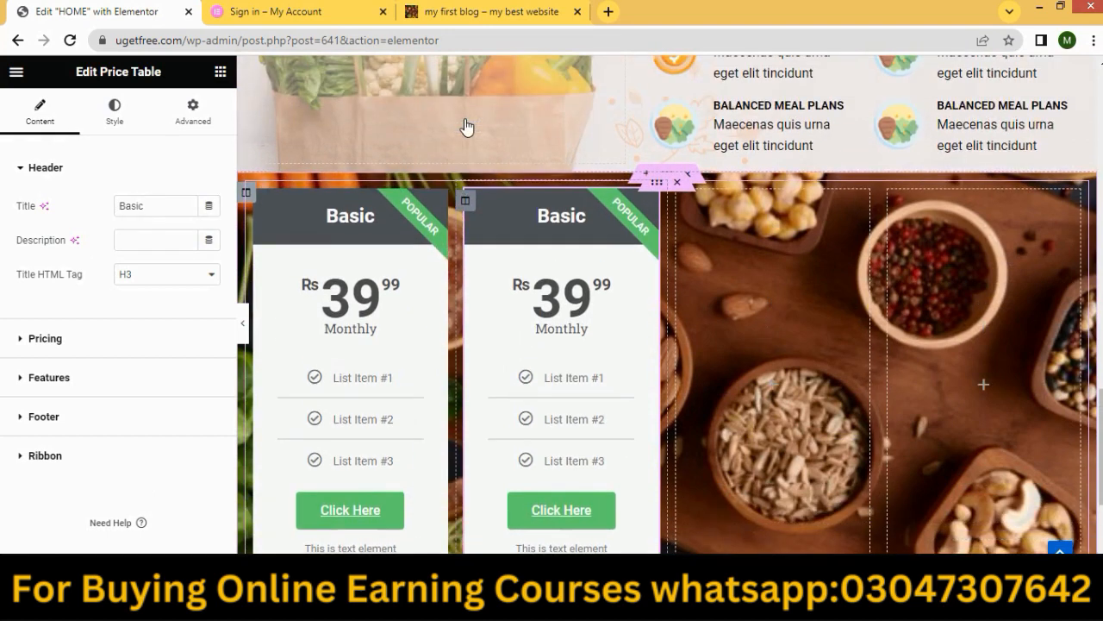
right_click(466, 202)
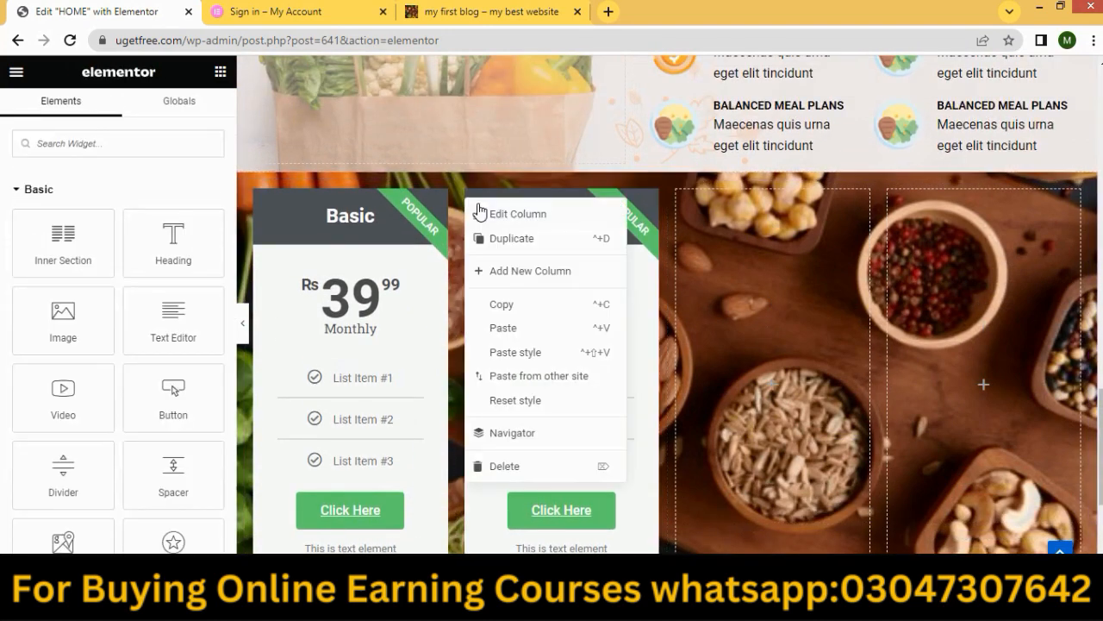
left_click(494, 245)
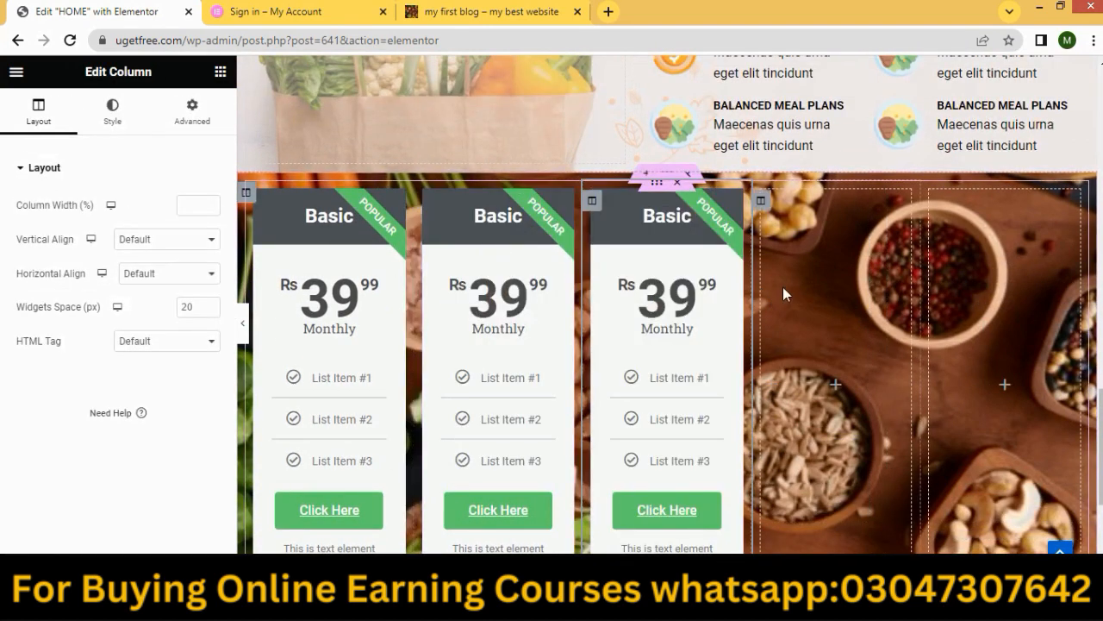
Delete the two empty columns so the three price tables fill the section's width.
right_click(855, 351)
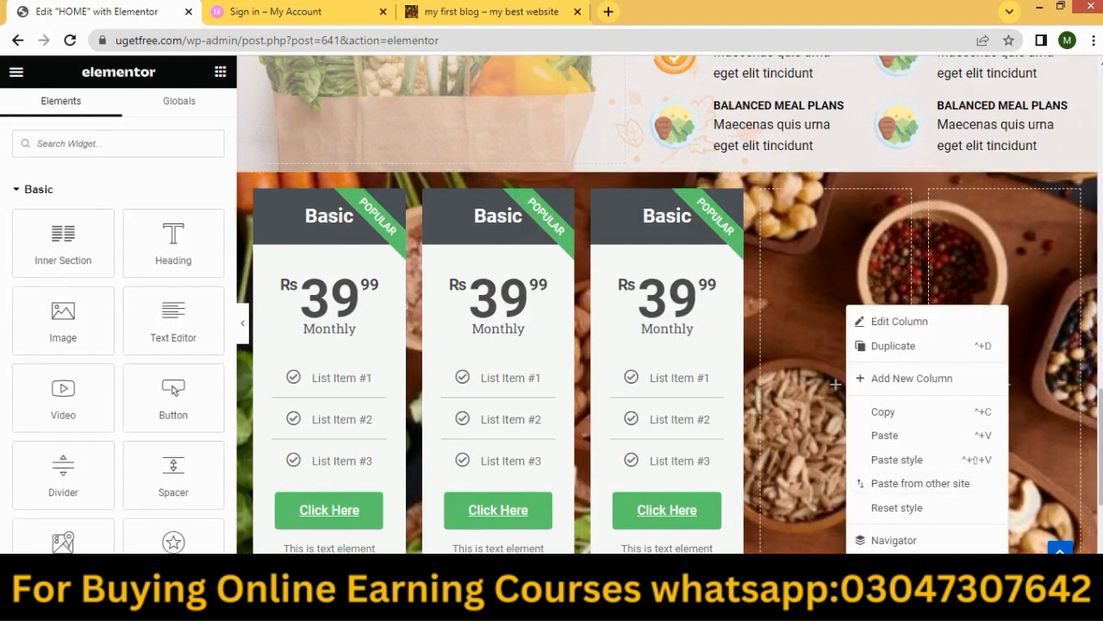
left_click(892, 564)
scroll(980, 359, "down", 3)
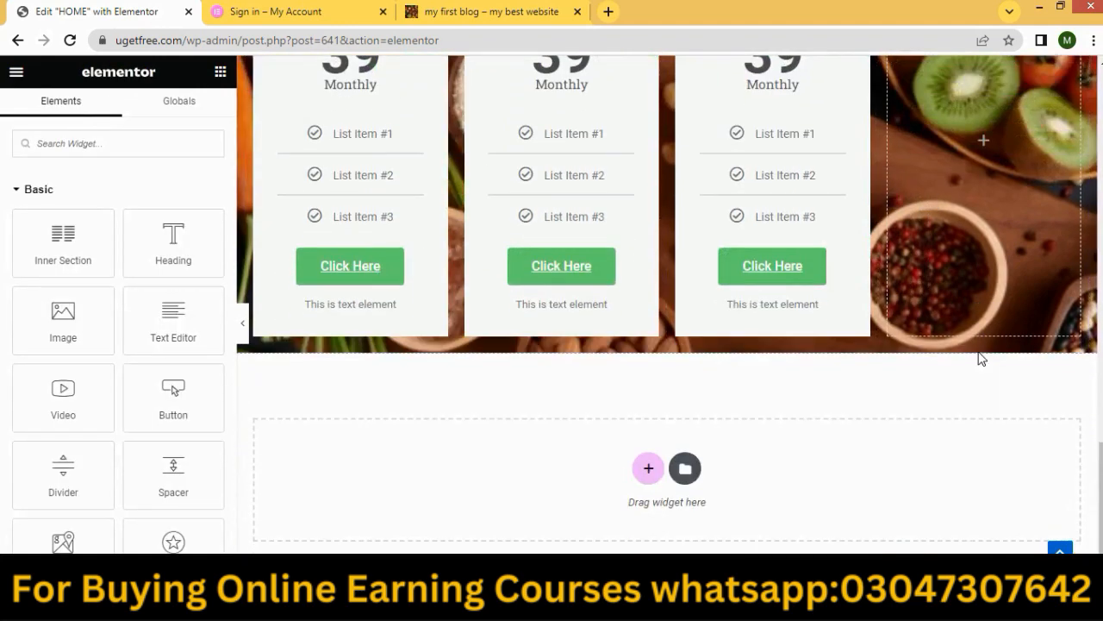
right_click(980, 214)
left_click(973, 476)
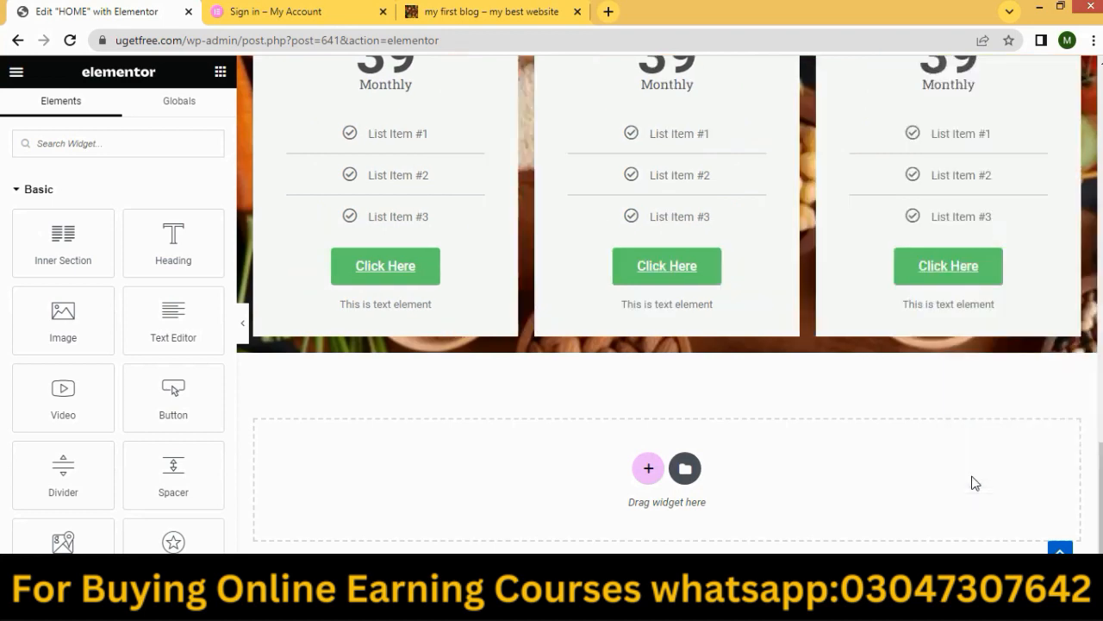
scroll(865, 315, "up", 3)
scroll(712, 337, "down", 1)
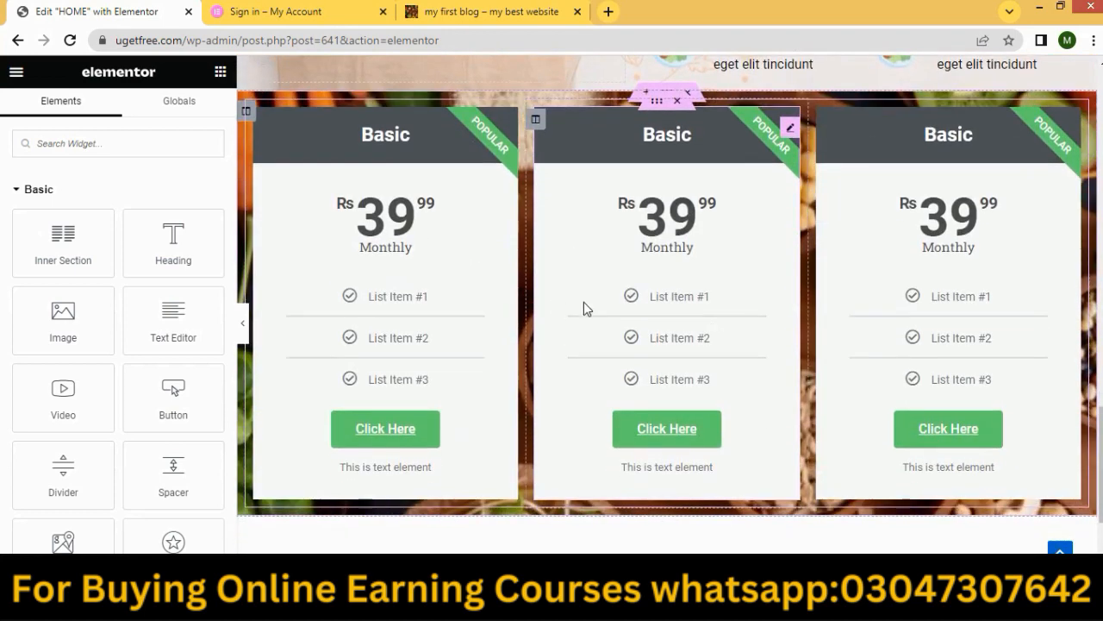
scroll(604, 284, "up", 2)
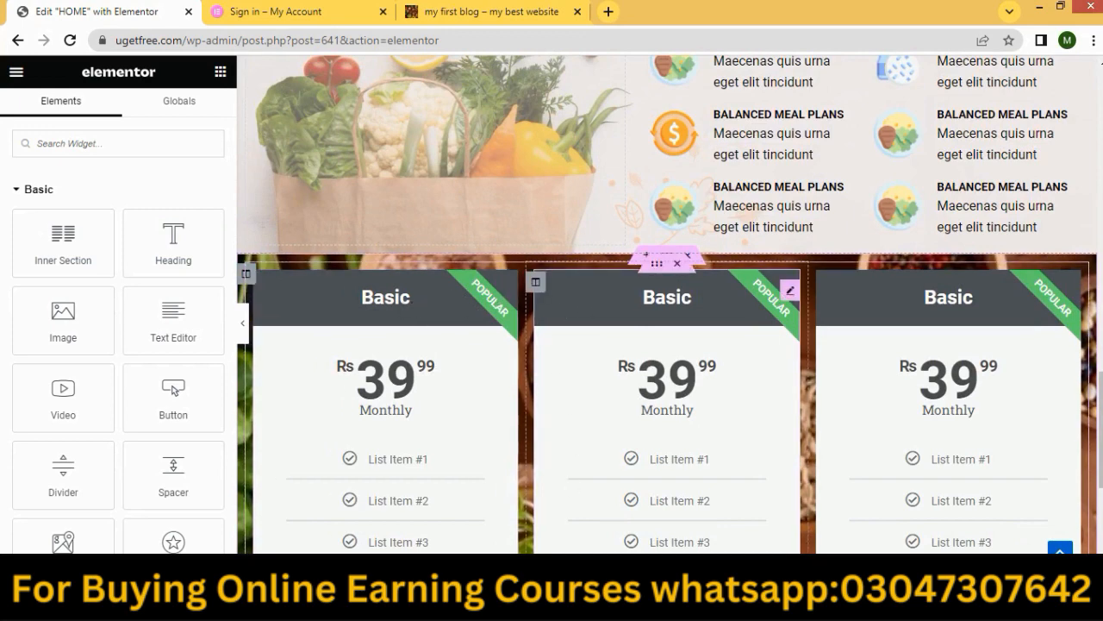
Compare the pricing section with the nutritionist demo site, return to the Elementor editor, and set the section's top padding to 100 px.
mouse_move(568, 603)
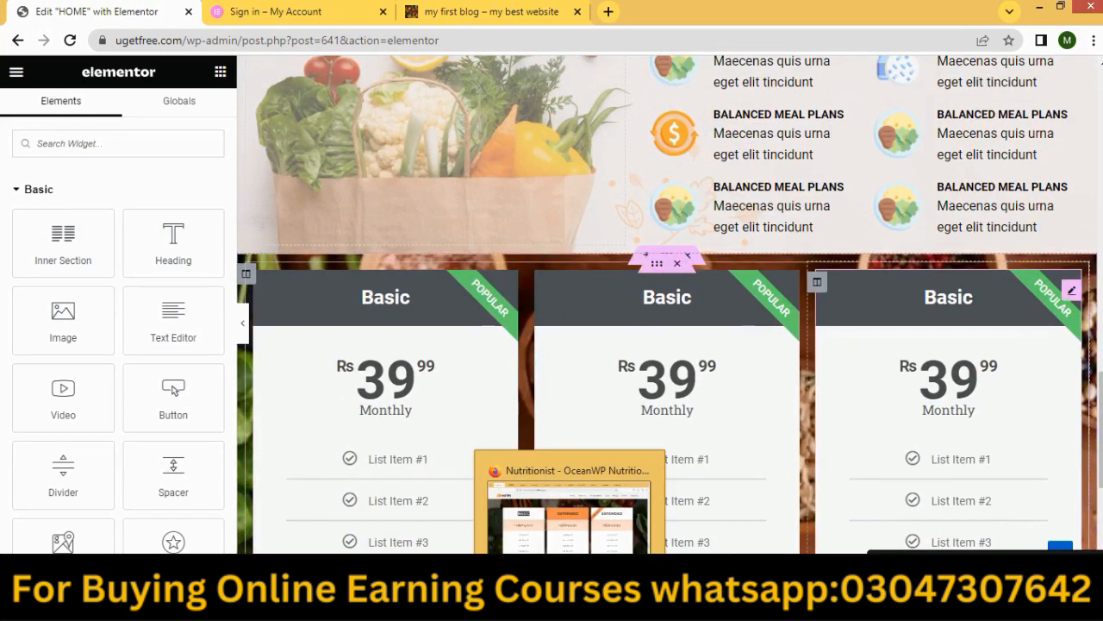
key("alt+Tab")
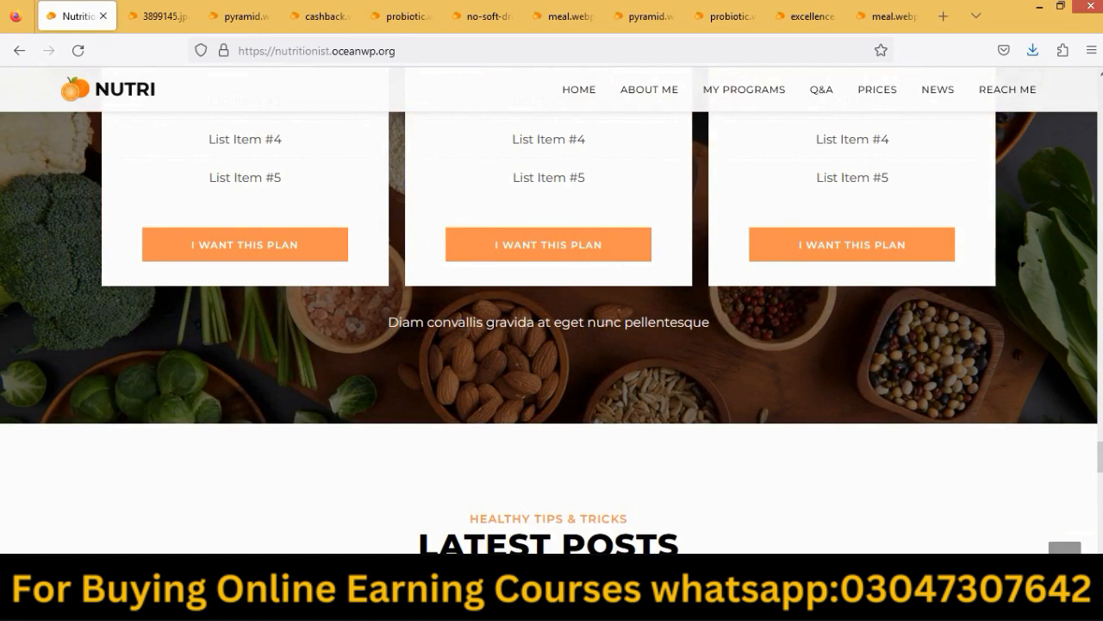
left_click(520, 603)
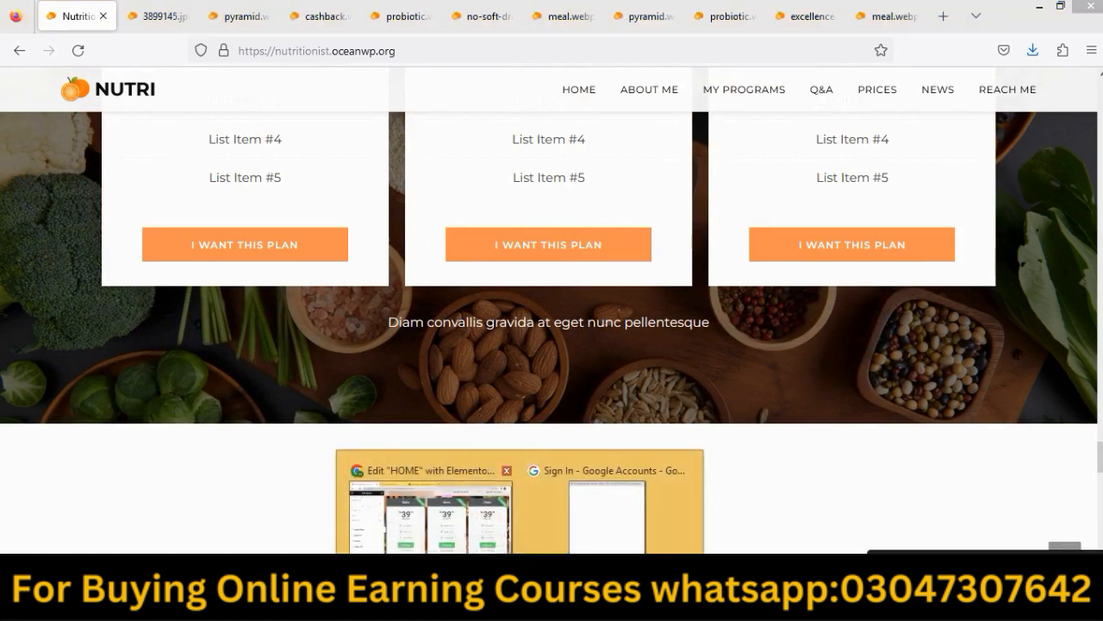
left_click(430, 513)
scroll(508, 259, "up", 3)
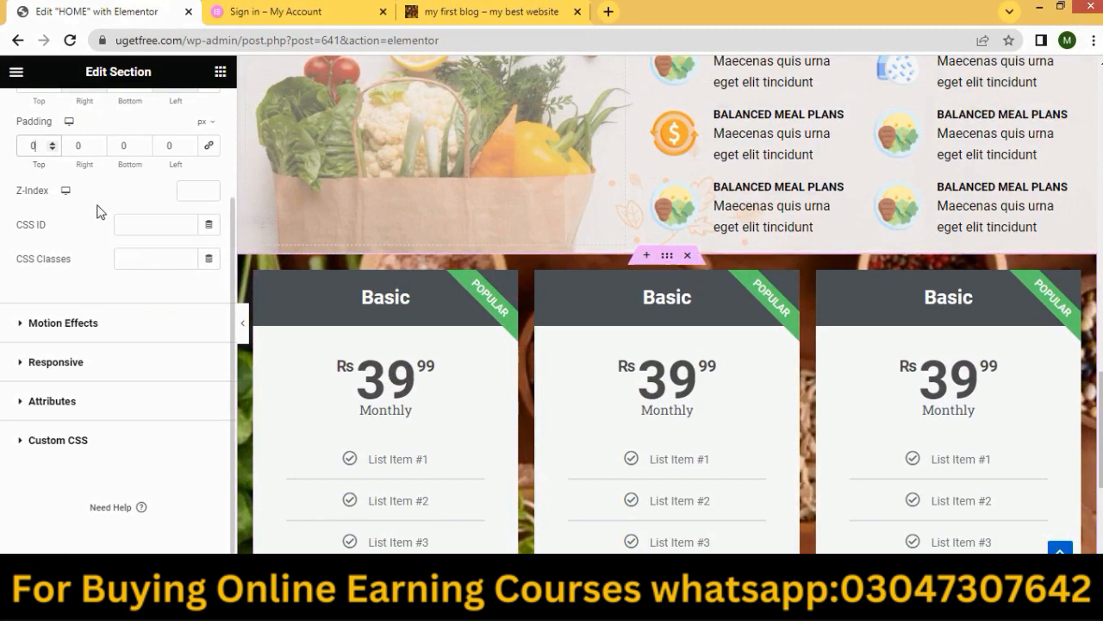
scroll(146, 250, "up", 2)
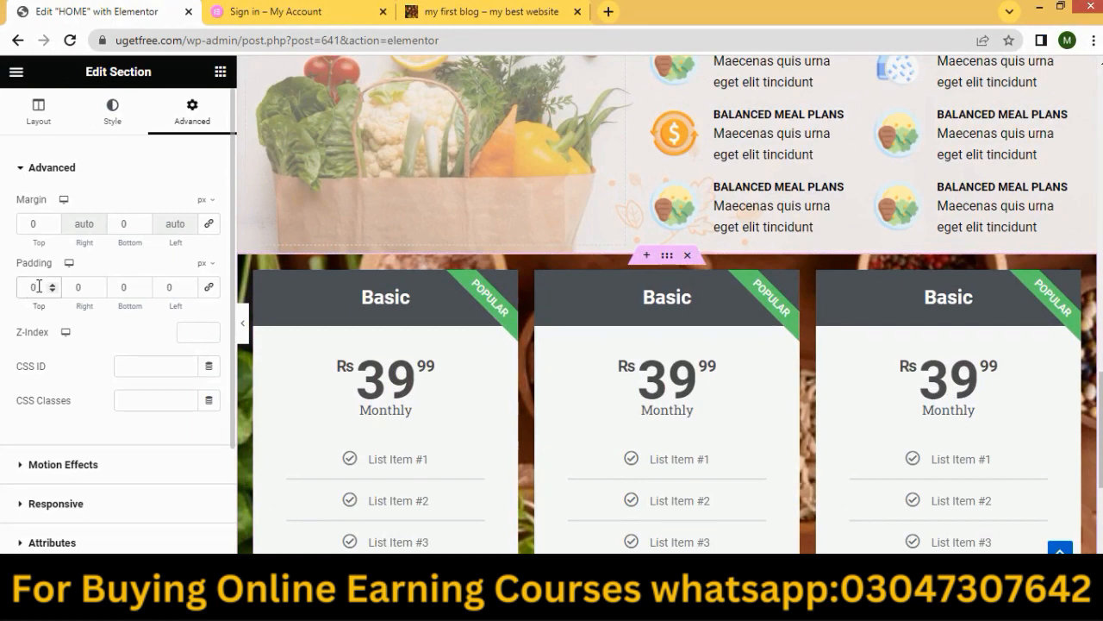
type("1")
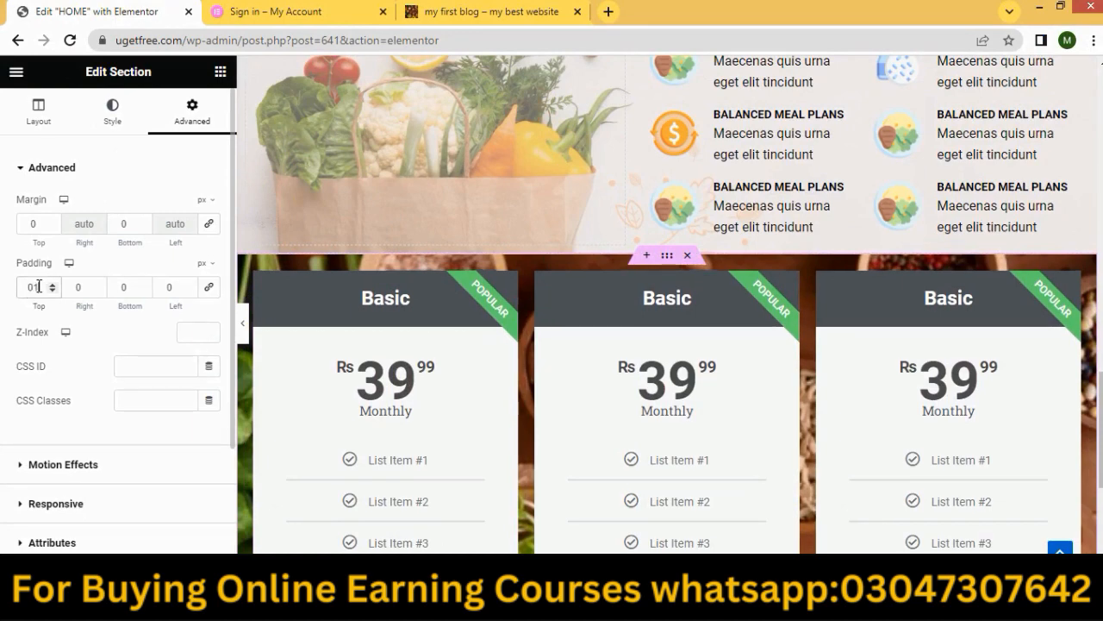
type("00")
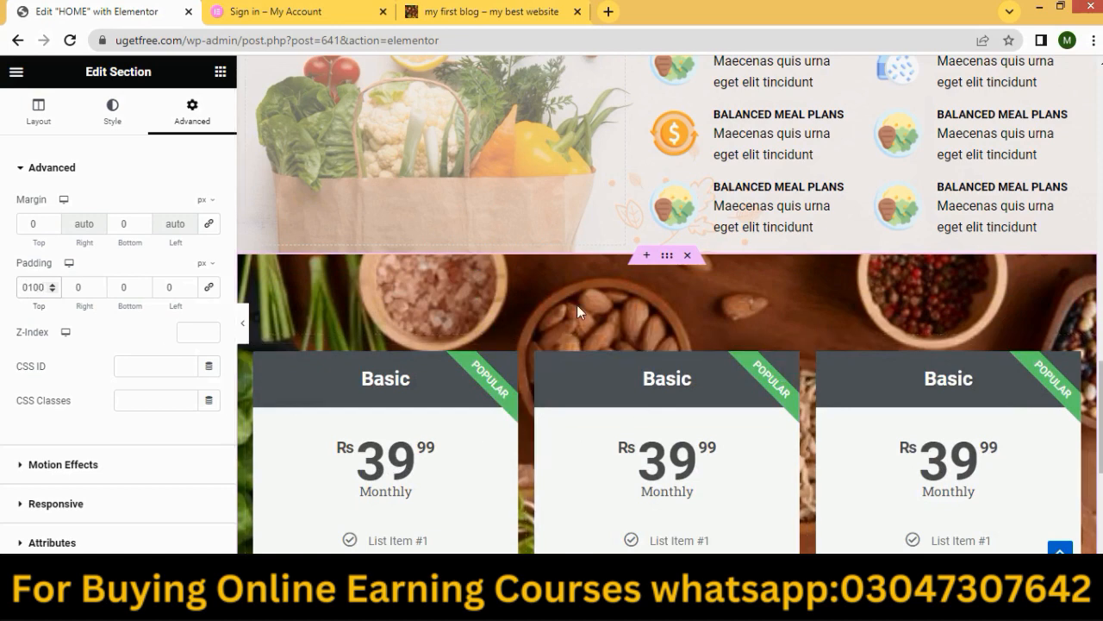
Set the pricing section's bottom padding to 100 px.
scroll(577, 304, "down", 4)
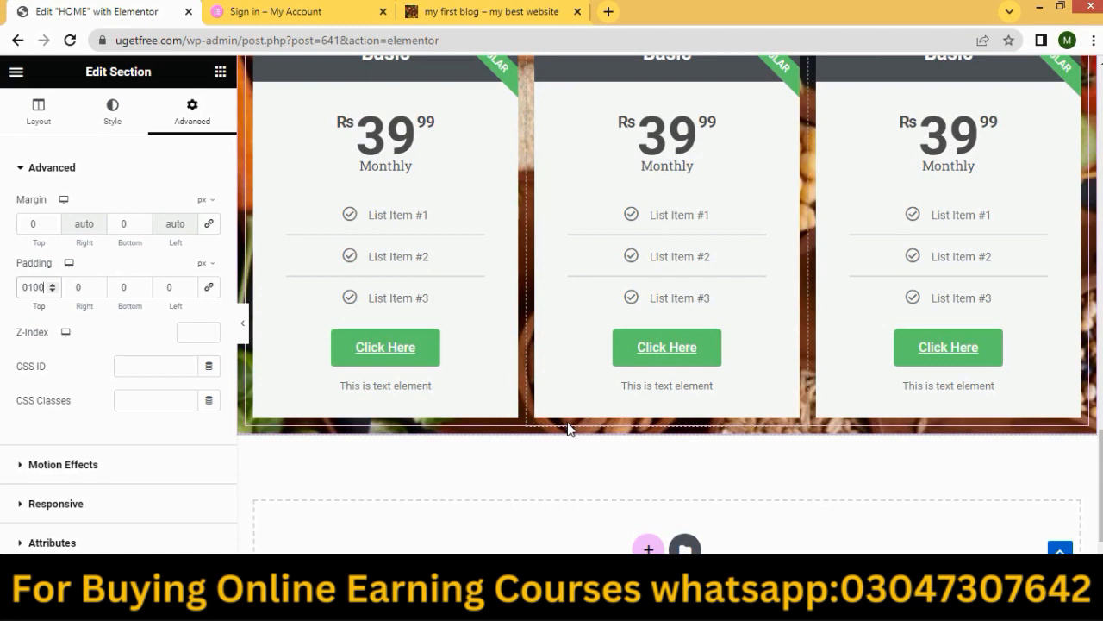
left_click(135, 289)
type("100")
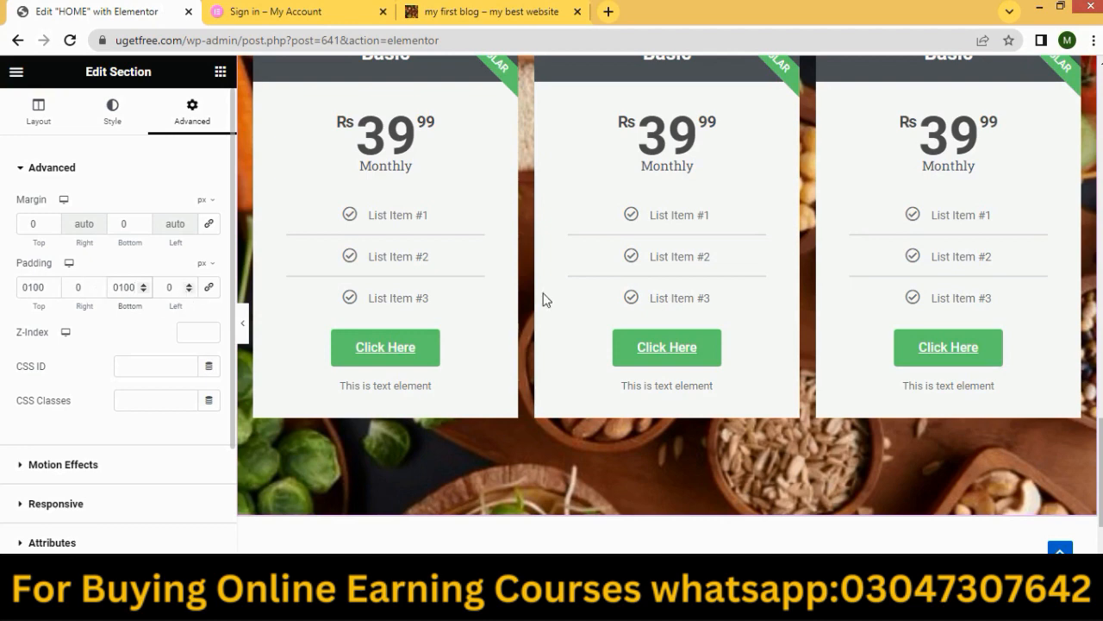
scroll(850, 295, "up", 2)
scroll(742, 297, "down", 4)
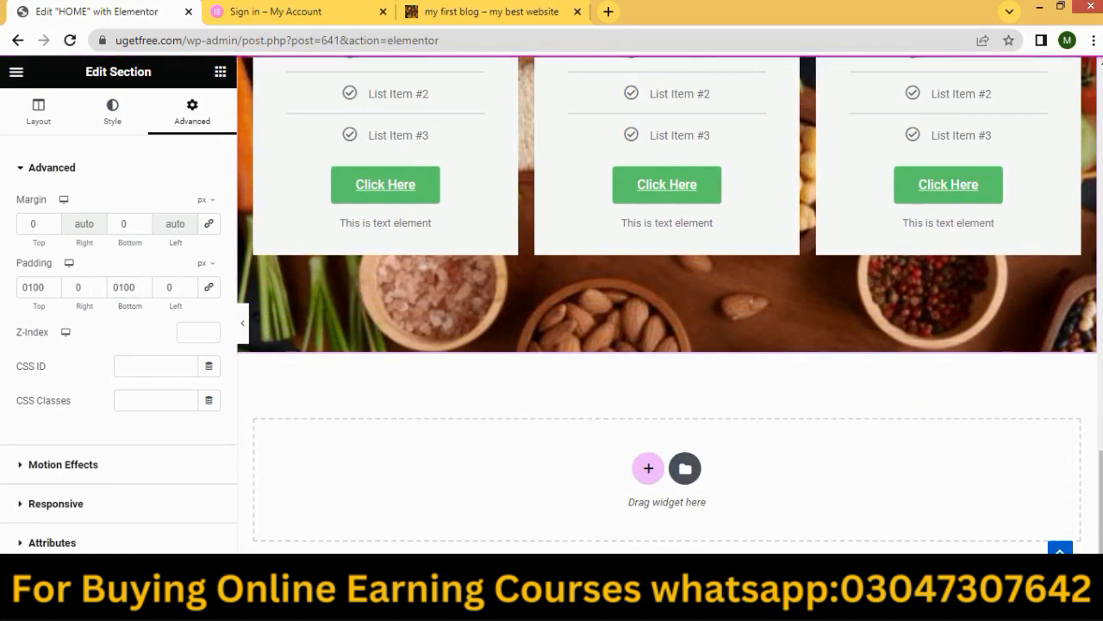
Reload the live website's home page and examine the spacing and layout of the three price tables.
left_click(481, 10)
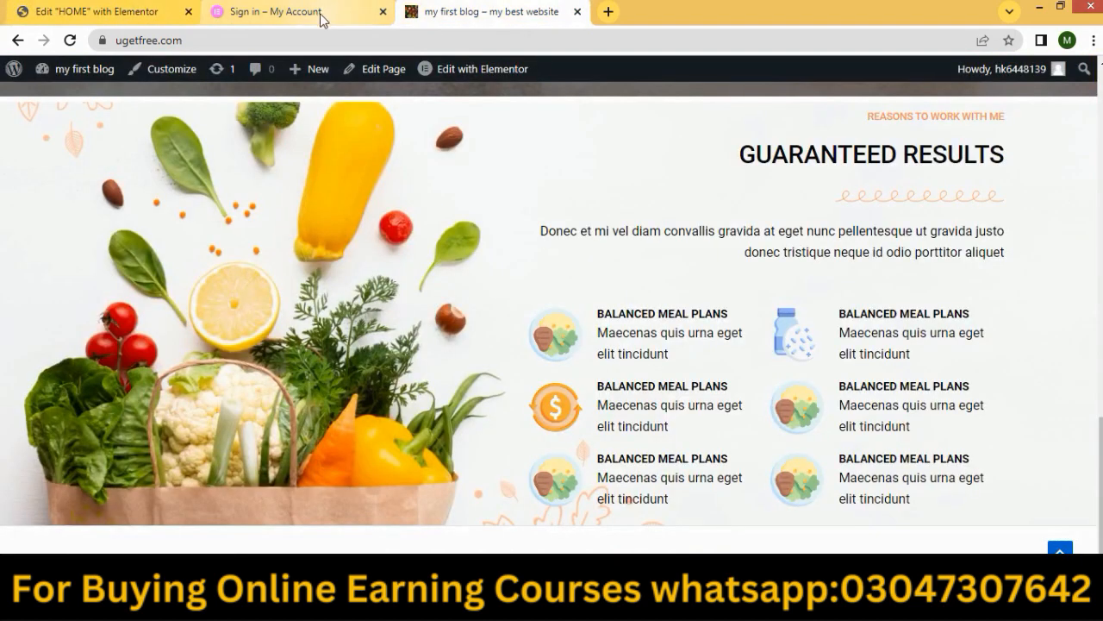
left_click(70, 39)
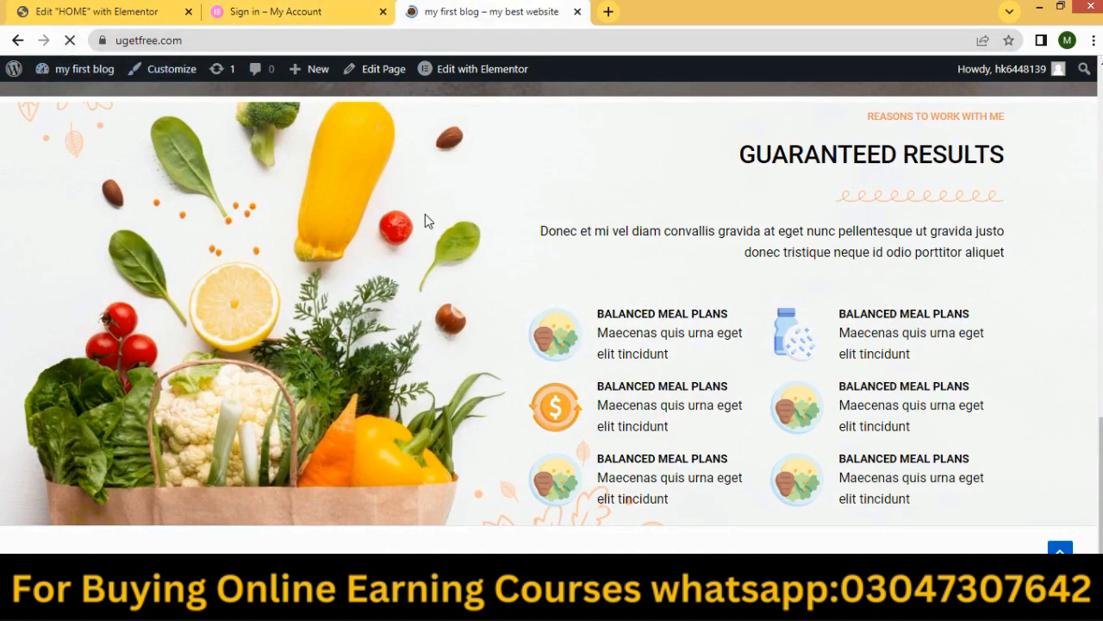
scroll(599, 289, "down", 2)
scroll(651, 313, "down", 2)
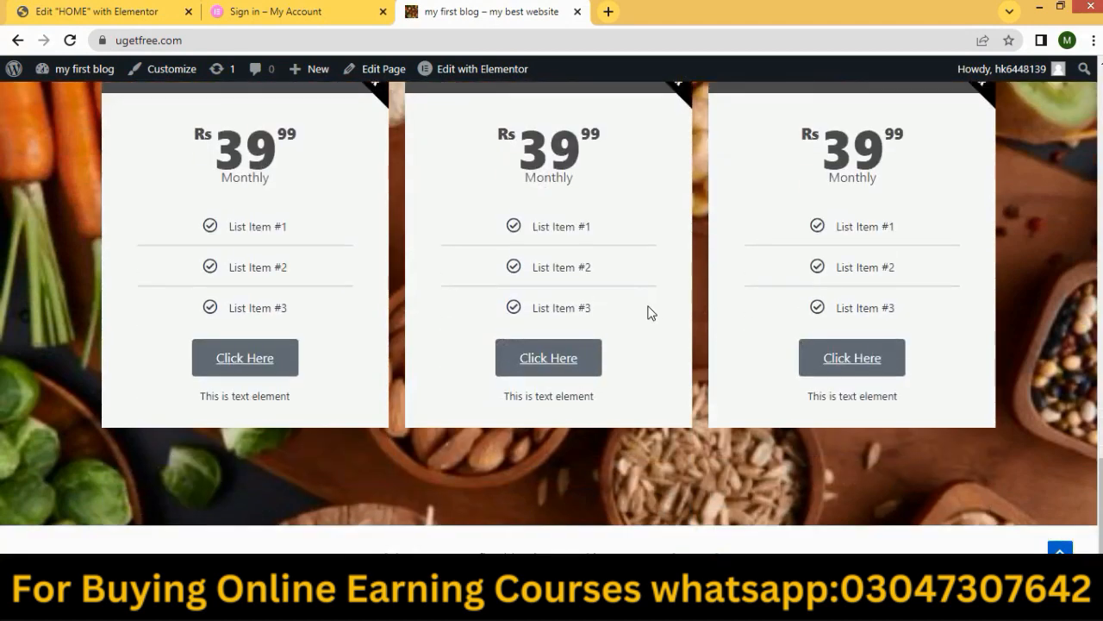
scroll(746, 290, "up", 2)
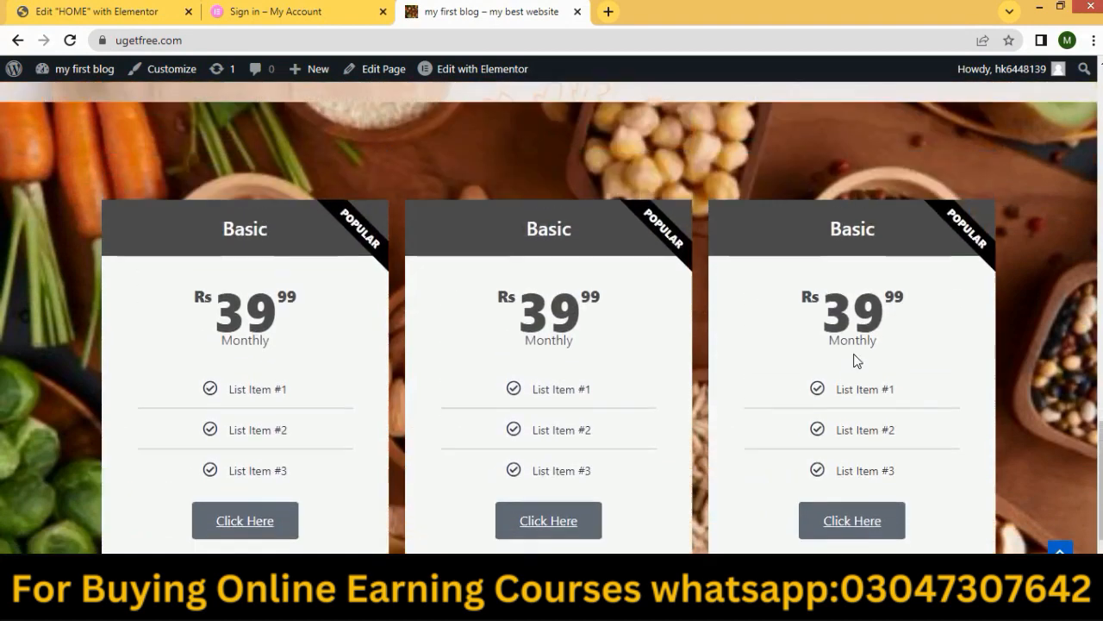
scroll(801, 432, "down", 2)
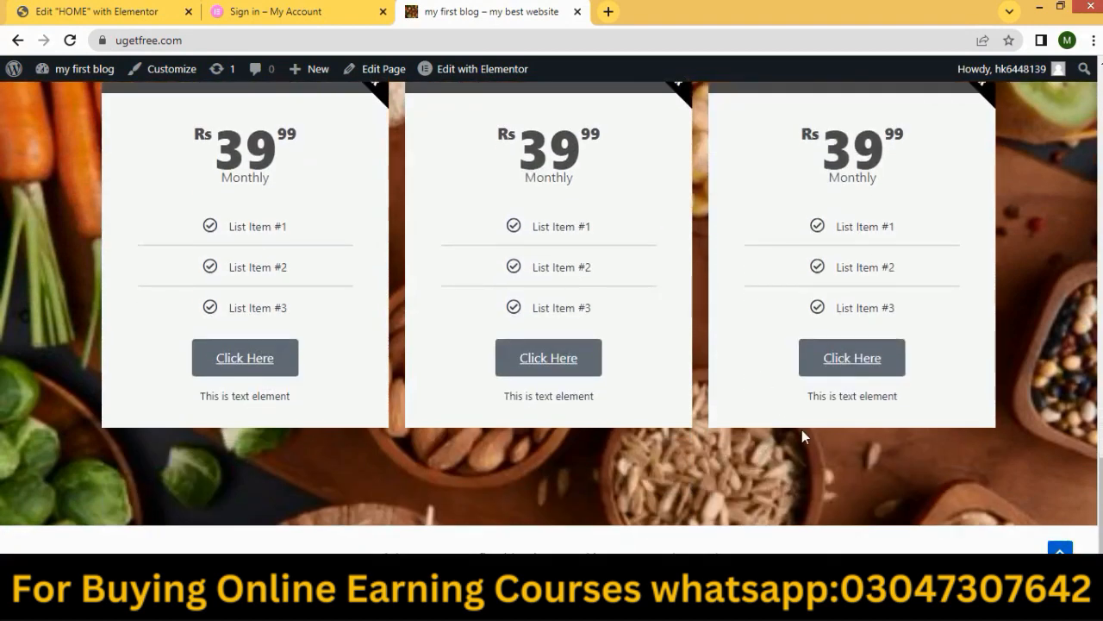
scroll(621, 383, "up", 3)
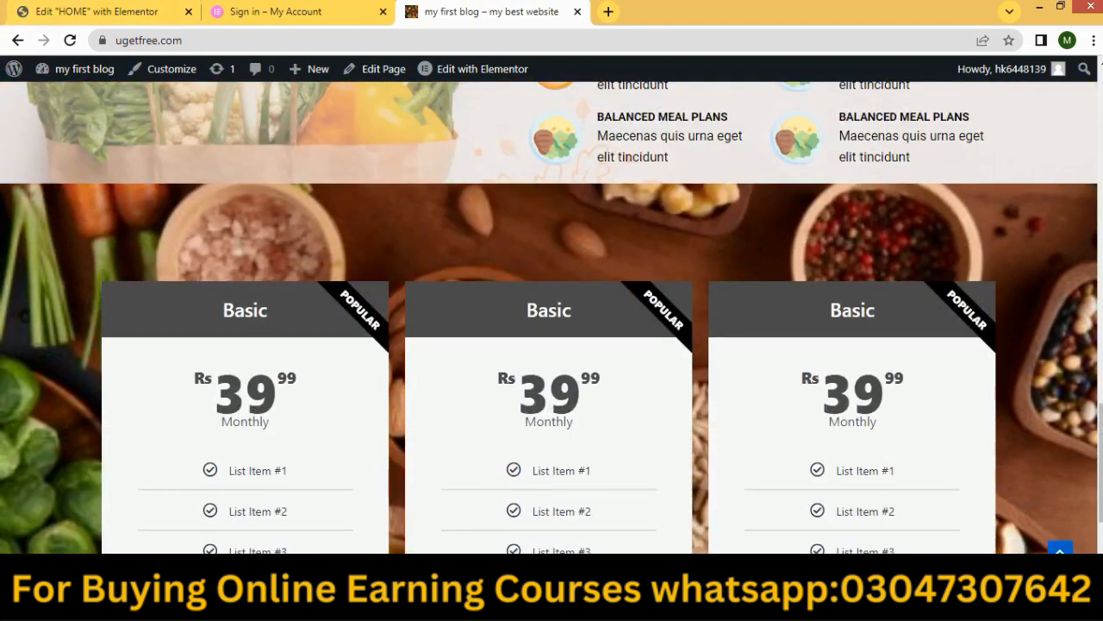
scroll(741, 344, "down", 1)
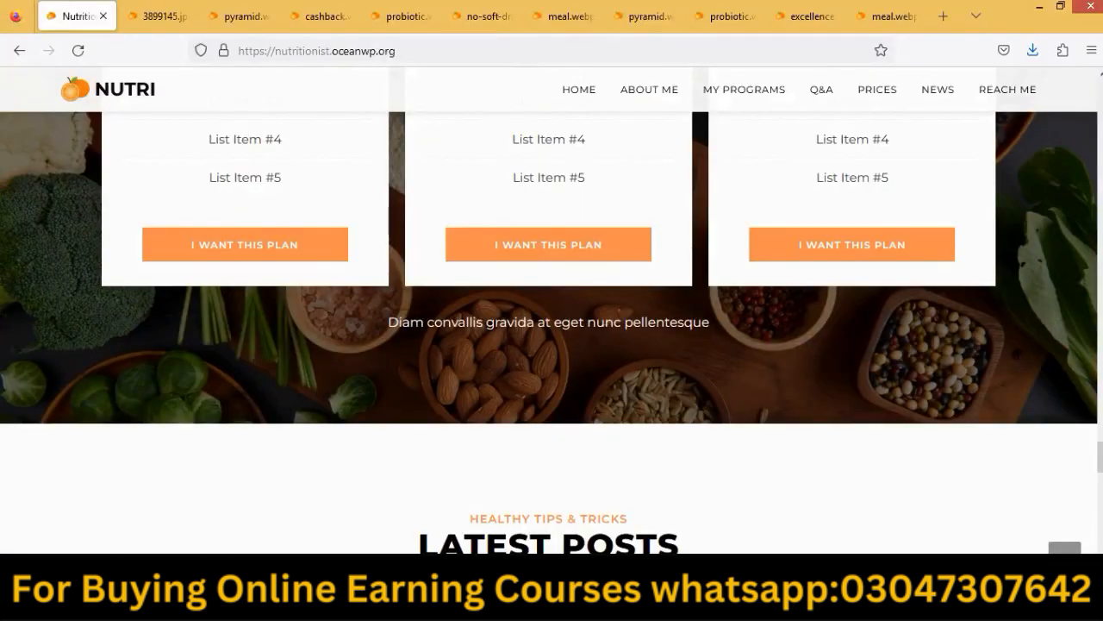
Review the demo site's remaining sections, from the pricing plans down to the contact form.
scroll(589, 344, "down", 8)
scroll(606, 354, "down", 5)
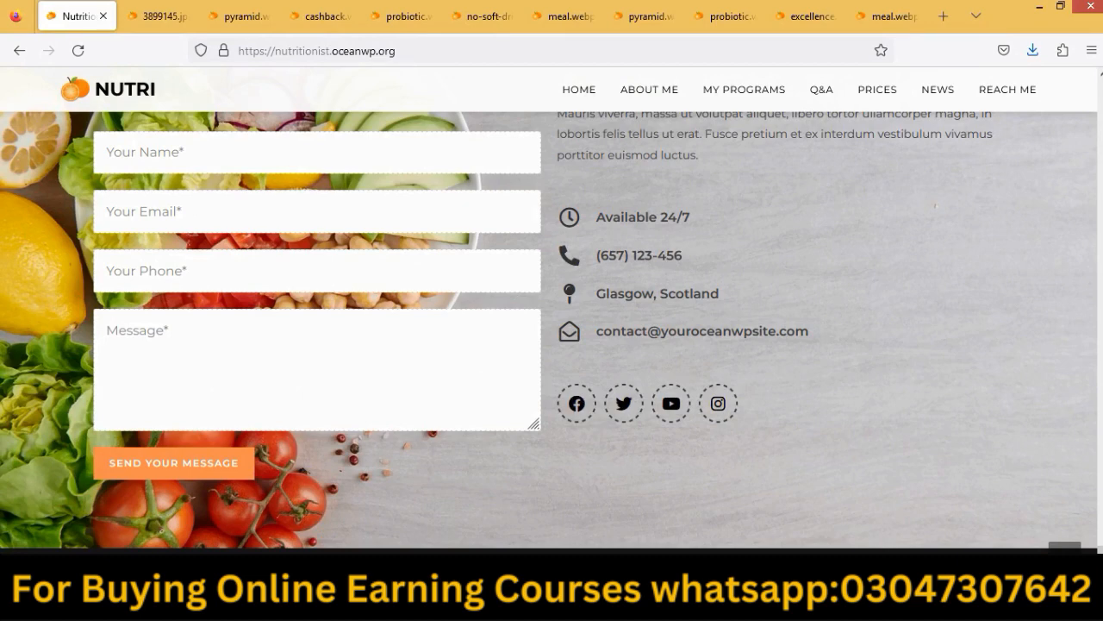
scroll(655, 535, "up", 15)
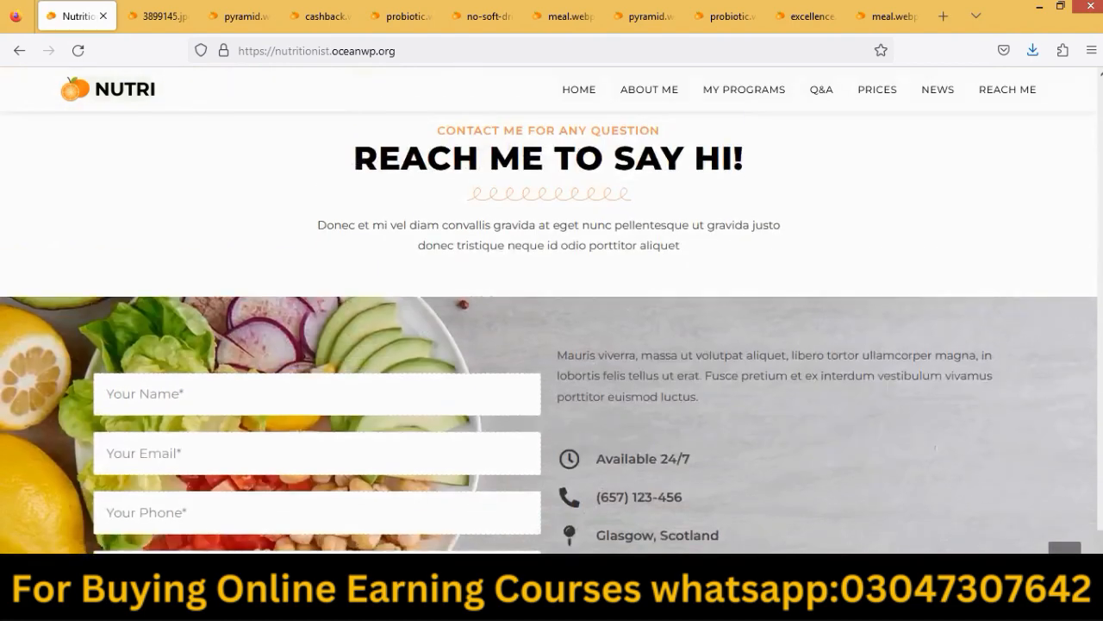
scroll(677, 512, "up", 10)
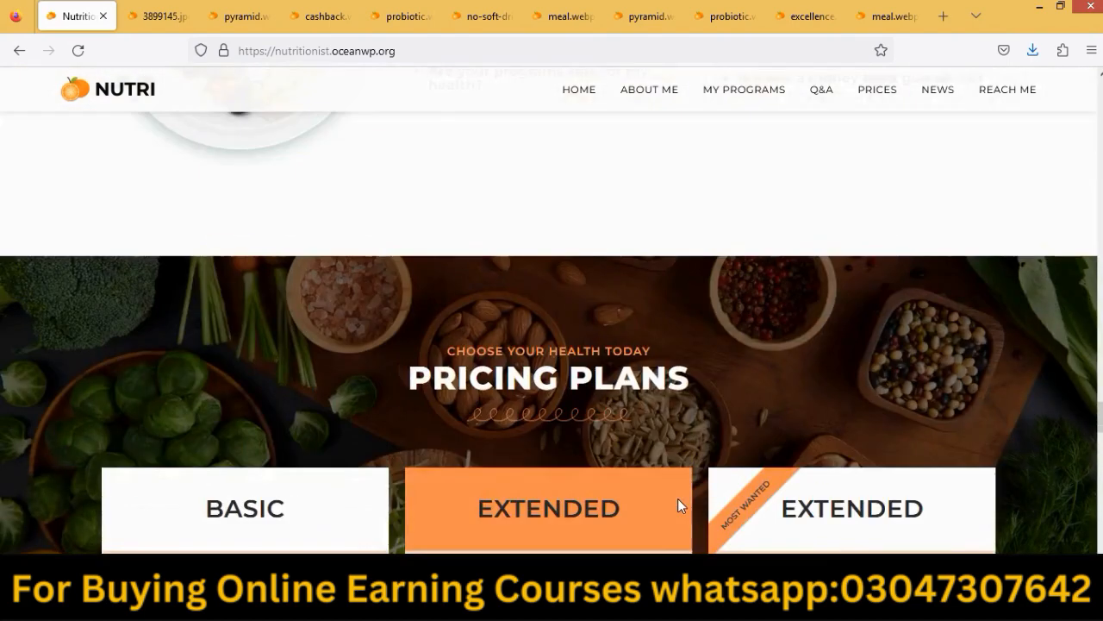
scroll(677, 496, "down", 4)
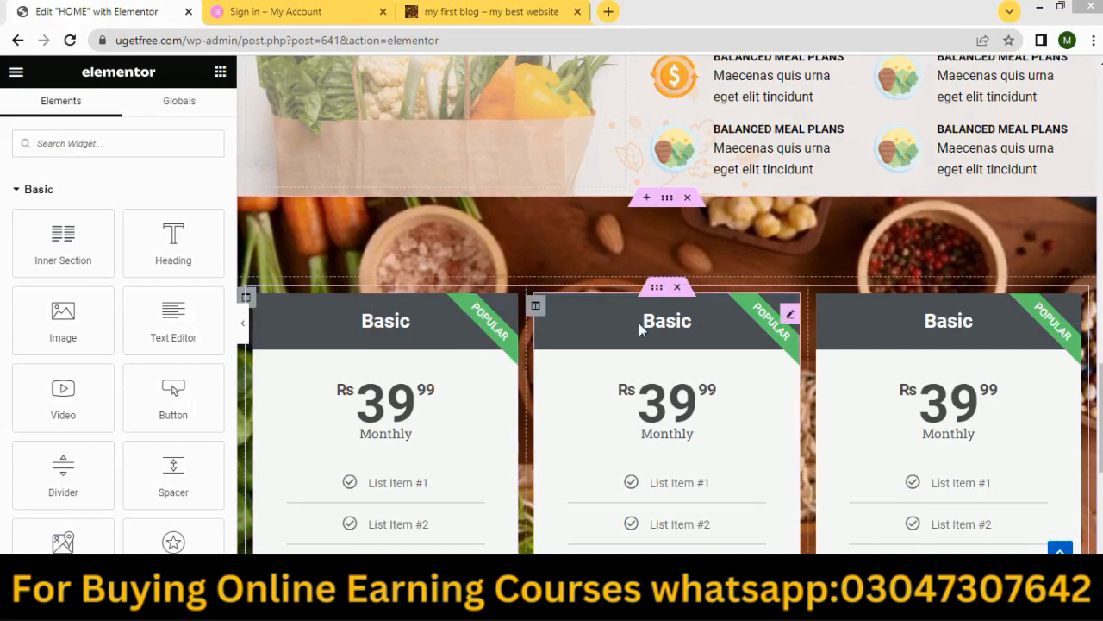
Add a new section with two equal columns below the pricing section in the Elementor editor.
left_click_drag(1101, 399, 1101, 485)
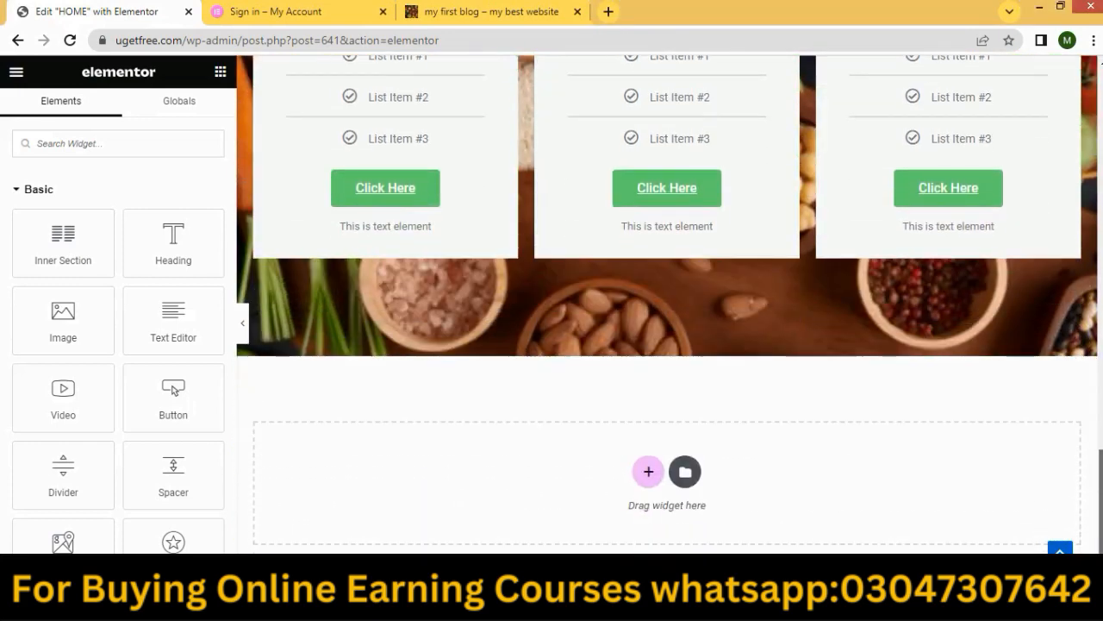
left_click(648, 474)
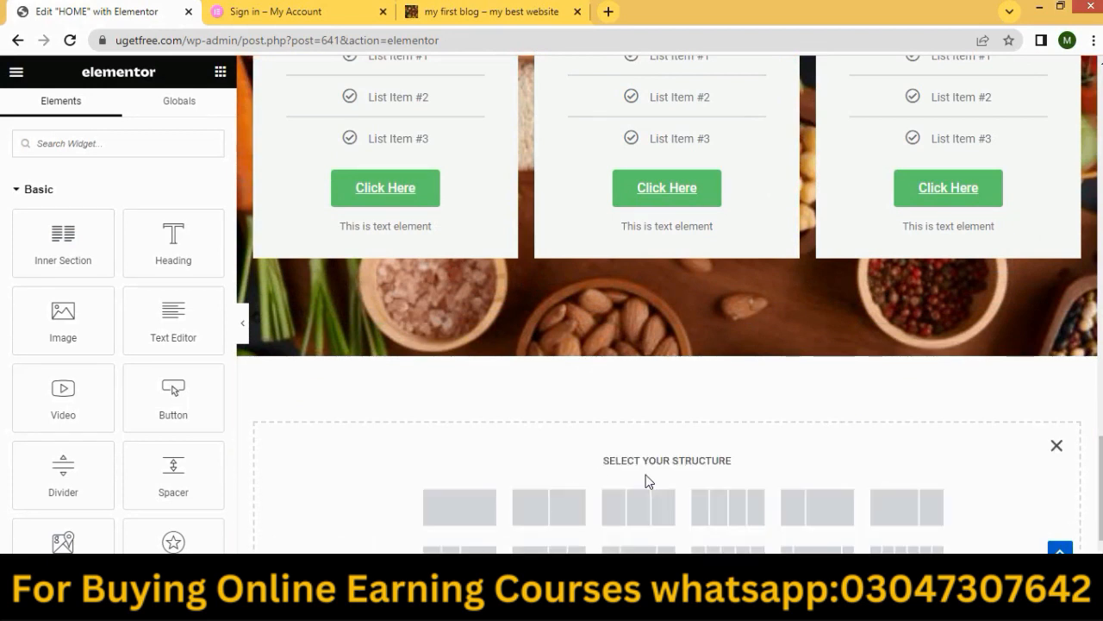
scroll(573, 462, "down", 1)
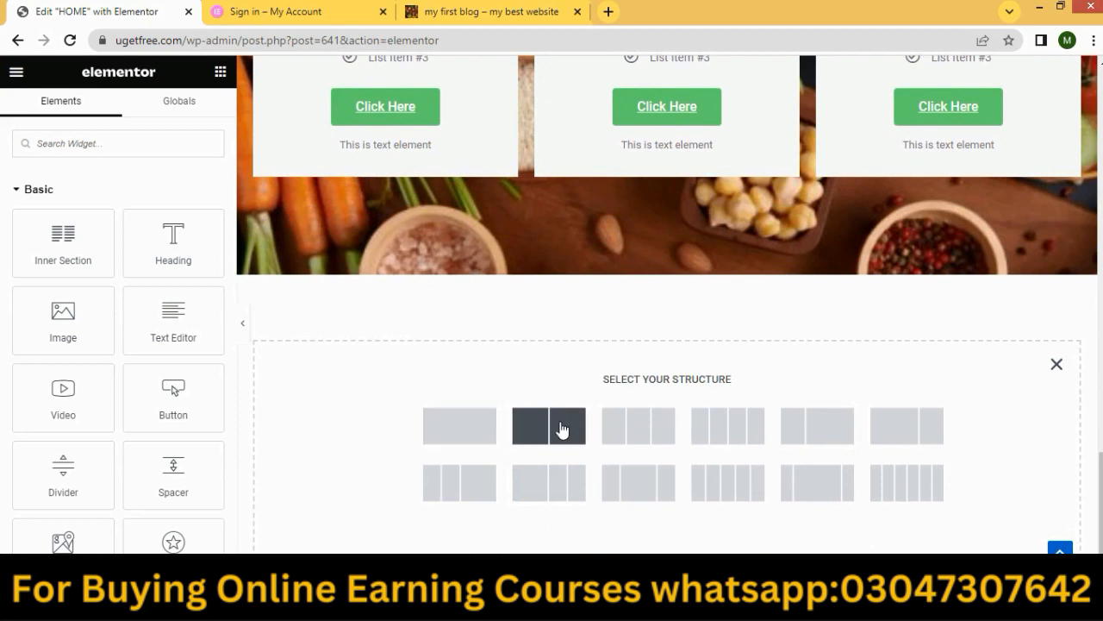
left_click(562, 430)
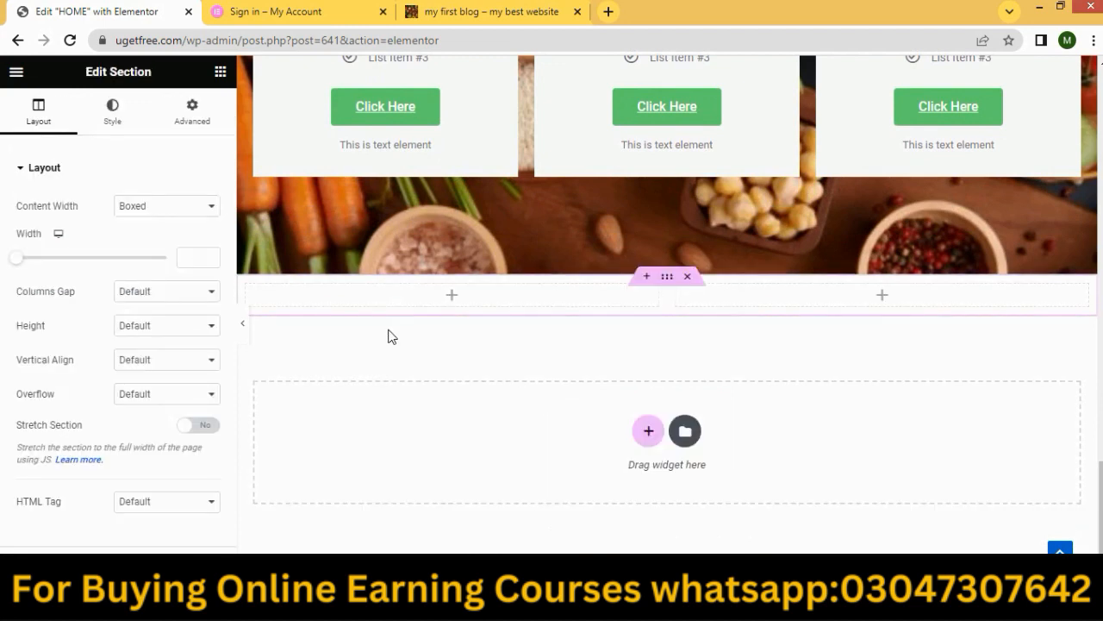
Search the widgets for "form" and place a Form widget in the new section's first column.
scroll(505, 362, "down", 1)
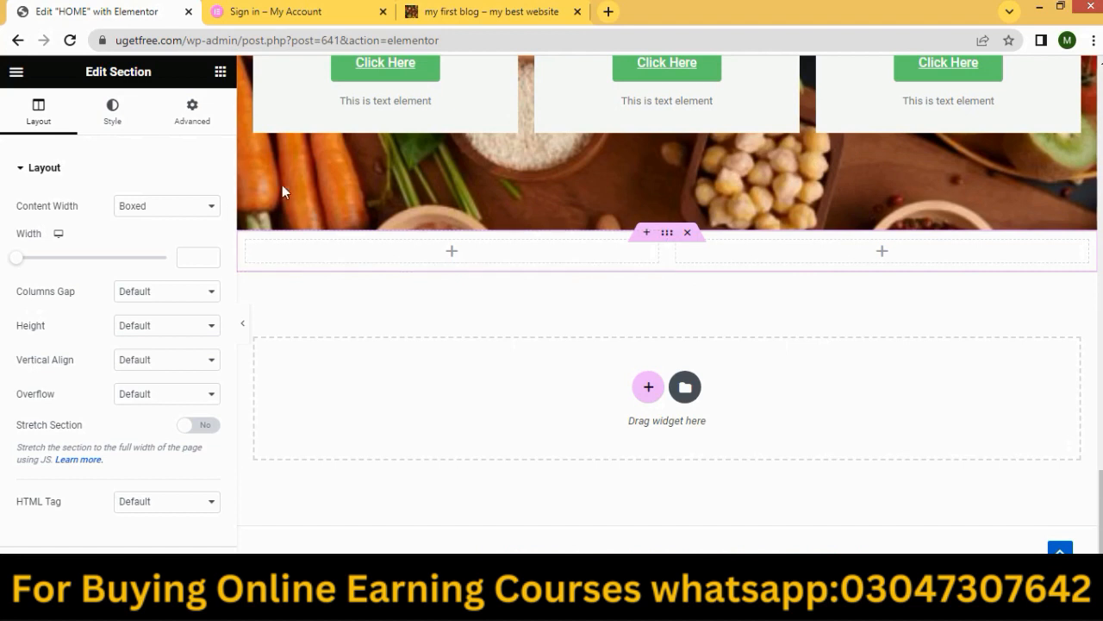
left_click(220, 74)
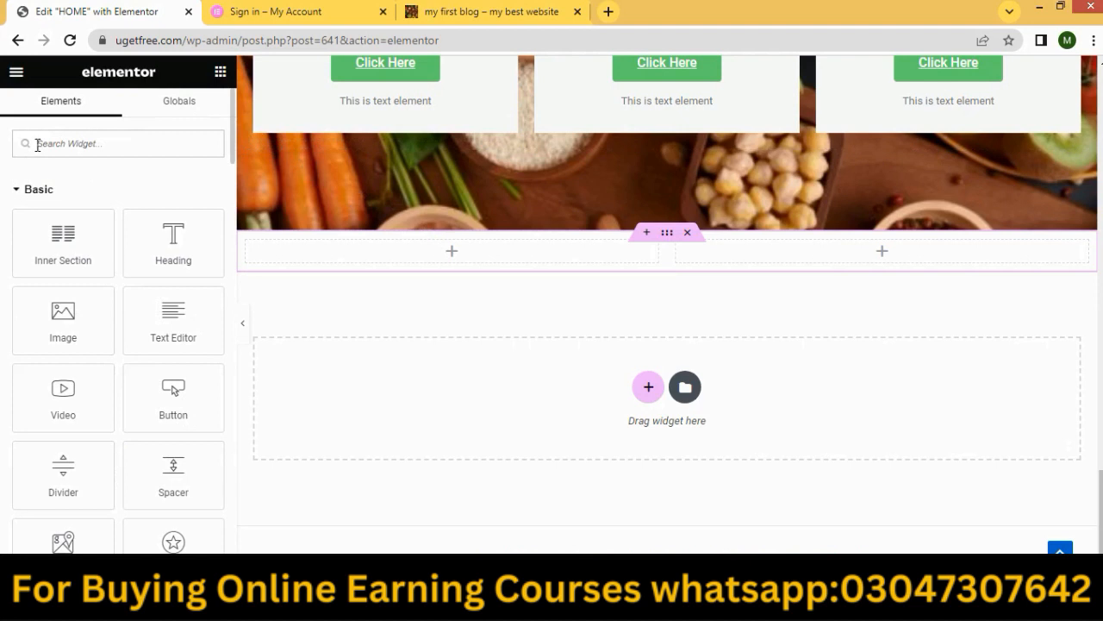
type("form")
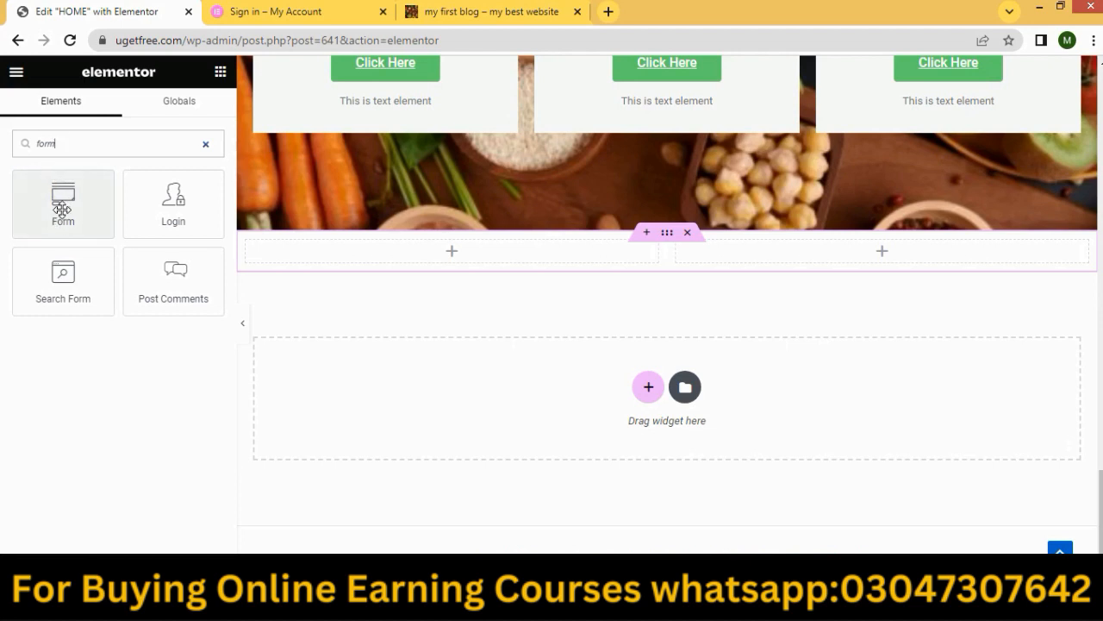
left_click_drag(62, 209, 437, 250)
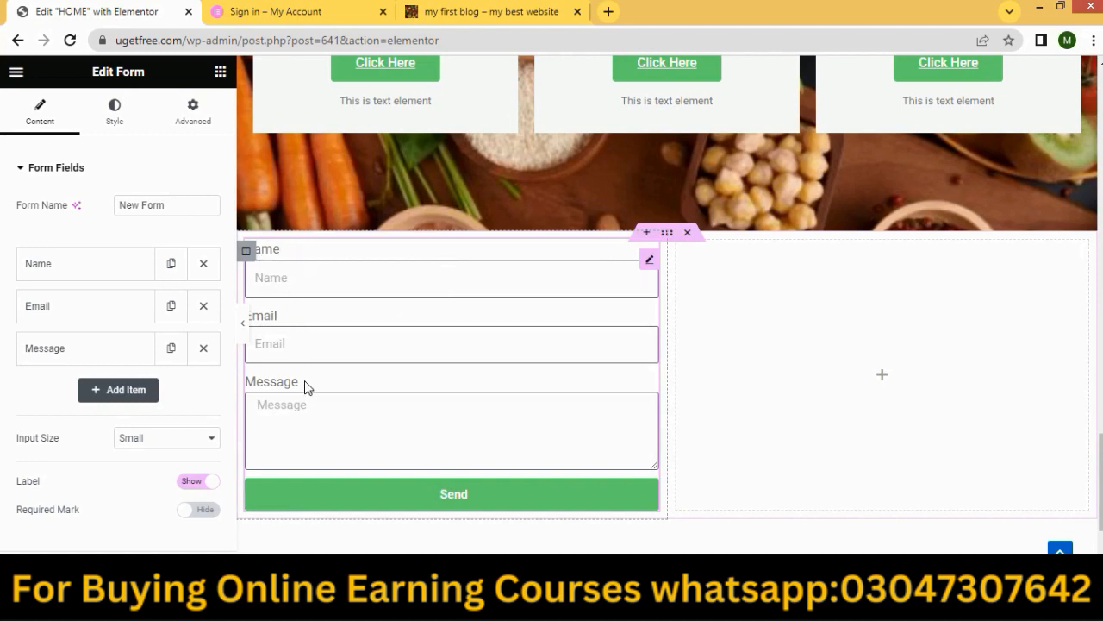
Add a fourth field to the form beneath the Name, Email and Message fields.
left_click(62, 270)
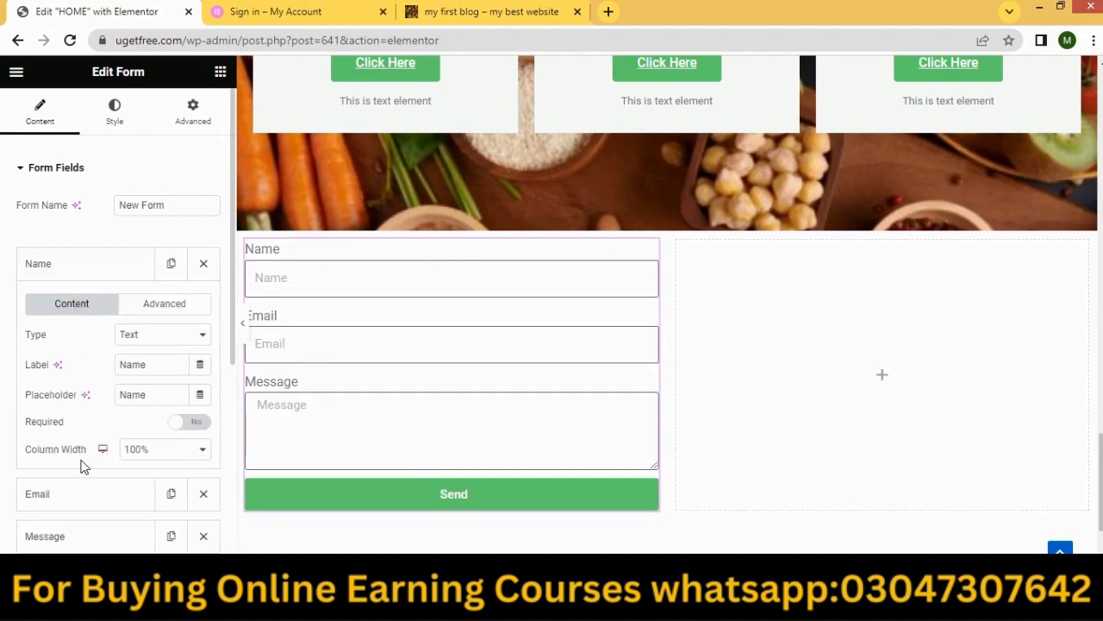
scroll(83, 461, "down", 1)
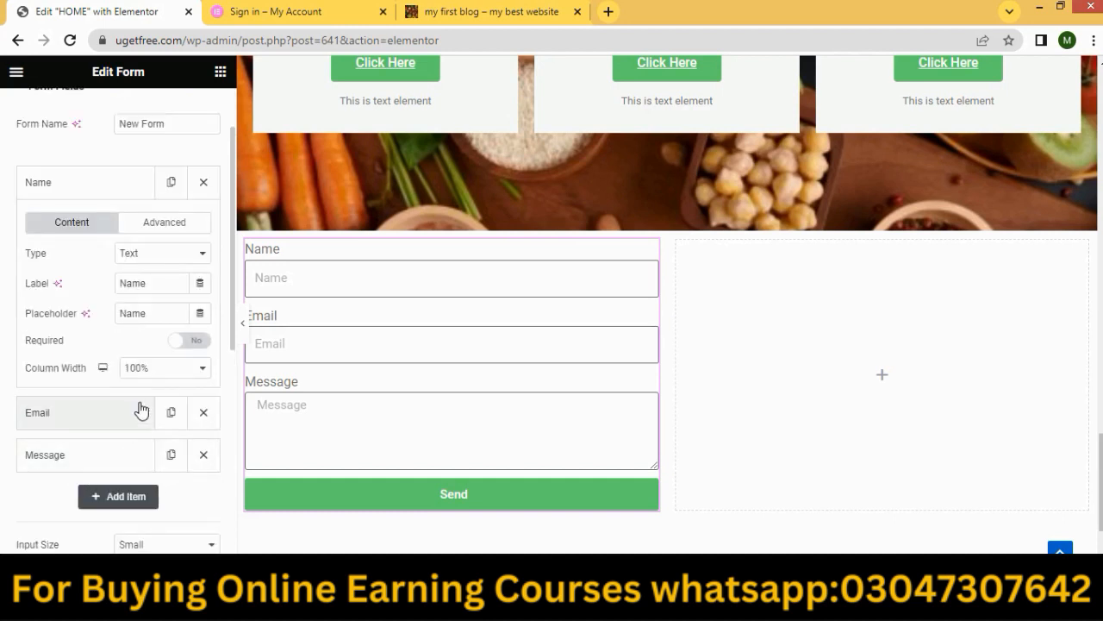
left_click(126, 498)
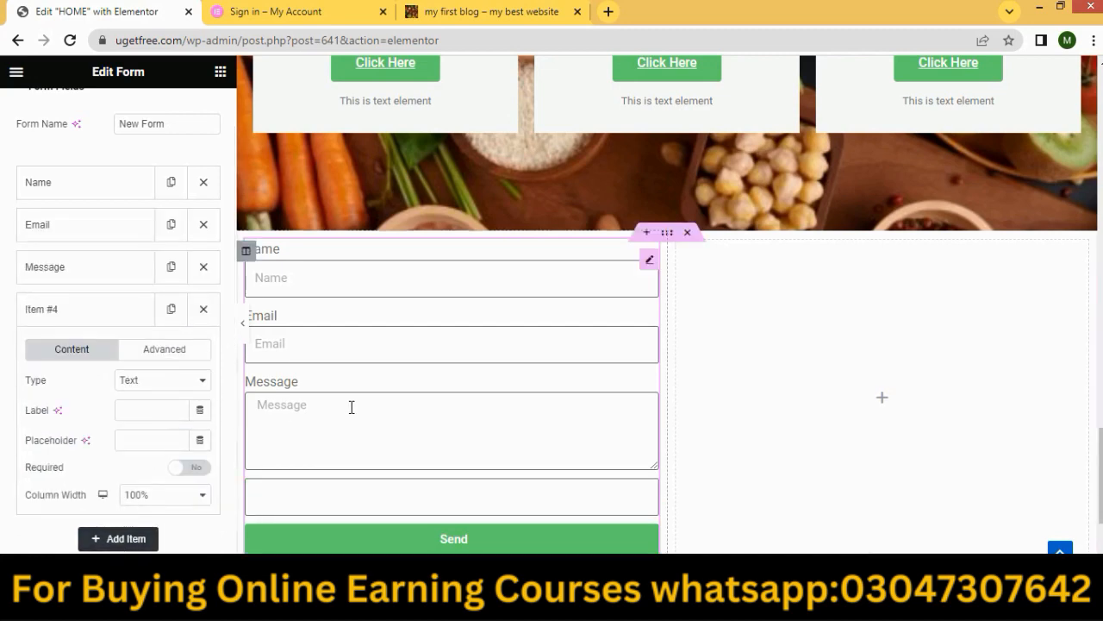
scroll(299, 421, "down", 1)
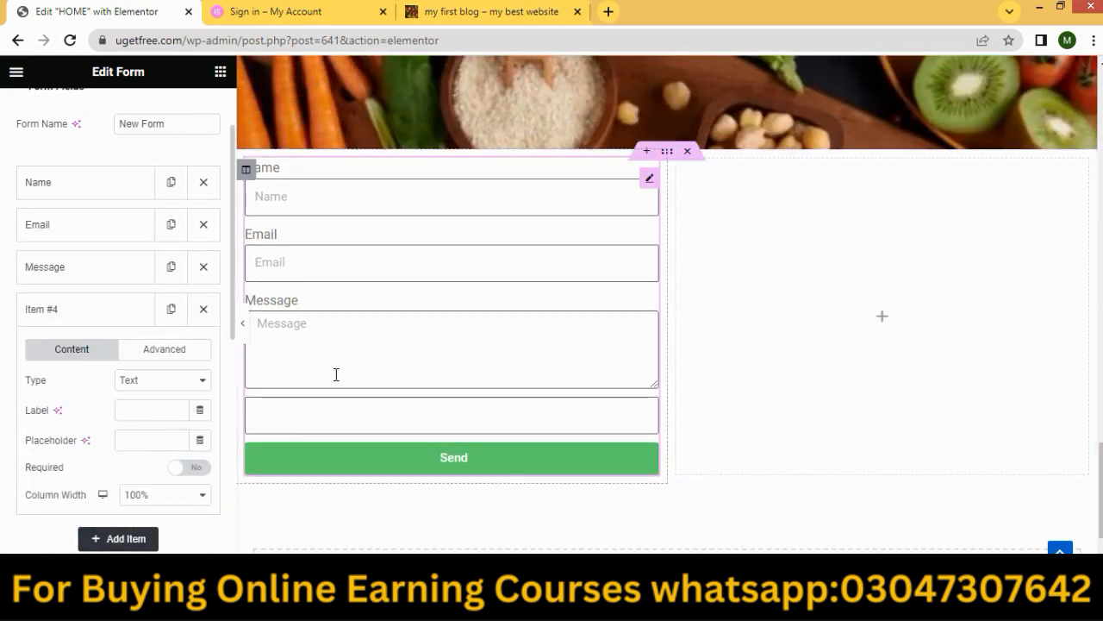
scroll(338, 371, "up", 2)
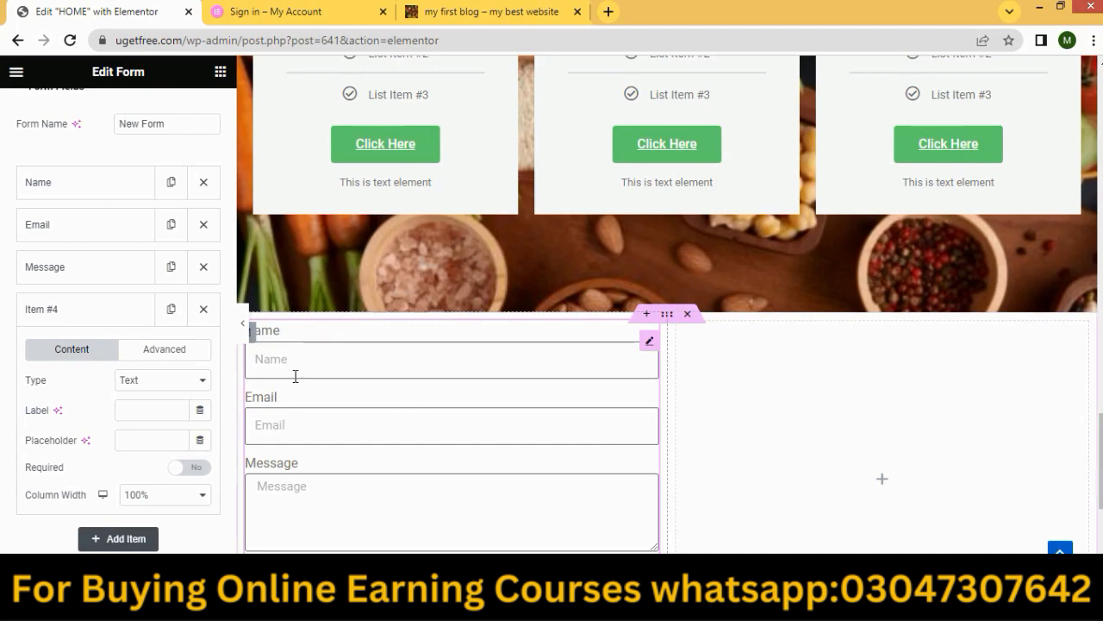
scroll(451, 431, "down", 1)
scroll(457, 389, "up", 4)
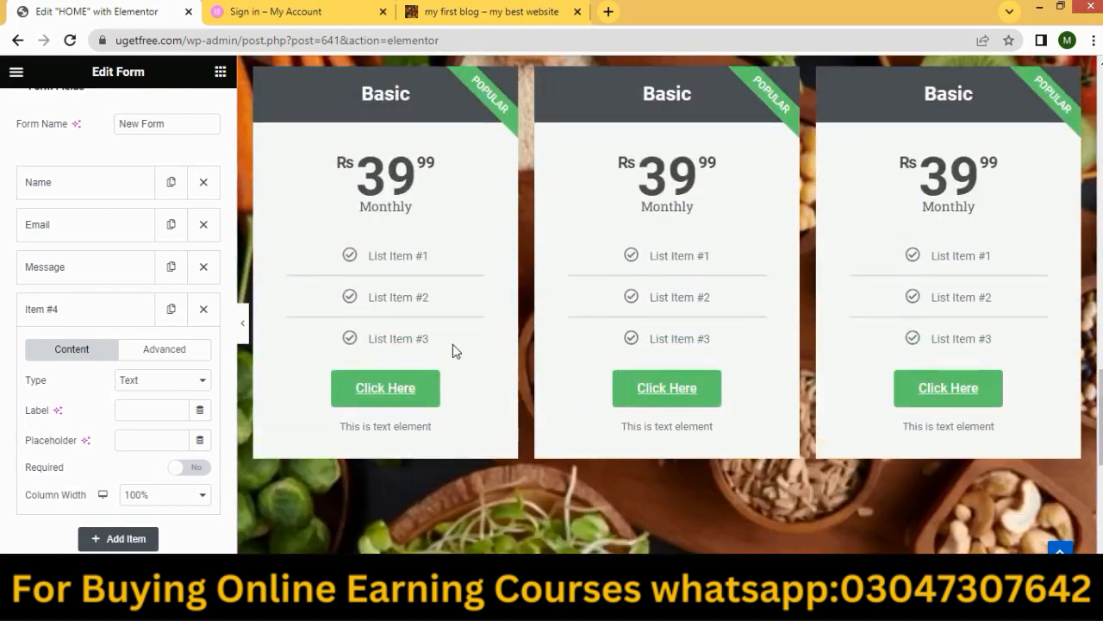
Duplicate the Guaranteed Results heading and move the copy into the image column of the same section.
scroll(387, 278, "up", 1)
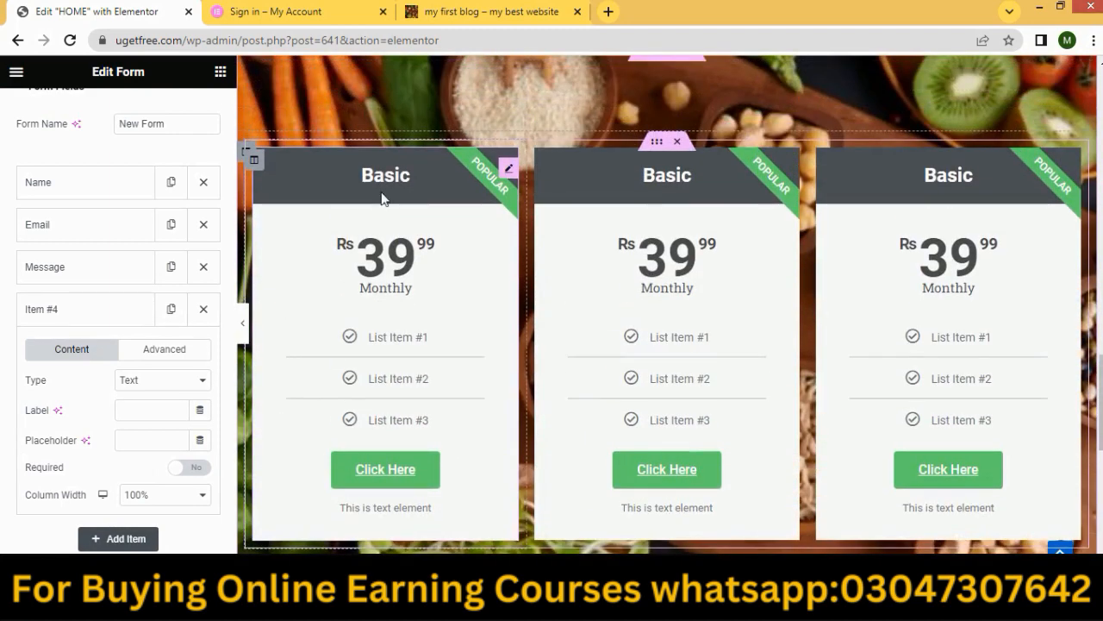
scroll(397, 210, "up", 8)
scroll(785, 284, "down", 2)
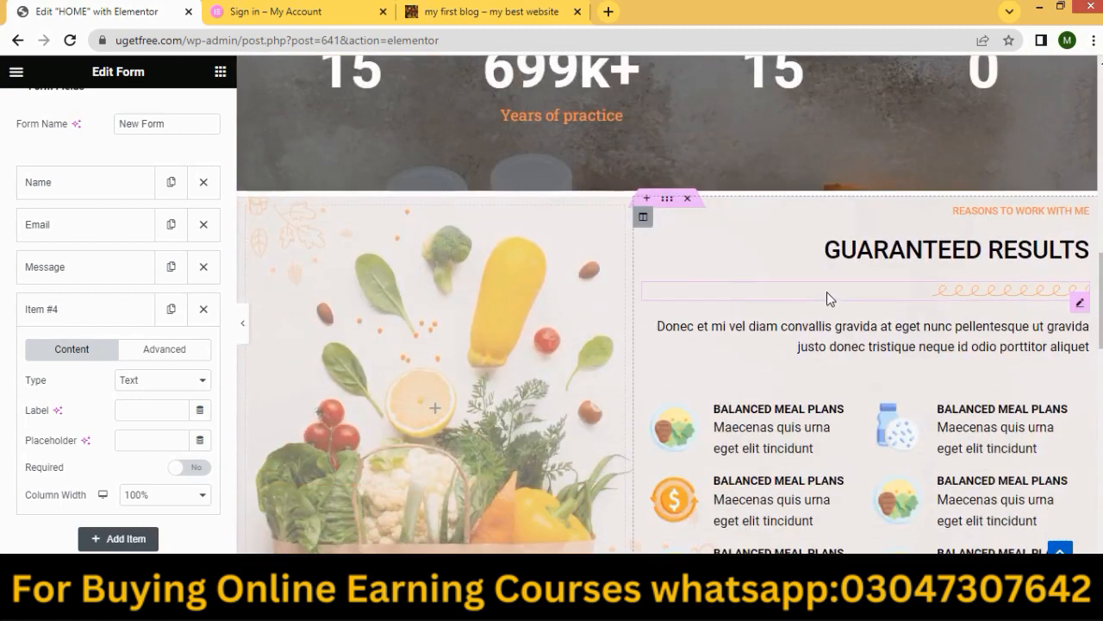
right_click(1074, 261)
left_click(1002, 293)
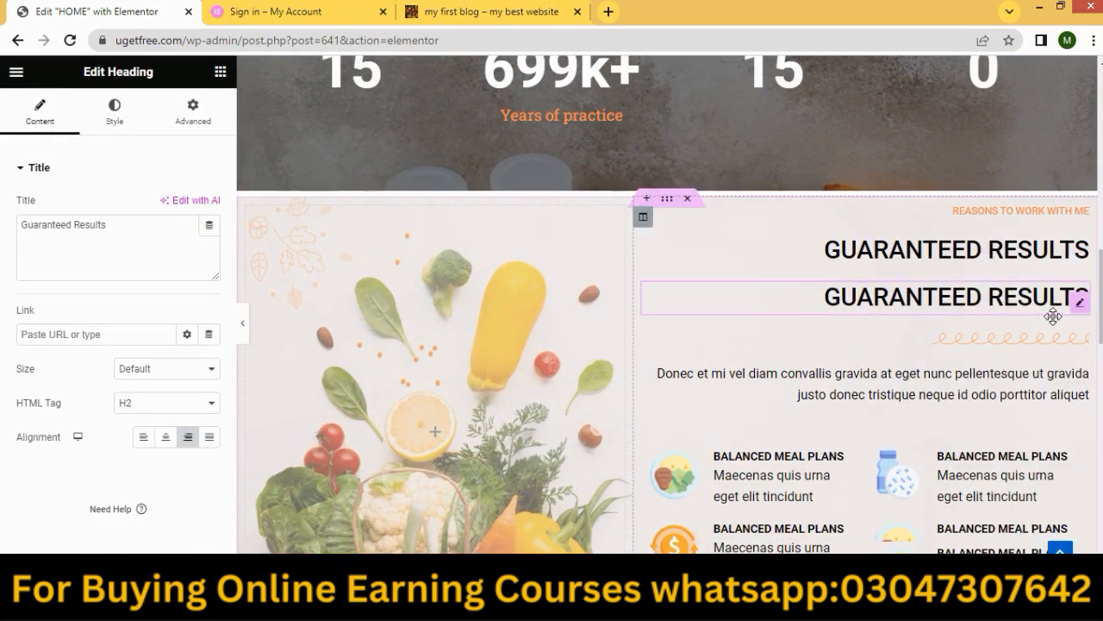
left_click_drag(1054, 312, 390, 404)
scroll(389, 404, "down", 2)
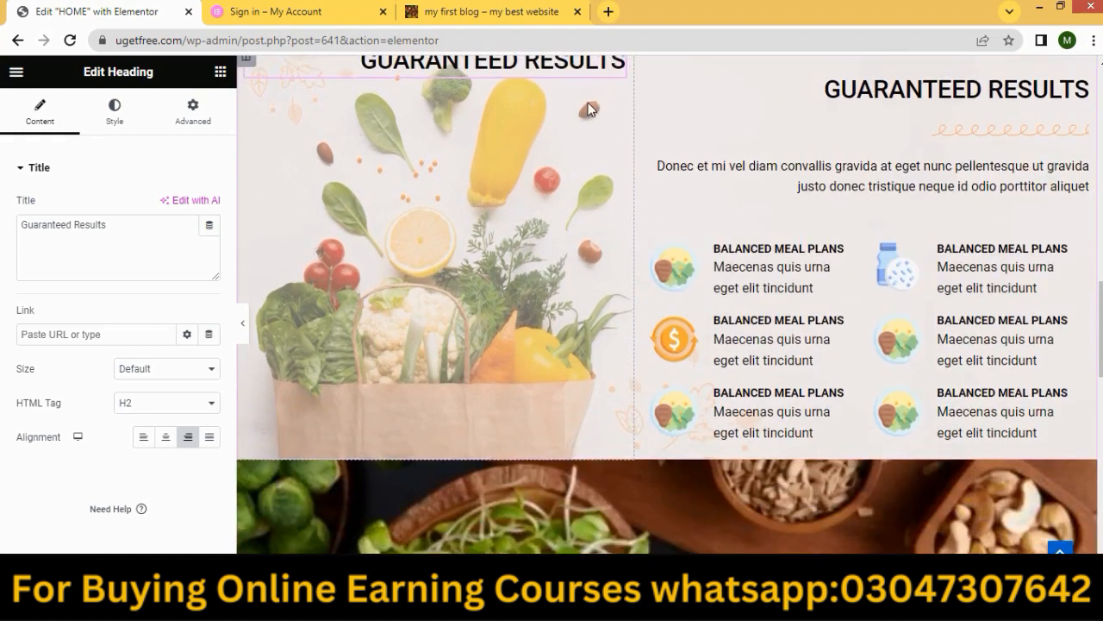
Try to move the copied Guaranteed Results heading down the page to the contact form section.
scroll(595, 108, "up", 1)
left_click_drag(619, 154, 487, 528)
scroll(486, 528, "down", 3)
scroll(625, 311, "down", 5)
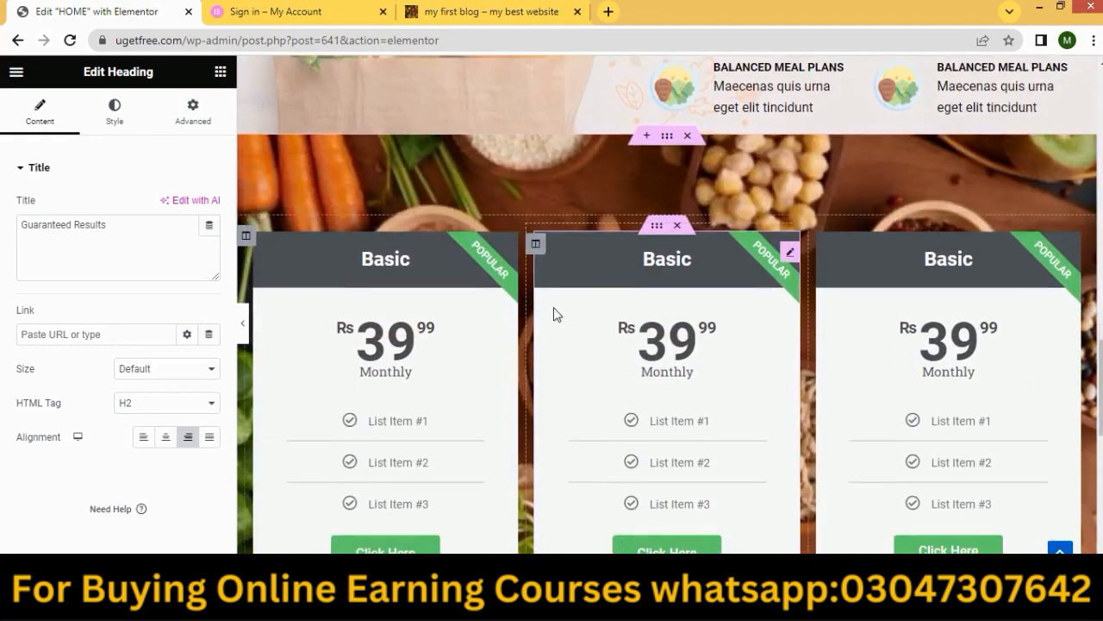
scroll(551, 368, "up", 5)
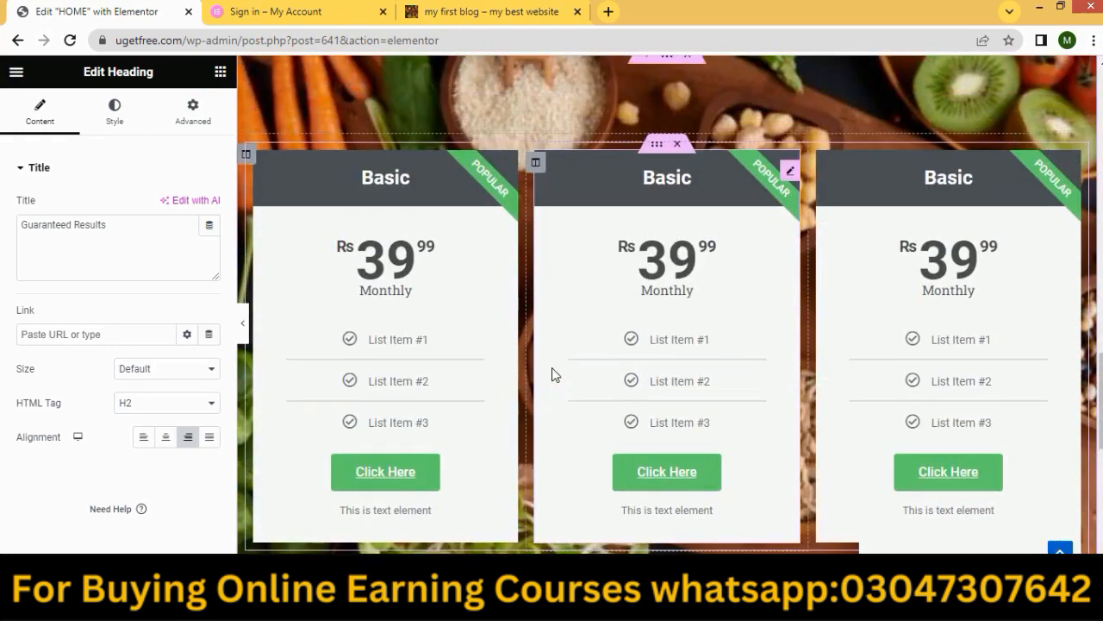
scroll(586, 382, "down", 5)
scroll(538, 383, "down", 5)
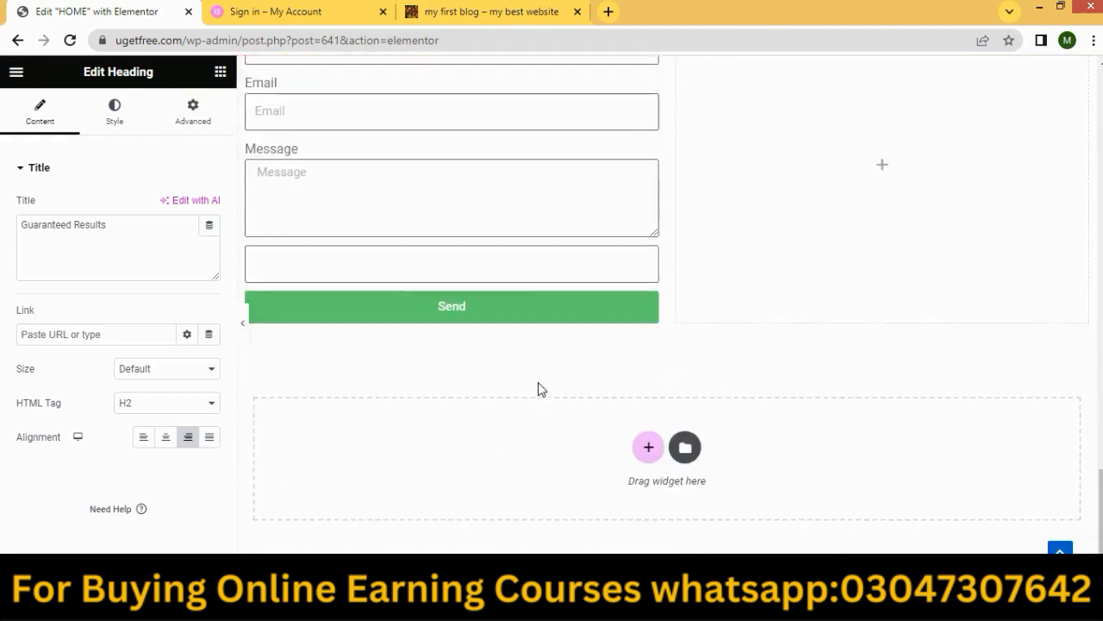
scroll(539, 387, "up", 7)
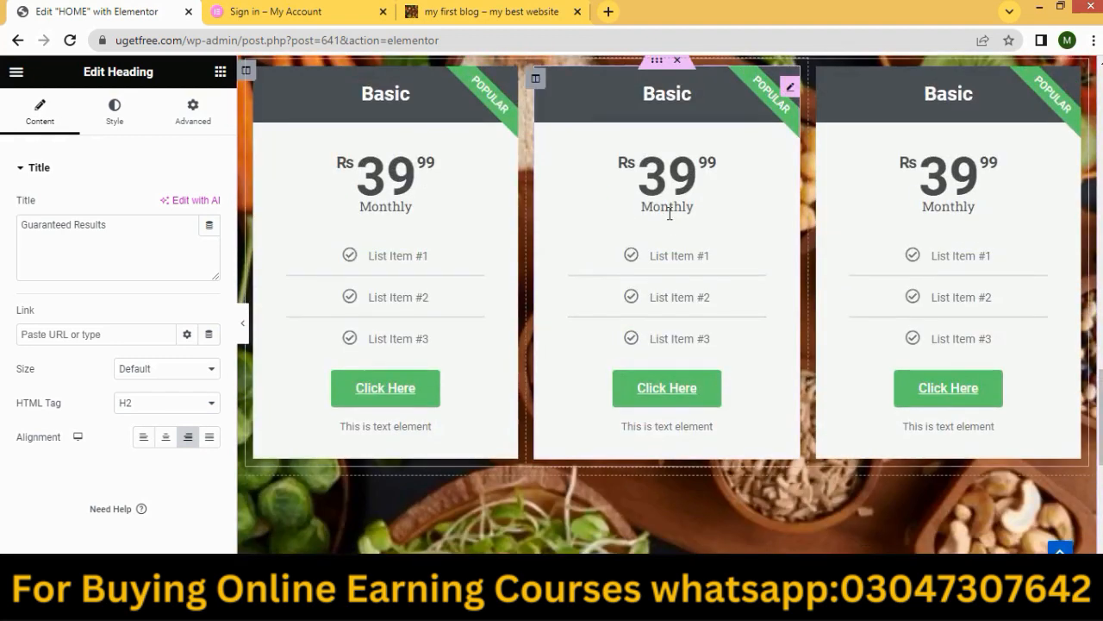
scroll(667, 207, "up", 2)
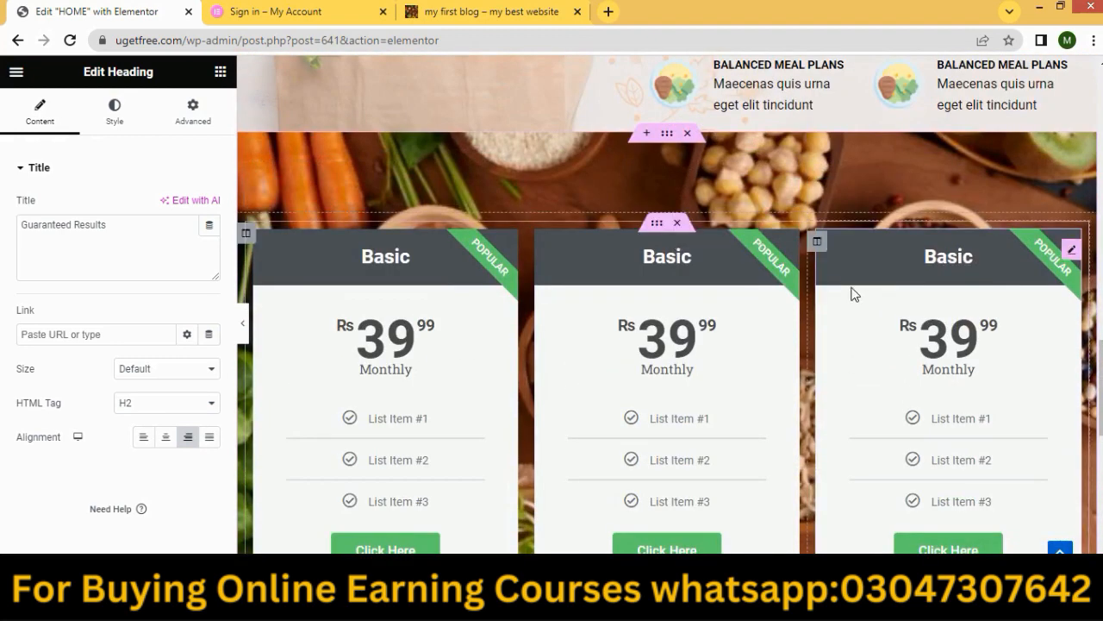
scroll(827, 245, "up", 3)
scroll(594, 392, "down", 3)
scroll(594, 393, "down", 5)
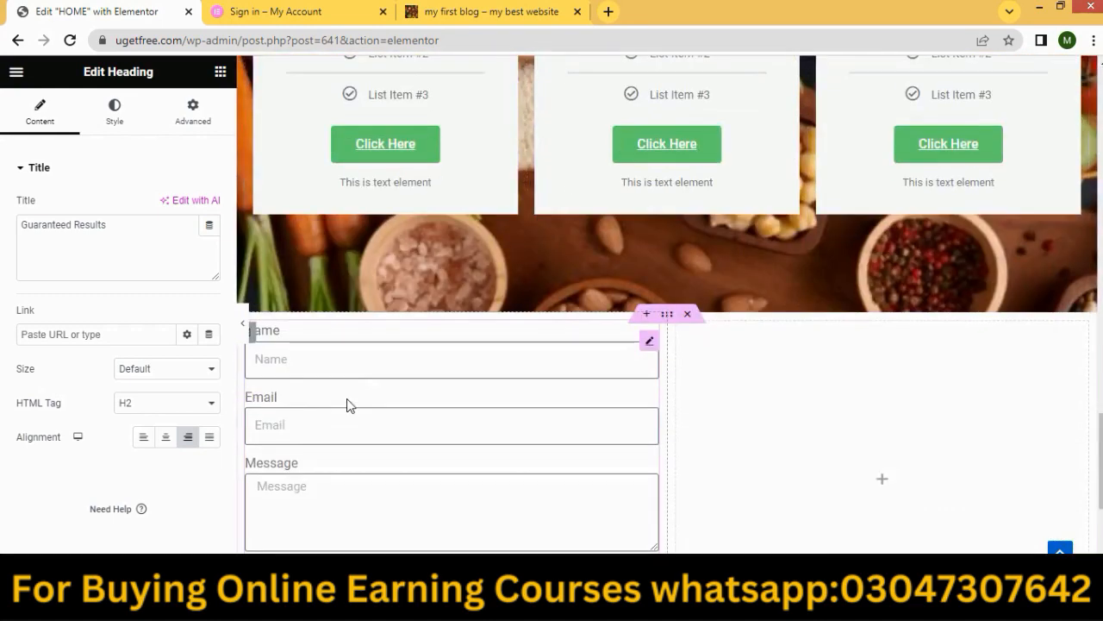
Add a Heading widget above the contact form and set its title to "contac us".
left_click(221, 72)
left_click_drag(165, 247, 363, 331)
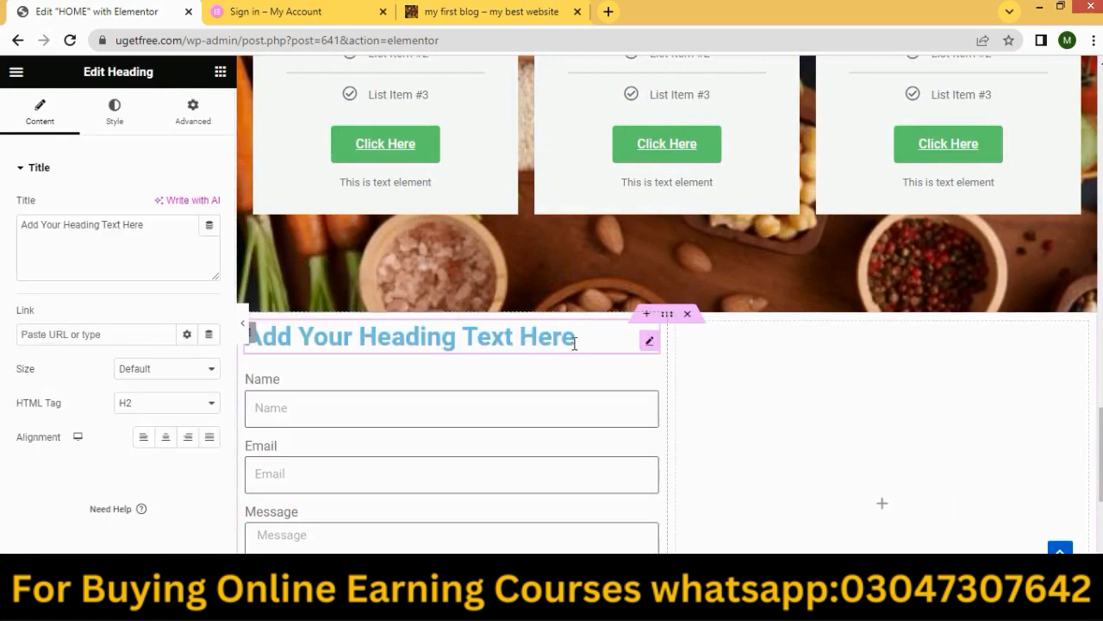
left_click_drag(569, 342, 209, 343)
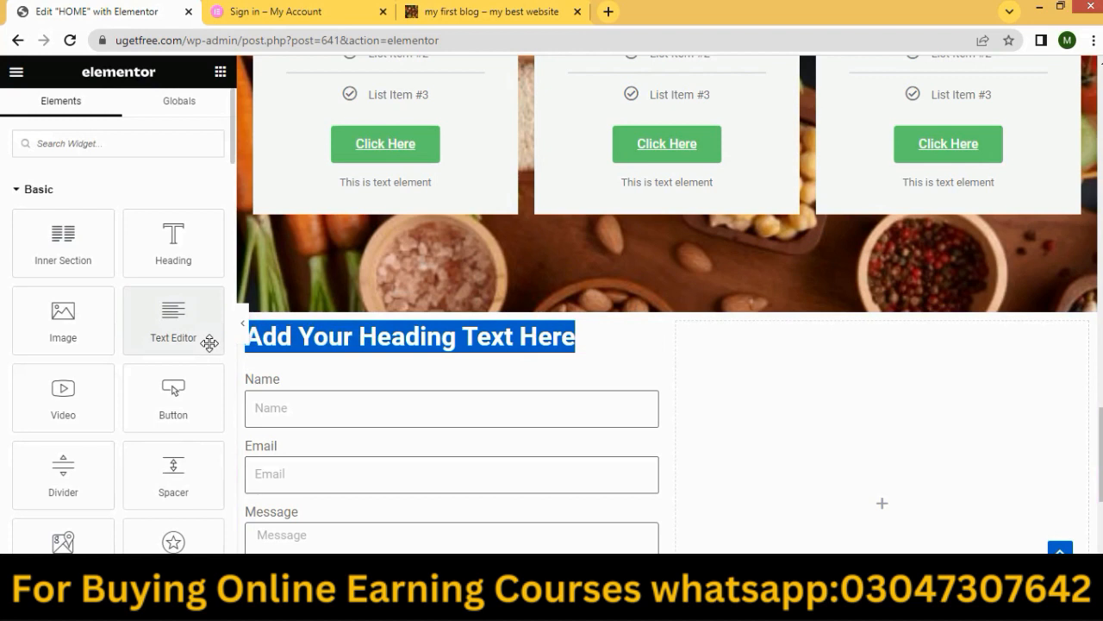
left_click(596, 338)
key("ctrl+a")
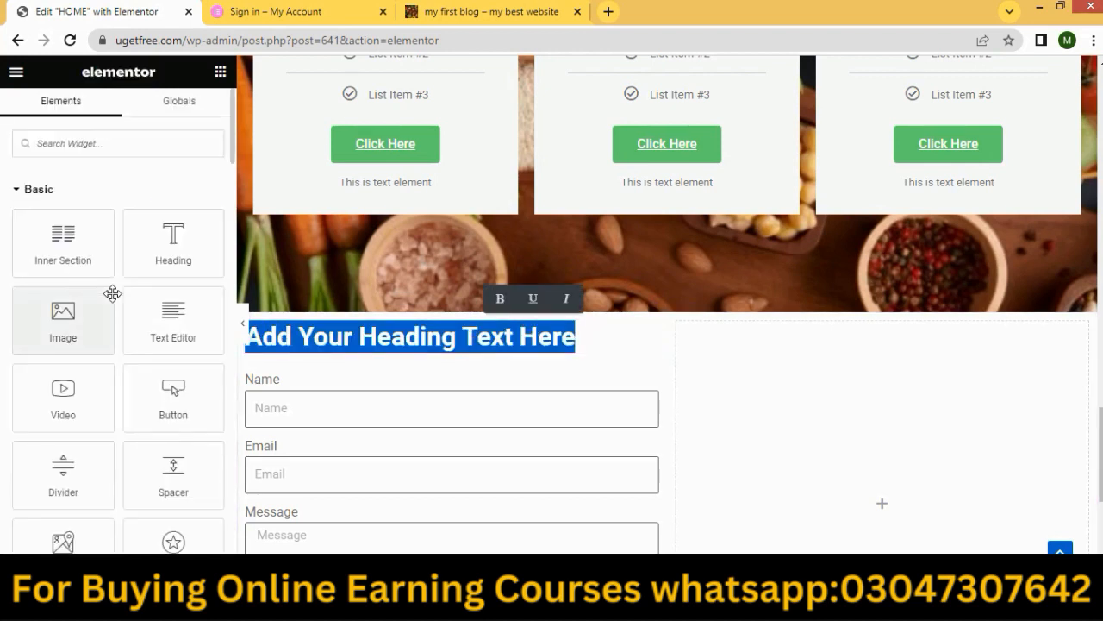
key("BackSpace")
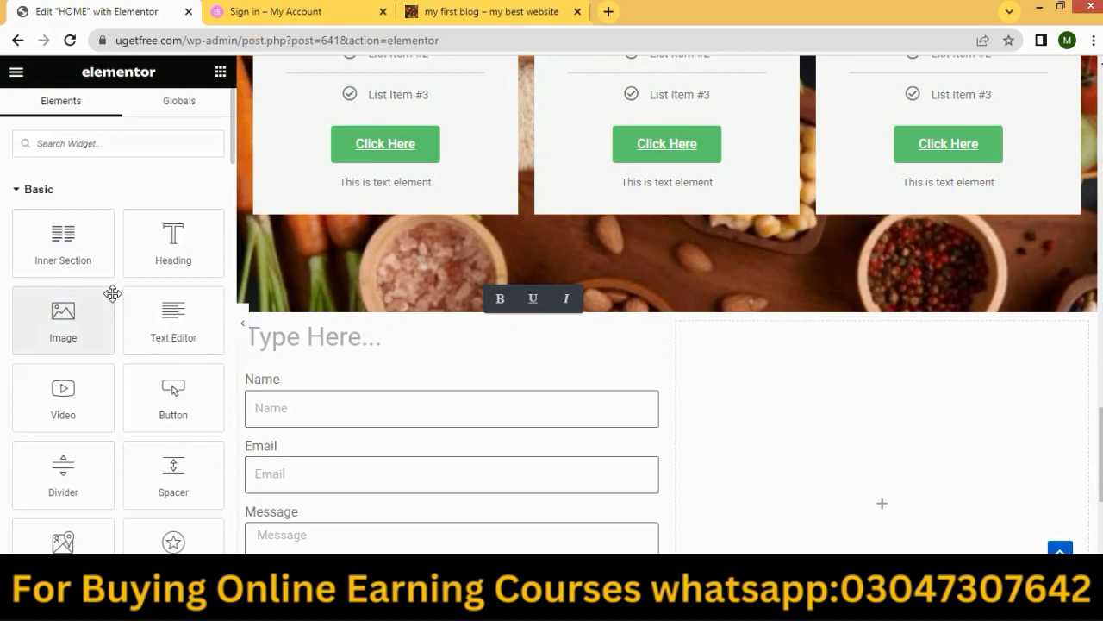
left_click(406, 340)
left_click(53, 237)
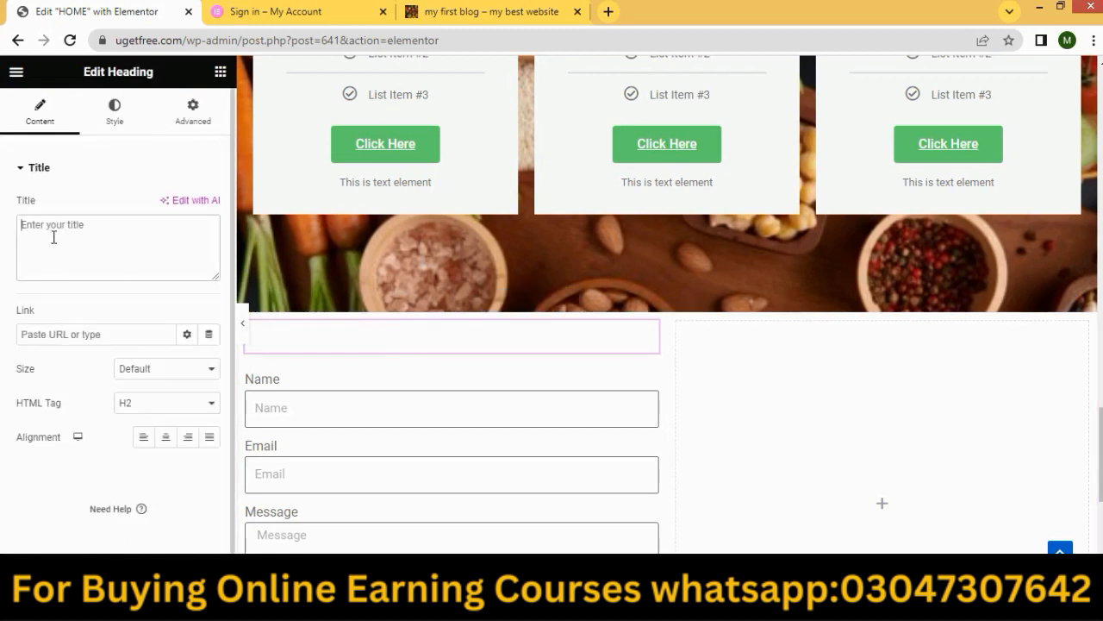
type("contac us")
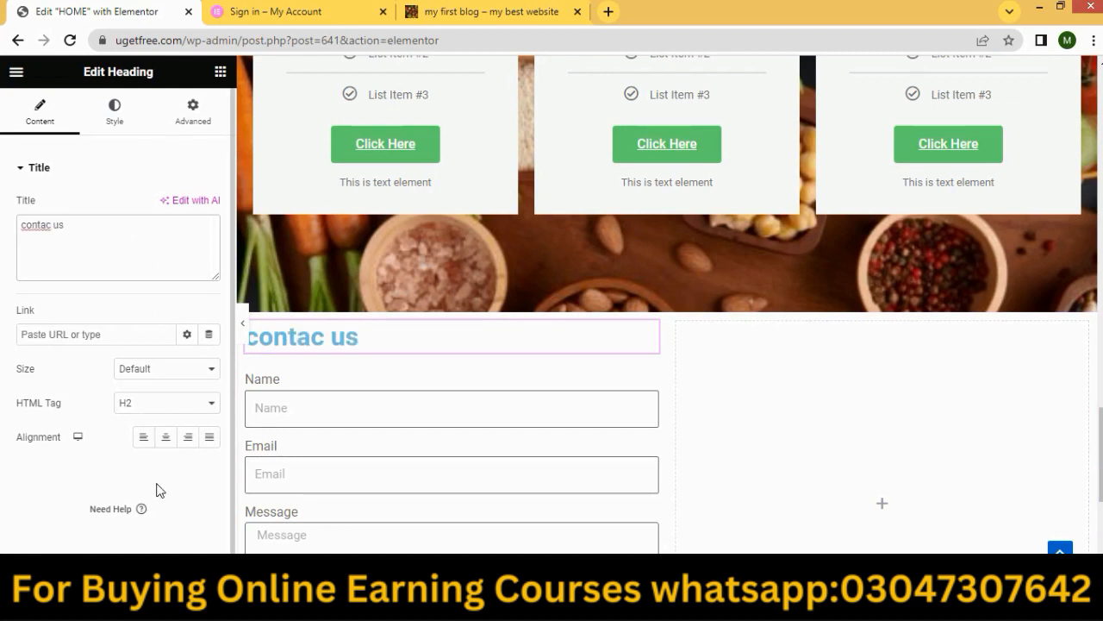
Center the "contac us" heading and place a duplicate of it in the contact section's second column.
left_click(166, 437)
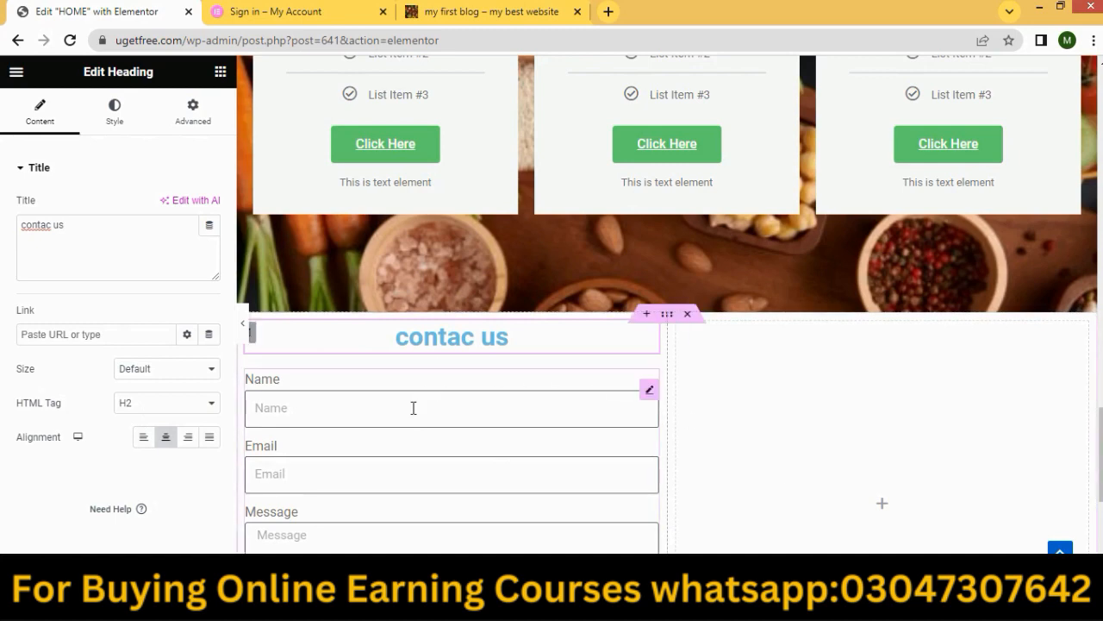
scroll(379, 400, "down", 2)
scroll(992, 313, "up", 2)
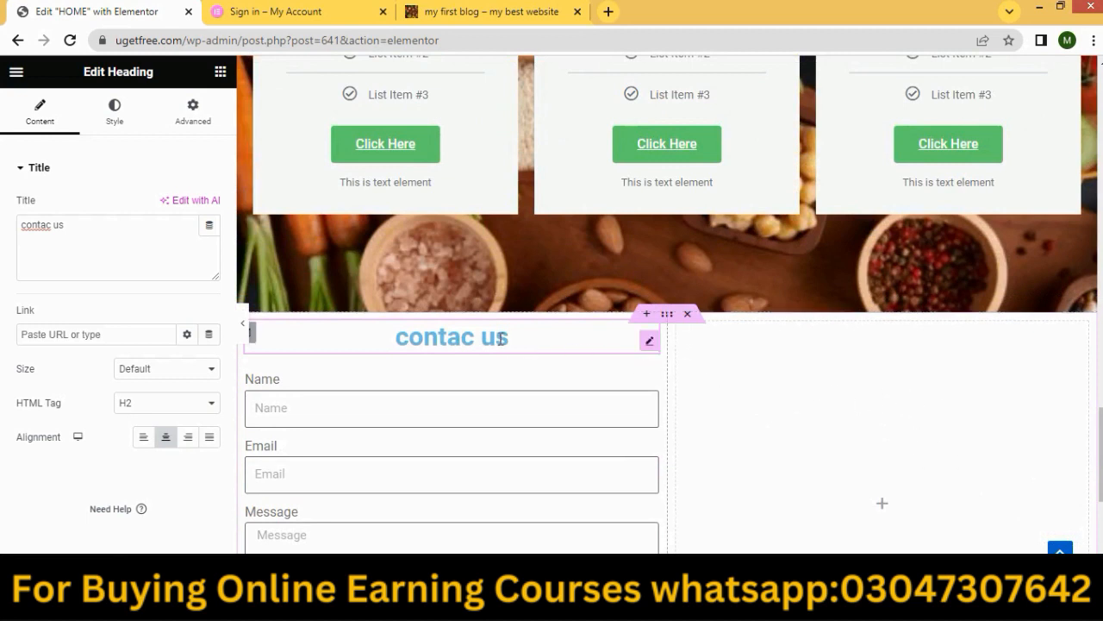
right_click(655, 343)
left_click(738, 327)
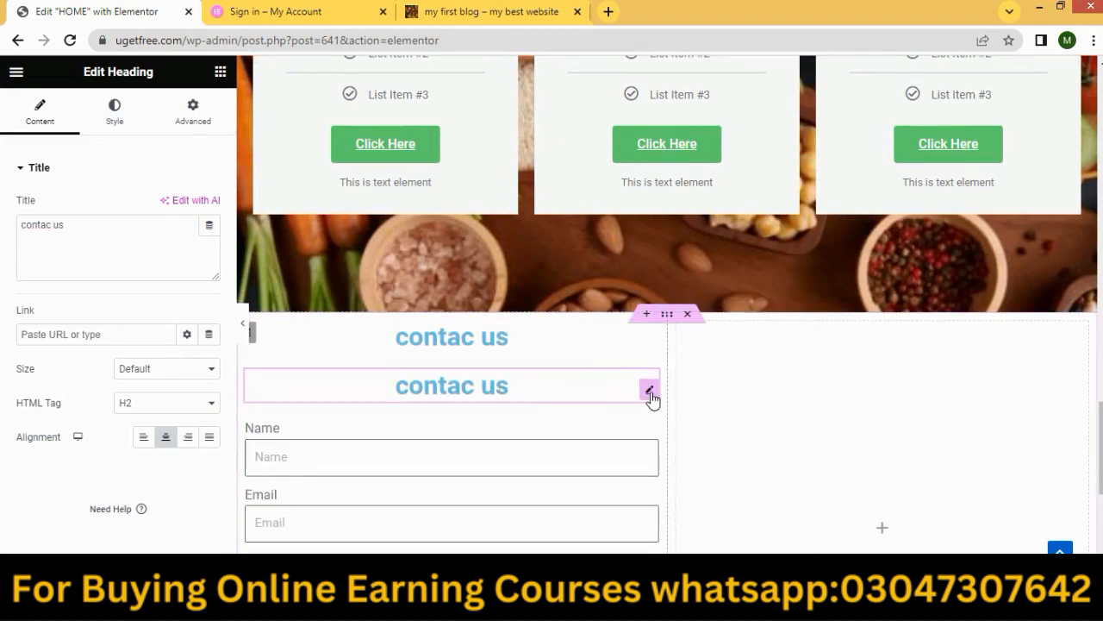
left_click_drag(651, 393, 785, 328)
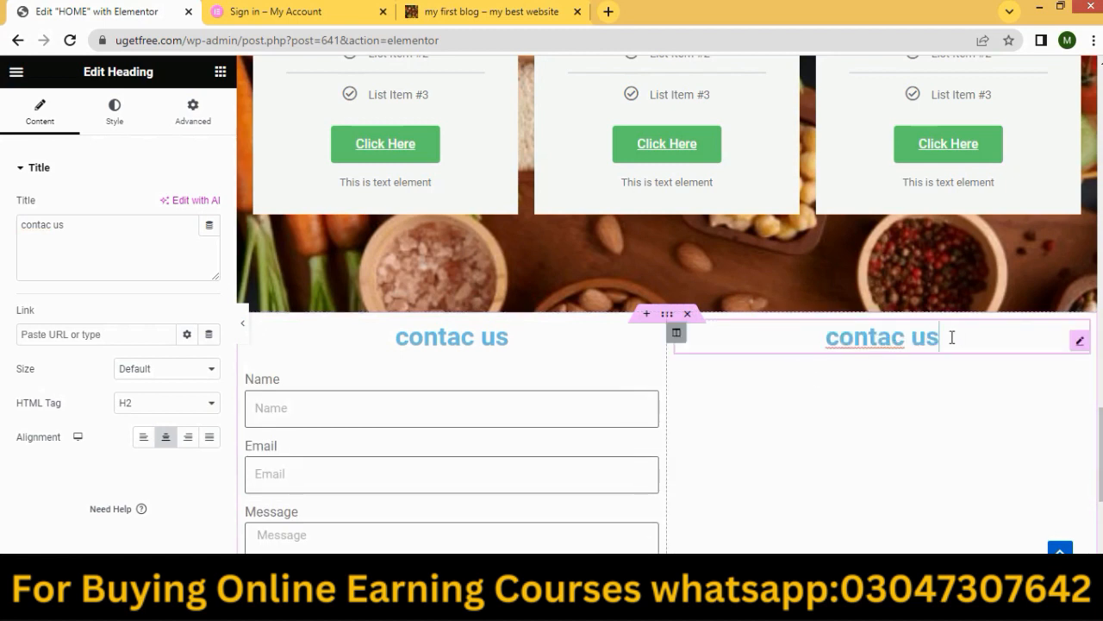
Change the second column's heading to "FAQS" and set its text color to black.
left_click_drag(950, 337, 808, 335)
key("BackSpace")
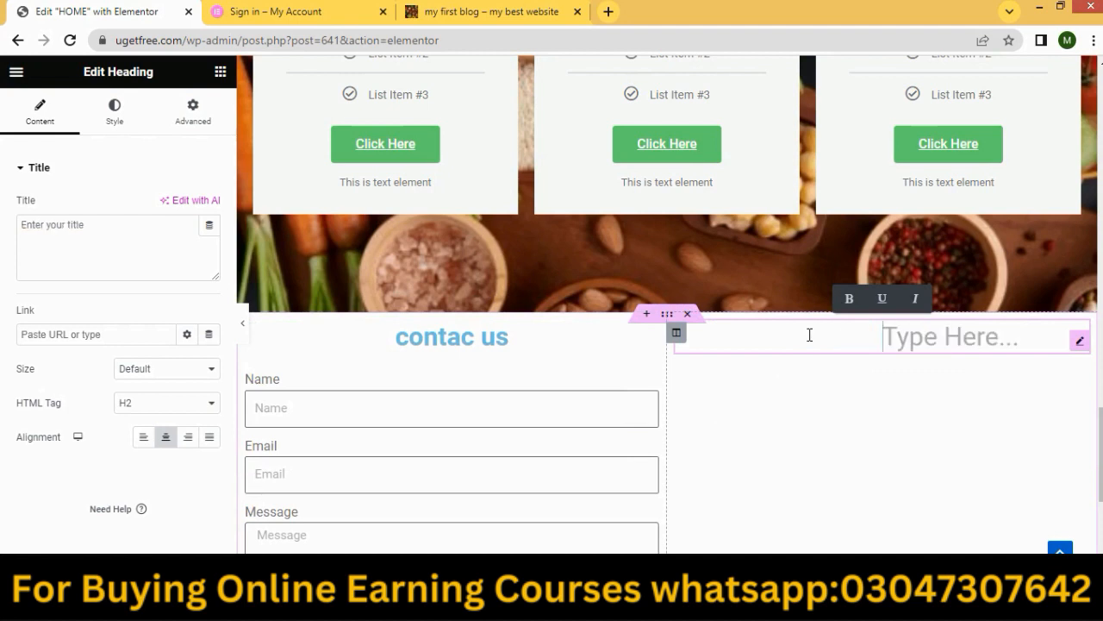
type("FAQS")
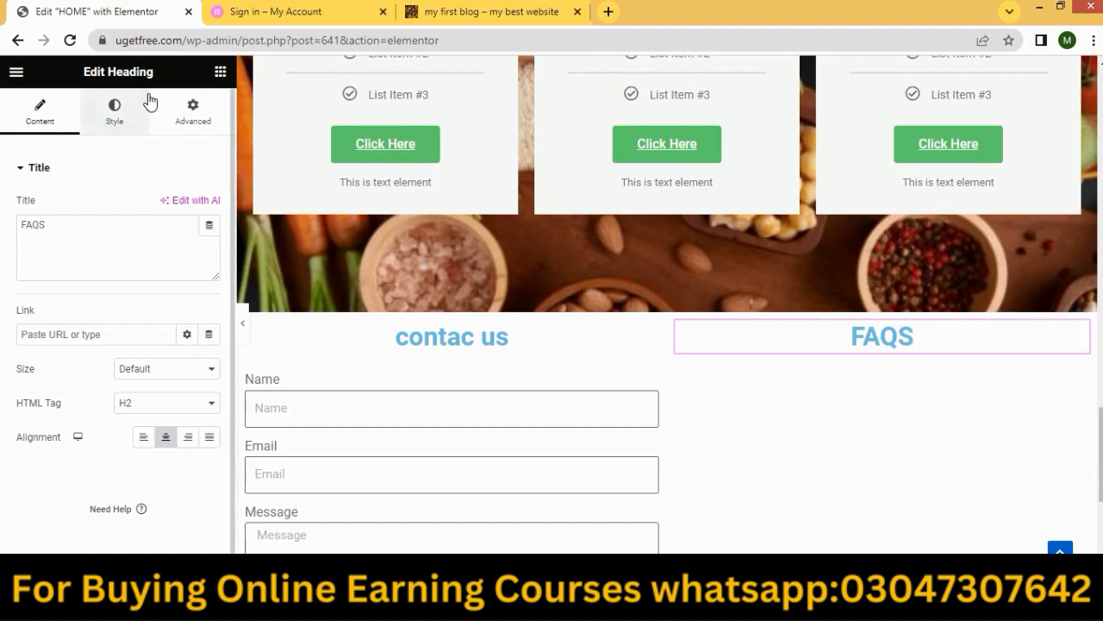
left_click(107, 125)
left_click(215, 209)
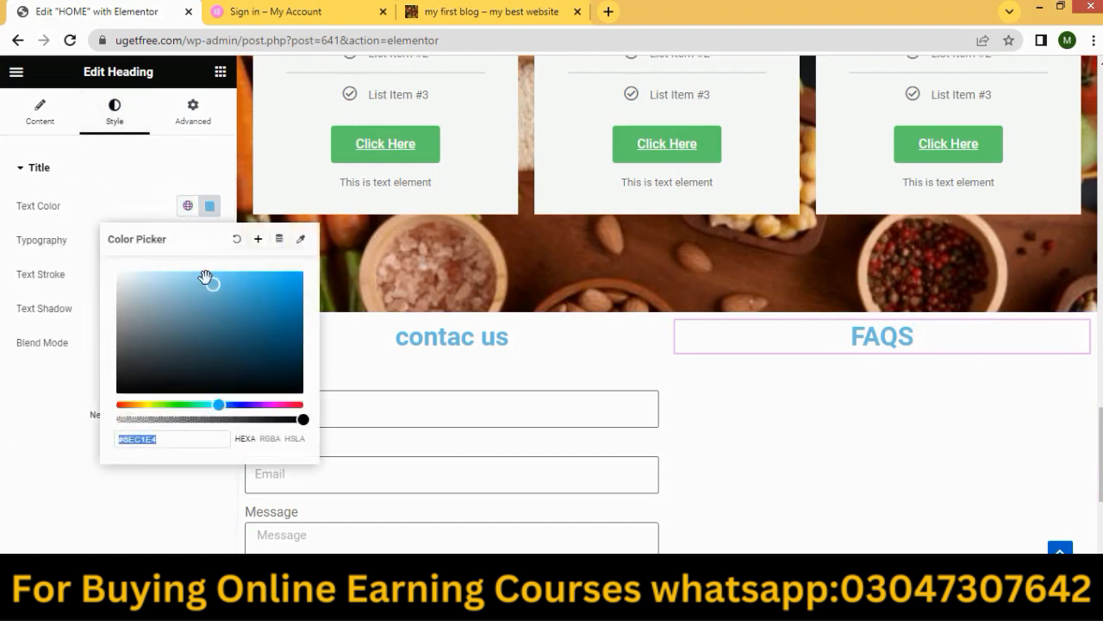
left_click_drag(209, 283, 123, 384)
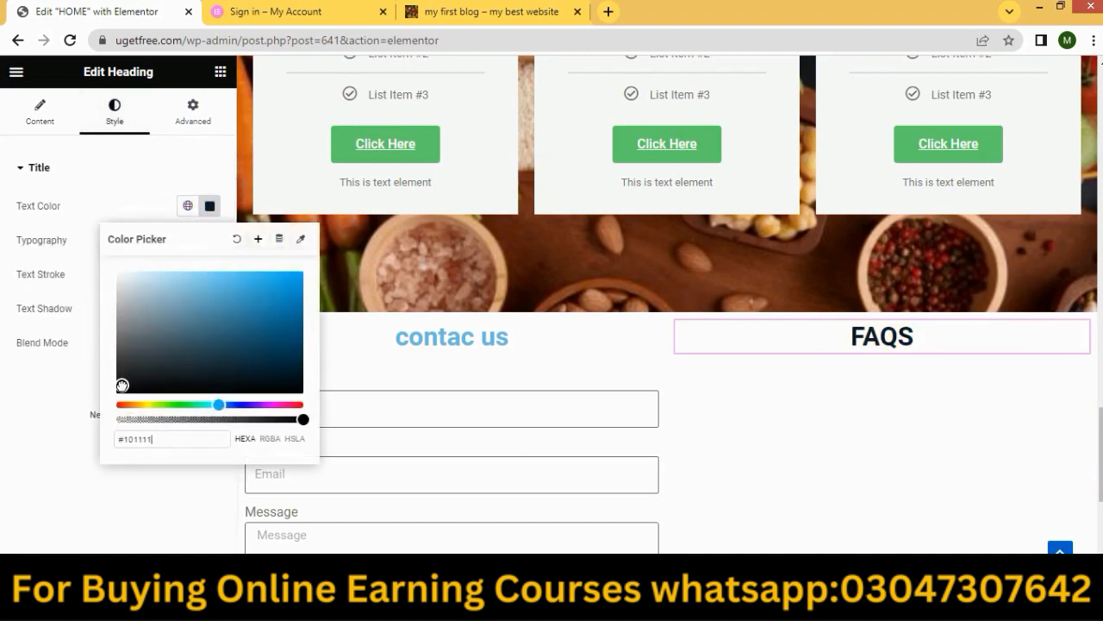
left_click(829, 457)
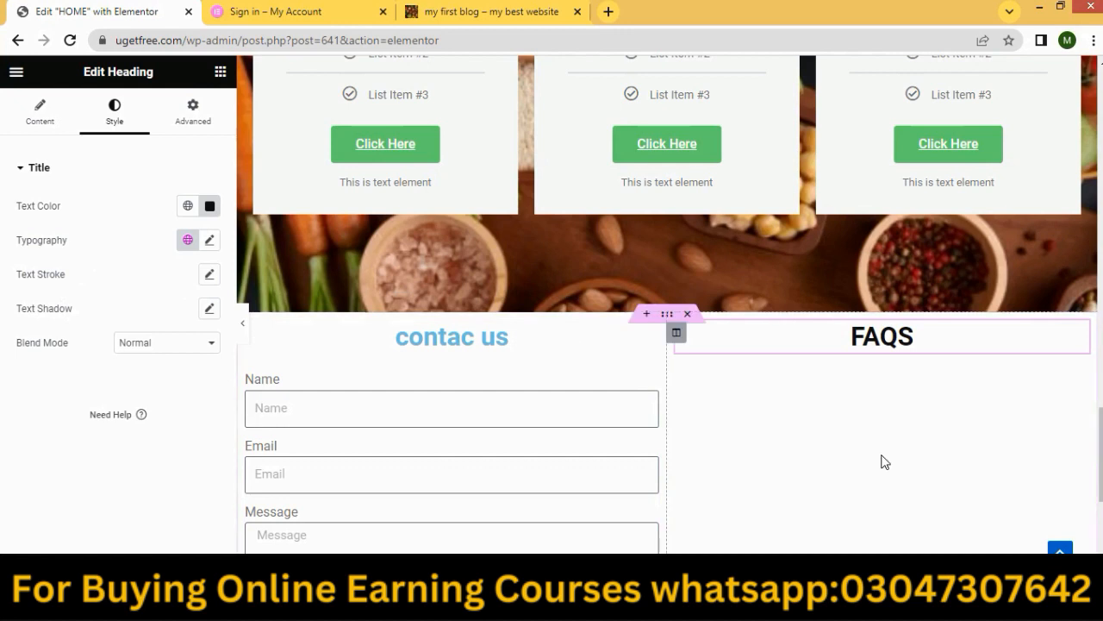
Find the Accordion widget through the widget search and place it under the FAQS heading.
left_click(221, 72)
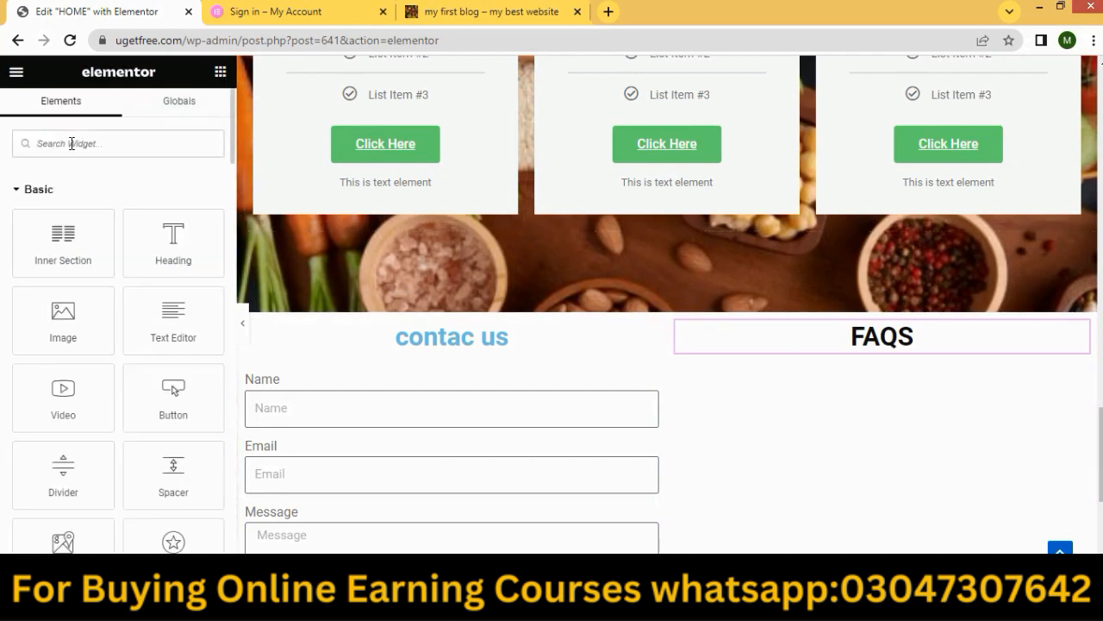
type("a")
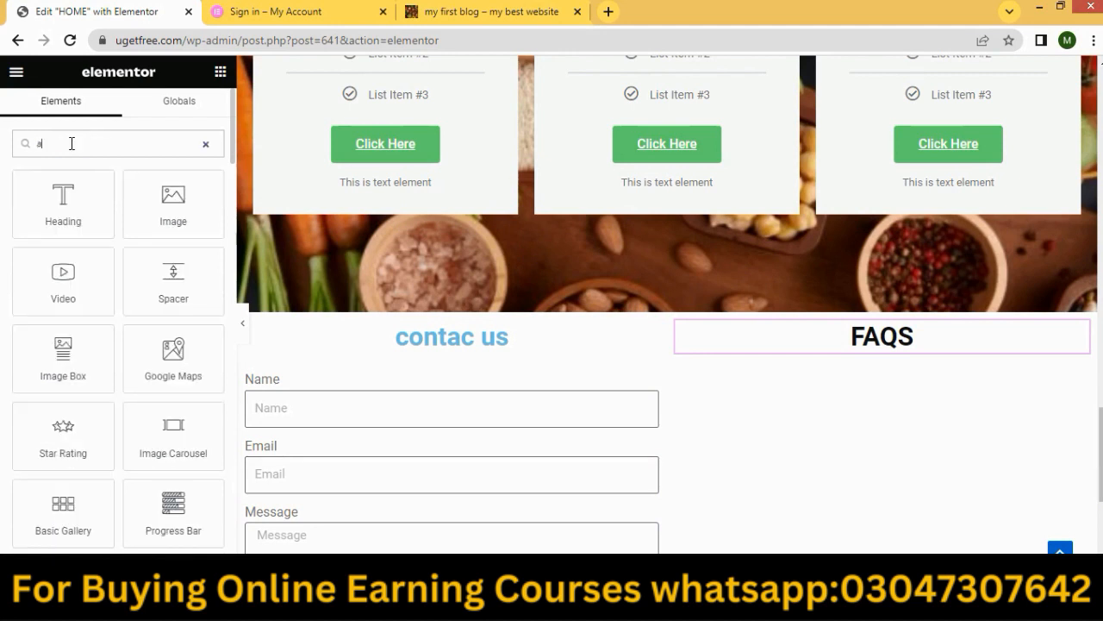
type("cc")
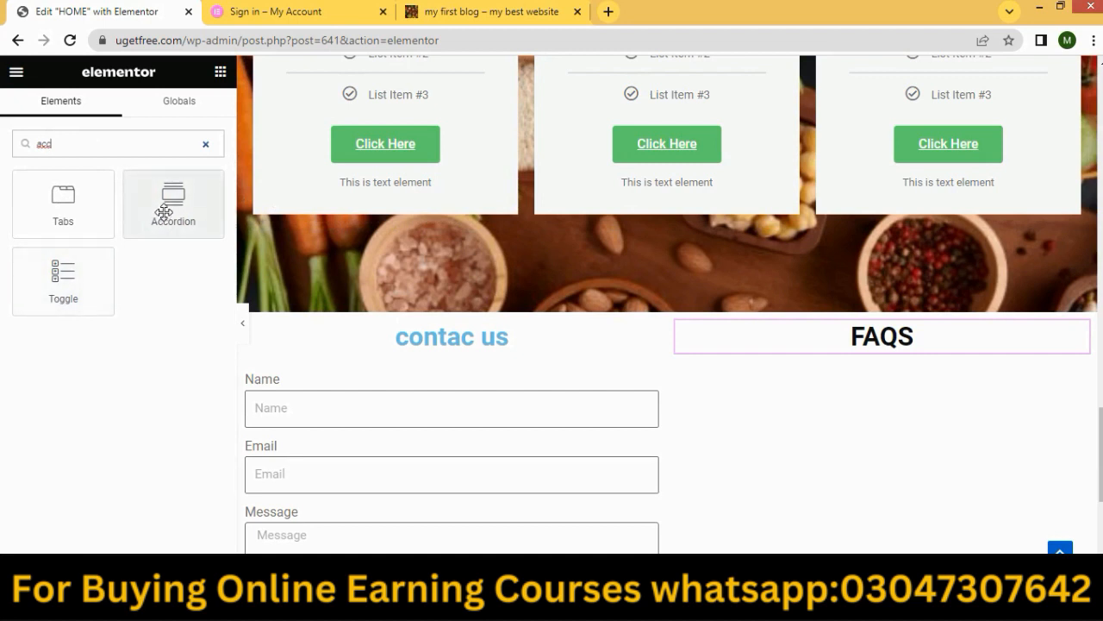
left_click_drag(165, 212, 830, 349)
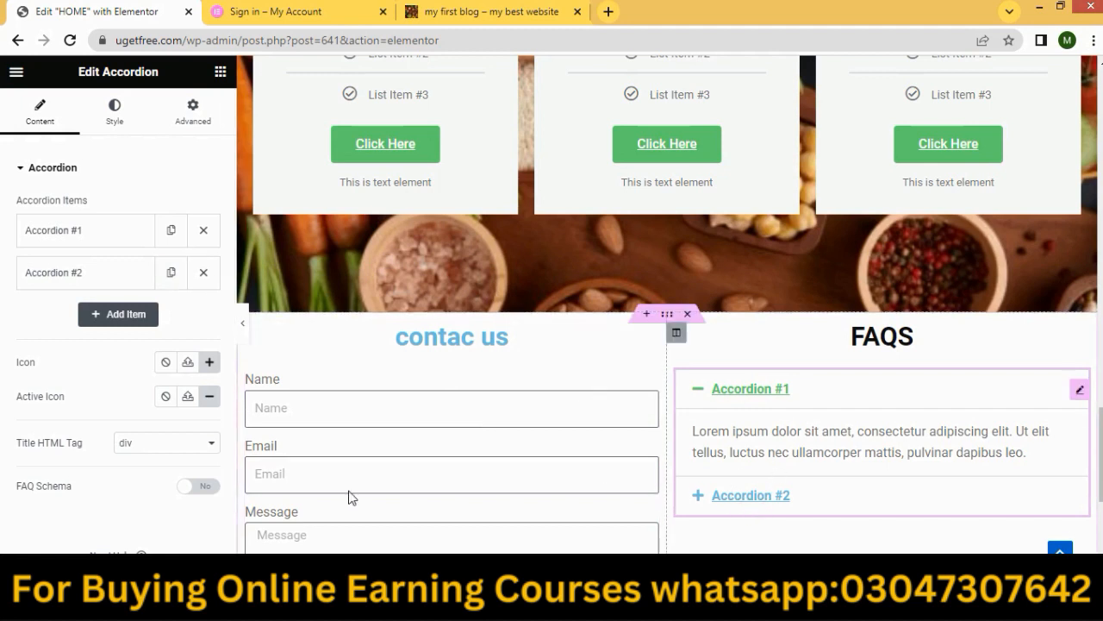
Add a third item to the FAQ accordion and expand the content of Accordion #1.
left_click(126, 317)
scroll(124, 316, "down", 1)
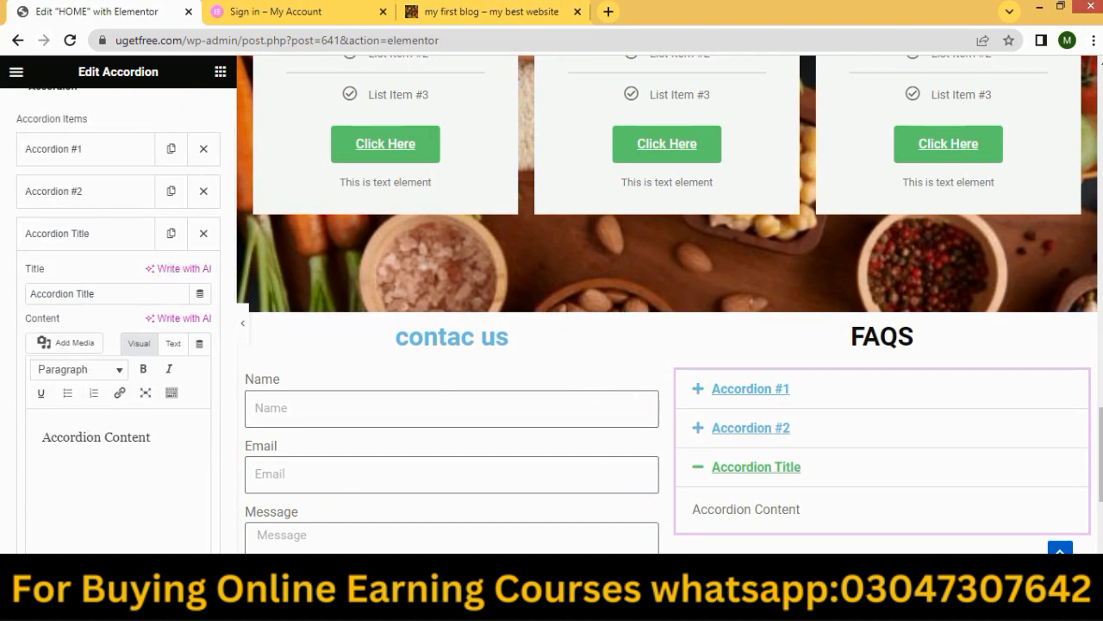
scroll(860, 503, "down", 2)
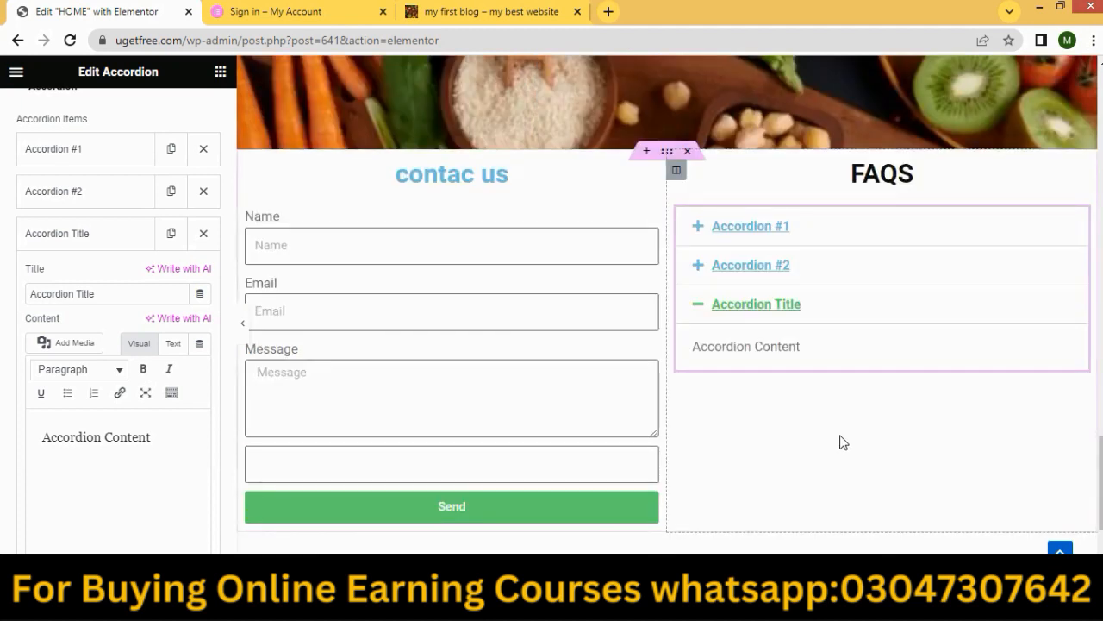
left_click(745, 231)
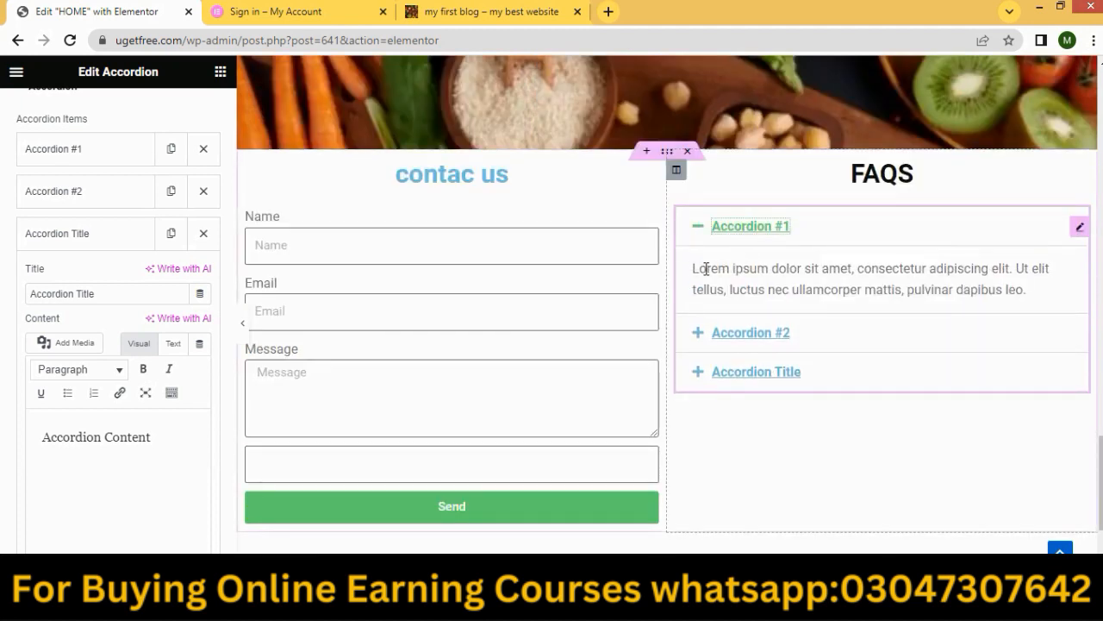
In the nutritionist demo's Common Questions section, expand "When will I see first results?" and copy its answer text.
left_click_drag(687, 274, 658, 436)
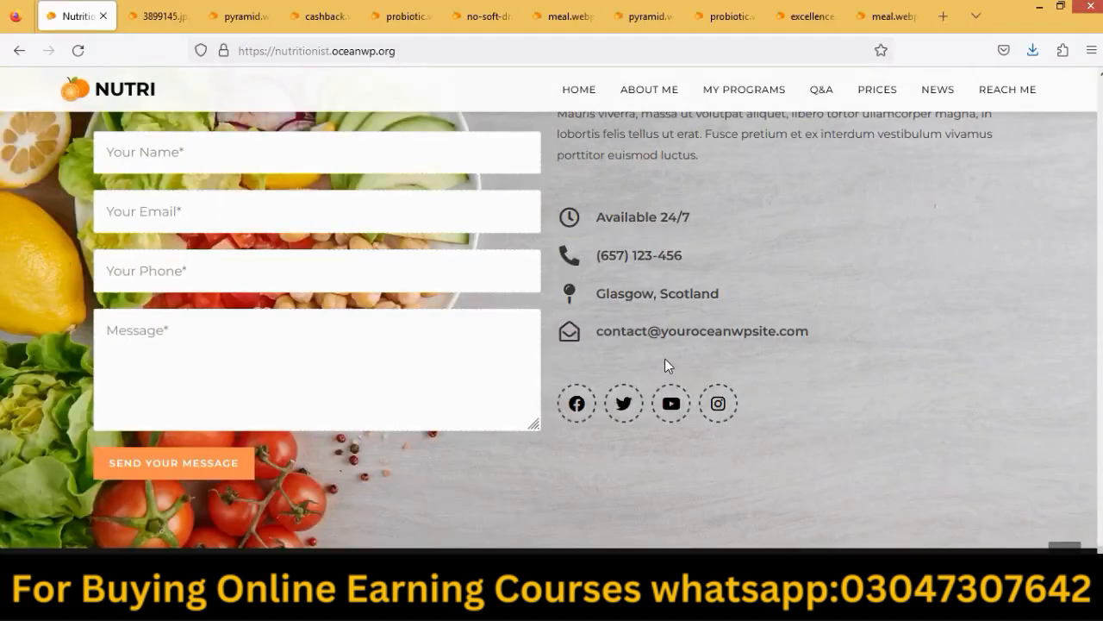
scroll(733, 290, "up", 10)
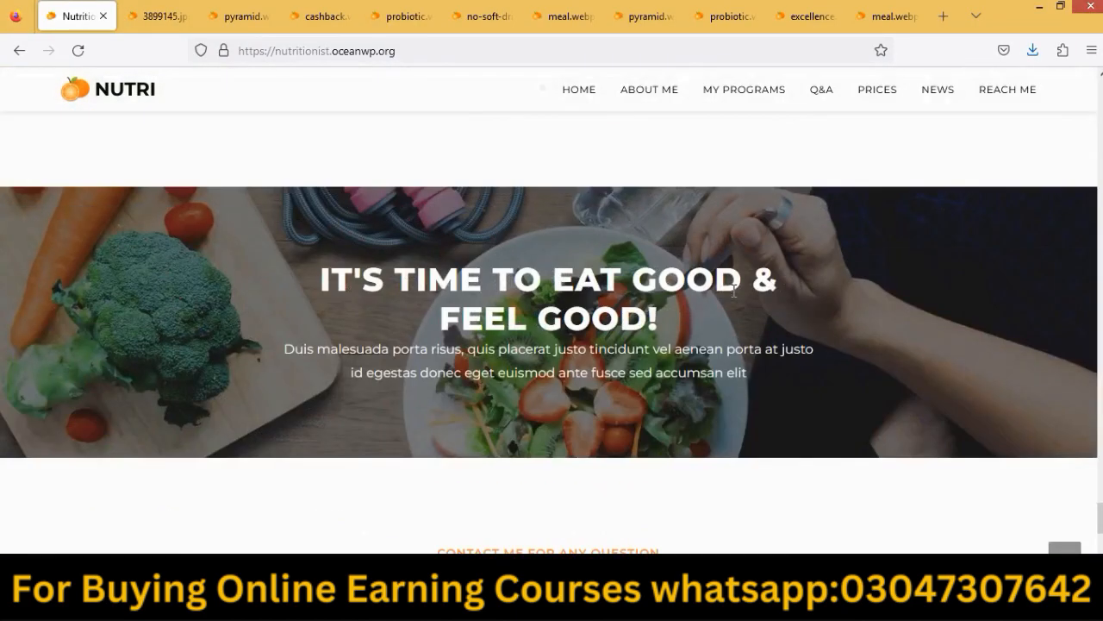
scroll(624, 312, "up", 15)
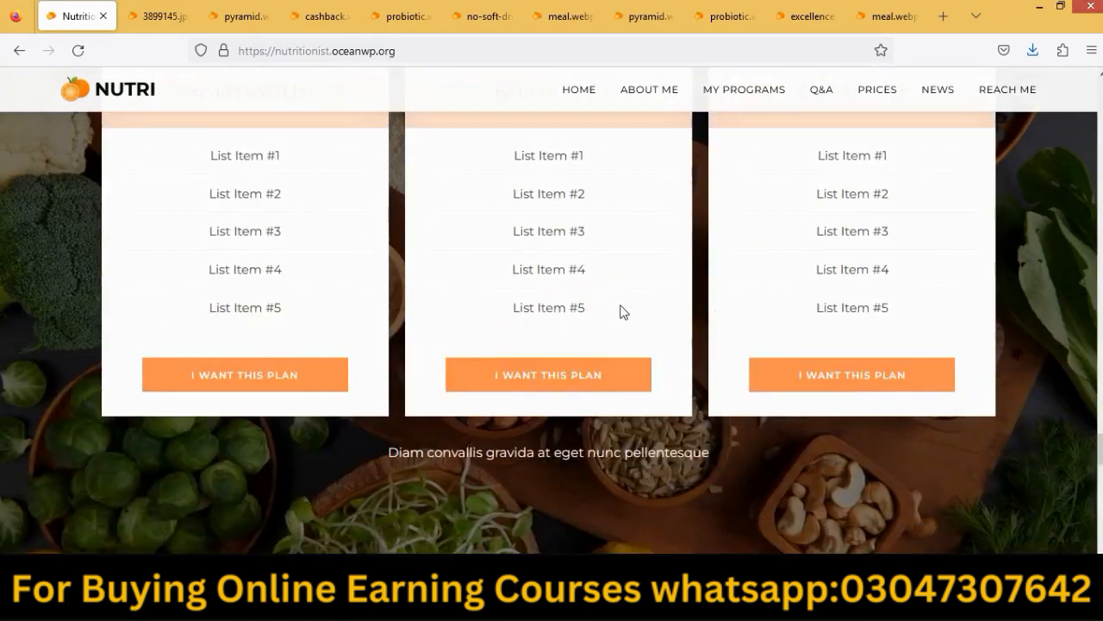
scroll(622, 311, "up", 4)
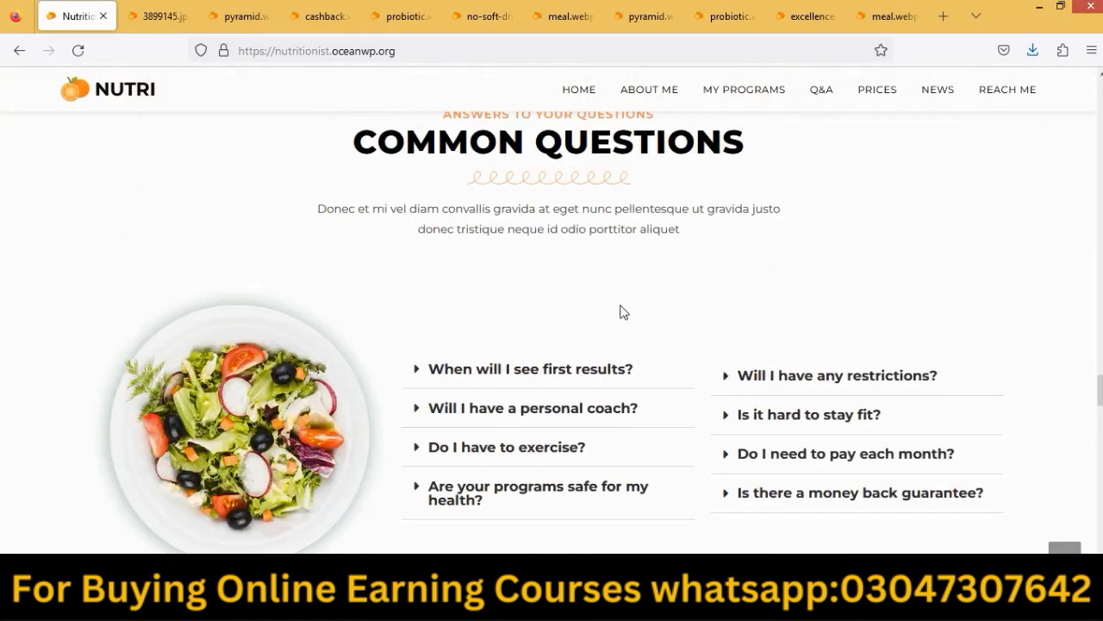
left_click(523, 372)
left_click_drag(417, 368, 655, 419)
right_click(529, 396)
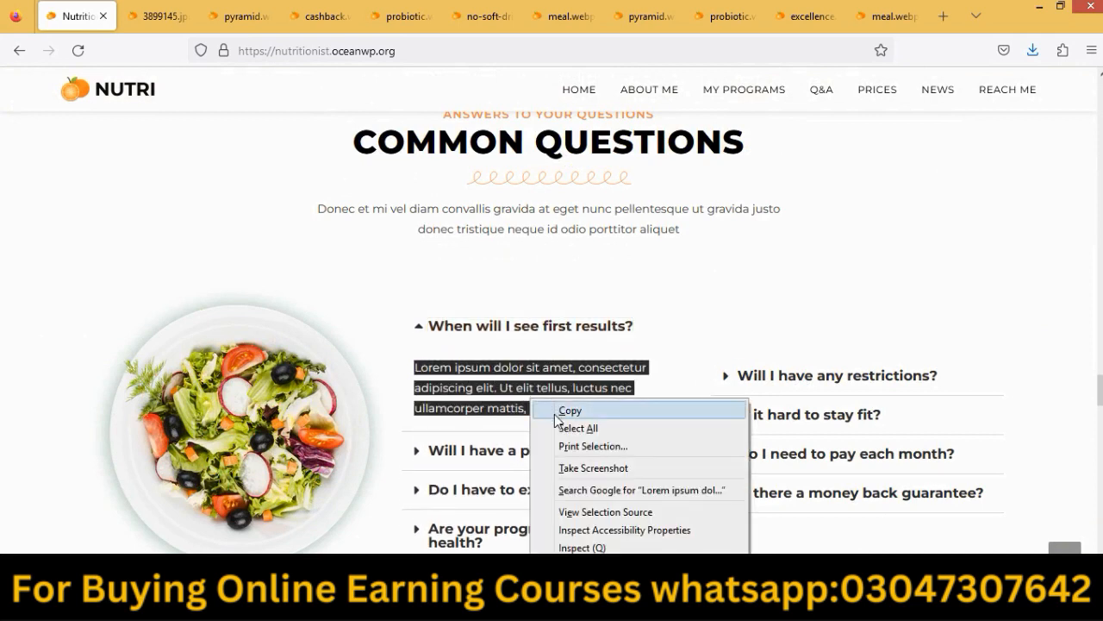
left_click(556, 416)
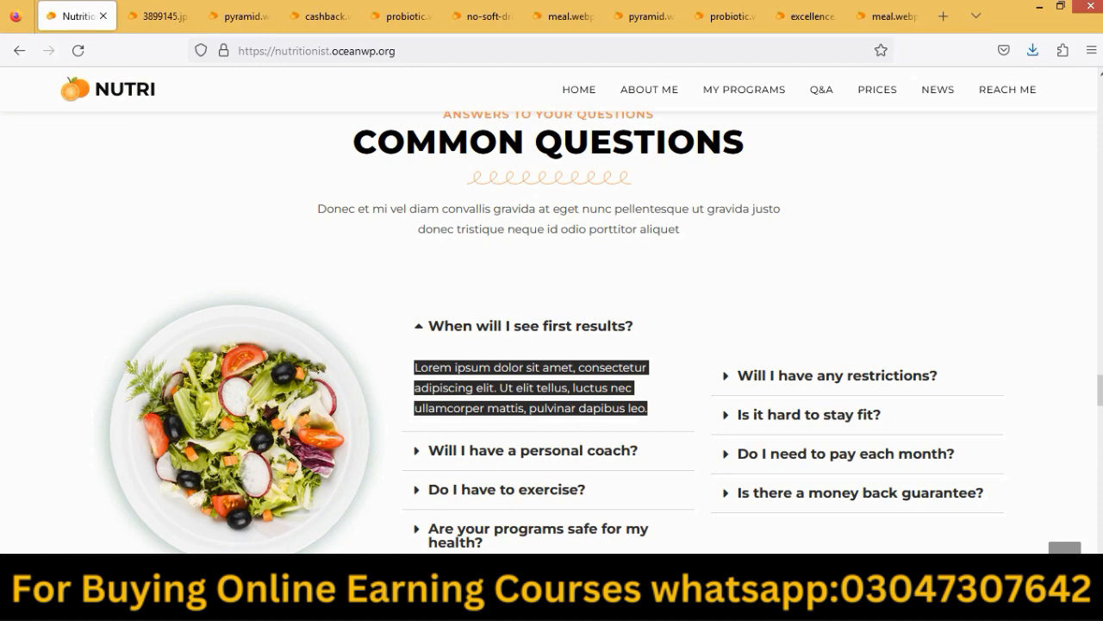
Switch back to the Elementor editor and expand the three FAQ accordion items in turn to check their content.
mouse_move(522, 603)
left_click(453, 530)
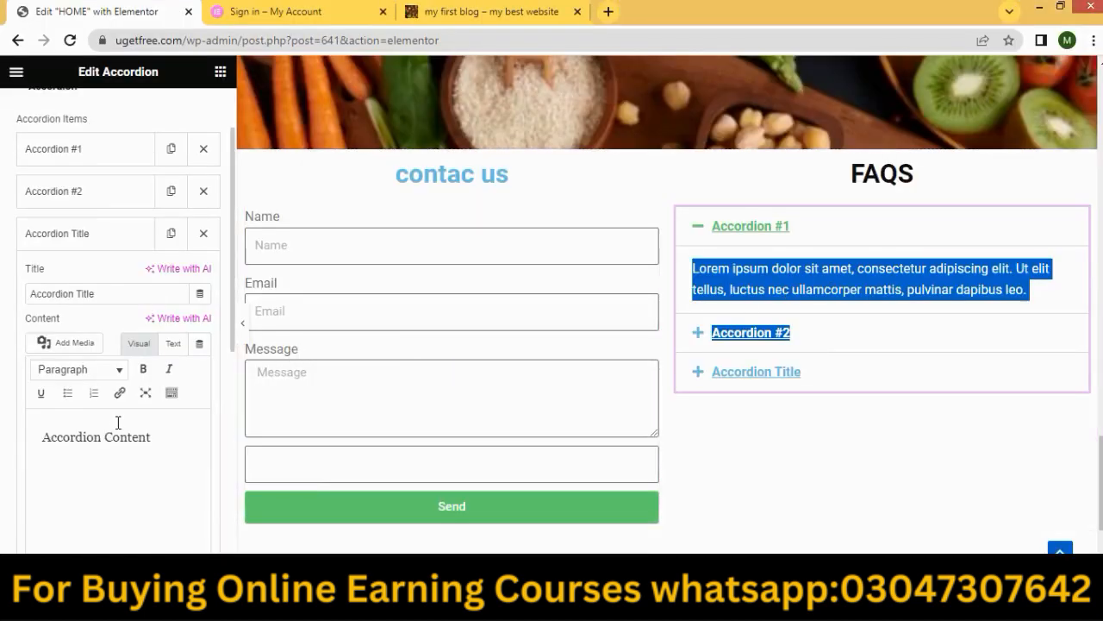
left_click(877, 290)
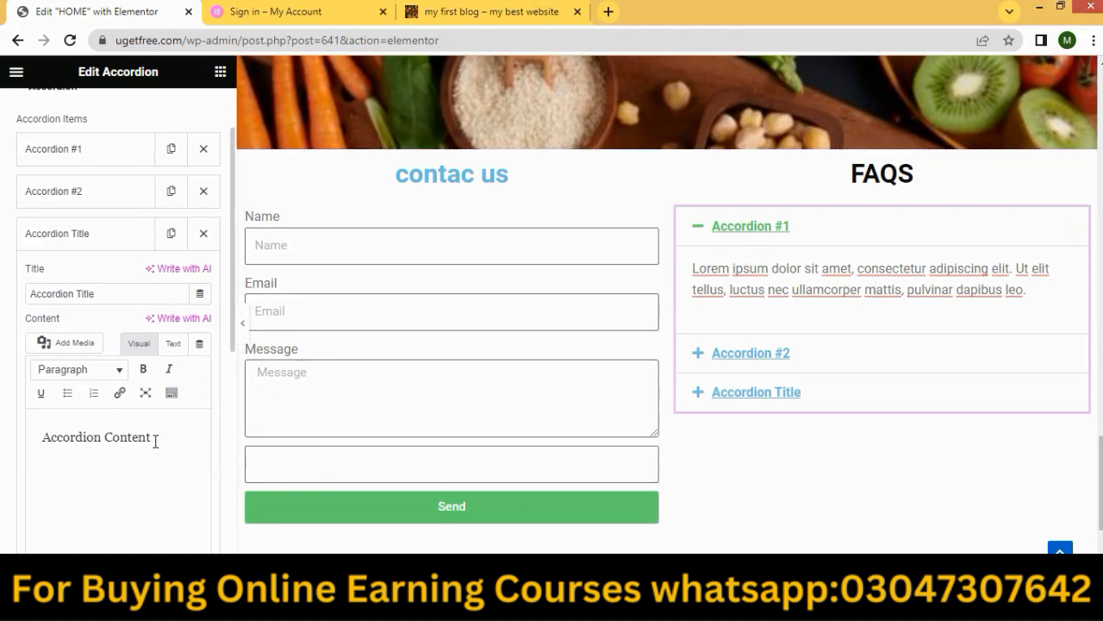
left_click_drag(153, 441, 30, 437)
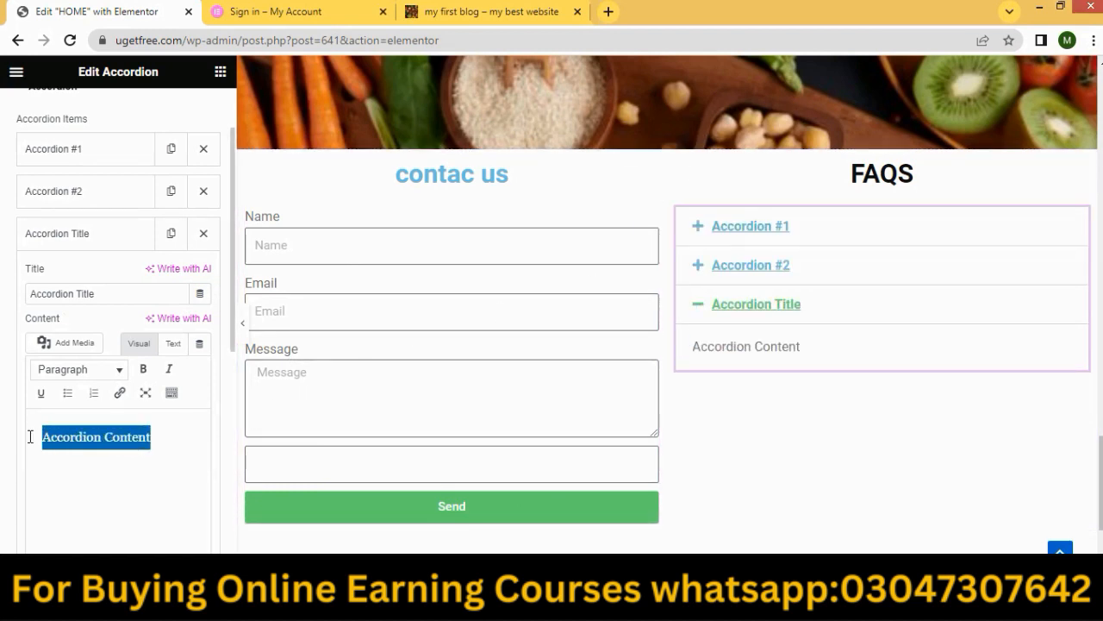
left_click(93, 475)
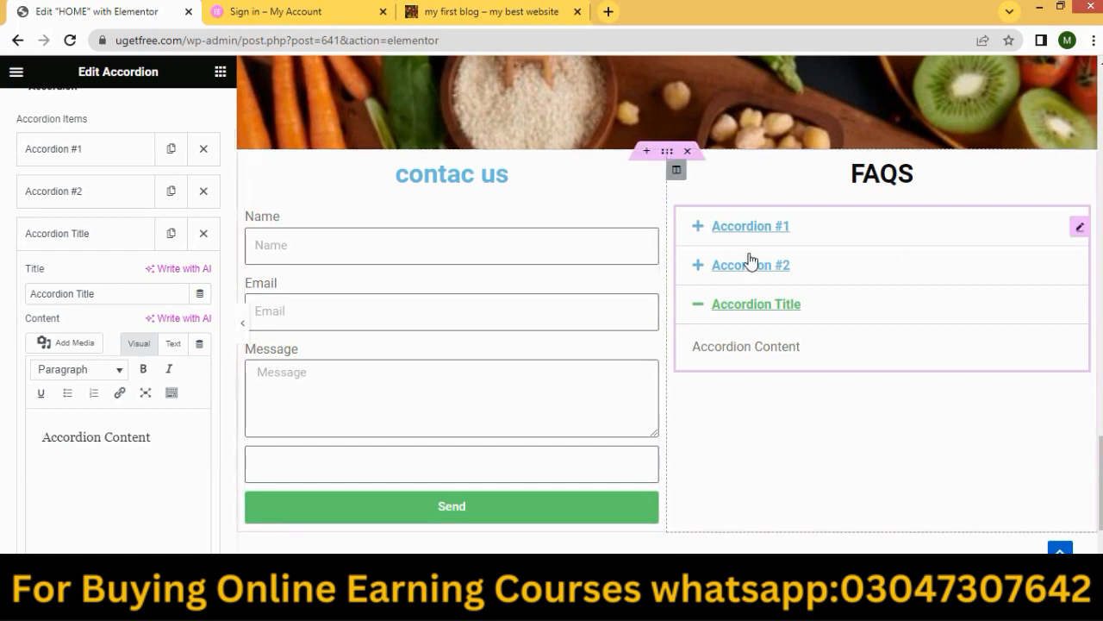
left_click(752, 227)
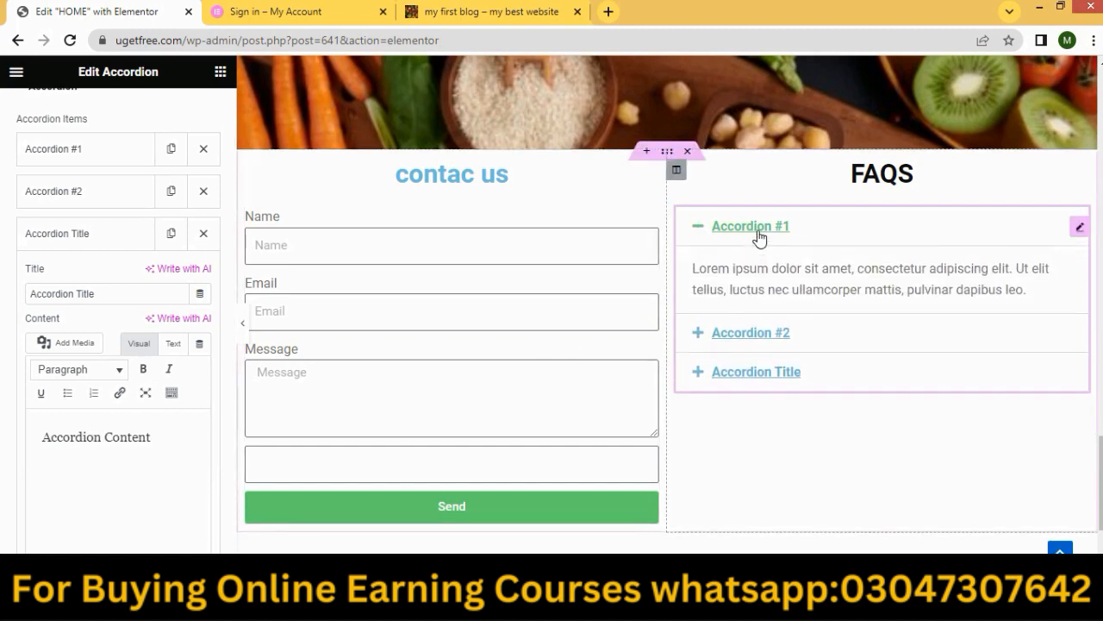
left_click(747, 334)
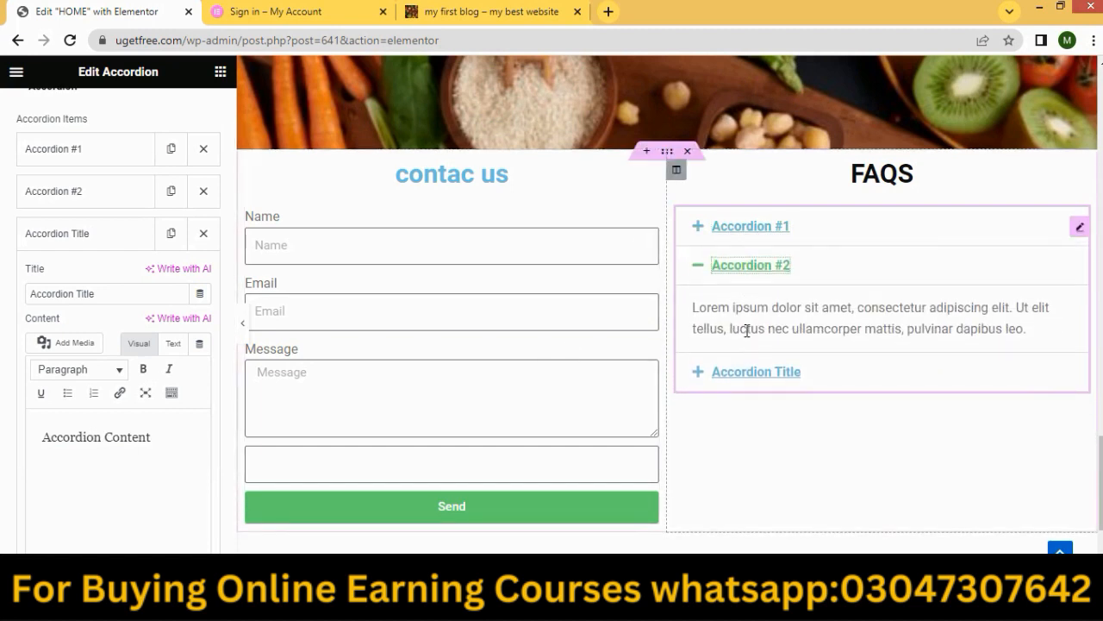
left_click(748, 373)
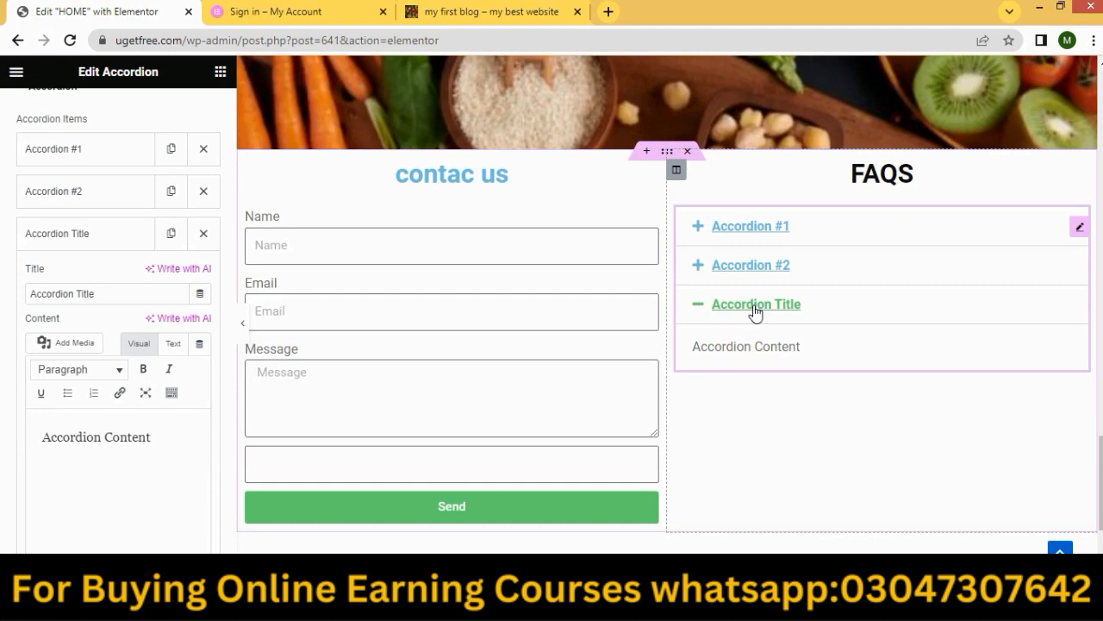
Review the pricing, contact and FAQ sections of the page, and compare them with the lower part of the nutritionist demo.
scroll(755, 312, "up", 3)
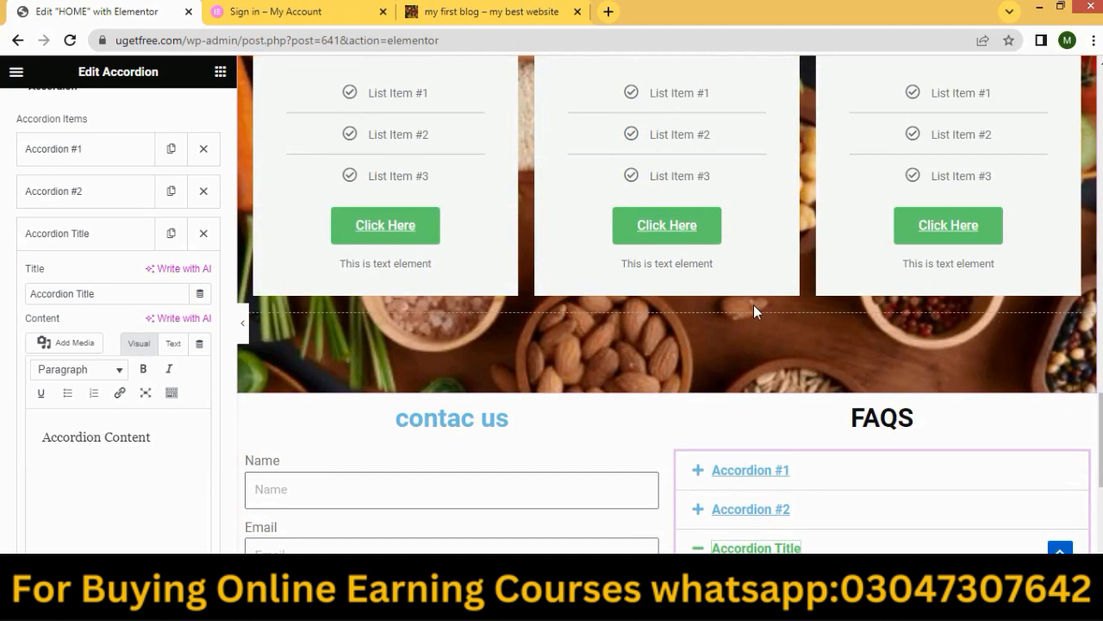
scroll(753, 305, "up", 3)
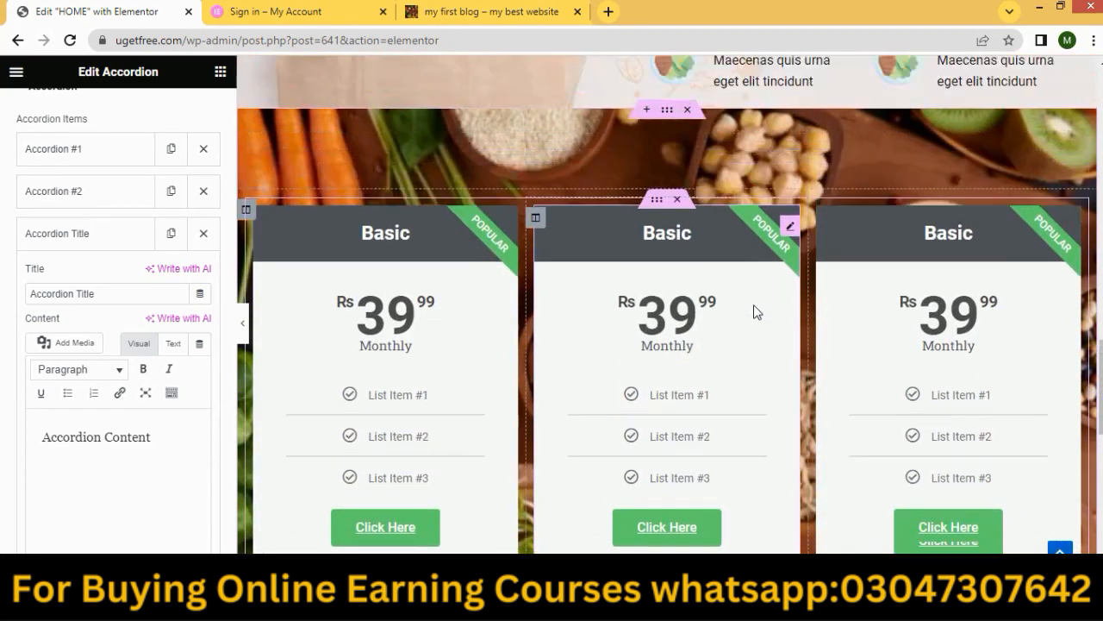
scroll(753, 312, "up", 1)
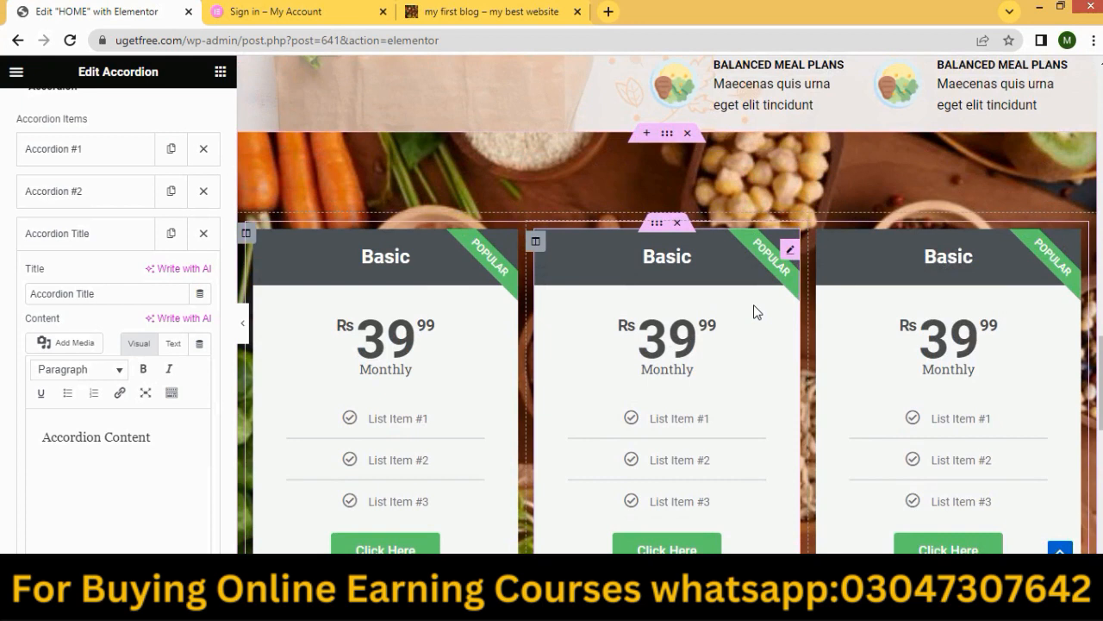
scroll(754, 311, "up", 3)
scroll(506, 229, "down", 6)
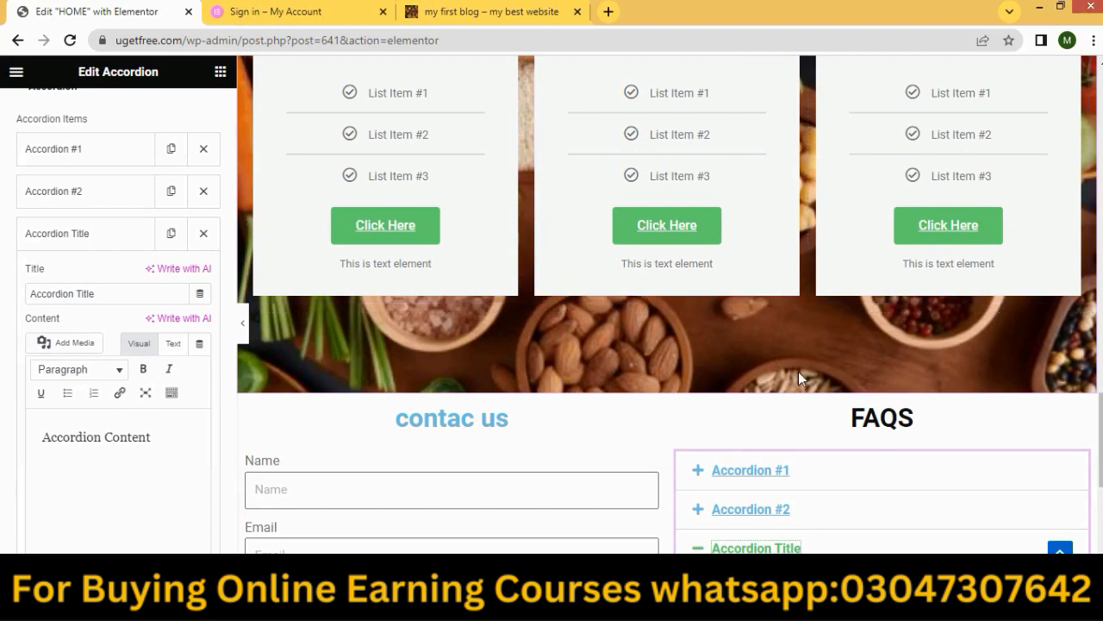
scroll(799, 371, "down", 2)
scroll(842, 384, "down", 3)
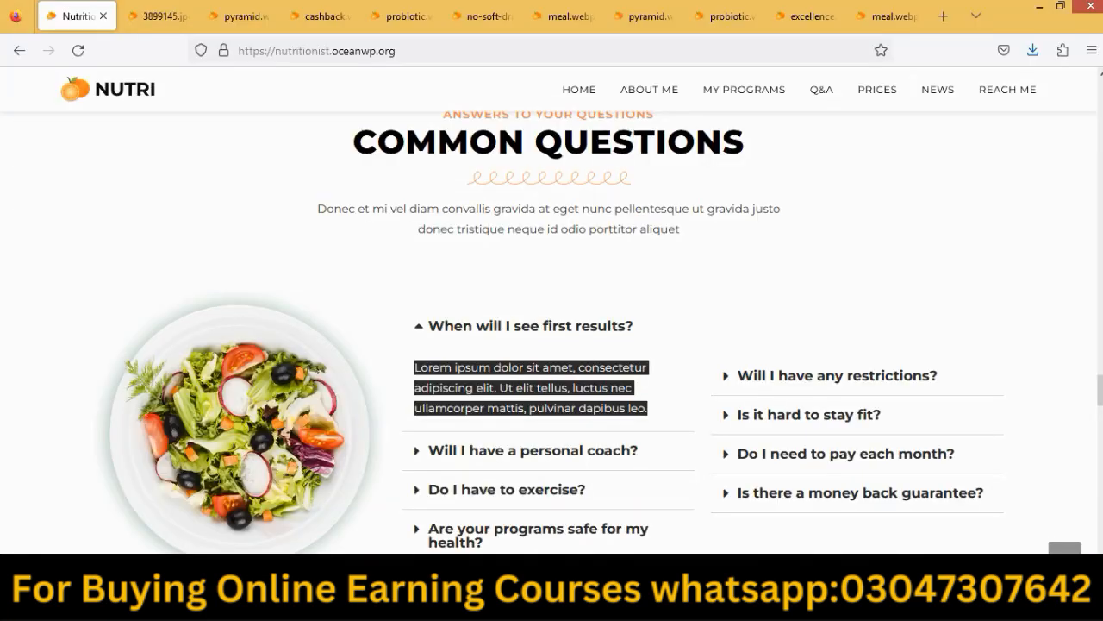
scroll(571, 413, "down", 15)
scroll(509, 373, "down", 10)
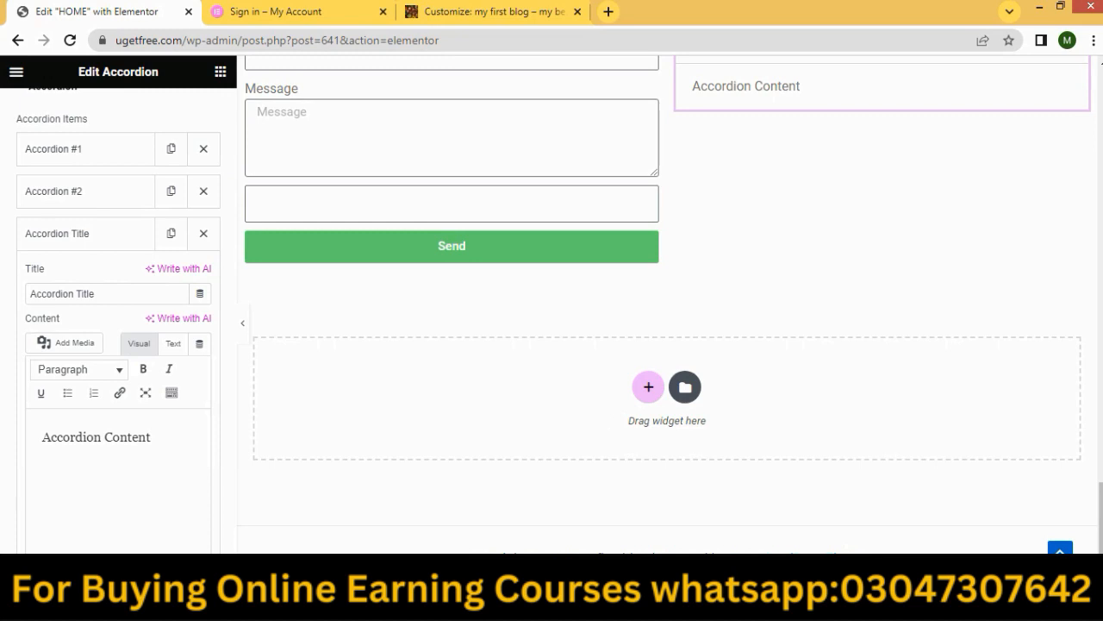
Exit the Elementor editor to the WordPress dashboard.
left_click(15, 71)
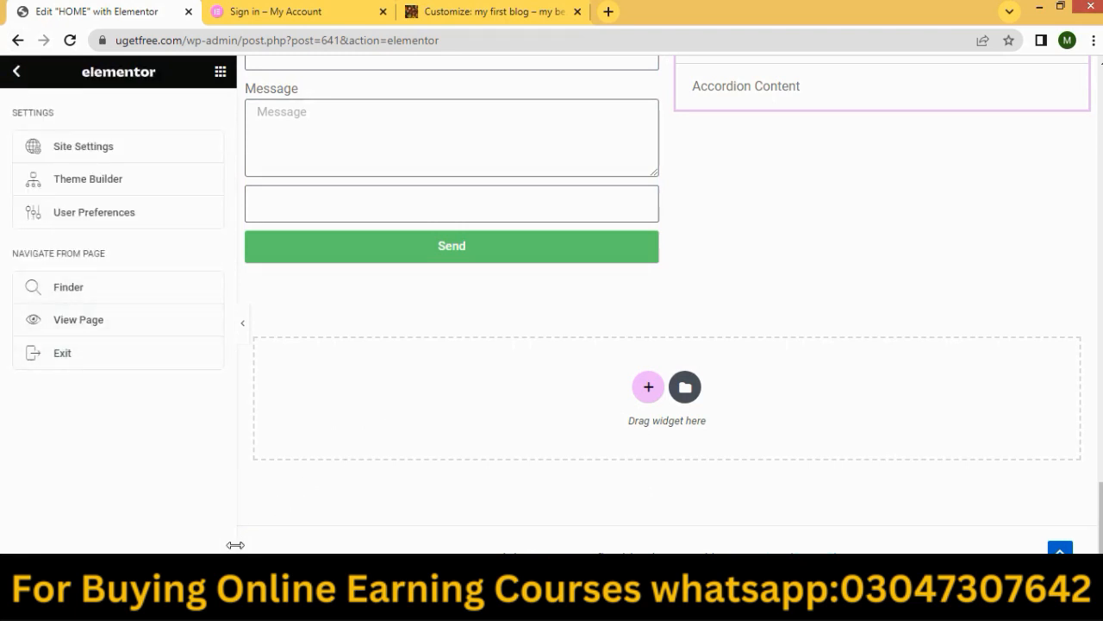
left_click(172, 571)
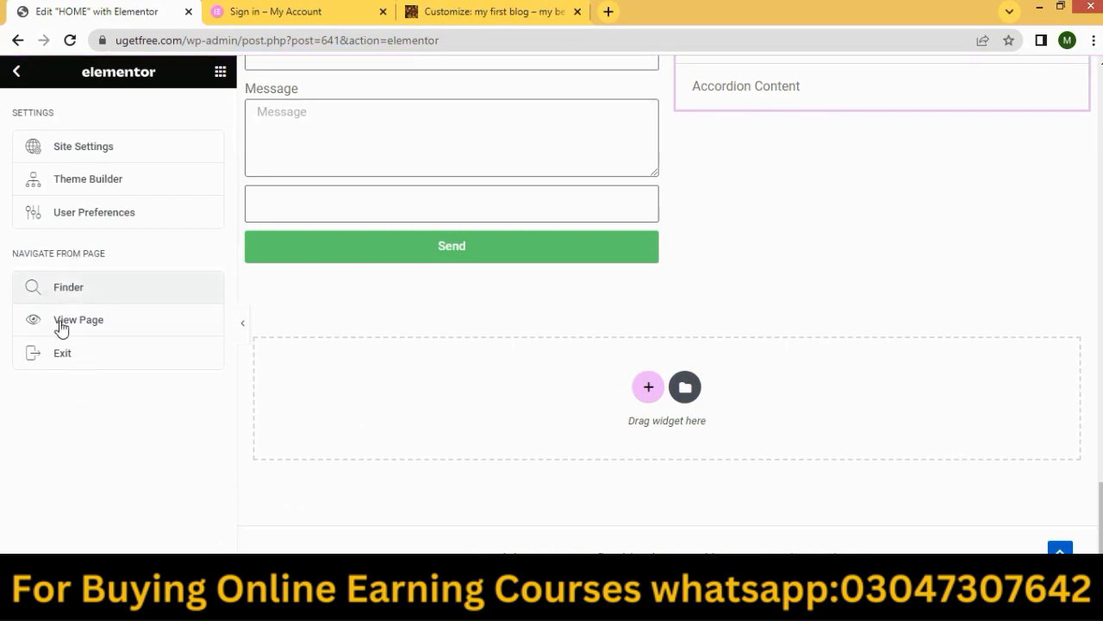
left_click(57, 357)
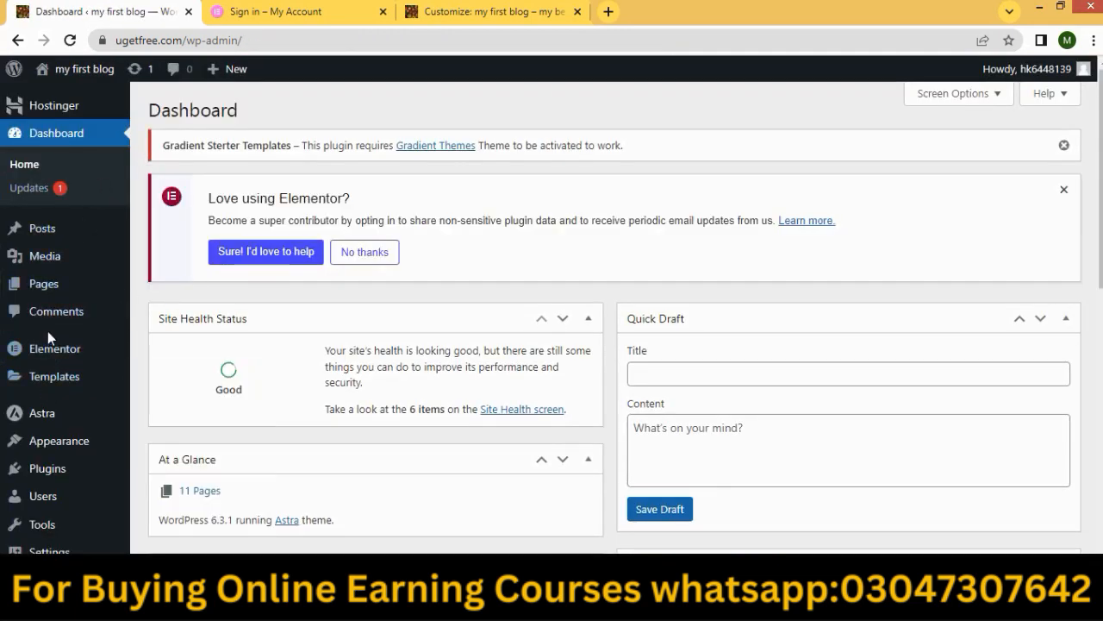
Open the theme customizer and bring up the Copyright element of the Footer Builder for editing.
mouse_move(47, 388)
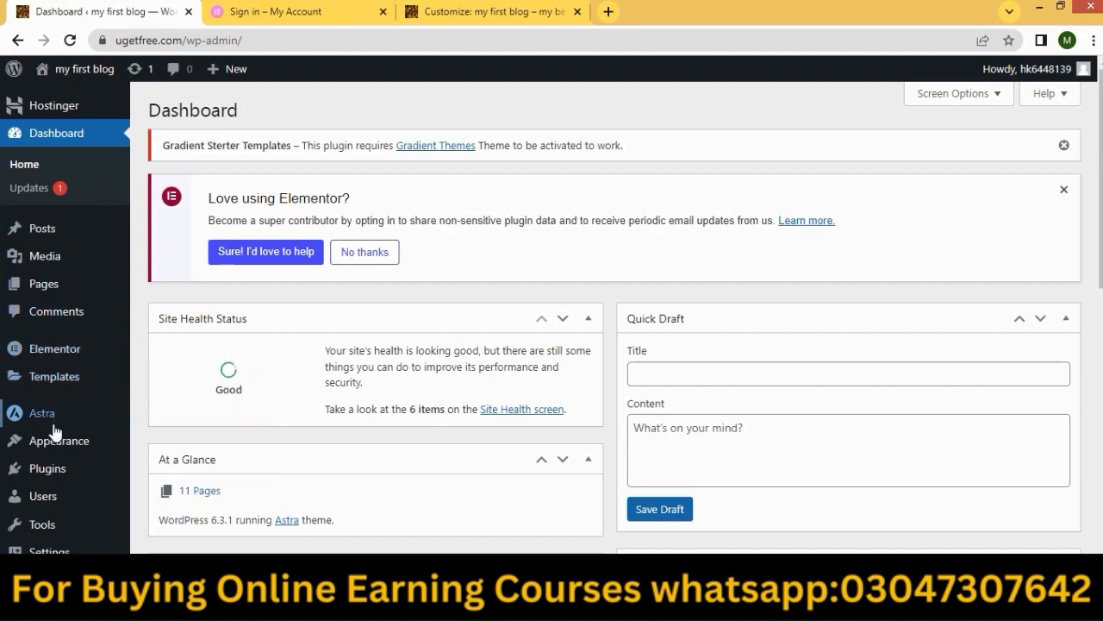
mouse_move(54, 444)
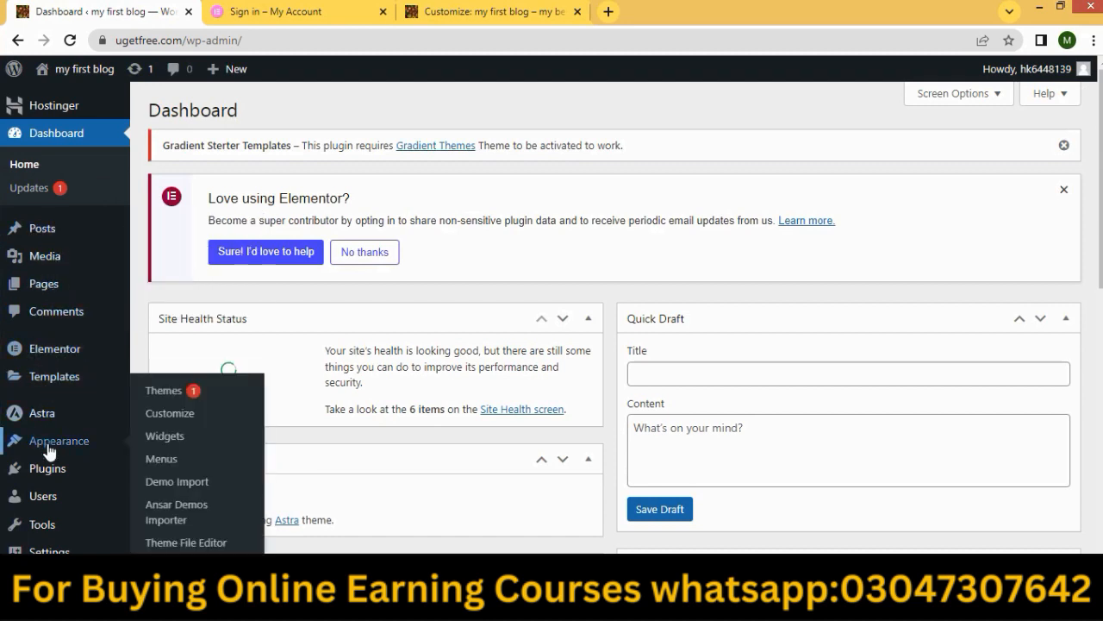
left_click(169, 418)
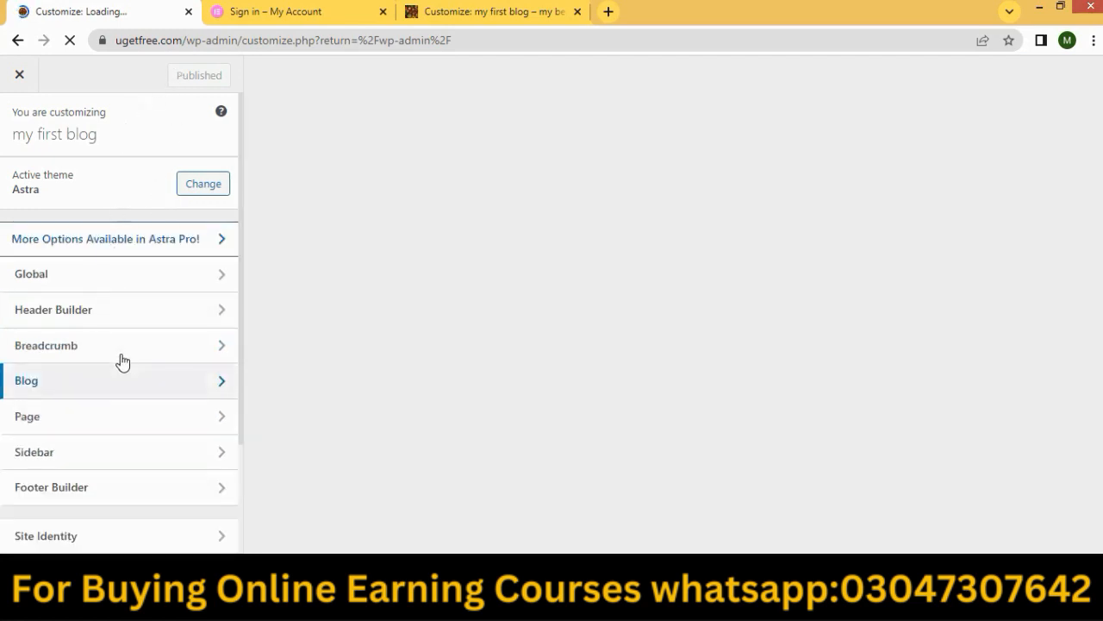
scroll(104, 414, "down", 2)
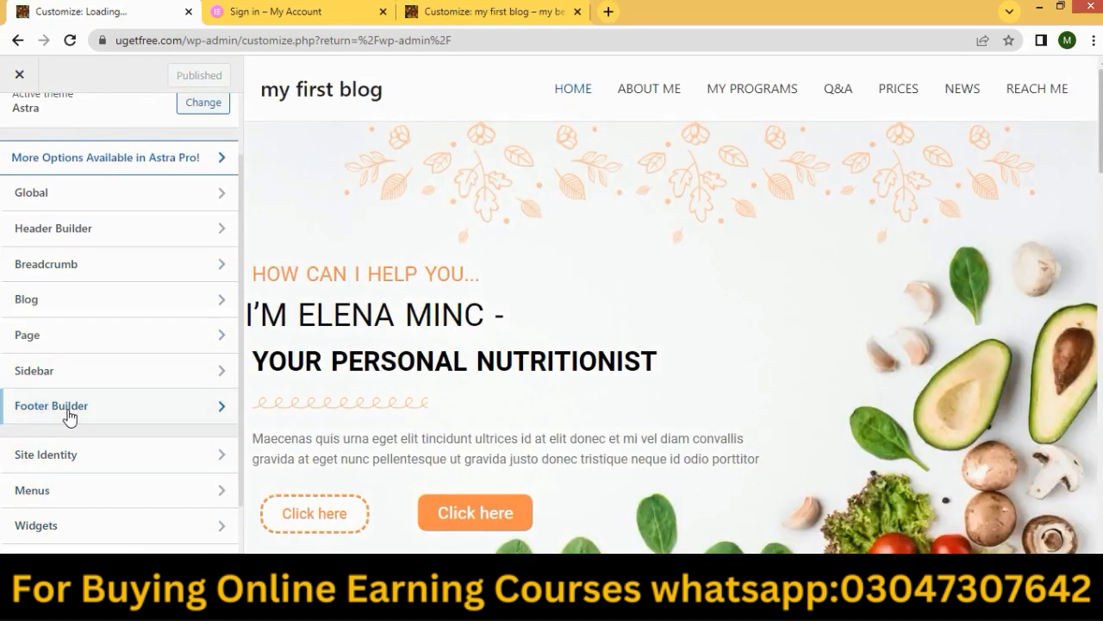
left_click(71, 417)
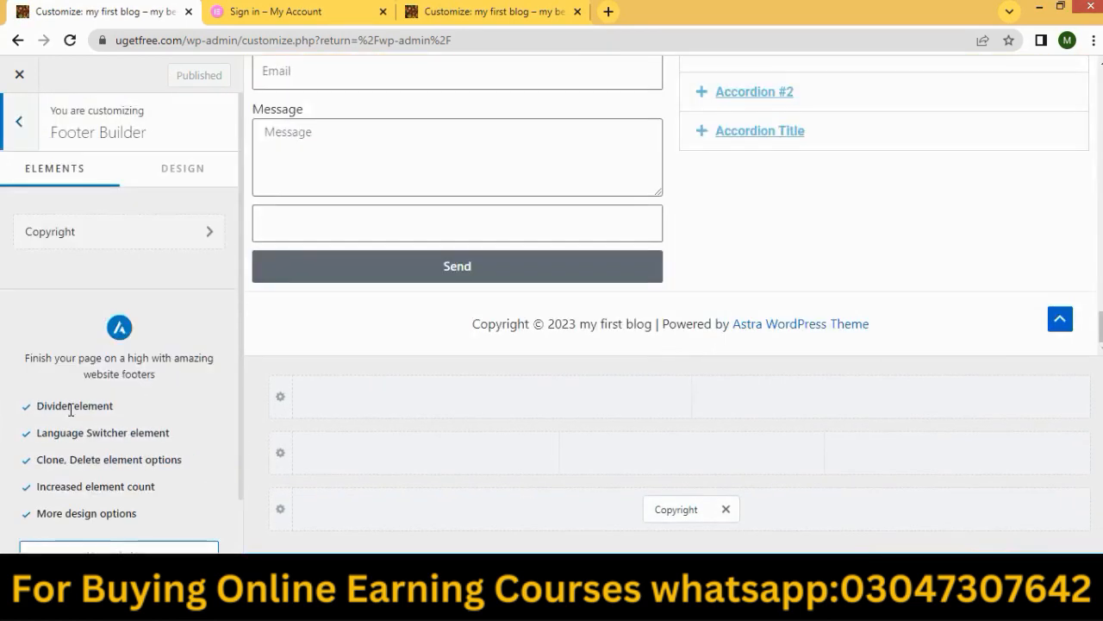
left_click(60, 233)
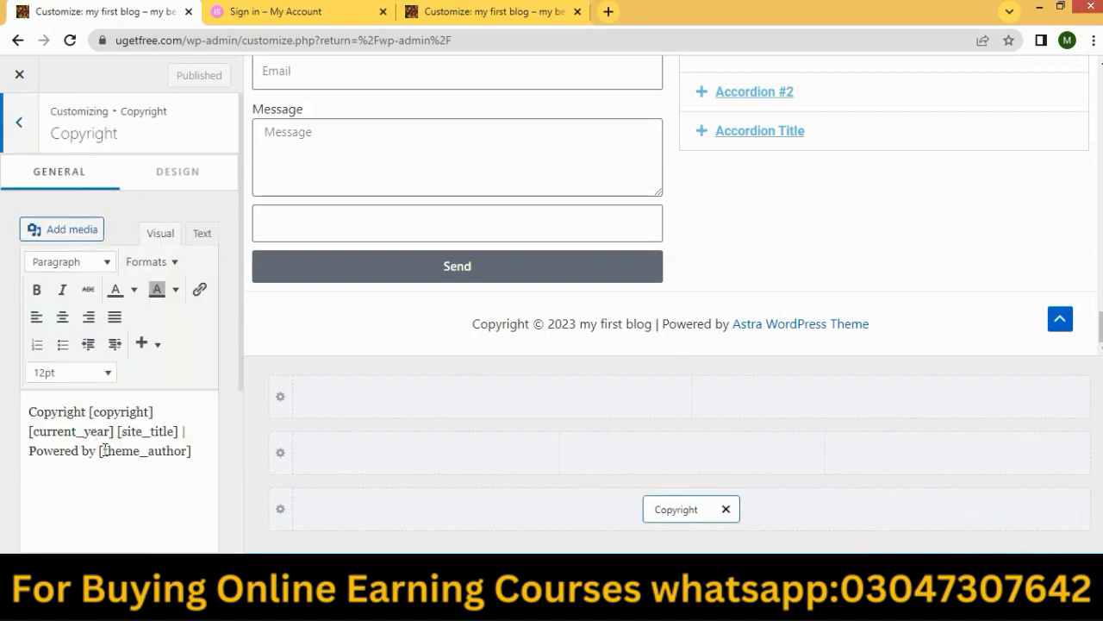
Remove the [theme_author] shortcode from the end of the footer's copyright text.
left_click(195, 453)
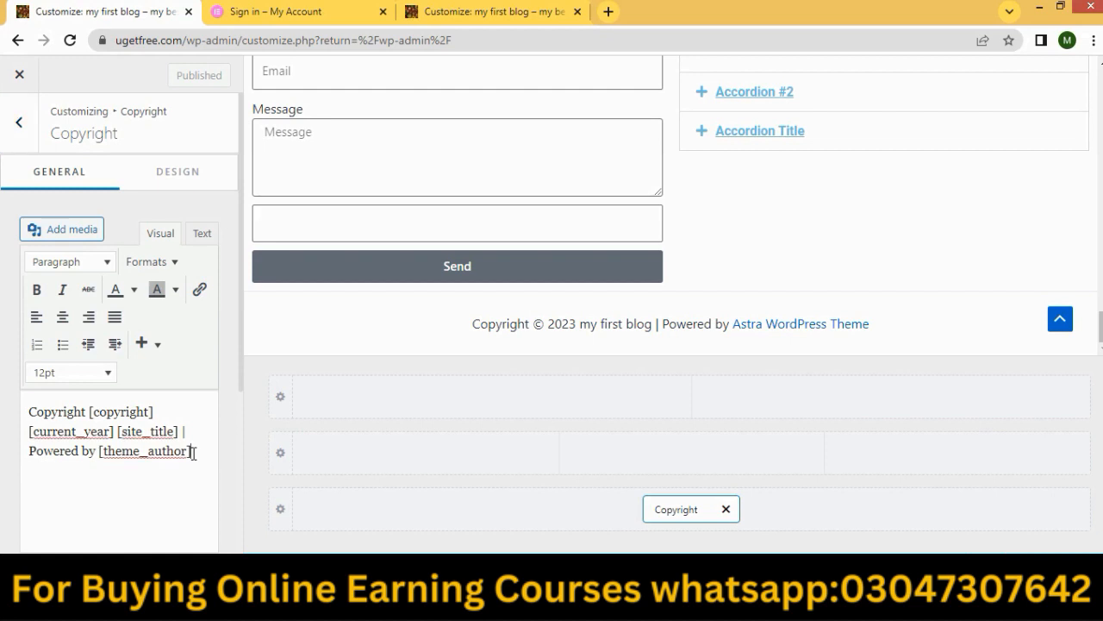
key("BackSpace")
key("BackSpace")
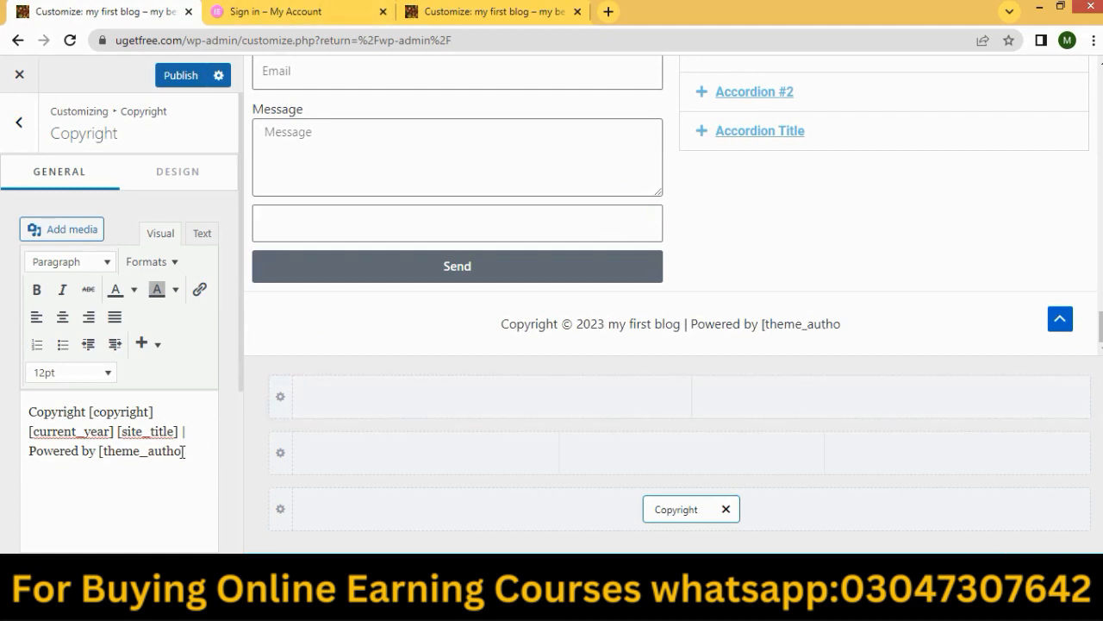
key("BackSpace")
key("BackSpace")
key("BackSpace")
key("BackSpace")
key("BackSpace")
key("BackSpace")
key("BackSpace")
key("BackSpace")
key("BackSpace")
key("BackSpace")
key("BackSpace")
key("BackSpace")
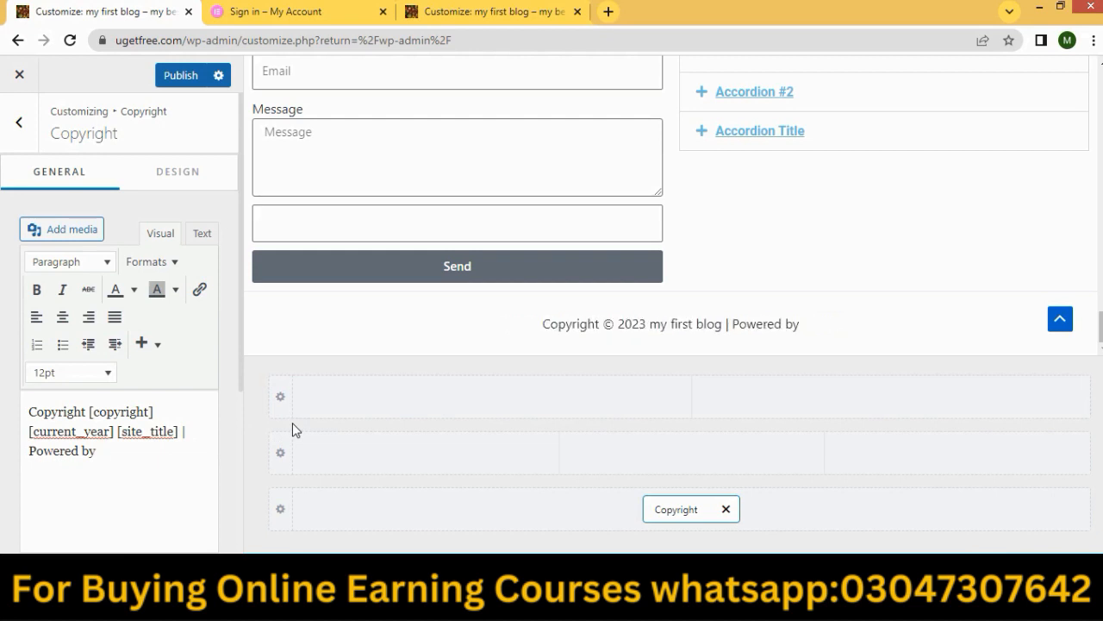
Add the words "website devoliped" after "Powered by" in the footer's copyright text.
type("e")
key("BackSpace")
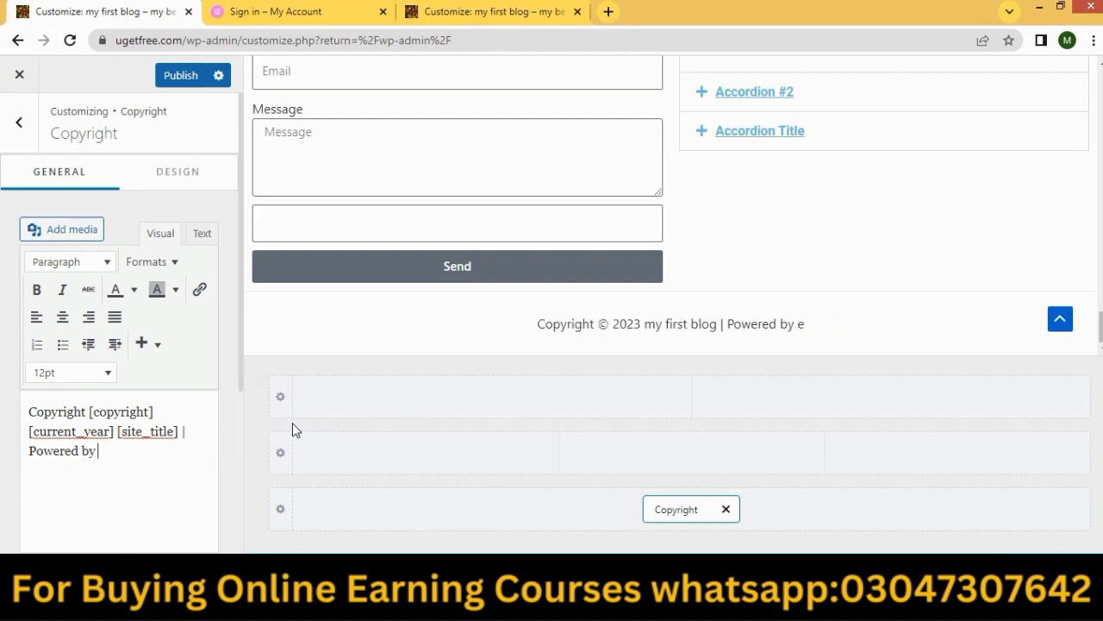
type("we")
type("bs")
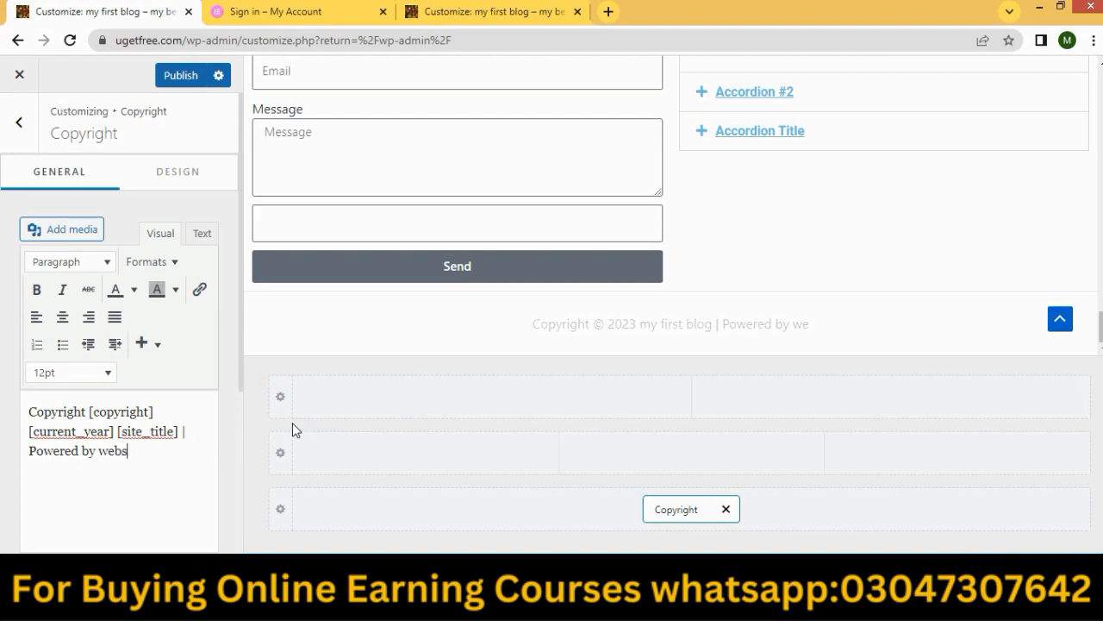
type("ite dev")
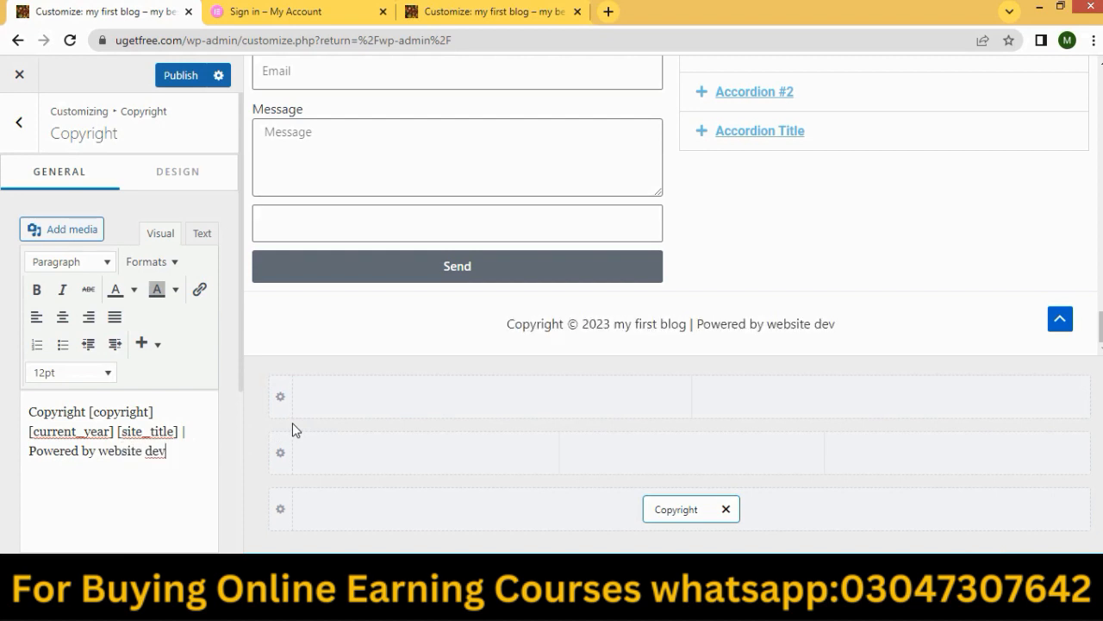
type("oliped")
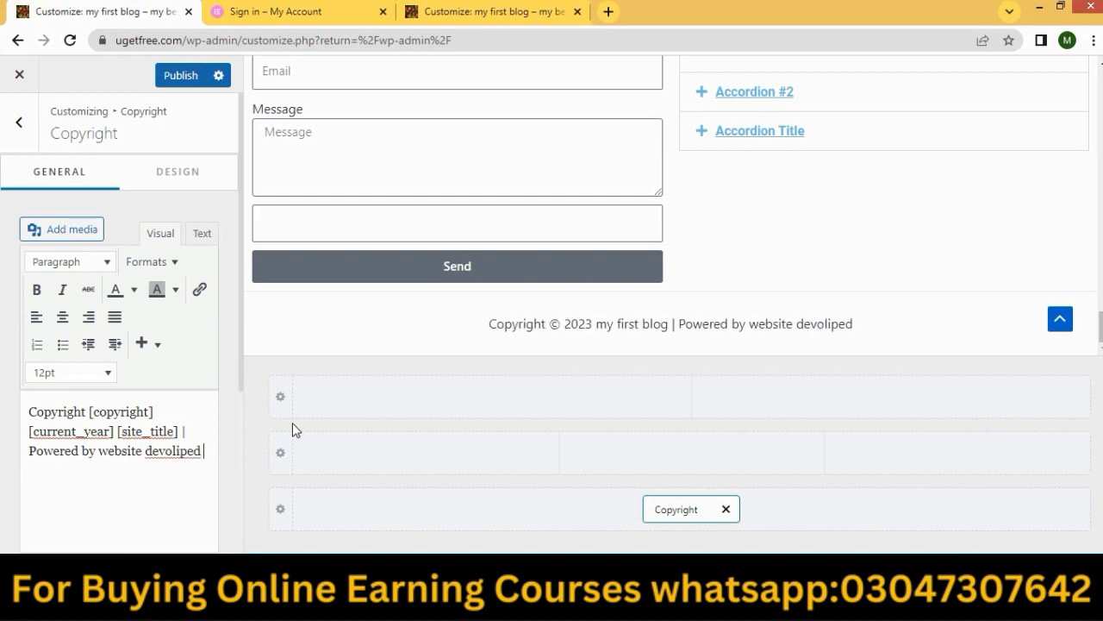
Complete the footer's copyright text with the developer's full name directly after "devoliped".
type(" byk")
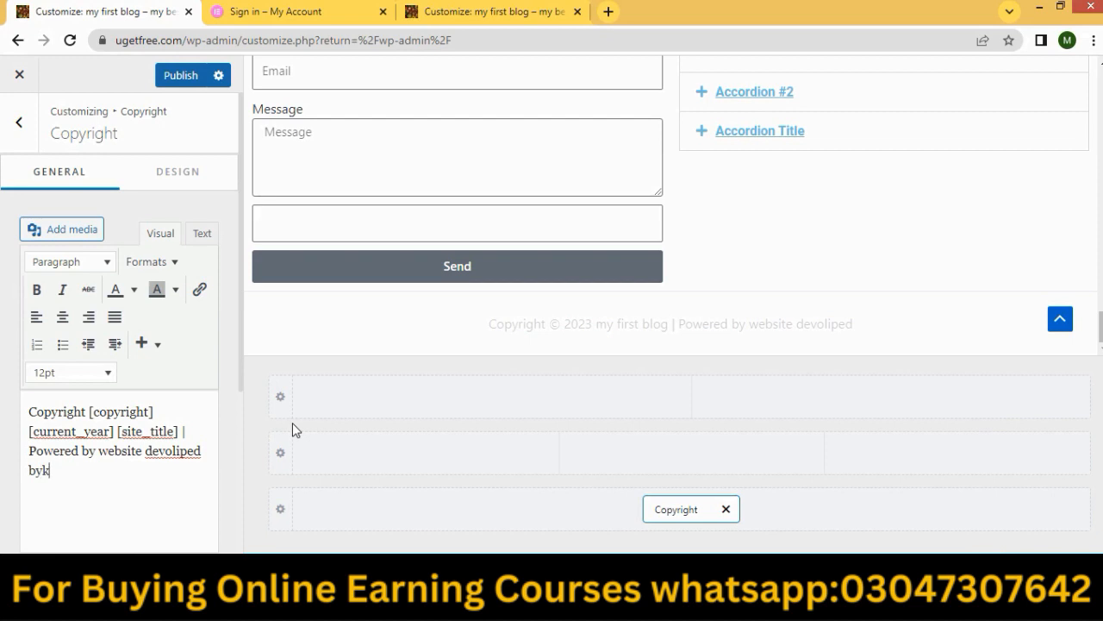
key("BackSpace")
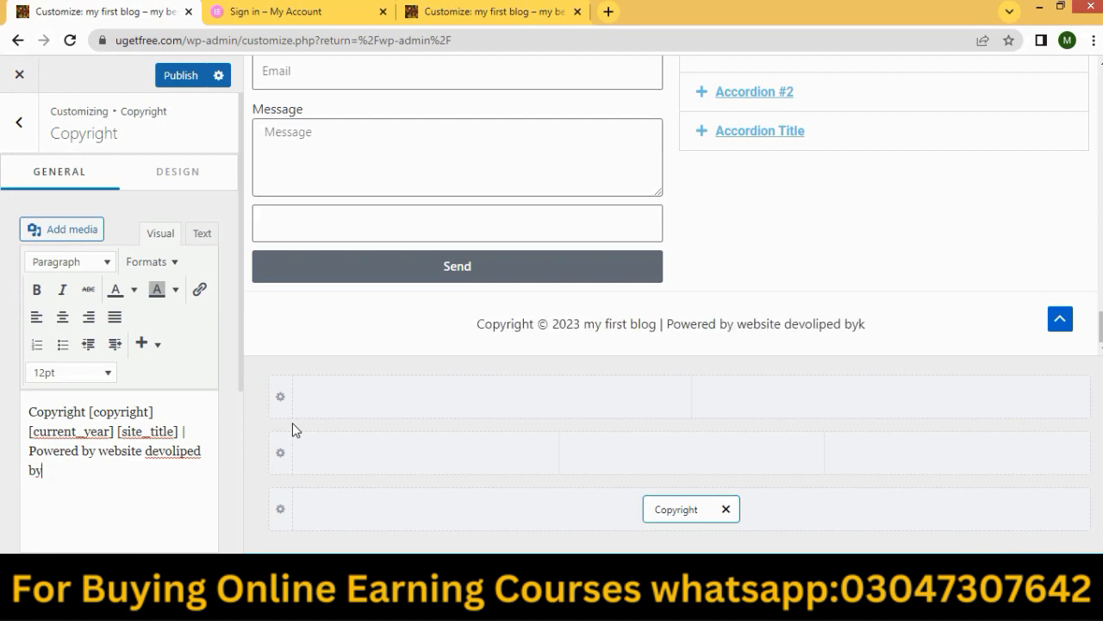
type("k")
key("BackSpace")
key("BackSpace")
key("BackSpace")
key("BackSpace")
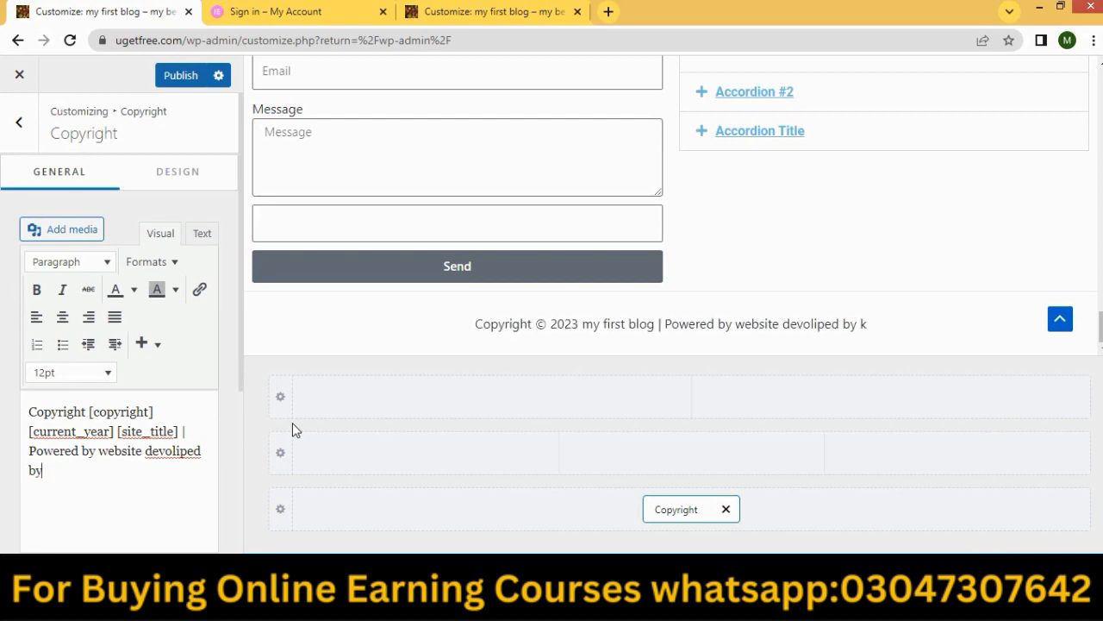
type("k")
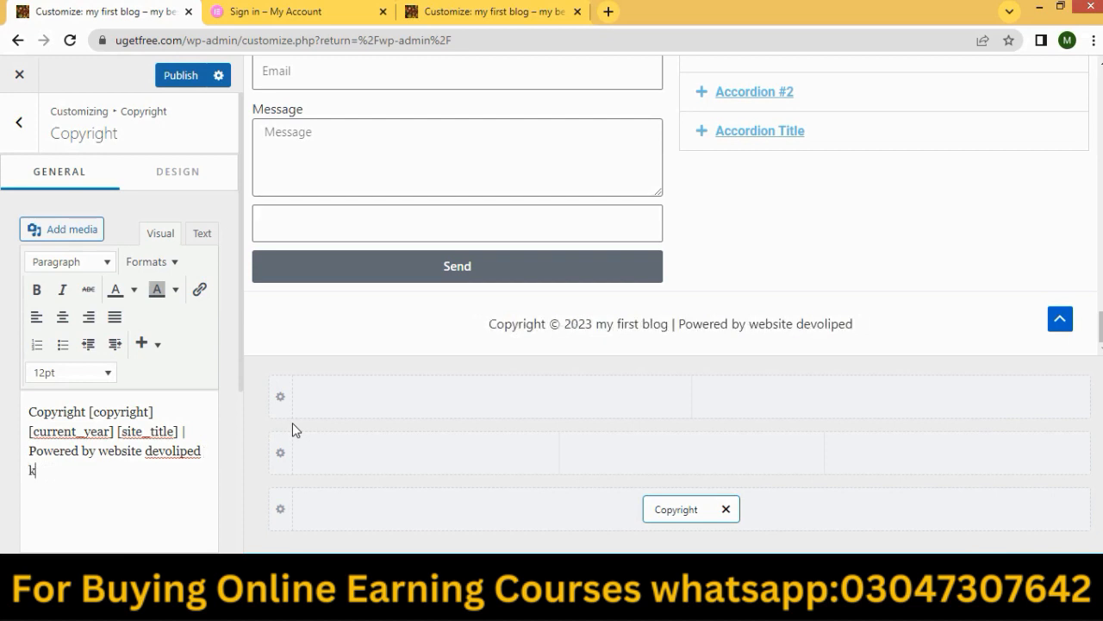
type("ashif")
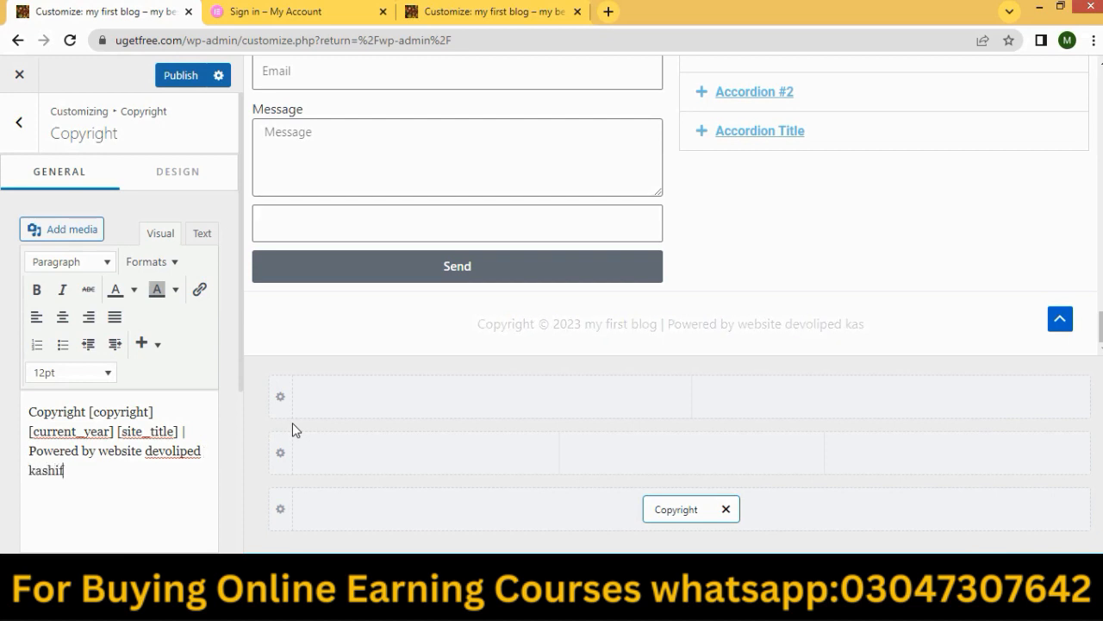
type(" mehmood")
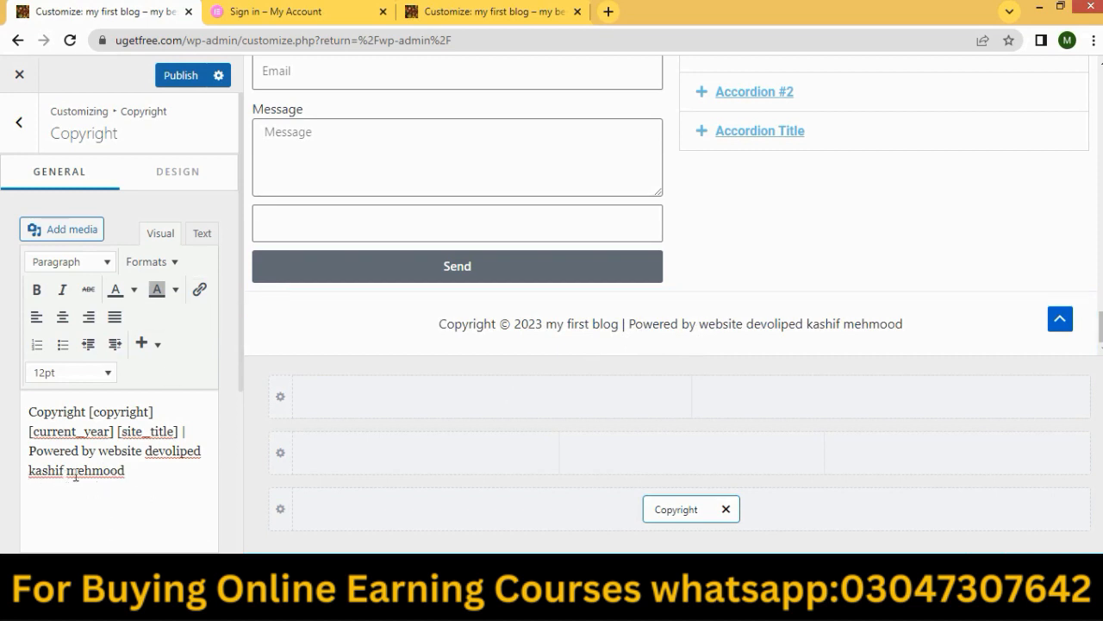
left_click_drag(122, 468, 31, 471)
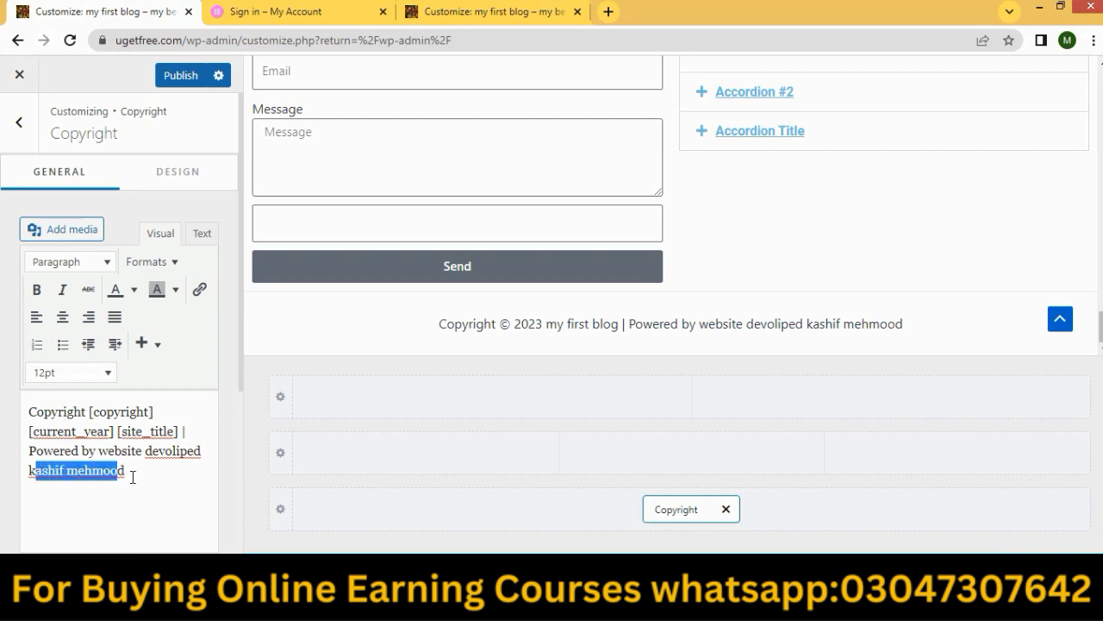
left_click(127, 472)
left_click_drag(127, 472, 24, 484)
left_click(199, 290)
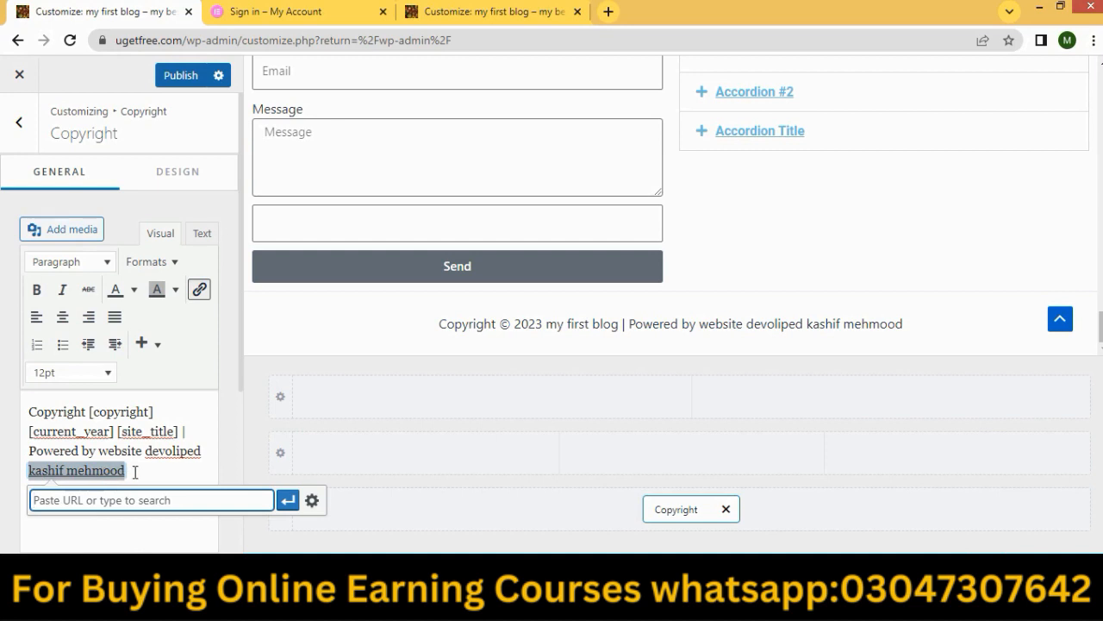
left_click(108, 526)
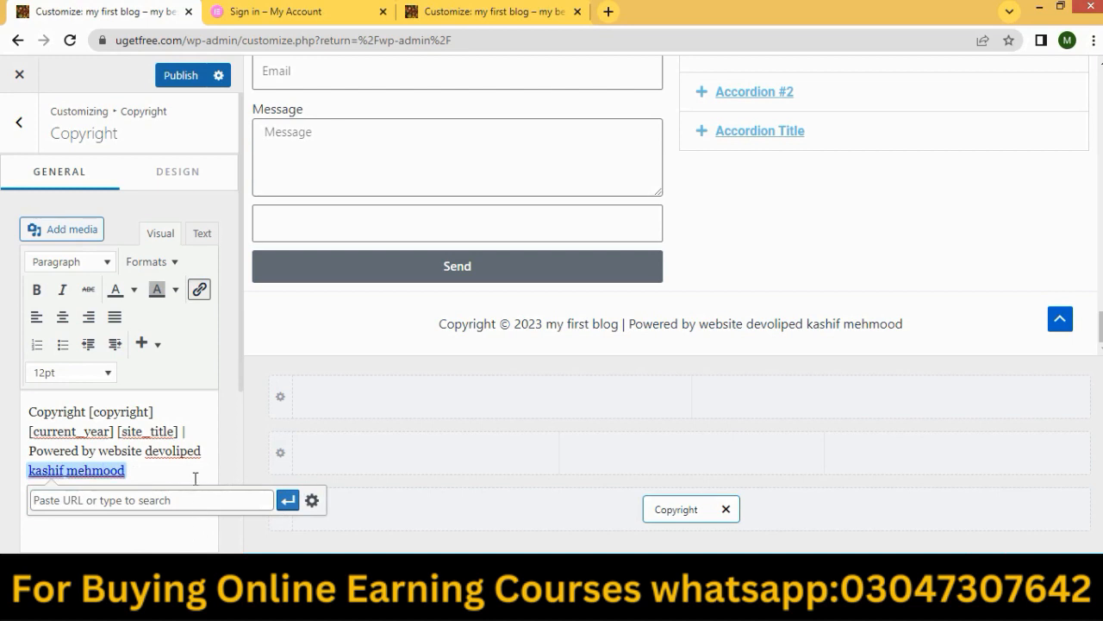
Load the live home page at ugetfree.com in the second customizer browser tab.
left_click(435, 9)
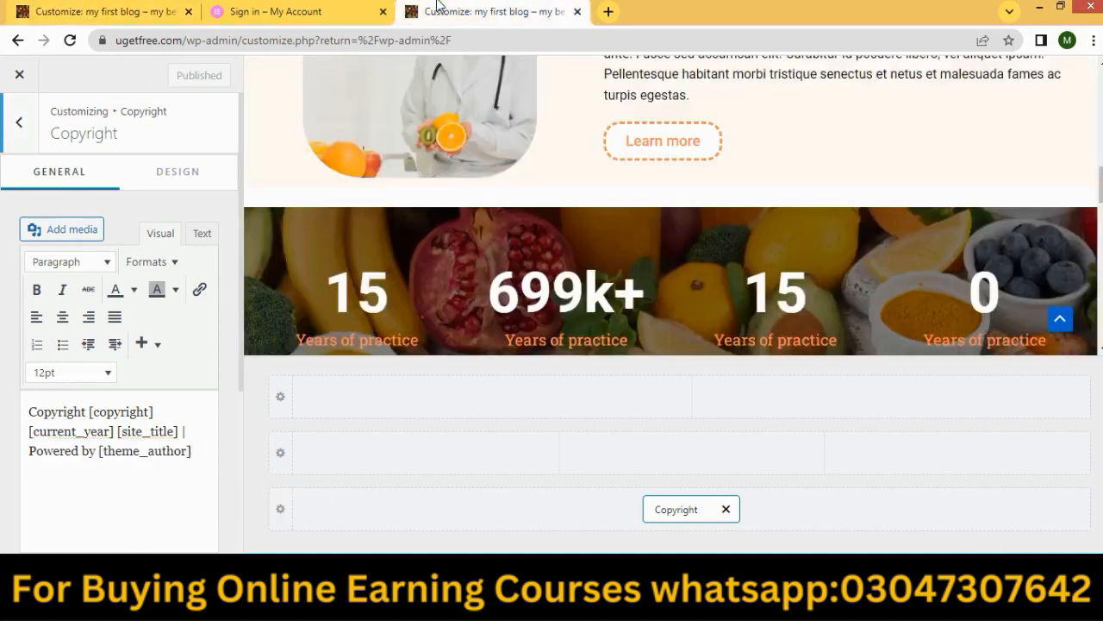
left_click(337, 43)
key("BackSpace")
type("ug")
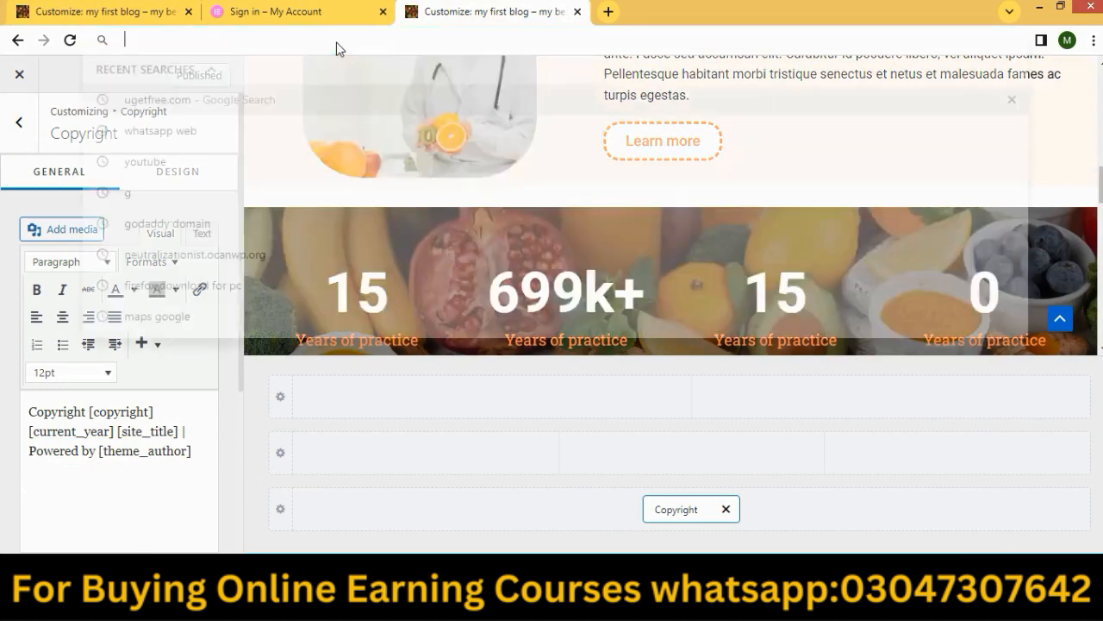
key("Return")
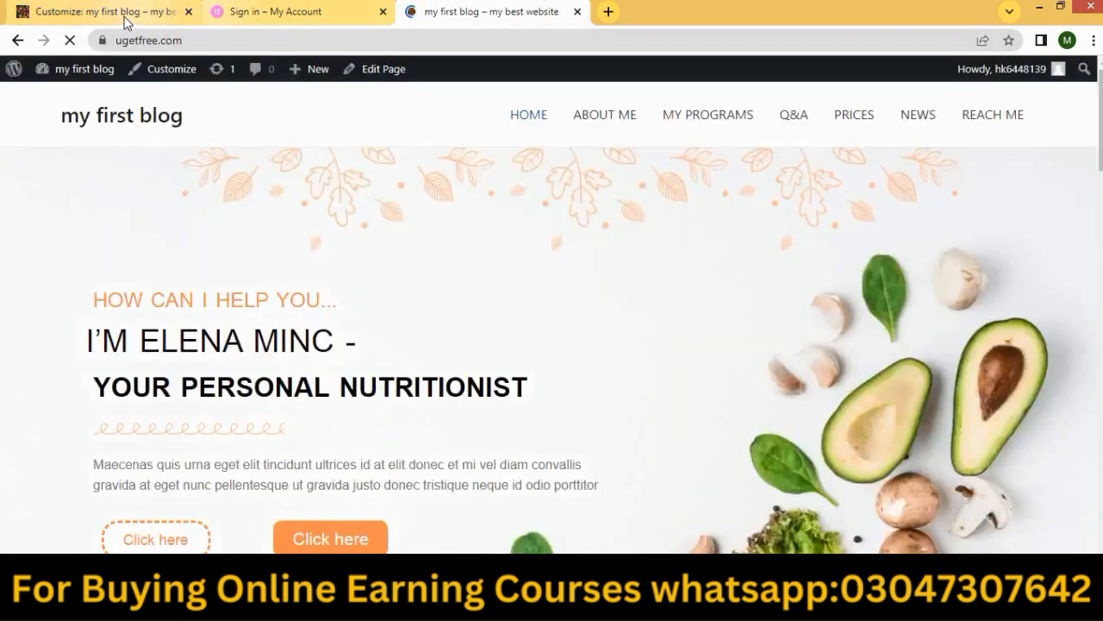
Return to the customizer, look over the page preview and publish the new copyright text.
left_click(124, 16)
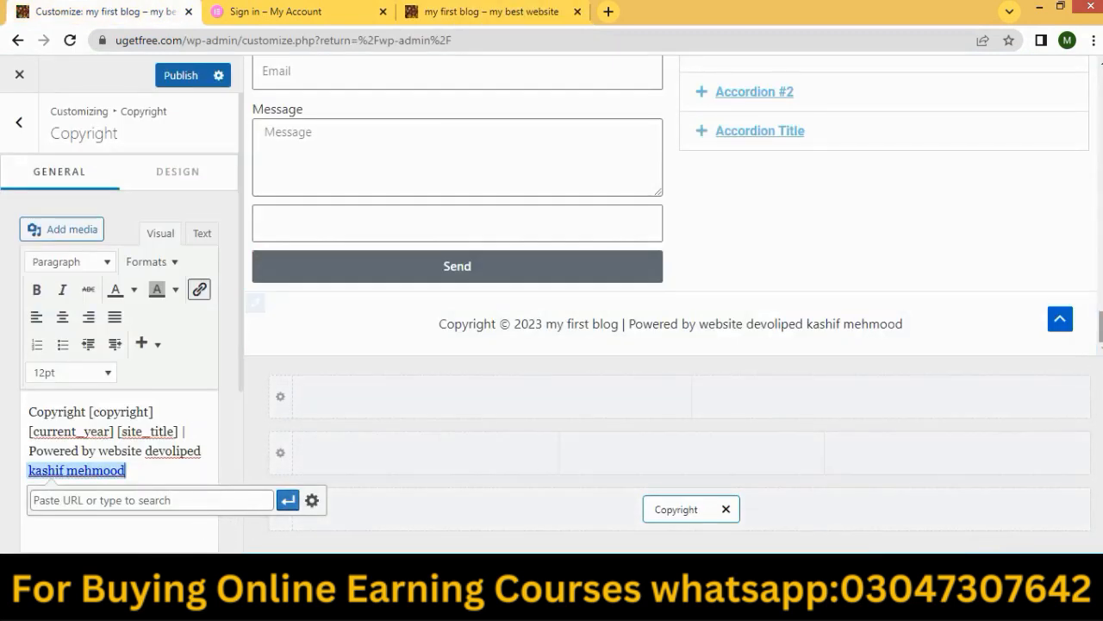
scroll(1086, 353, "up", 1)
left_click(1060, 318)
scroll(1060, 318, "down", 10)
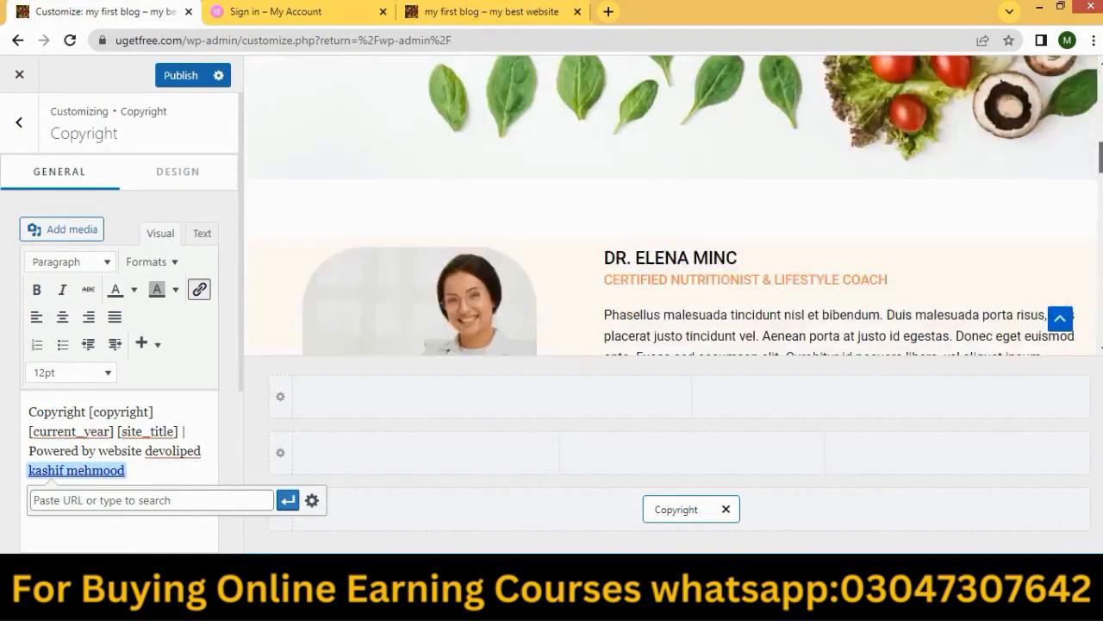
left_click(175, 76)
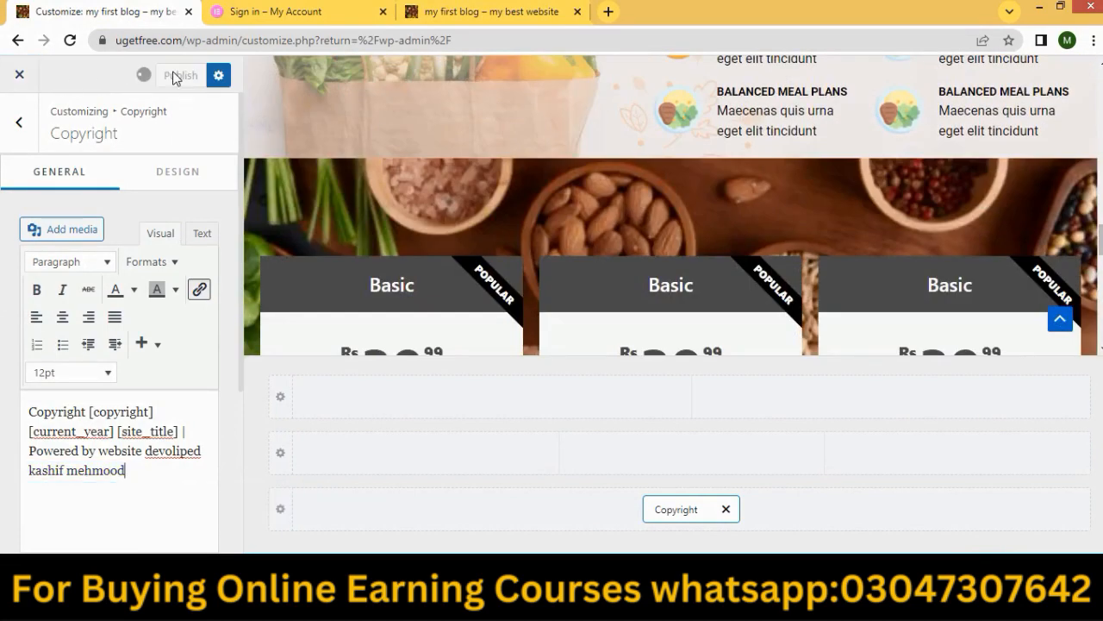
Reload the live home page and review its sections from the hero down through the contact and FAQ section towards the footer.
left_click(446, 17)
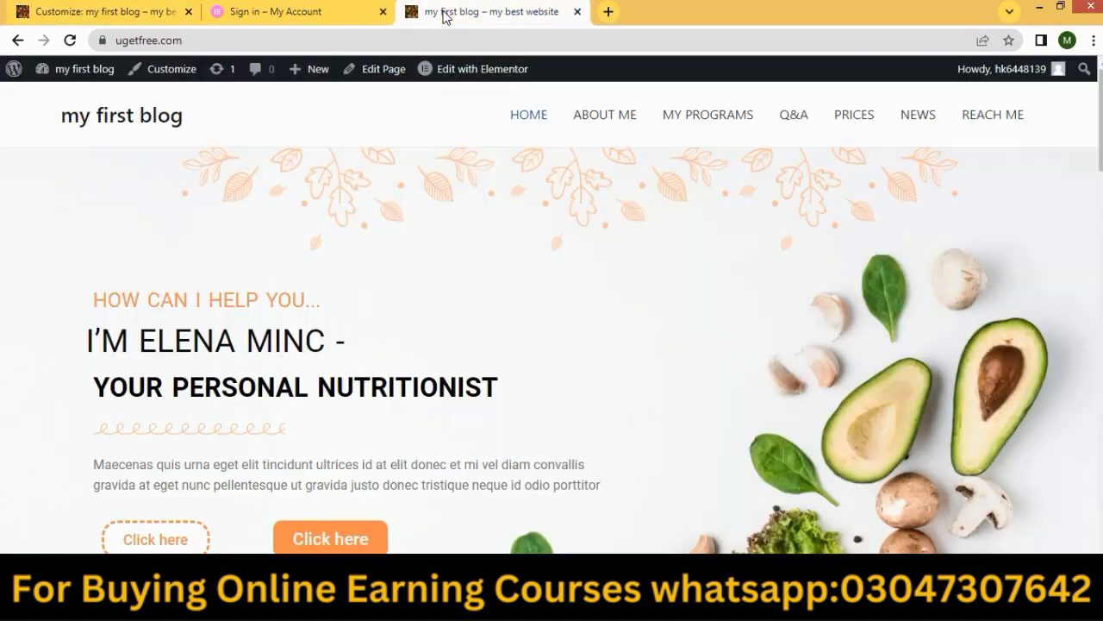
scroll(534, 311, "down", 2)
scroll(547, 325, "up", 2)
left_click(95, 22)
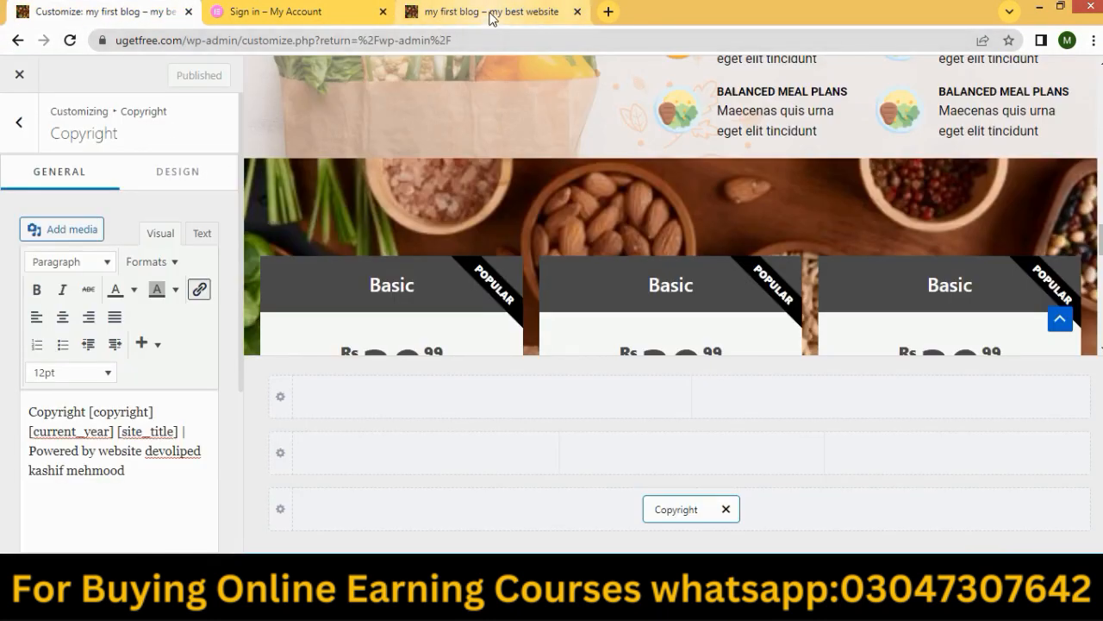
left_click(490, 18)
left_click(70, 39)
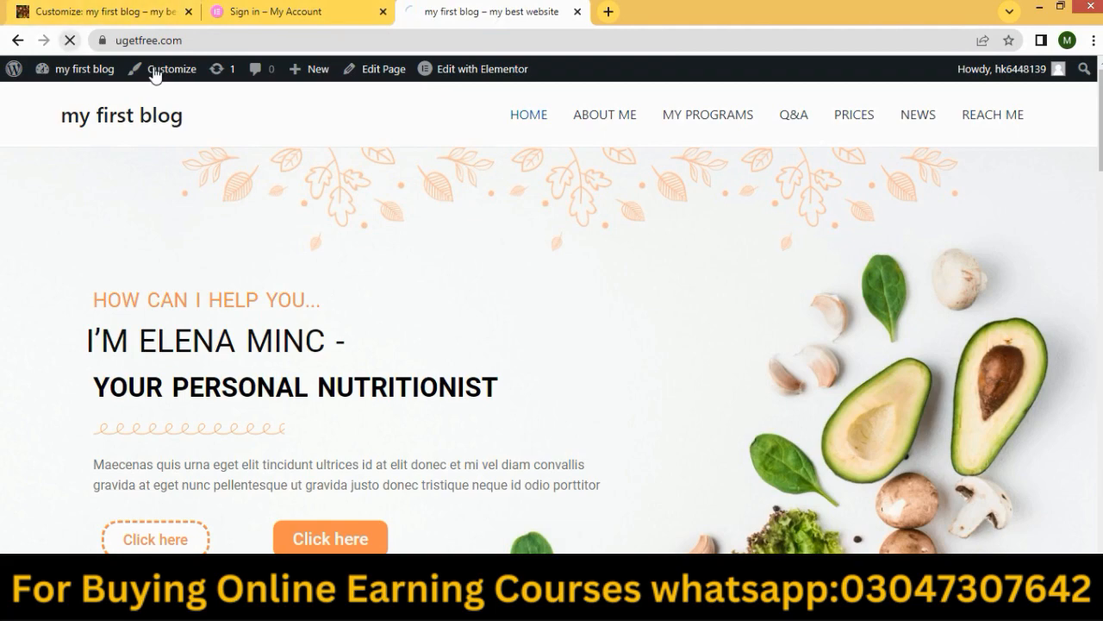
scroll(497, 307, "down", 6)
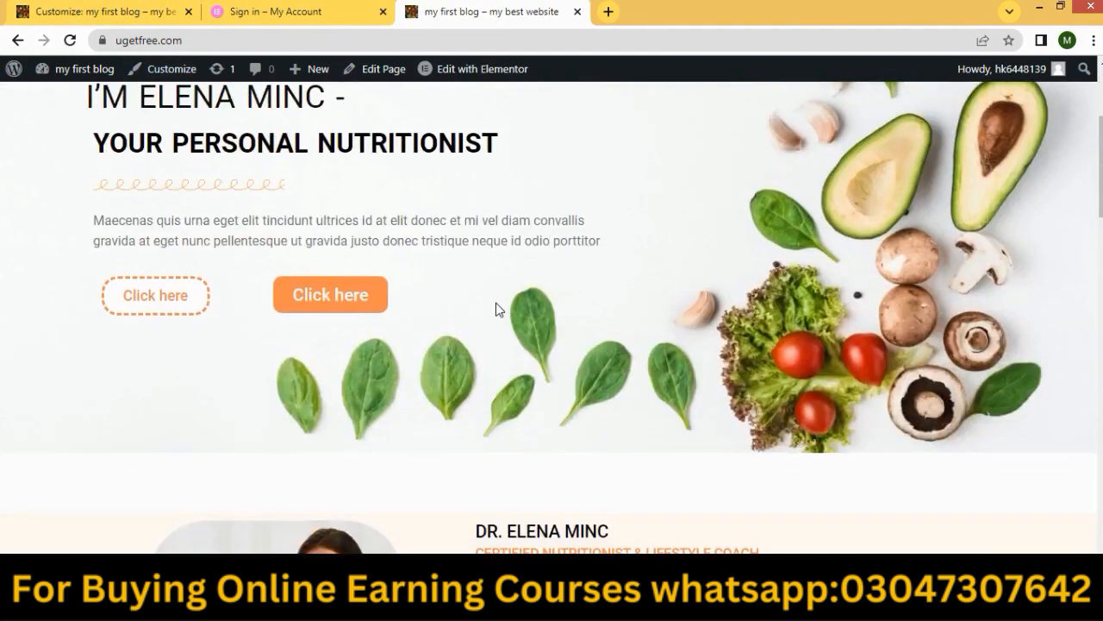
scroll(612, 360, "down", 10)
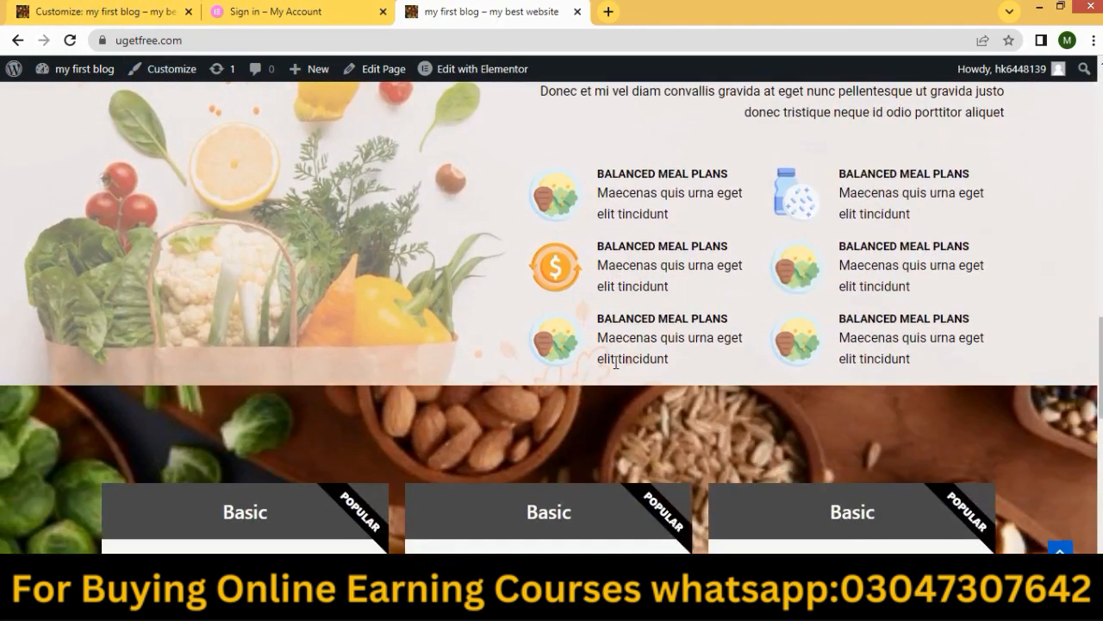
scroll(615, 369, "down", 8)
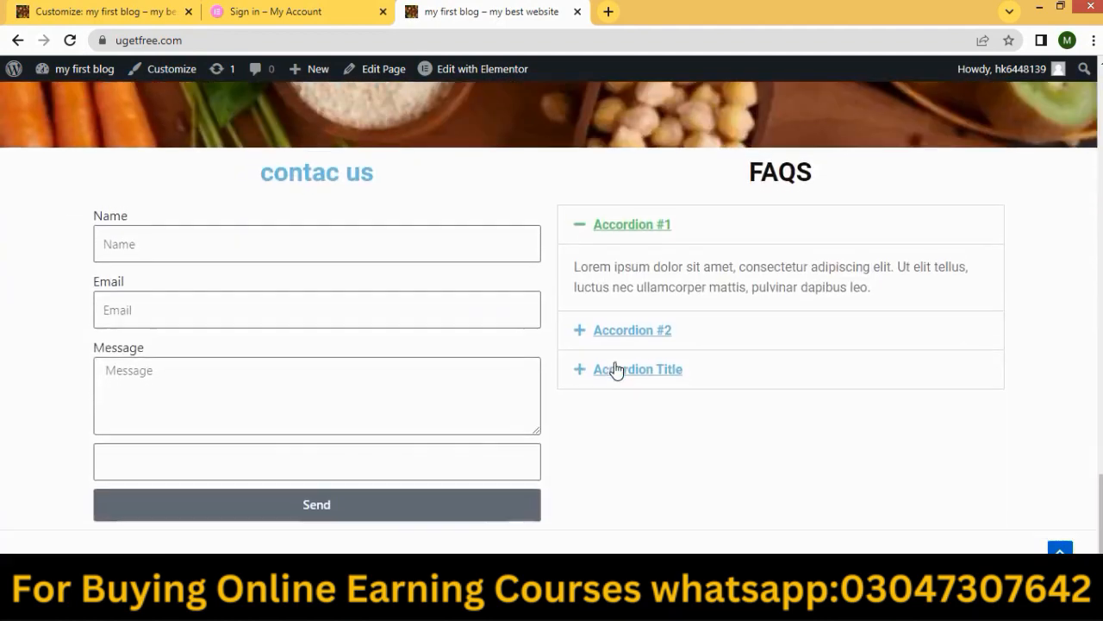